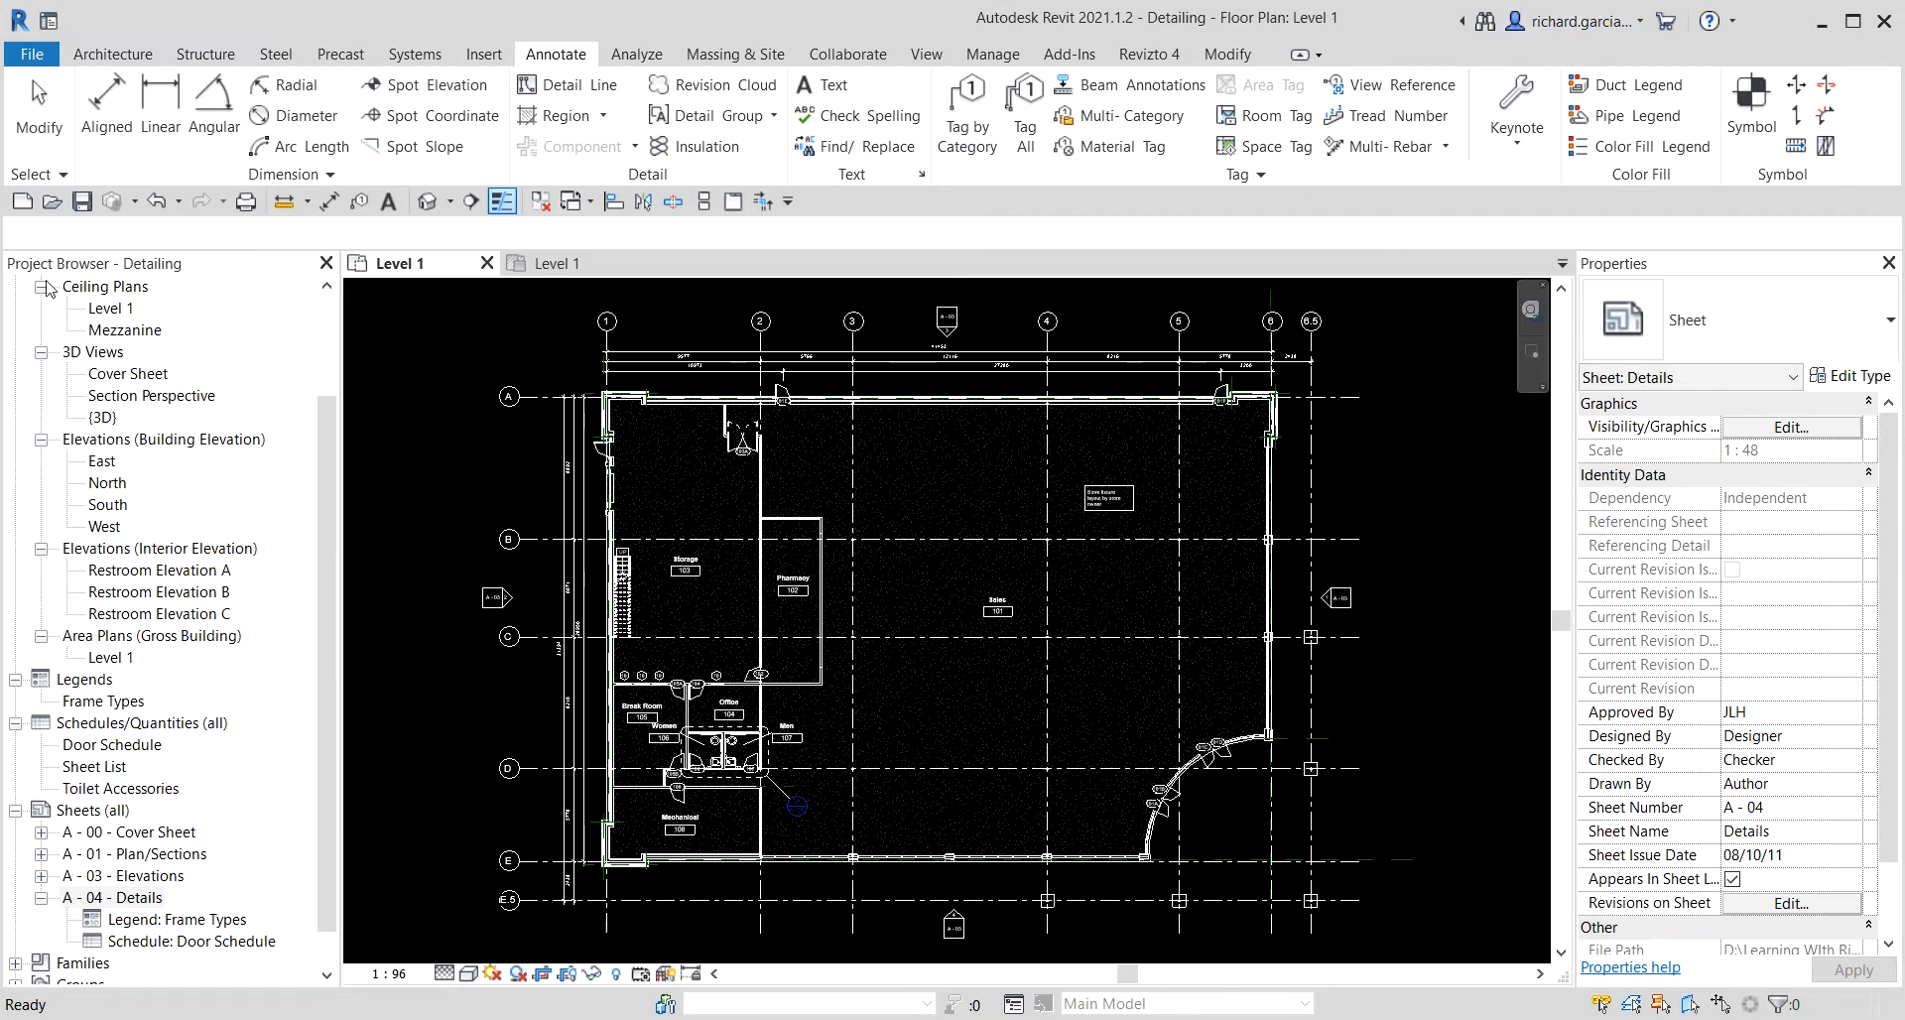
# Open the A - 04 - Details sheet from the project browser.
pyautogui.press('ctrl')
pyautogui.click(132, 901)
pyautogui.doubleClick(131, 901)
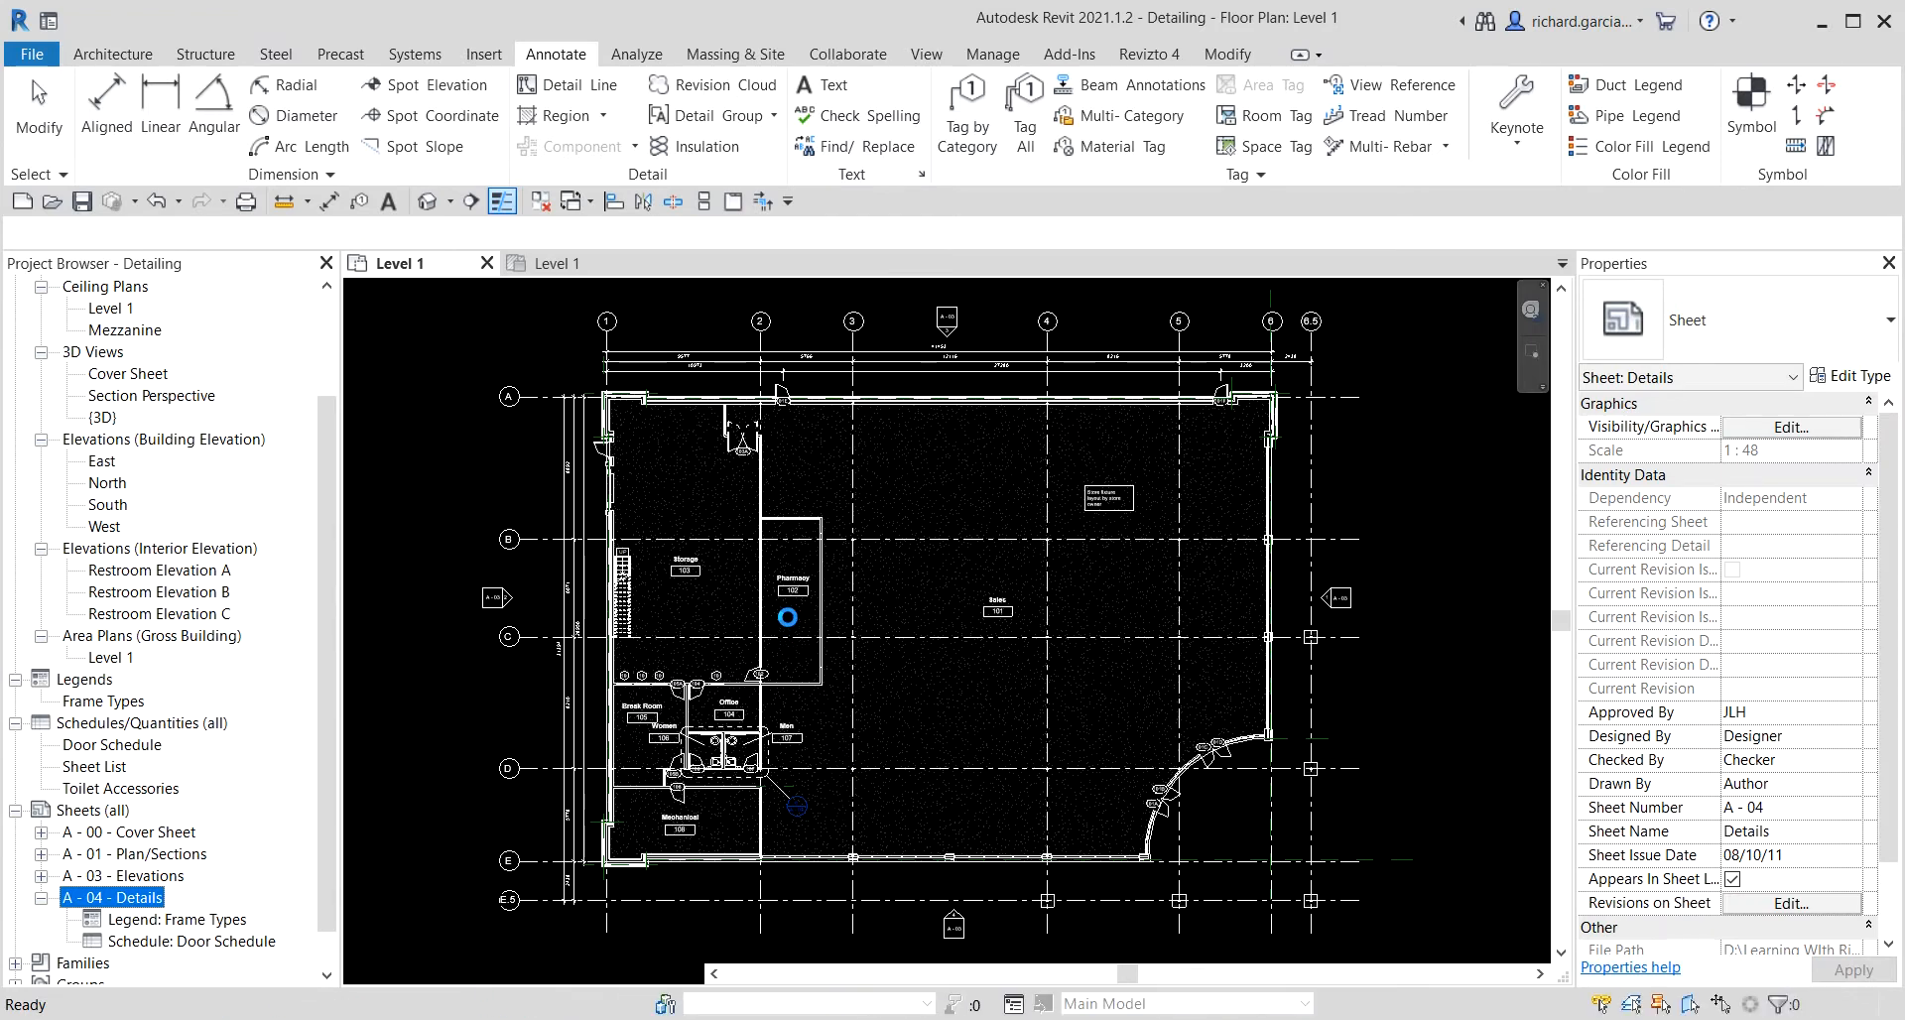
pyautogui.scroll(4, 645, 390)
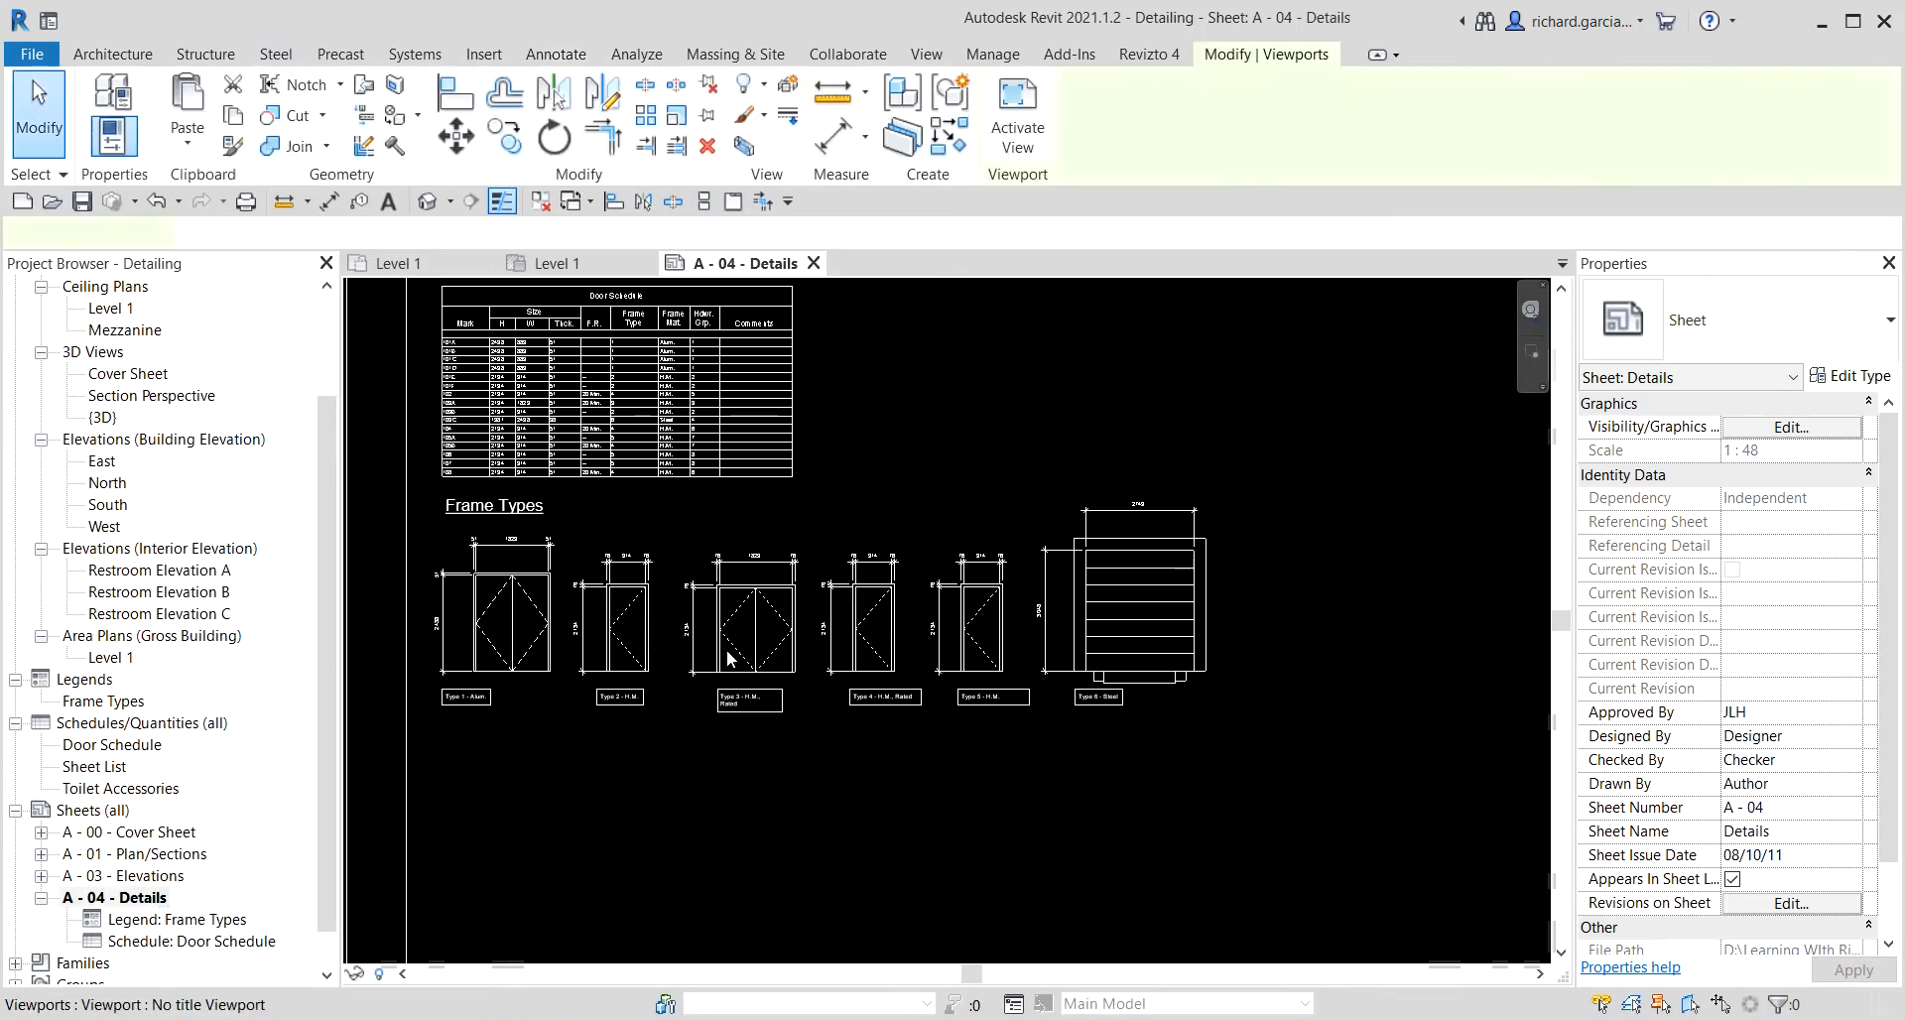
# Activate the Frame Types legend viewport on the sheet.
pyautogui.doubleClick(723, 666)
pyautogui.click(756, 595)
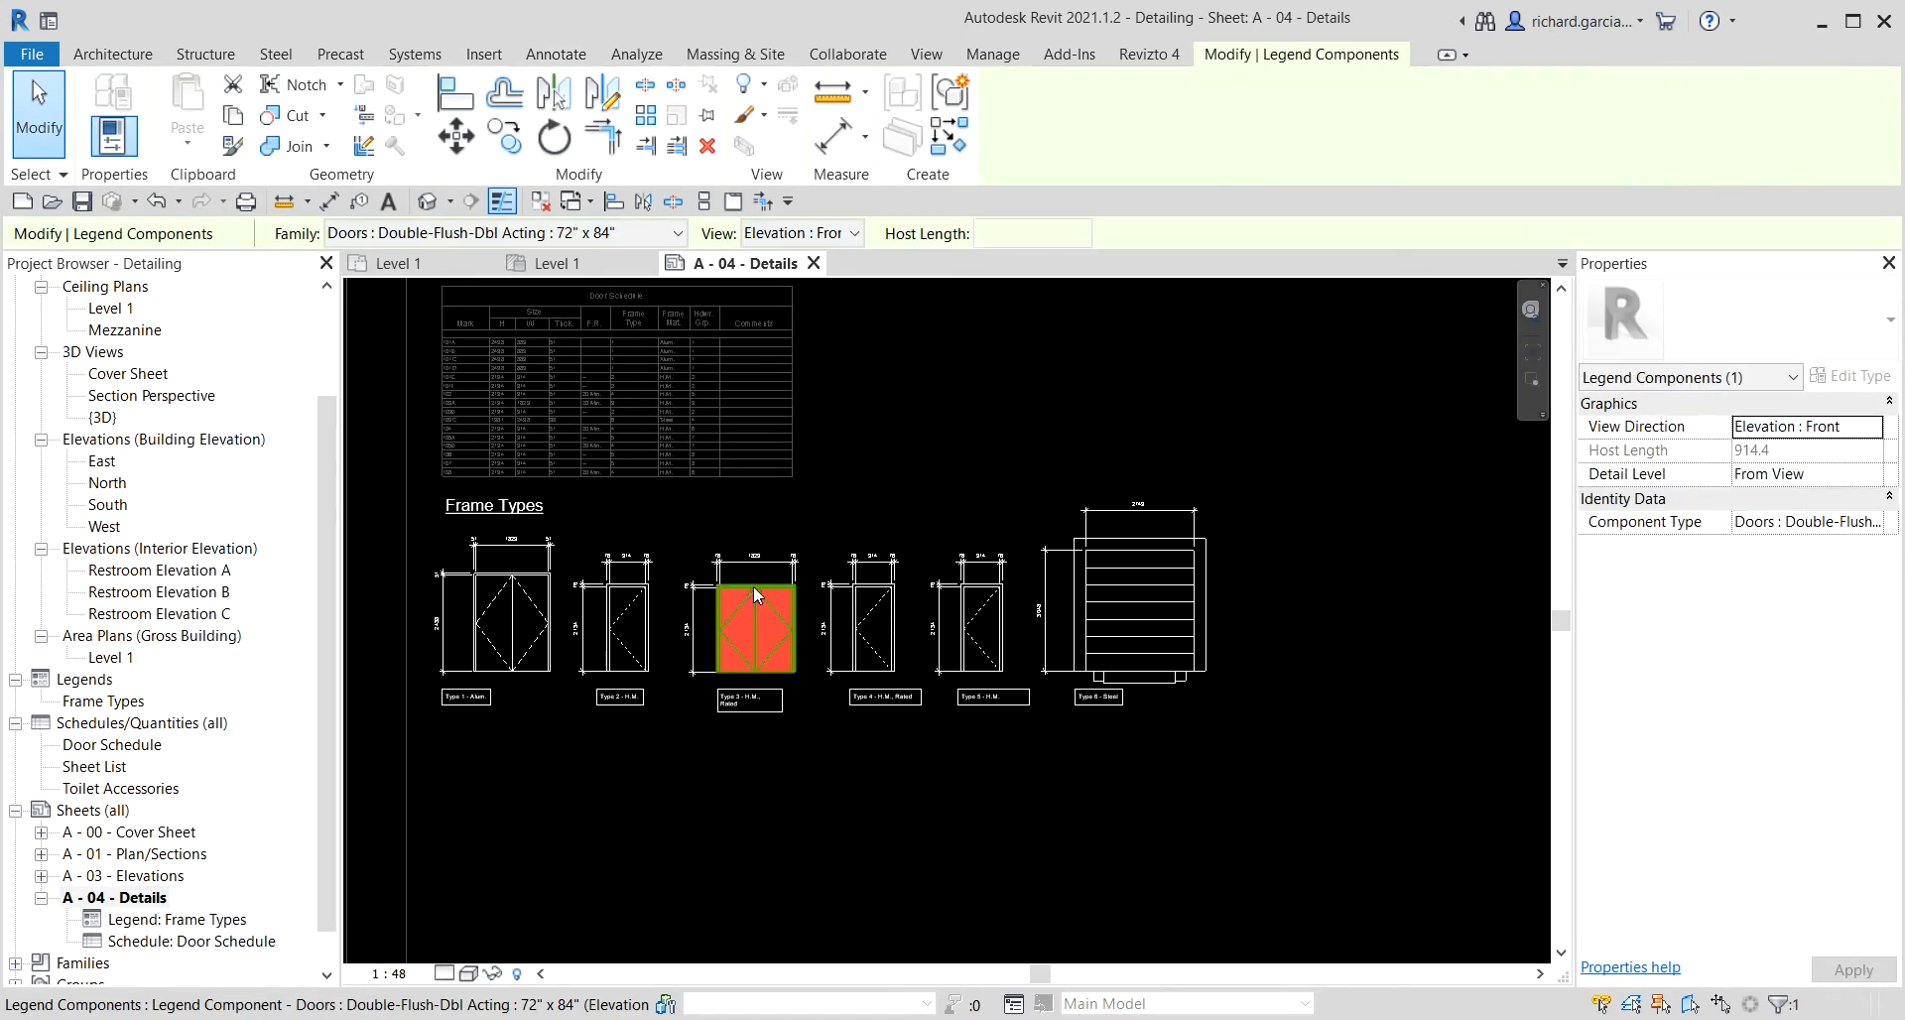
pyautogui.click(794, 783)
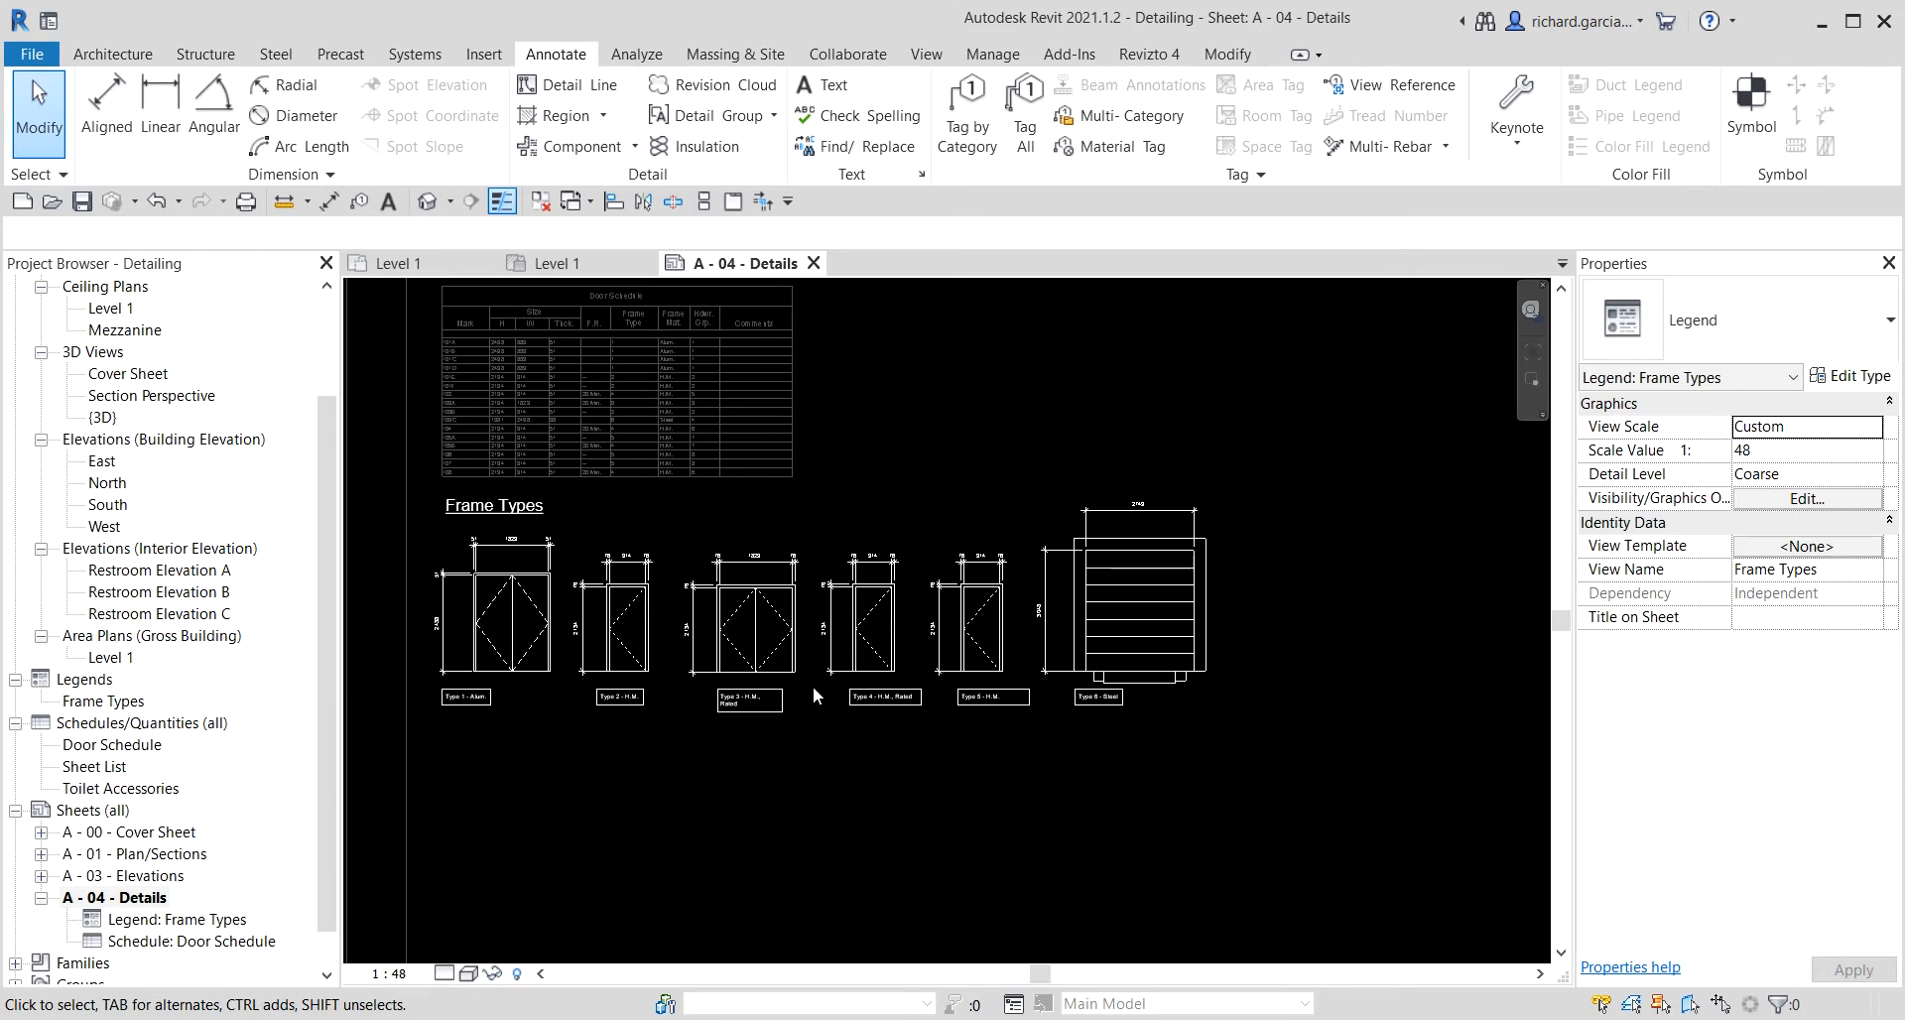
# Close the inactive views and deactivate the legend viewport.
pyautogui.click(539, 202)
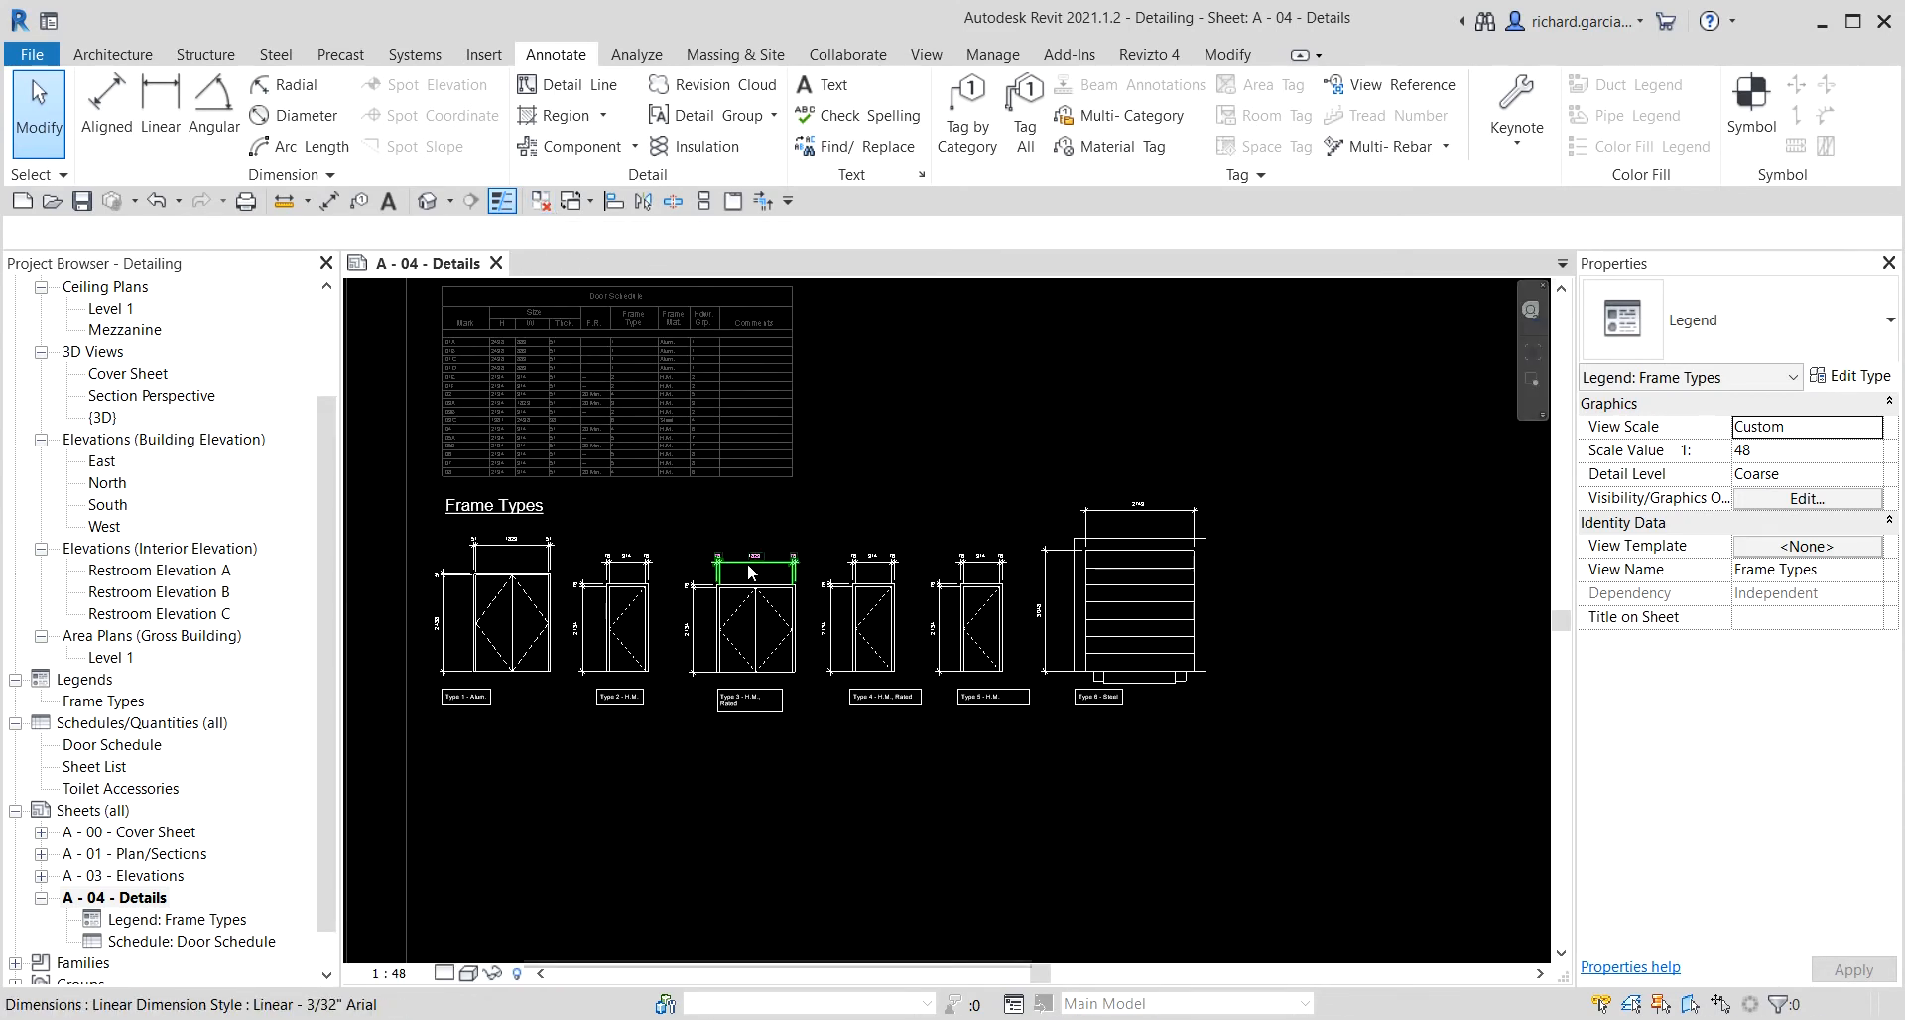
pyautogui.scroll(-2, 747, 573)
pyautogui.rightClick(466, 467)
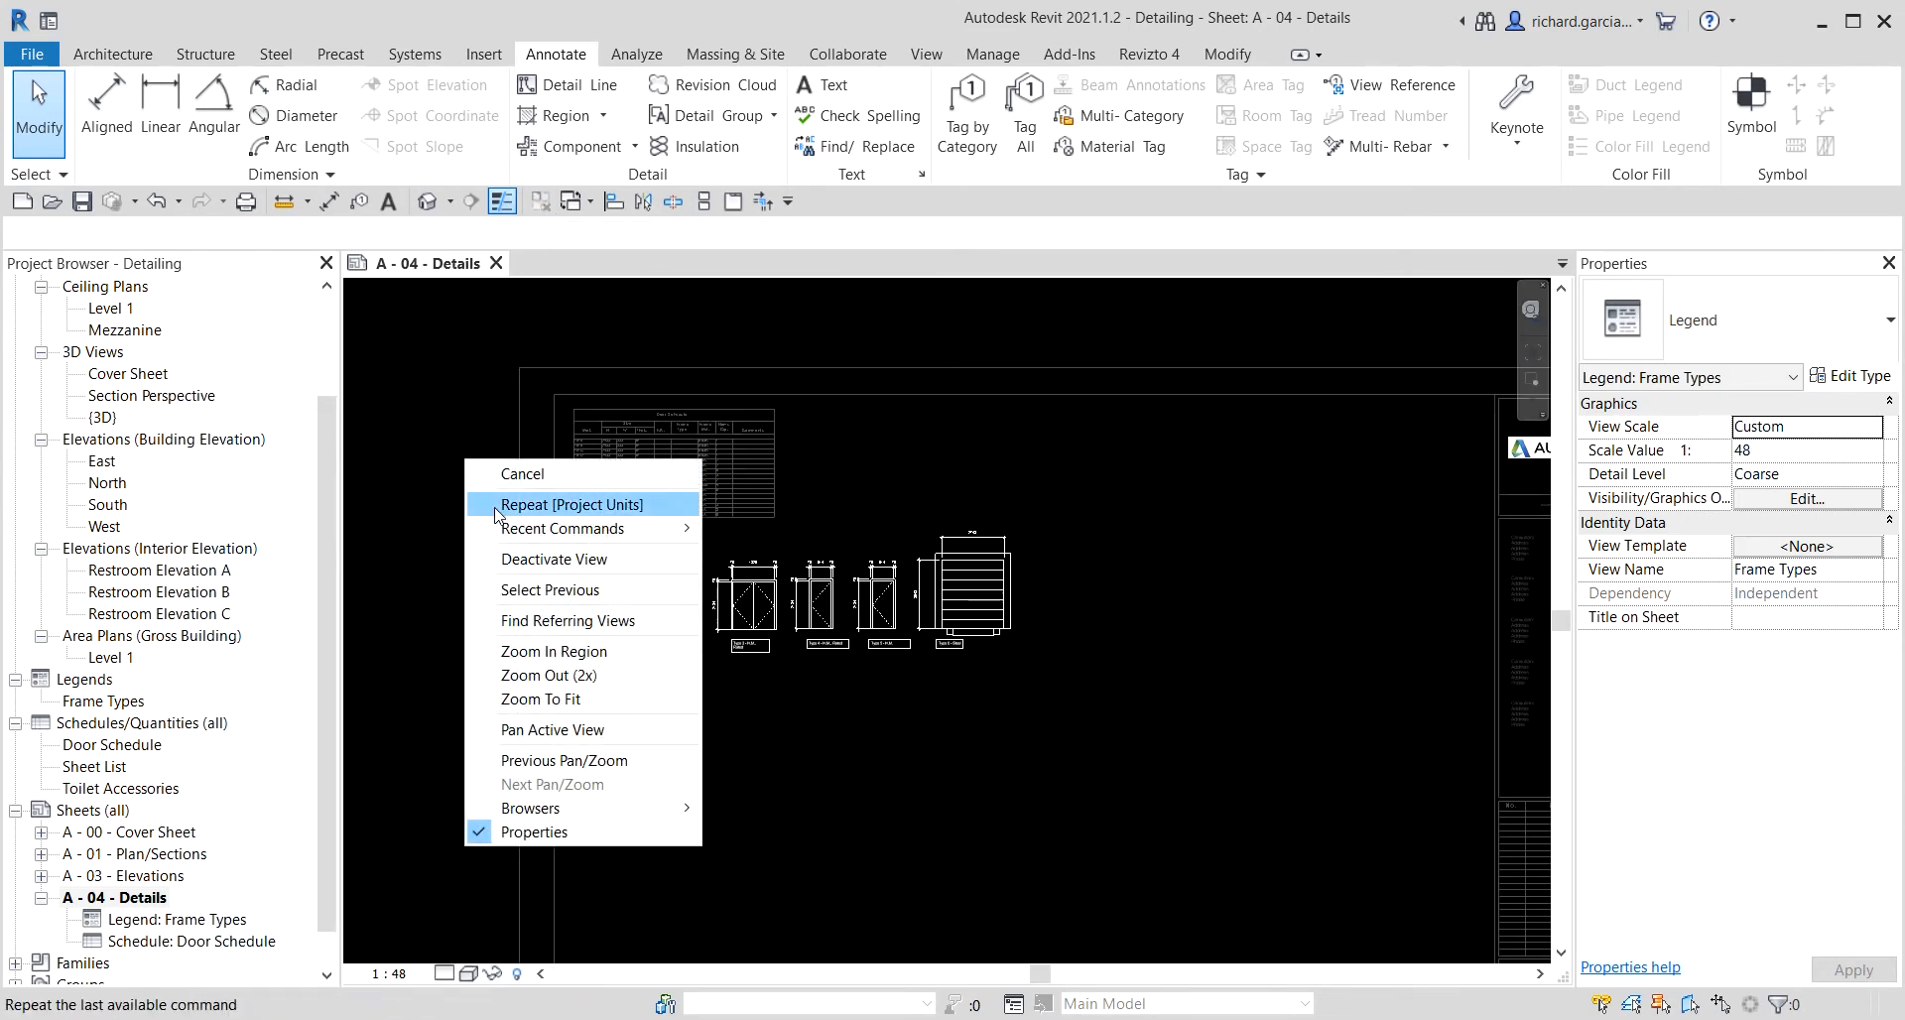
pyautogui.click(535, 559)
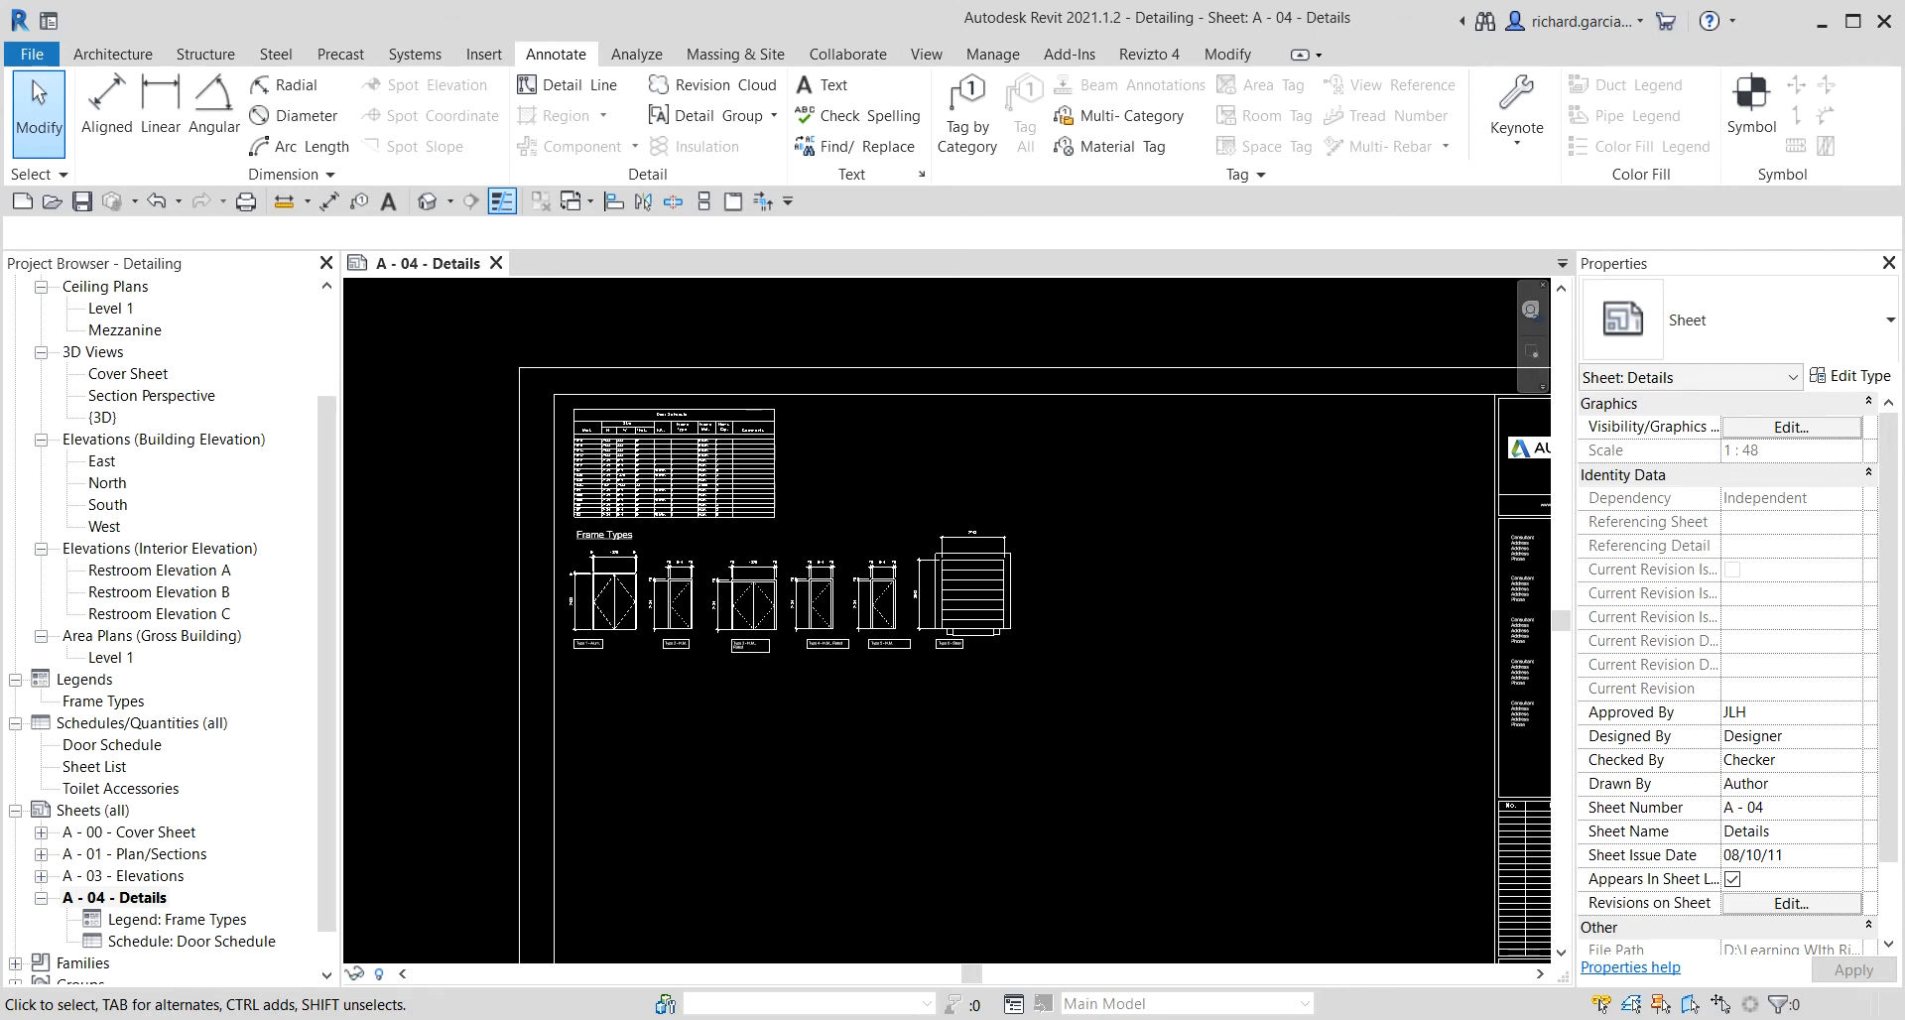
# Open the Level 1 ceiling plan and the Level 1 floor plan from the project browser.
pyautogui.click(111, 309)
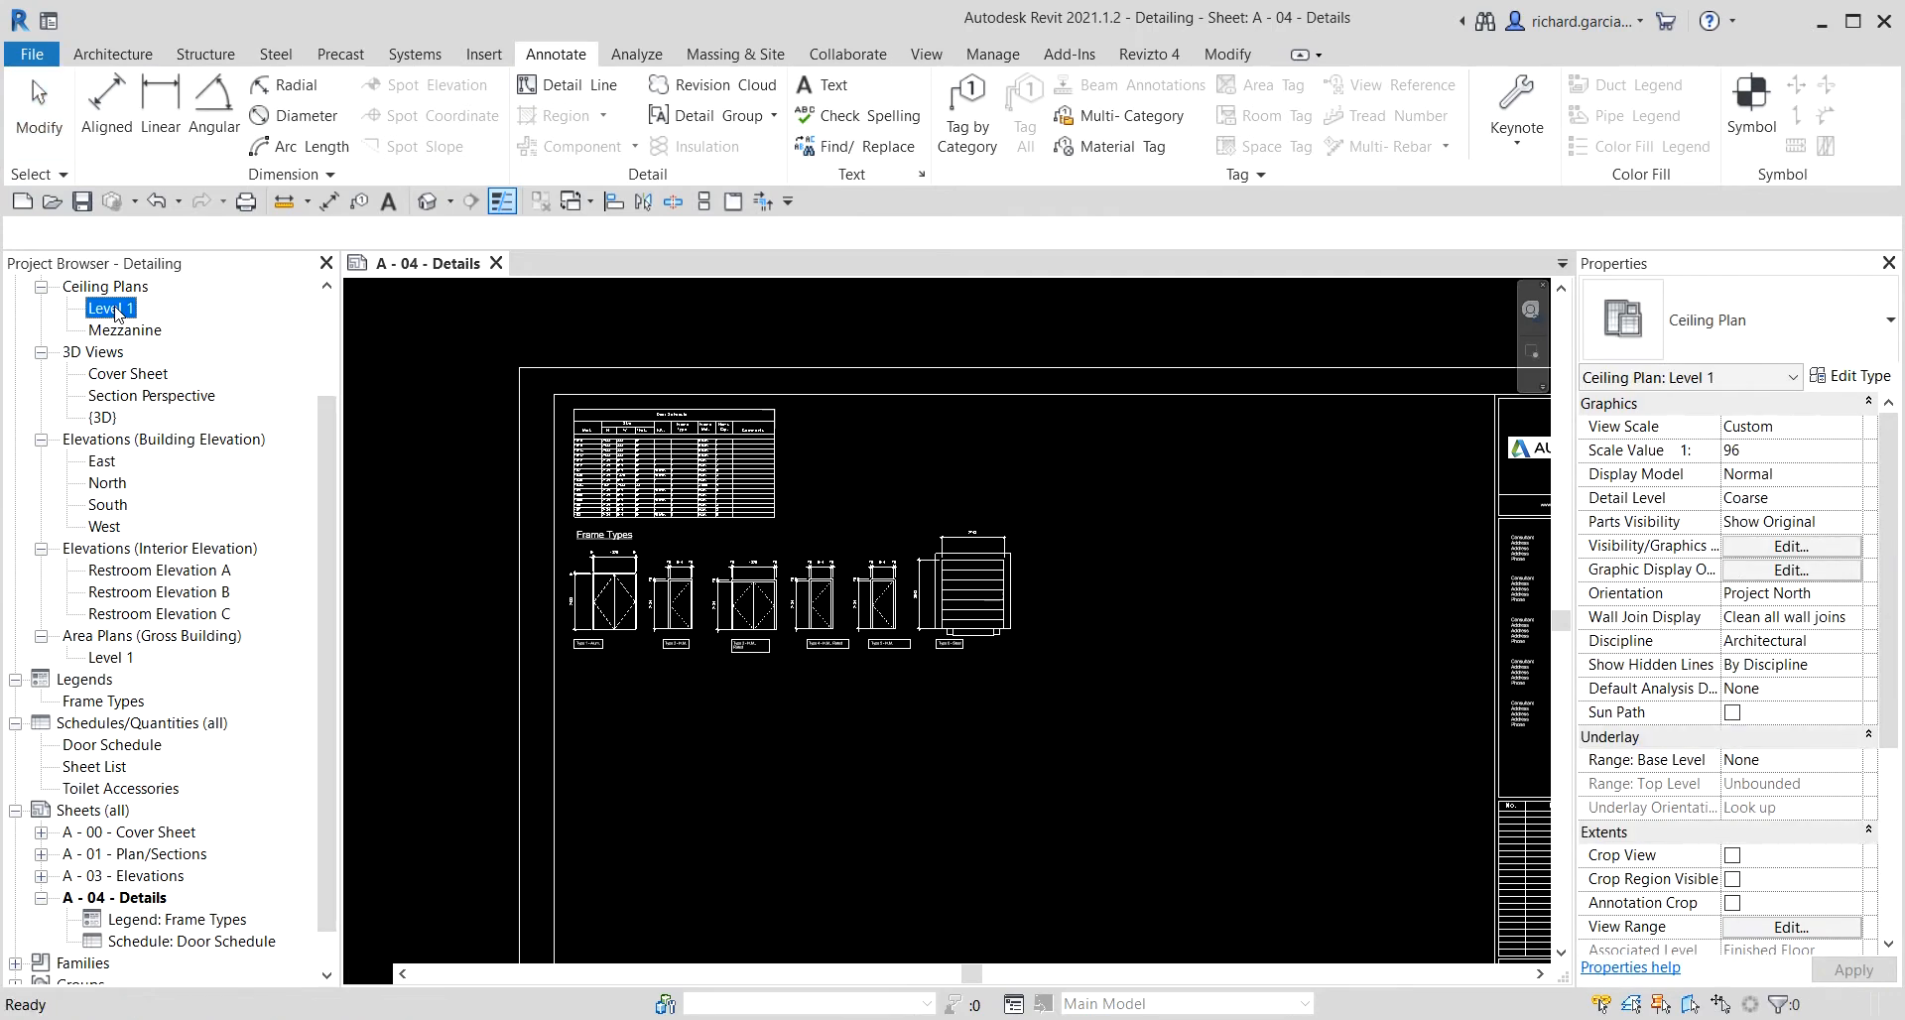
pyautogui.doubleClick(116, 312)
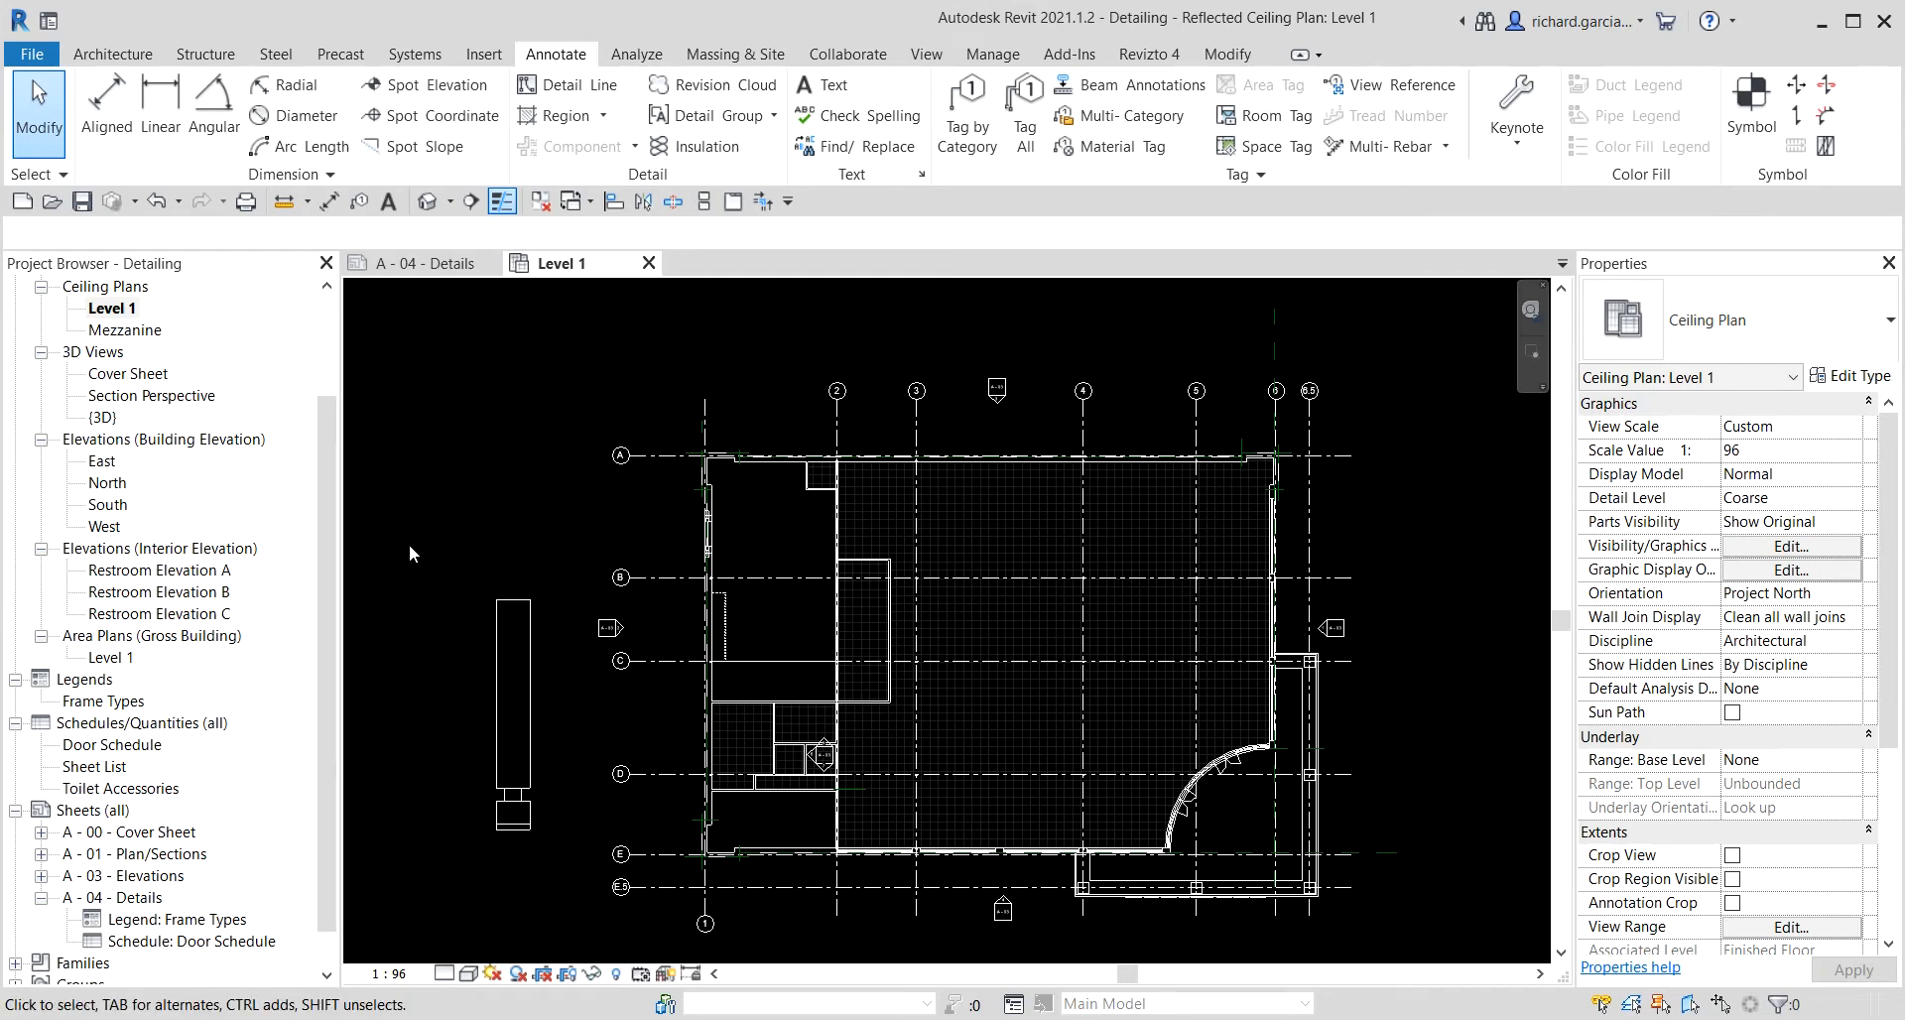
pyautogui.scroll(2, 149, 447)
pyautogui.click(119, 352)
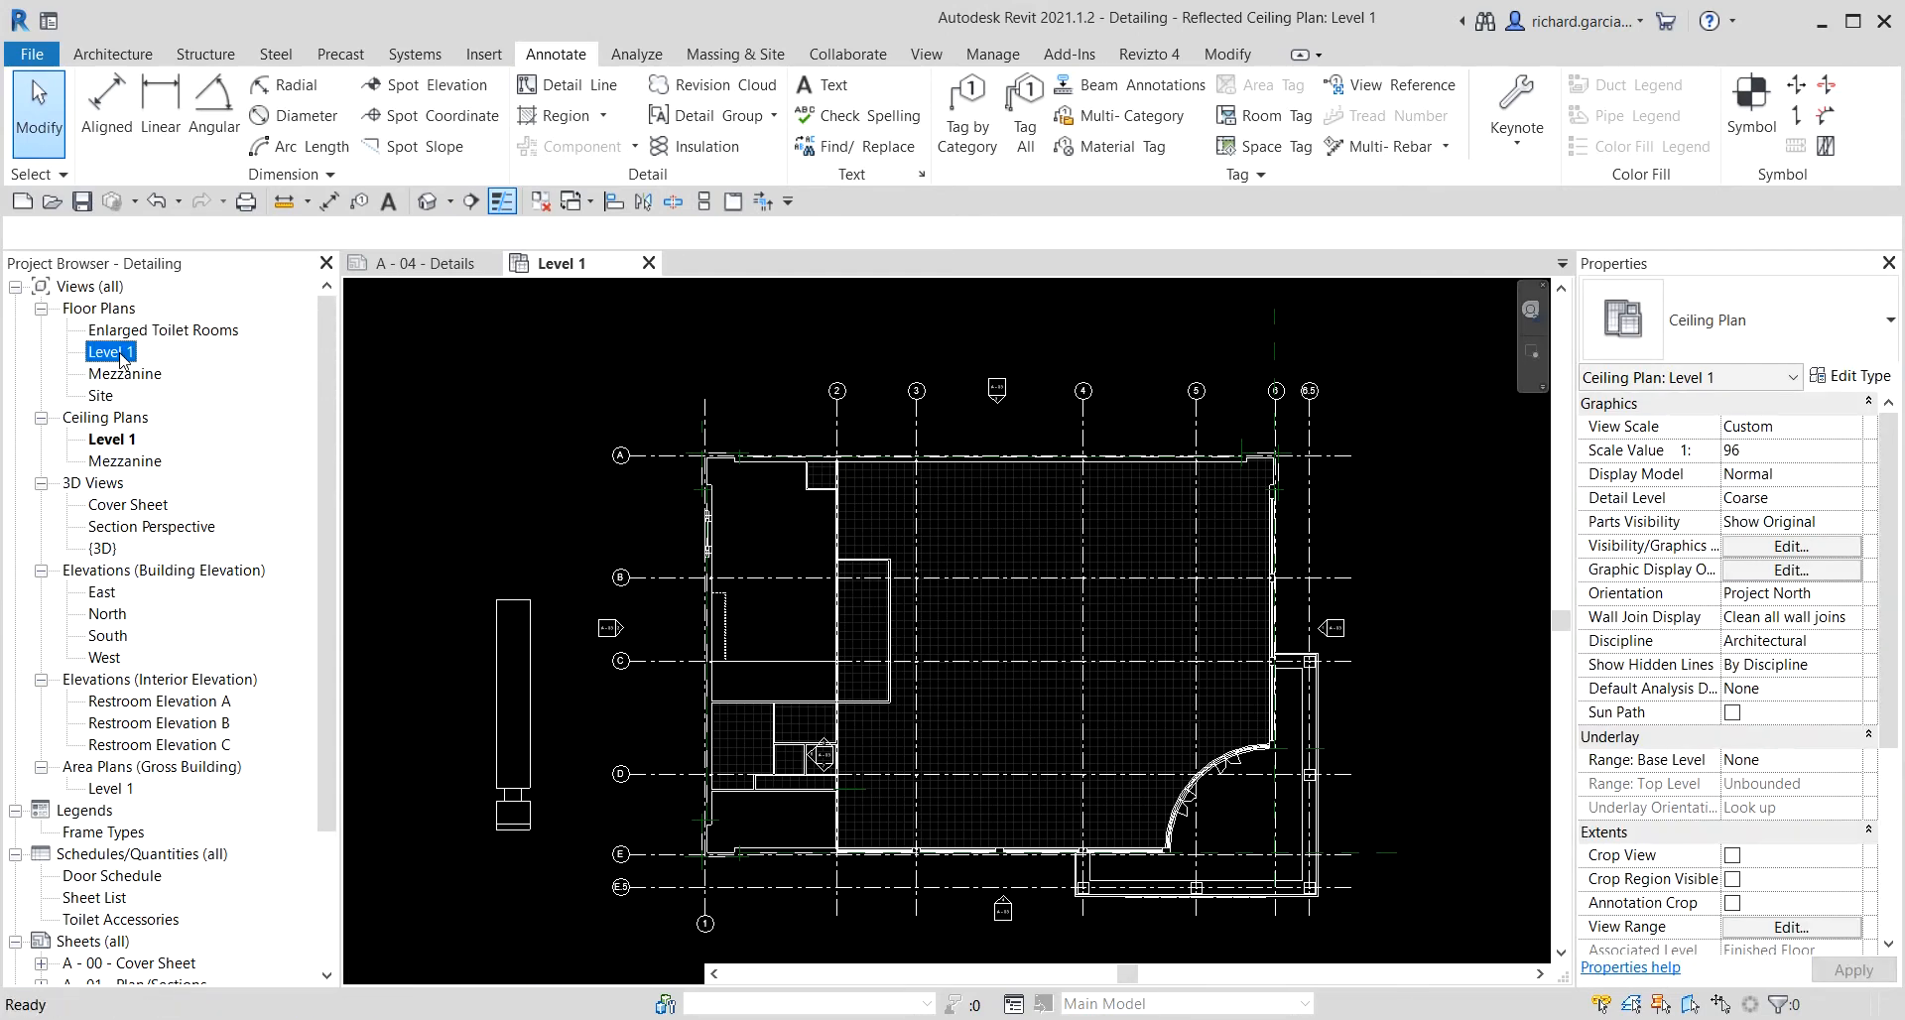
pyautogui.doubleClick(119, 354)
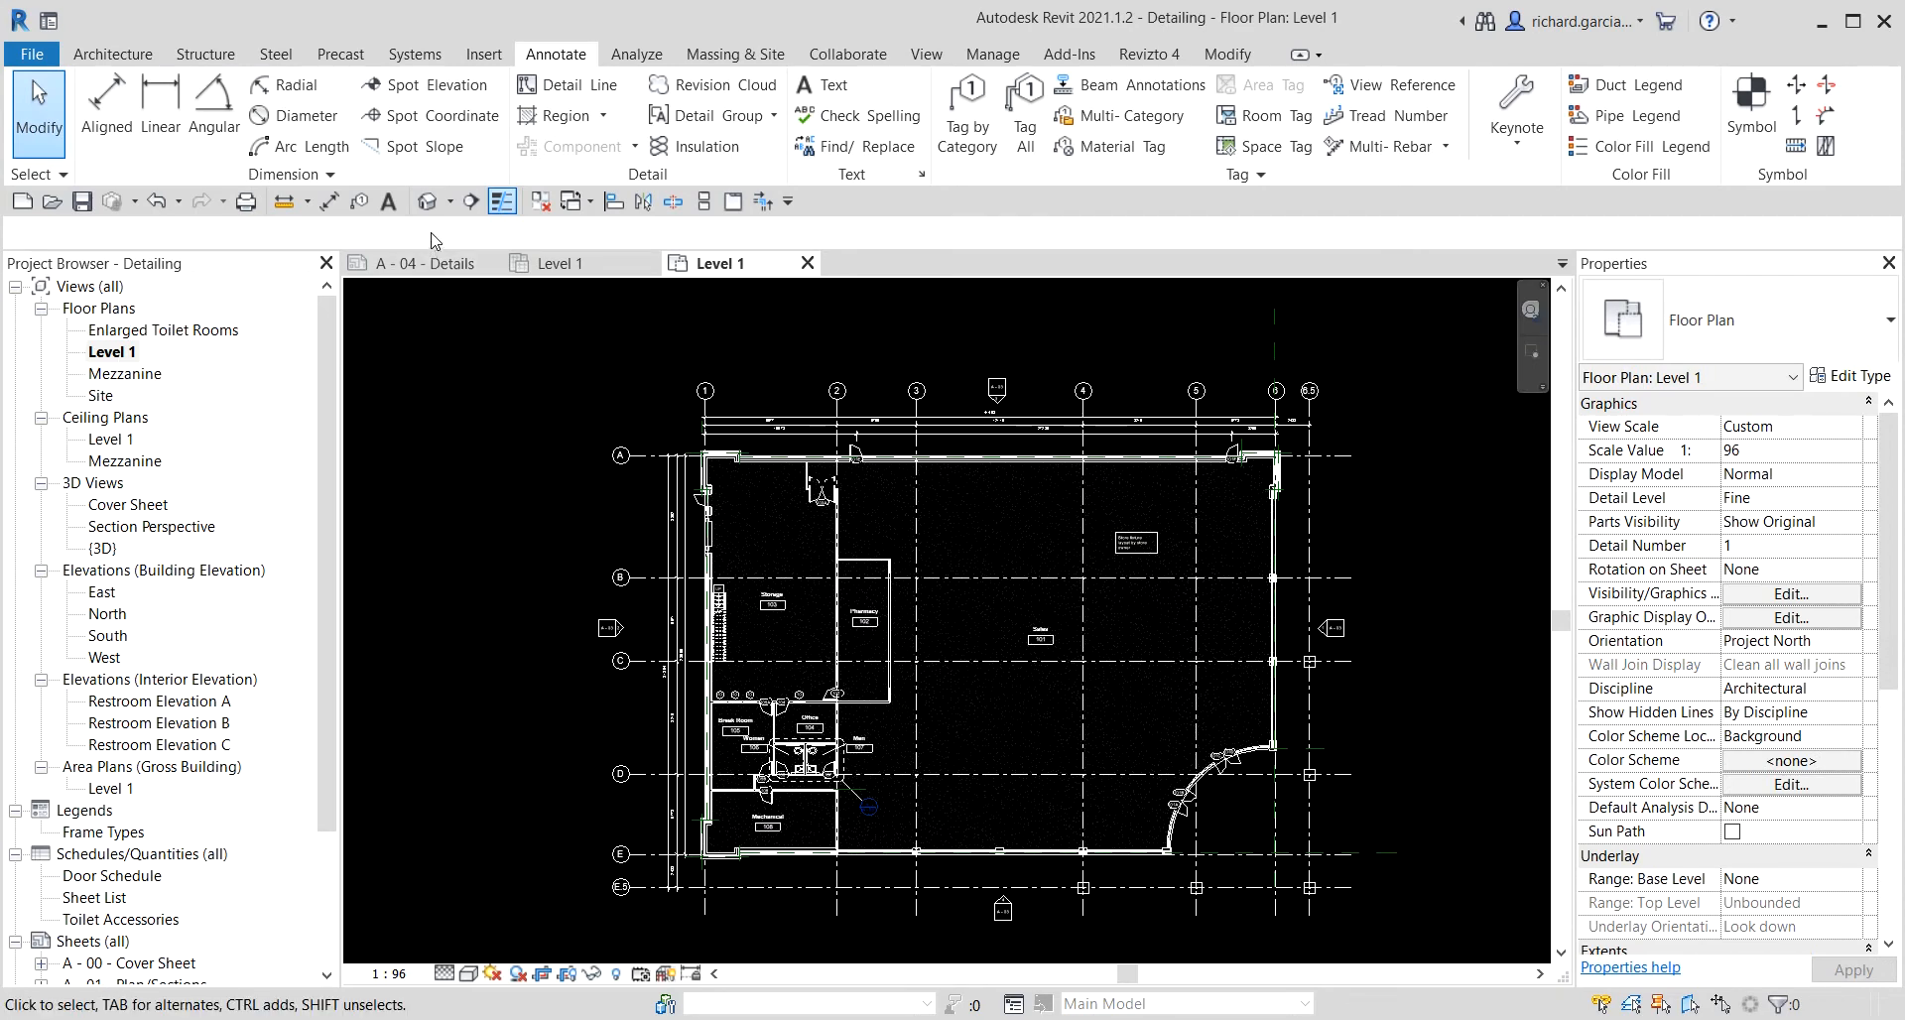
# Close all inactive views, keeping only the Level 1 floor plan.
pyautogui.click(473, 204)
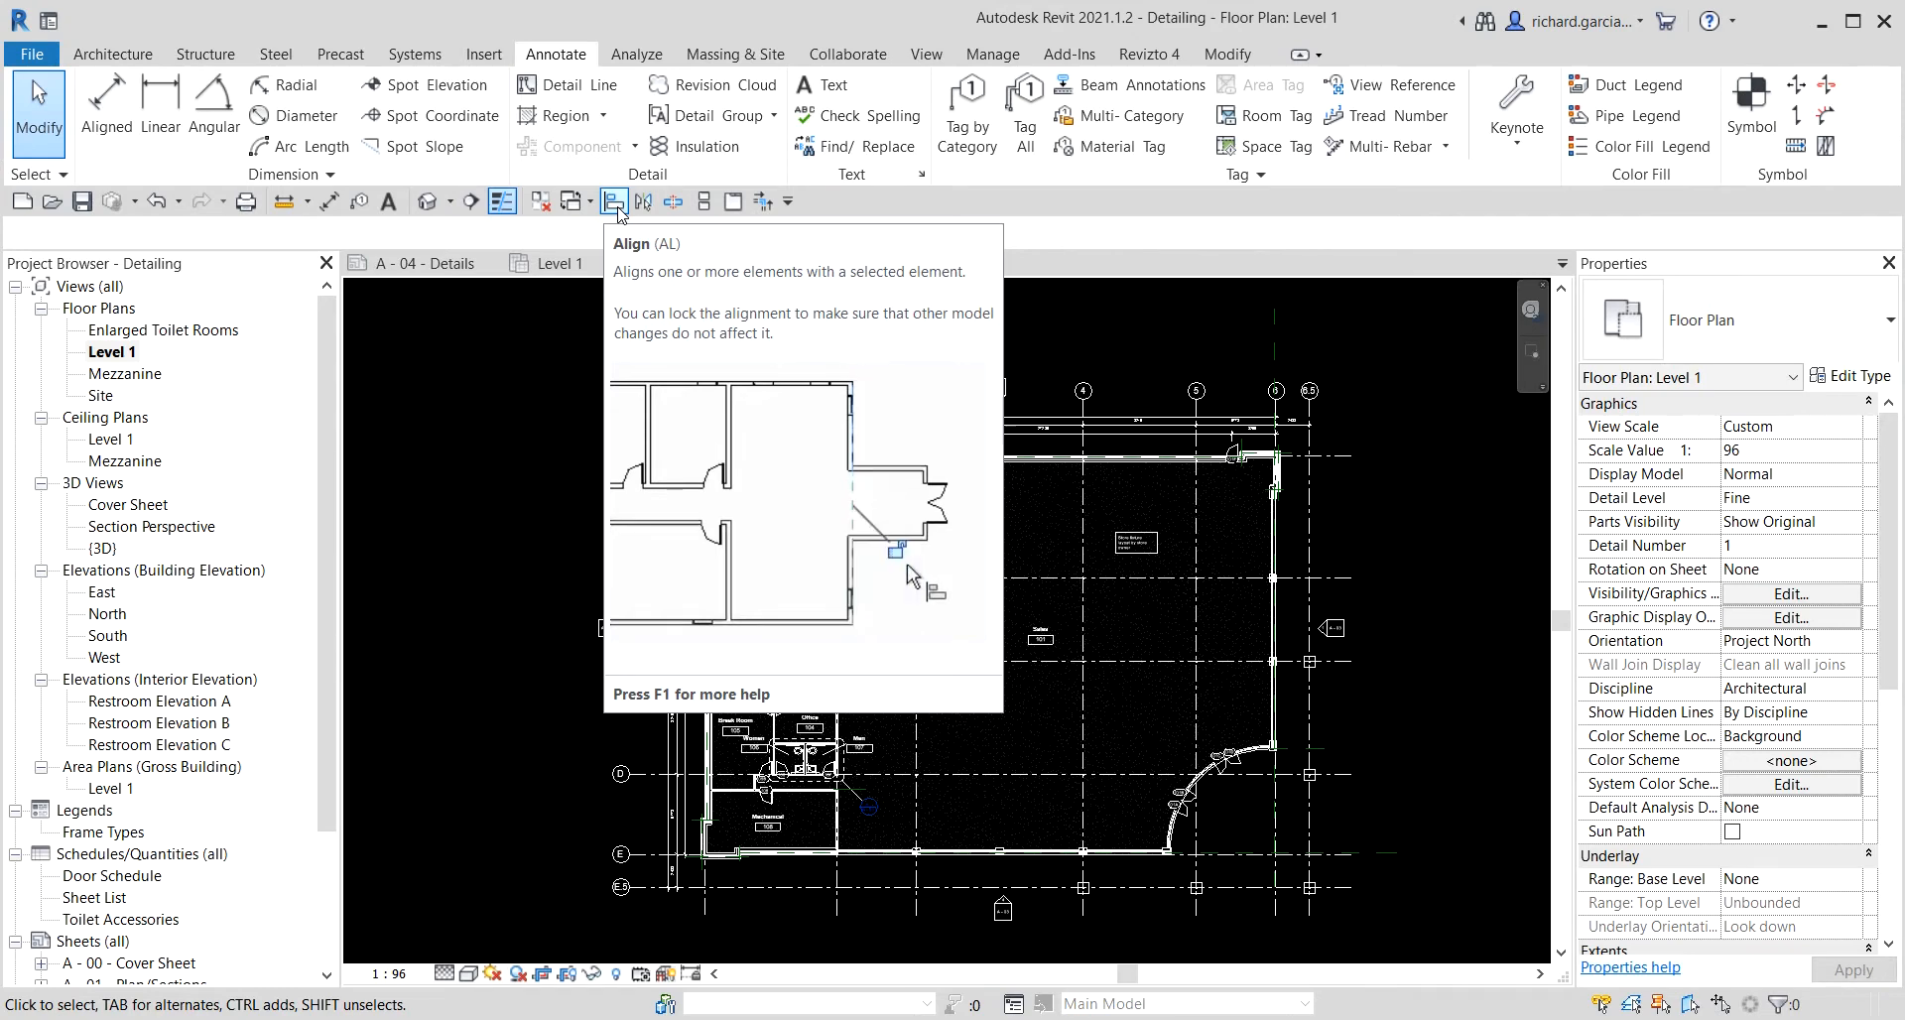
pyautogui.click(473, 204)
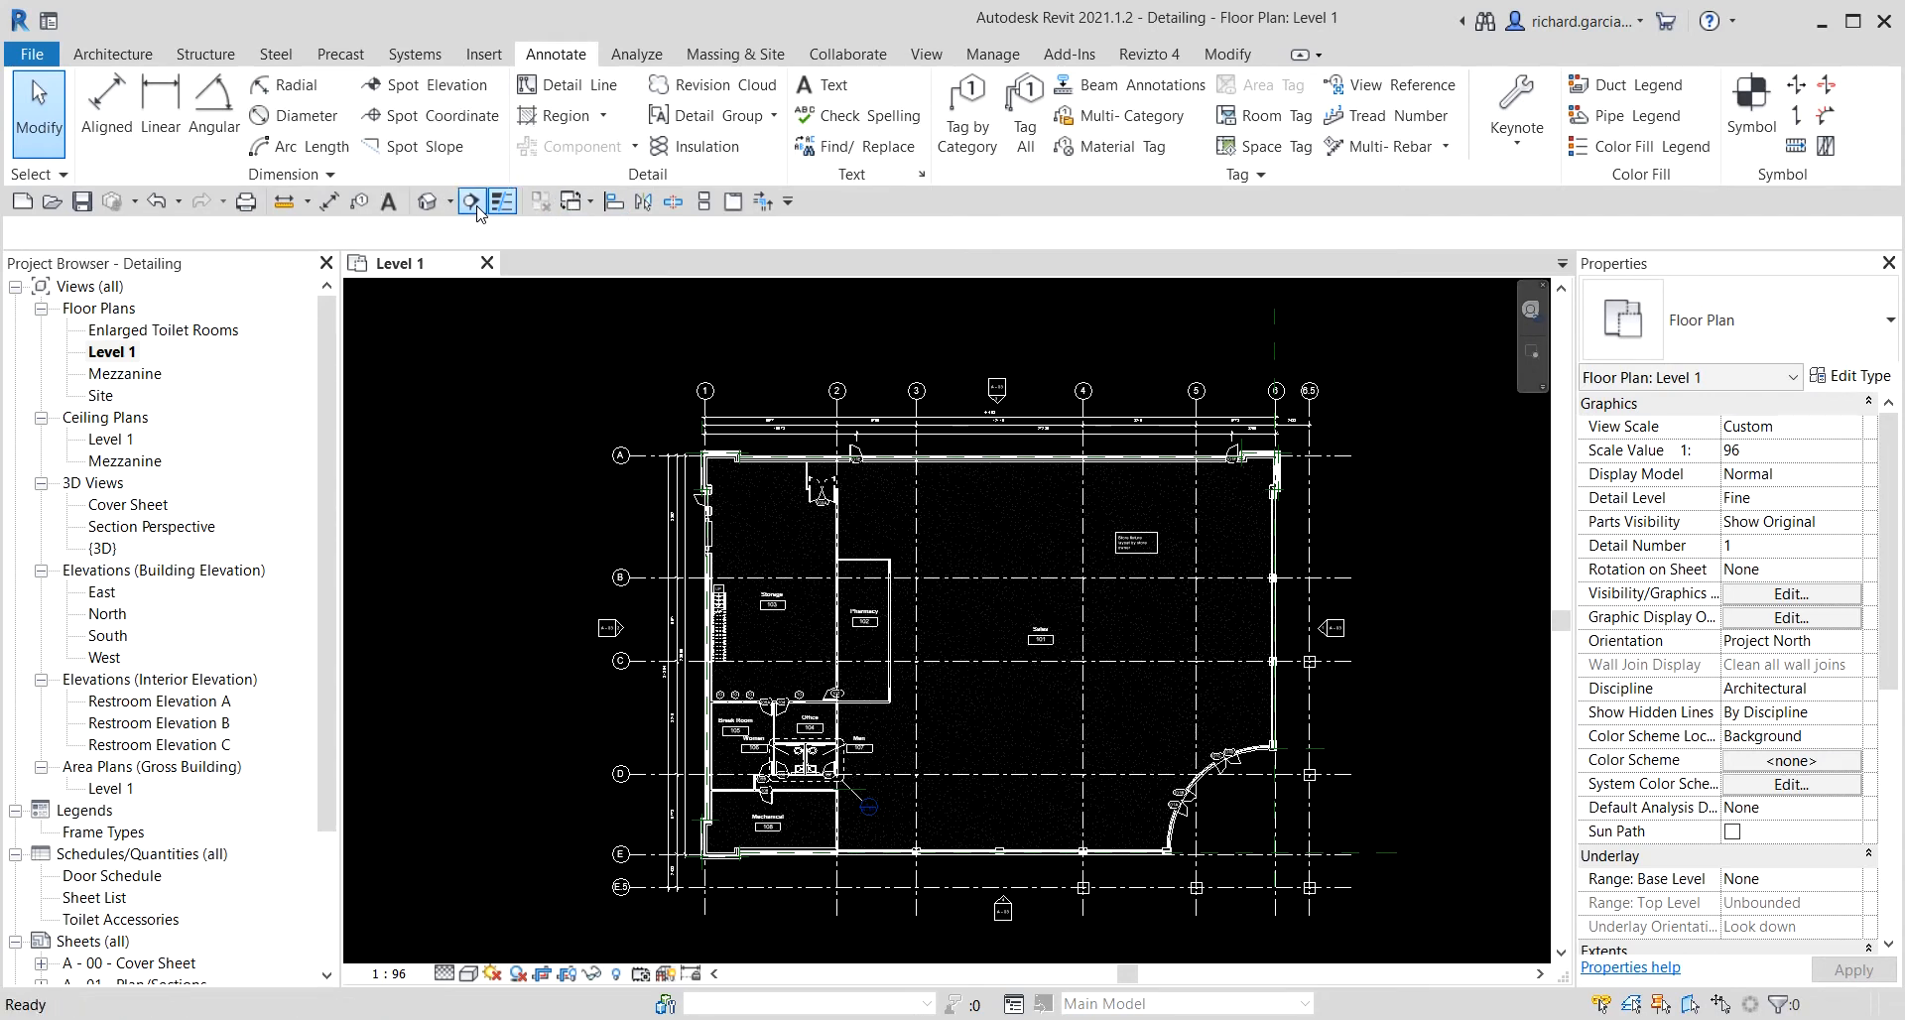
# Draw a horizontal building section across the whole floor plan just below grid line C.
pyautogui.click(470, 202)
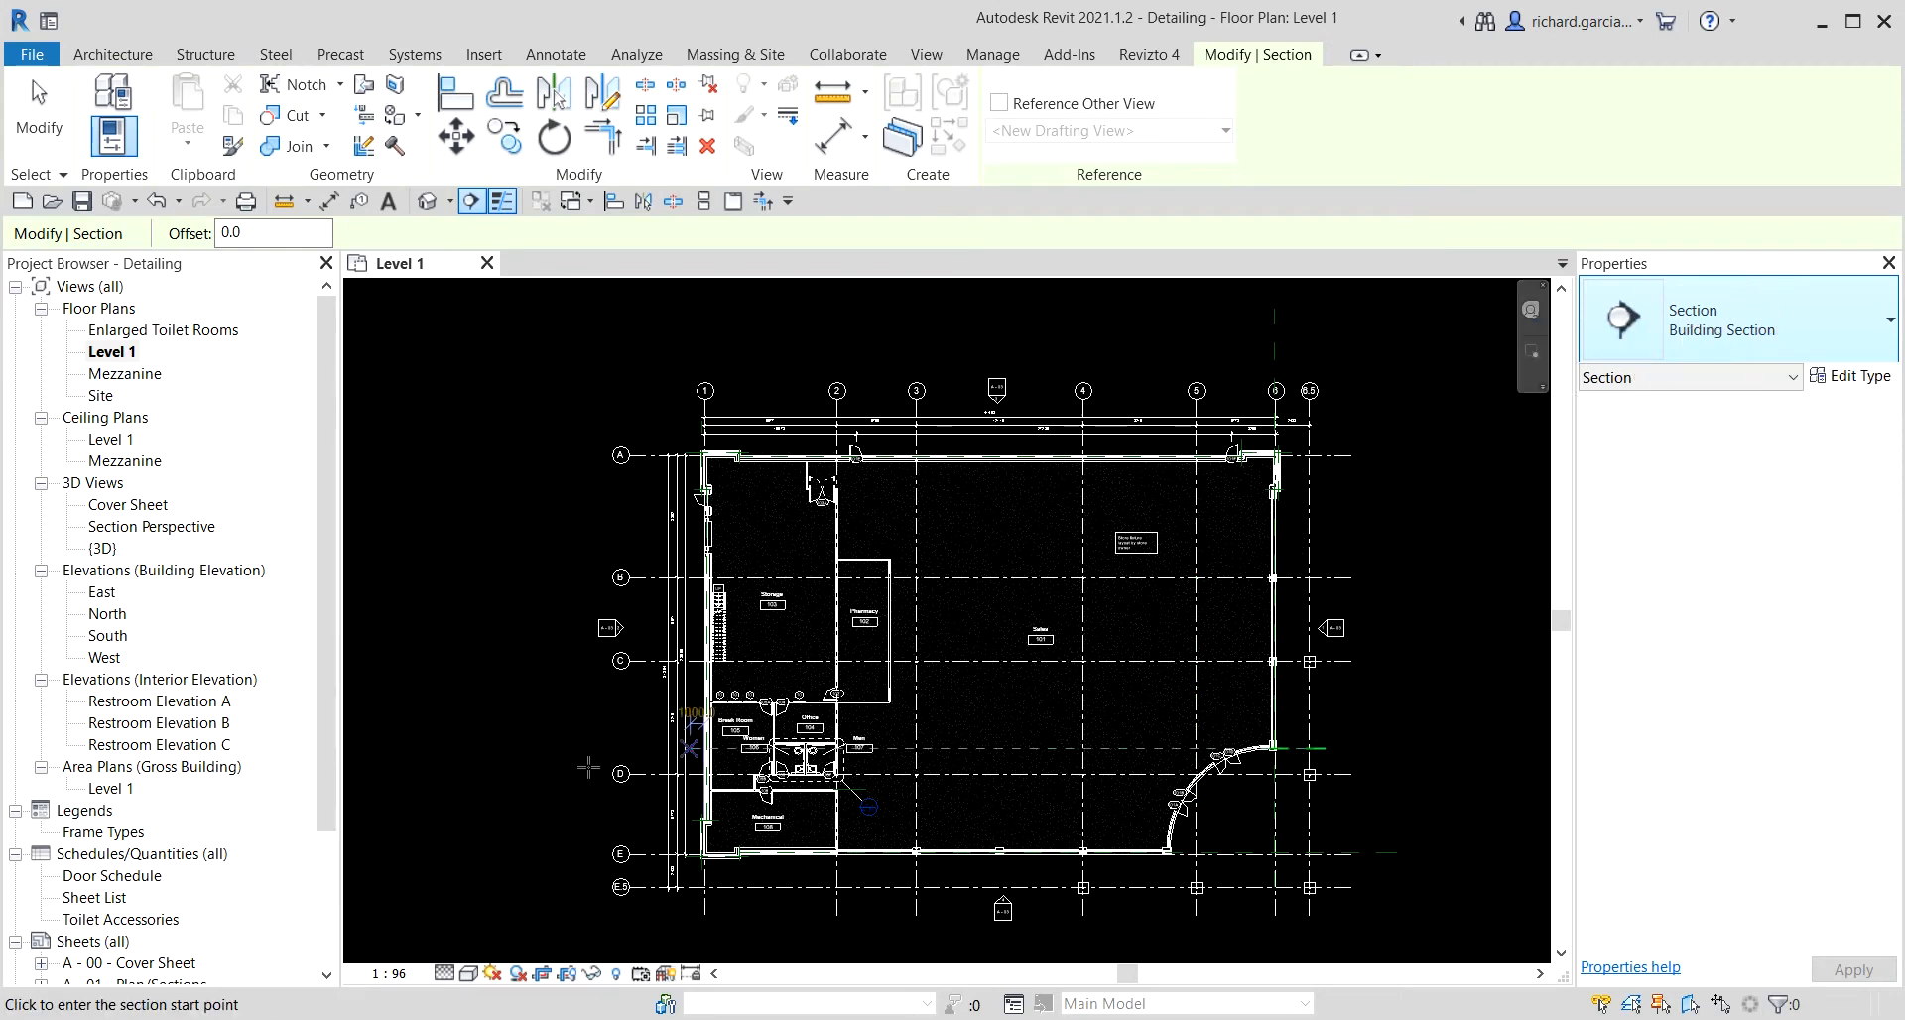
pyautogui.scroll(1, 627, 710)
pyautogui.scroll(4, 626, 710)
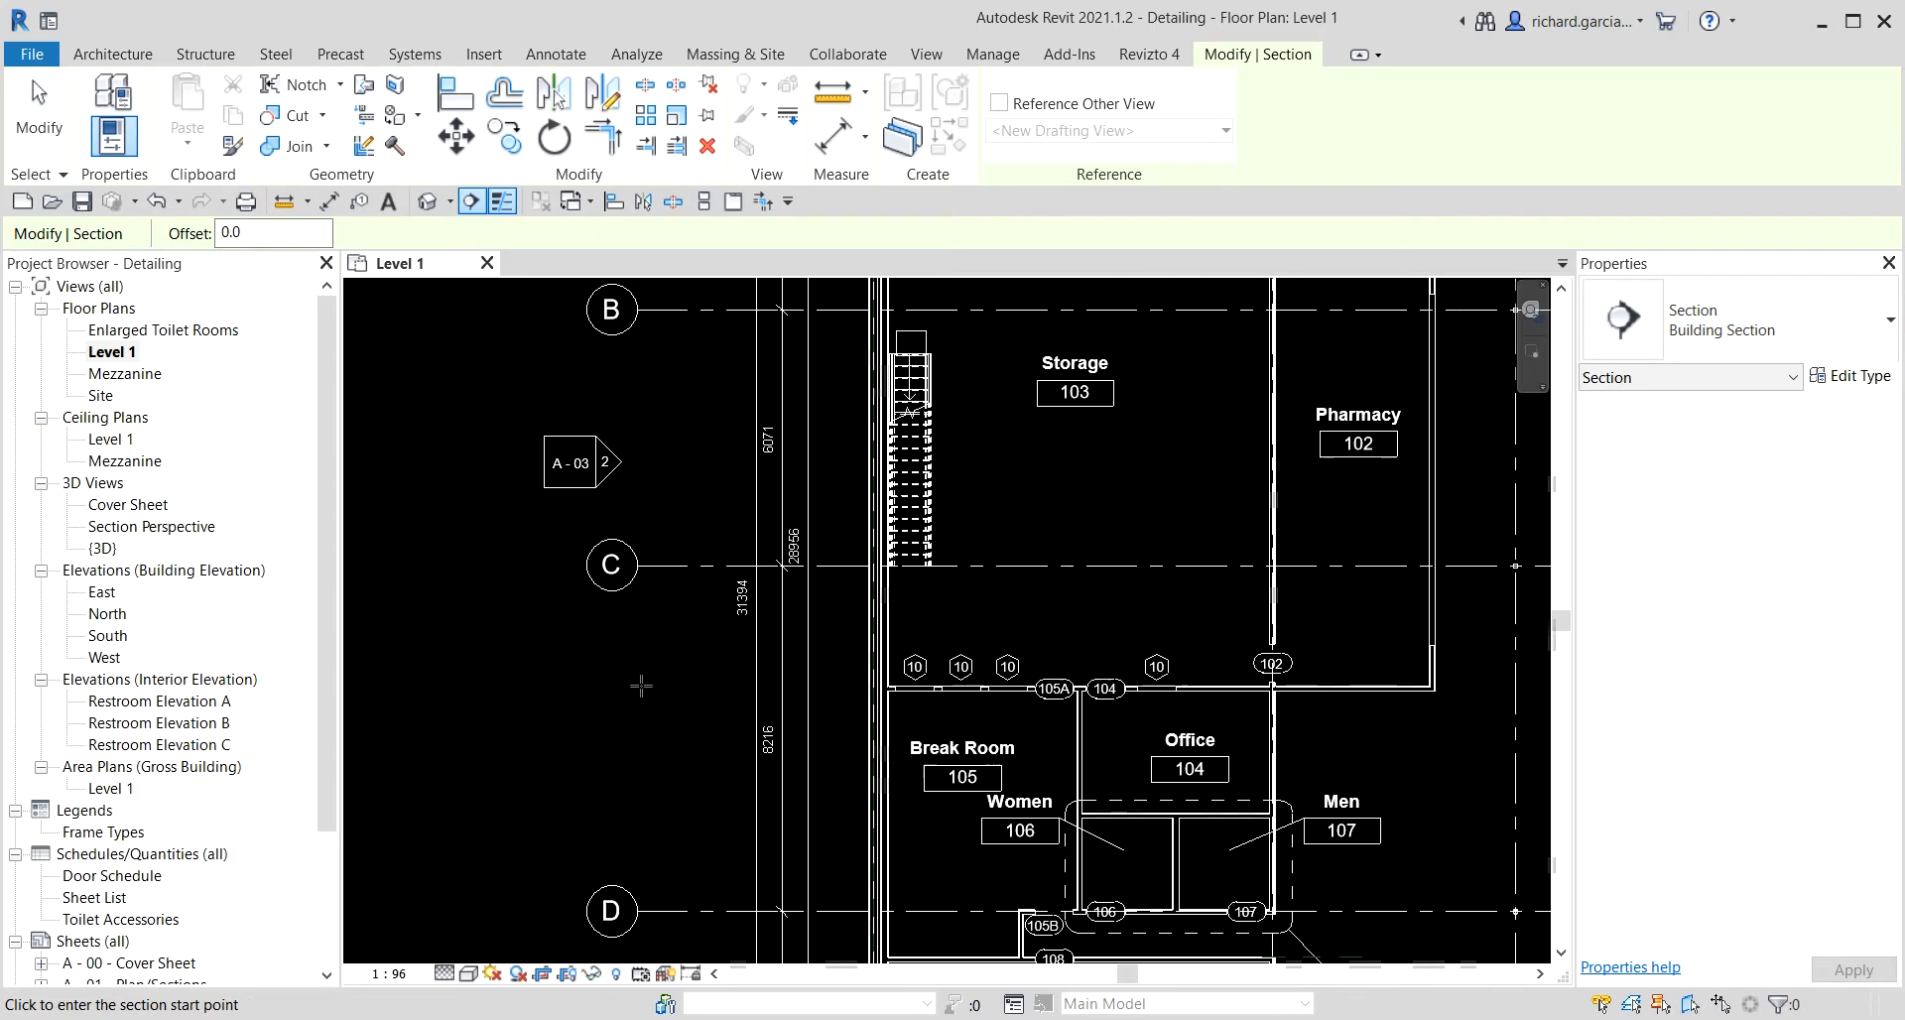
pyautogui.click(657, 615)
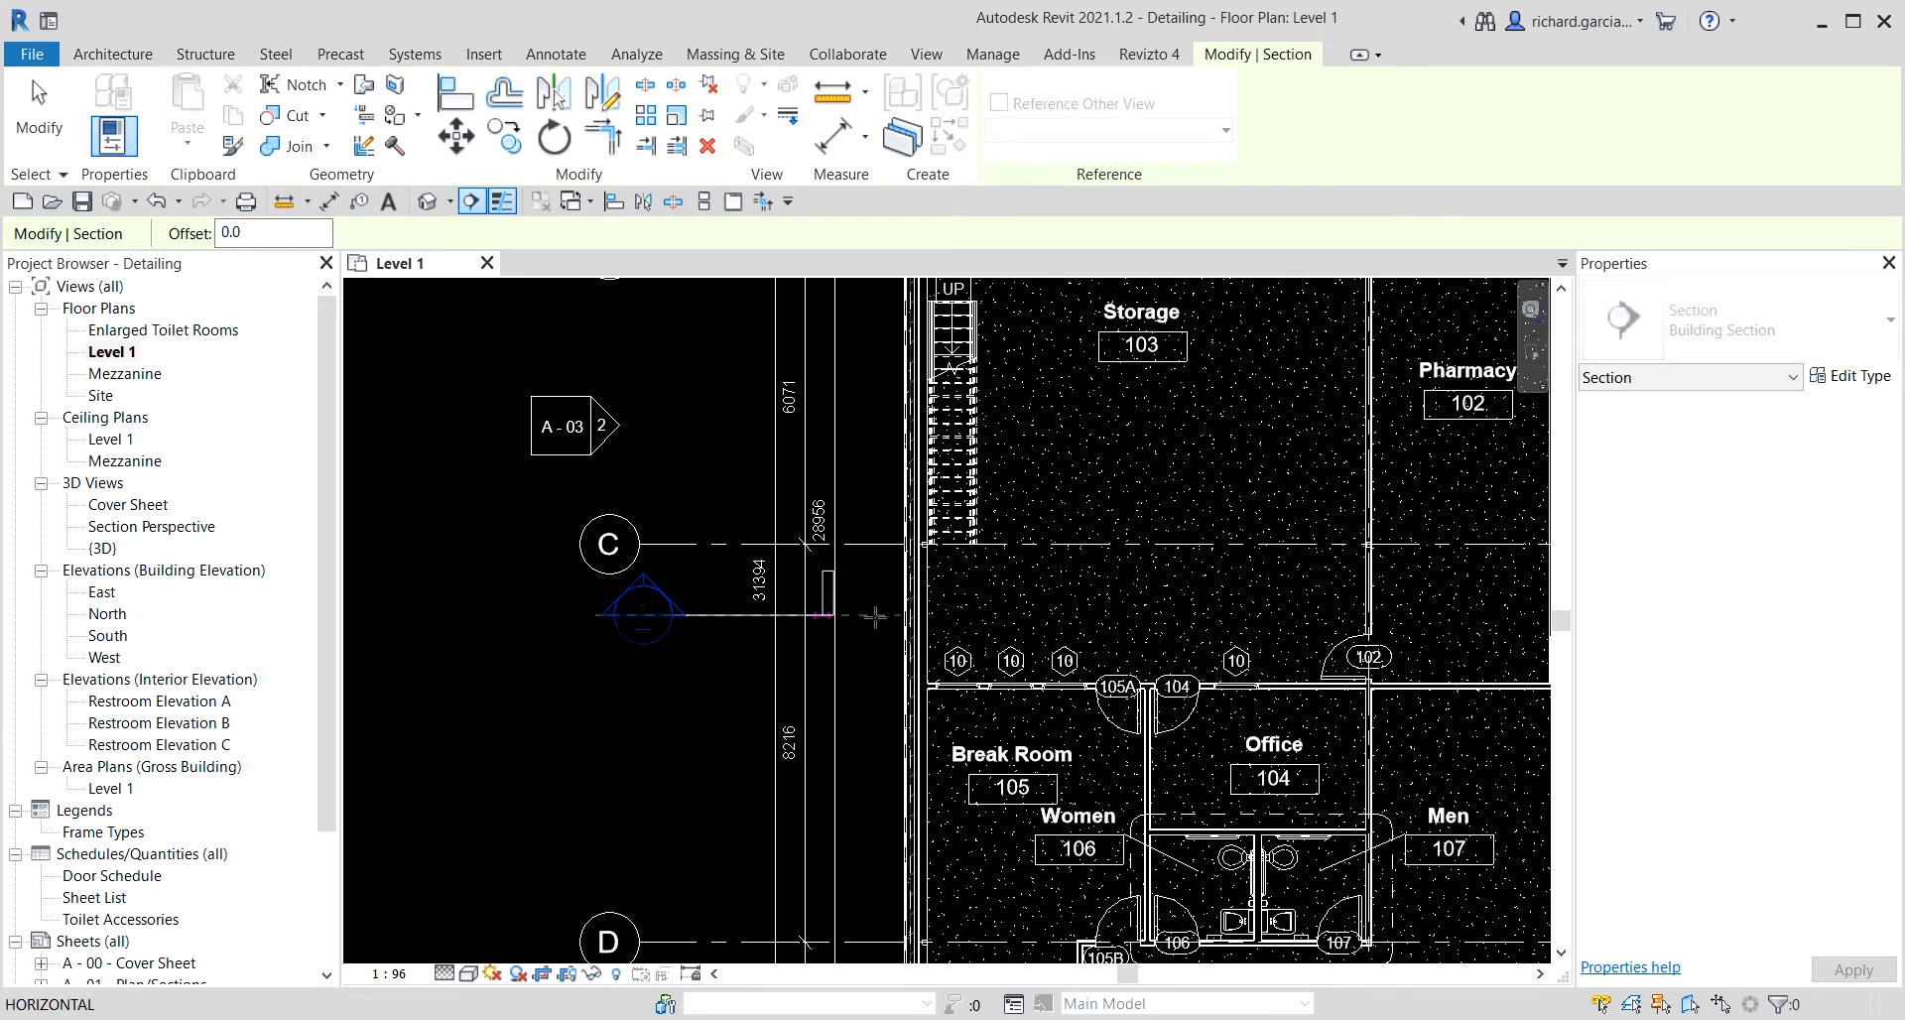
pyautogui.scroll(-1, 1020, 615)
pyautogui.scroll(-2, 1020, 615)
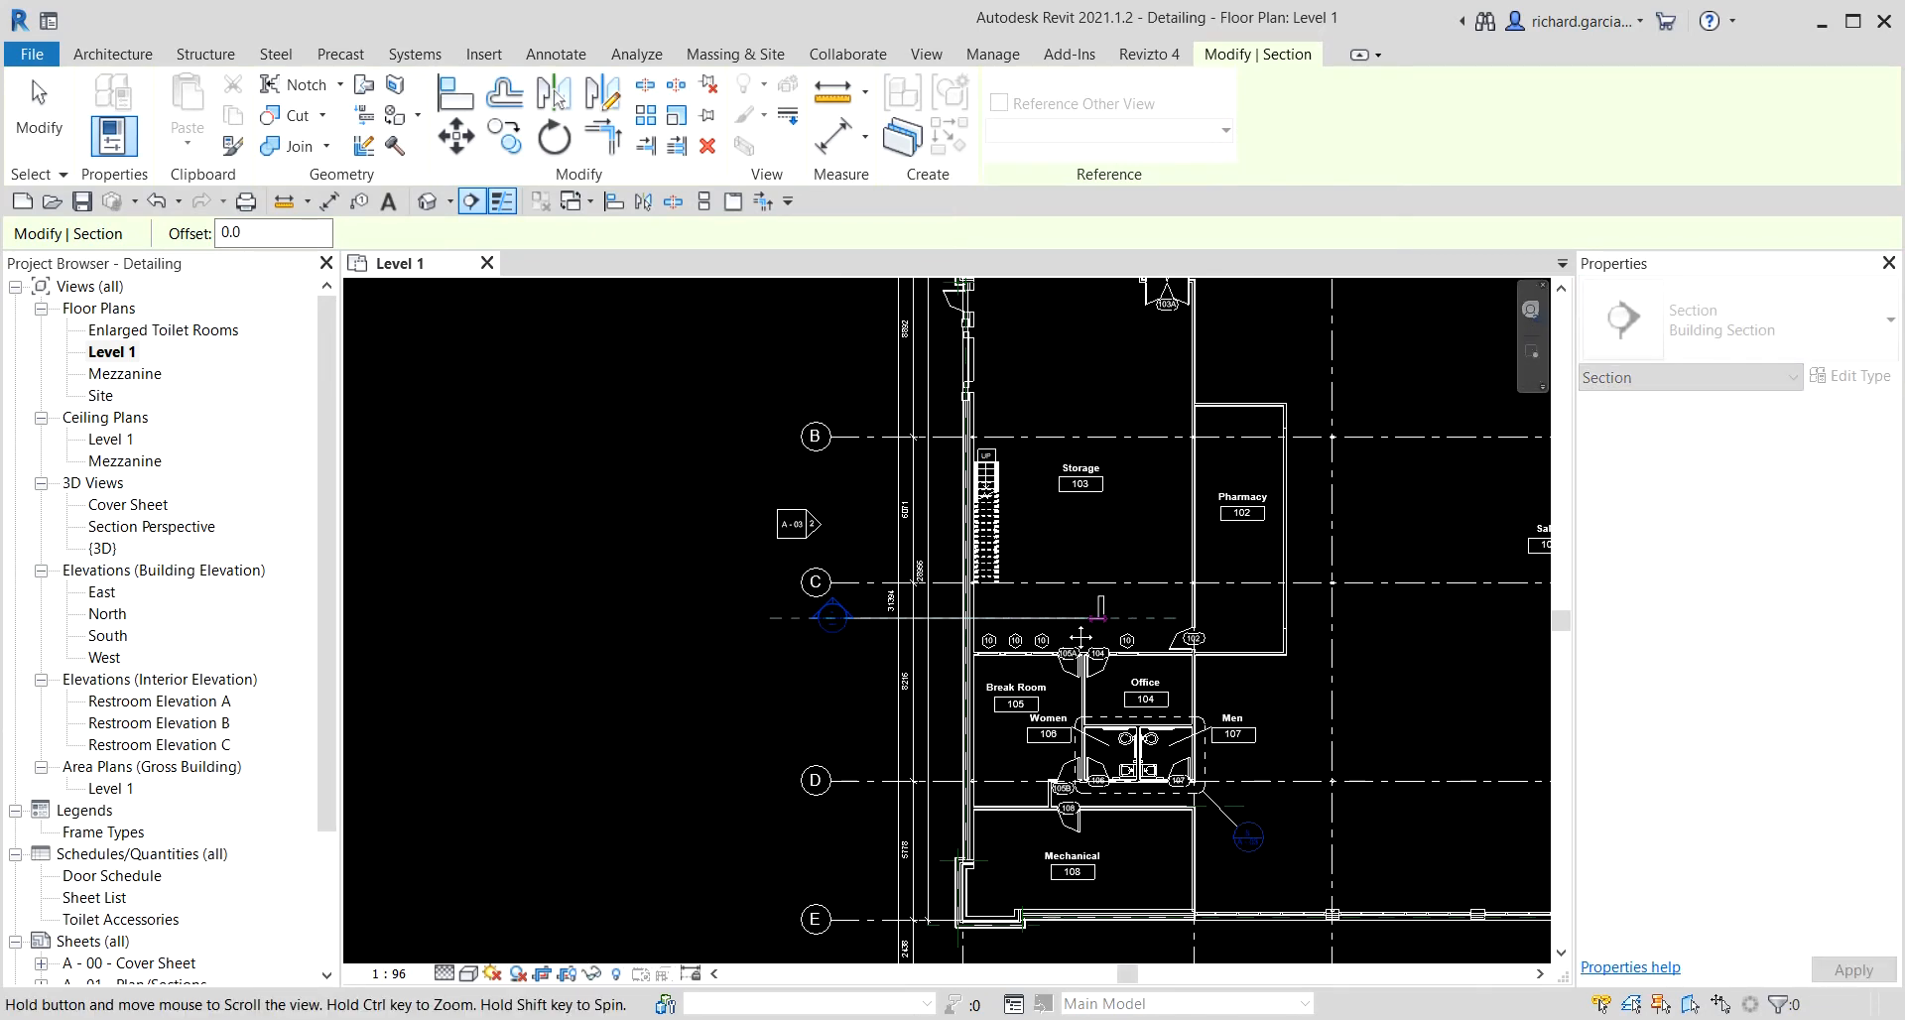
pyautogui.moveTo(1129, 634); pyautogui.dragTo(718, 647, button='middle')
pyautogui.scroll(-3, 718, 646)
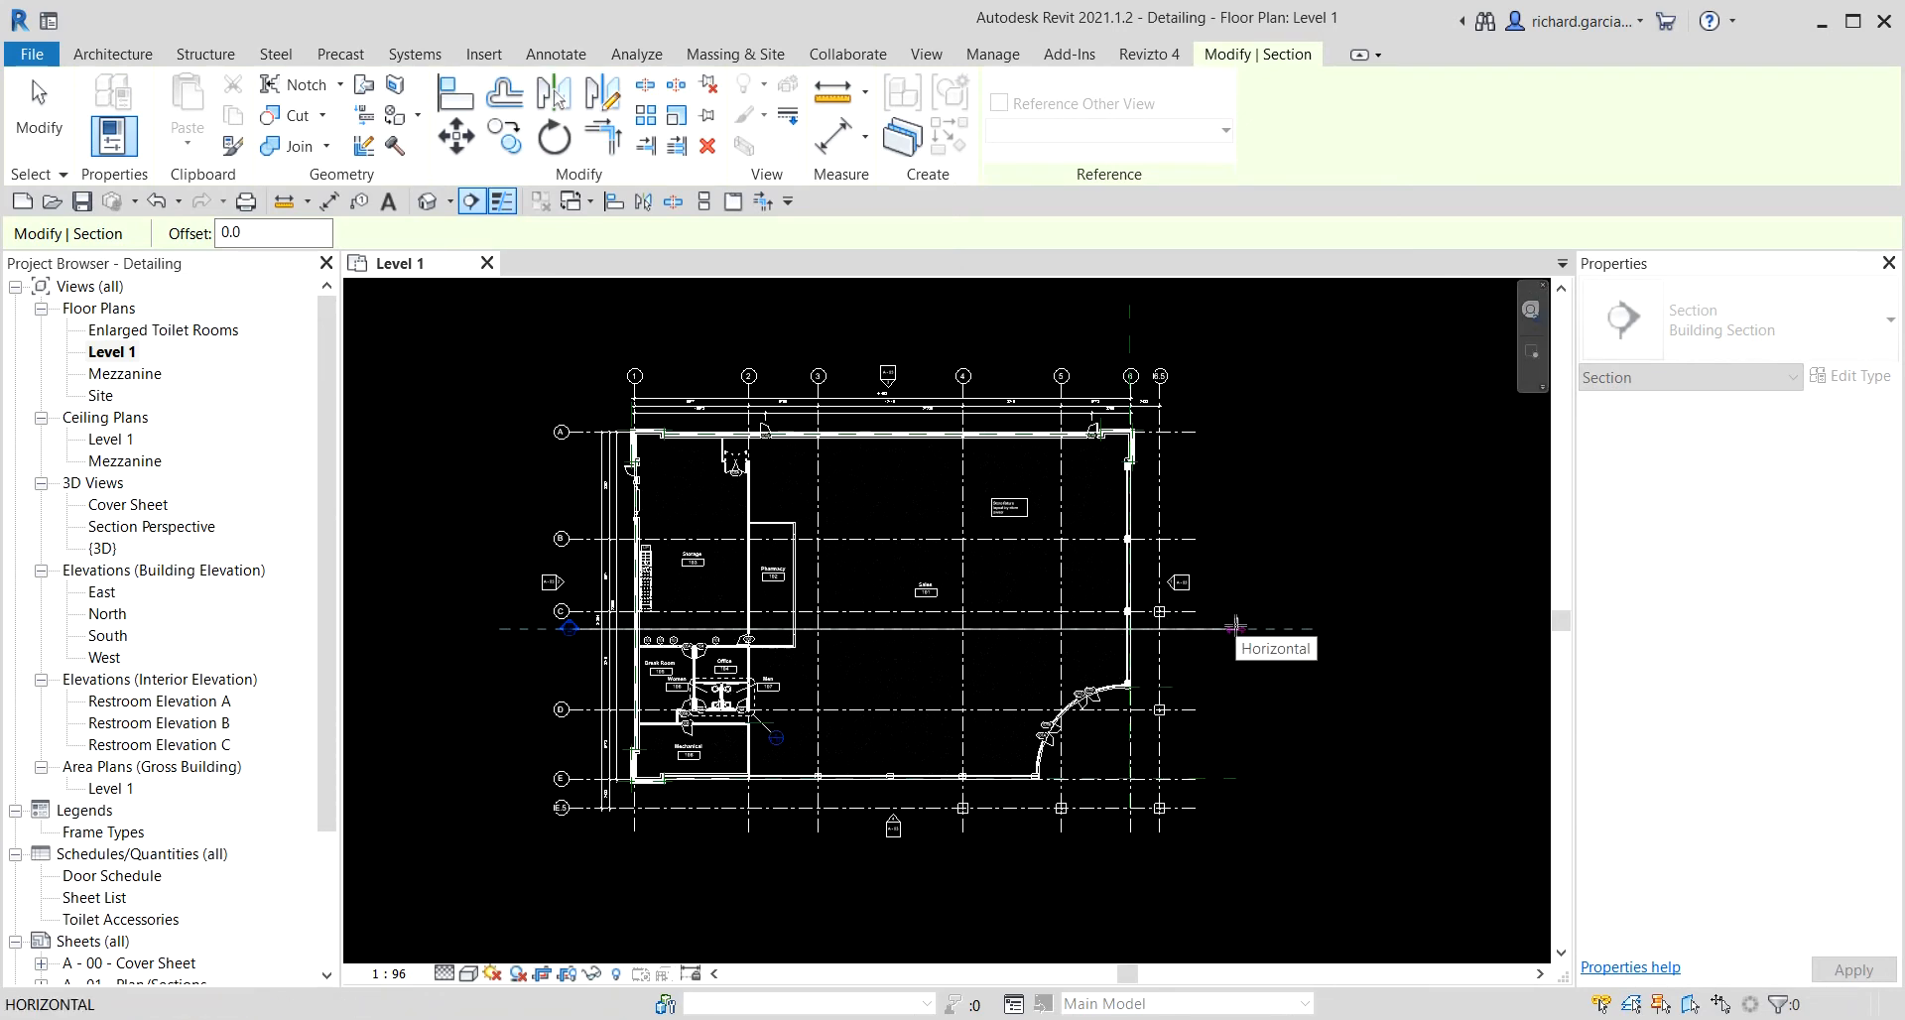
pyautogui.click(1235, 627)
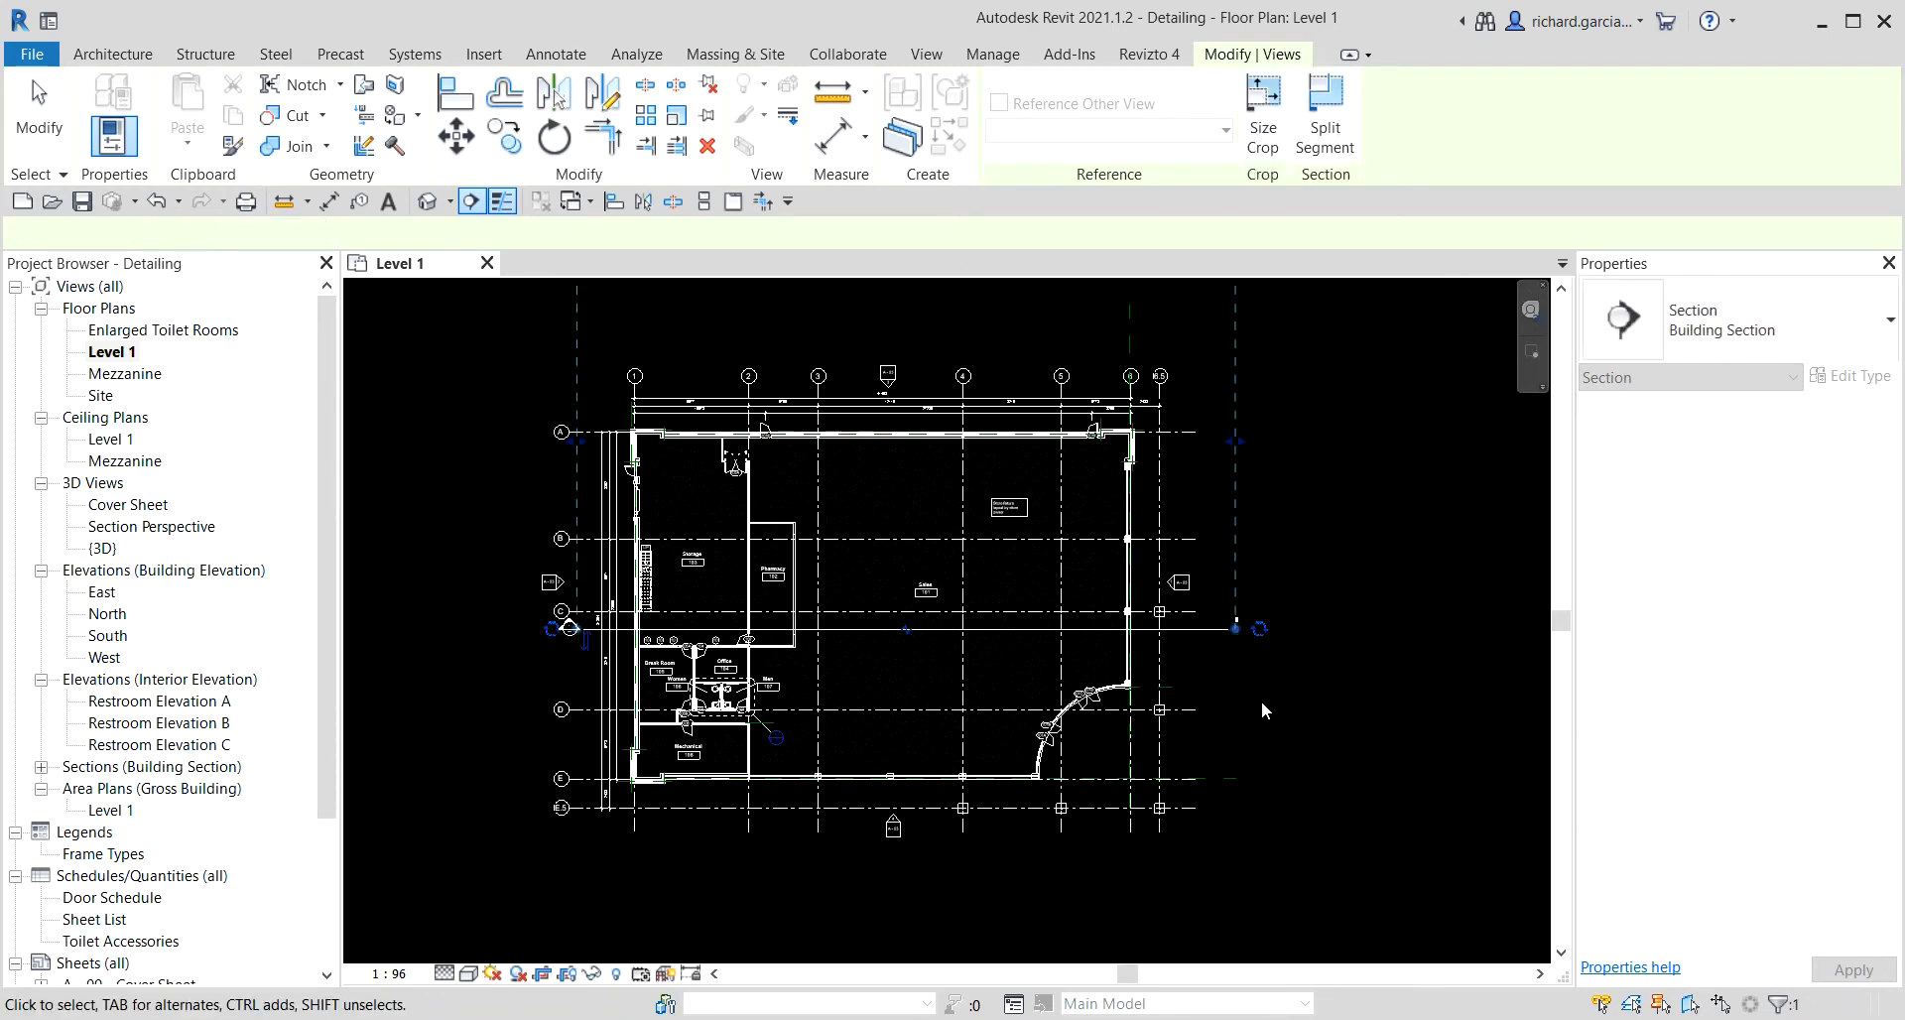
# Drag the section's far clip boundary inward to a far clip offset of about 19822 and finish.
pyautogui.scroll(-2, 1075, 705)
pyautogui.scroll(2, 1020, 568)
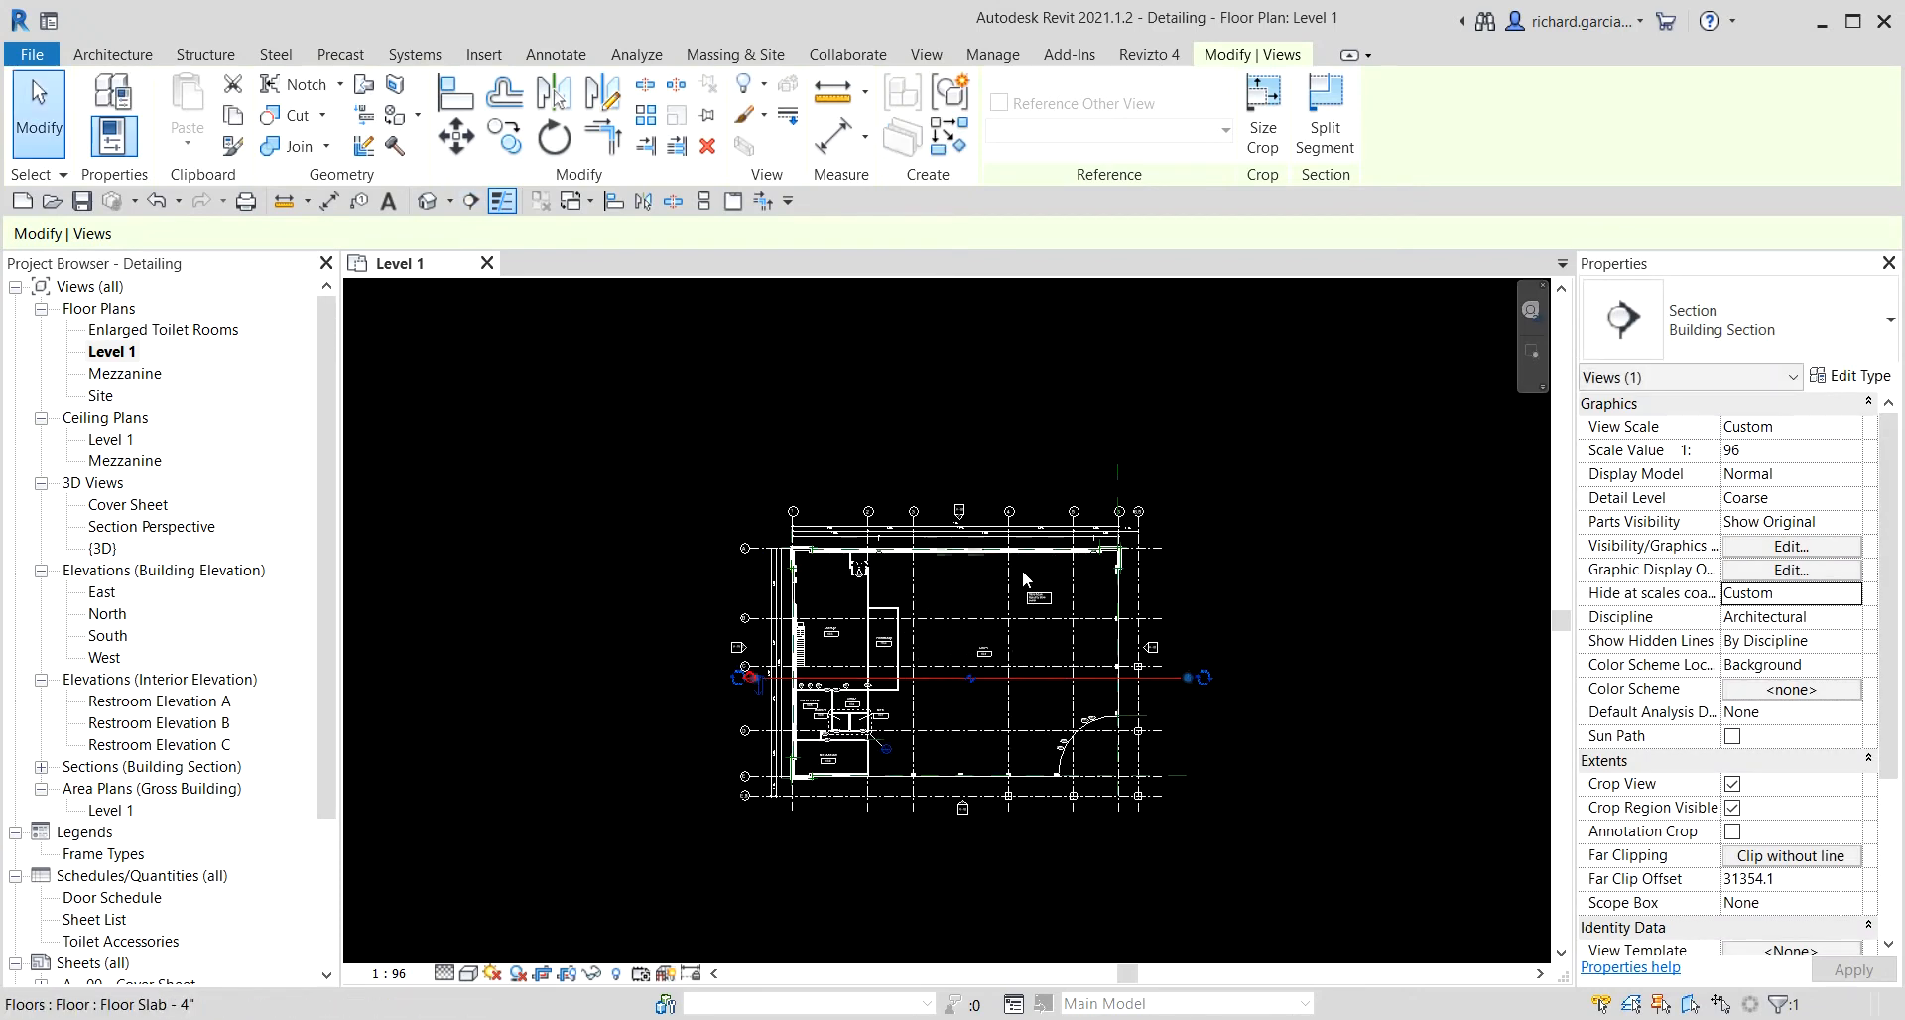
pyautogui.moveTo(957, 395); pyautogui.dragTo(960, 508)
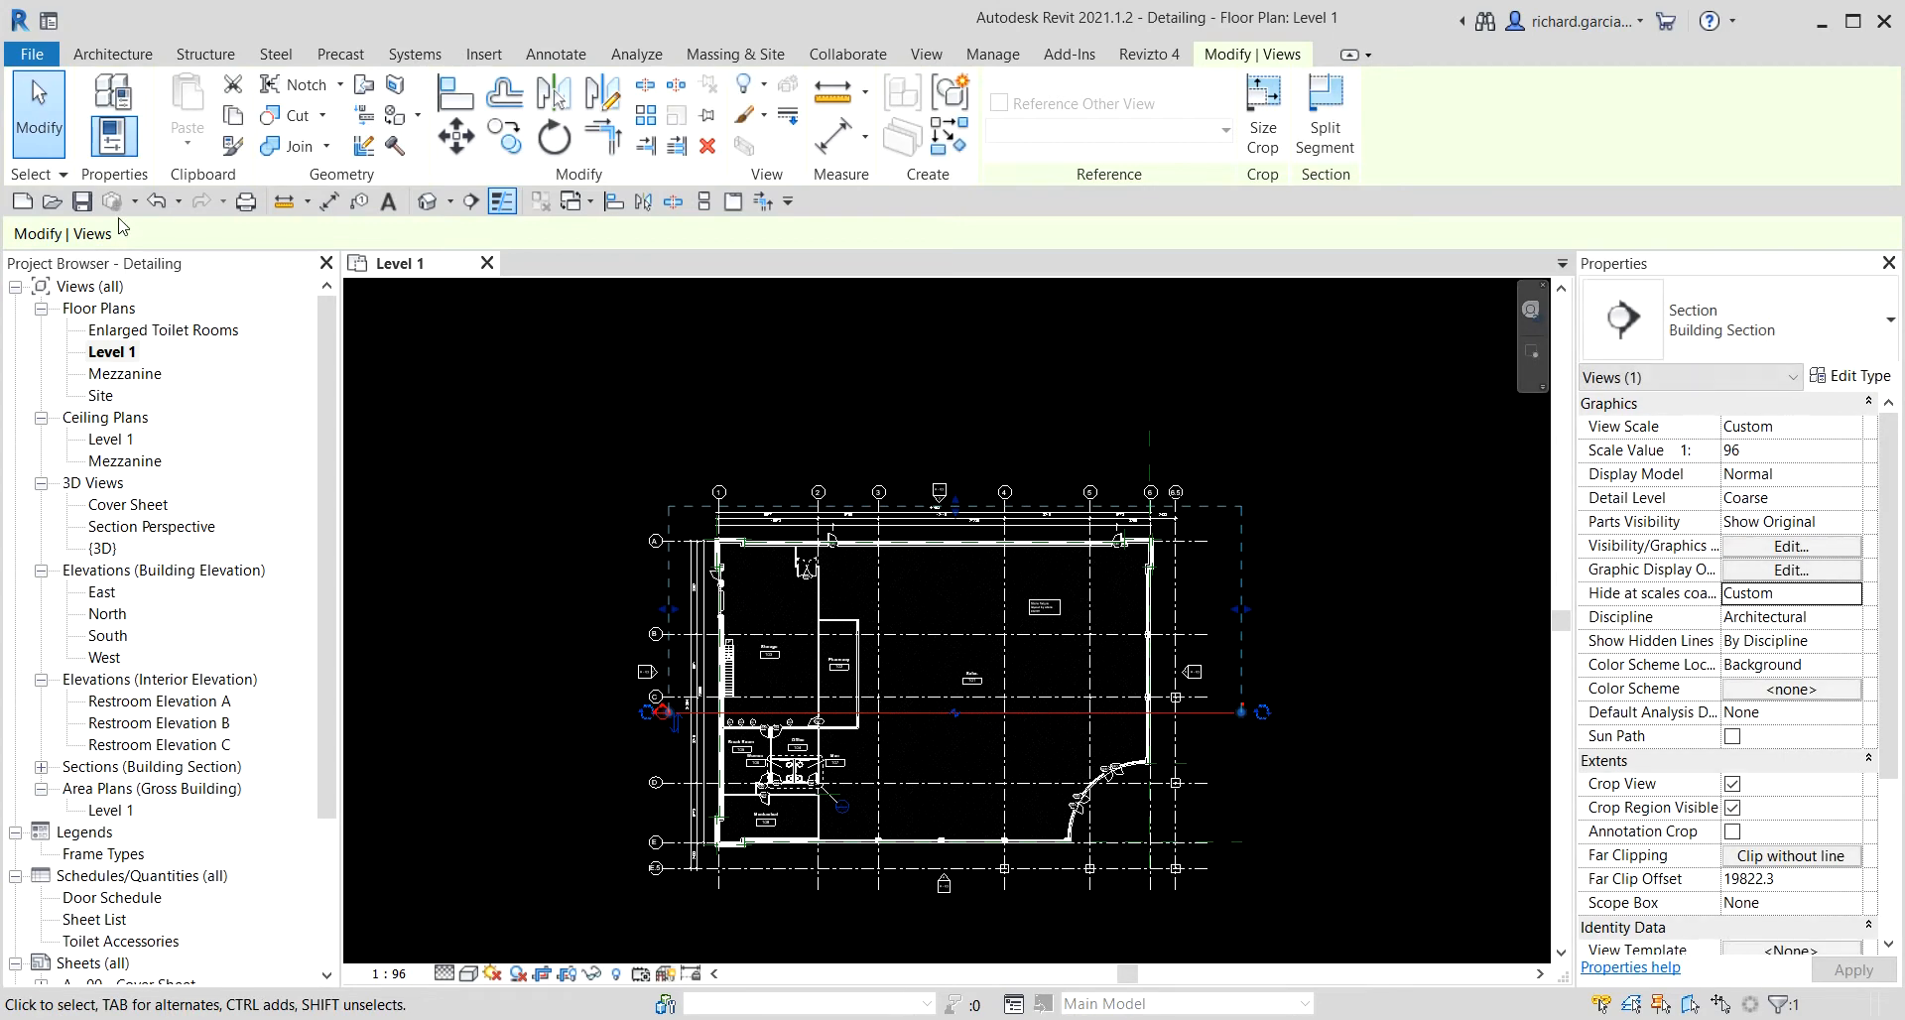
pyautogui.click(40, 109)
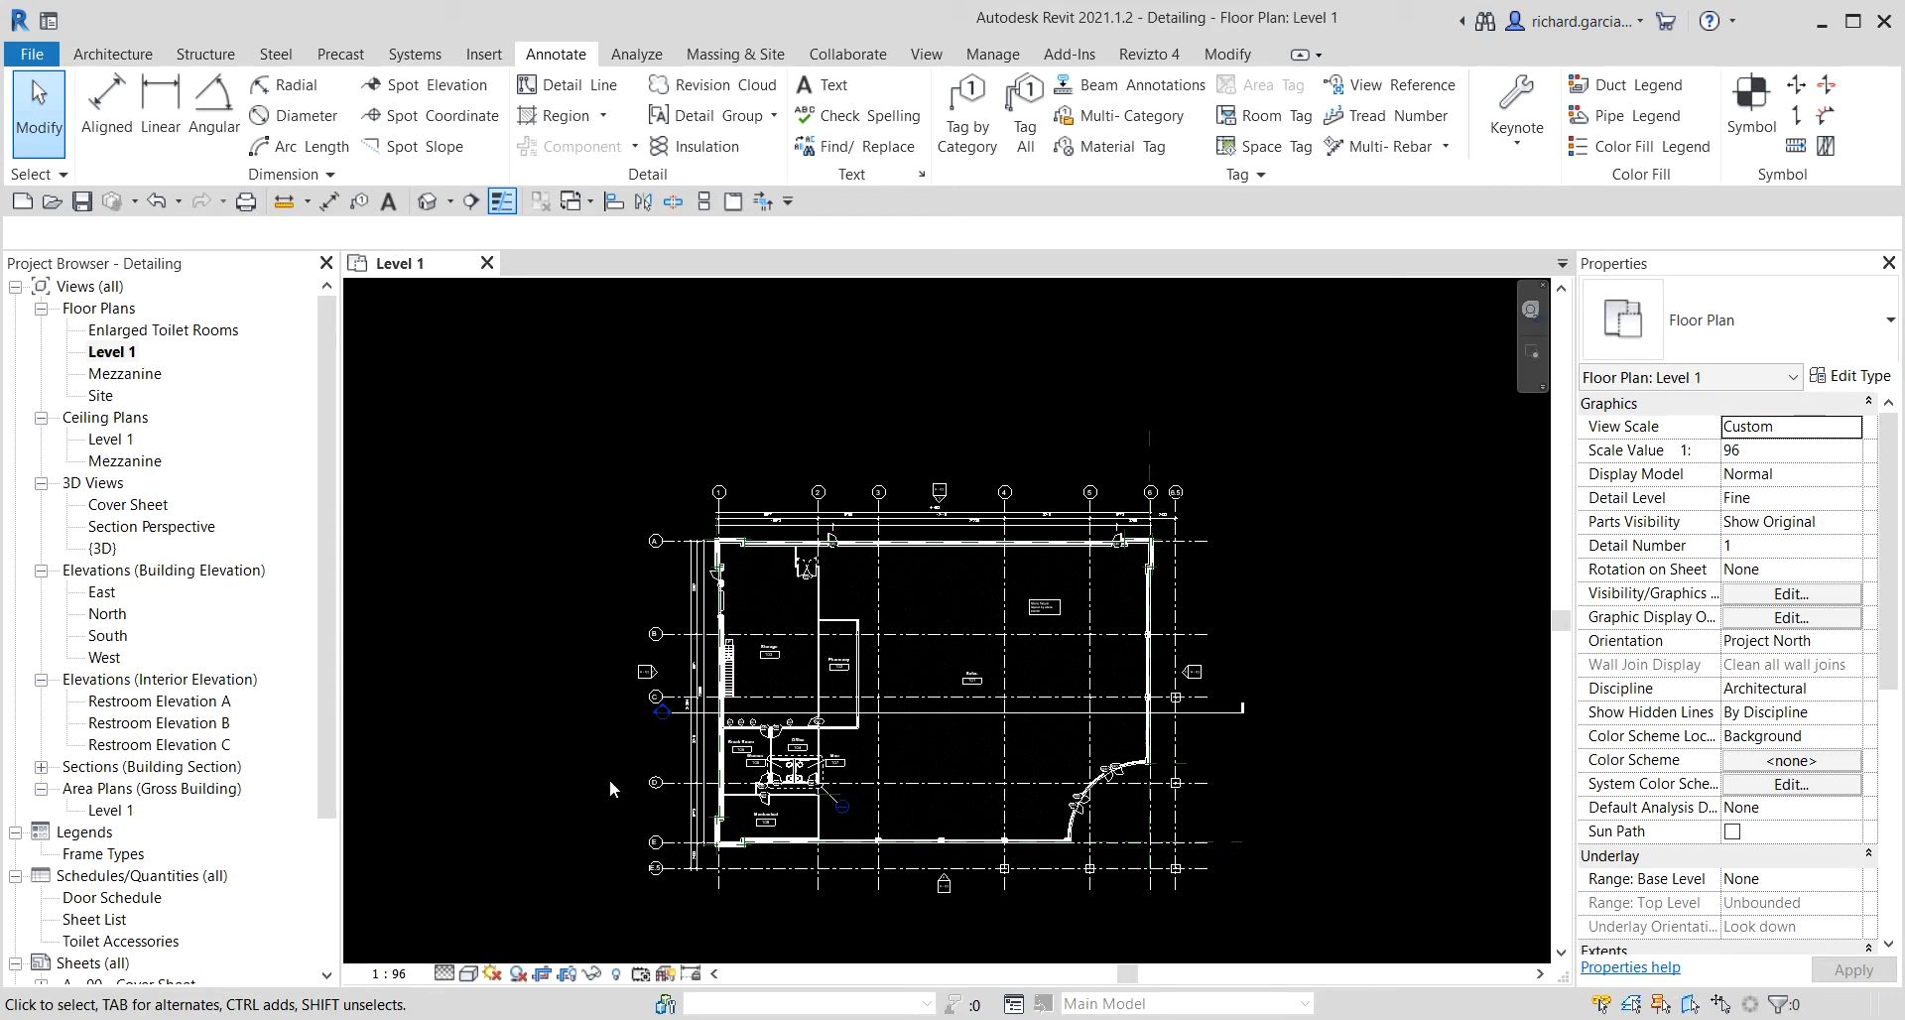
pyautogui.scroll(3, 633, 754)
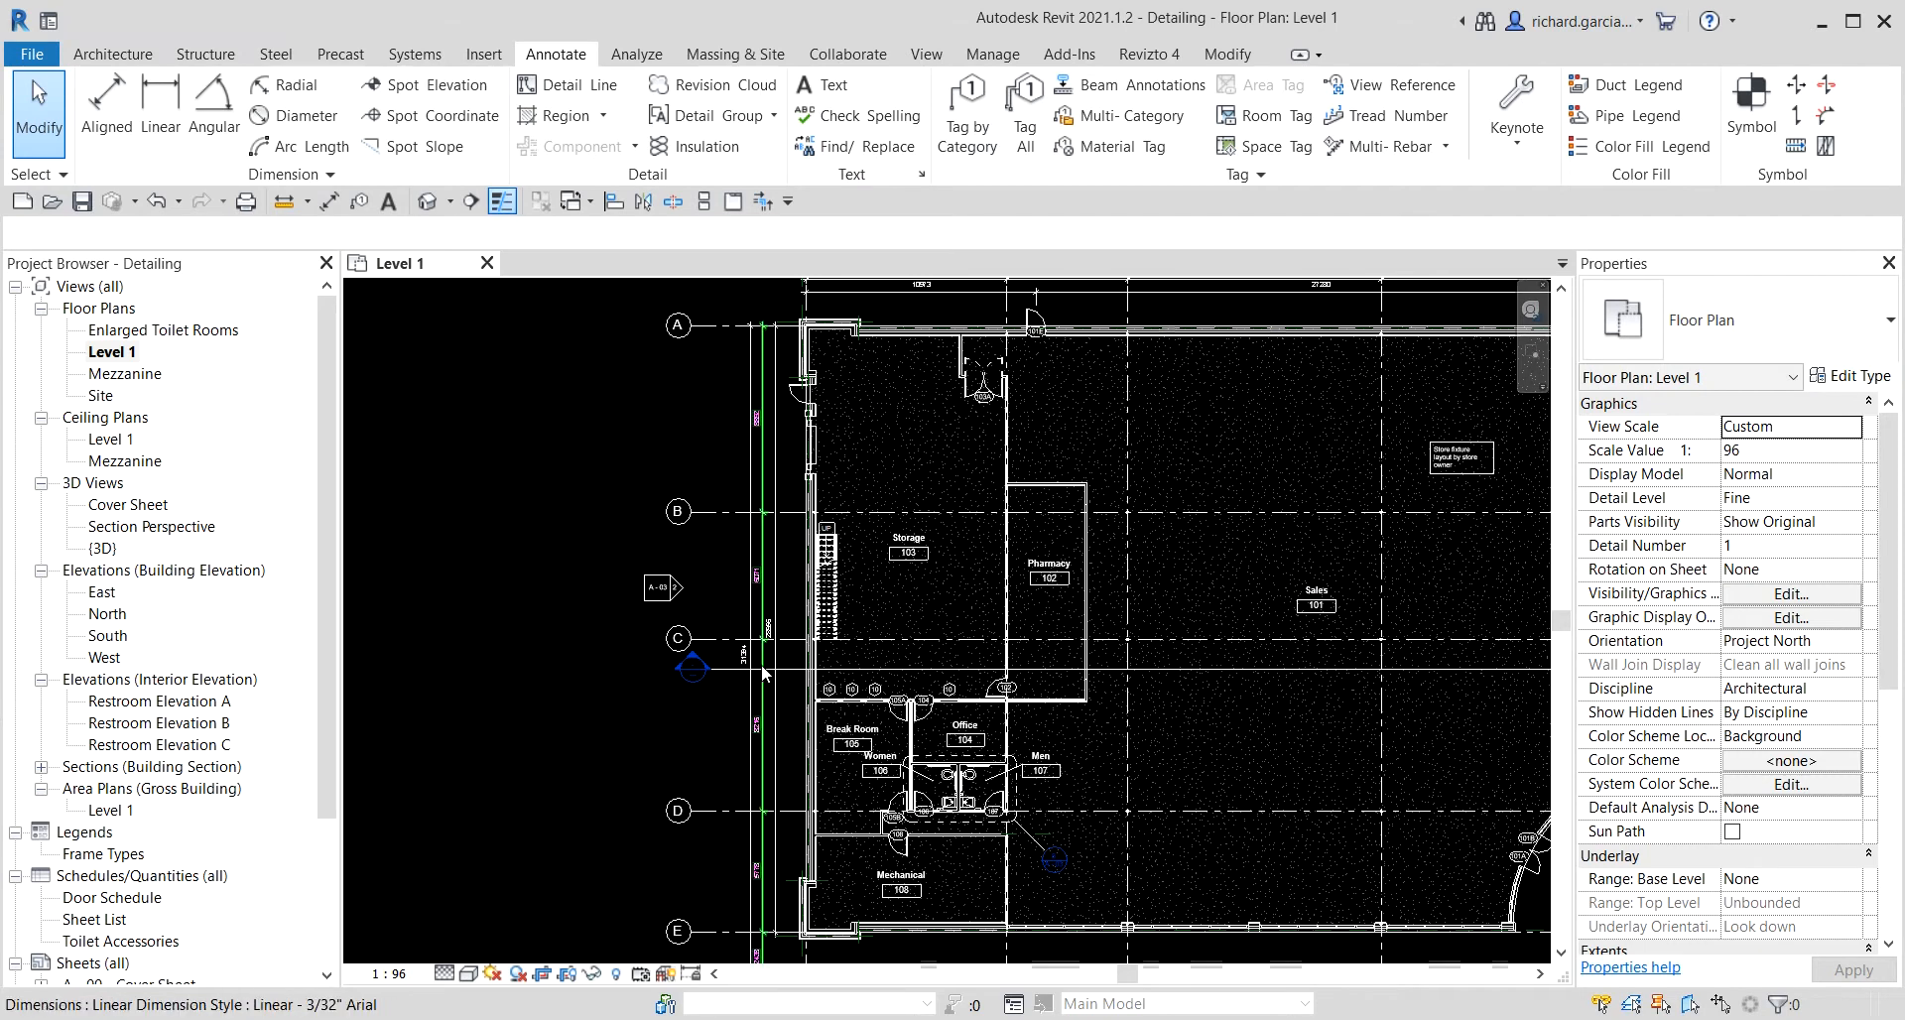
pyautogui.click(723, 670)
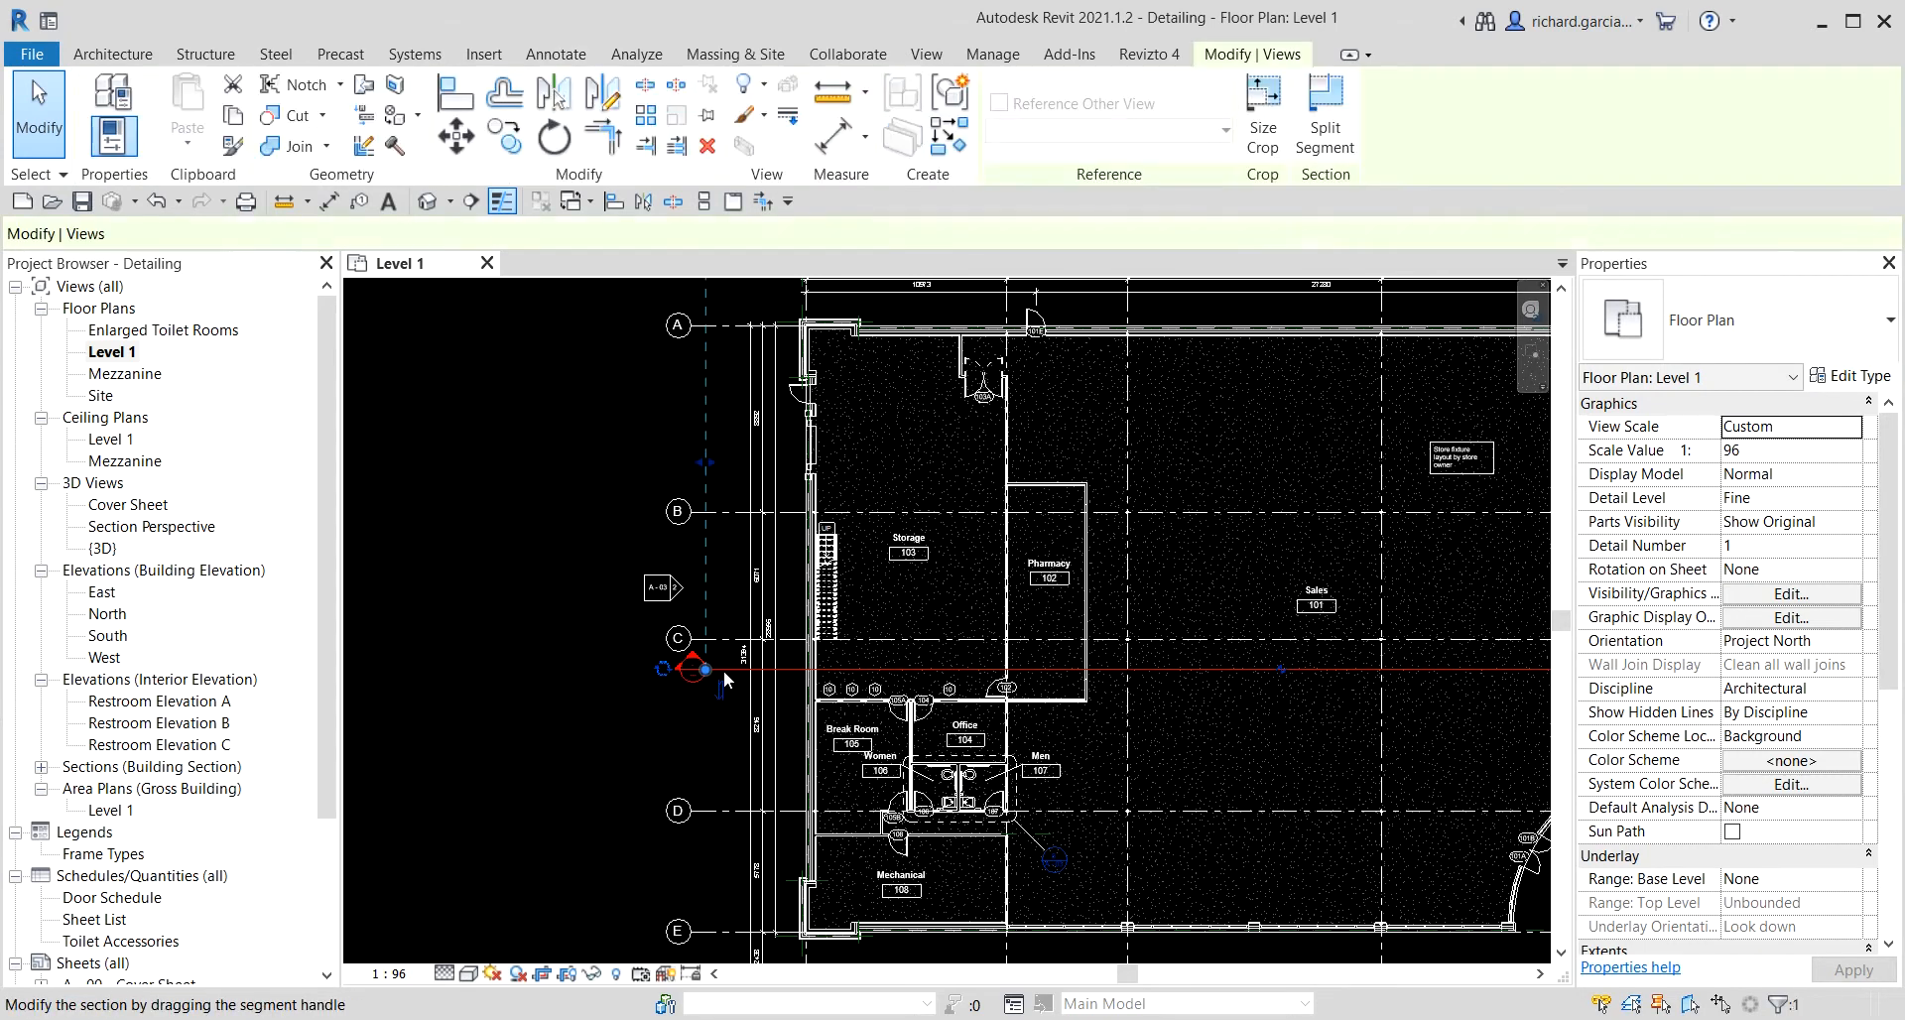
pyautogui.rightClick(724, 672)
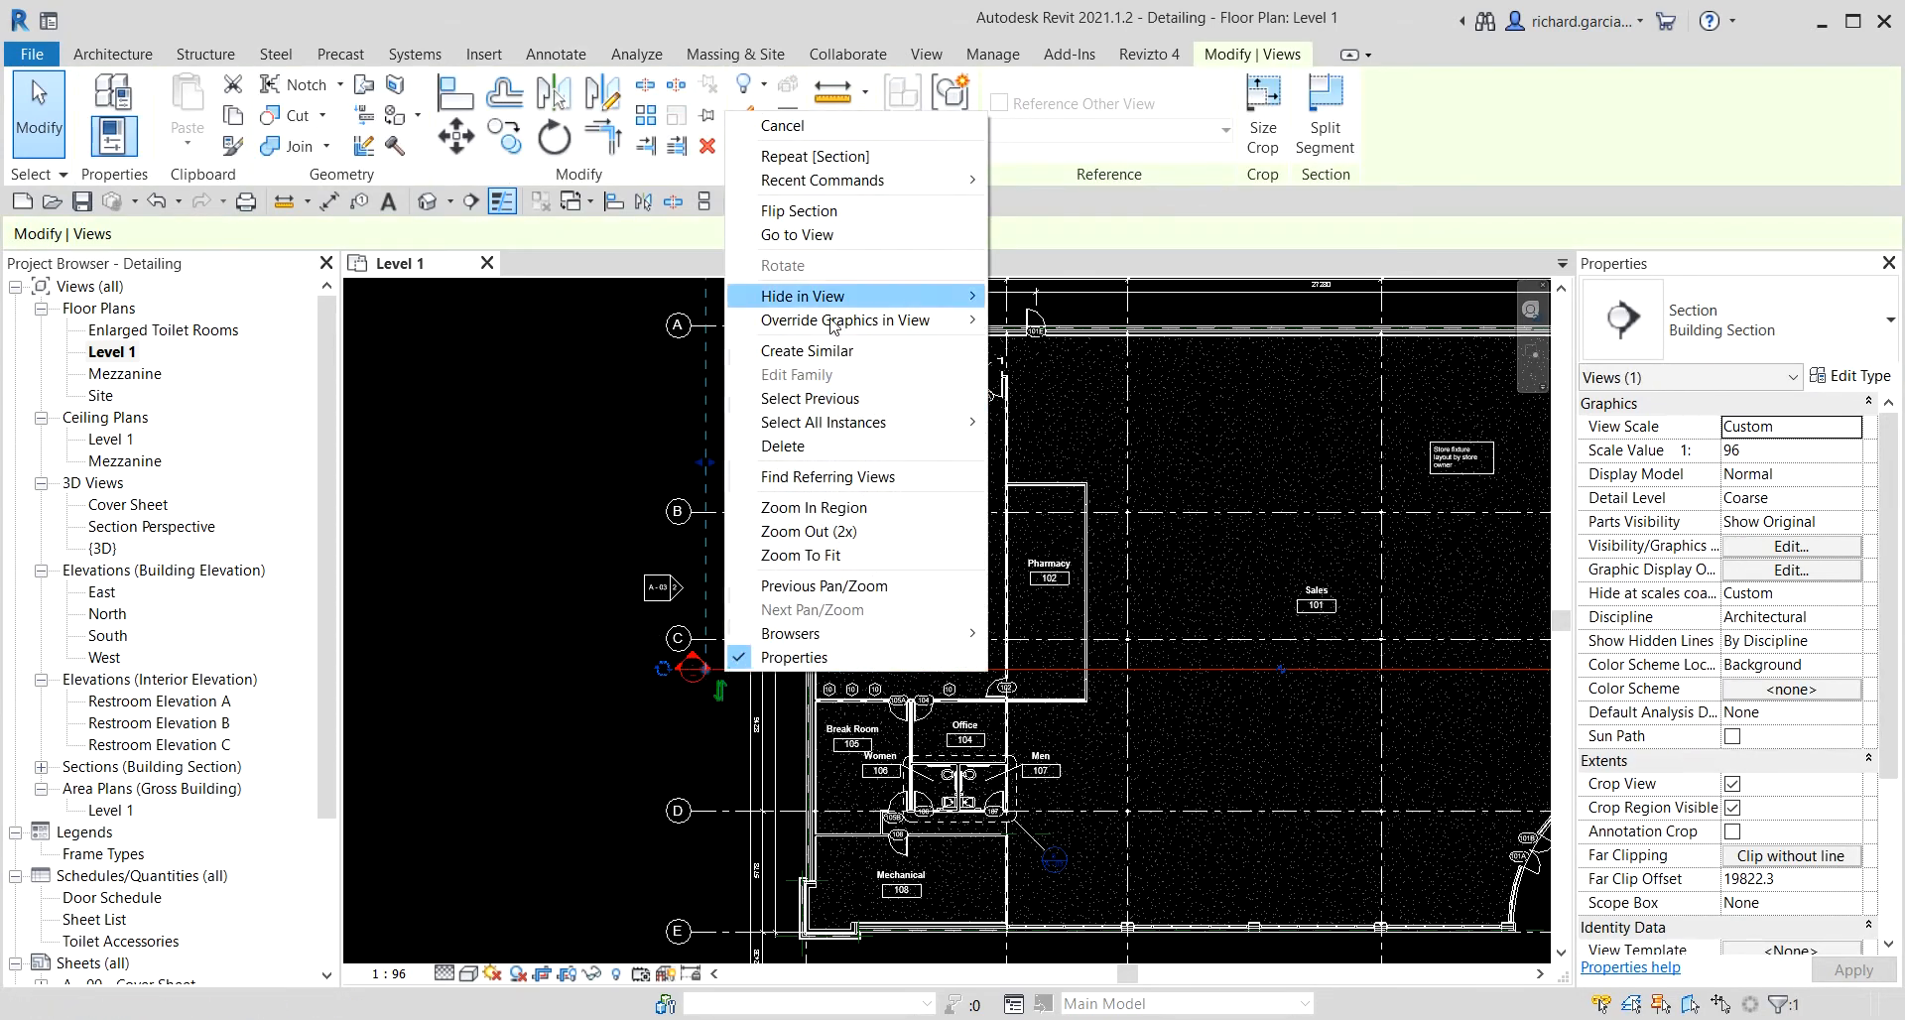
pyautogui.click(607, 802)
pyautogui.press('Escape')
pyautogui.scroll(4, 736, 674)
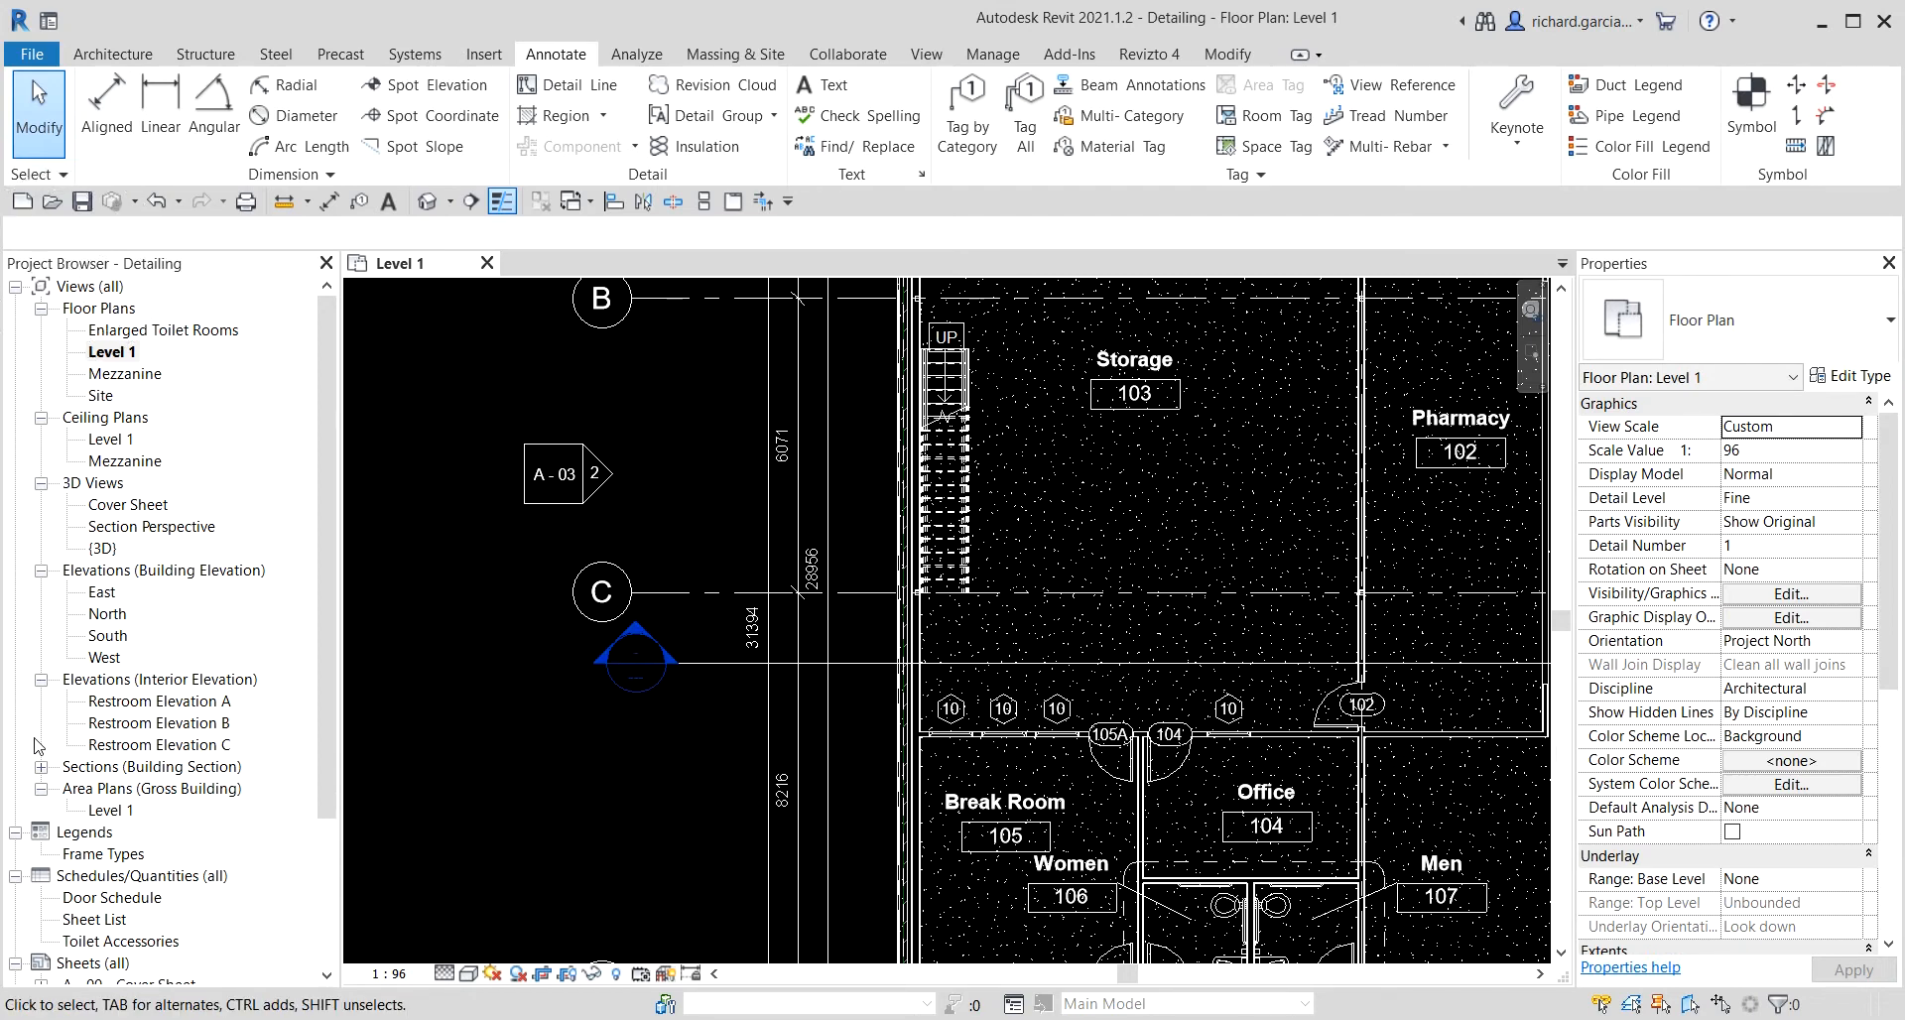
# Rename the new section view Section 1 as Building Section.
pyautogui.click(41, 767)
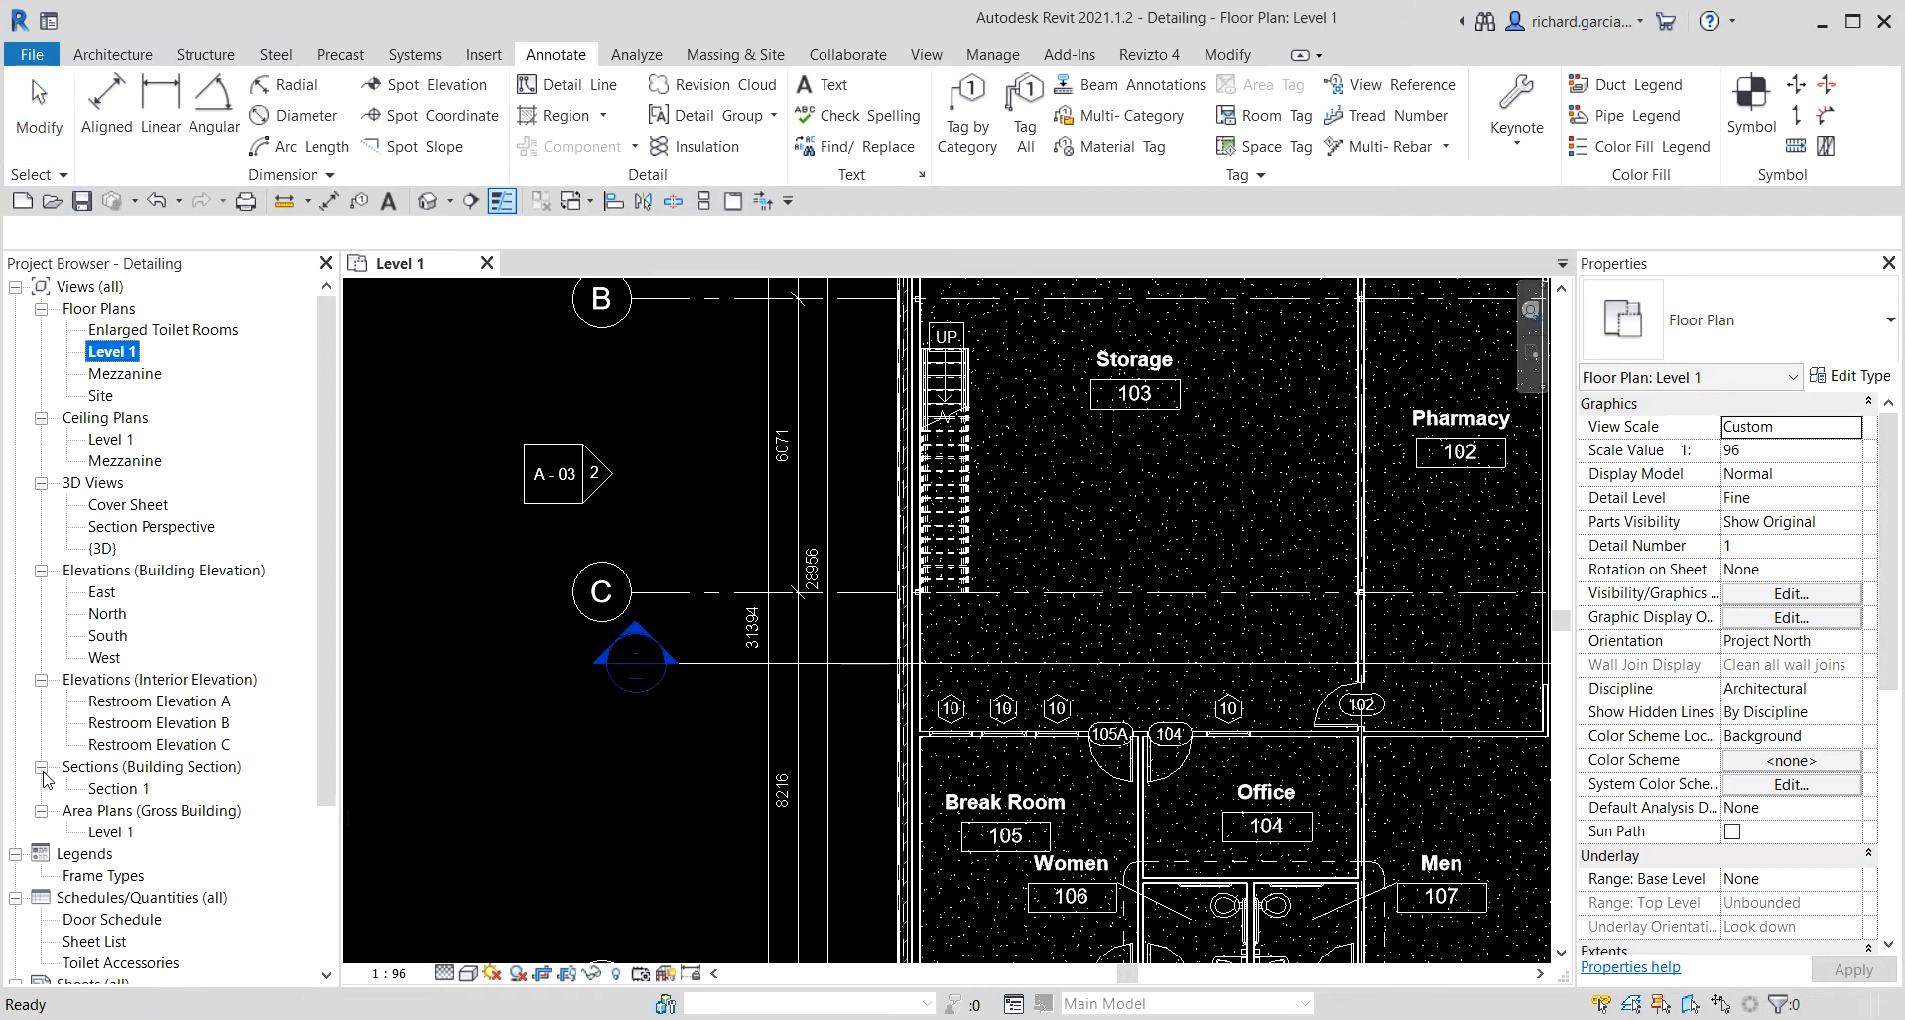
pyautogui.click(115, 800)
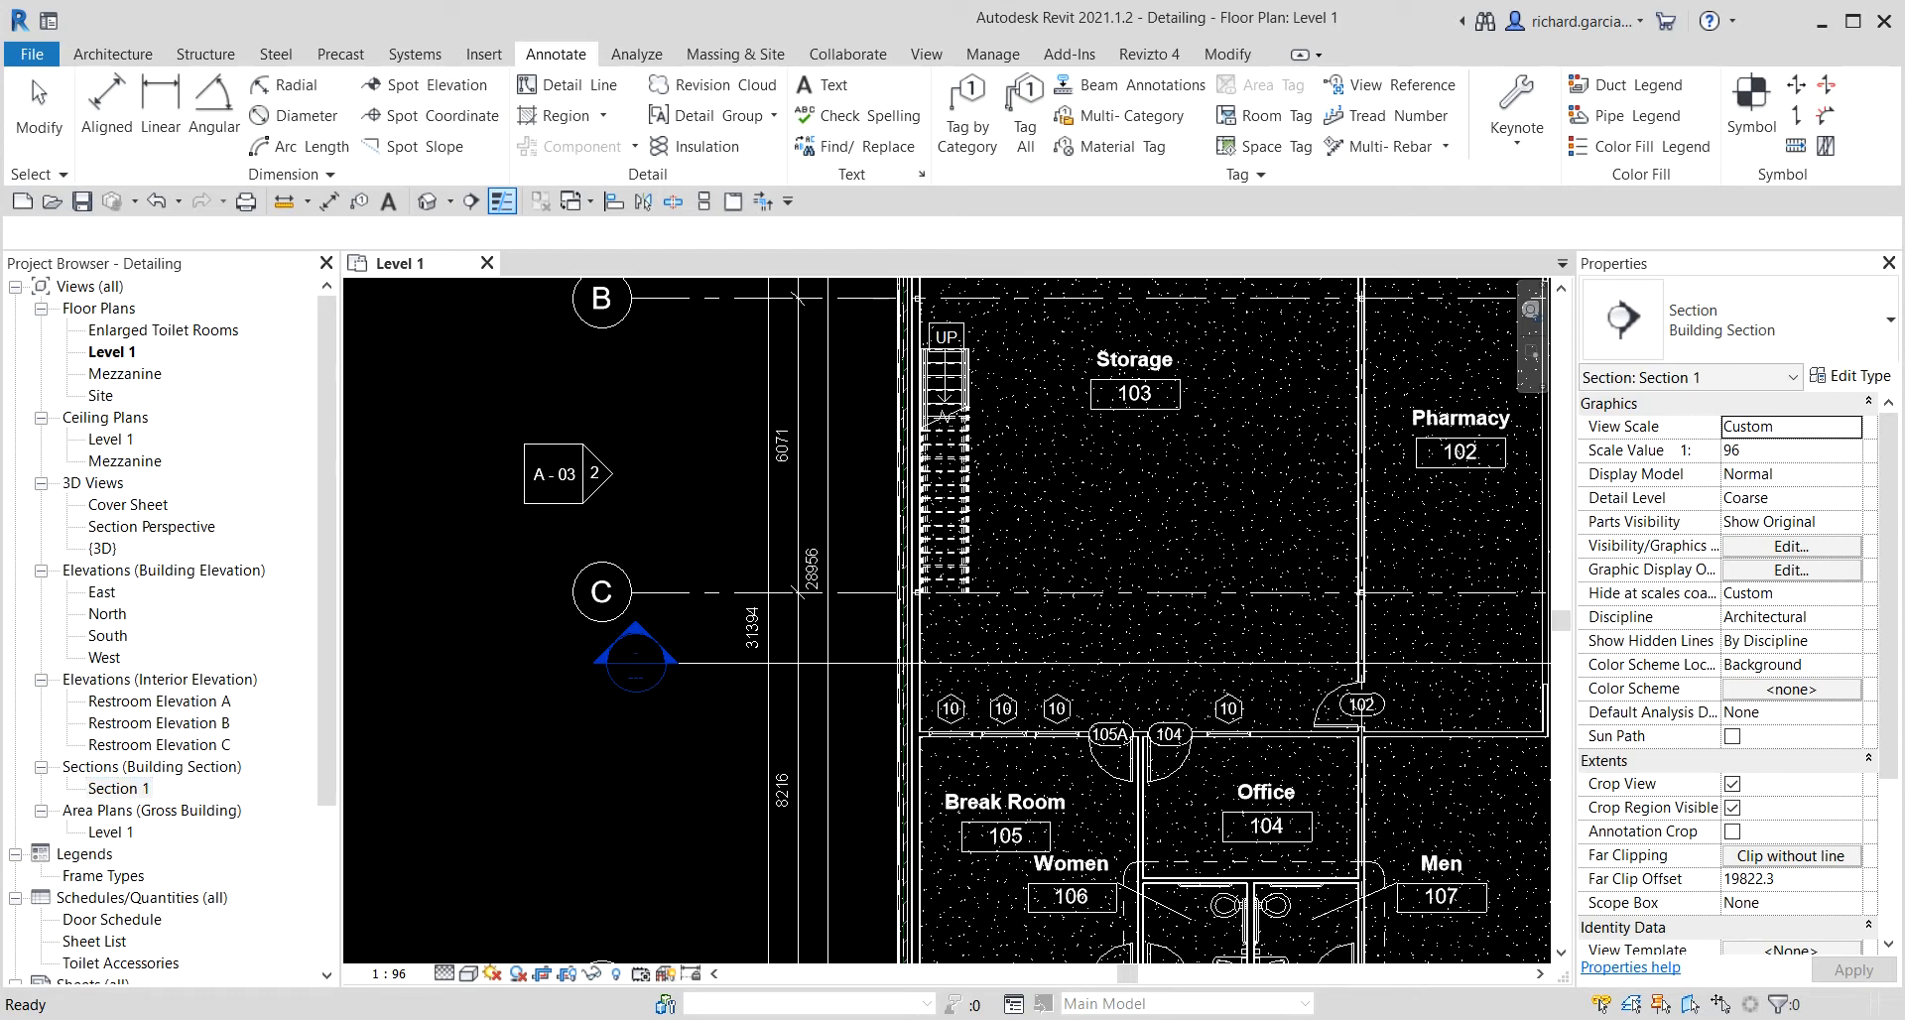
pyautogui.rightClick(116, 786)
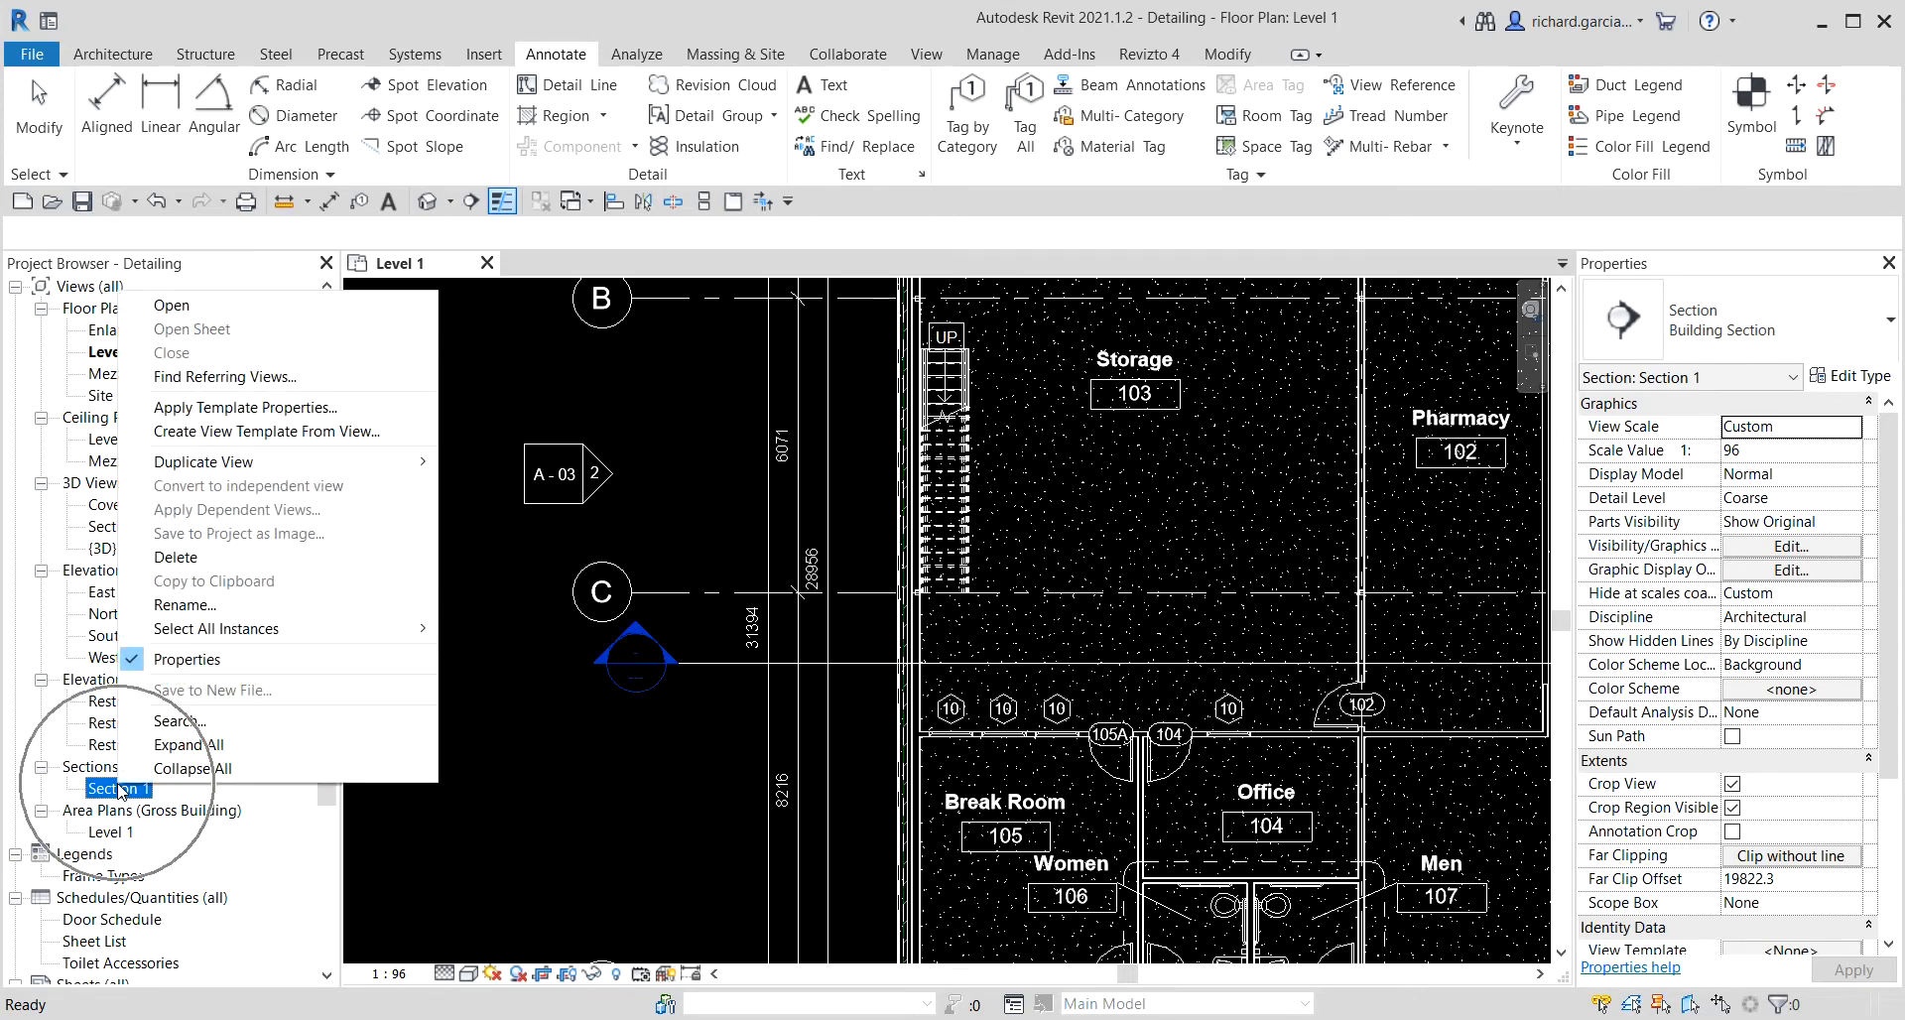
pyautogui.click(210, 605)
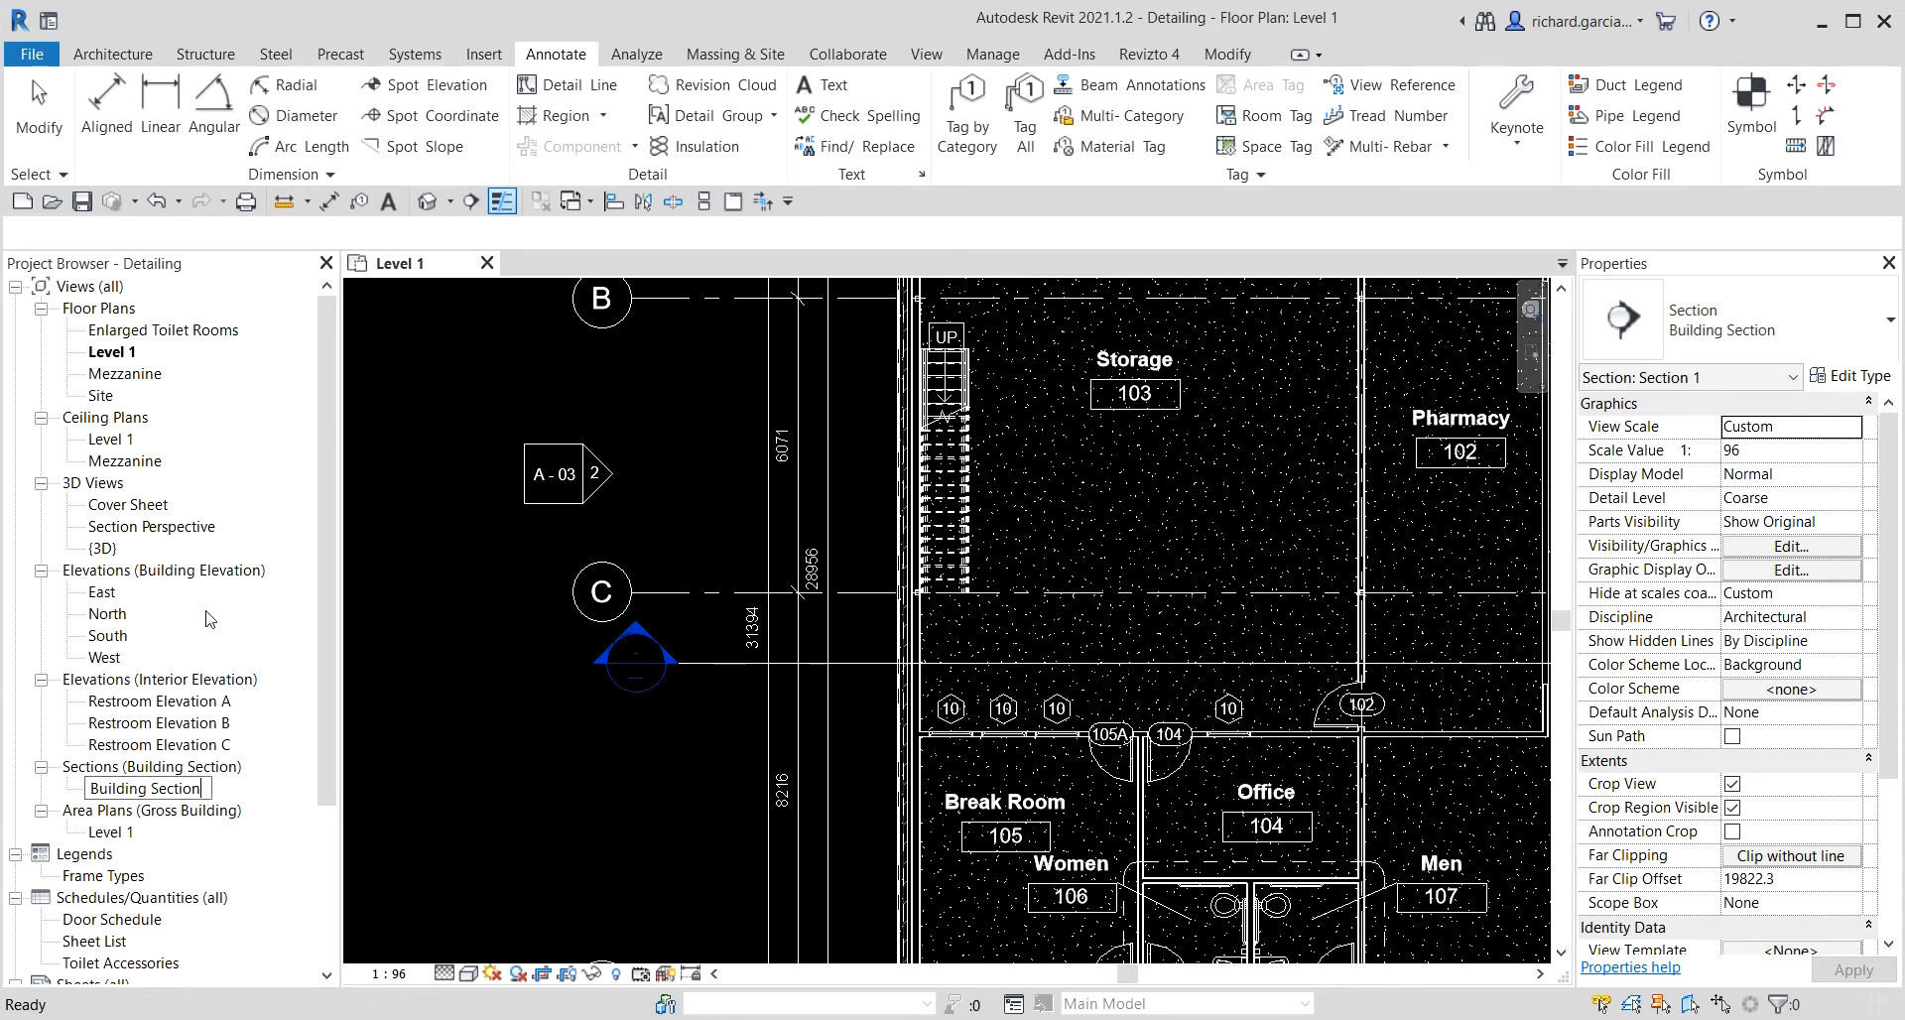
pyautogui.press('Return')
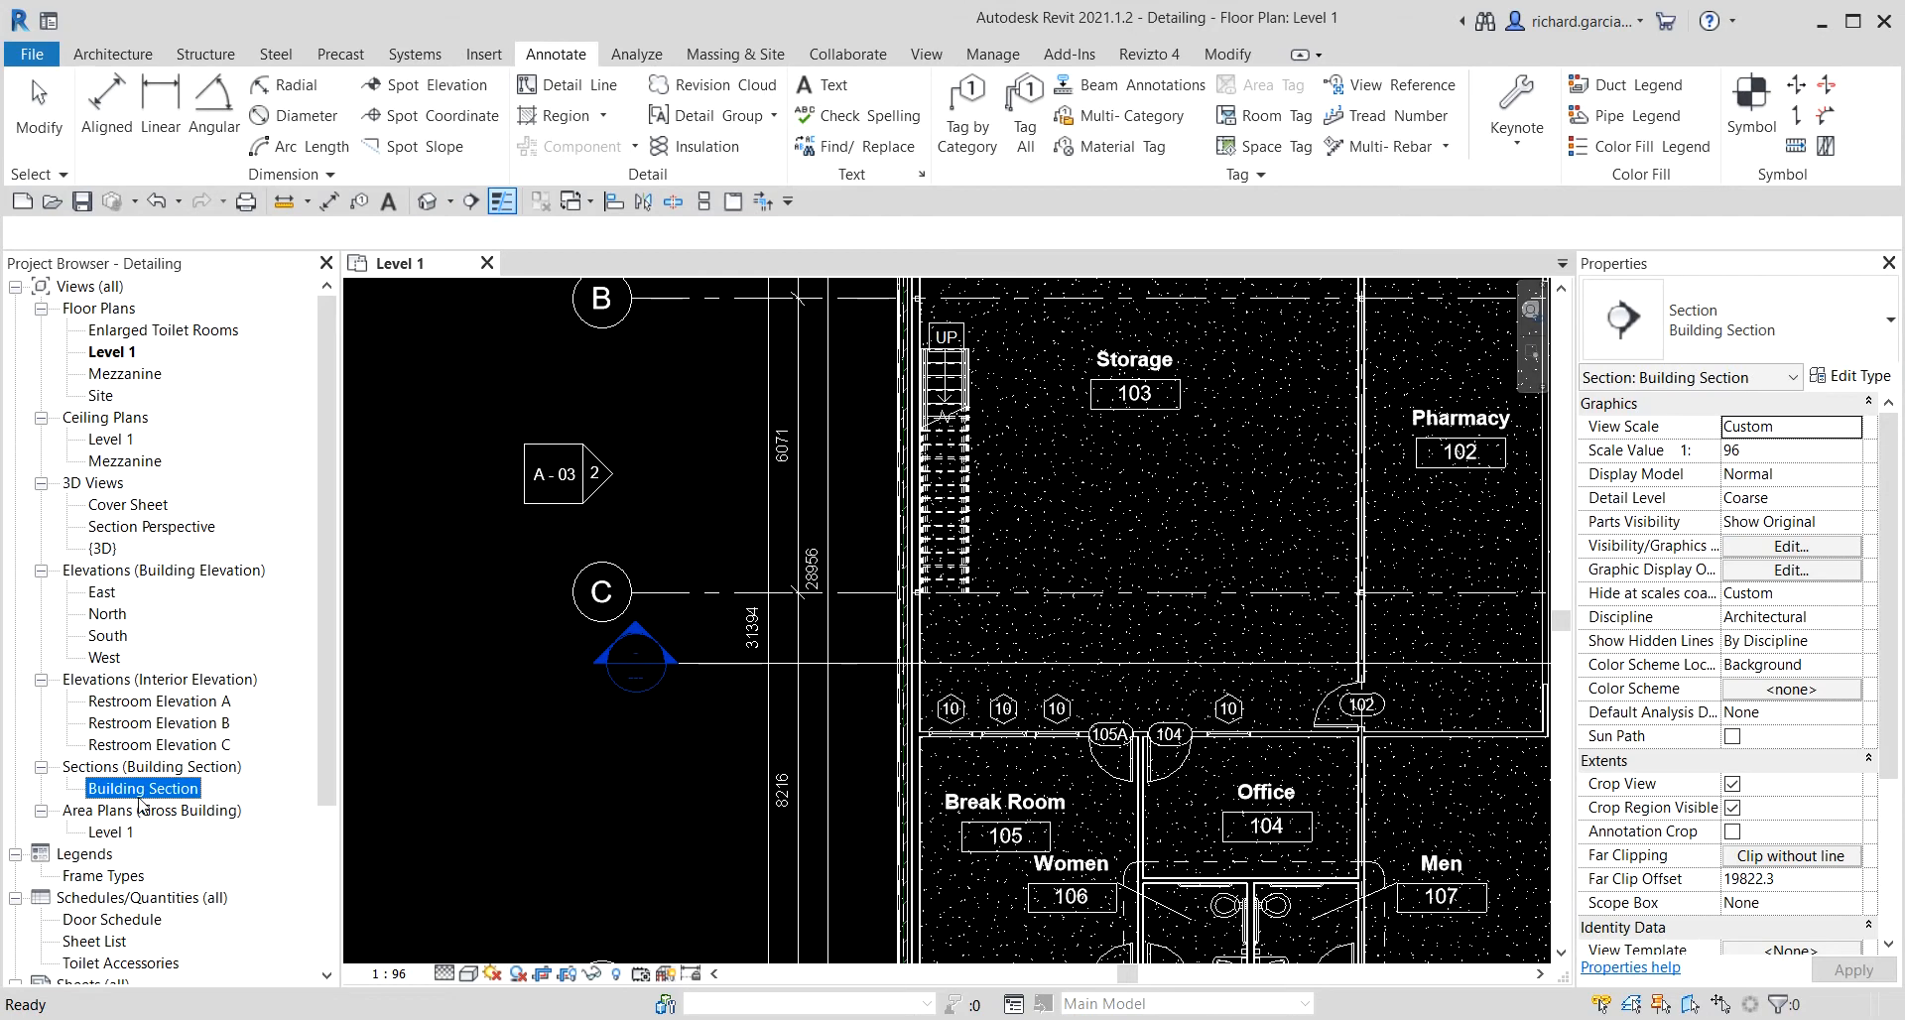
# Open the Building Section view and tile it side by side with the Level 1 floor plan.
pyautogui.doubleClick(139, 797)
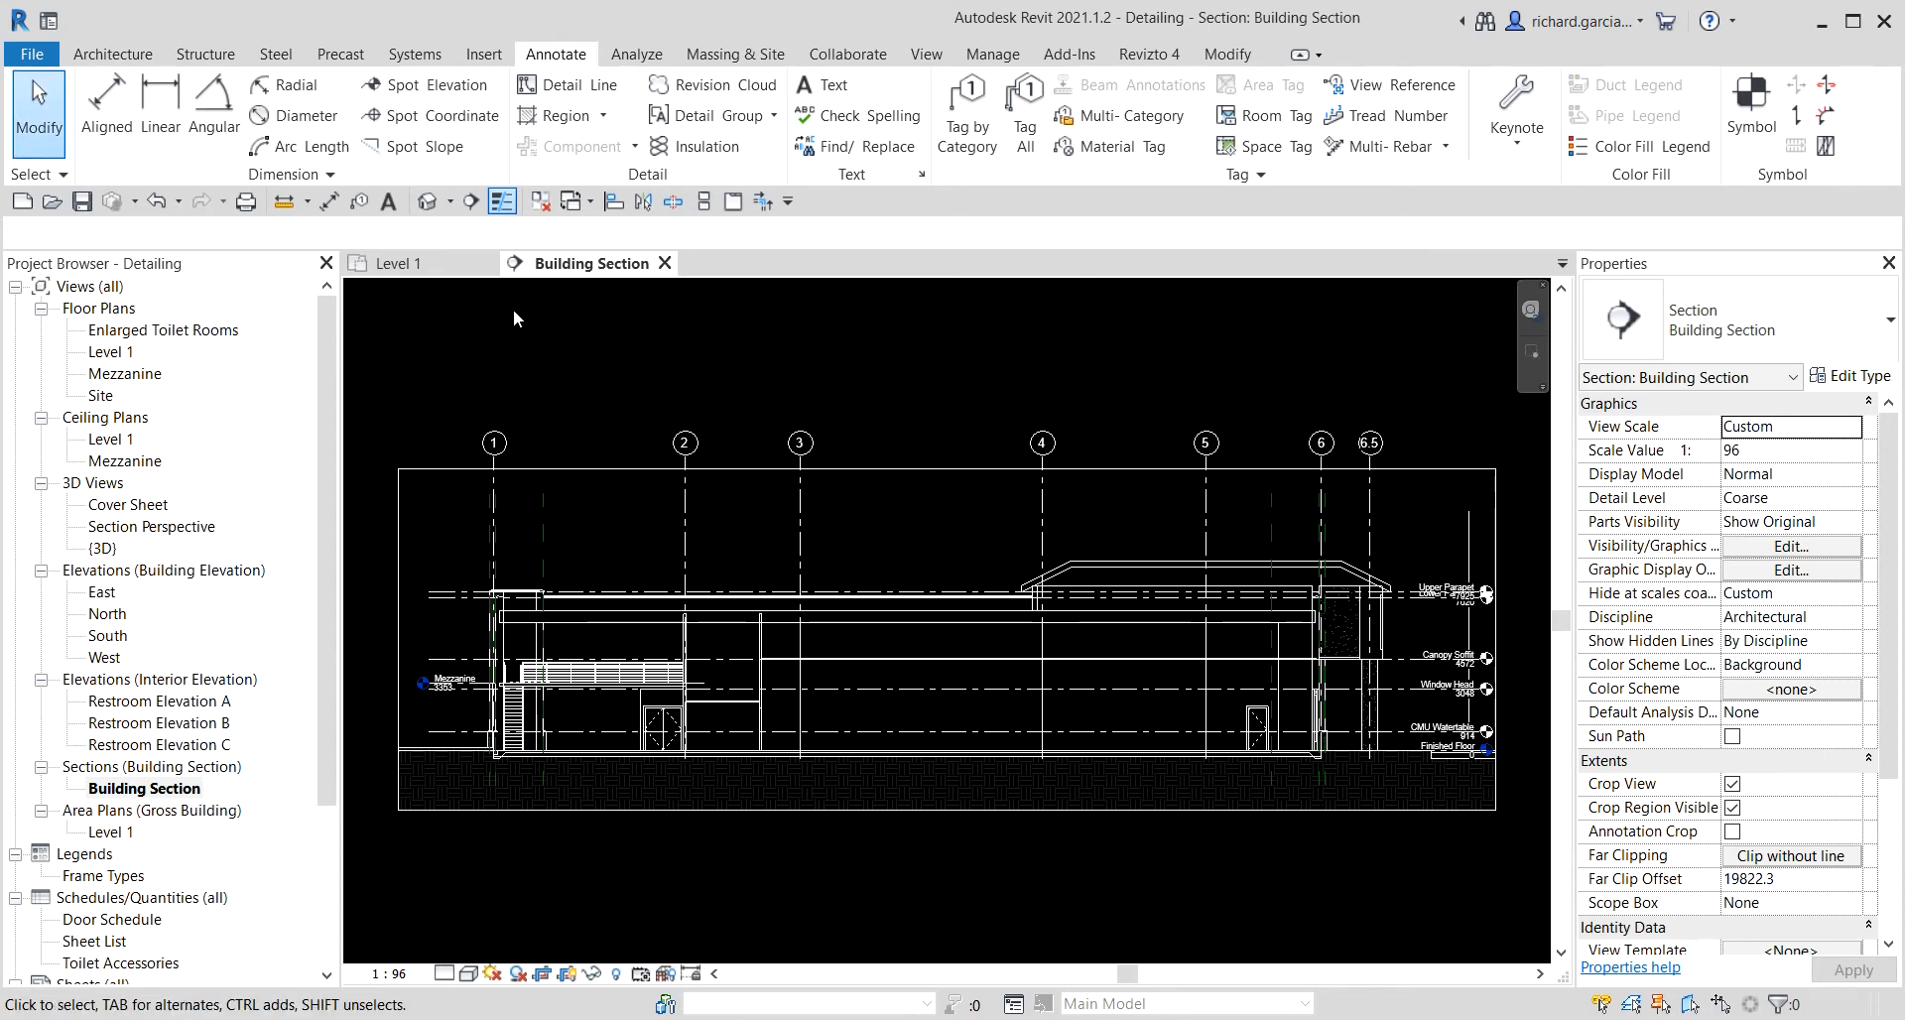
pyautogui.click(397, 263)
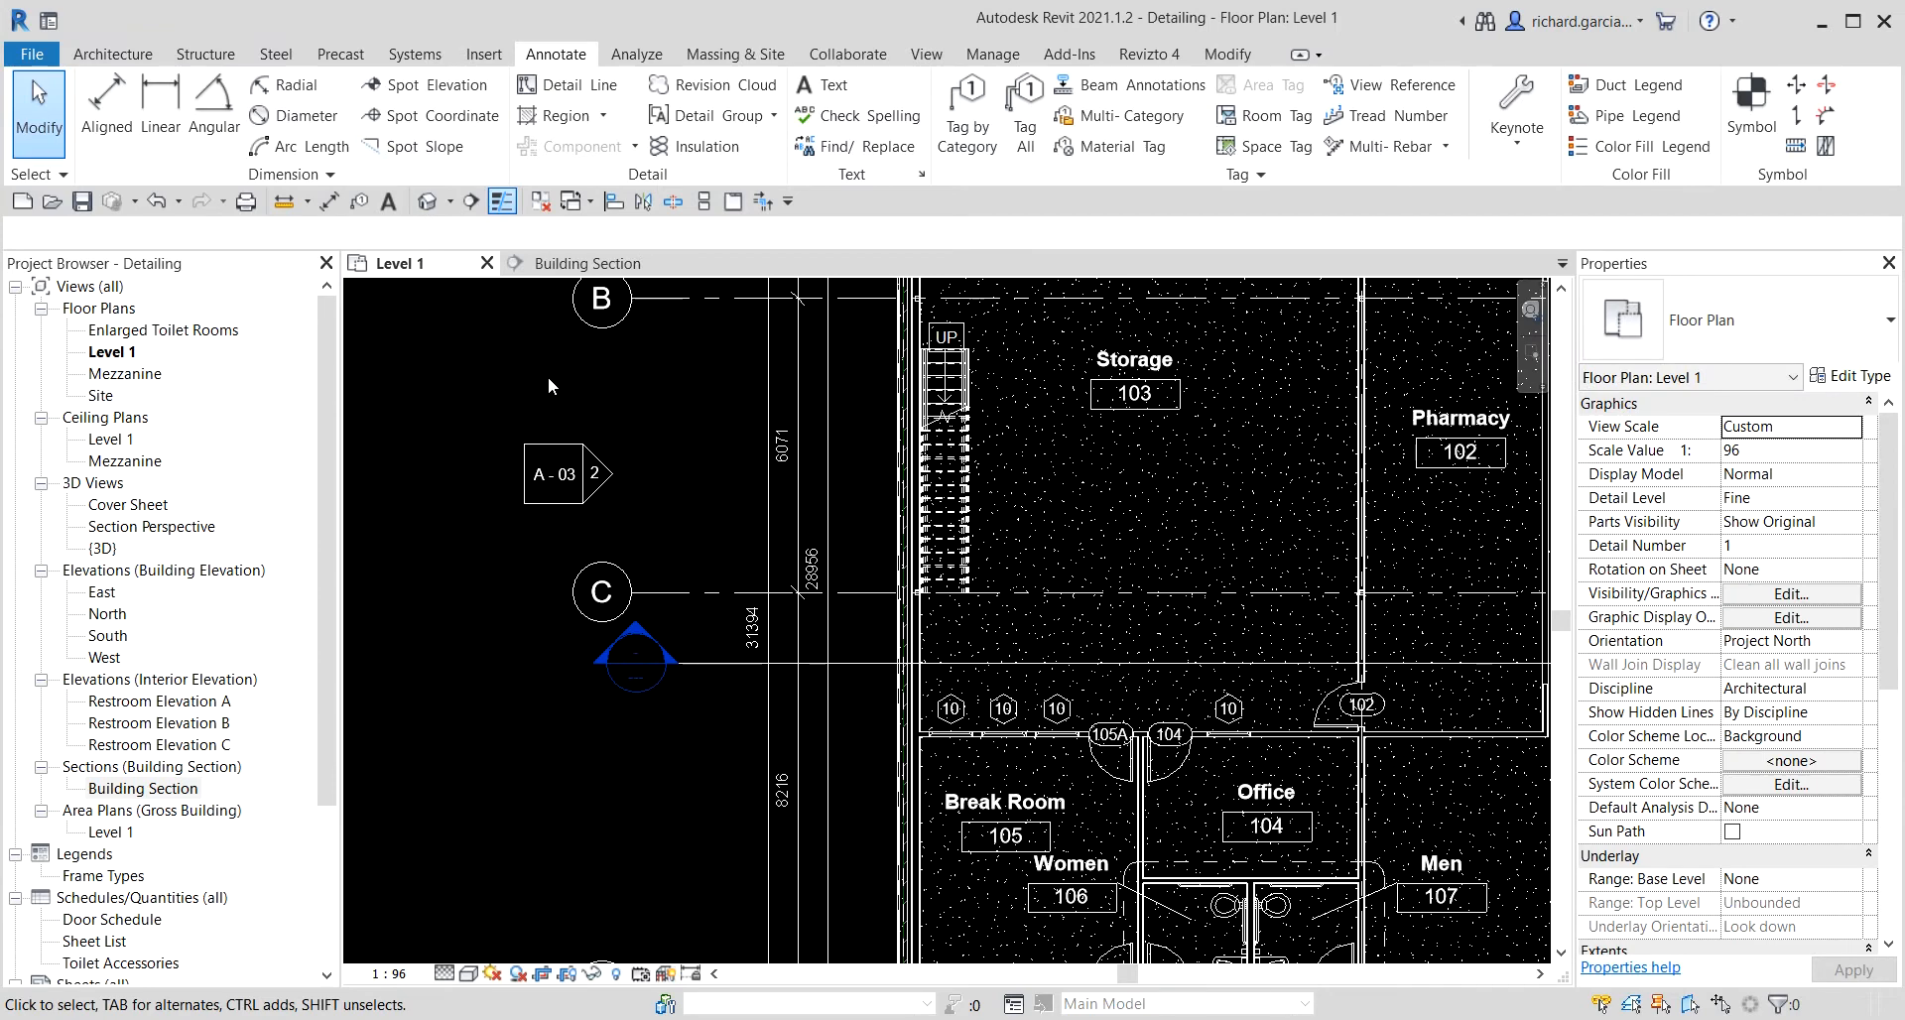
pyautogui.scroll(-2, 548, 377)
pyautogui.moveTo(926, 512); pyautogui.dragTo(780, 528, button='middle')
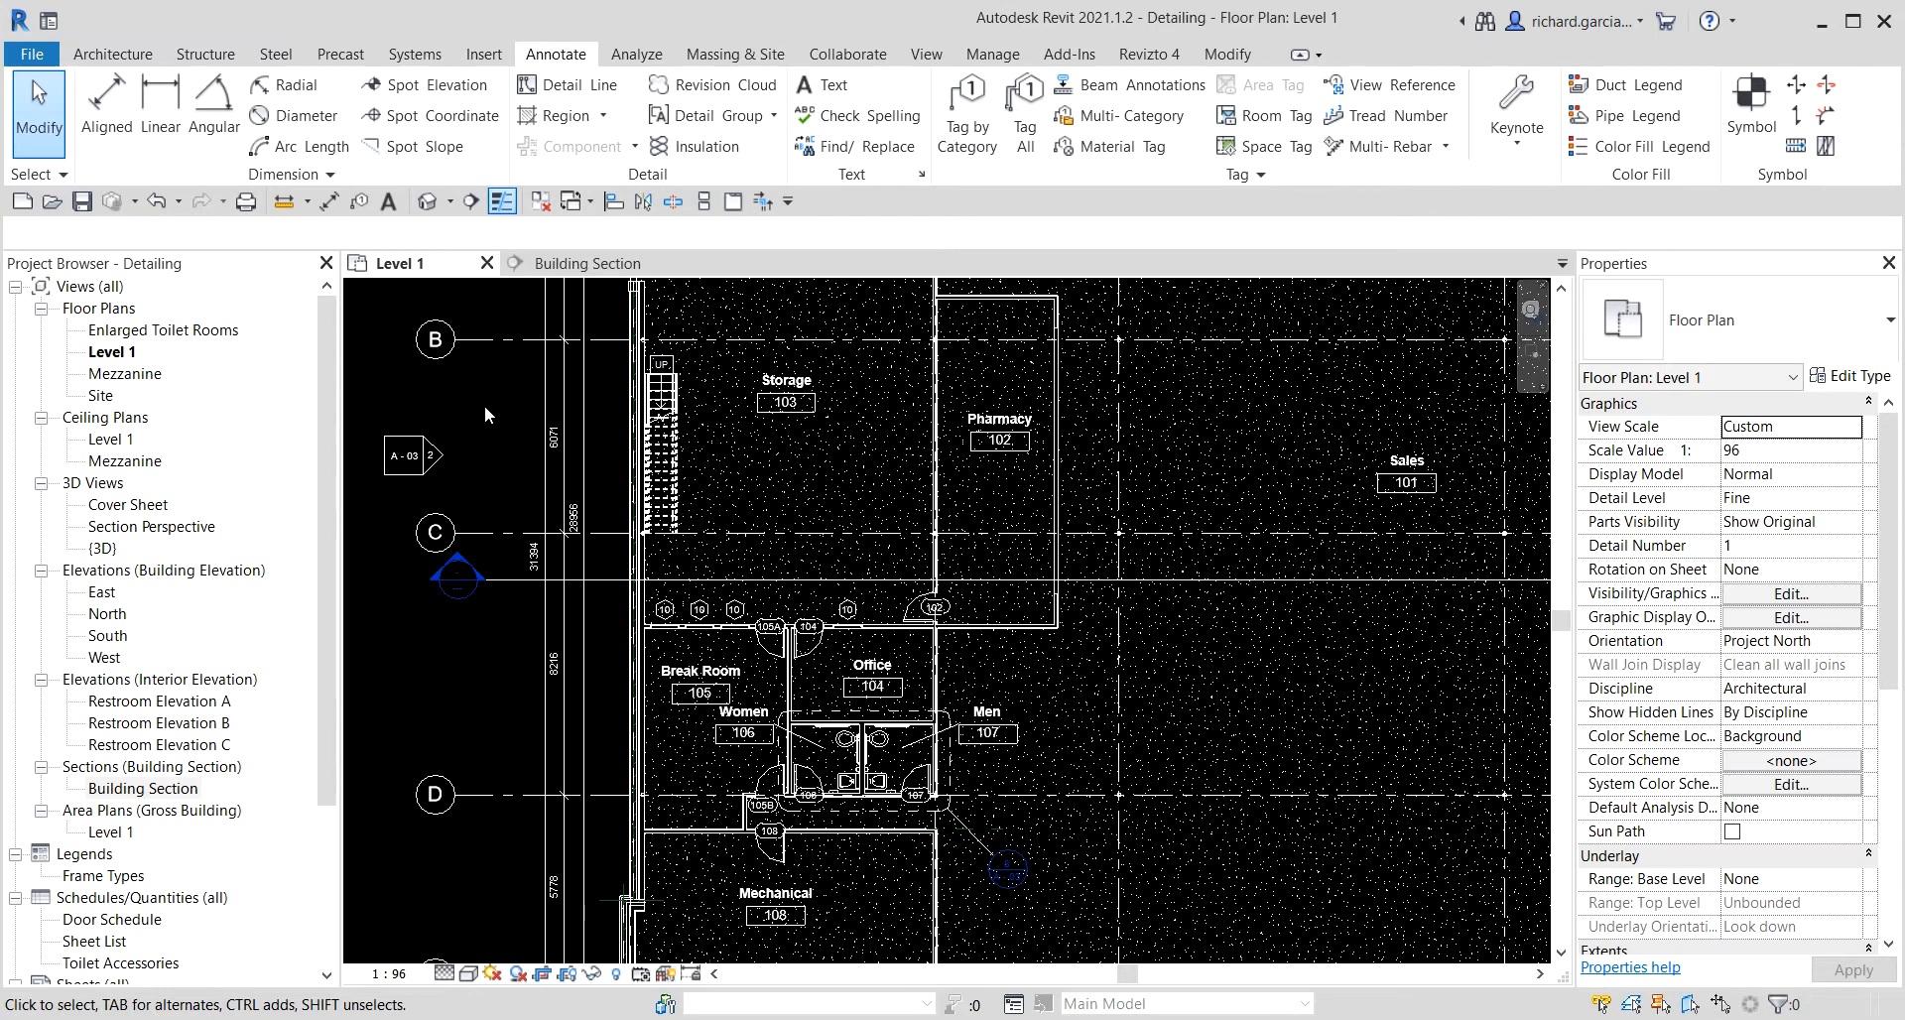
pyautogui.press('w')
pyautogui.press('t')
pyautogui.scroll(-3, 737, 638)
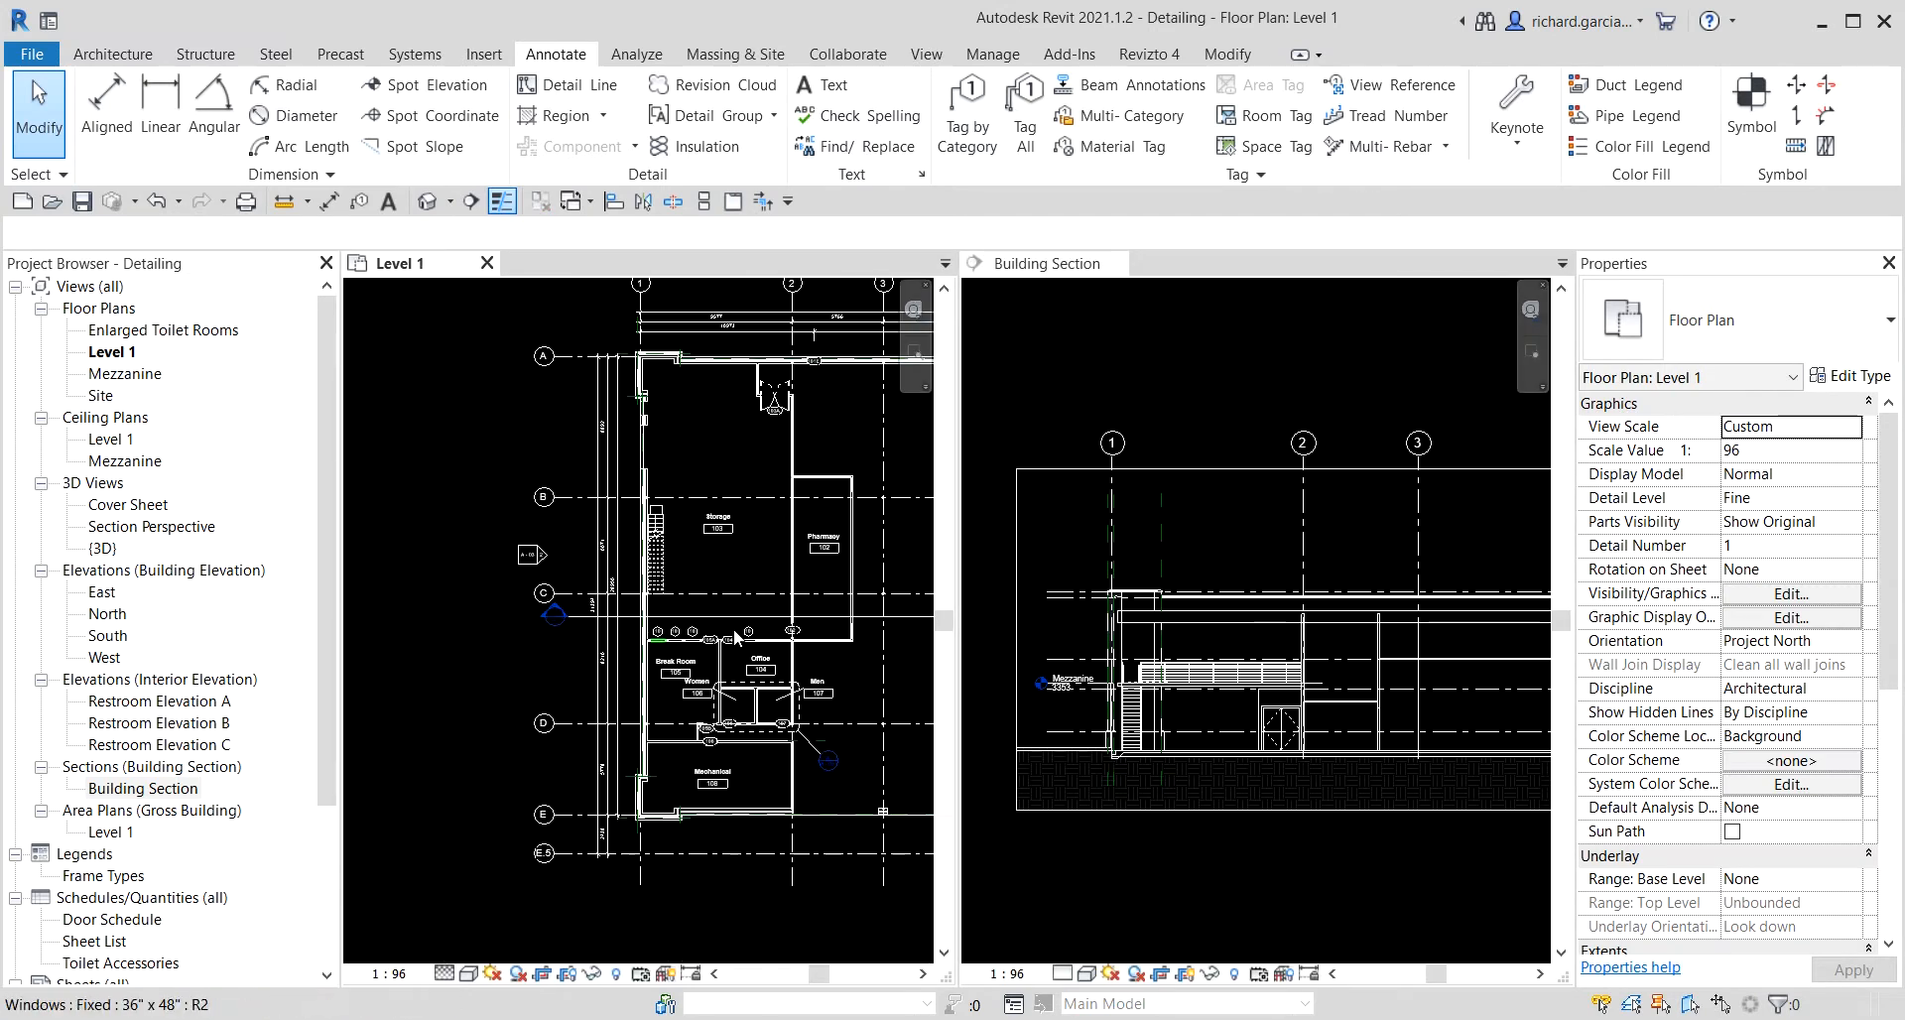
# Turn off the foreground and background fill patterns of Floors in the Level 1 plan's visibility/graphic overrides.
pyautogui.scroll(-4, 736, 638)
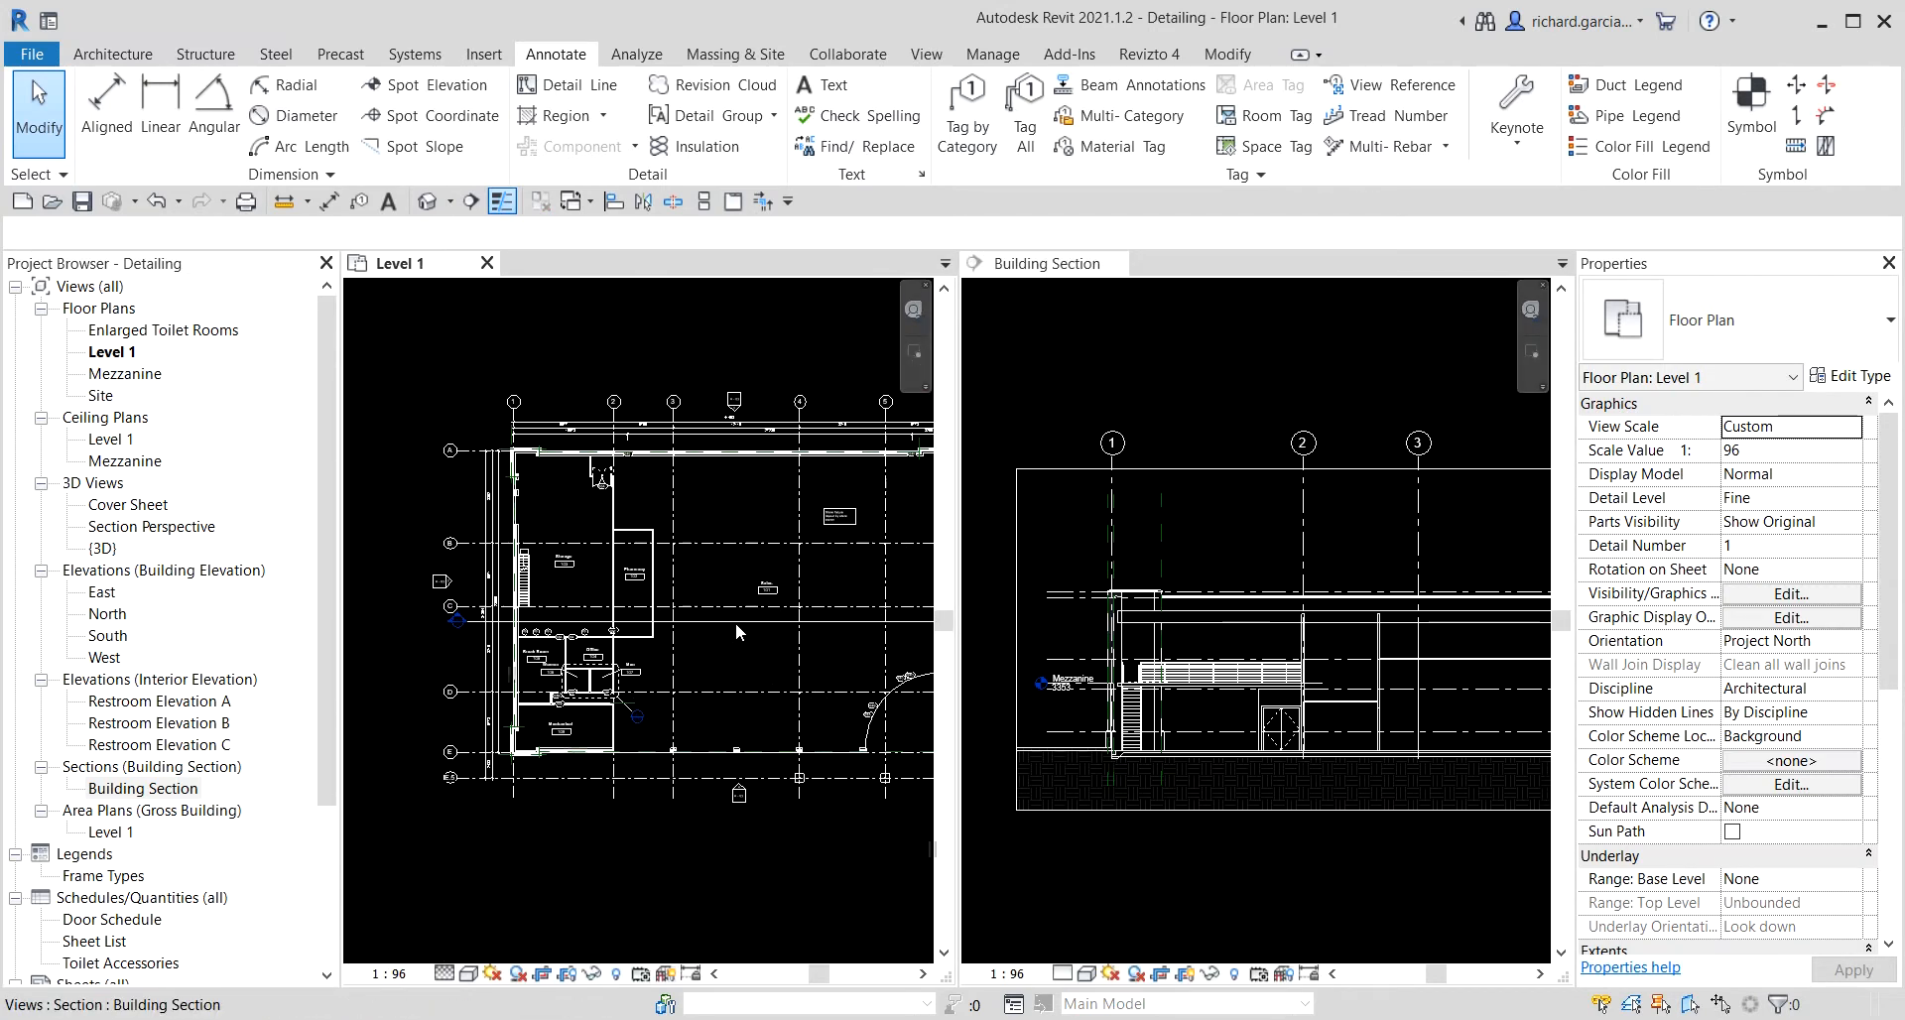
pyautogui.moveTo(737, 631); pyautogui.dragTo(648, 632, button='middle')
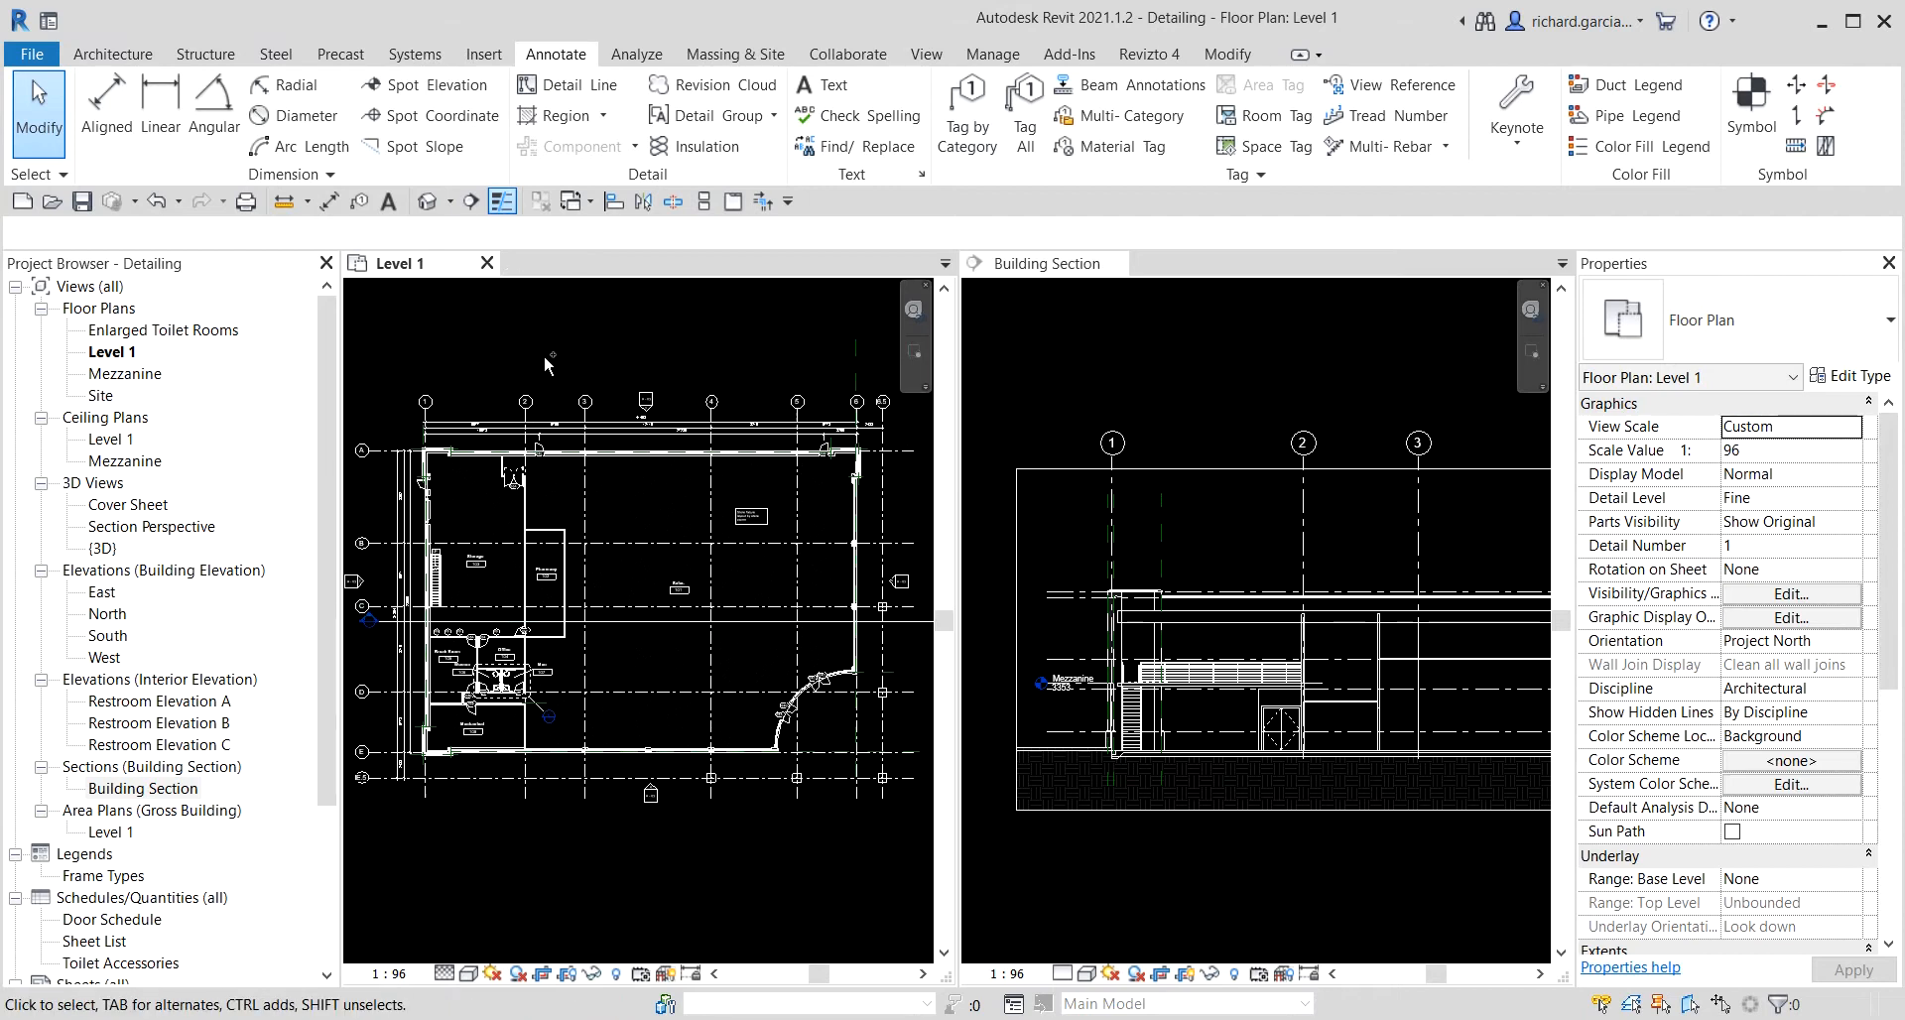
pyautogui.click(1220, 378)
pyautogui.scroll(-1, 1214, 377)
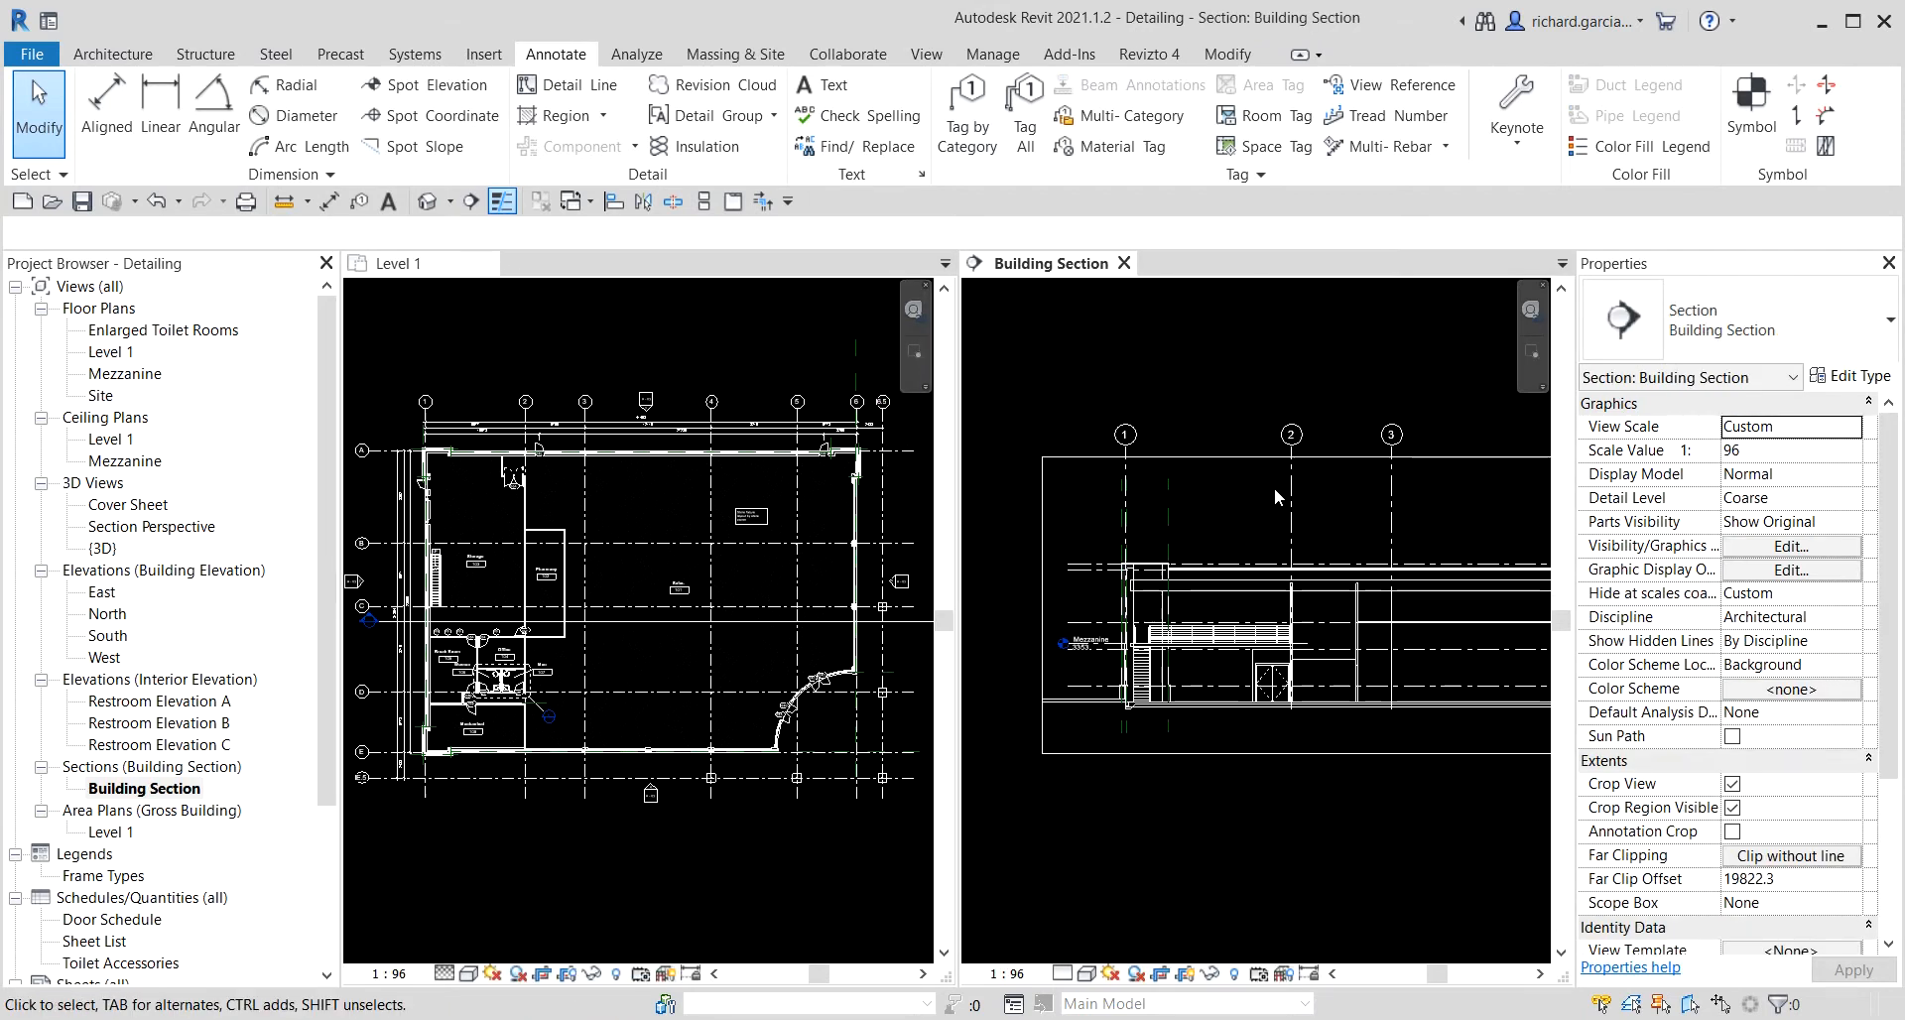
pyautogui.scroll(5, 457, 511)
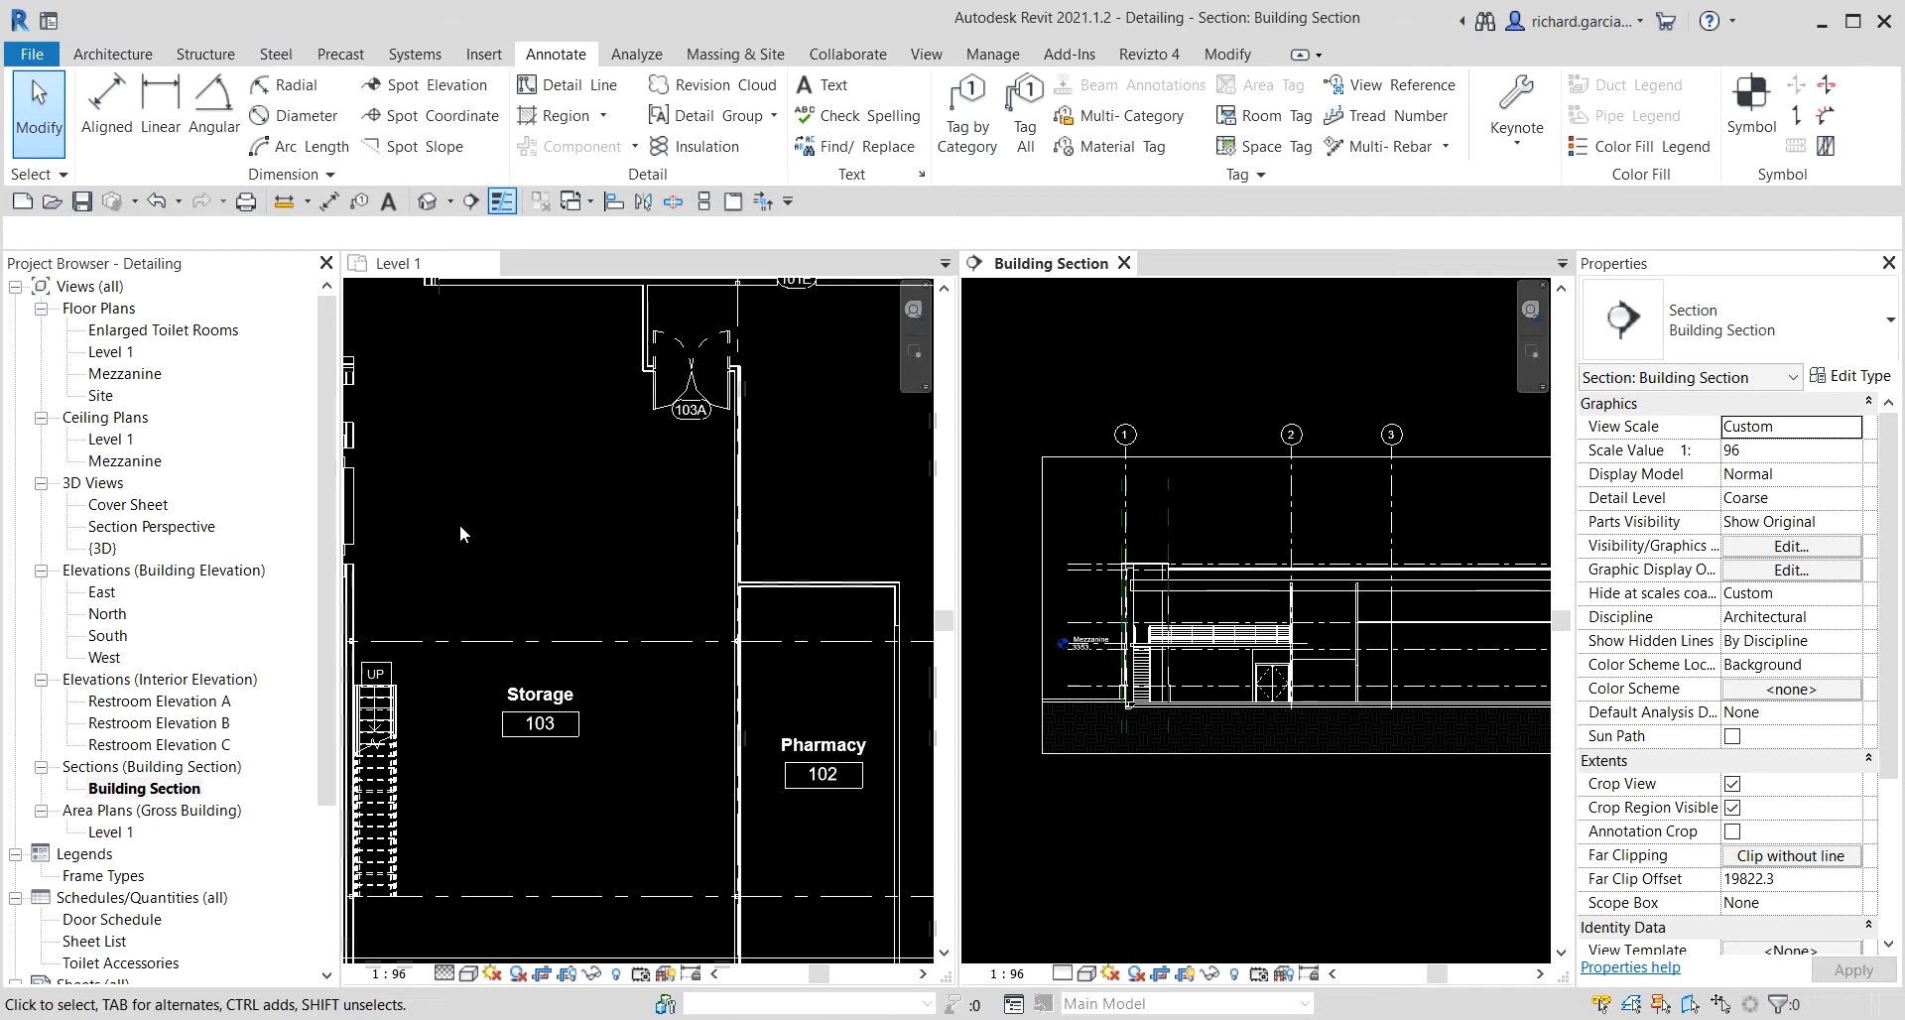
pyautogui.scroll(-2, 569, 533)
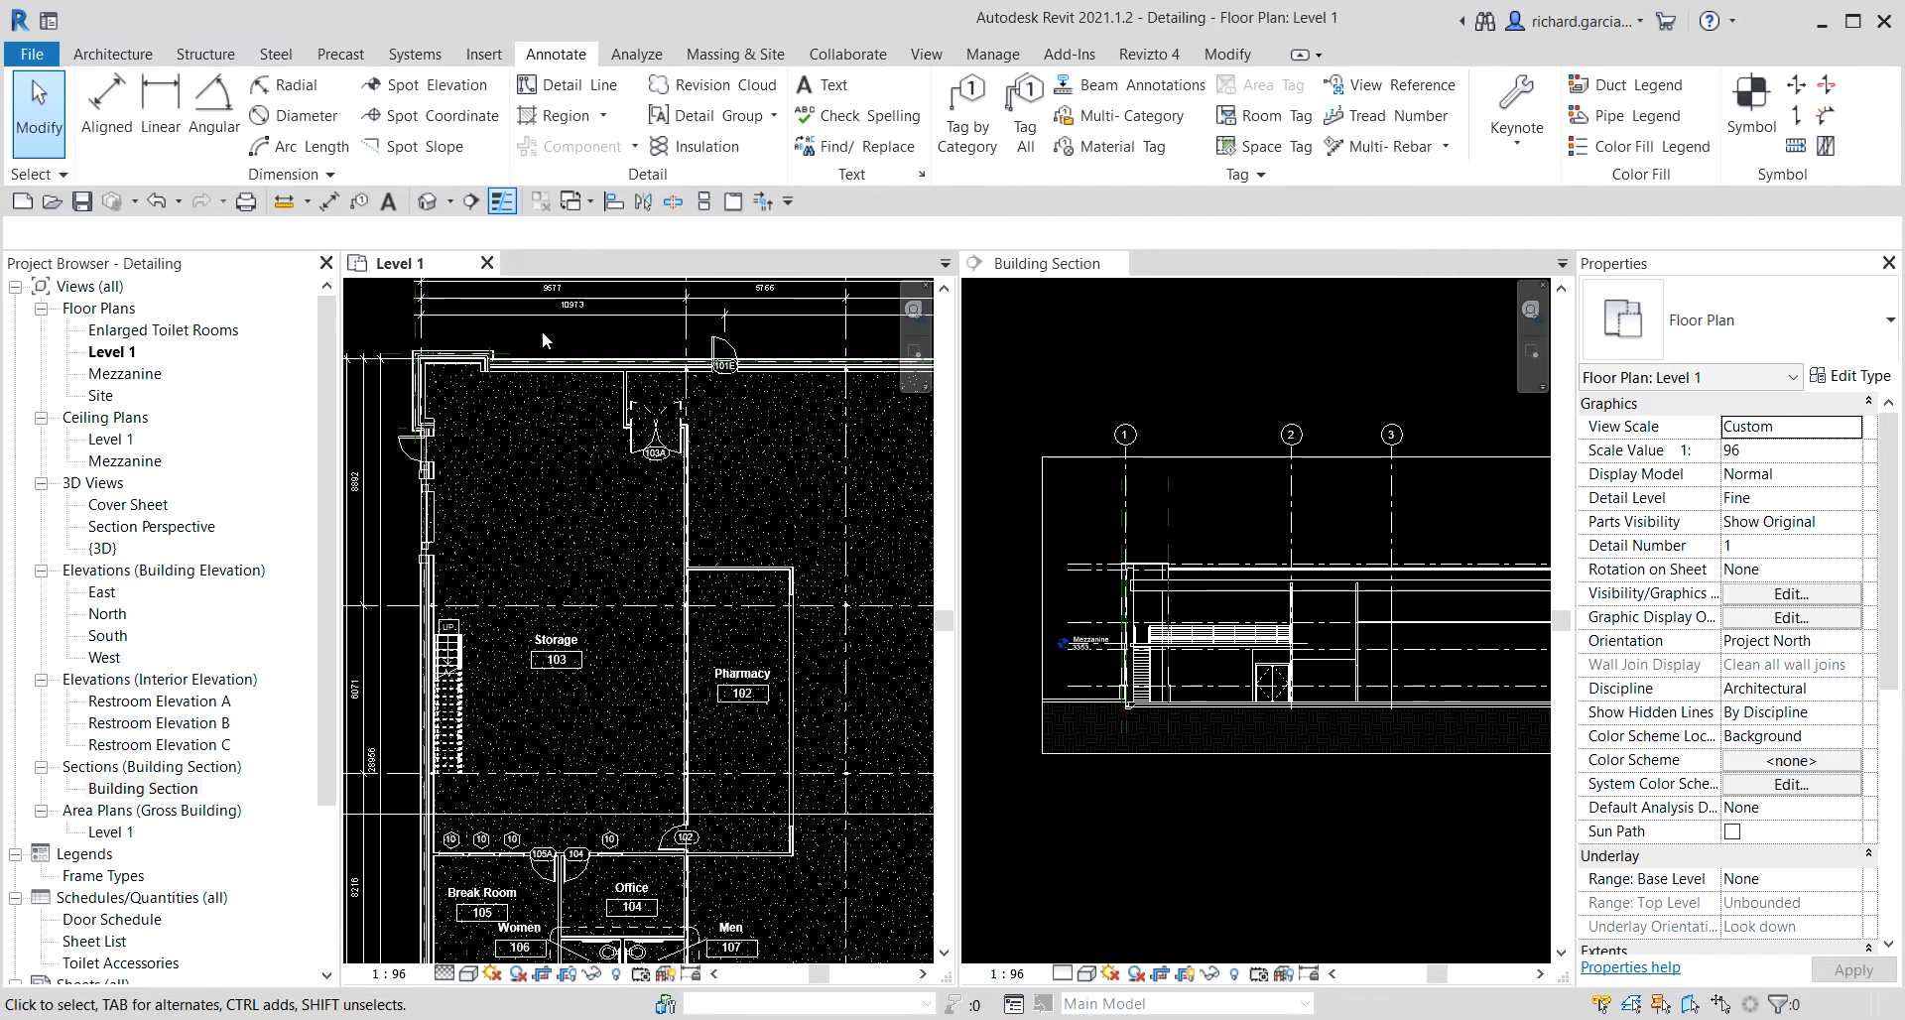
pyautogui.press('v')
pyautogui.press('g')
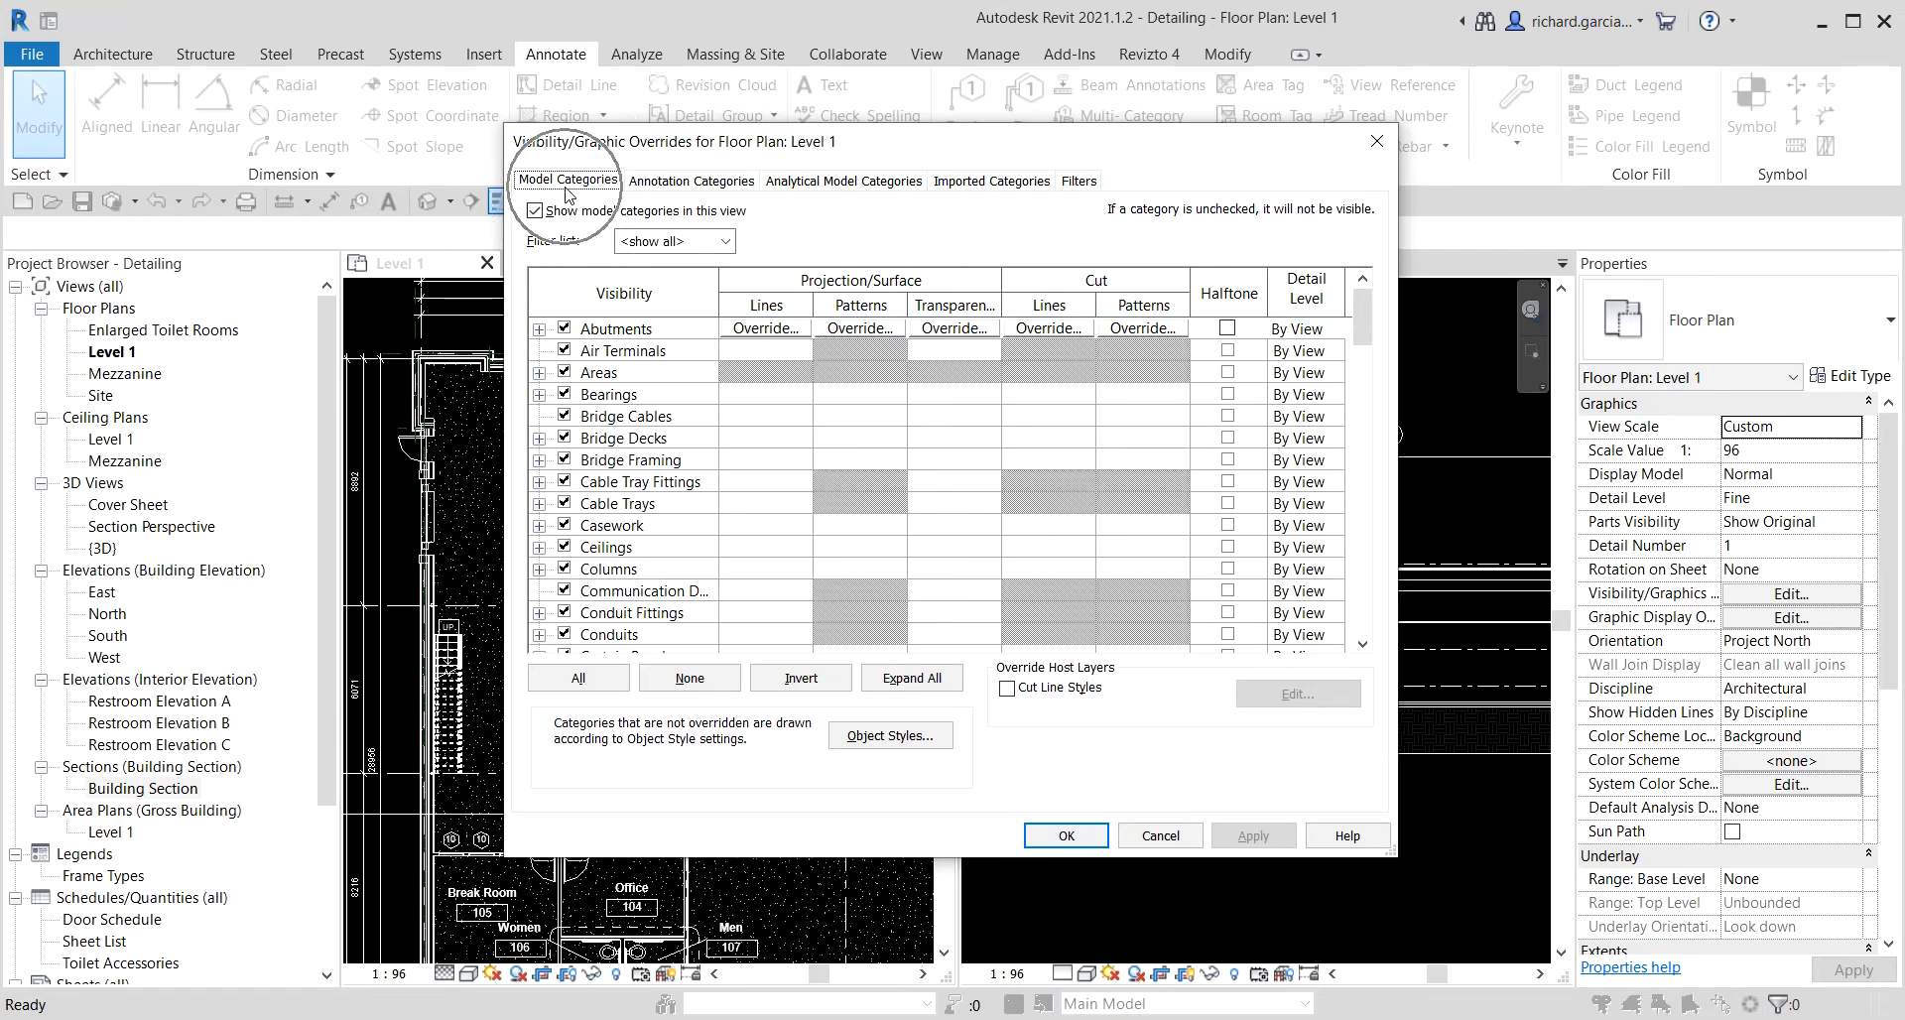
pyautogui.click(608, 464)
pyautogui.scroll(-8, 608, 465)
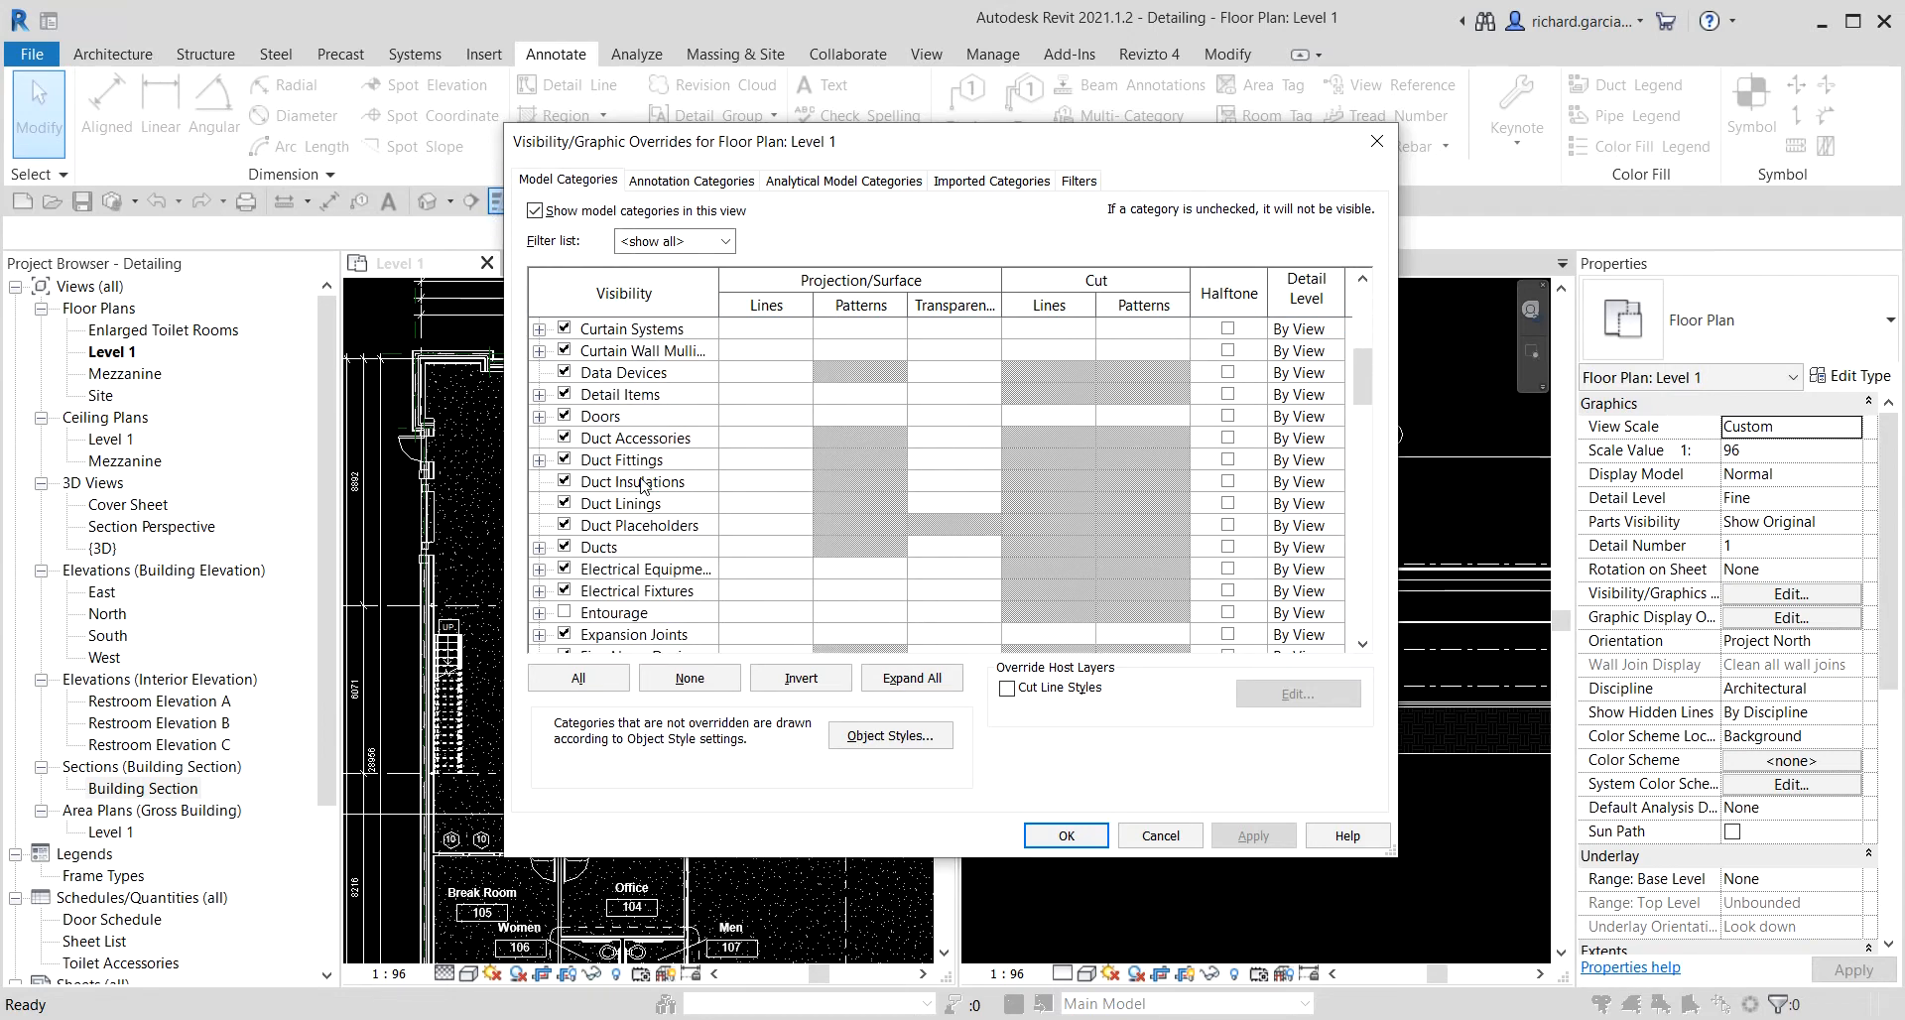
pyautogui.scroll(-1, 635, 485)
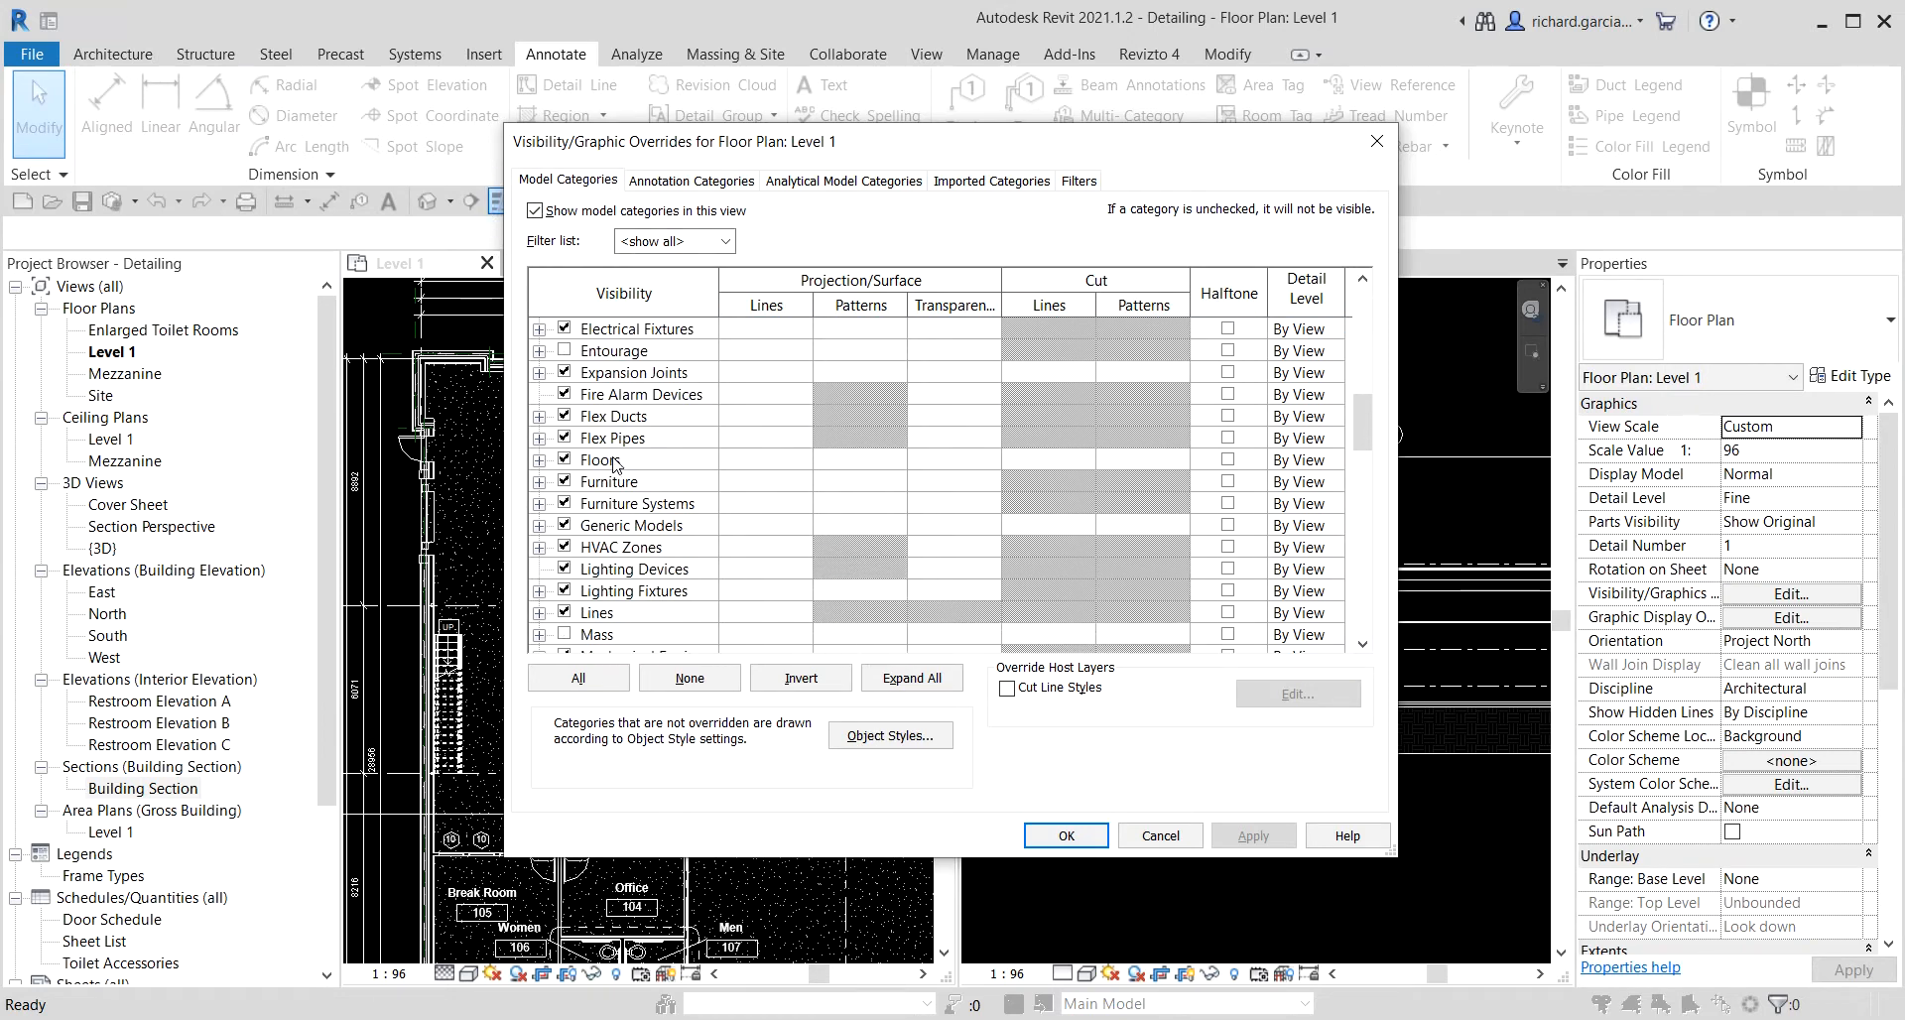
pyautogui.click(614, 463)
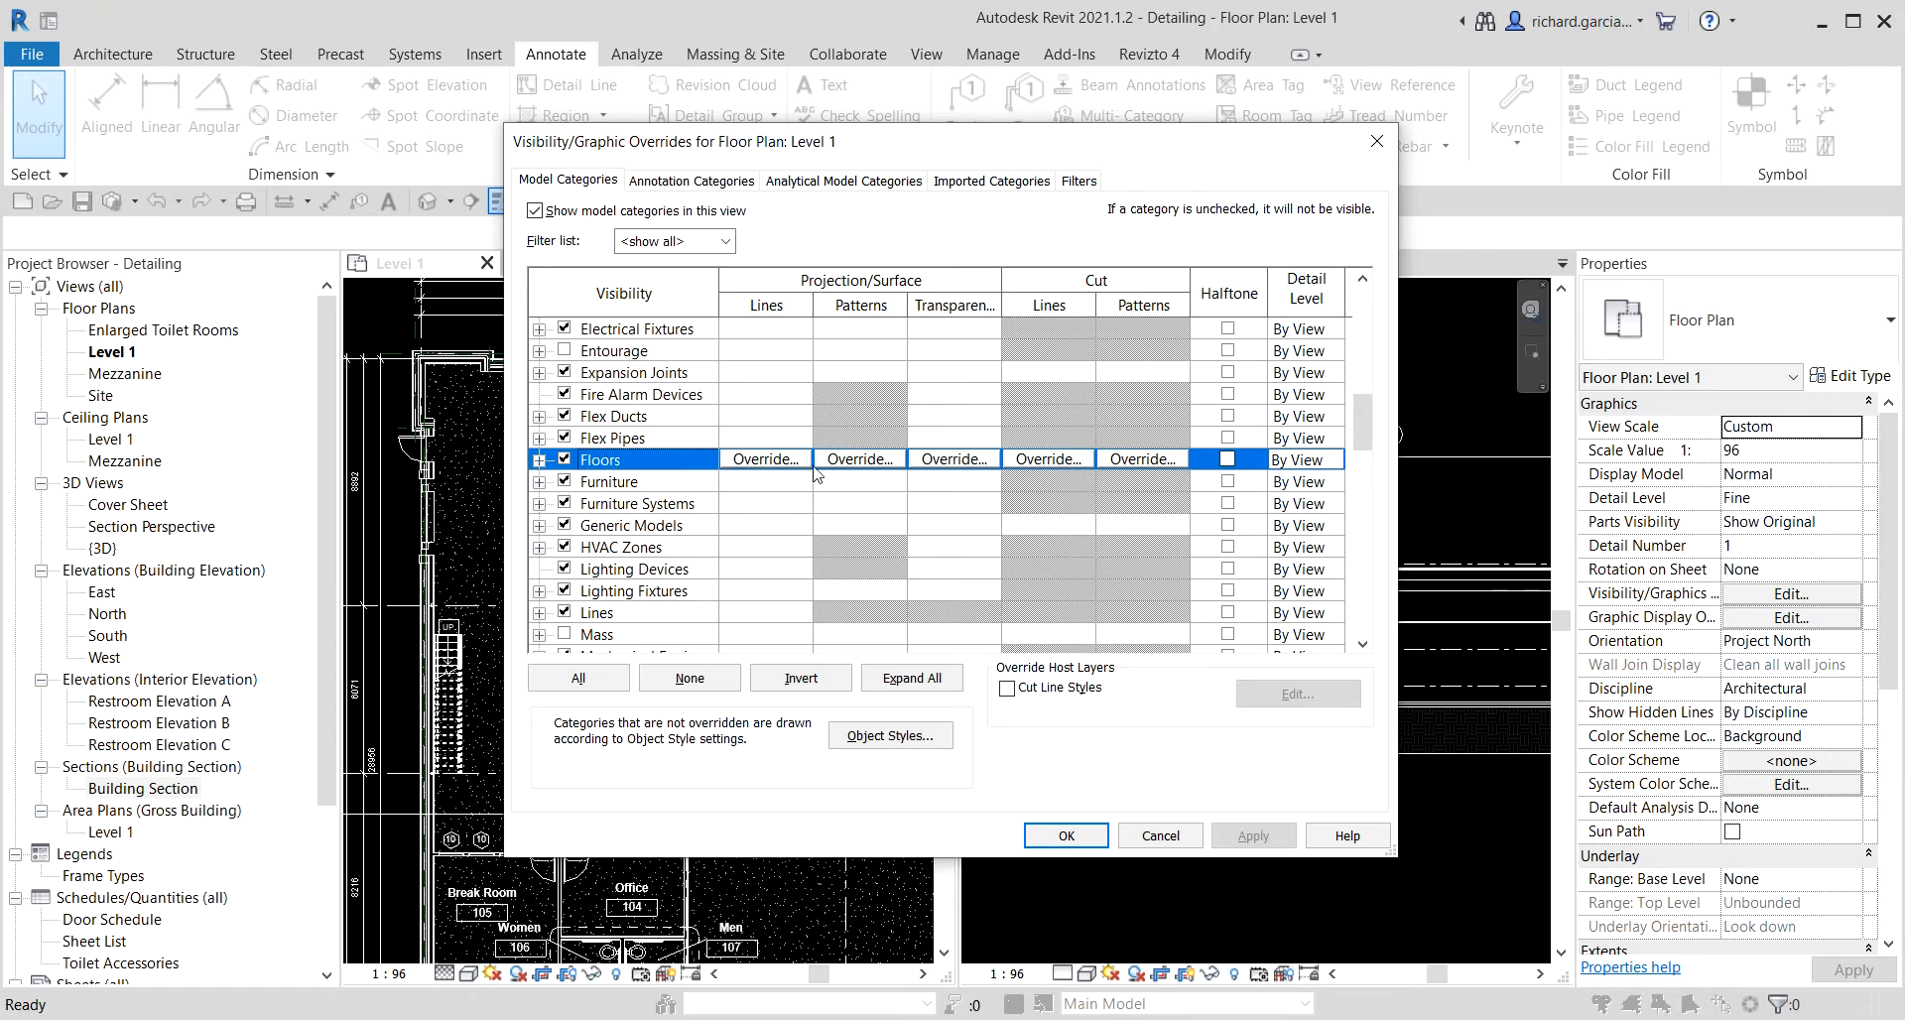
pyautogui.click(852, 462)
pyautogui.click(854, 464)
pyautogui.click(853, 462)
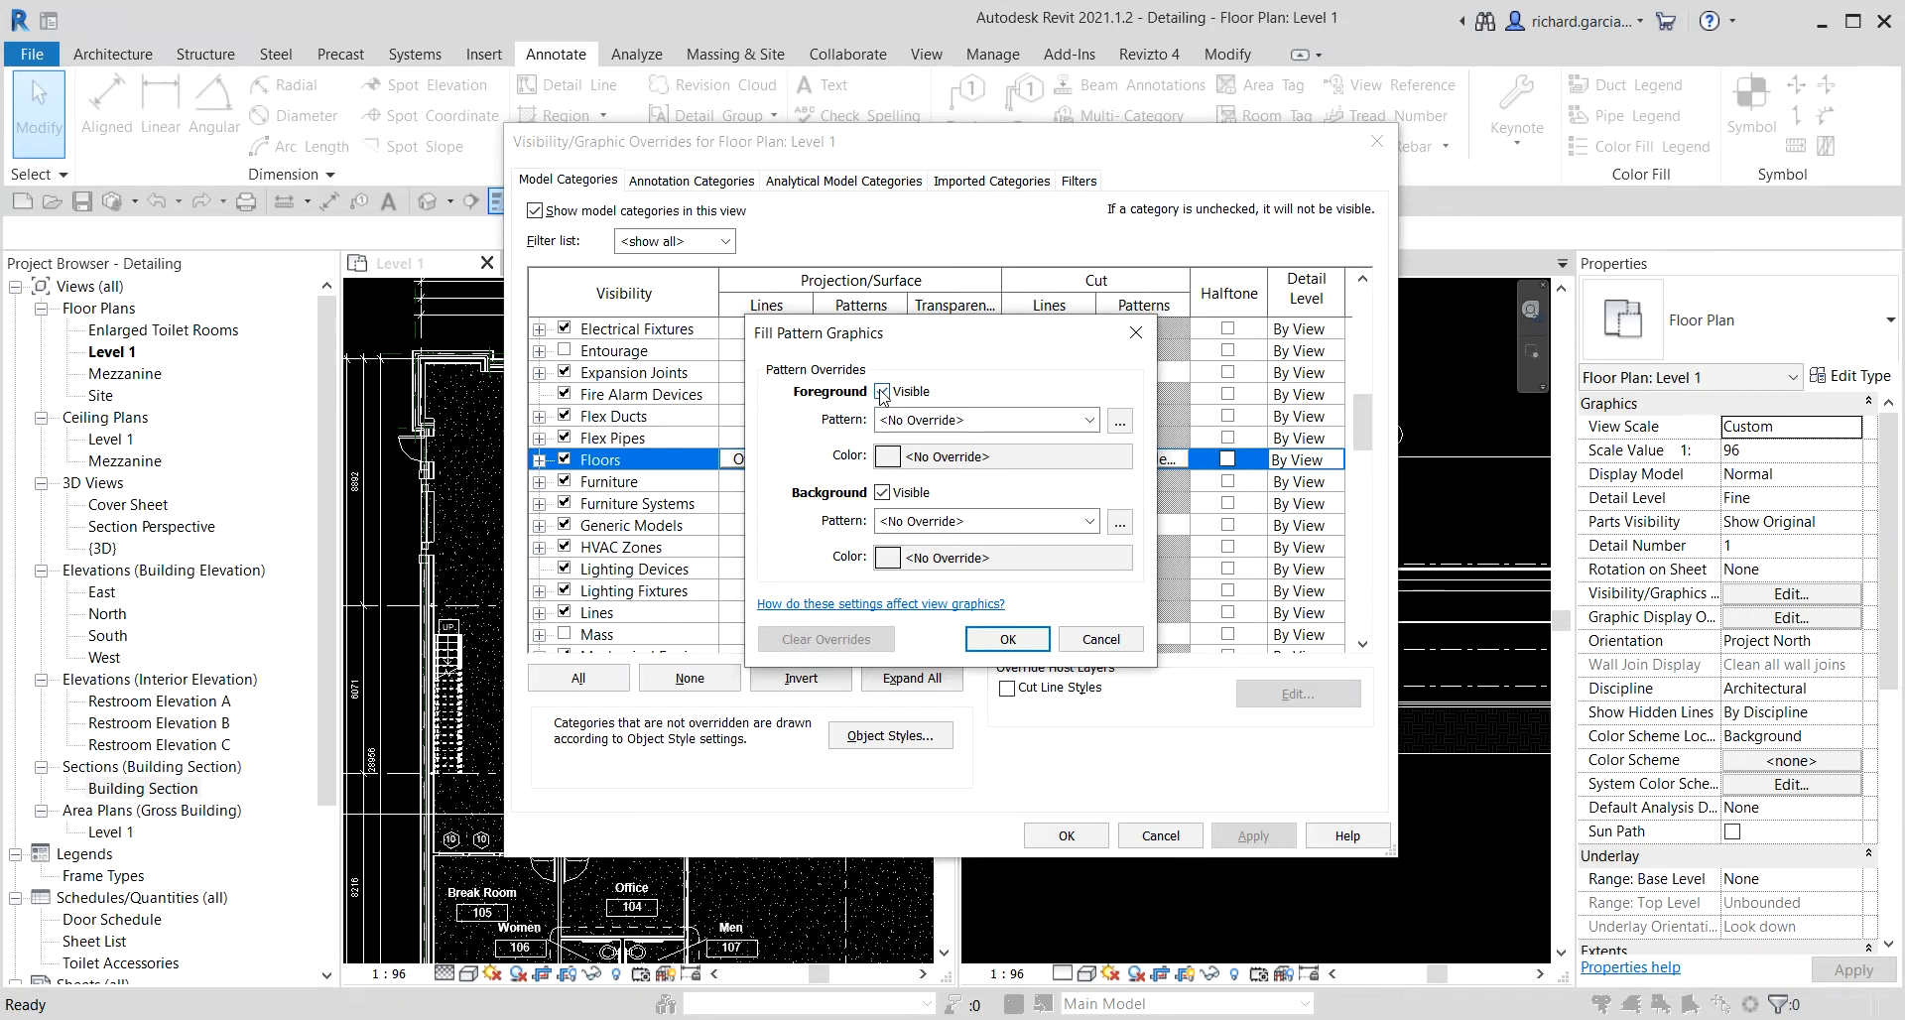
pyautogui.click(882, 392)
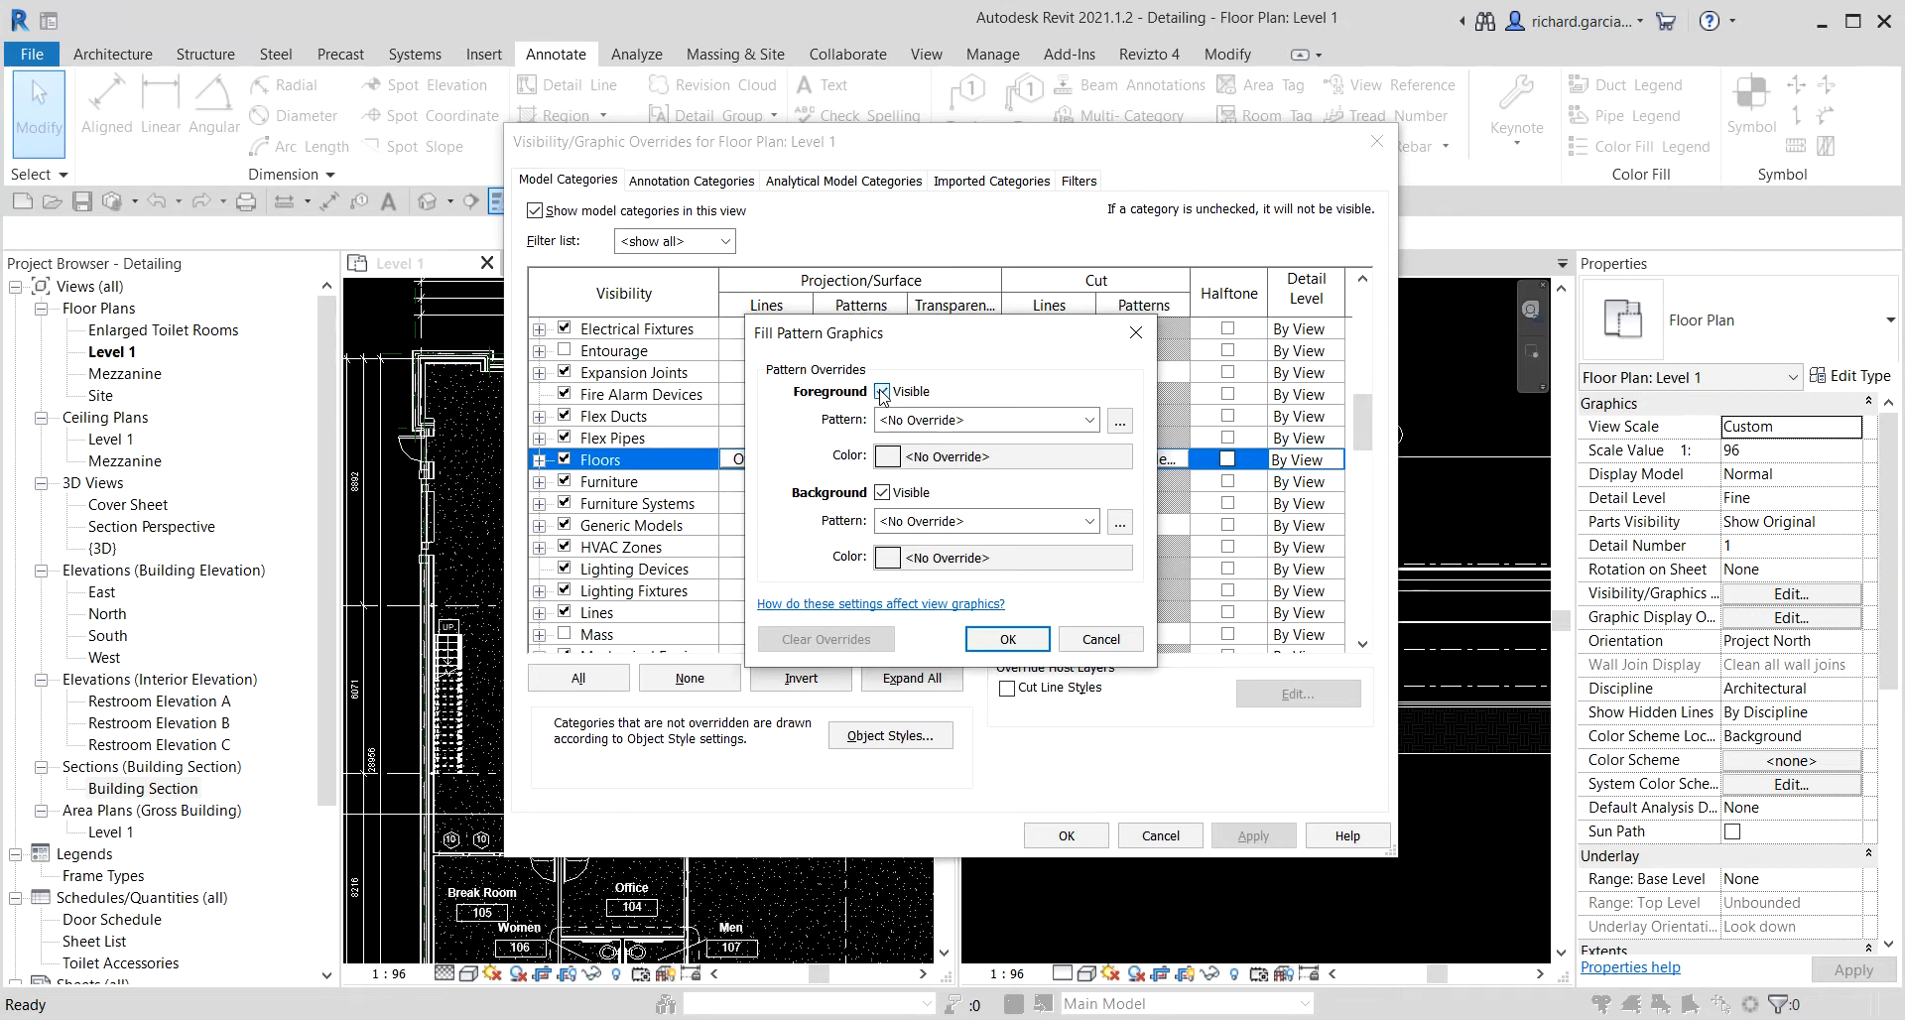
pyautogui.click(882, 494)
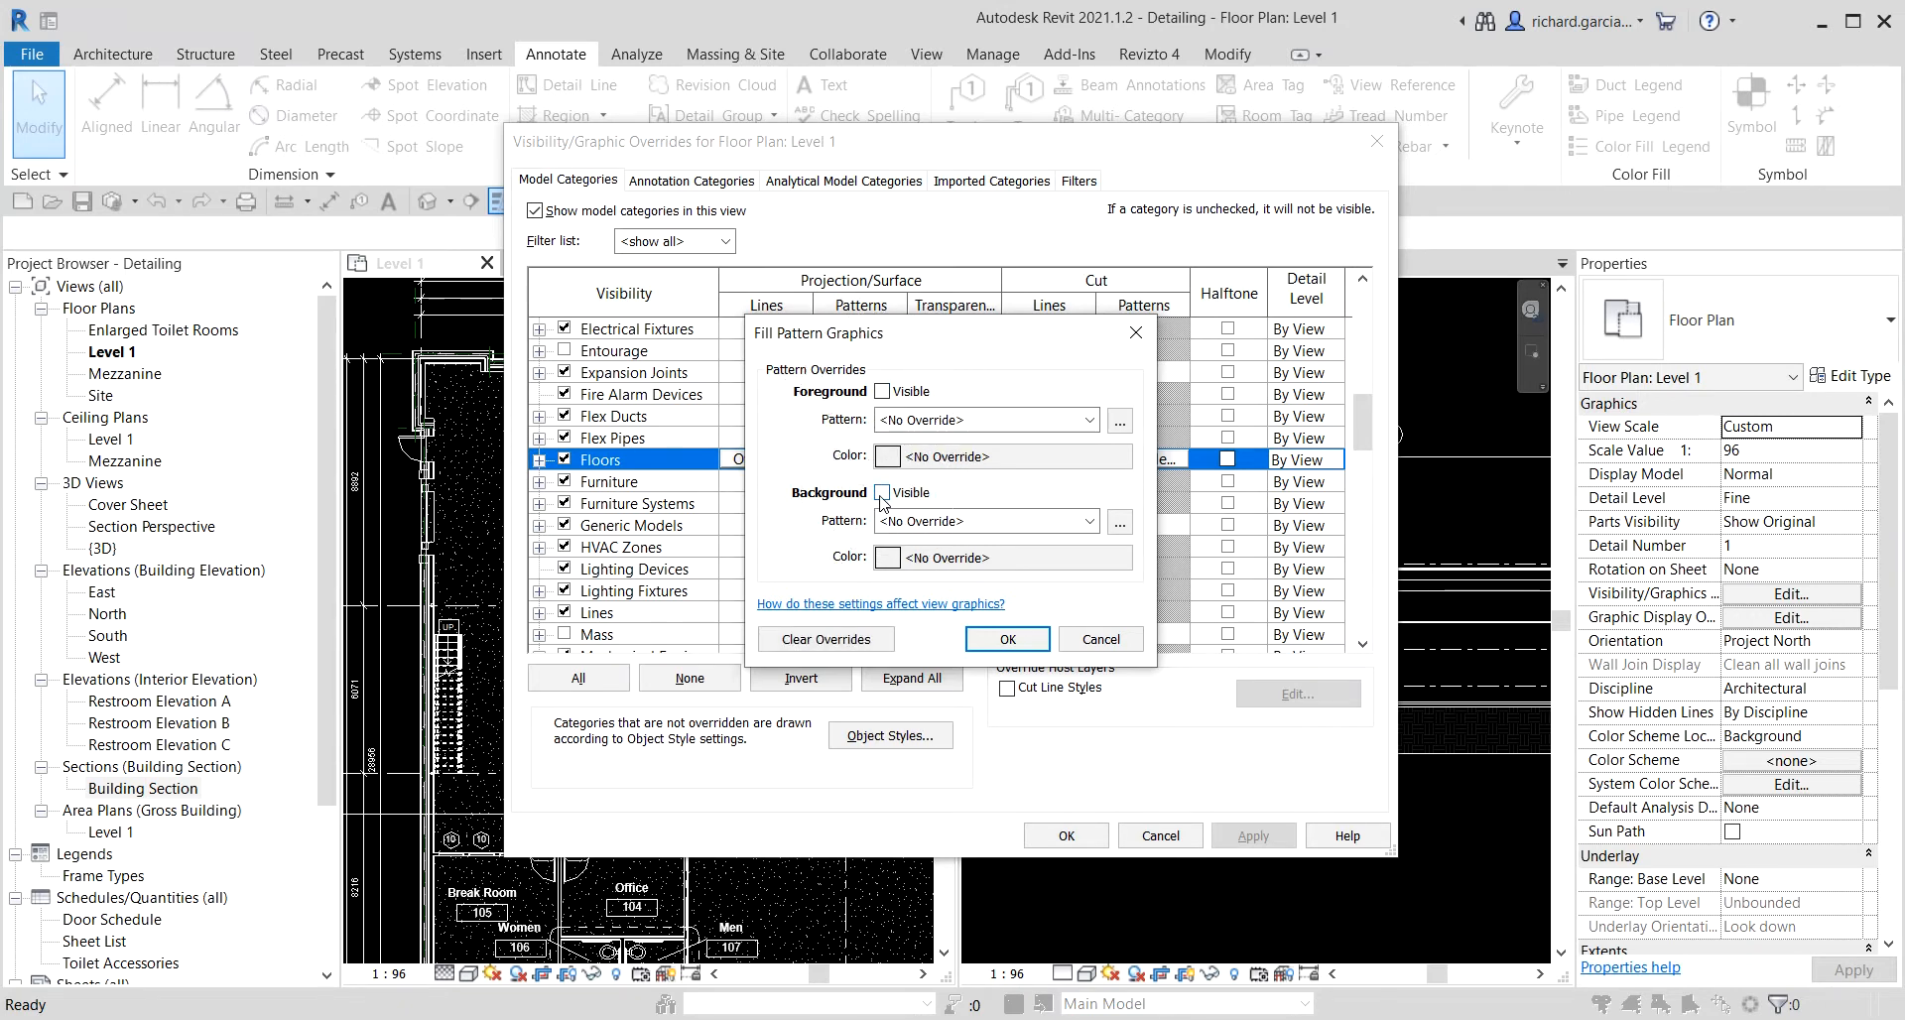
pyautogui.click(1005, 641)
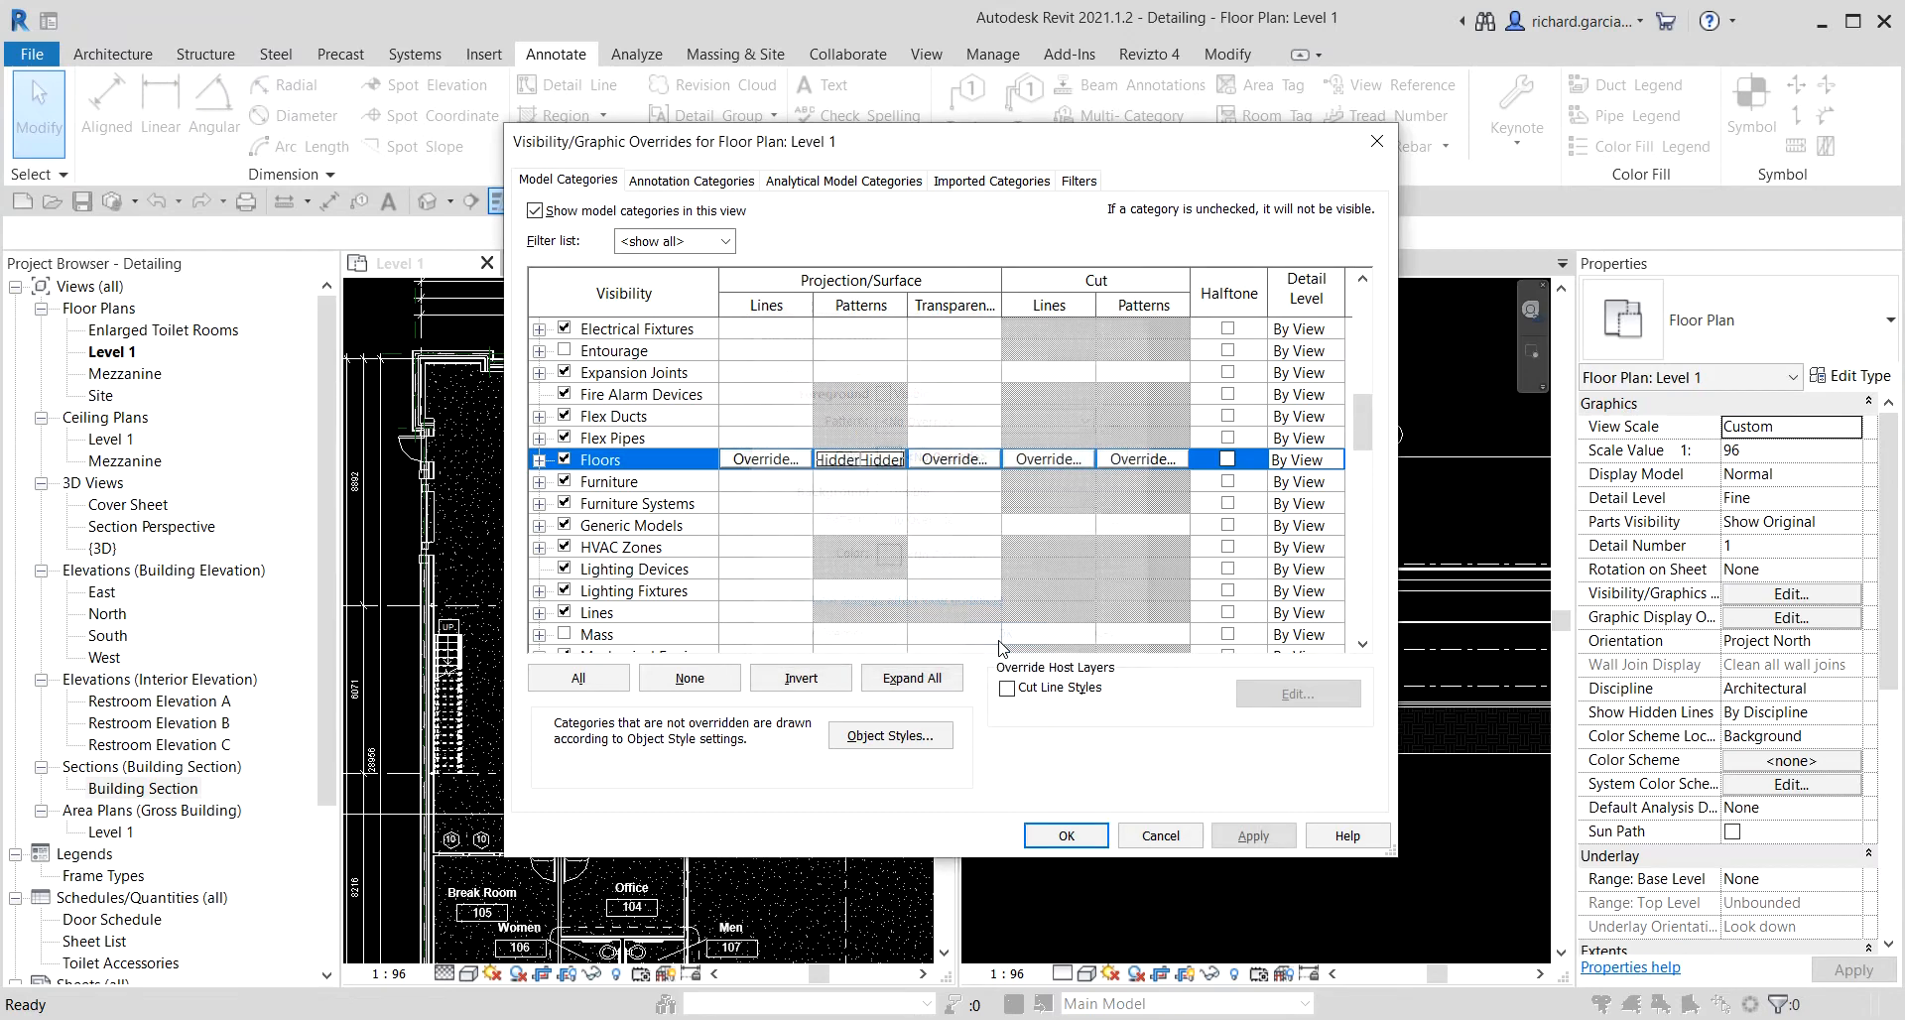
pyautogui.click(1065, 836)
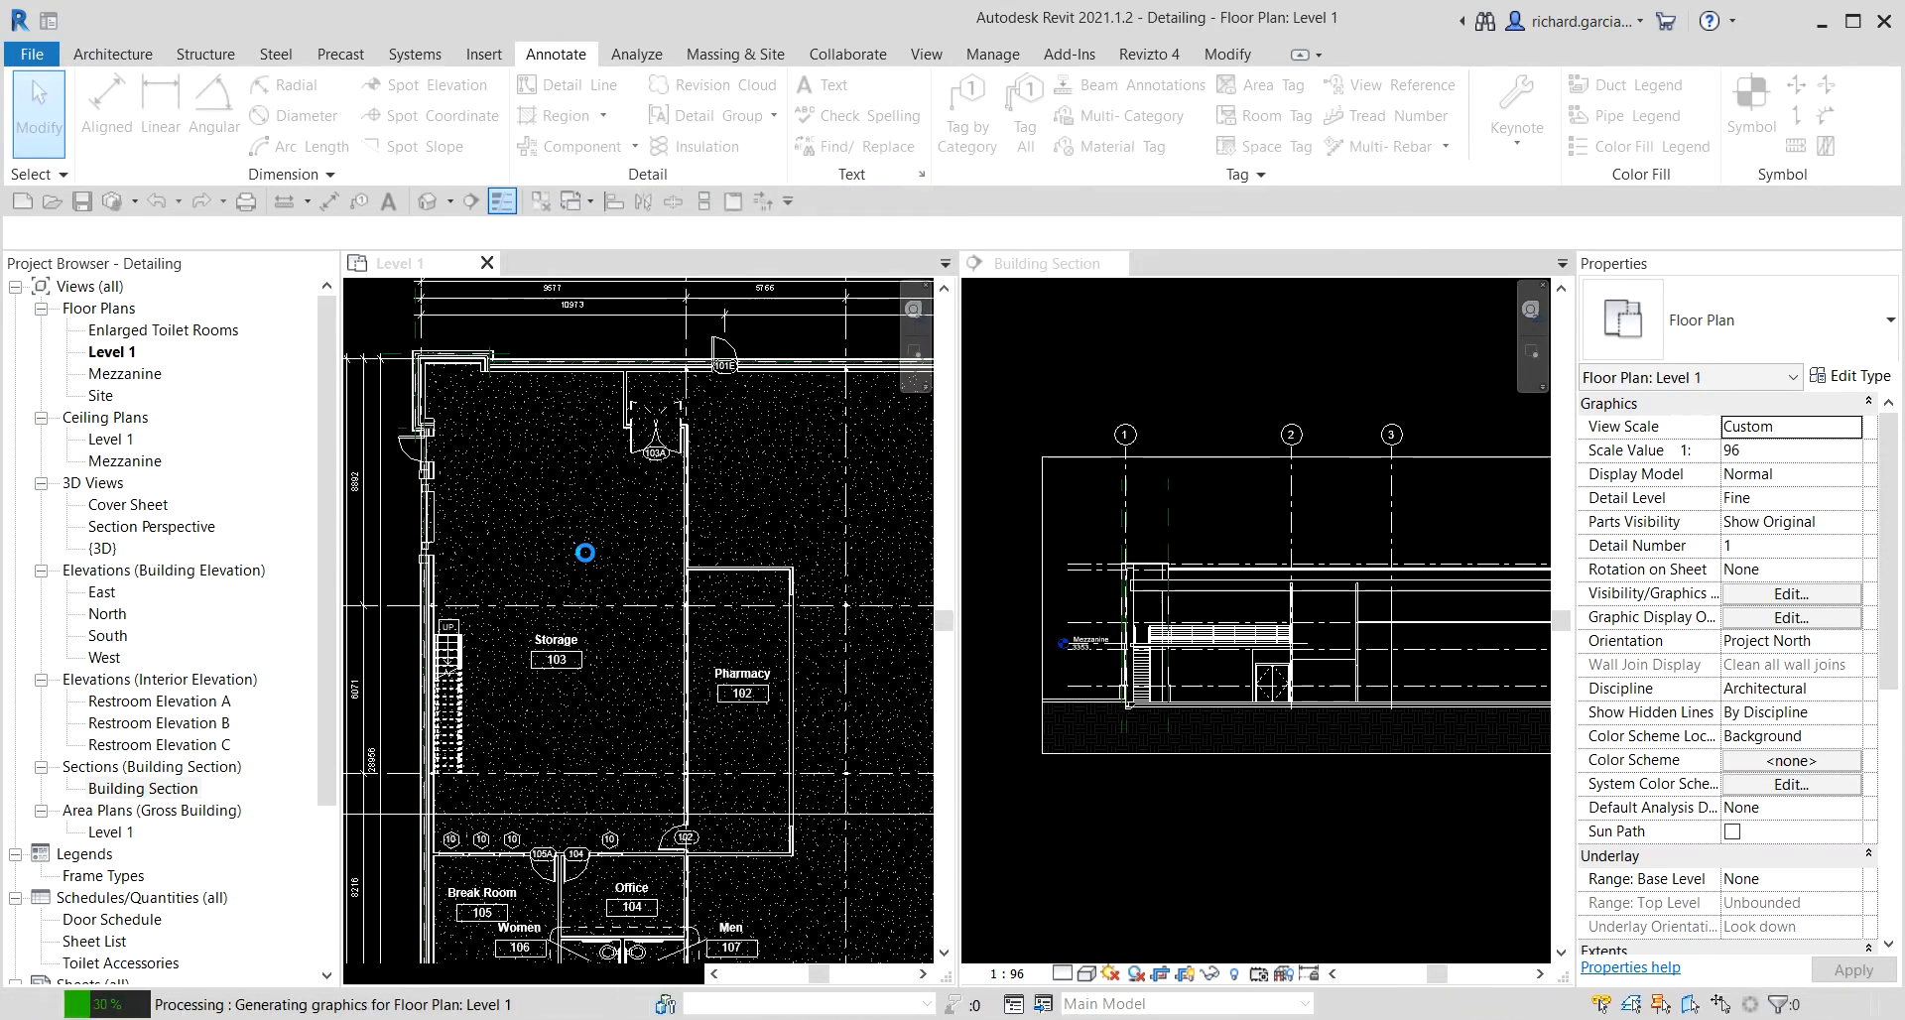
# Examine the Level 1 plan and the Building Section to check where the section cuts the building.
pyautogui.scroll(-1, 525, 521)
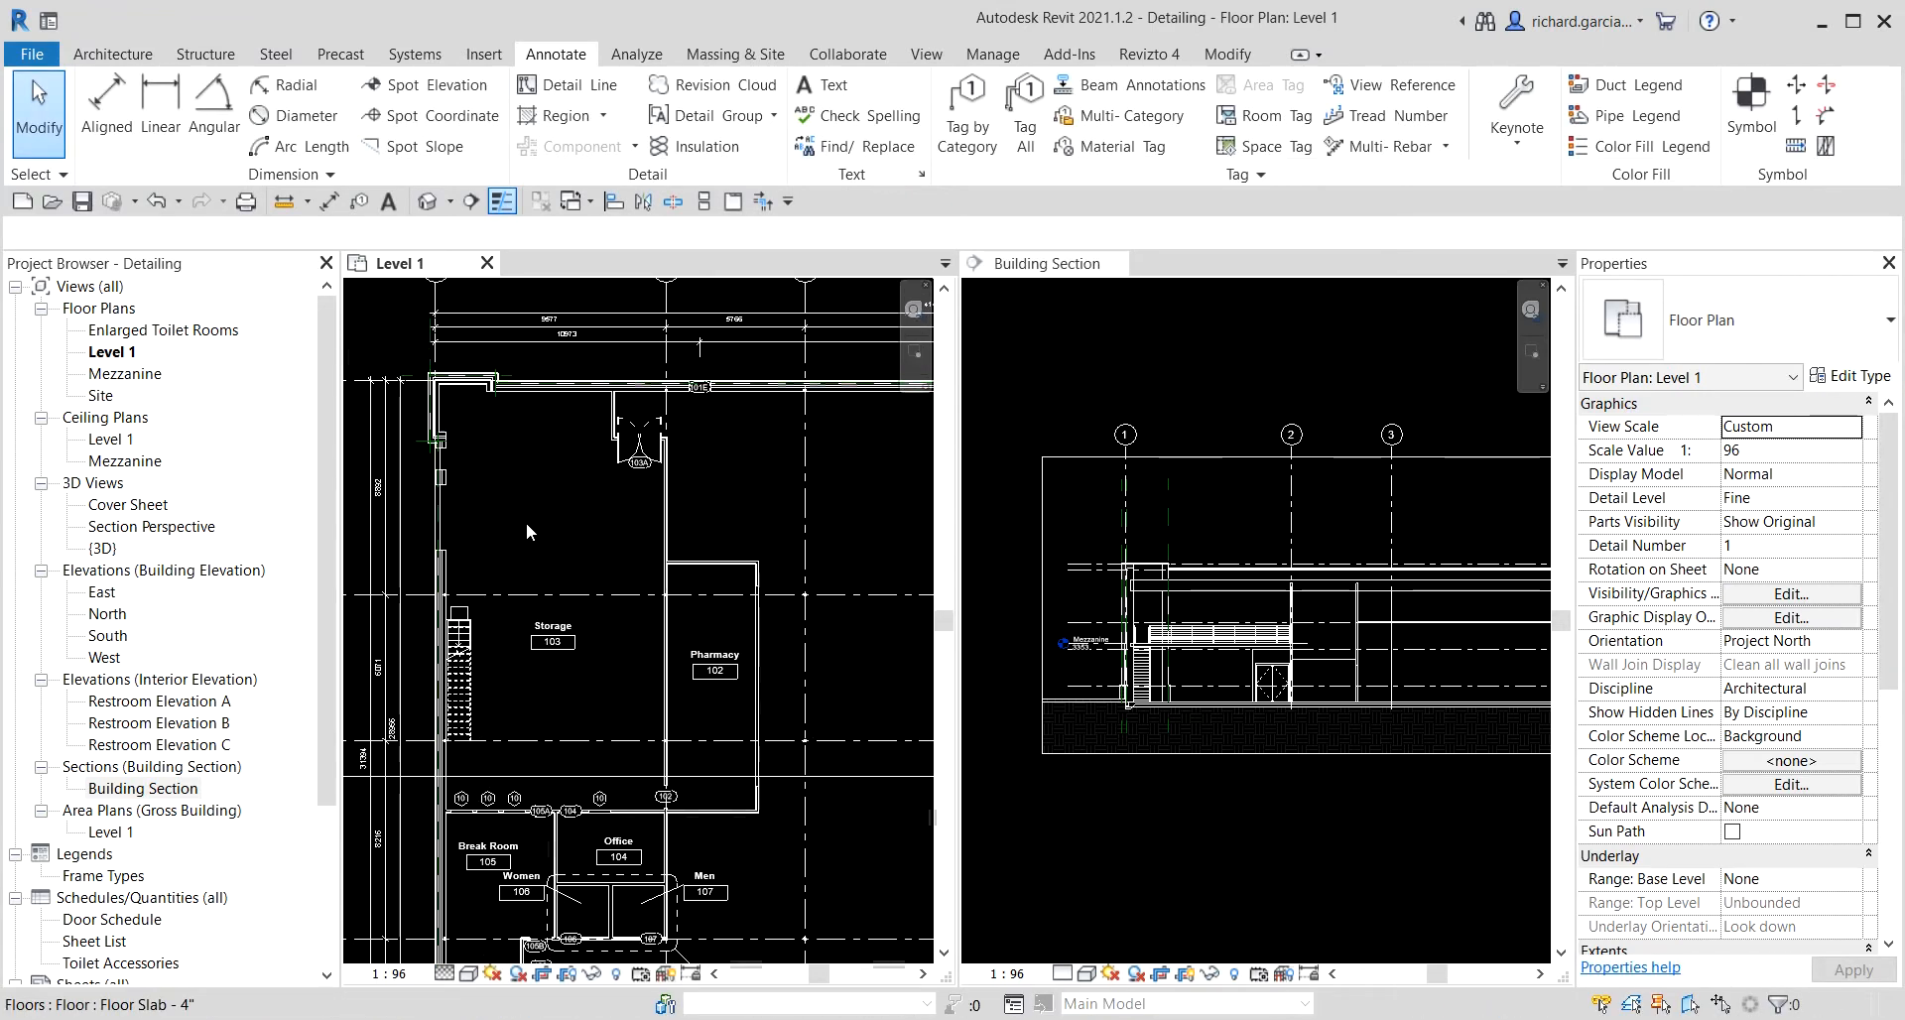
pyautogui.scroll(-2, 524, 520)
pyautogui.moveTo(724, 699); pyautogui.dragTo(663, 687, button='middle')
pyautogui.scroll(-1, 1162, 618)
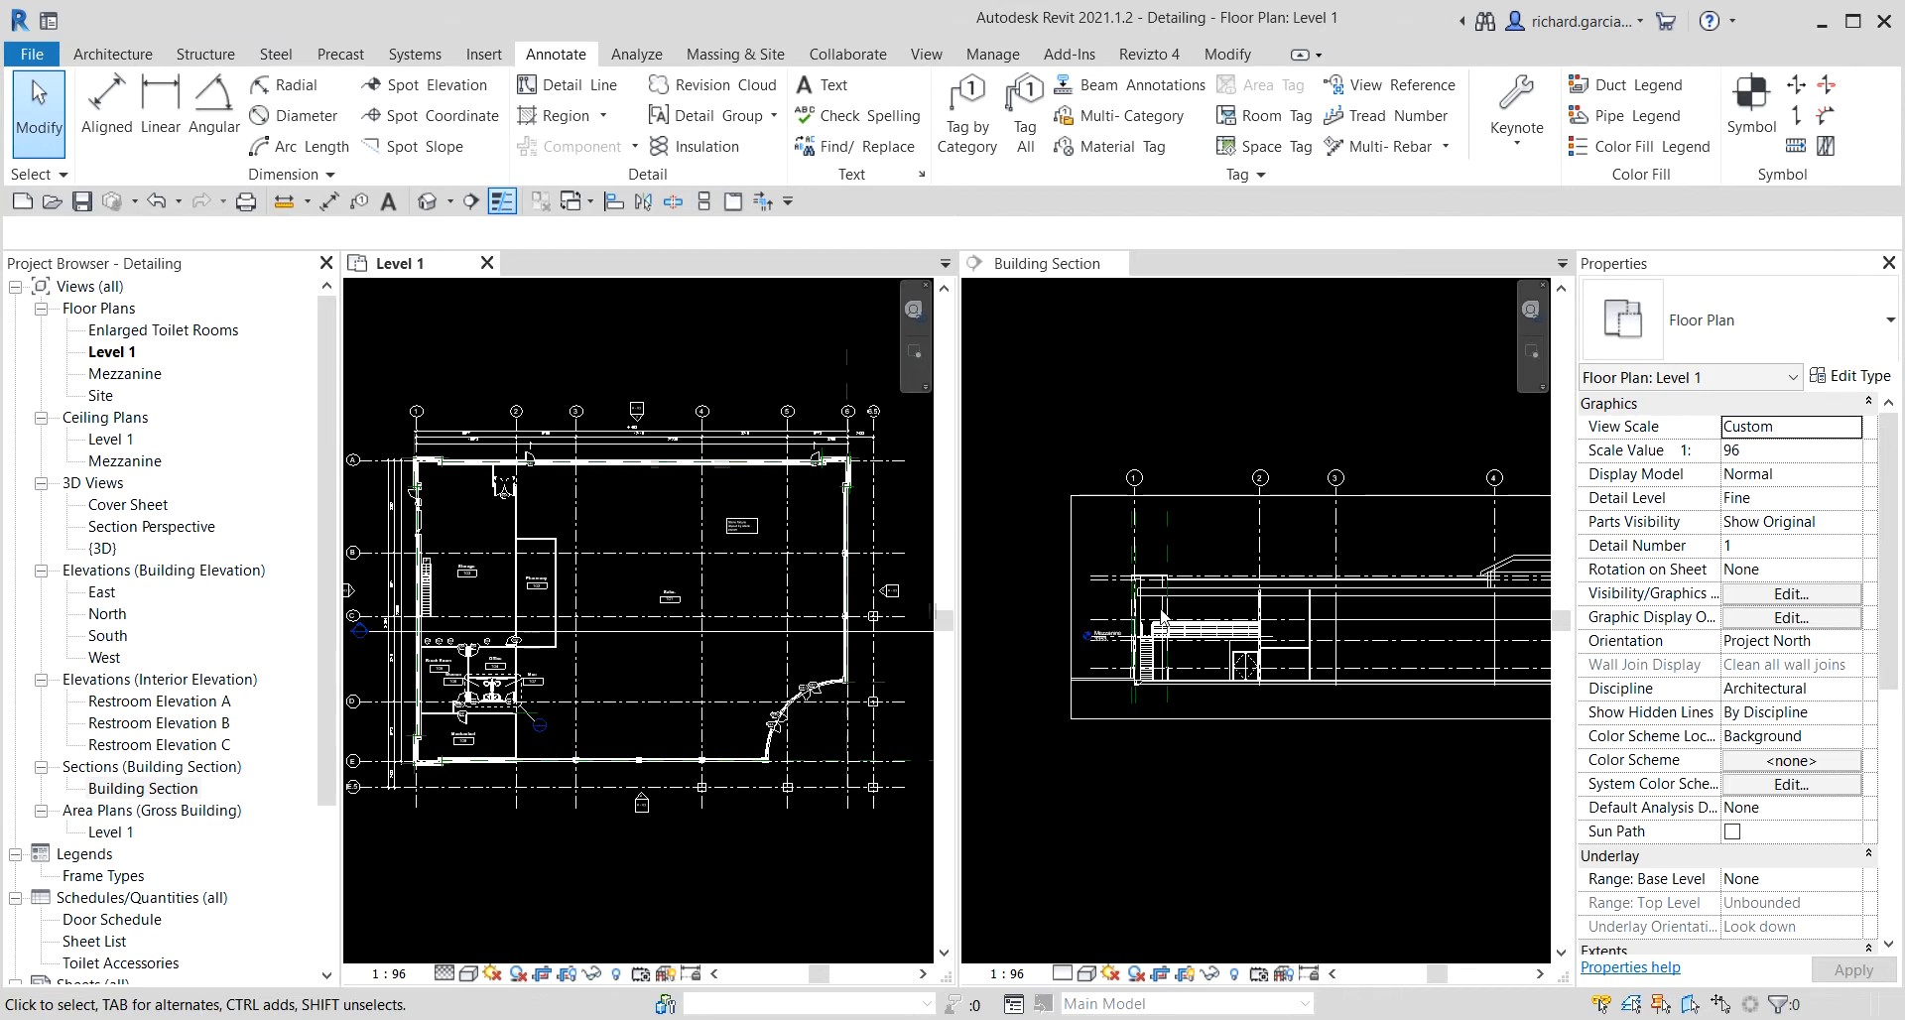
pyautogui.scroll(-1, 1162, 617)
pyautogui.click(1336, 621)
pyautogui.moveTo(1400, 640); pyautogui.dragTo(1272, 626, button='middle')
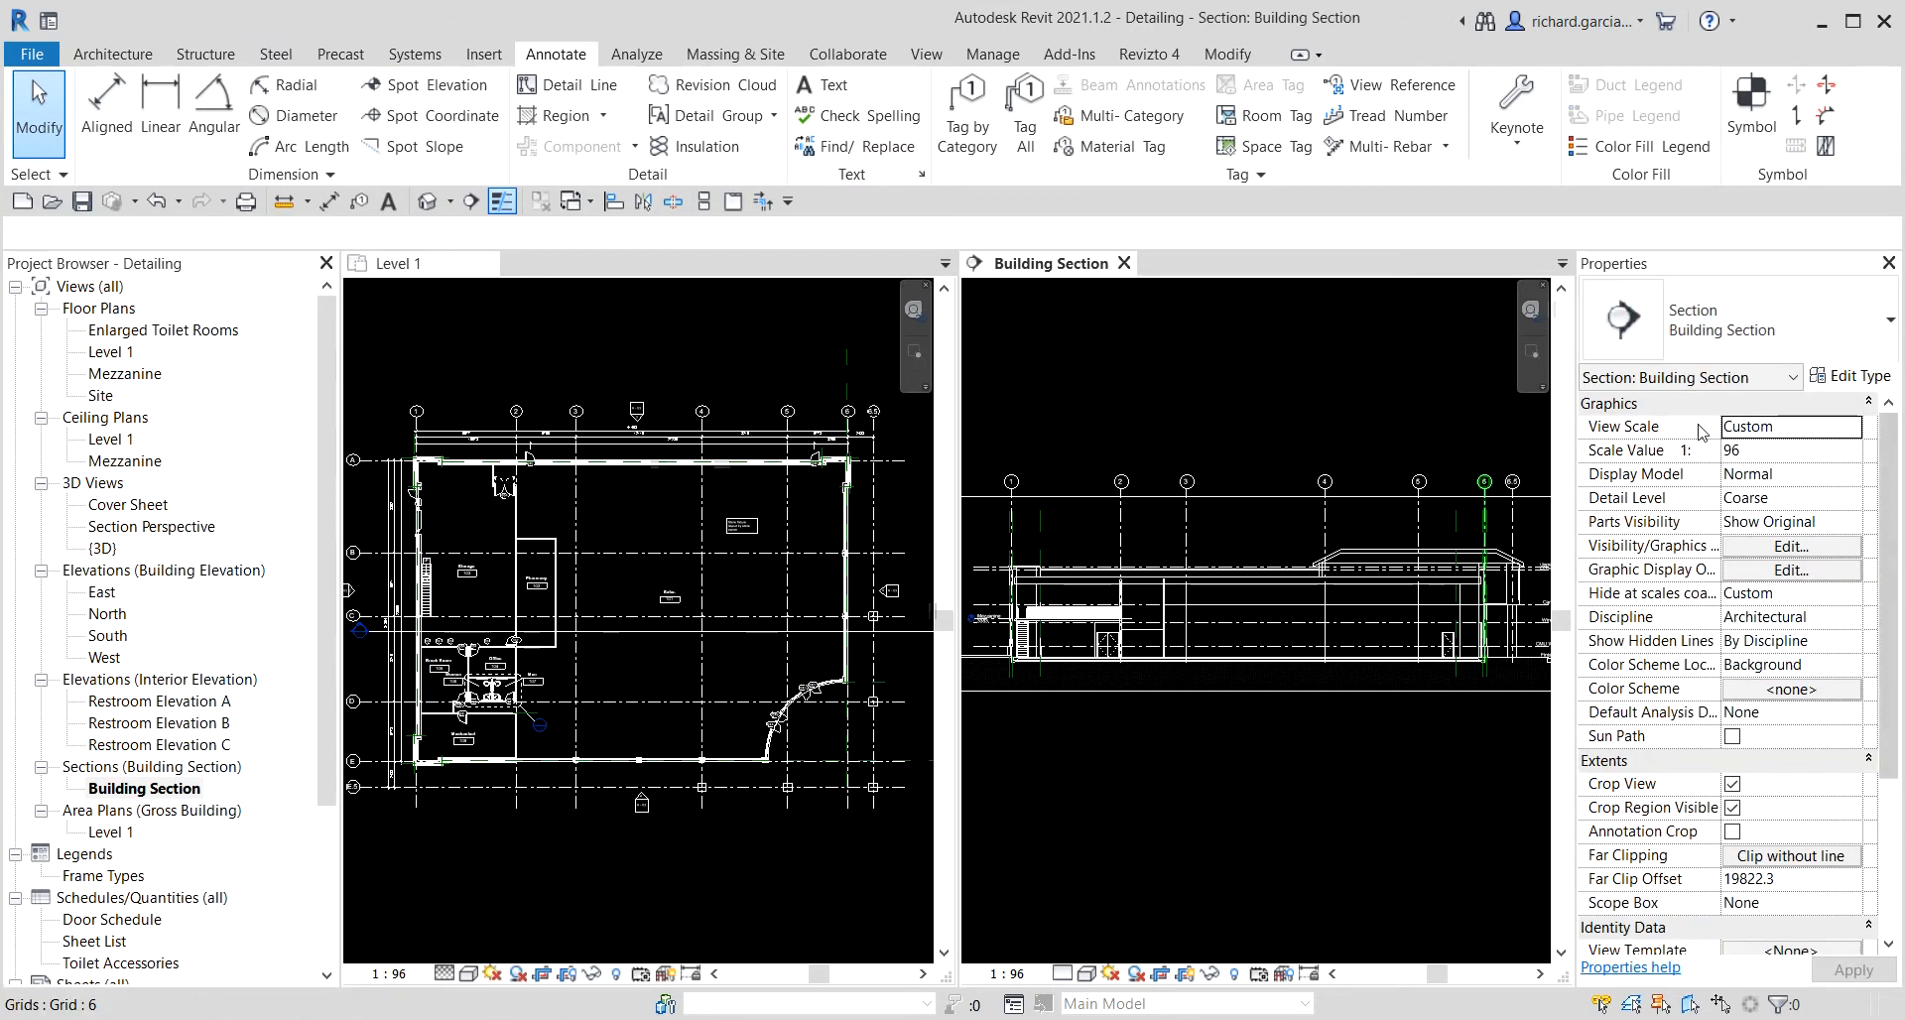
pyautogui.scroll(-1, 1178, 661)
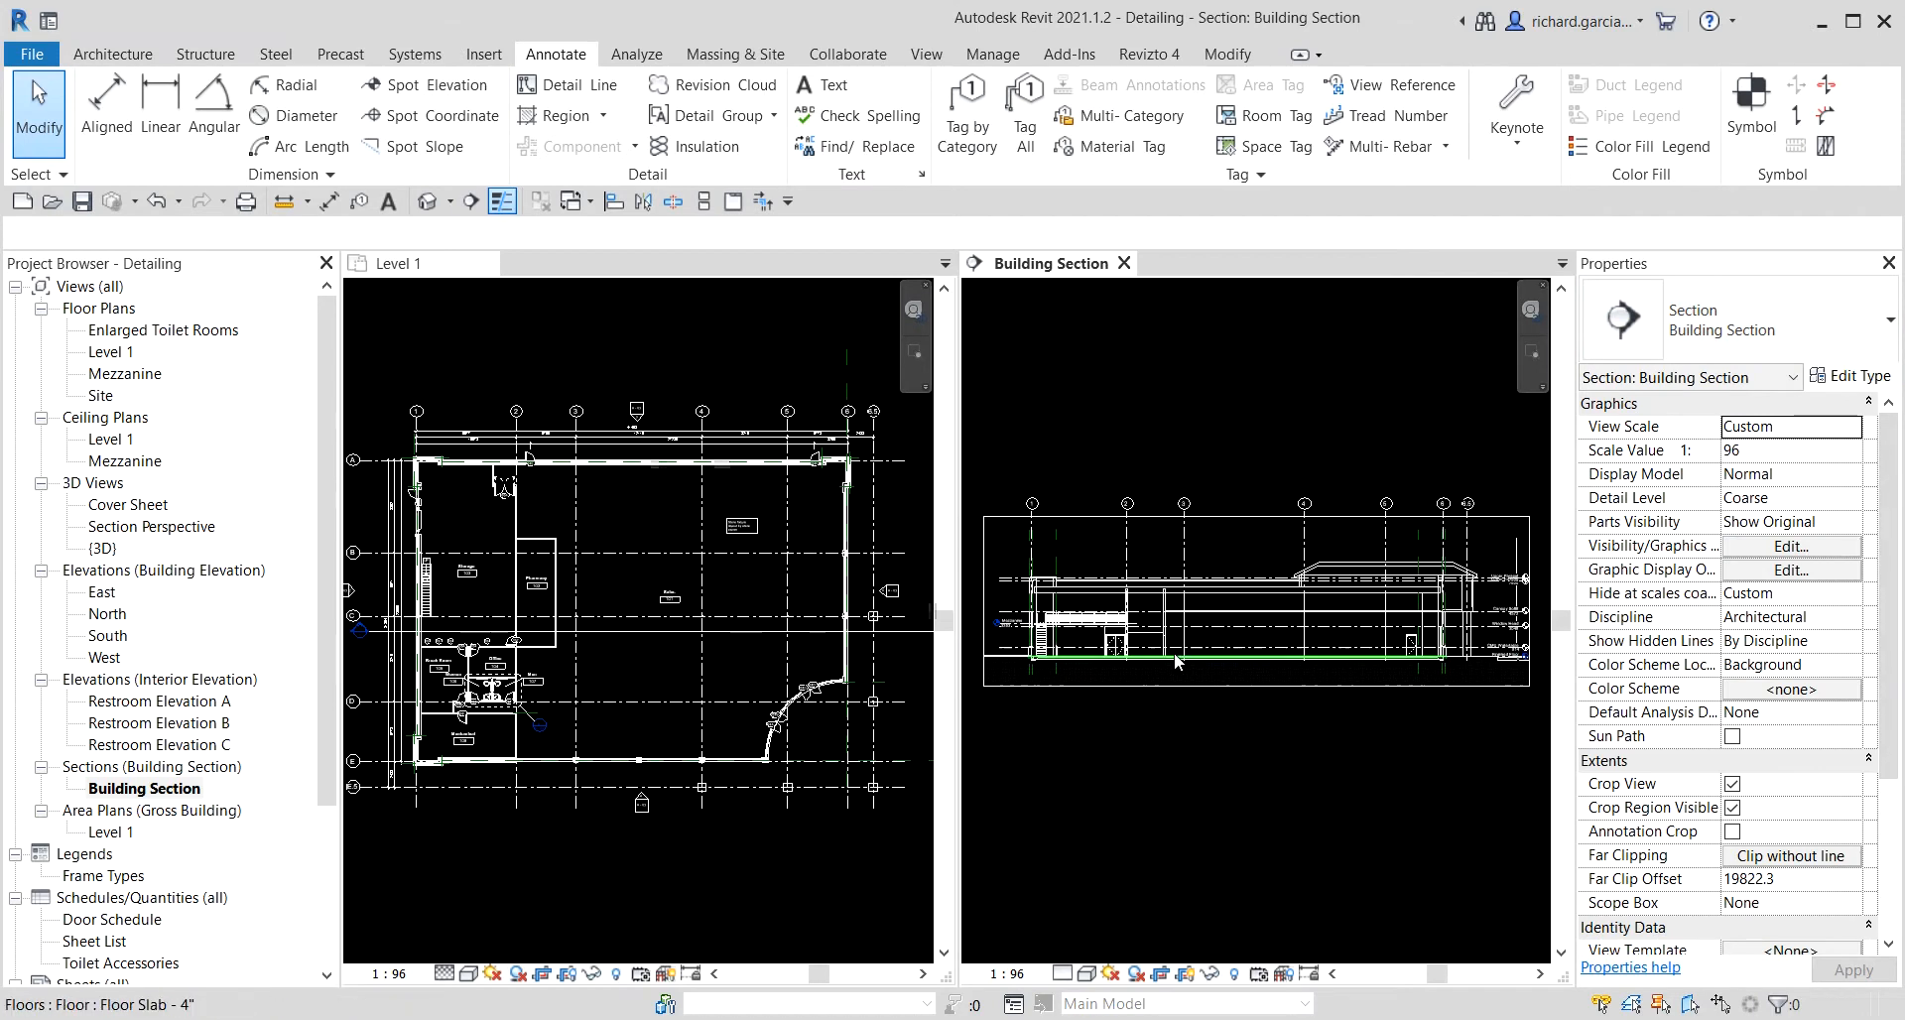
pyautogui.click(585, 645)
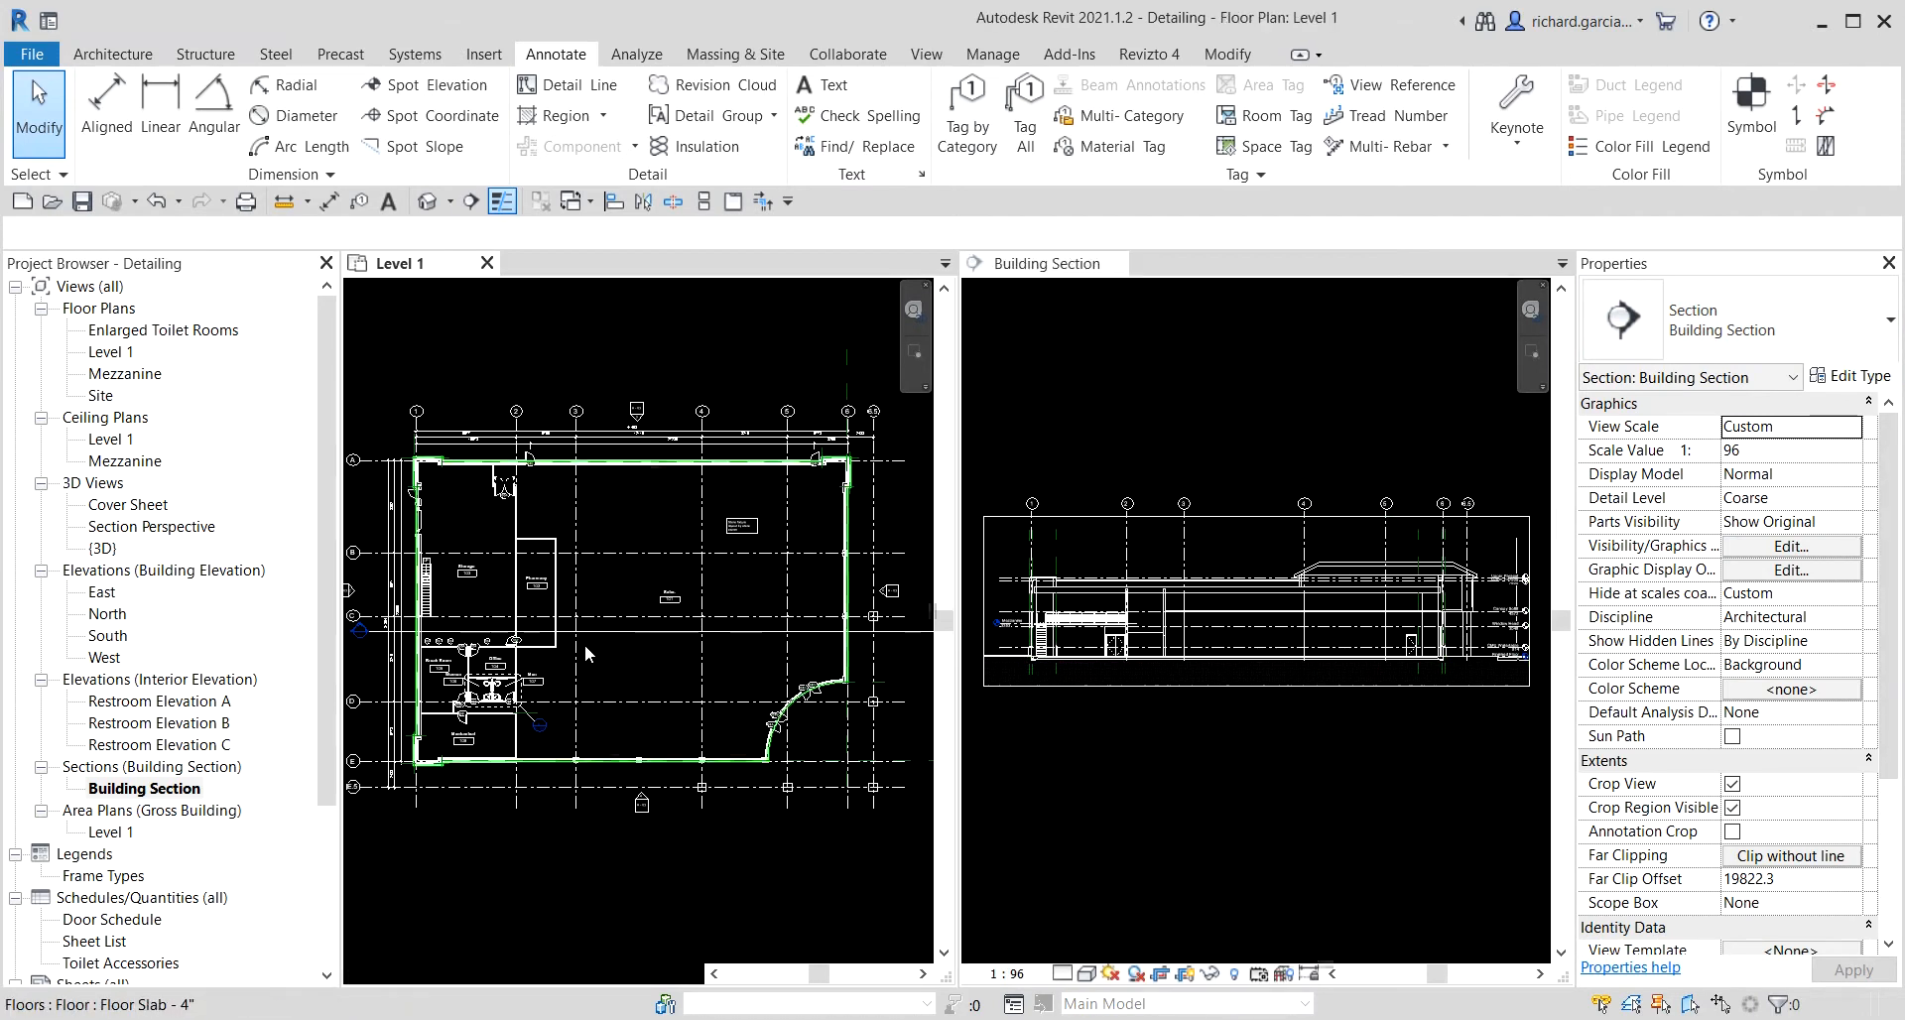
# Split the section line with Split Segment and offset its eastern part further south across the curved storefront.
pyautogui.click(597, 629)
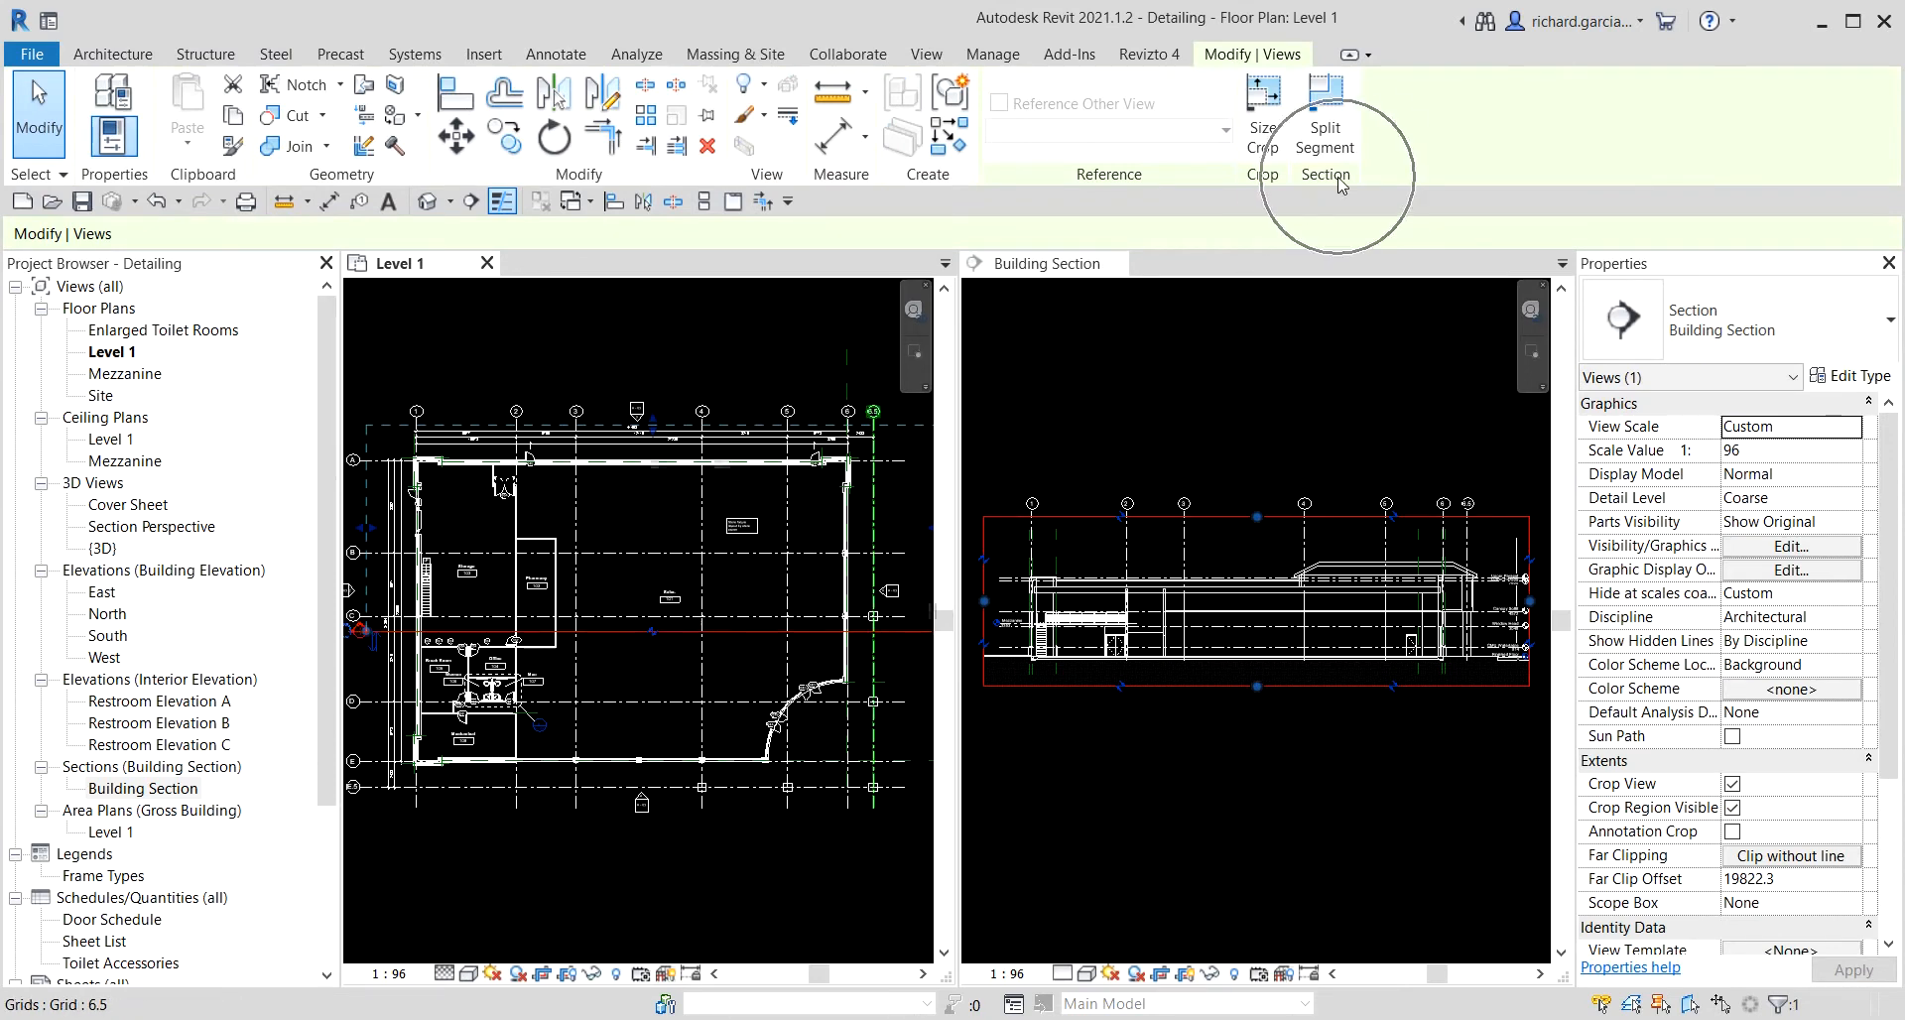
pyautogui.click(1333, 126)
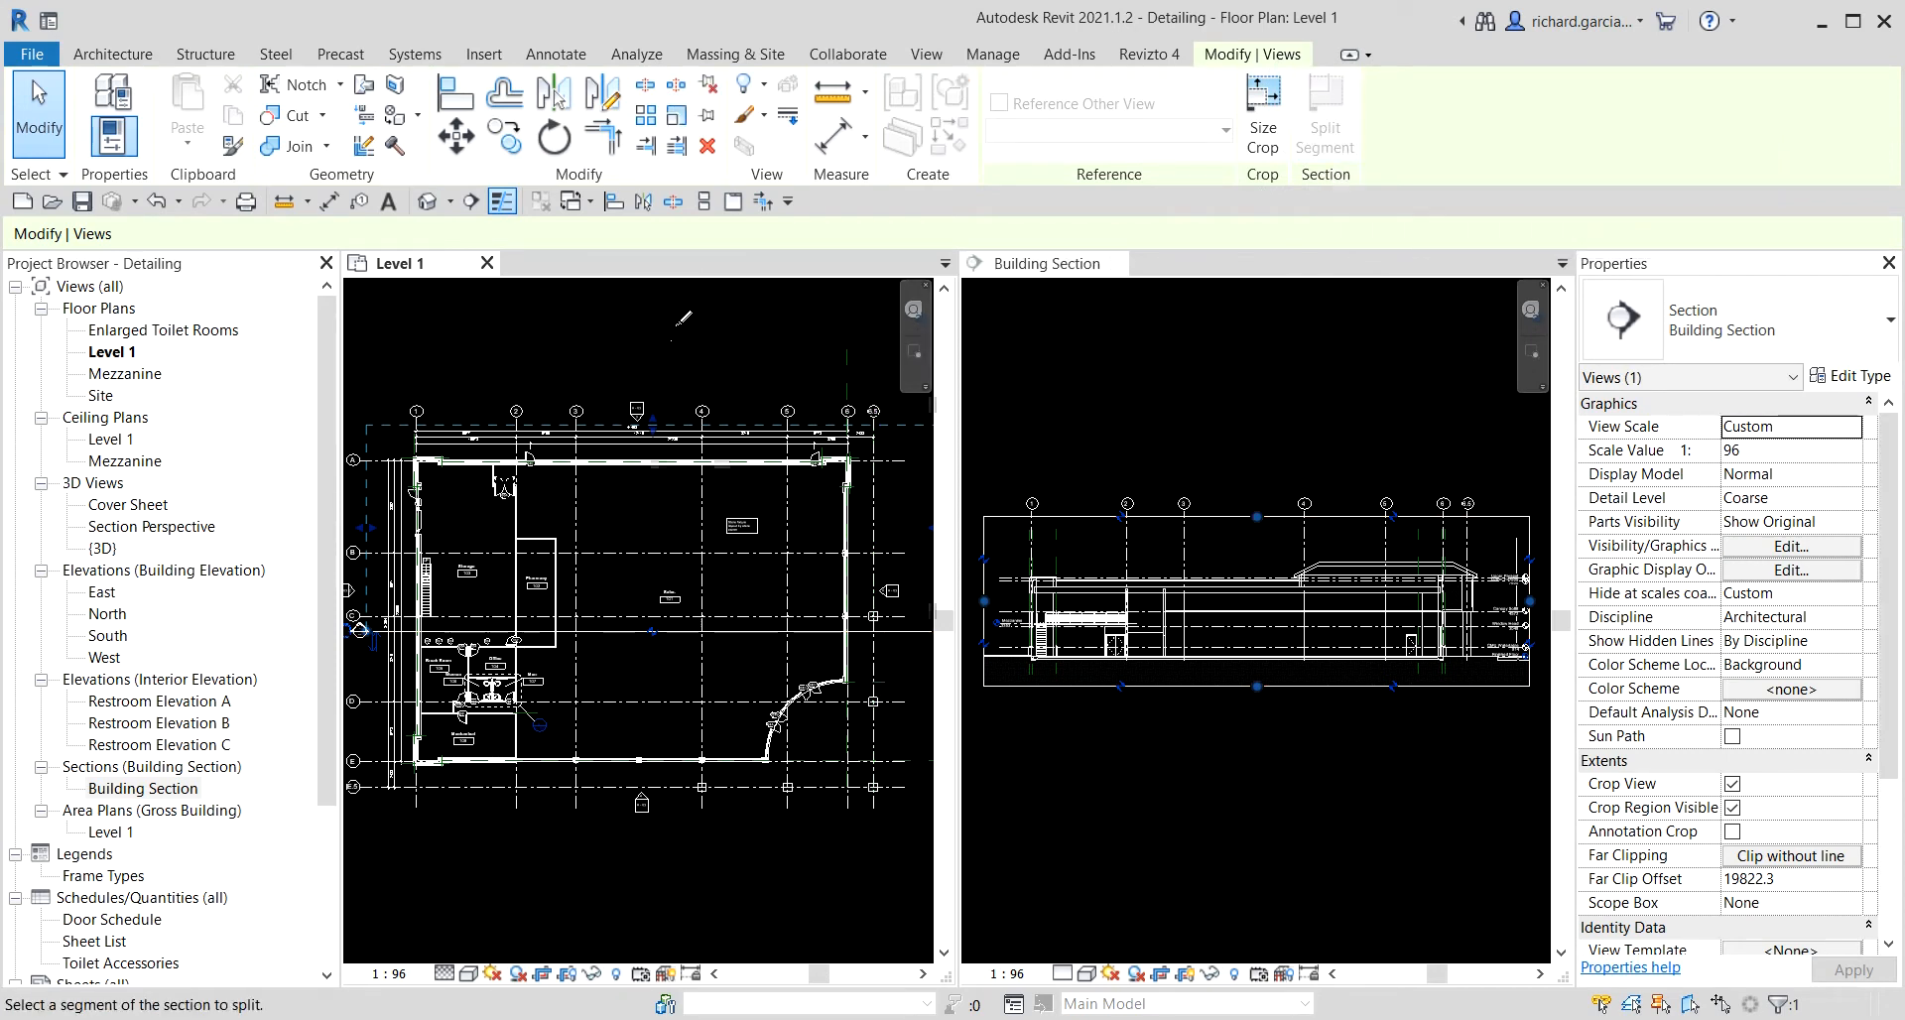
pyautogui.click(676, 326)
pyautogui.scroll(4, 663, 638)
pyautogui.scroll(-3, 644, 622)
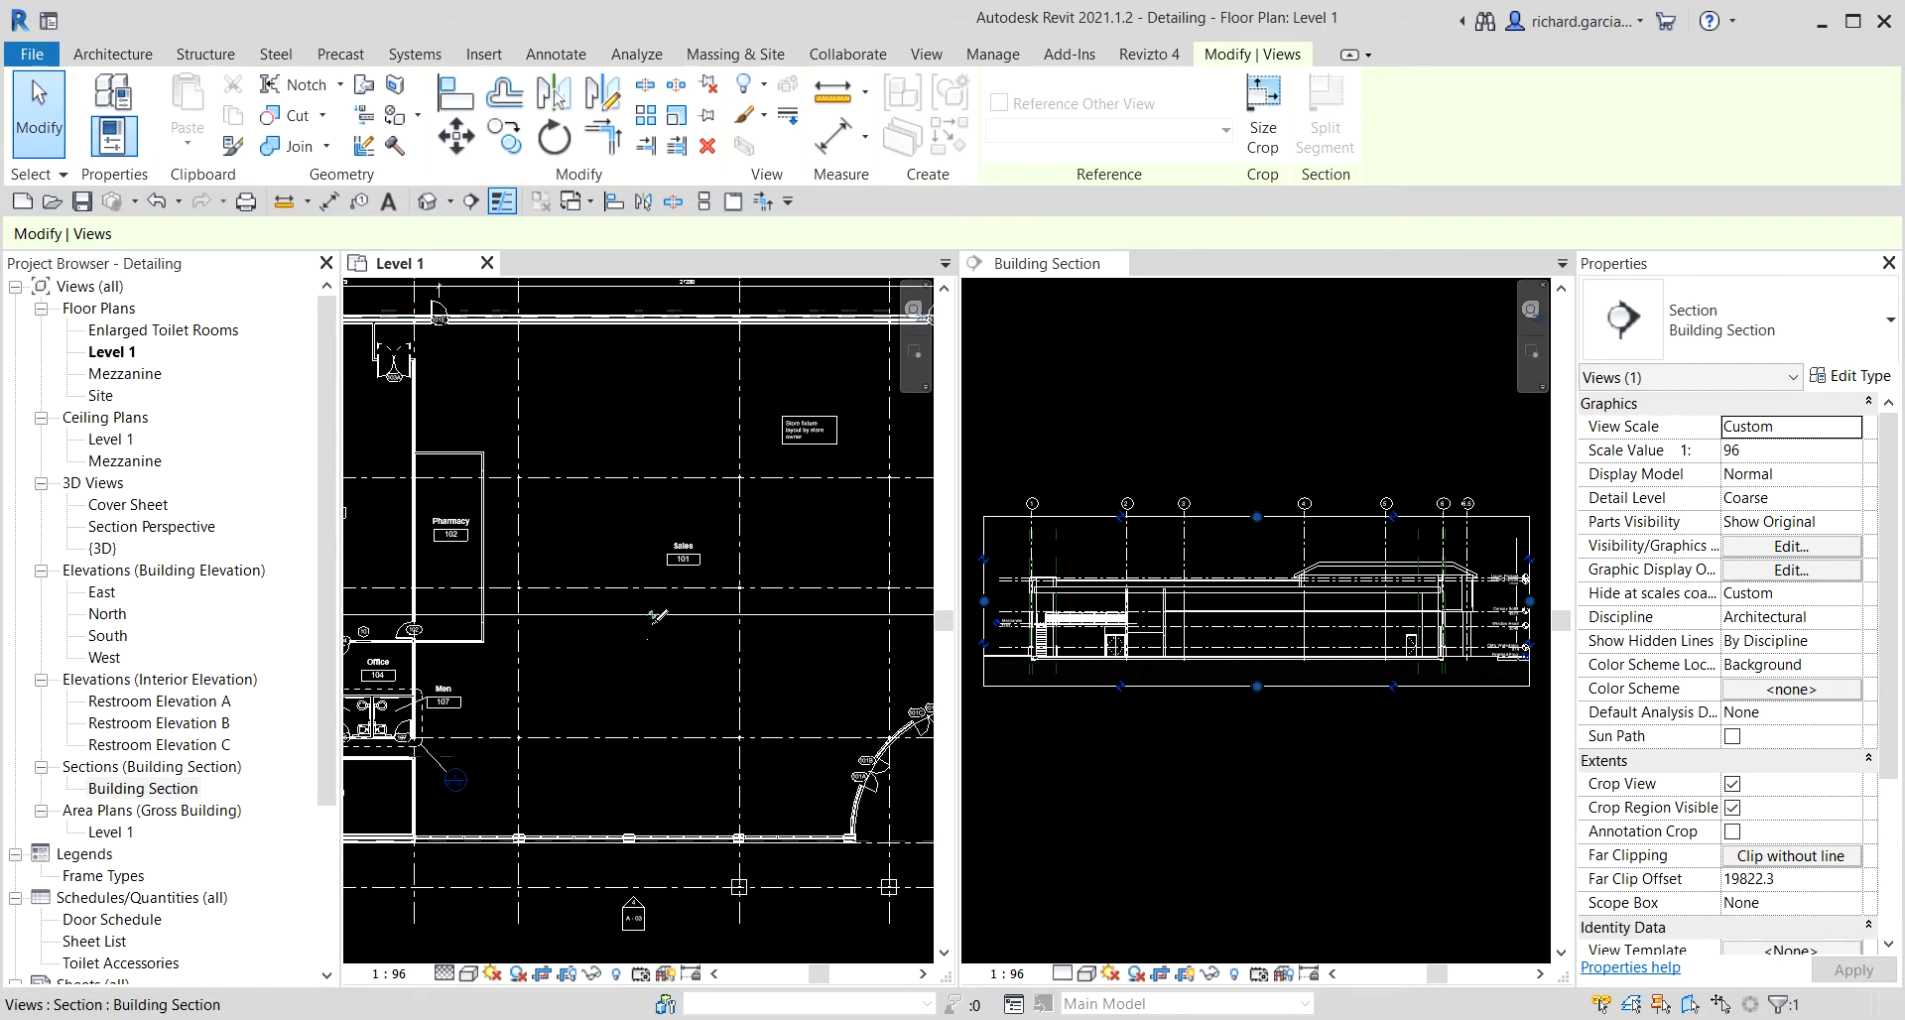
pyautogui.scroll(3, 640, 613)
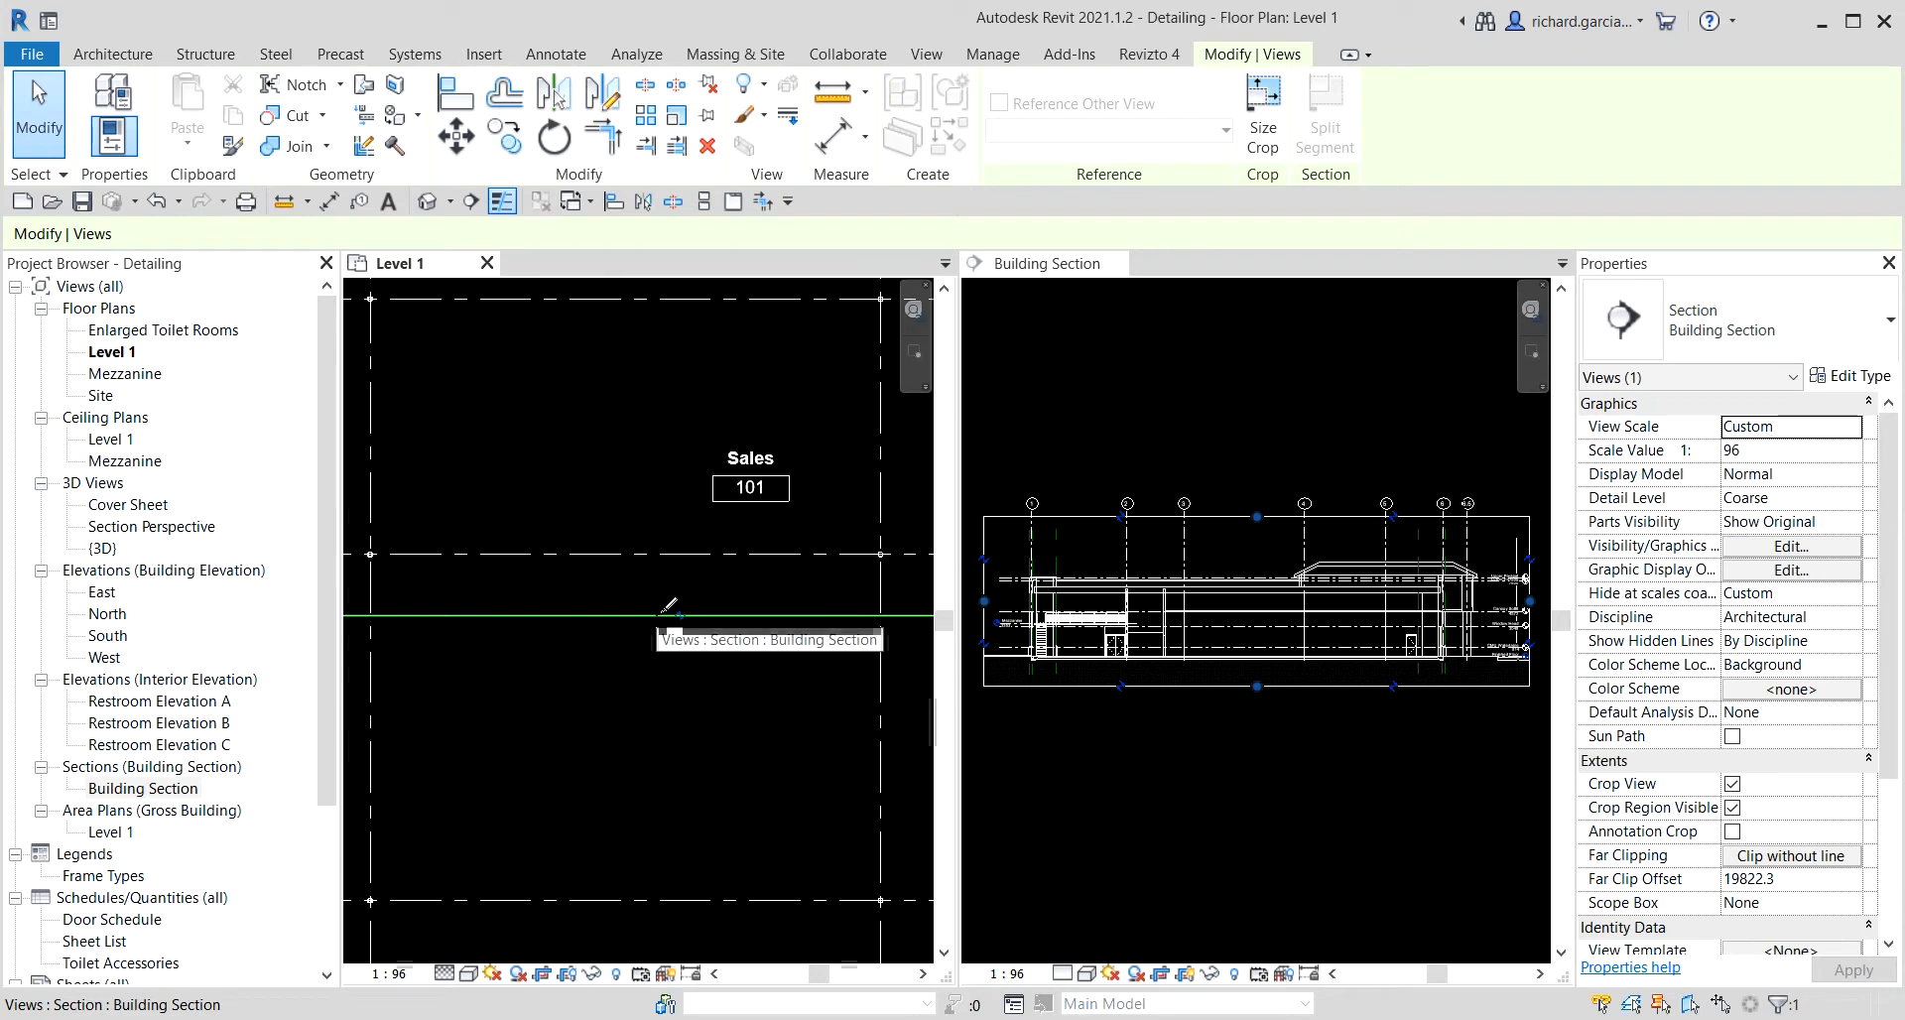
pyautogui.click(656, 615)
pyautogui.scroll(-5, 656, 678)
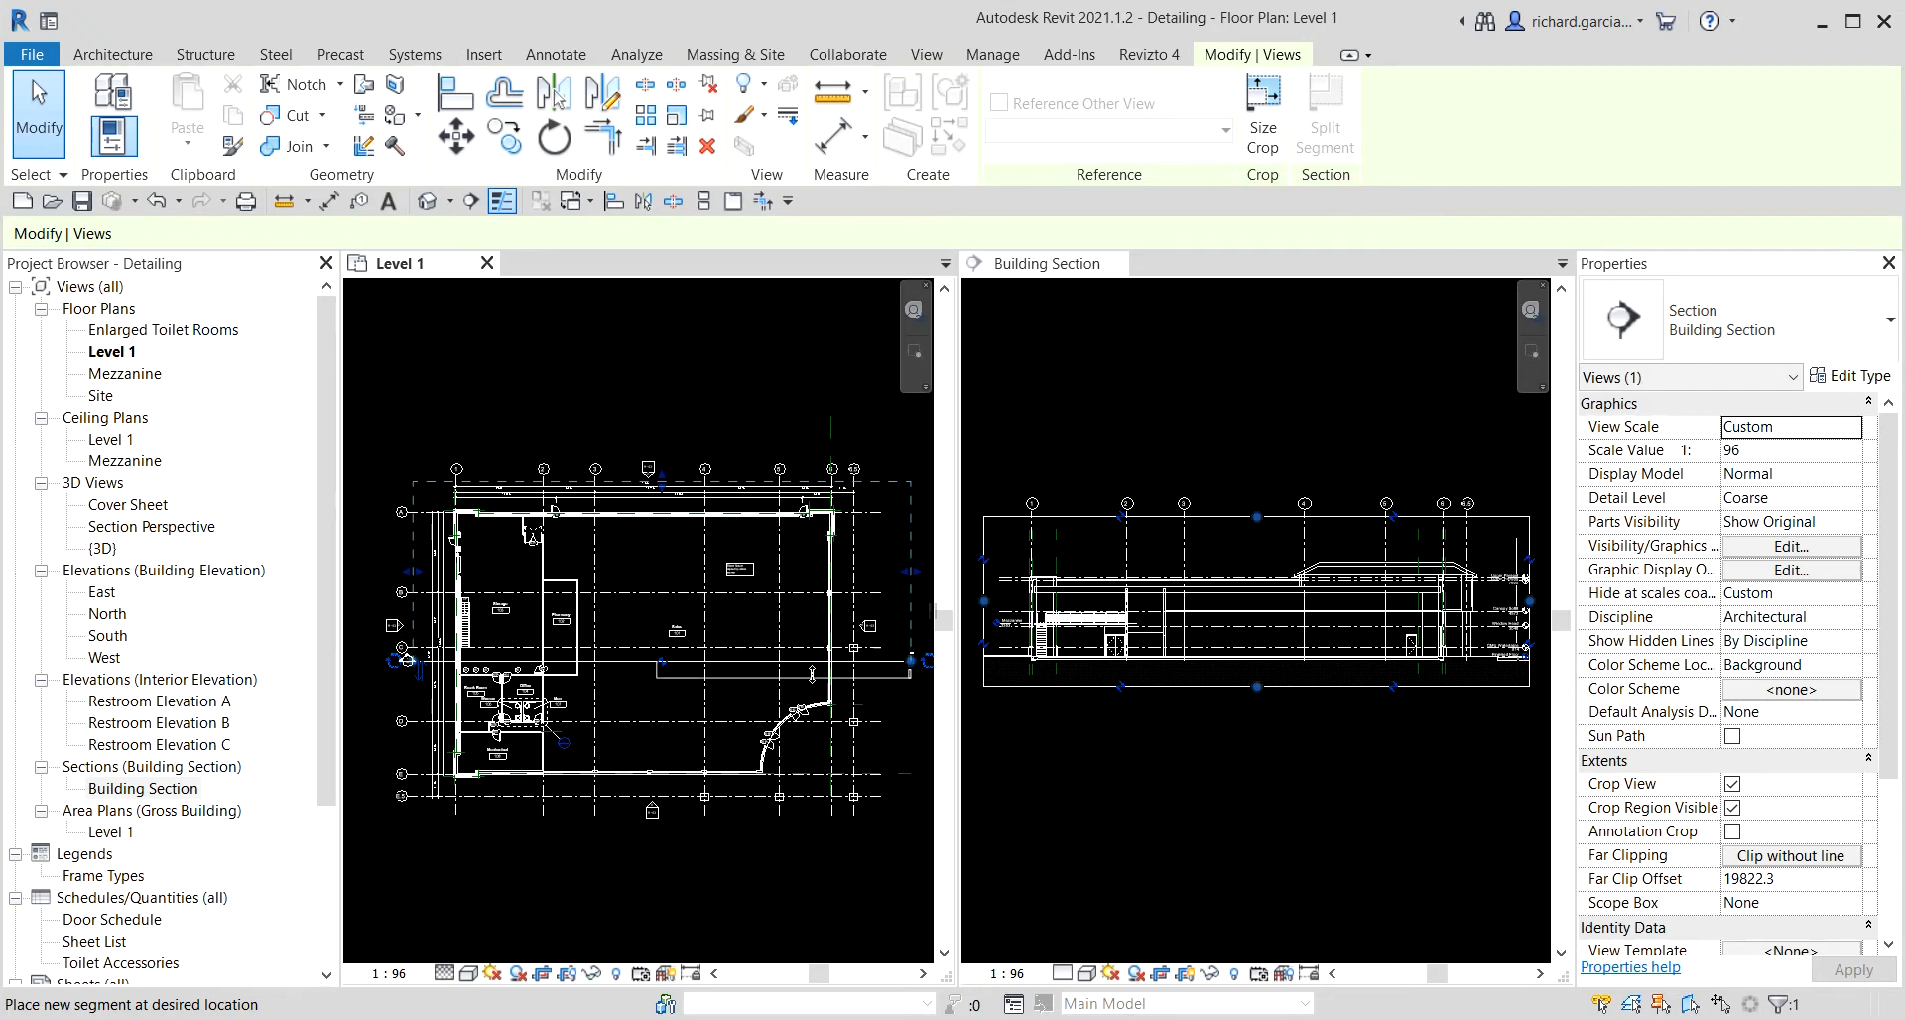
pyautogui.moveTo(742, 642); pyautogui.dragTo(620, 571, button='middle')
pyautogui.scroll(2, 620, 640)
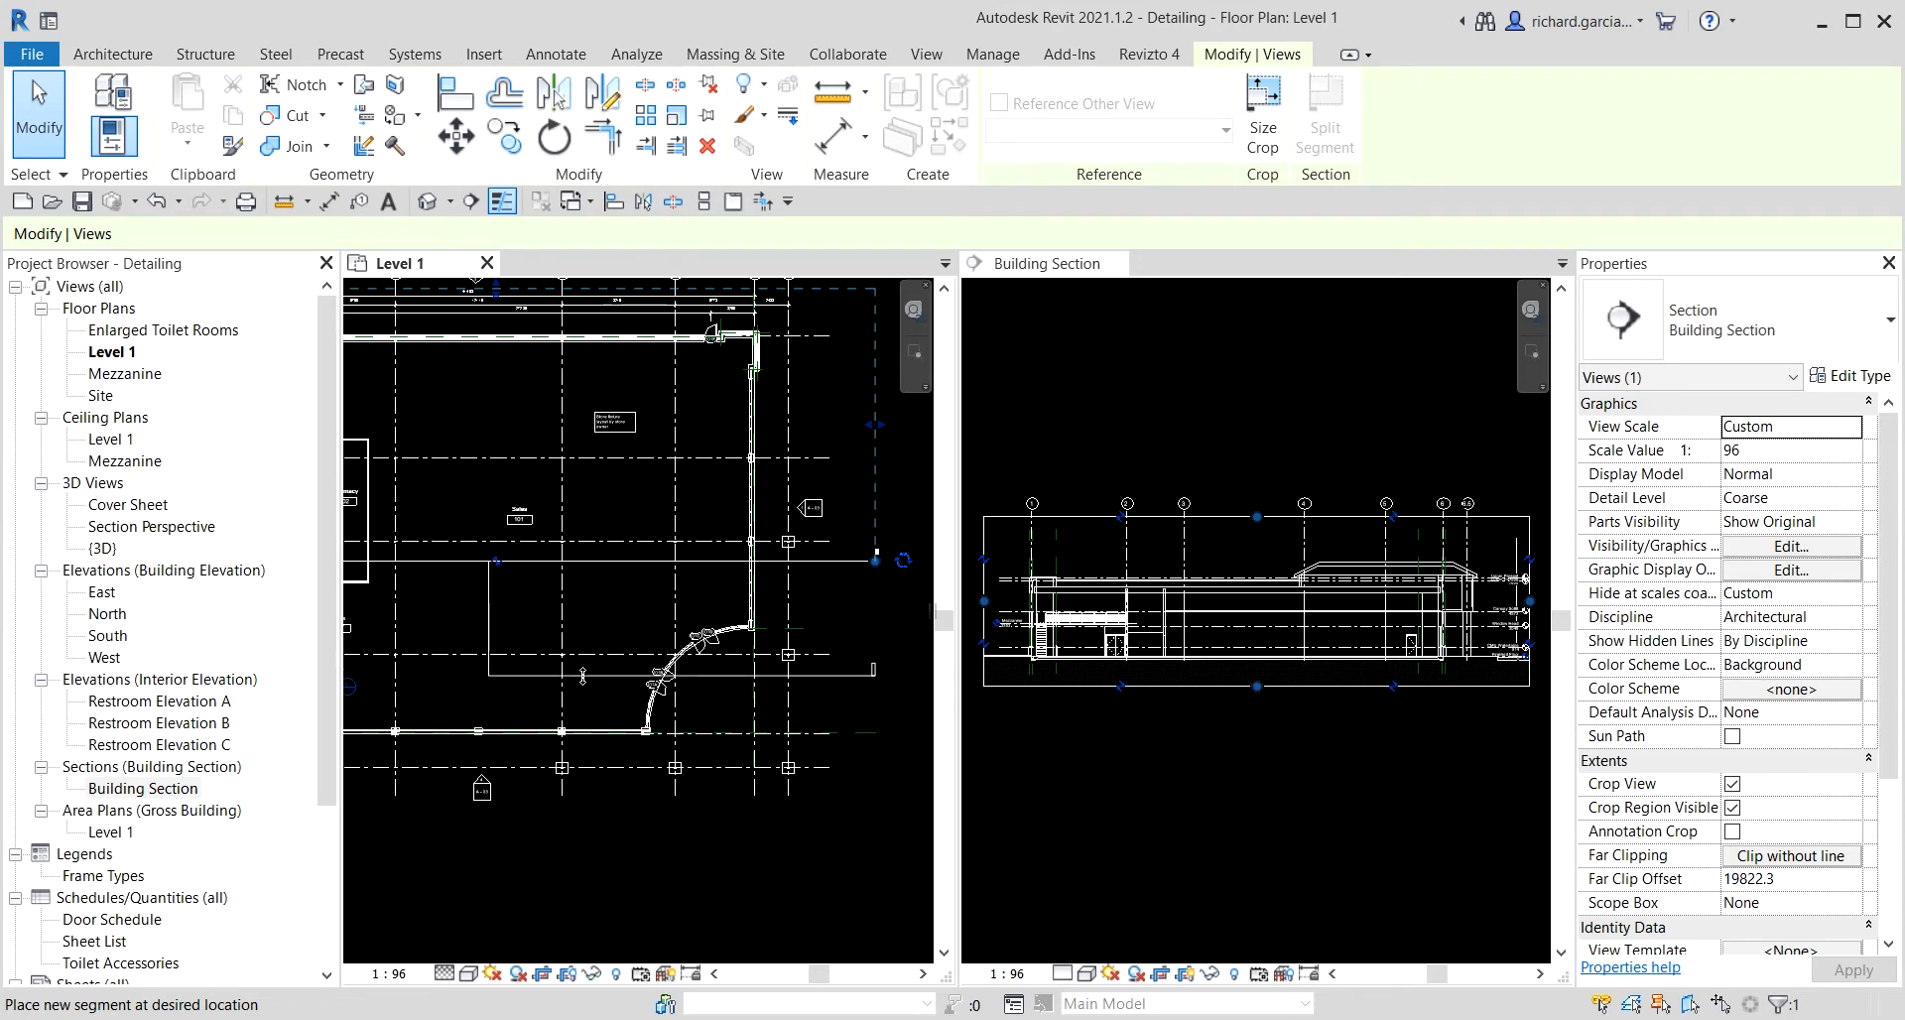
pyautogui.click(584, 674)
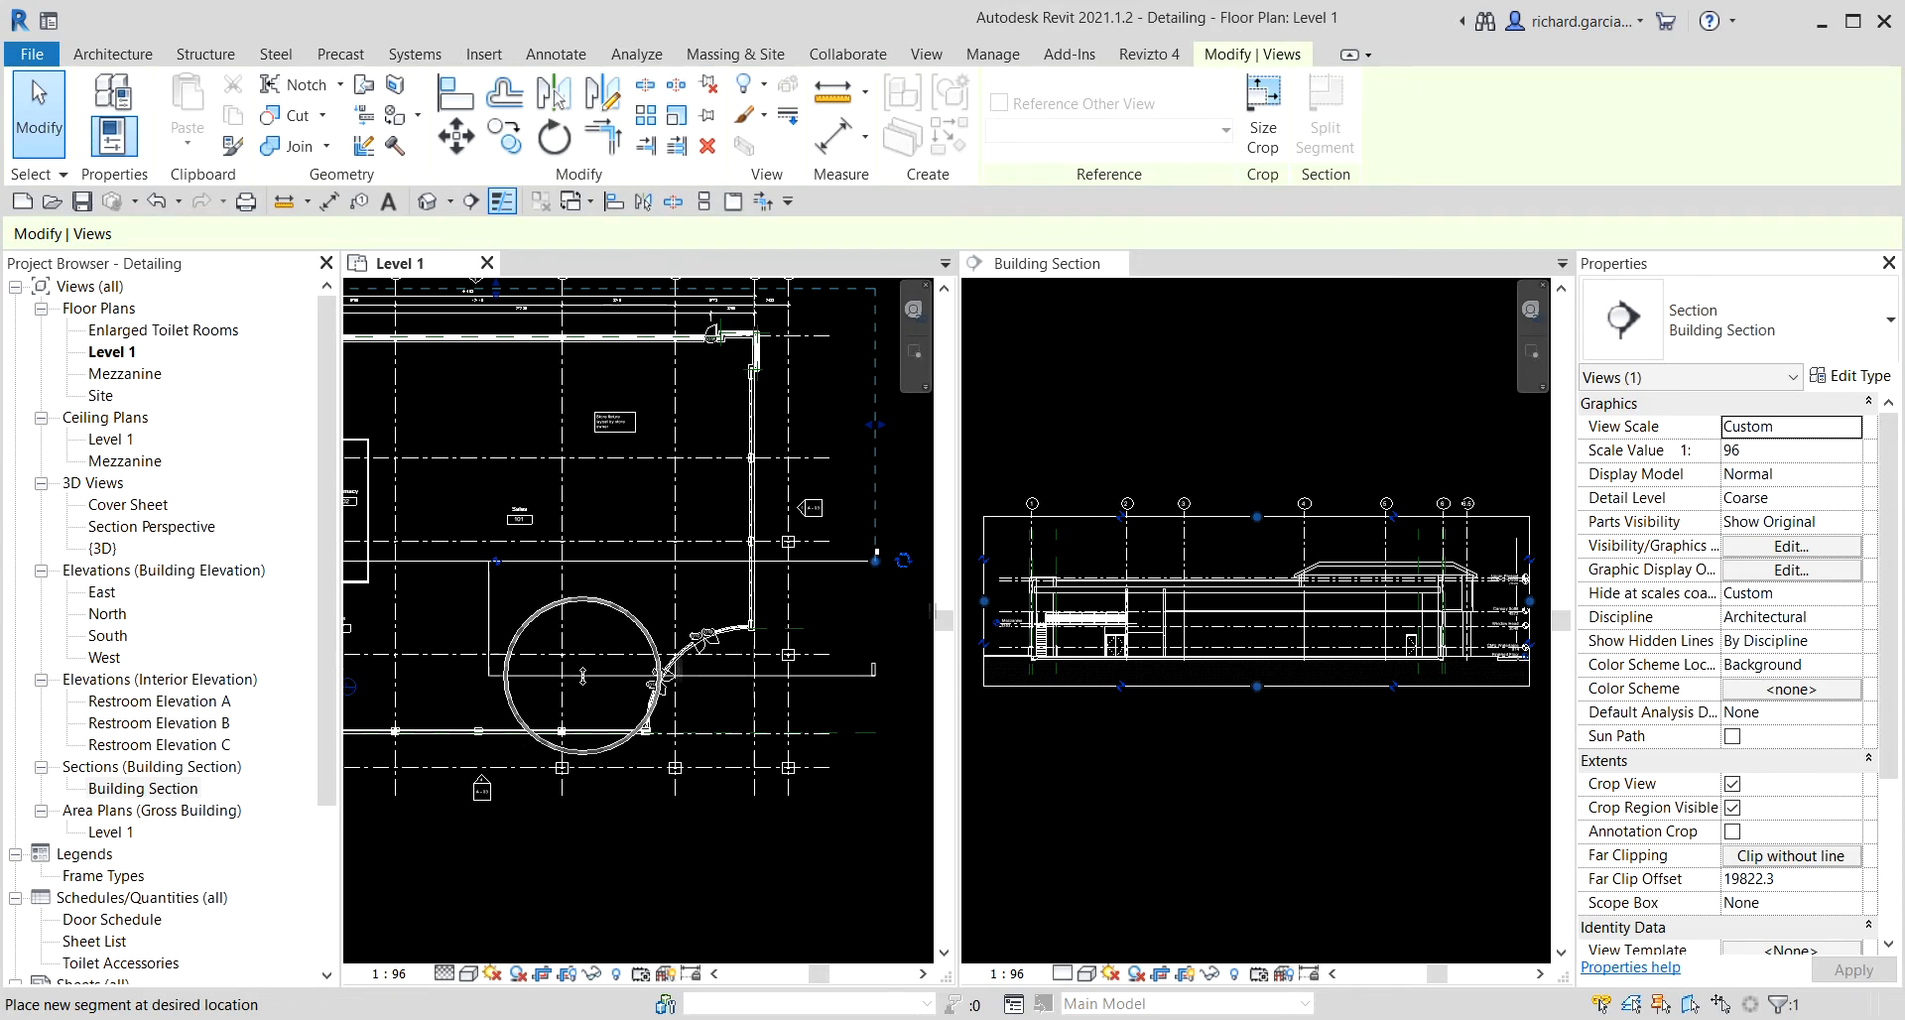
pyautogui.click(585, 673)
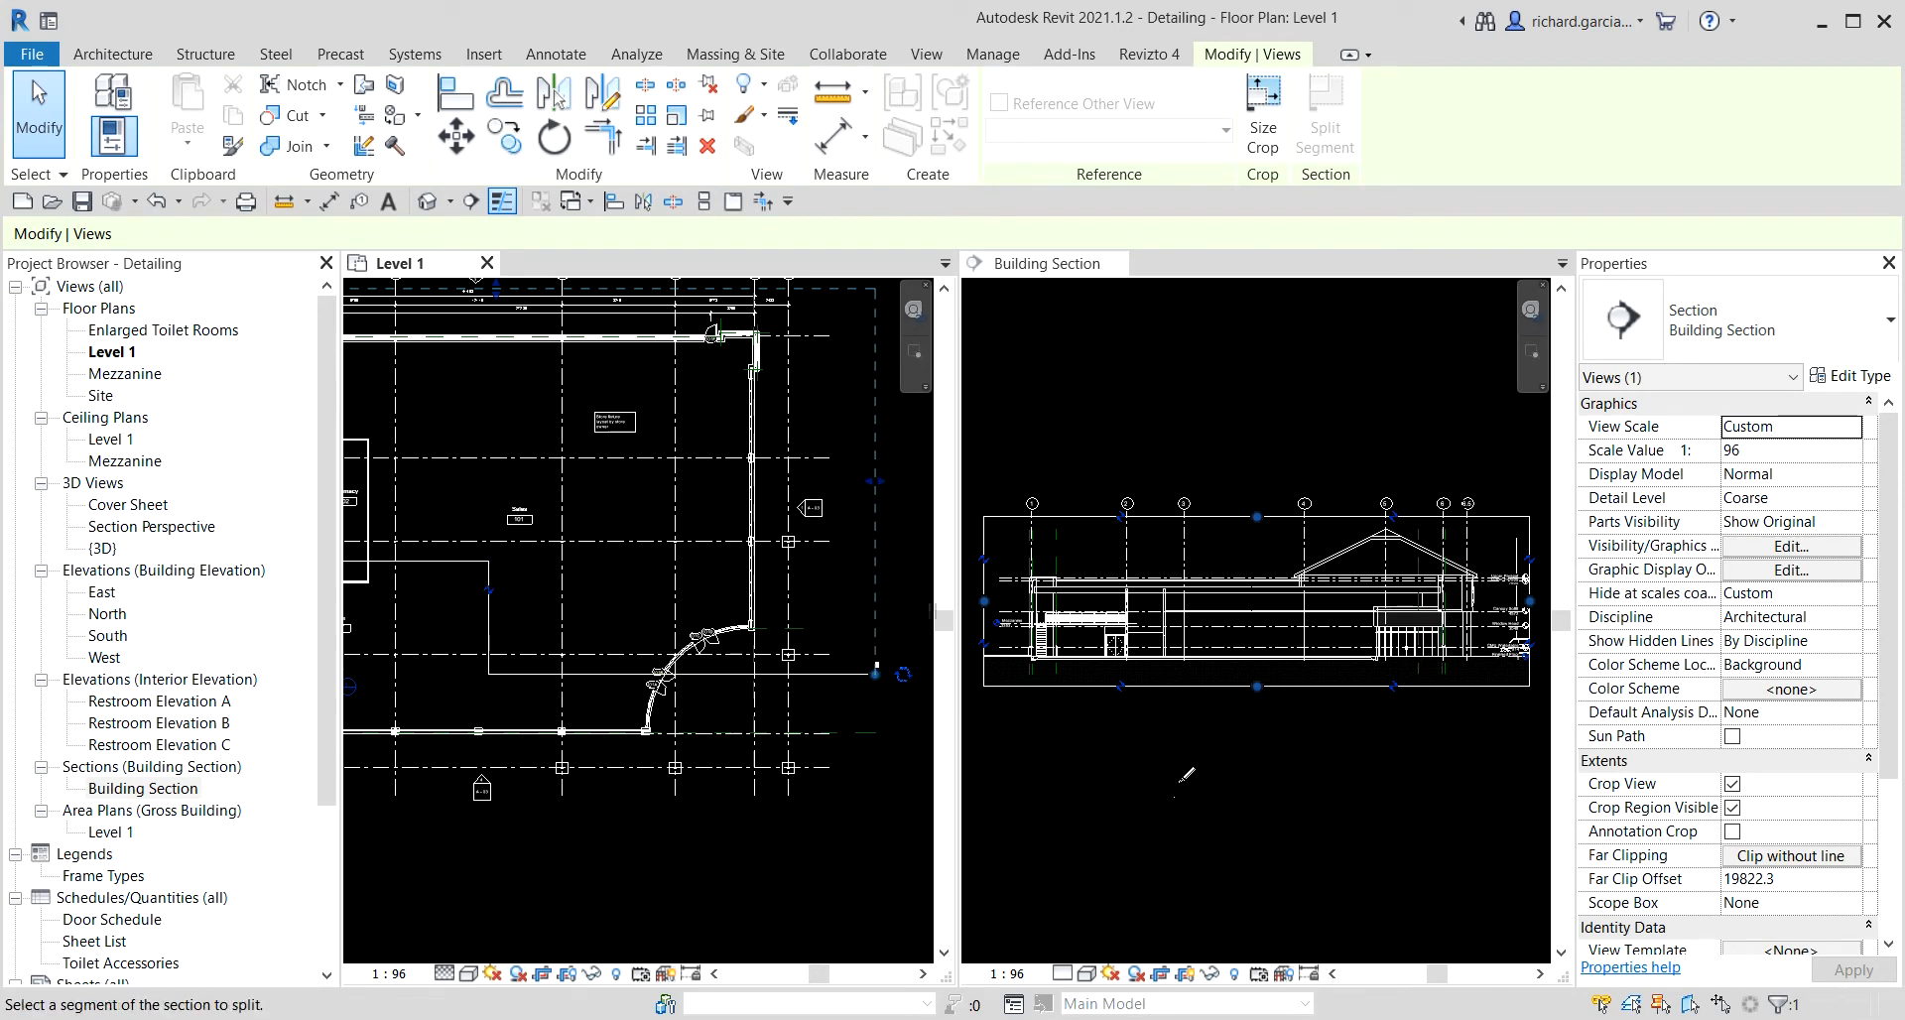
pyautogui.press('ctrl')
pyautogui.press('ctrl')
pyautogui.press('ctrl')
pyautogui.press('ctrl')
pyautogui.press('ctrl')
pyautogui.click(45, 119)
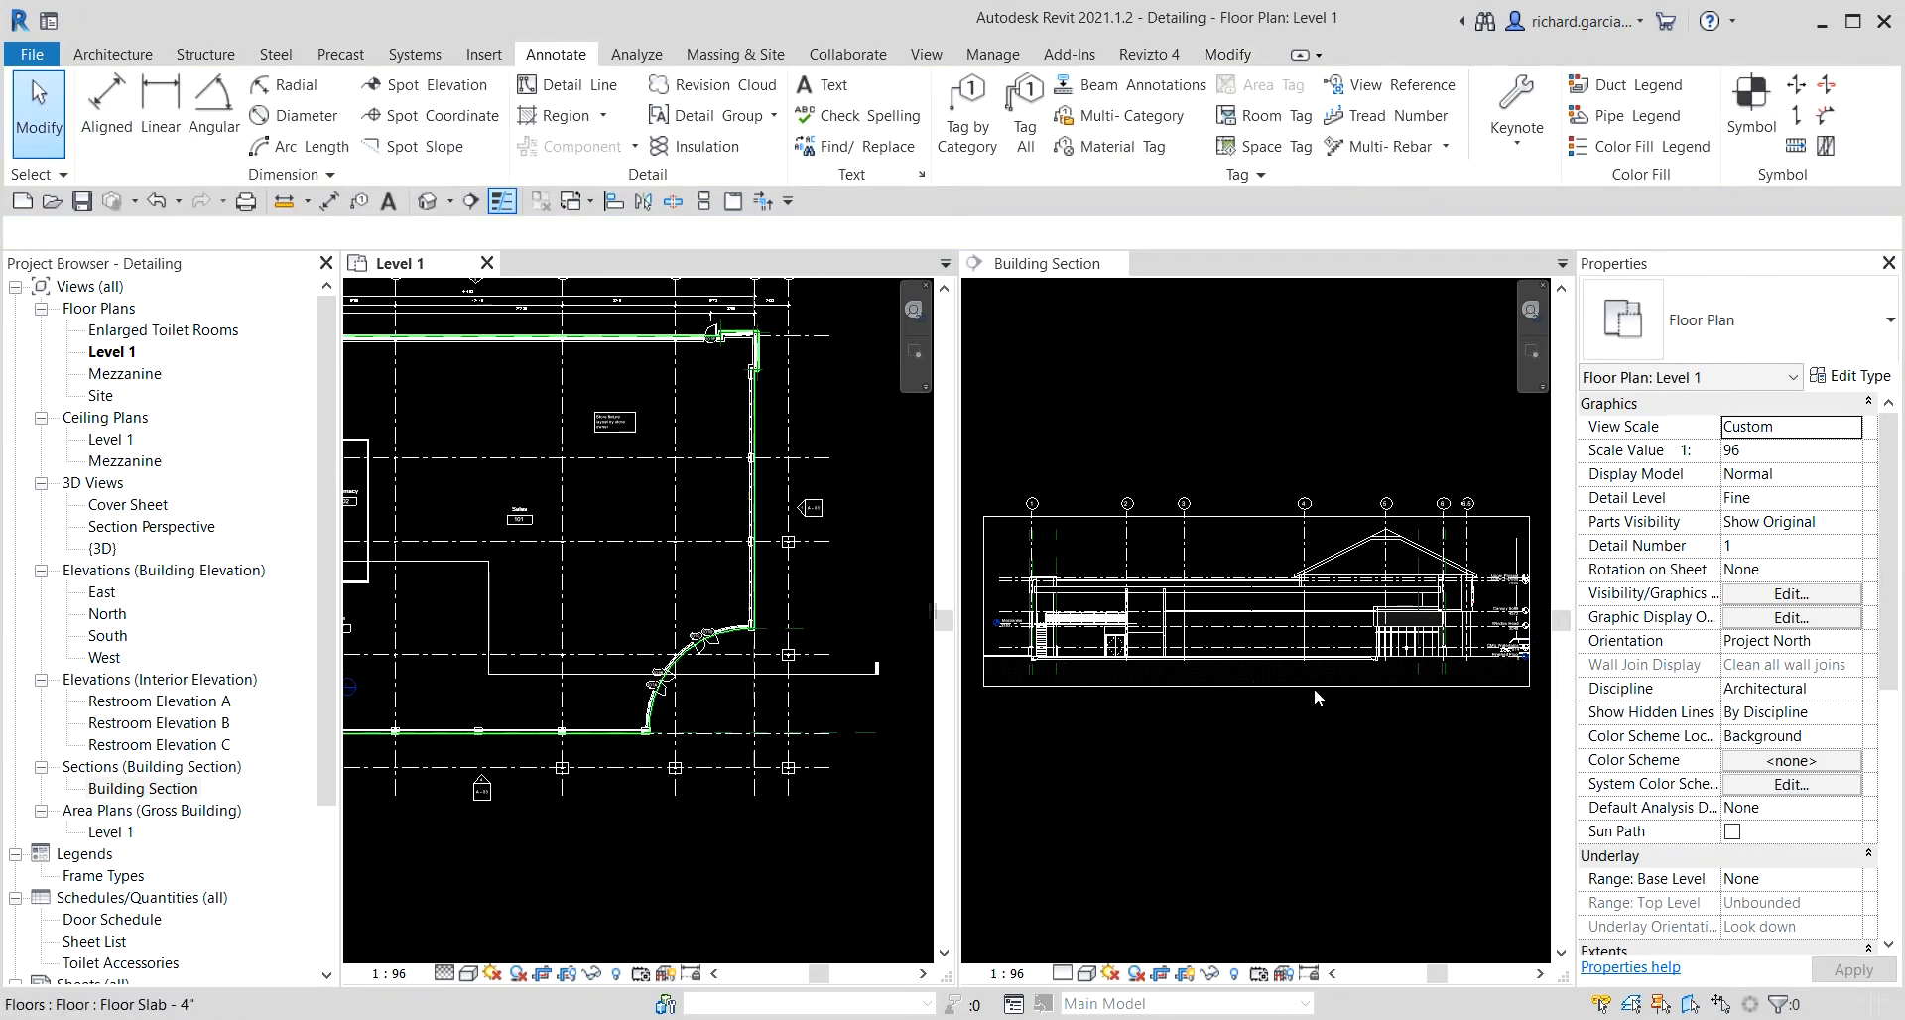
# Activate the Building Section view and switch the open views to tabbed layout.
pyautogui.click(1153, 439)
pyautogui.press('ctrl')
pyautogui.press('ctrl')
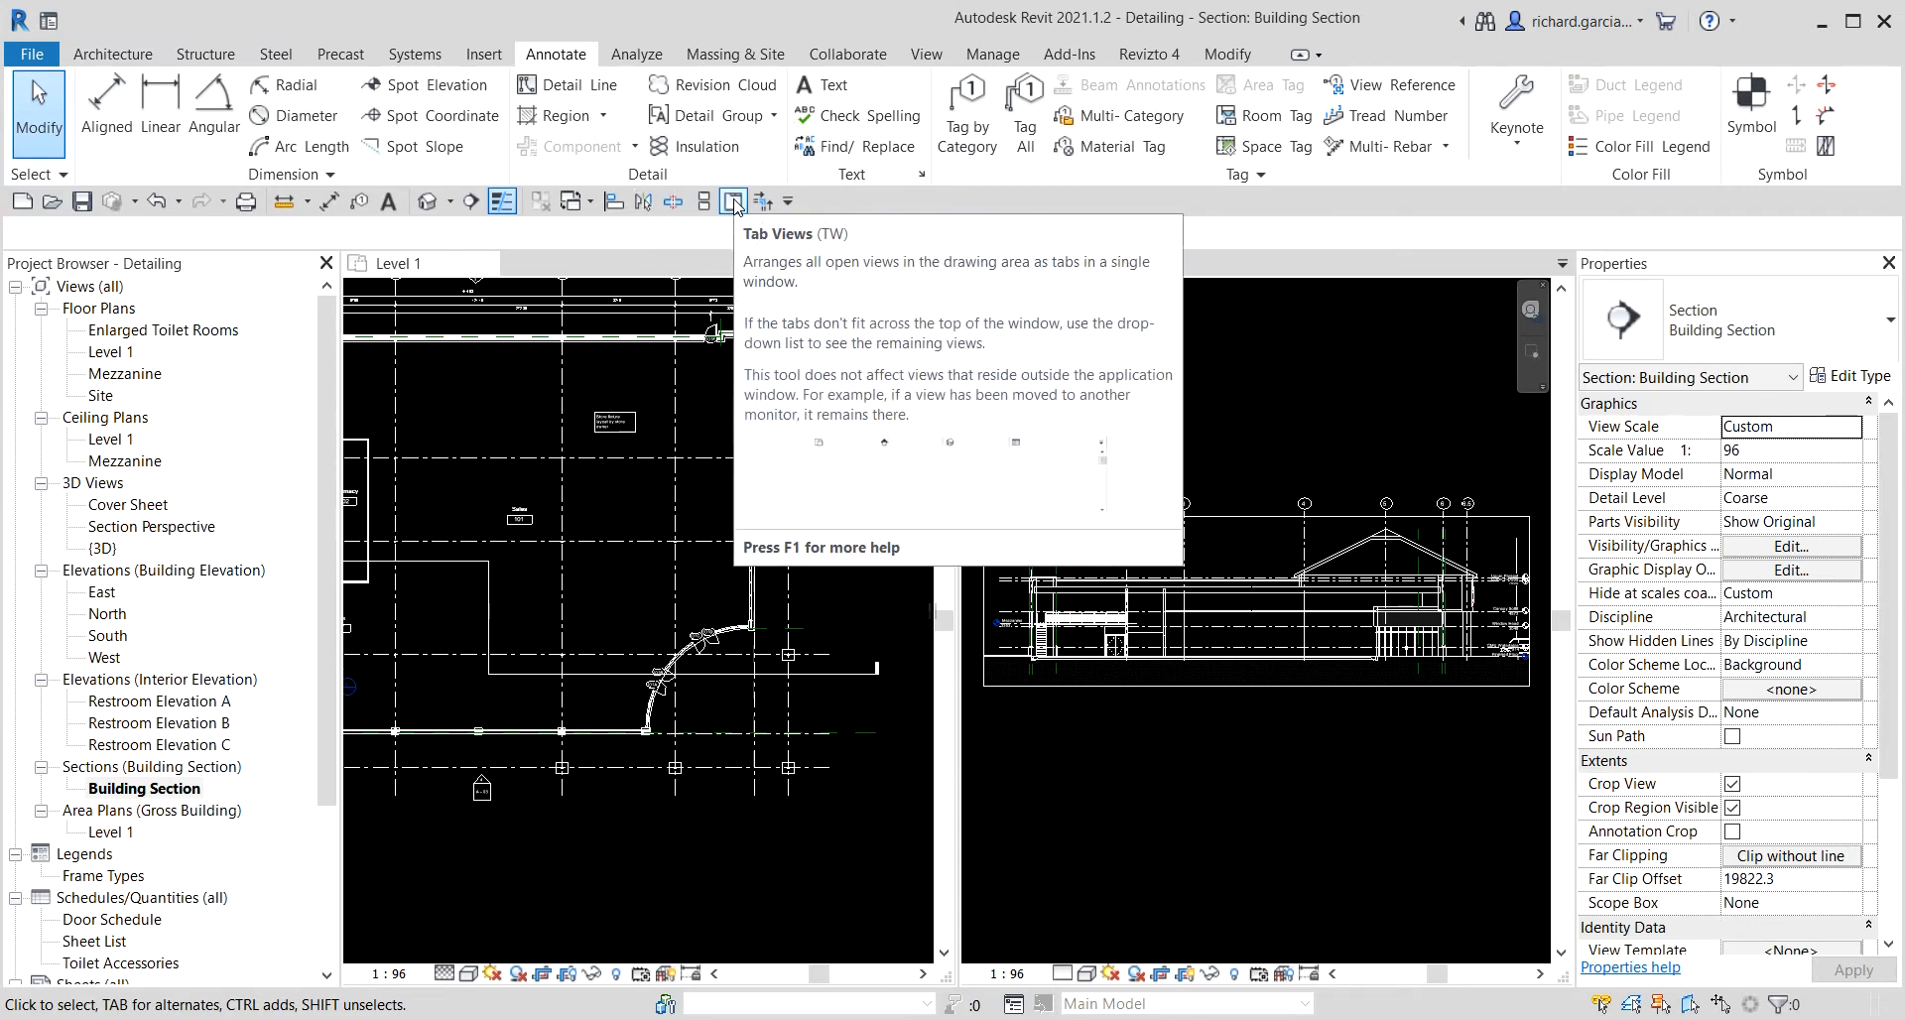
pyautogui.press('ctrl')
pyautogui.press('ctrl')
pyautogui.press('ctrl')
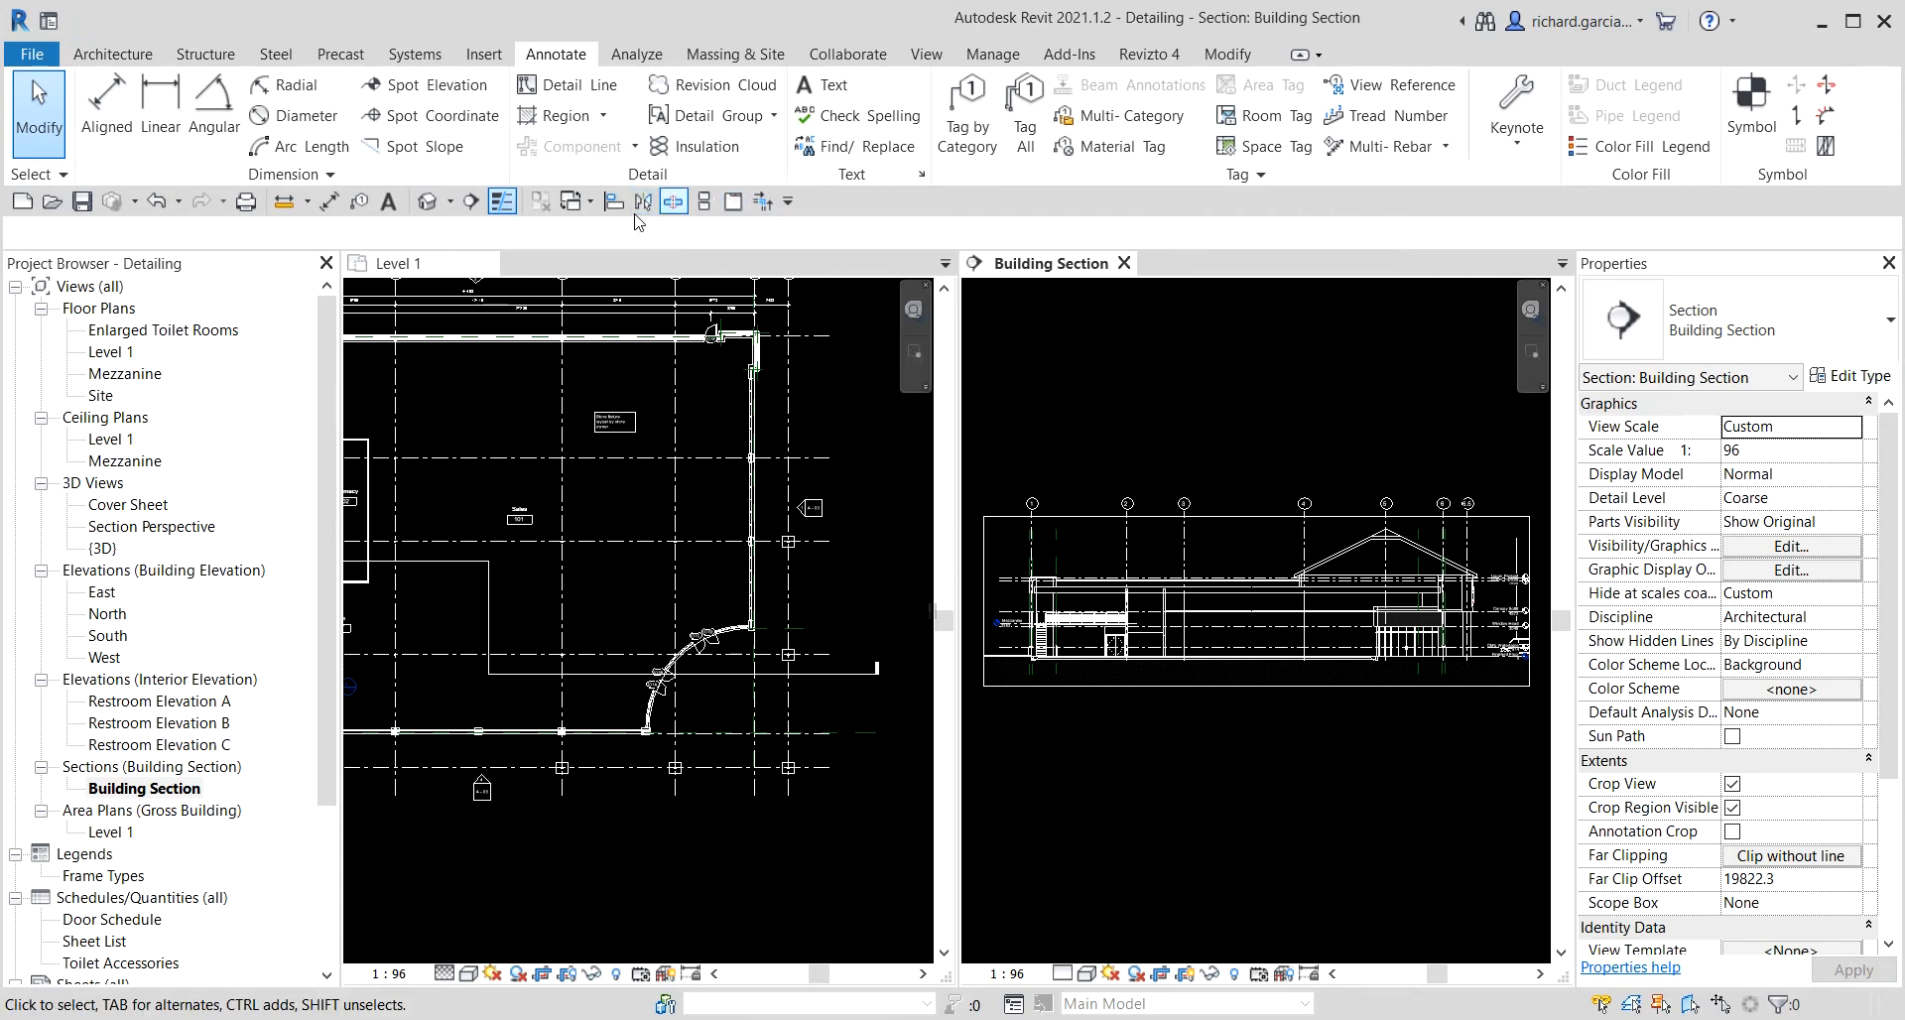
pyautogui.click(737, 206)
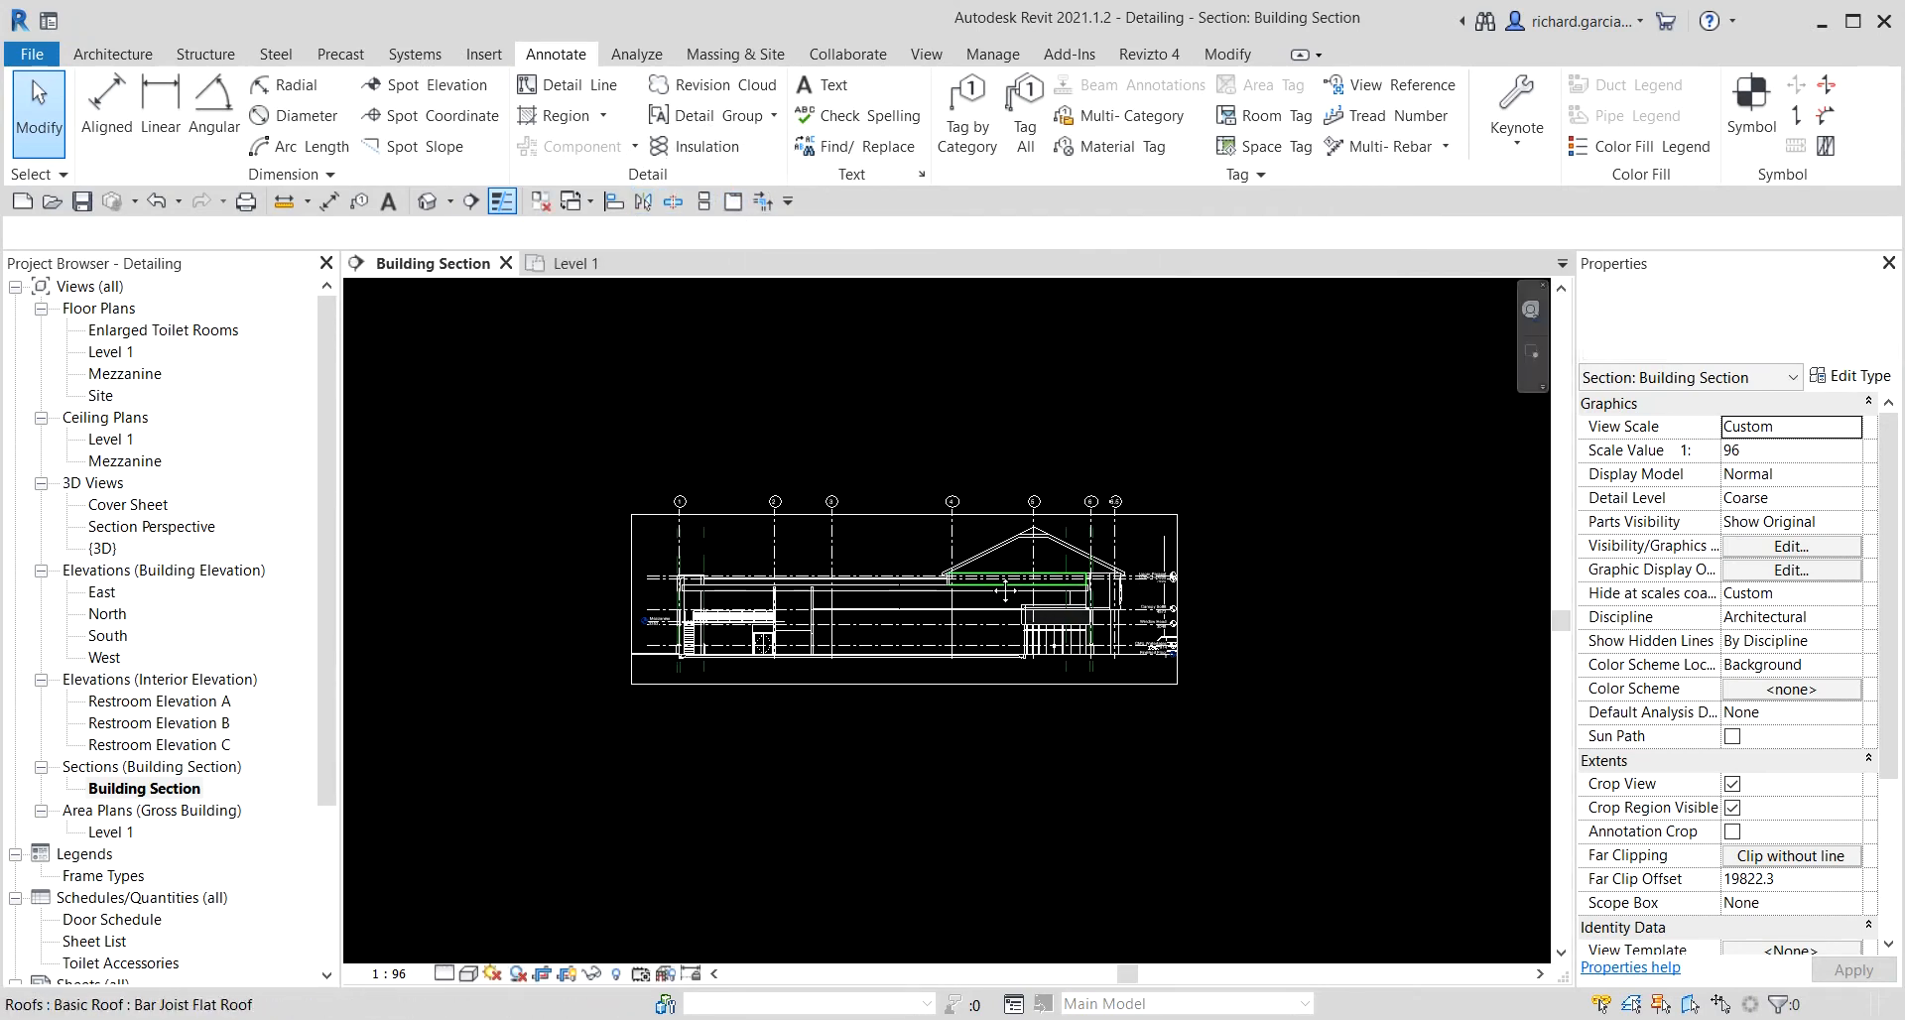
# Hide the Reference Planes category in the Building Section view.
pyautogui.scroll(8, 706, 580)
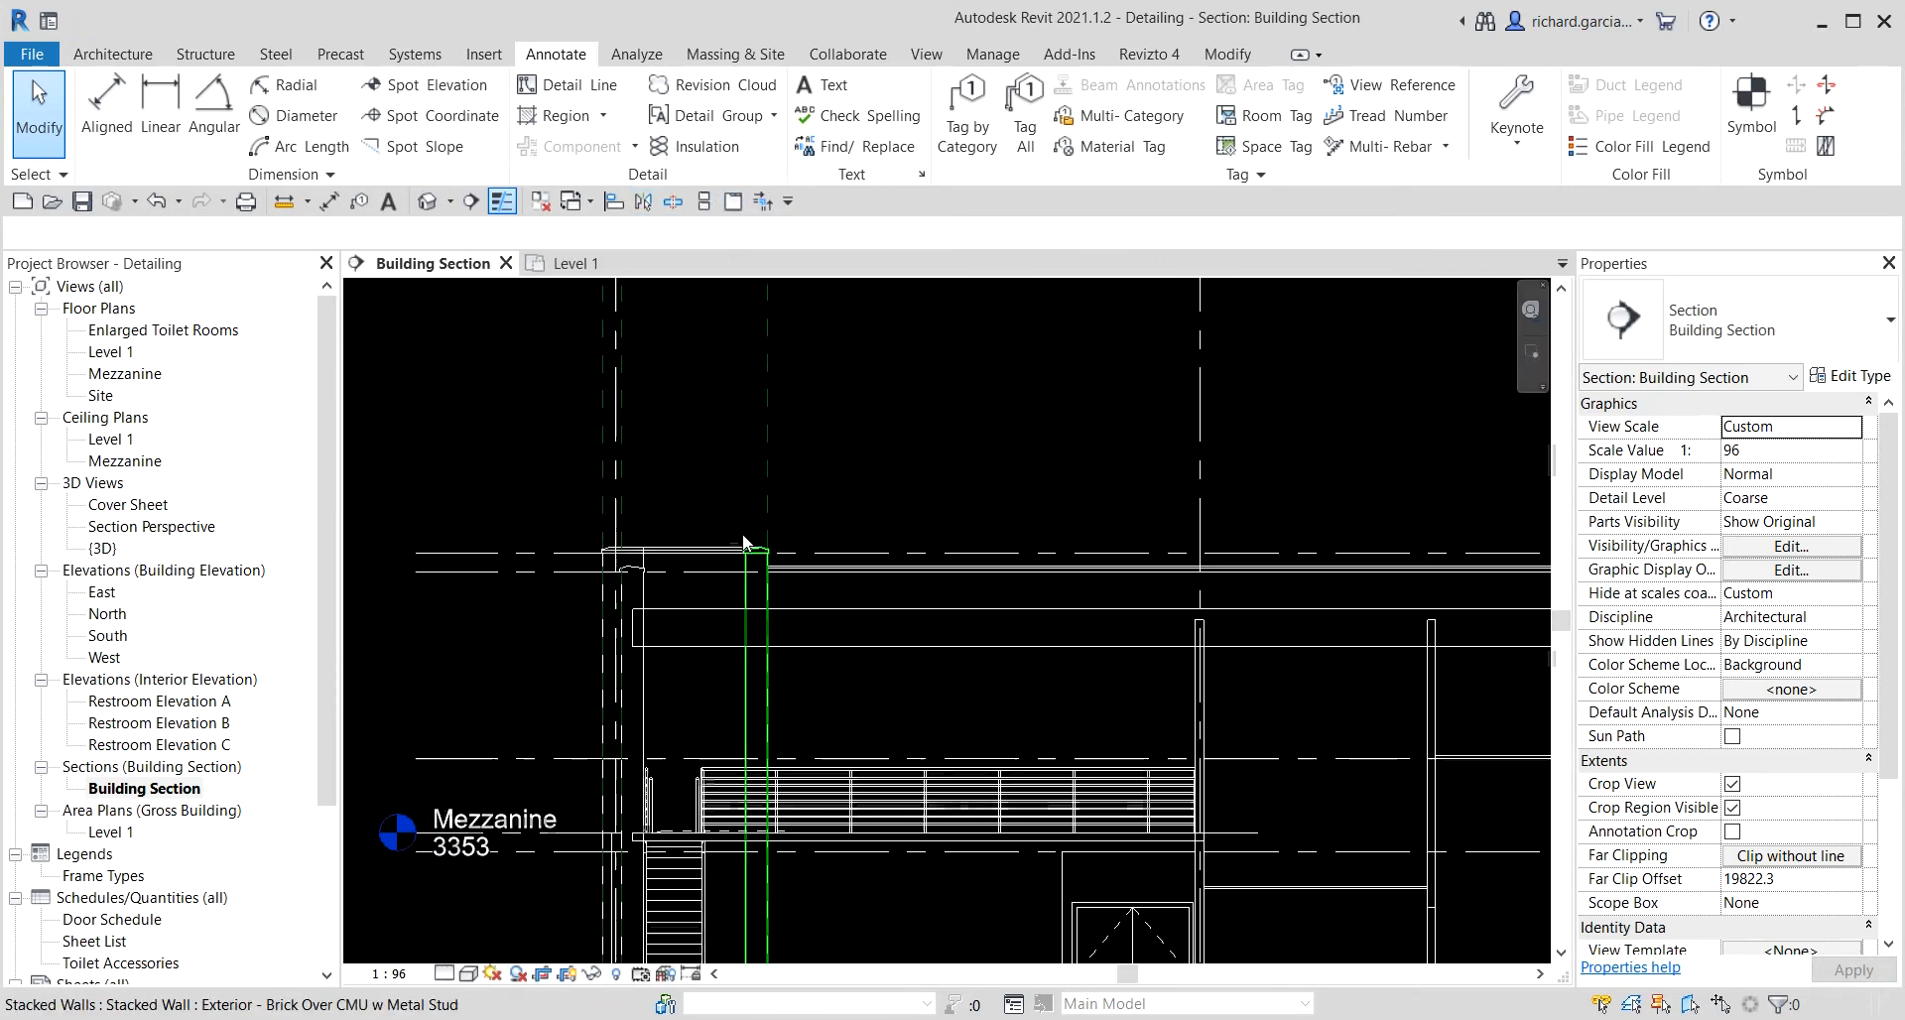
pyautogui.rightClick(769, 392)
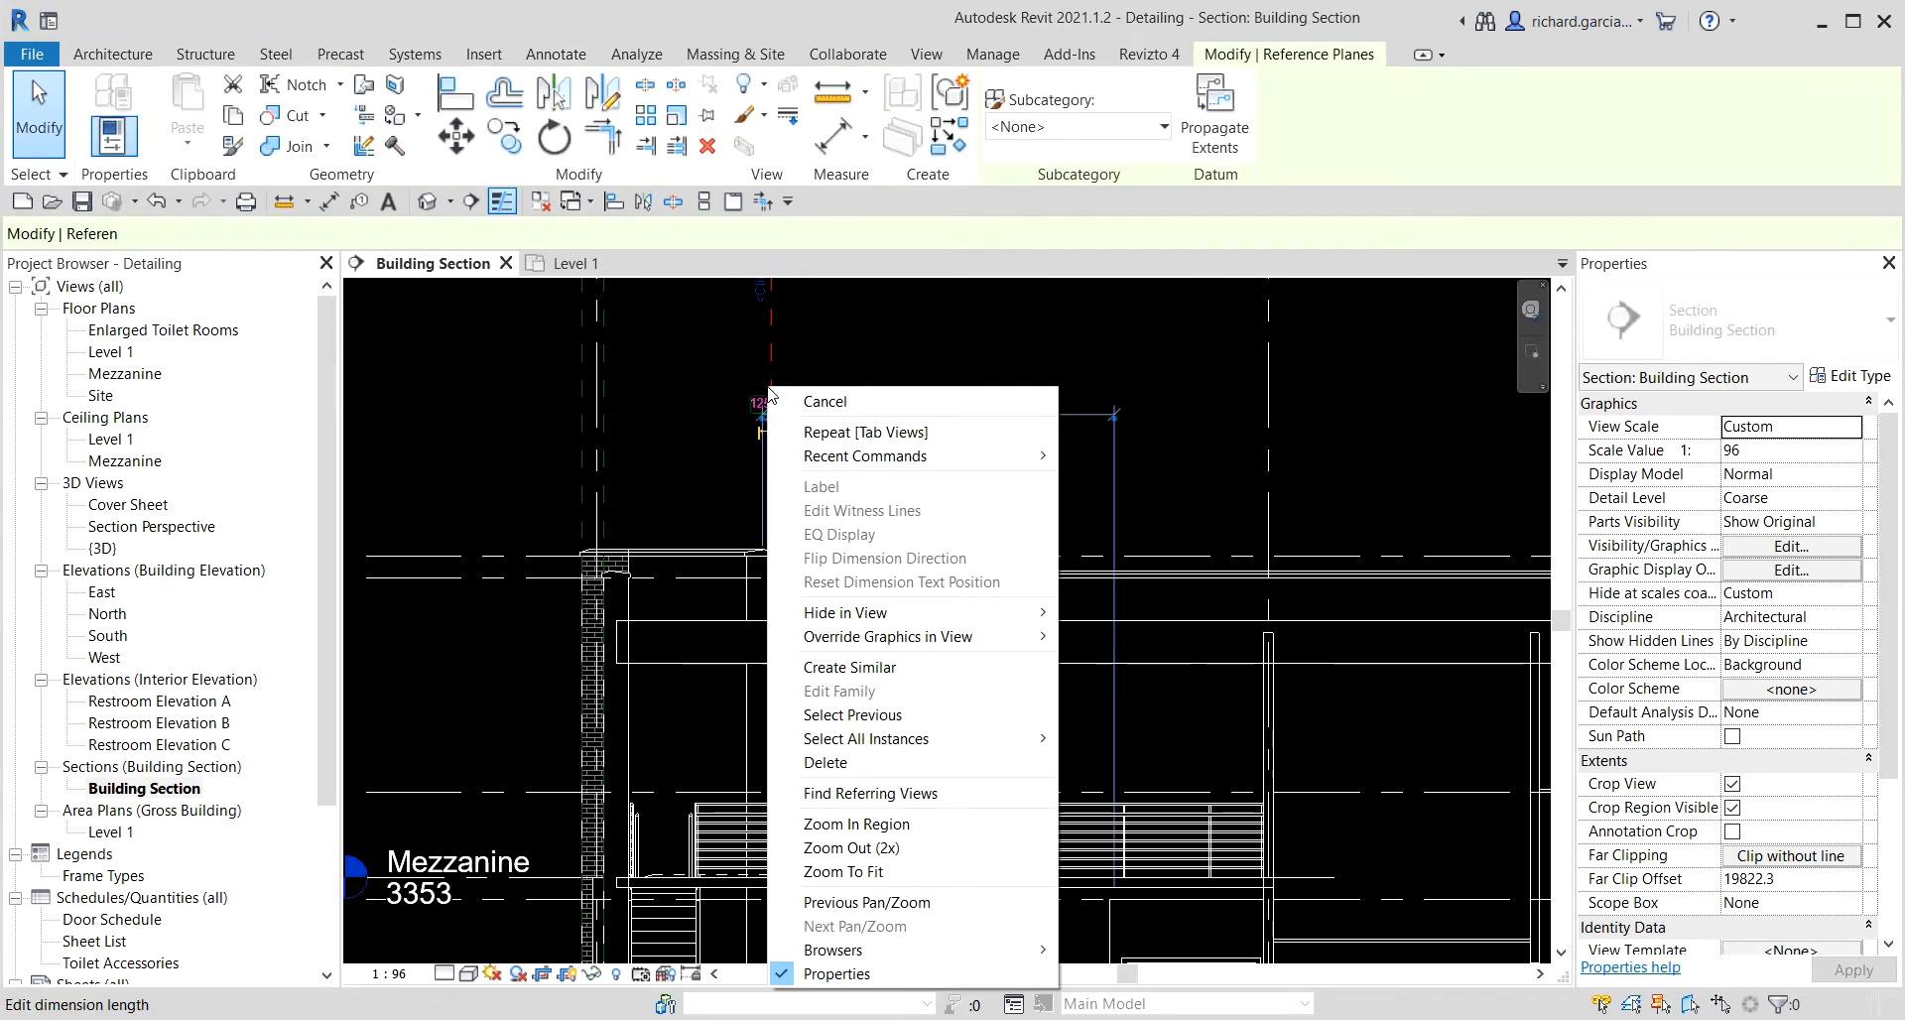
pyautogui.click(893, 613)
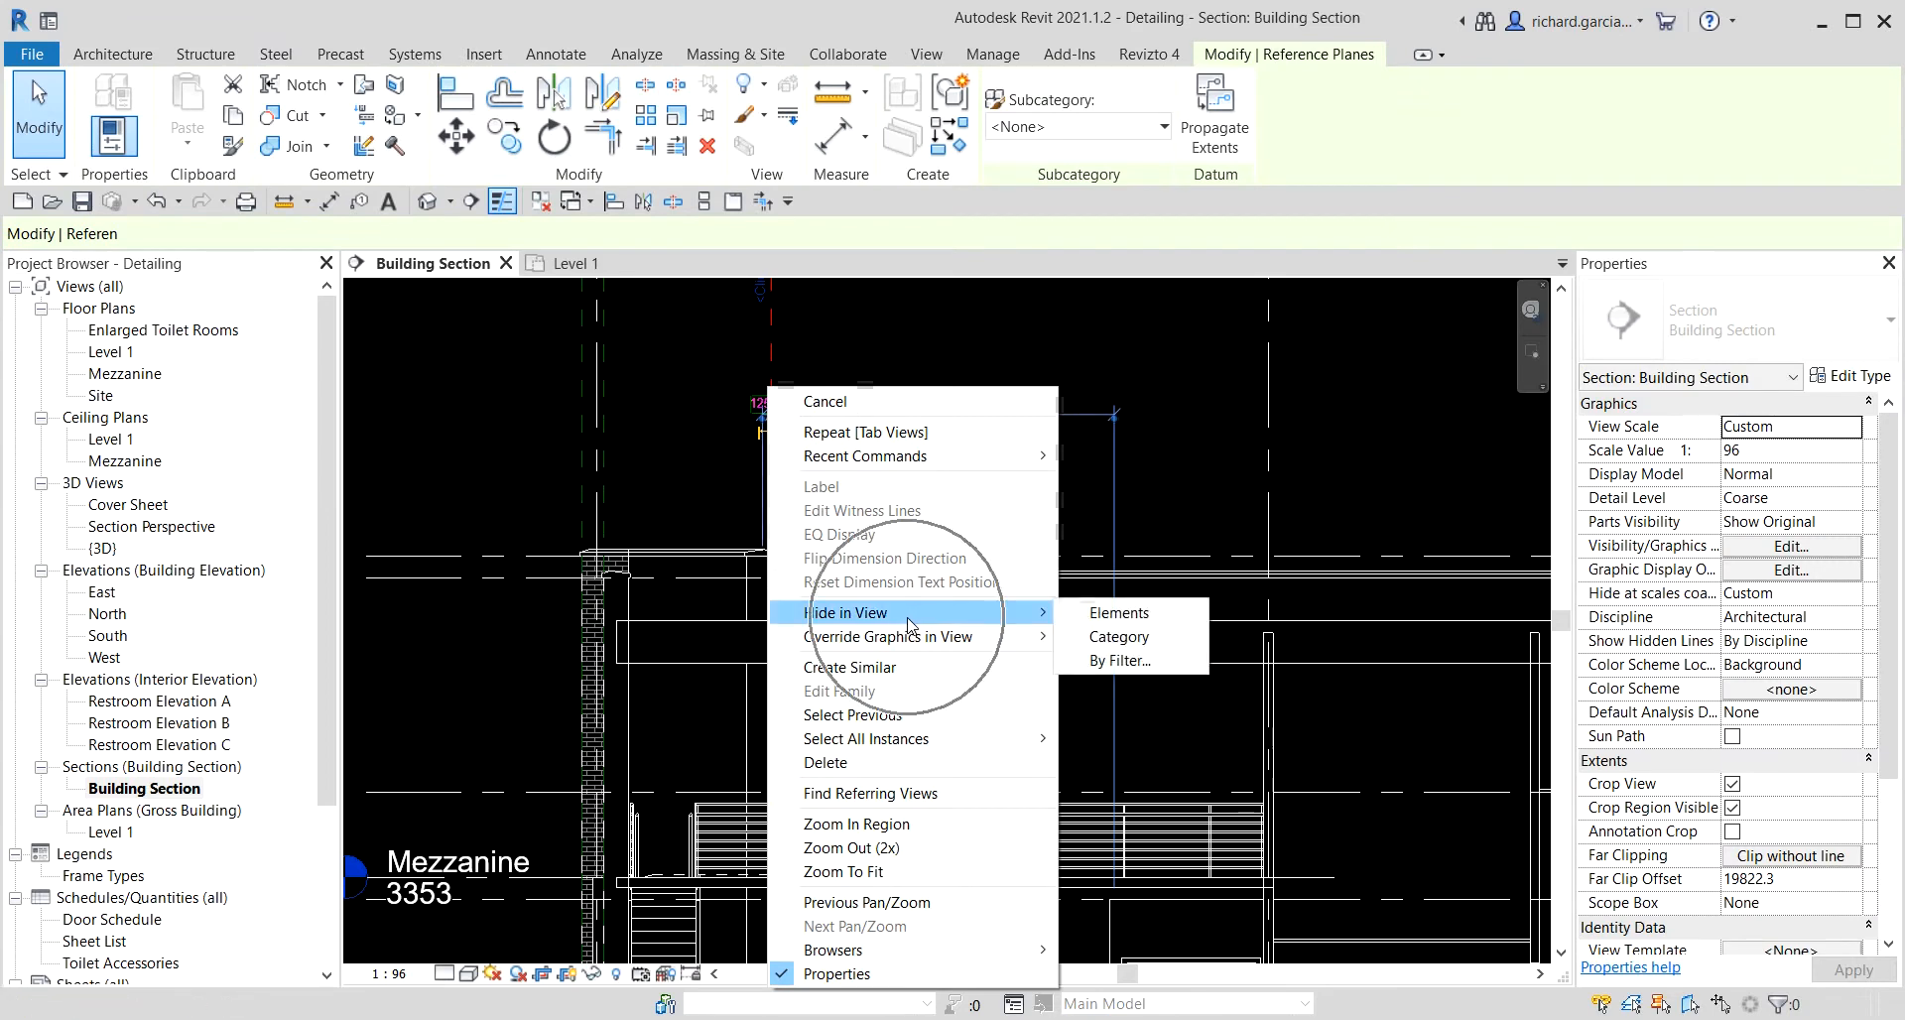
pyautogui.click(1121, 640)
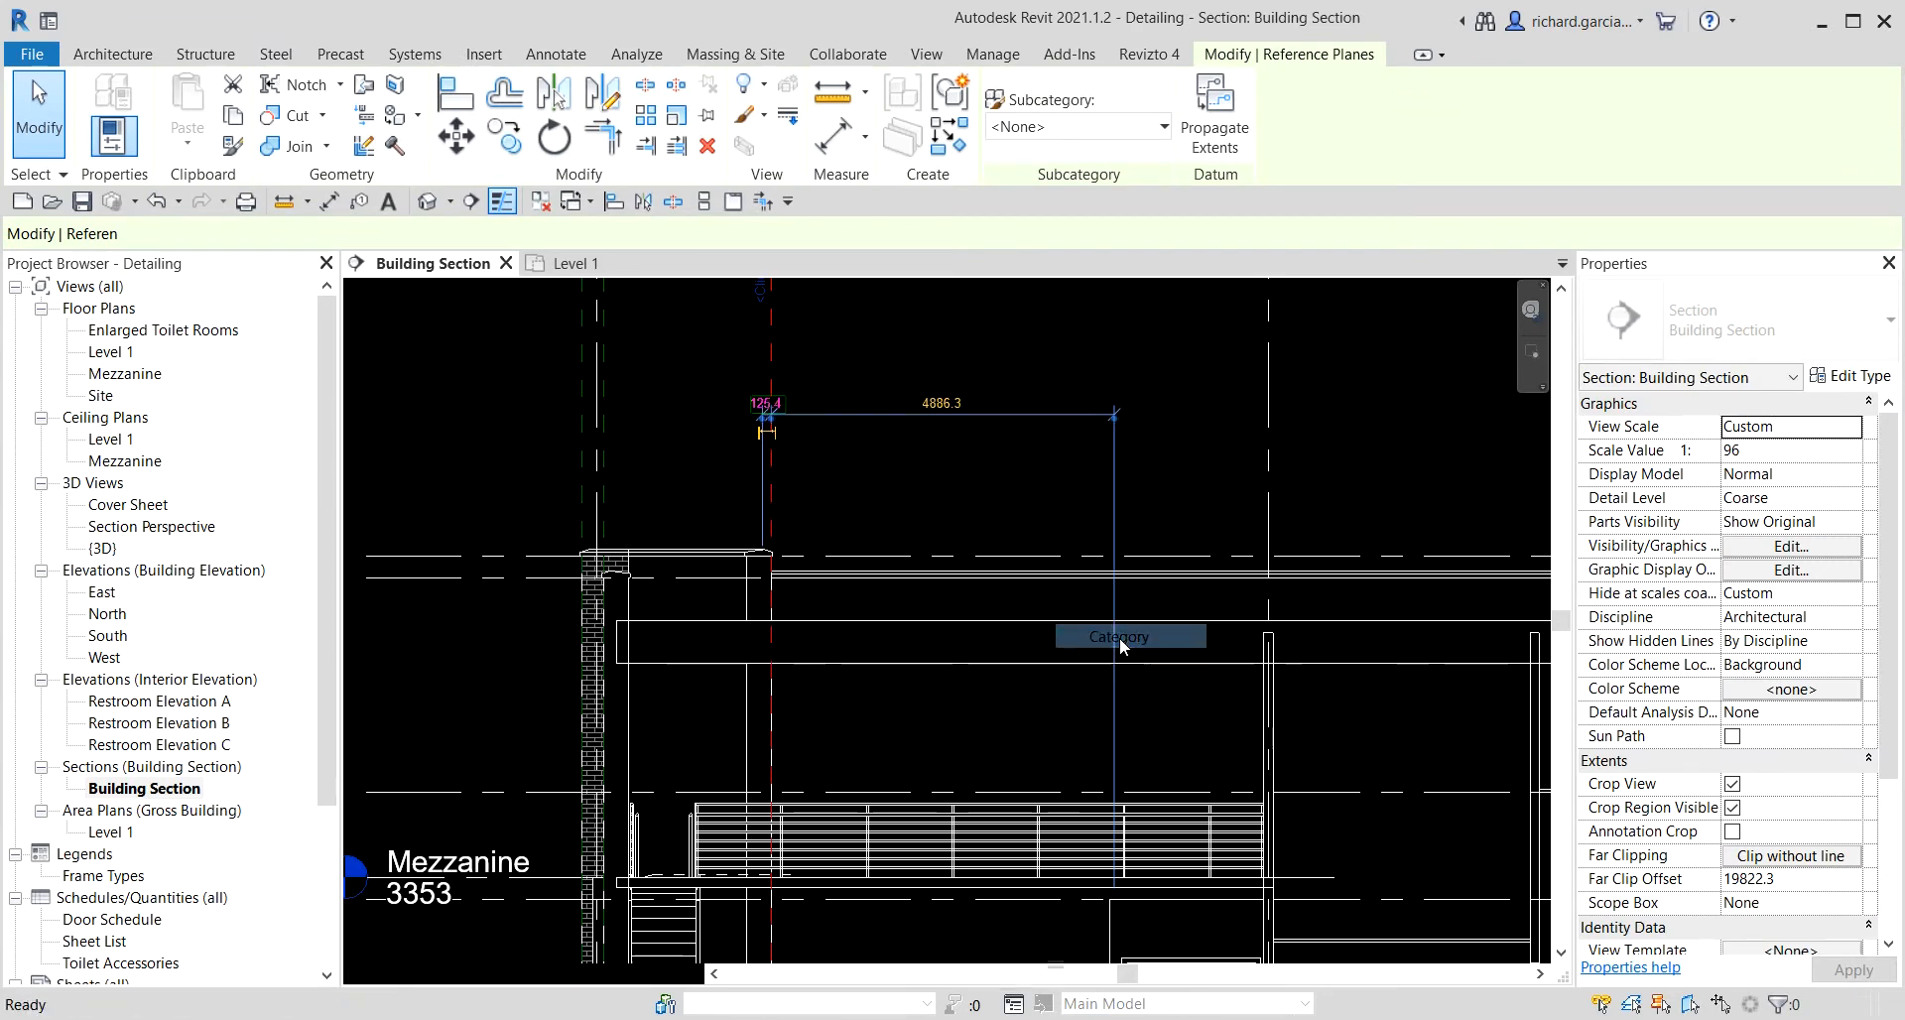
pyautogui.scroll(-4, 641, 478)
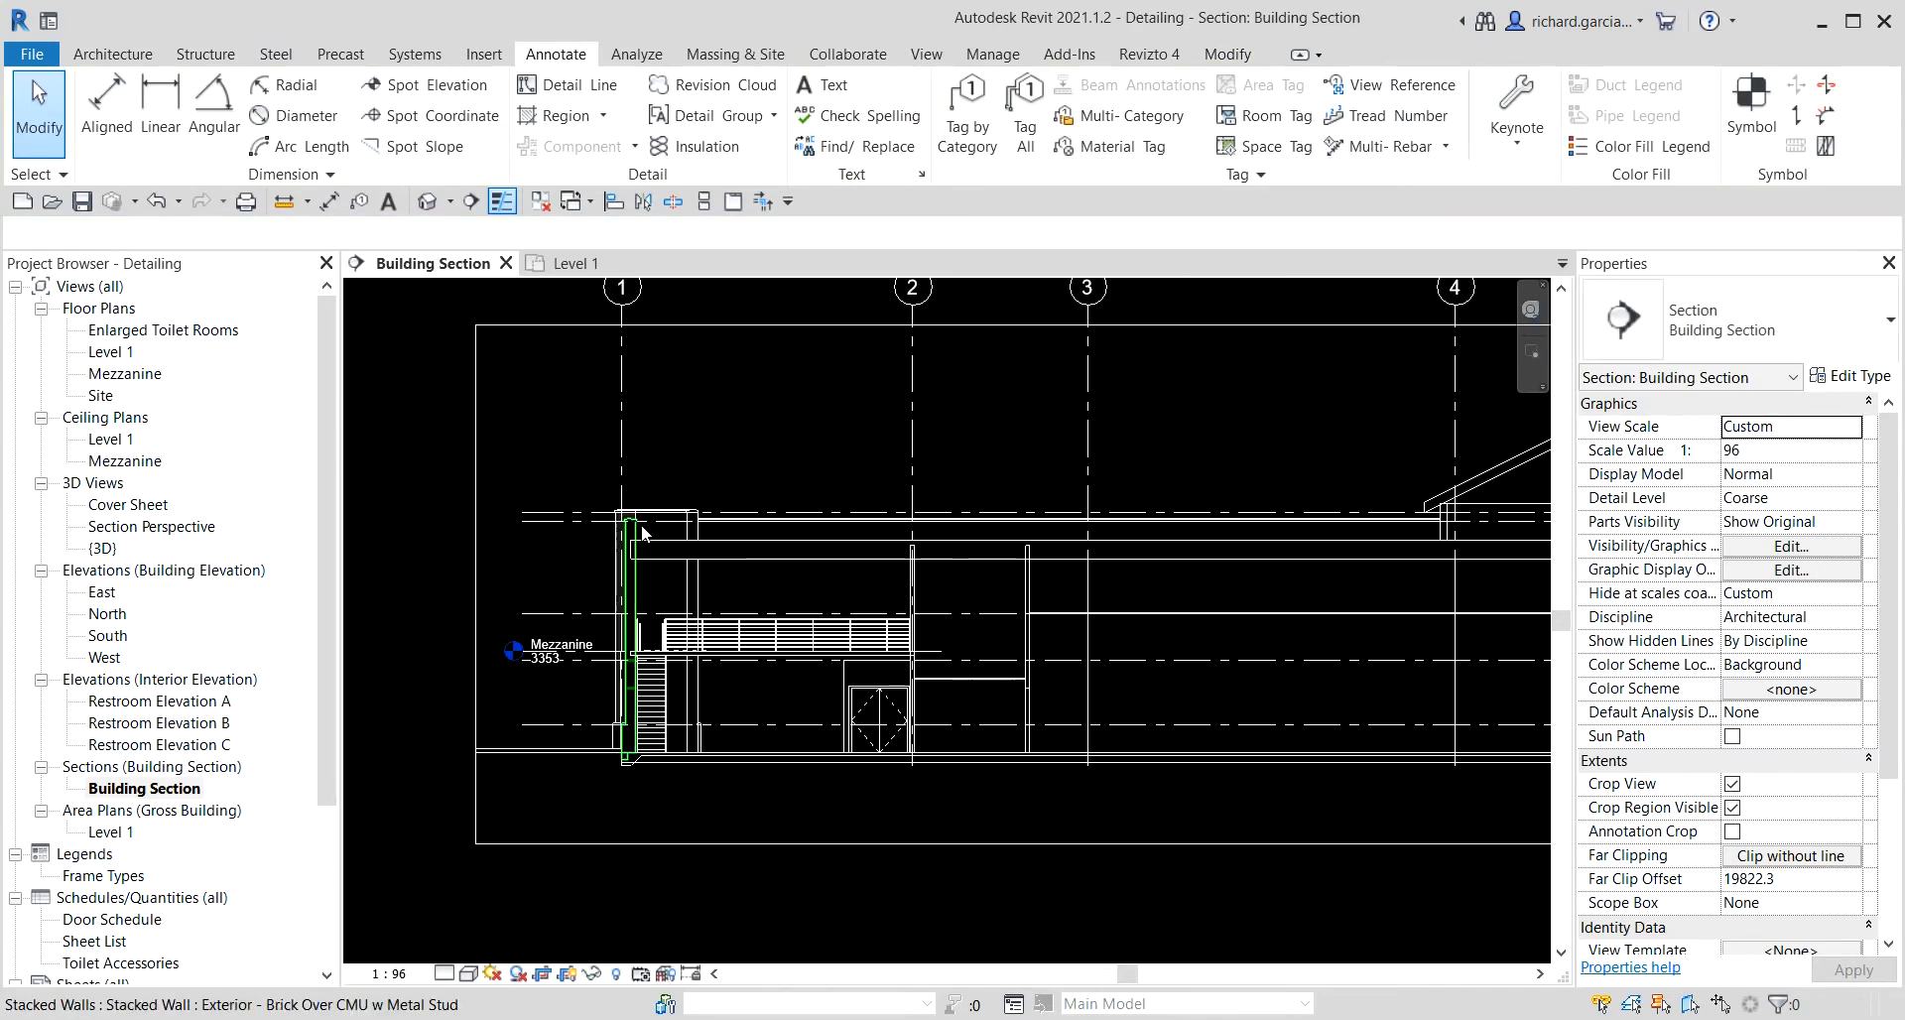
# Hide the crop region boundary in the Building Section view.
pyautogui.moveTo(1273, 719); pyautogui.dragTo(679, 604, button='middle')
pyautogui.scroll(6, 1128, 503)
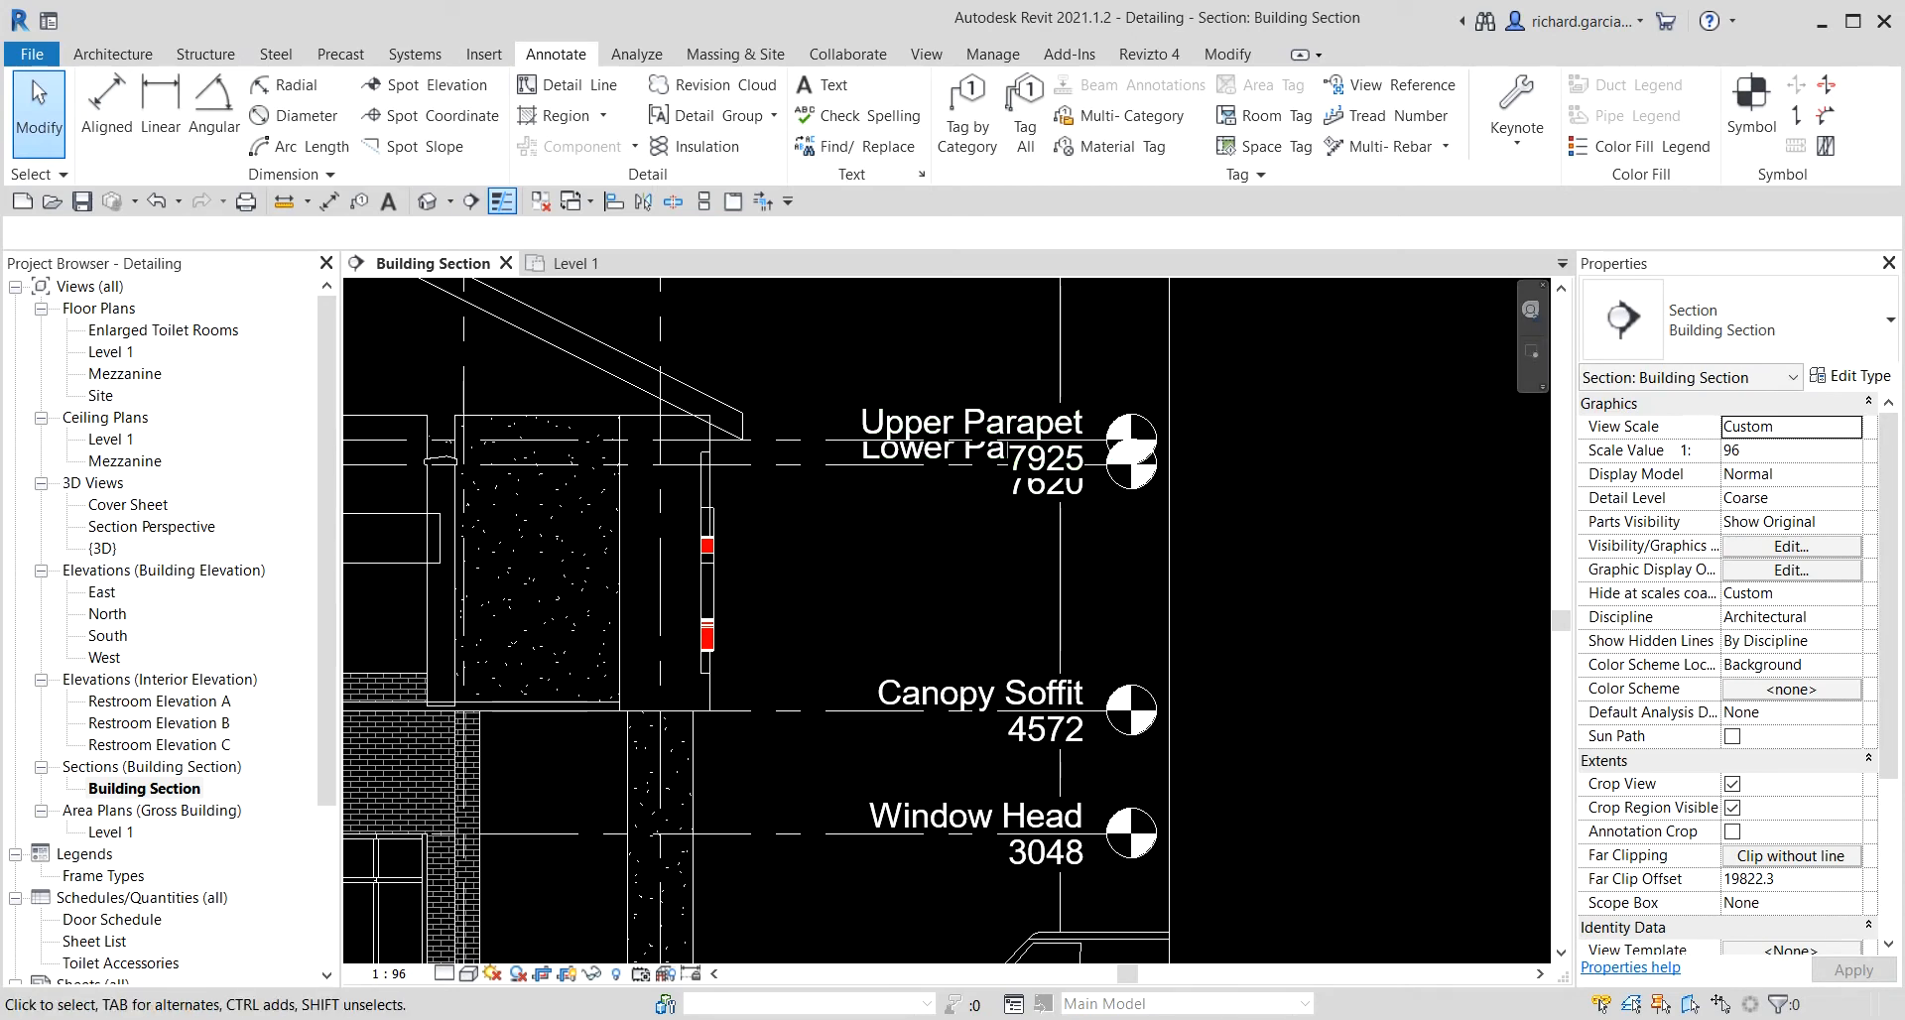
pyautogui.click(824, 443)
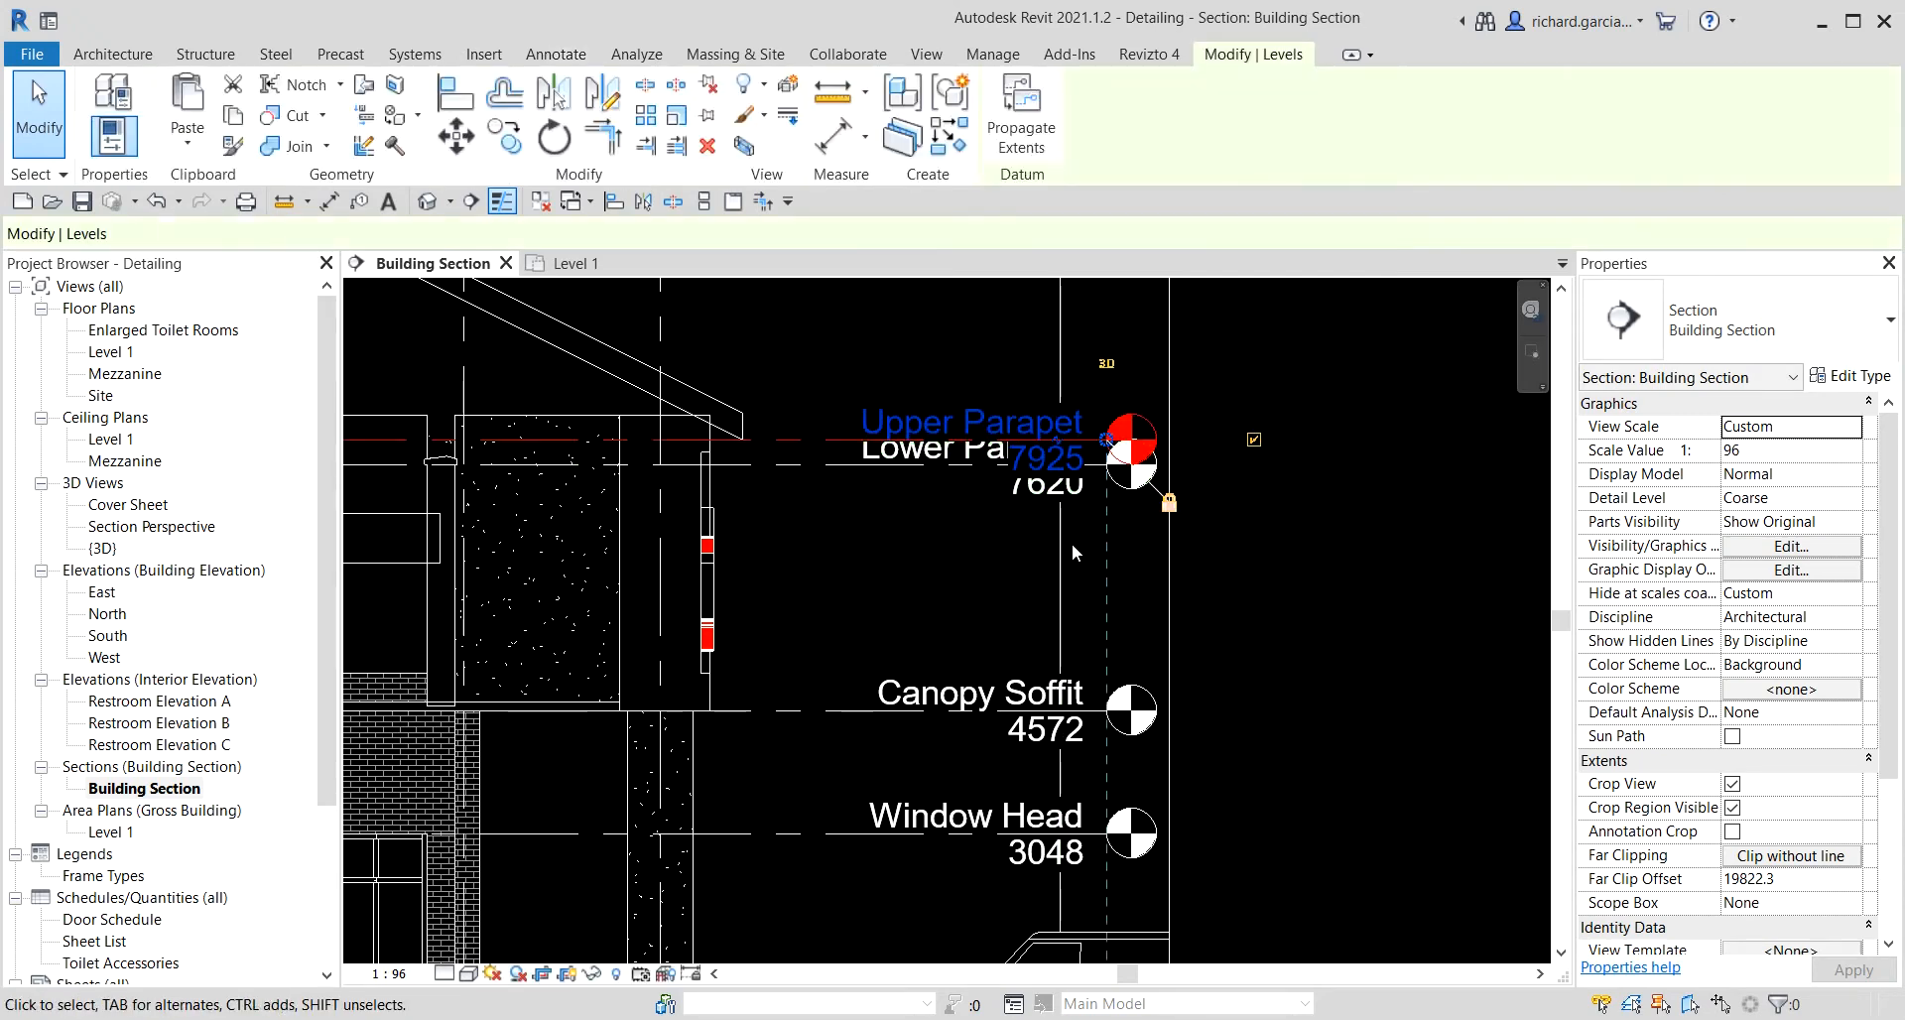
pyautogui.scroll(-3, 1083, 514)
pyautogui.scroll(-3, 1207, 461)
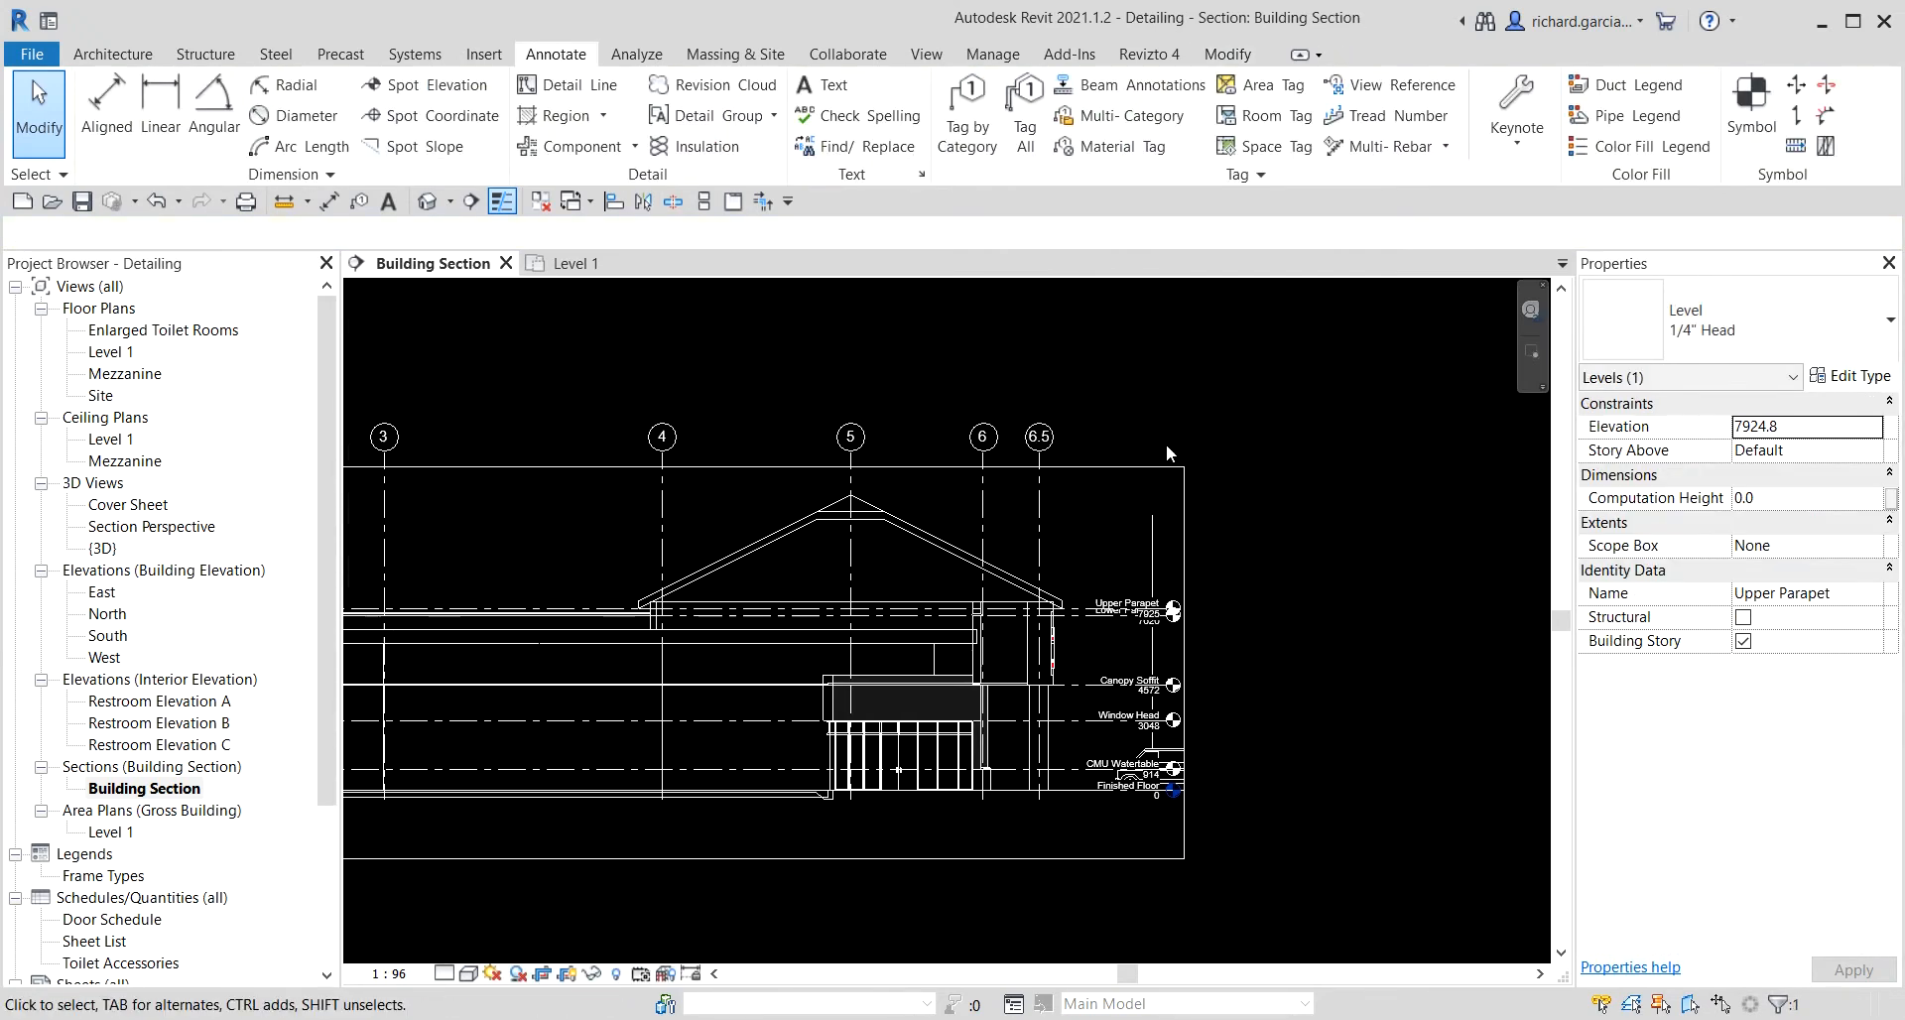
pyautogui.click(1111, 468)
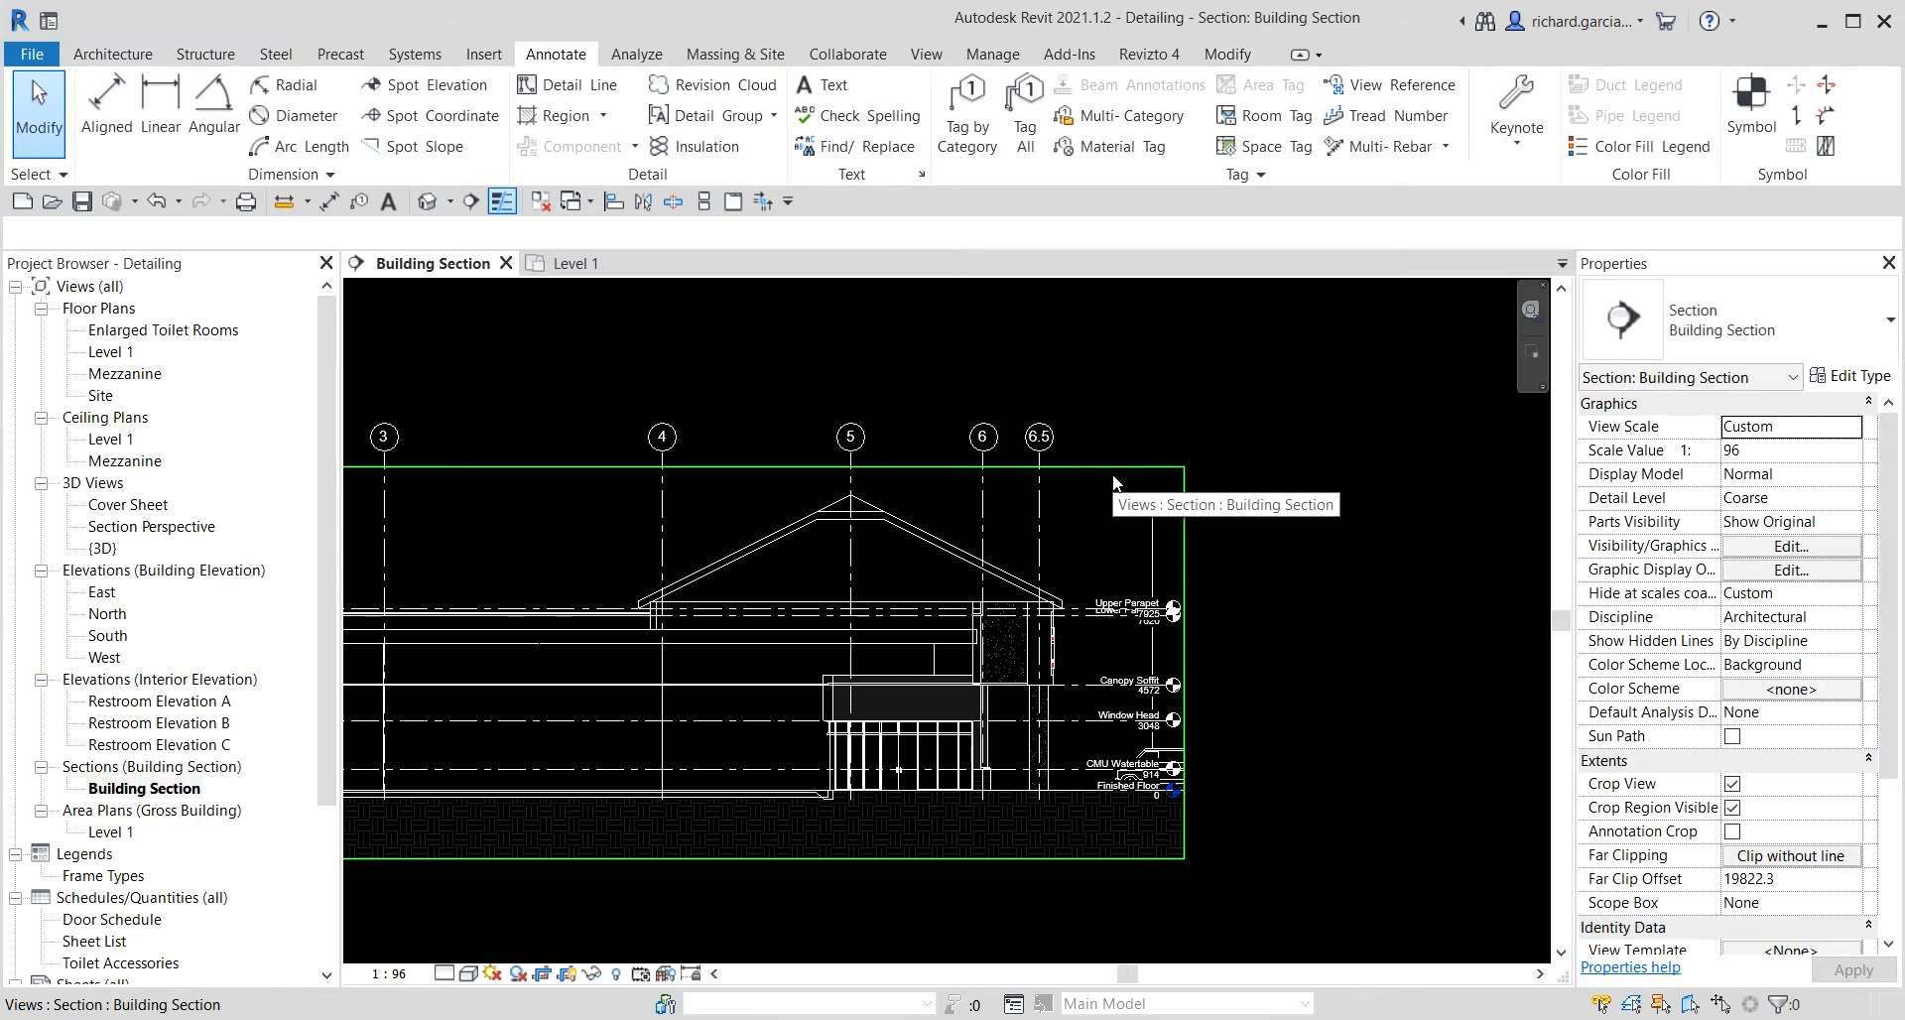
pyautogui.click(1112, 475)
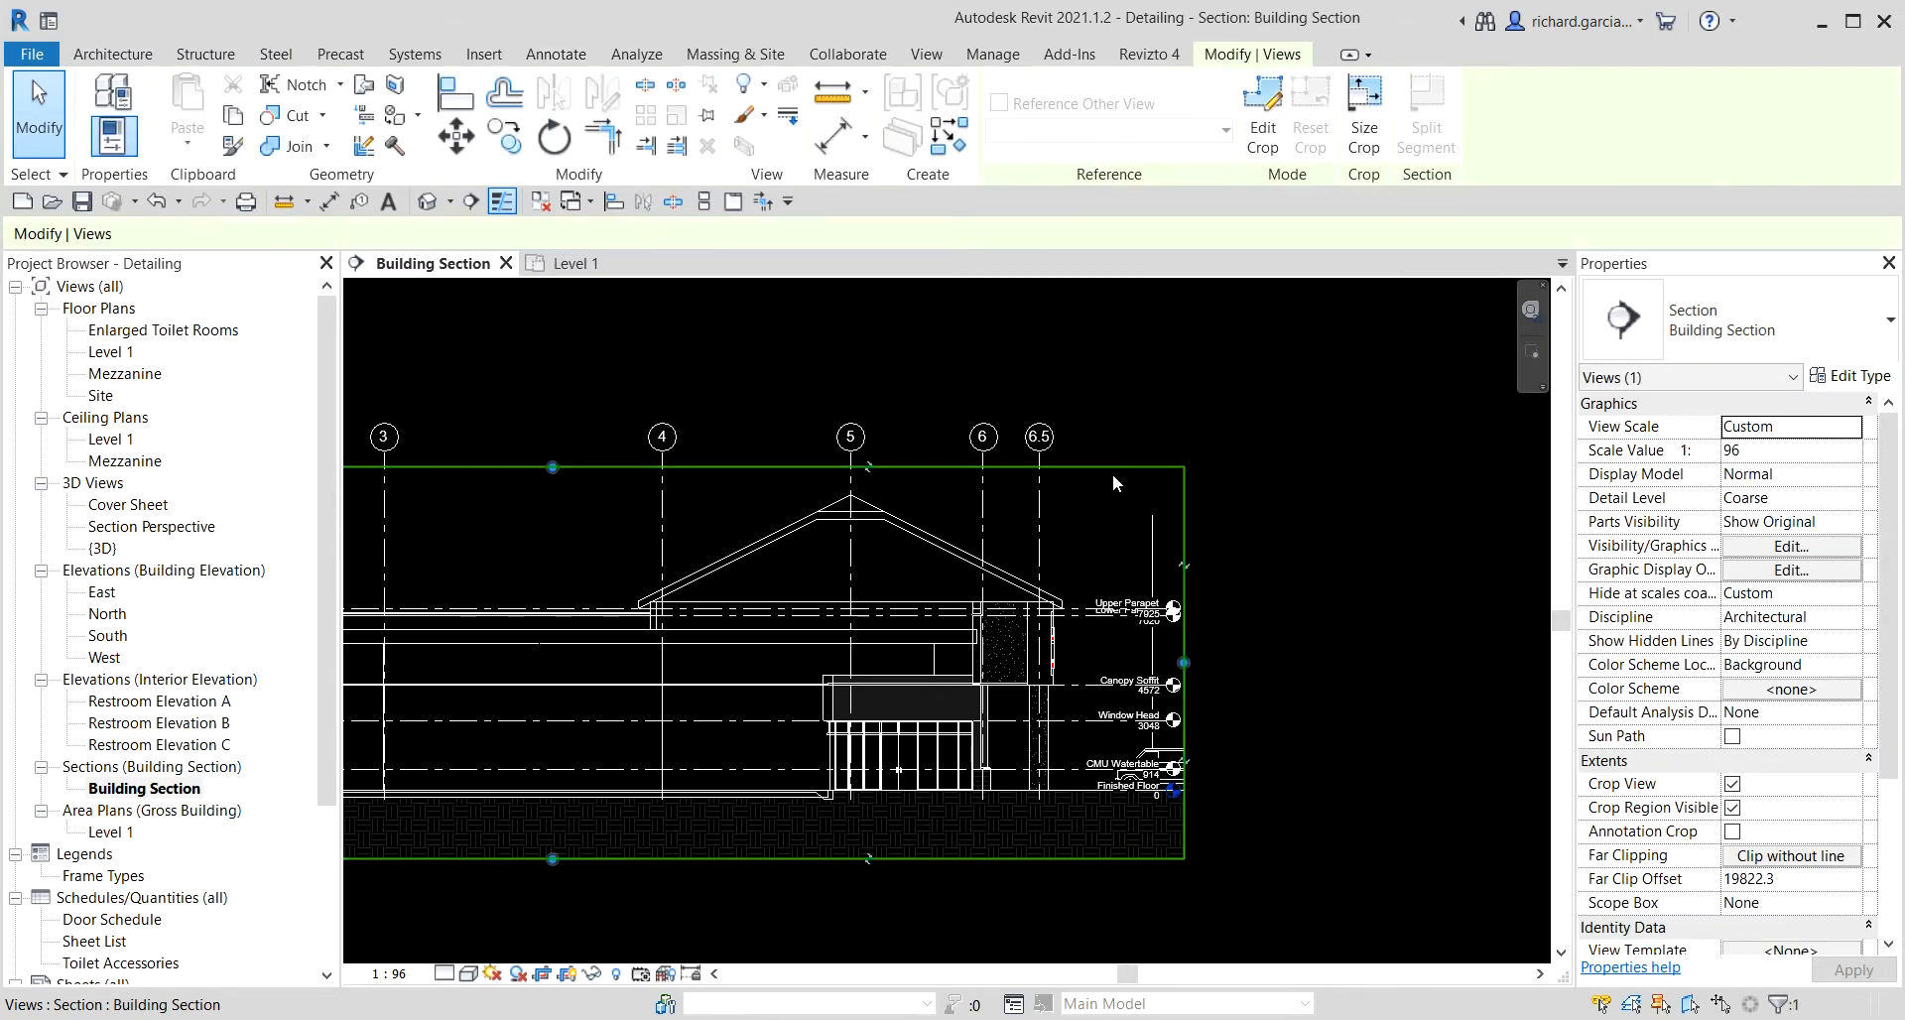
pyautogui.click(1118, 470)
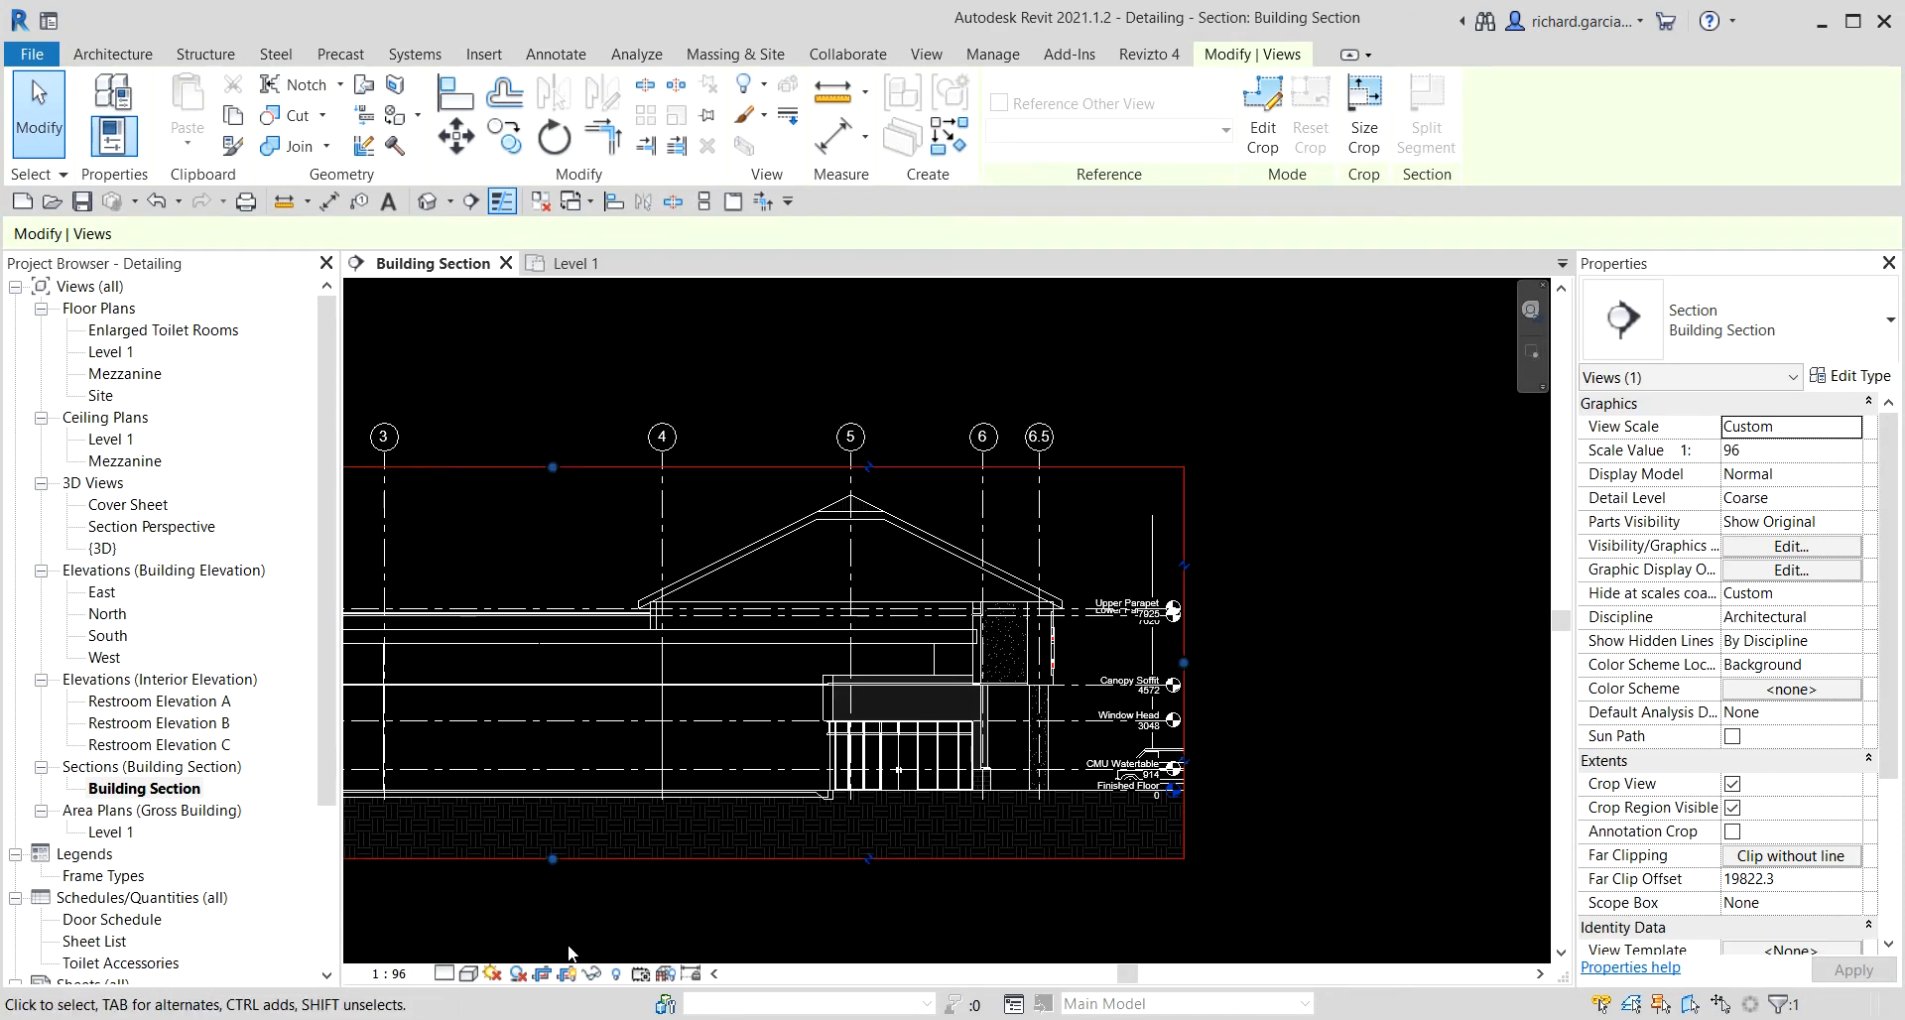
pyautogui.click(572, 980)
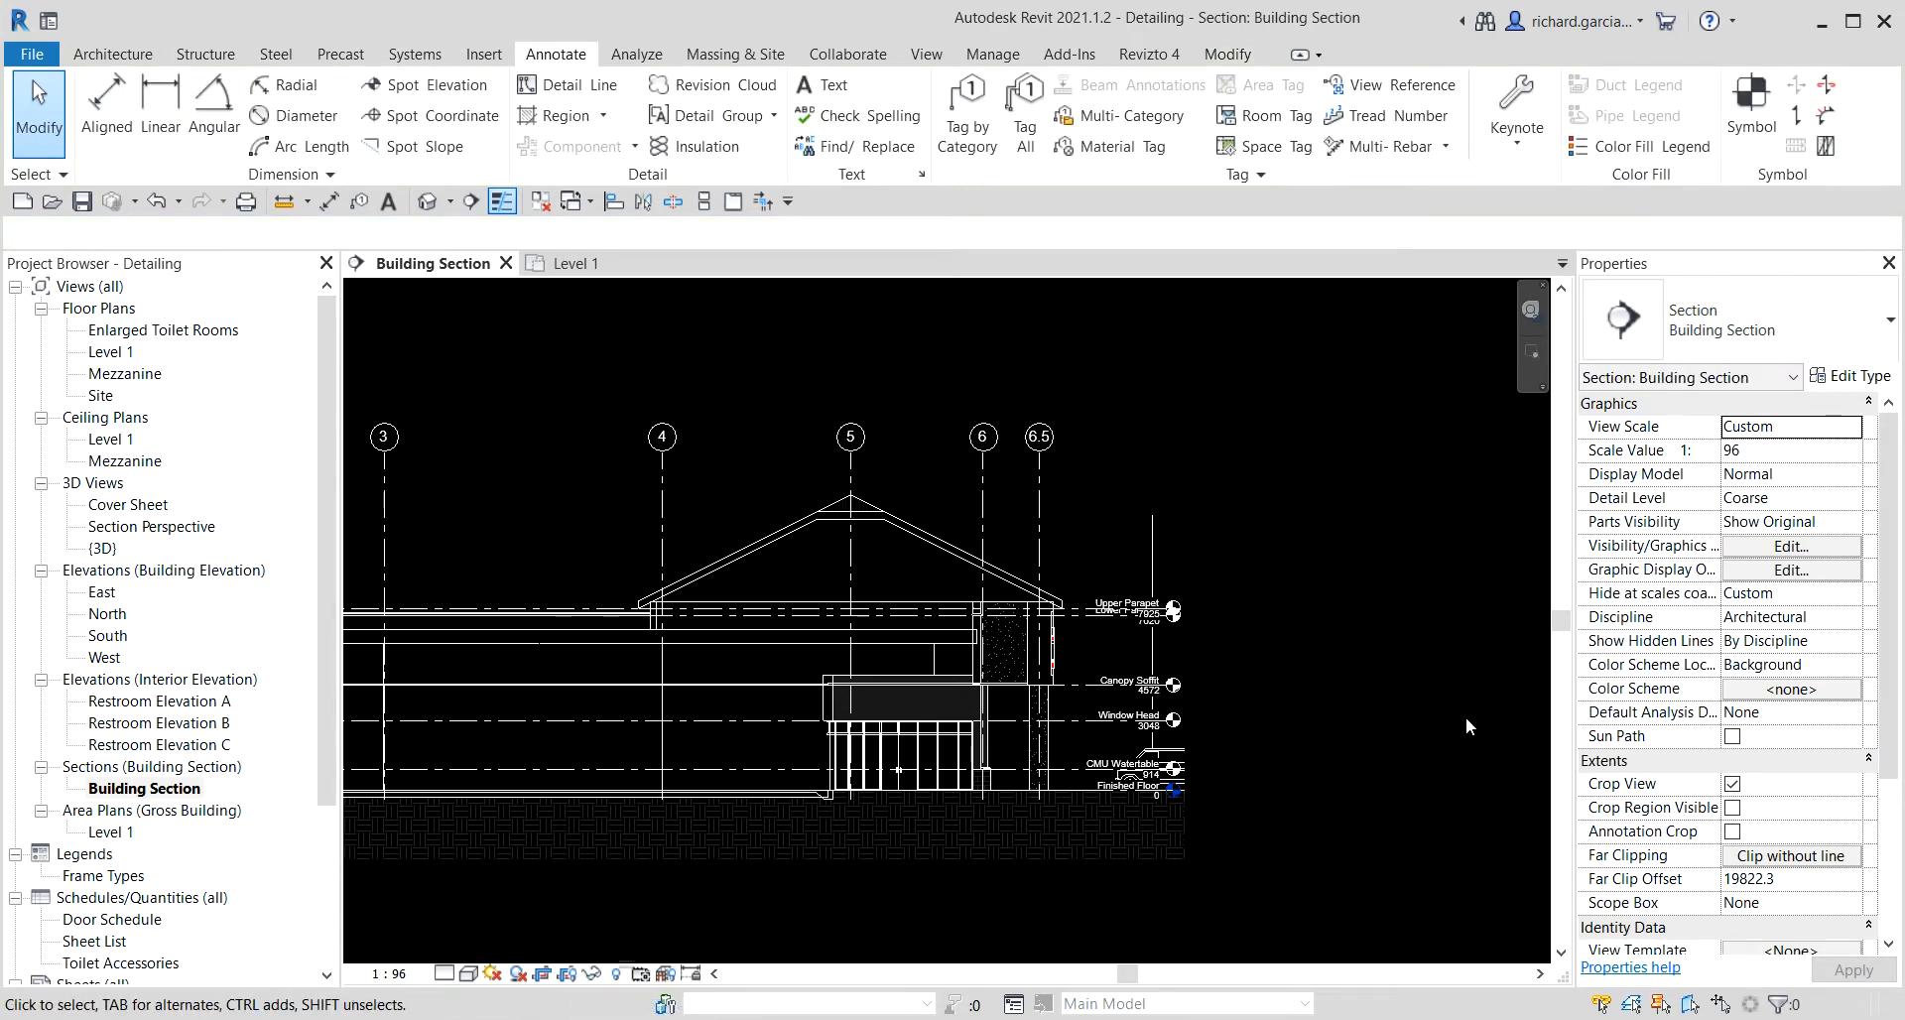
# Hide the Lombardy Poplar tree element in the Building Section view.
pyautogui.scroll(3, 1253, 552)
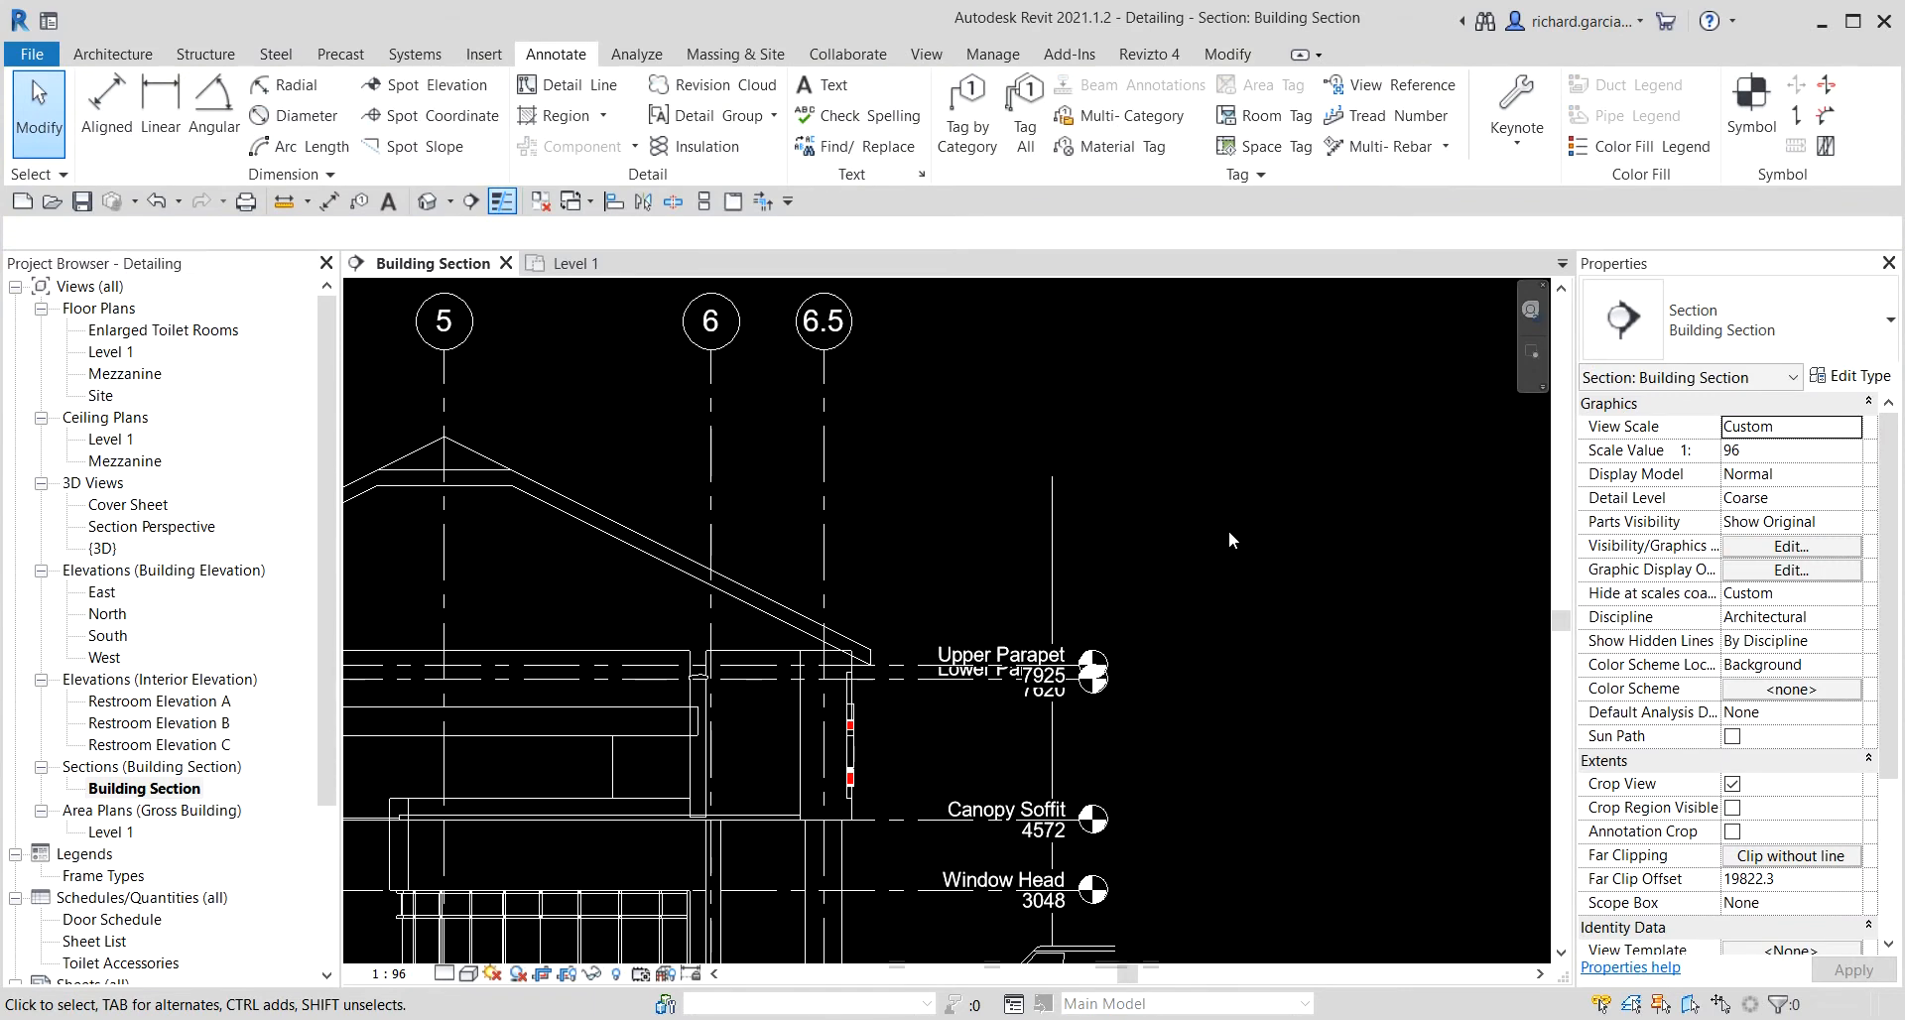
pyautogui.click(1051, 532)
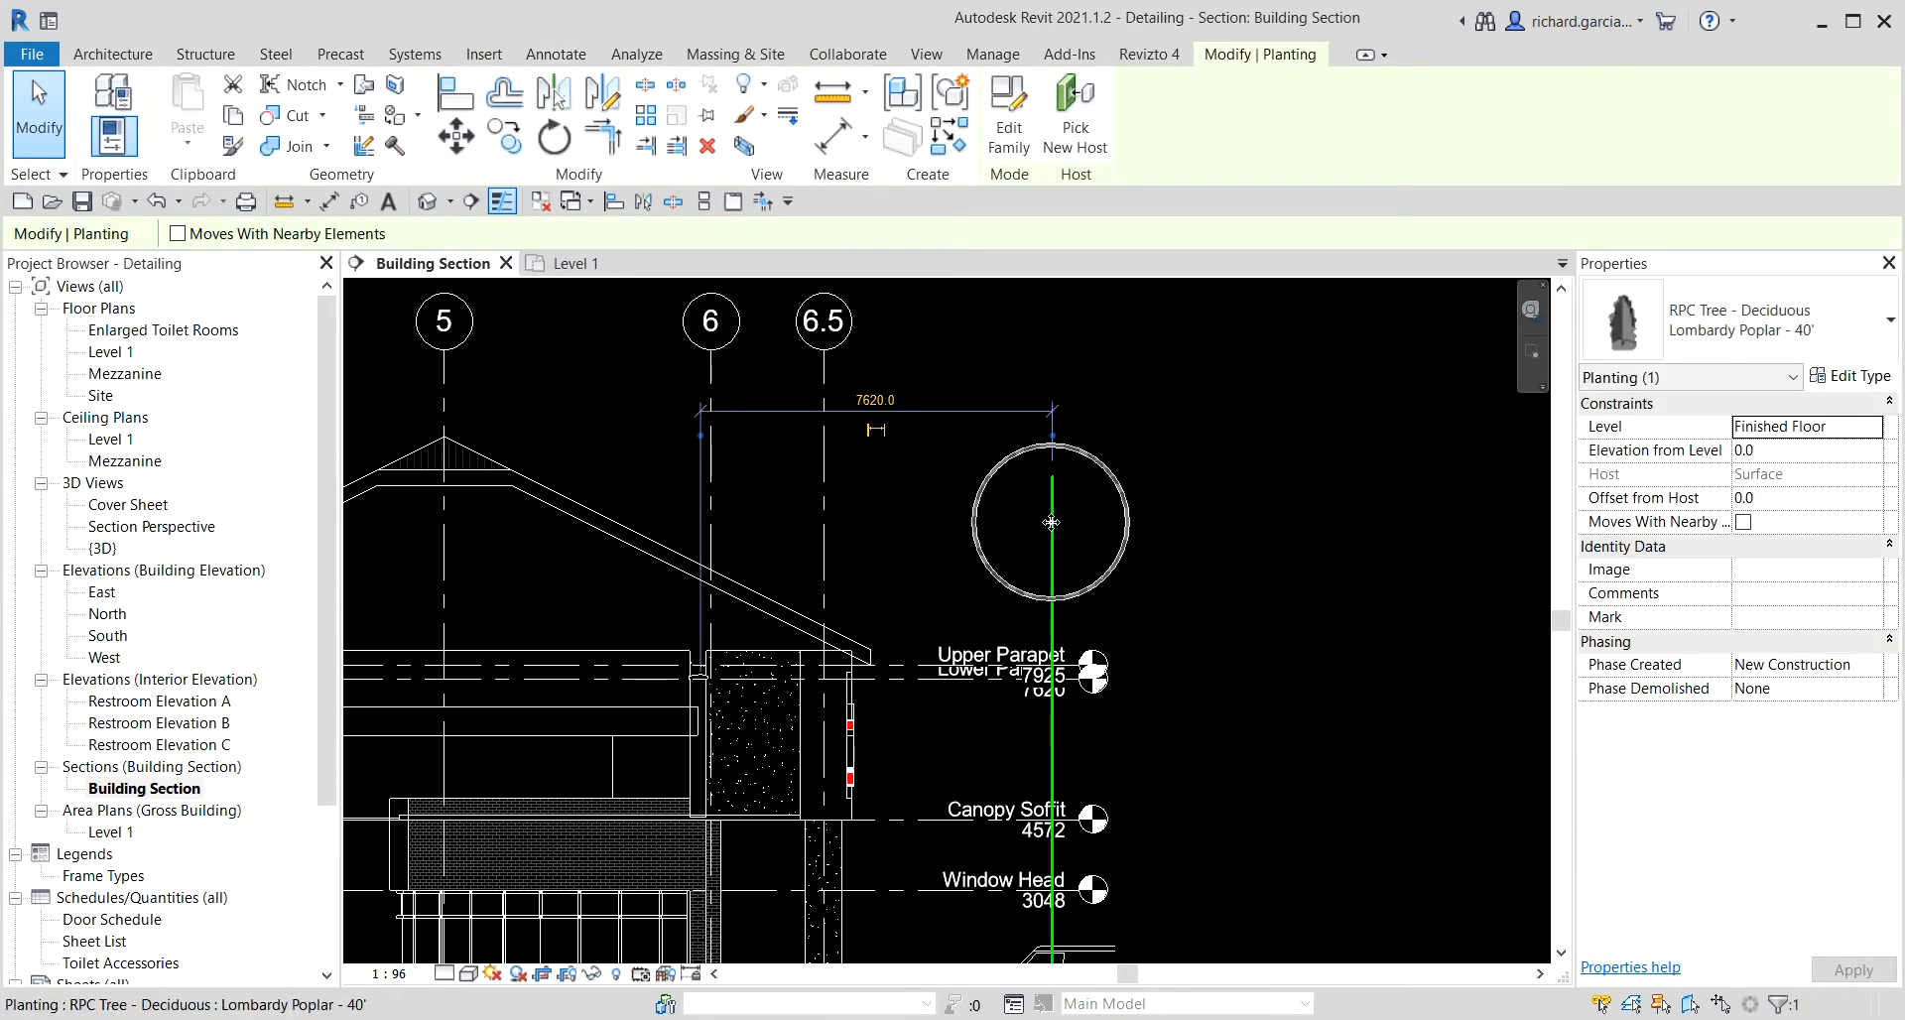
pyautogui.rightClick(1051, 522)
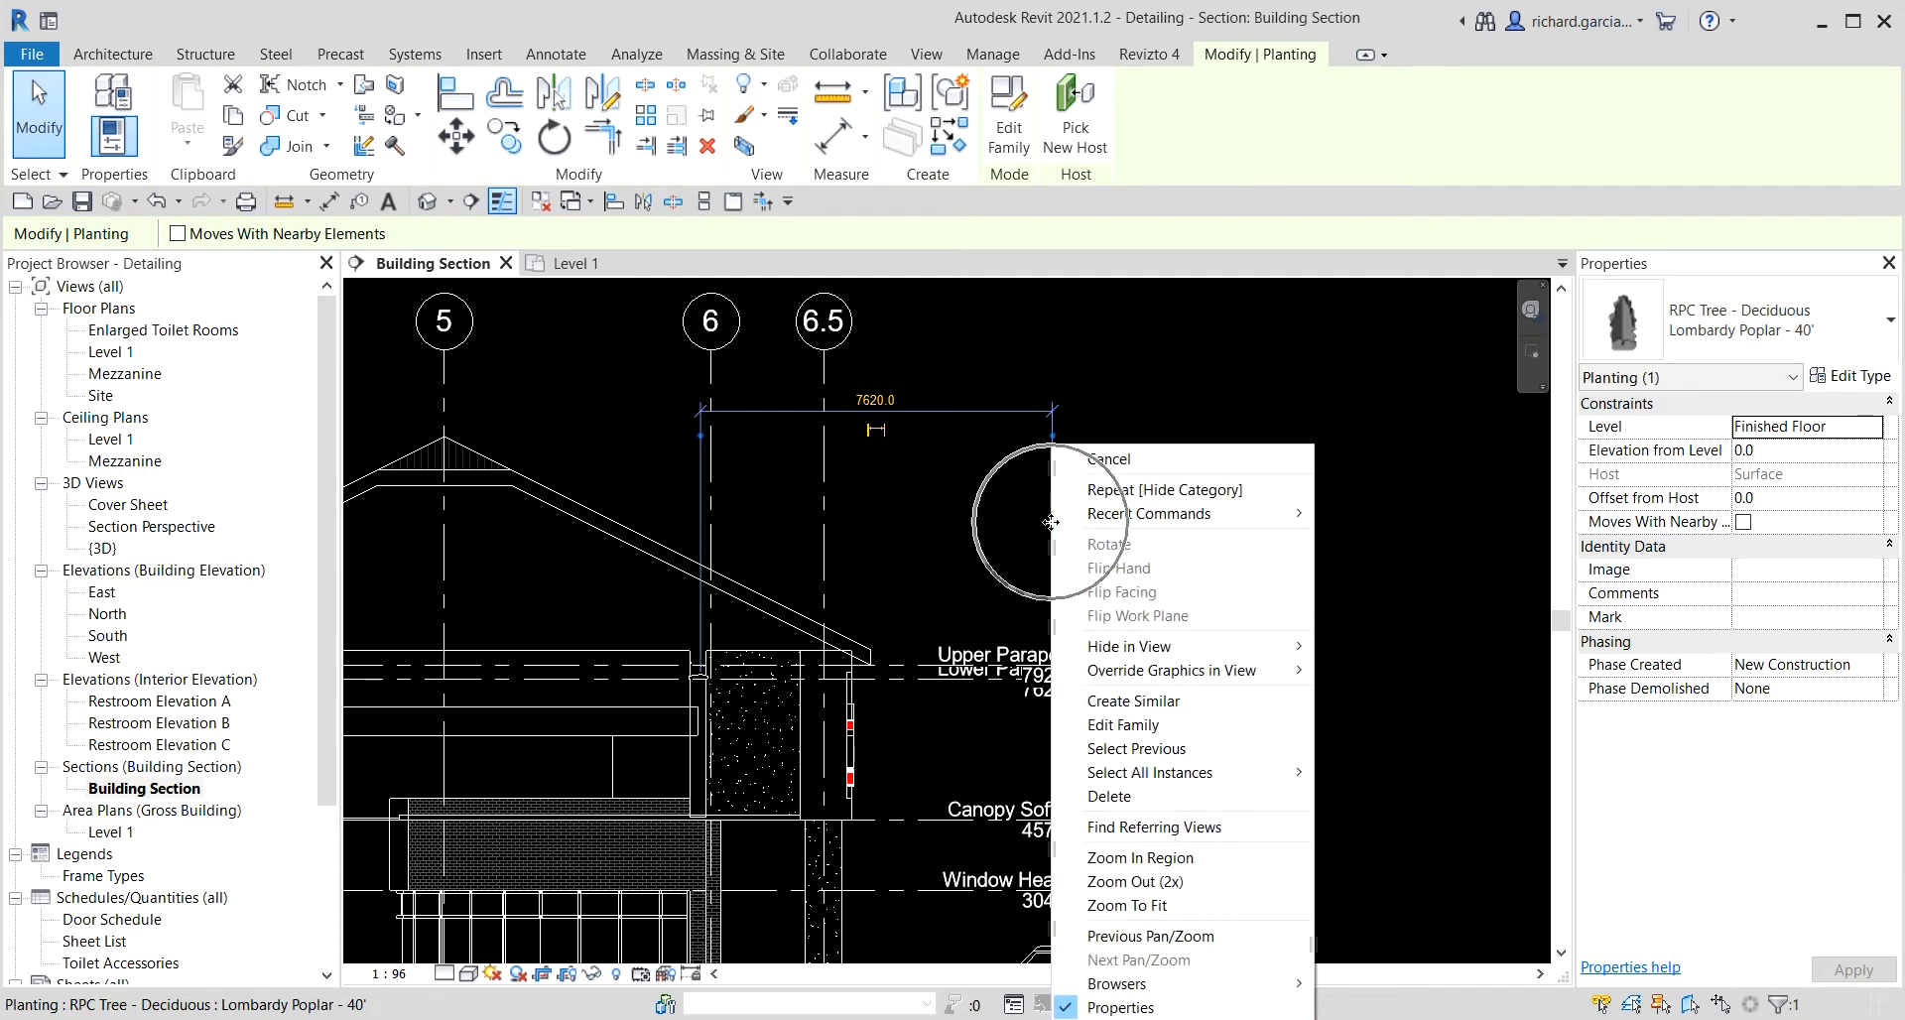
pyautogui.moveTo(1290, 647)
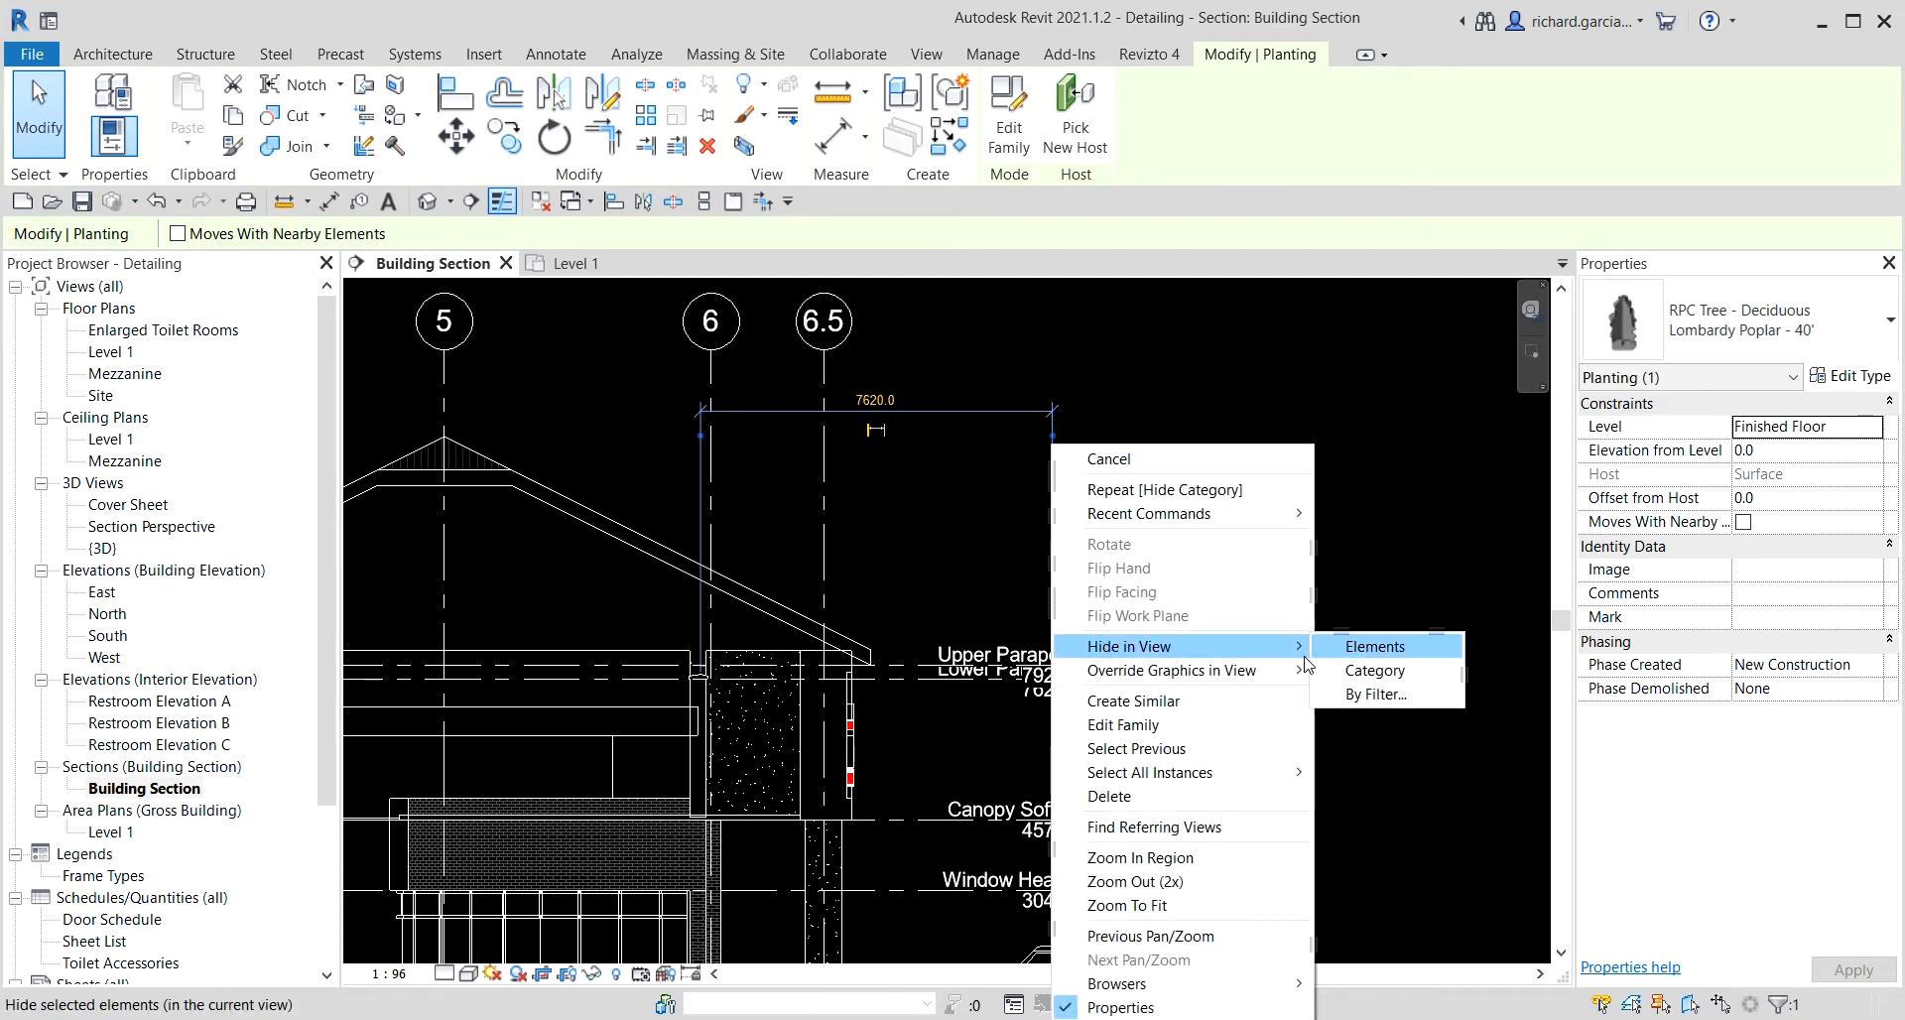
pyautogui.click(1392, 646)
# Add an elbow to the Upper Parapet level line and move its head up above the Lower Parapet head.
pyautogui.scroll(-2, 1182, 460)
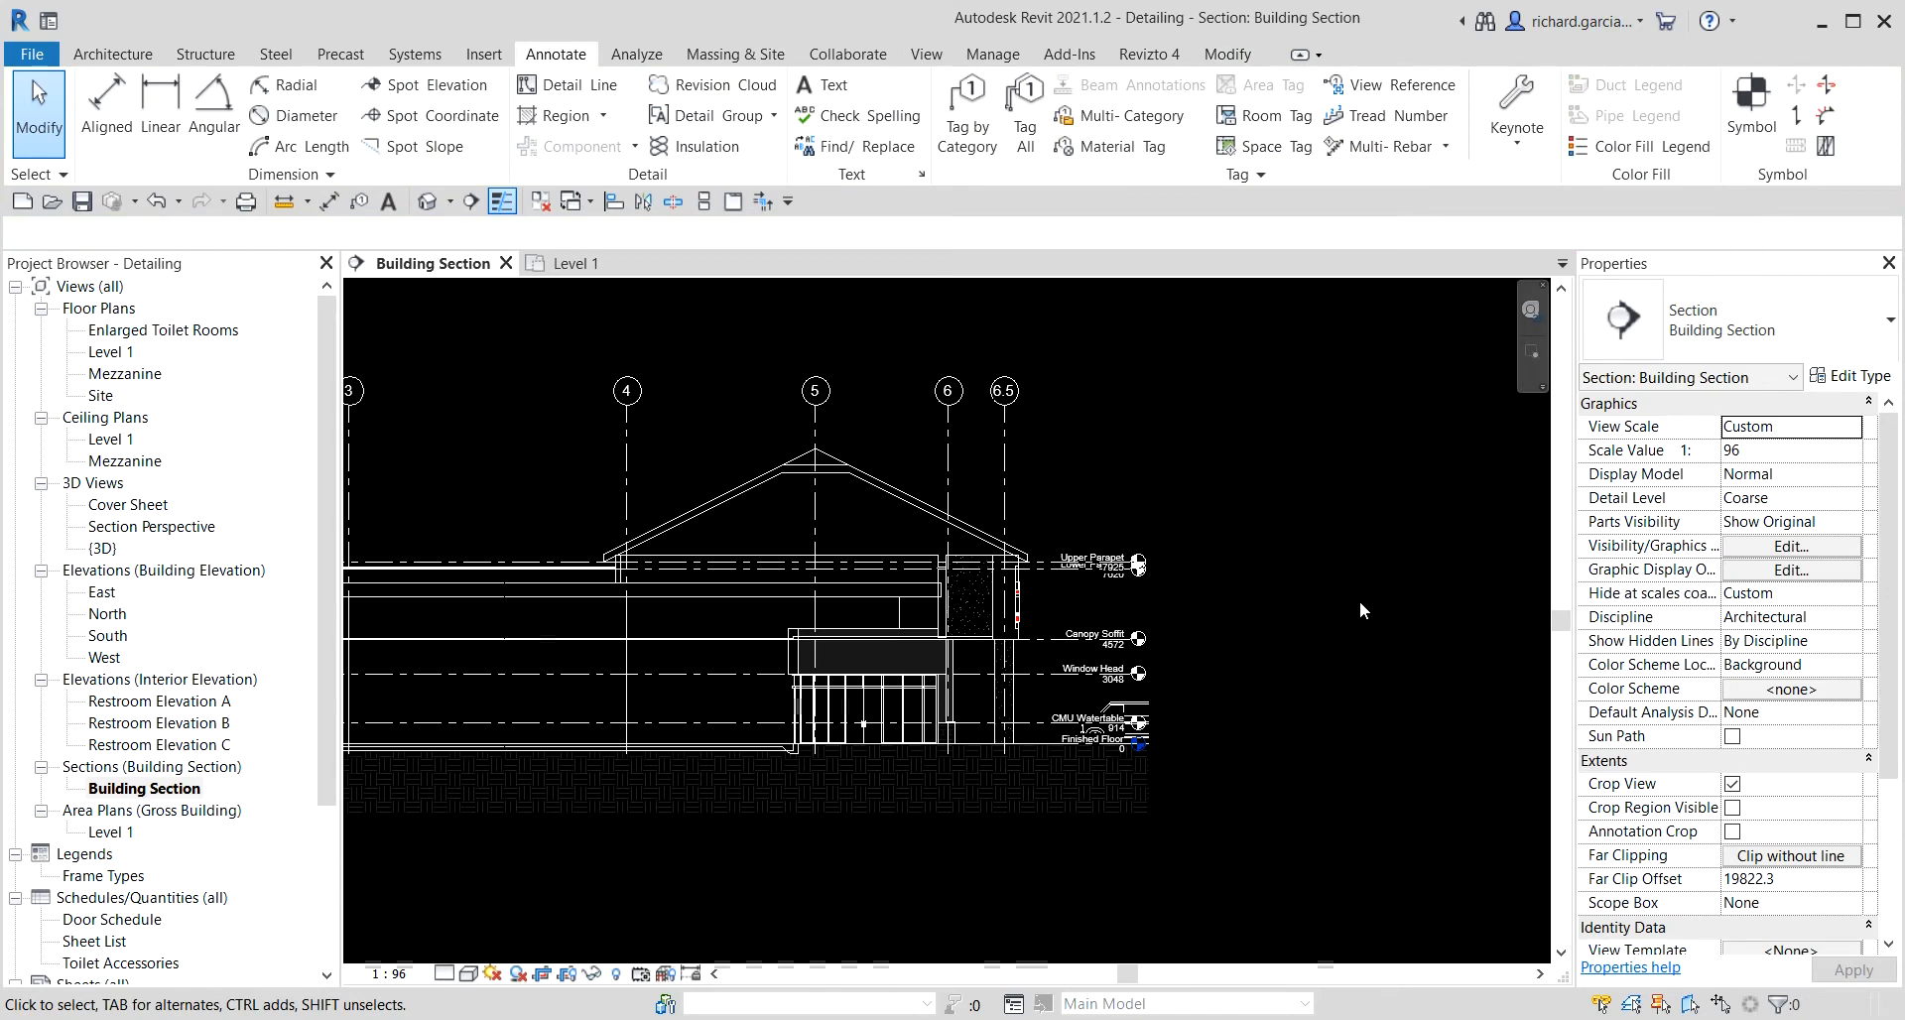
pyautogui.moveTo(1387, 591); pyautogui.dragTo(1242, 526, button='middle')
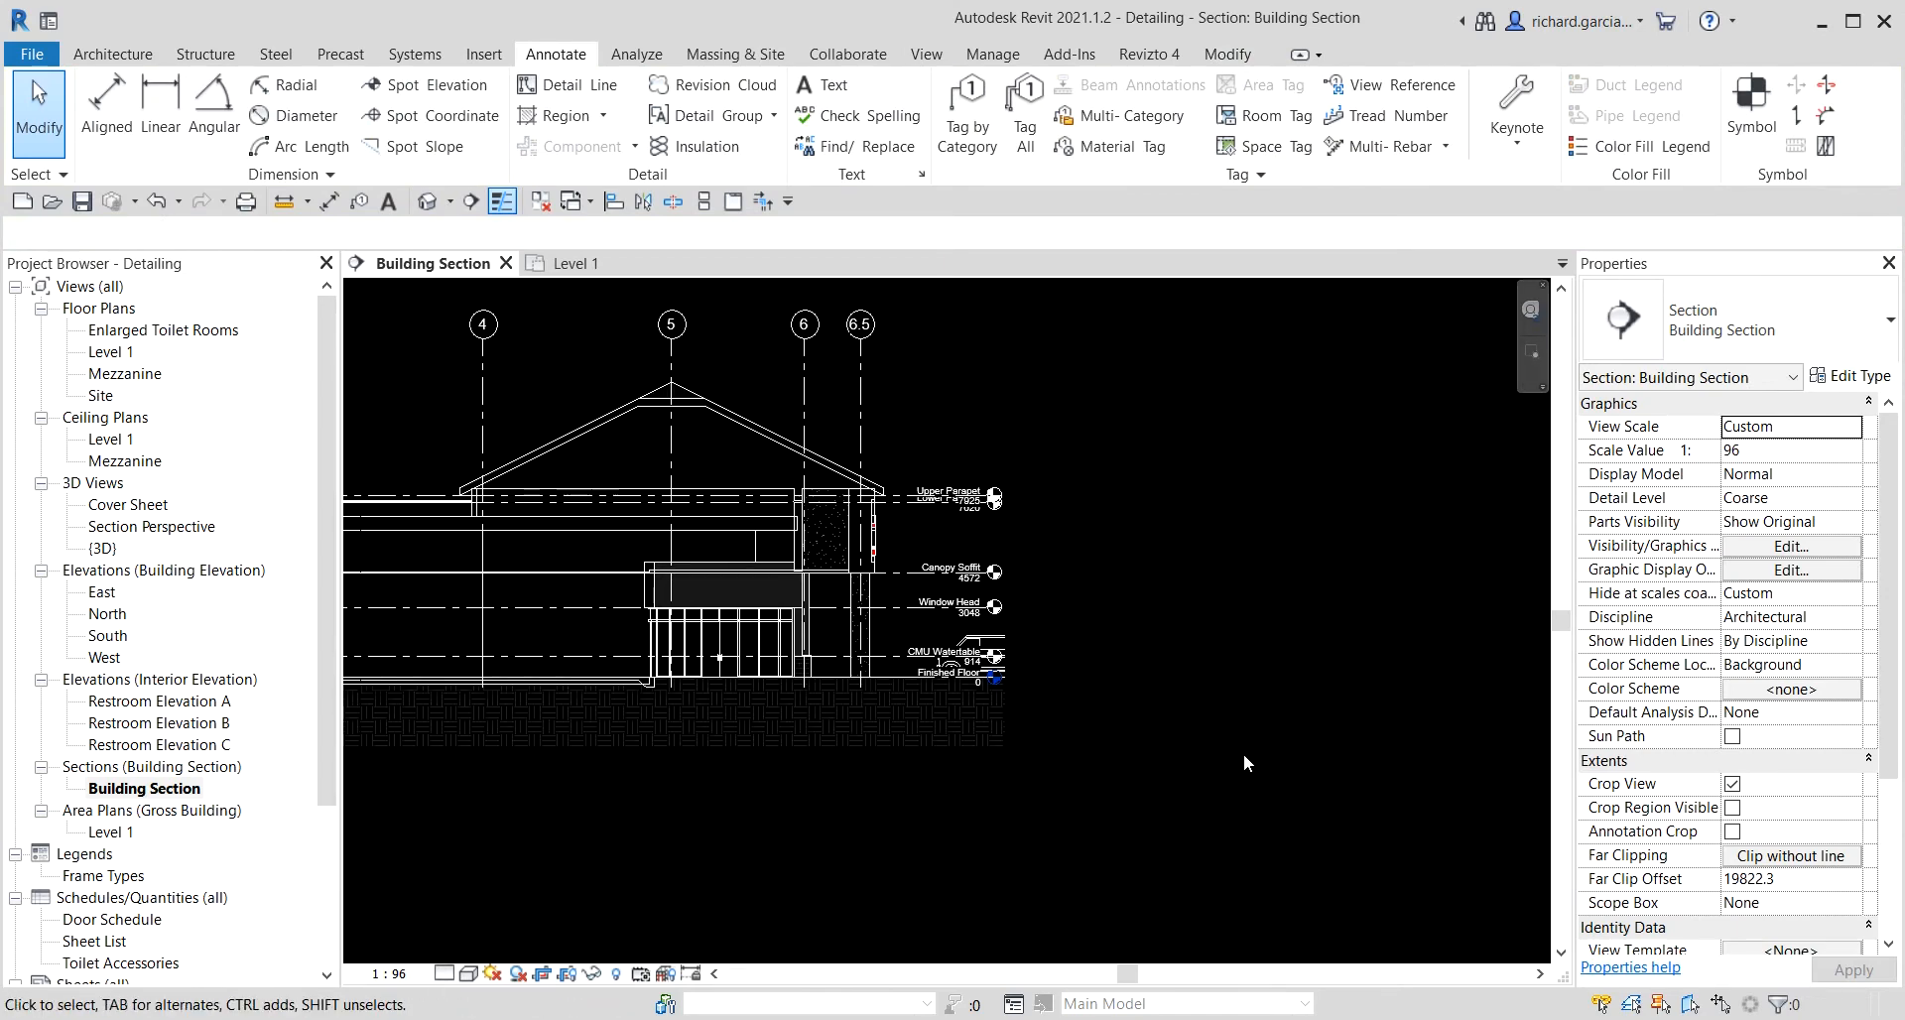
pyautogui.scroll(2, 1014, 657)
pyautogui.scroll(2, 938, 377)
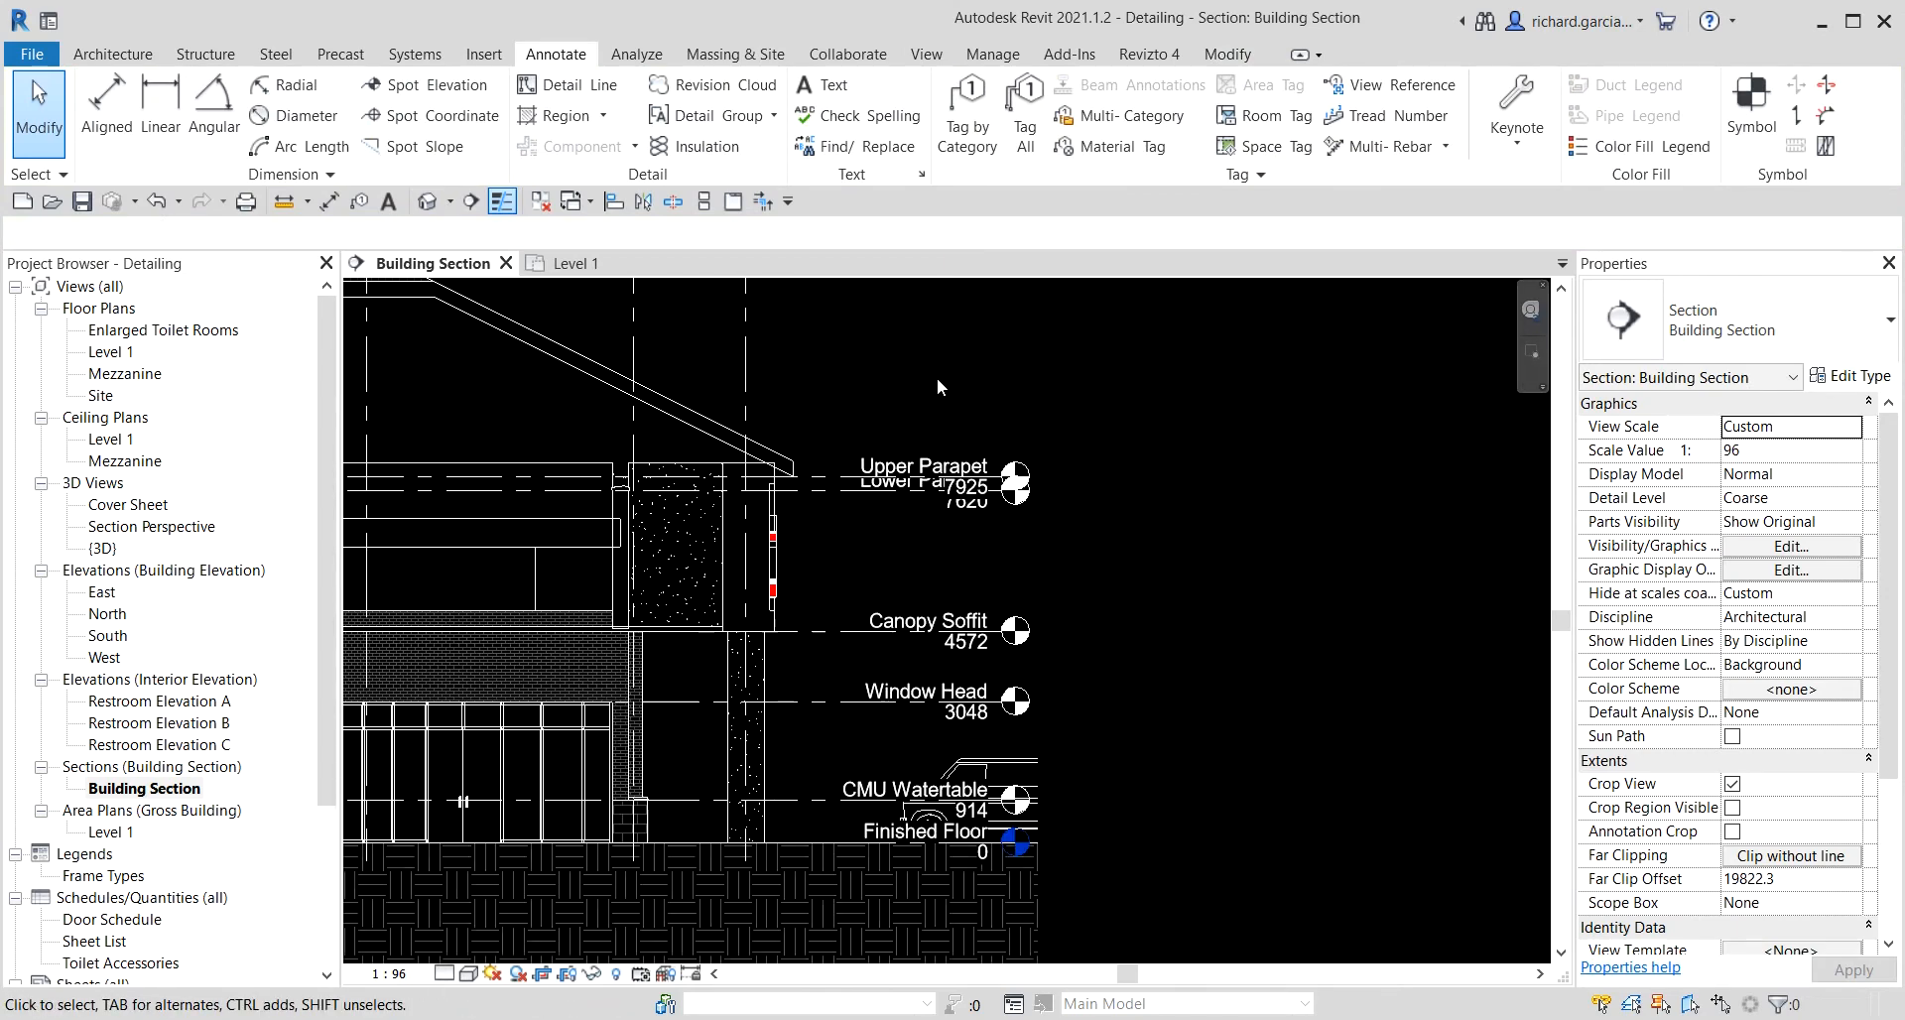
pyautogui.click(848, 482)
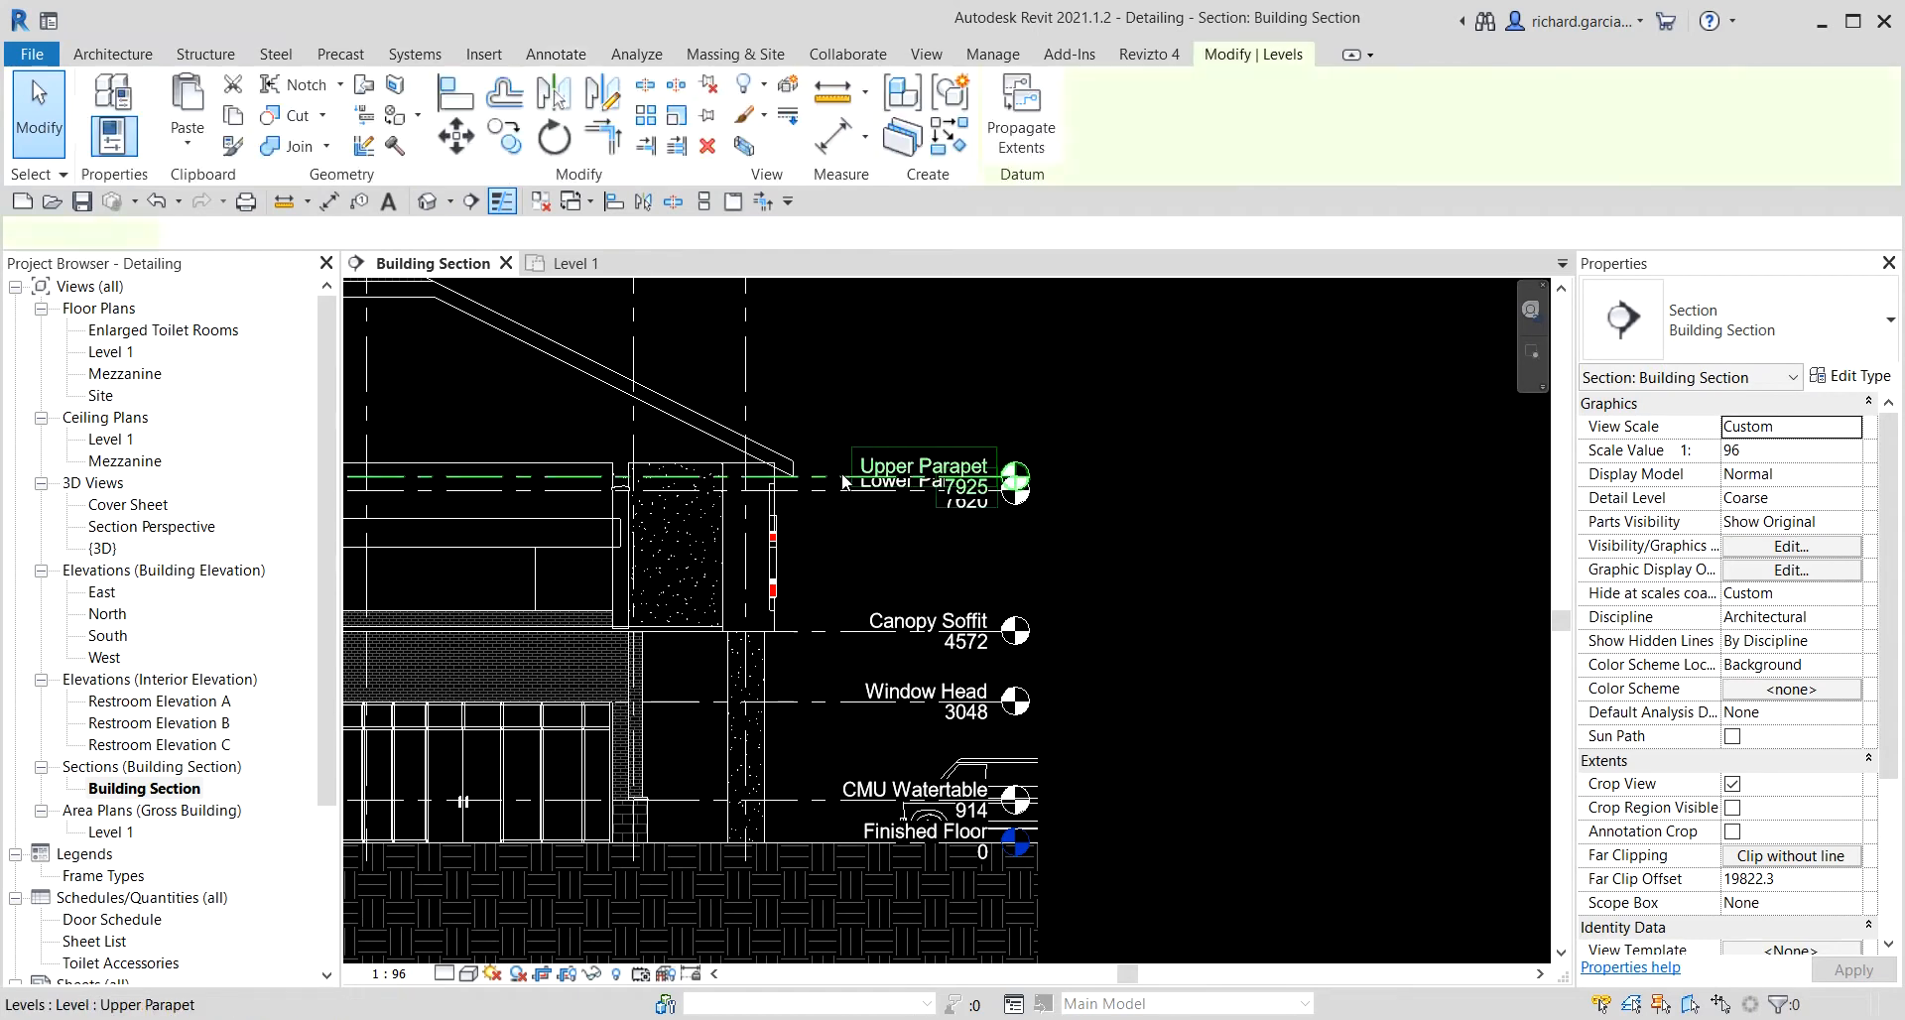
pyautogui.scroll(3, 848, 482)
pyautogui.scroll(1, 1181, 478)
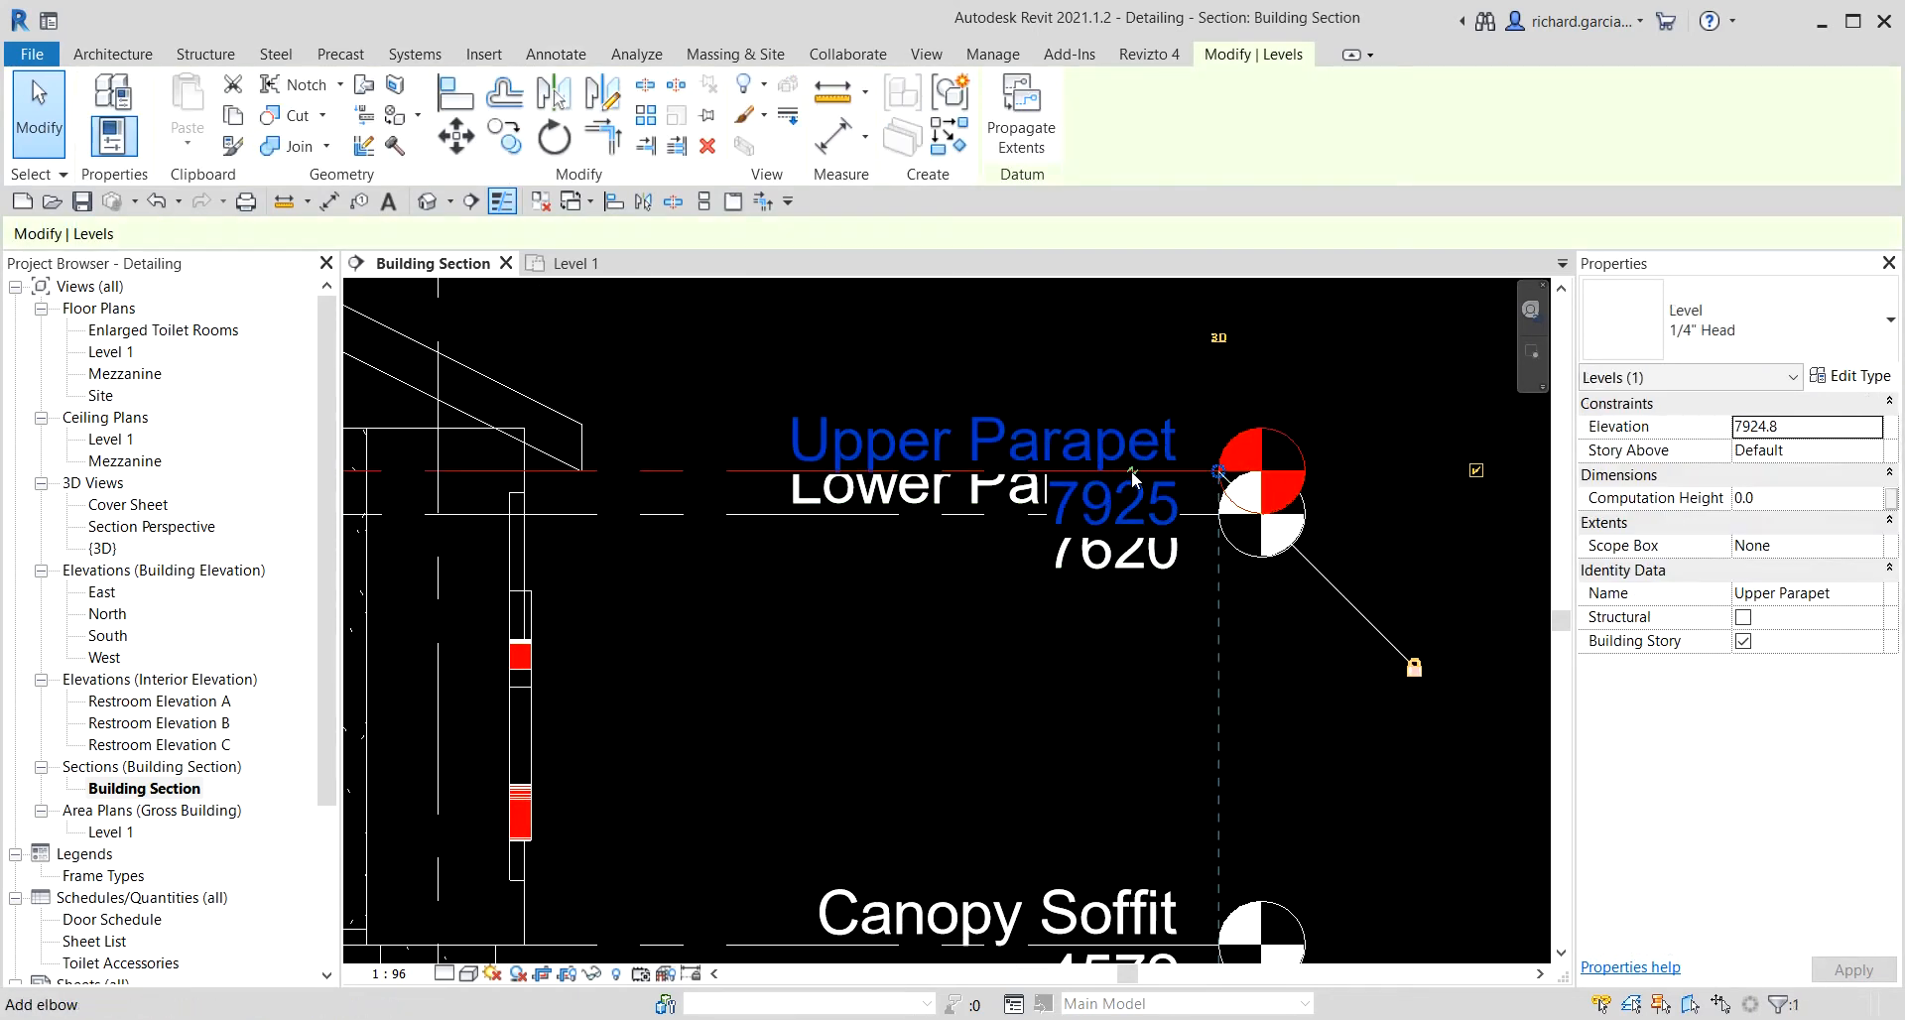
pyautogui.click(1134, 478)
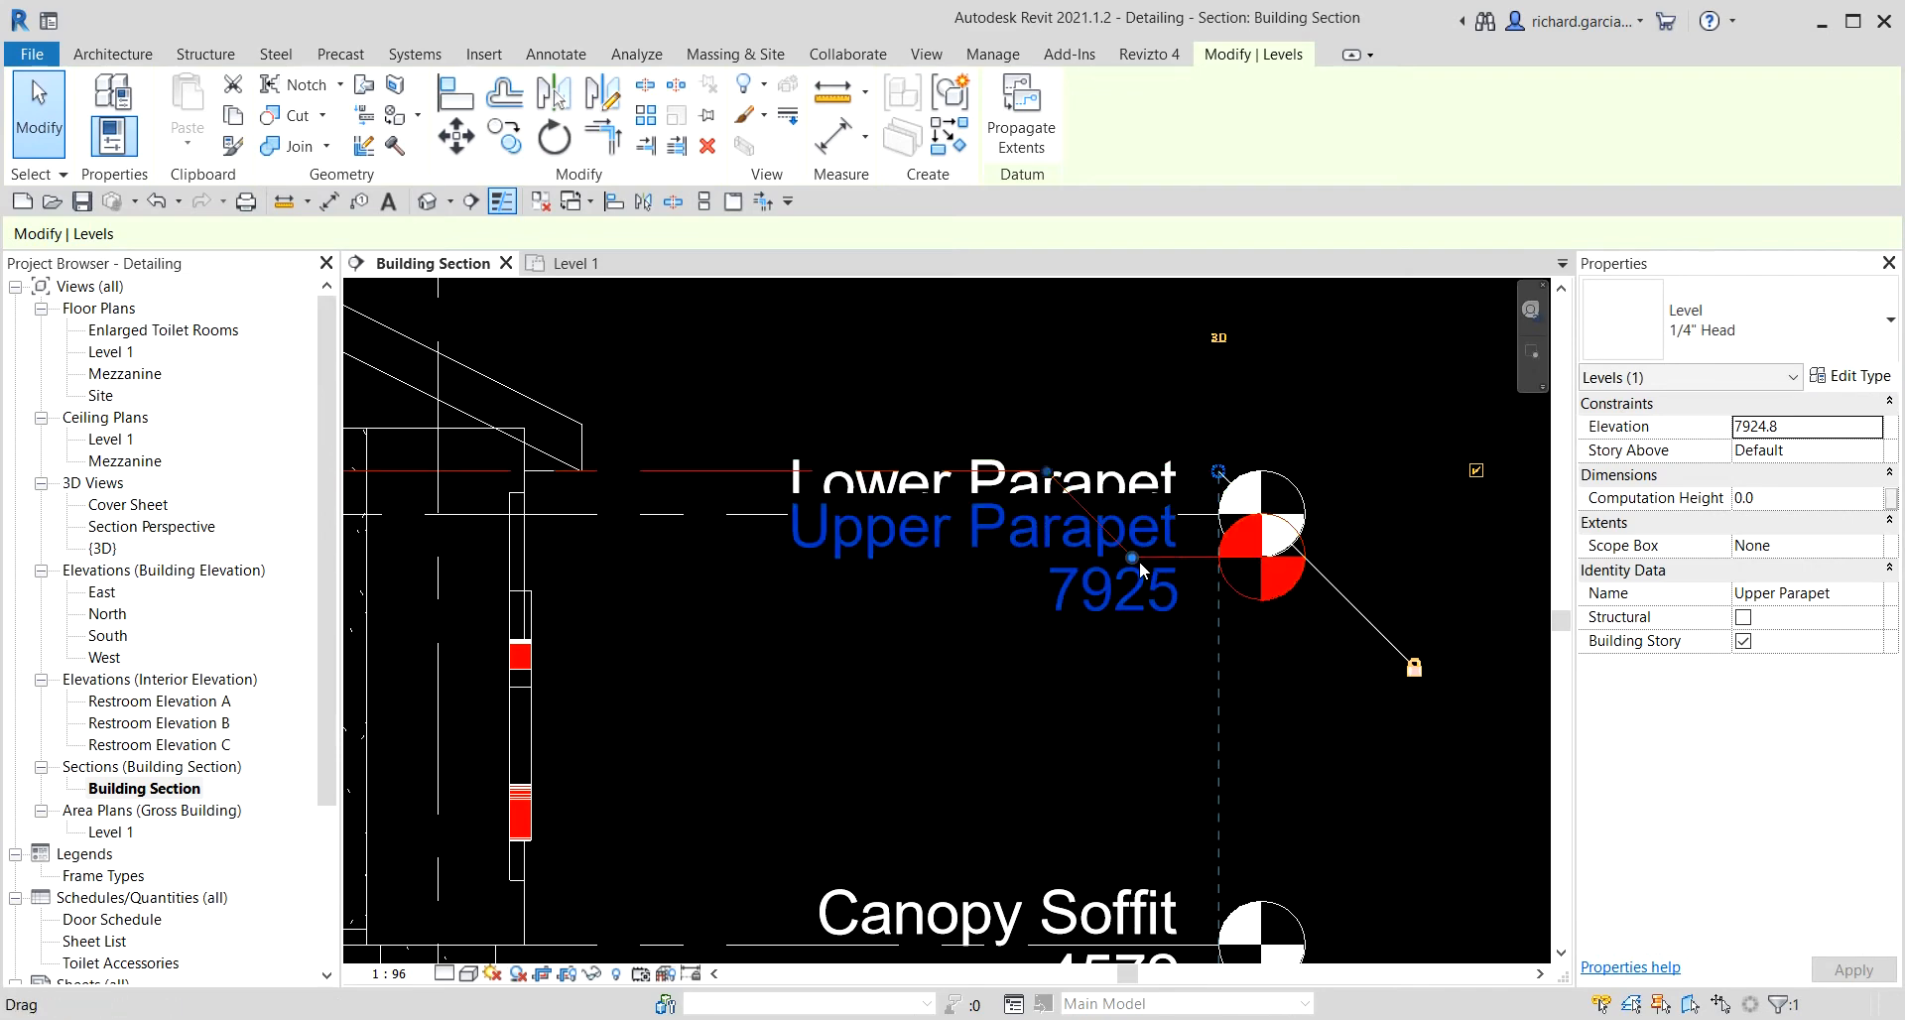
pyautogui.moveTo(1135, 558); pyautogui.dragTo(1159, 362)
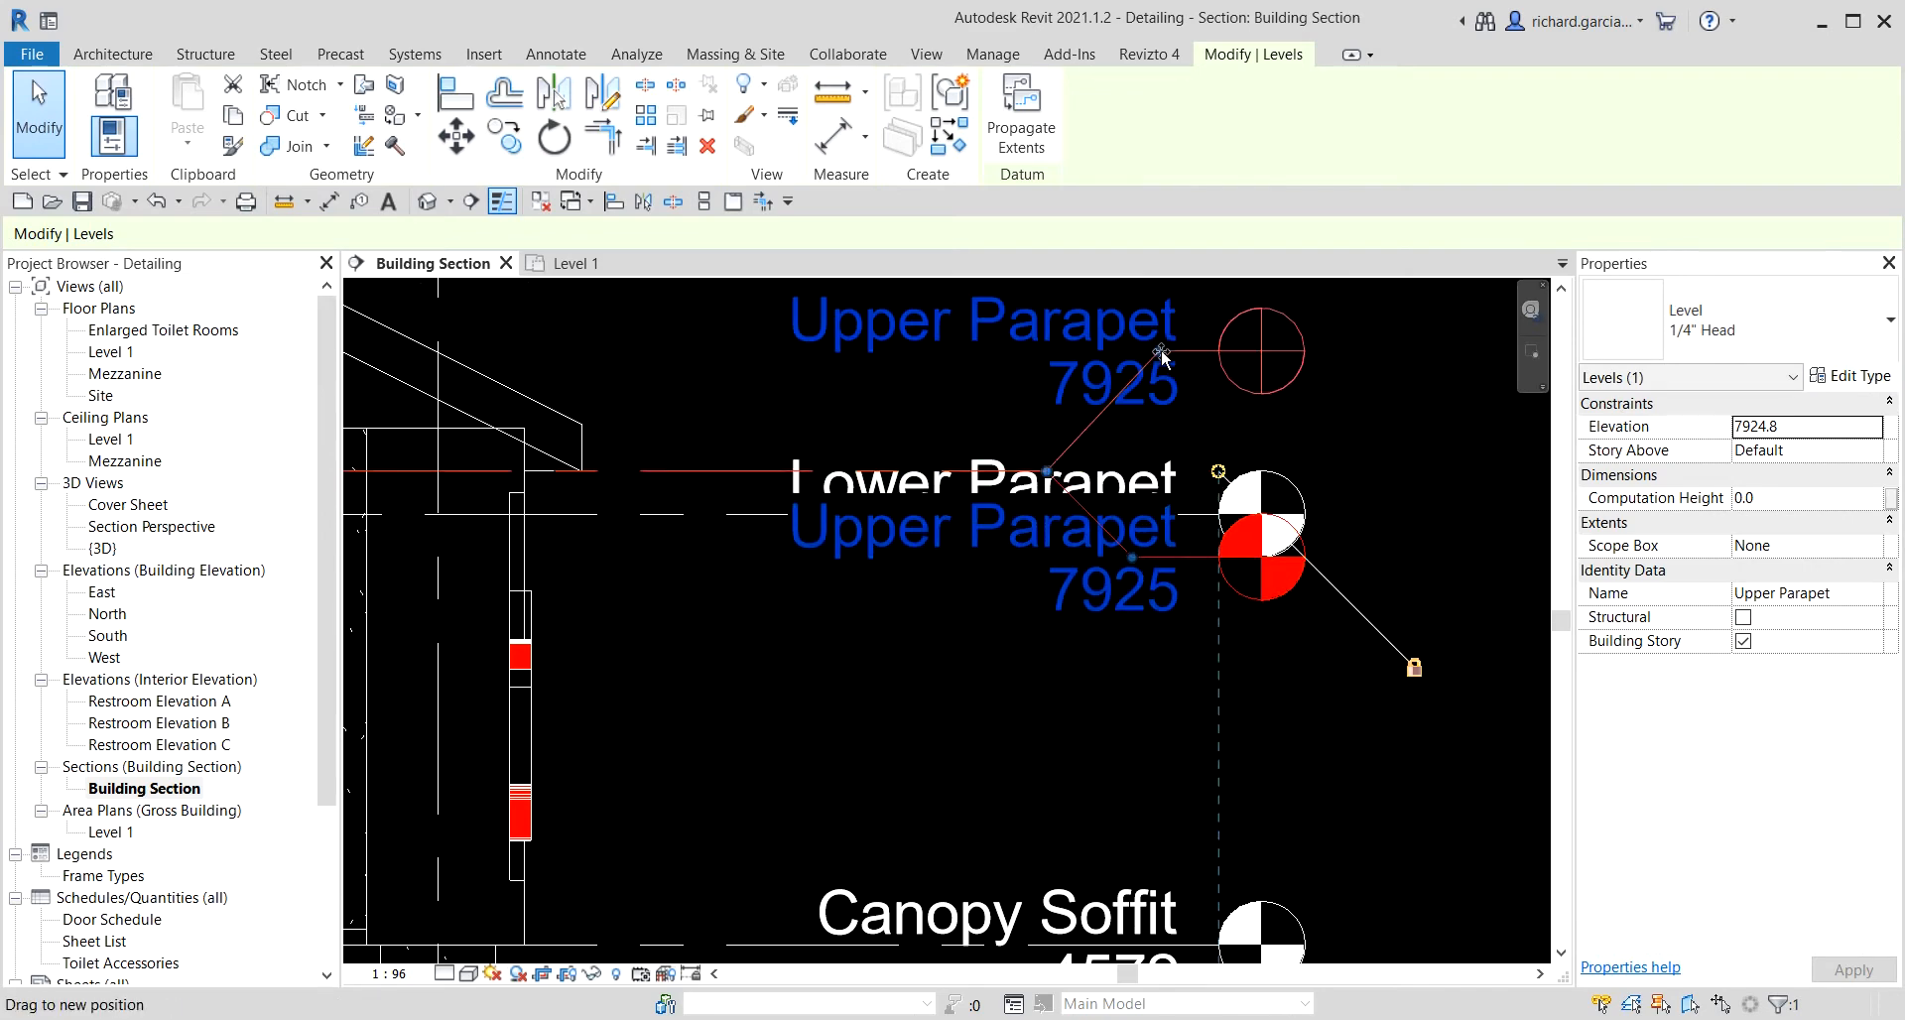
pyautogui.moveTo(1159, 362); pyautogui.dragTo(1225, 582, button='middle')
# Reposition the Upper Parapet elbow points so the jog sits further left, clear of the Lower Parapet label.
pyautogui.scroll(2, 1171, 551)
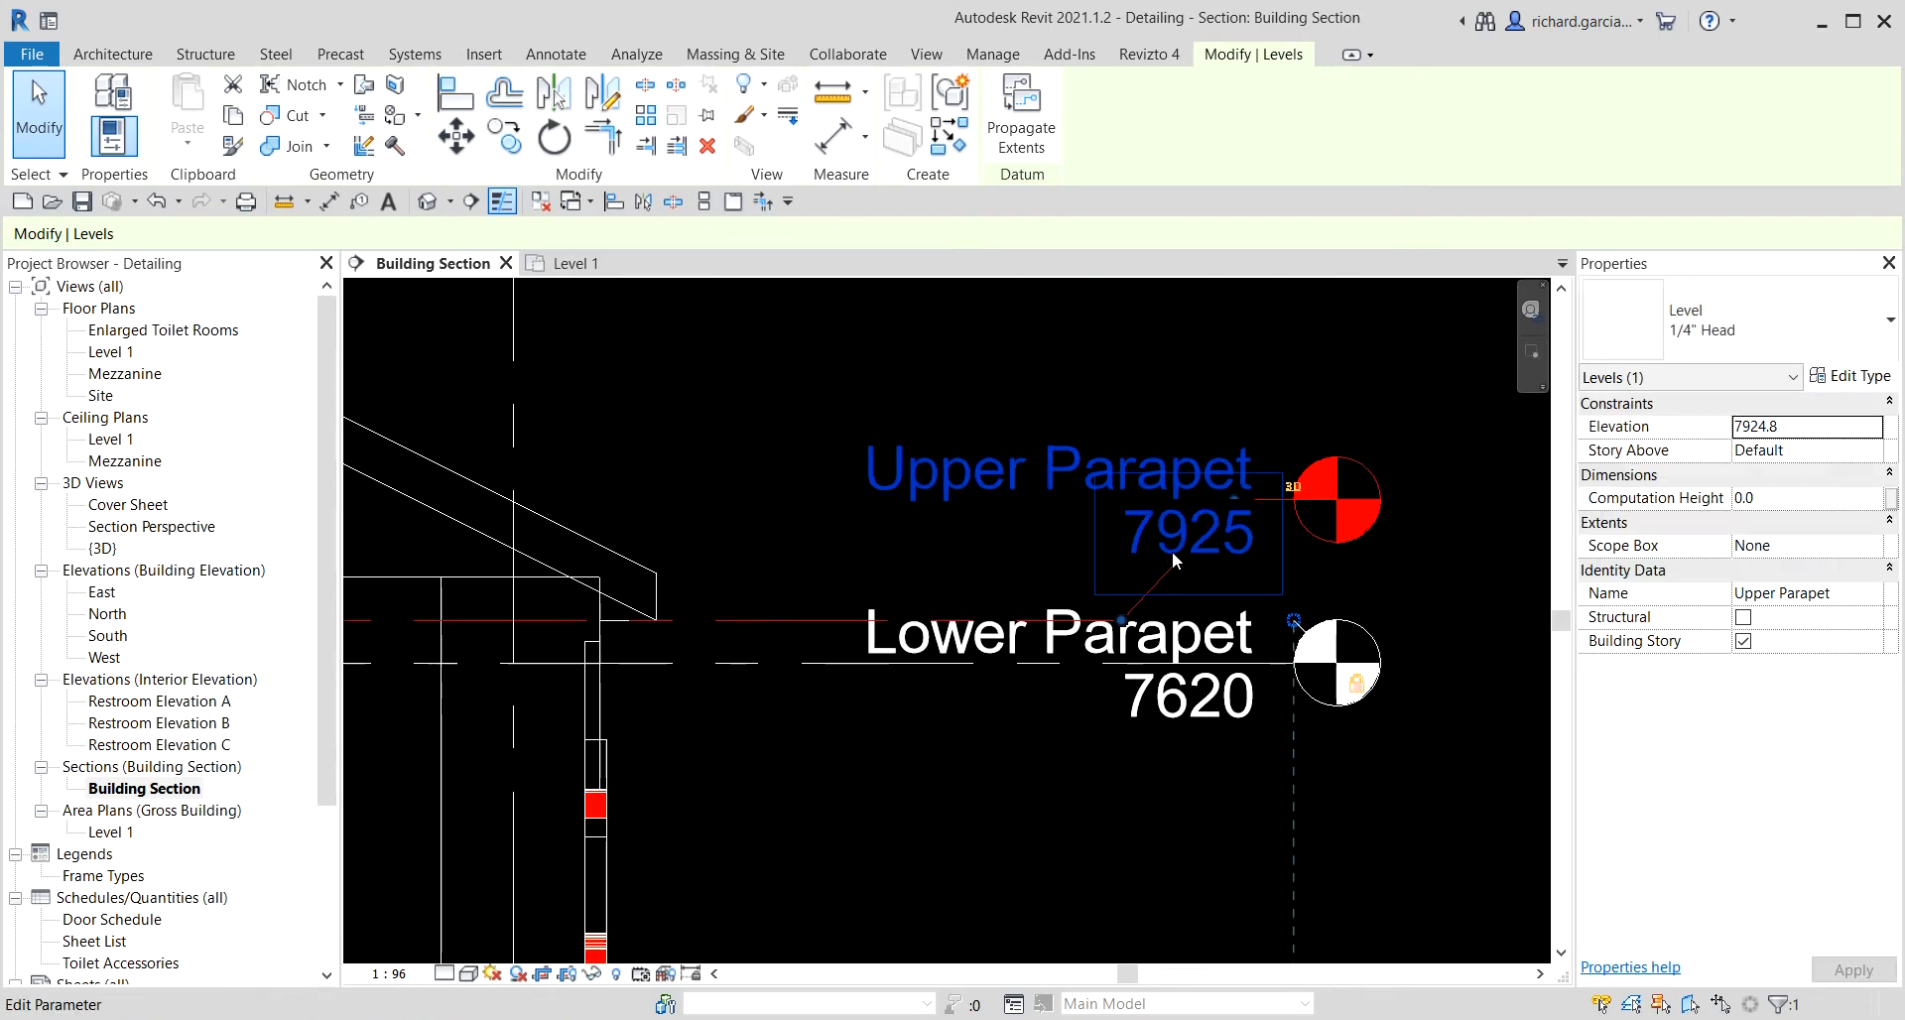
pyautogui.moveTo(1113, 630); pyautogui.dragTo(754, 630)
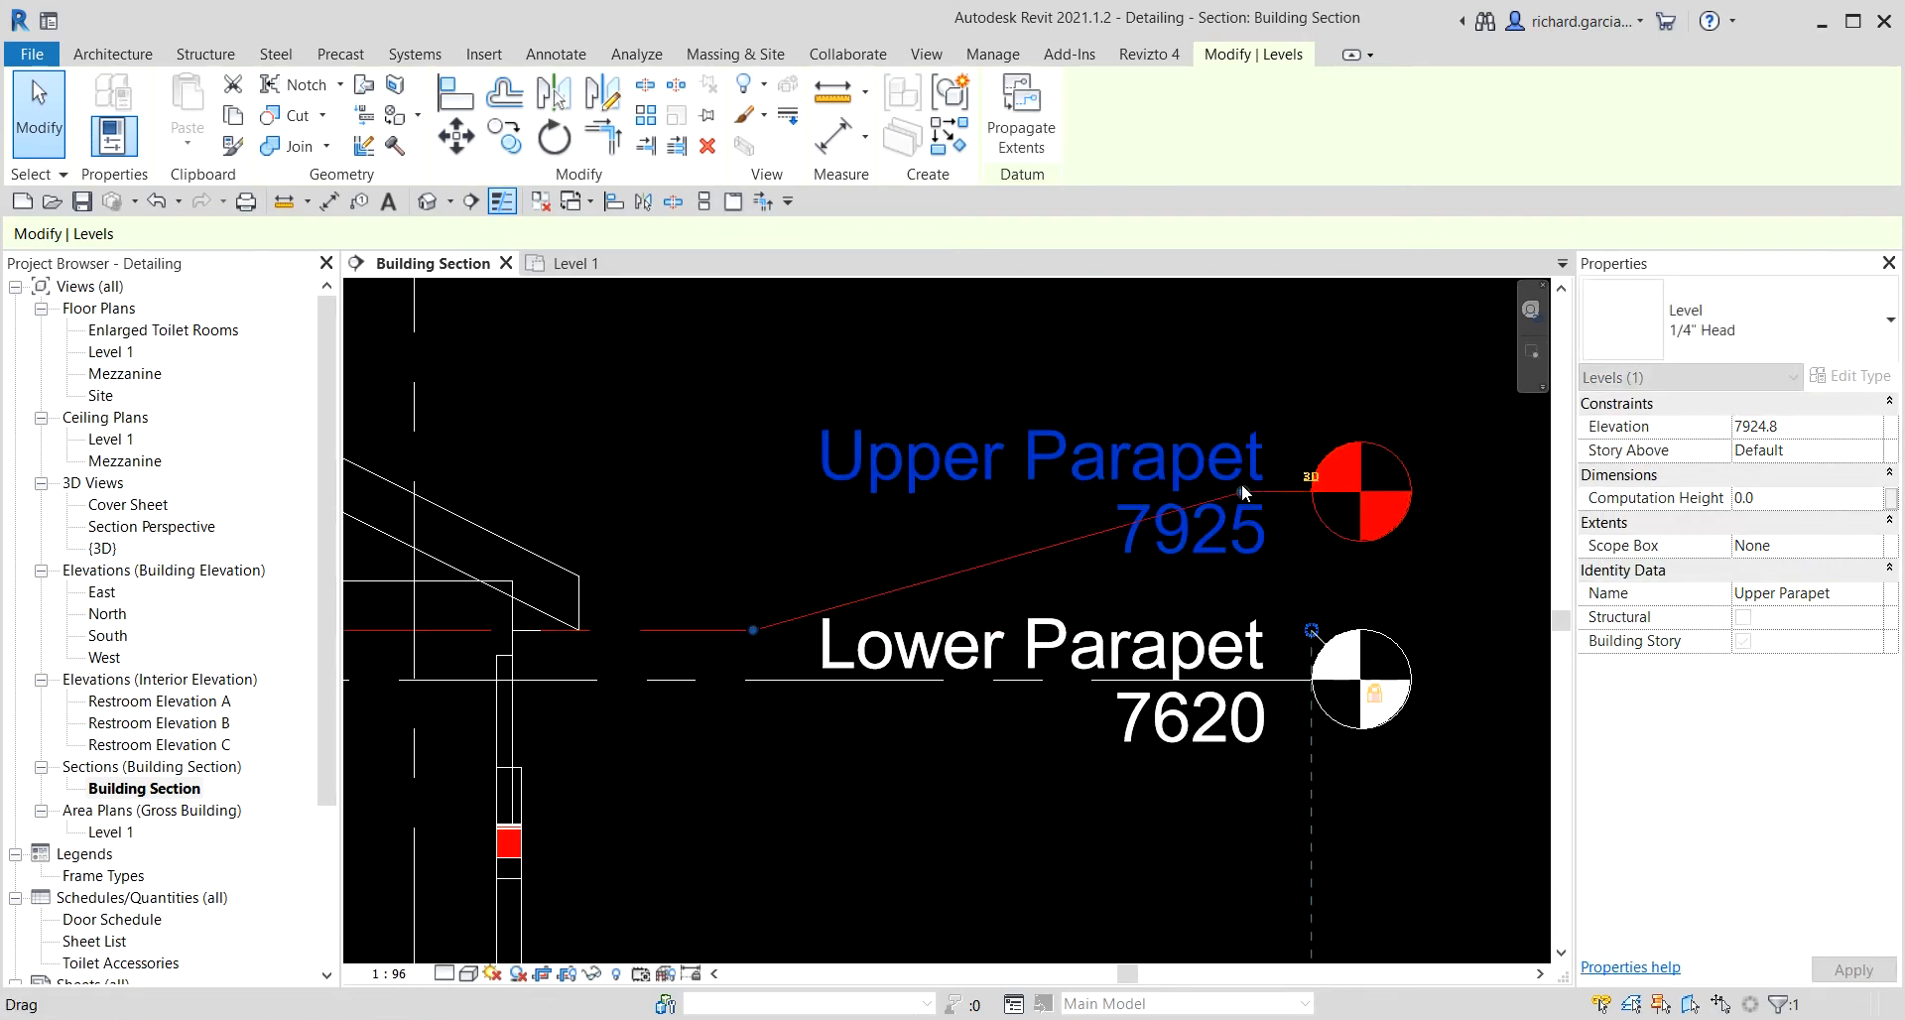
pyautogui.moveTo(1243, 492); pyautogui.dragTo(792, 488)
pyautogui.click(1062, 355)
# Hide the delivery van entourage in the Building Section view.
pyautogui.scroll(-5, 1099, 342)
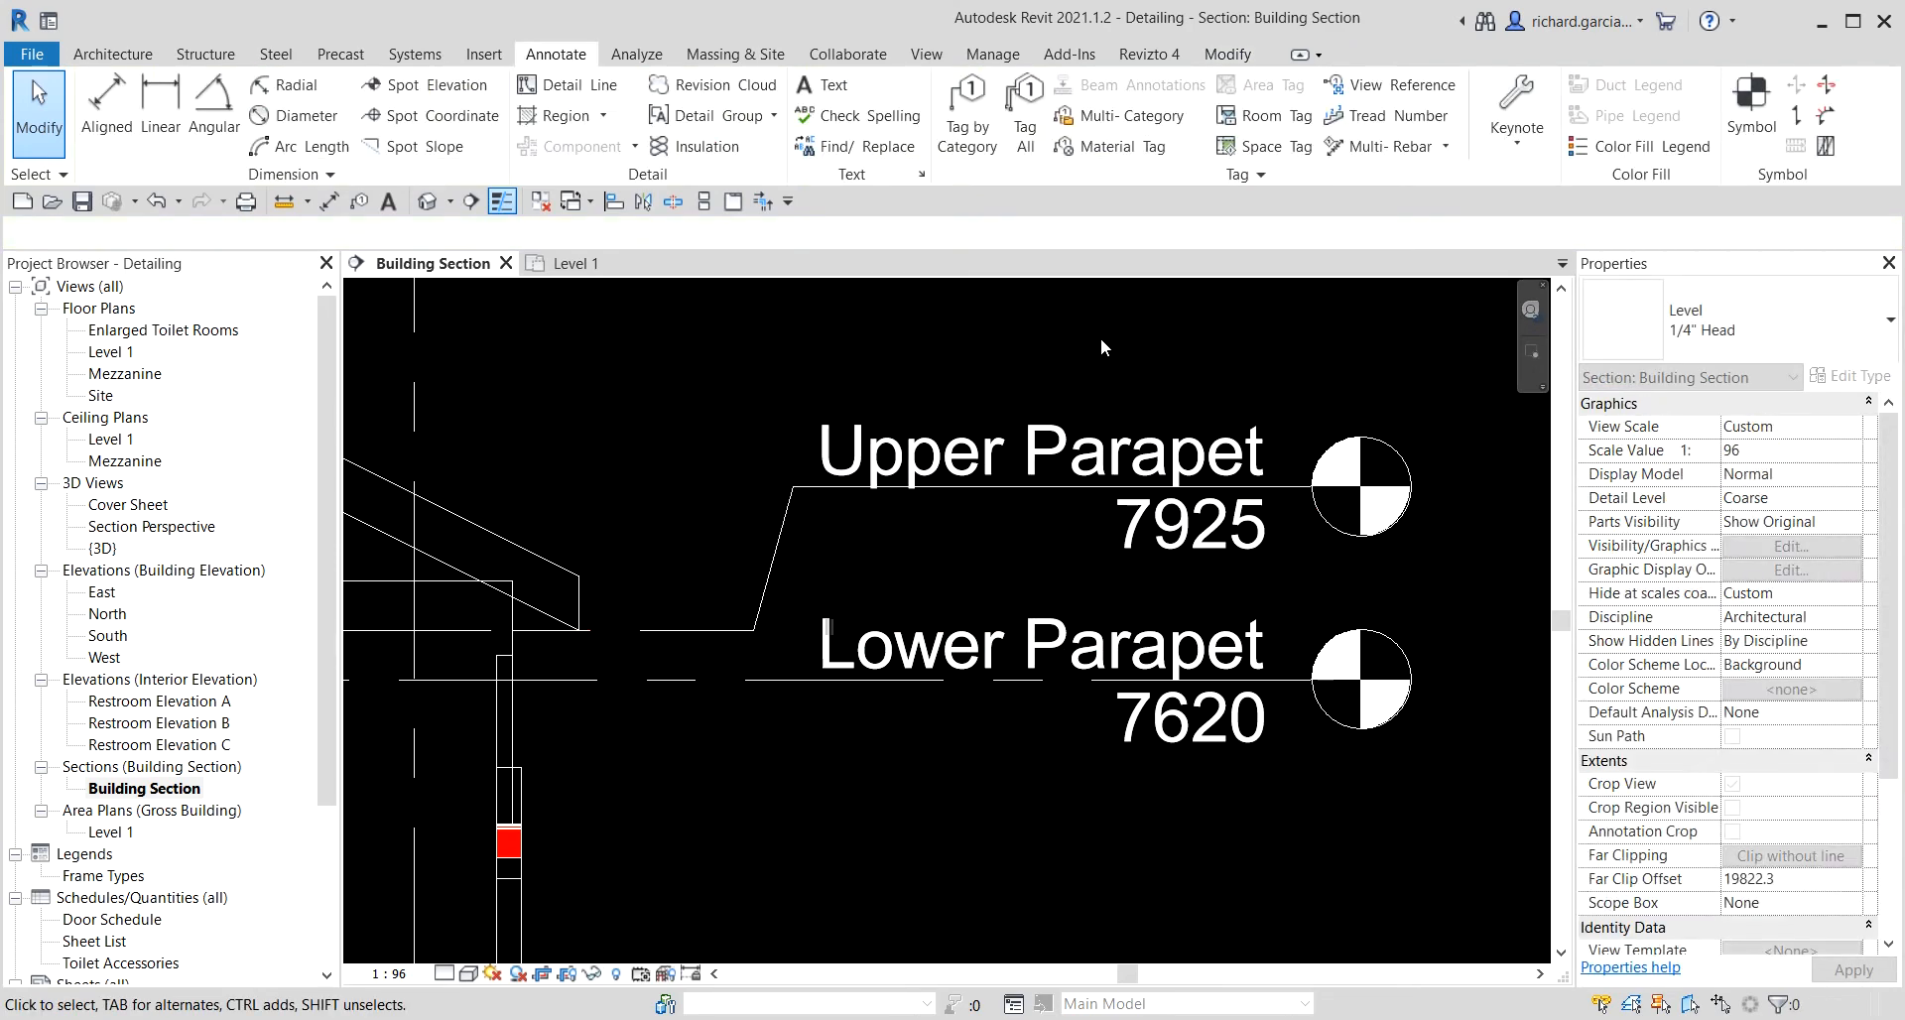
pyautogui.moveTo(1191, 641); pyautogui.dragTo(1203, 354, button='middle')
pyautogui.scroll(2, 1211, 836)
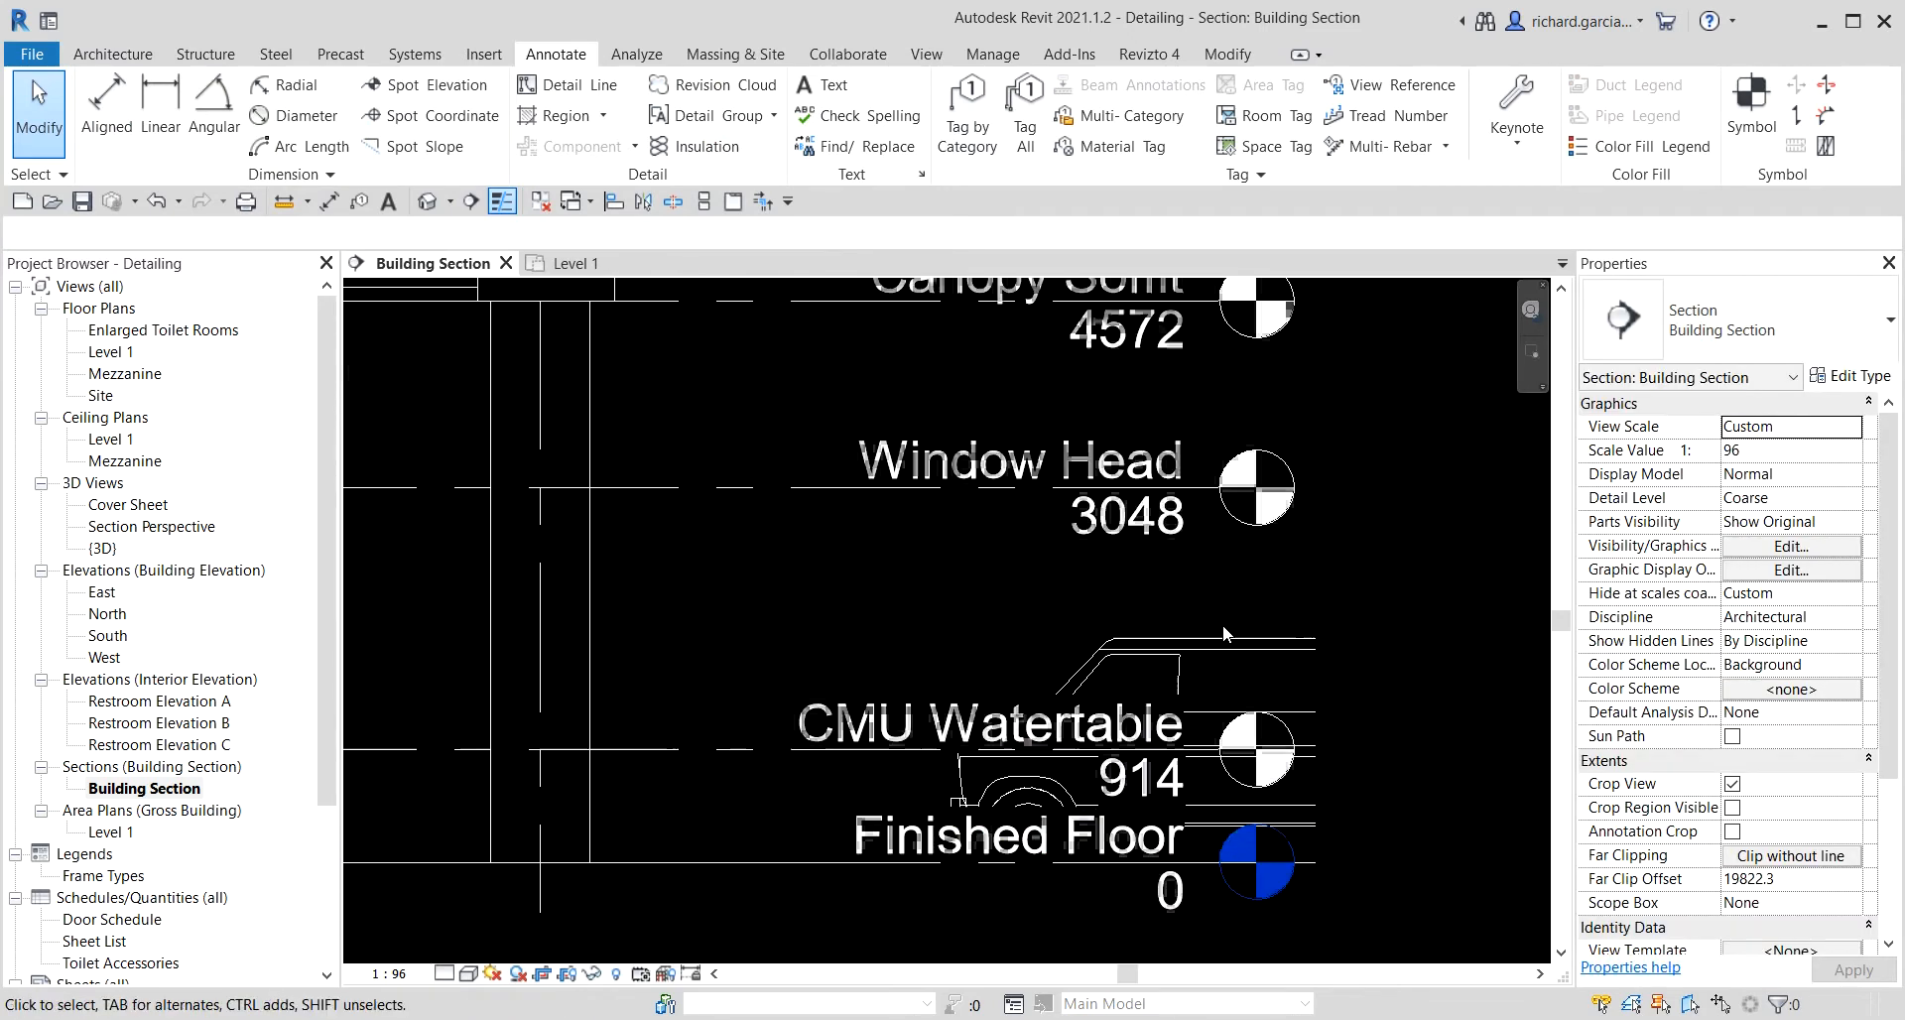
pyautogui.click(1167, 641)
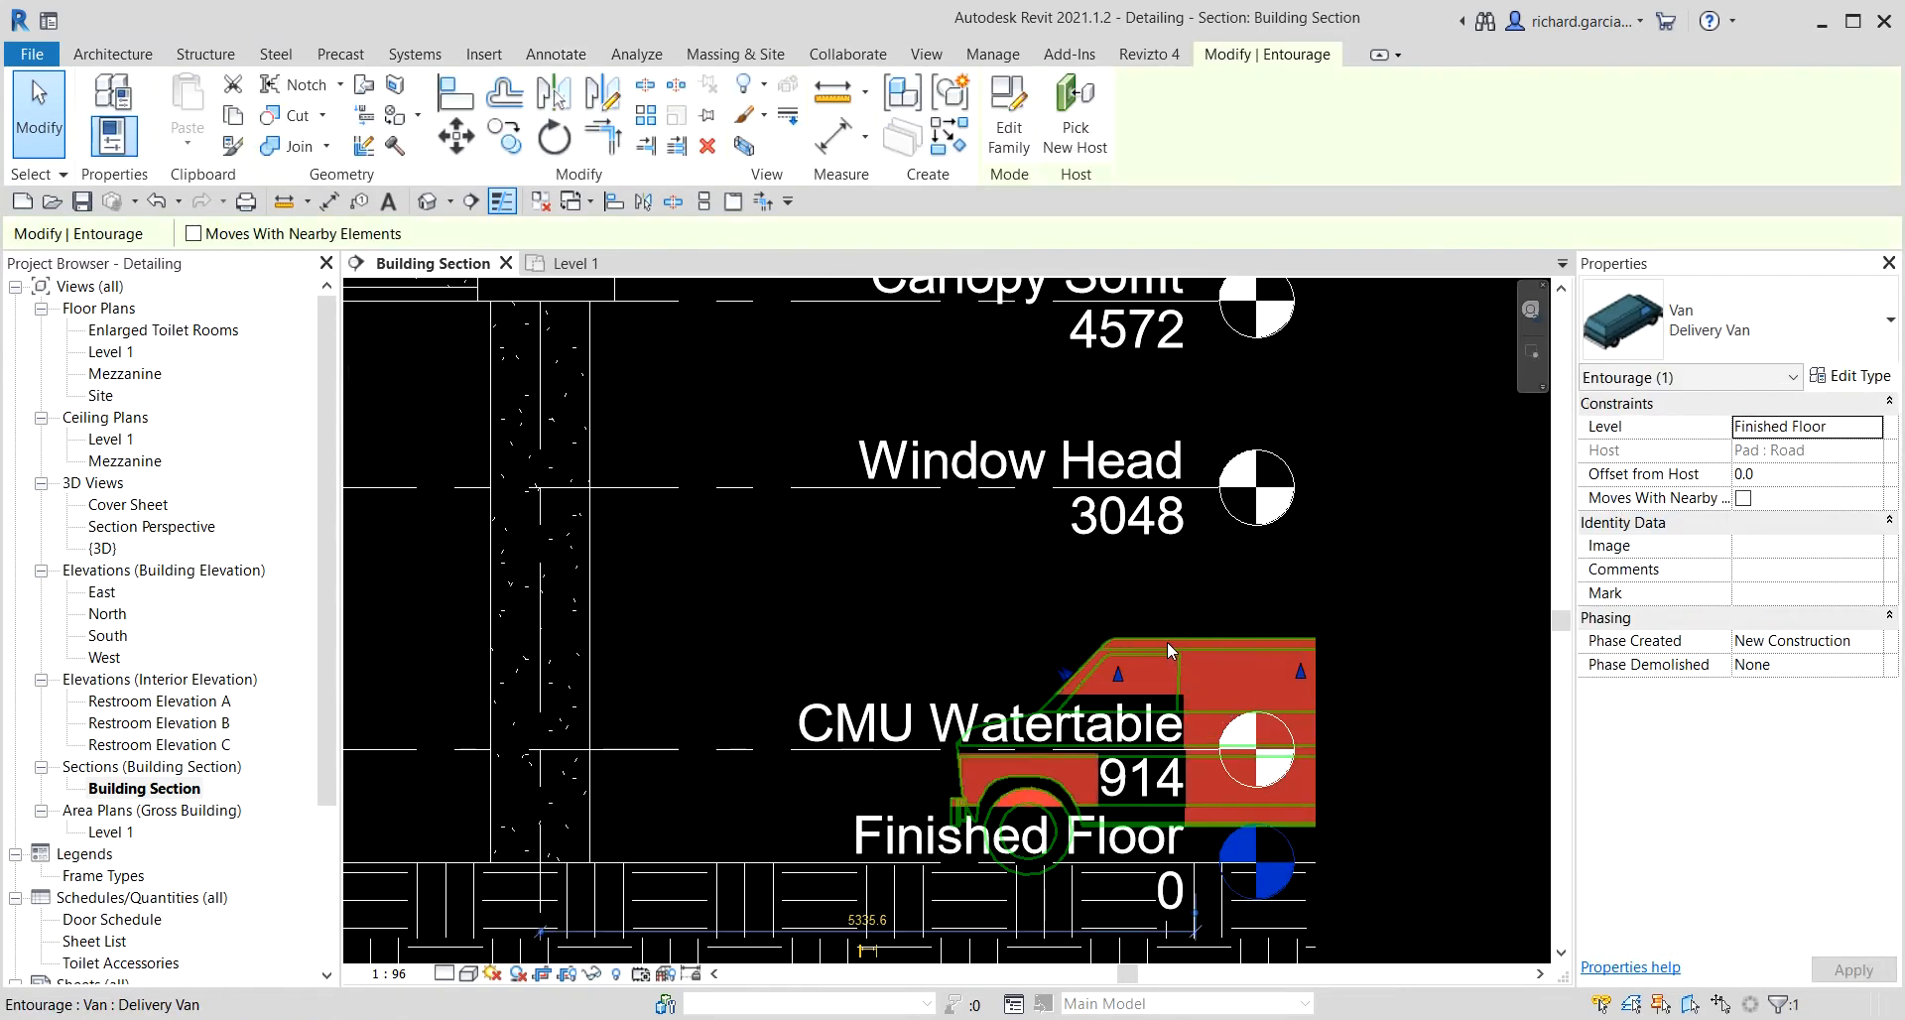
pyautogui.rightClick(1167, 641)
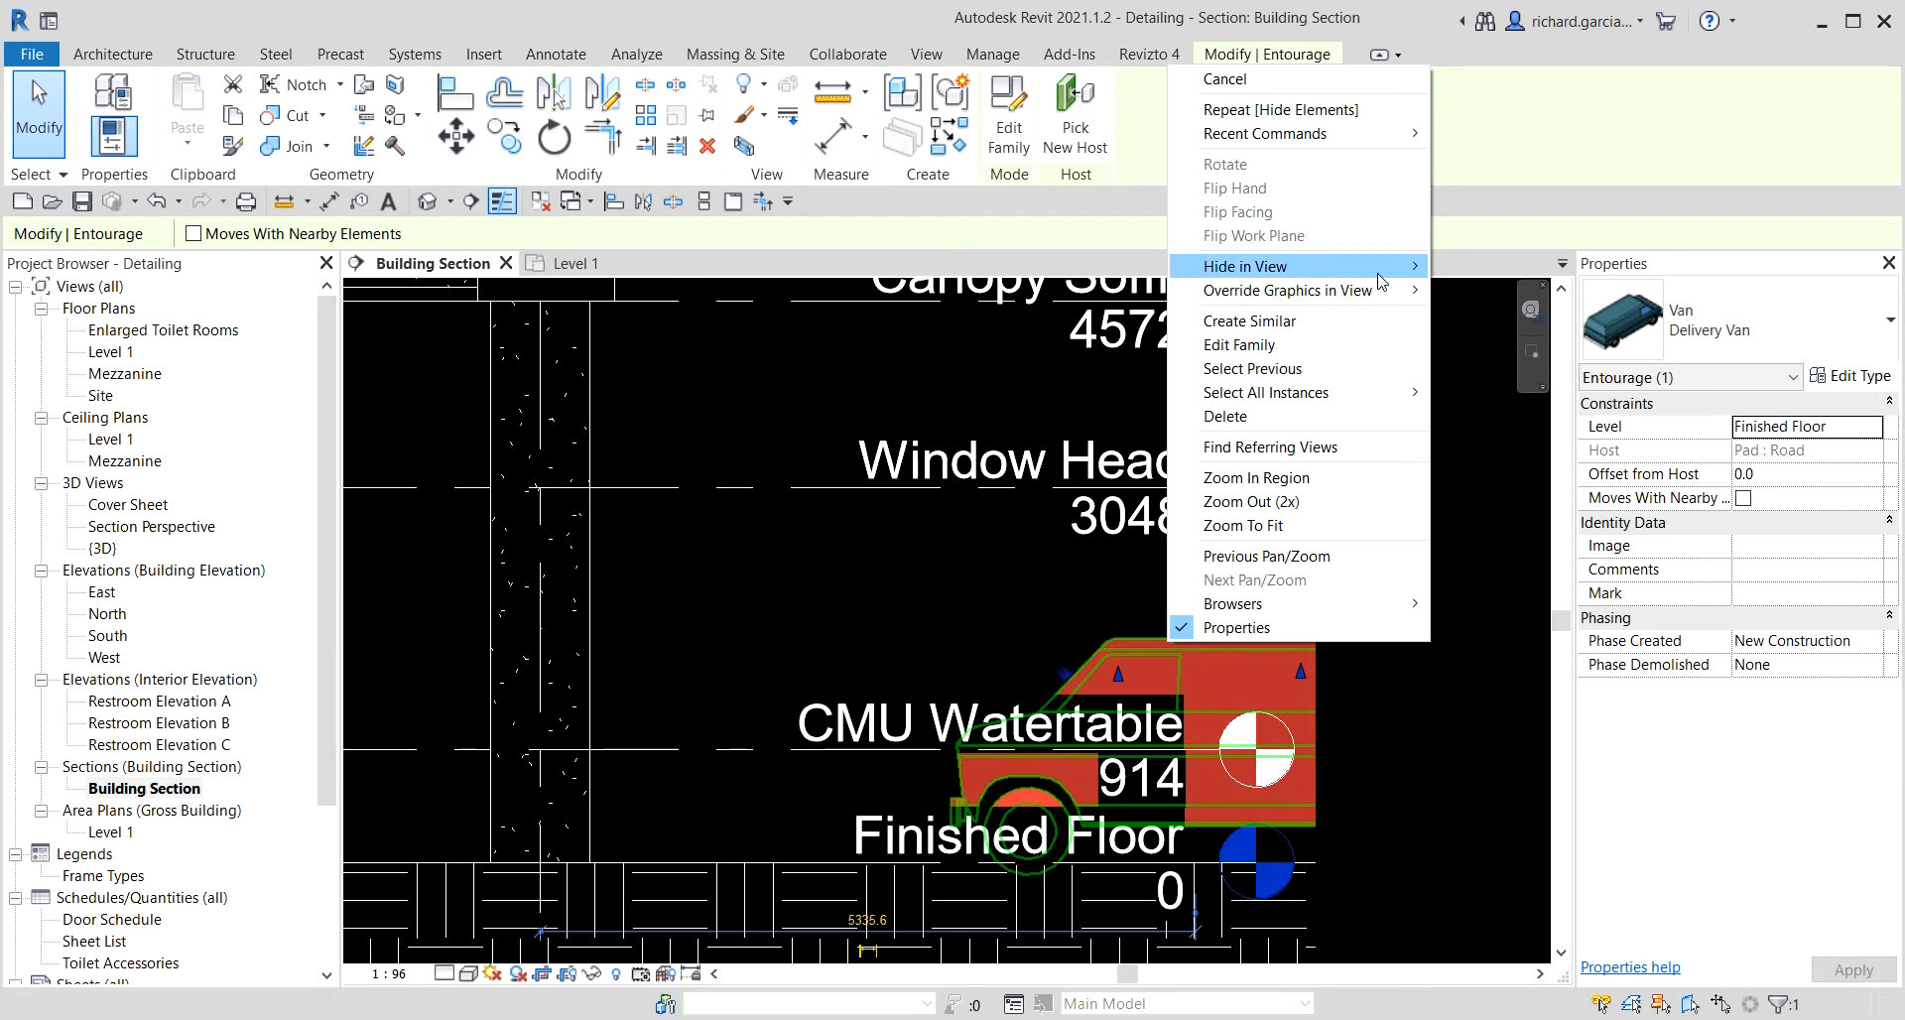
pyautogui.moveTo(1388, 268)
pyautogui.click(1490, 303)
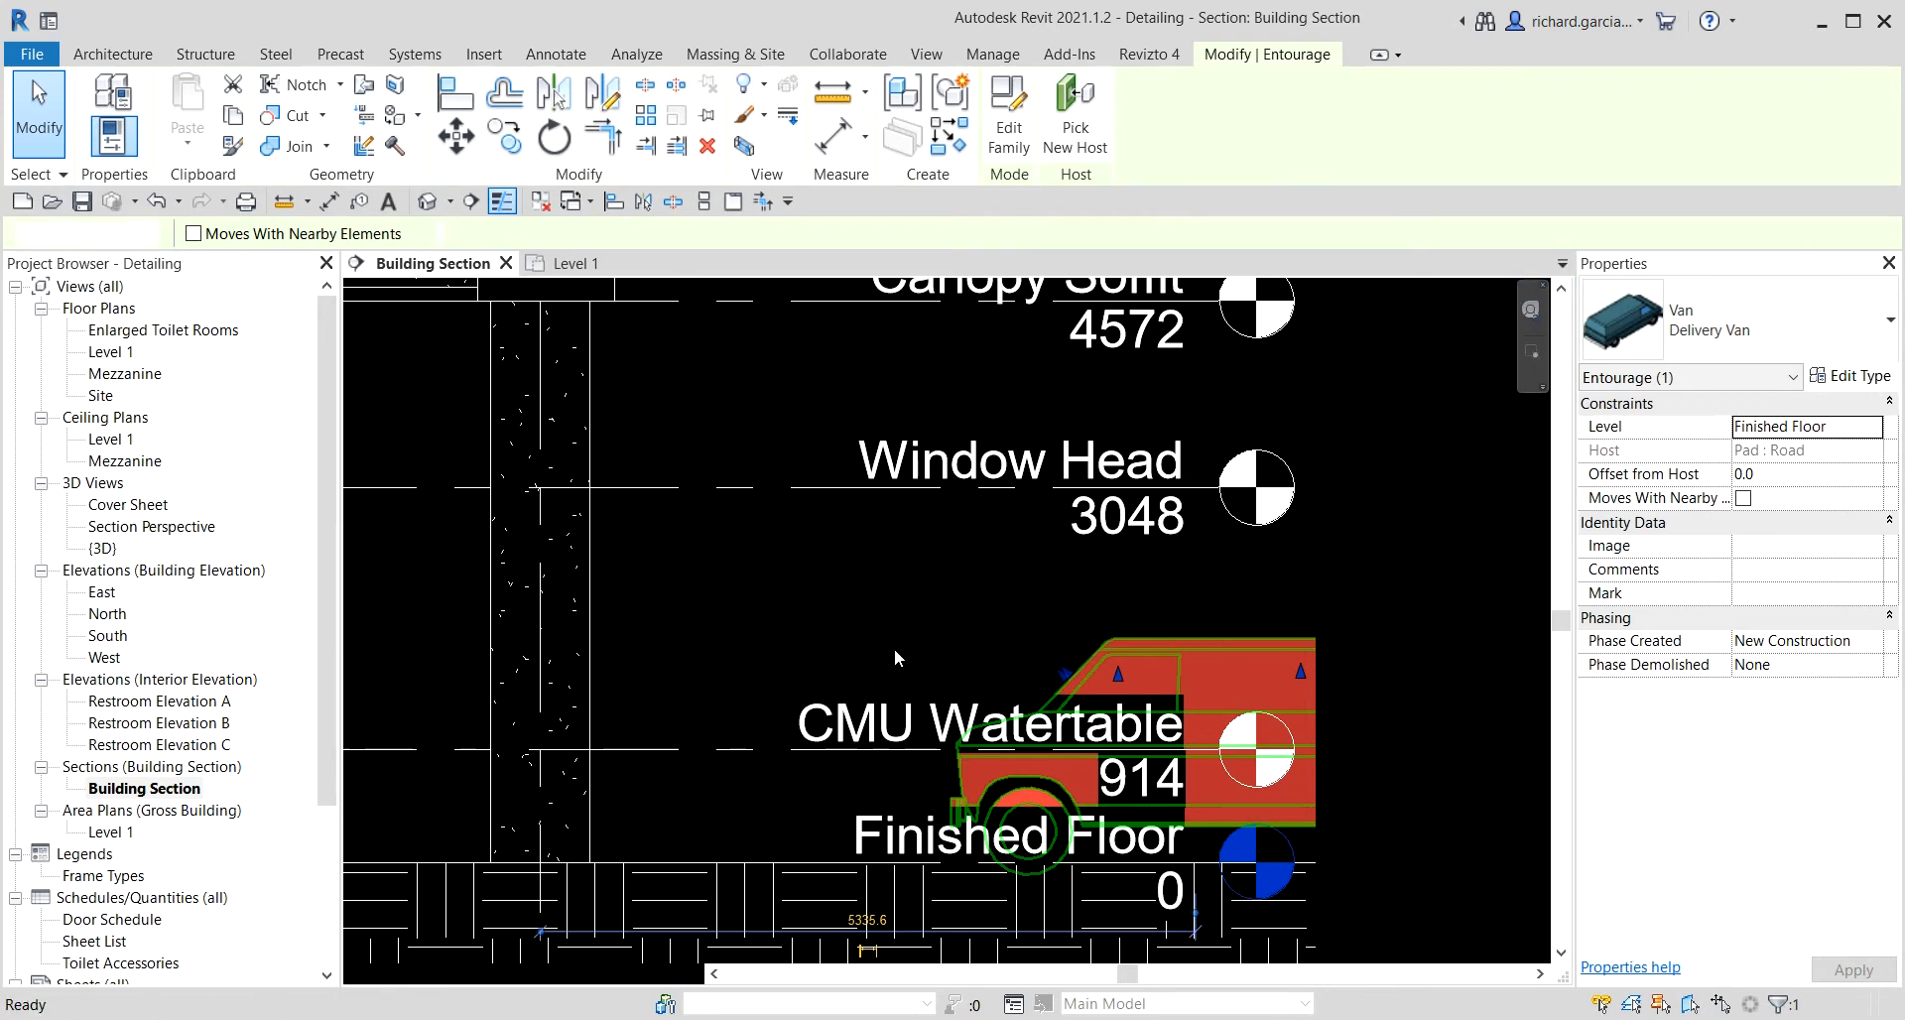
# Hide the Mezzanine level element in the Building Section view.
pyautogui.scroll(-2, 1210, 580)
pyautogui.scroll(-3, 1198, 579)
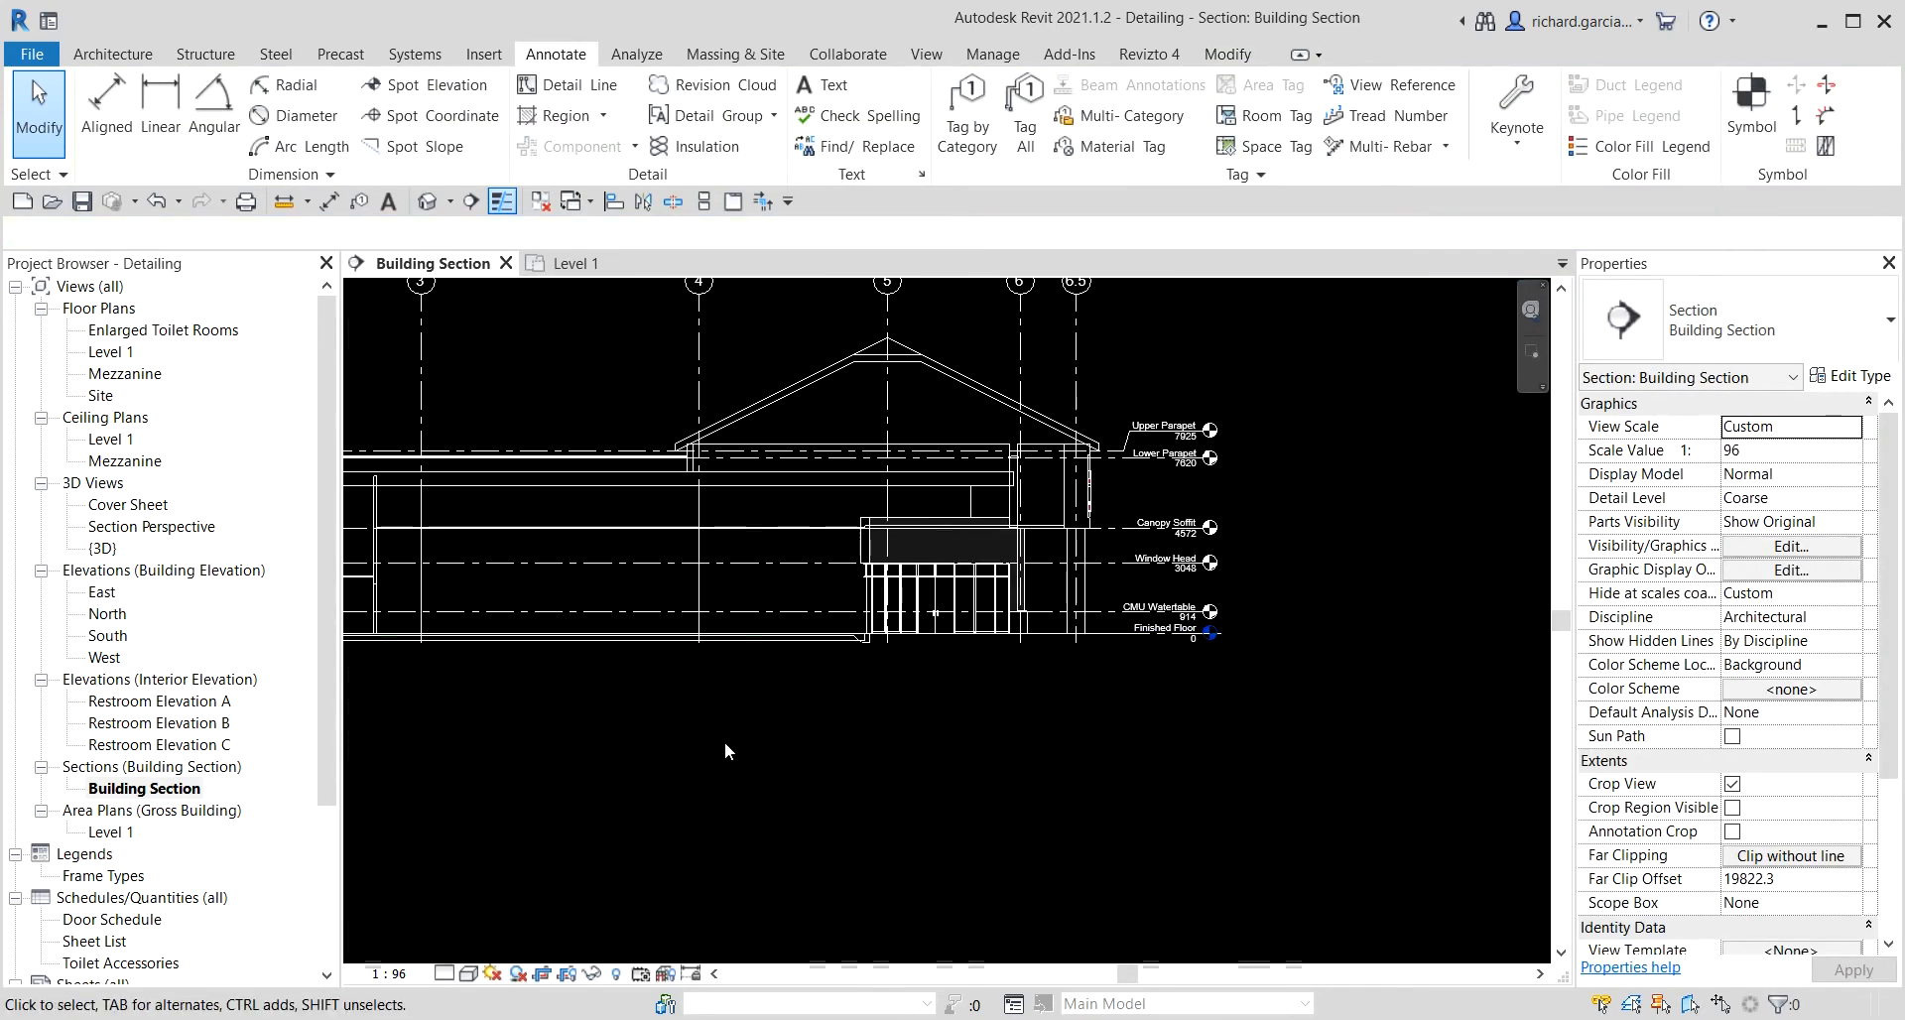
pyautogui.moveTo(724, 741); pyautogui.dragTo(1221, 747, button='middle')
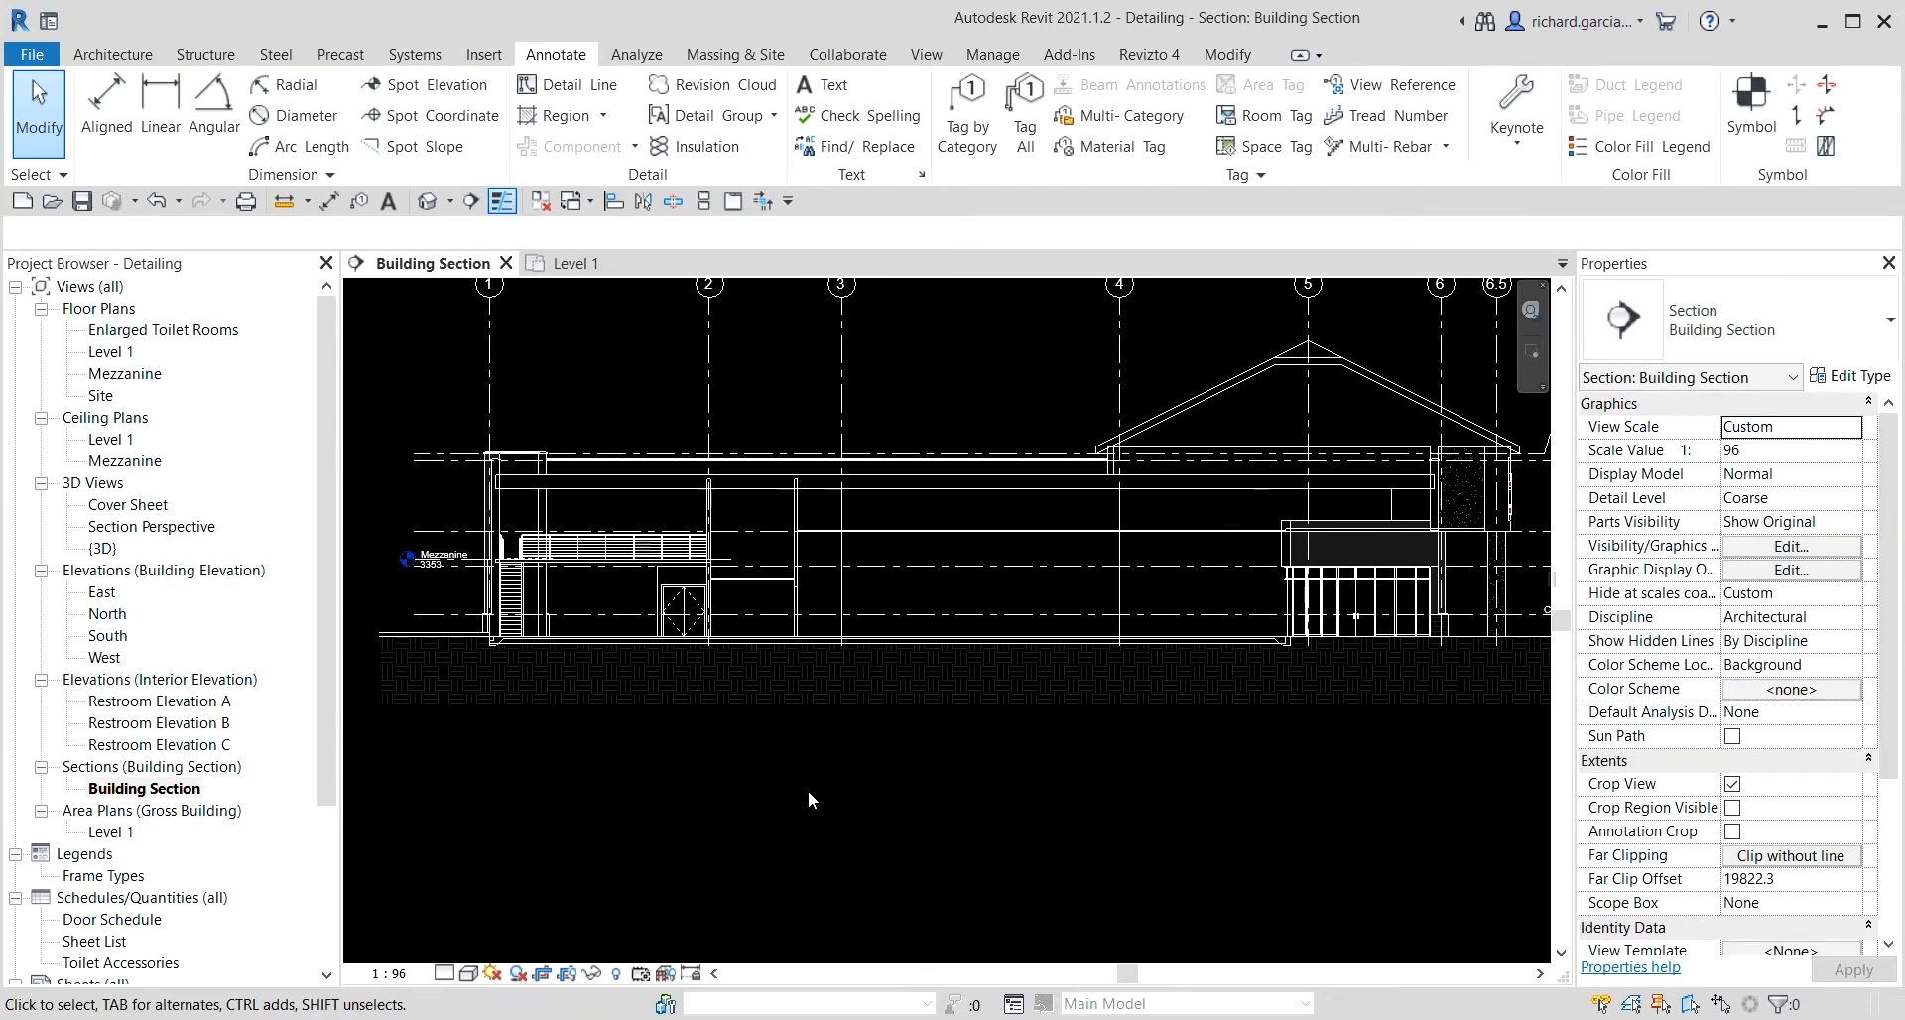
pyautogui.moveTo(796, 796); pyautogui.dragTo(1021, 801, button='middle')
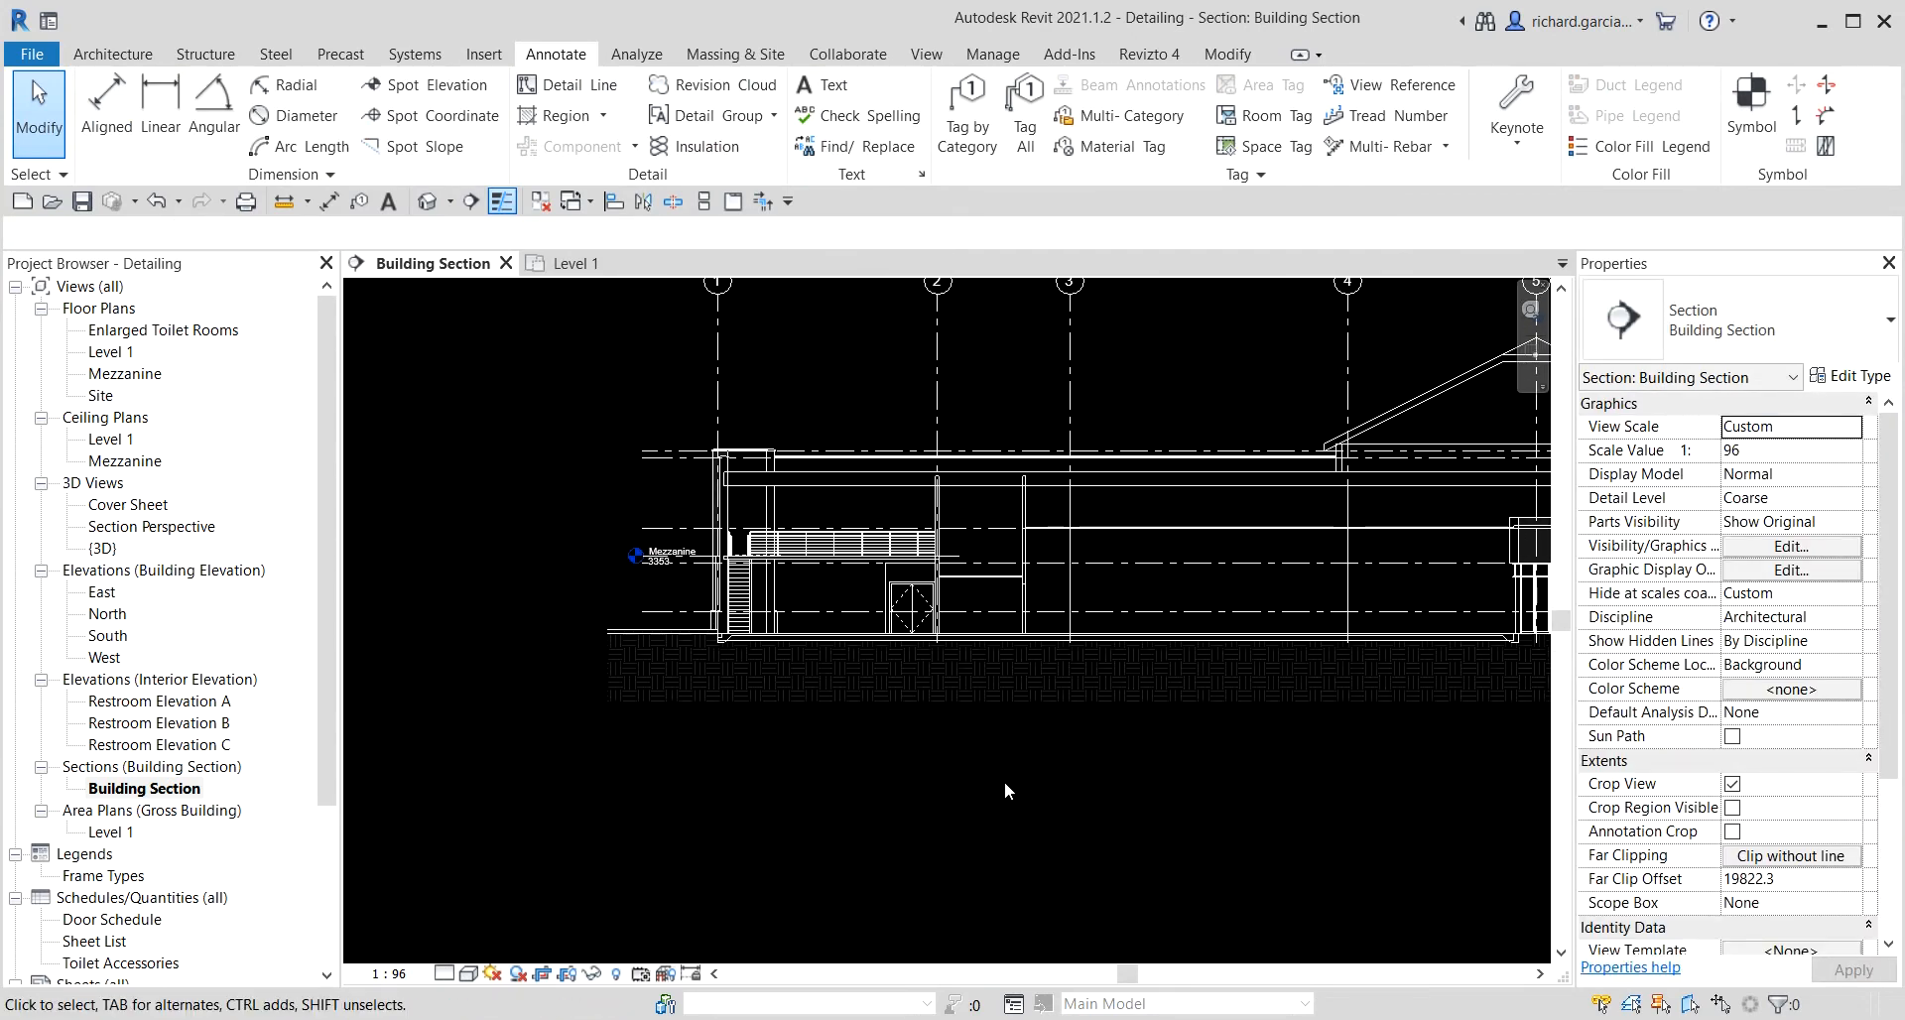
pyautogui.scroll(6, 689, 568)
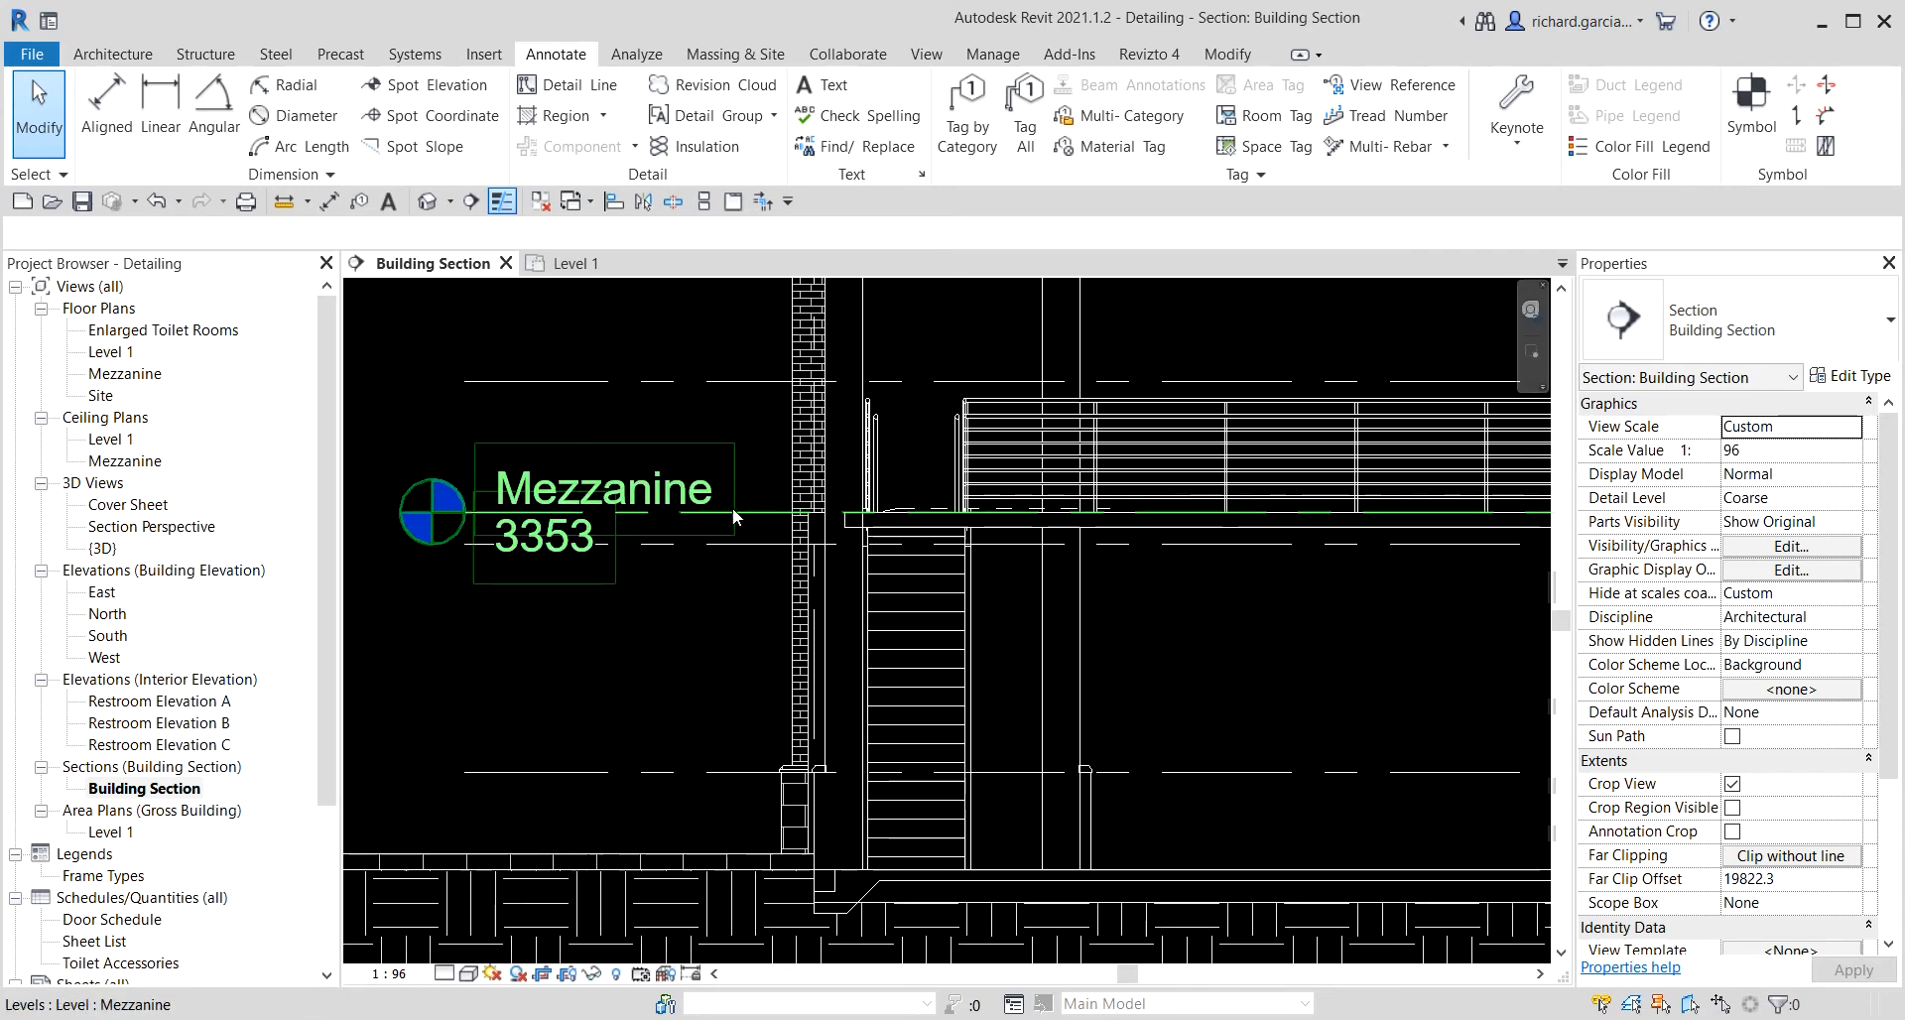
pyautogui.rightClick(758, 508)
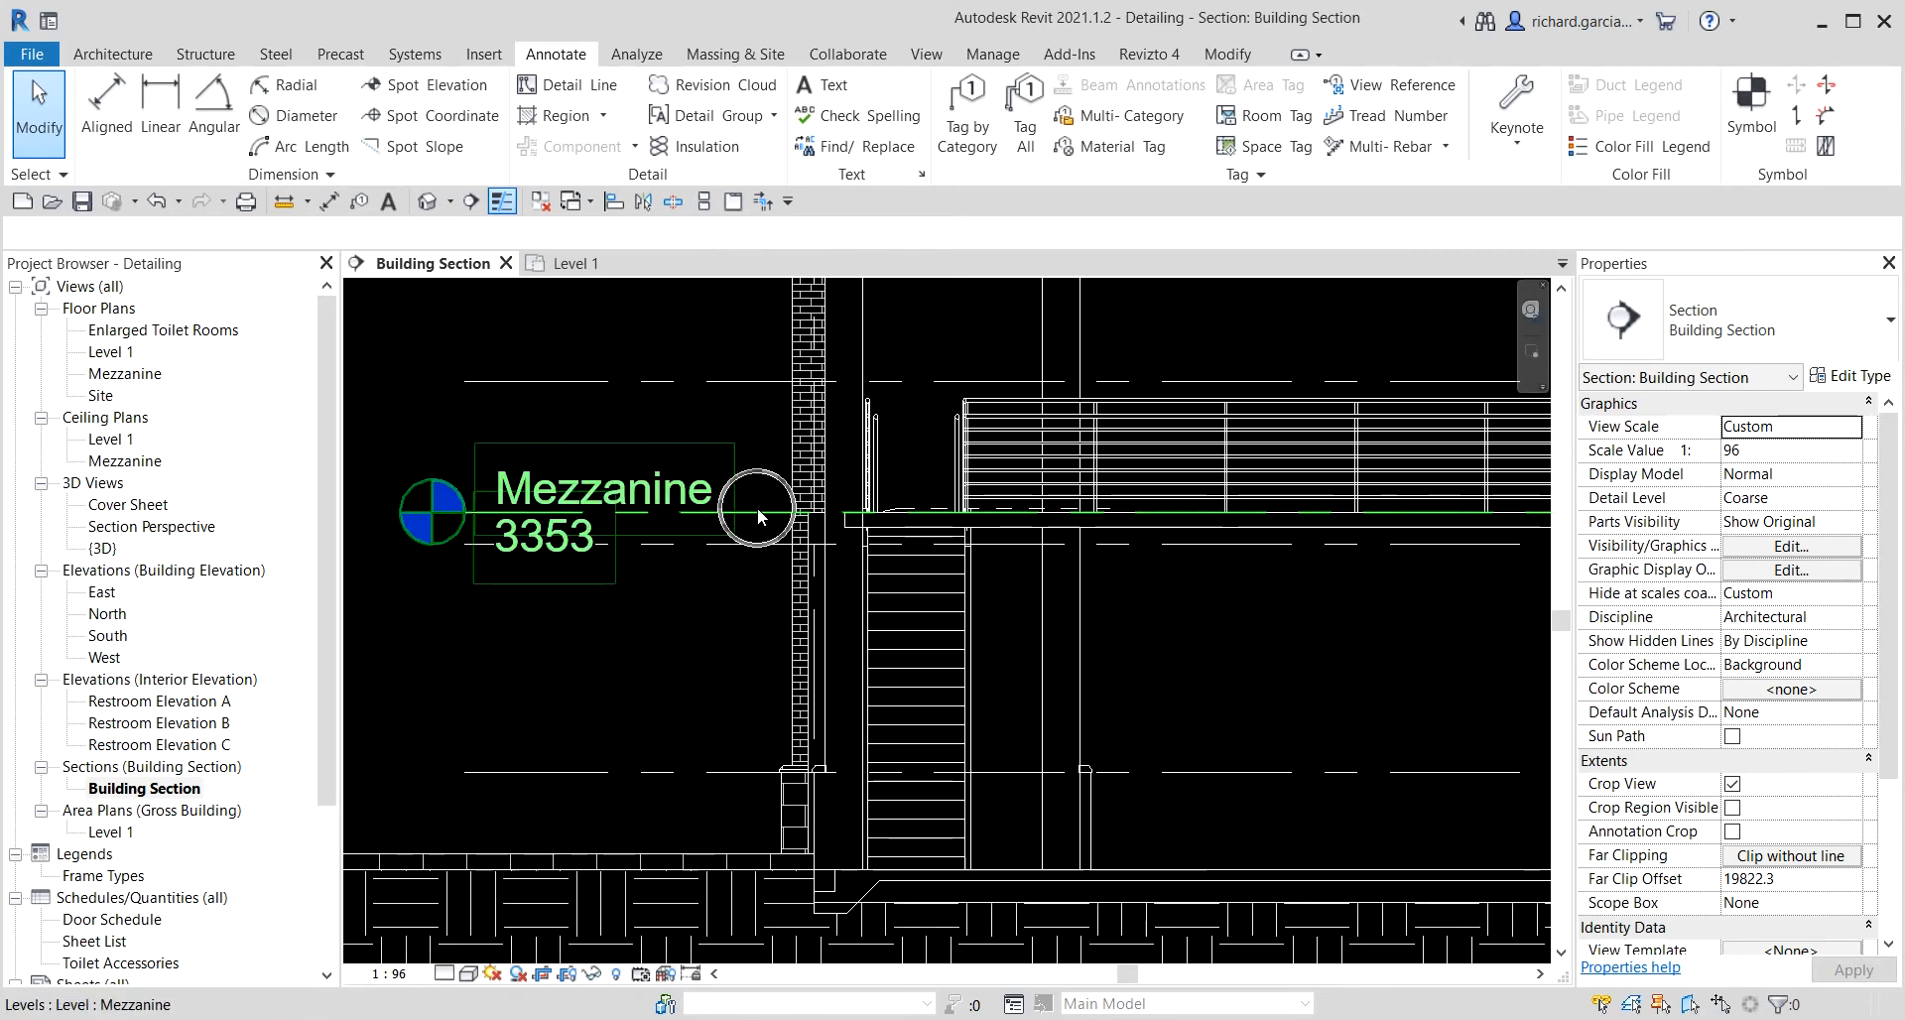
pyautogui.moveTo(869, 645)
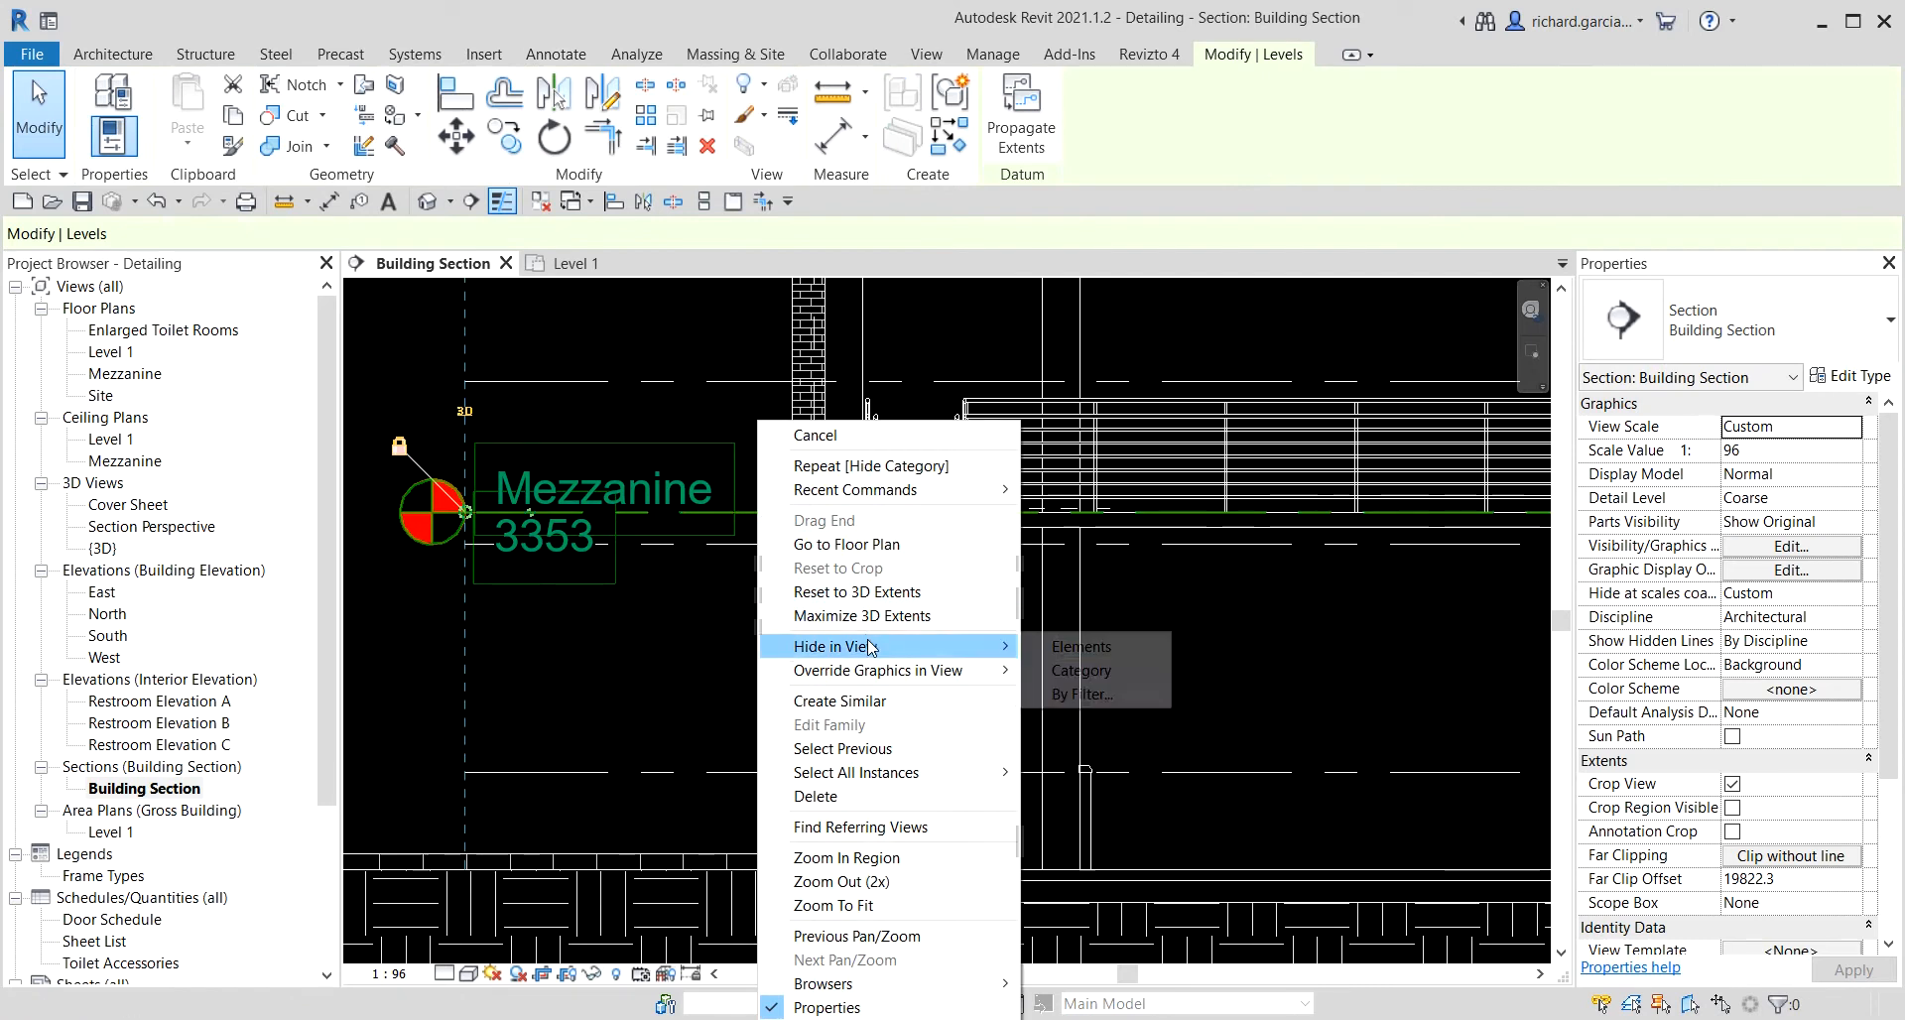
pyautogui.click(1054, 647)
# Set the Building Section view scale to 1 : 100.
pyautogui.scroll(-8, 598, 607)
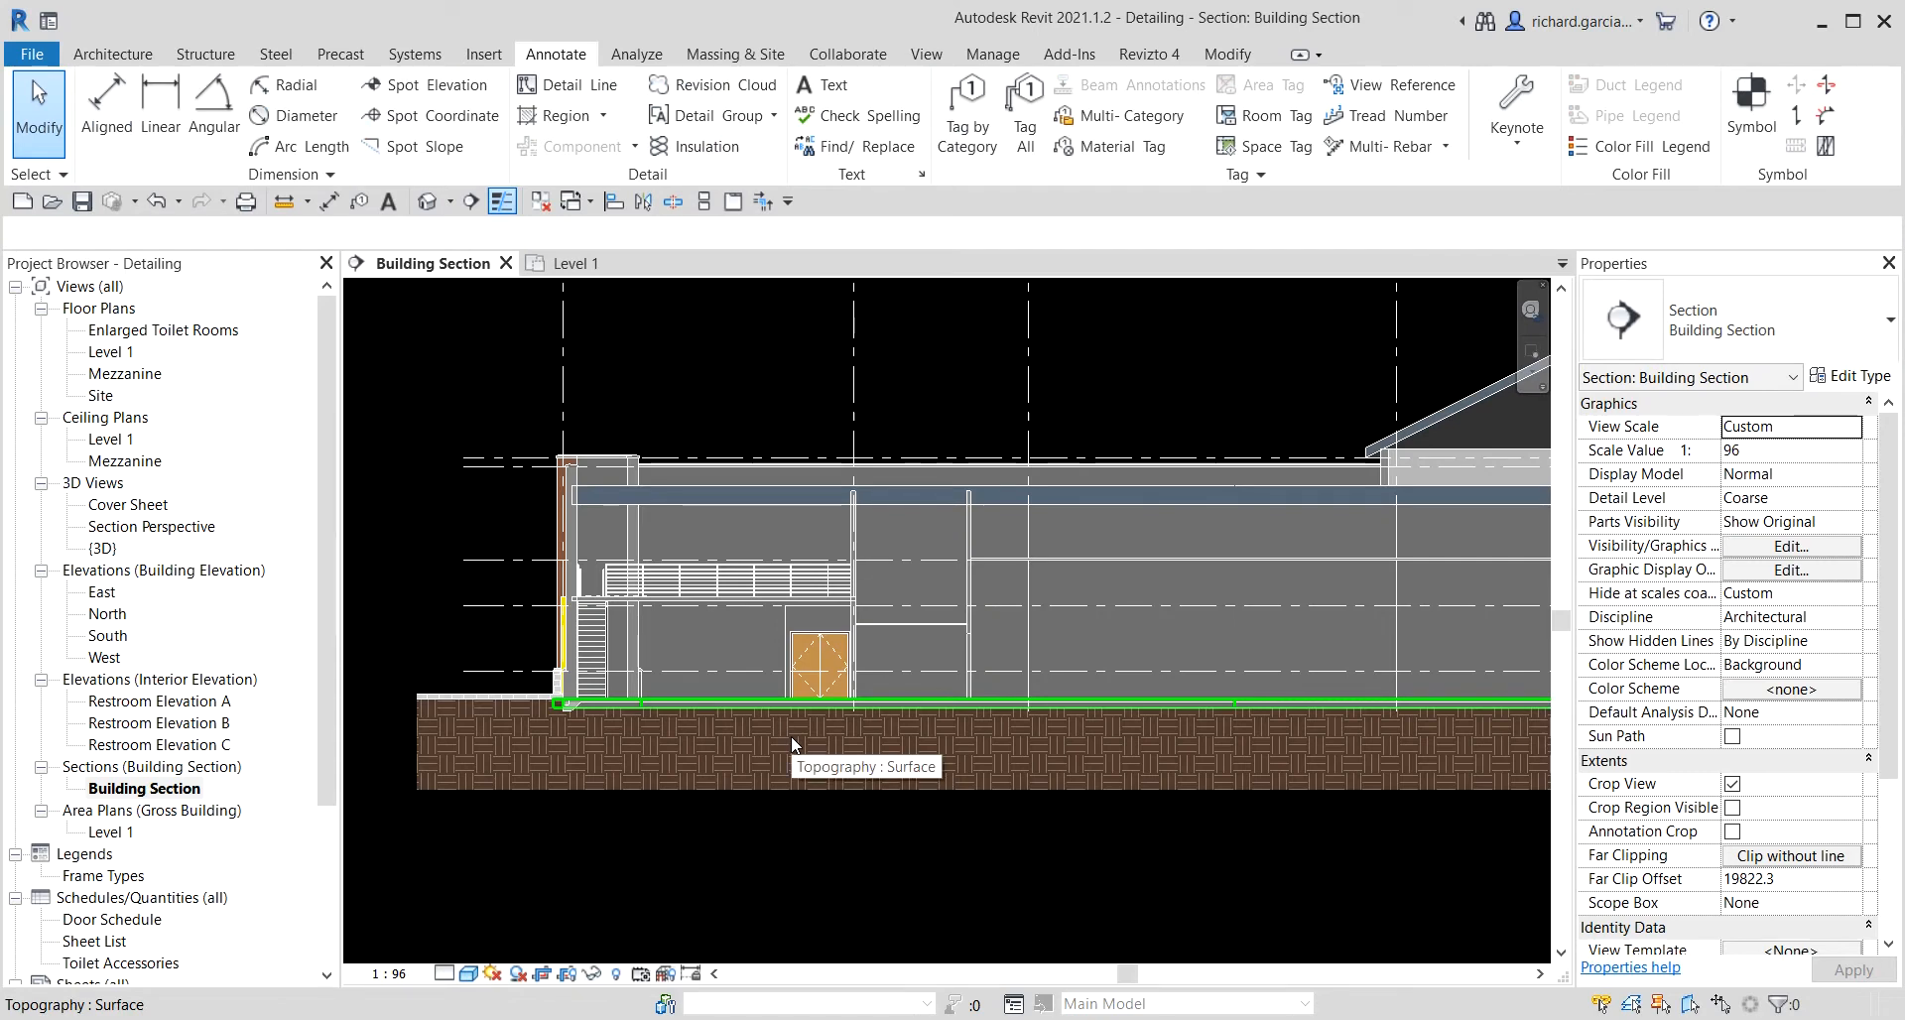
pyautogui.click(471, 974)
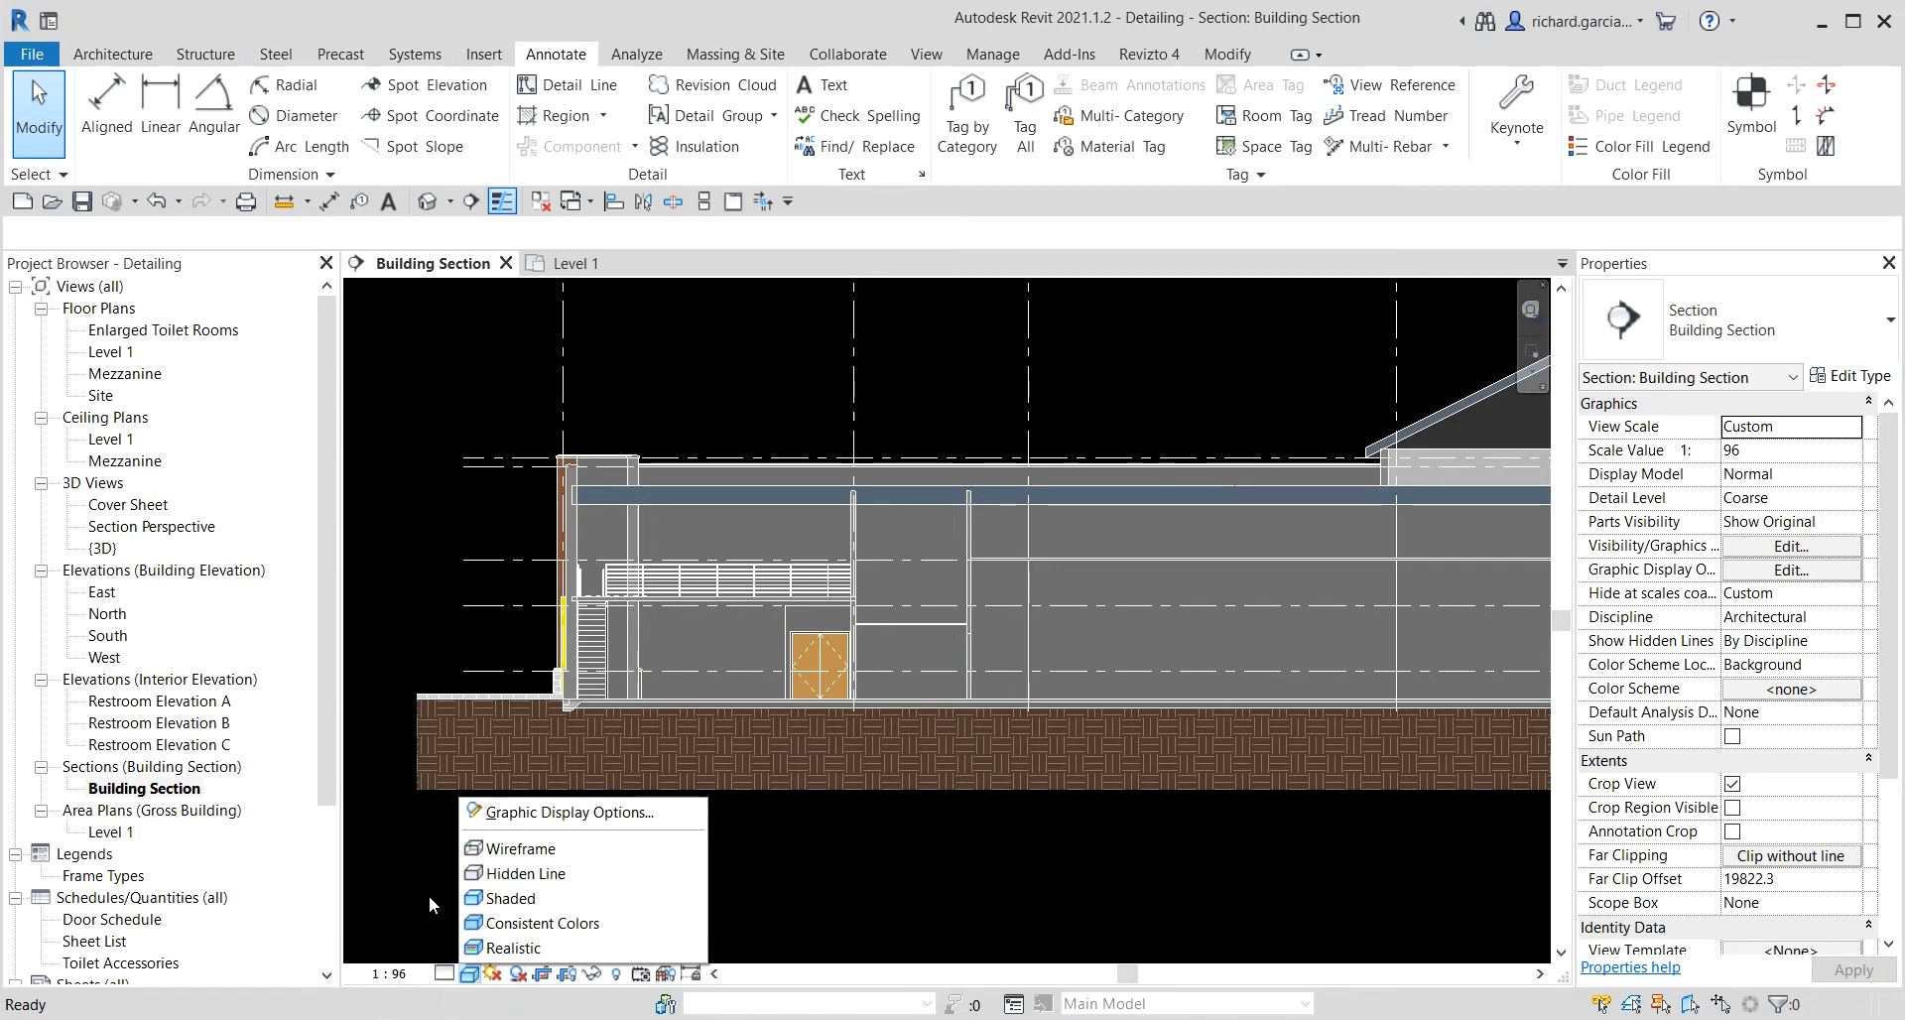
pyautogui.click(394, 974)
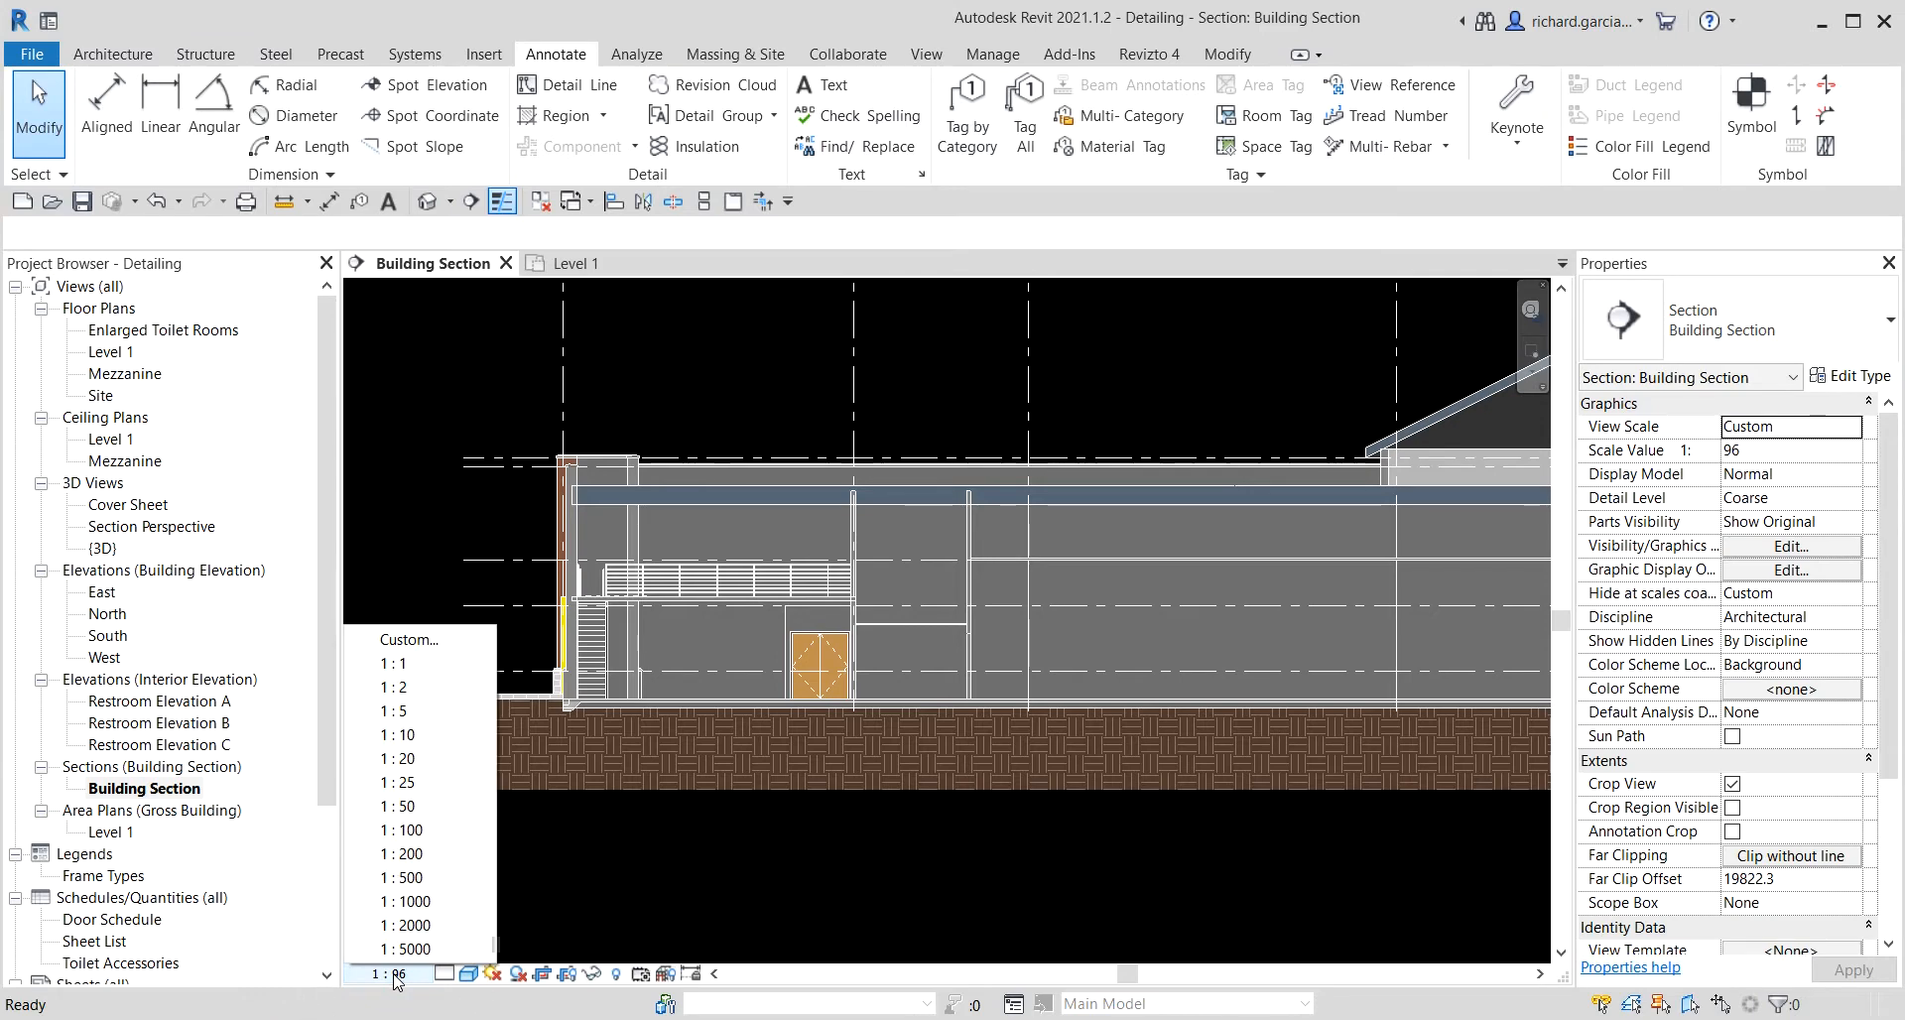
pyautogui.click(423, 839)
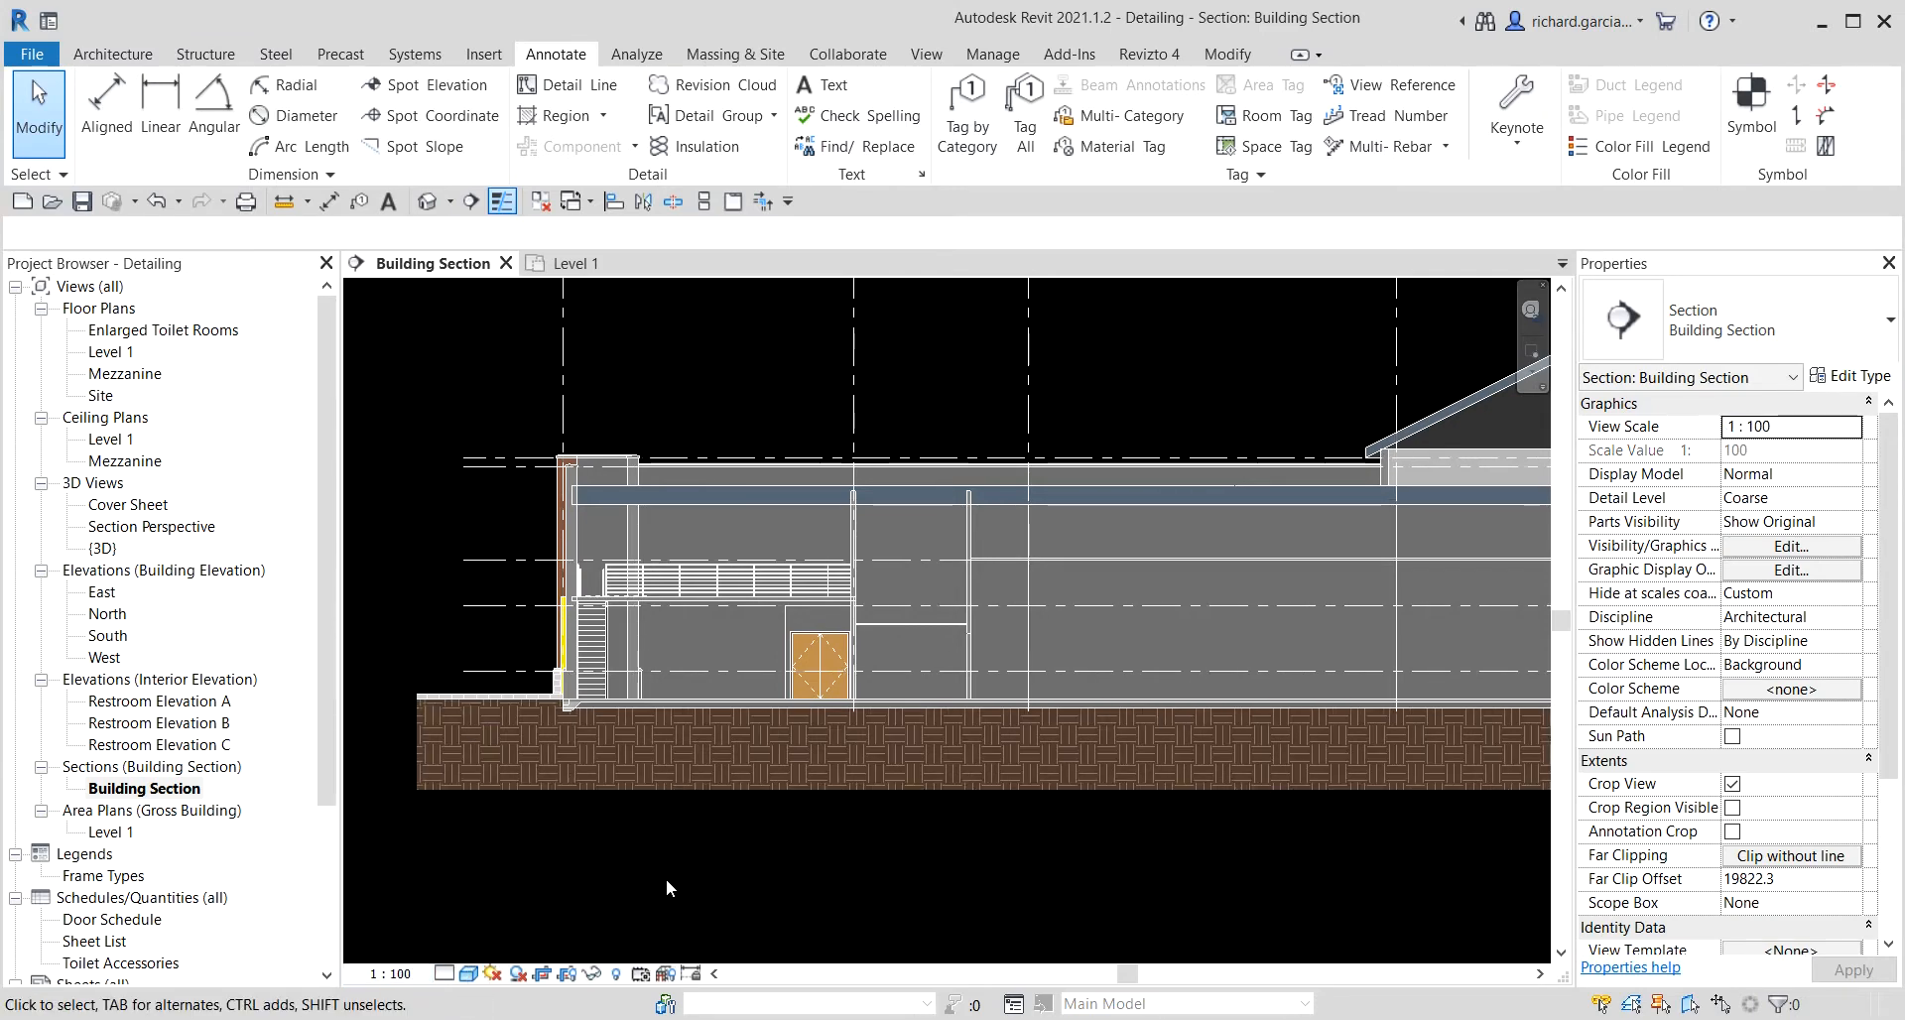
# Drag the level line extents so all level heads sit further right of the building in the section.
pyautogui.scroll(-2, 735, 868)
pyautogui.moveTo(1270, 841); pyautogui.dragTo(838, 815, button='middle')
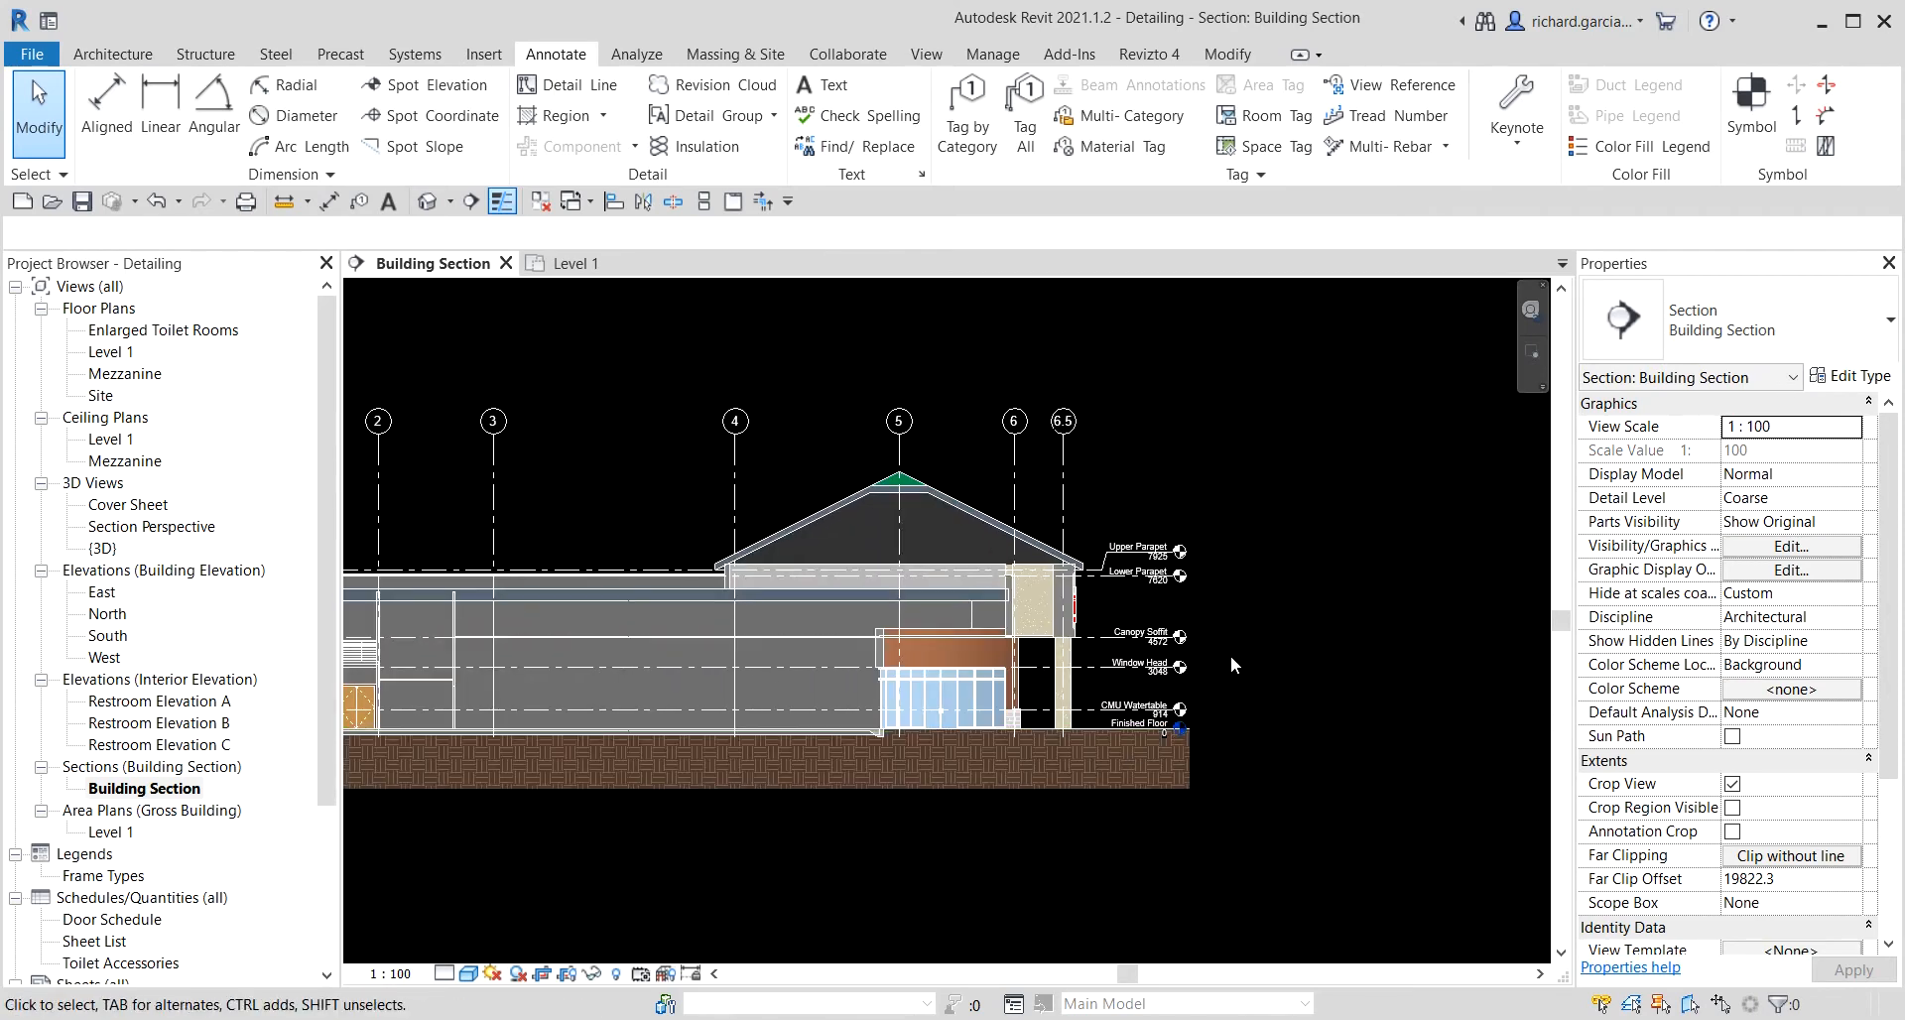
pyautogui.scroll(3, 1230, 655)
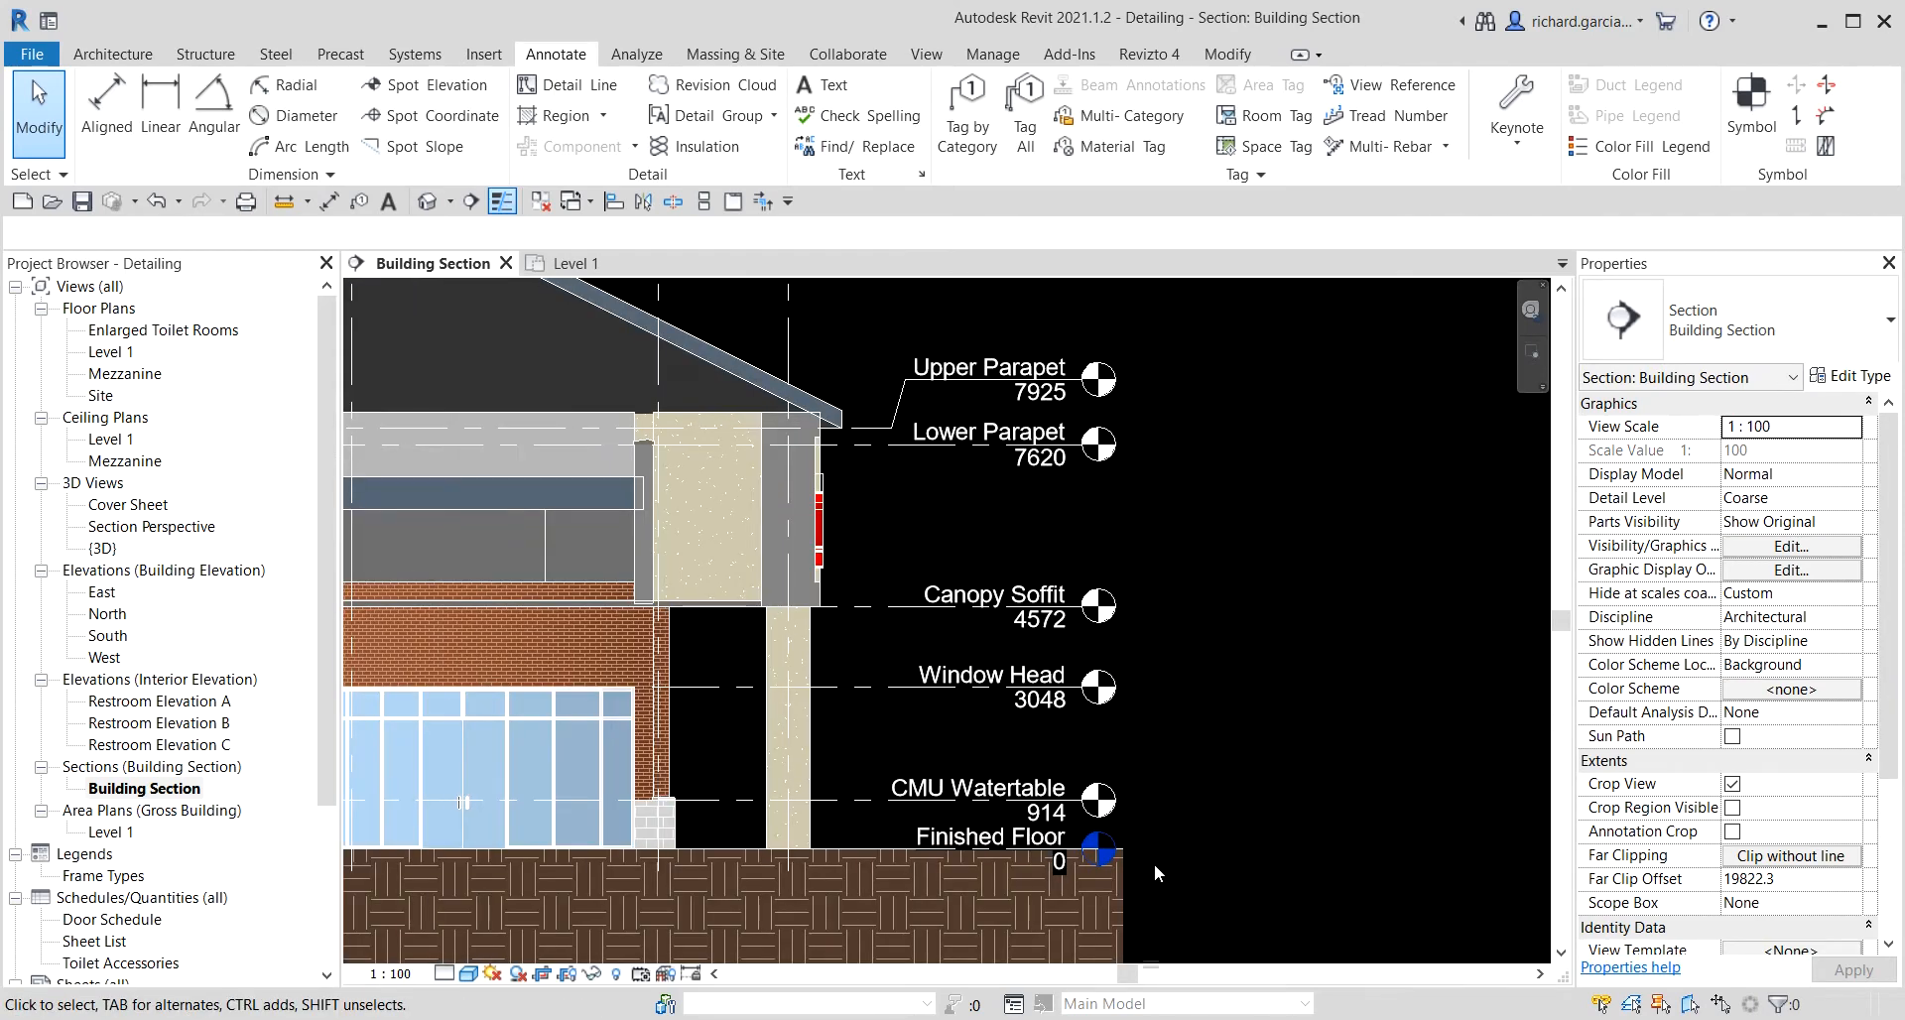
pyautogui.click(976, 451)
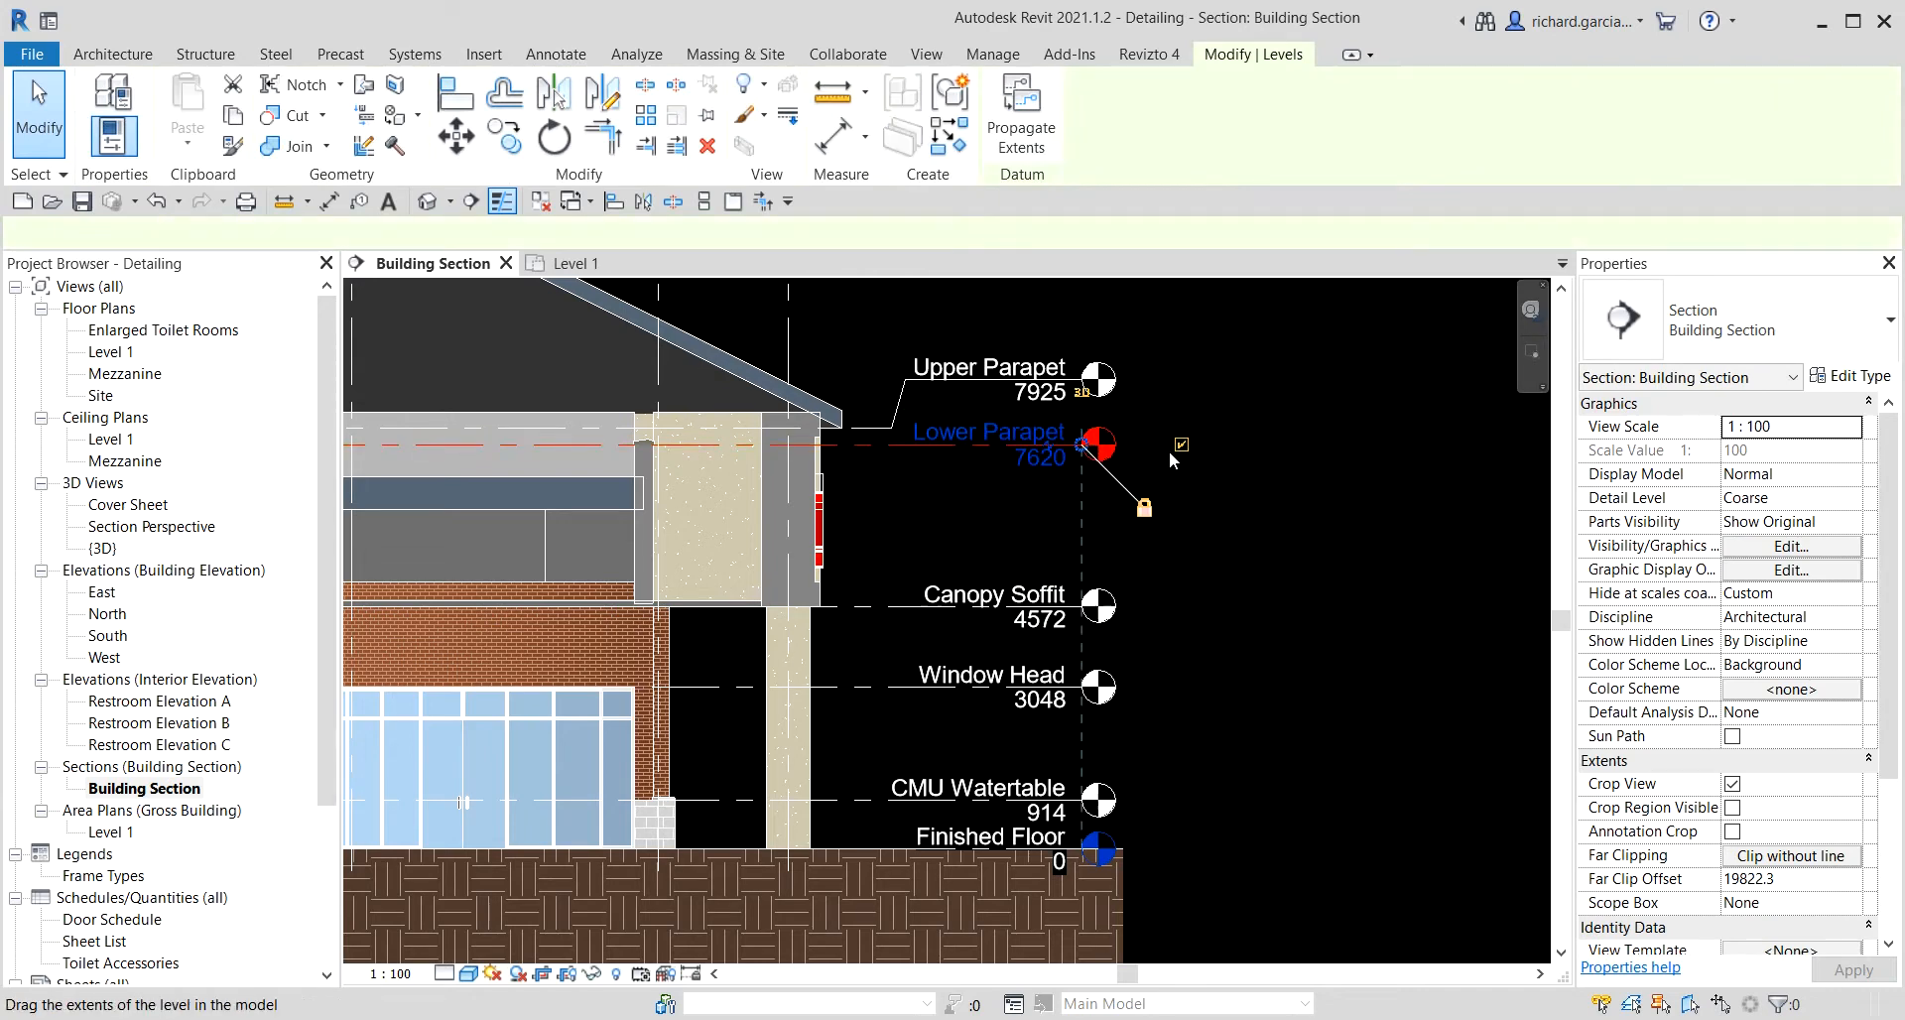
pyautogui.moveTo(1246, 446); pyautogui.dragTo(1301, 443)
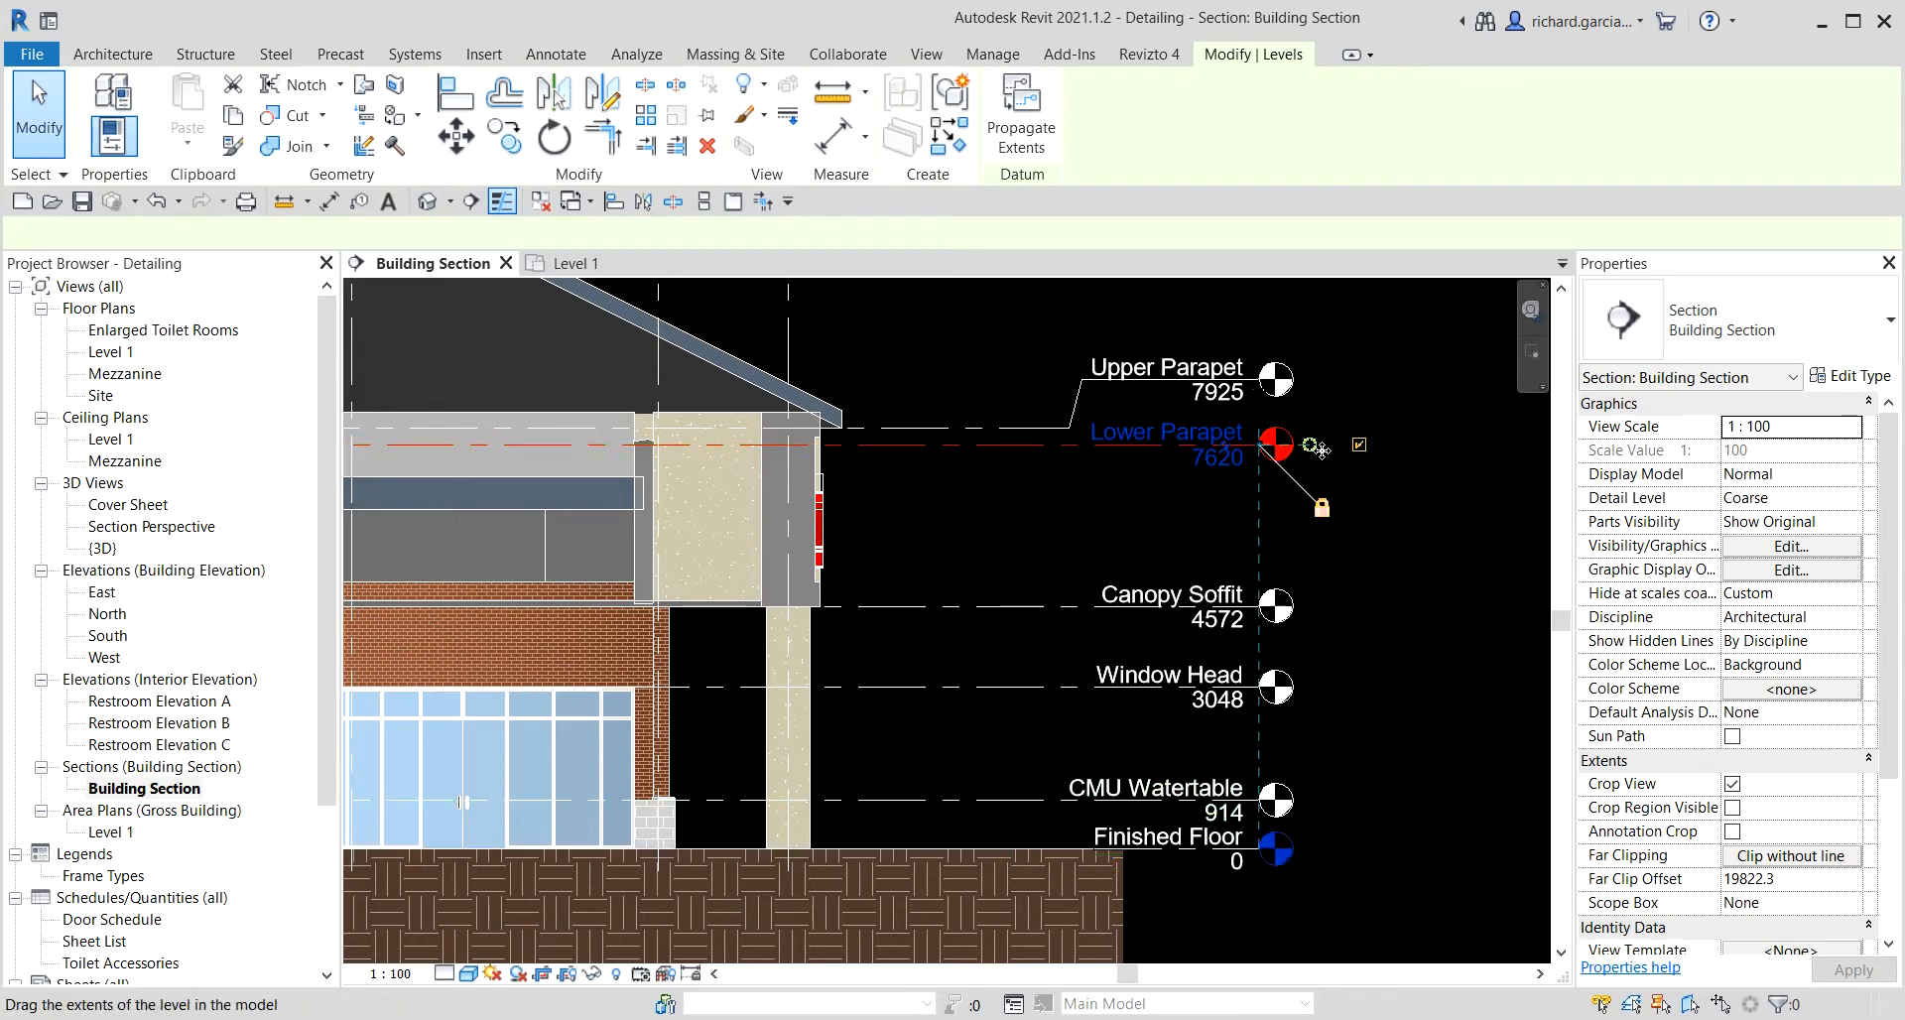
pyautogui.moveTo(1395, 447)
pyautogui.mouseDown()
pyautogui.moveTo(1351, 446)
pyautogui.moveTo(1431, 478)
pyautogui.mouseUp()
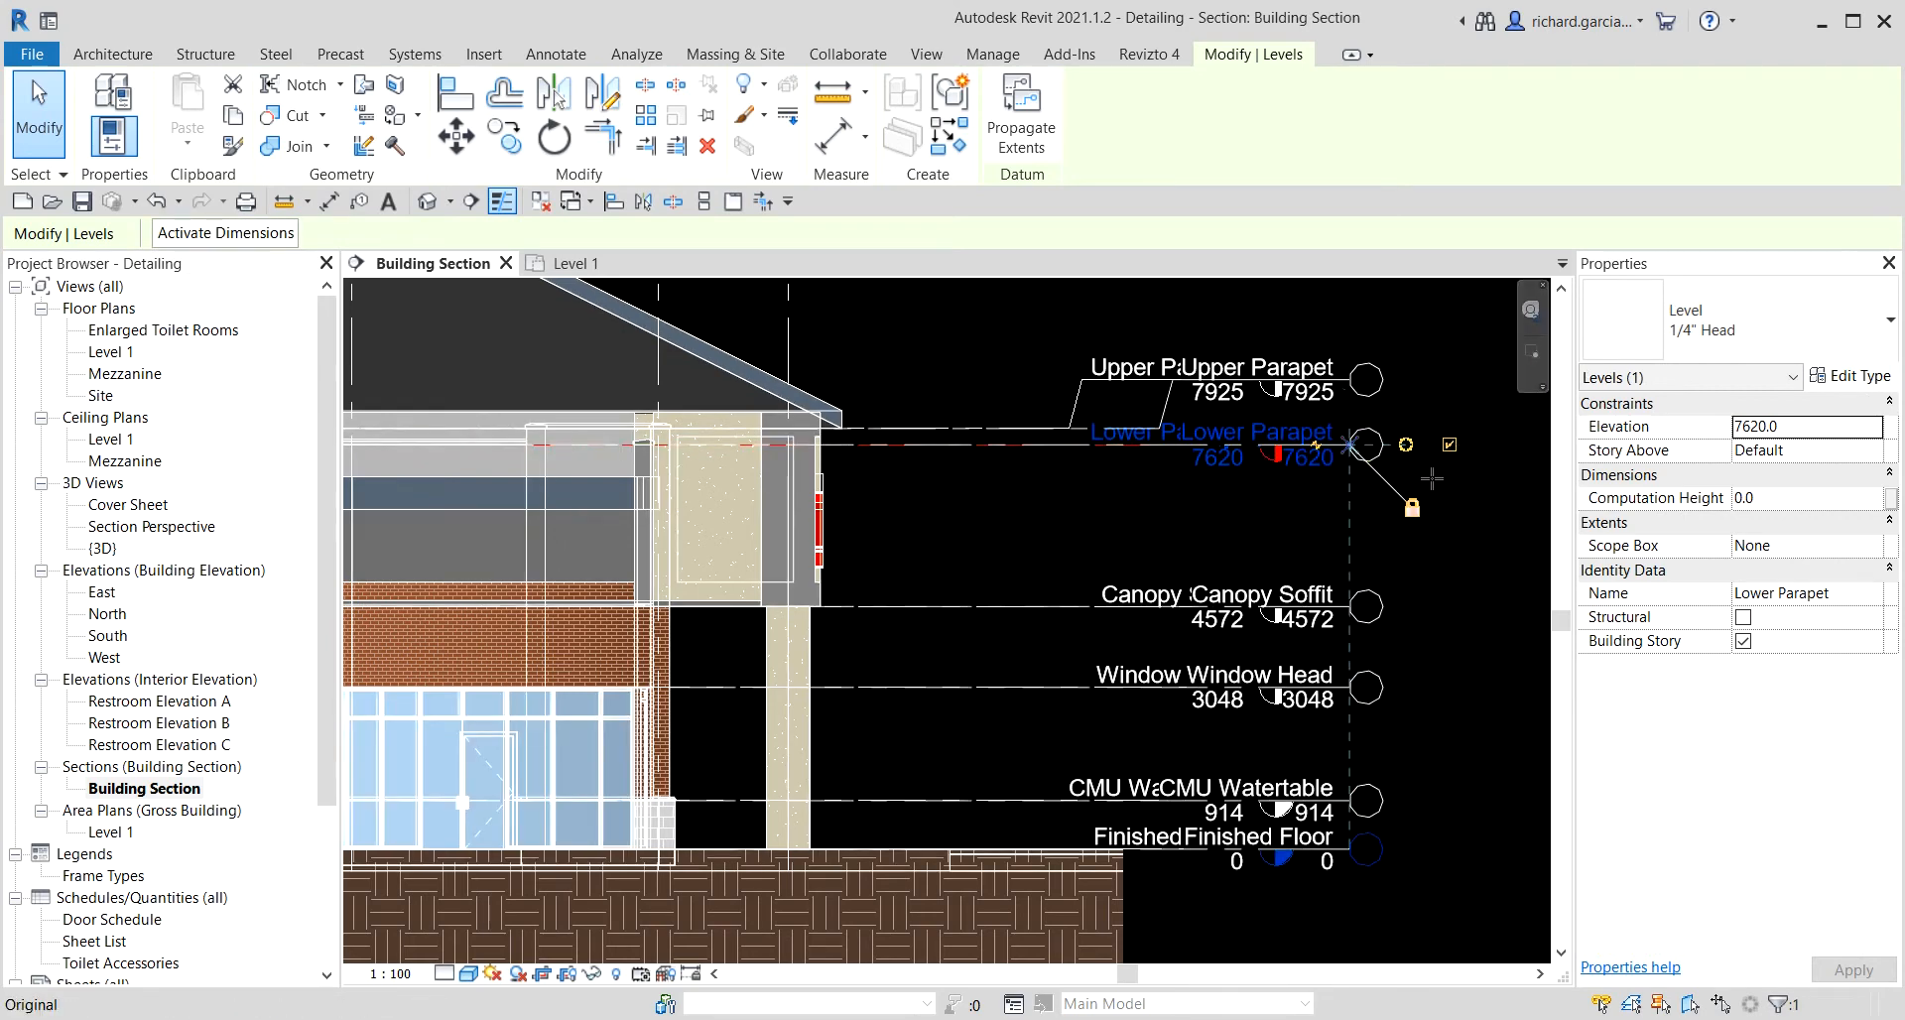
pyautogui.moveTo(1408, 789); pyautogui.dragTo(1402, 545)
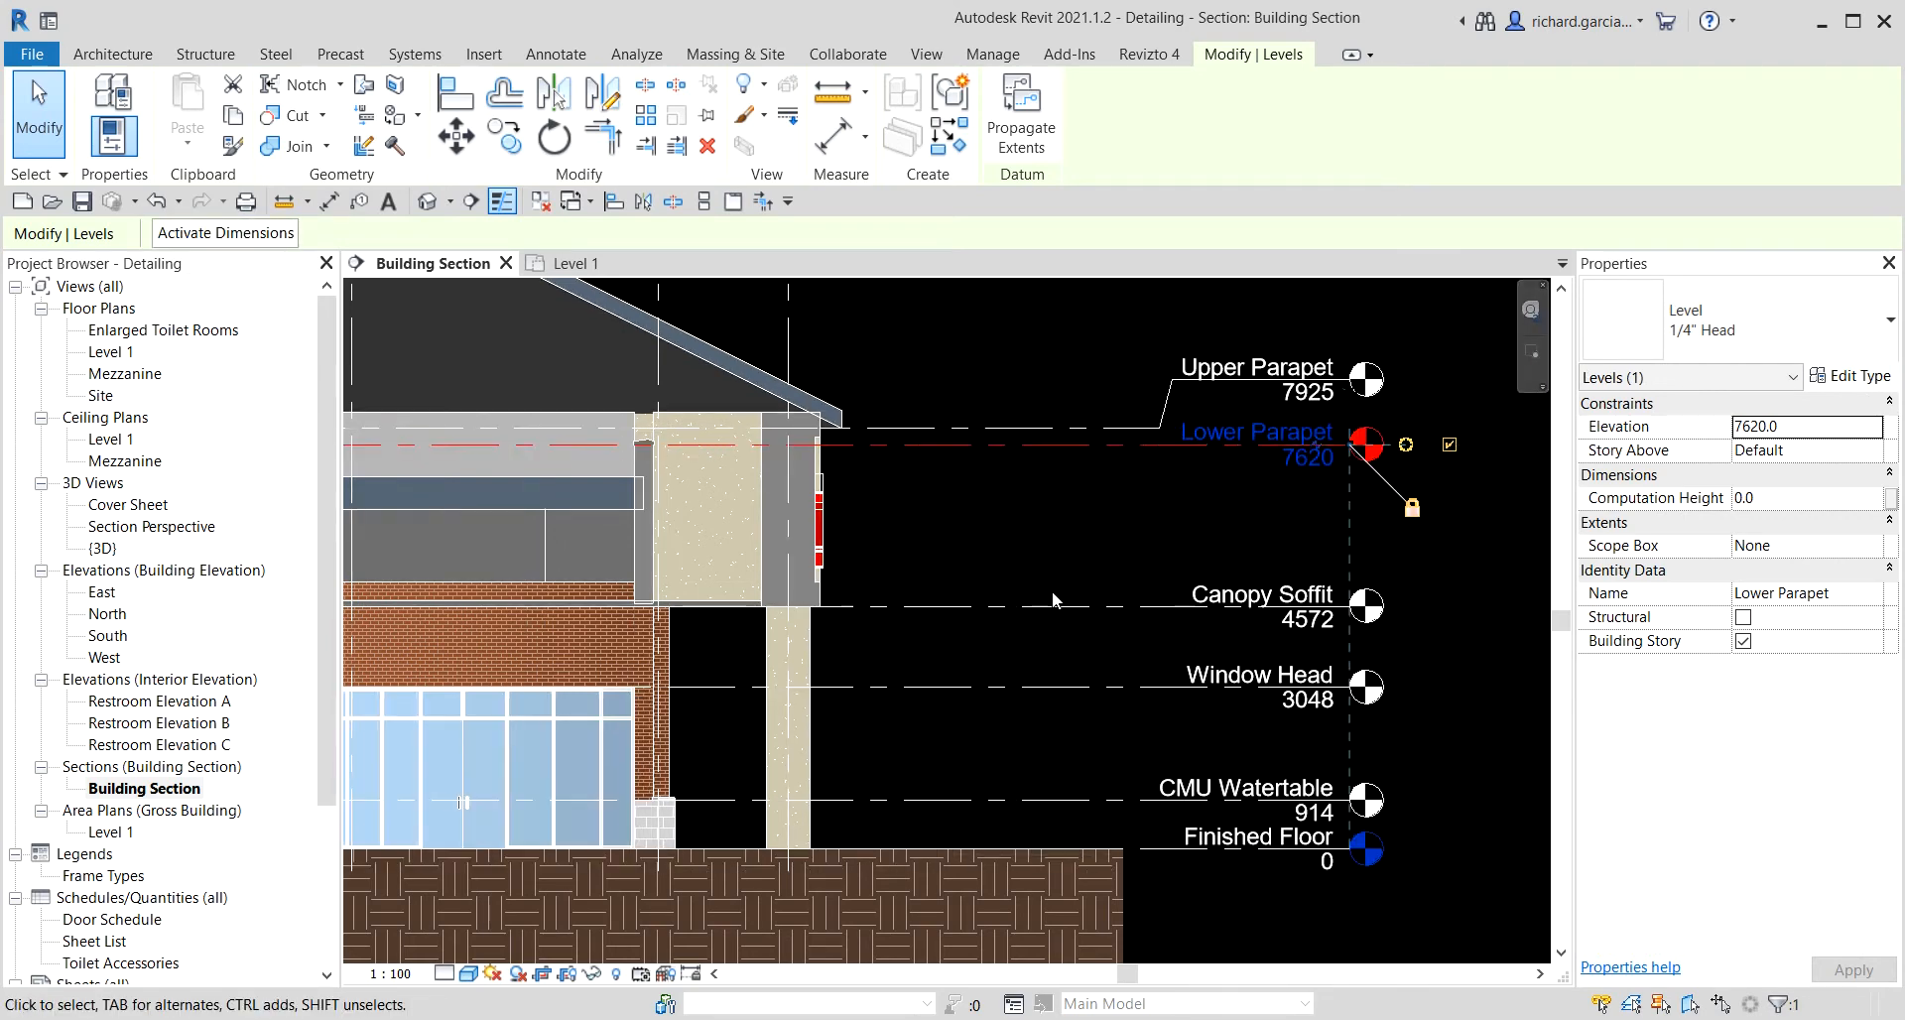
# Open the A - 04 - Details sheet to review its layout, then return to the Building Section view.
pyautogui.click(1073, 524)
pyautogui.scroll(-3, 1055, 514)
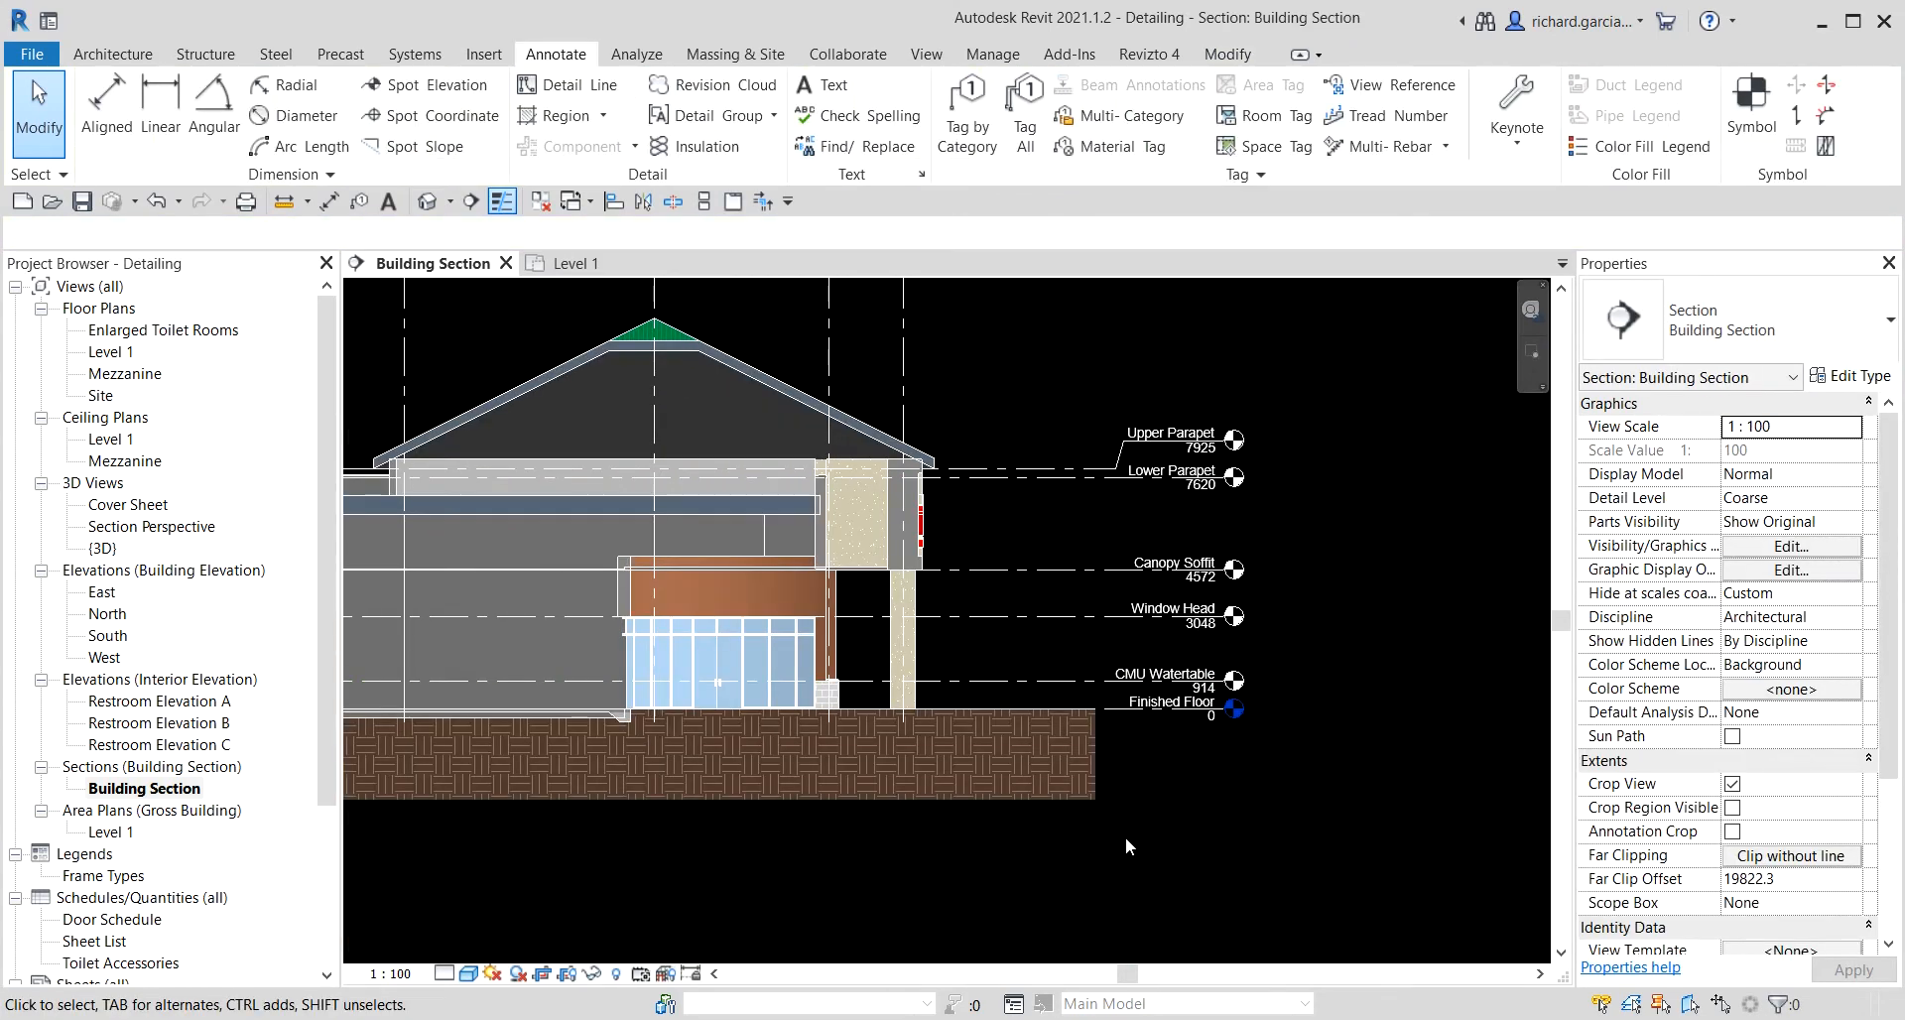
pyautogui.moveTo(1037, 855); pyautogui.dragTo(1194, 822, button='middle')
pyautogui.scroll(-2, 1183, 812)
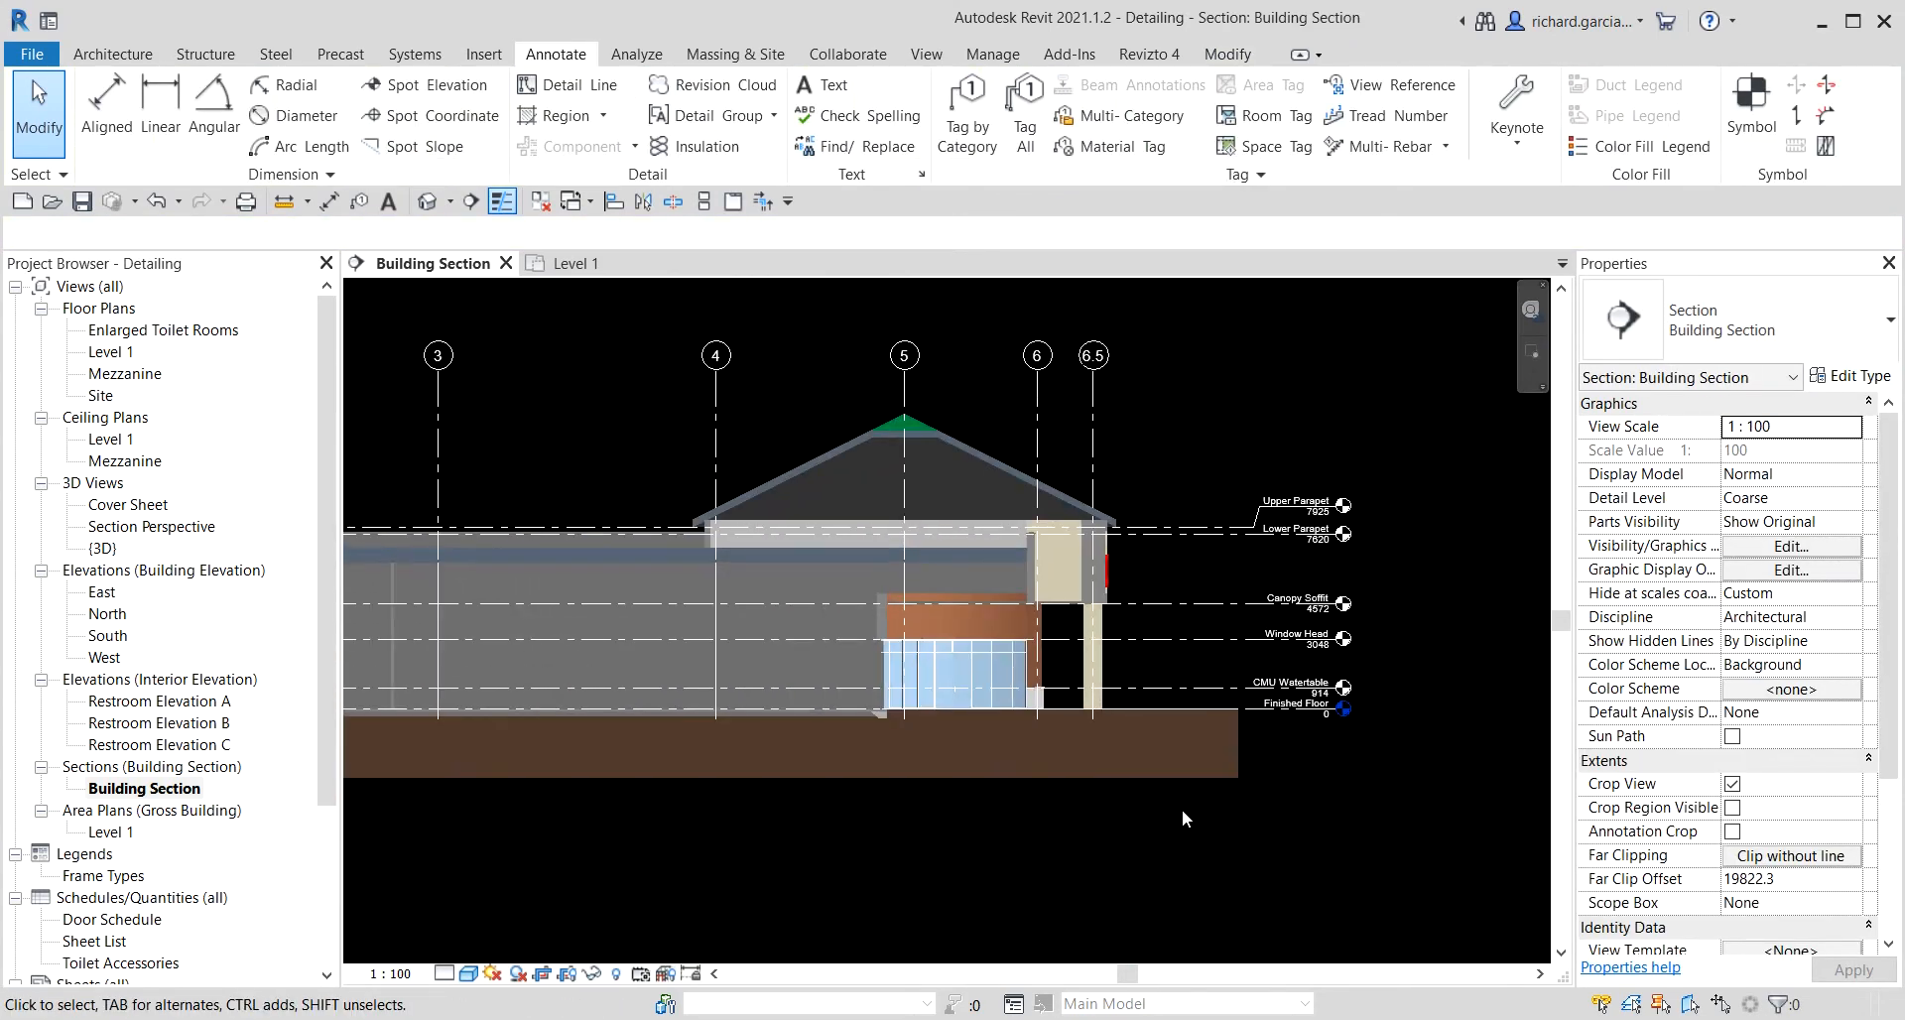
pyautogui.moveTo(856, 830); pyautogui.dragTo(1099, 826, button='middle')
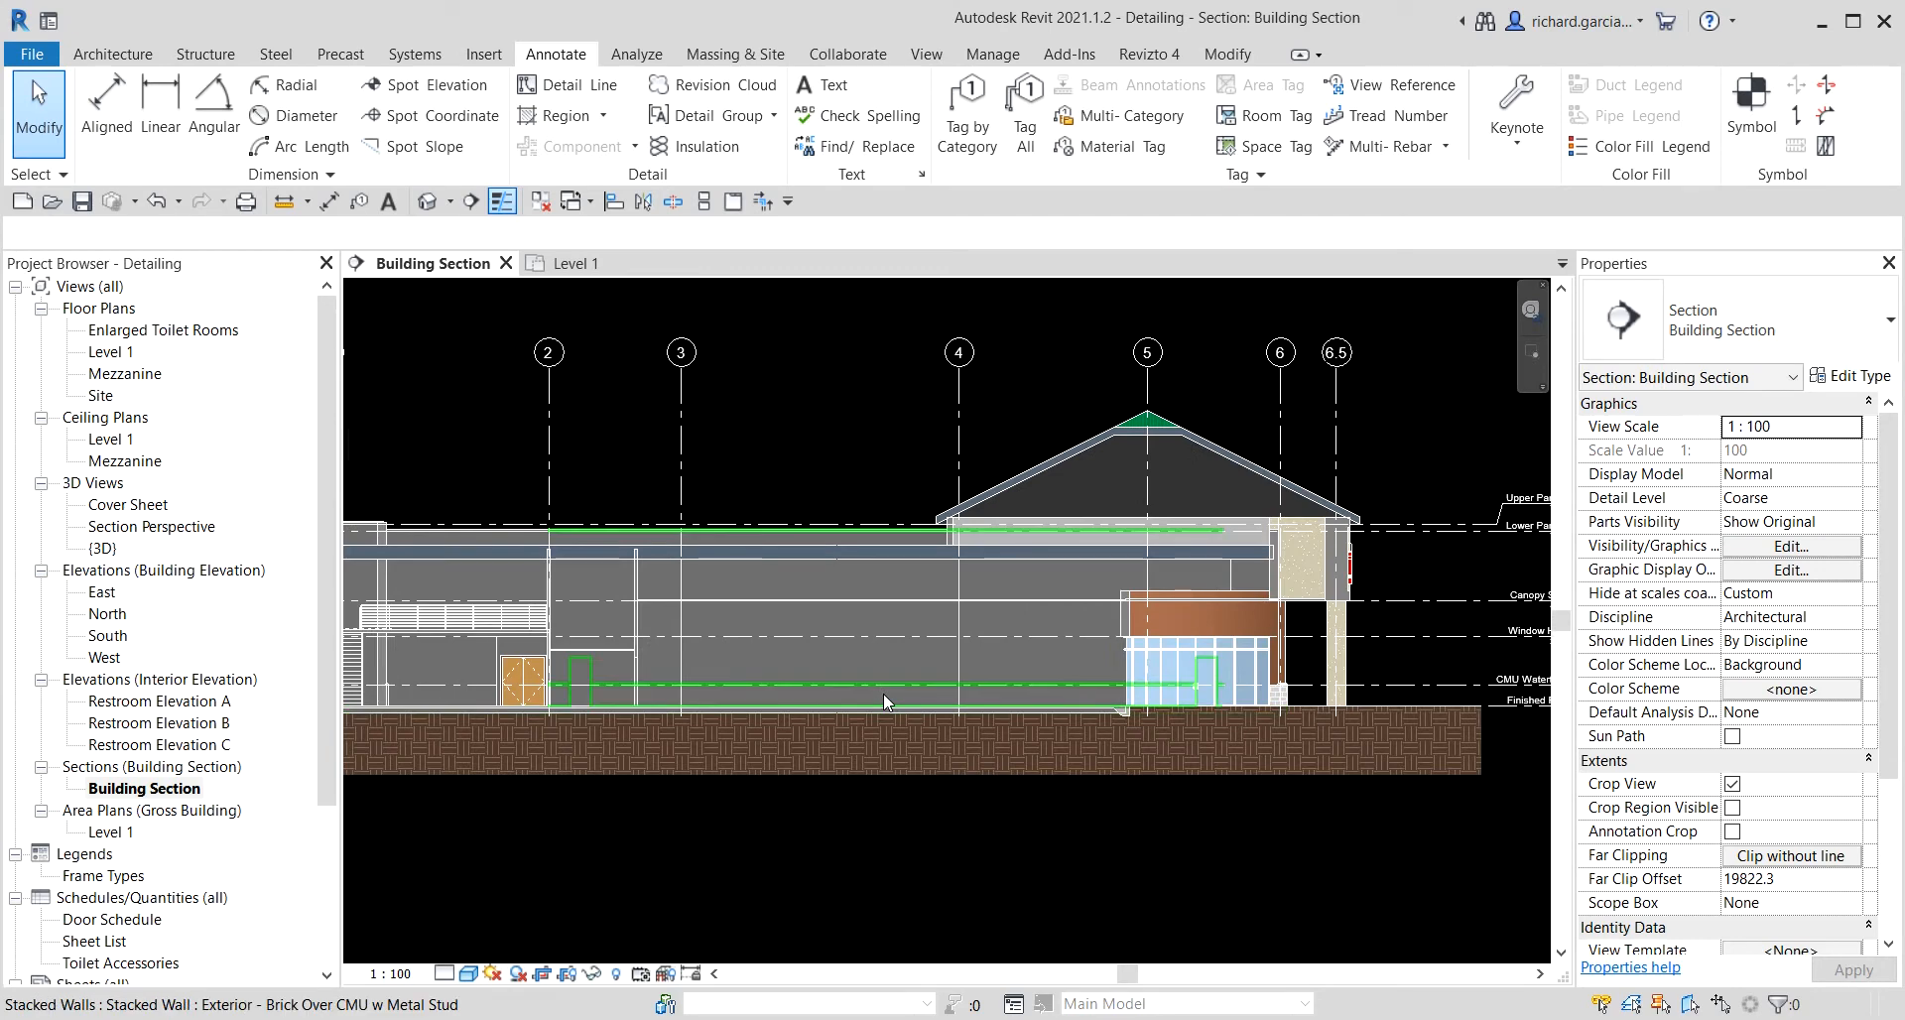
pyautogui.scroll(-2, 914, 621)
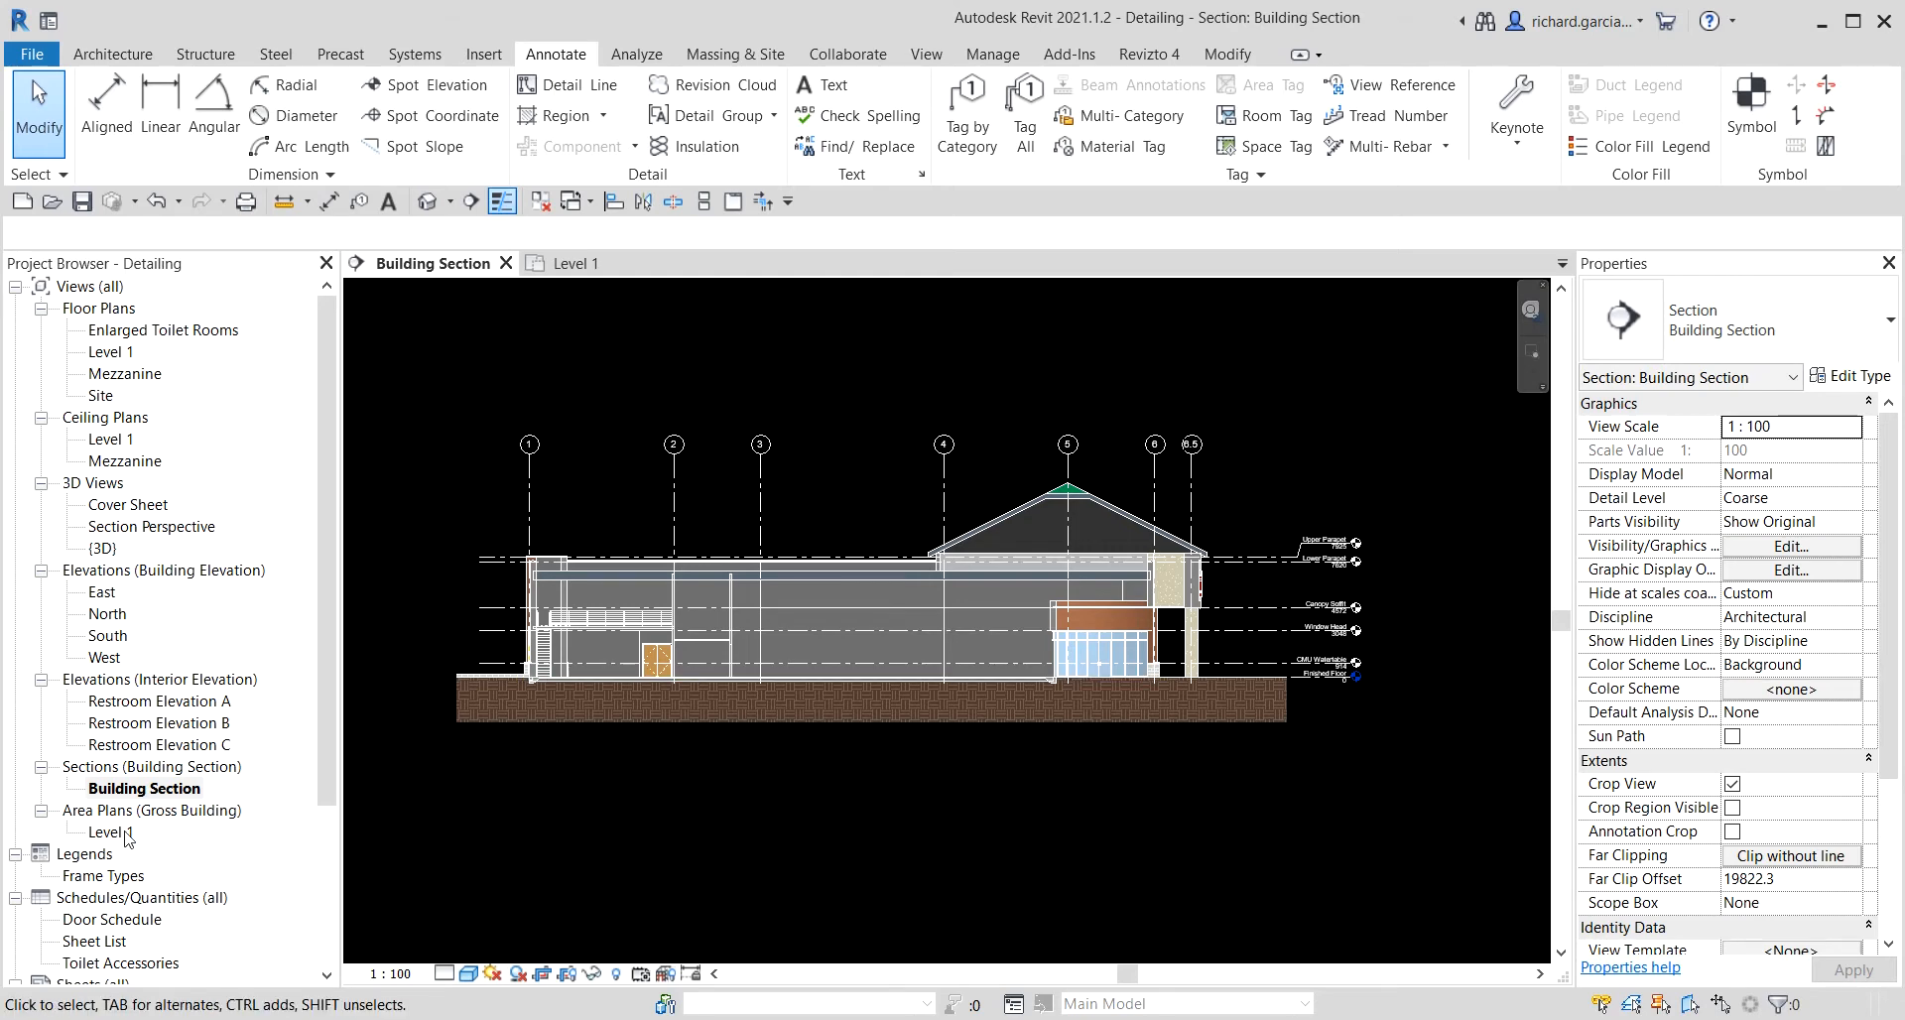
pyautogui.scroll(-3, 127, 838)
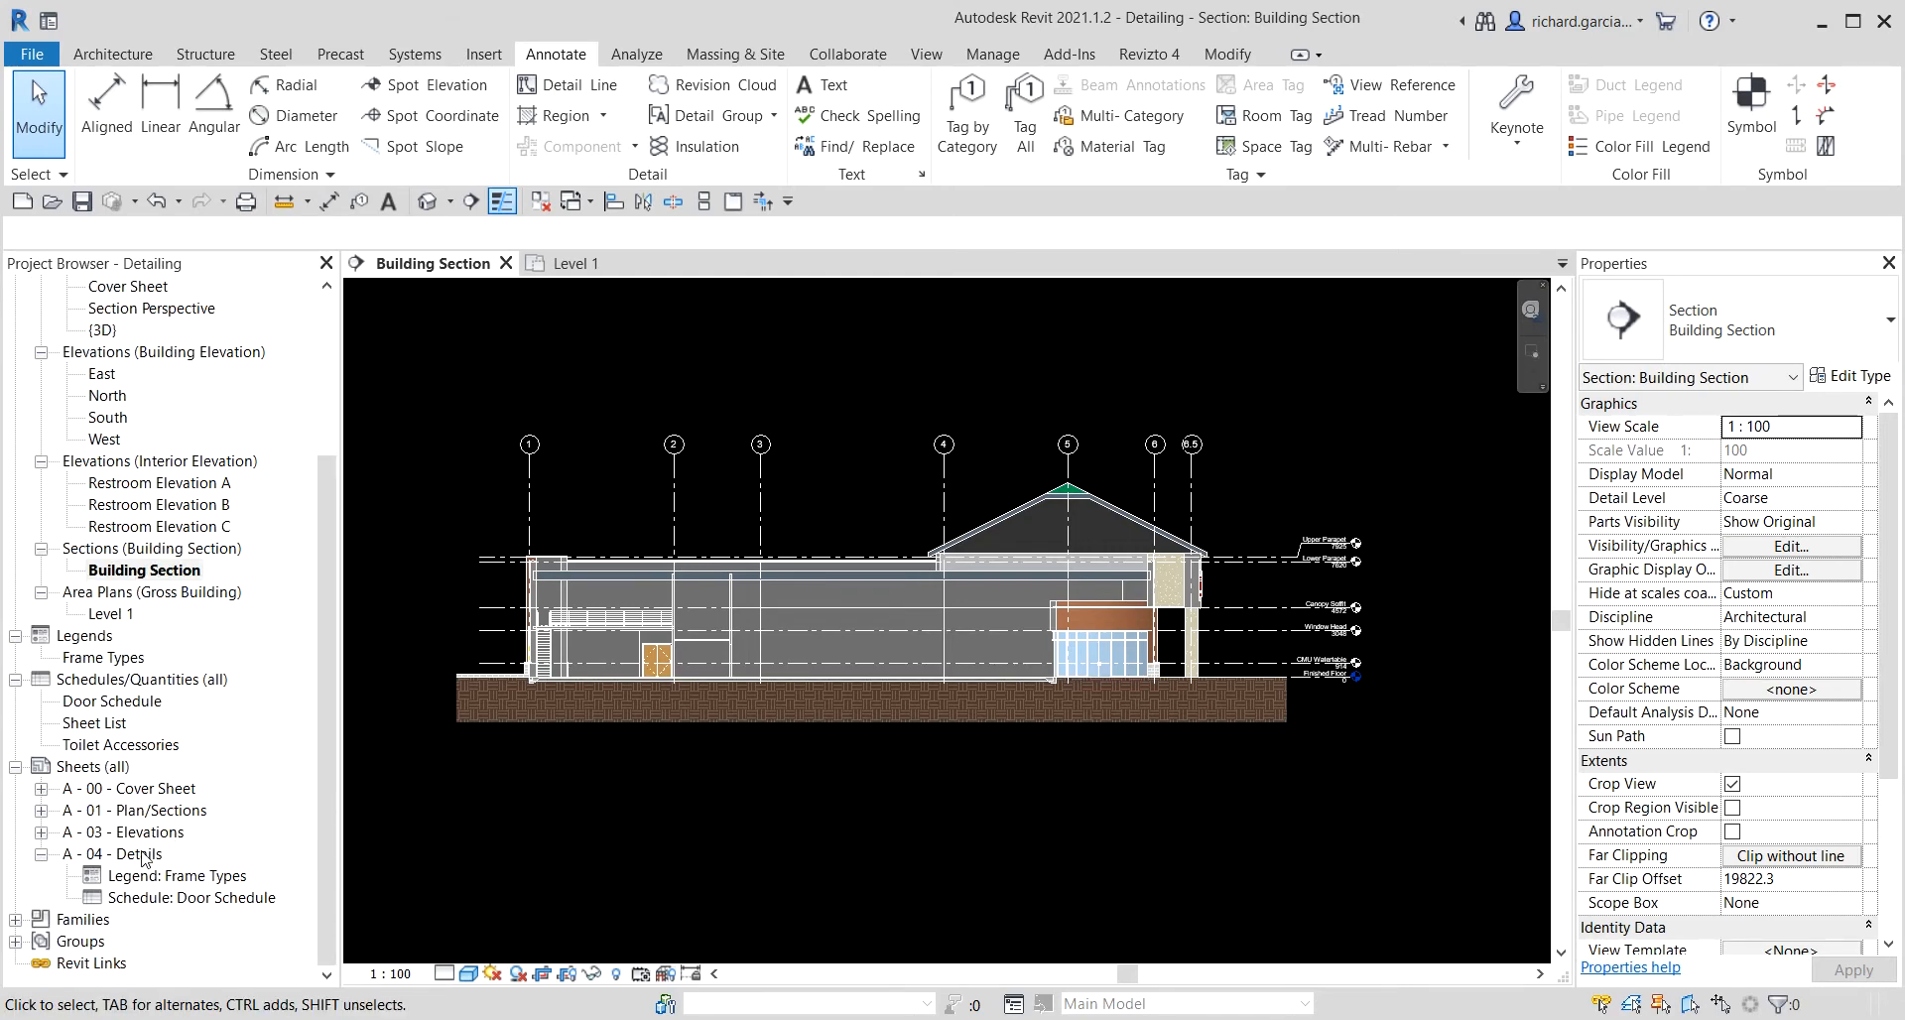
pyautogui.click(141, 855)
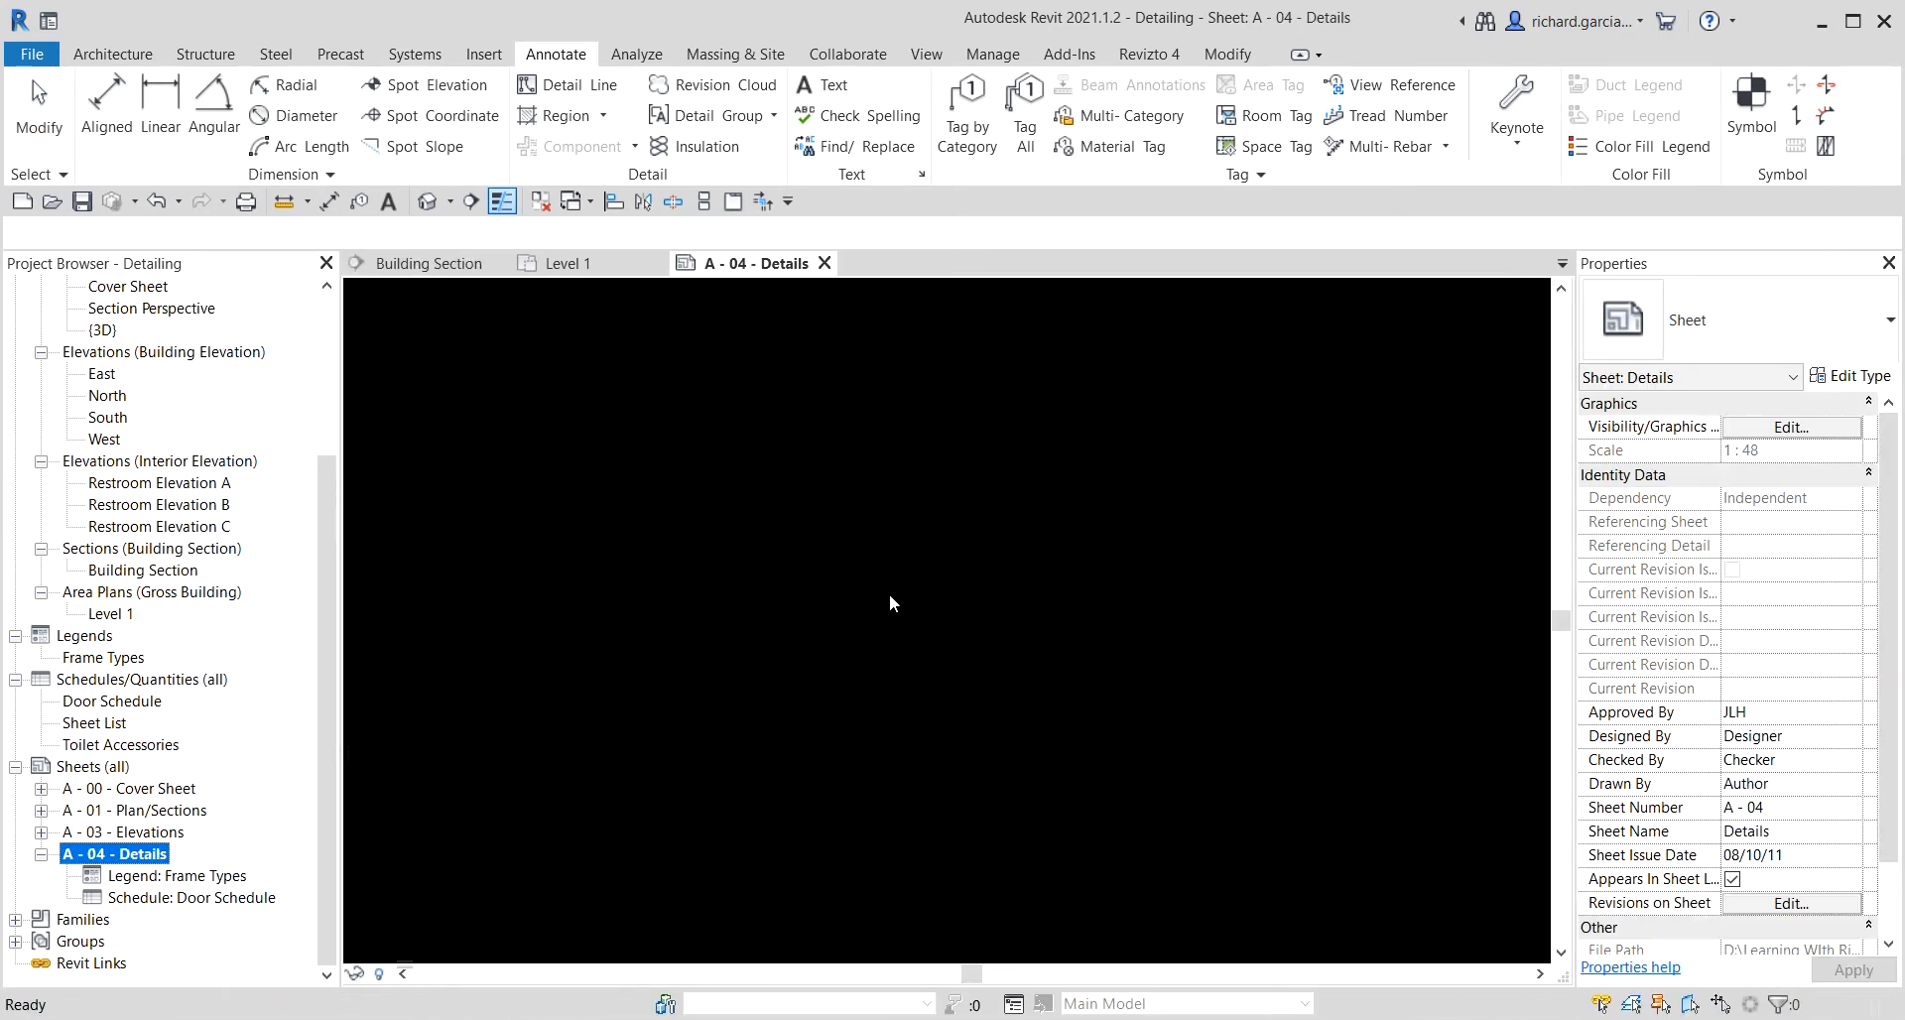
pyautogui.click(925, 661)
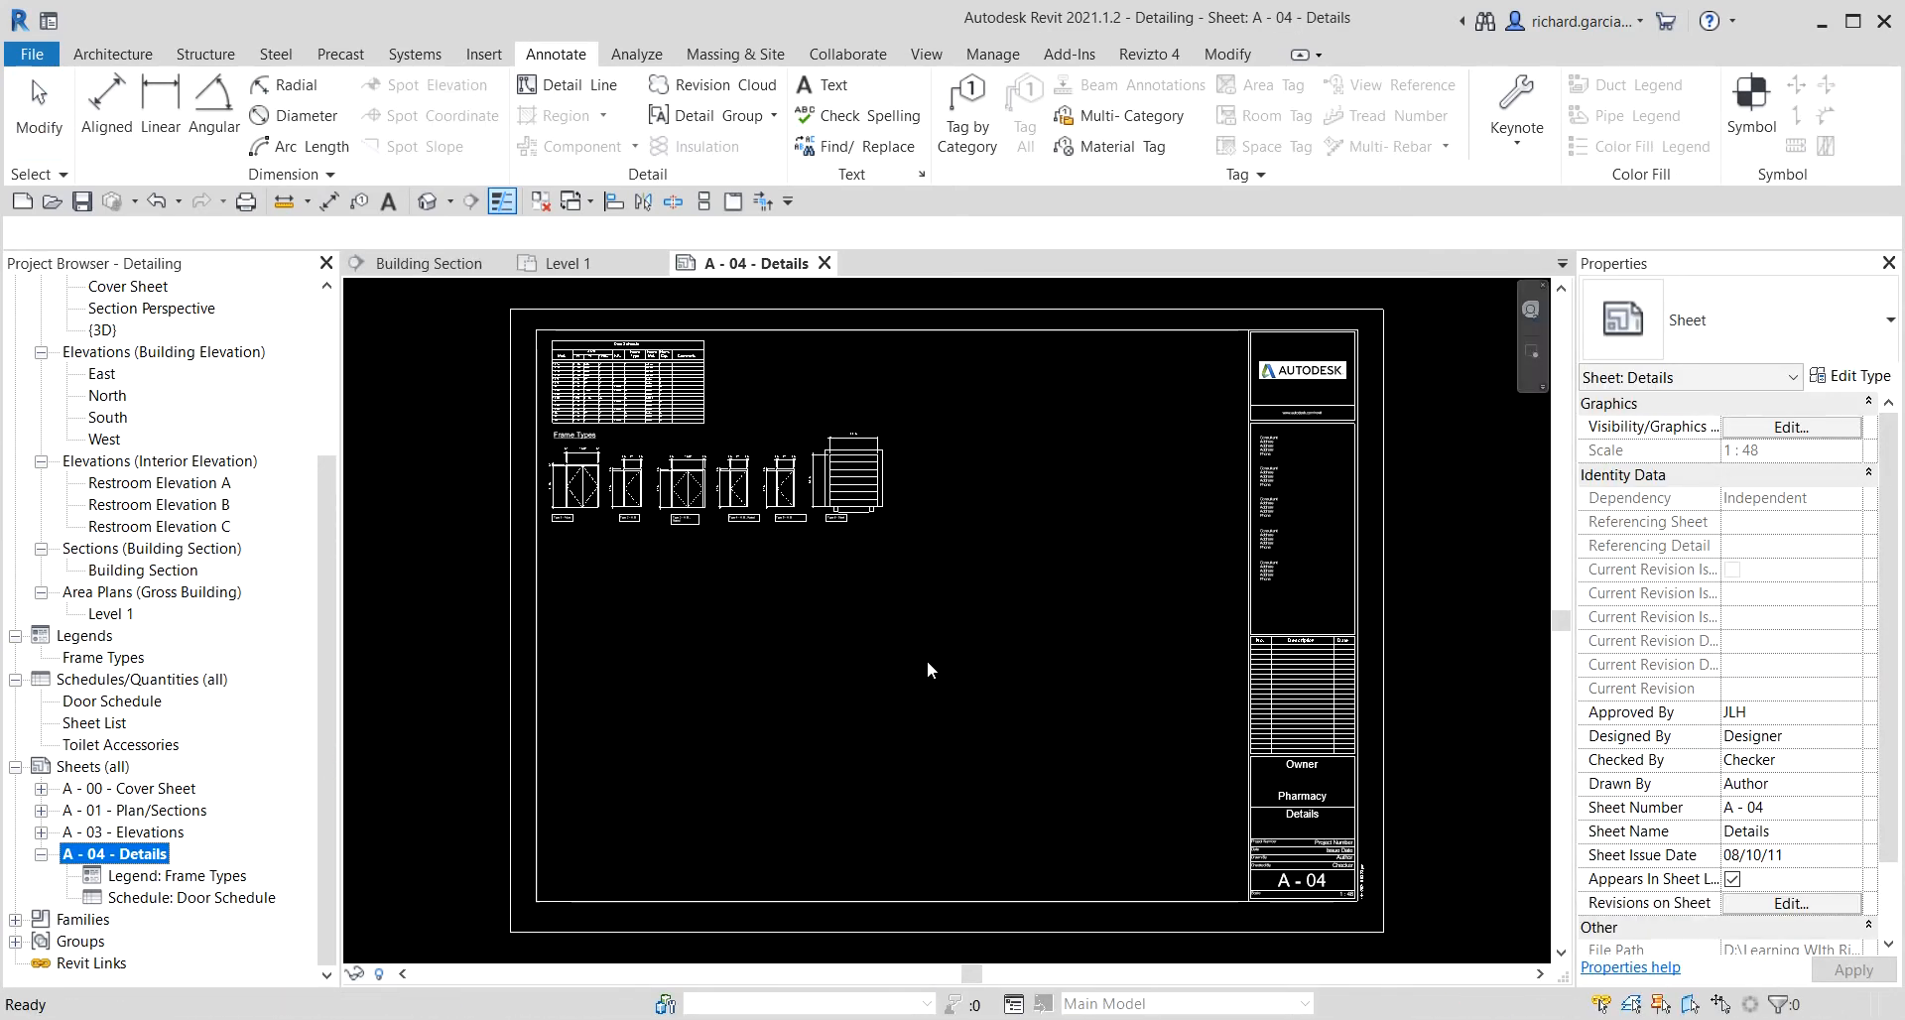
pyautogui.doubleClick(164, 581)
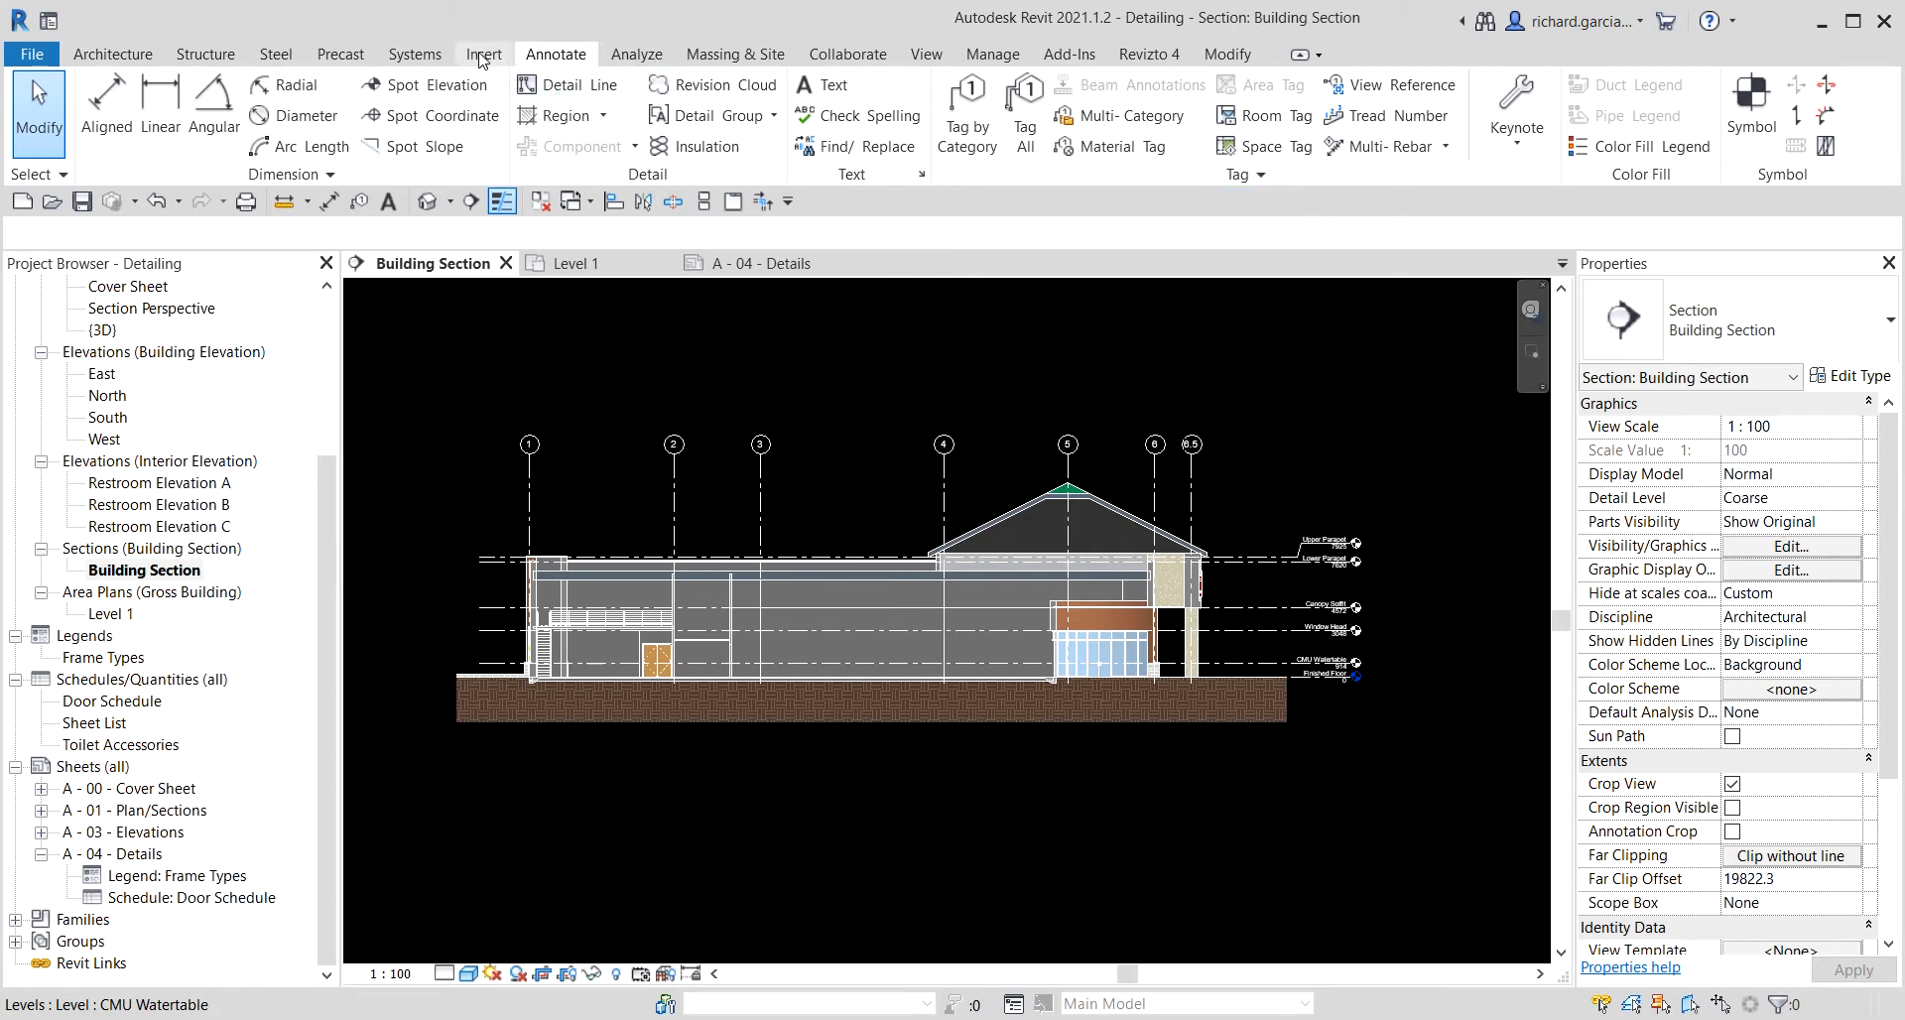
# Create a rectangular Wall Section callout enclosing the exterior wall at the left end of the section.
pyautogui.click(928, 55)
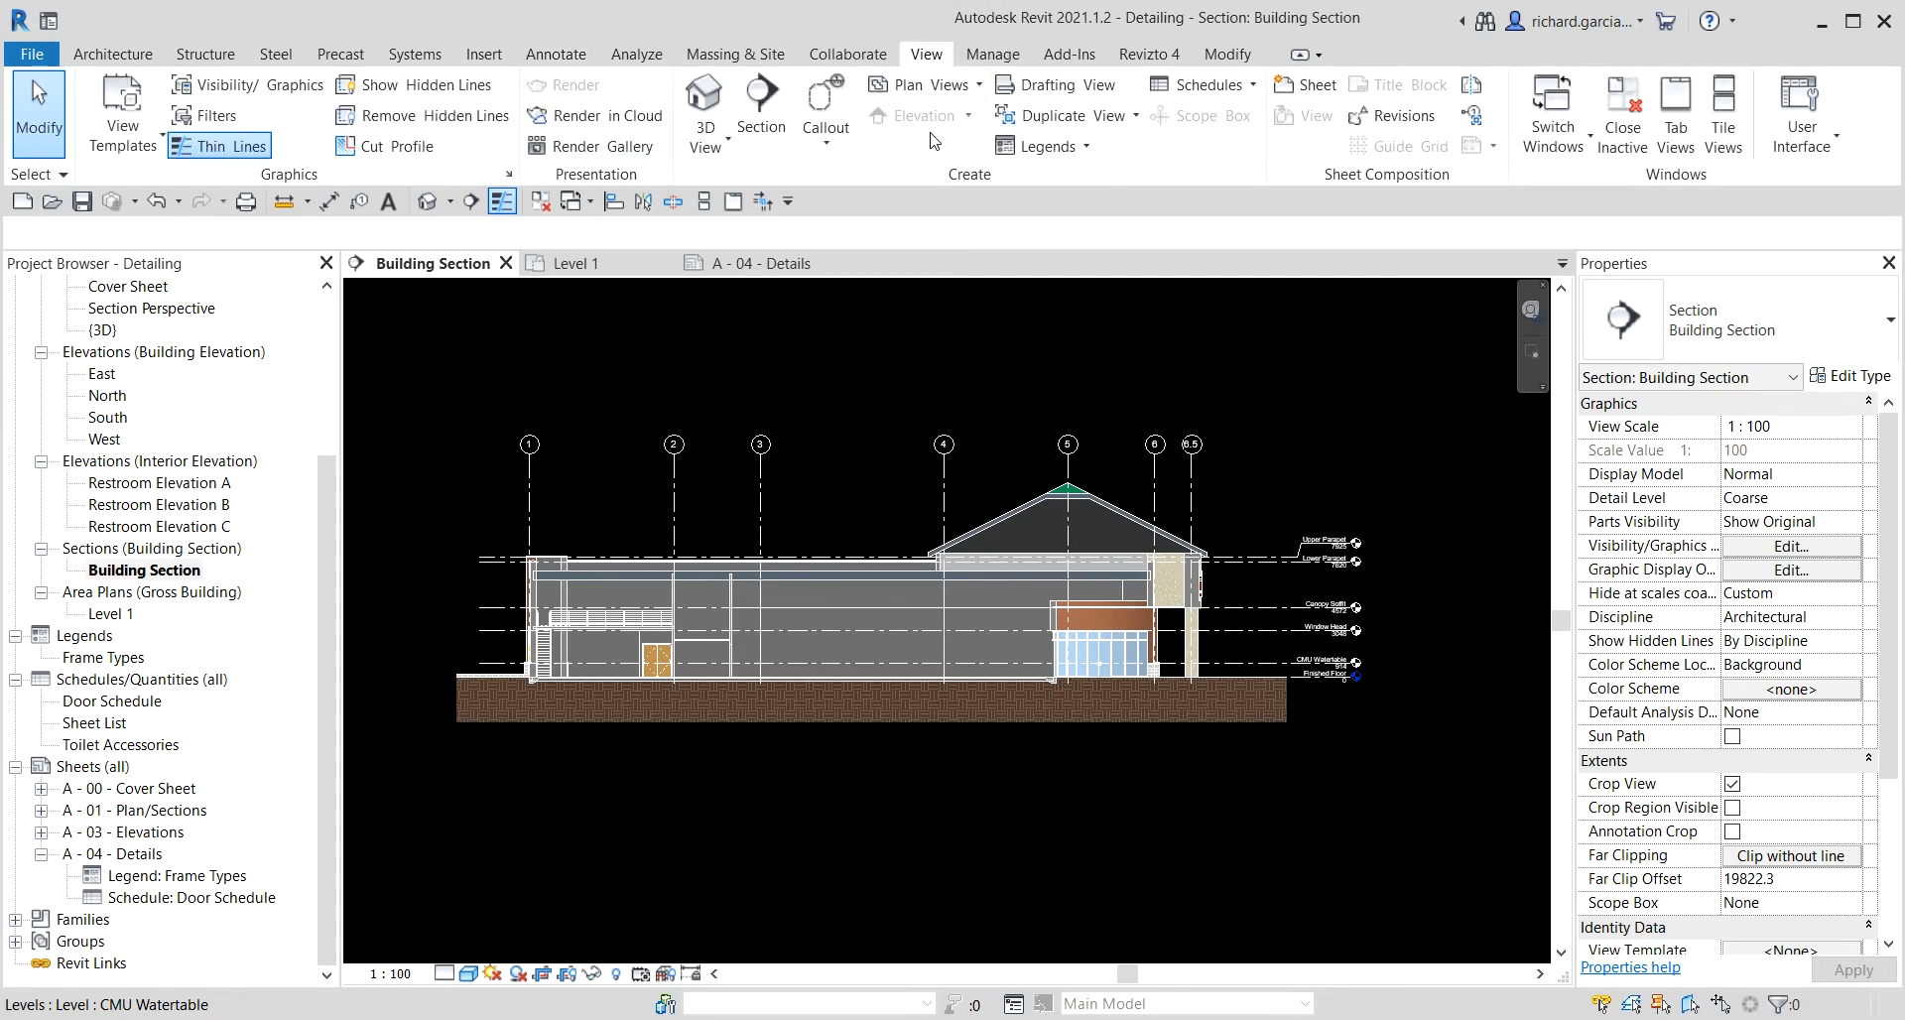
pyautogui.click(827, 147)
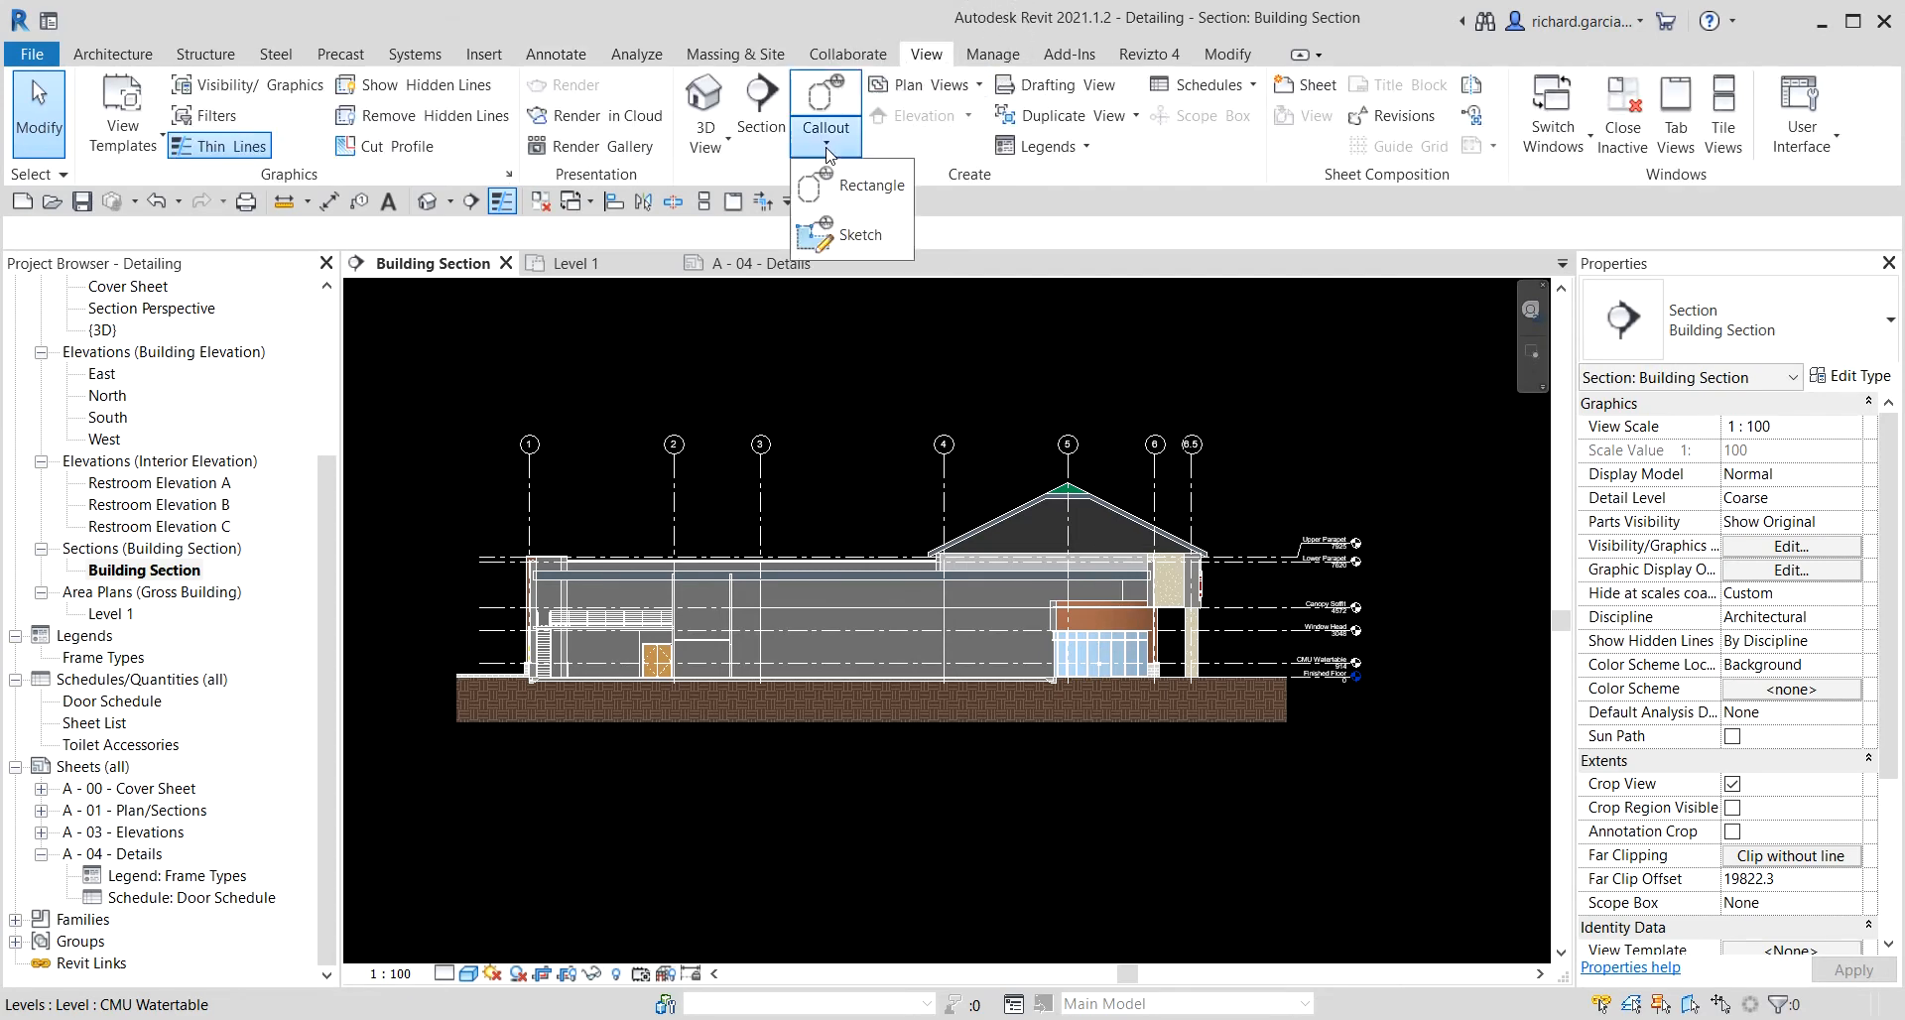
pyautogui.click(862, 188)
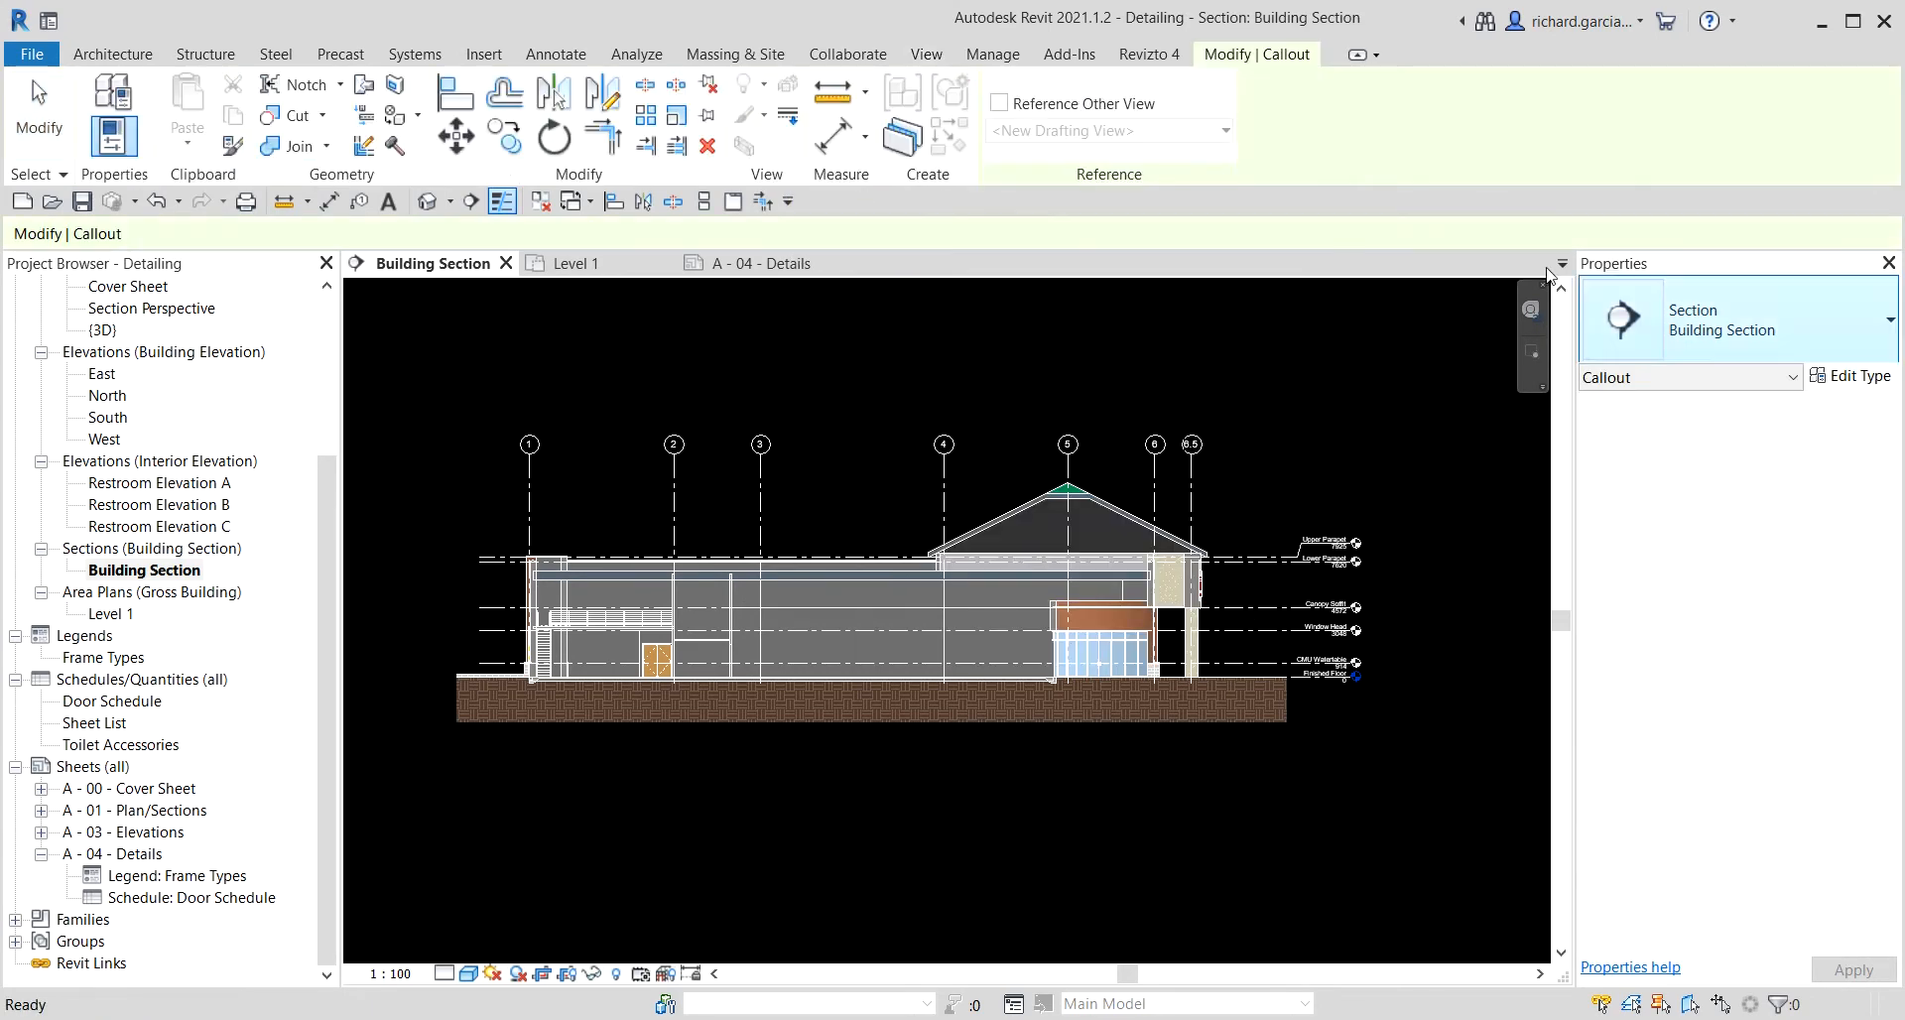
pyautogui.click(1775, 344)
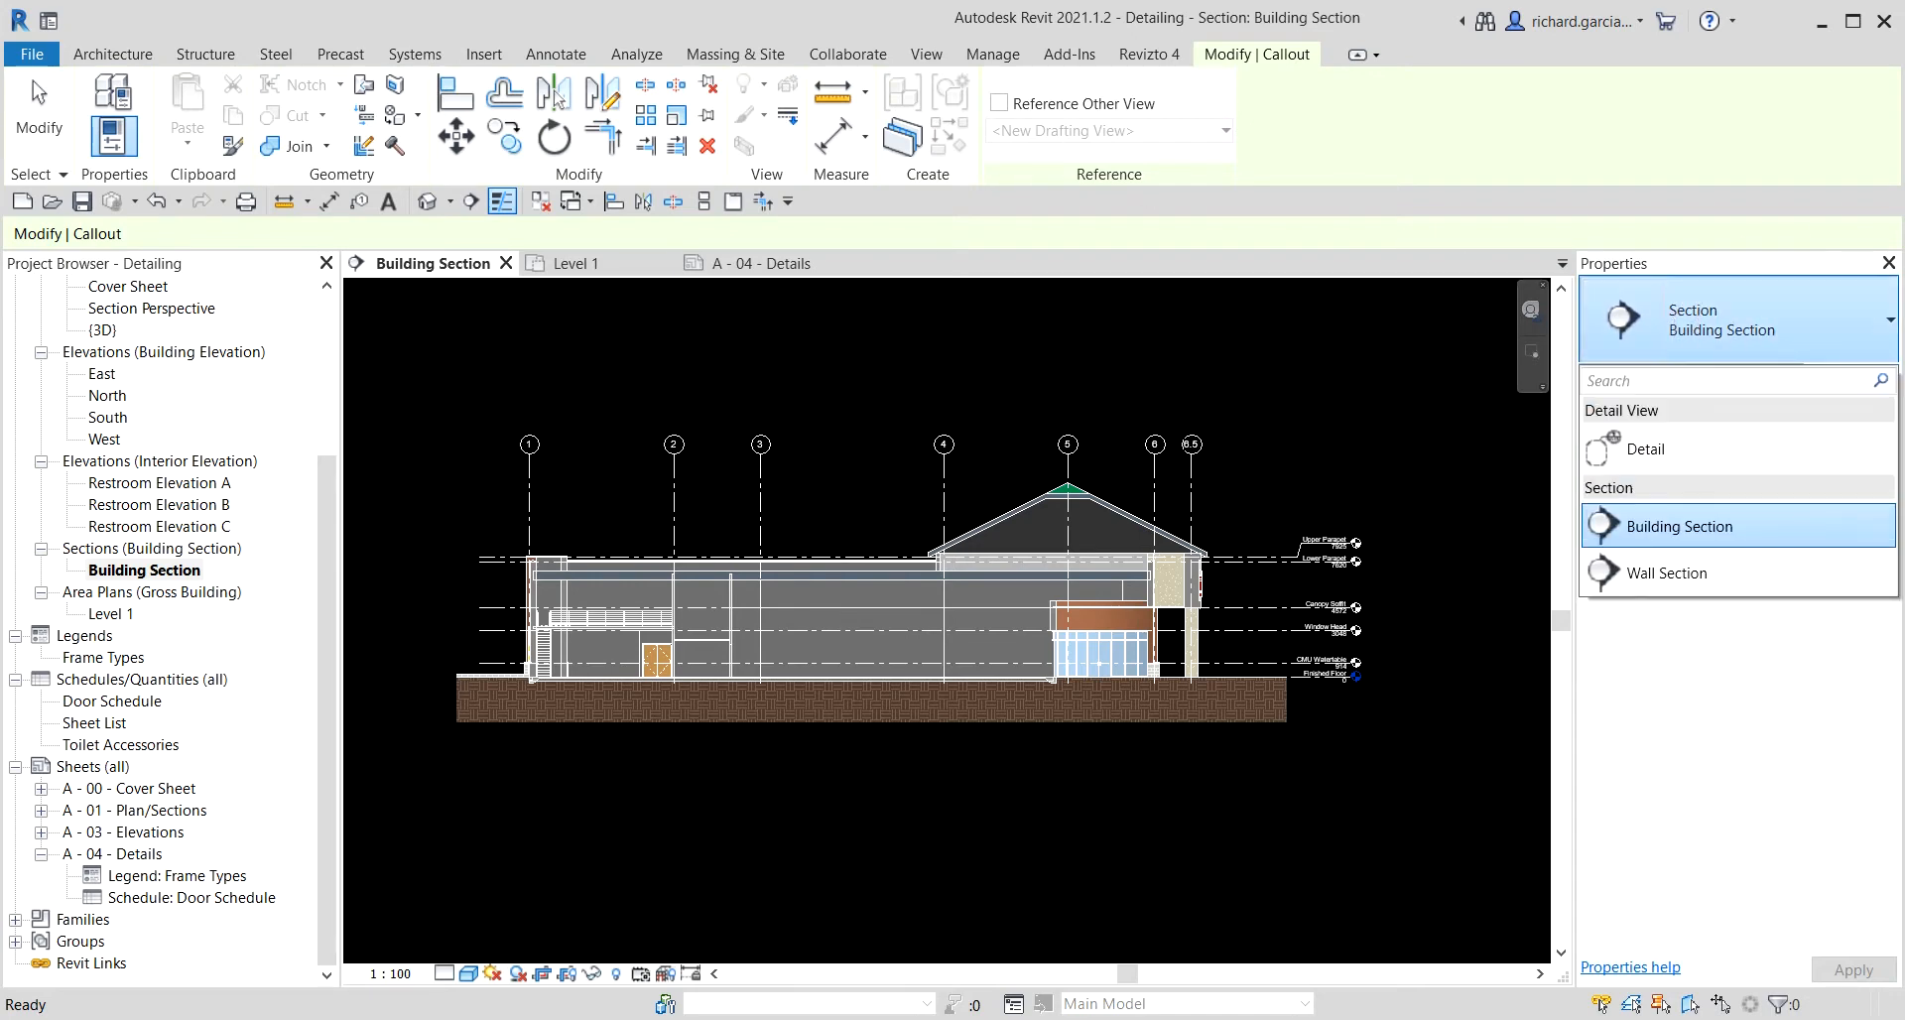
pyautogui.press('Escape')
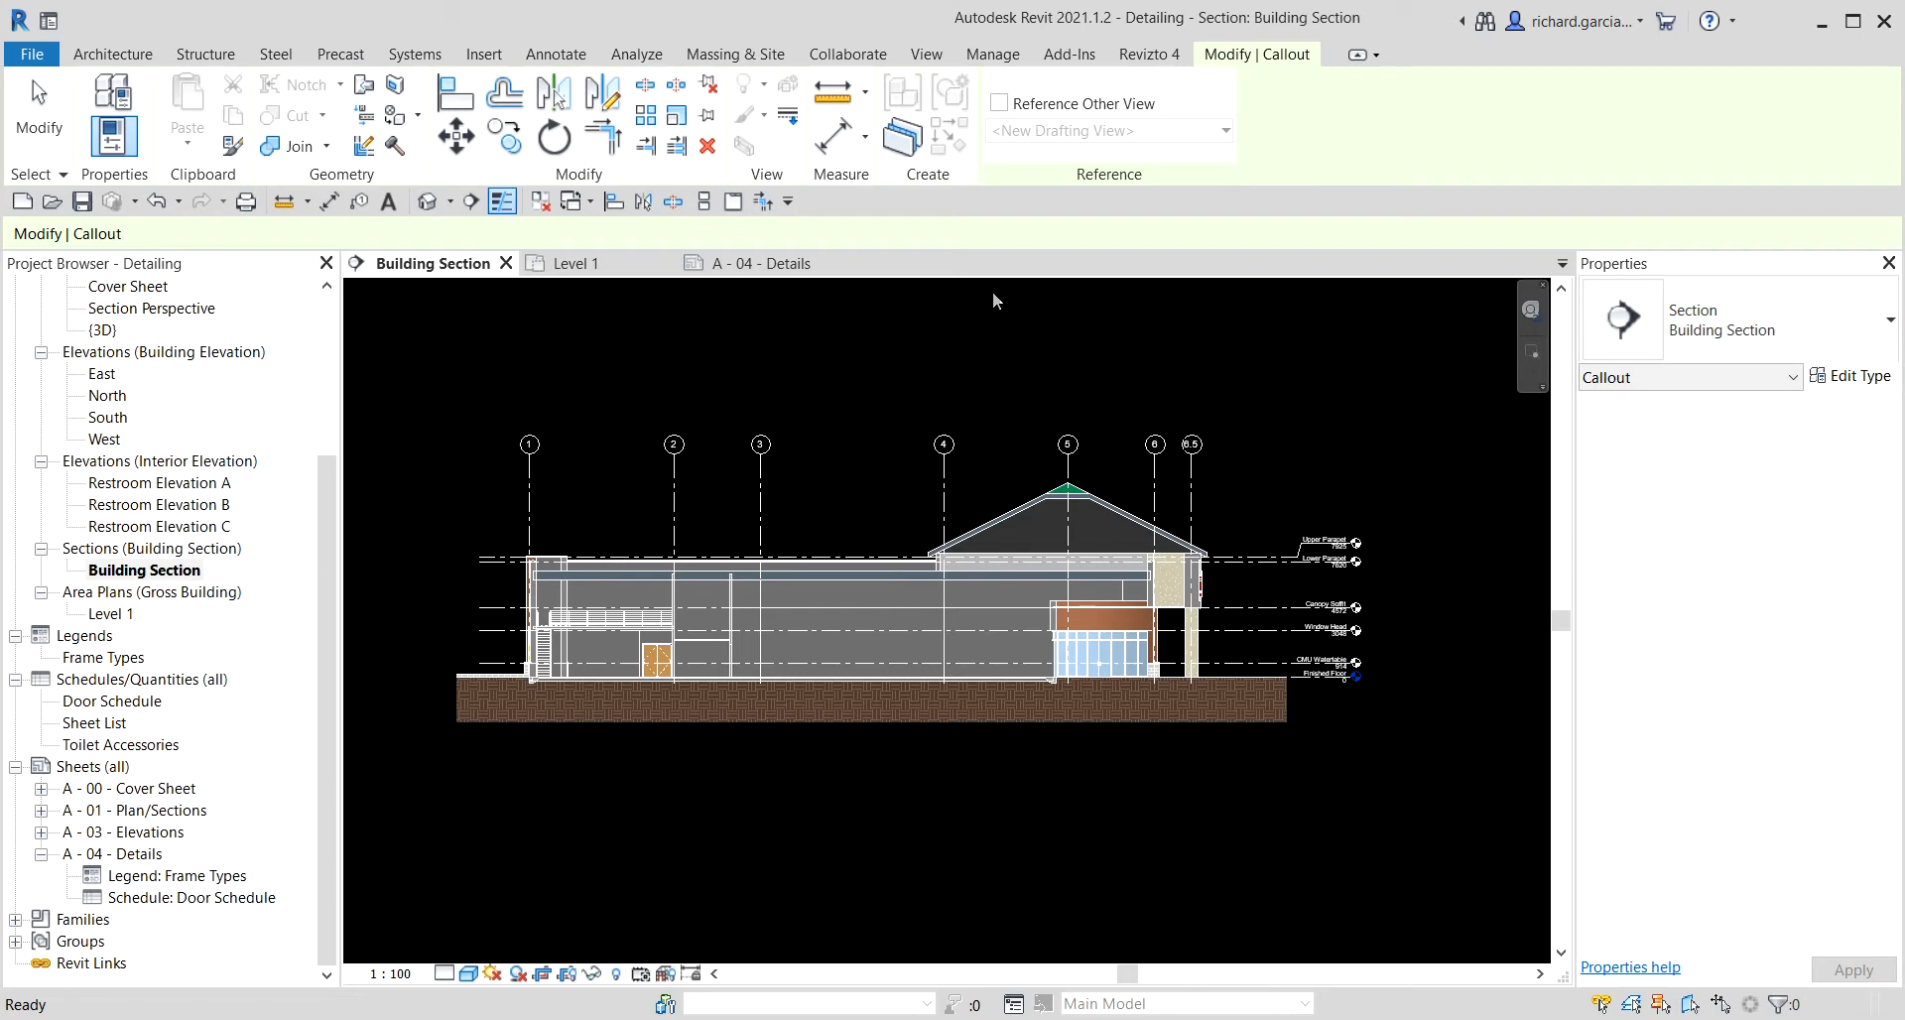
pyautogui.click(1756, 330)
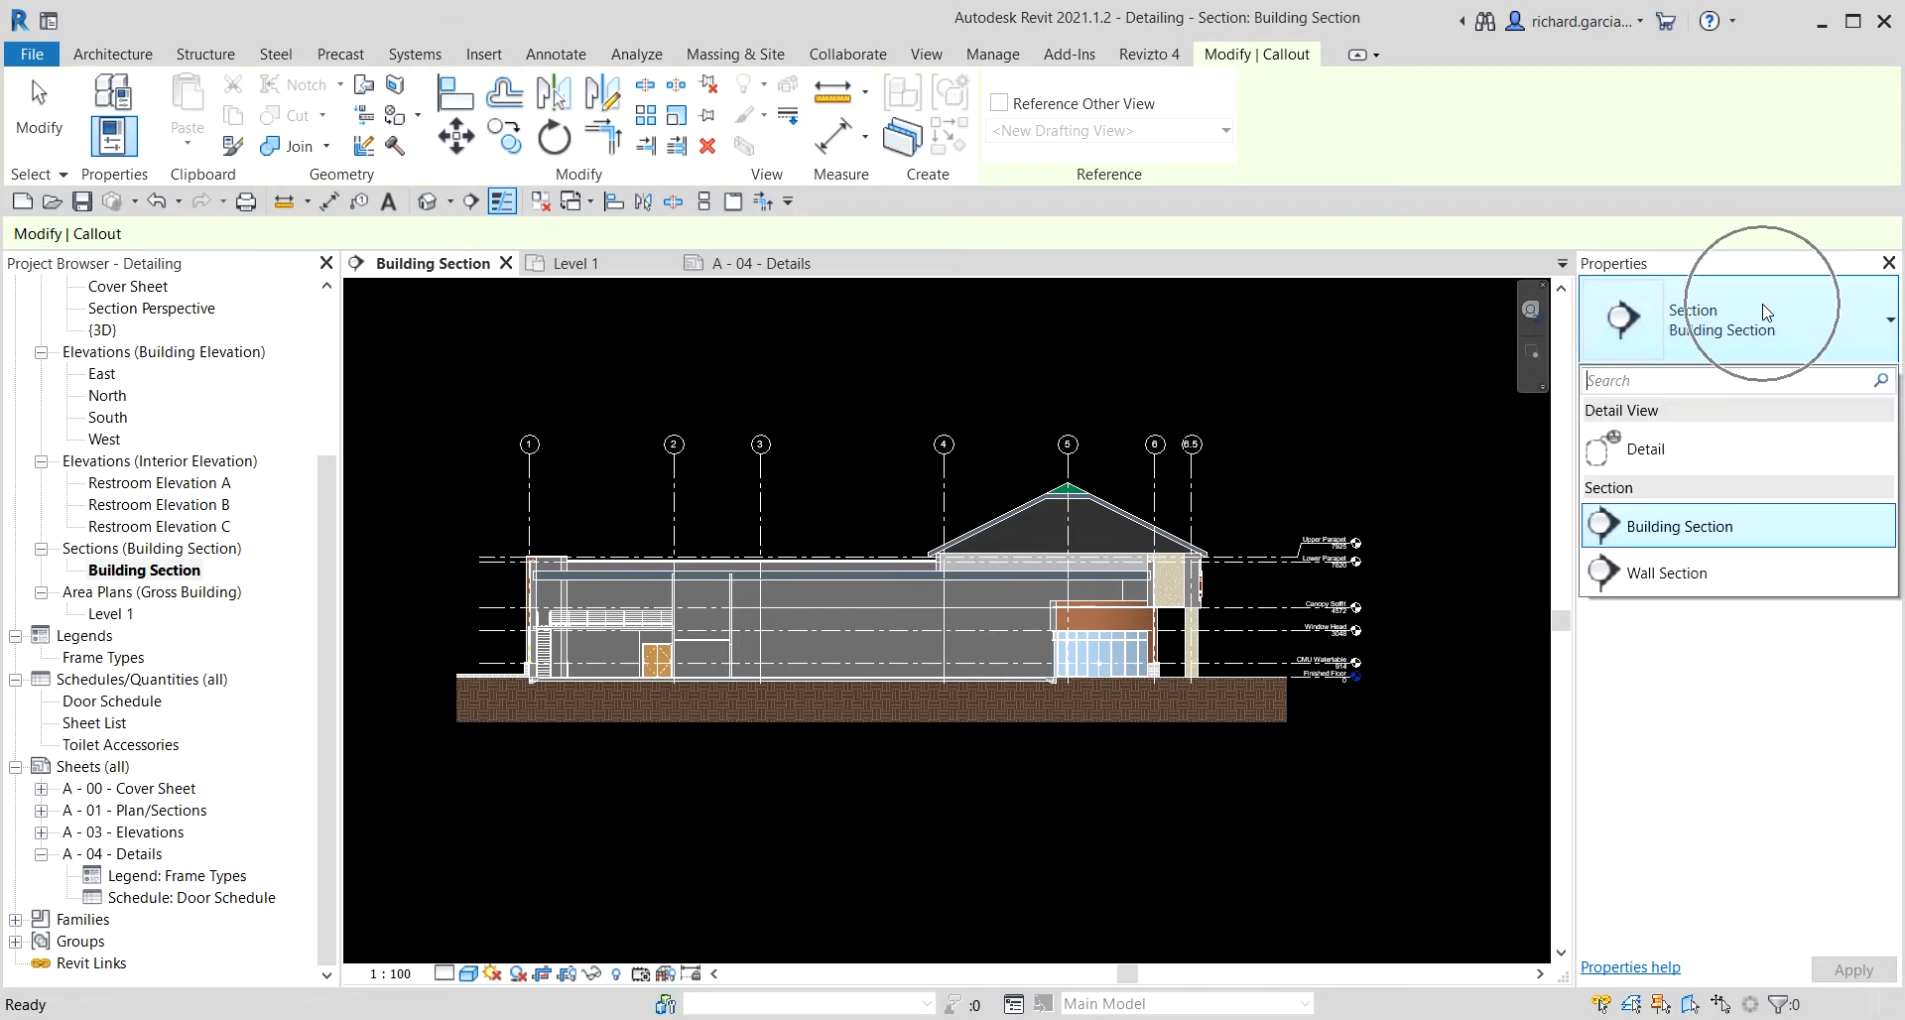
pyautogui.click(1684, 581)
pyautogui.scroll(6, 505, 596)
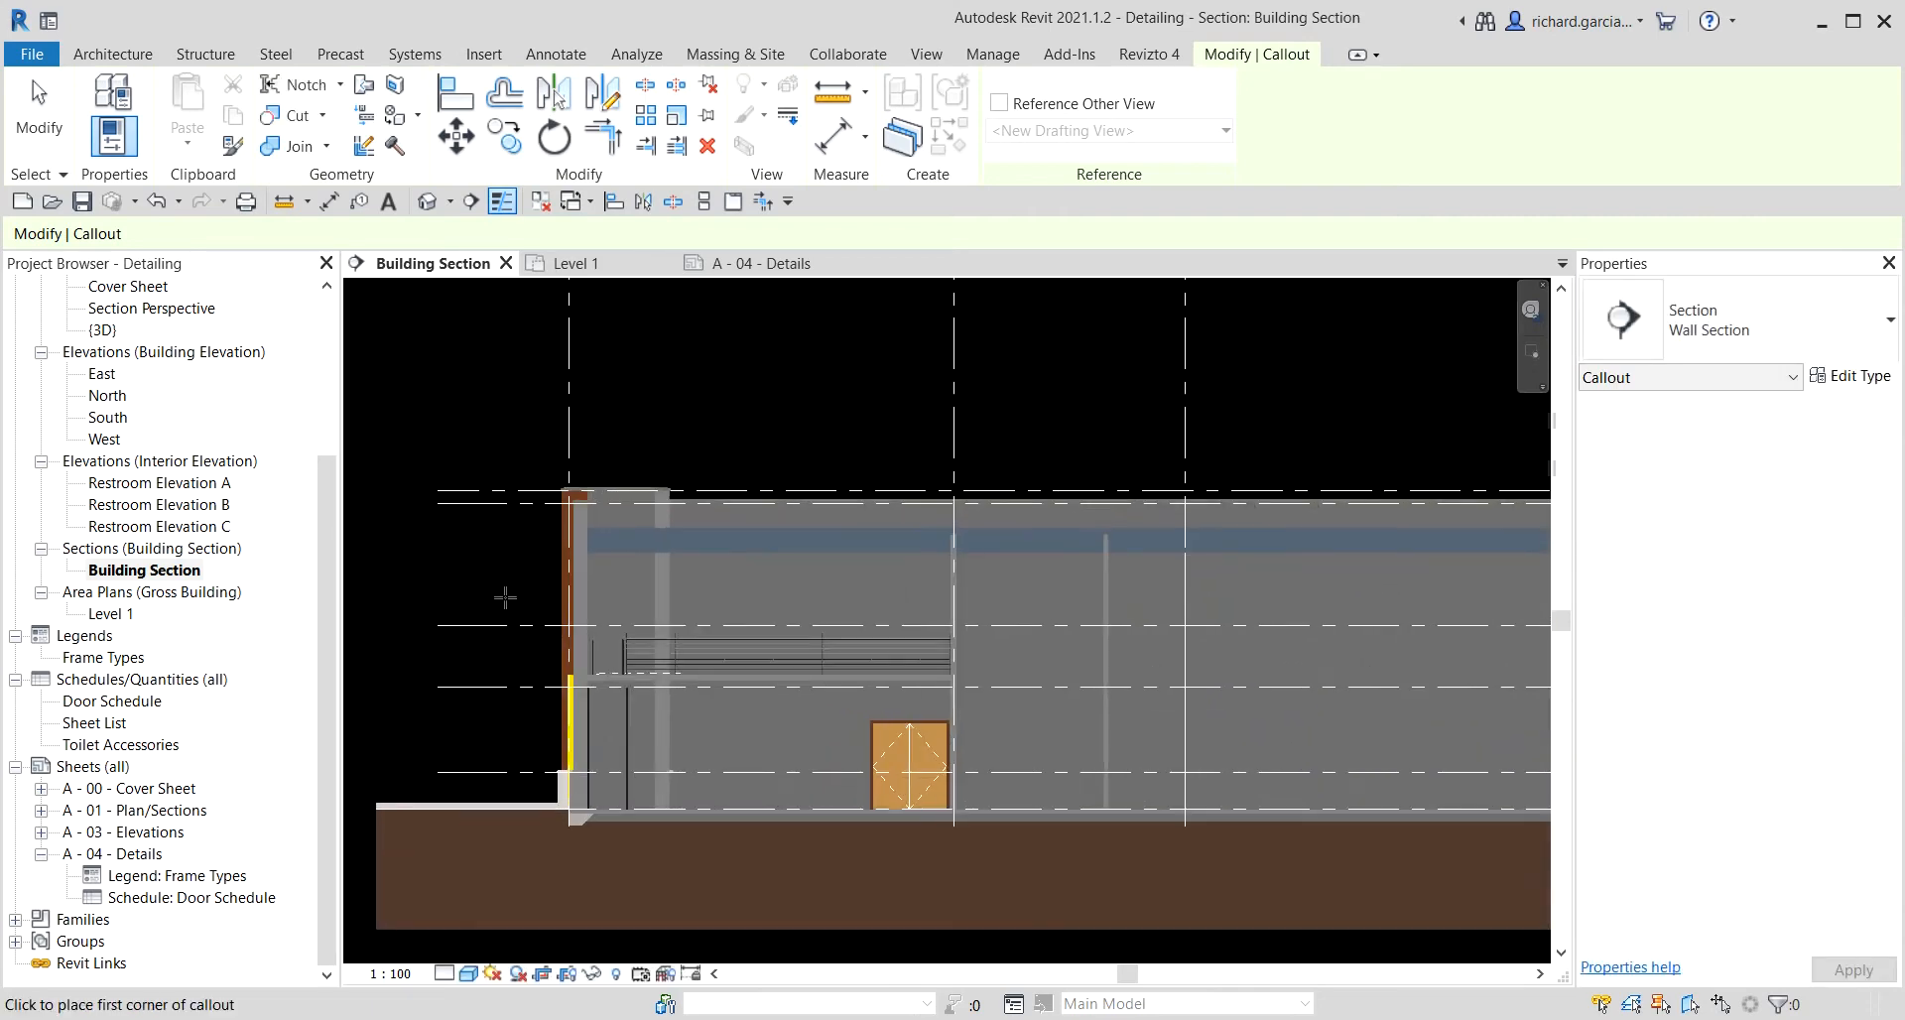
pyautogui.click(540, 444)
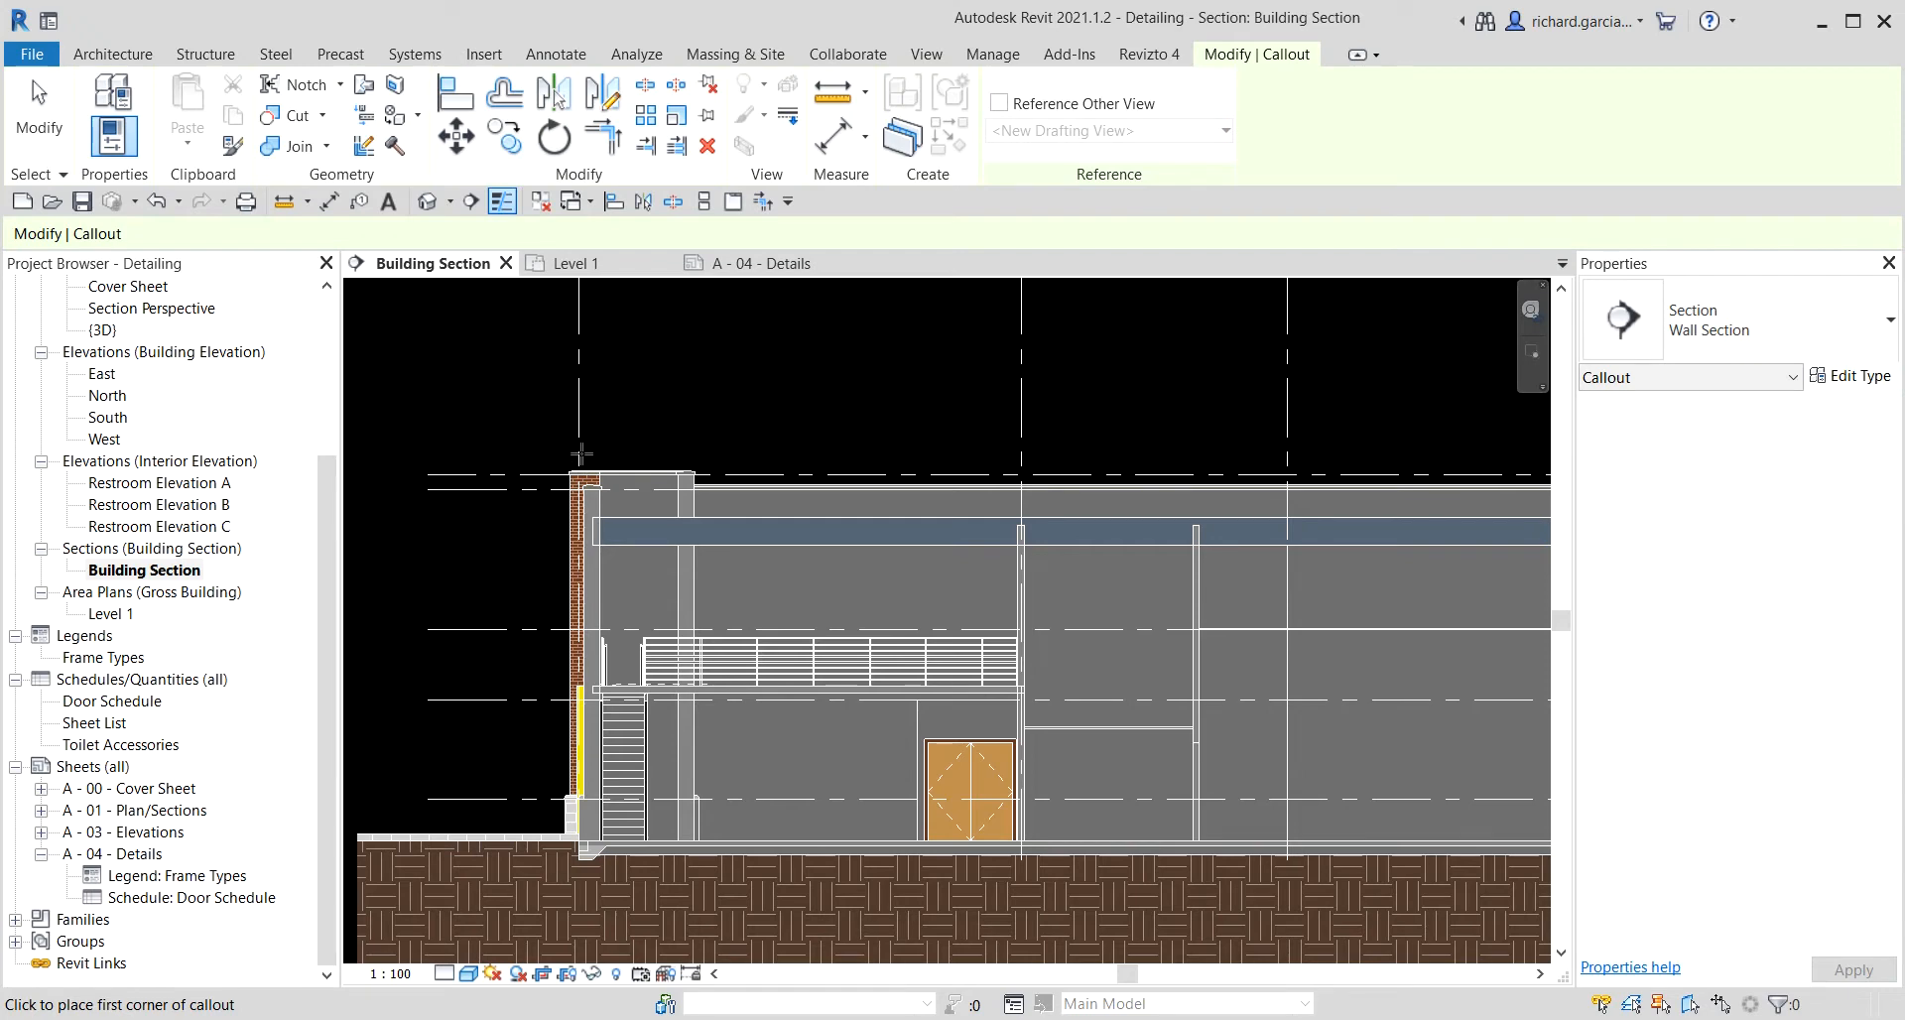
pyautogui.click(544, 448)
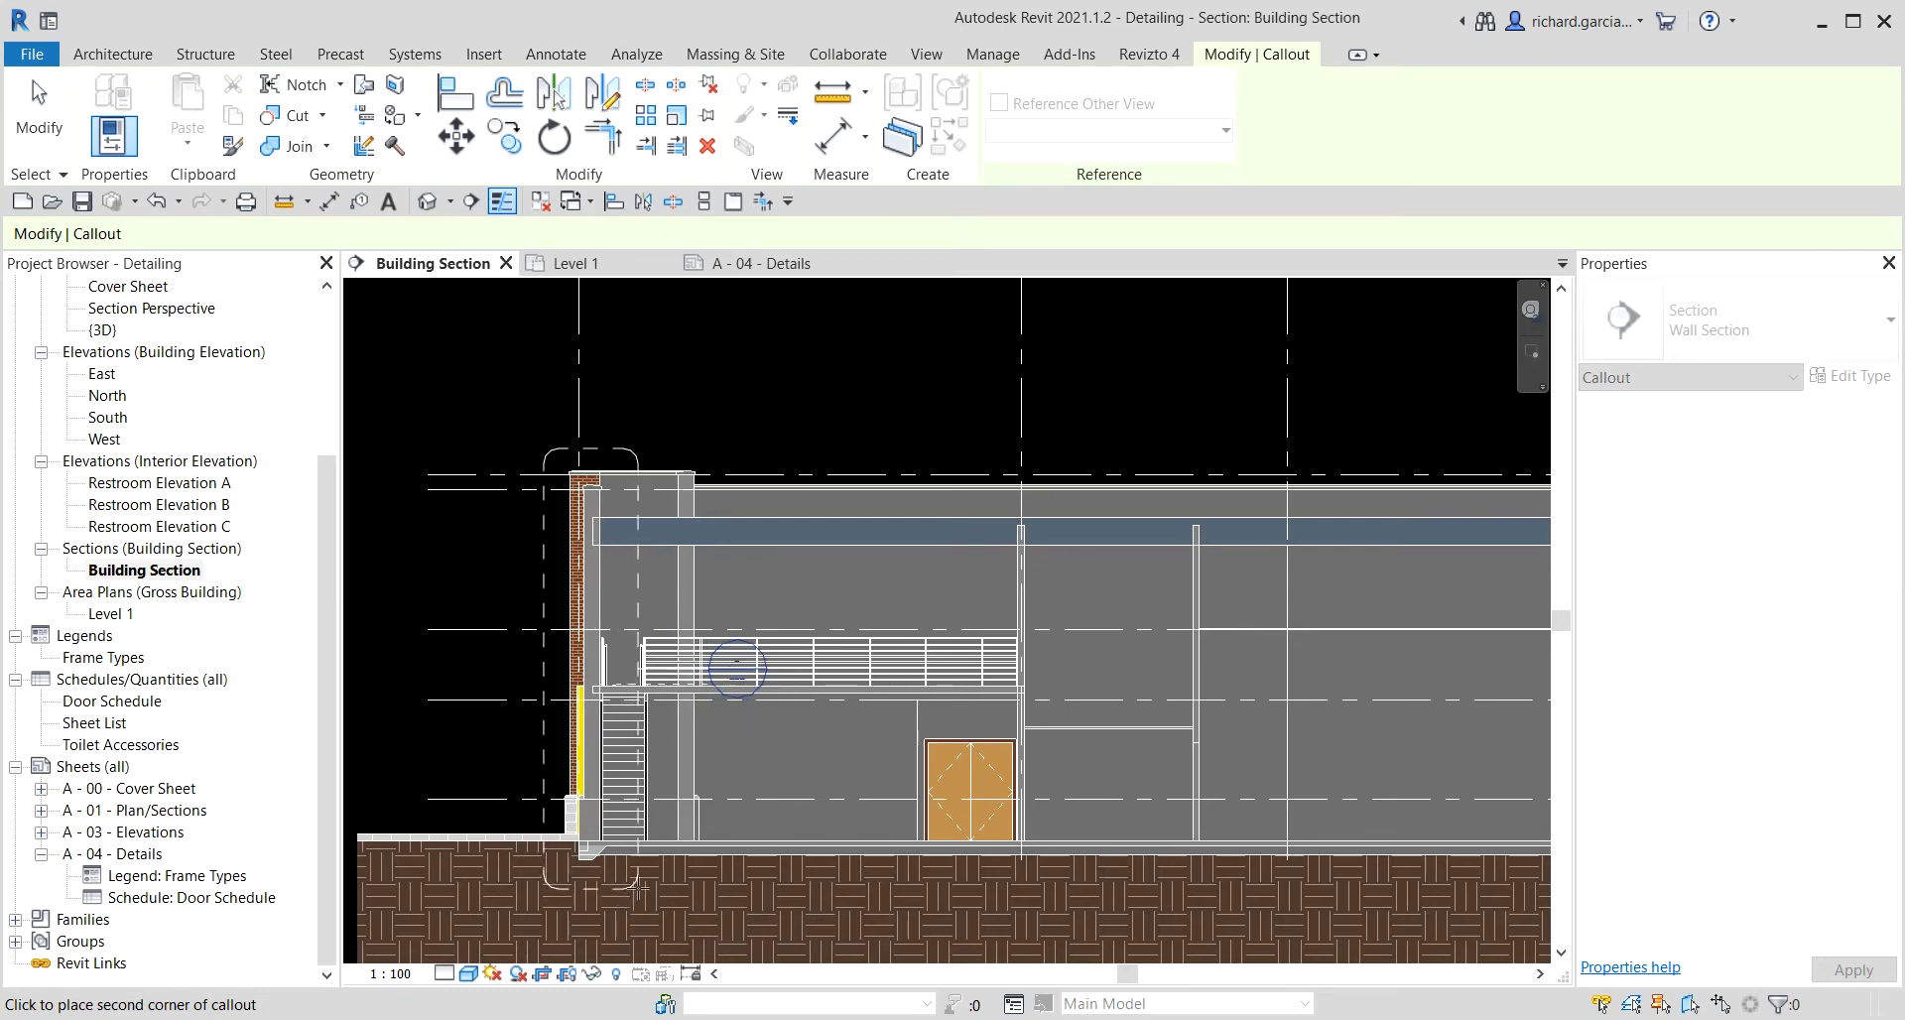
pyautogui.click(638, 886)
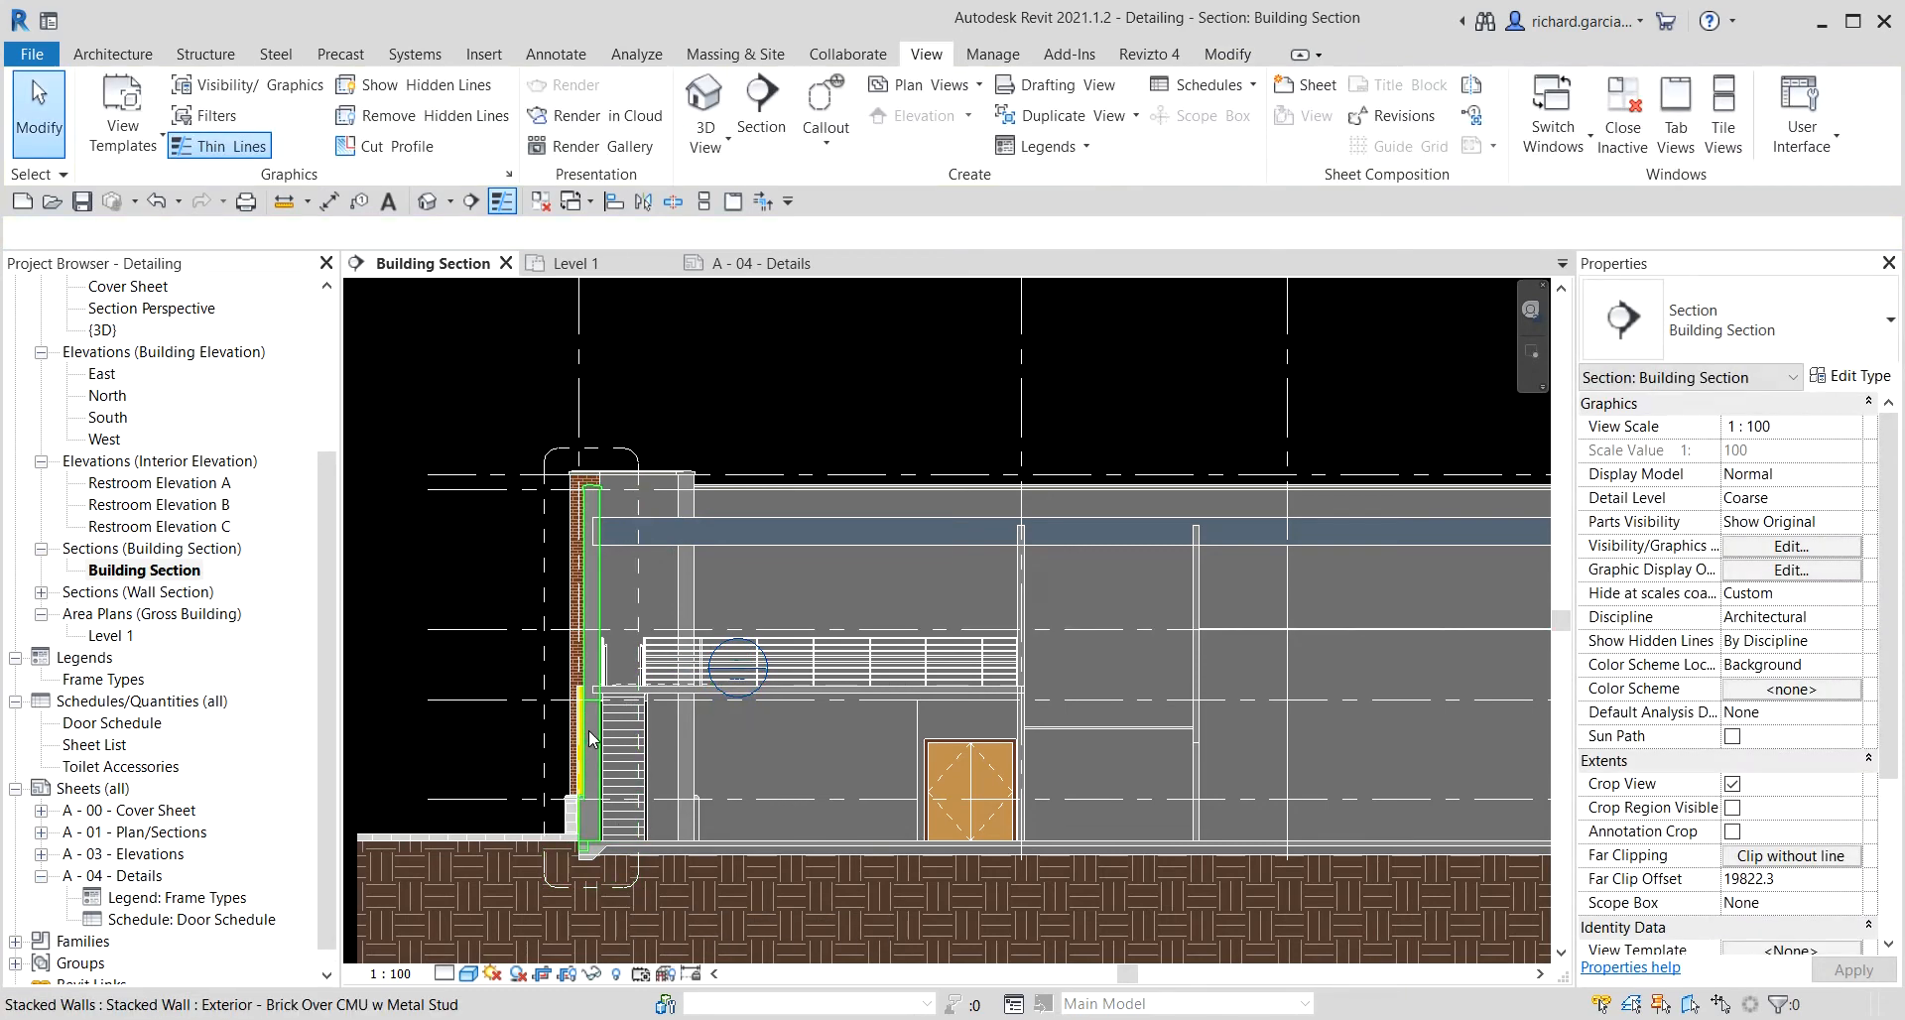
pyautogui.press('Escape')
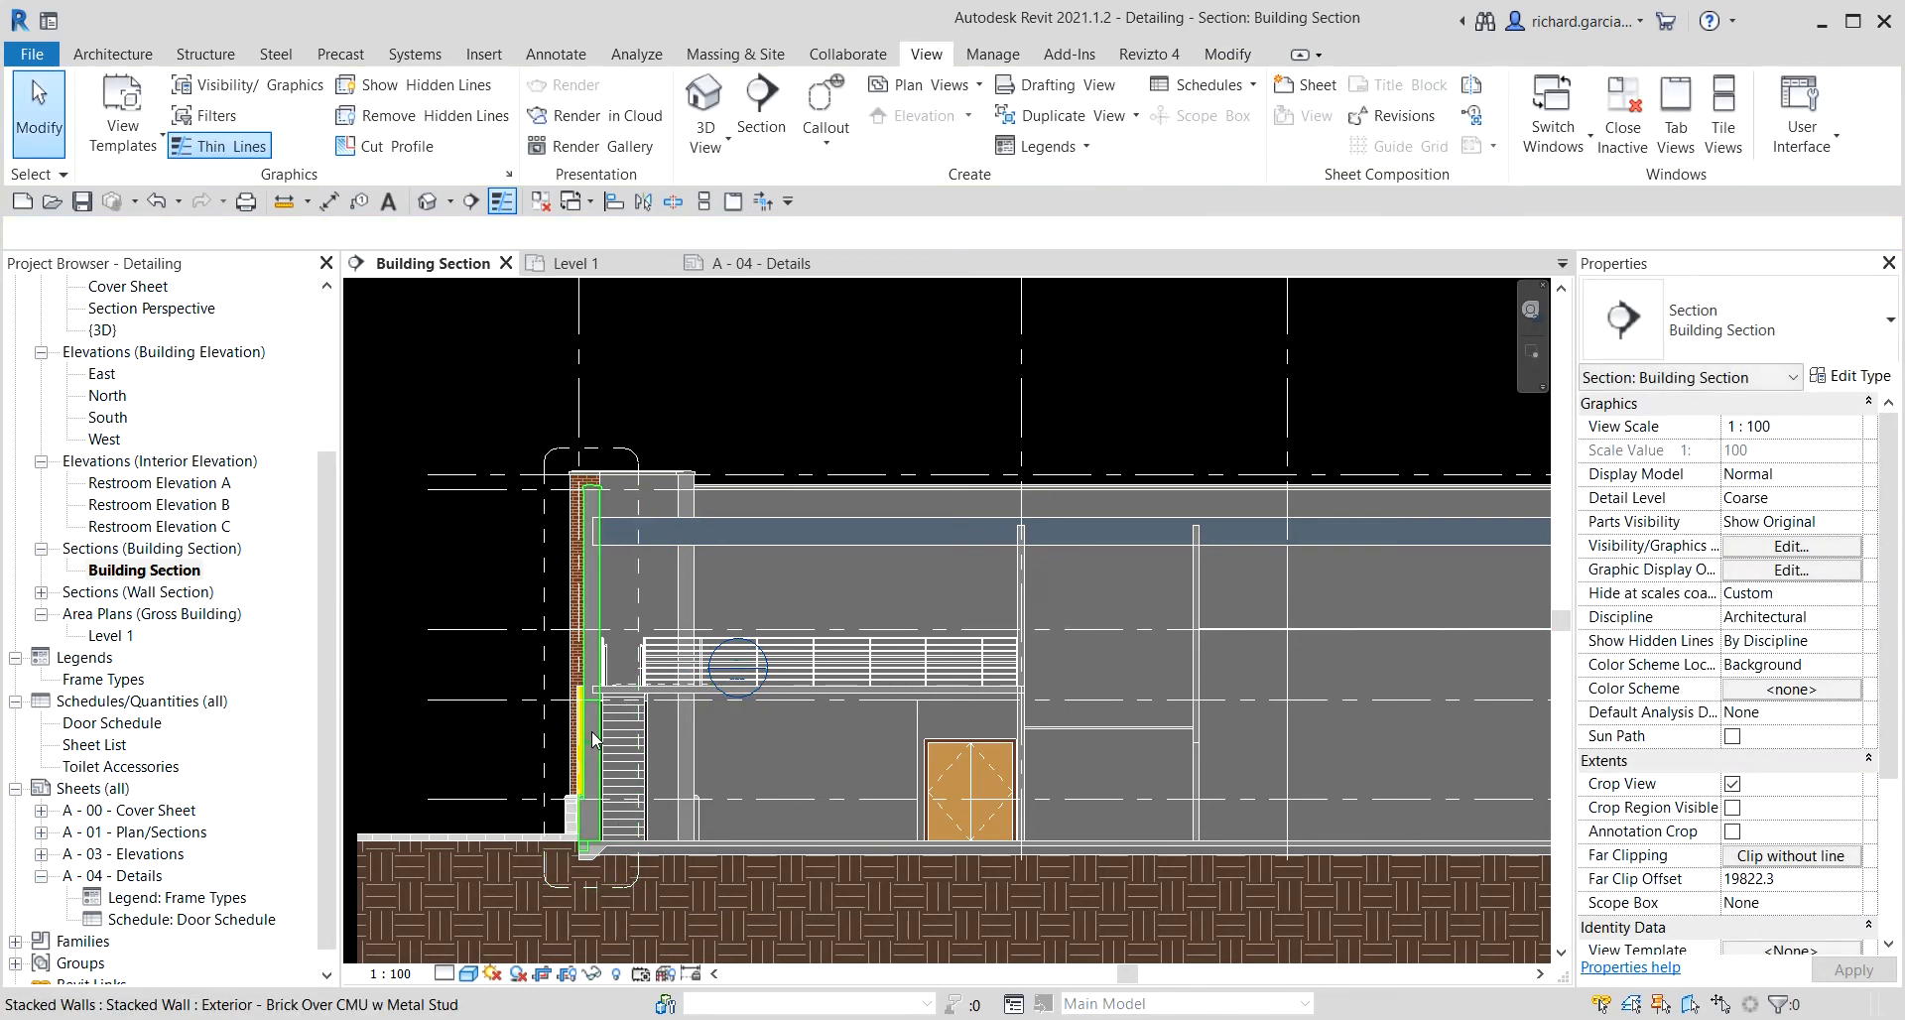
# Move the callout's head bubble up and to the left, away from the wall.
pyautogui.click(42, 594)
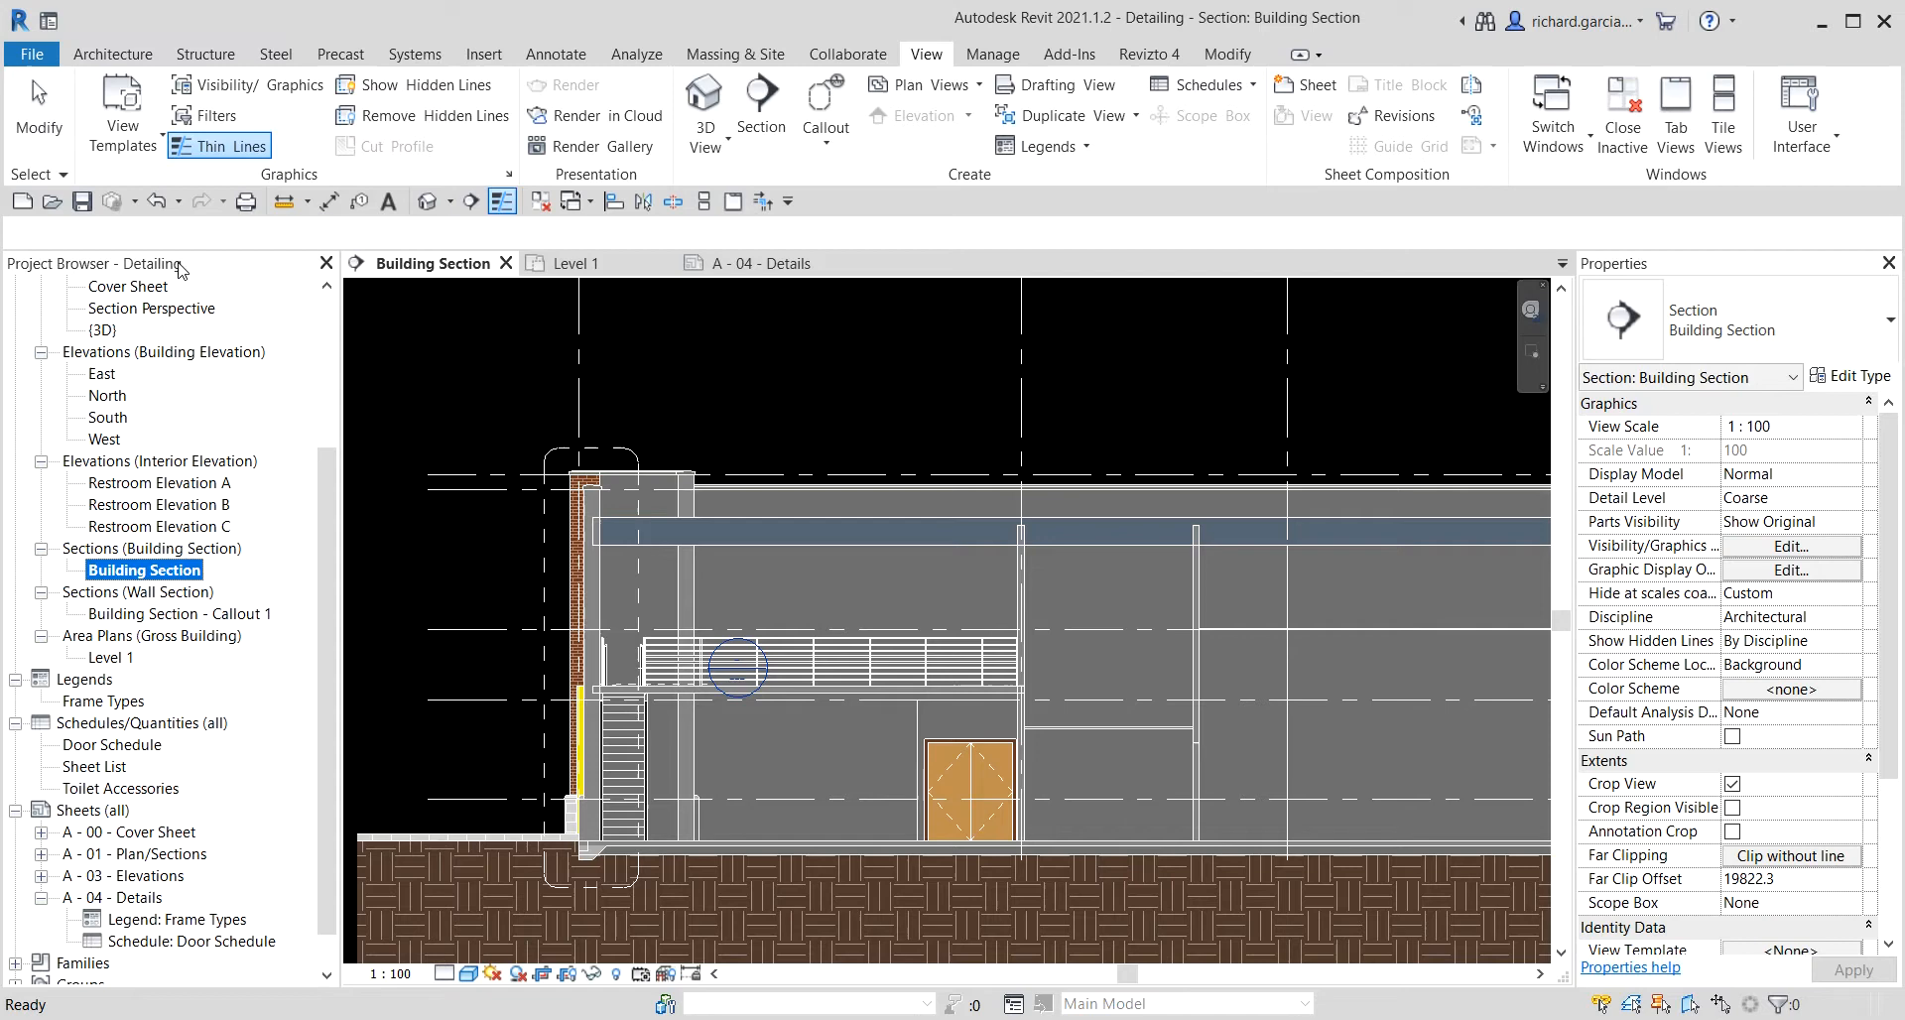
pyautogui.click(42, 107)
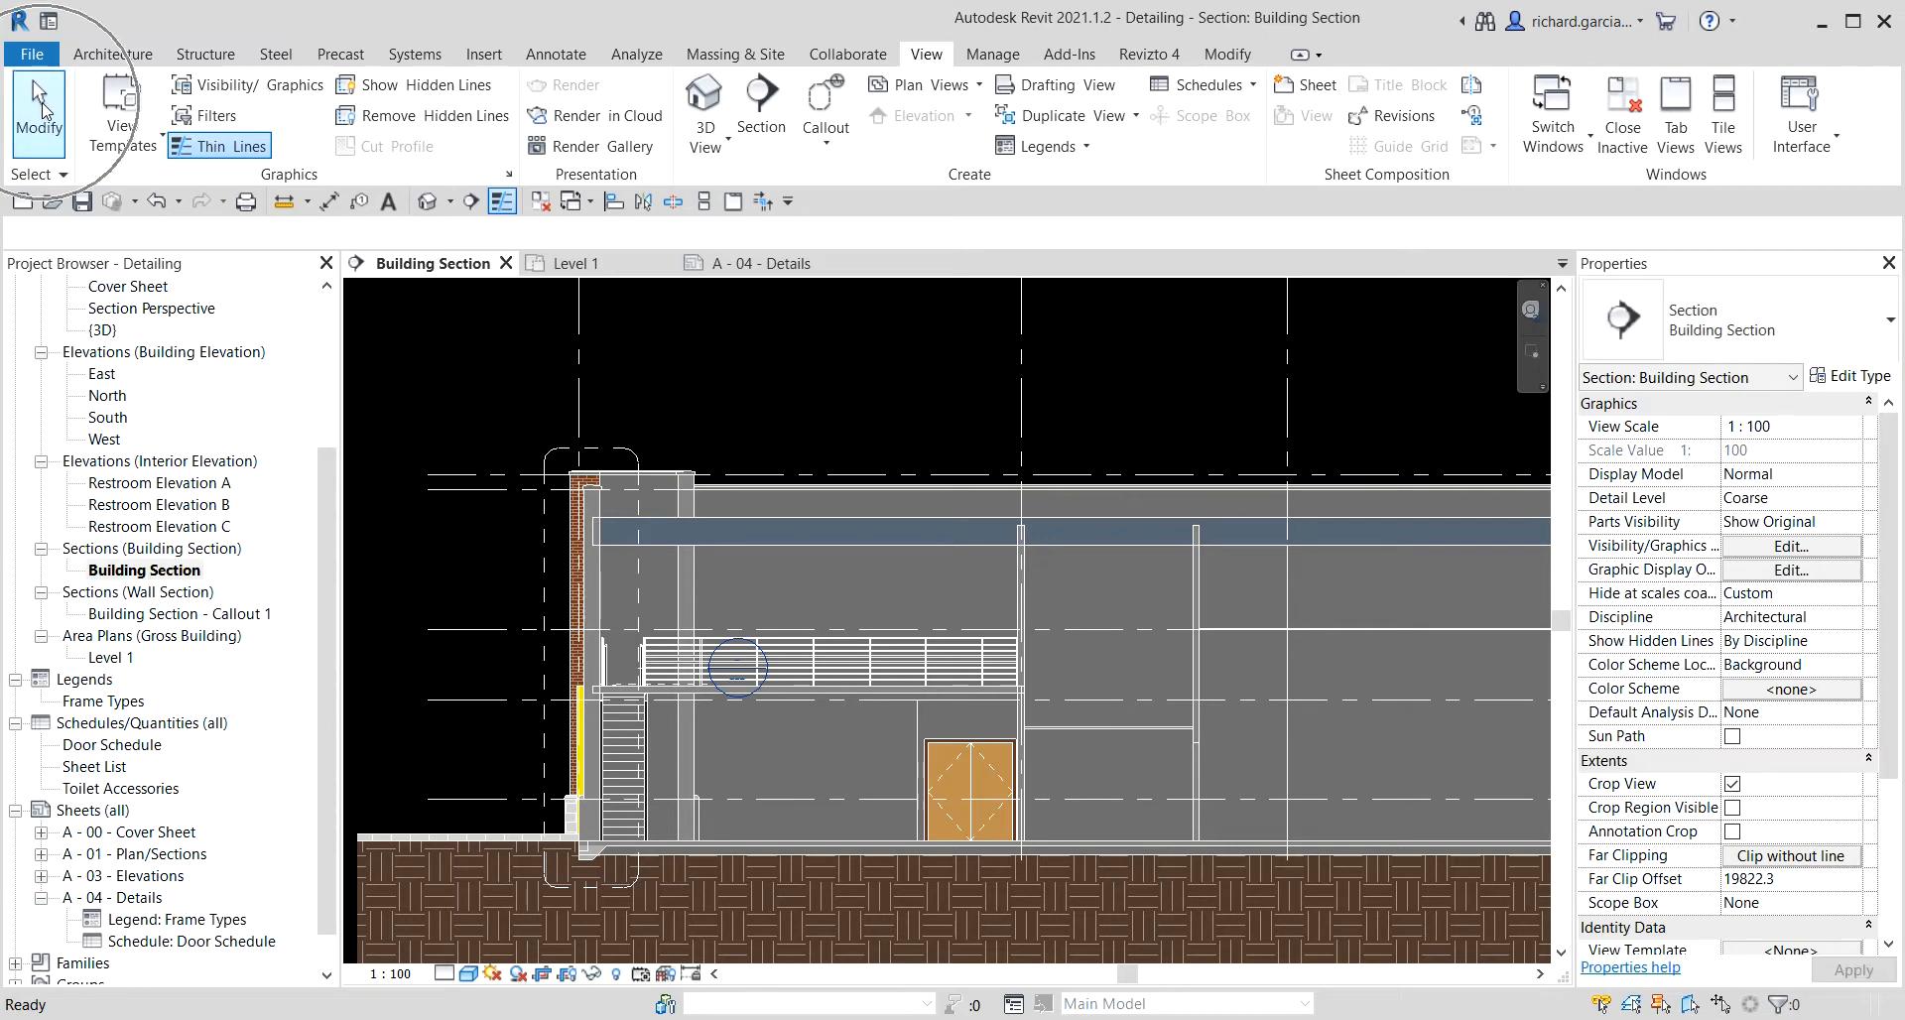
pyautogui.click(641, 582)
pyautogui.moveTo(709, 675); pyautogui.dragTo(501, 420)
pyautogui.click(699, 385)
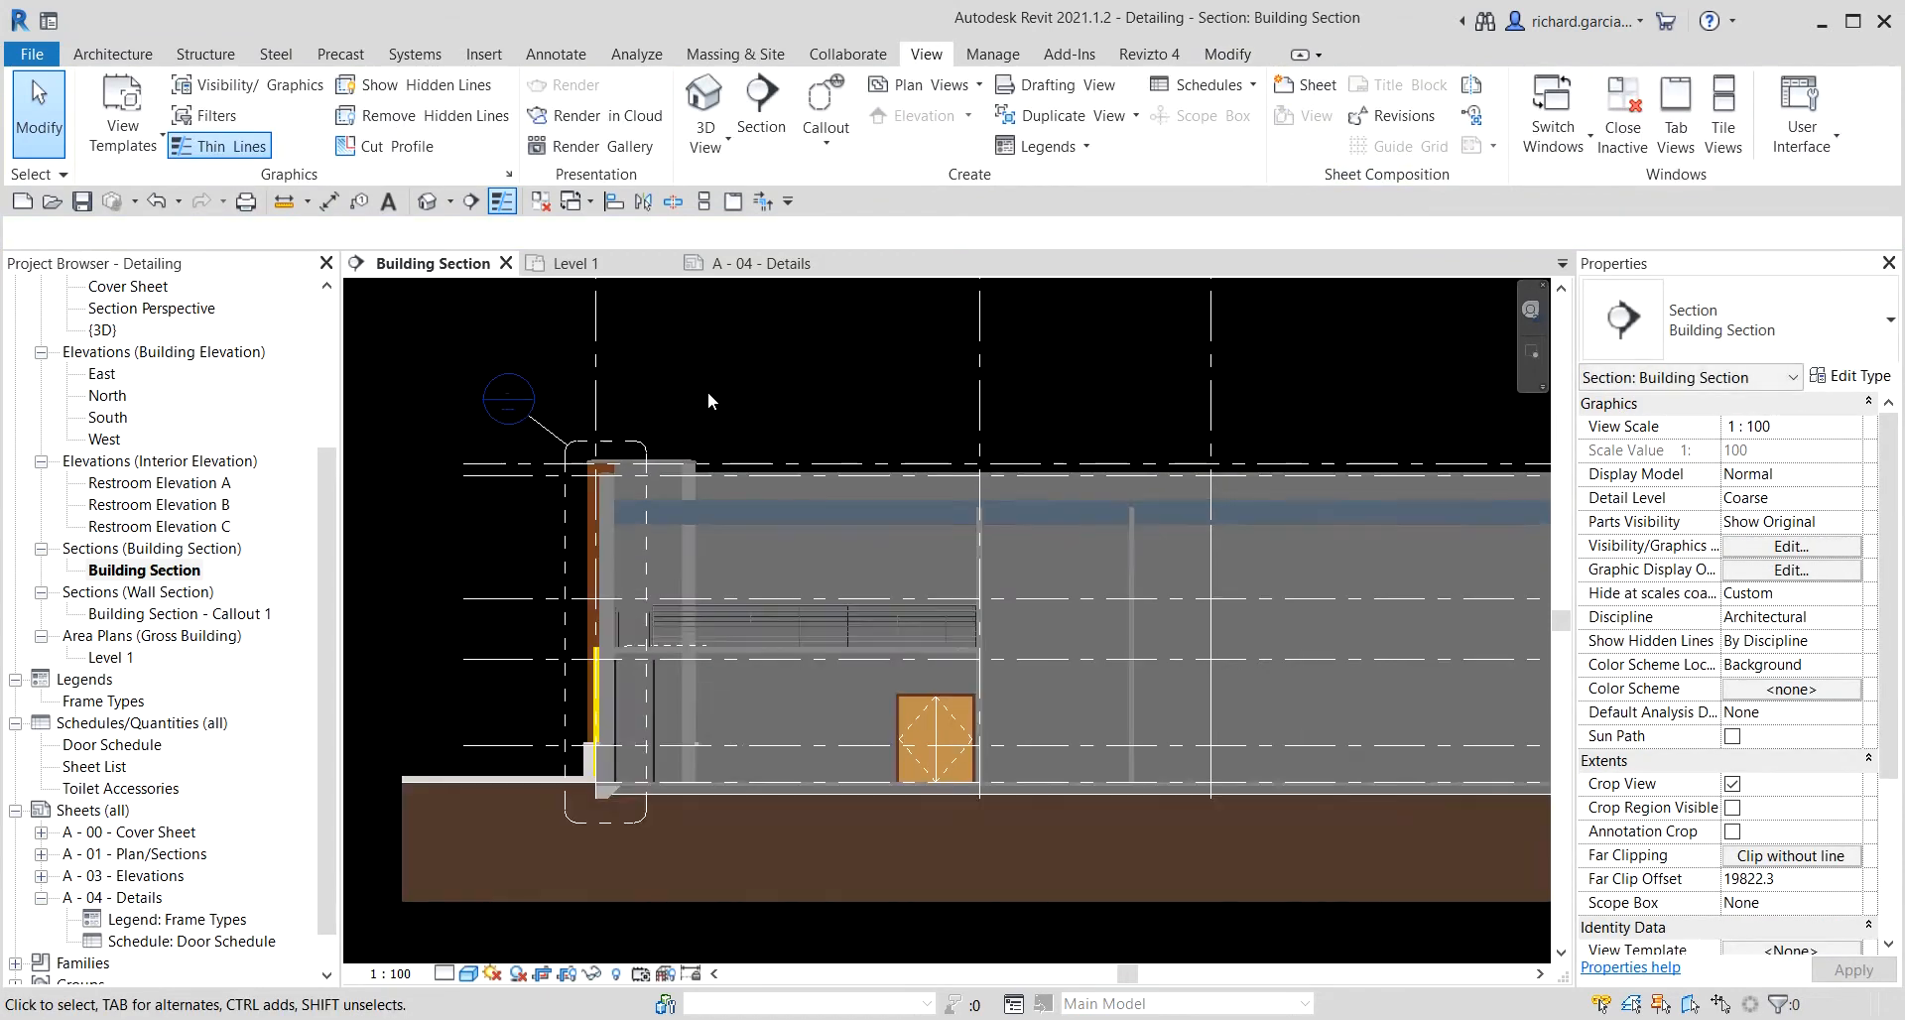
# Open the Building Section - Callout 1 view from its callout head.
pyautogui.scroll(3, 706, 391)
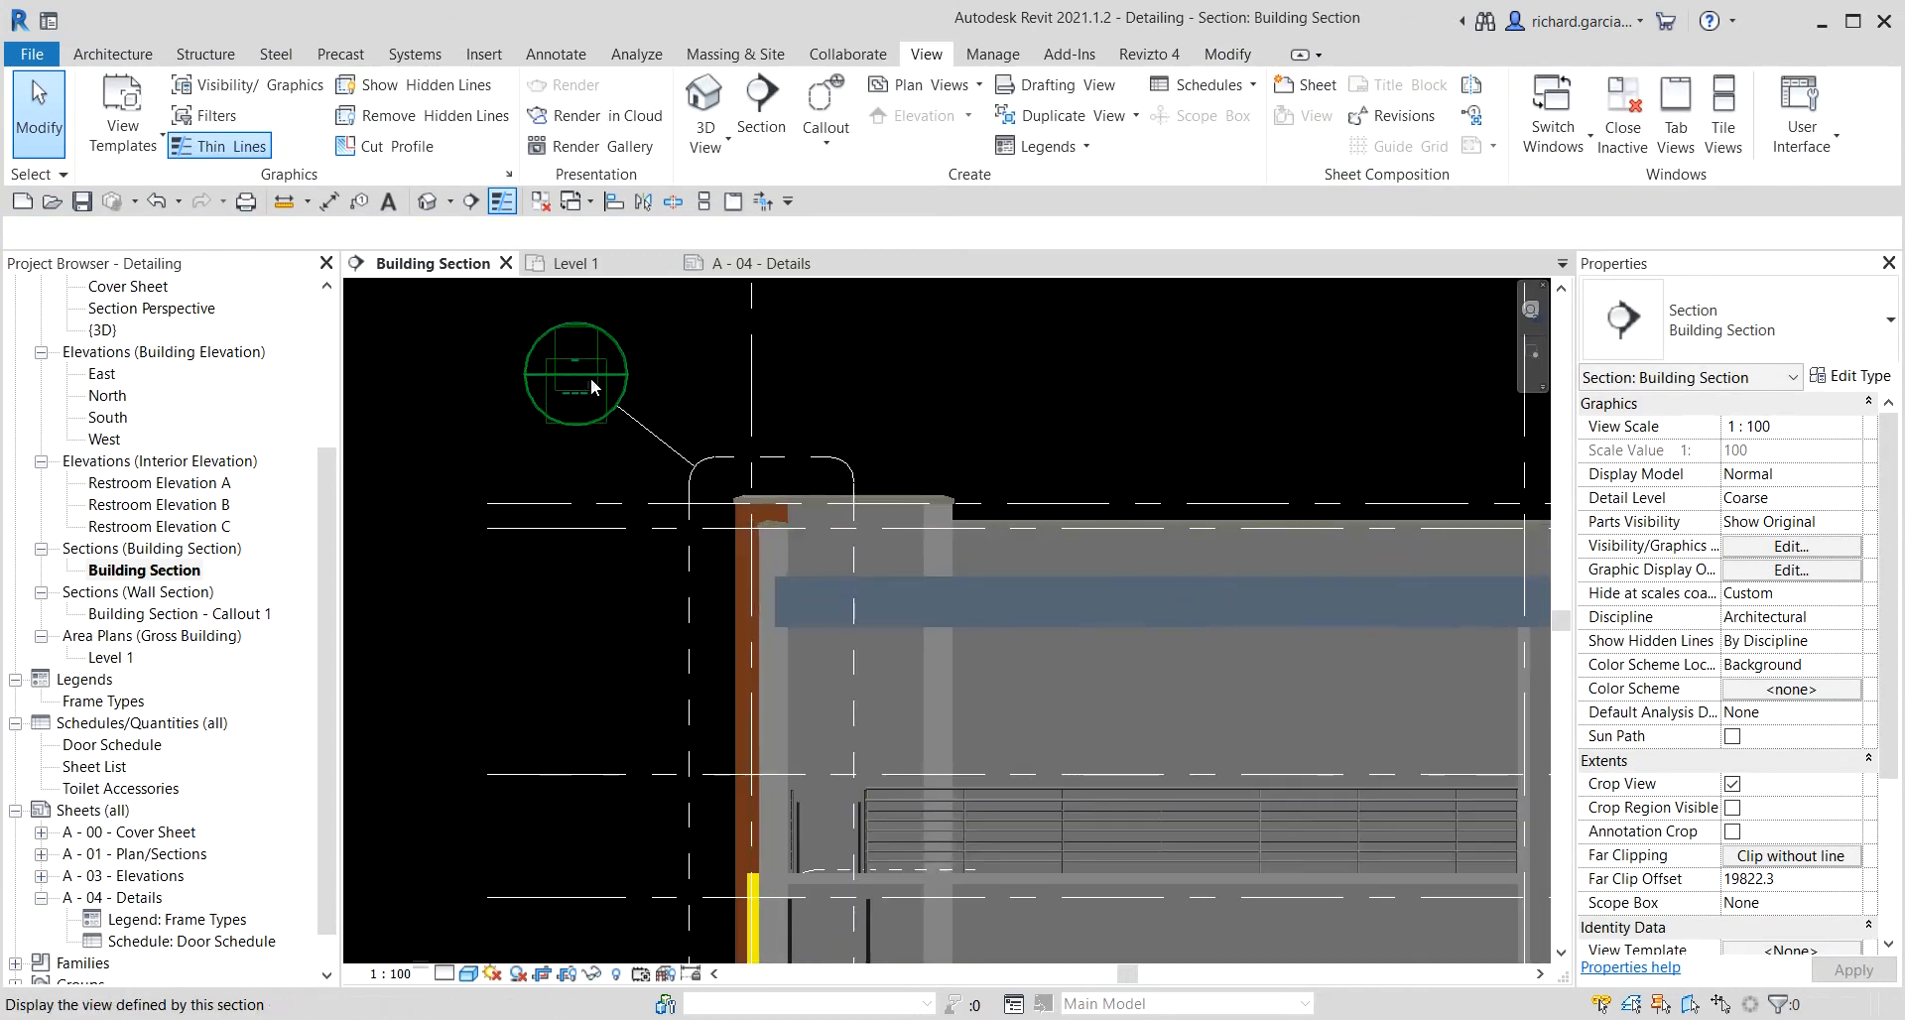
pyautogui.press('ctrl')
pyautogui.press('ctrl')
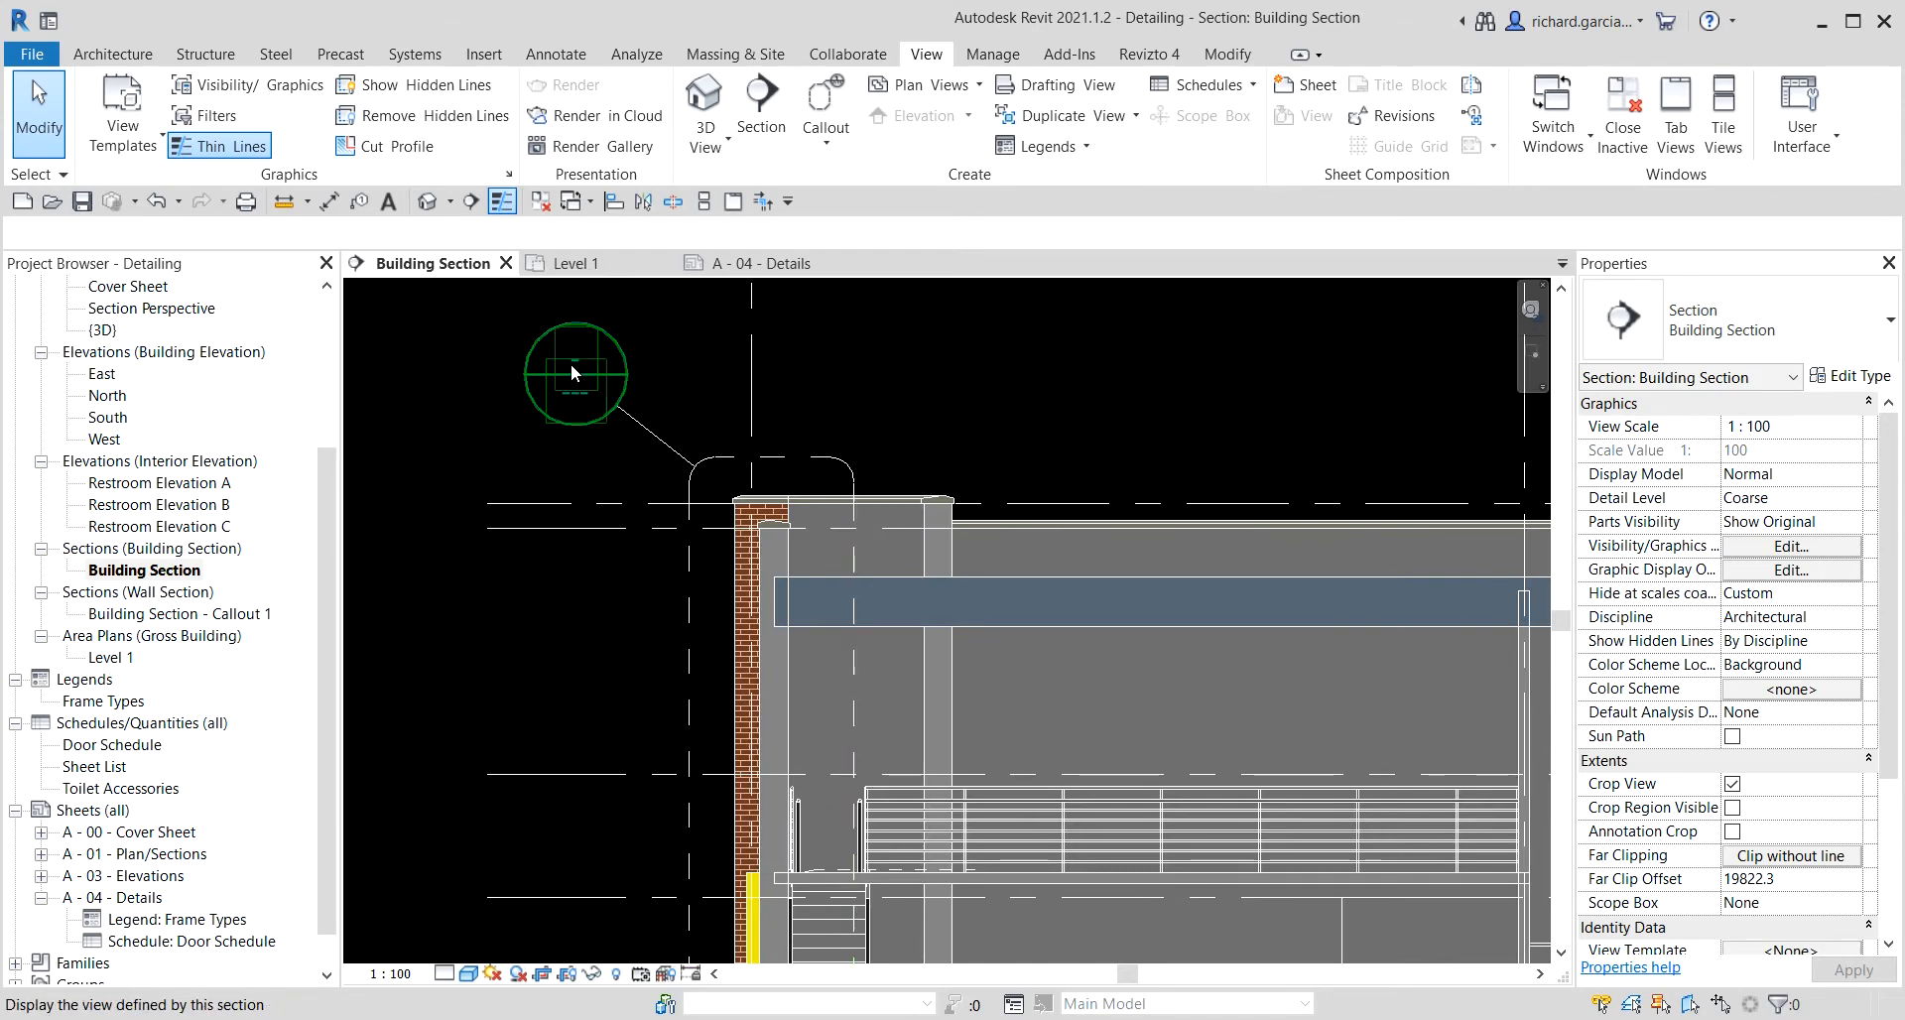
pyautogui.scroll(-1, 571, 367)
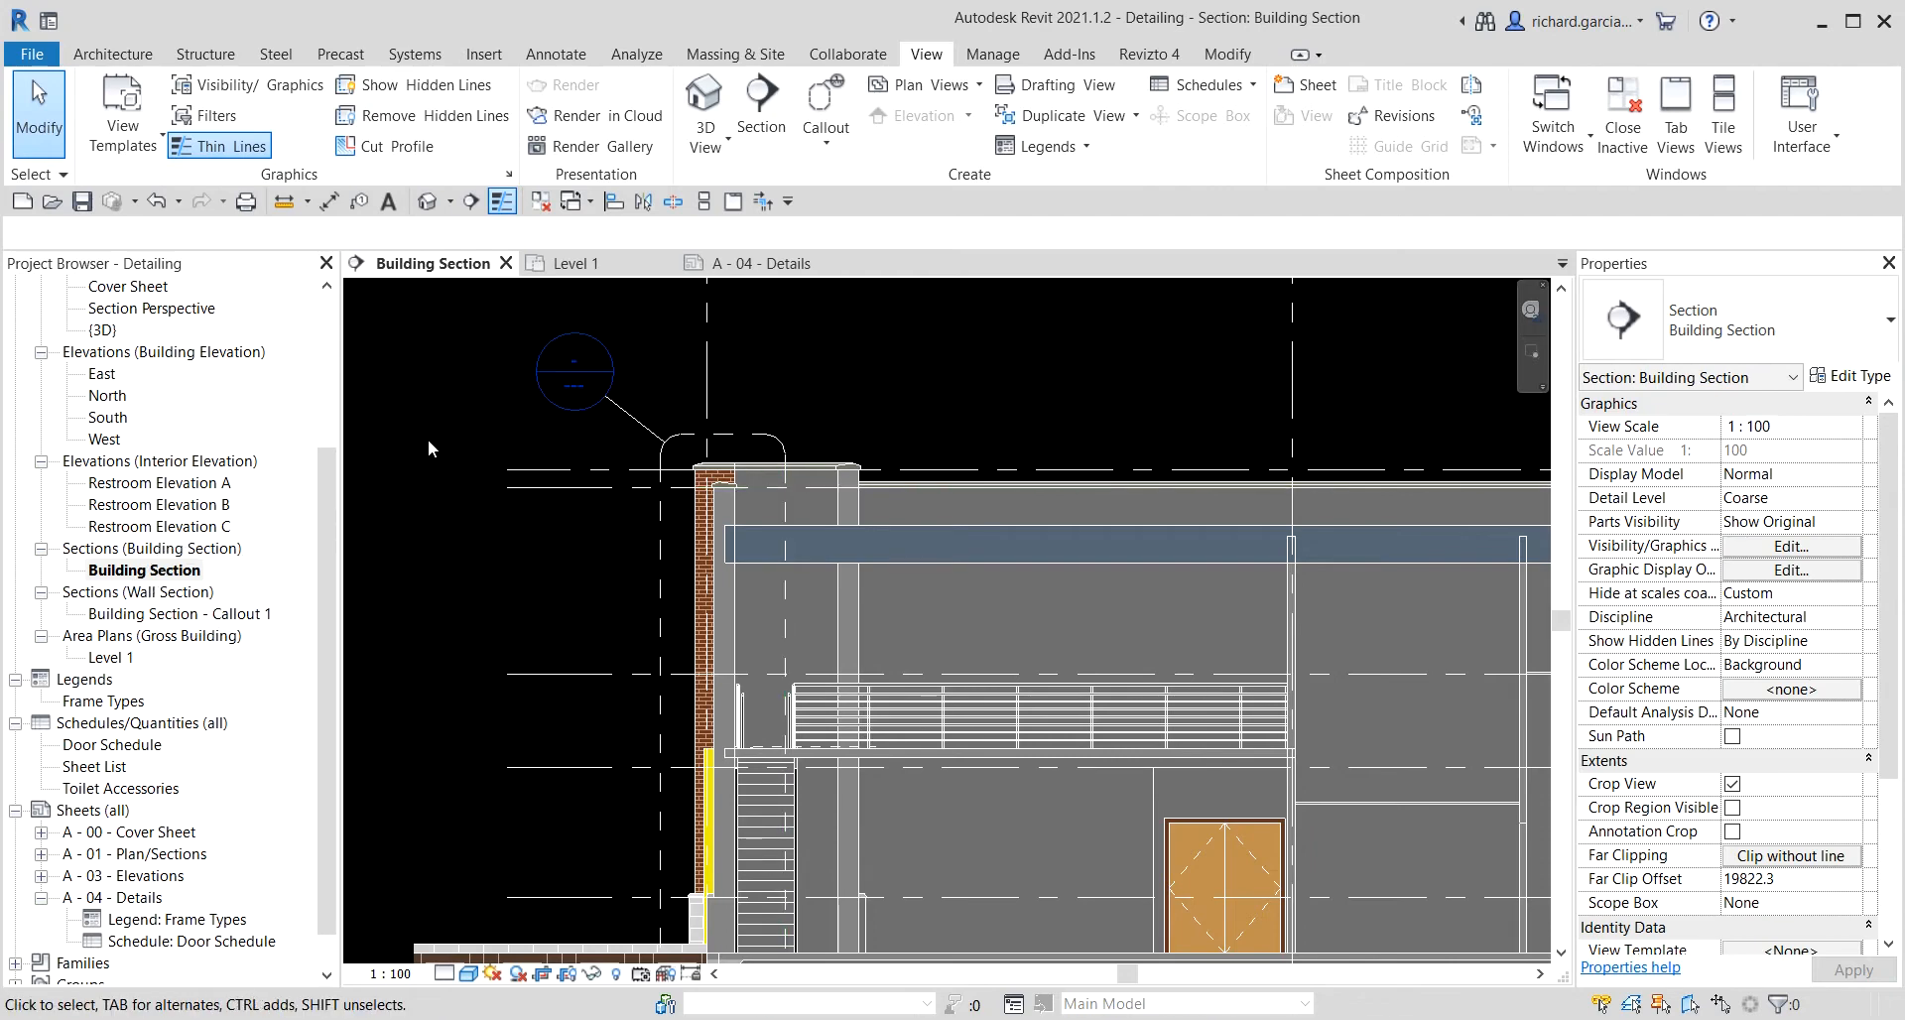
pyautogui.press('ctrl')
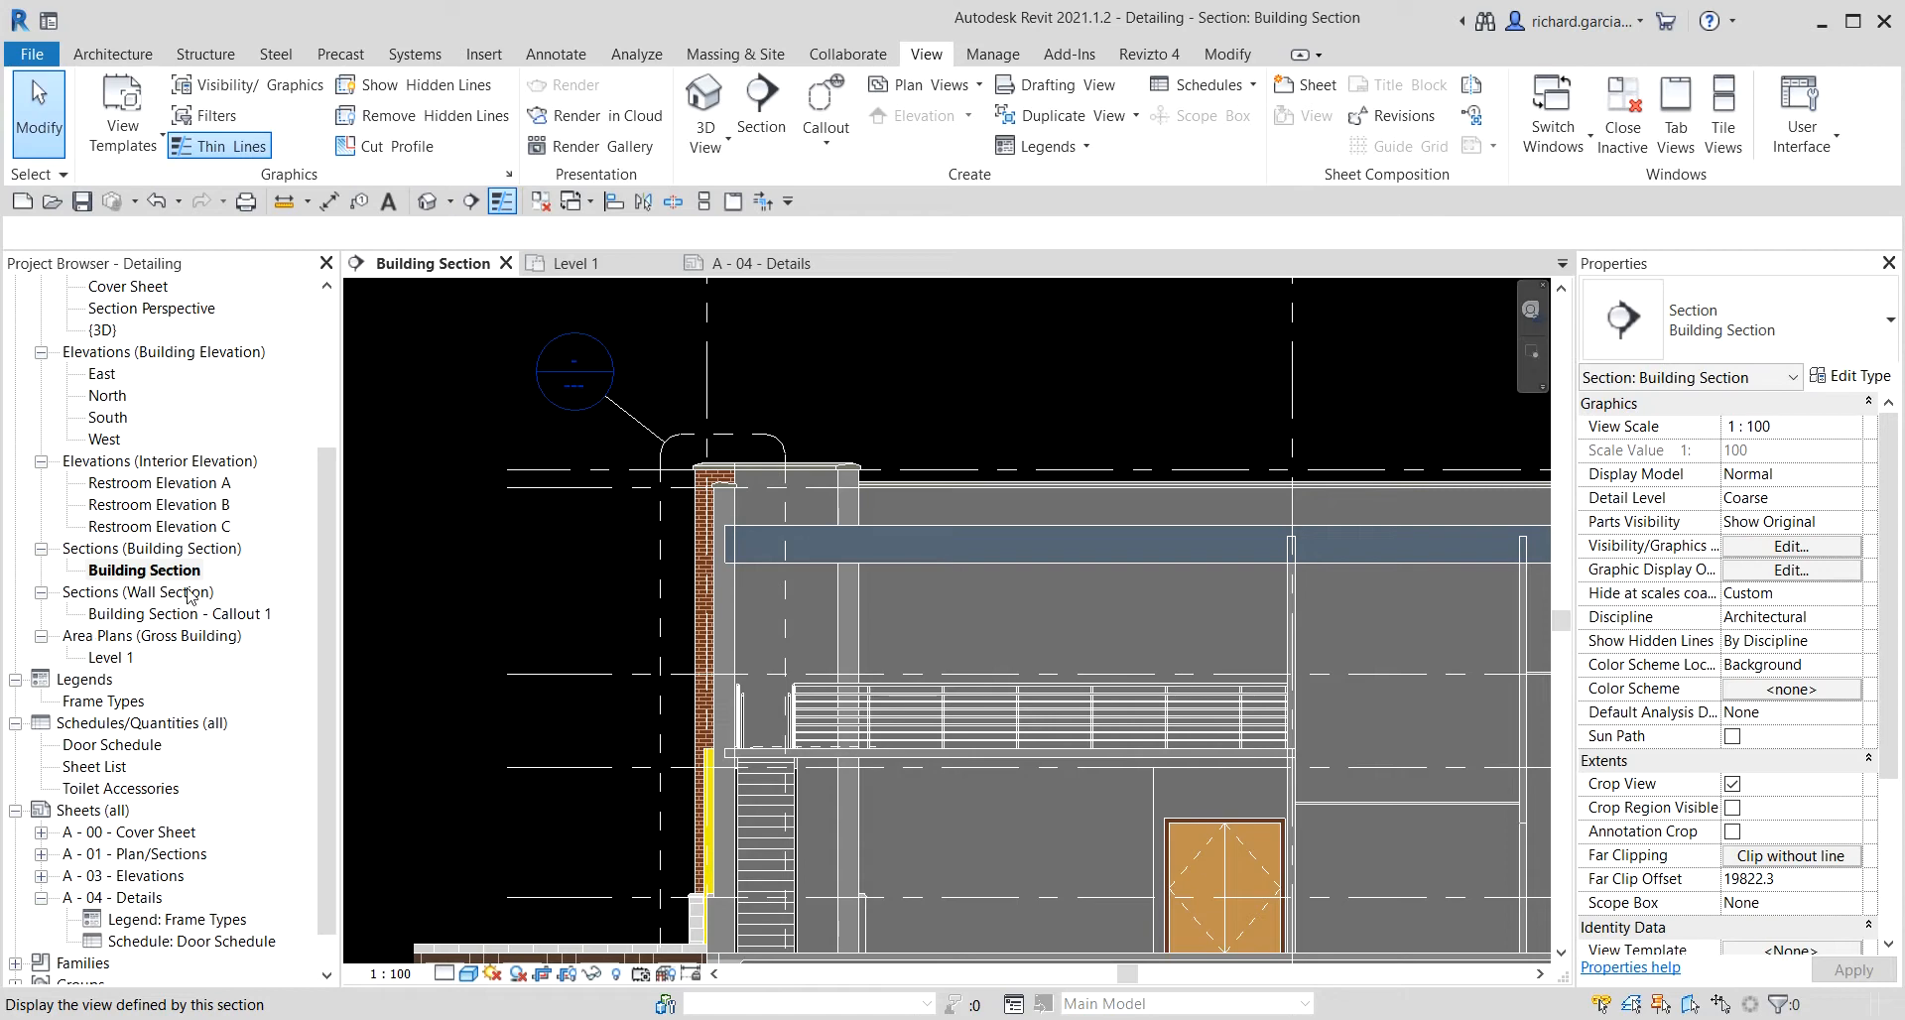
pyautogui.click(132, 616)
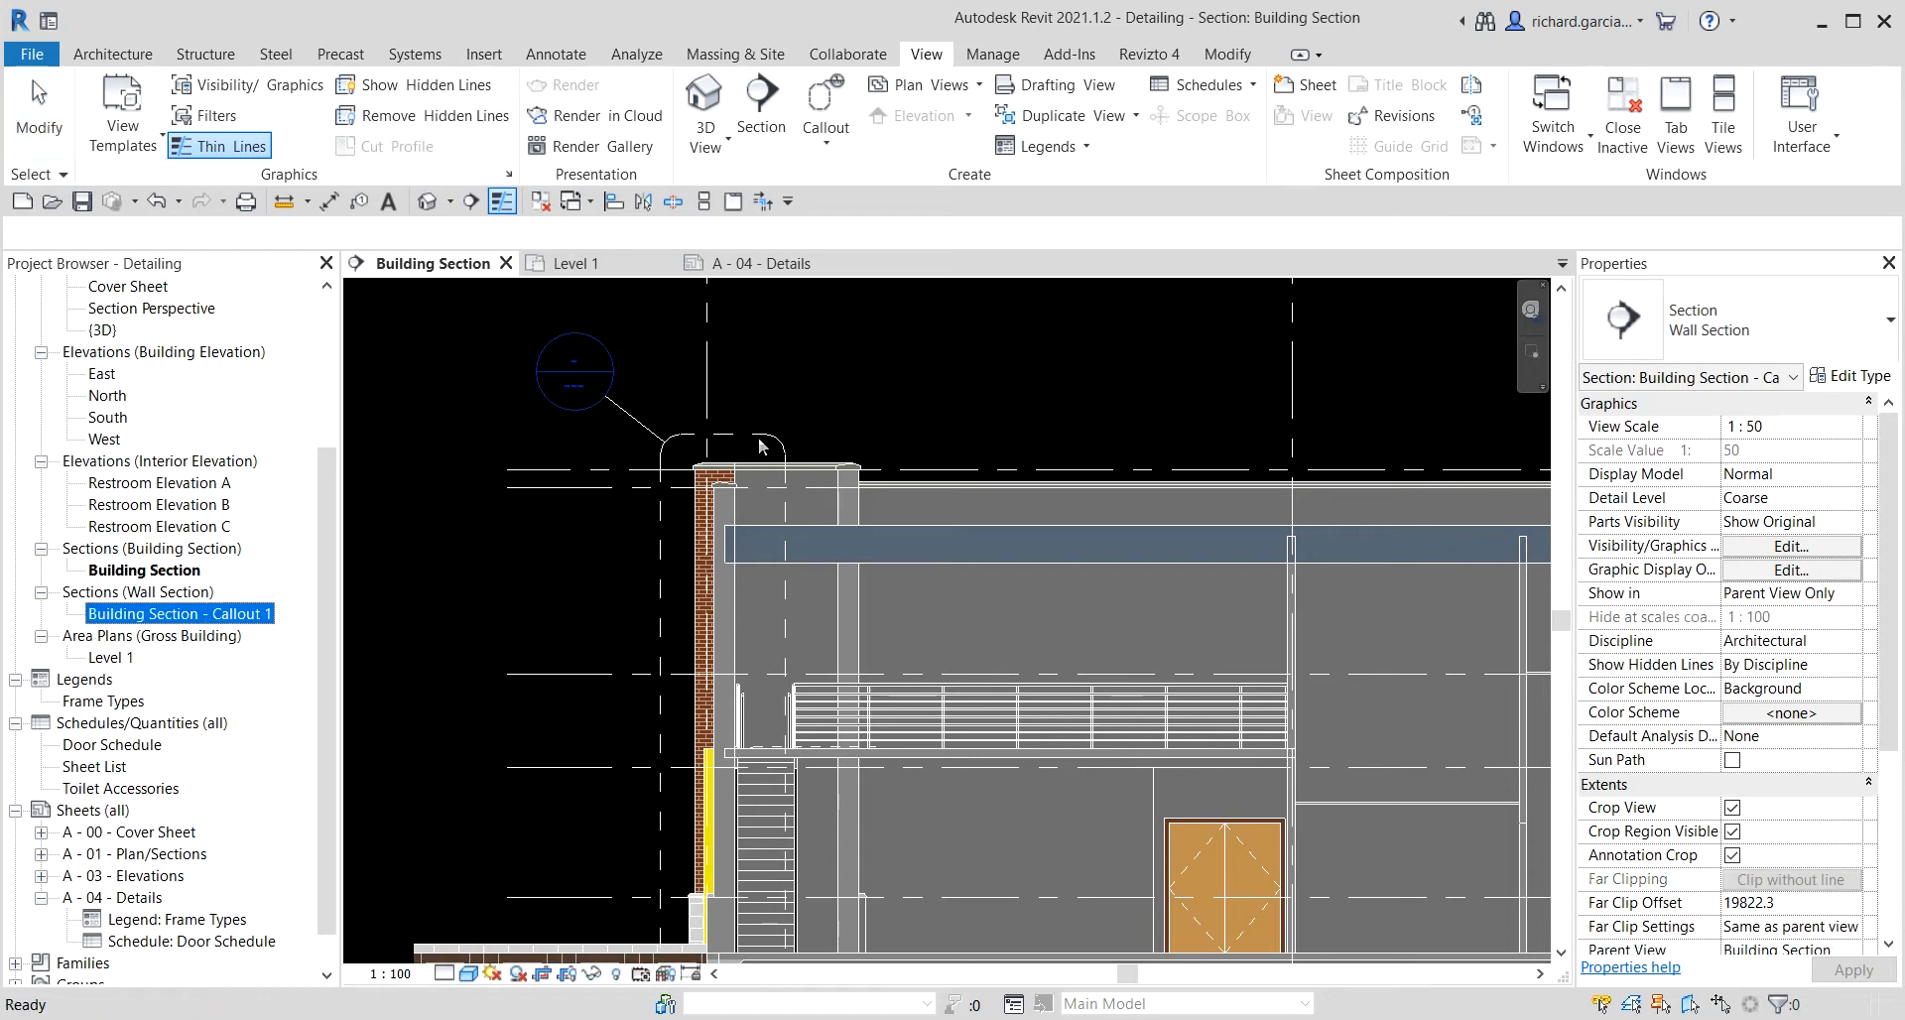
pyautogui.click(615, 373)
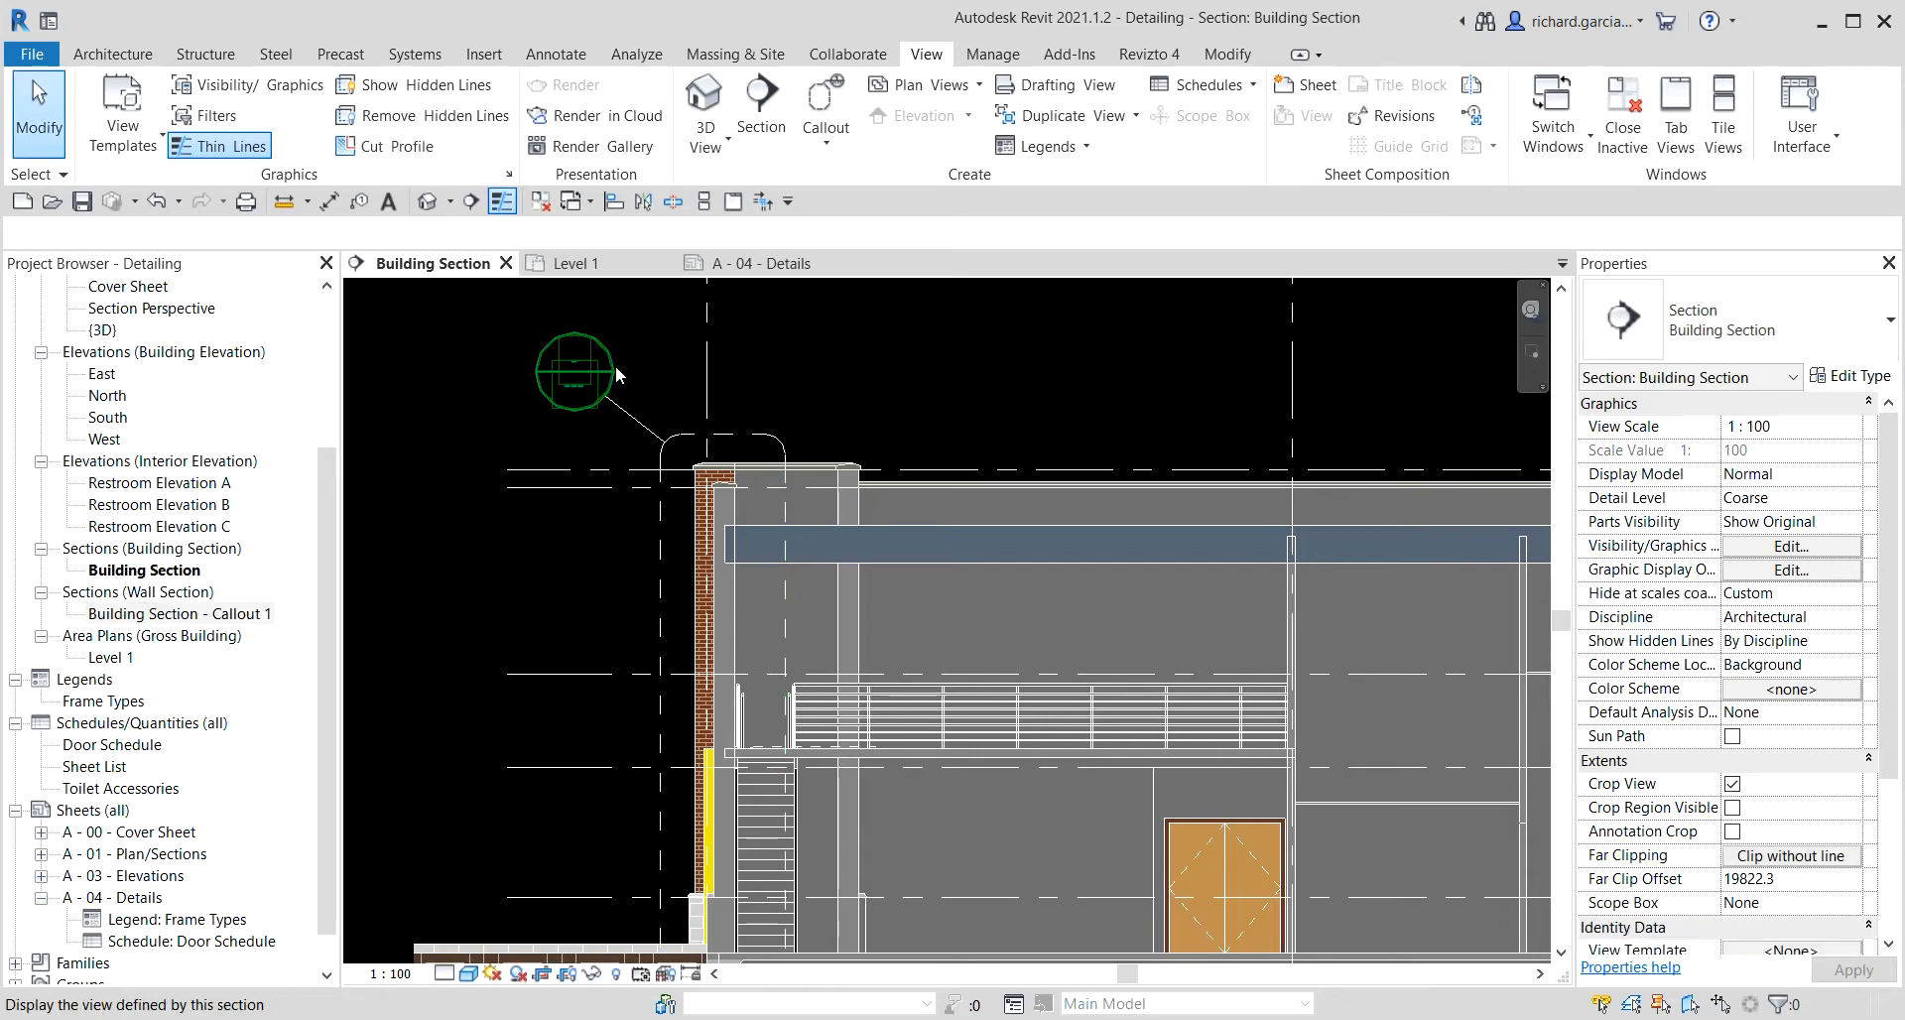
pyautogui.doubleClick(616, 369)
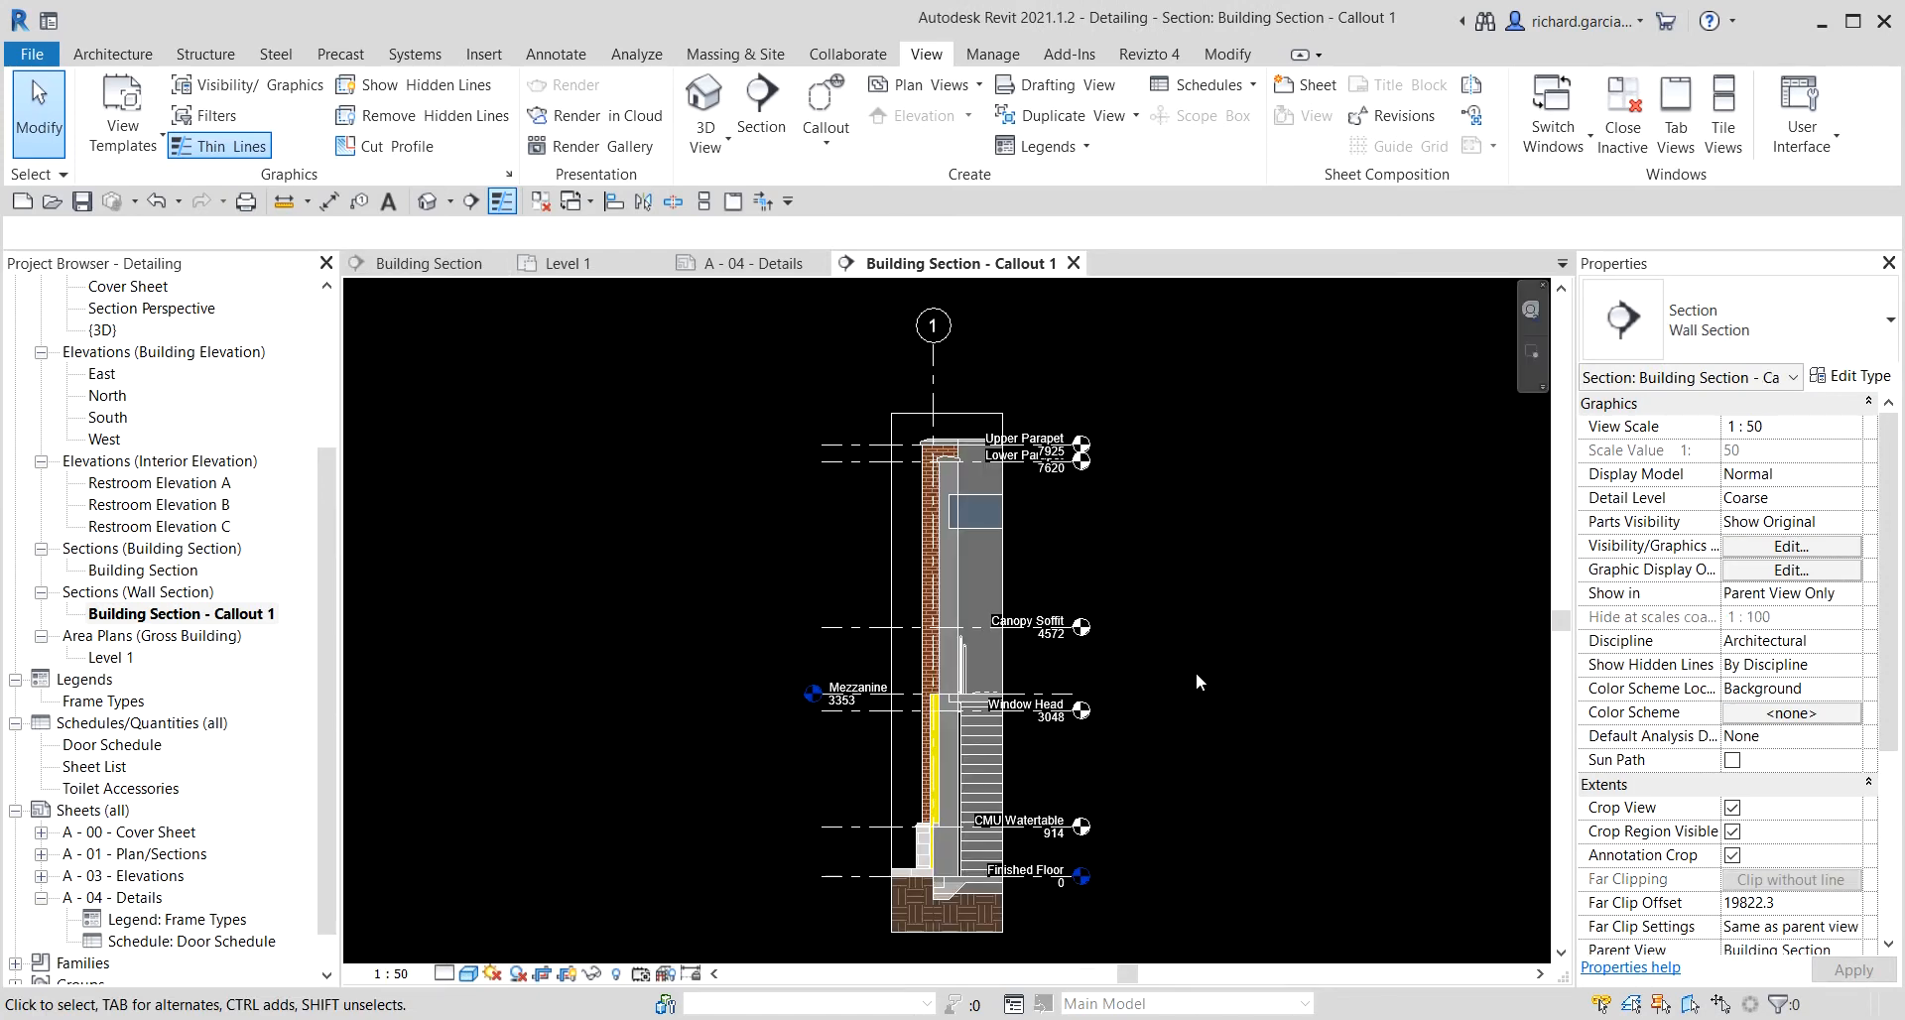
# Rename the callout view to Typical Wall Section, dismissing the save reminder.
pyautogui.rightClick(145, 619)
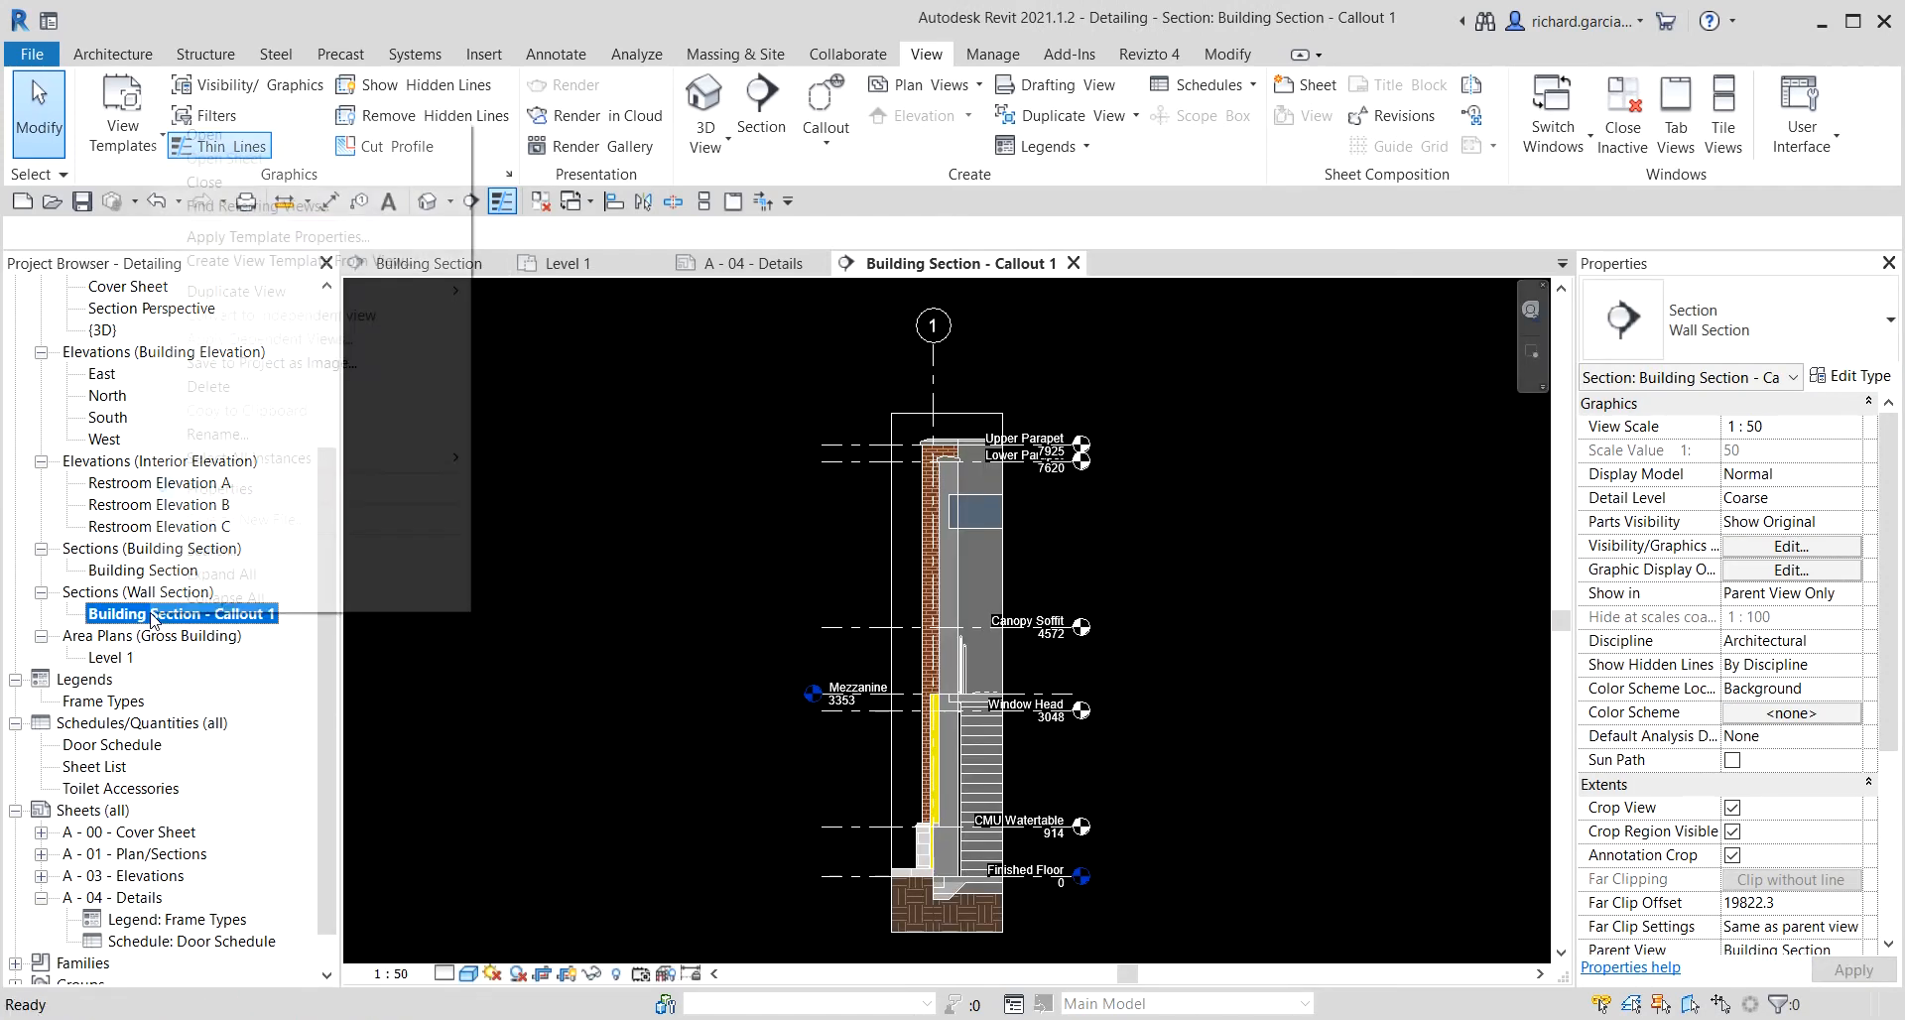
pyautogui.click(265, 437)
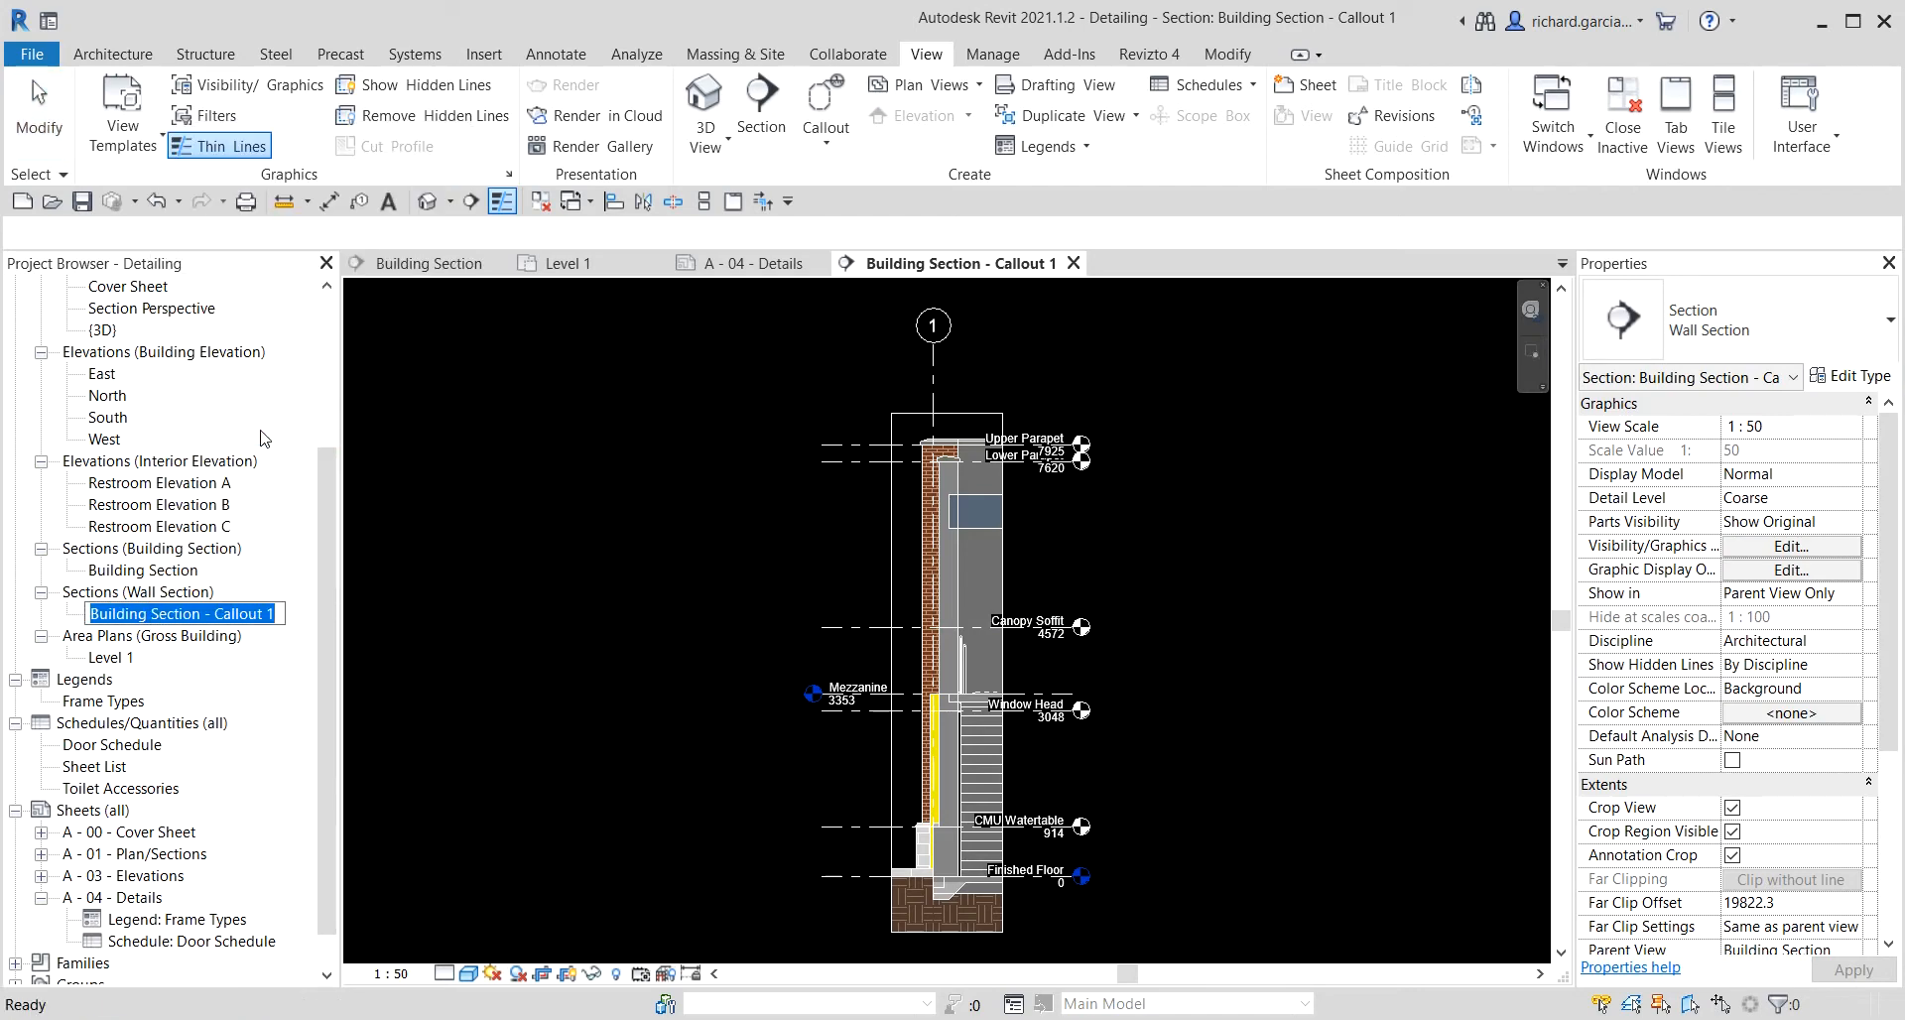
pyautogui.write('Typical Wall Sectio')
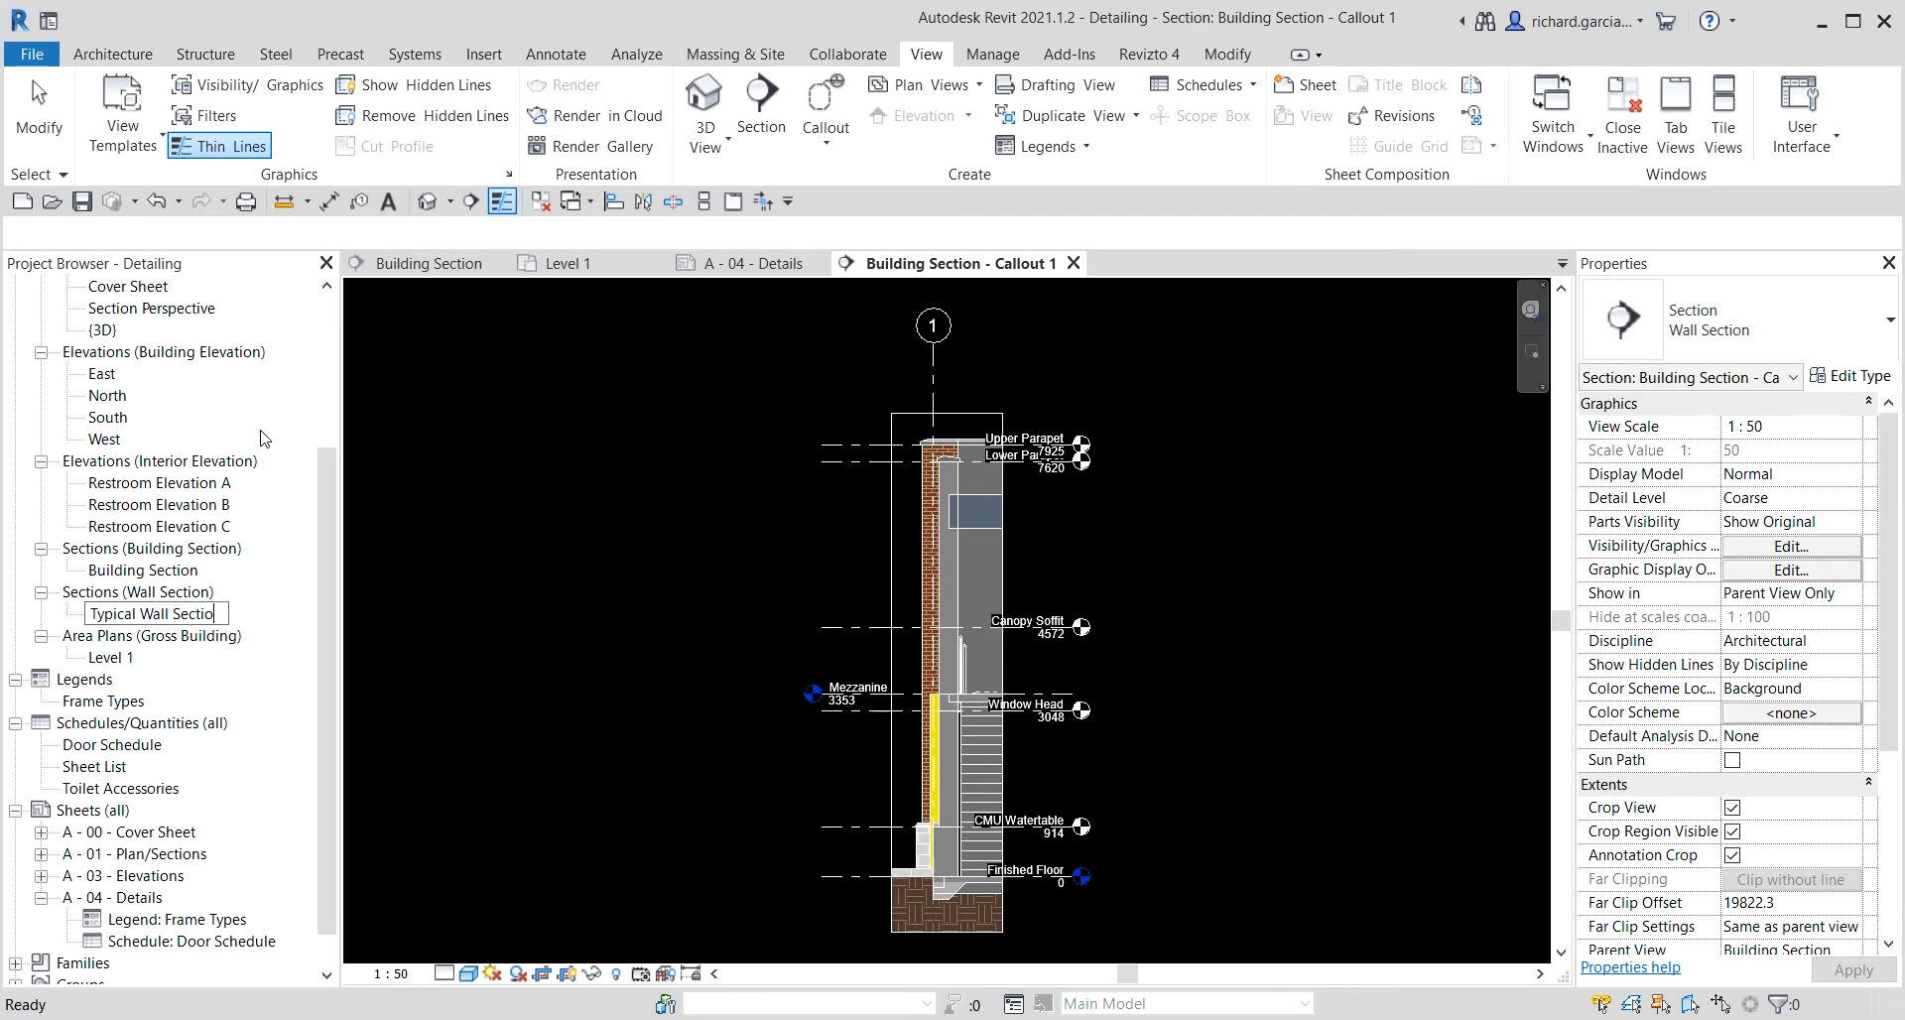
pyautogui.write('n')
pyautogui.press('Return')
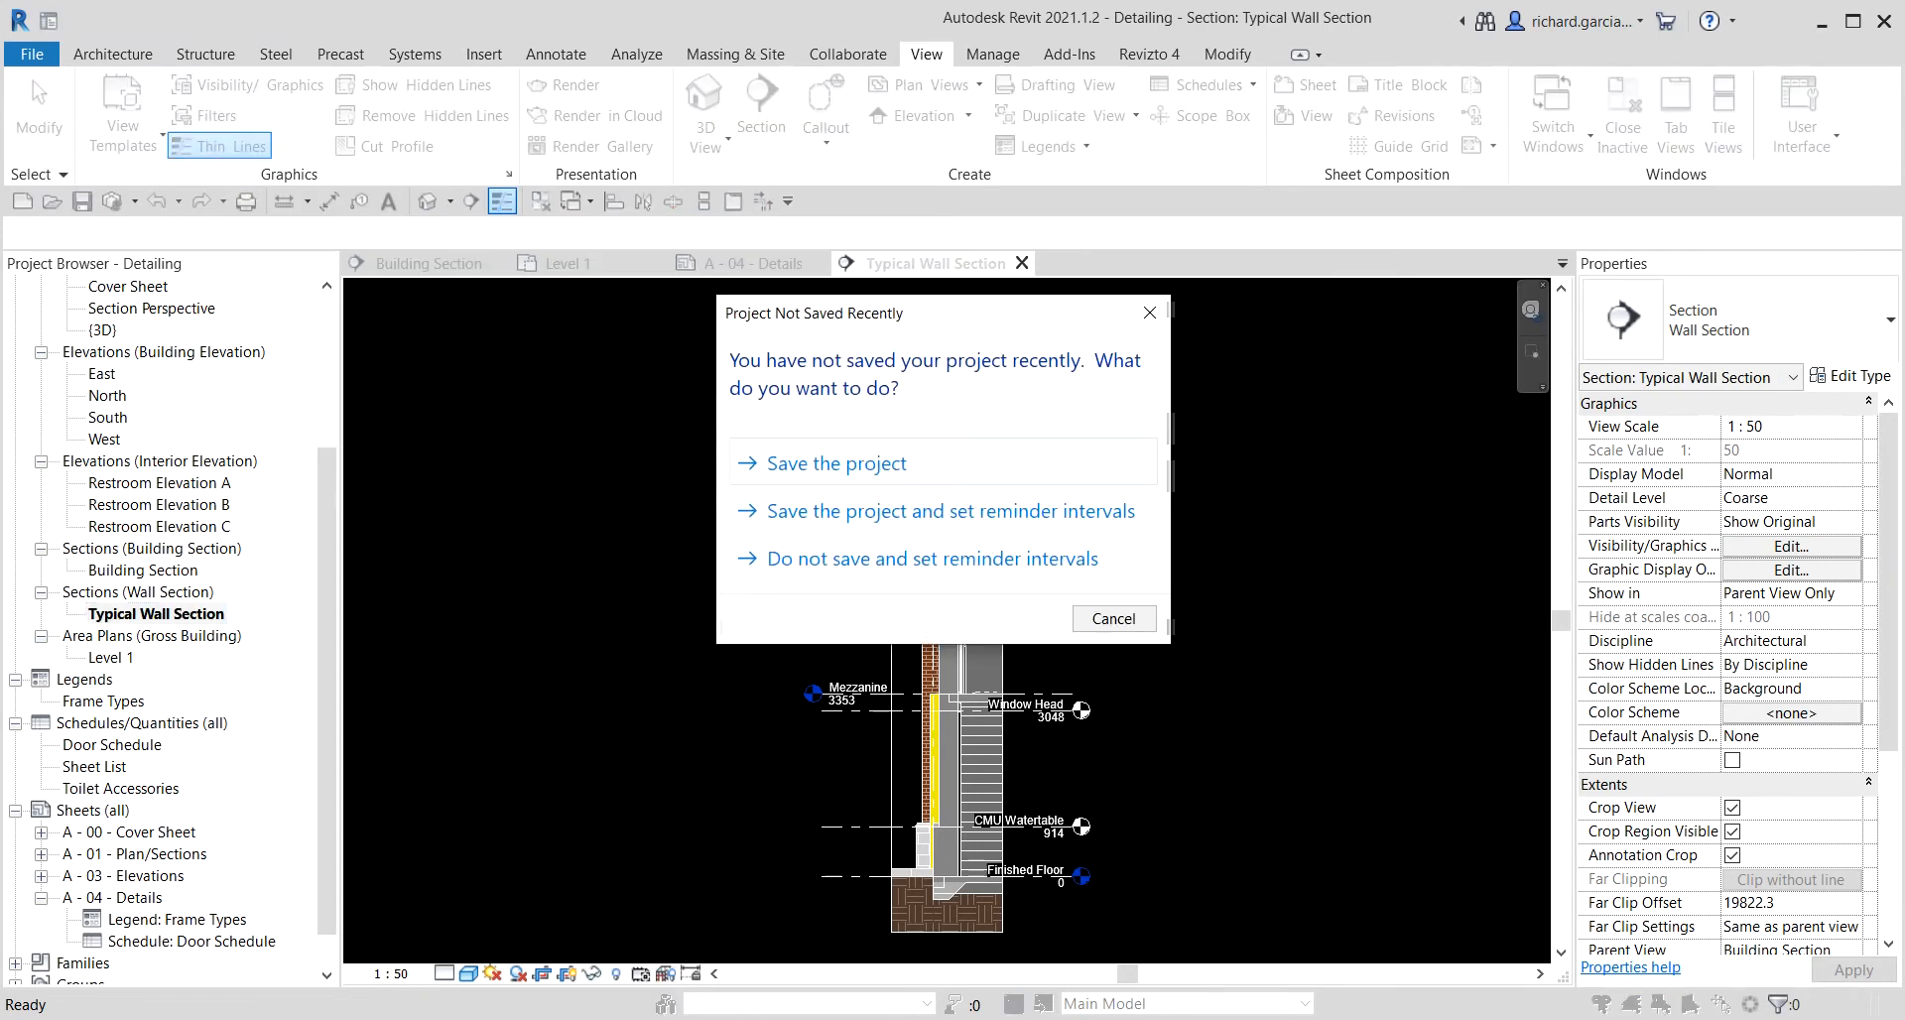
pyautogui.click(1113, 619)
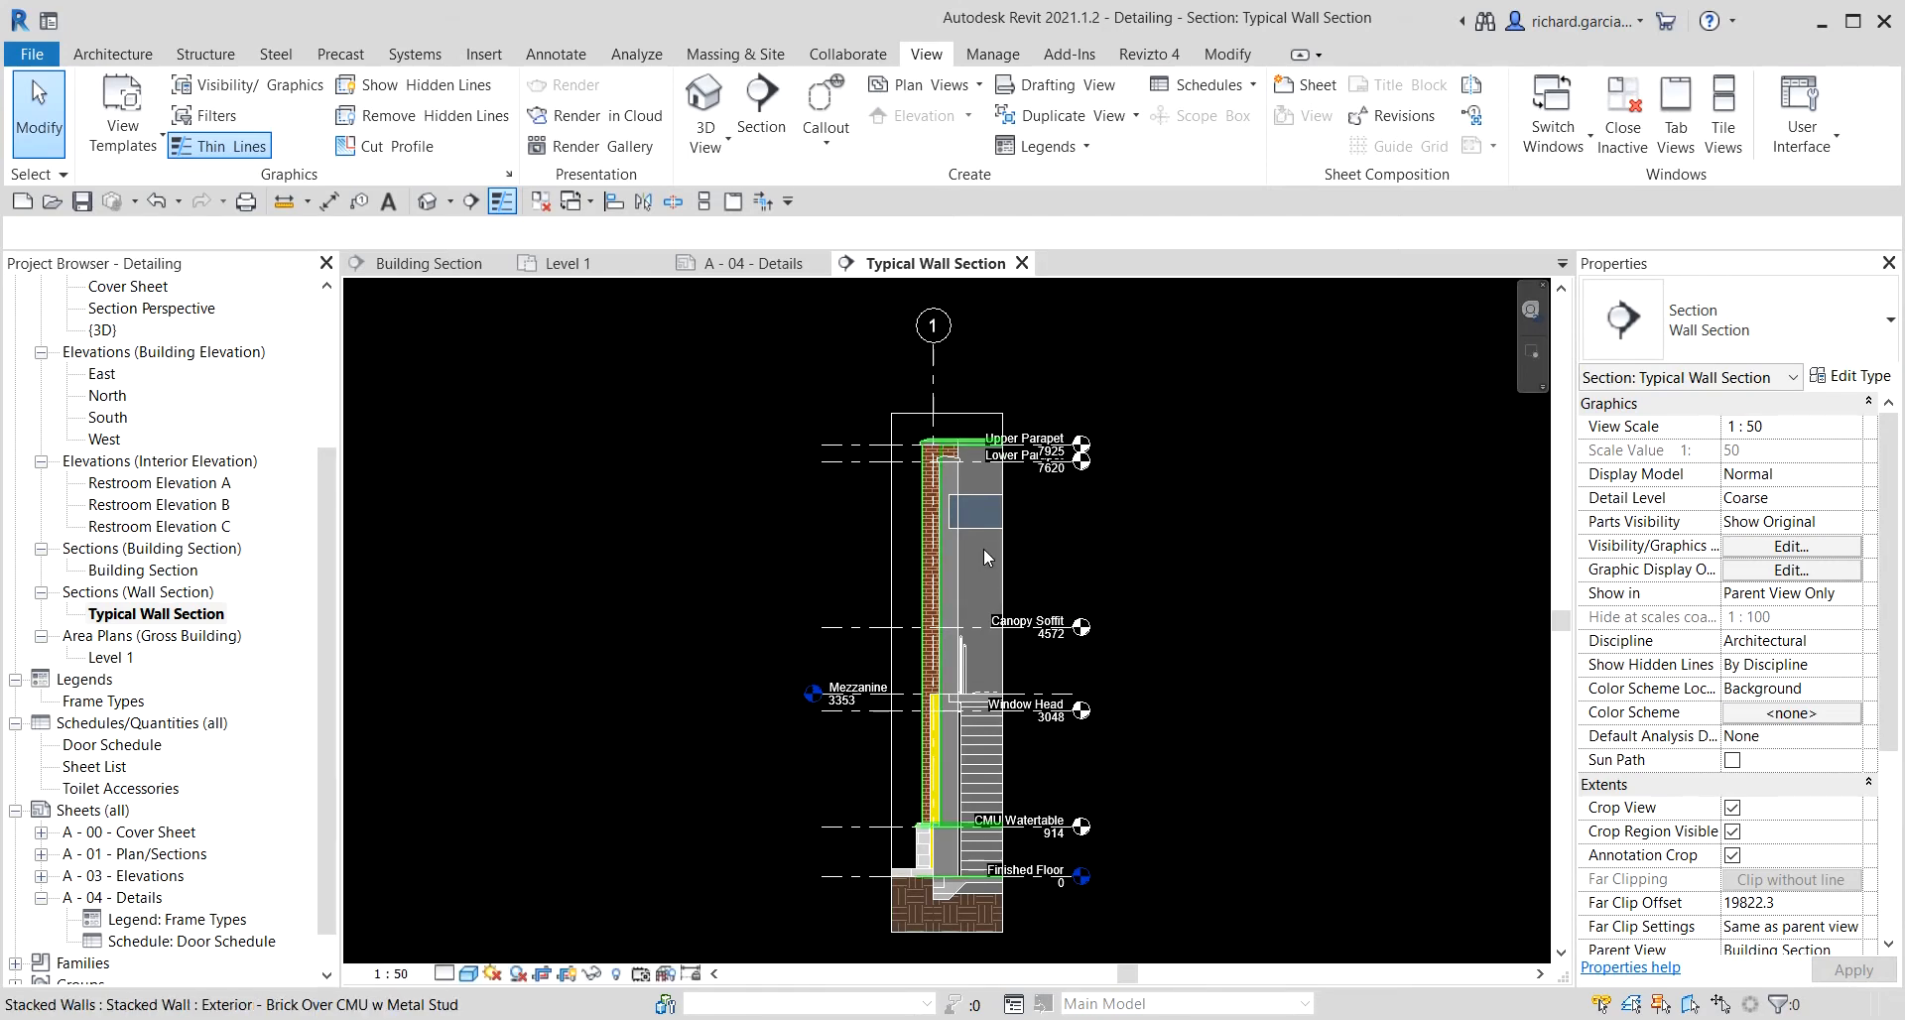
# Hide the crop region of the Typical Wall Section view.
pyautogui.scroll(2, 984, 549)
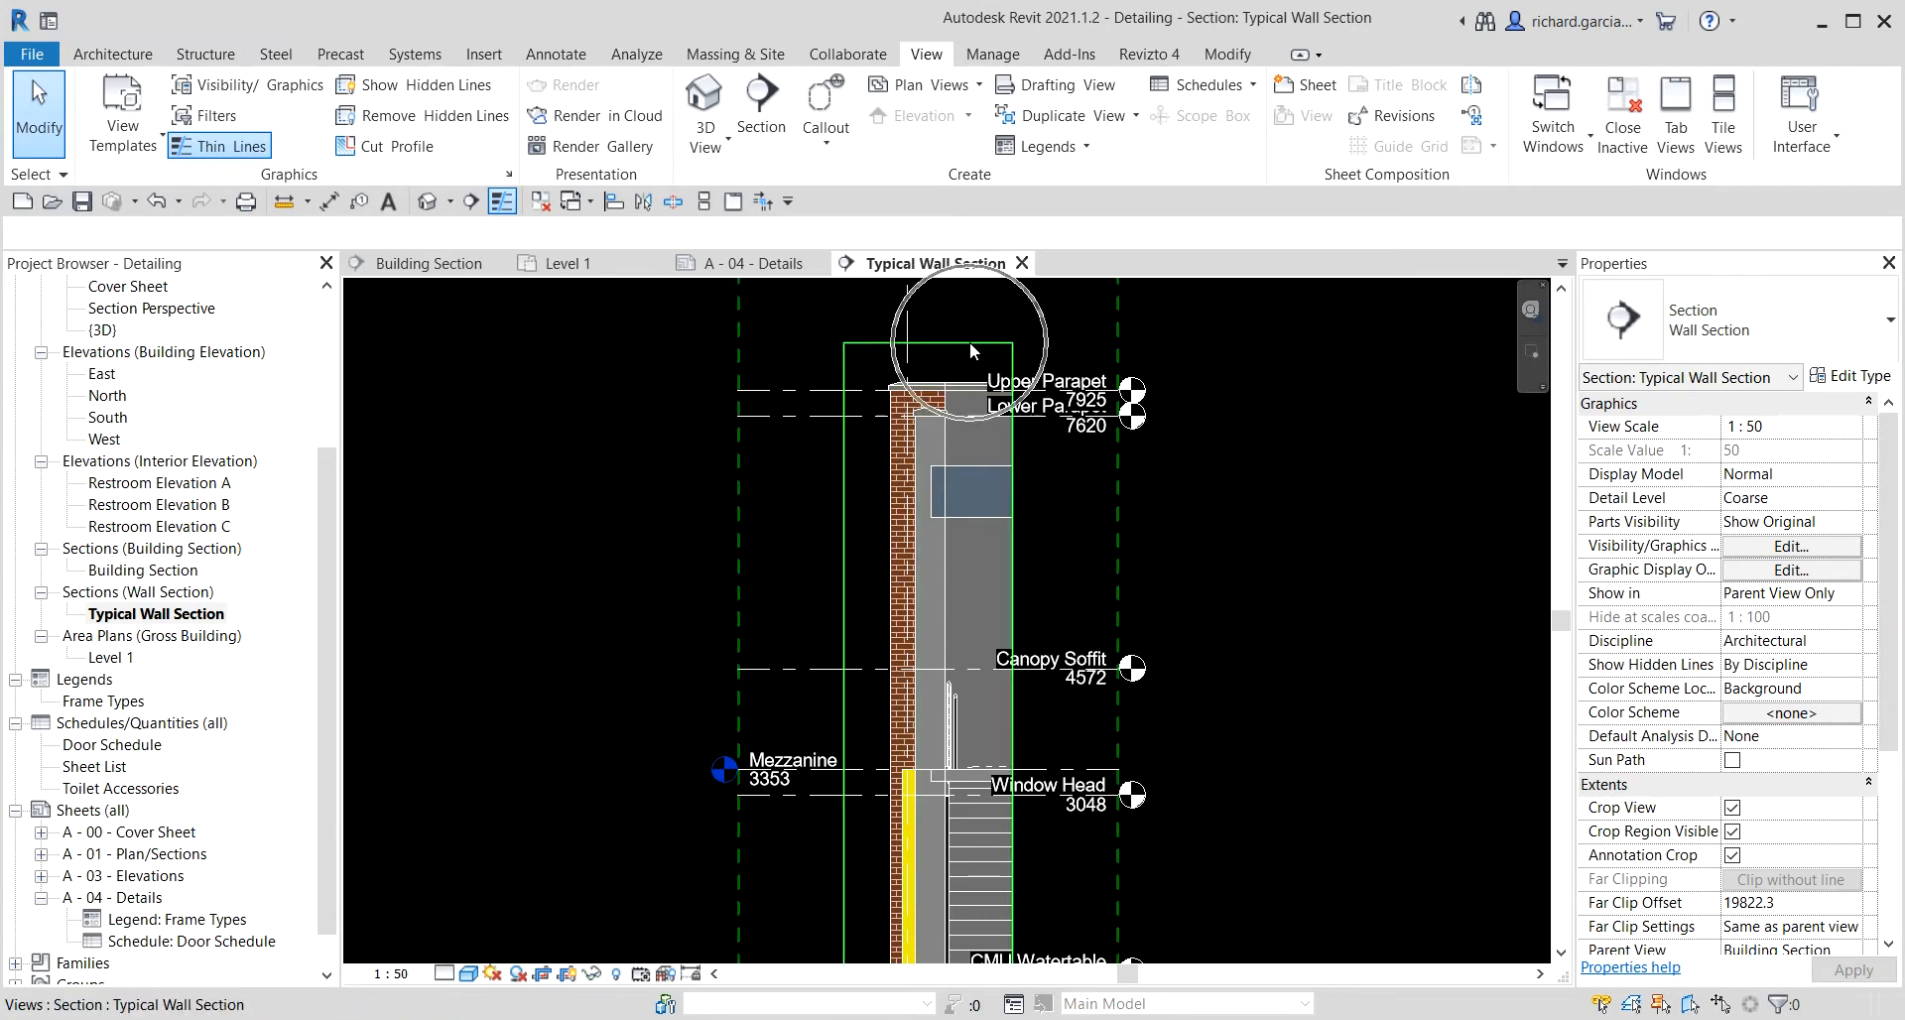
pyautogui.click(569, 976)
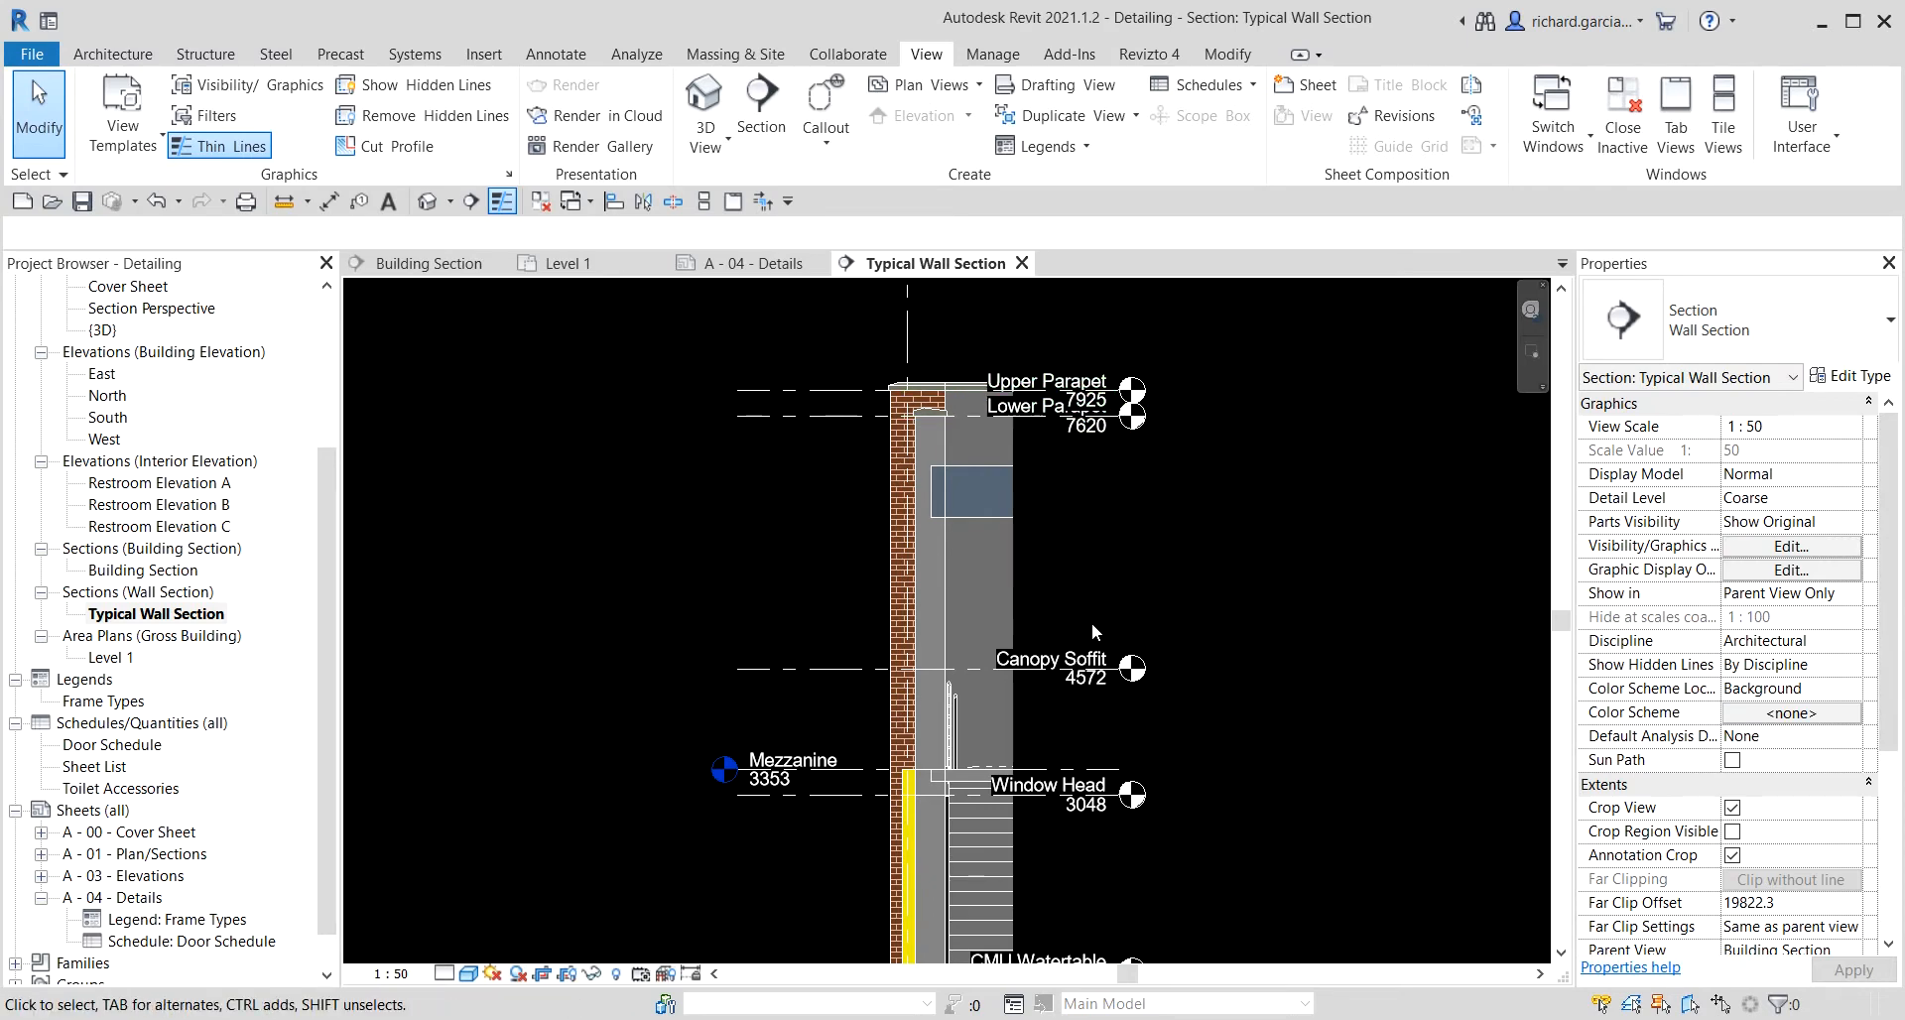
pyautogui.moveTo(1116, 756); pyautogui.dragTo(1118, 718, button='middle')
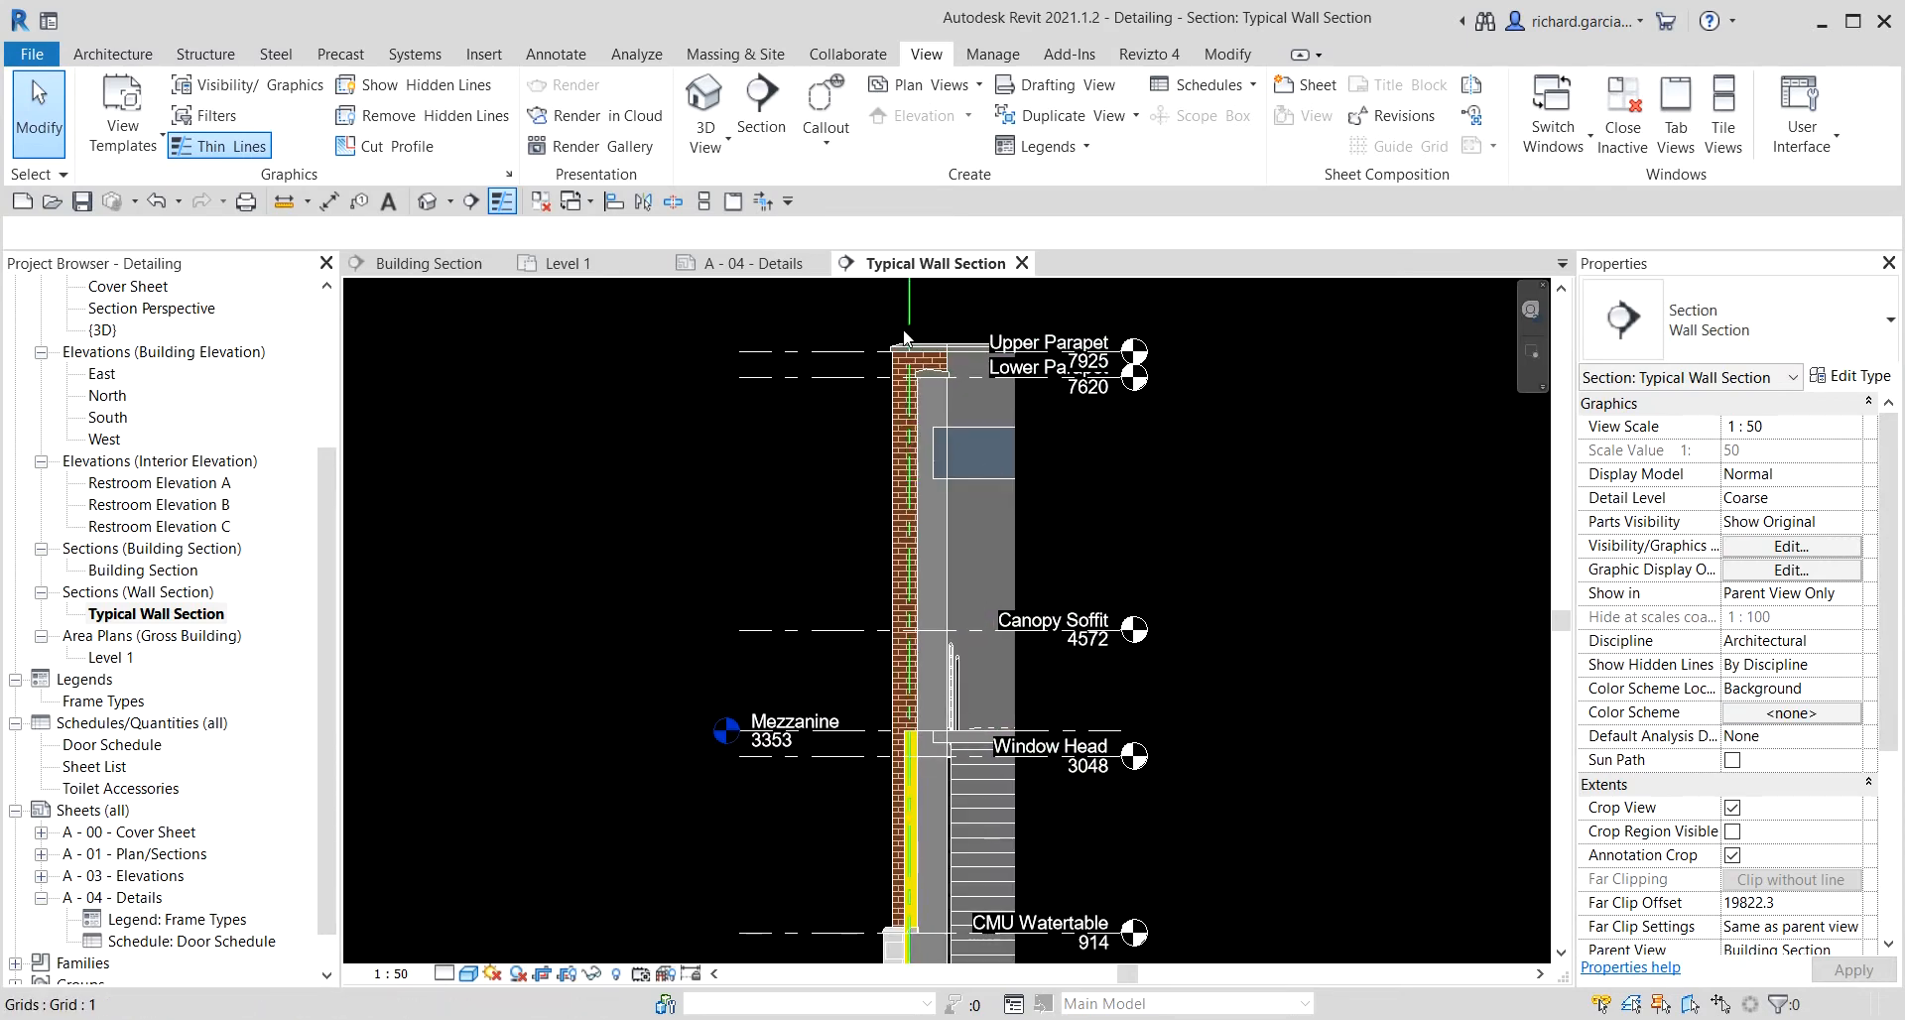
# Show the left-end level heads of the Upper Parapet, Lower Parapet and Canopy Soffit levels.
pyautogui.click(845, 357)
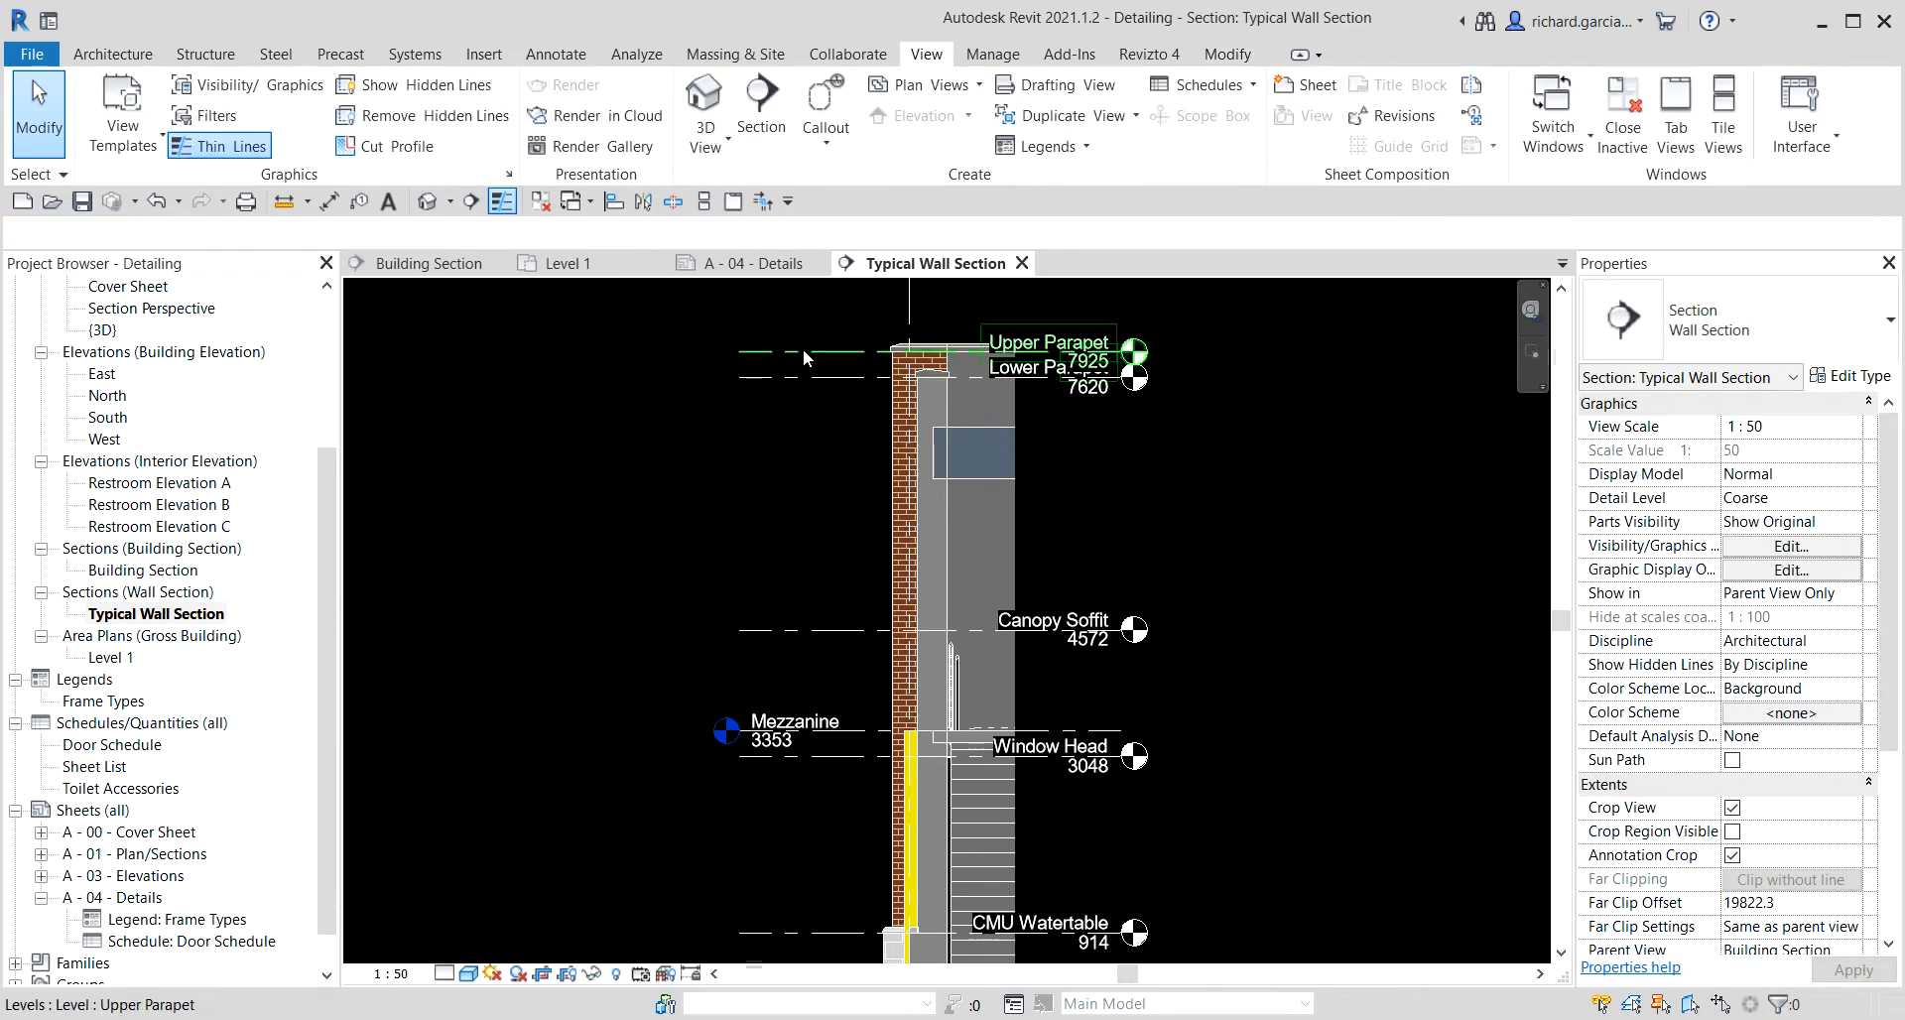
pyautogui.click(660, 351)
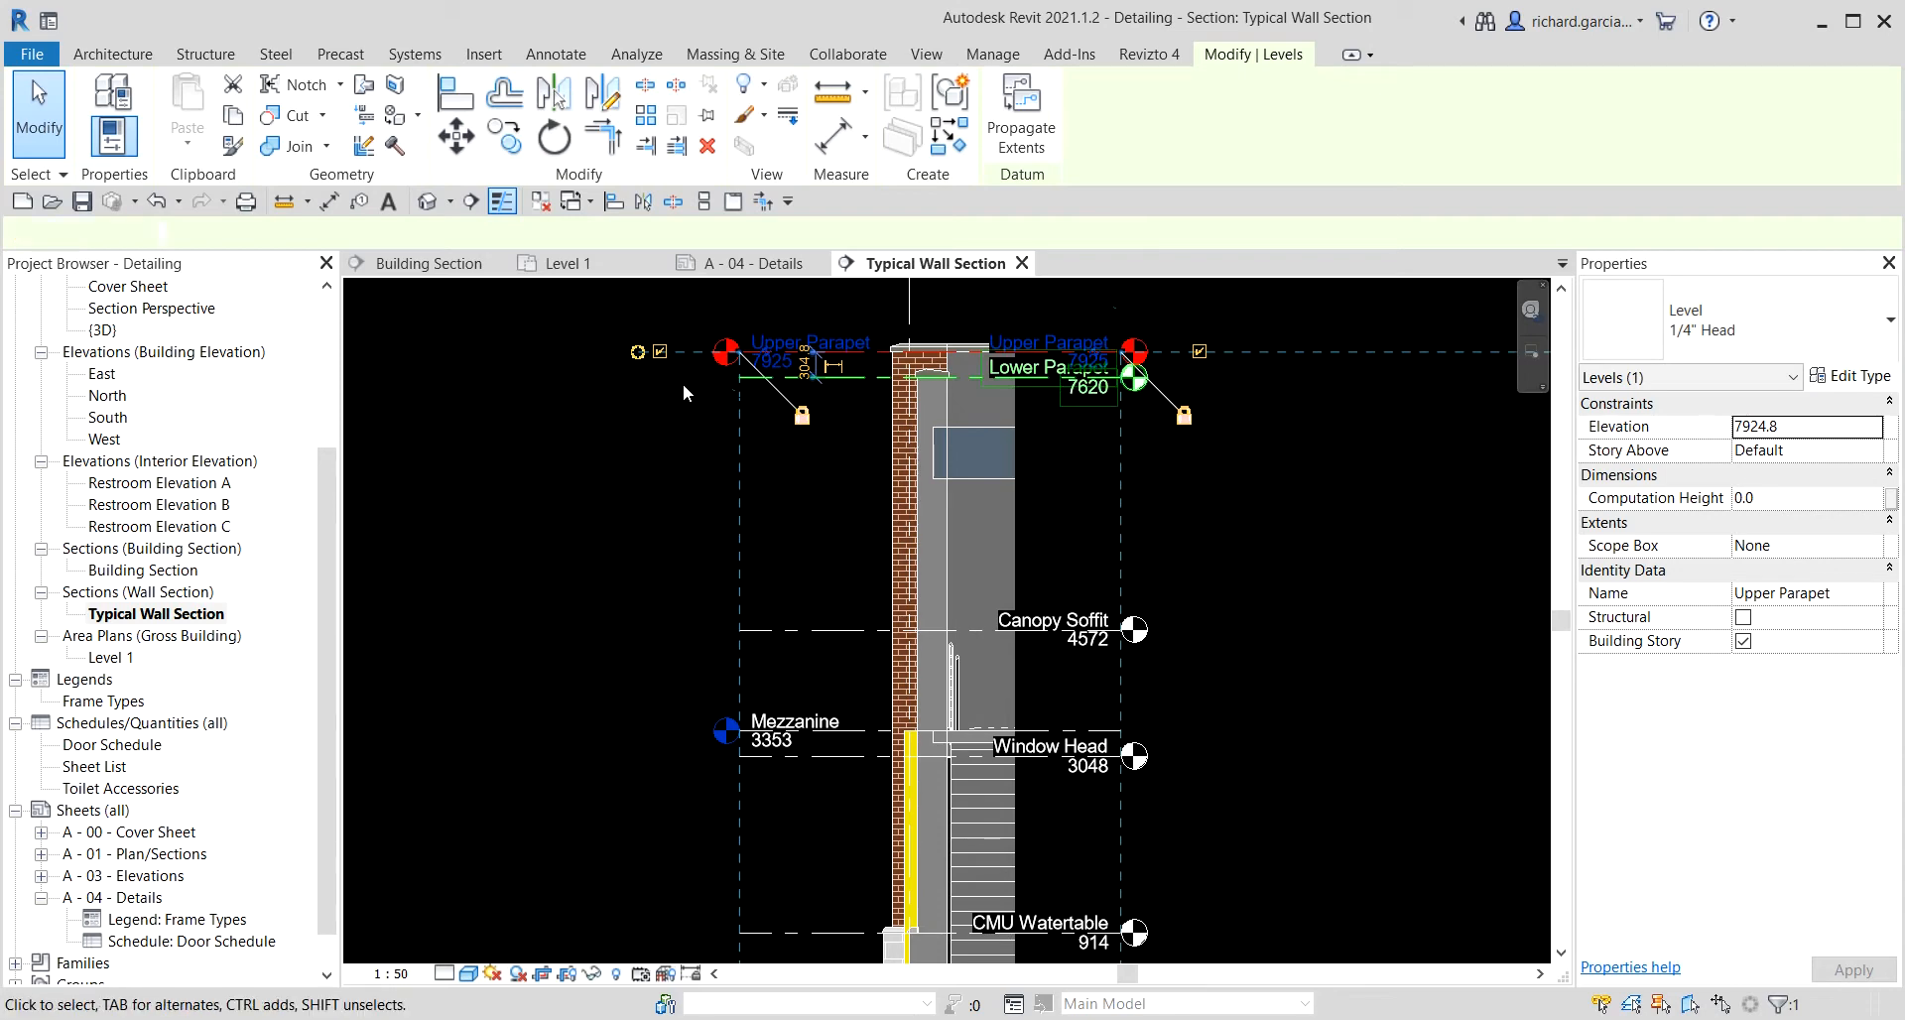
pyautogui.click(683, 381)
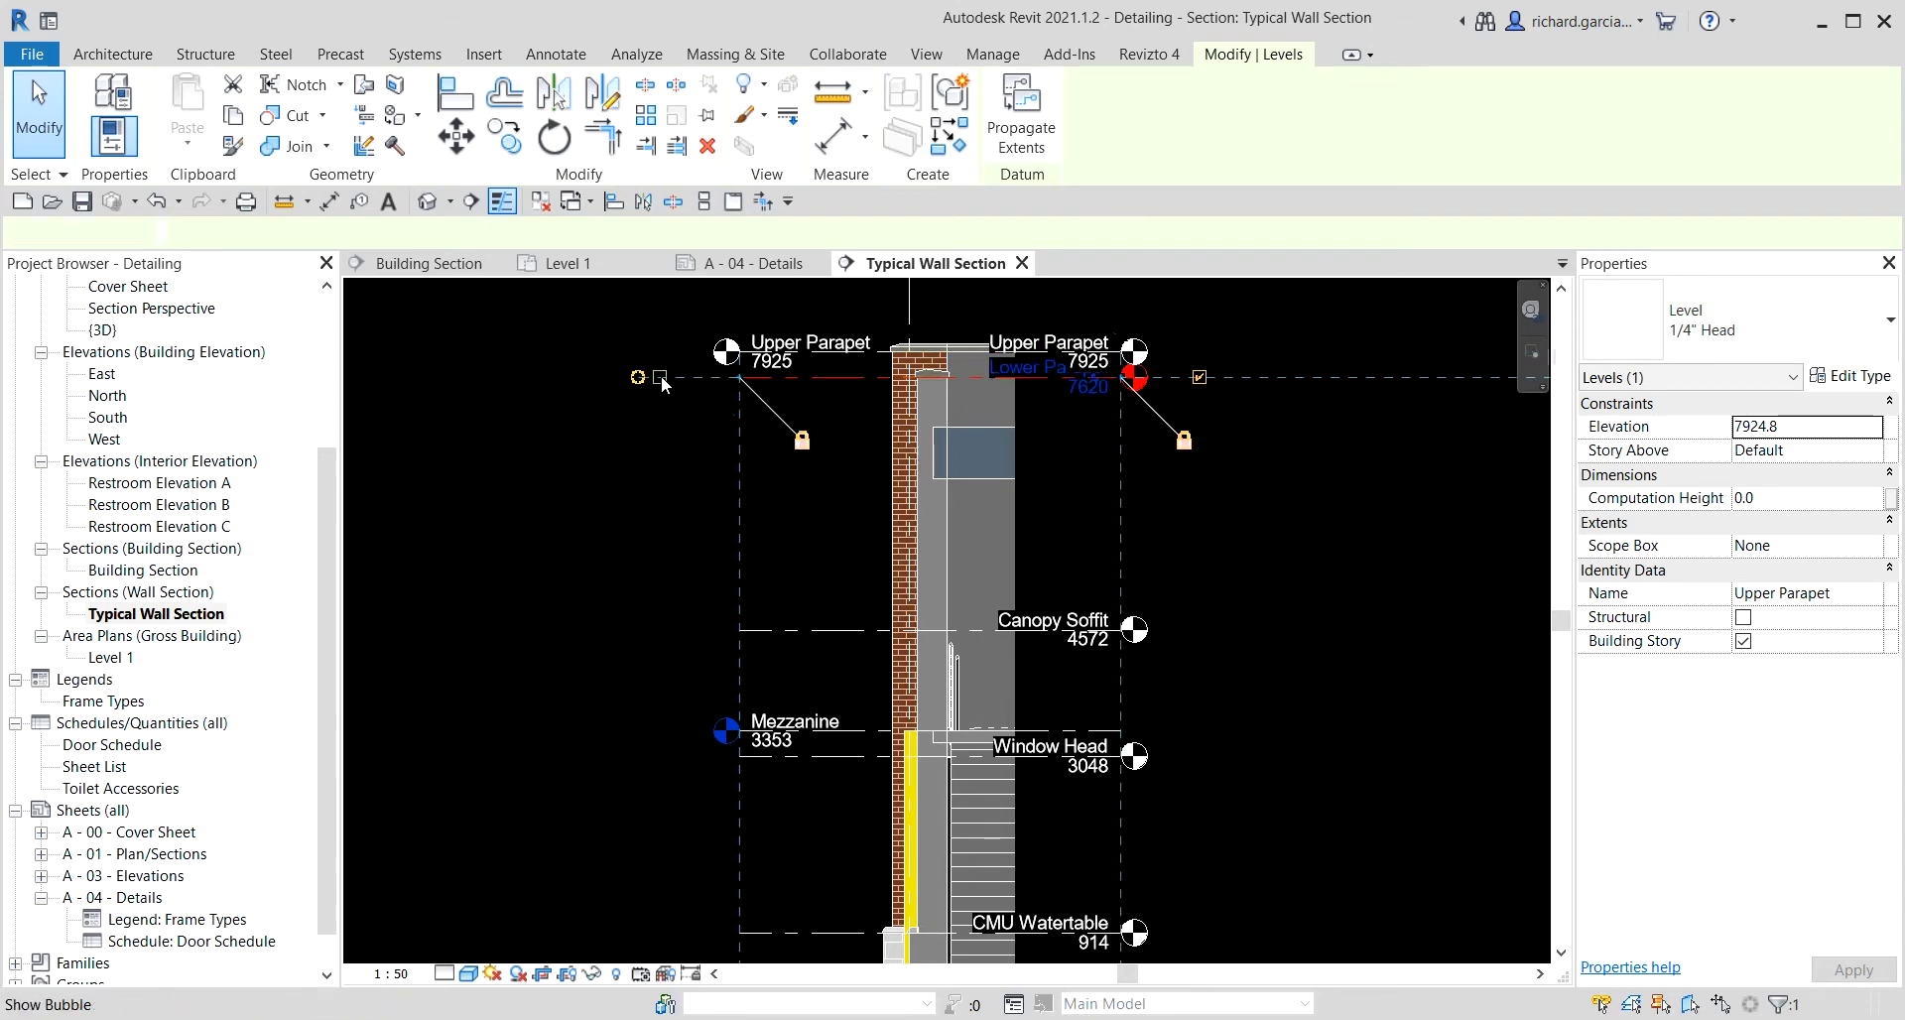
pyautogui.click(732, 630)
pyautogui.click(660, 630)
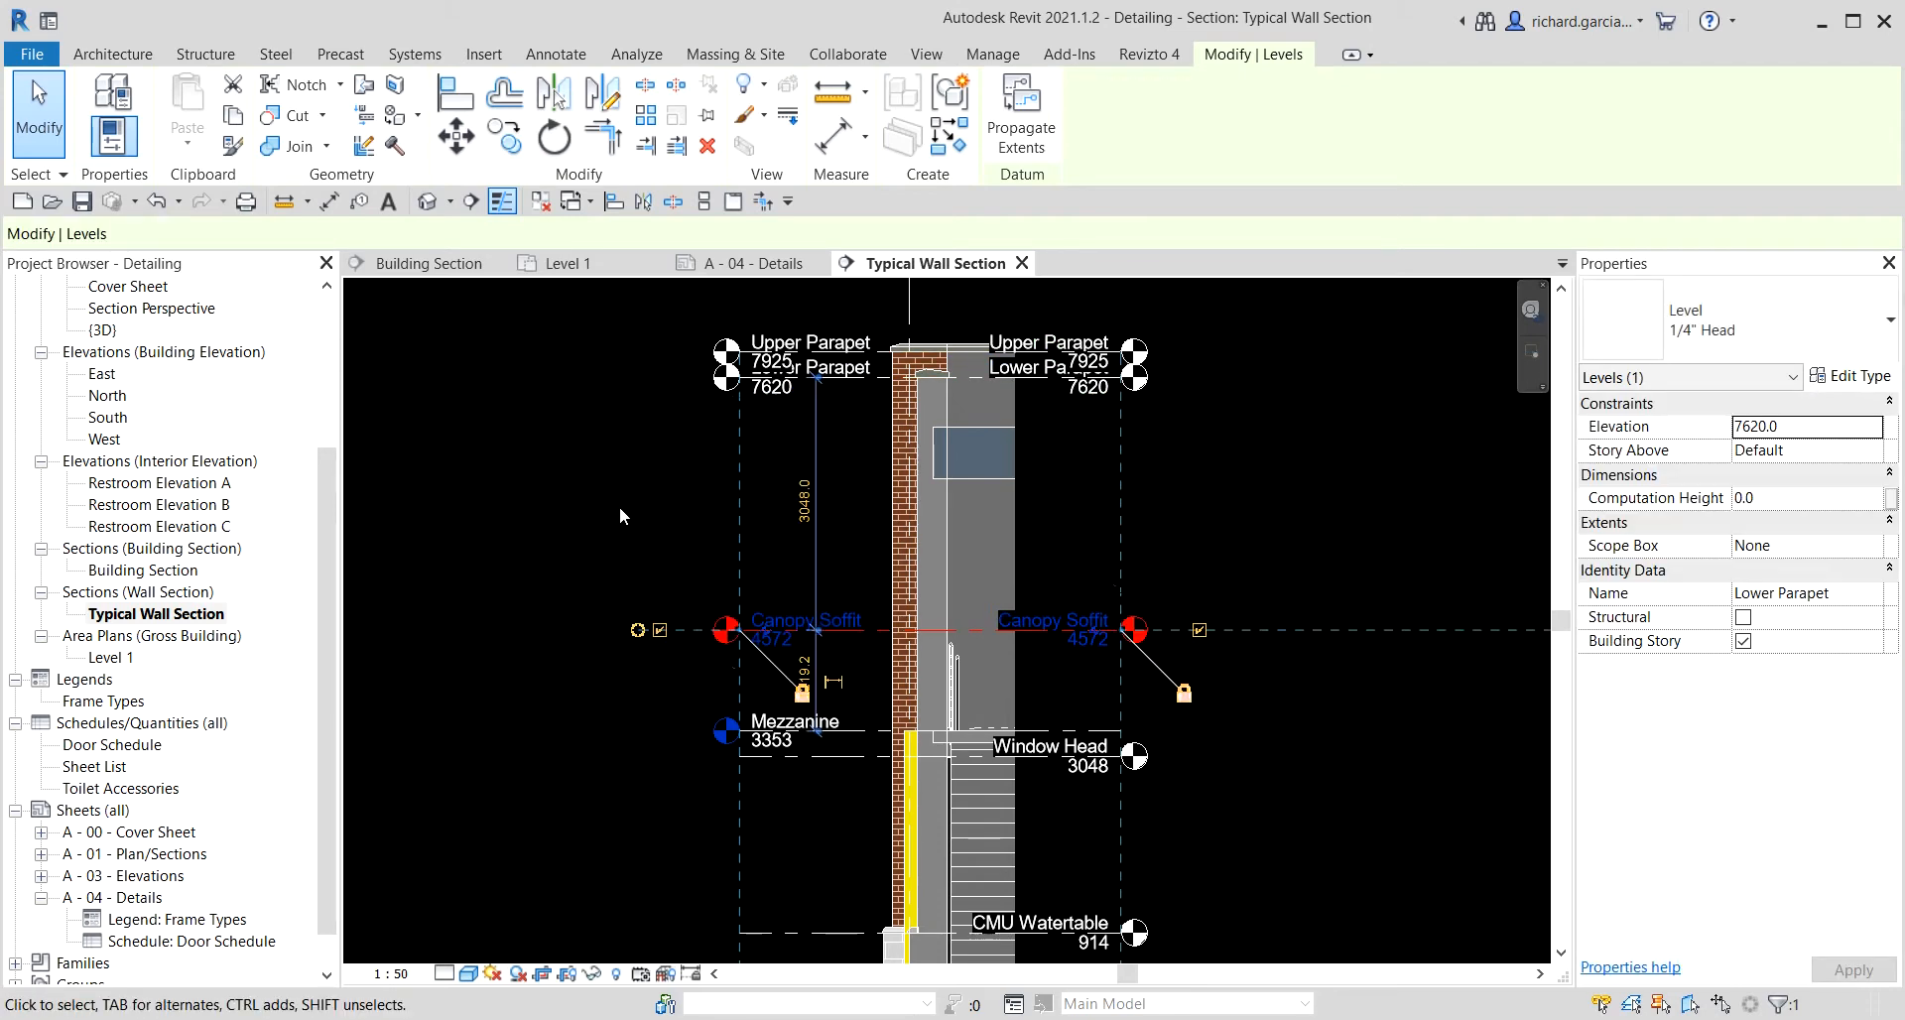
# Hide the Canopy Soffit level element in this view.
pyautogui.click(590, 496)
pyautogui.scroll(4, 825, 671)
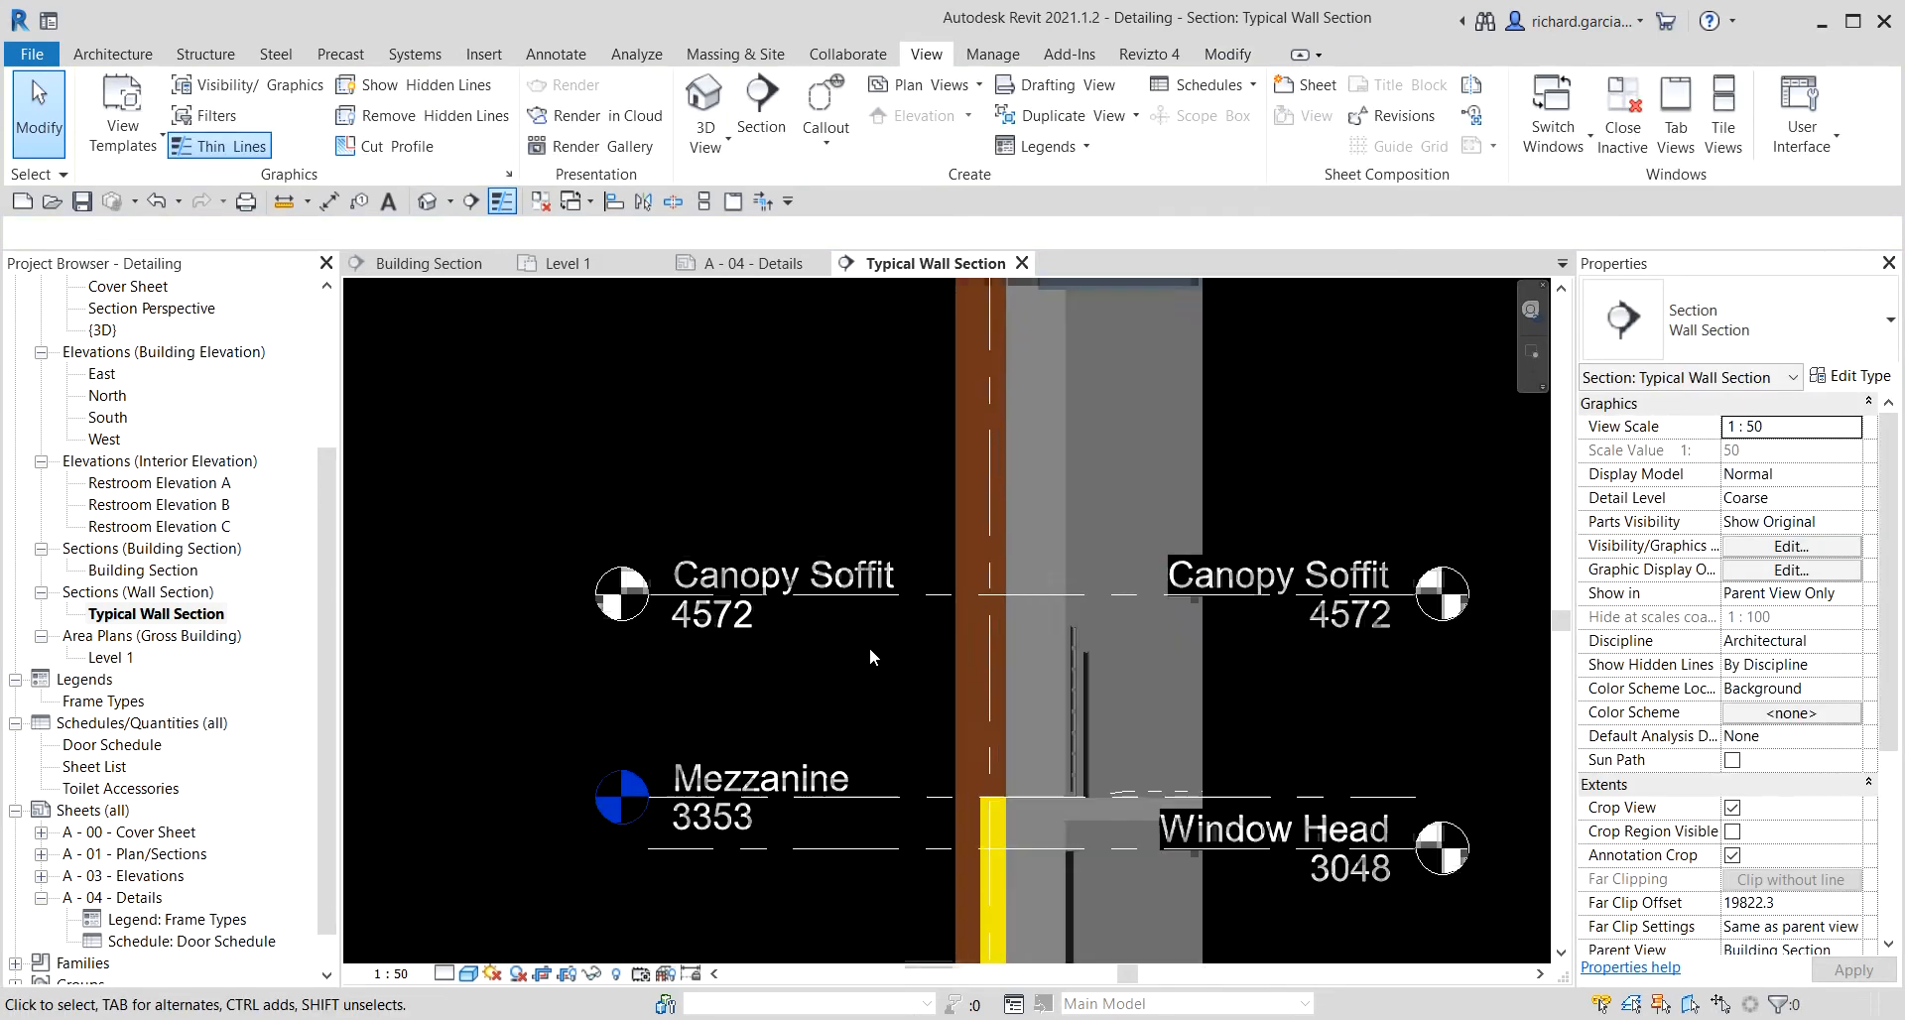
pyautogui.rightClick(927, 597)
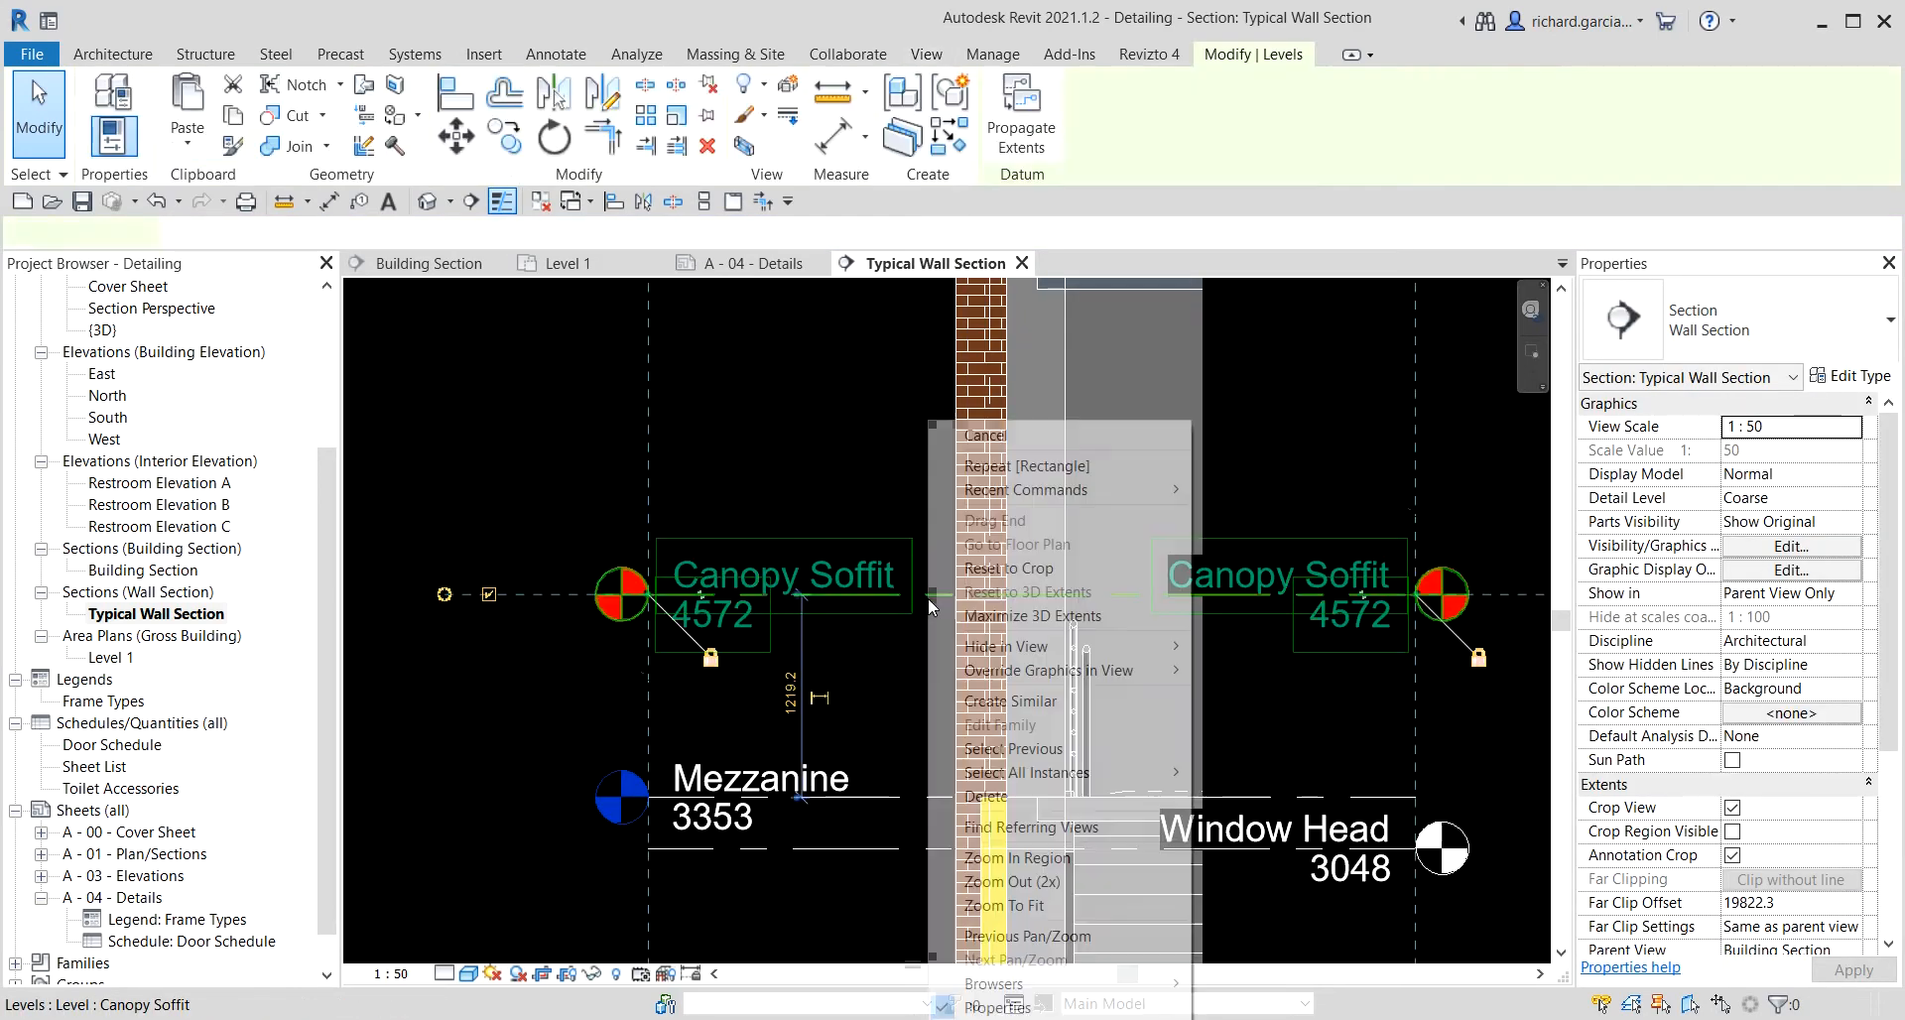
pyautogui.moveTo(1049, 646)
pyautogui.click(1235, 650)
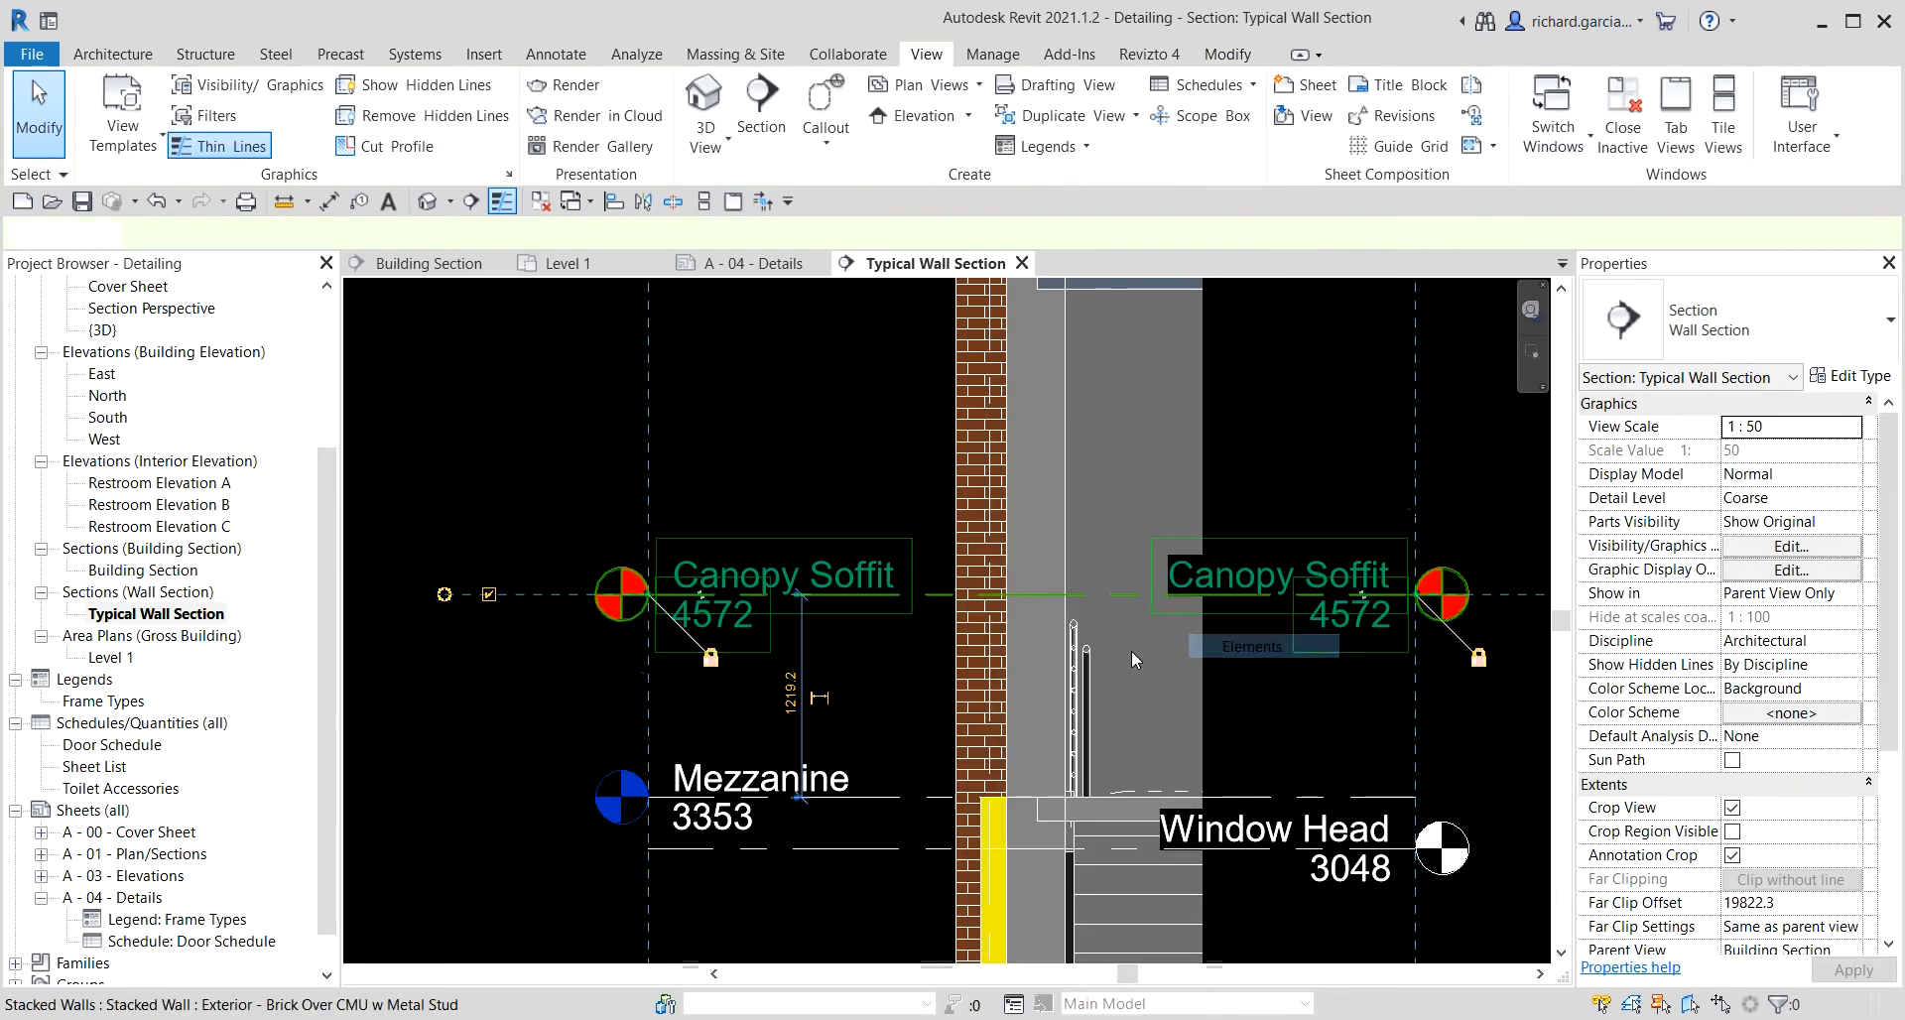
# Show the left-end level head of the Window Head level.
pyautogui.scroll(-4, 588, 562)
pyautogui.moveTo(669, 593); pyautogui.dragTo(782, 411, button='middle')
pyautogui.scroll(3, 739, 722)
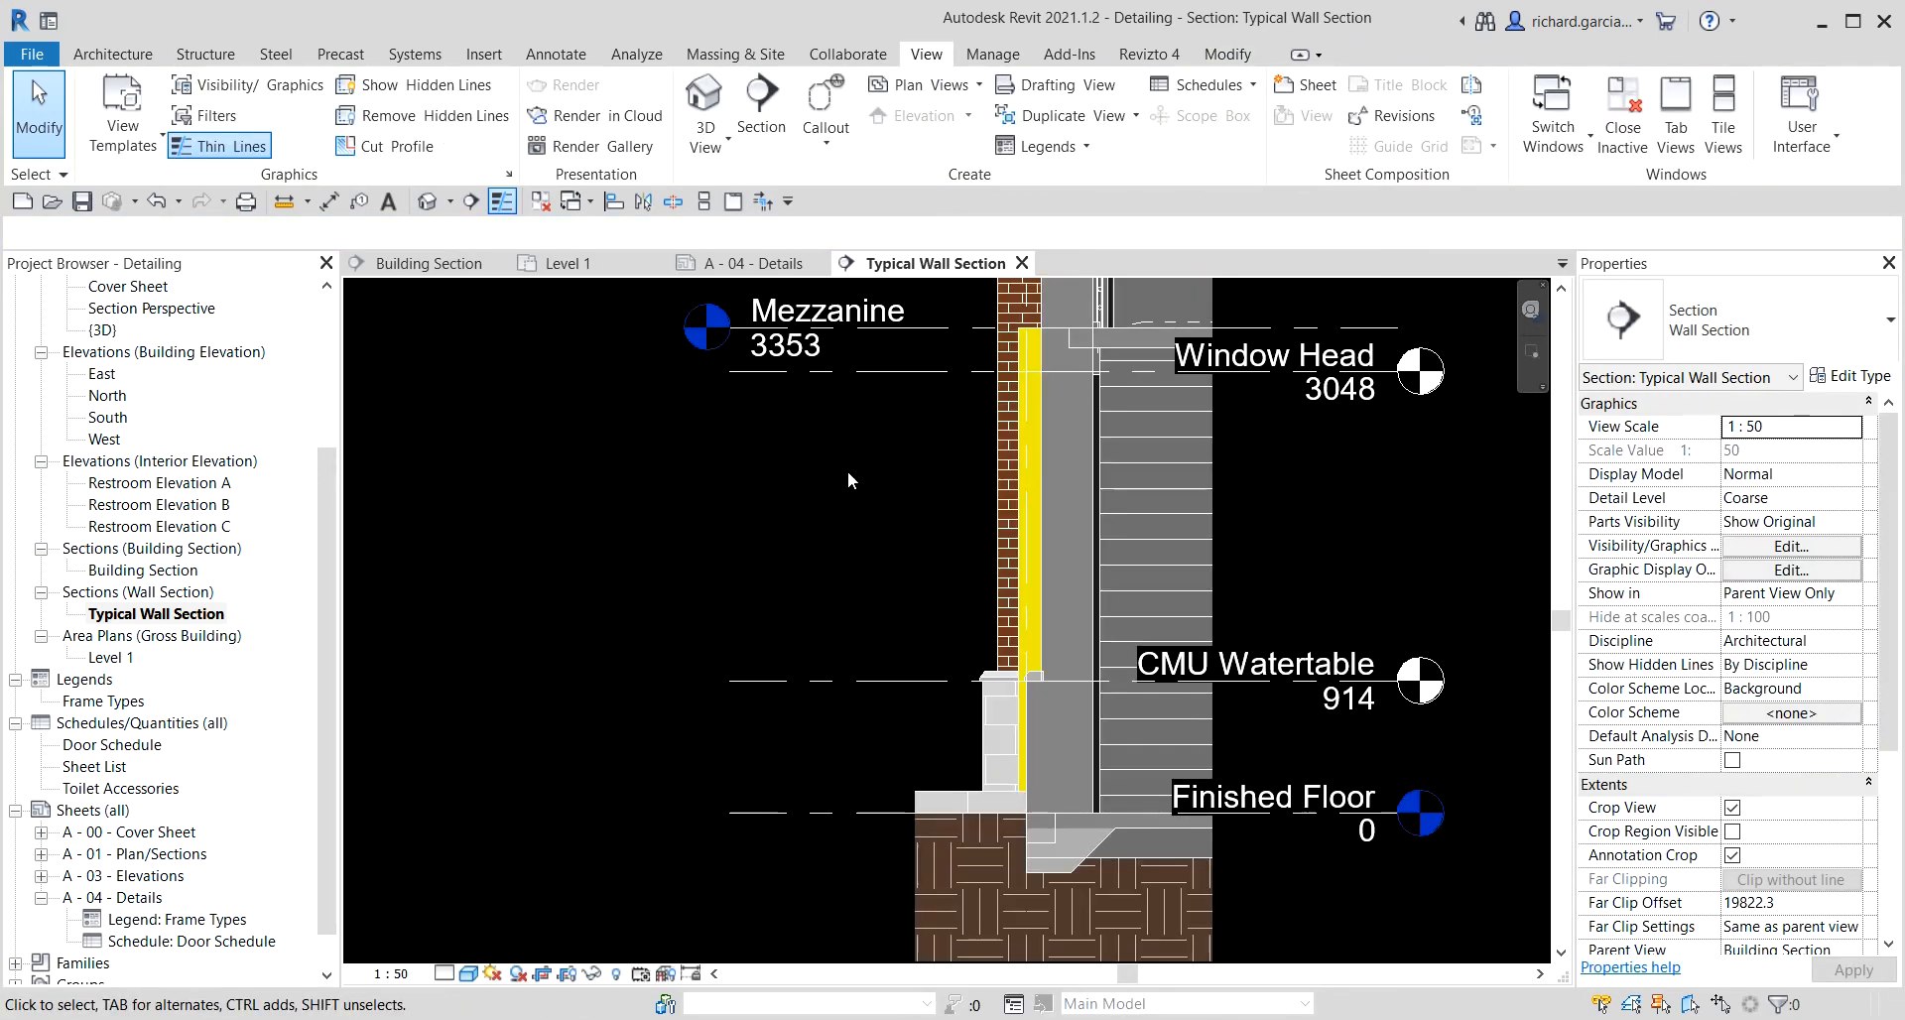
pyautogui.click(855, 373)
pyautogui.click(592, 372)
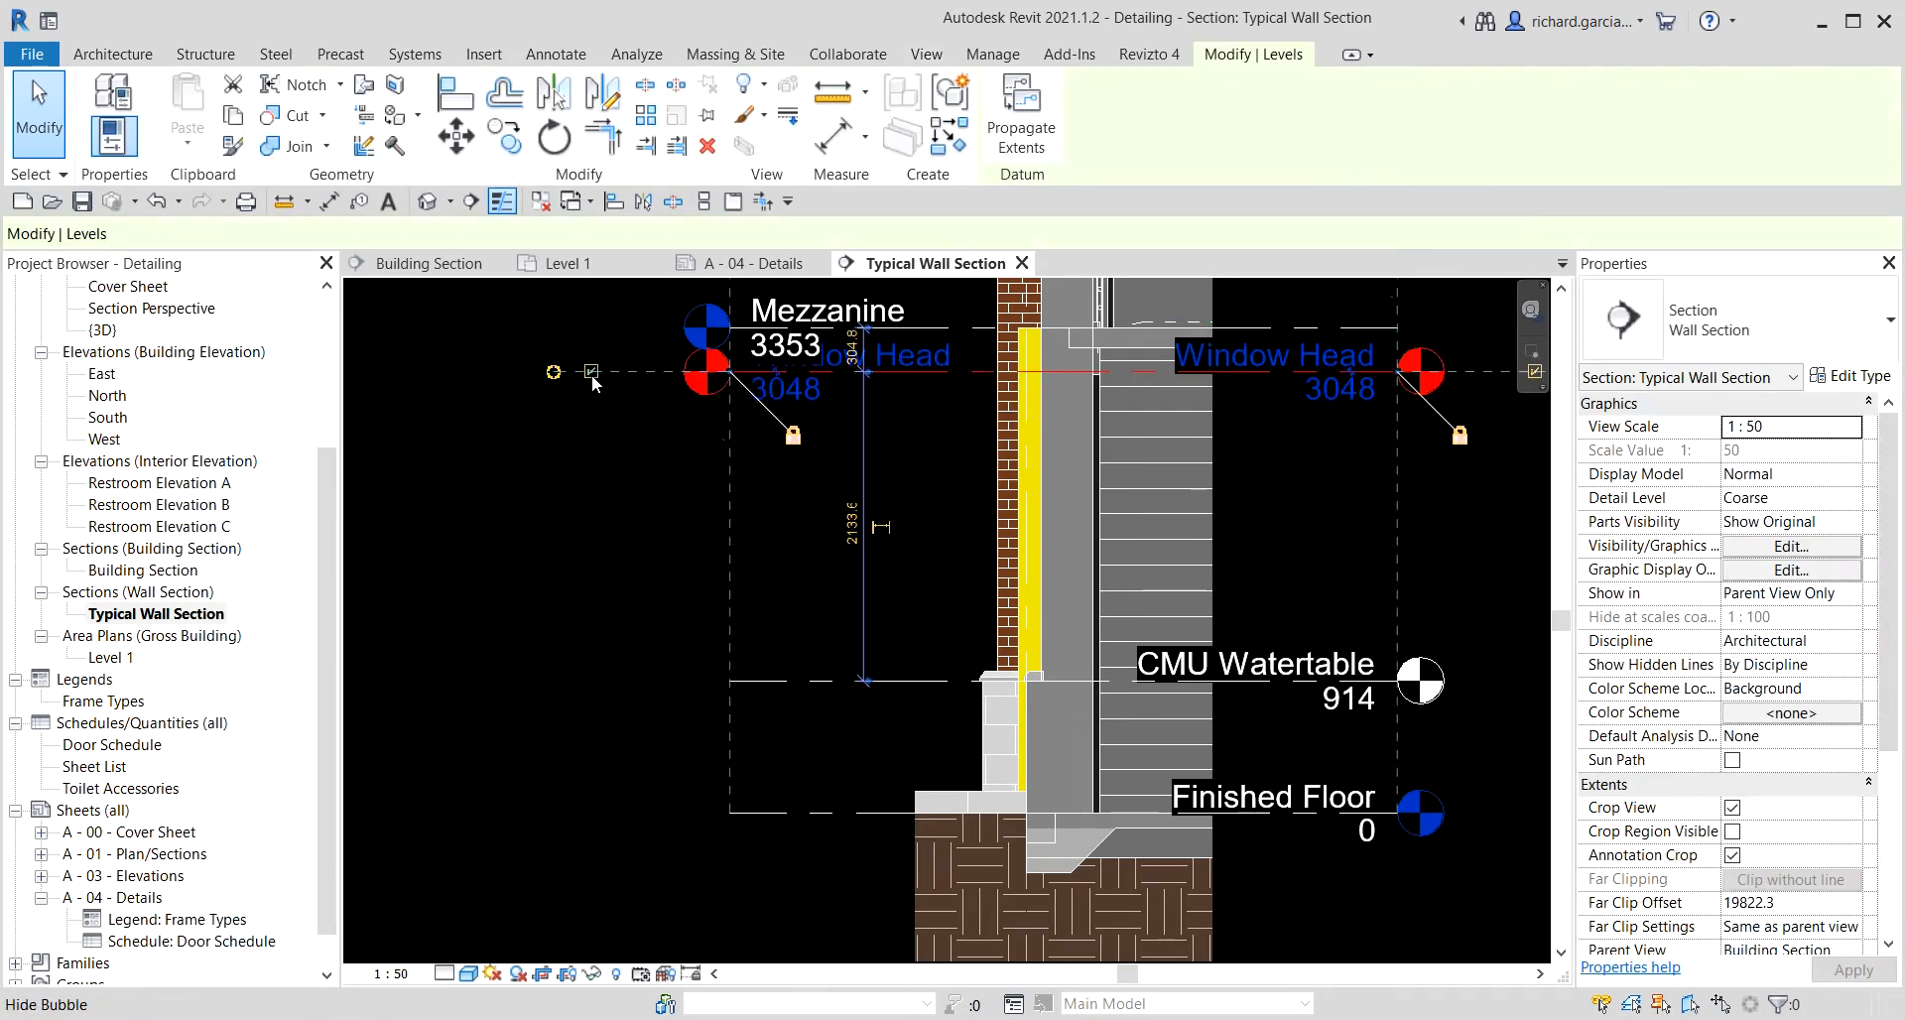
pyautogui.click(585, 545)
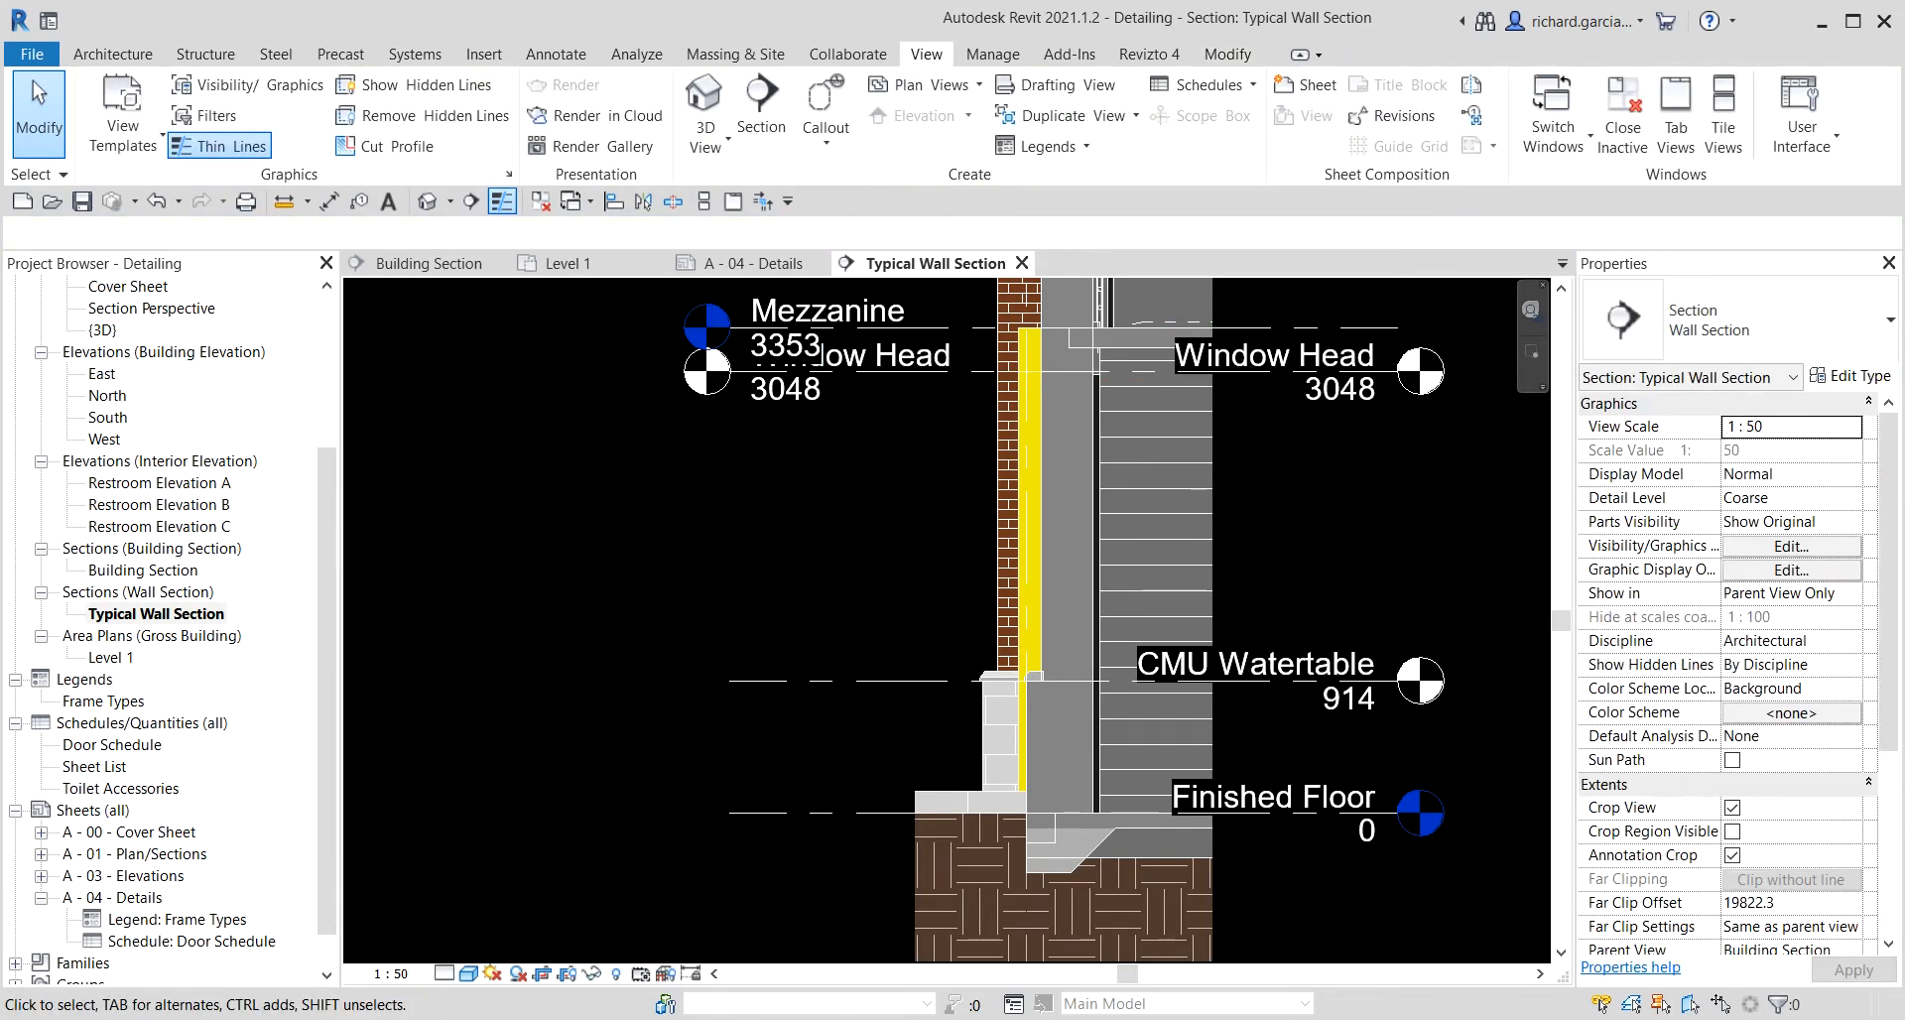
# Set the view scale to 1 : 25.
pyautogui.click(392, 972)
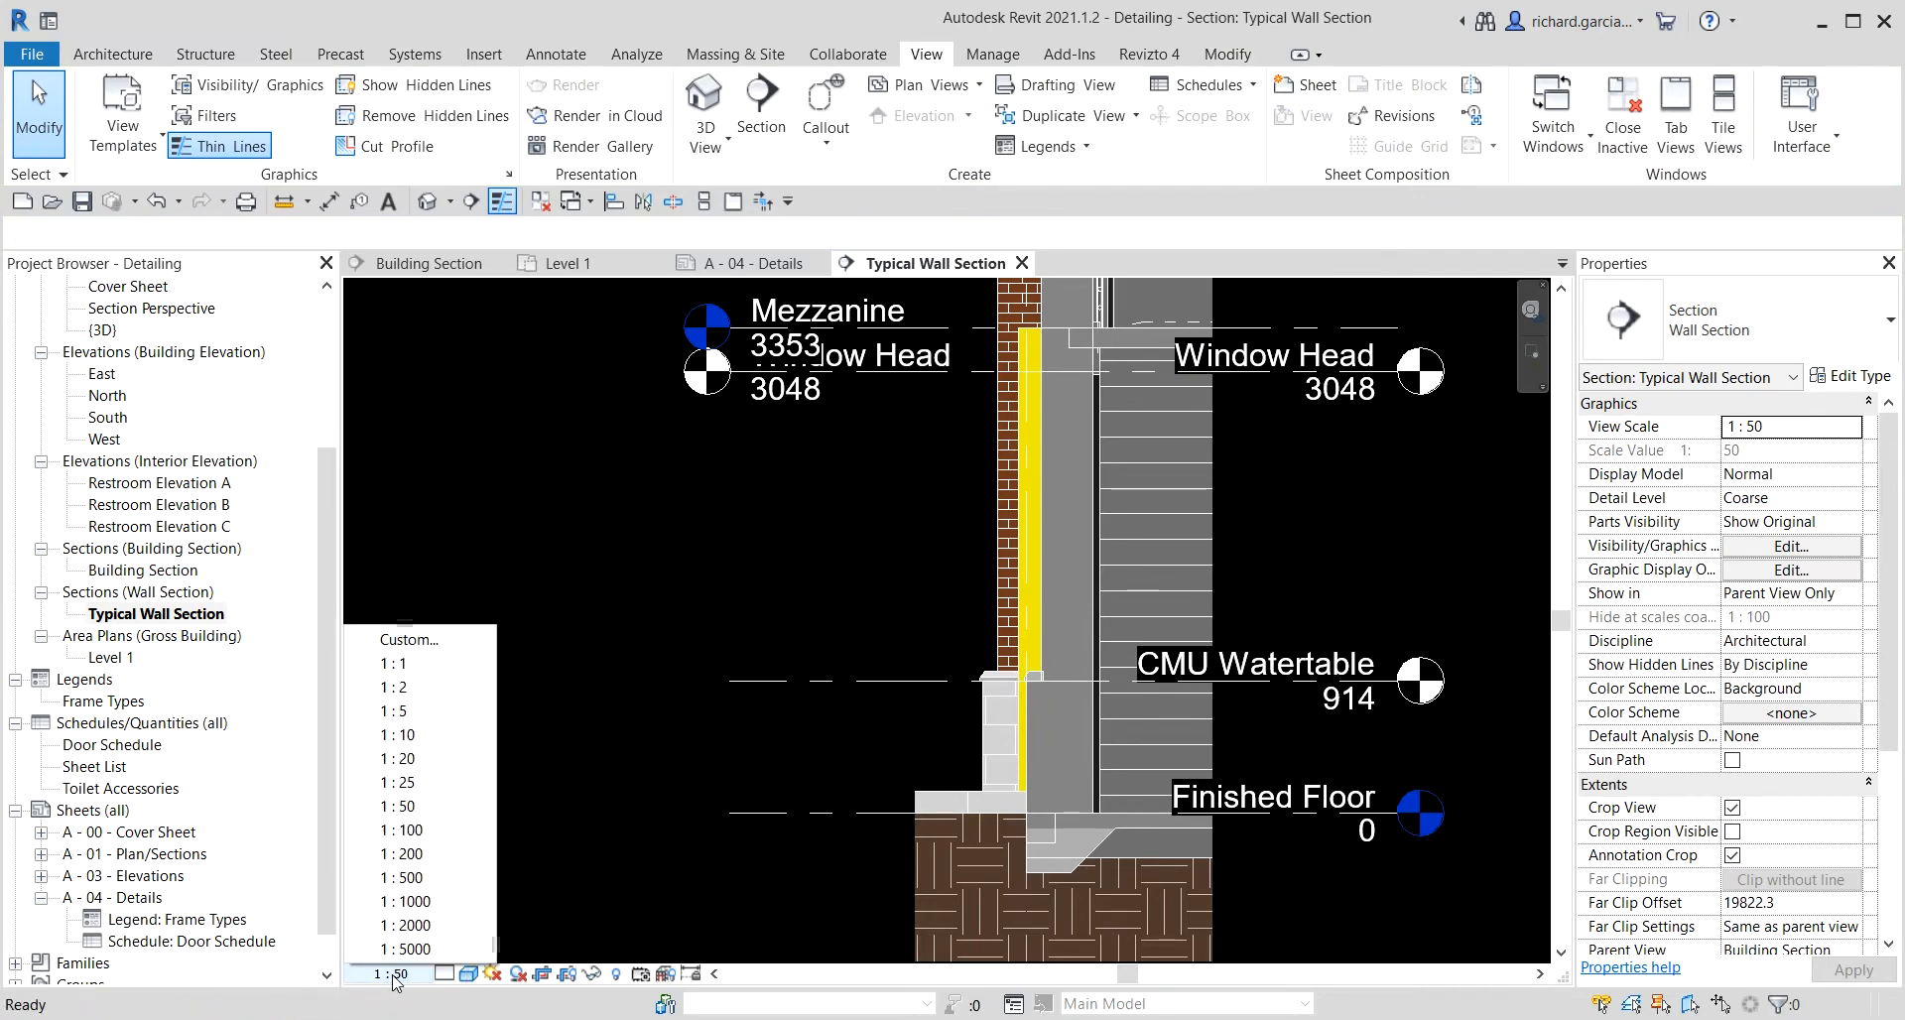
pyautogui.click(430, 784)
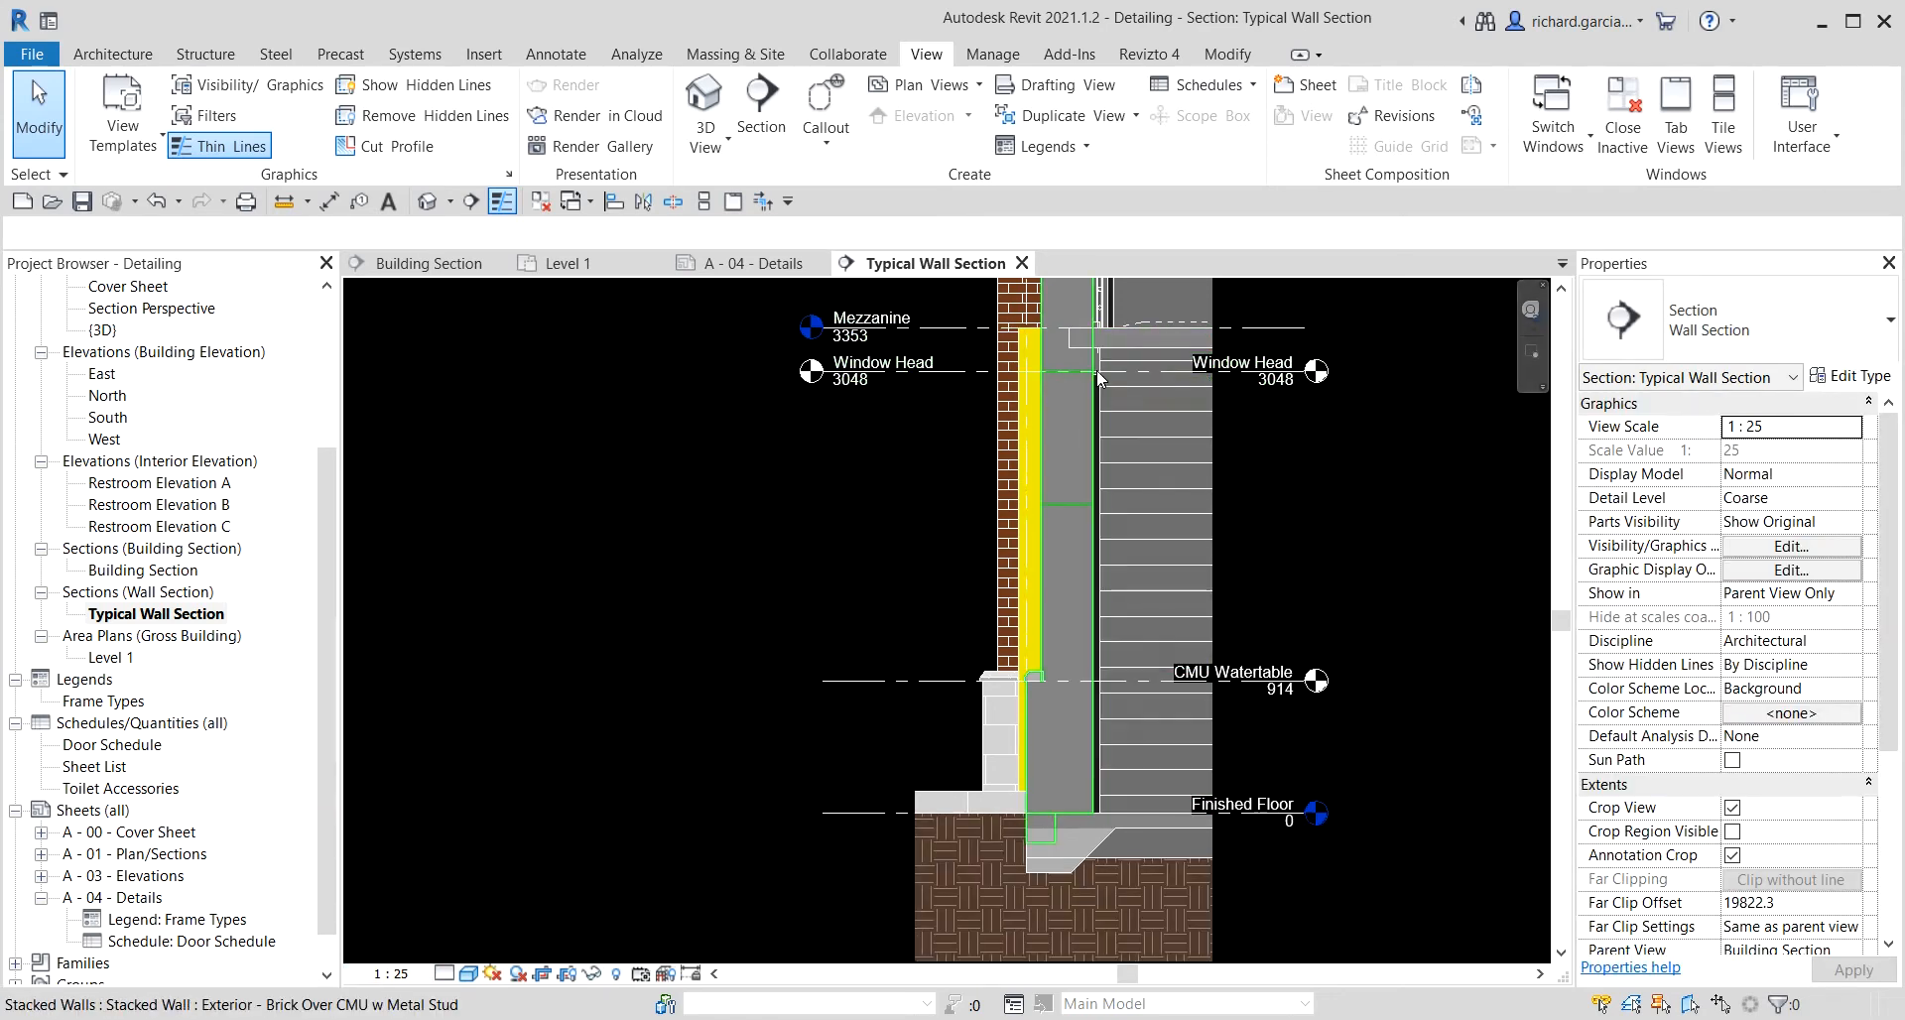
# Hide the right-end level head of the Window Head level.
pyautogui.click(974, 368)
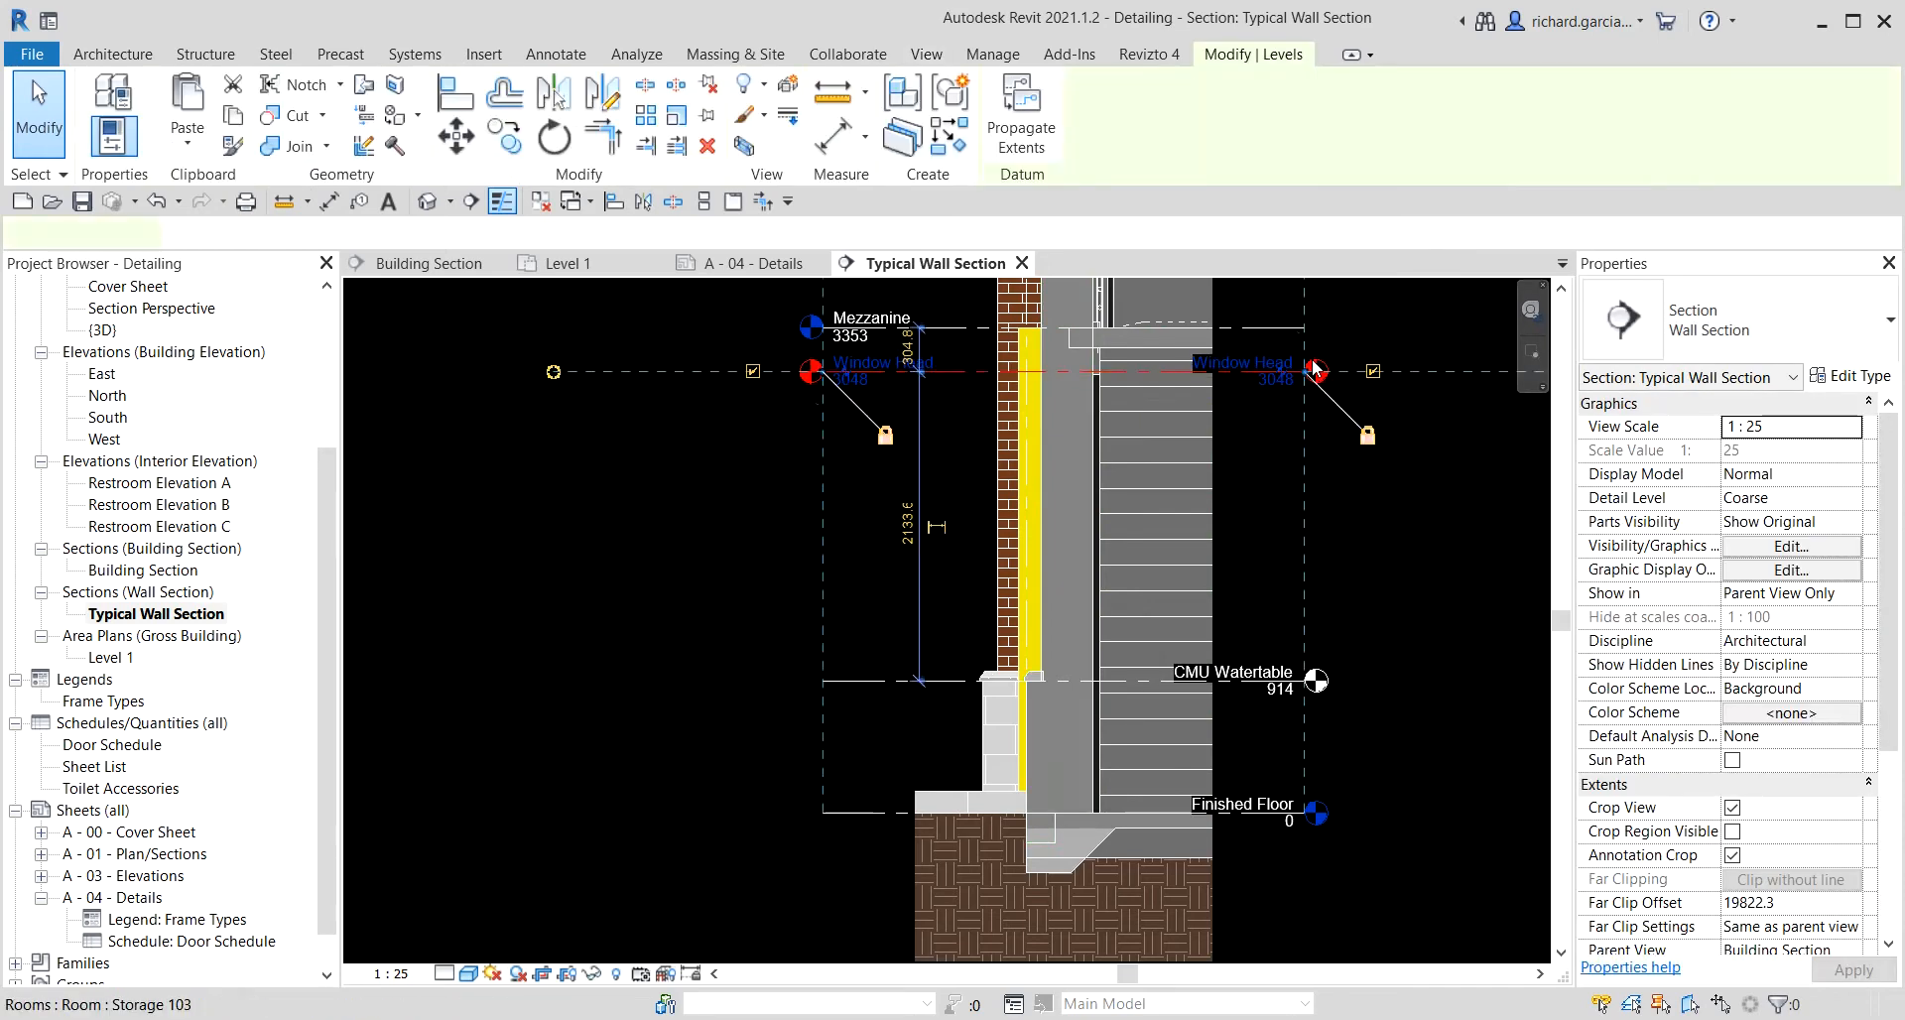
pyautogui.scroll(5, 1378, 379)
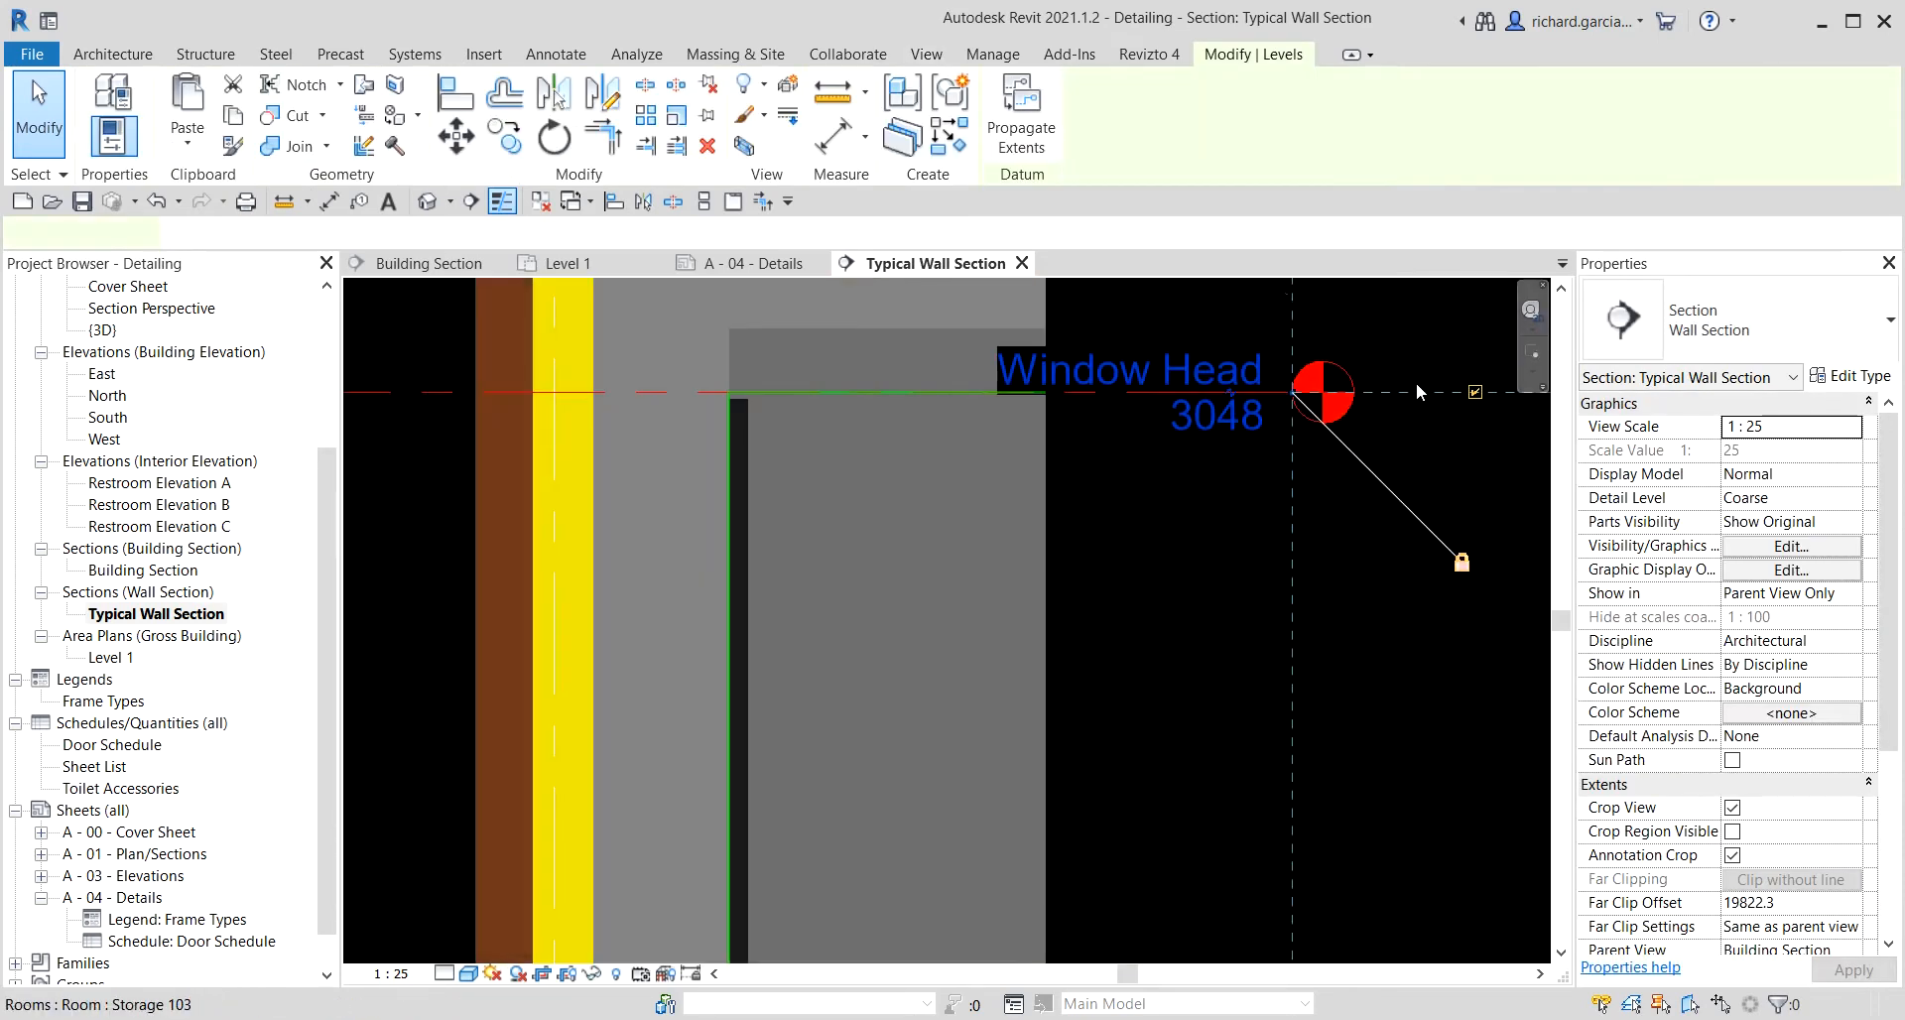
pyautogui.click(1476, 394)
pyautogui.scroll(-6, 1270, 447)
pyautogui.press('Escape')
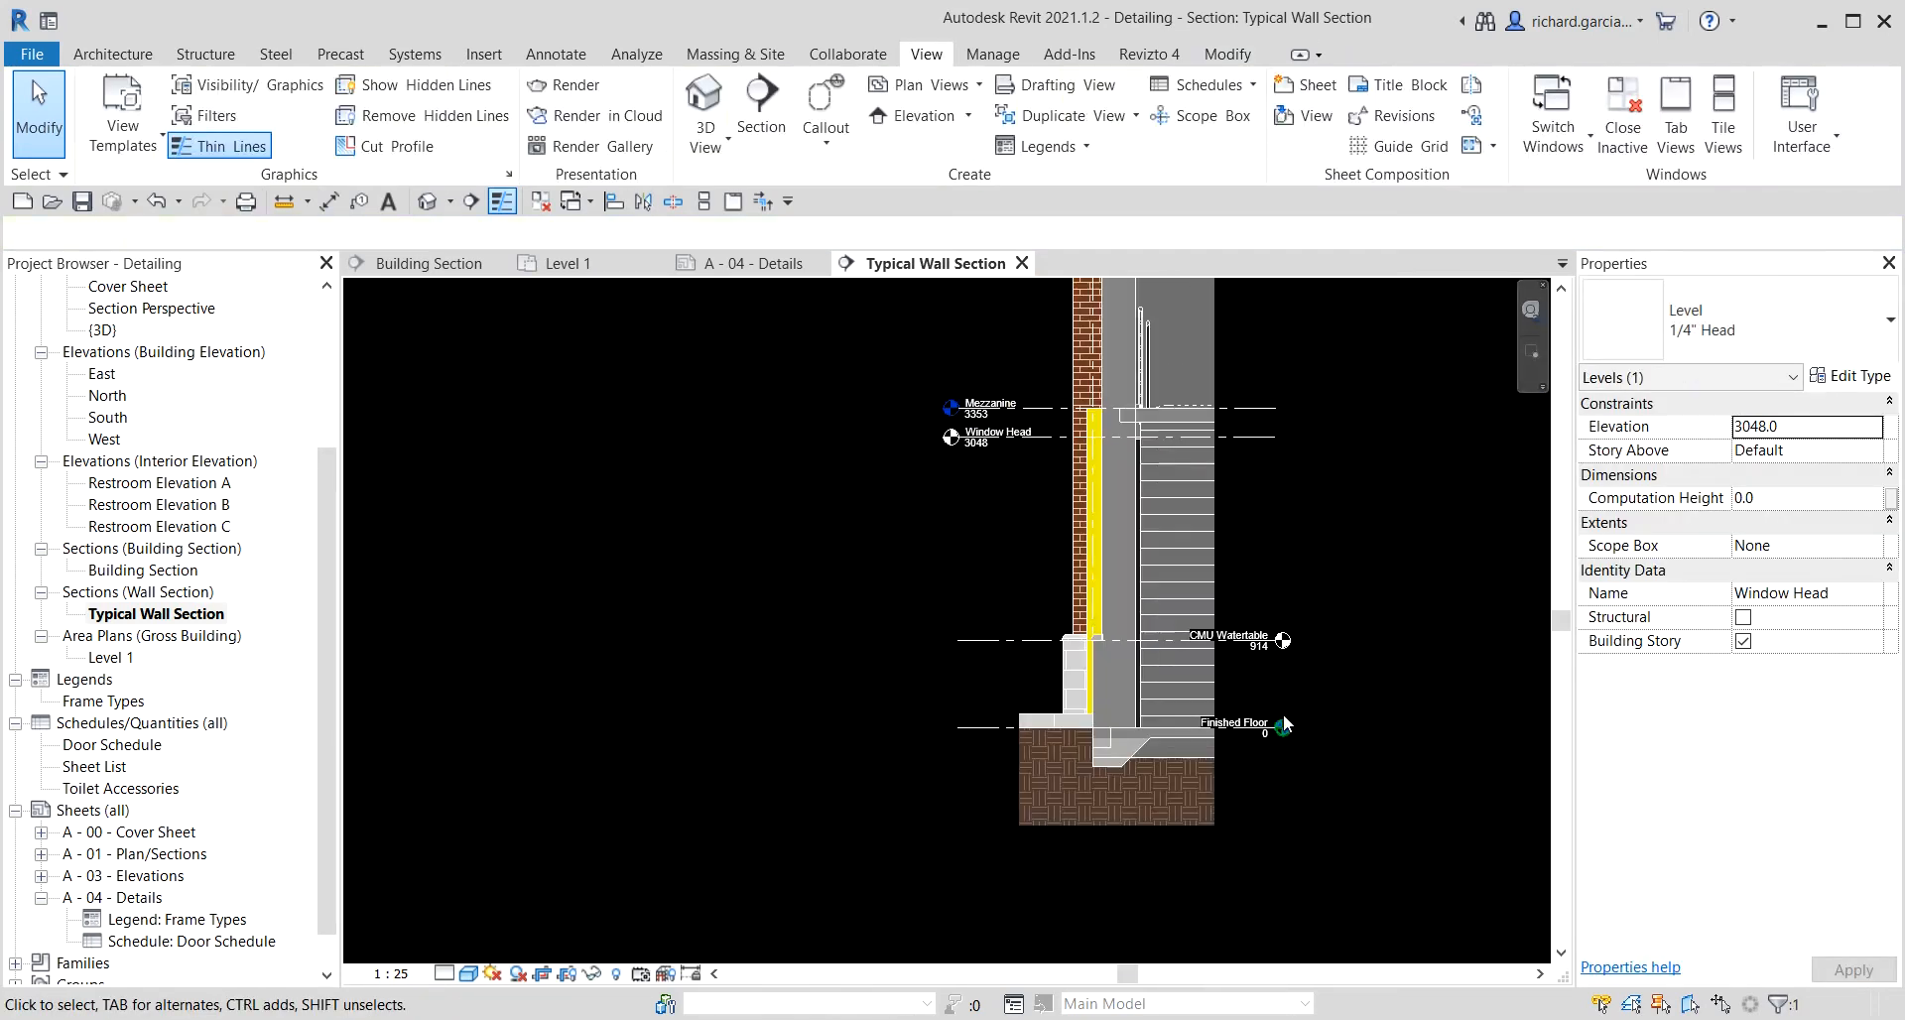
# Show the left-end level heads of the CMU Waterable and Finished Floor levels.
pyautogui.scroll(2, 1022, 653)
pyautogui.click(966, 634)
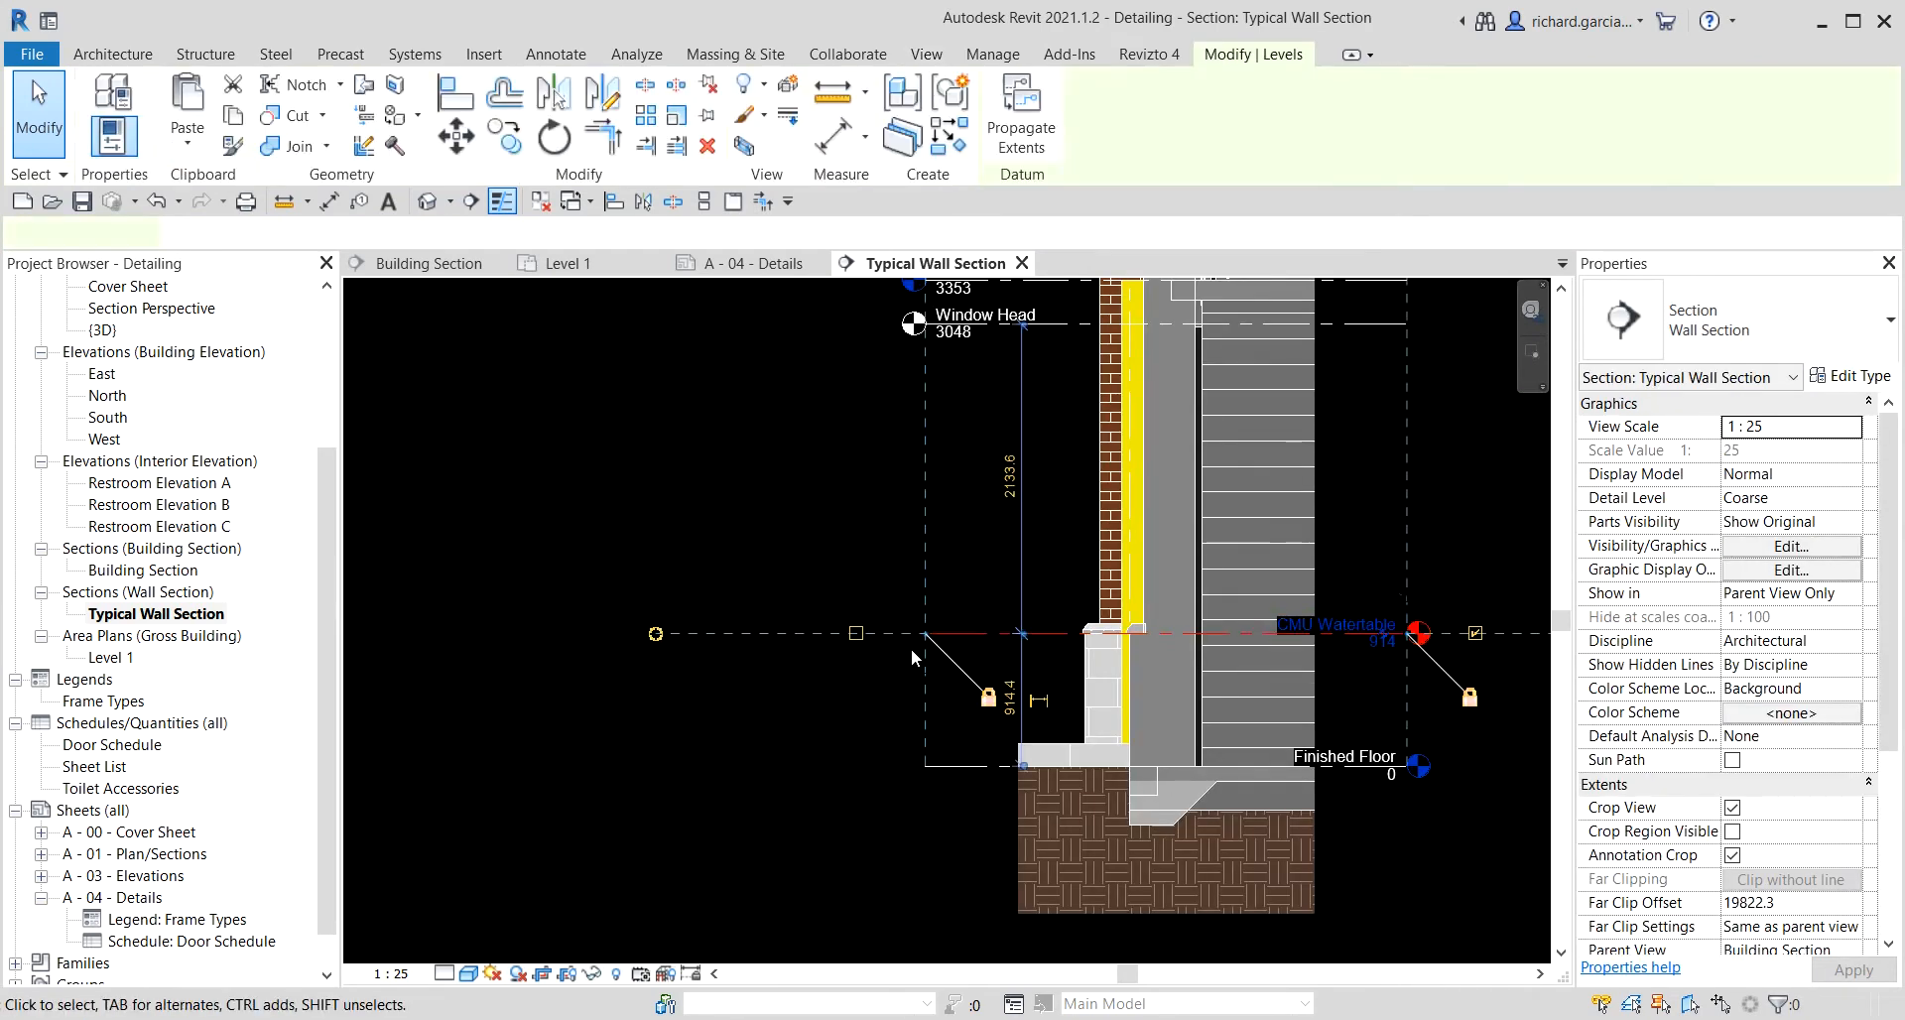
pyautogui.click(856, 633)
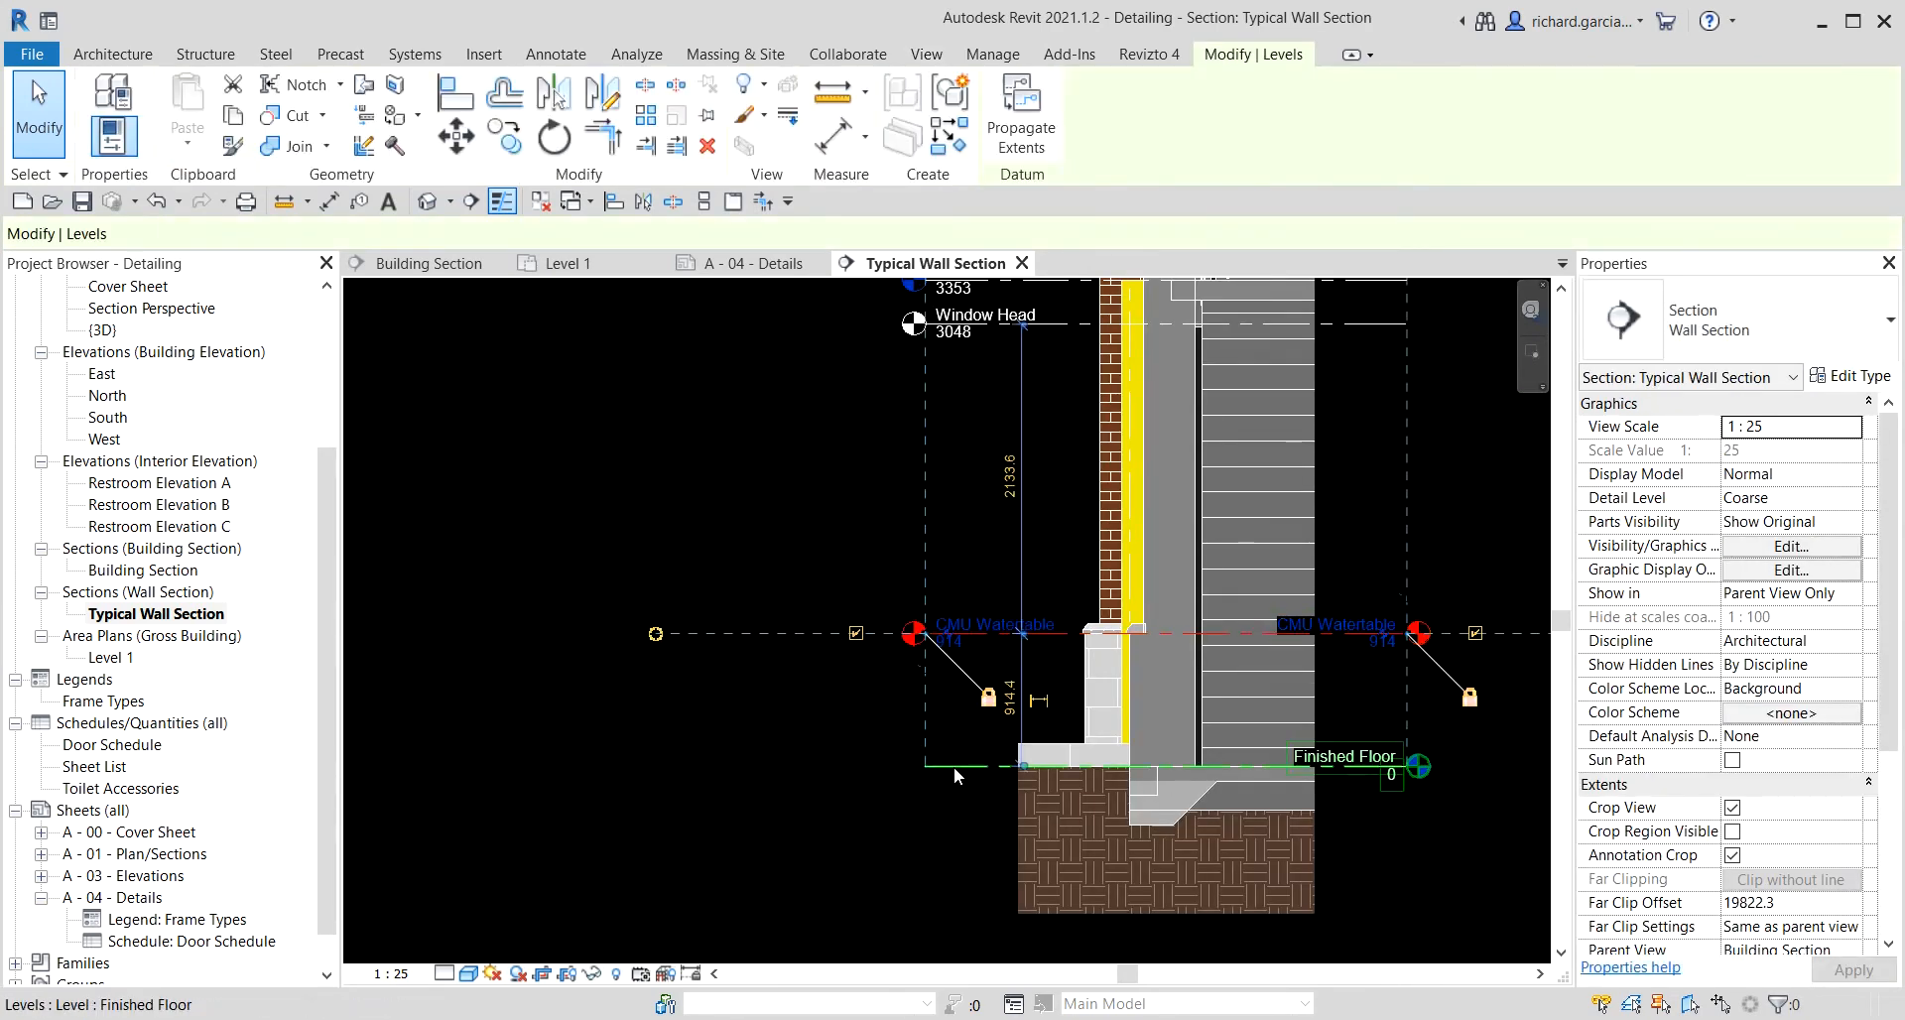
pyautogui.click(907, 770)
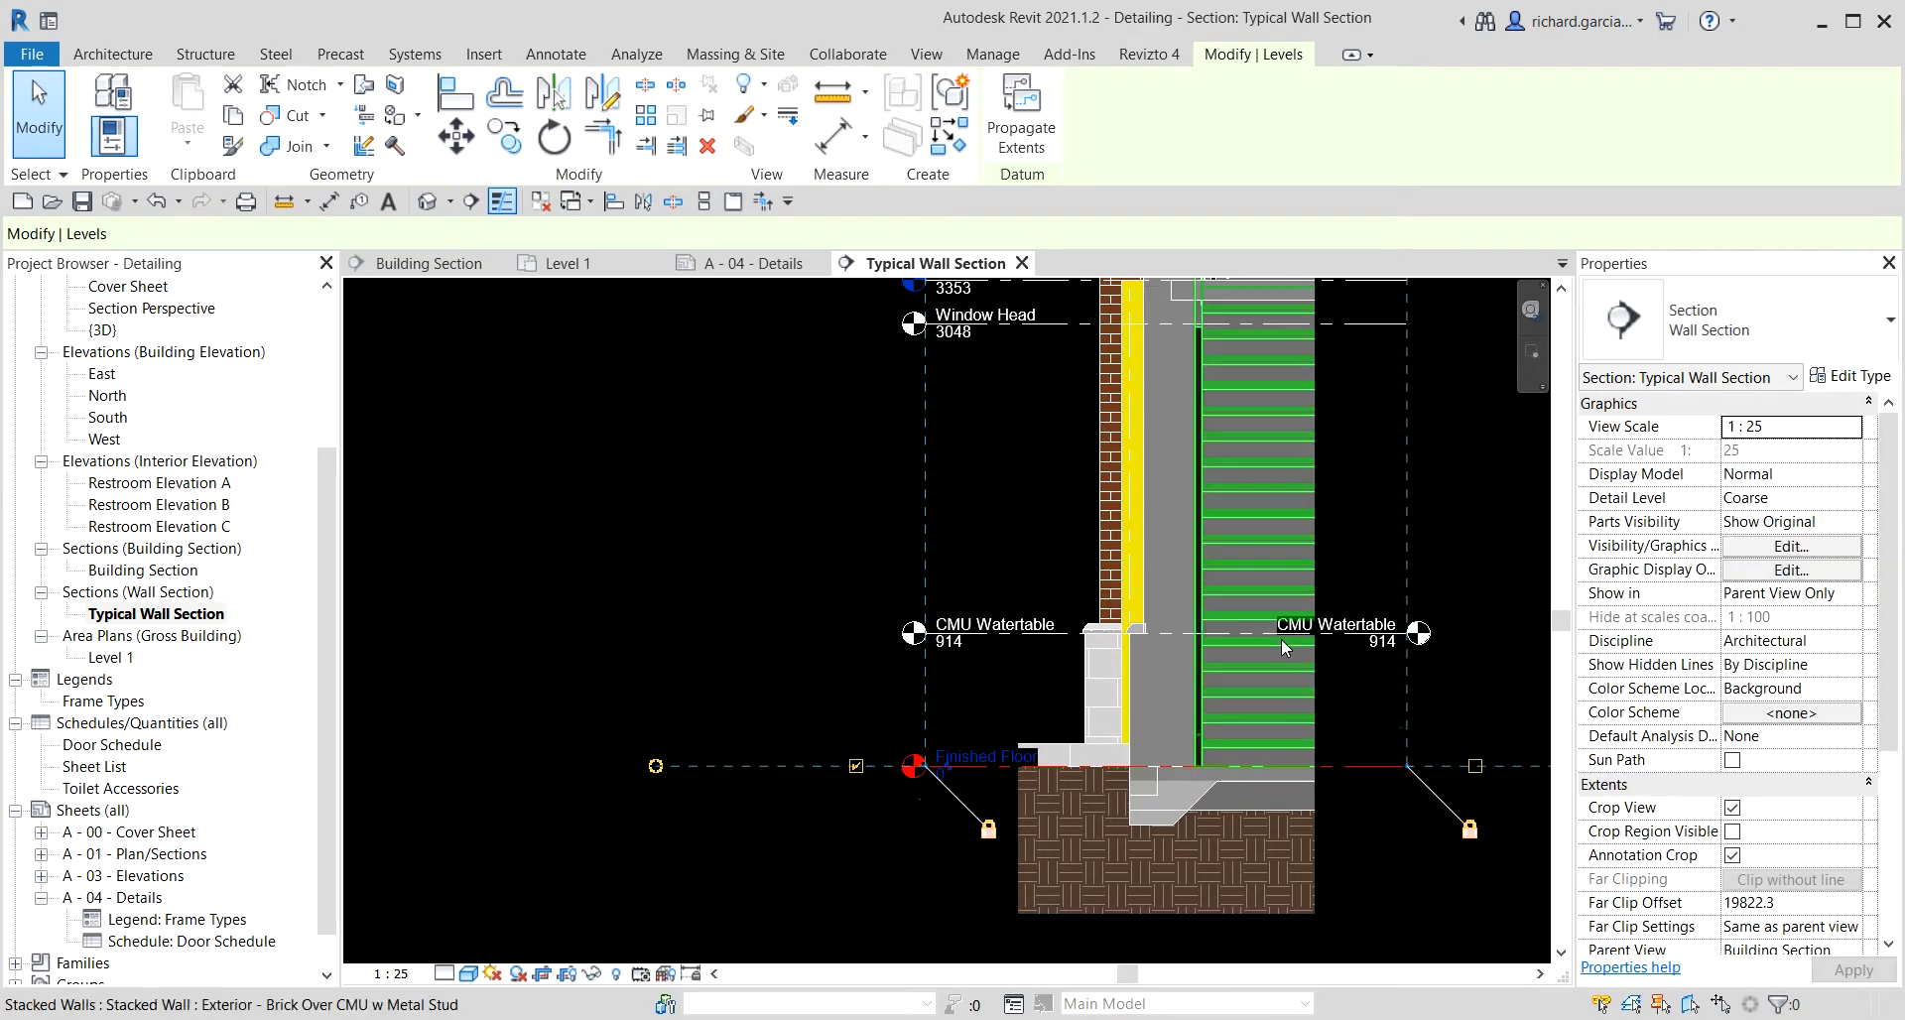
# Hide the right-end level head of the CMU Waterable level.
pyautogui.click(1246, 629)
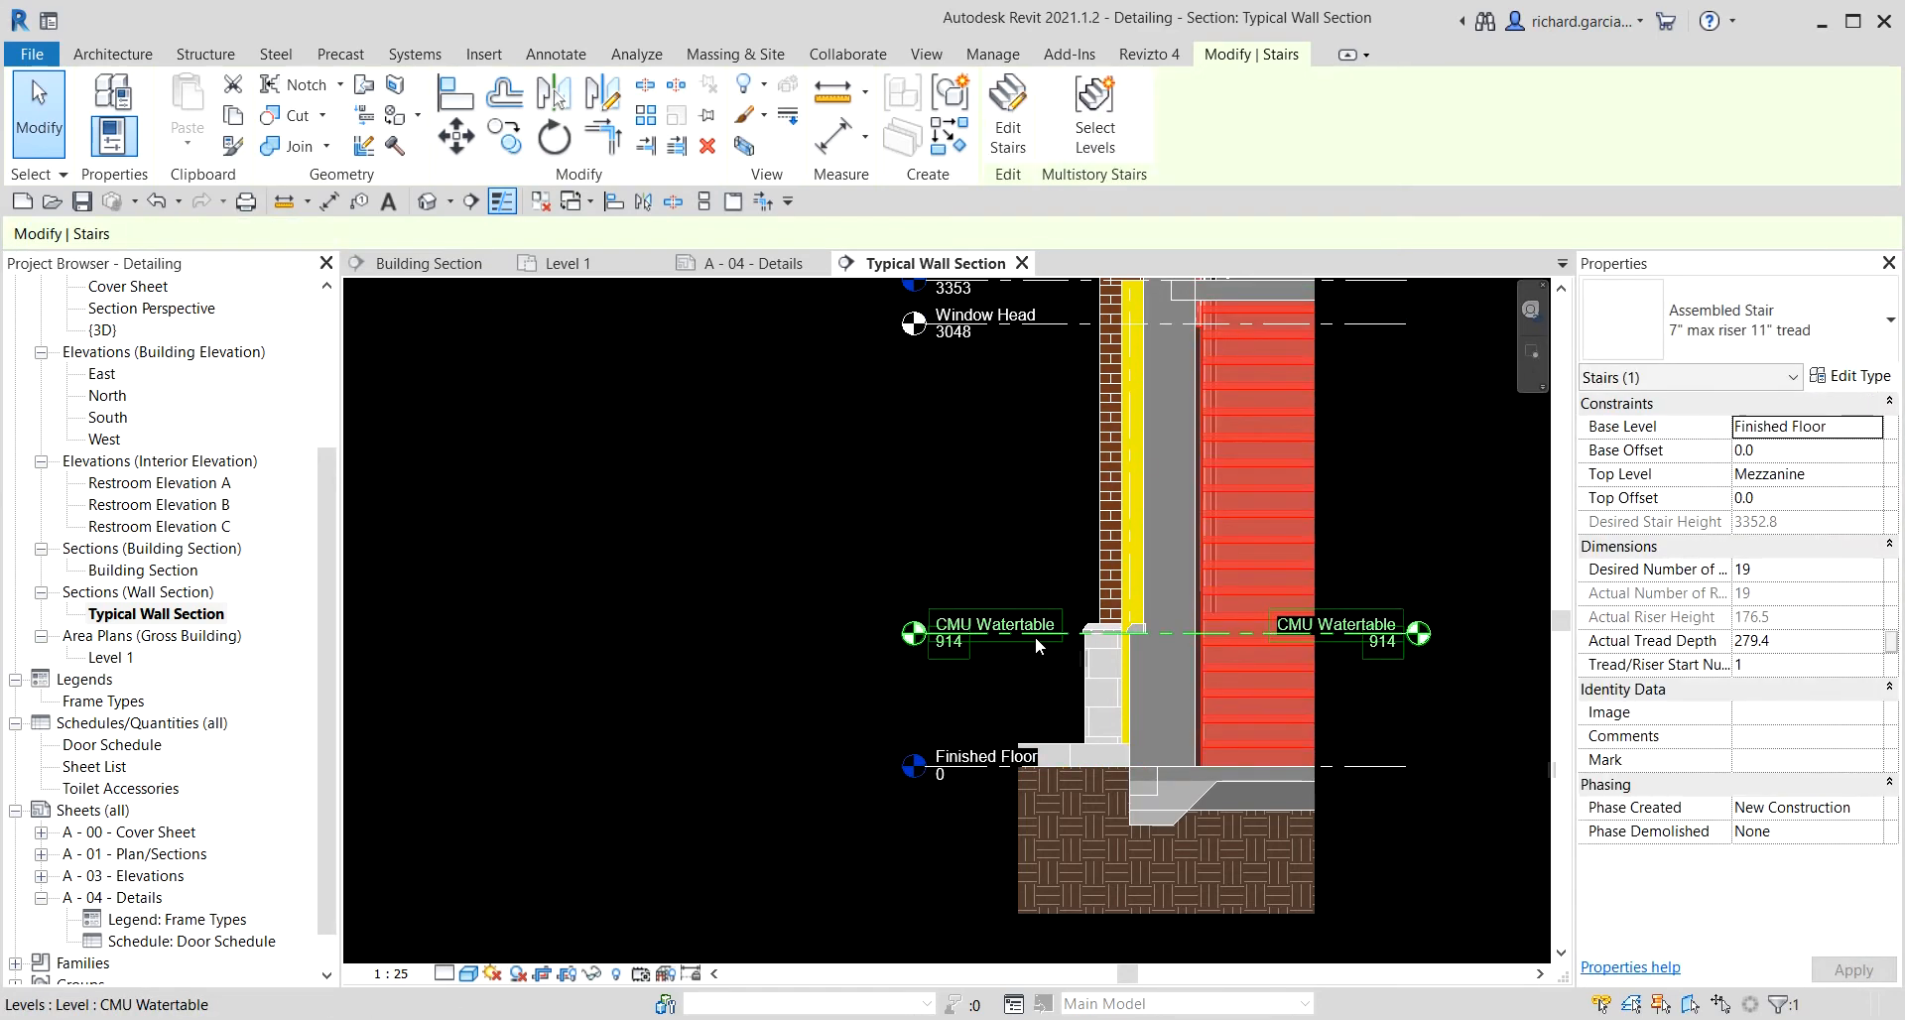
pyautogui.click(1034, 635)
pyautogui.click(1476, 501)
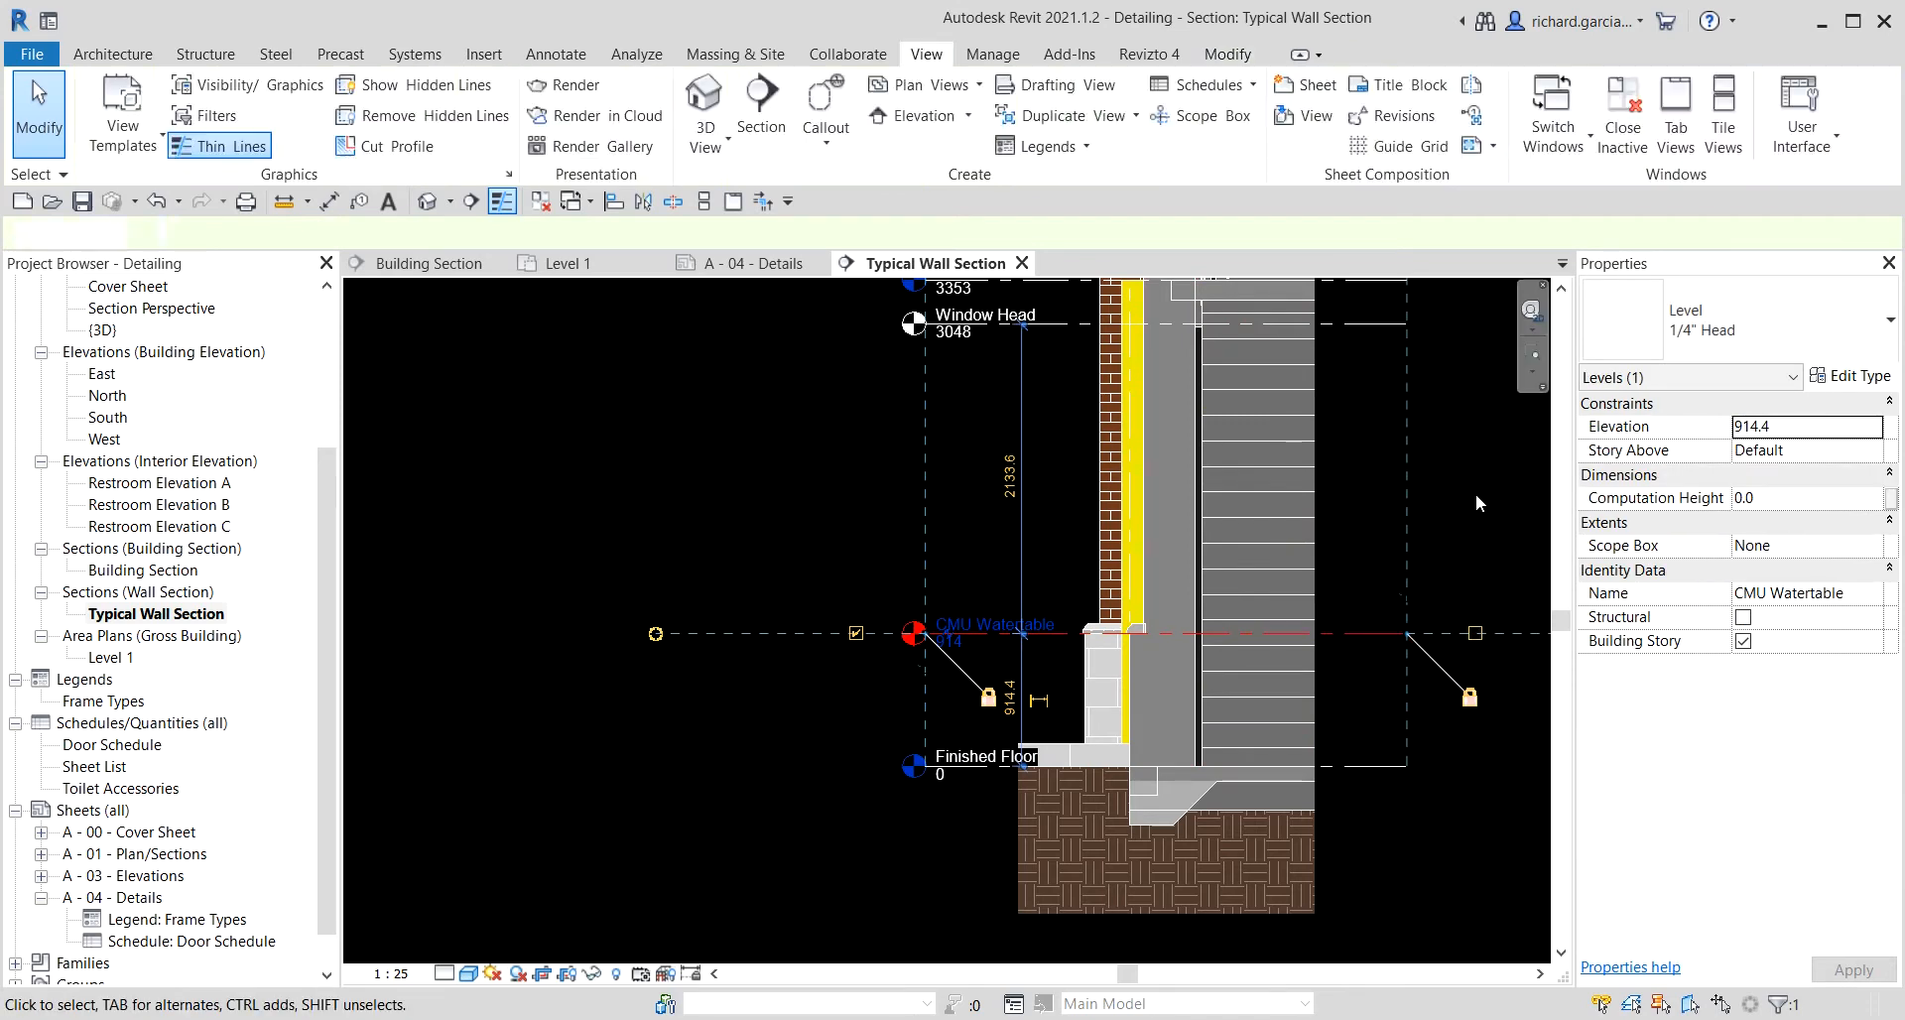
# Drag the left ends of the levels further left, away from the wall.
pyautogui.scroll(-2, 1436, 502)
pyautogui.moveTo(1396, 504); pyautogui.dragTo(1369, 563, button='middle')
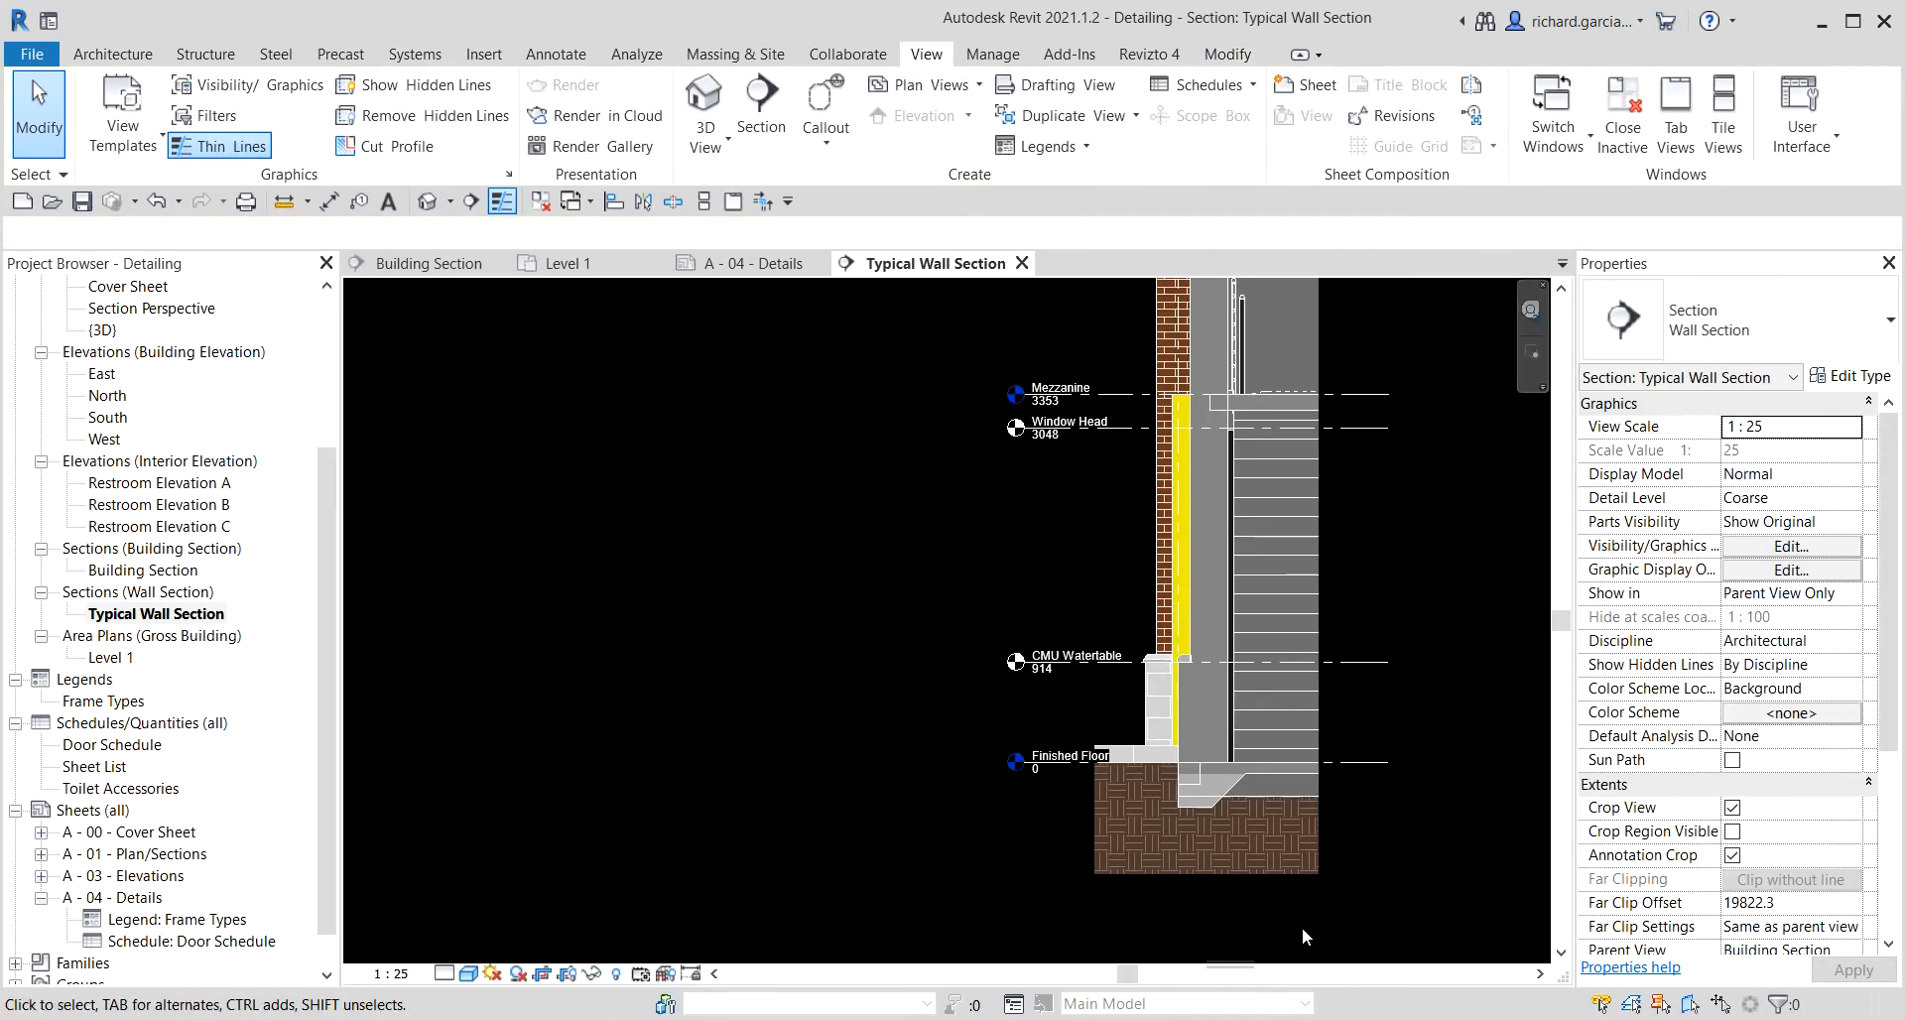
pyautogui.scroll(2, 1052, 764)
pyautogui.click(1445, 629)
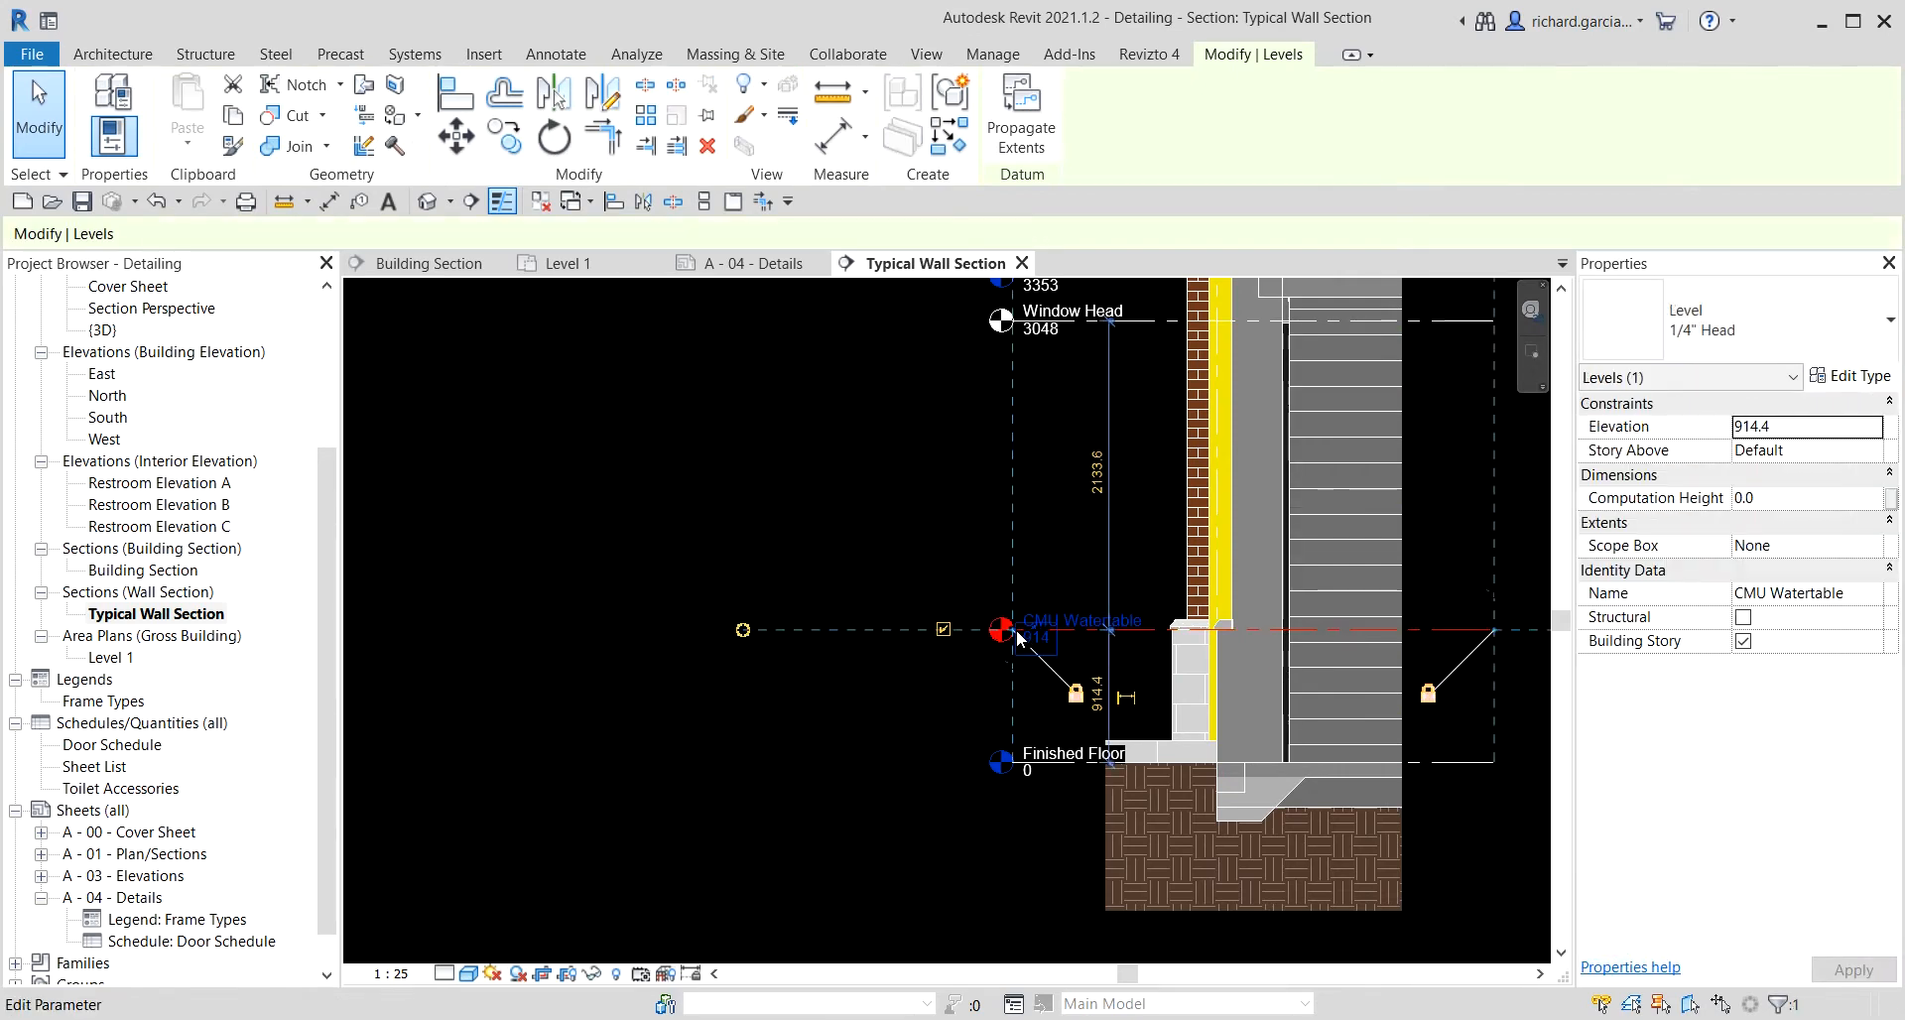
pyautogui.moveTo(1014, 629); pyautogui.dragTo(950, 629)
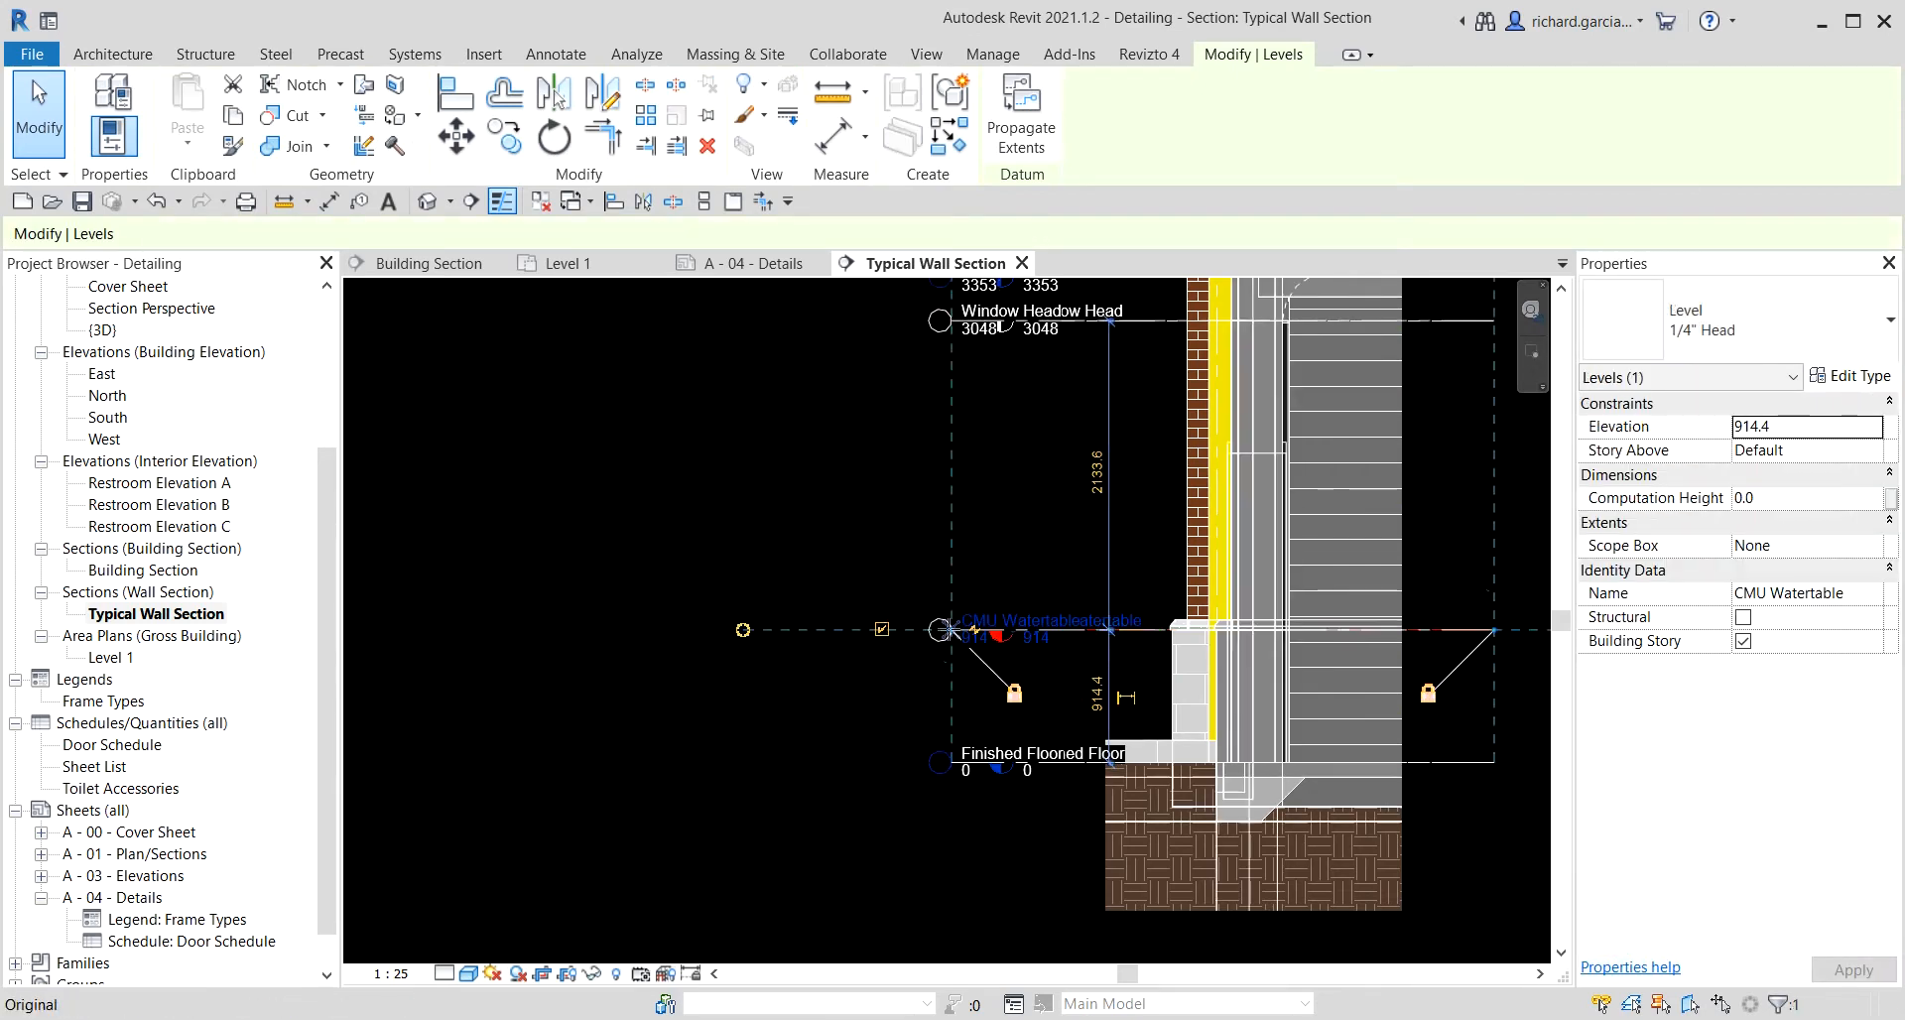
pyautogui.click(973, 879)
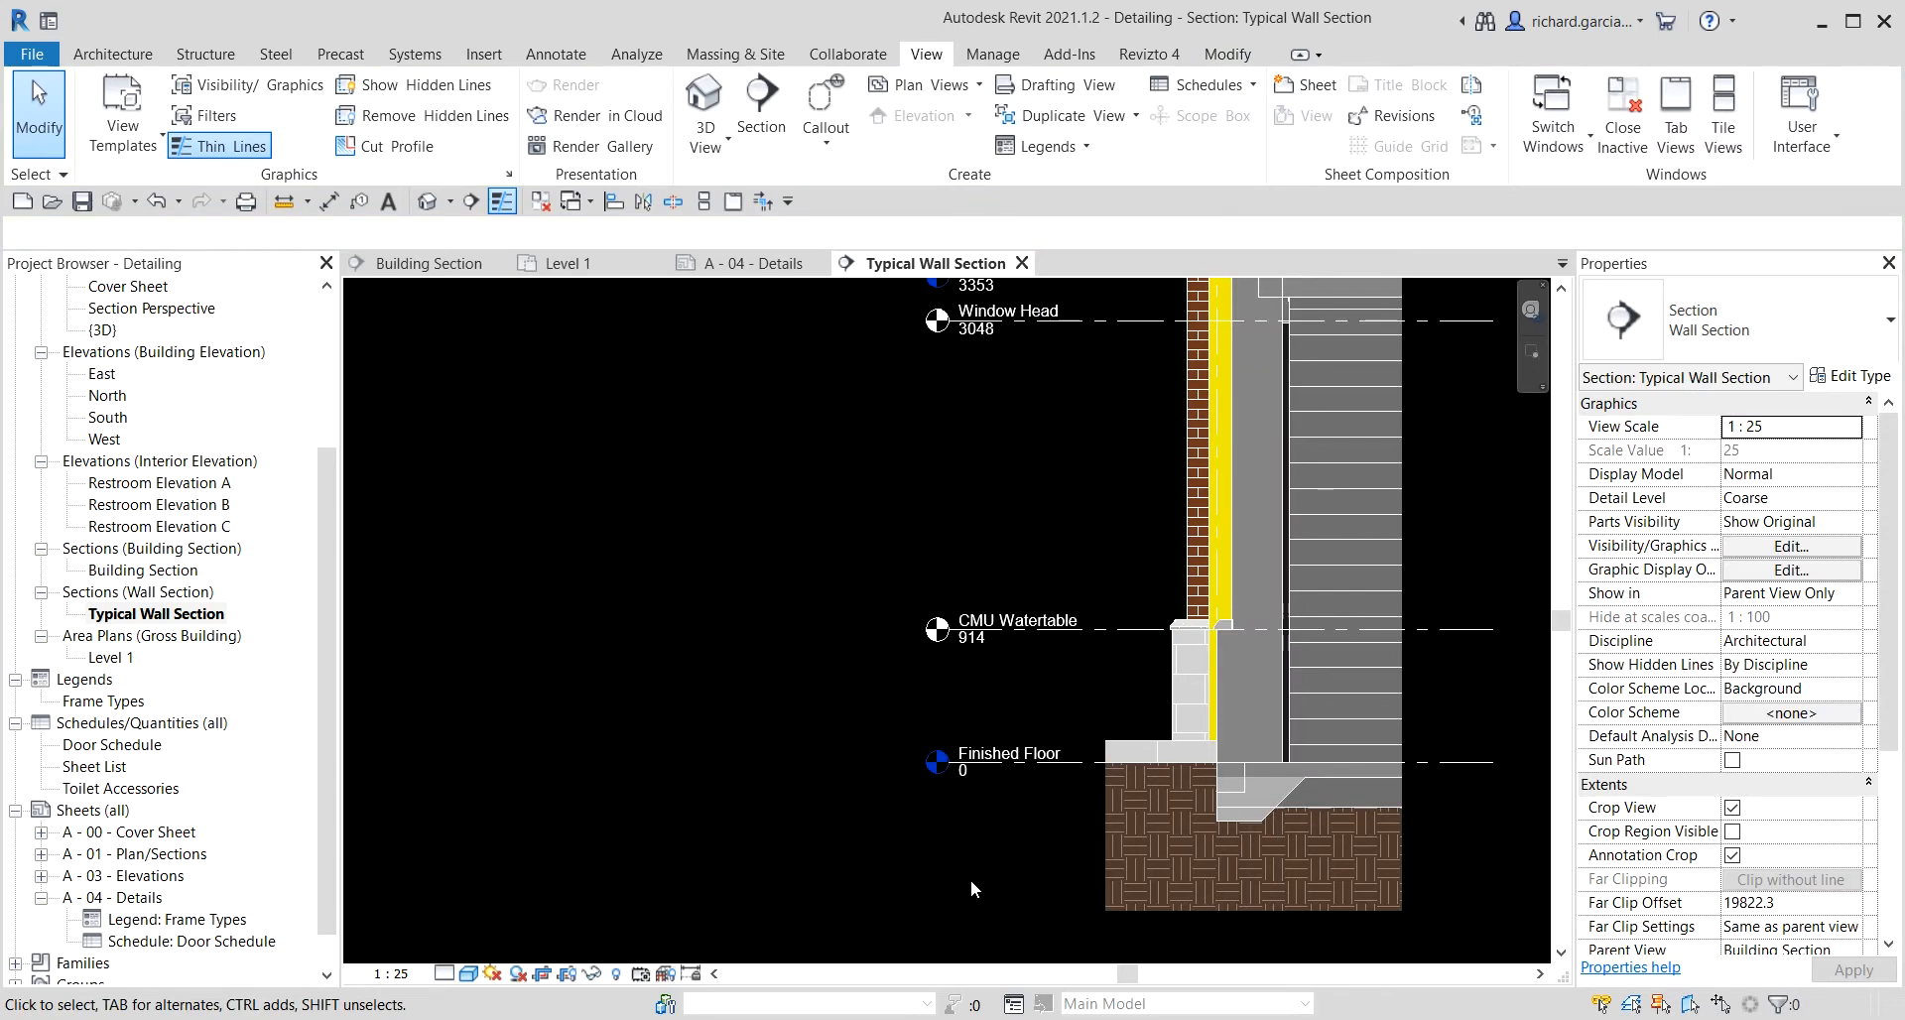
# Set the wall section view's detail level to Fine.
pyautogui.scroll(-2, 973, 873)
pyautogui.moveTo(1486, 528); pyautogui.dragTo(1290, 601, button='middle')
pyautogui.scroll(-2, 1330, 663)
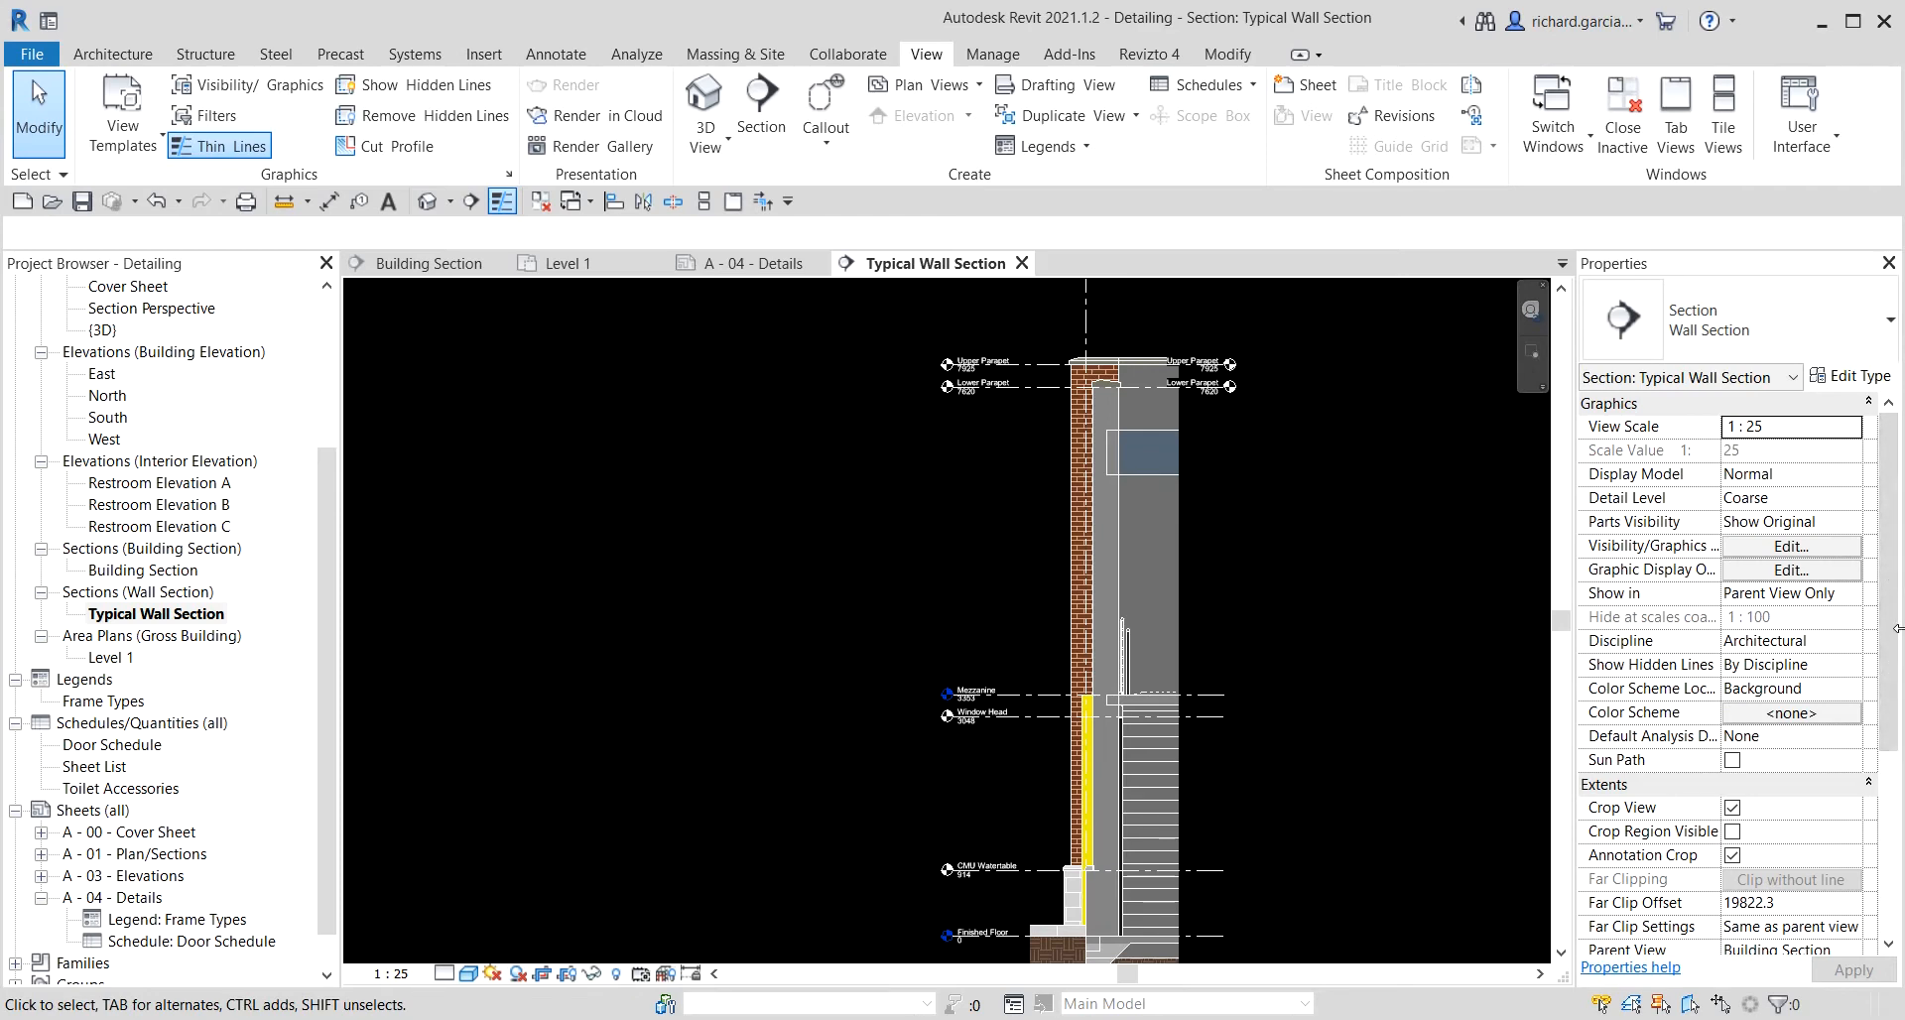
pyautogui.scroll(5, 1140, 362)
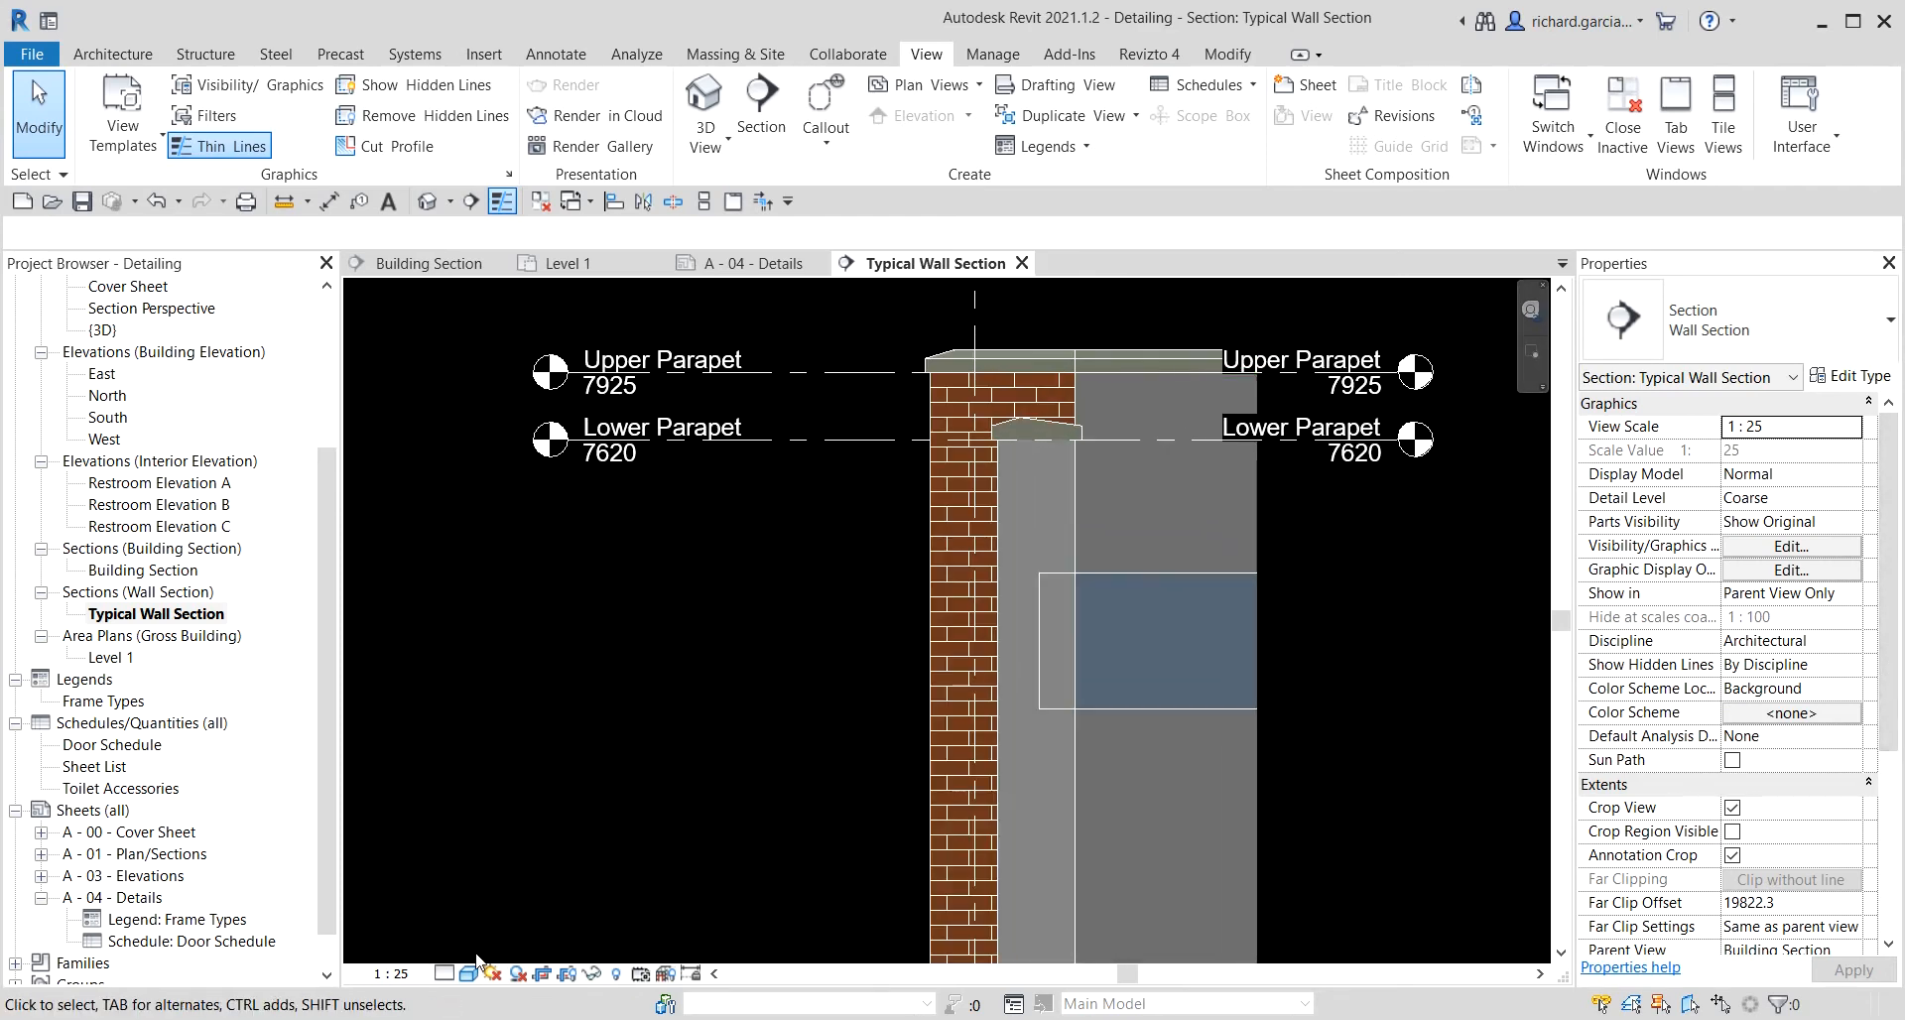
pyautogui.click(445, 973)
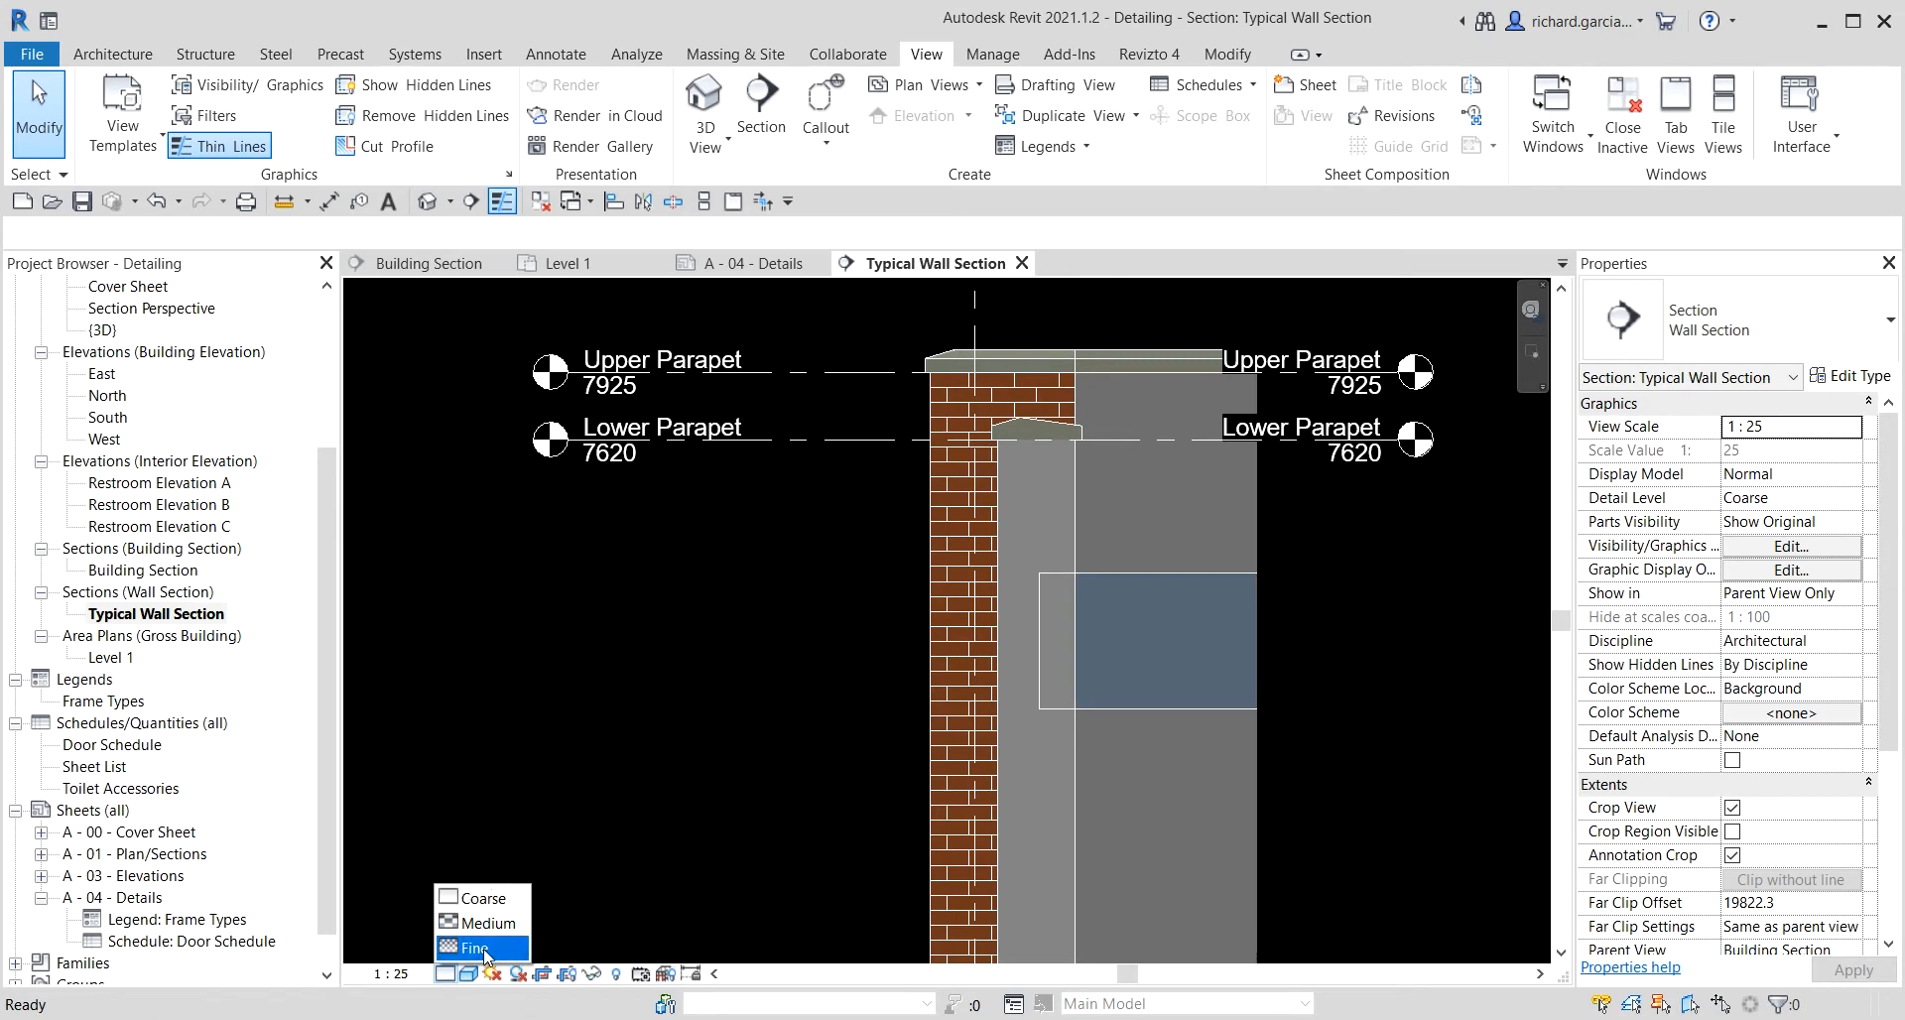
pyautogui.click(485, 949)
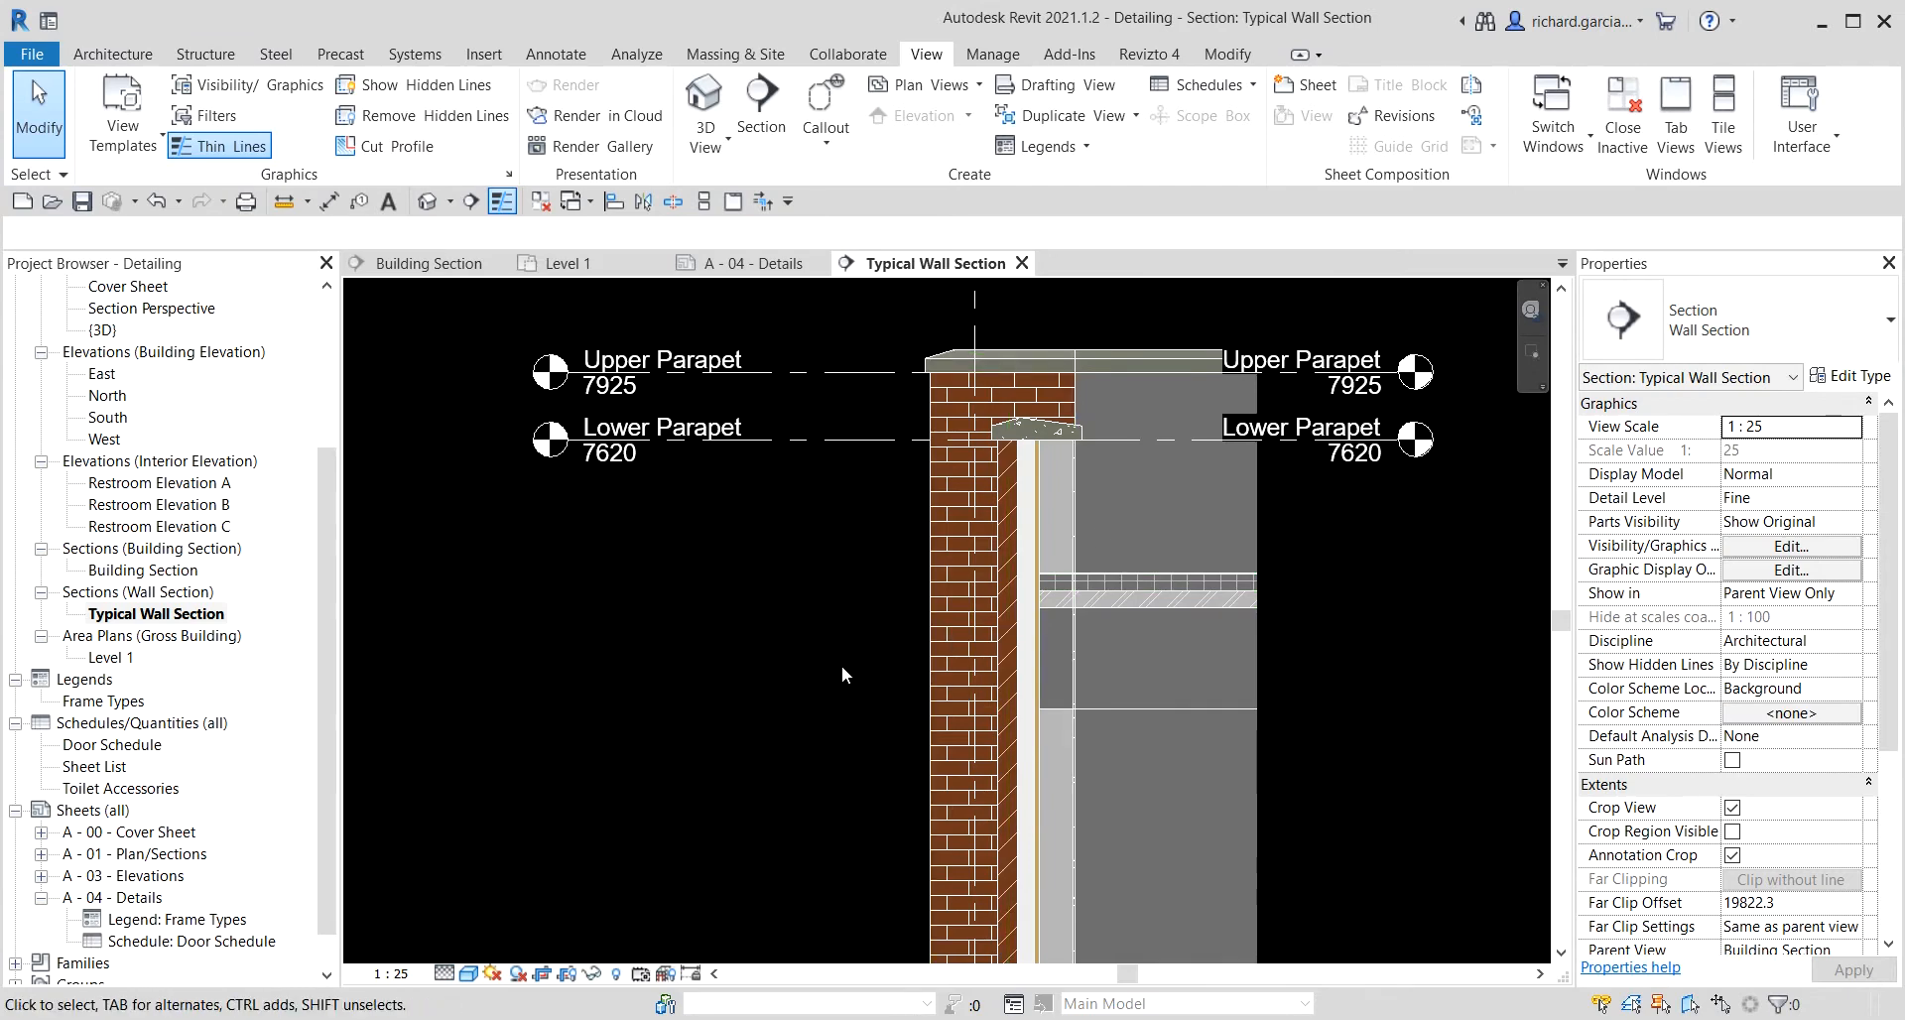
# Switch the view's visual style to Hidden Line.
pyautogui.click(468, 975)
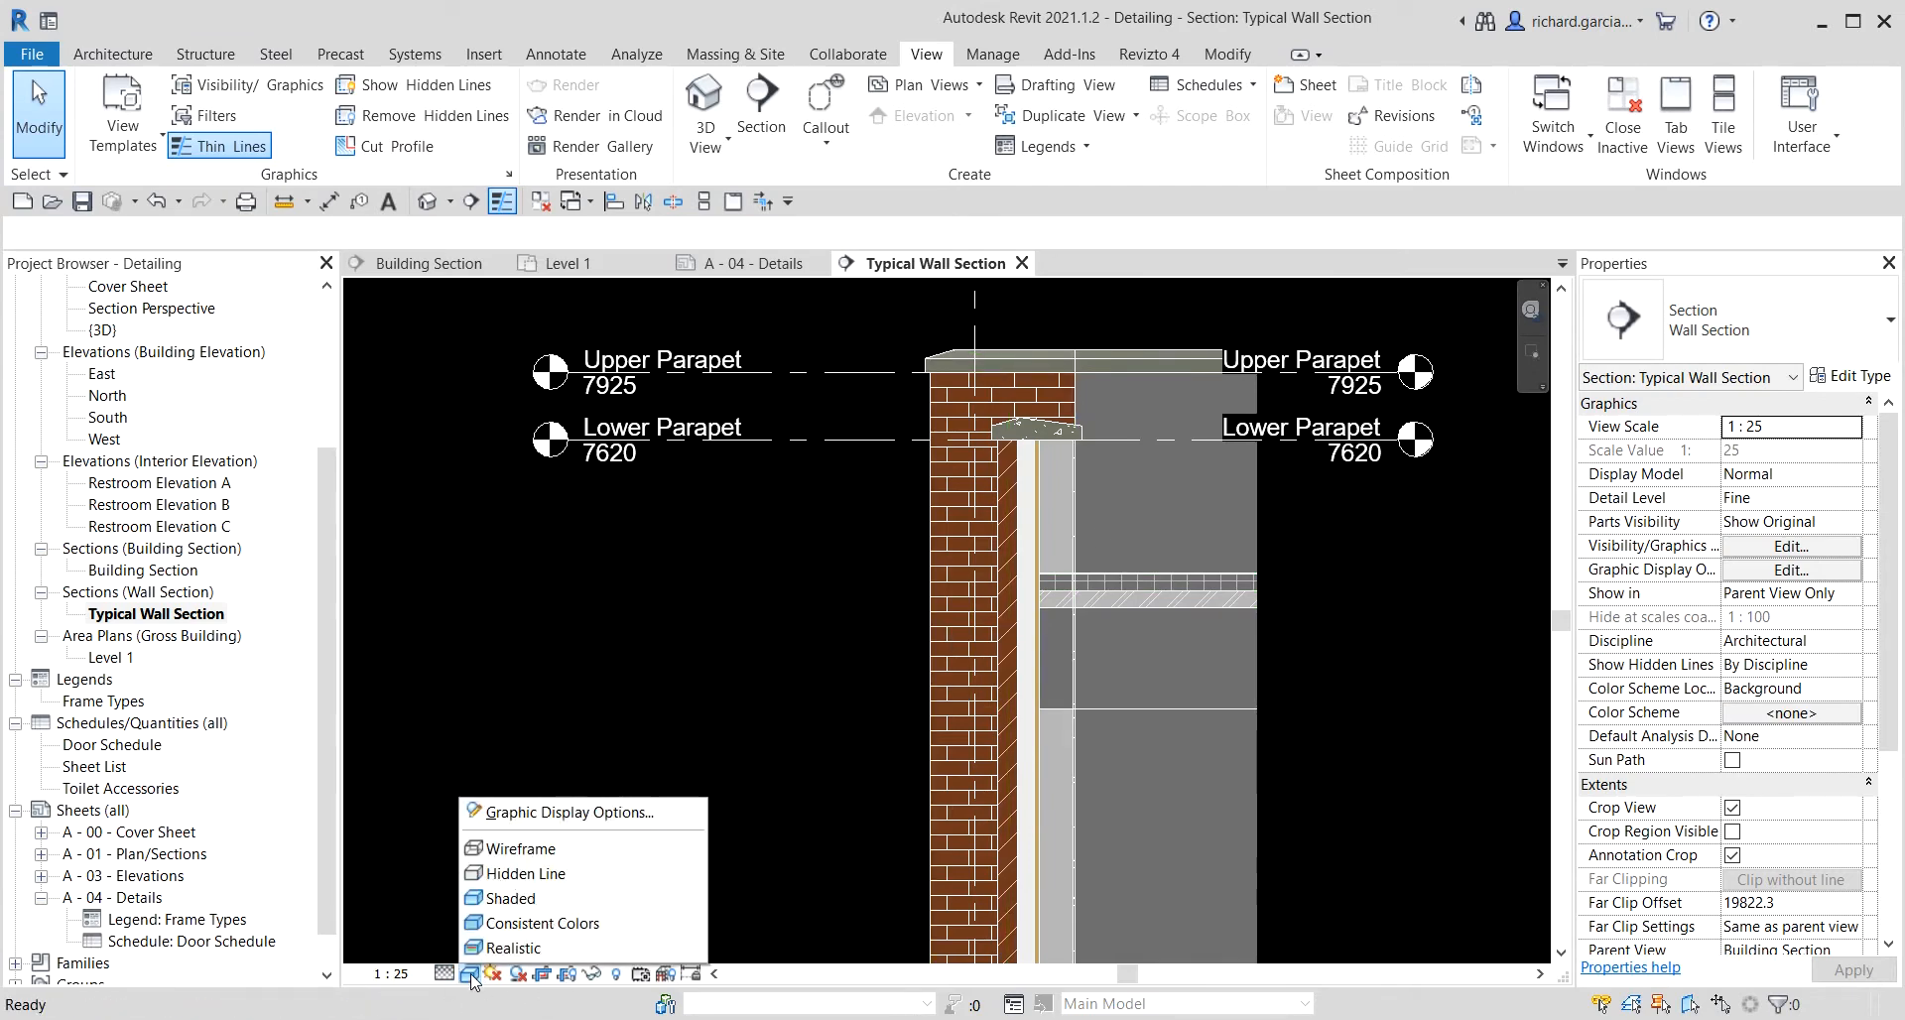
pyautogui.click(524, 873)
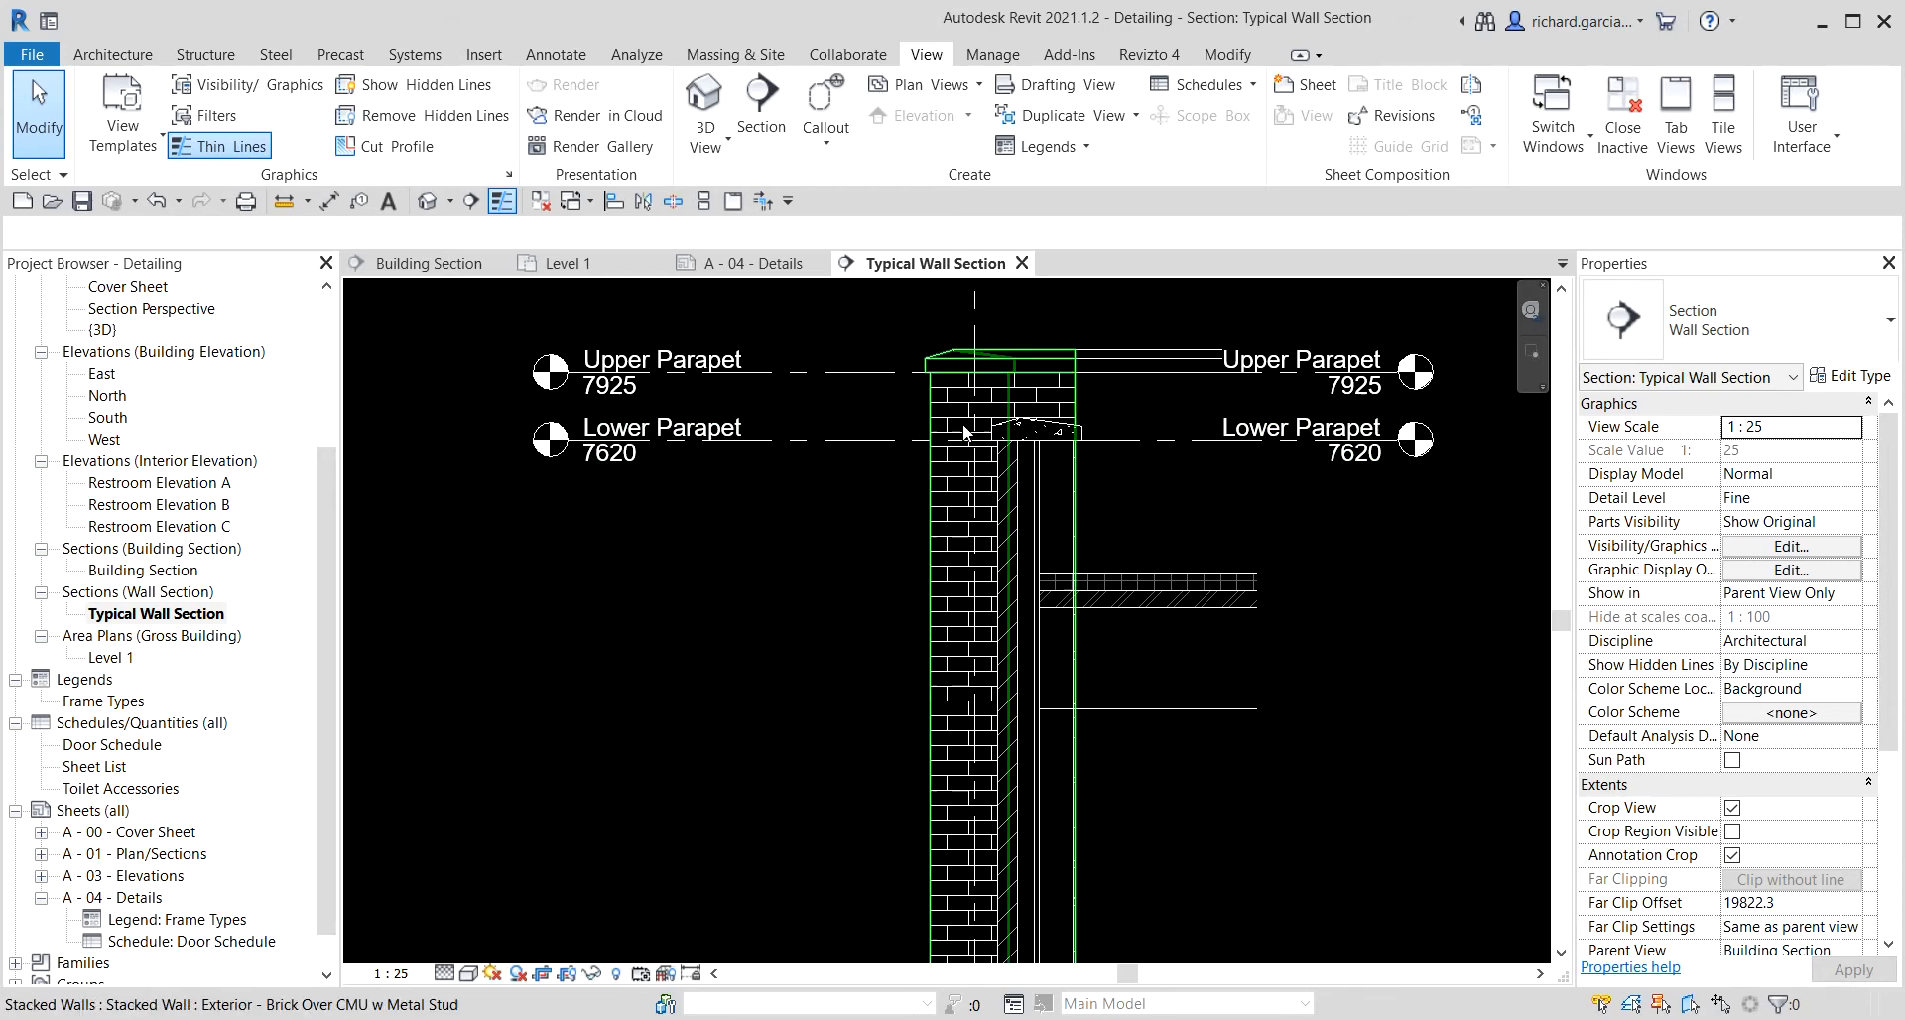
# Break up the stacked exterior wall into its component walls.
pyautogui.click(932, 508)
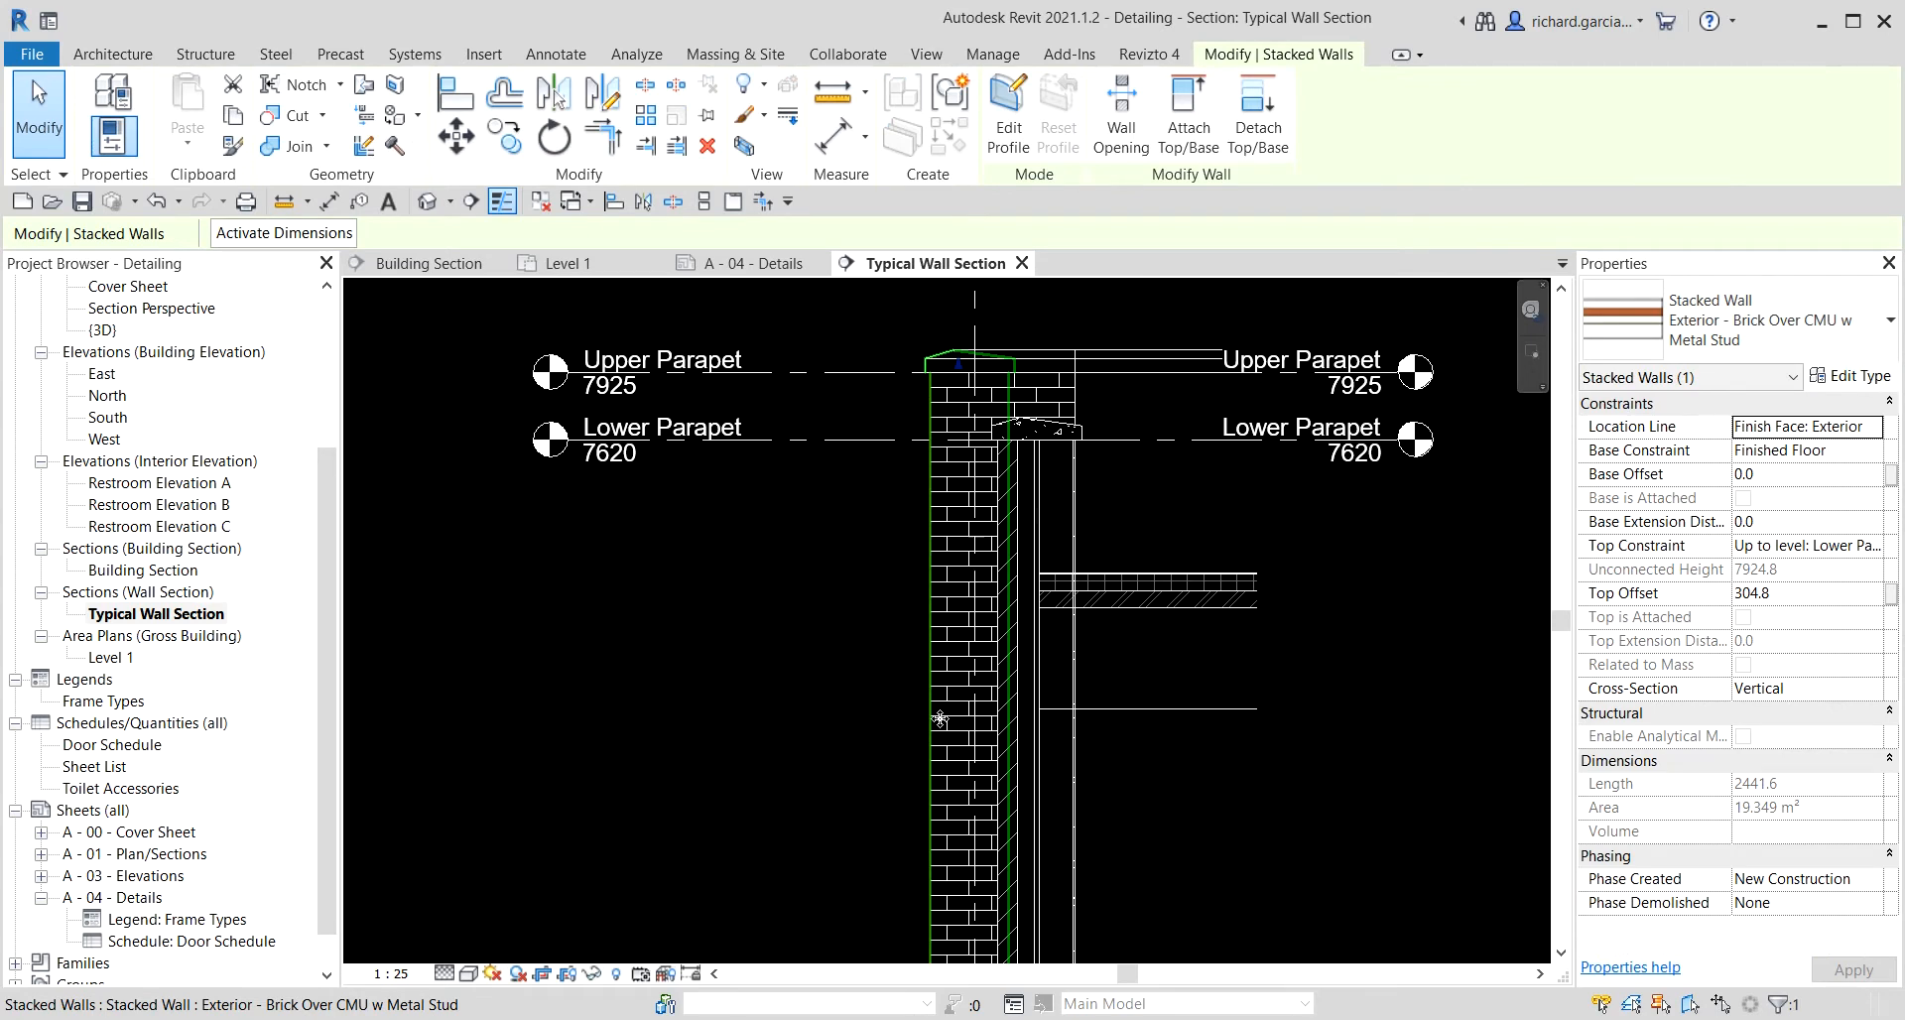
pyautogui.click(950, 557)
pyautogui.rightClick(951, 558)
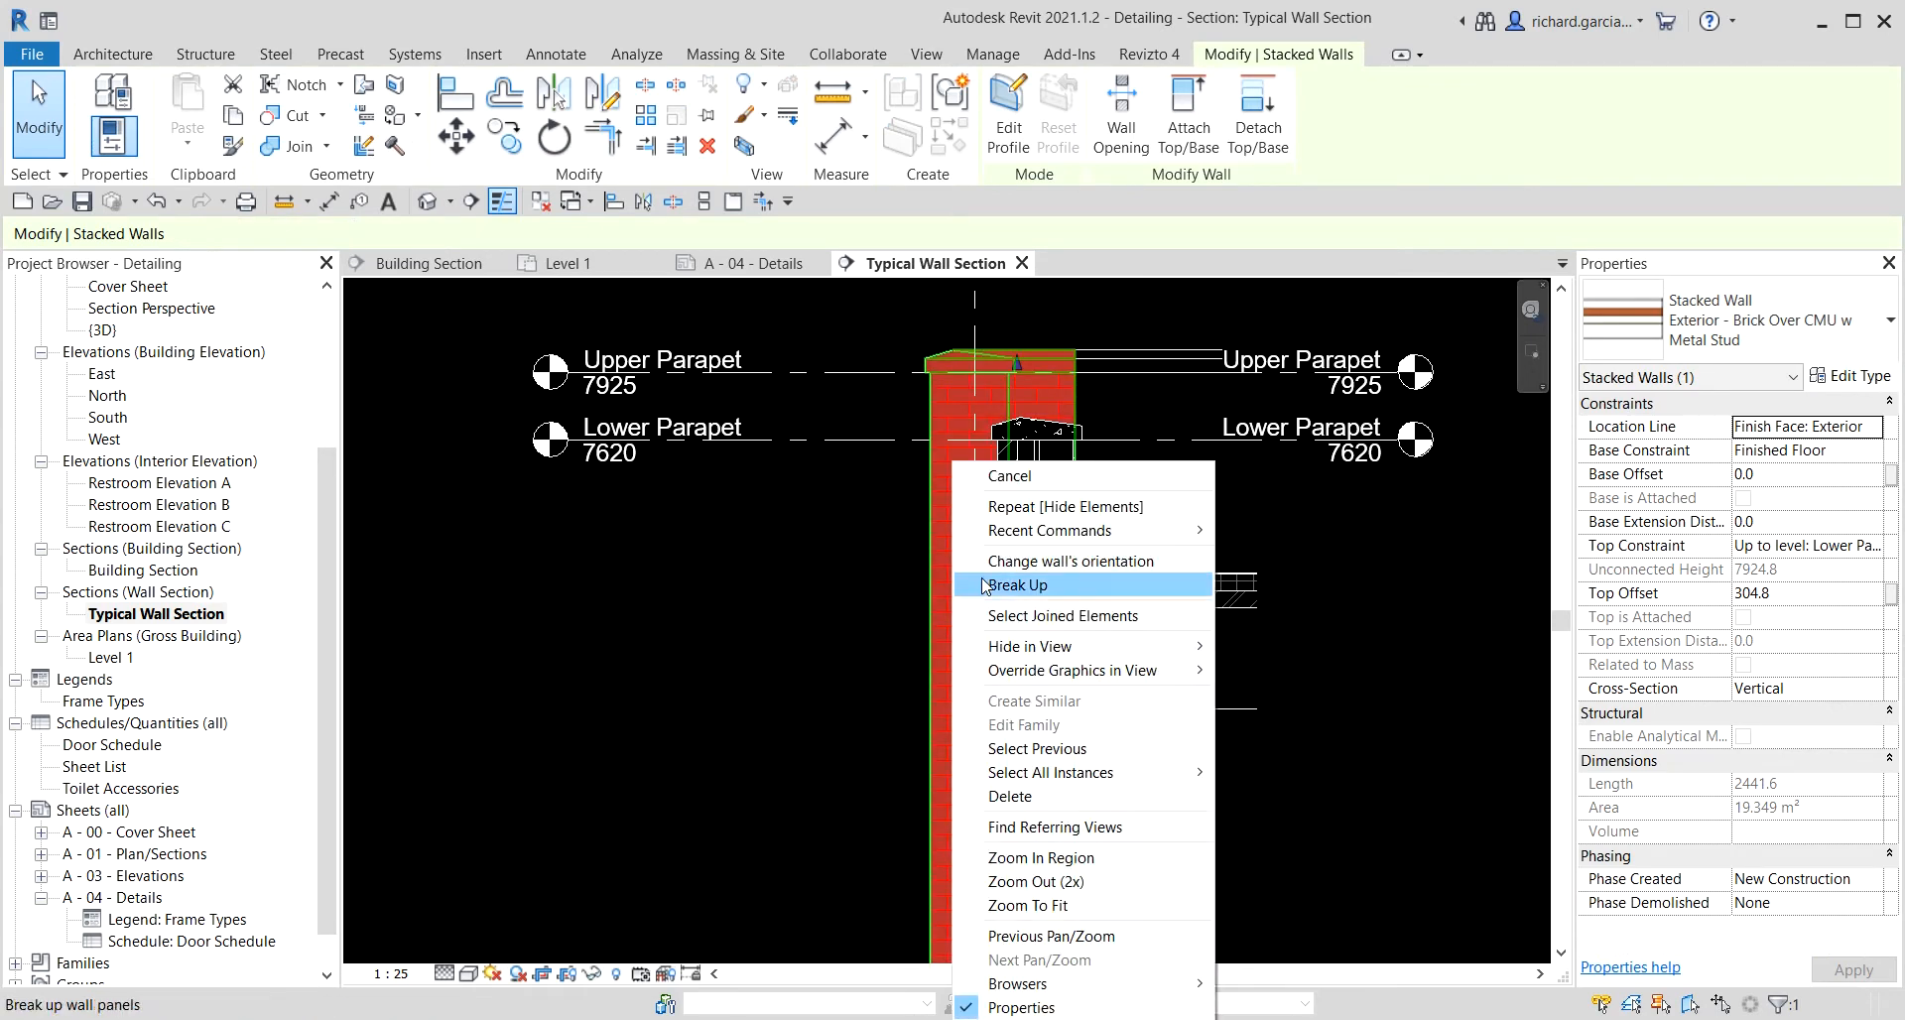
pyautogui.moveTo(1099, 655)
pyautogui.click(1254, 650)
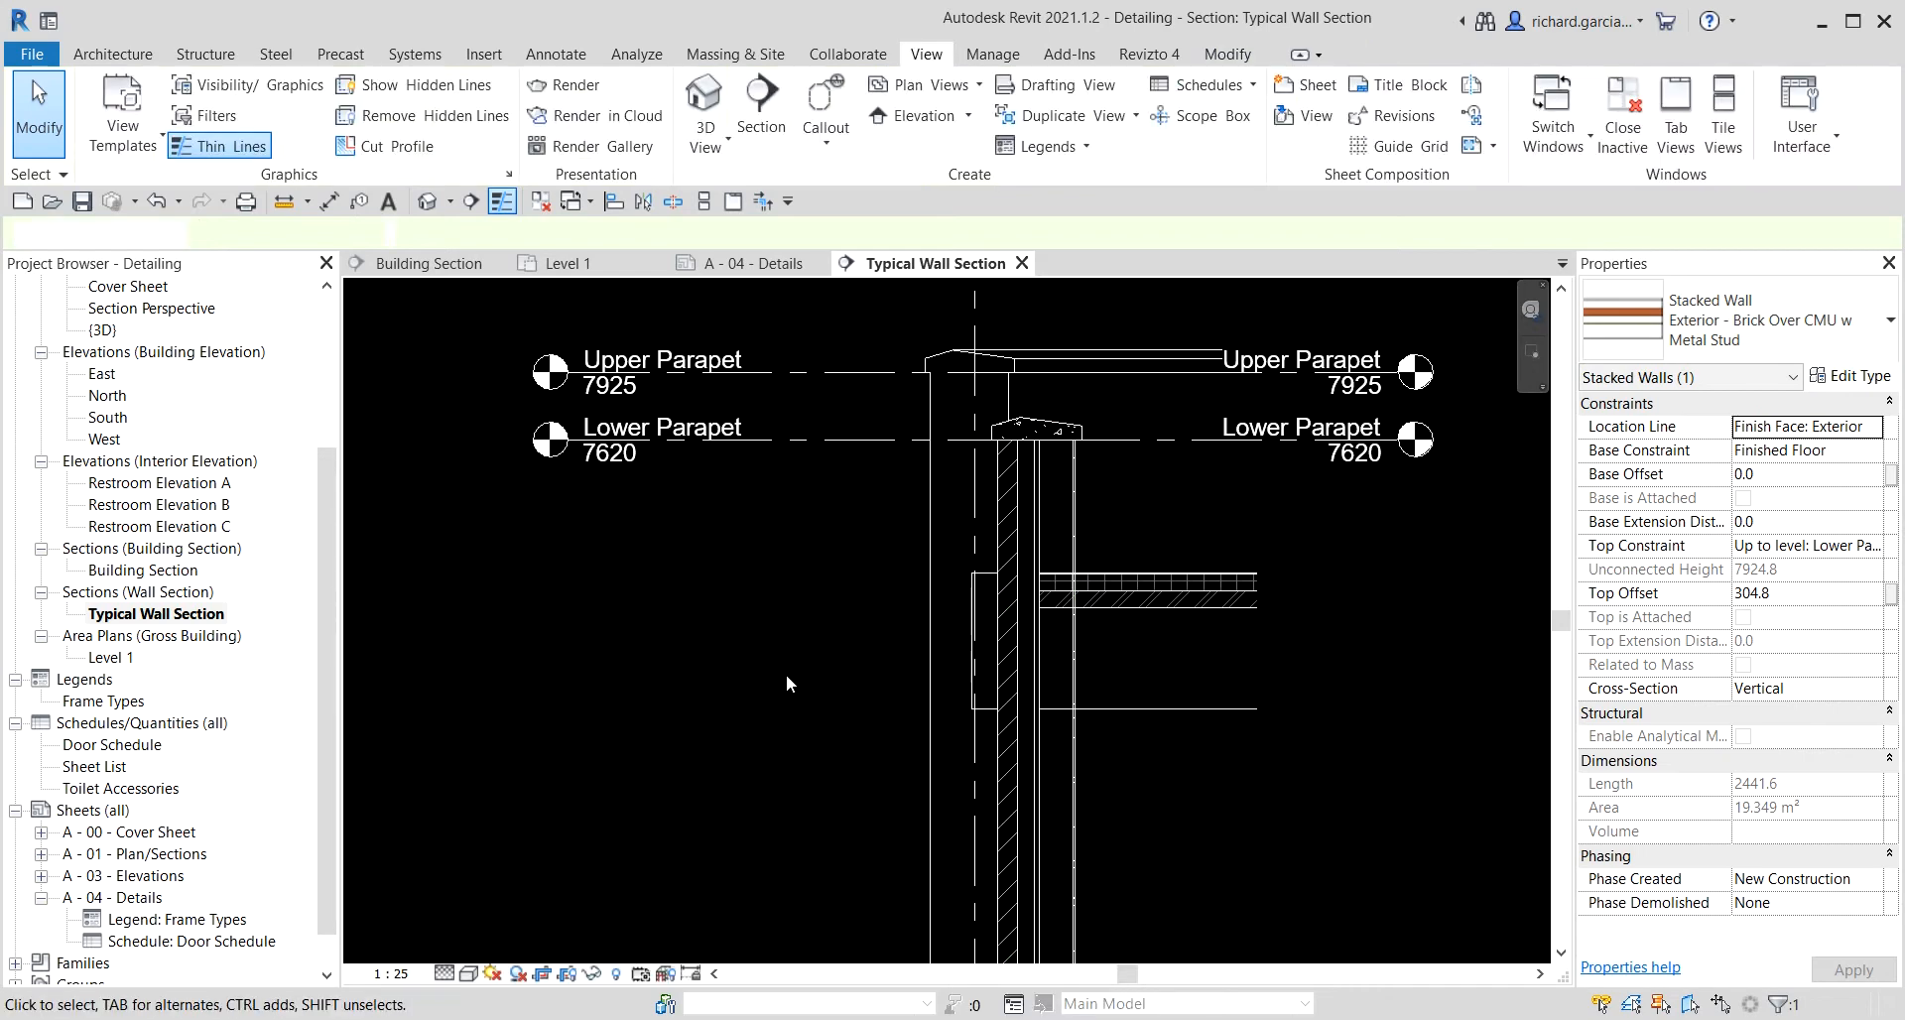
# Hide the stacked wall seen beyond the section behind the parapet in this view.
pyautogui.scroll(-3, 736, 534)
pyautogui.moveTo(1102, 722); pyautogui.dragTo(1167, 391, button='middle')
pyautogui.scroll(-2, 937, 607)
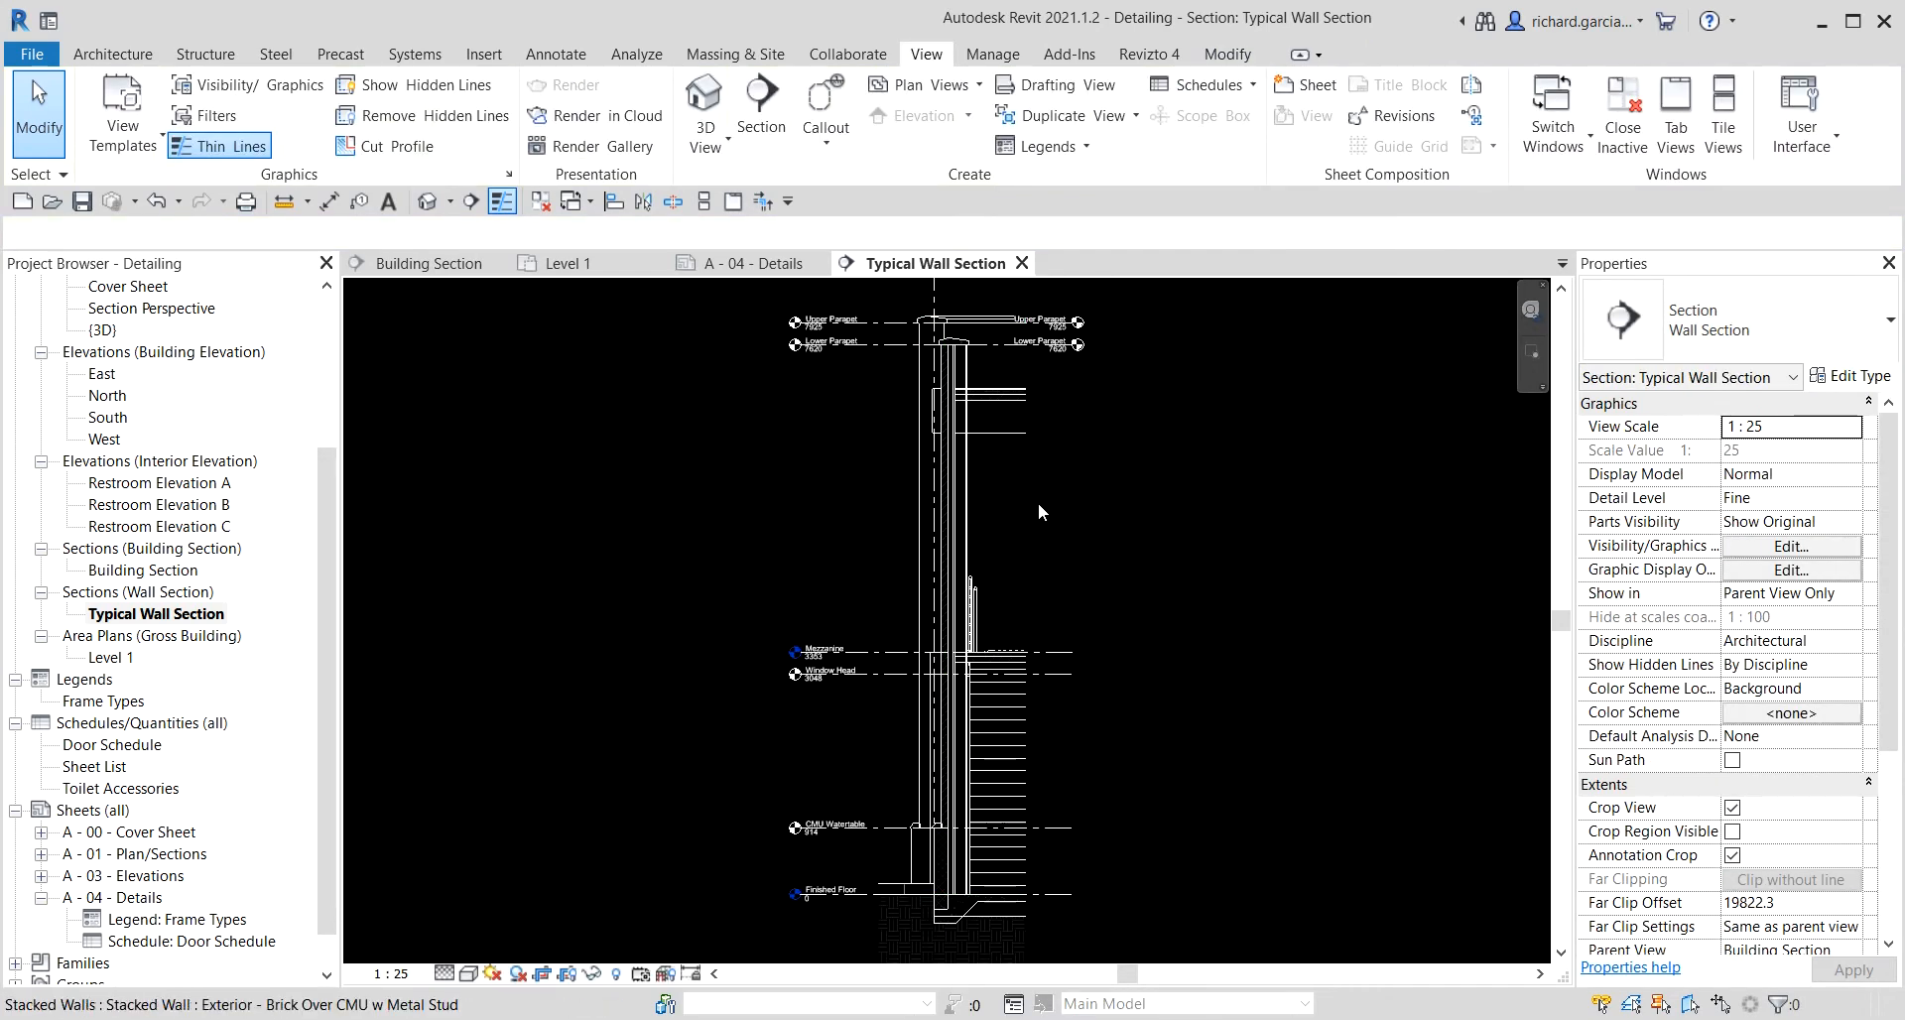
pyautogui.moveTo(751, 494); pyautogui.dragTo(782, 640, button='middle')
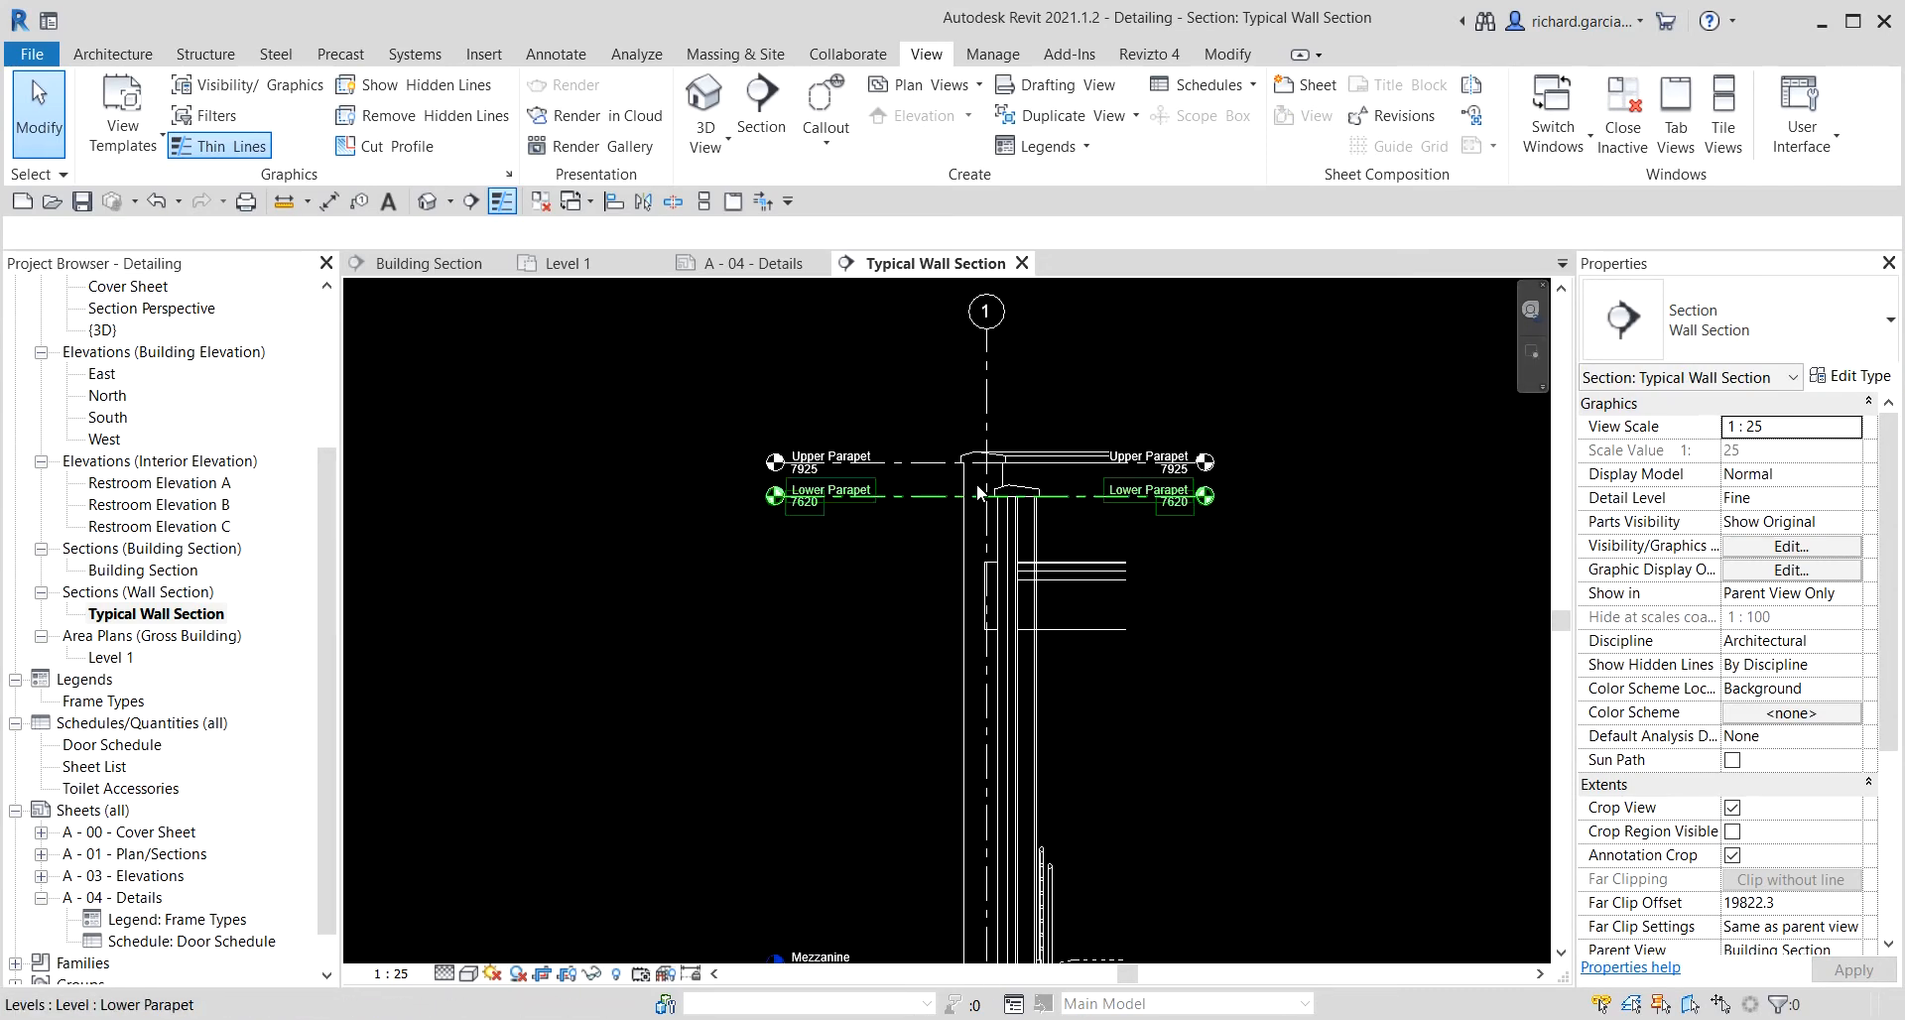
pyautogui.scroll(5, 944, 479)
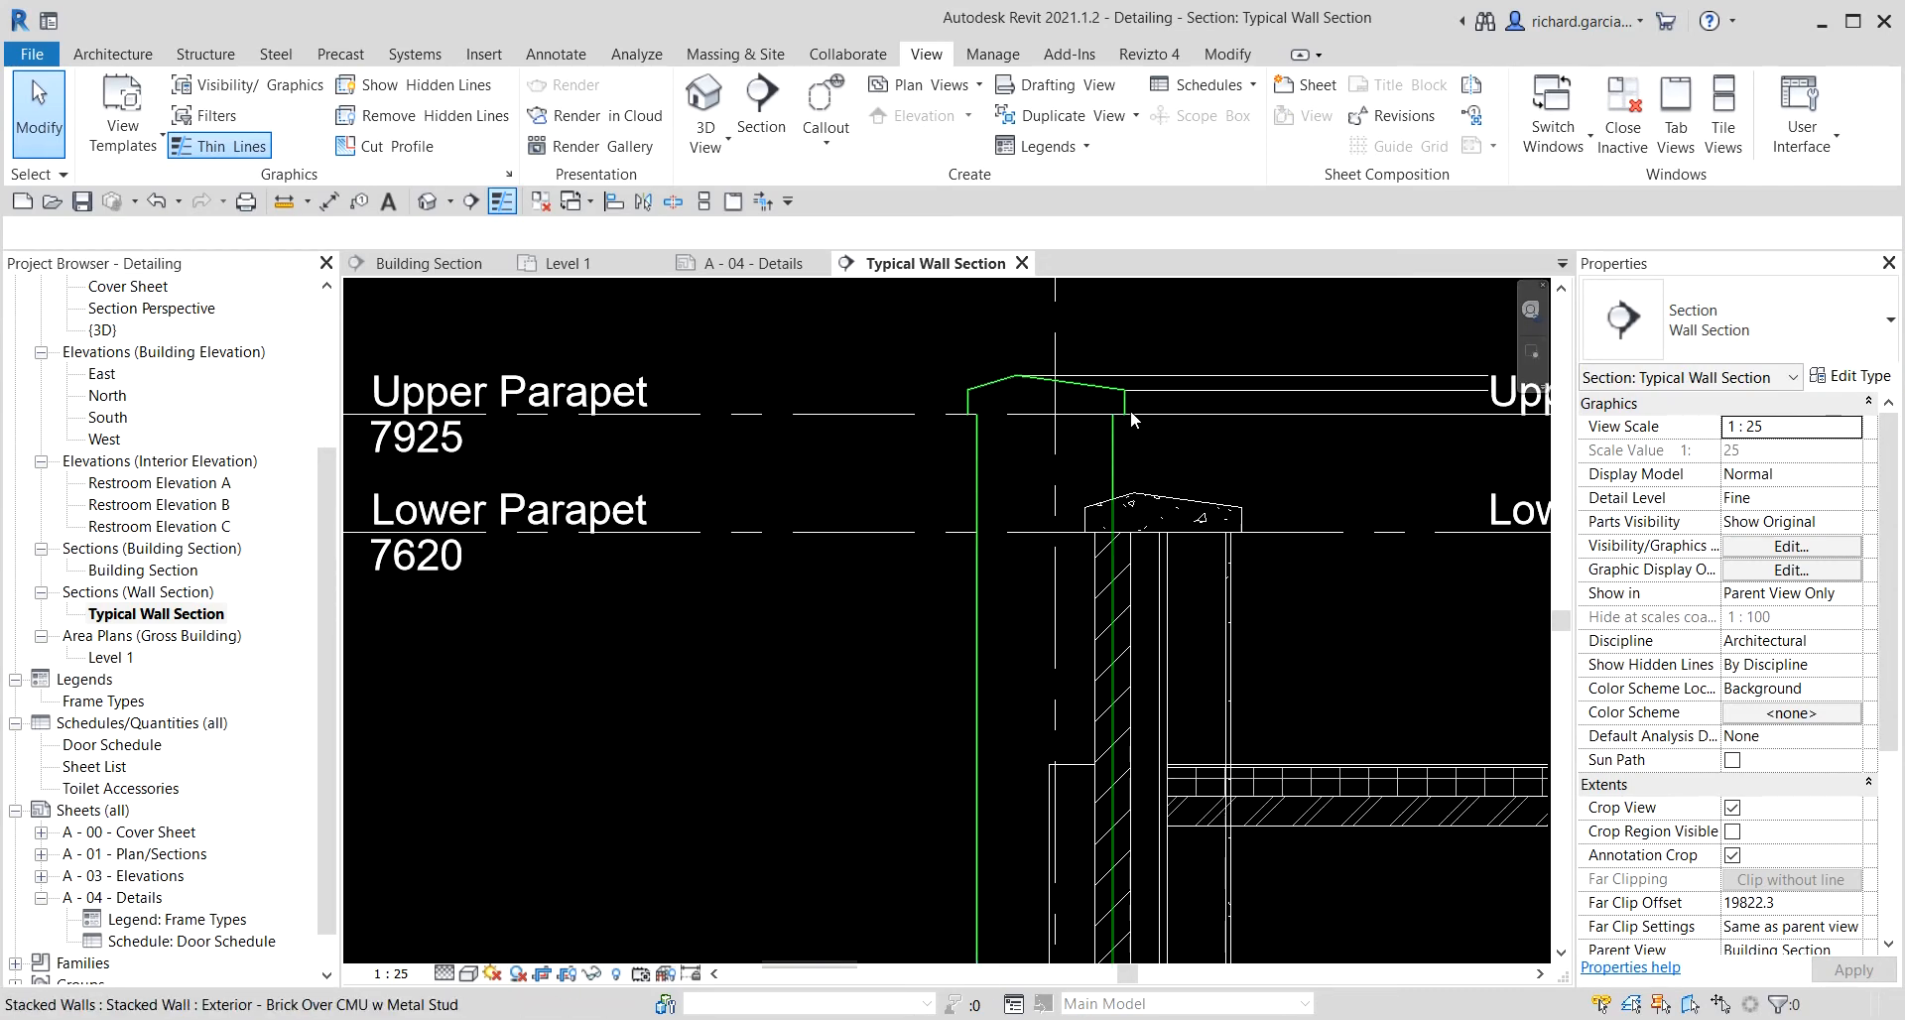
pyautogui.click(1126, 372)
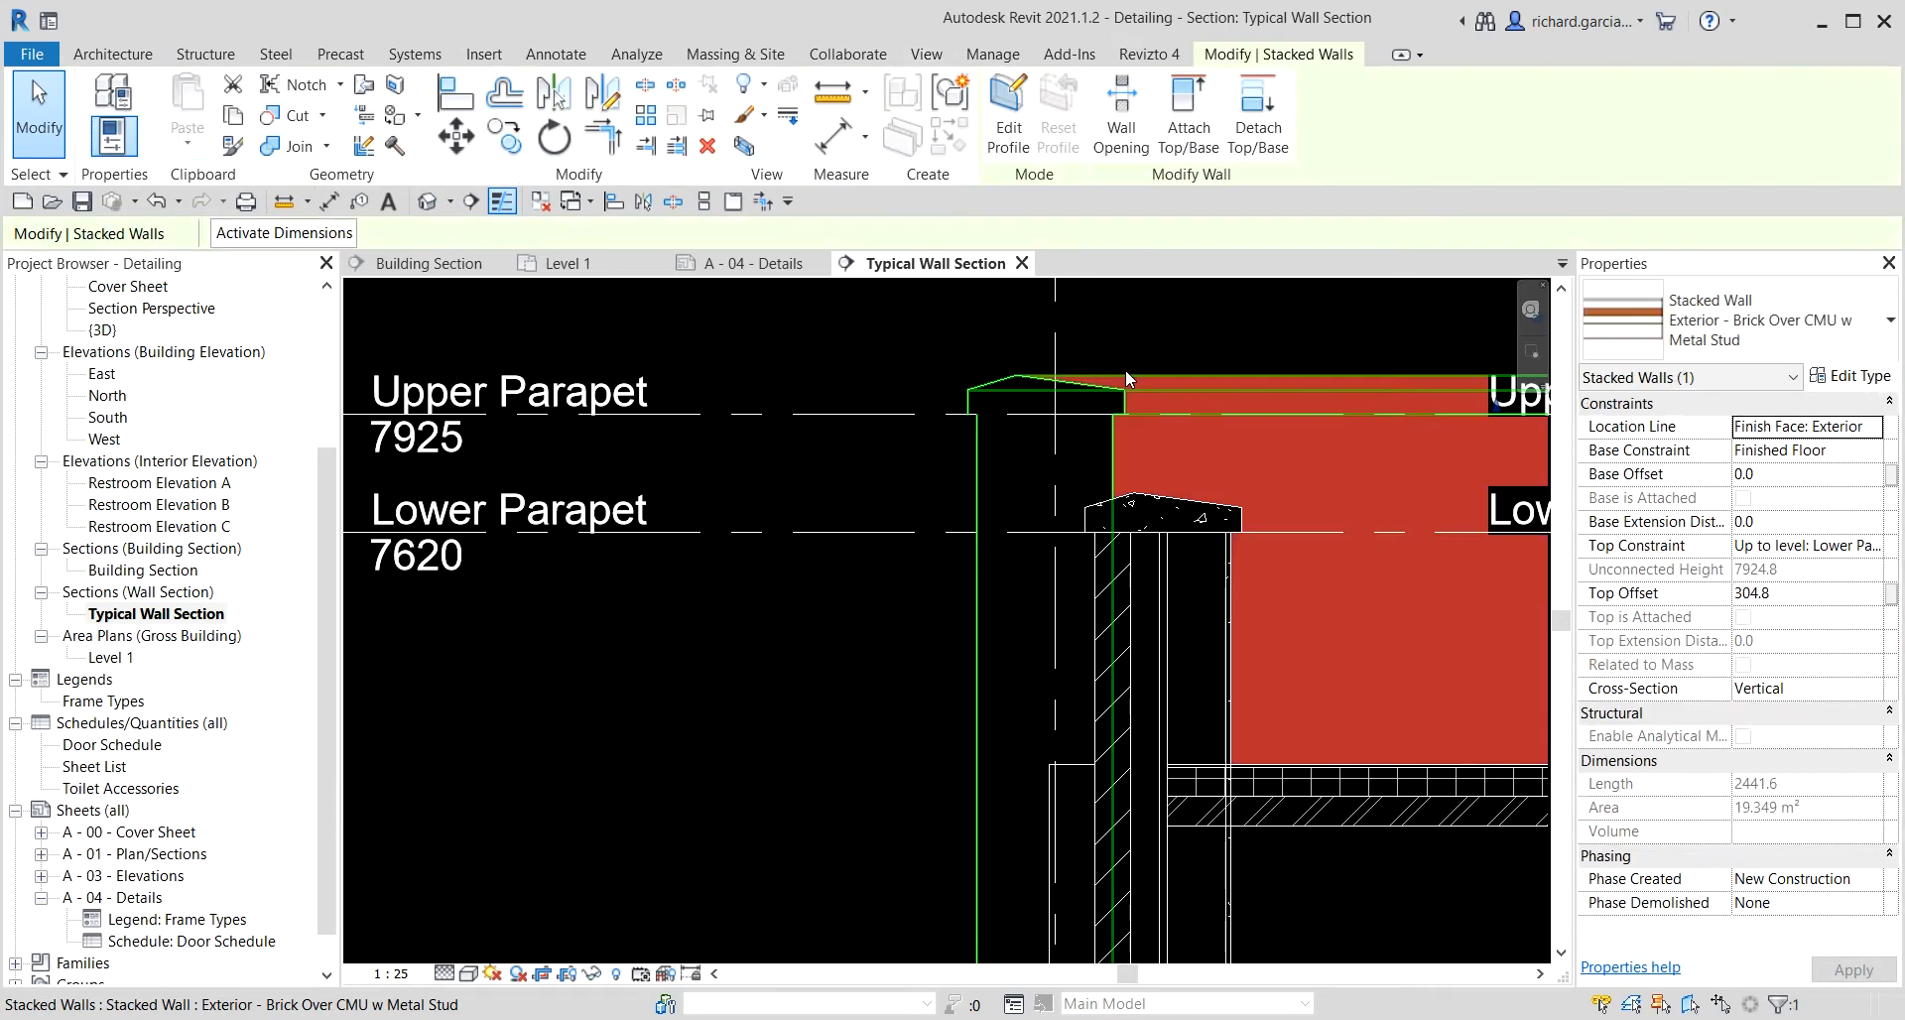
pyautogui.rightClick(1126, 371)
pyautogui.moveTo(1285, 557)
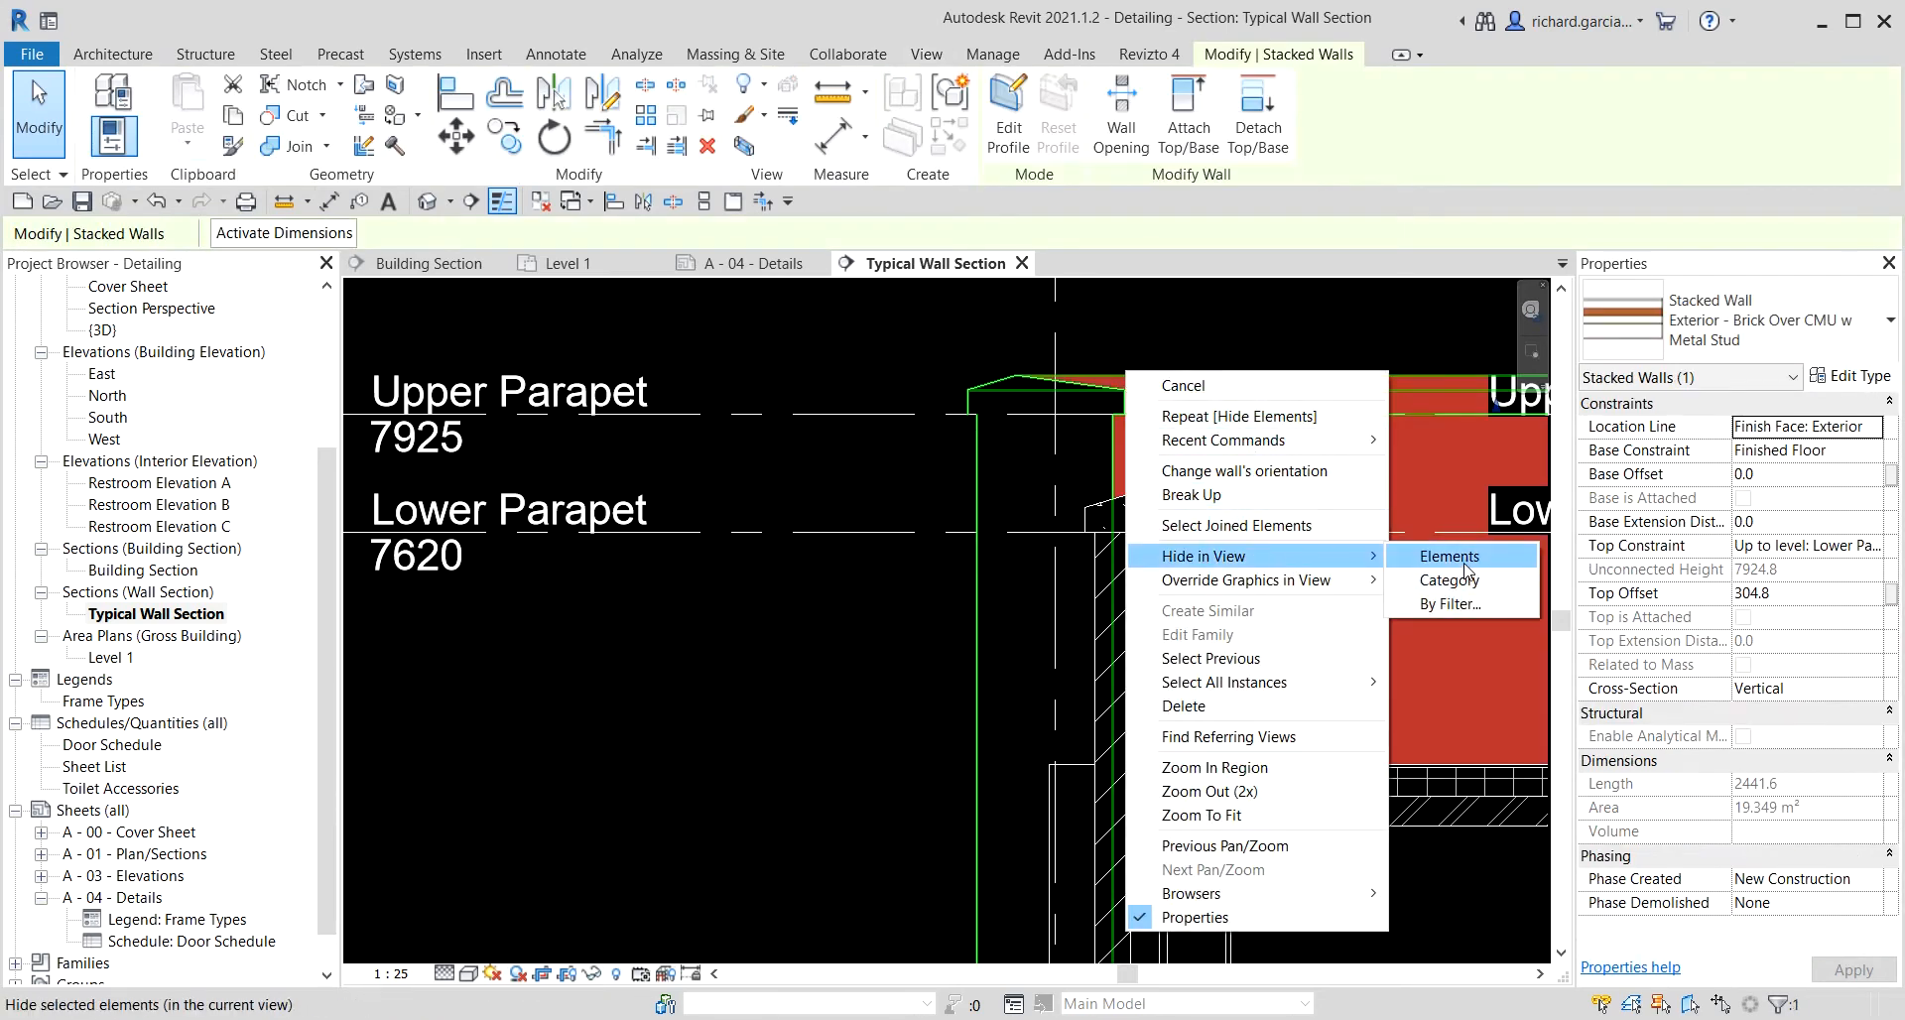
pyautogui.click(1508, 556)
# Hide the stacked wall running up through the parapet in this view.
pyautogui.click(1116, 444)
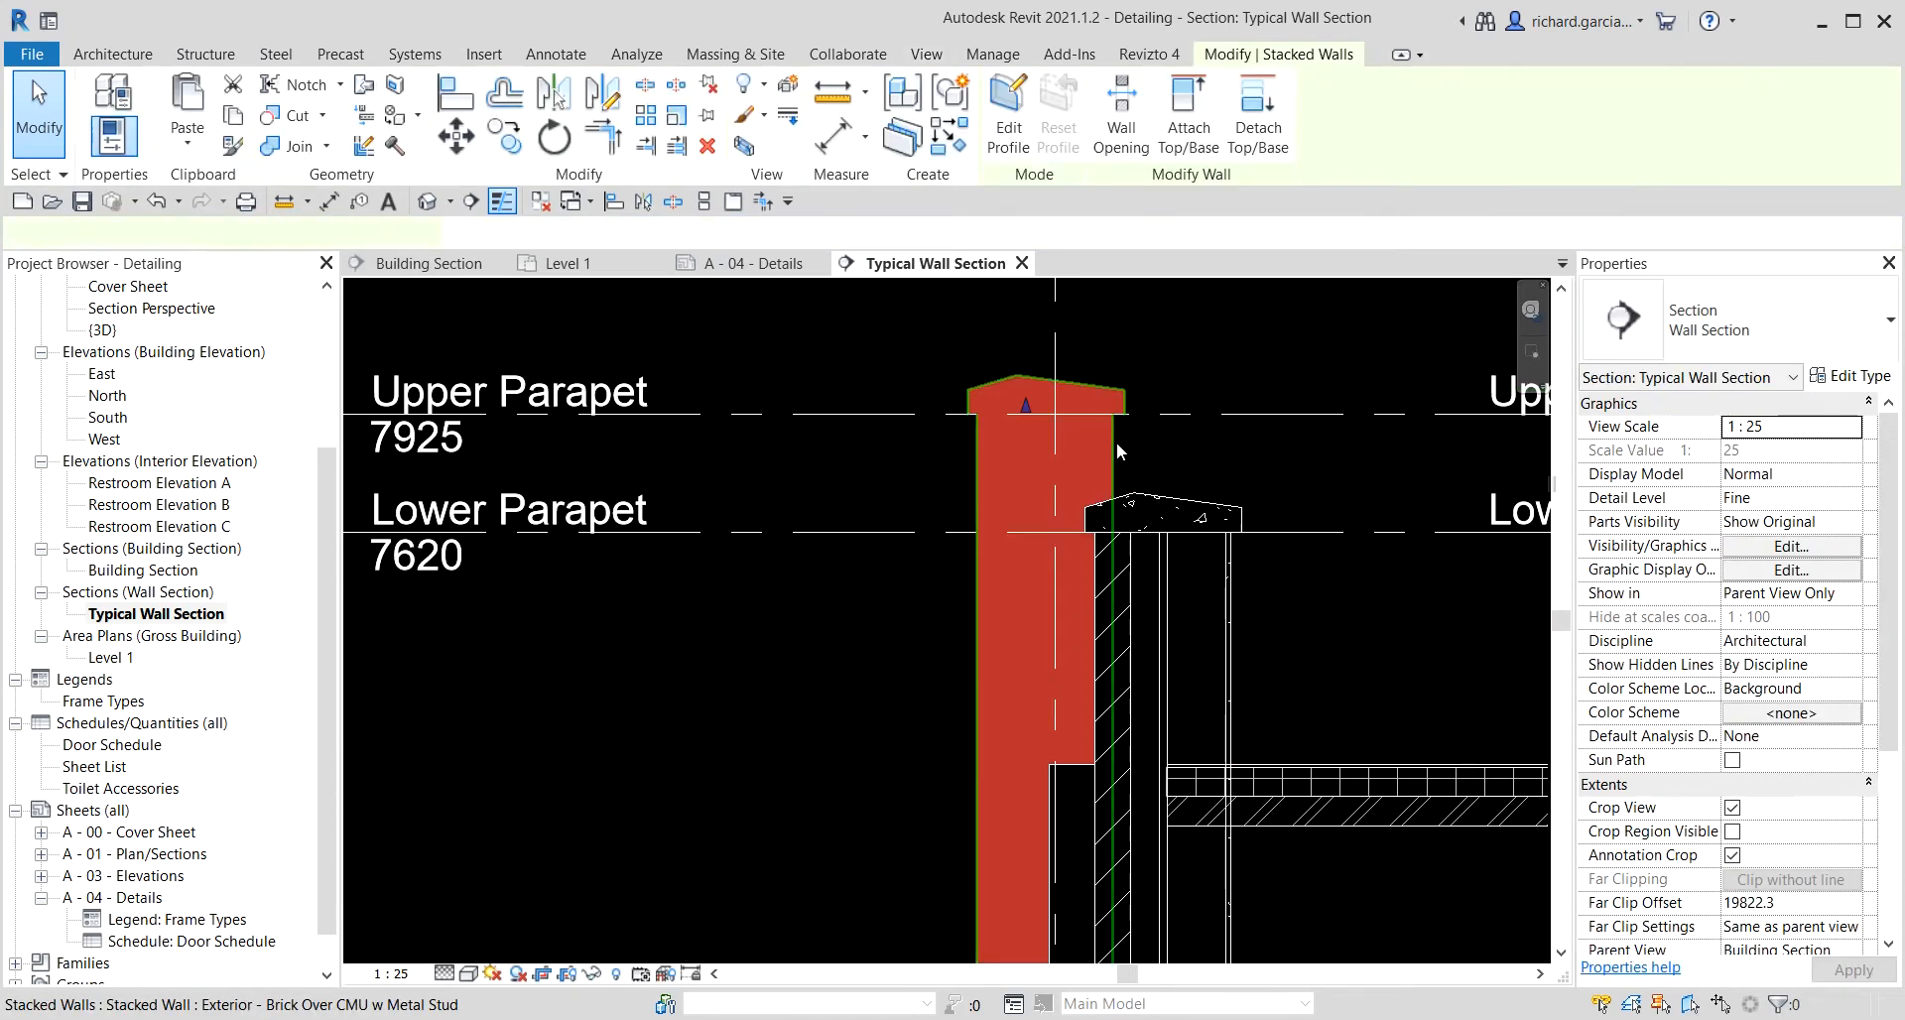
pyautogui.rightClick(1116, 444)
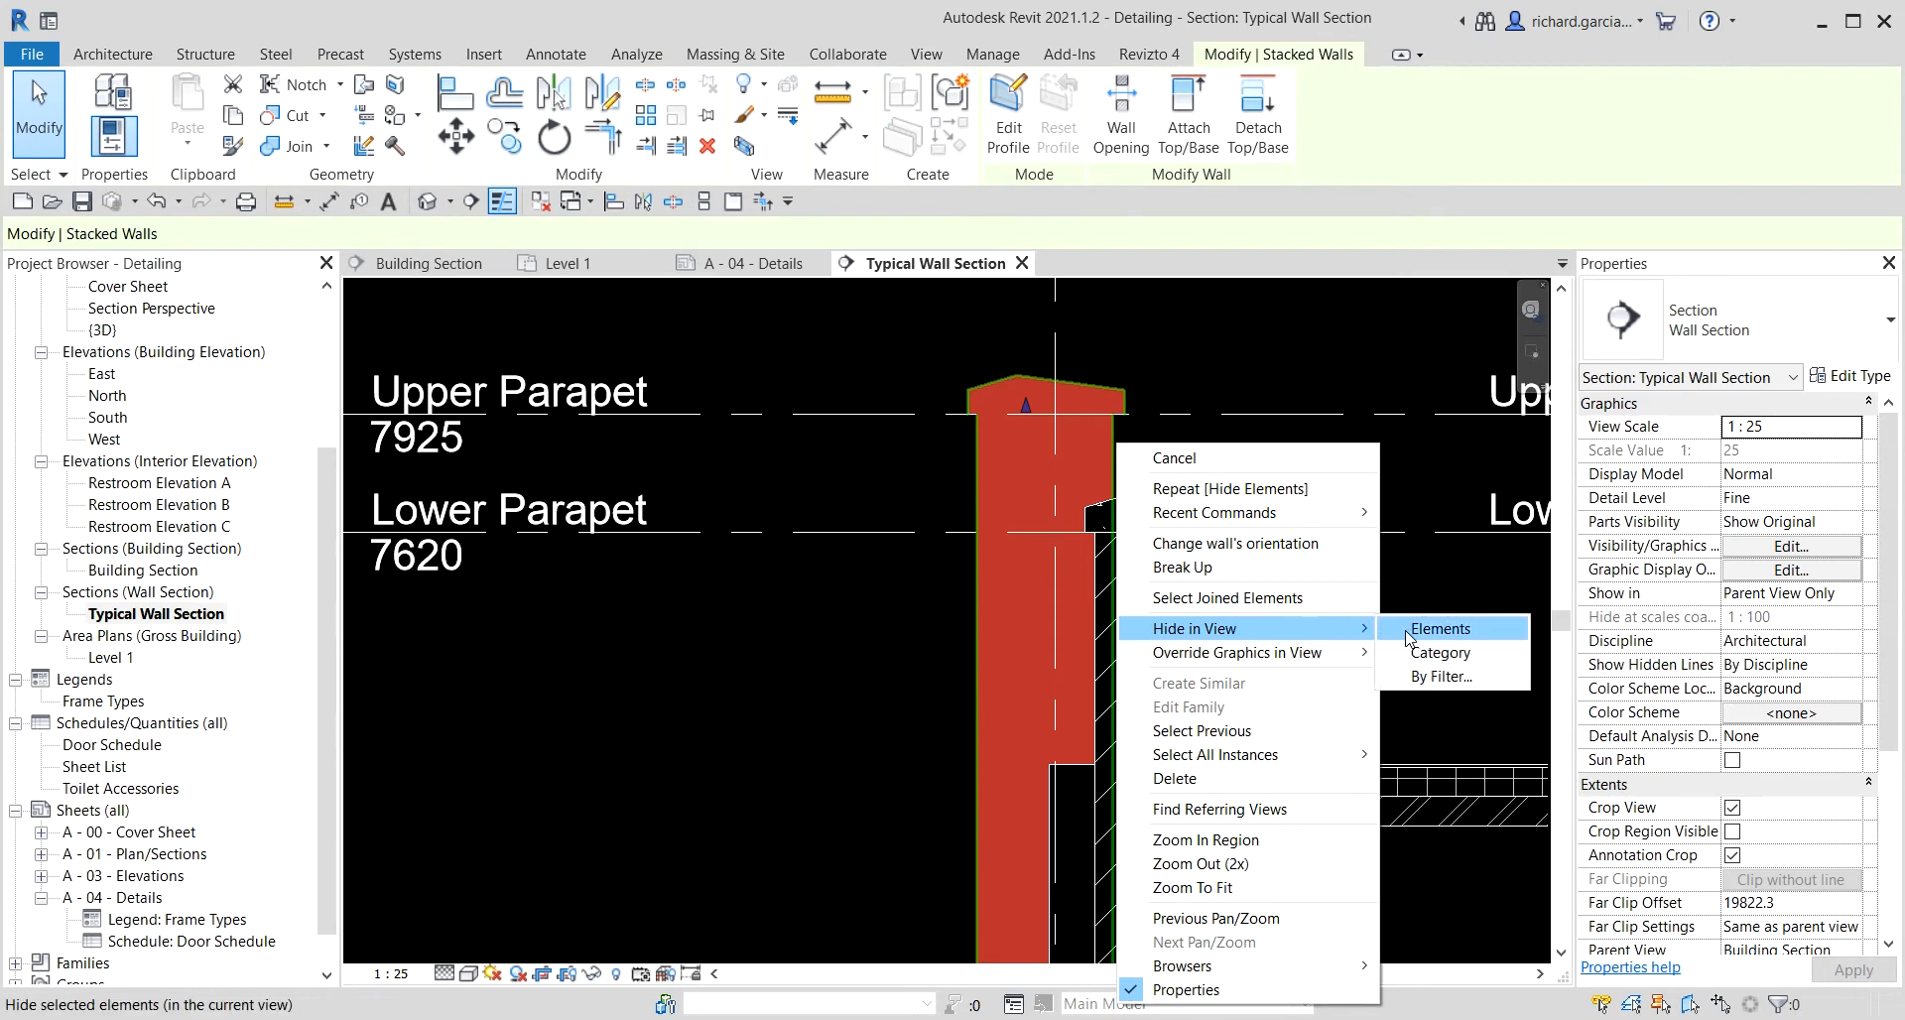
pyautogui.click(1405, 629)
pyautogui.scroll(-3, 609, 581)
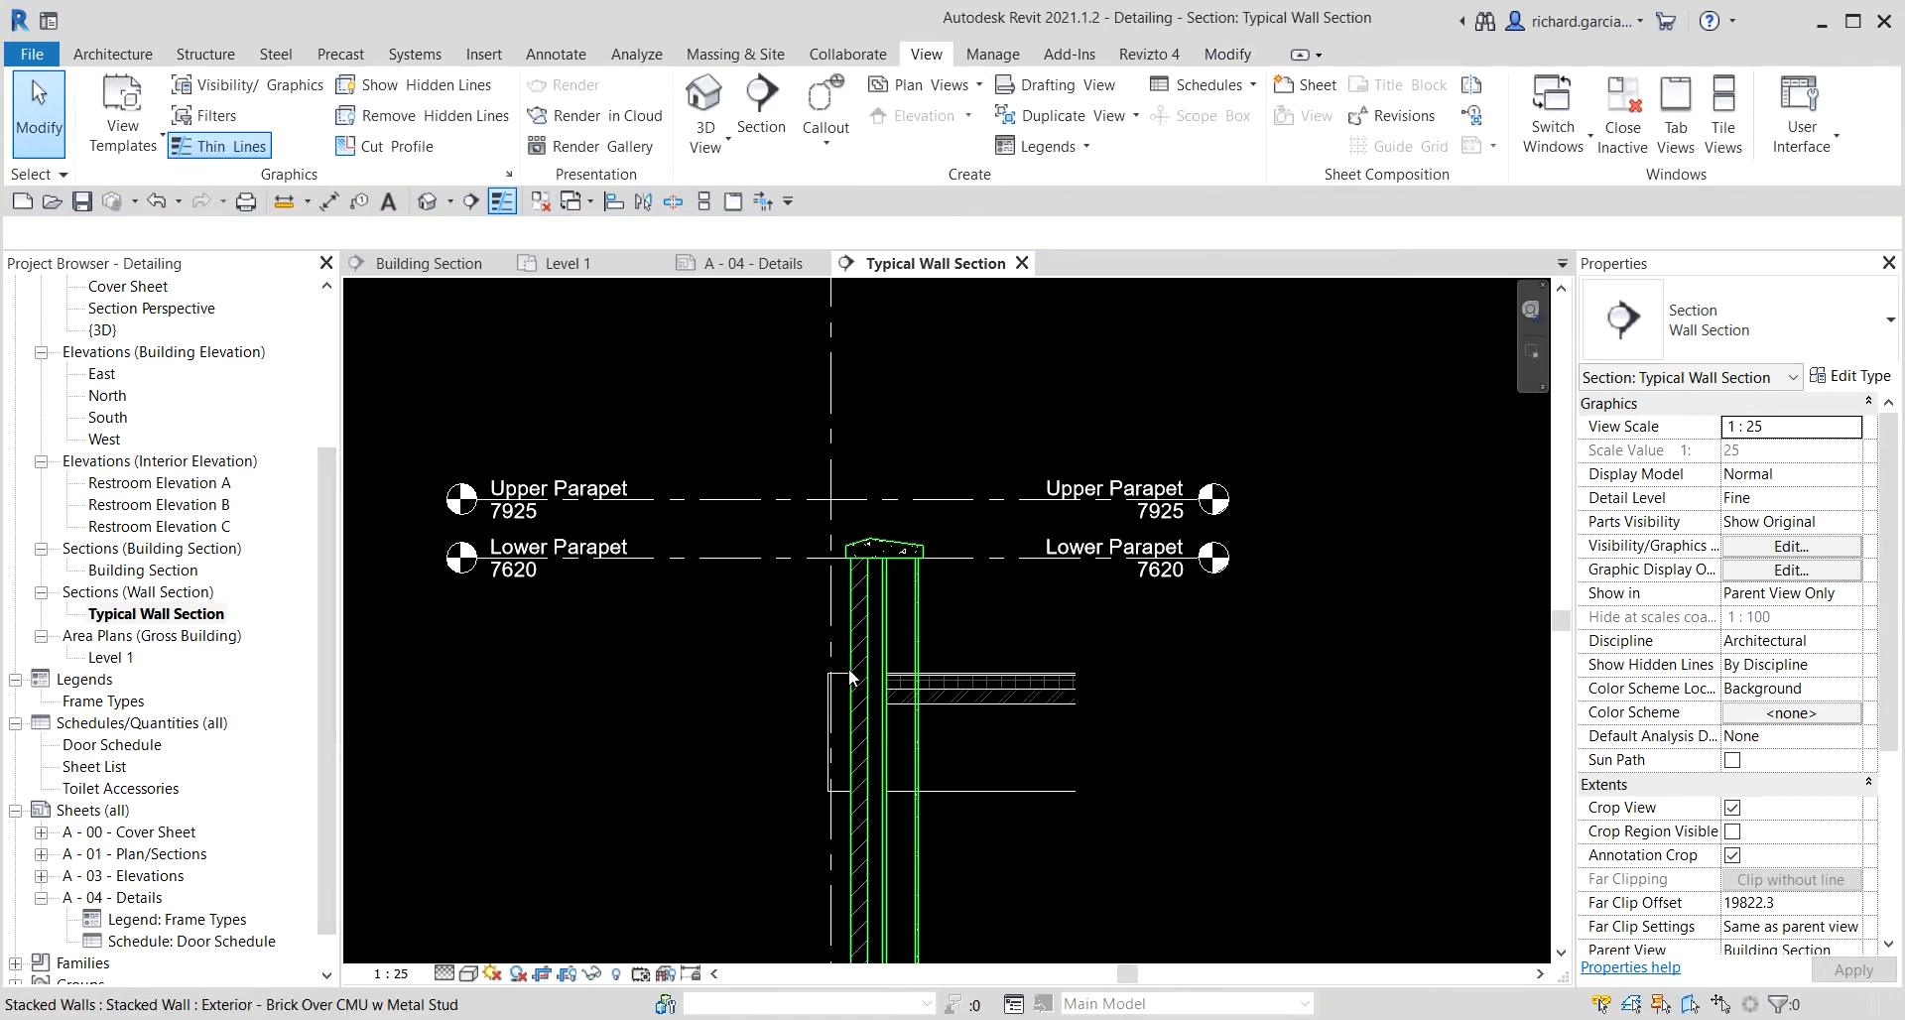
# Compare the Building Section with the Typical Wall Section, reviewing the whole wall height.
pyautogui.scroll(2, 843, 685)
pyautogui.scroll(-3, 684, 654)
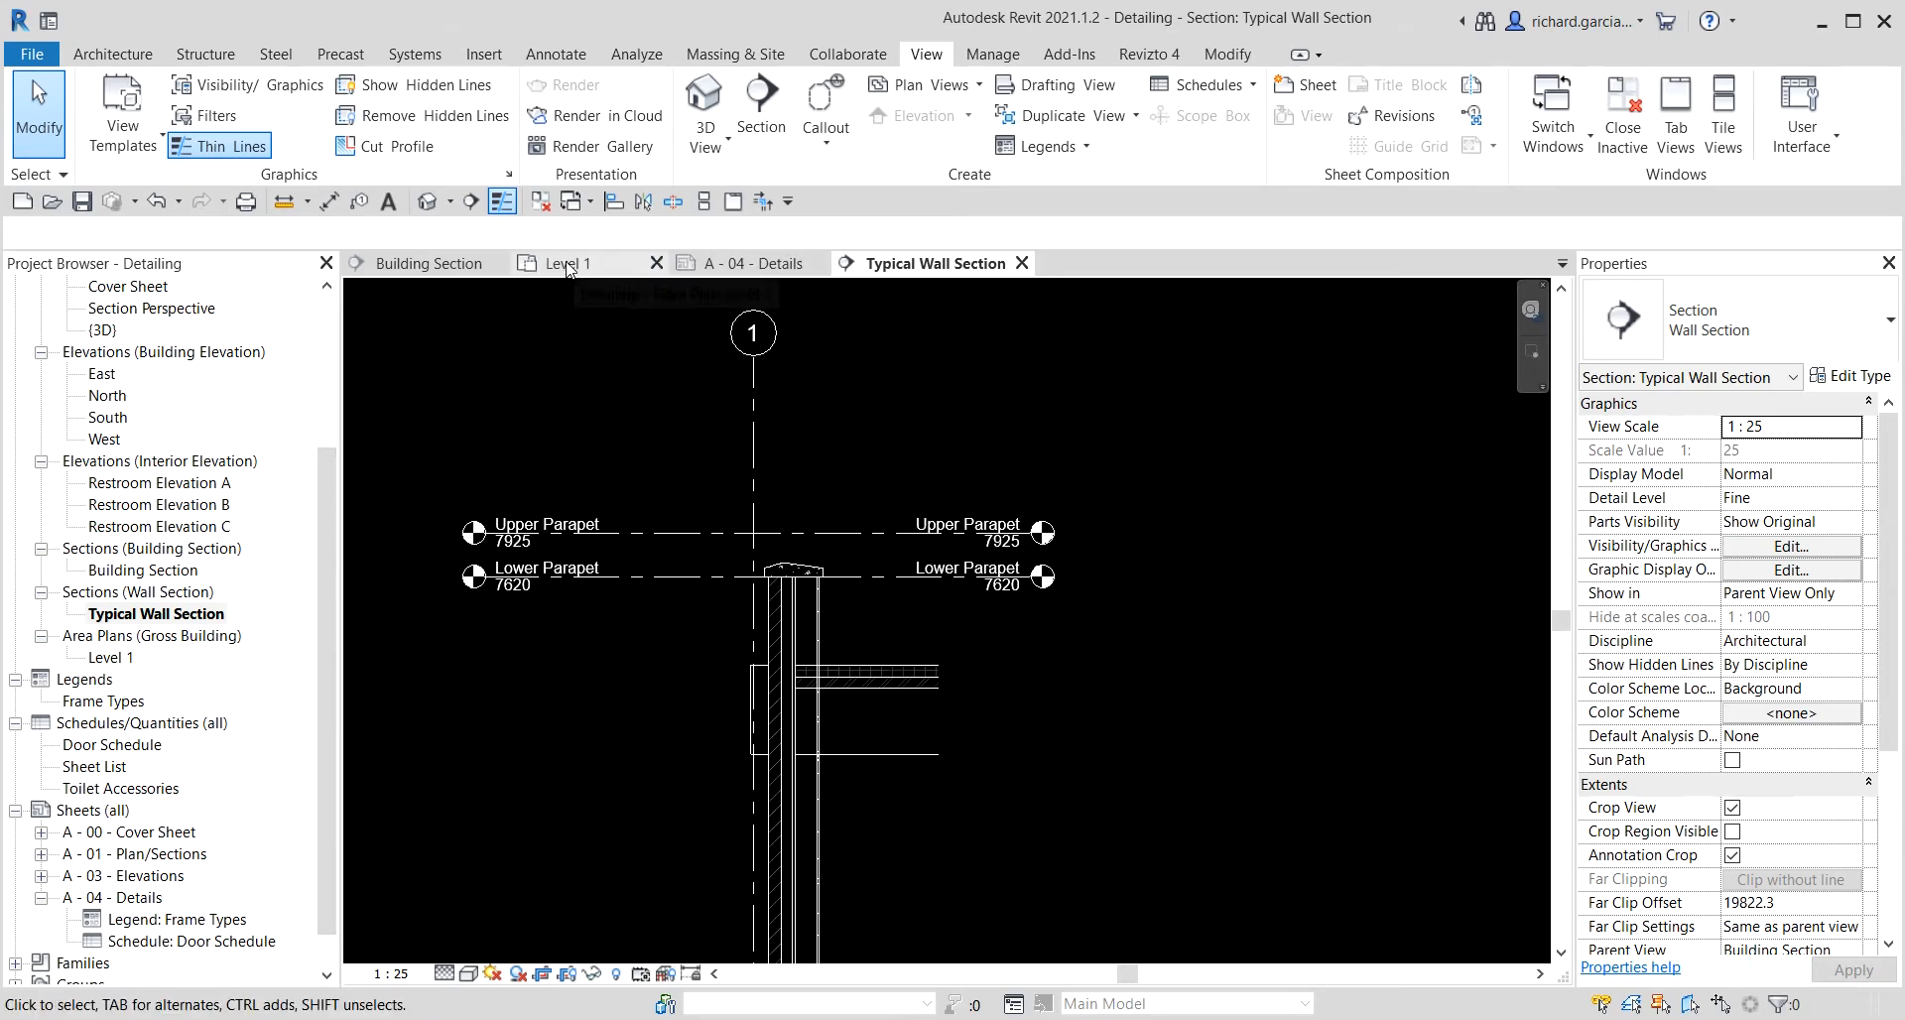
pyautogui.click(462, 265)
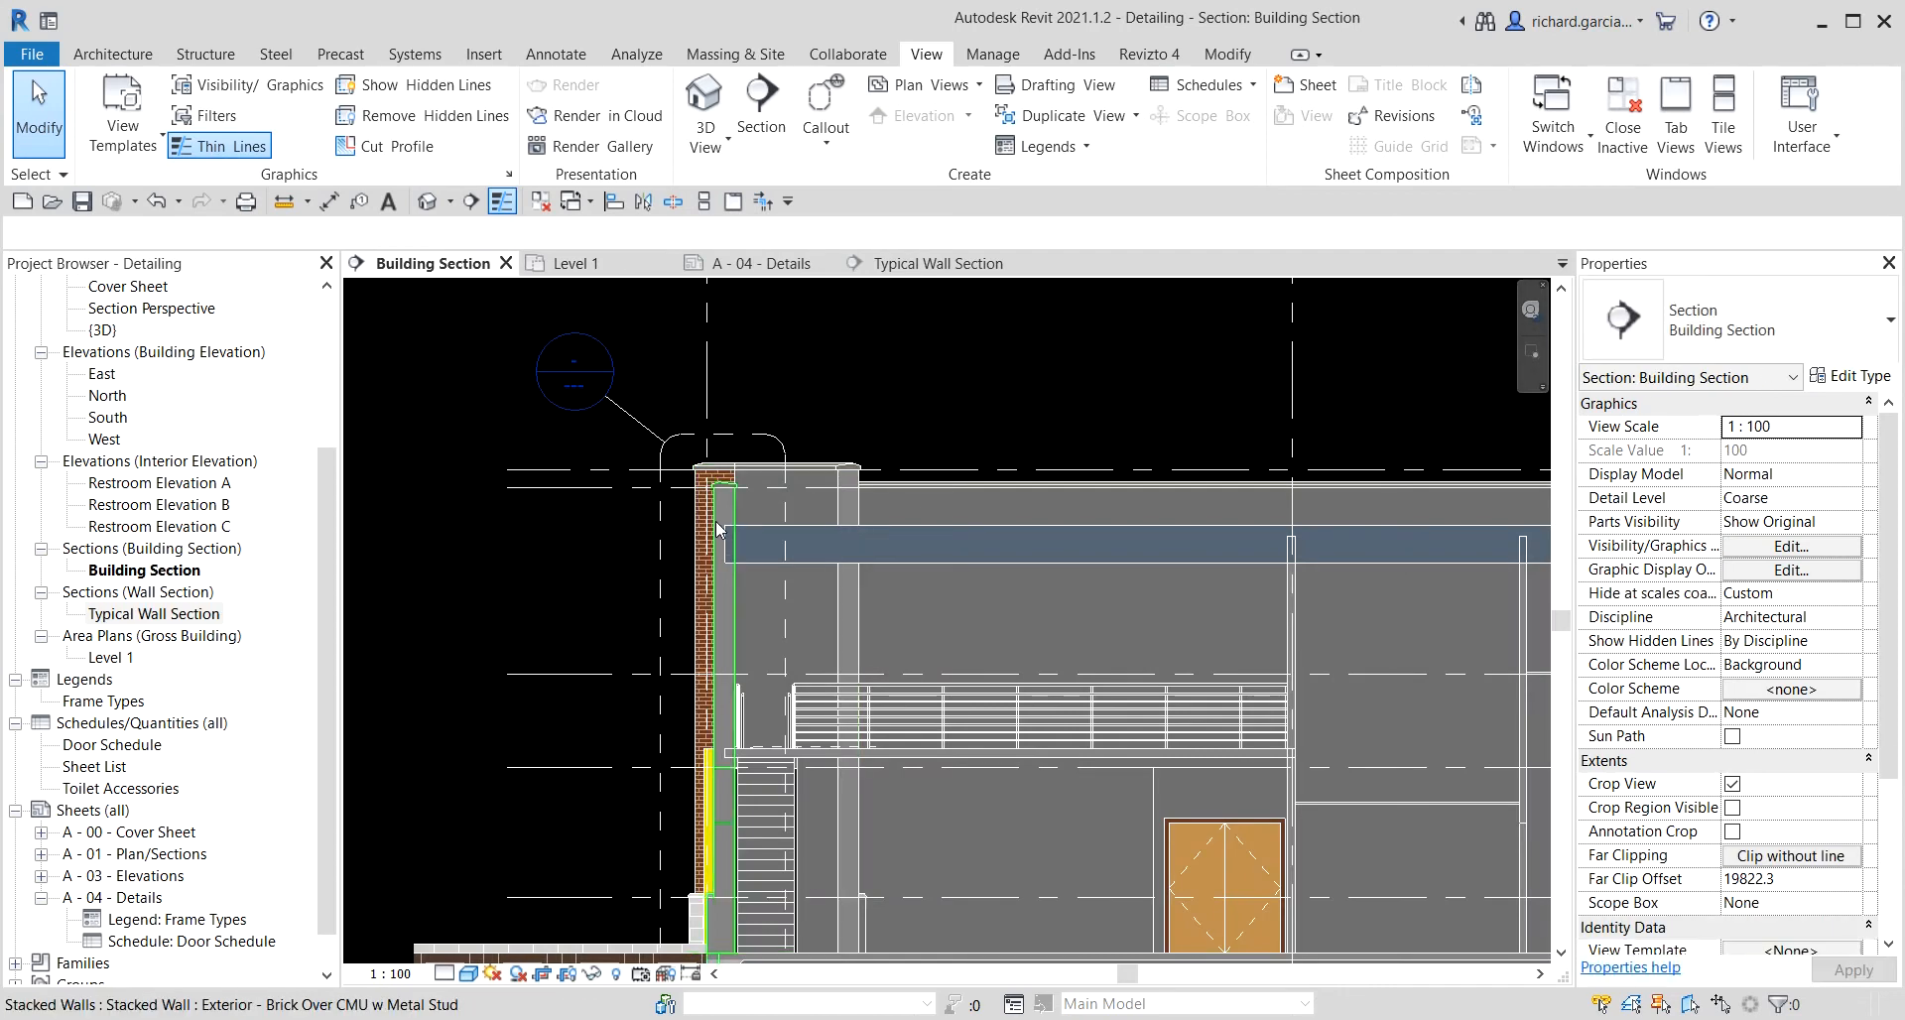
pyautogui.click(927, 264)
pyautogui.scroll(-2, 1058, 793)
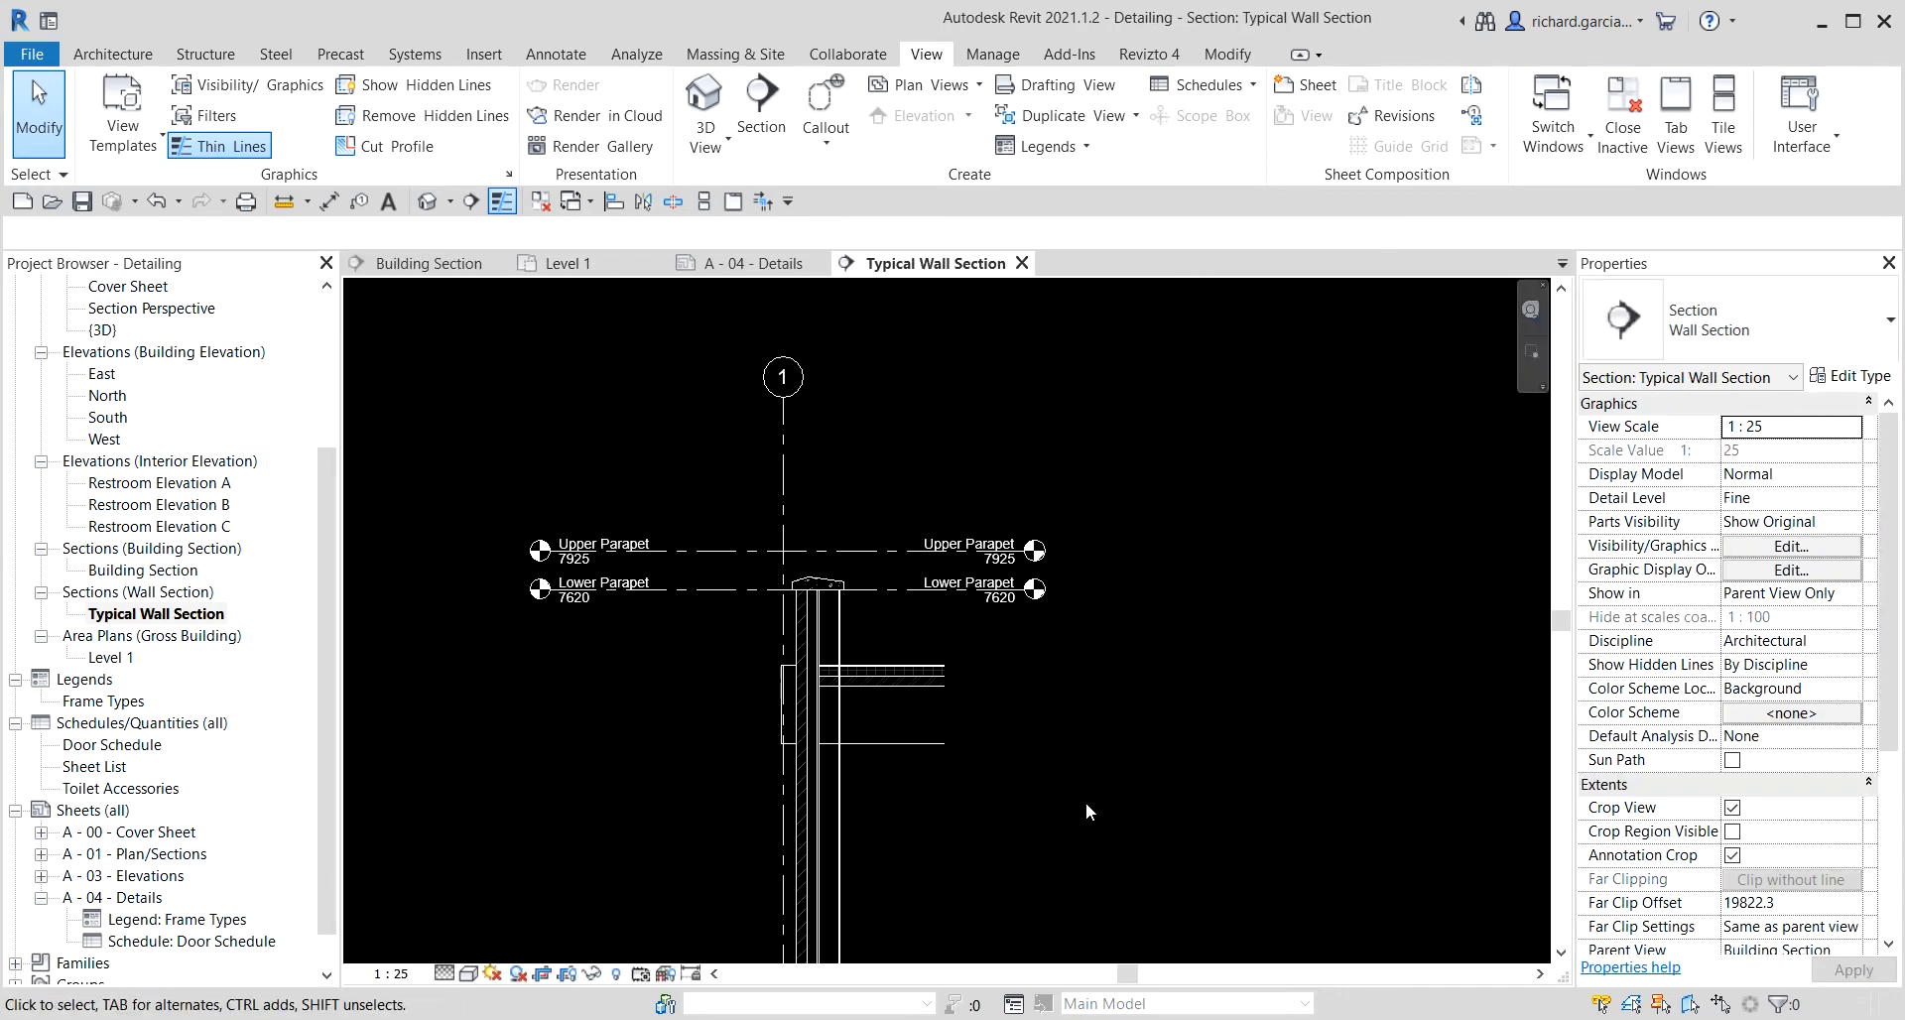
pyautogui.scroll(-1, 1070, 784)
pyautogui.moveTo(1069, 784); pyautogui.dragTo(1008, 549, button='middle')
pyautogui.scroll(-1, 1055, 726)
pyautogui.scroll(-1, 901, 503)
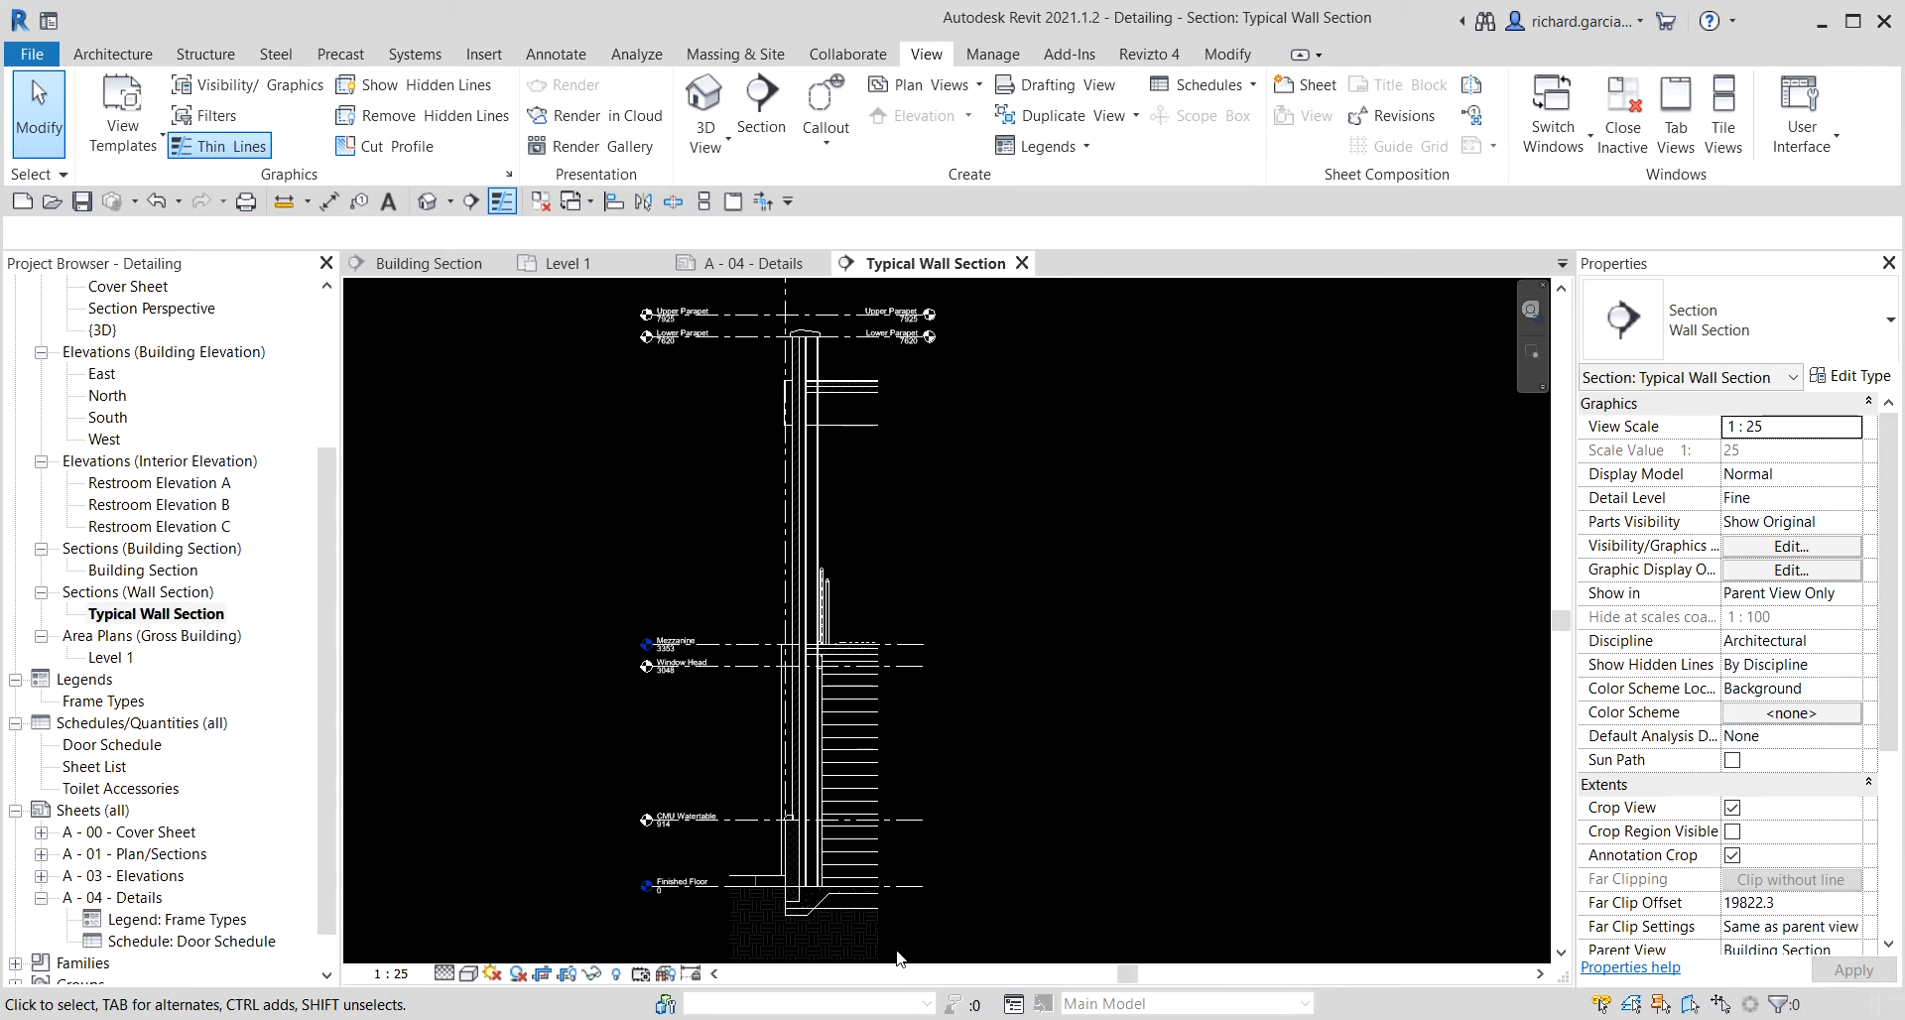
pyautogui.scroll(-1, 975, 707)
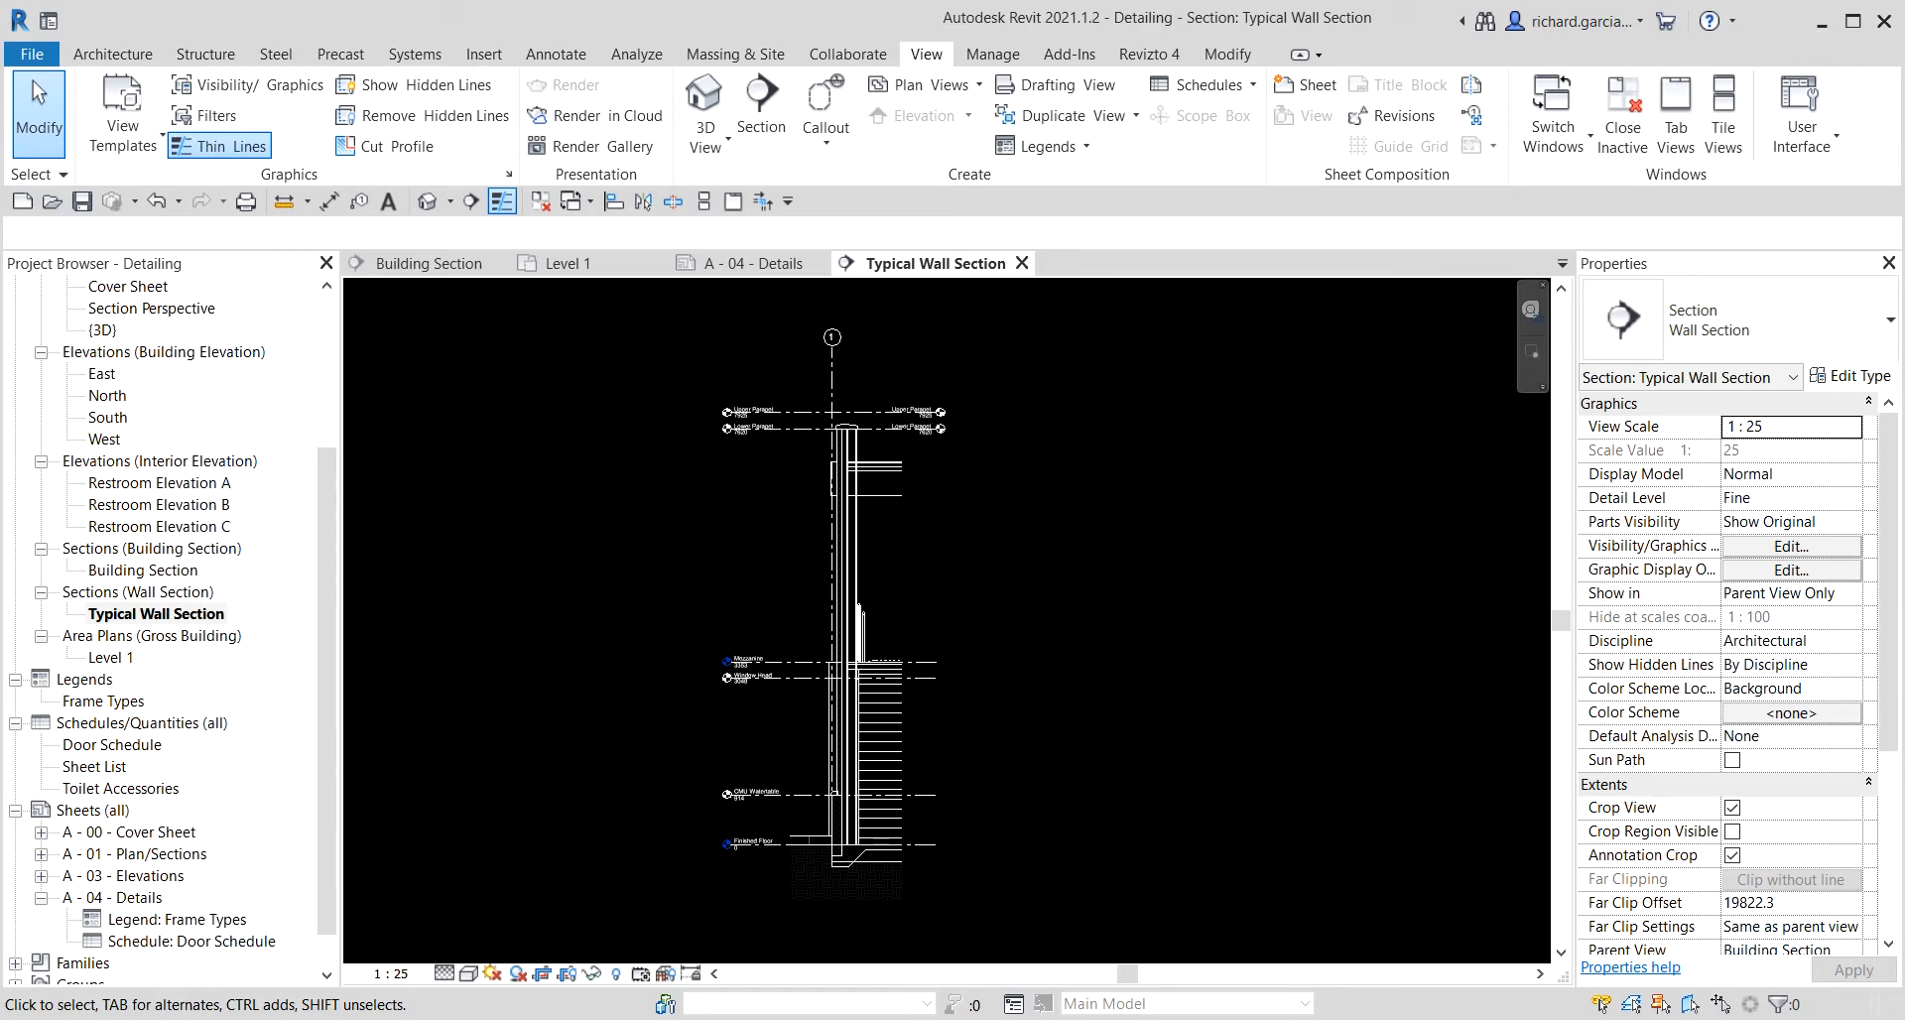
pyautogui.click(558, 56)
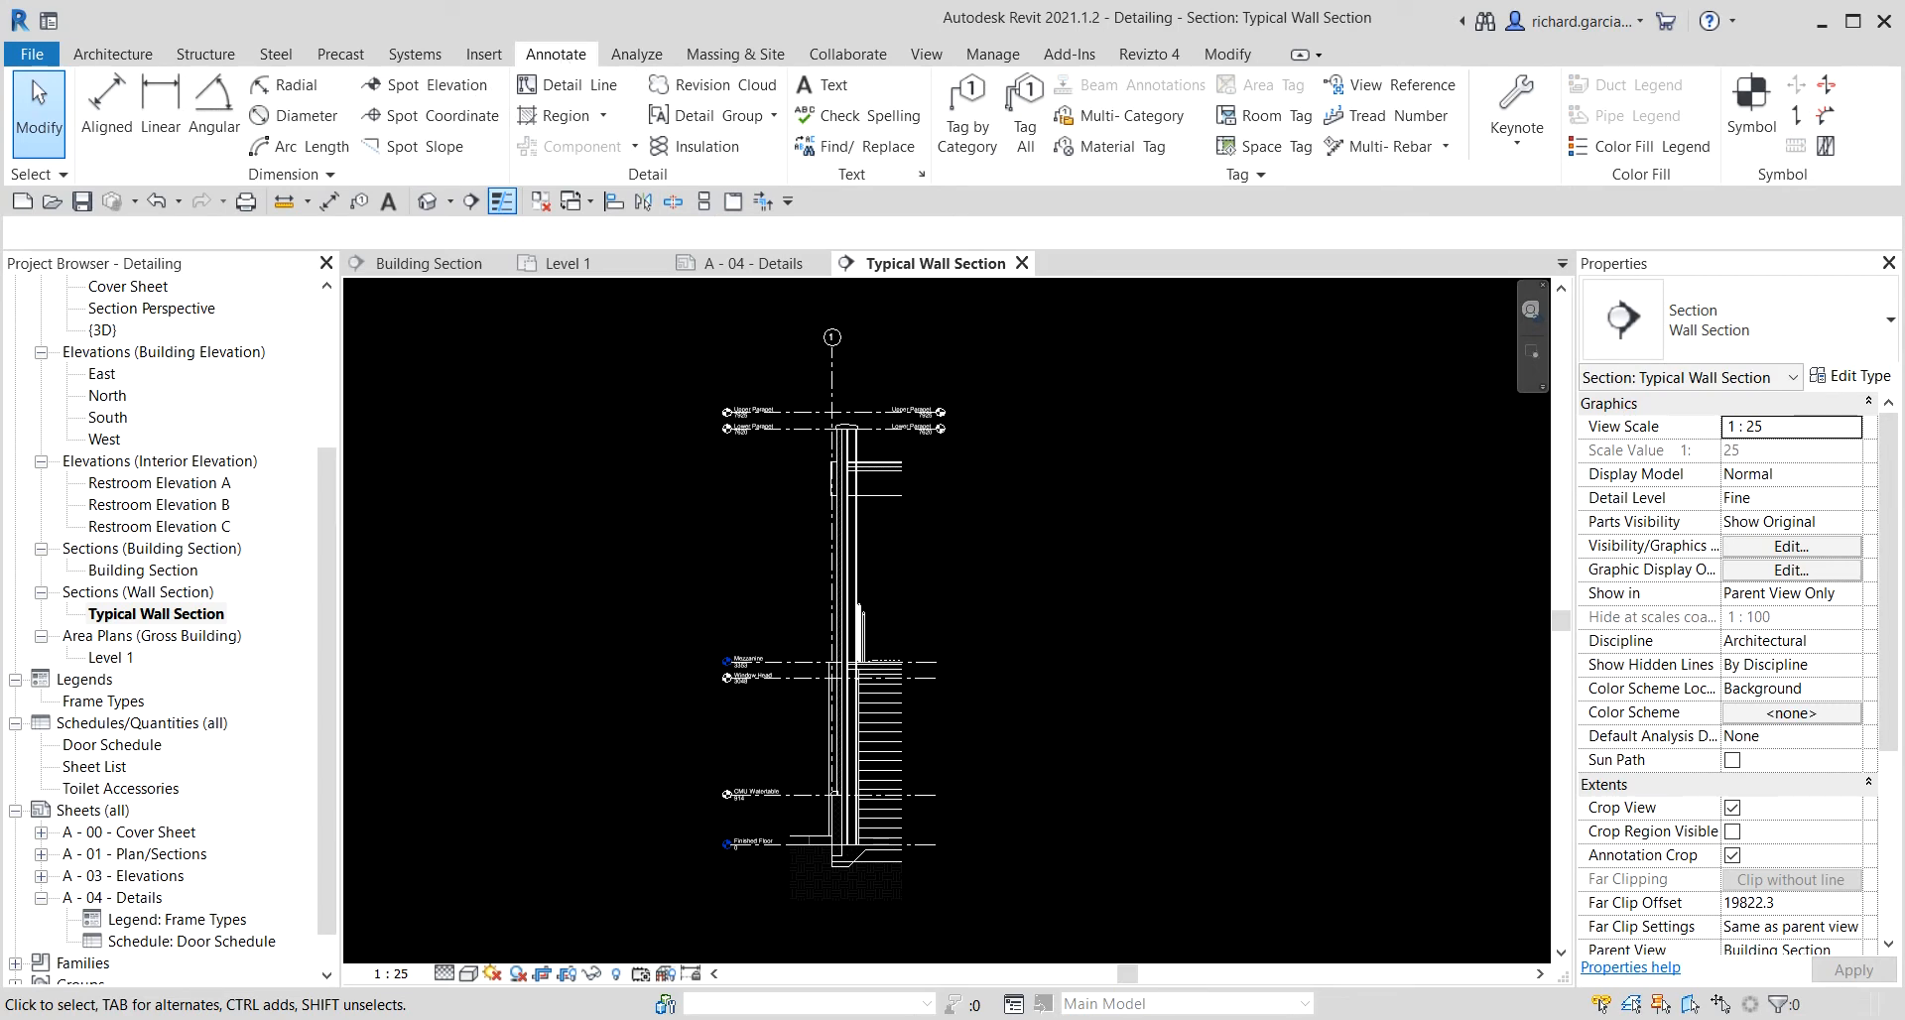
pyautogui.scroll(5, 871, 406)
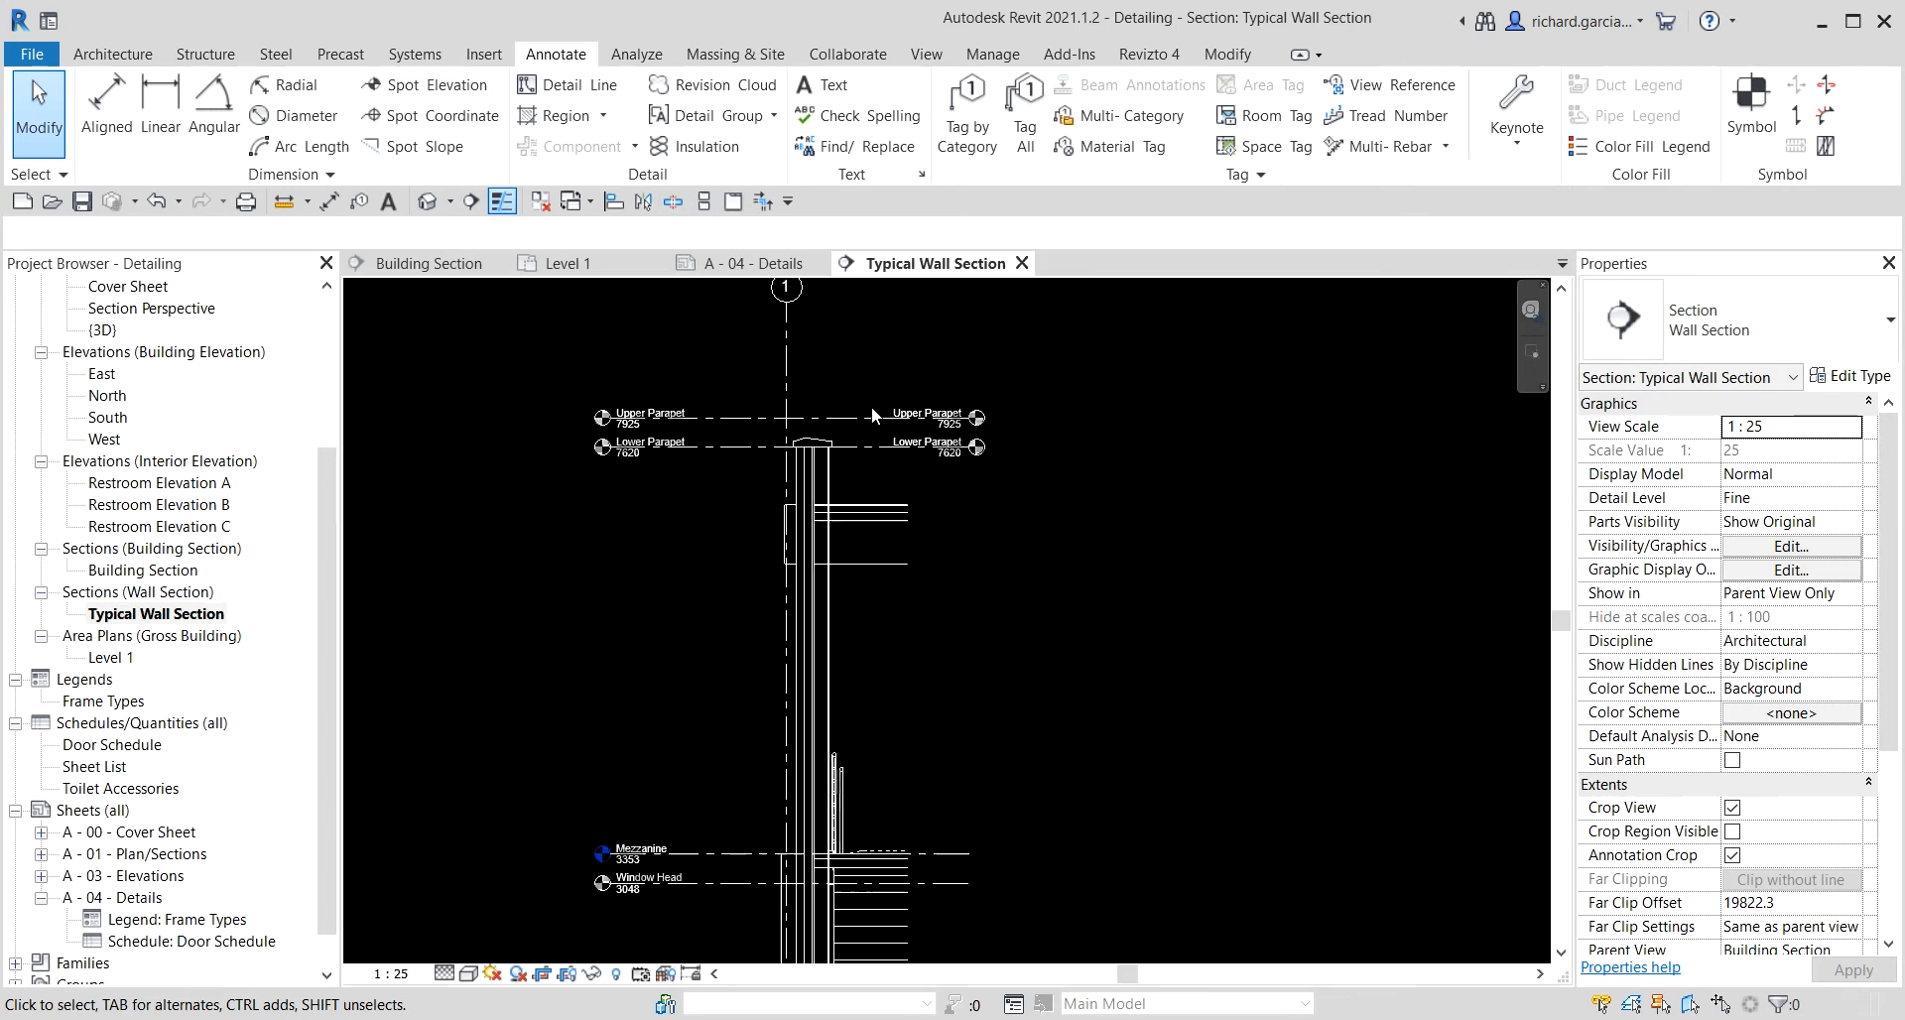
pyautogui.click(603, 116)
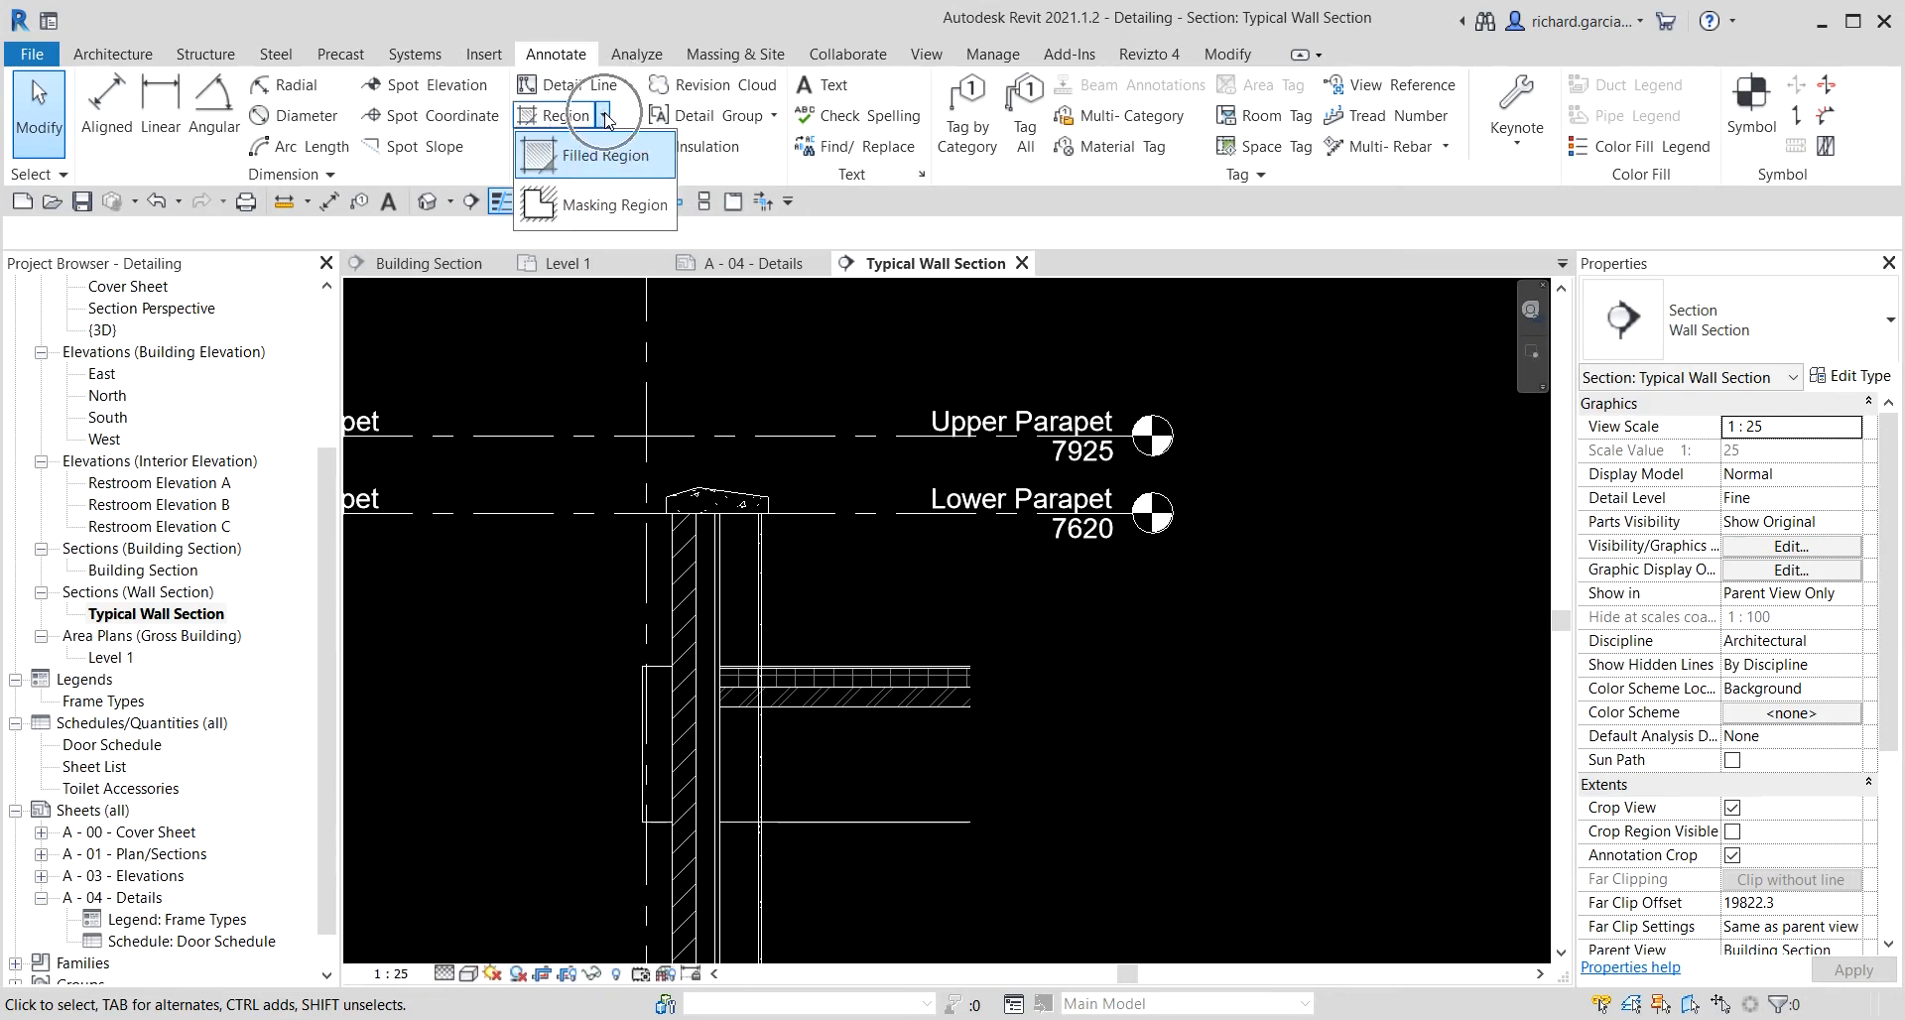
pyautogui.click(777, 120)
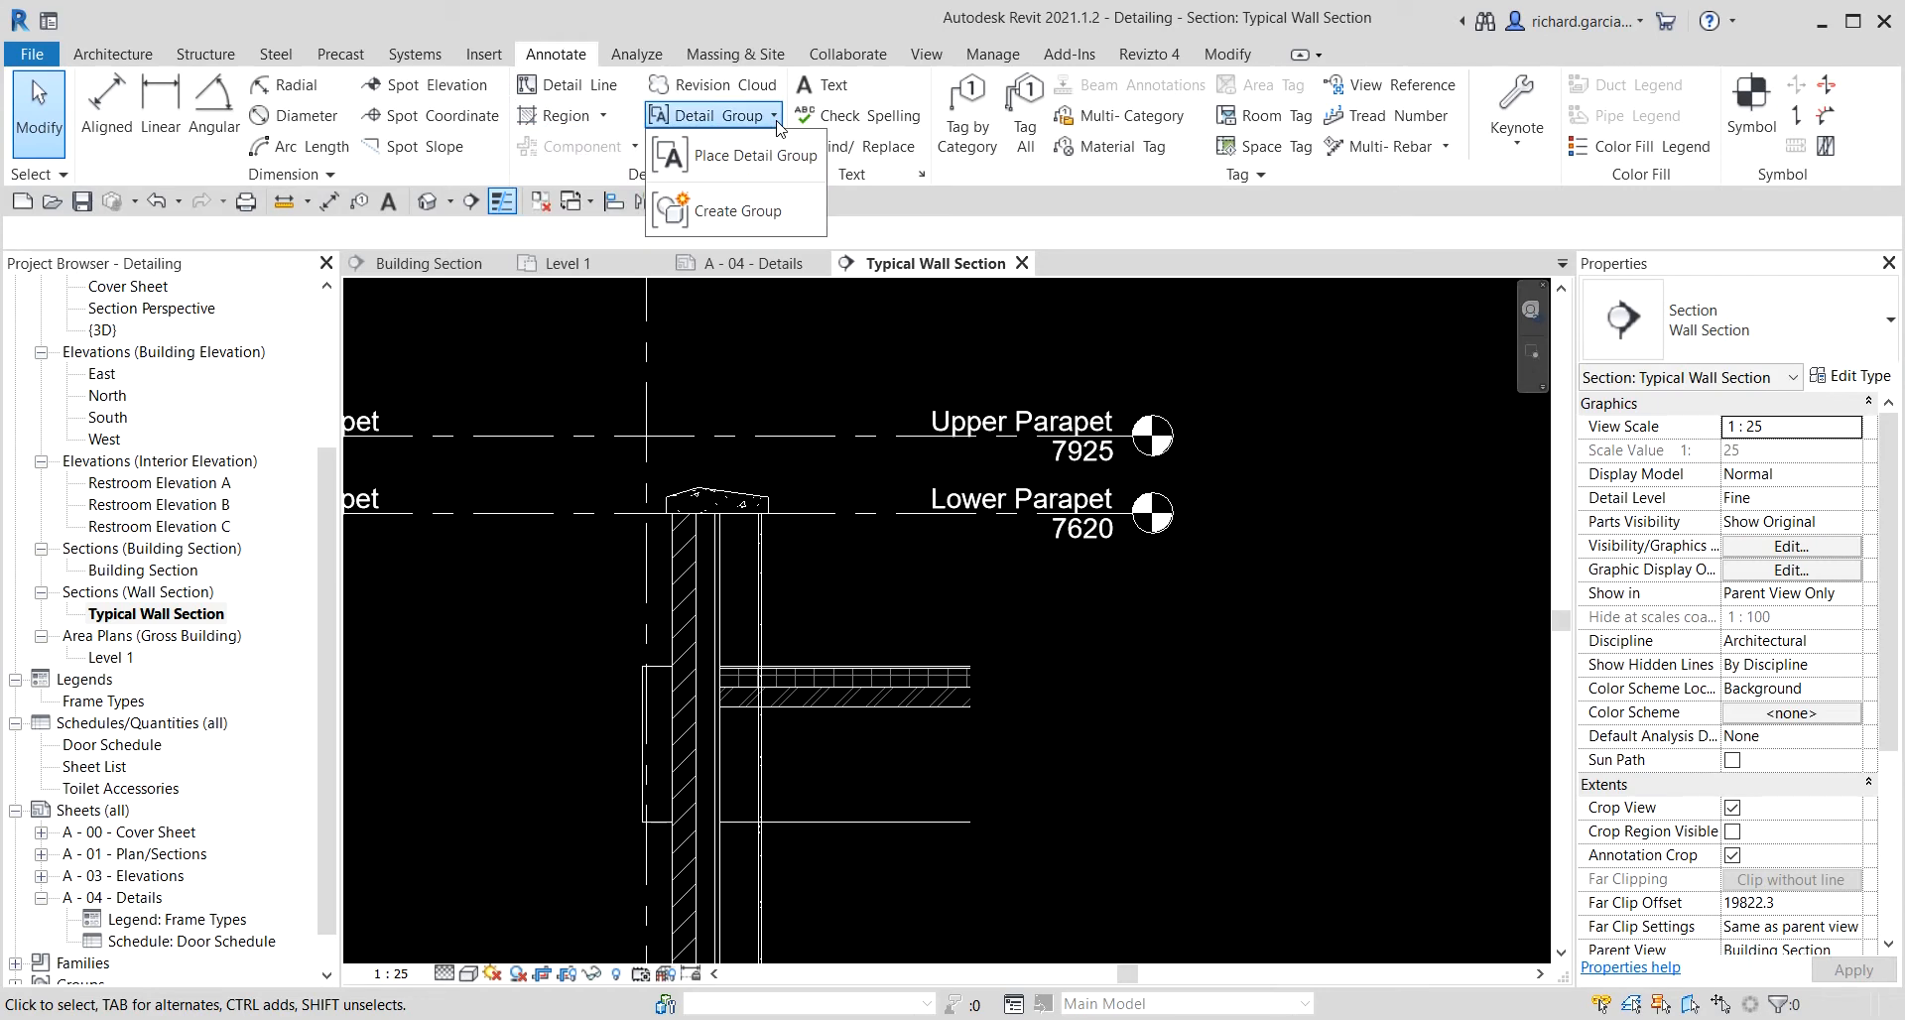
pyautogui.click(892, 218)
pyautogui.press('ctrl')
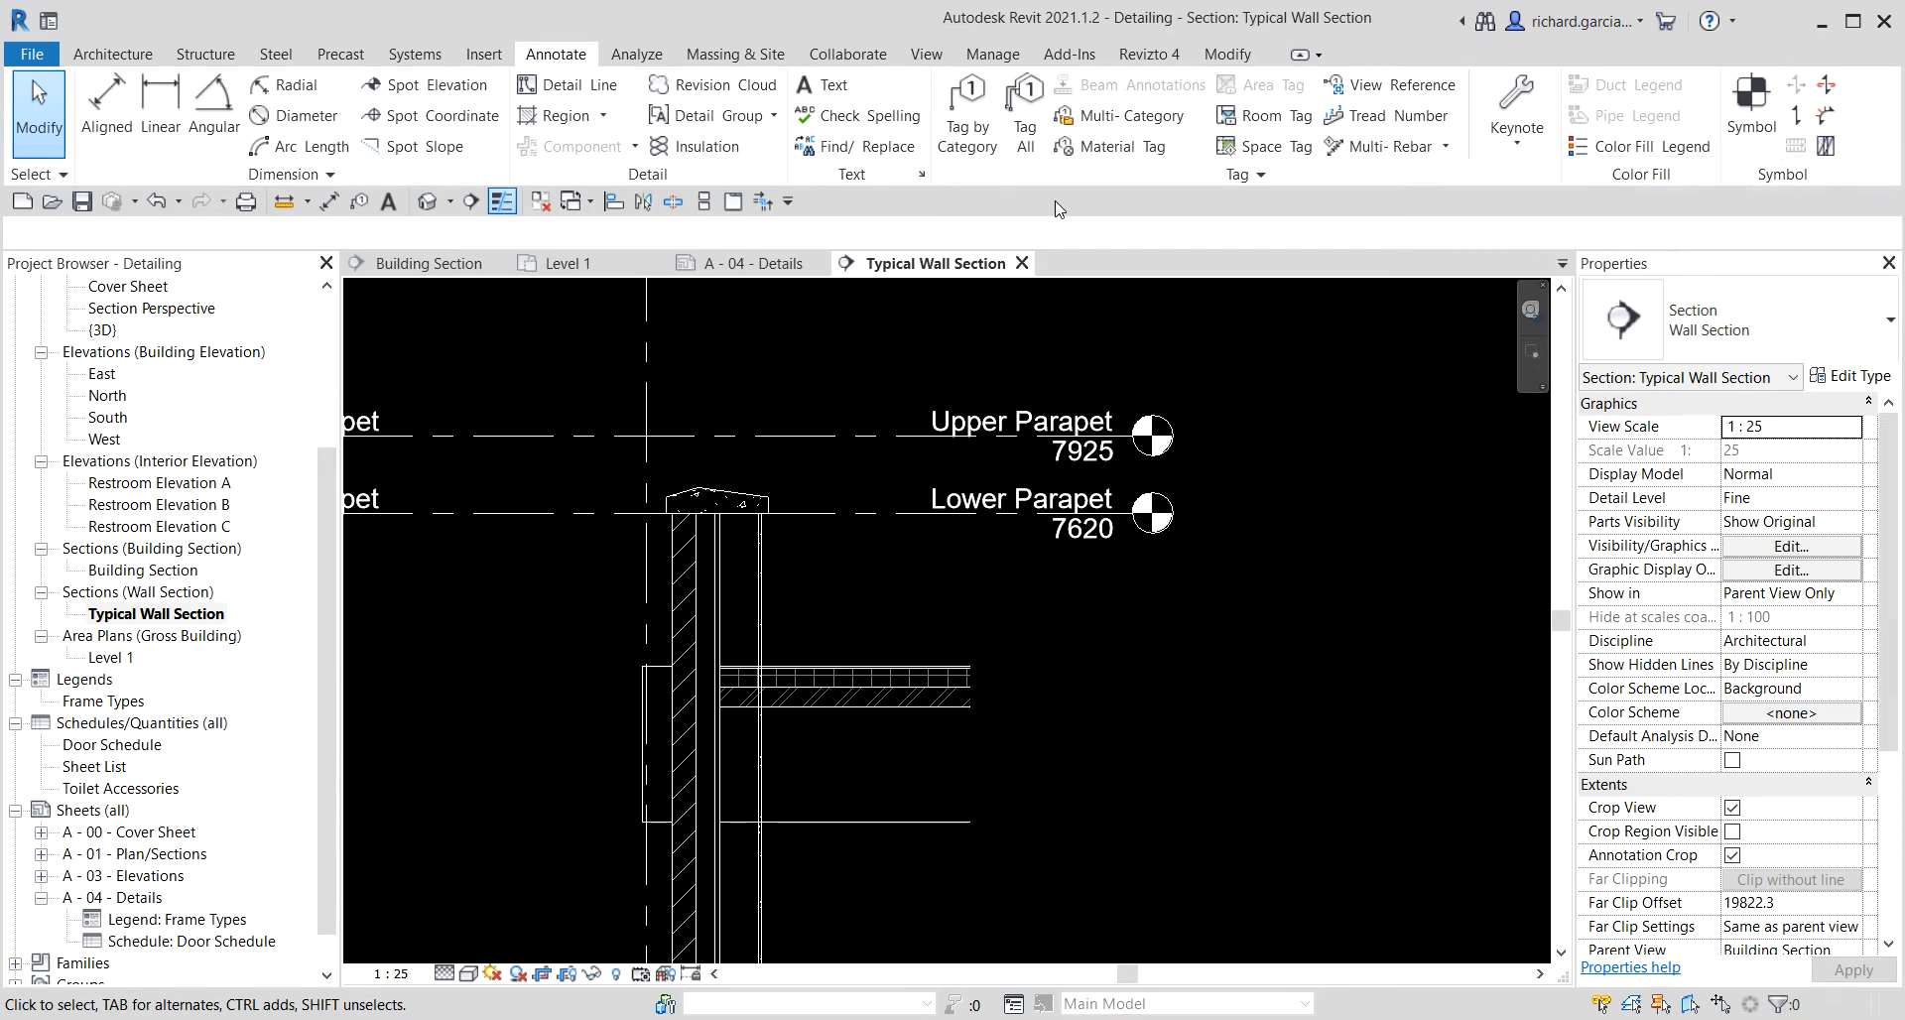
pyautogui.click(636, 147)
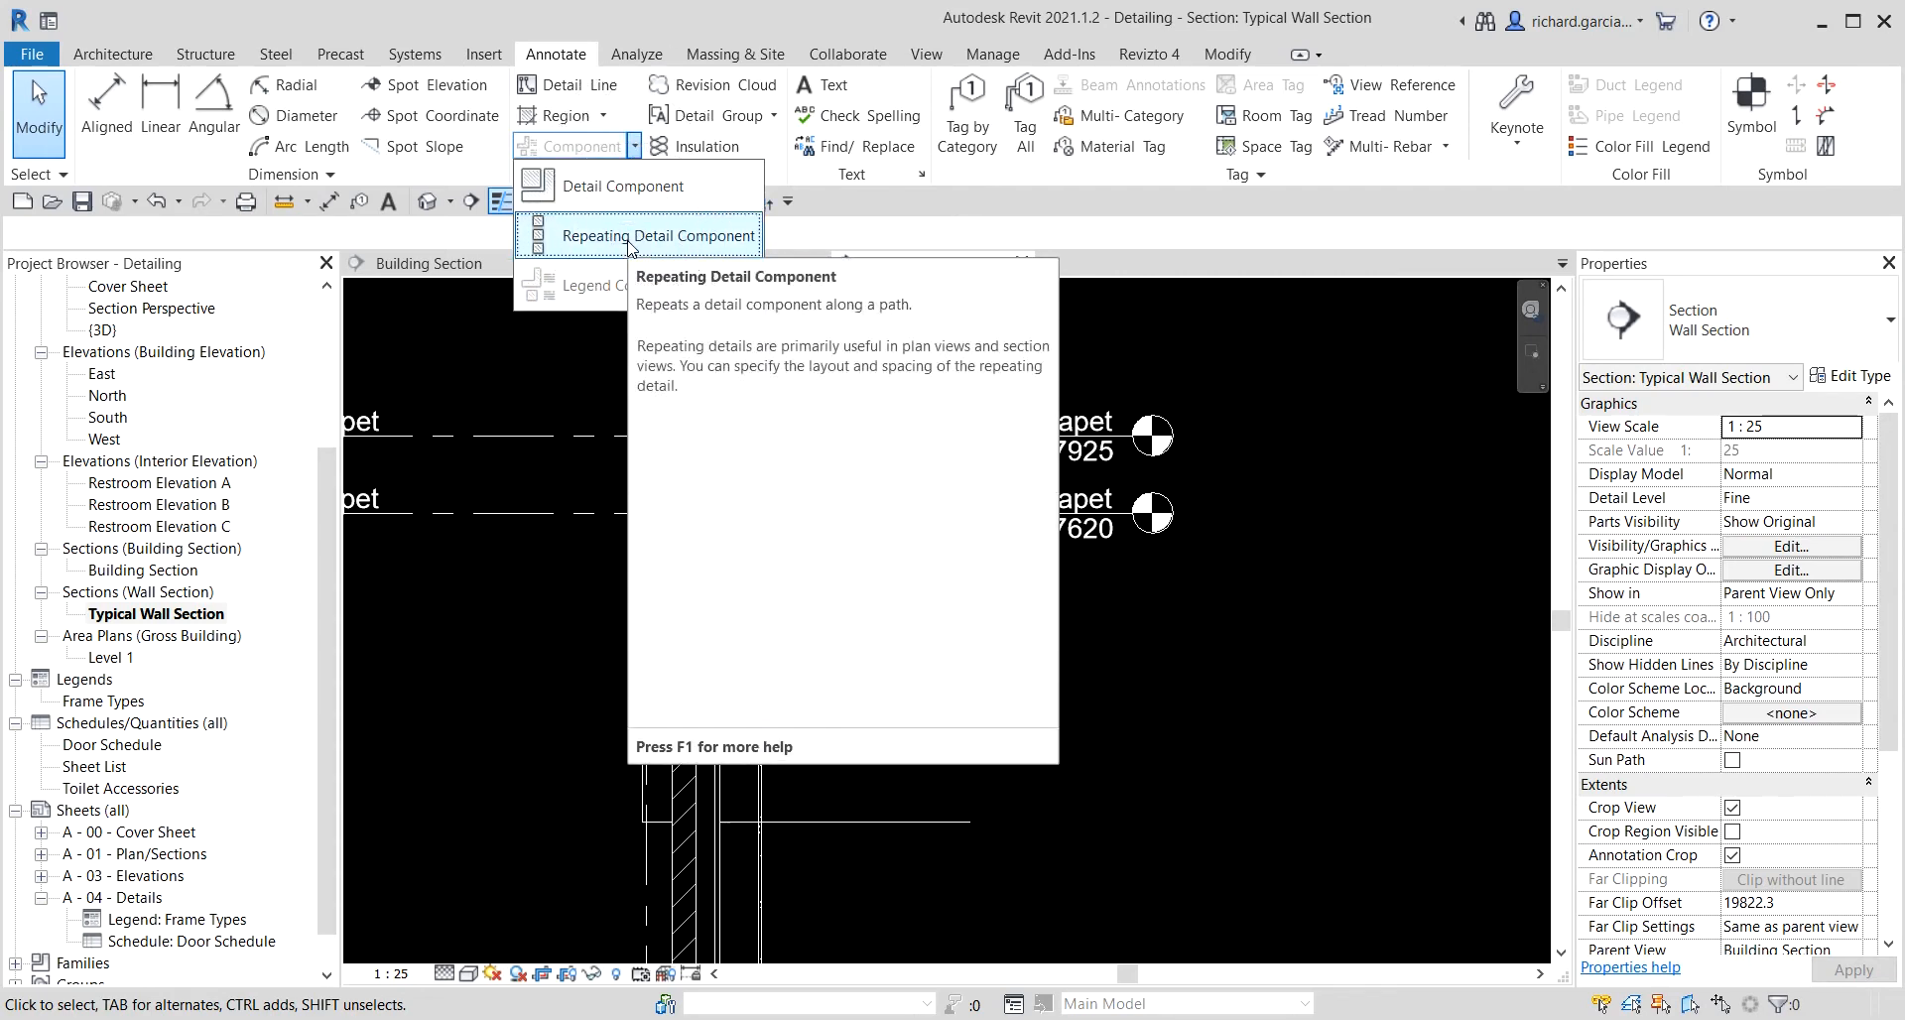
pyautogui.press('Escape')
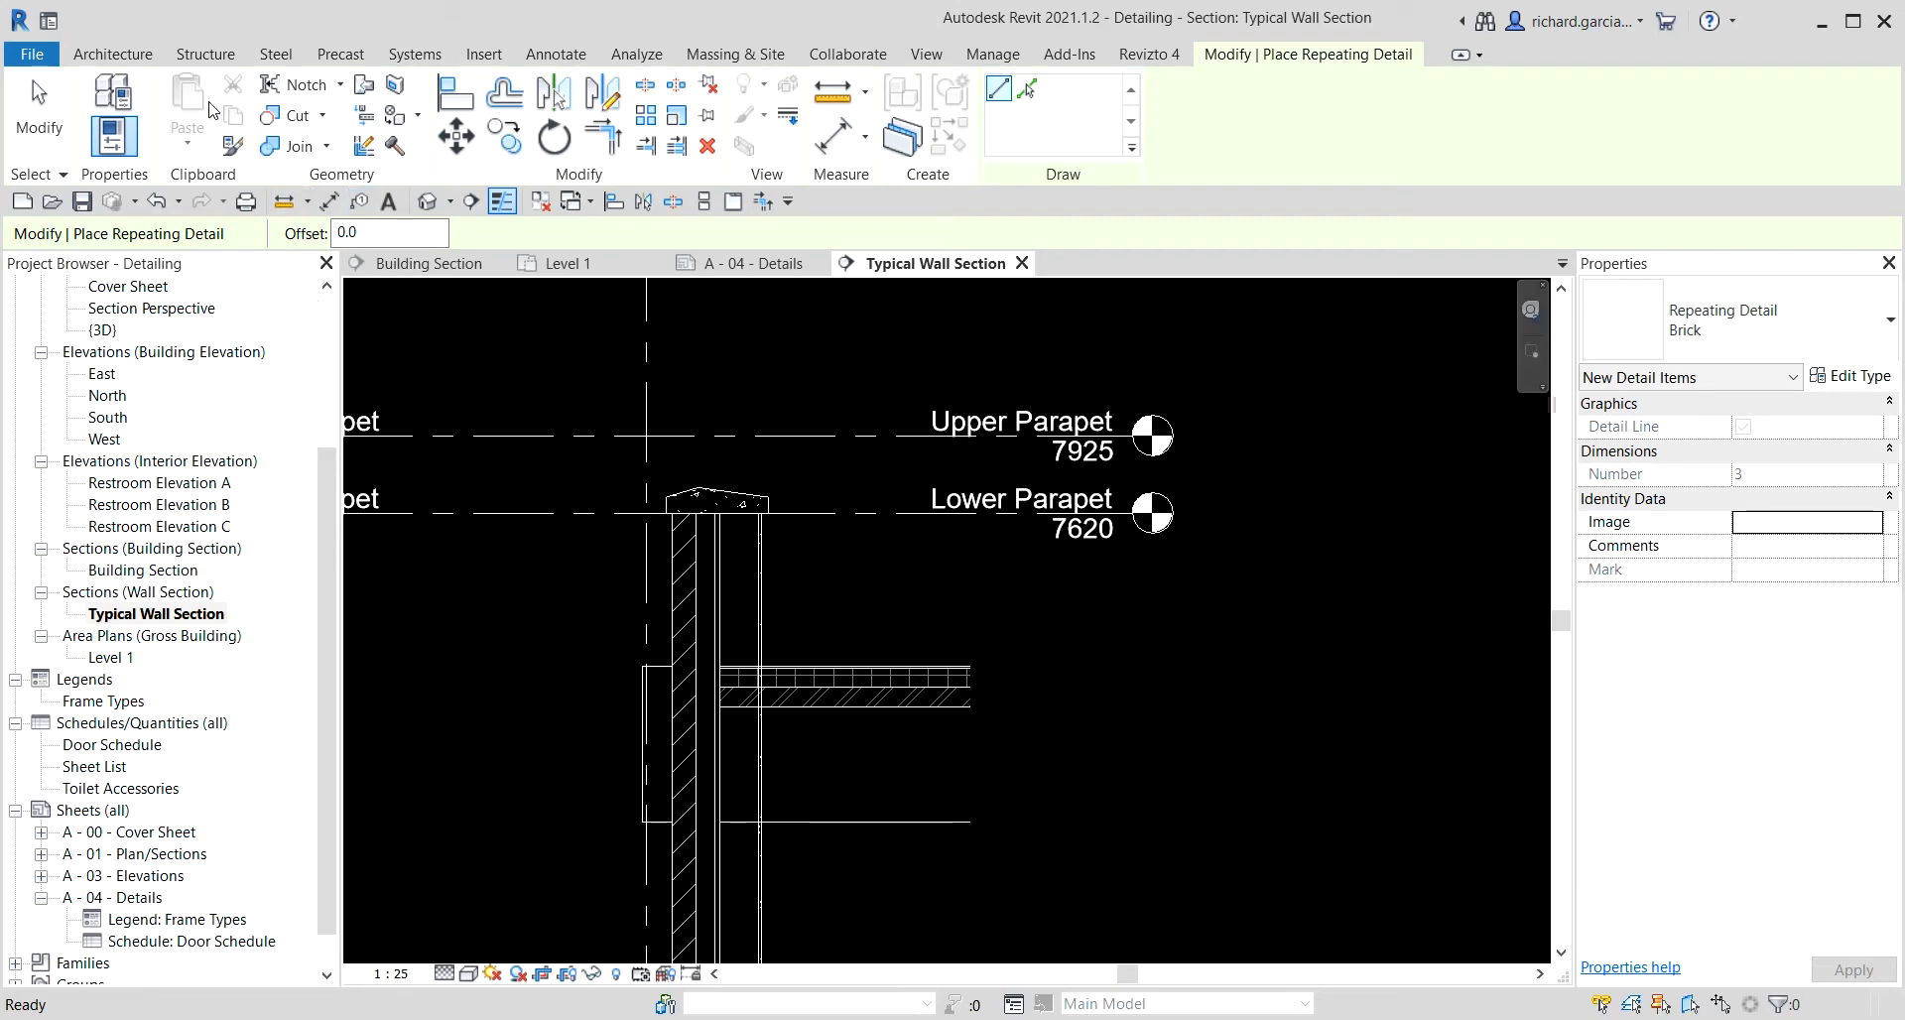
pyautogui.click(40, 110)
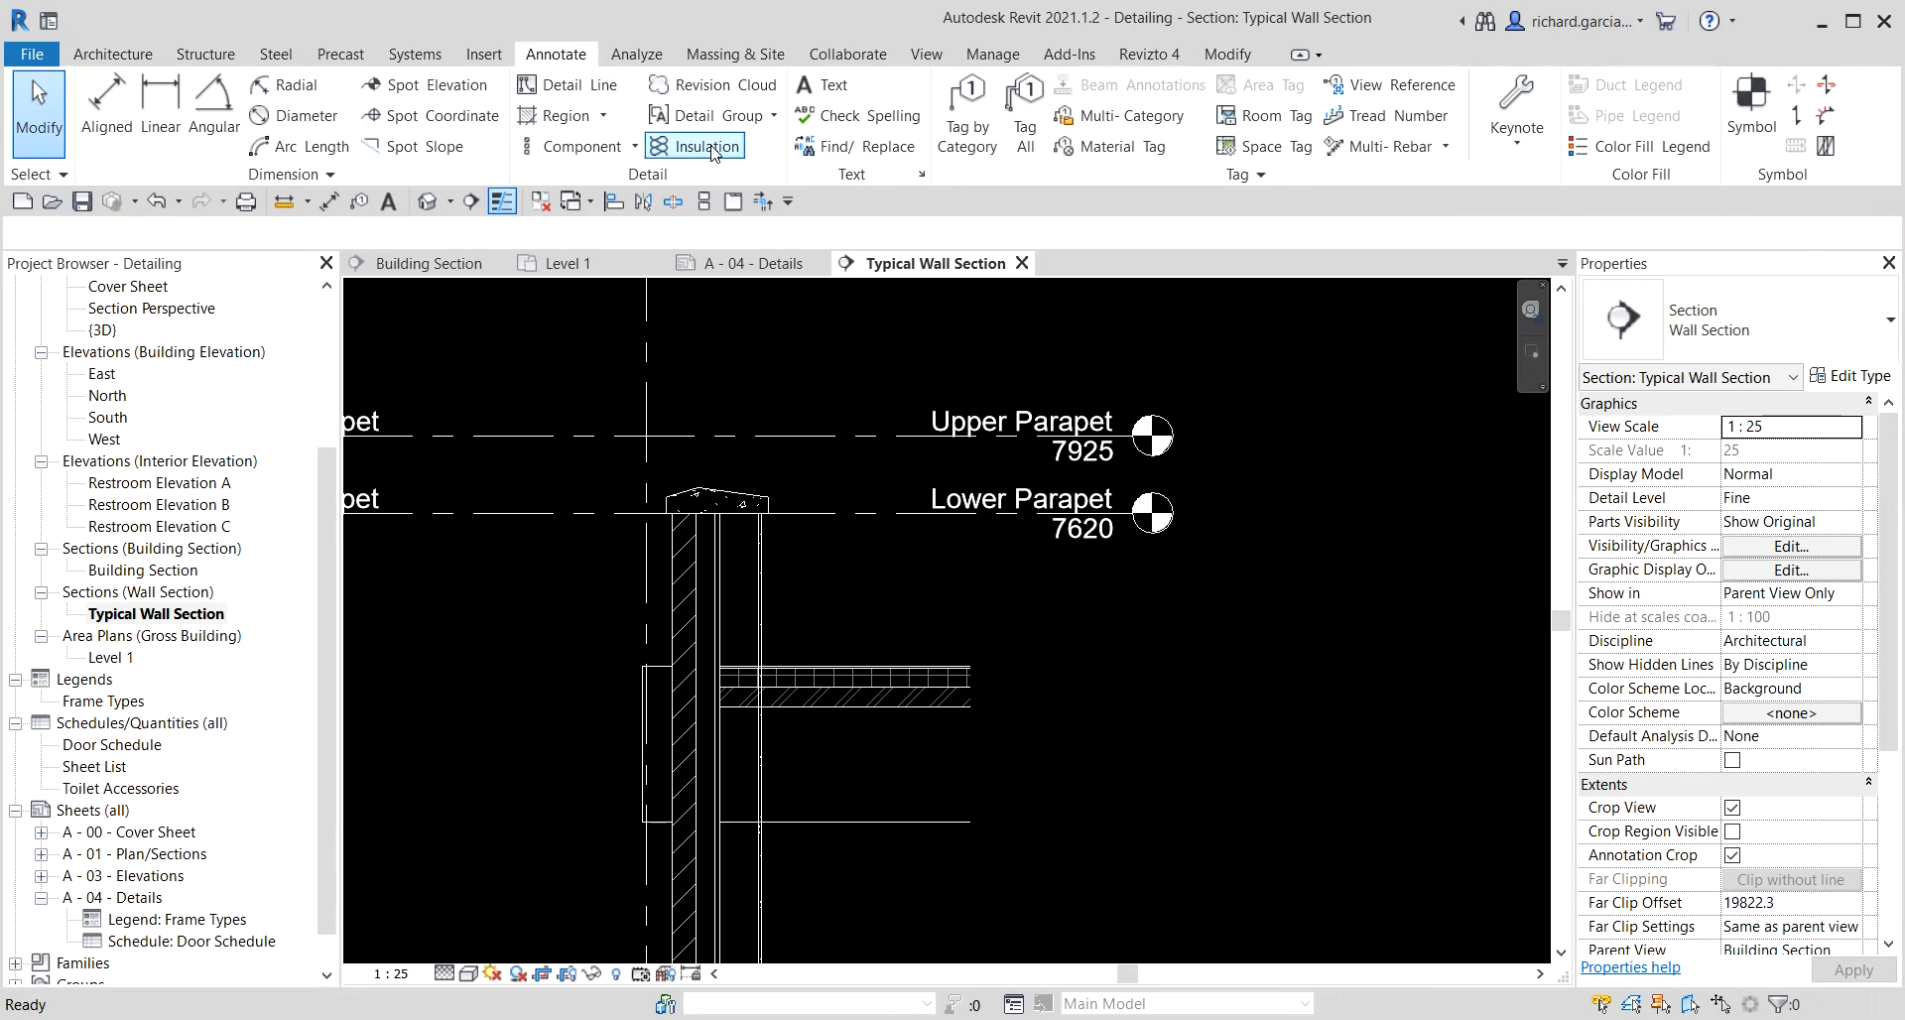
# Draw 139.7 mm batt insulation in the parapet stud cavity, about 600 mm from the cap down to the roof.
pyautogui.scroll(4, 731, 576)
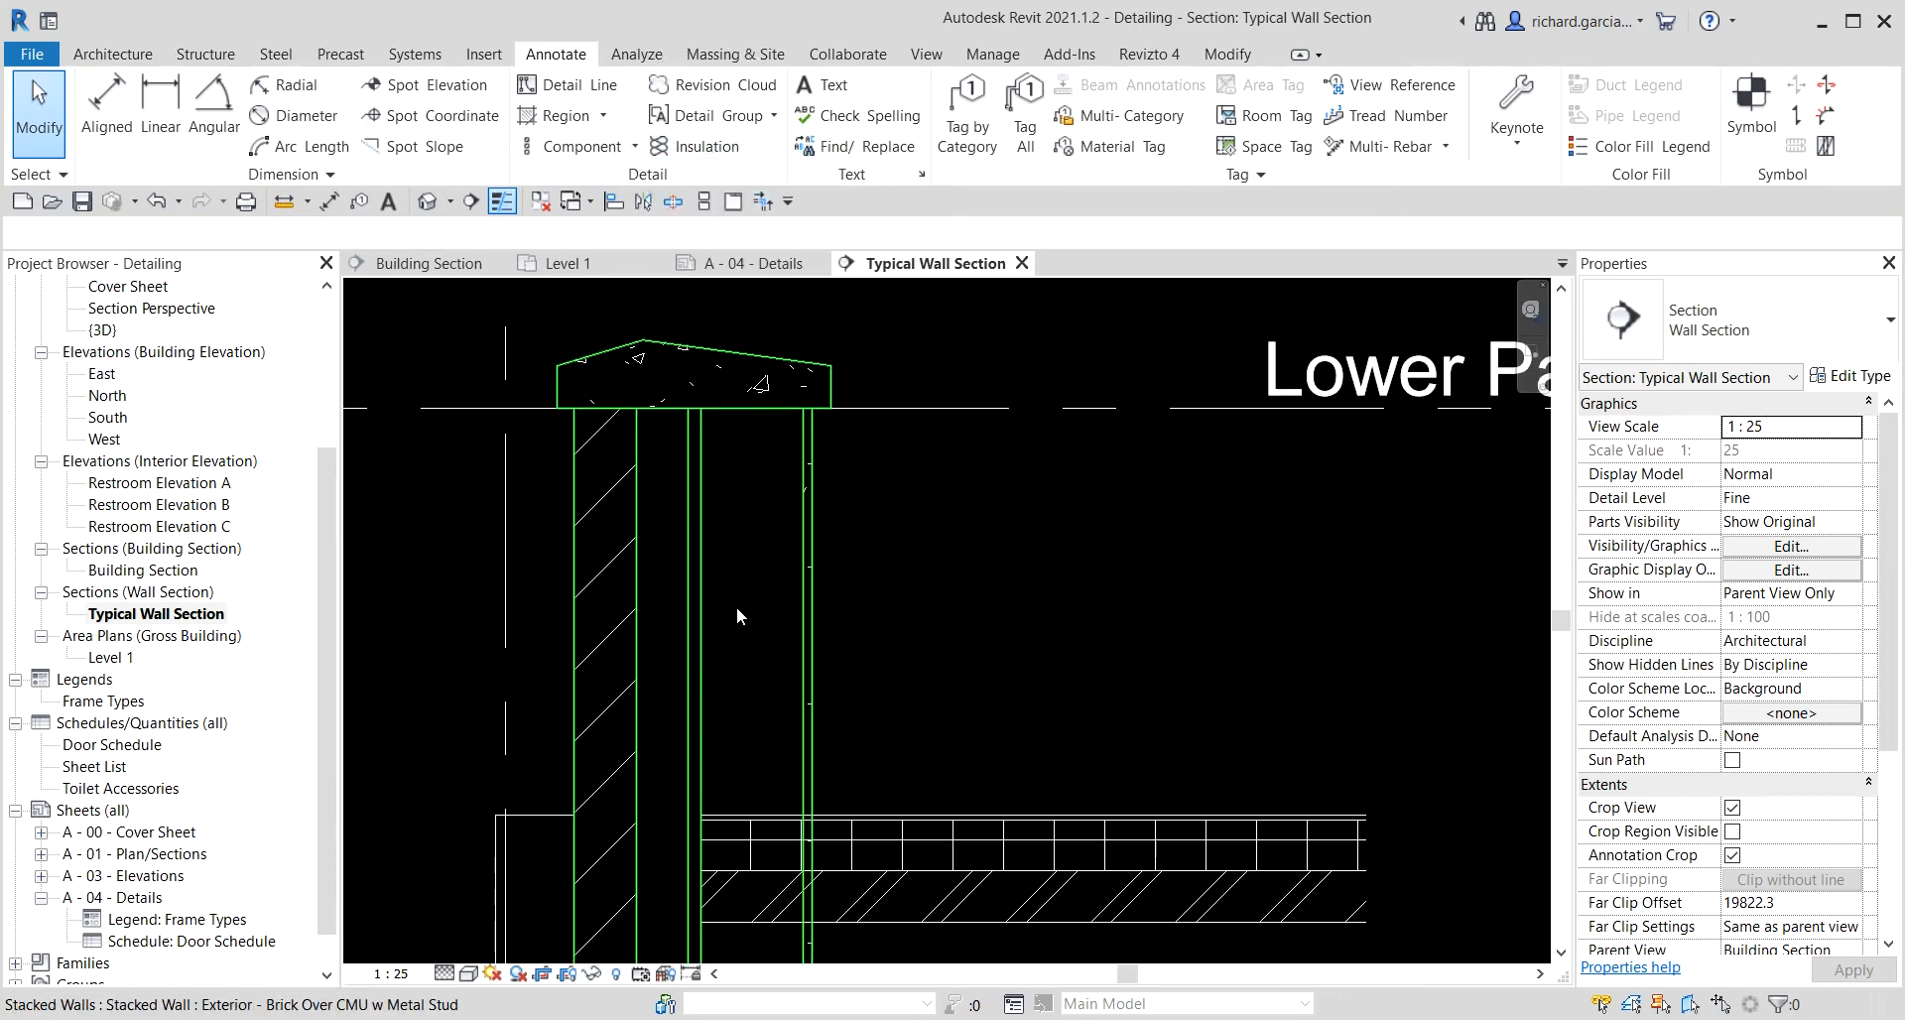
pyautogui.click(704, 147)
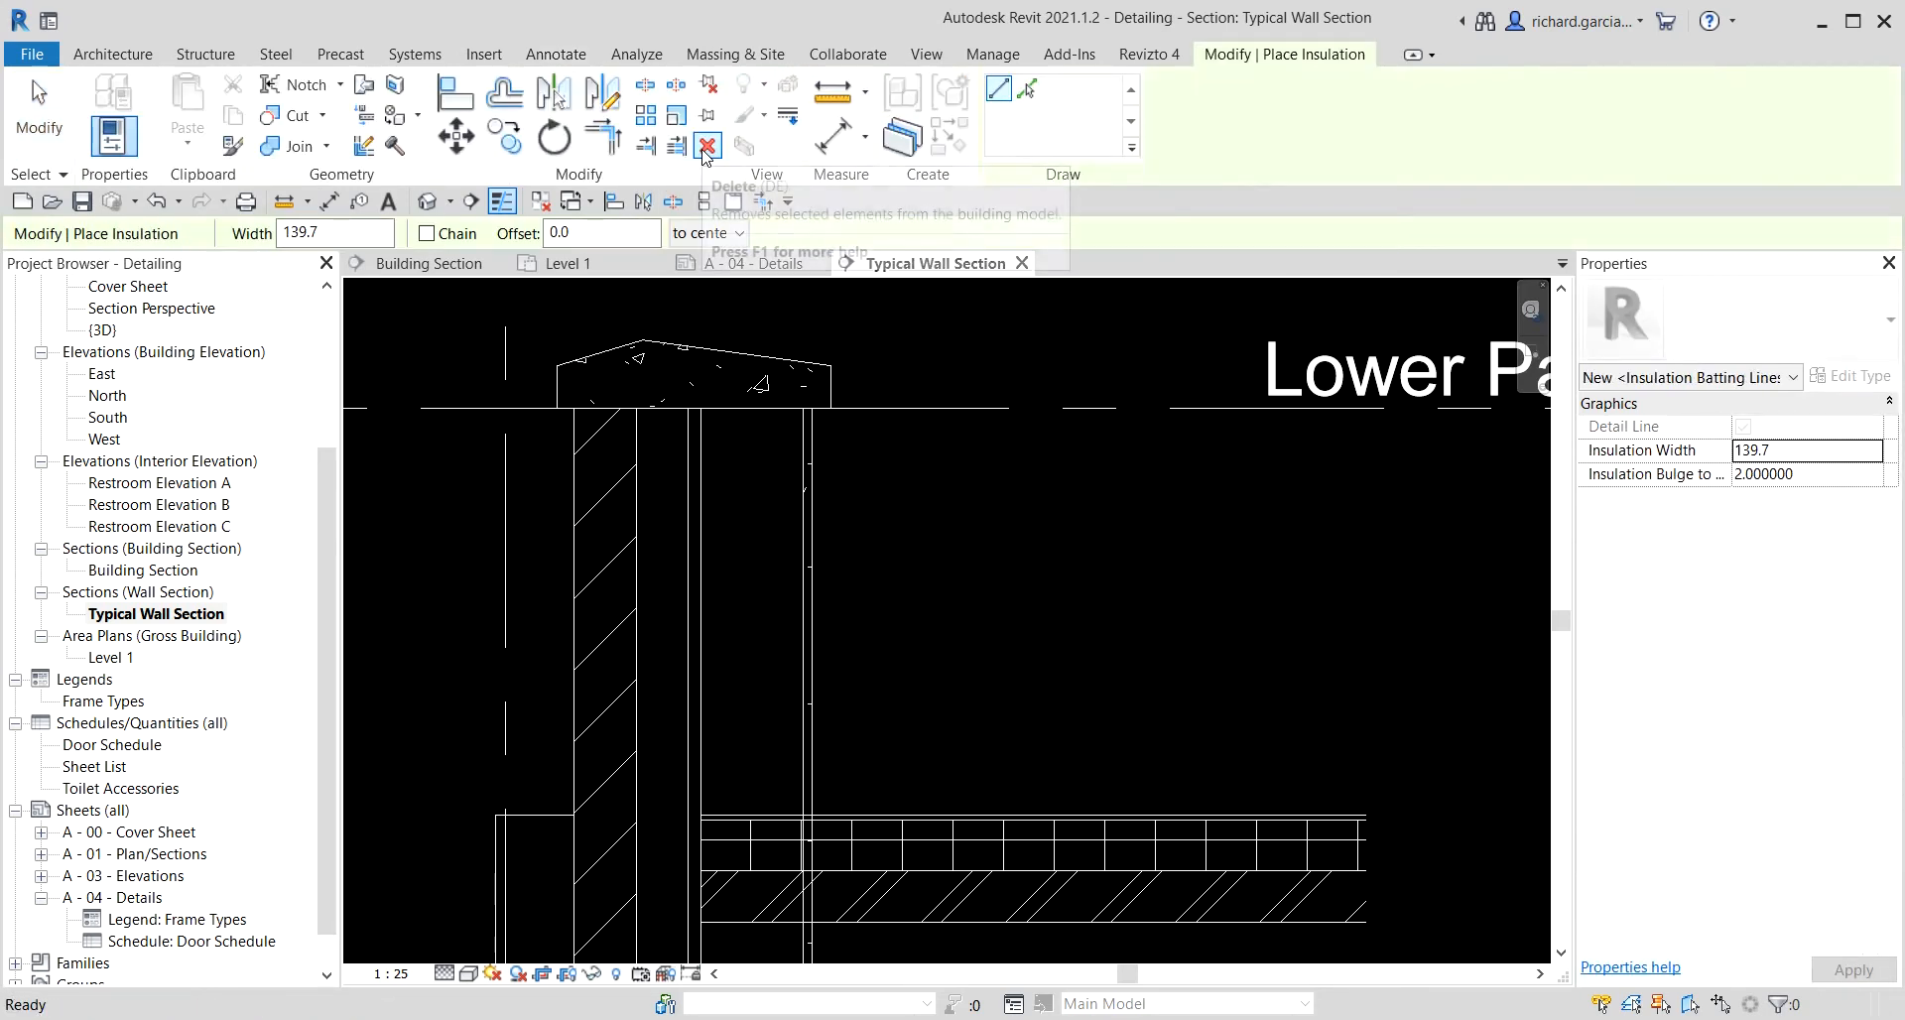
pyautogui.click(752, 408)
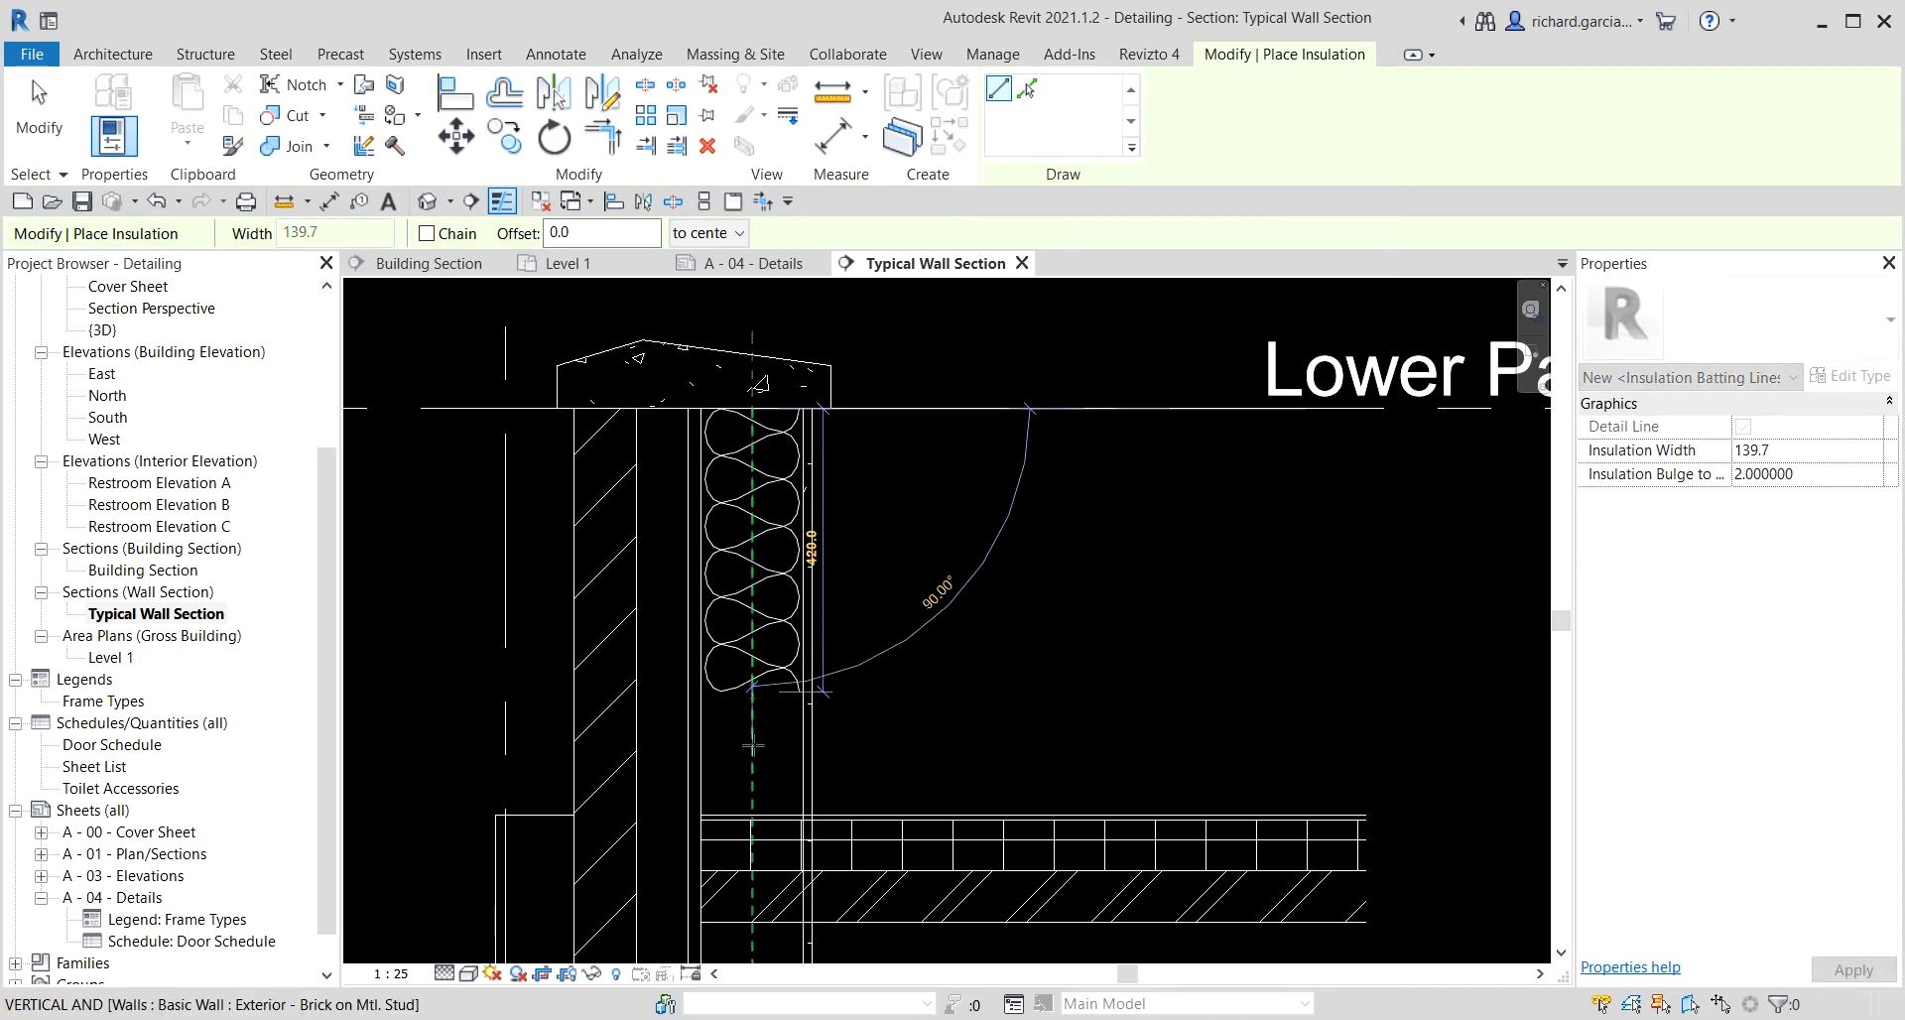
pyautogui.click(752, 816)
pyautogui.scroll(5, 1003, 480)
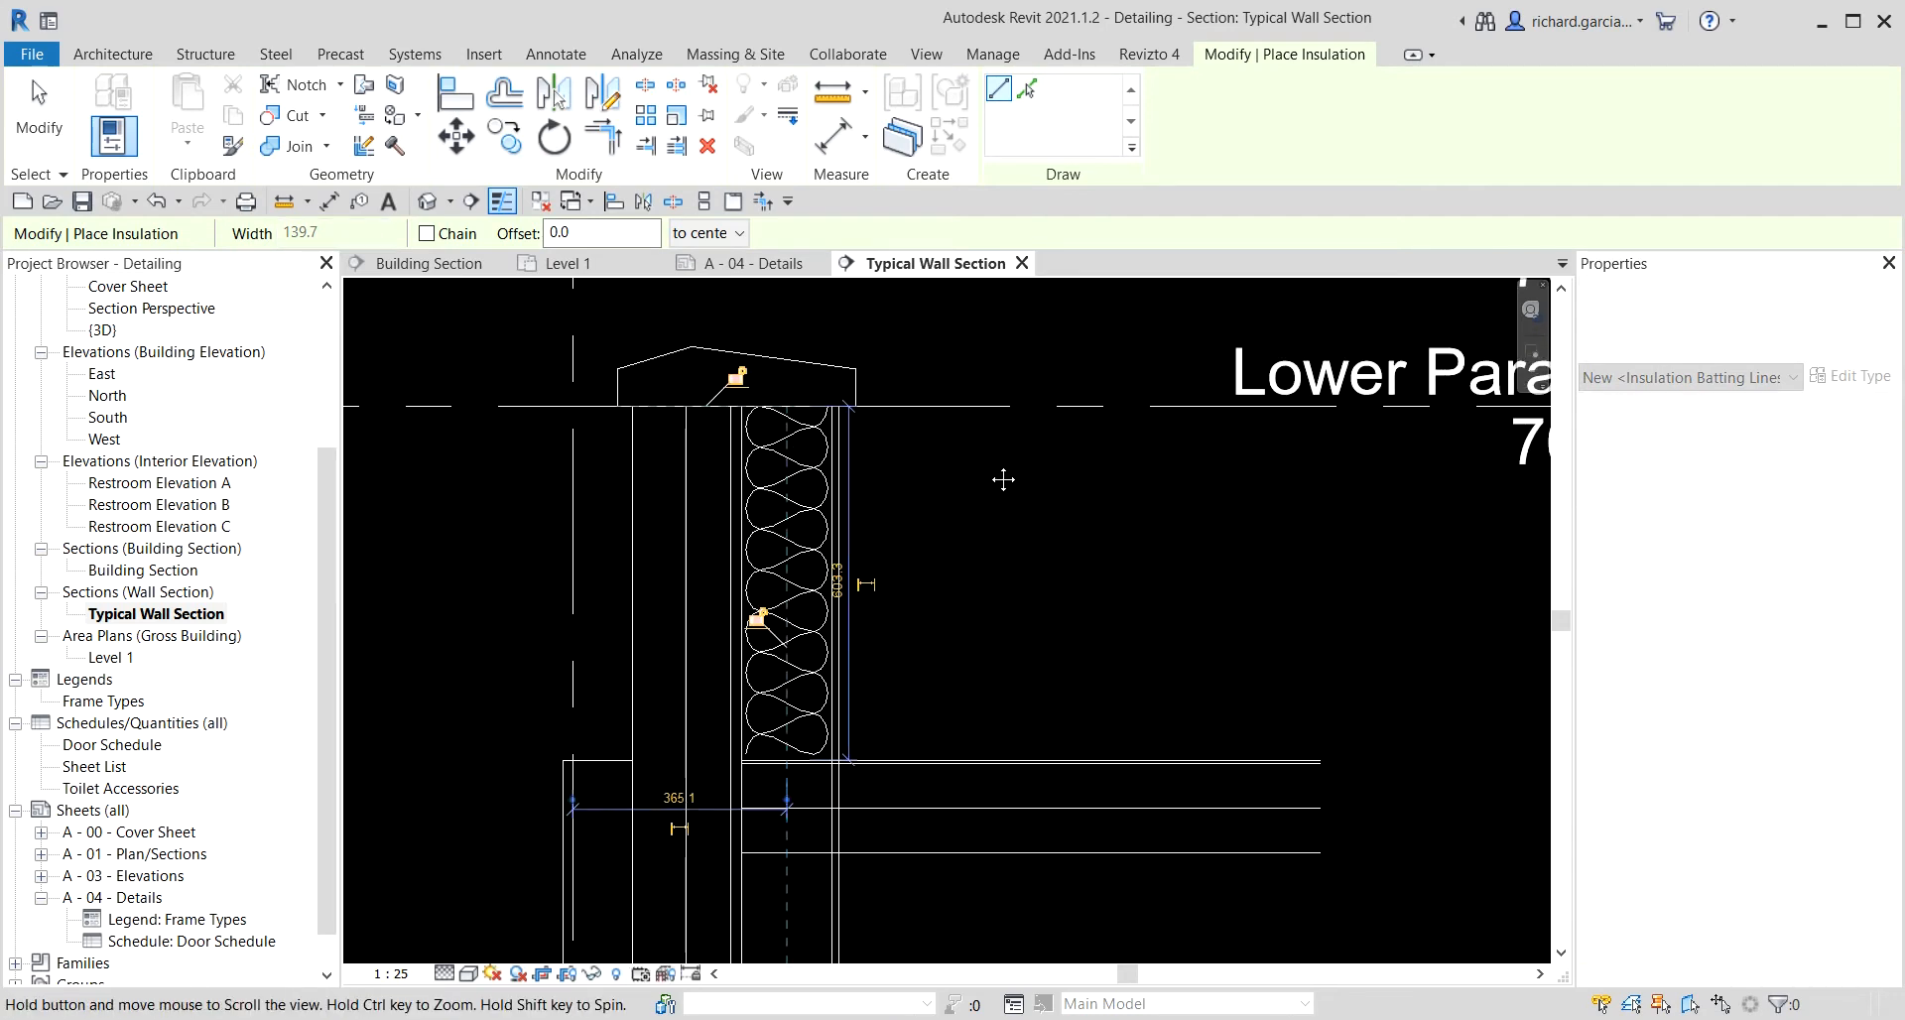
pyautogui.moveTo(1019, 668); pyautogui.dragTo(1049, 507, button='middle')
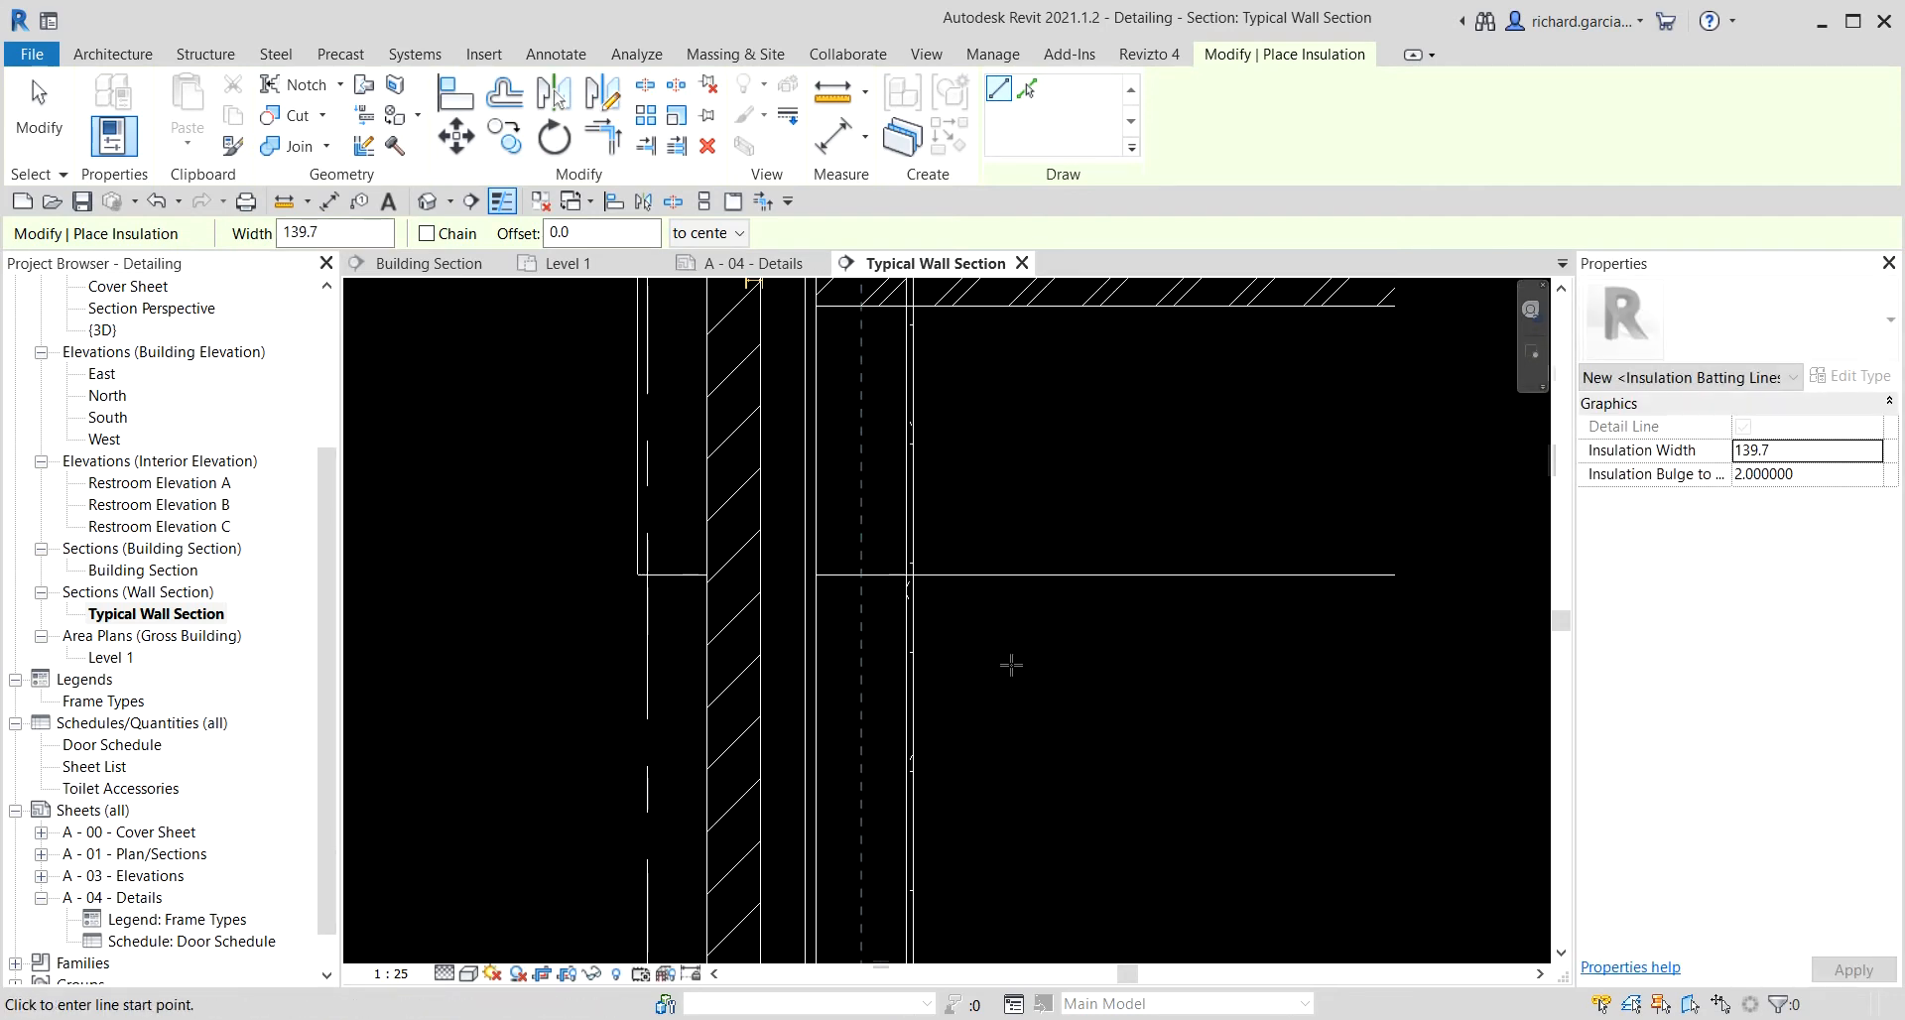
# Draw batt insulation in the wall's stud cavity from just below the roof down to the finished floor, then exit the tool.
pyautogui.scroll(-1, 904, 724)
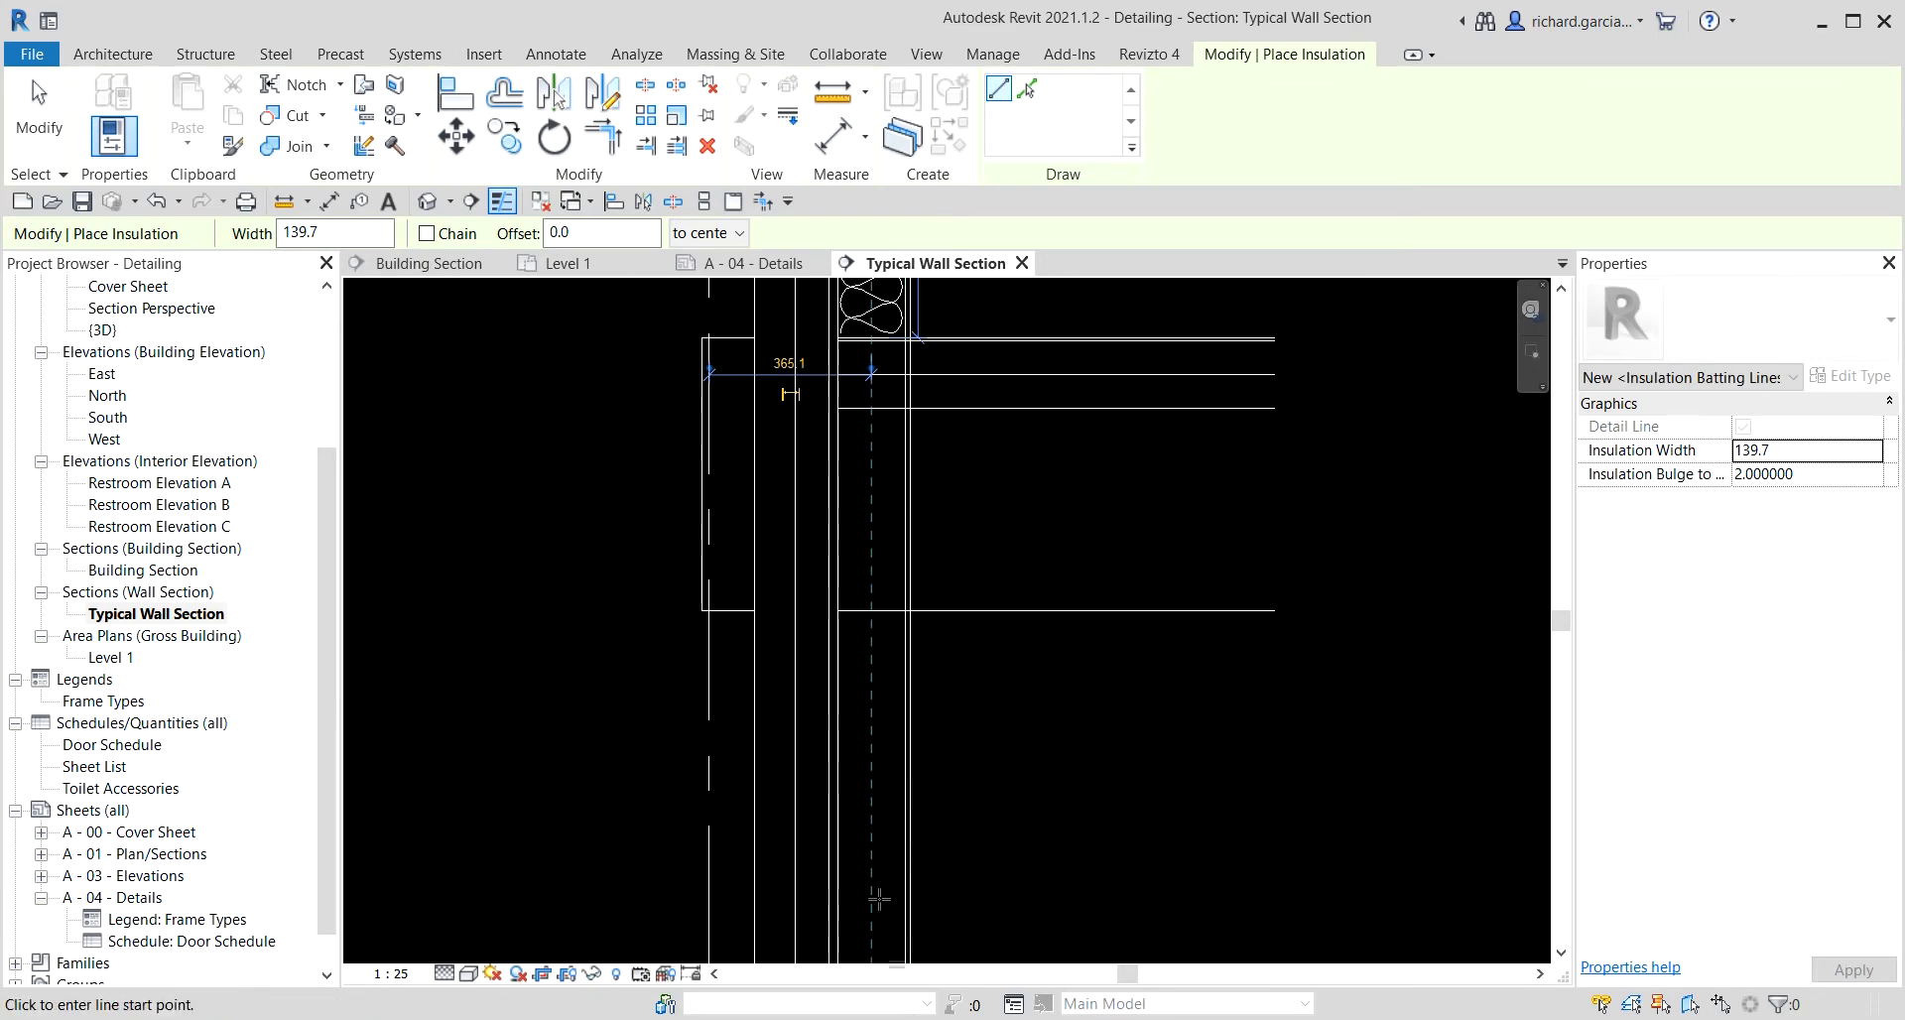
pyautogui.click(871, 610)
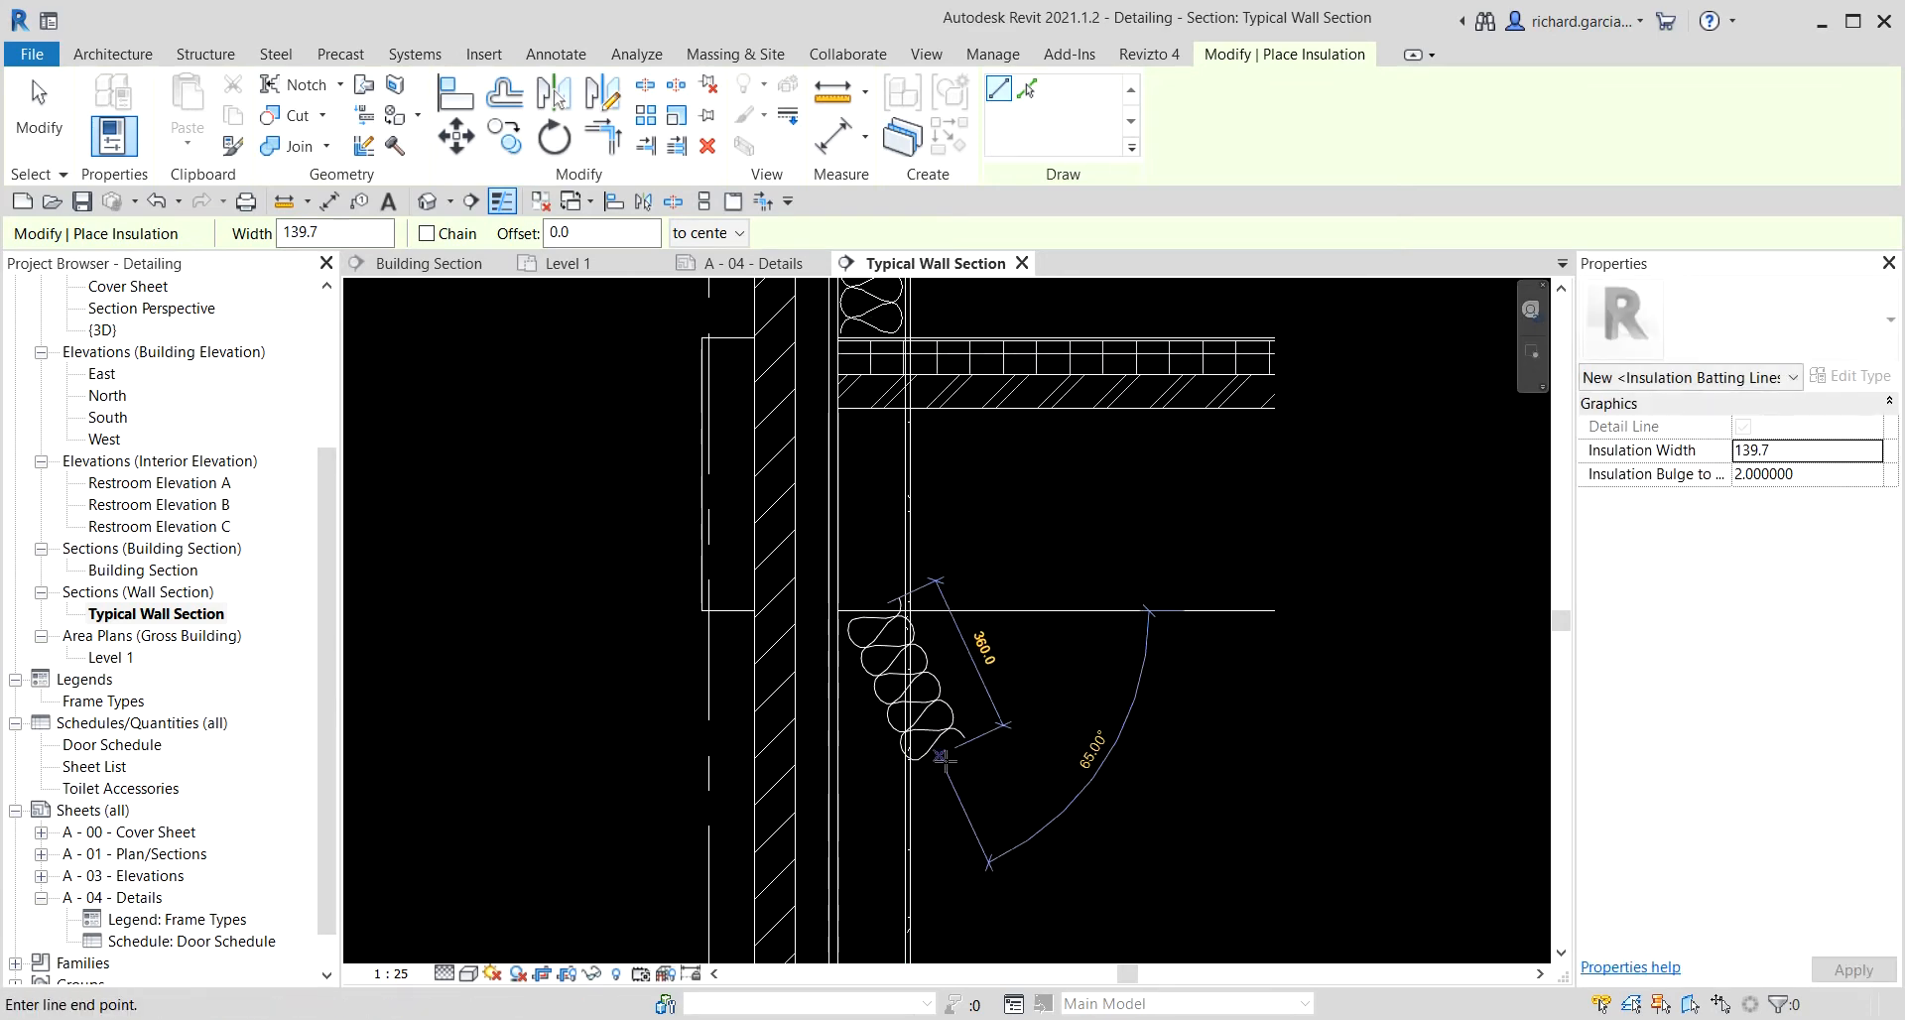
pyautogui.scroll(-2, 945, 759)
pyautogui.scroll(-2, 944, 759)
pyautogui.moveTo(953, 825); pyautogui.dragTo(1003, 192, button='middle')
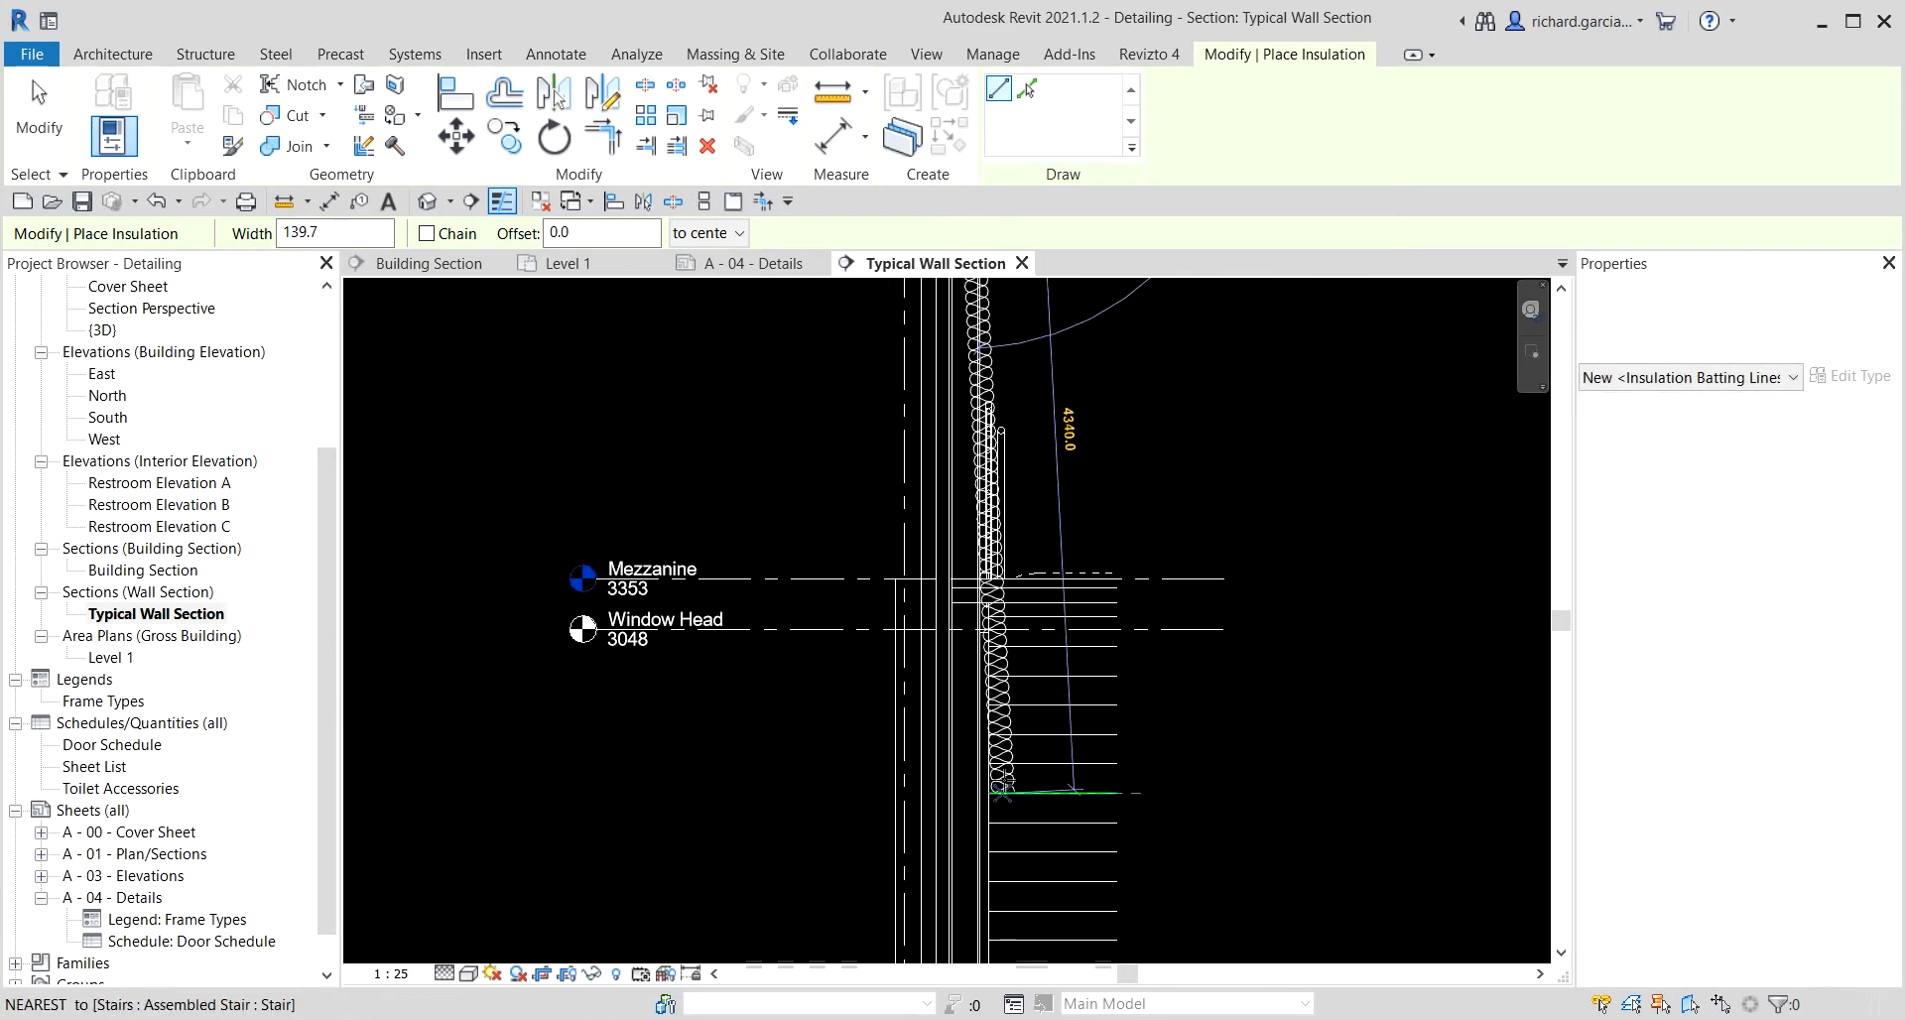
pyautogui.moveTo(1019, 784); pyautogui.dragTo(1085, 218, button='middle')
pyautogui.scroll(3, 1030, 493)
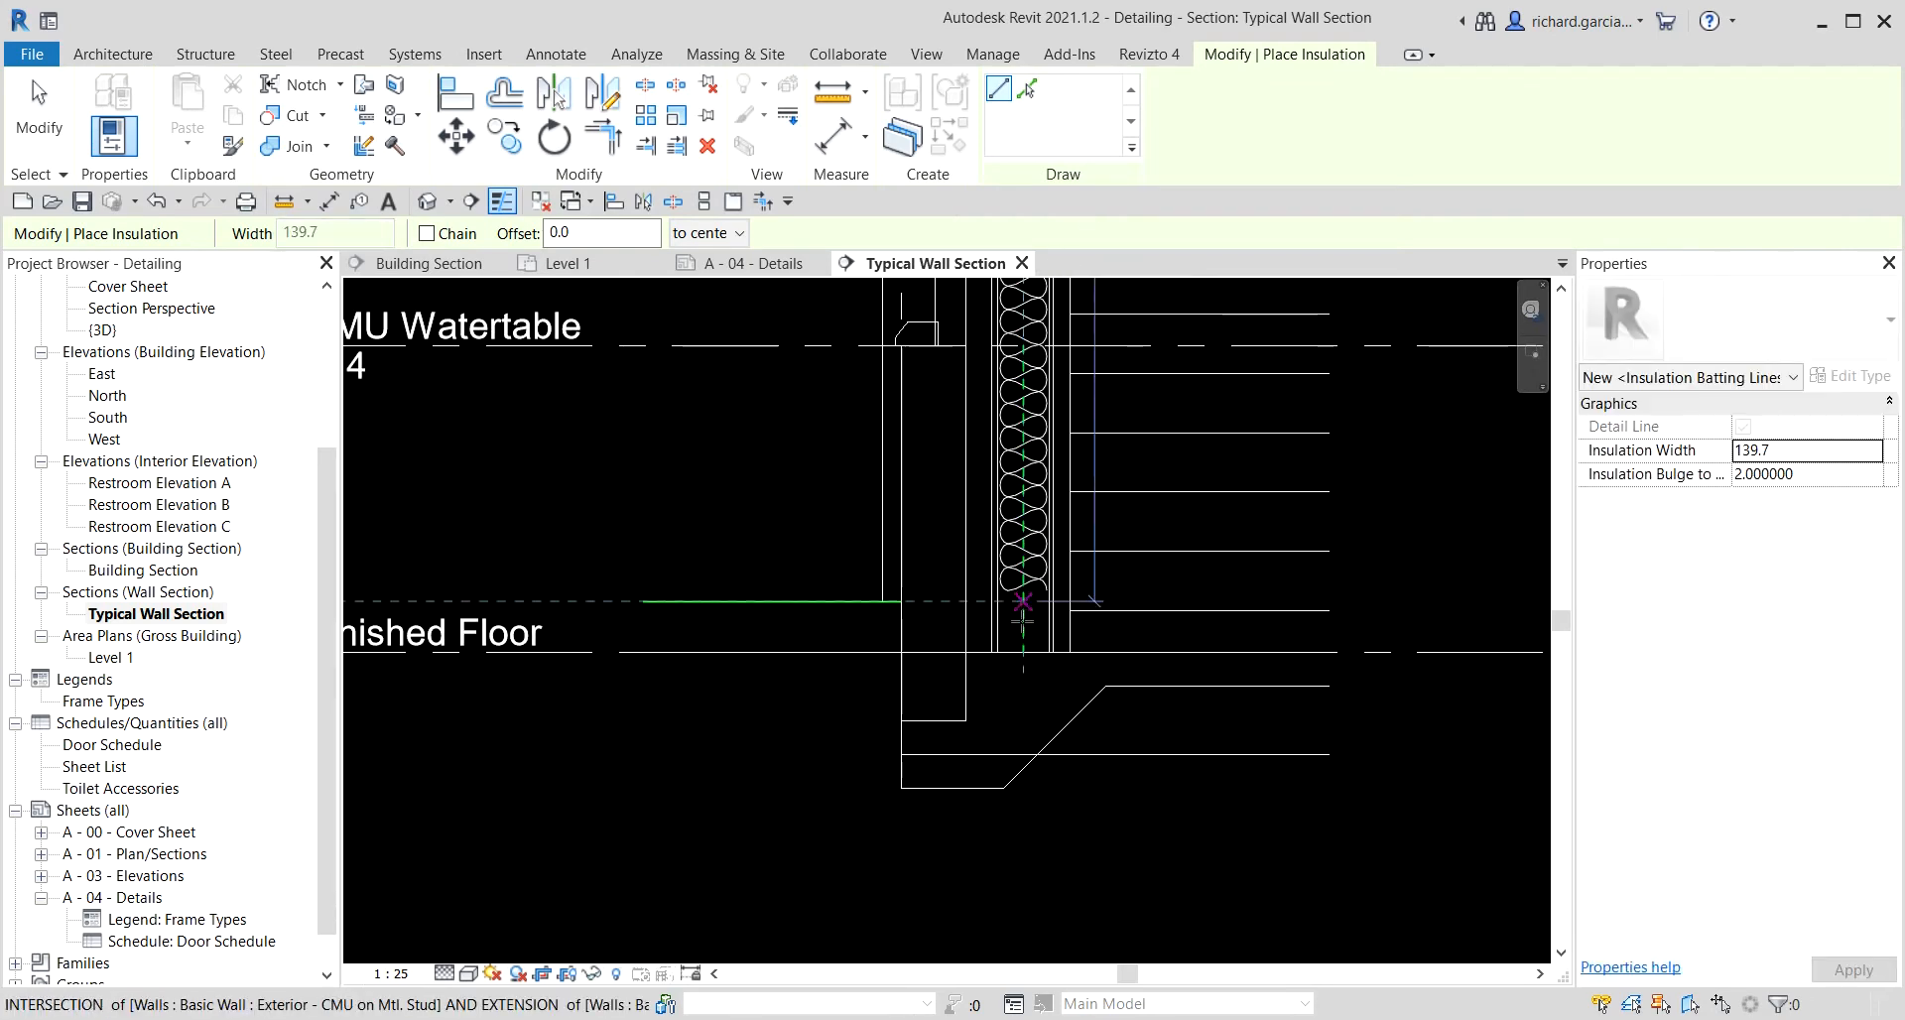
pyautogui.click(1023, 652)
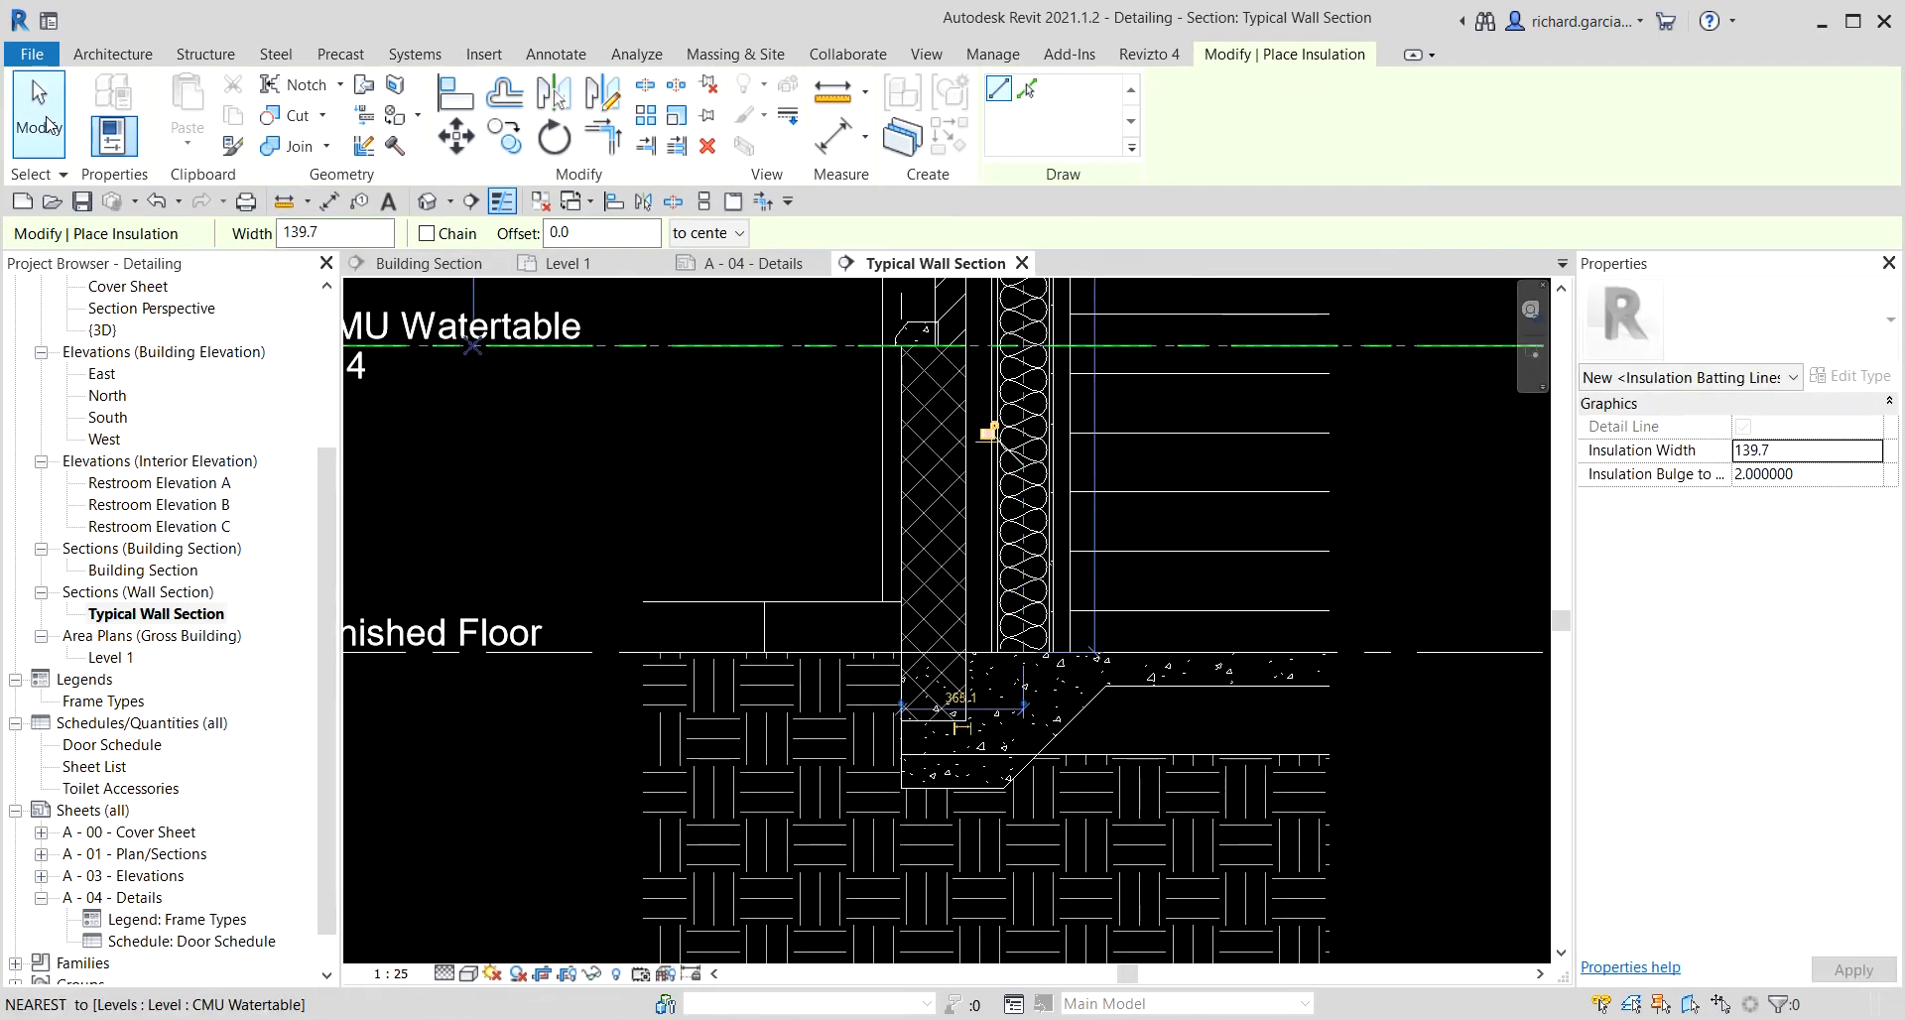
pyautogui.click(40, 119)
# Hide the Upper Parapet level in the Typical Wall Section view.
pyautogui.scroll(-2, 893, 572)
pyautogui.moveTo(1123, 494)
pyautogui.mouseDown(button='middle')
pyautogui.moveTo(1149, 523)
pyautogui.moveTo(1026, 919)
pyautogui.mouseUp(button='middle')
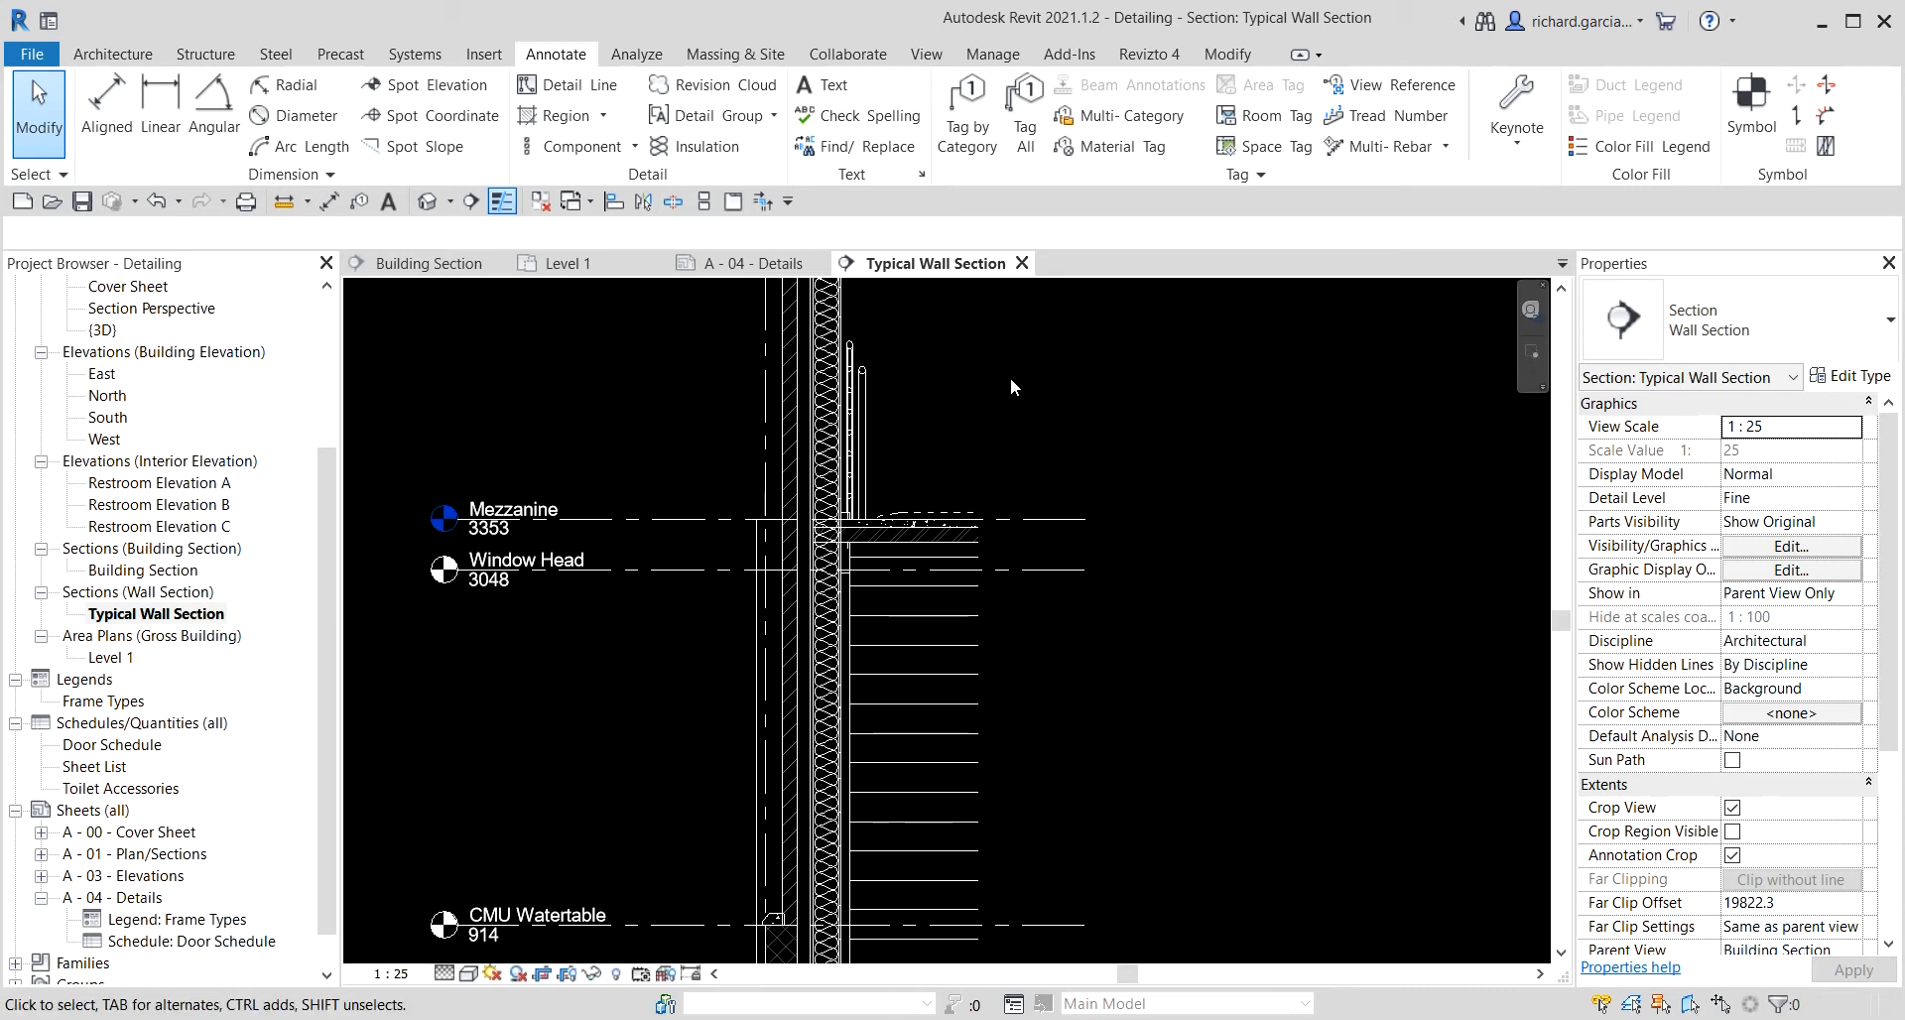
pyautogui.scroll(-2, 1022, 556)
pyautogui.scroll(-2, 1024, 531)
pyautogui.moveTo(1039, 463); pyautogui.dragTo(979, 752, button='middle')
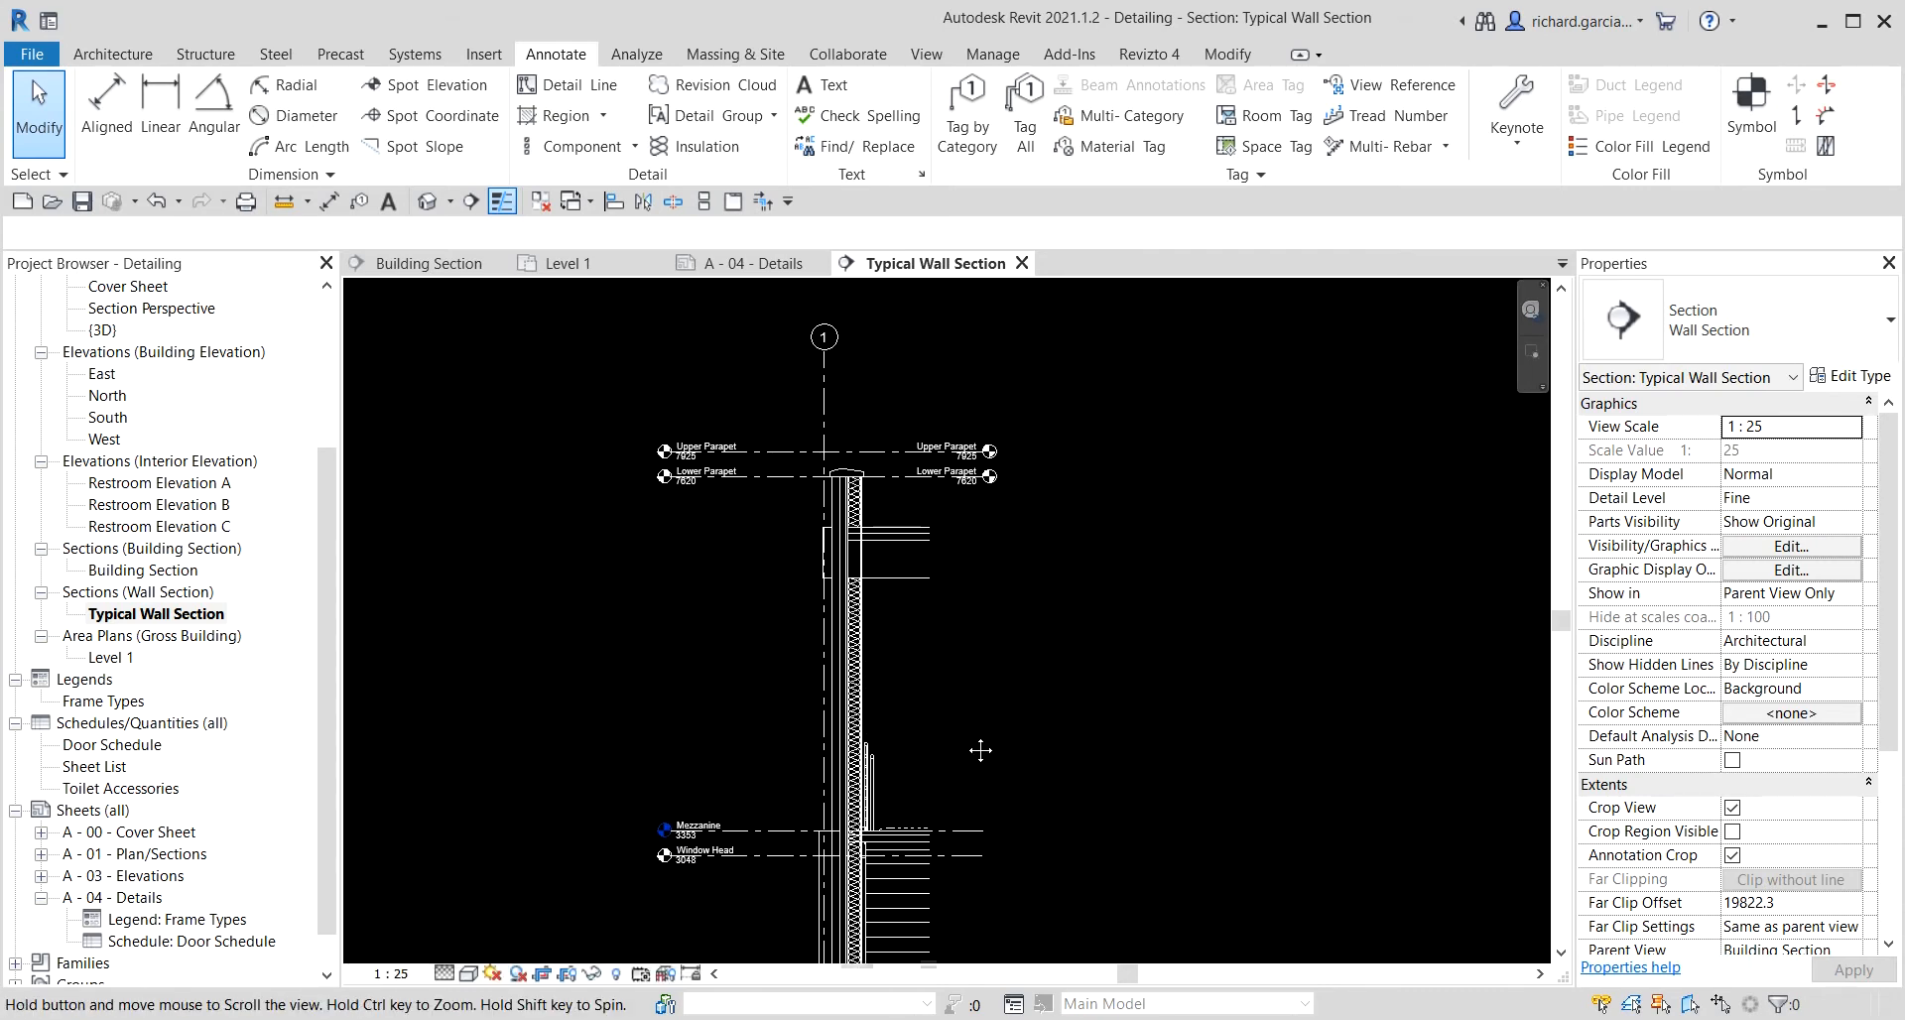
pyautogui.scroll(6, 873, 492)
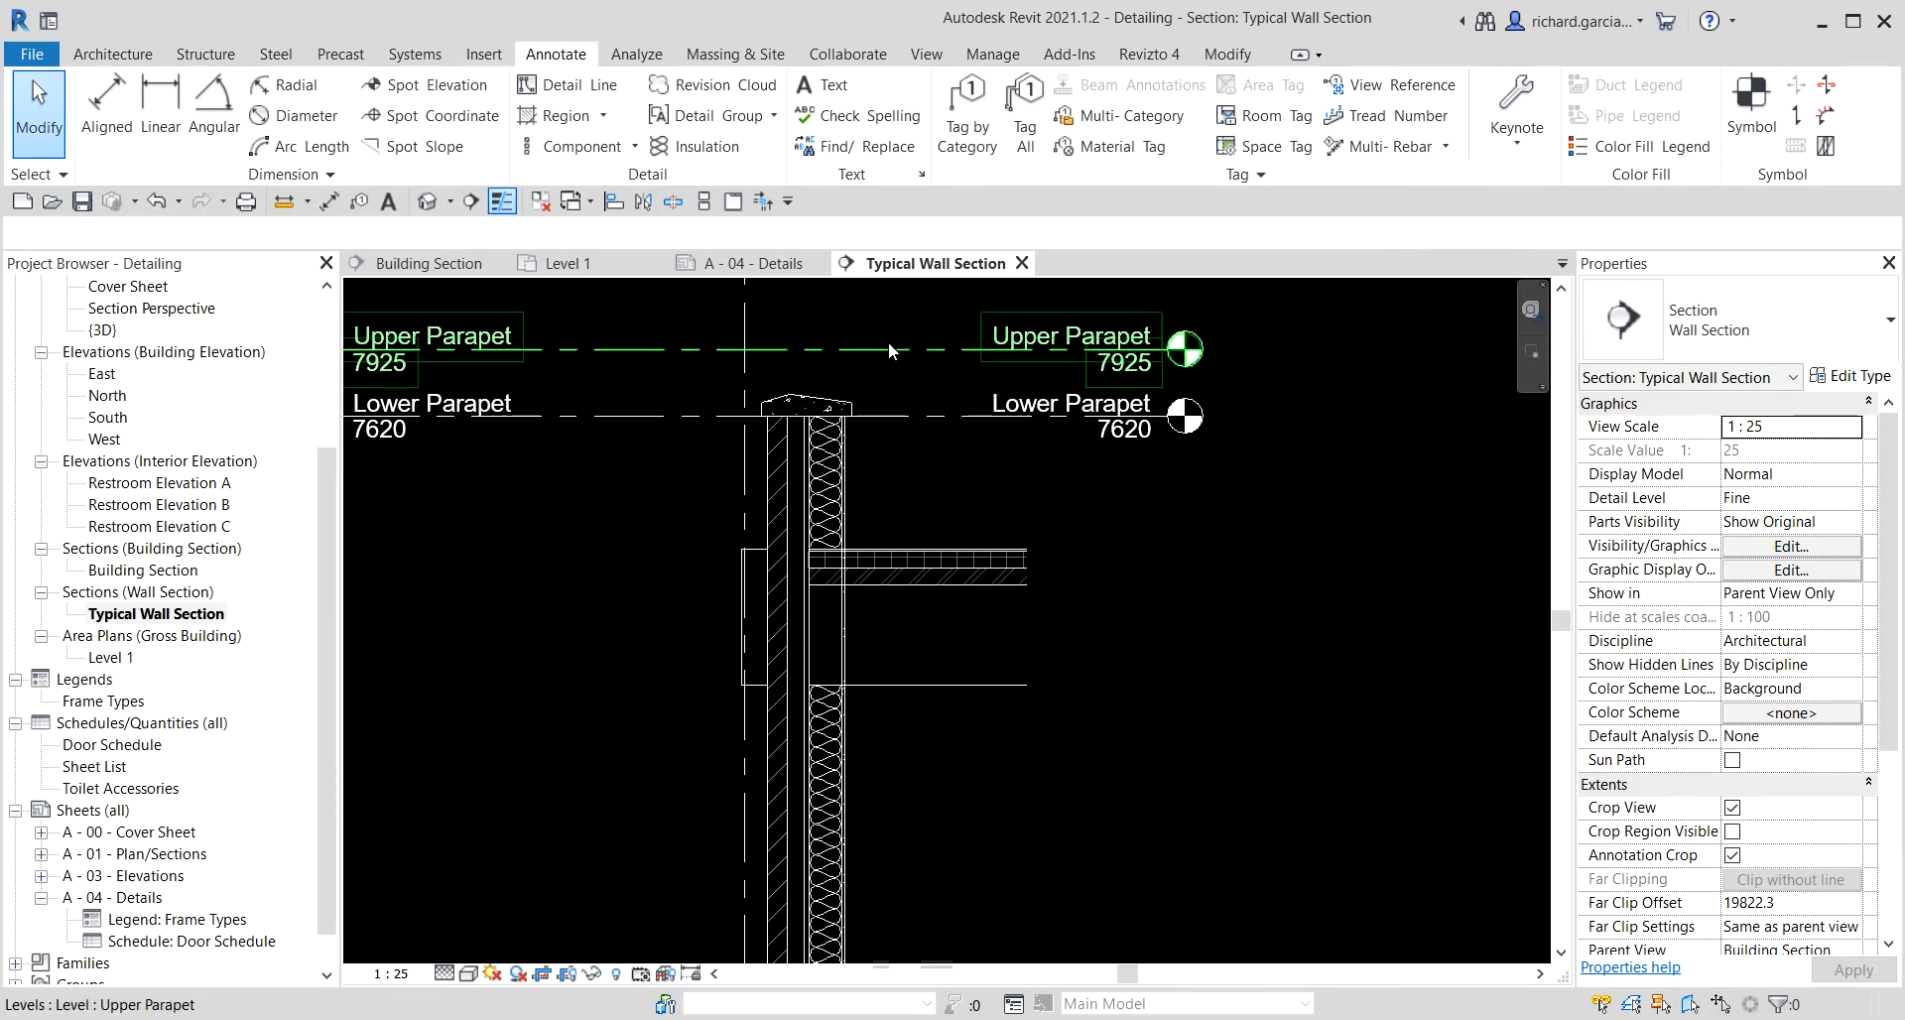
pyautogui.click(889, 344)
pyautogui.rightClick(889, 344)
pyautogui.moveTo(1091, 569)
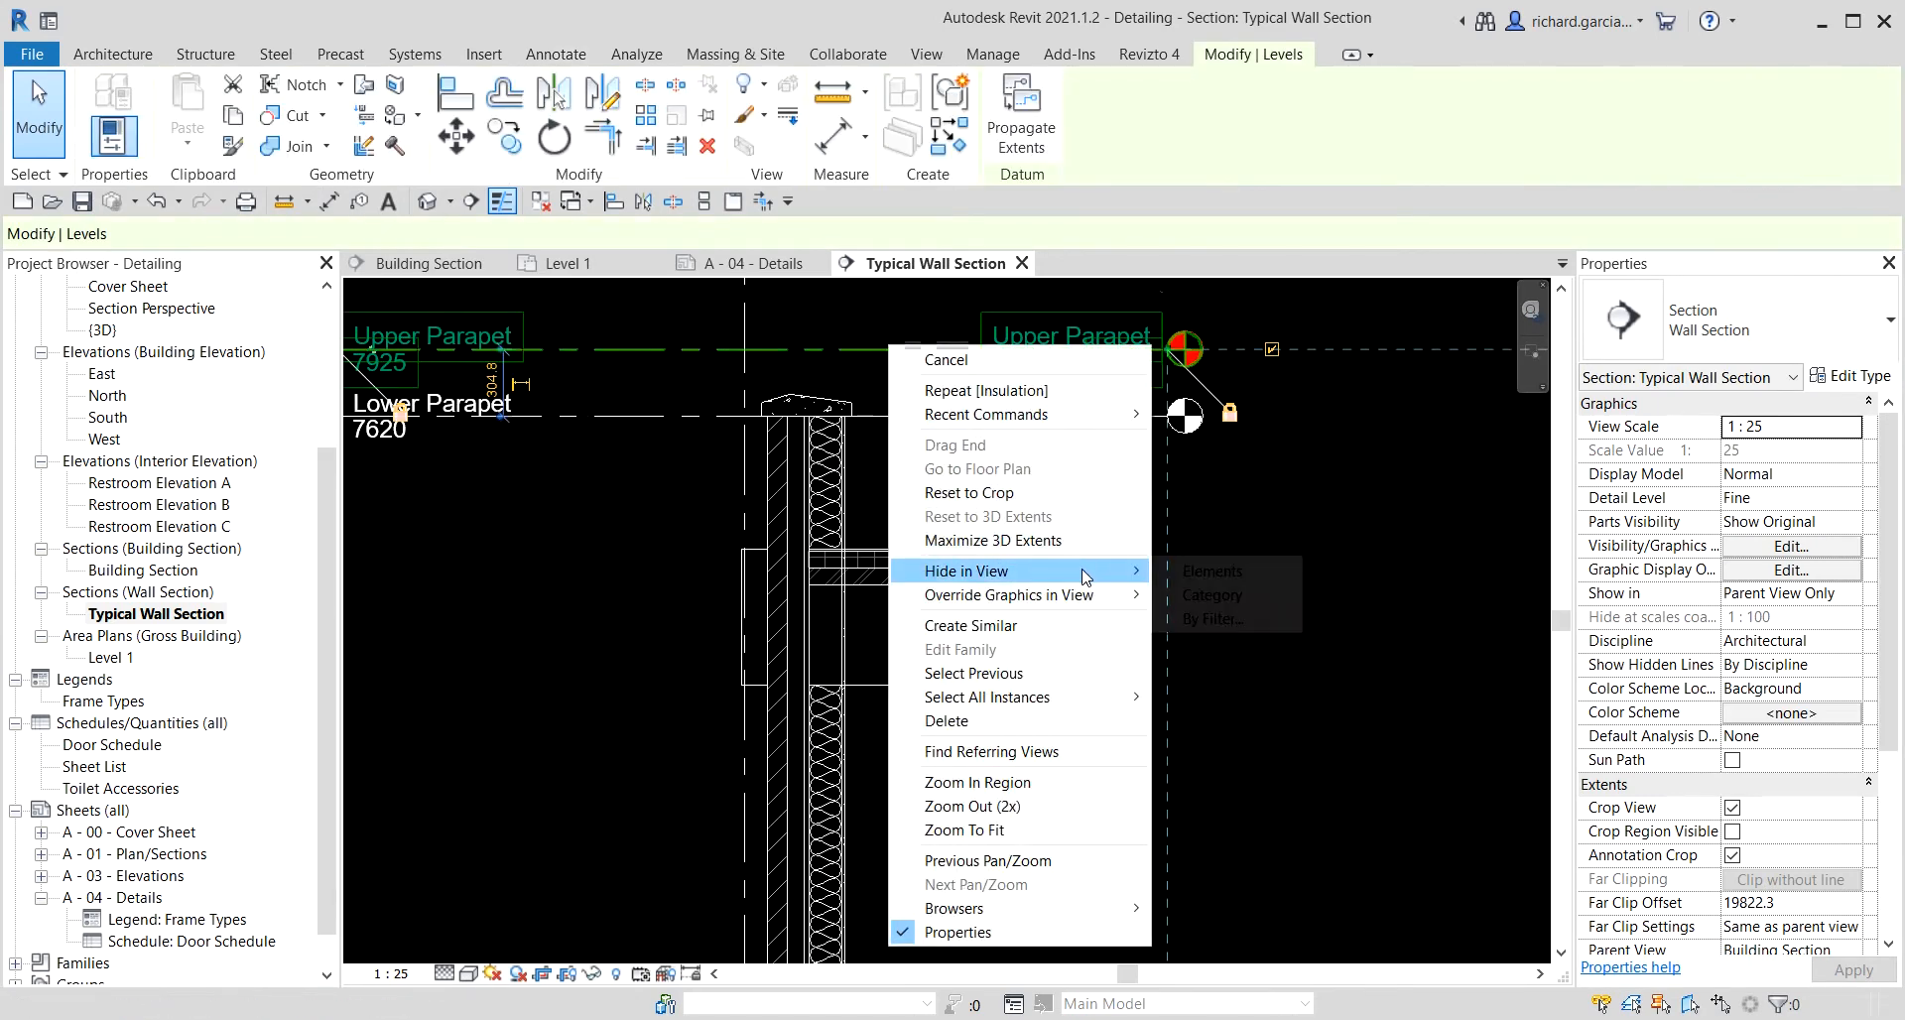
pyautogui.click(1200, 573)
# Place a detail callout around the top of the parapet, from above the Lower Parapet level to below the roof.
pyautogui.scroll(-2, 985, 467)
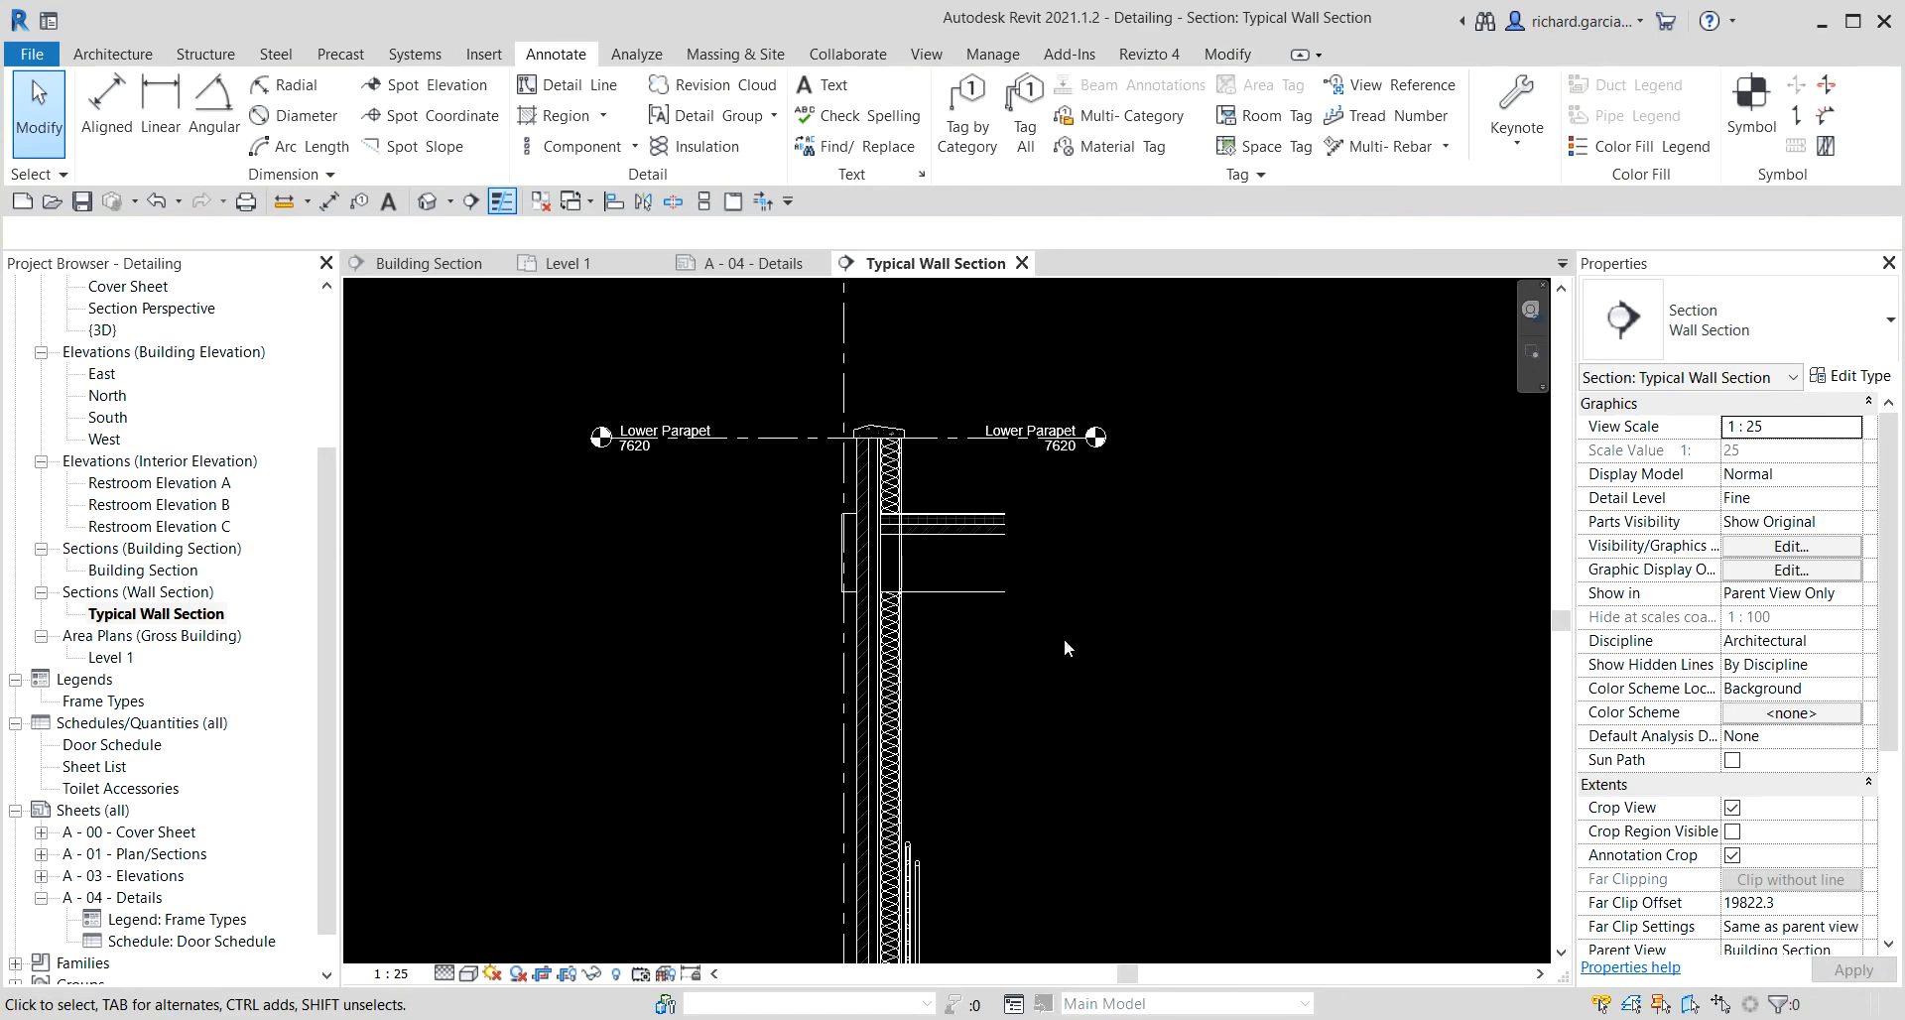
pyautogui.scroll(-2, 1069, 816)
pyautogui.moveTo(1069, 816); pyautogui.dragTo(1081, 506, button='middle')
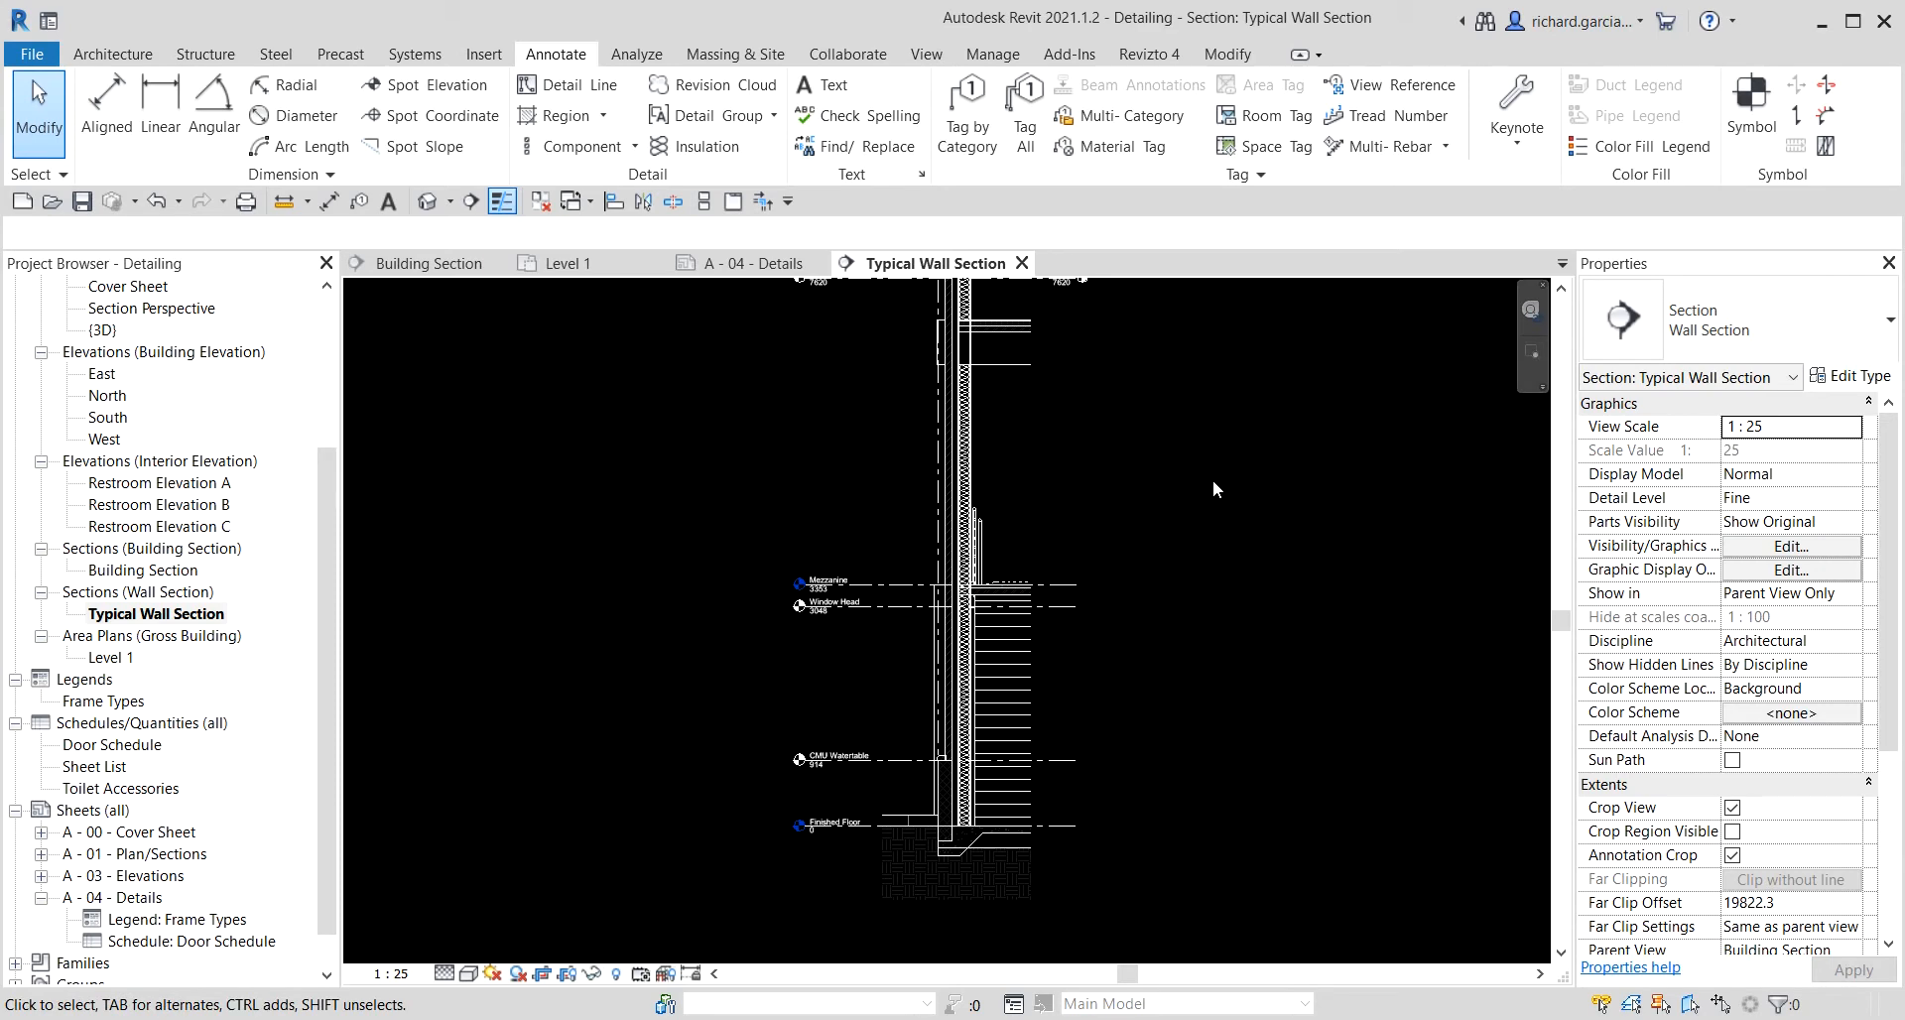
pyautogui.moveTo(1097, 567); pyautogui.dragTo(1112, 621, button='middle')
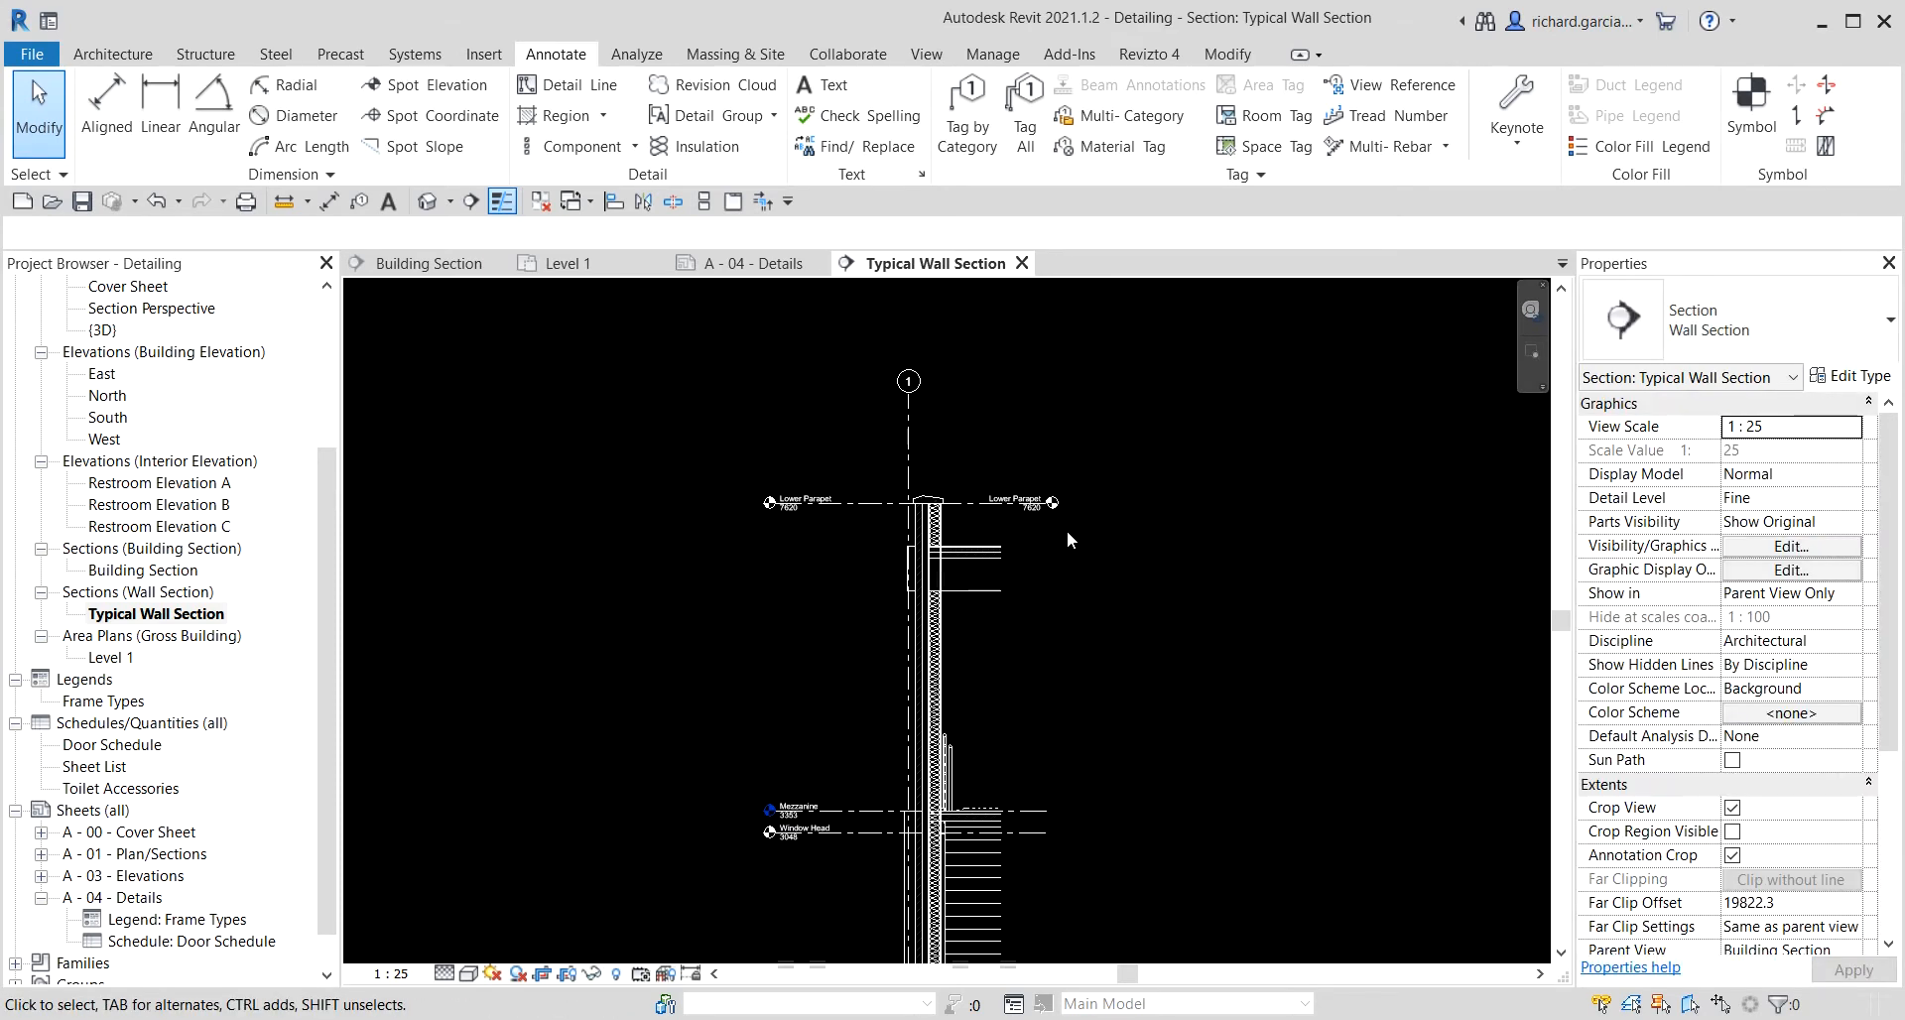
pyautogui.scroll(1, 1068, 530)
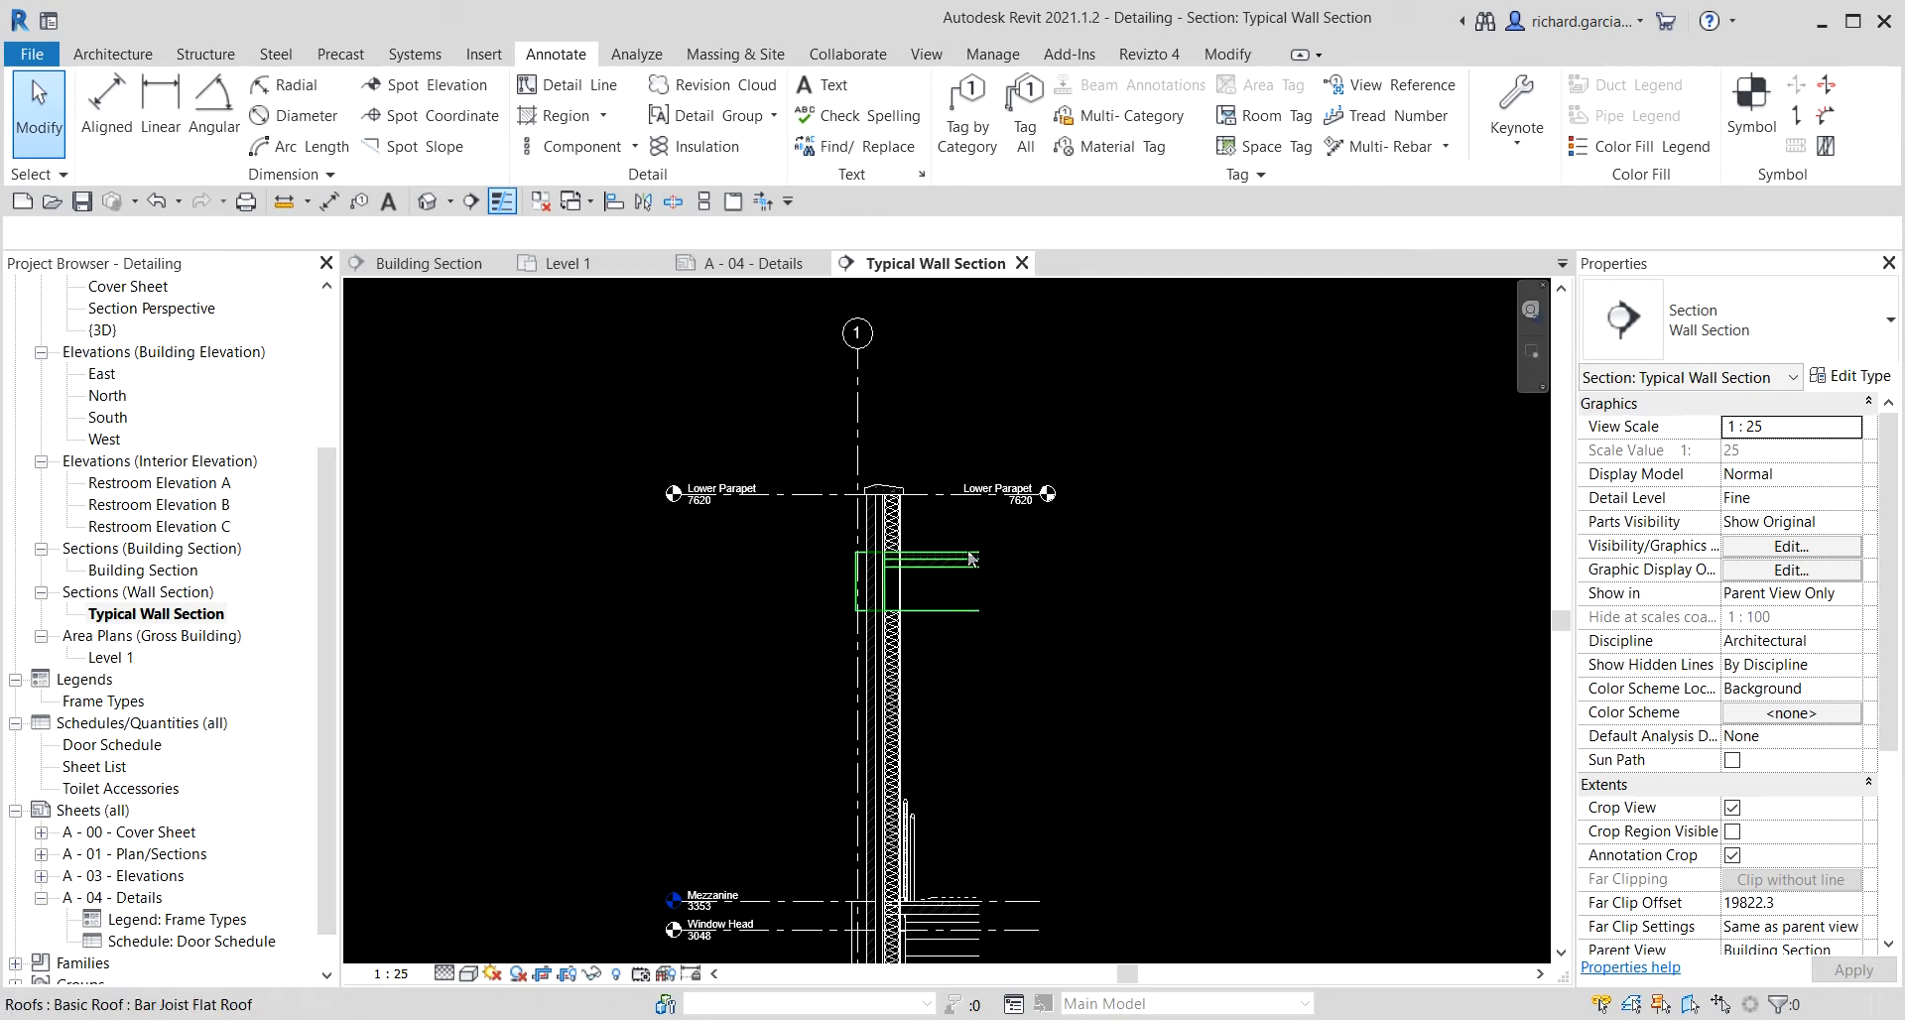
pyautogui.scroll(2, 1092, 511)
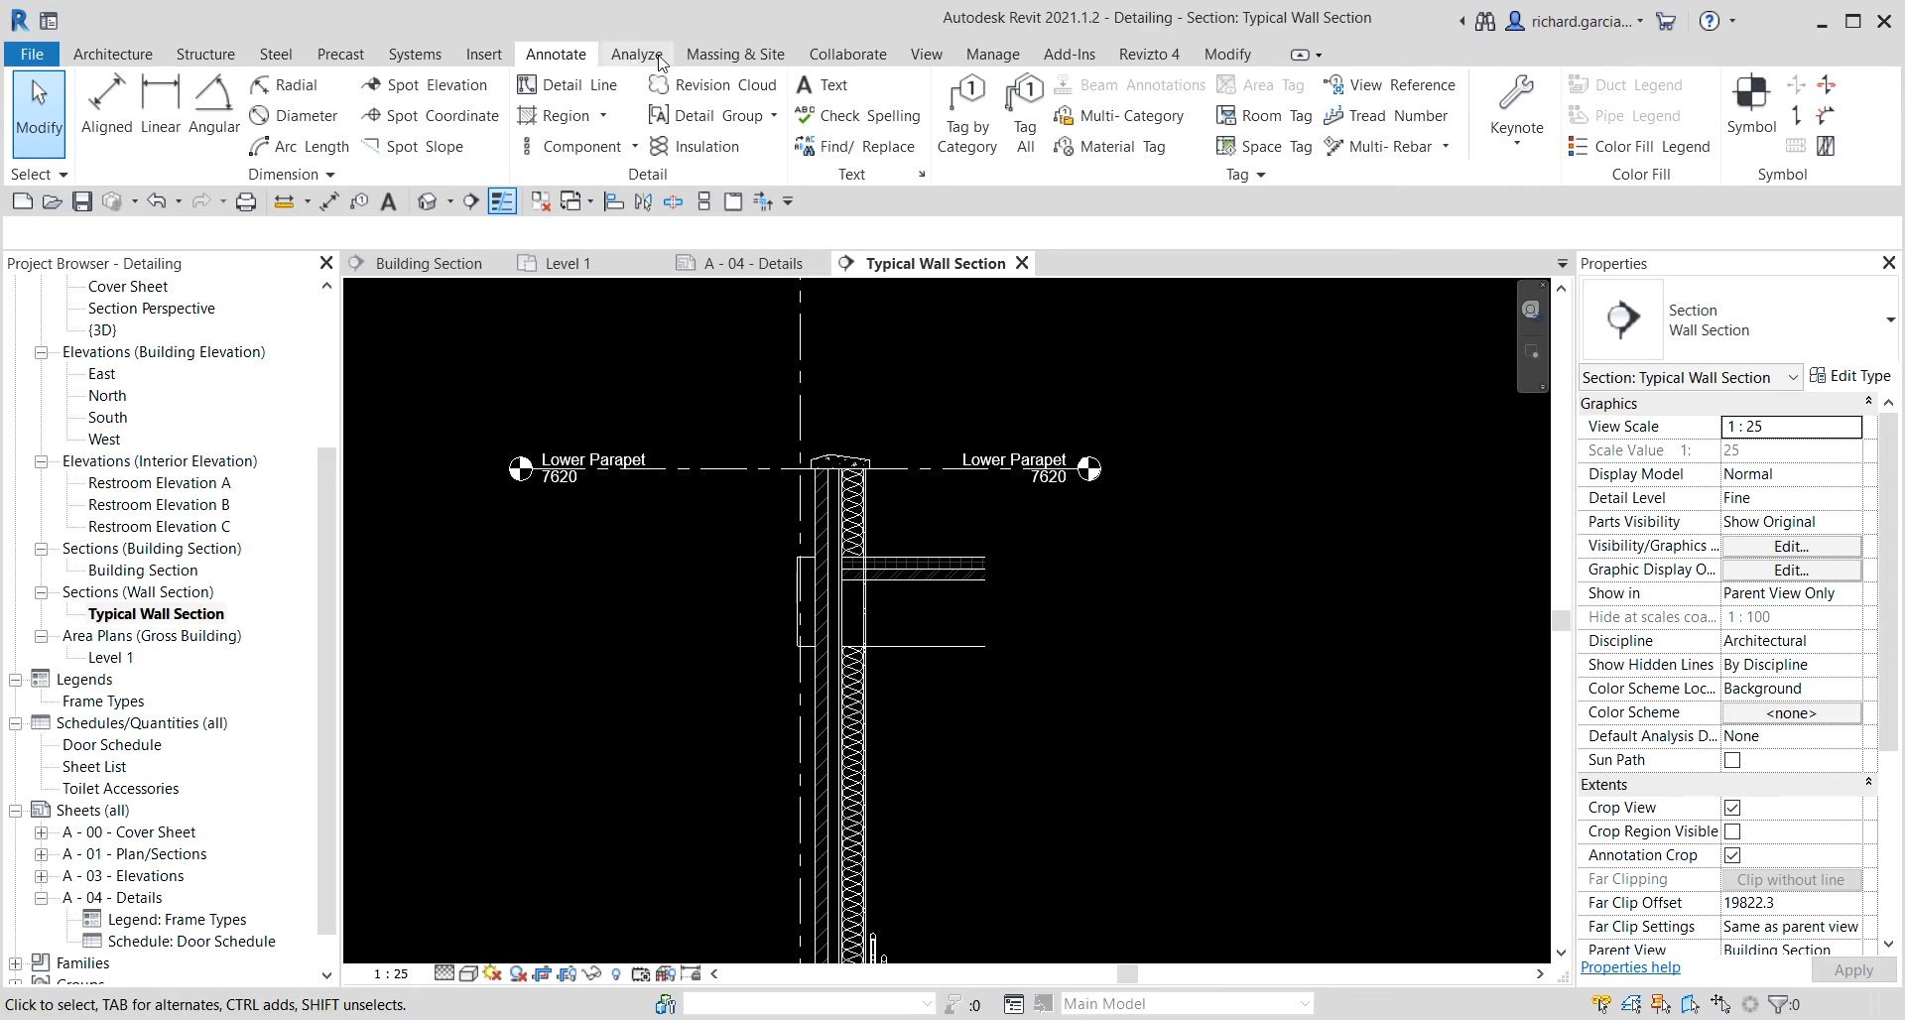
pyautogui.click(925, 56)
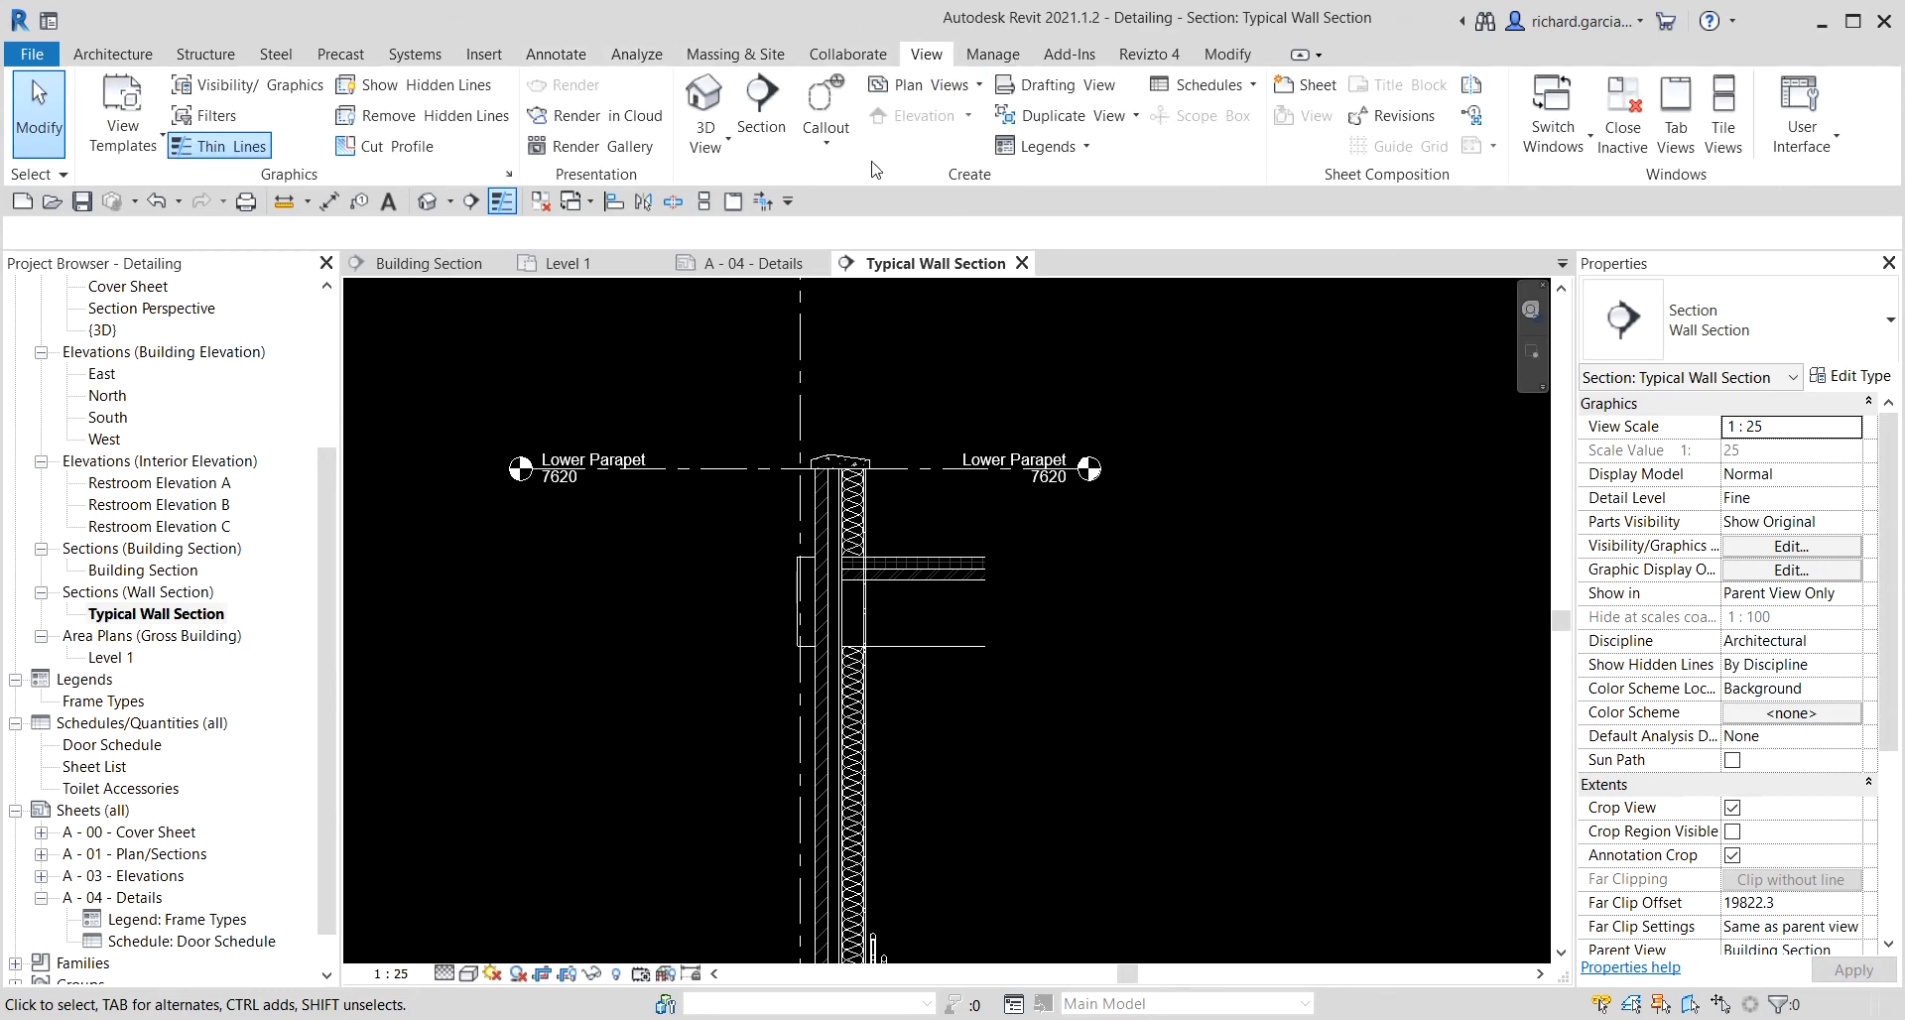
pyautogui.click(826, 144)
pyautogui.click(862, 189)
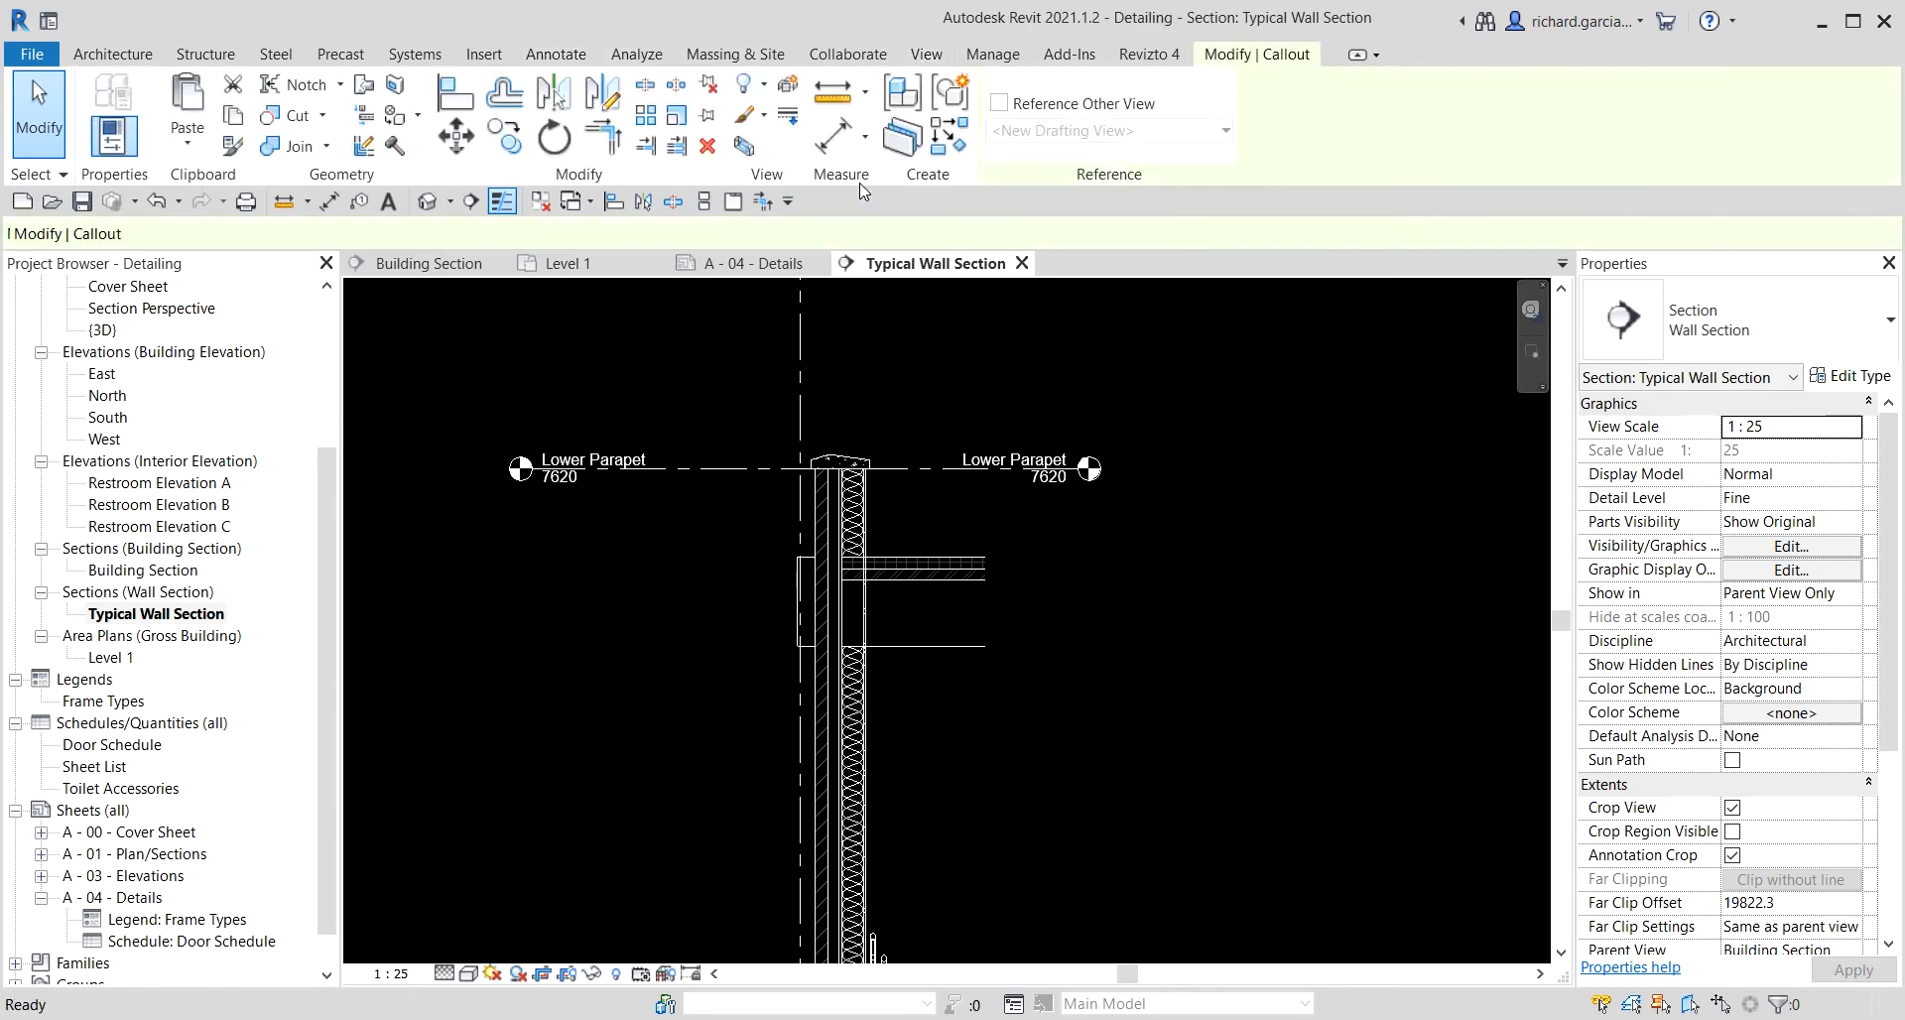
pyautogui.click(1734, 334)
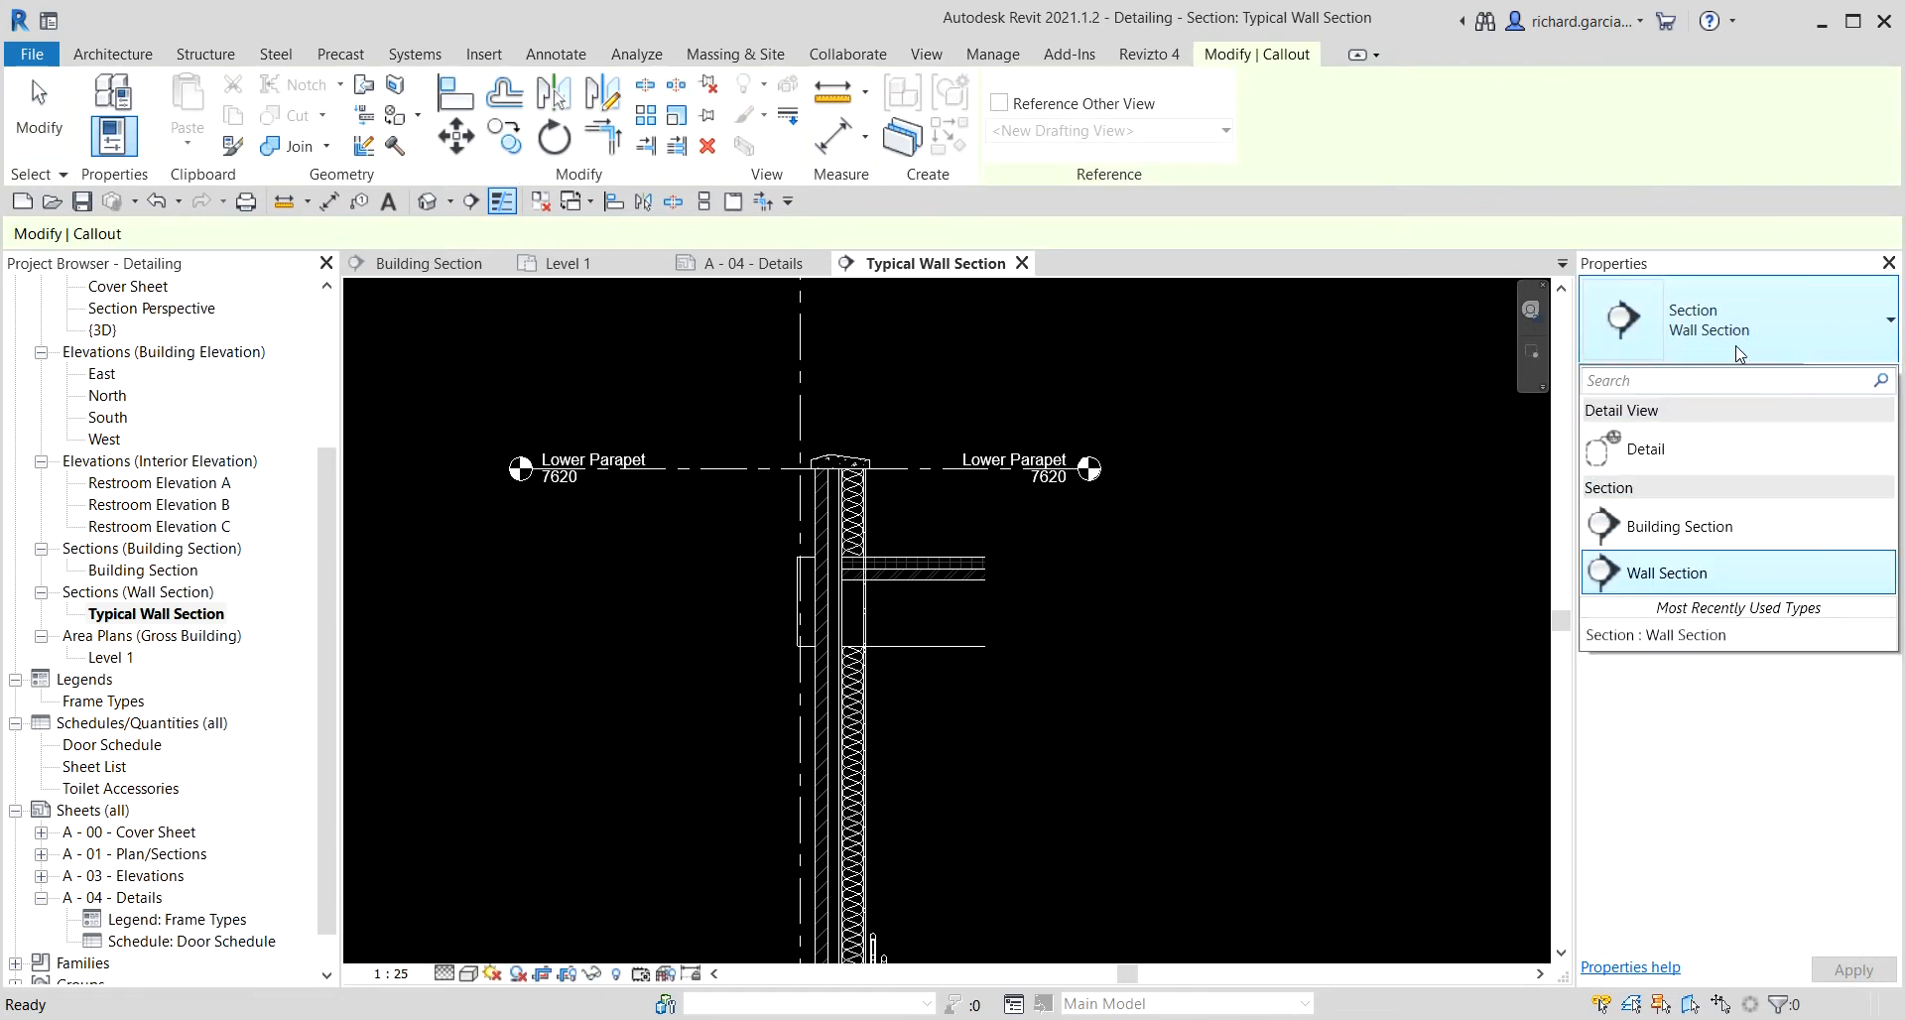
pyautogui.click(1646, 450)
pyautogui.scroll(1, 788, 517)
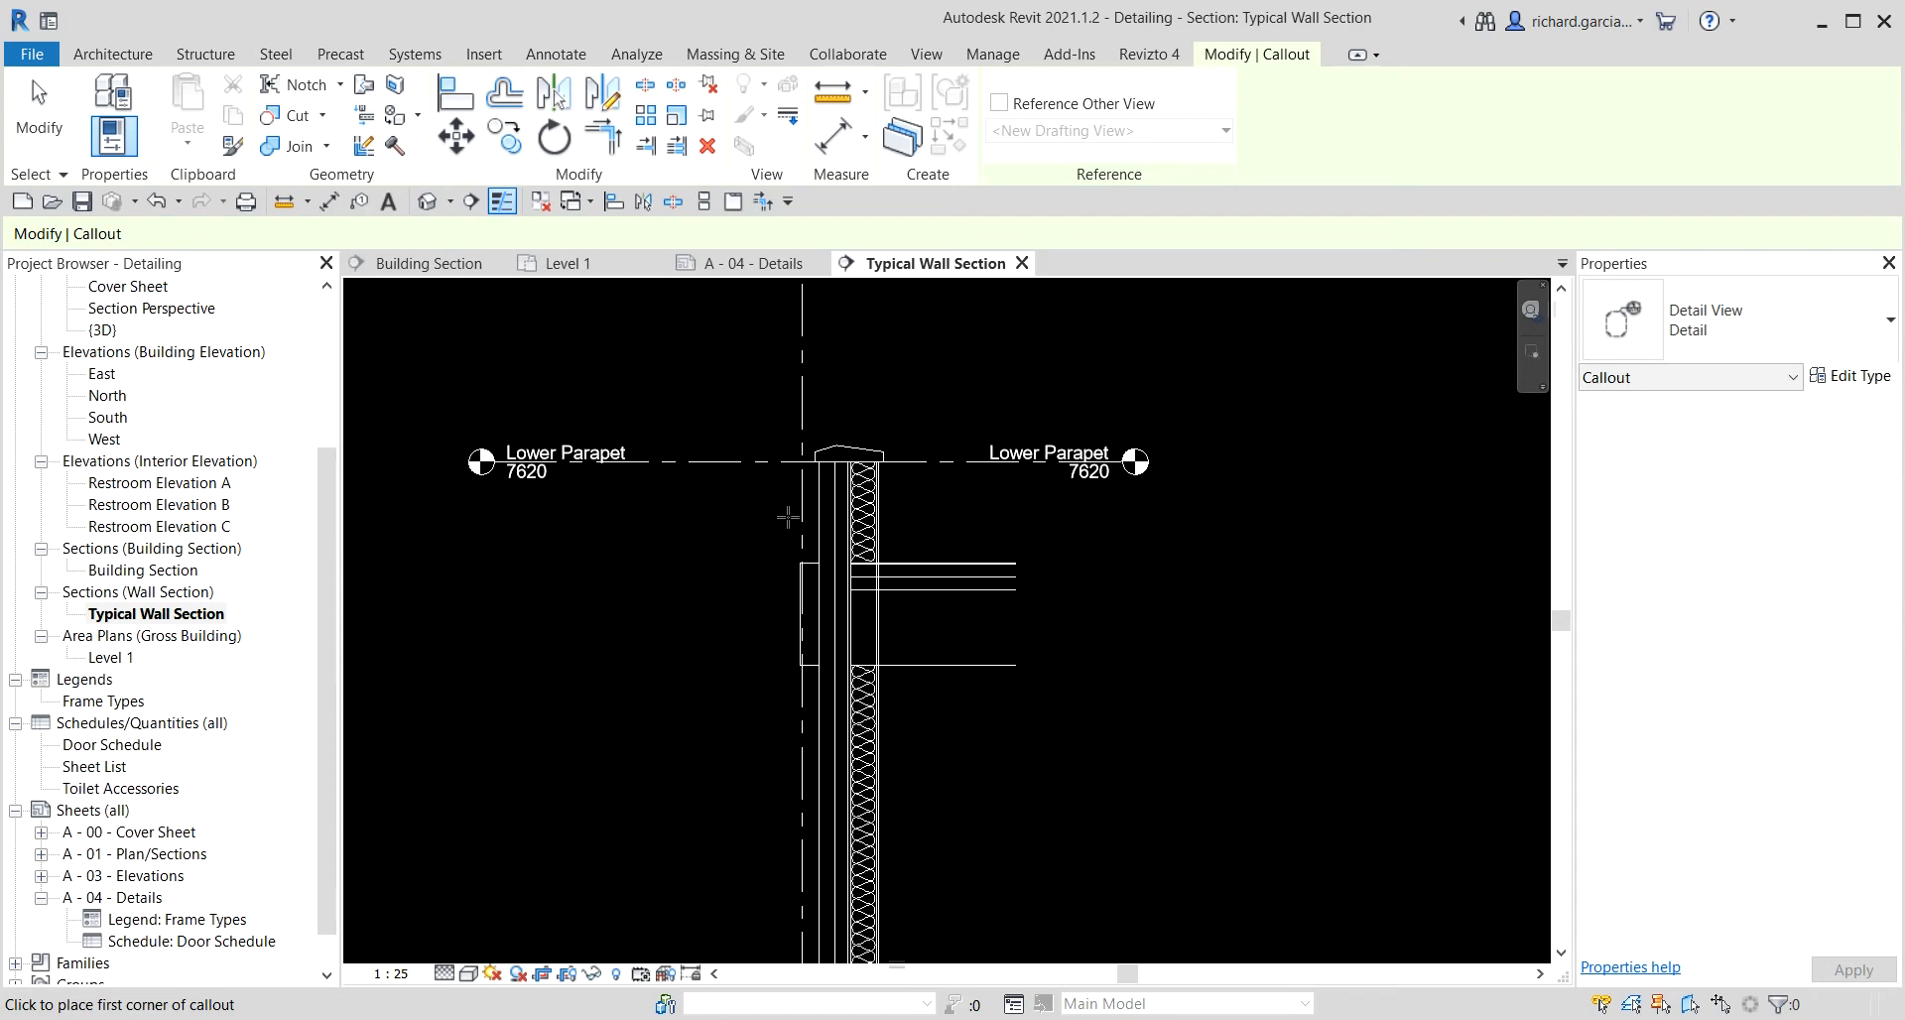
pyautogui.click(724, 421)
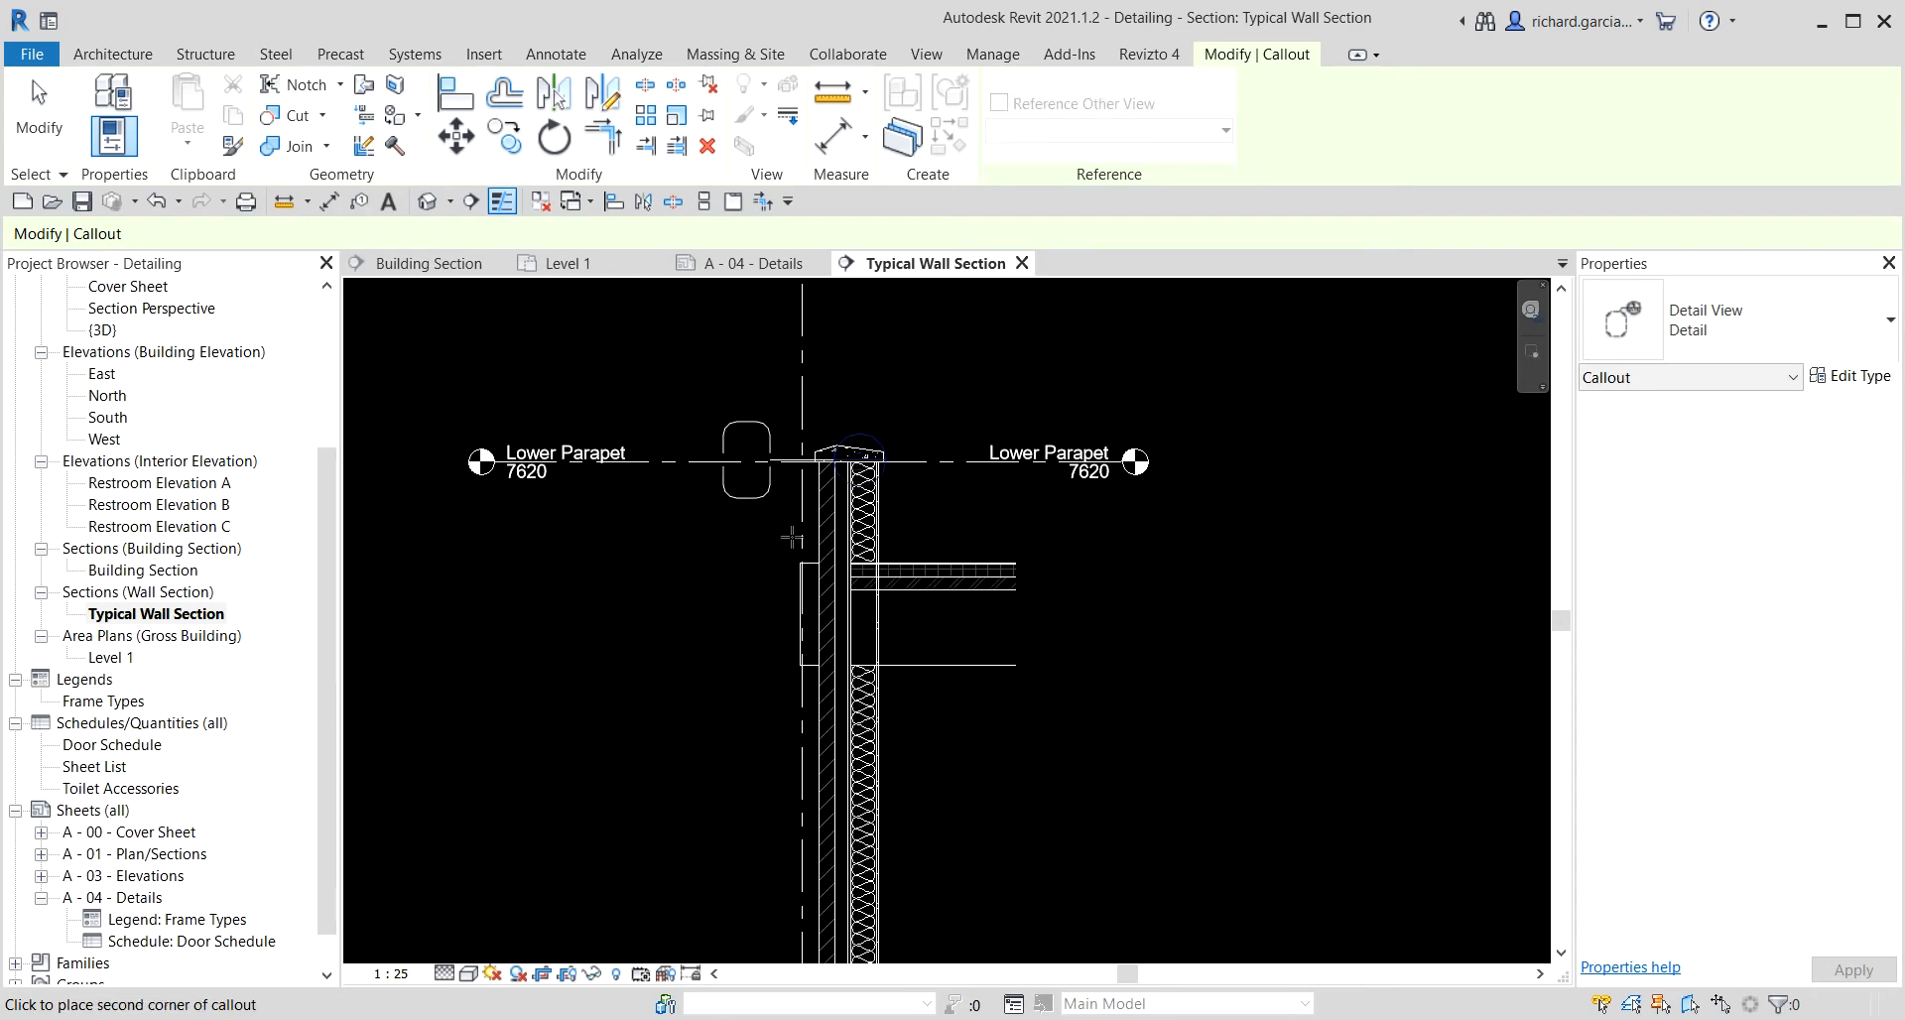
pyautogui.click(968, 702)
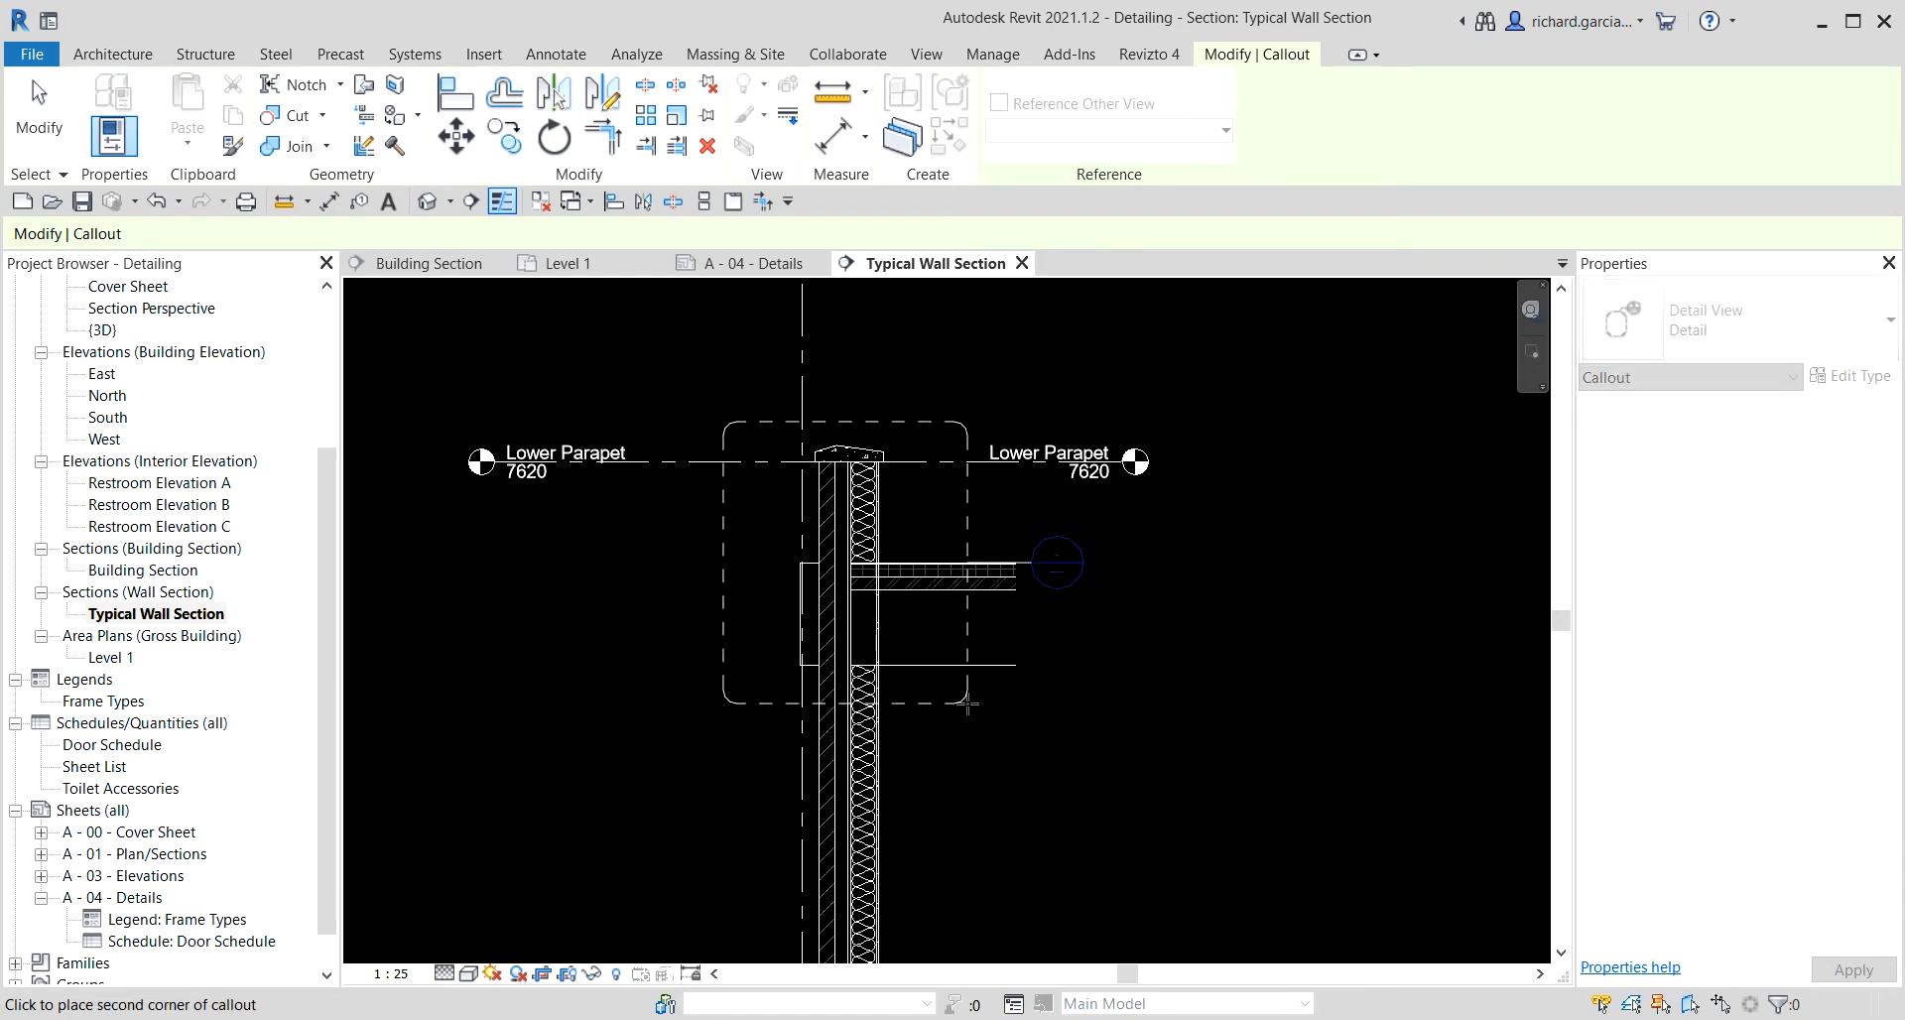
pyautogui.press('Escape')
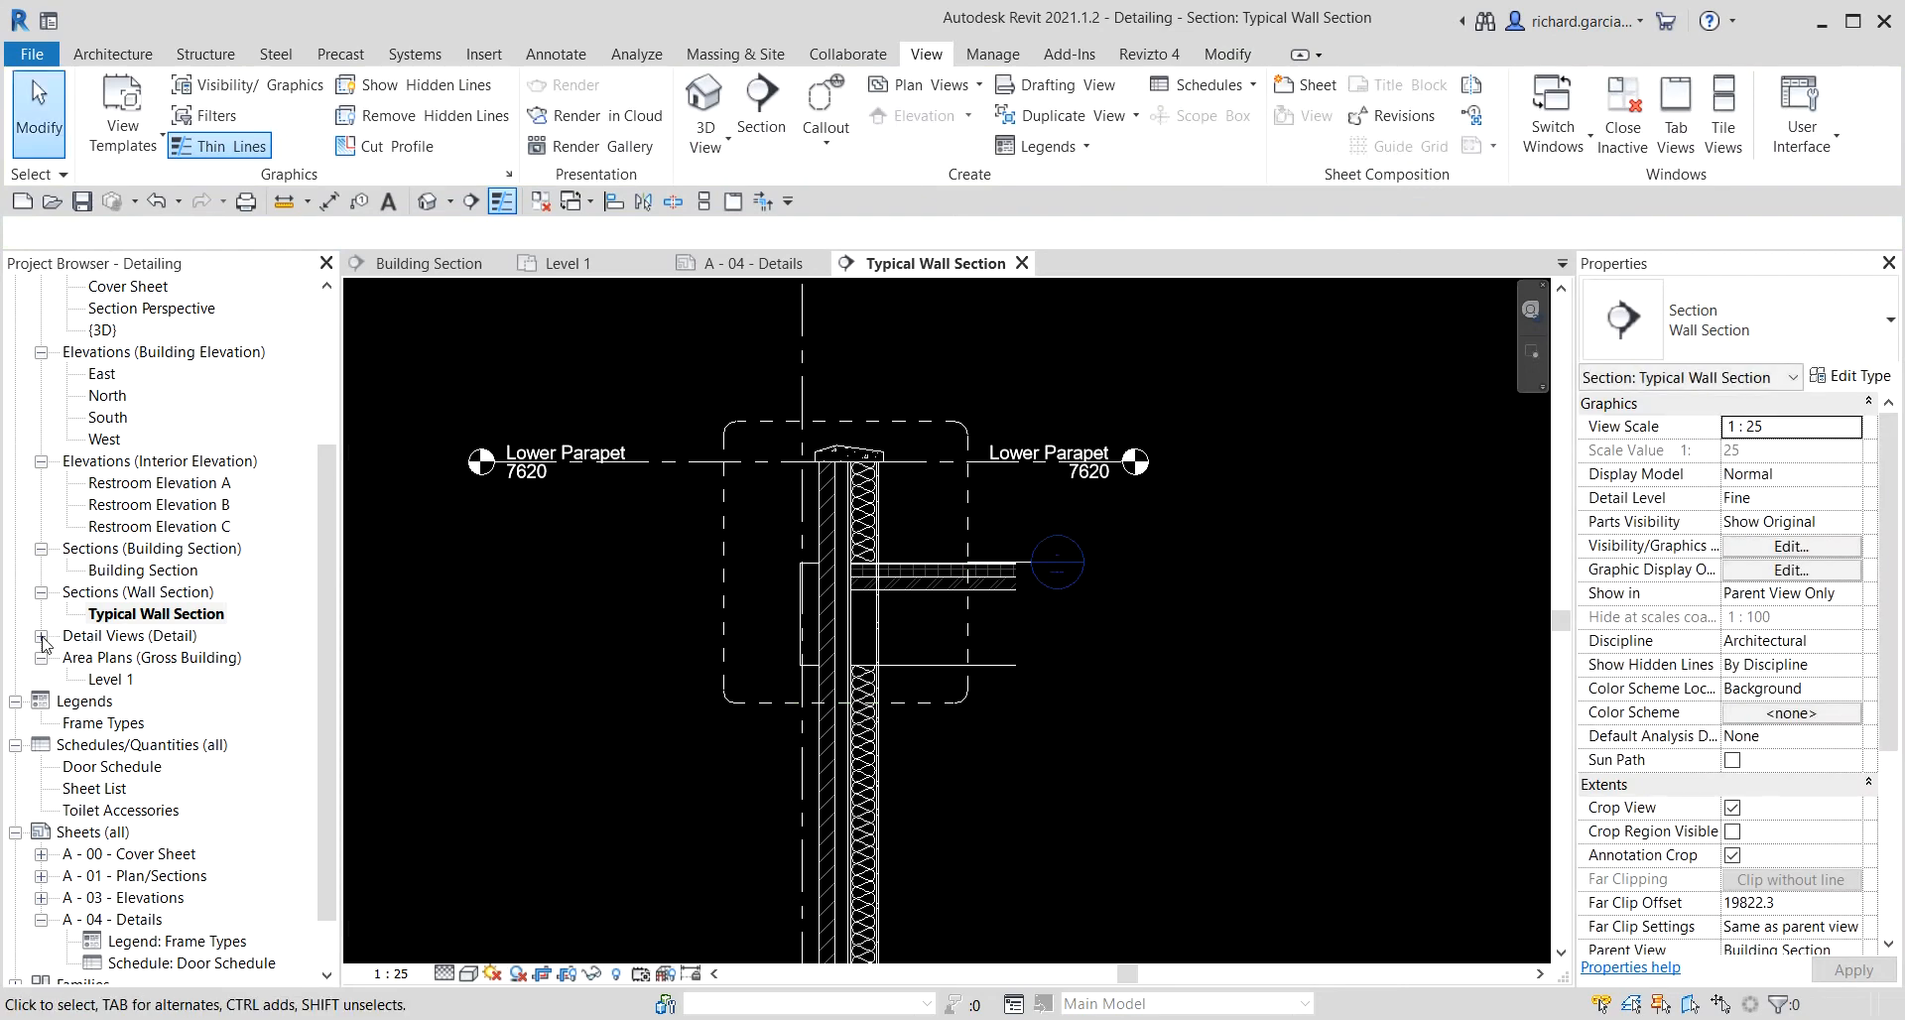
# Move the callout head up and to the left of the callout boundary.
pyautogui.click(42, 636)
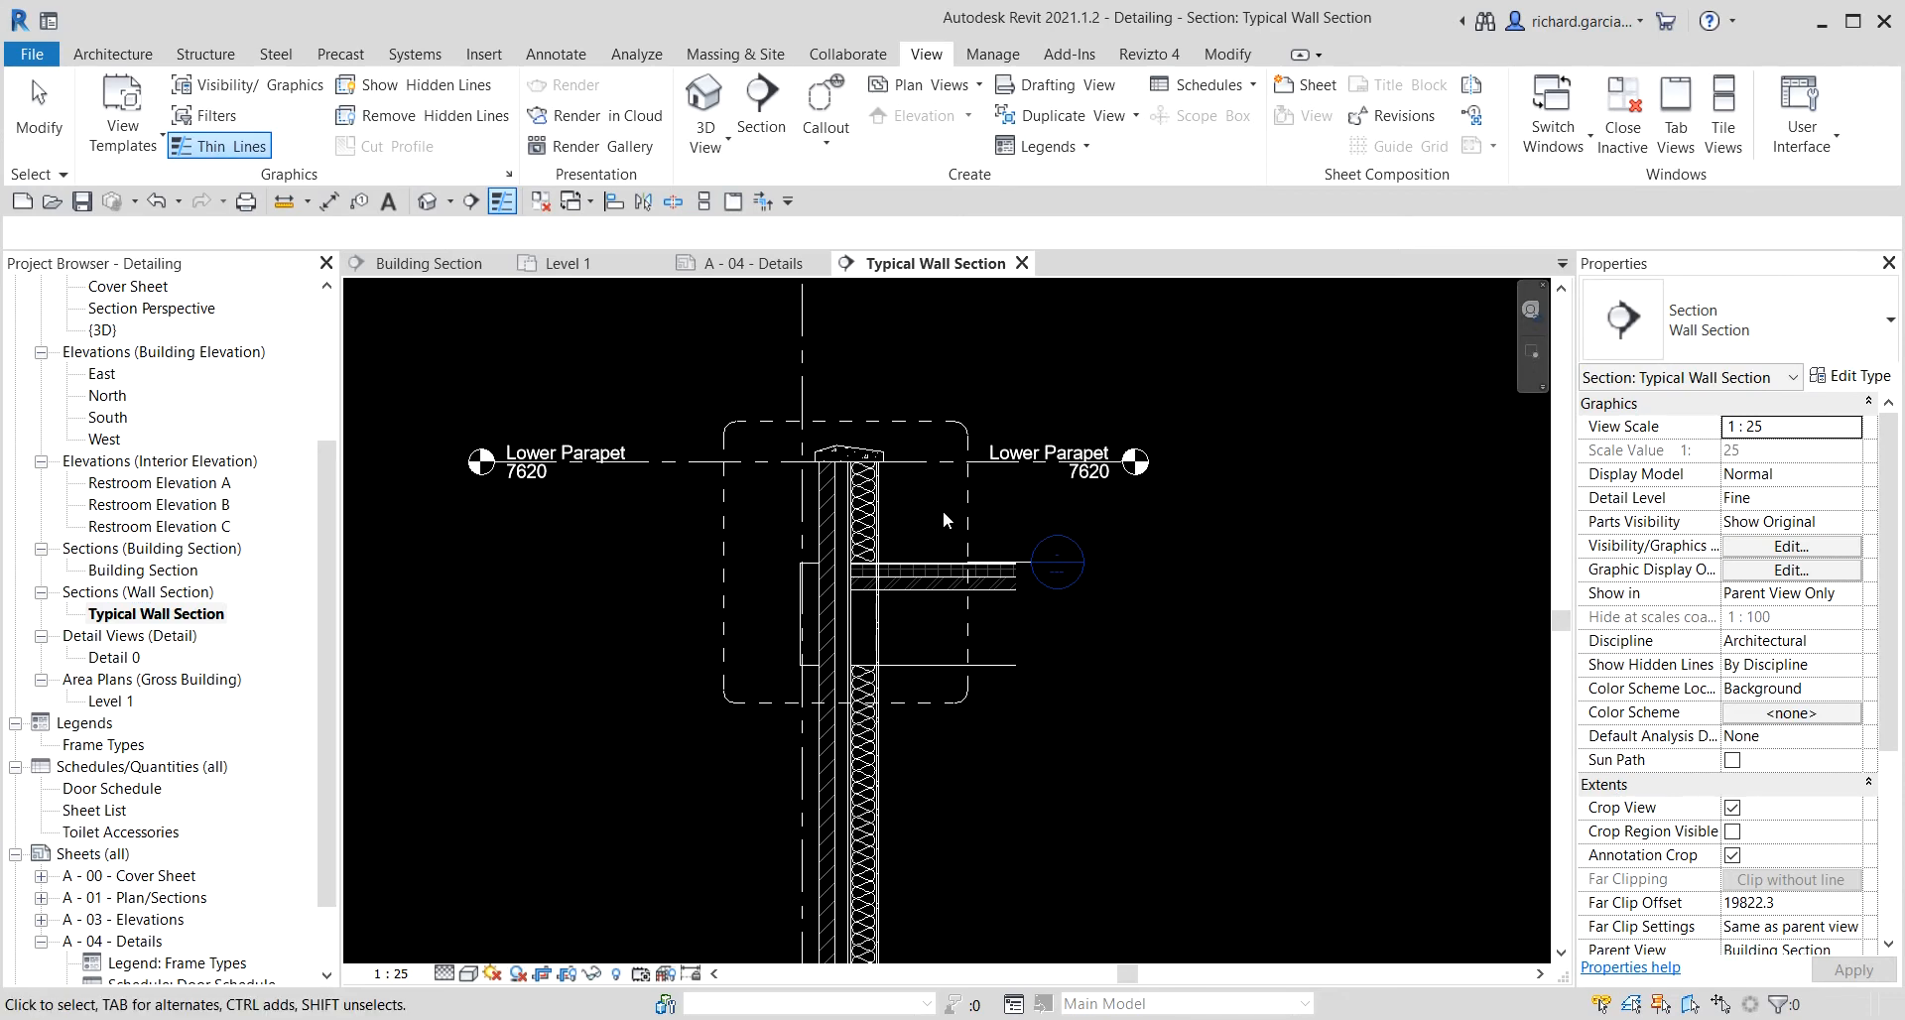
pyautogui.click(1027, 566)
pyautogui.moveTo(1026, 572); pyautogui.dragTo(677, 369)
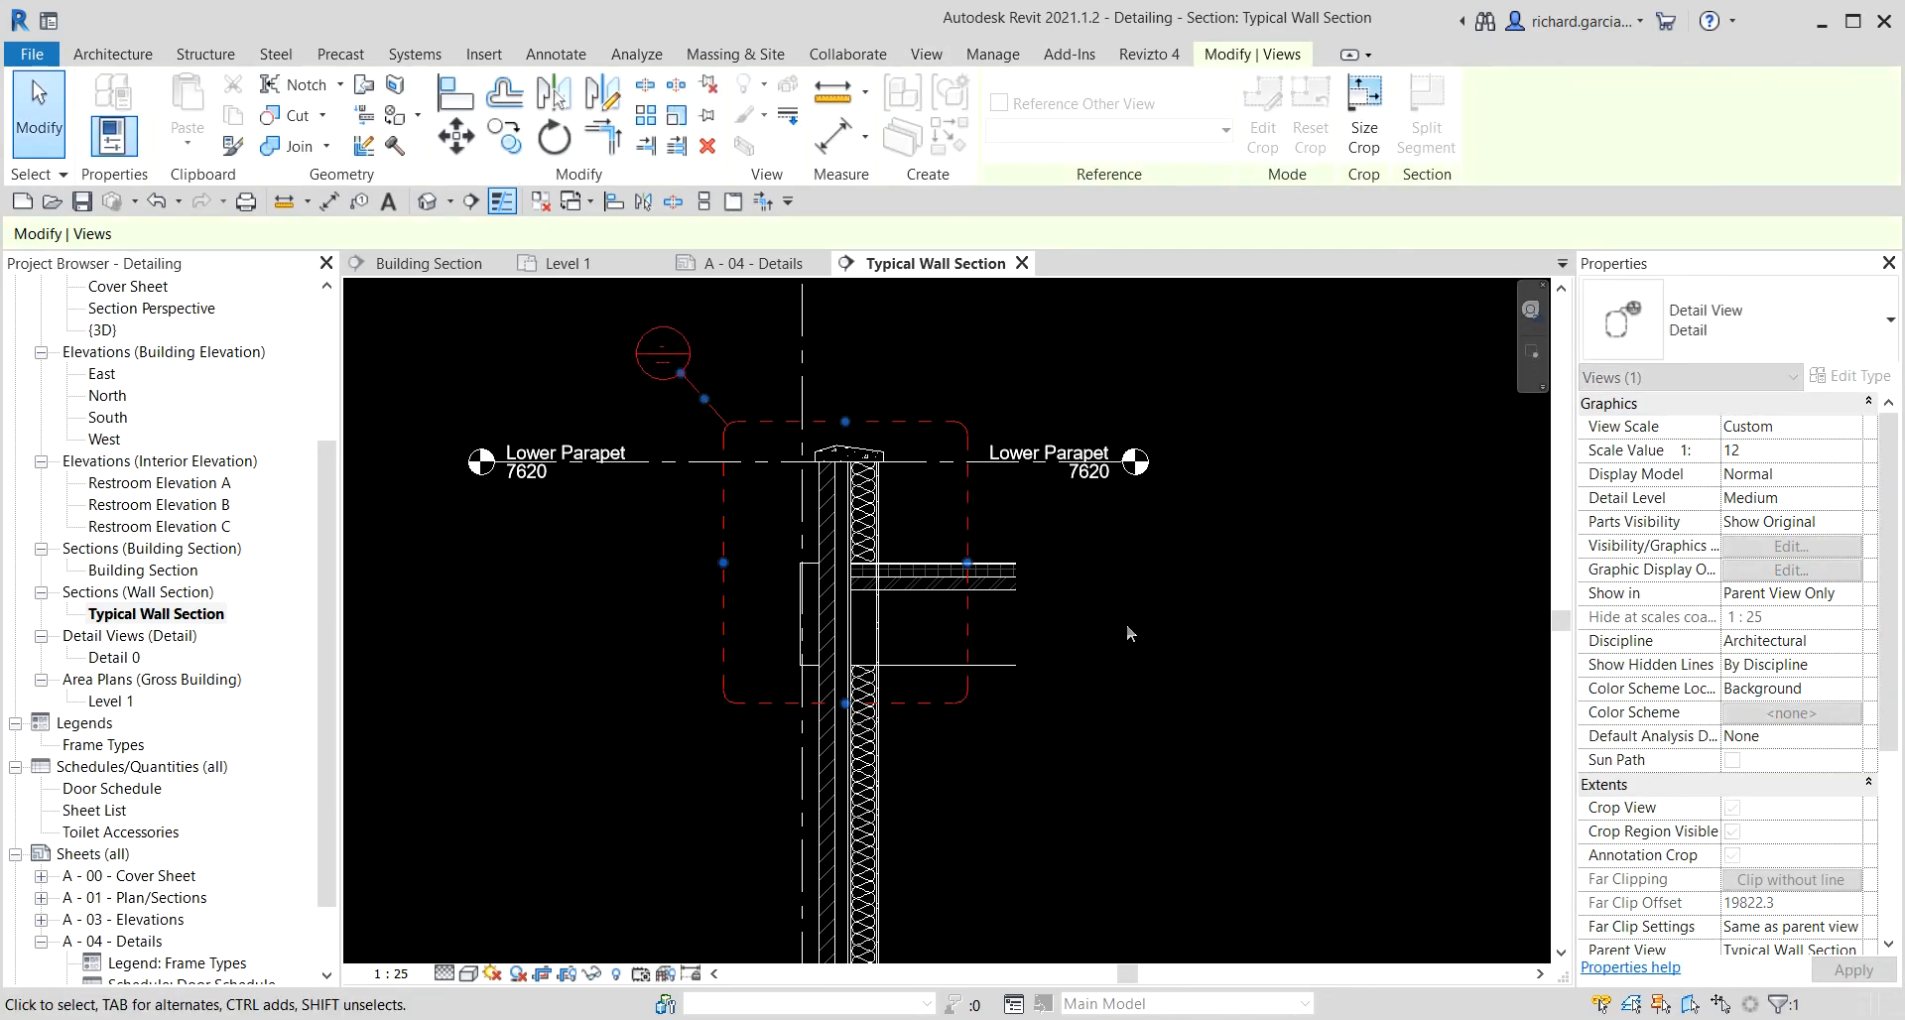
pyautogui.click(1151, 622)
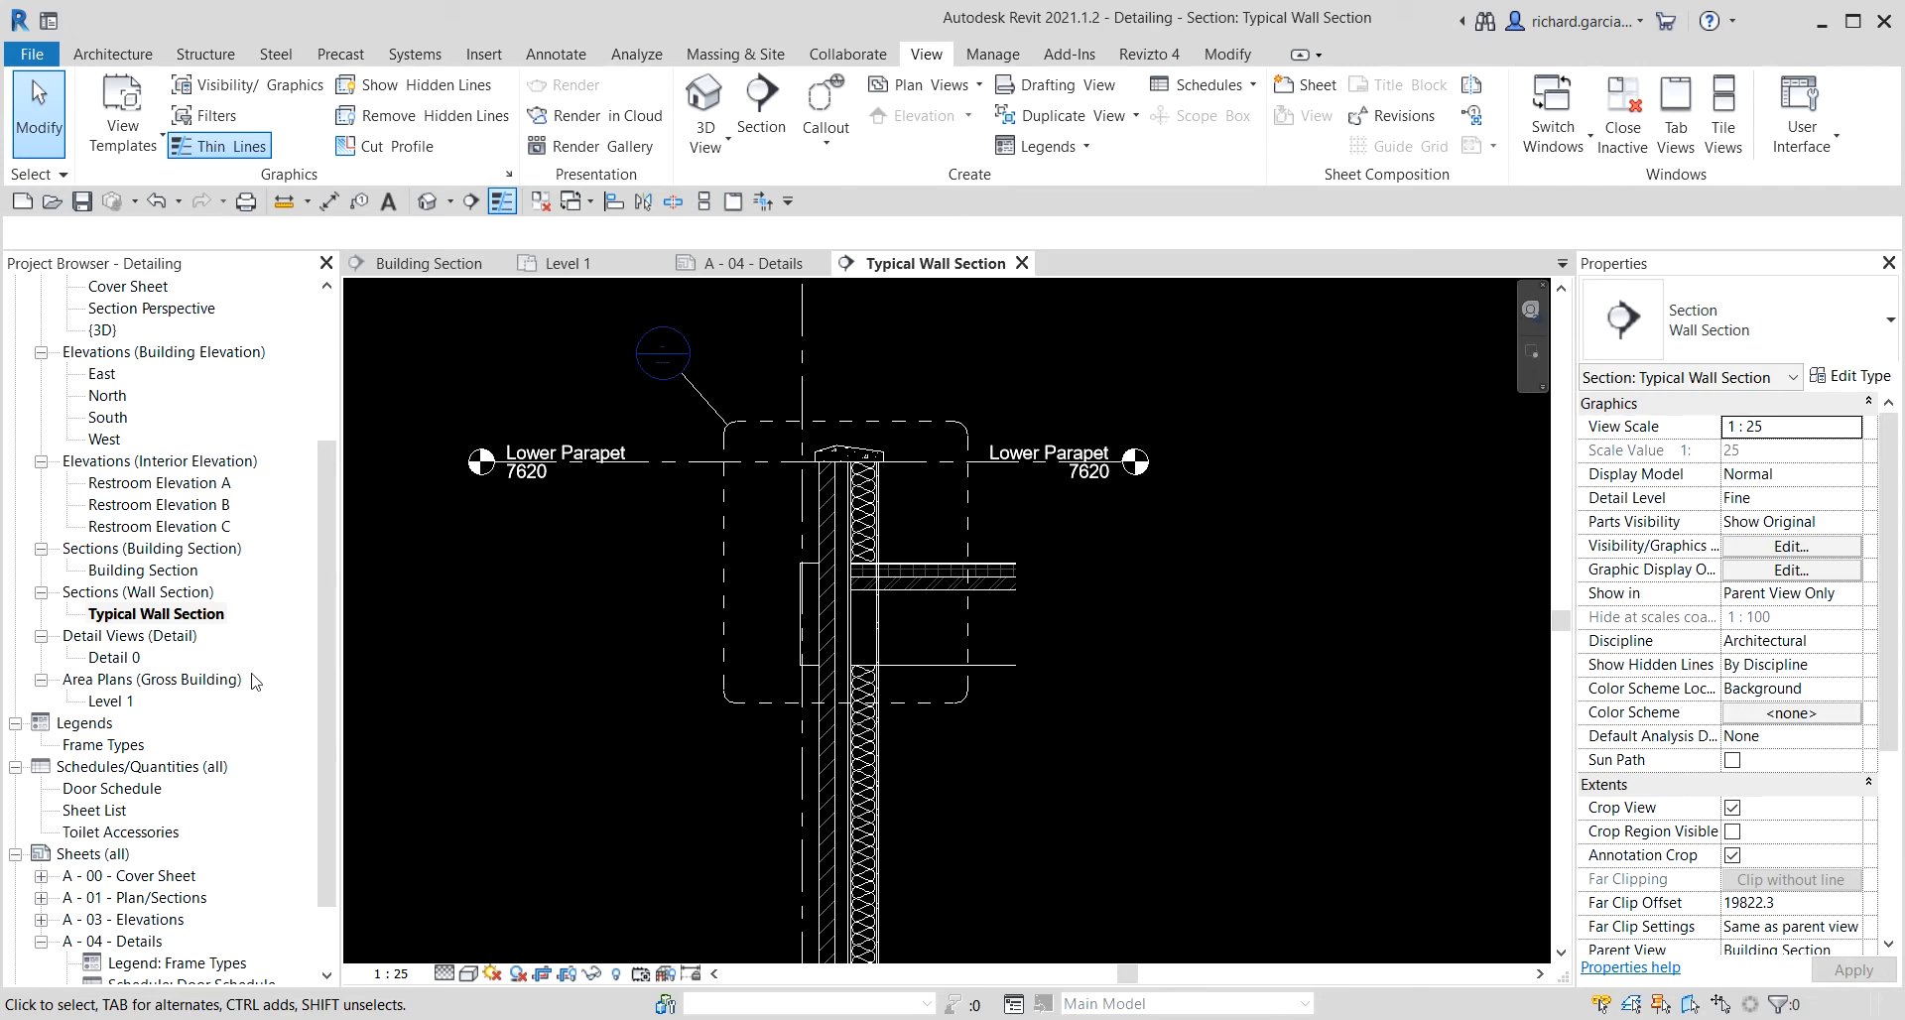
# Rename the new detail view as Typ. Parapet.
pyautogui.click(113, 659)
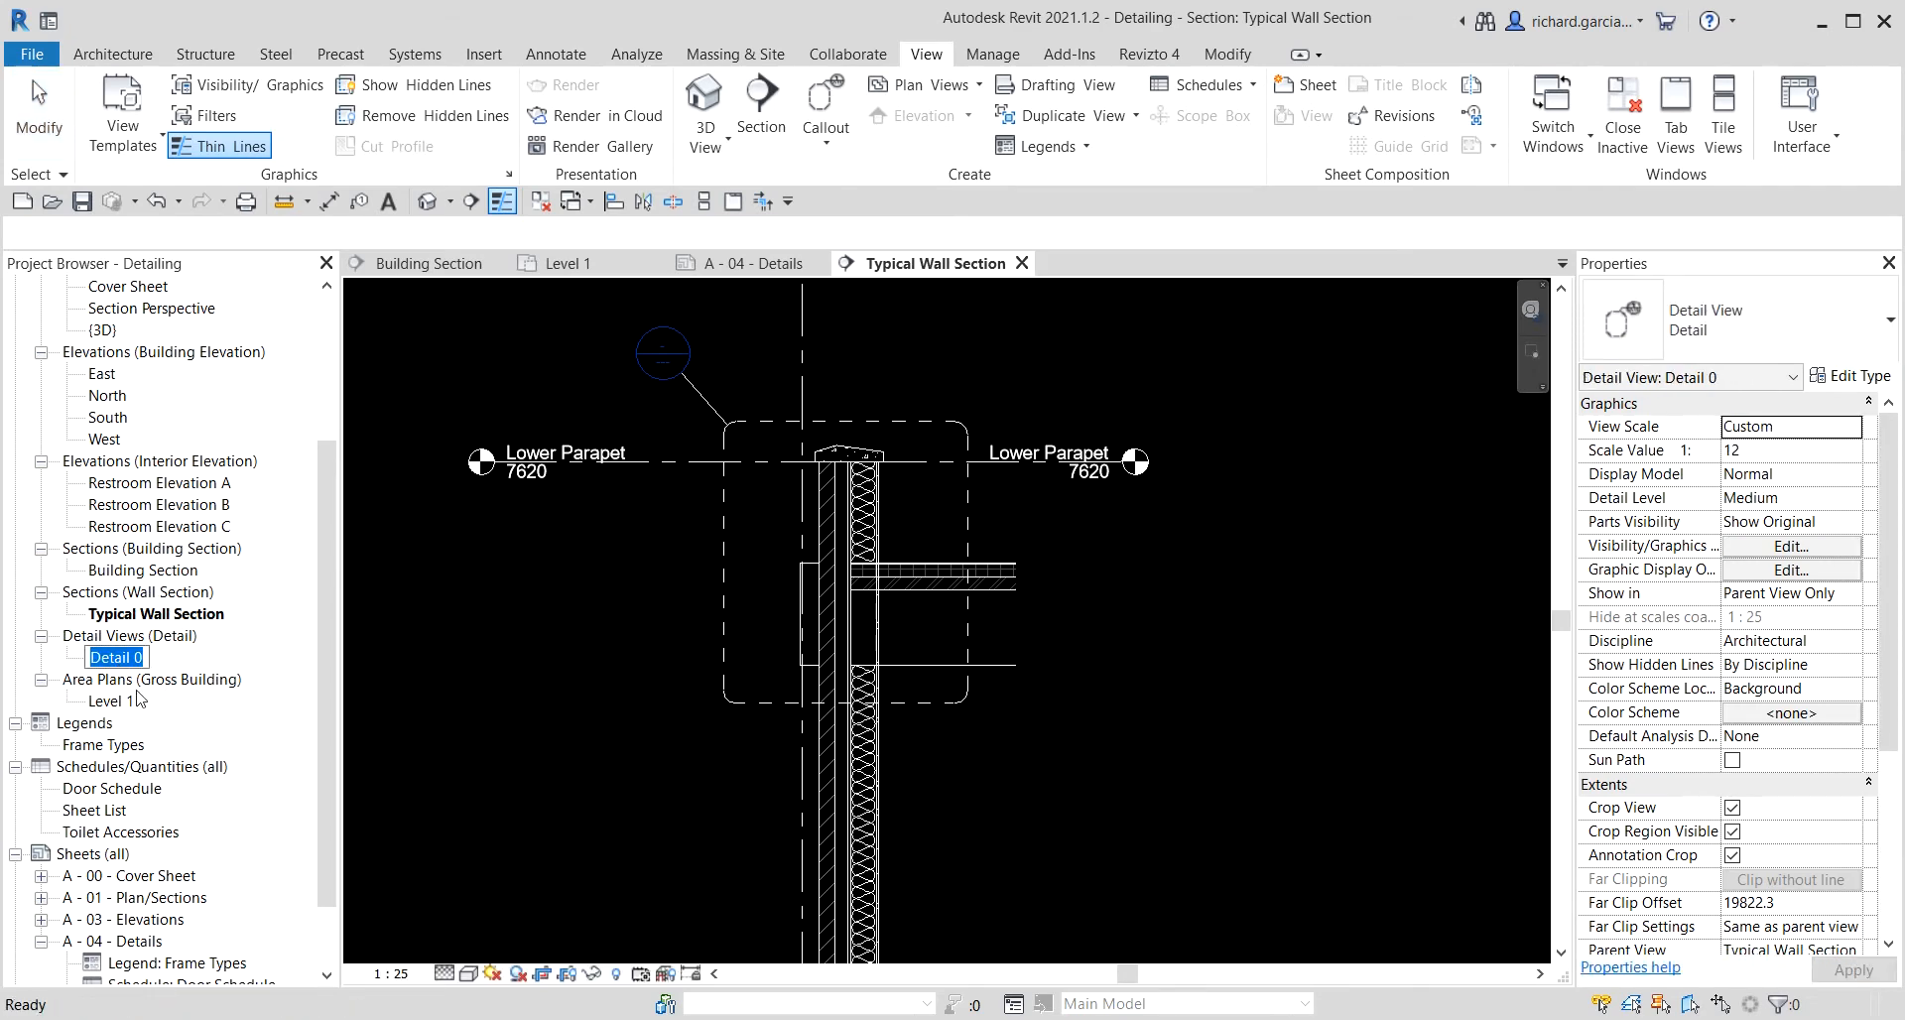
pyautogui.click(124, 660)
pyautogui.rightClick(127, 663)
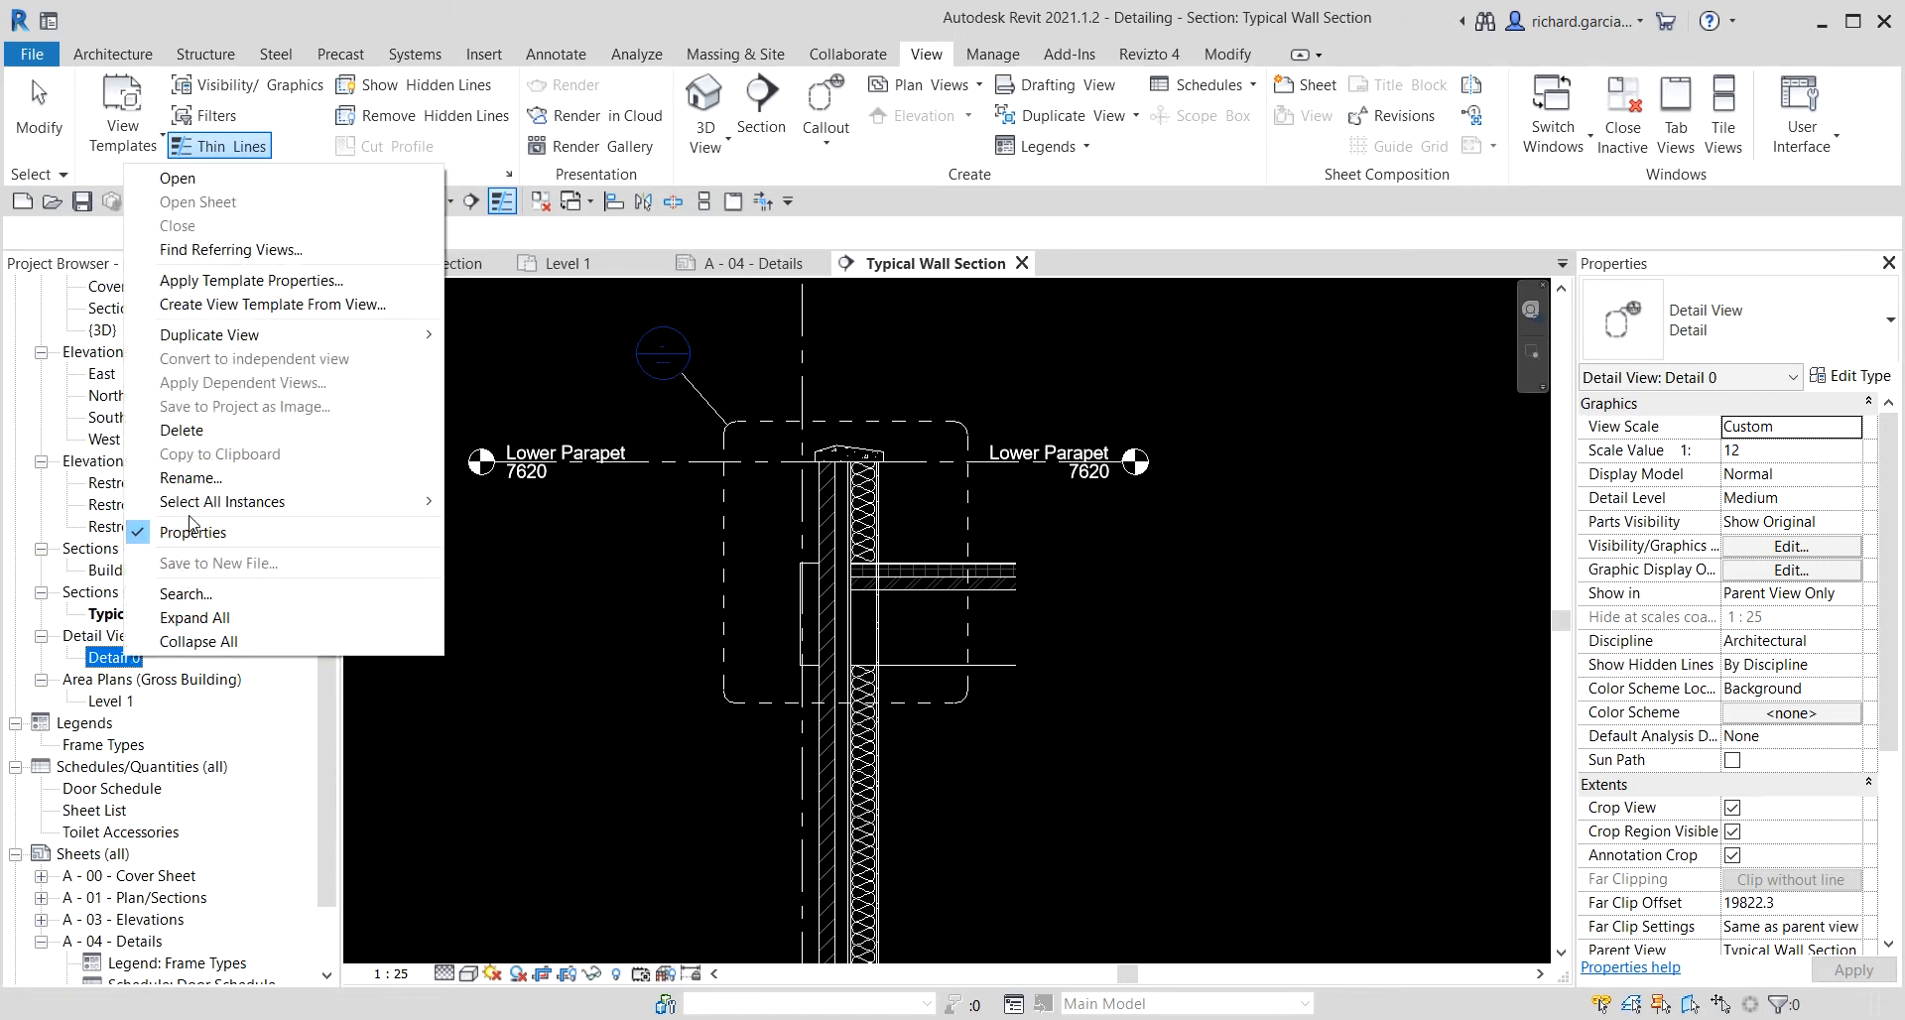
pyautogui.click(179, 488)
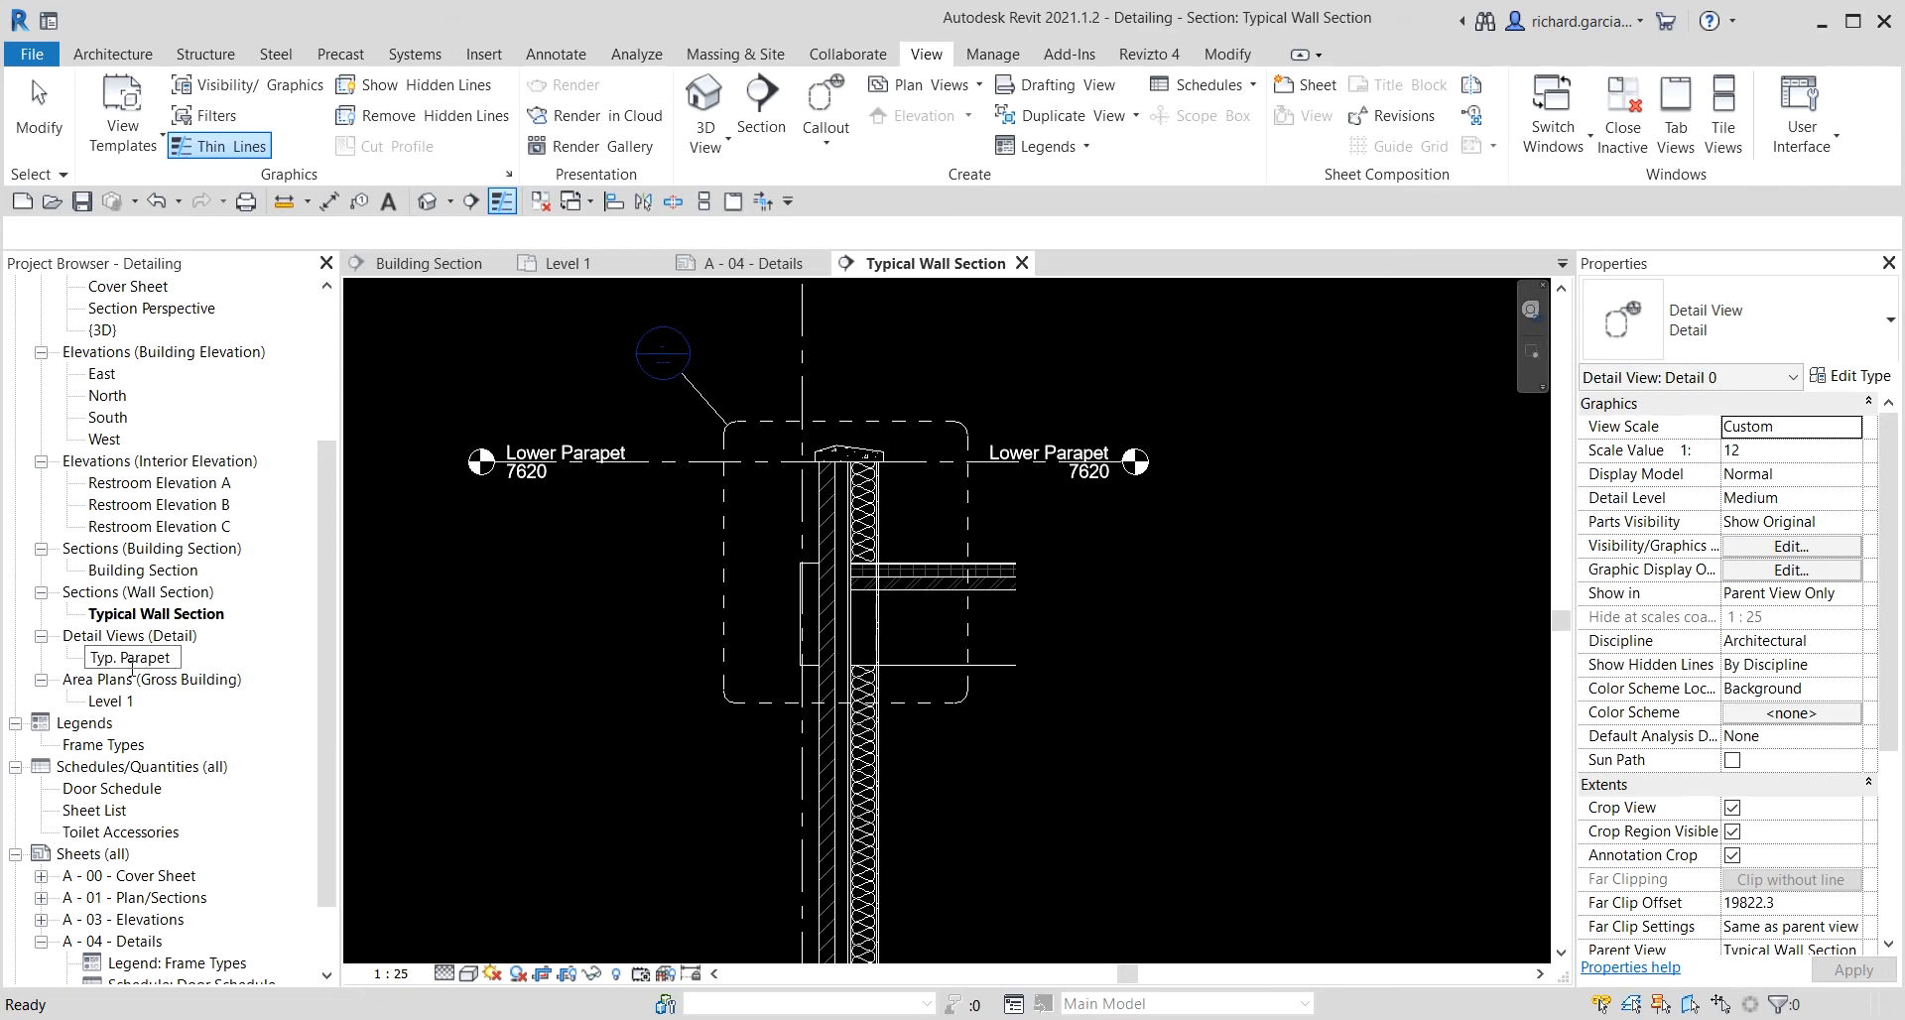
pyautogui.click(503, 633)
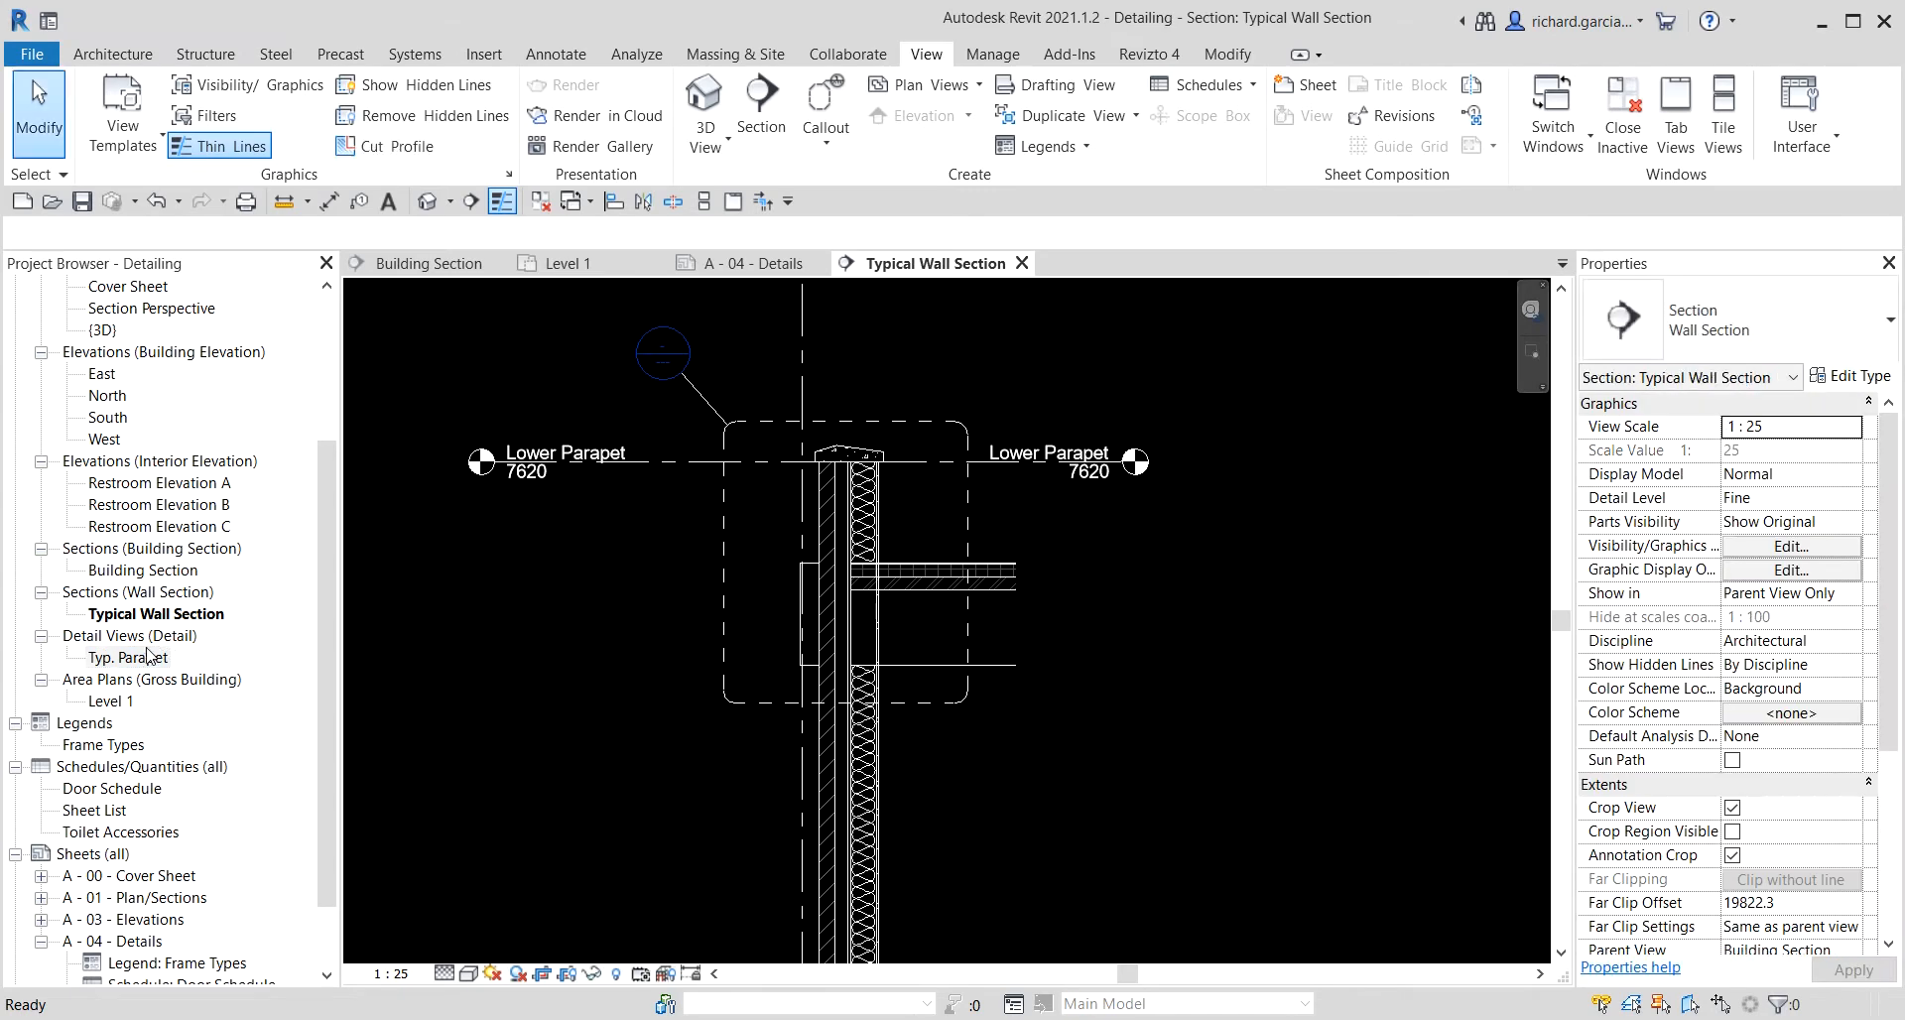
# Open the Typ. Parapet detail view and hide the stacked brick-over-CMU walls shown in it.
pyautogui.click(140, 659)
pyautogui.doubleClick(140, 661)
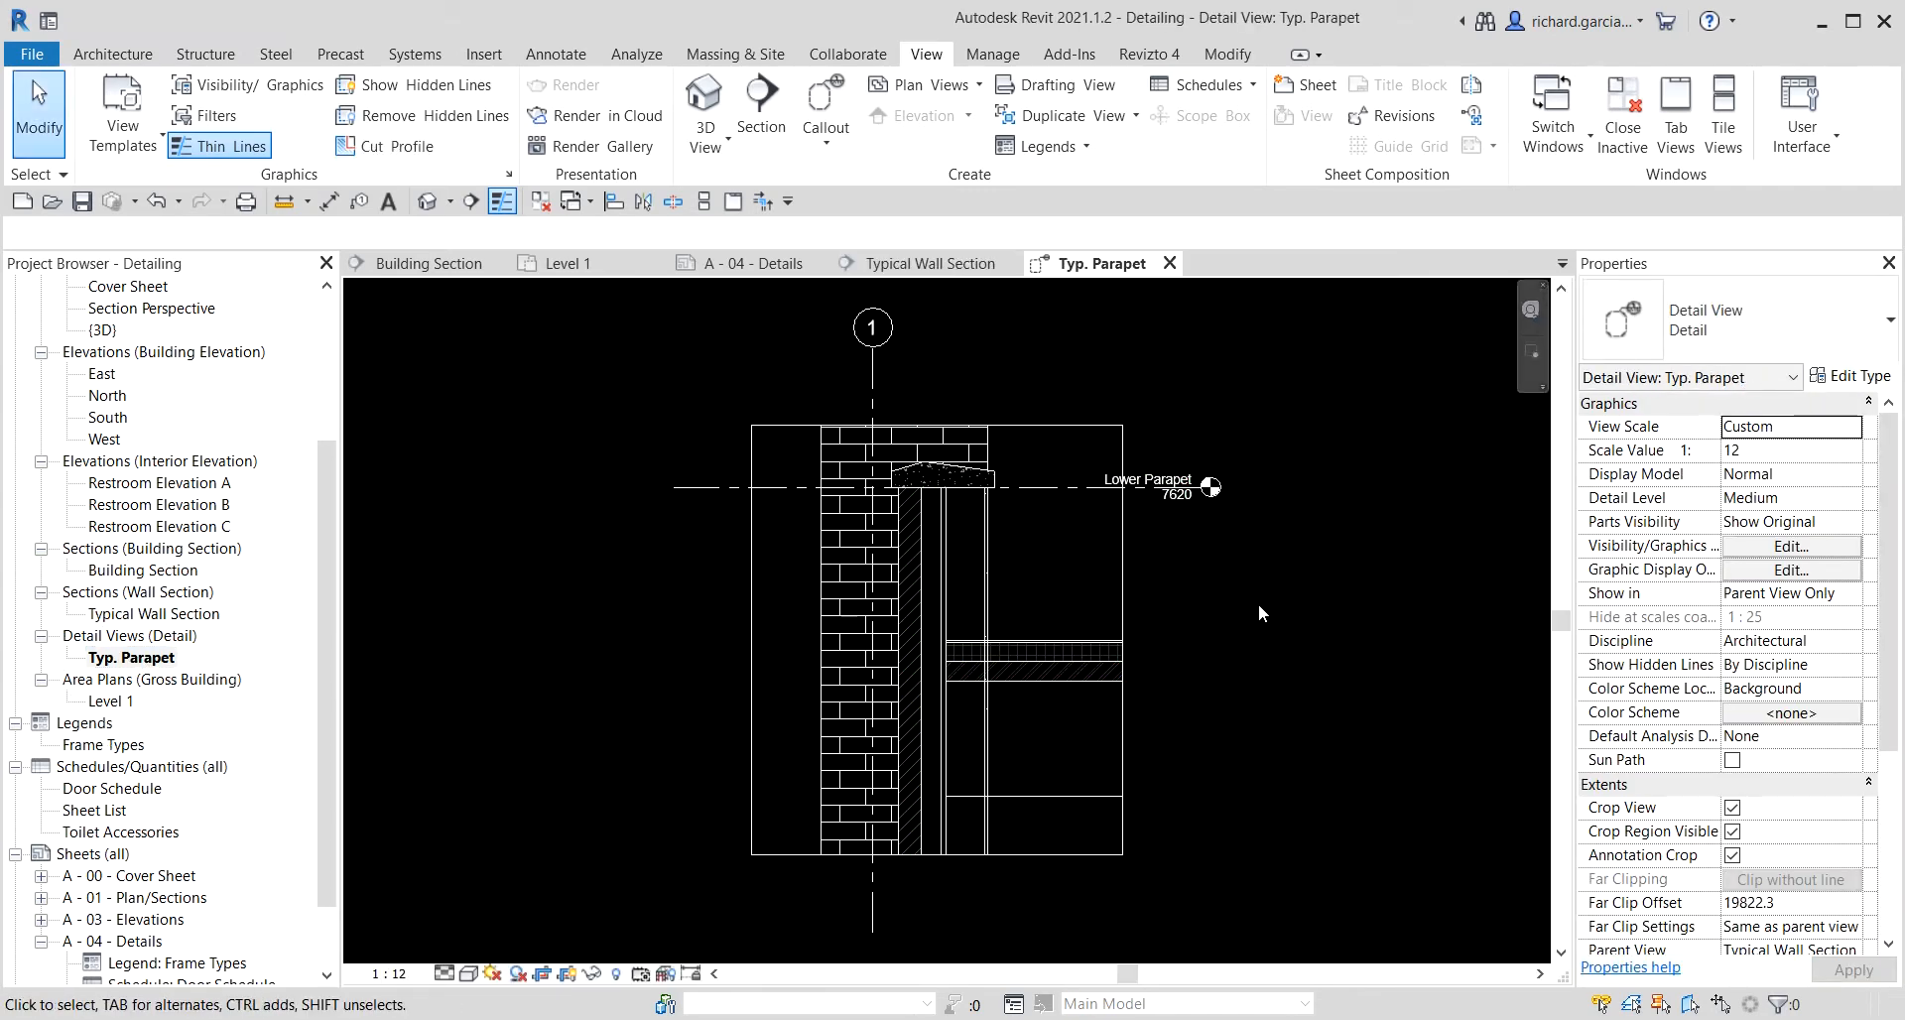
pyautogui.scroll(2, 988, 513)
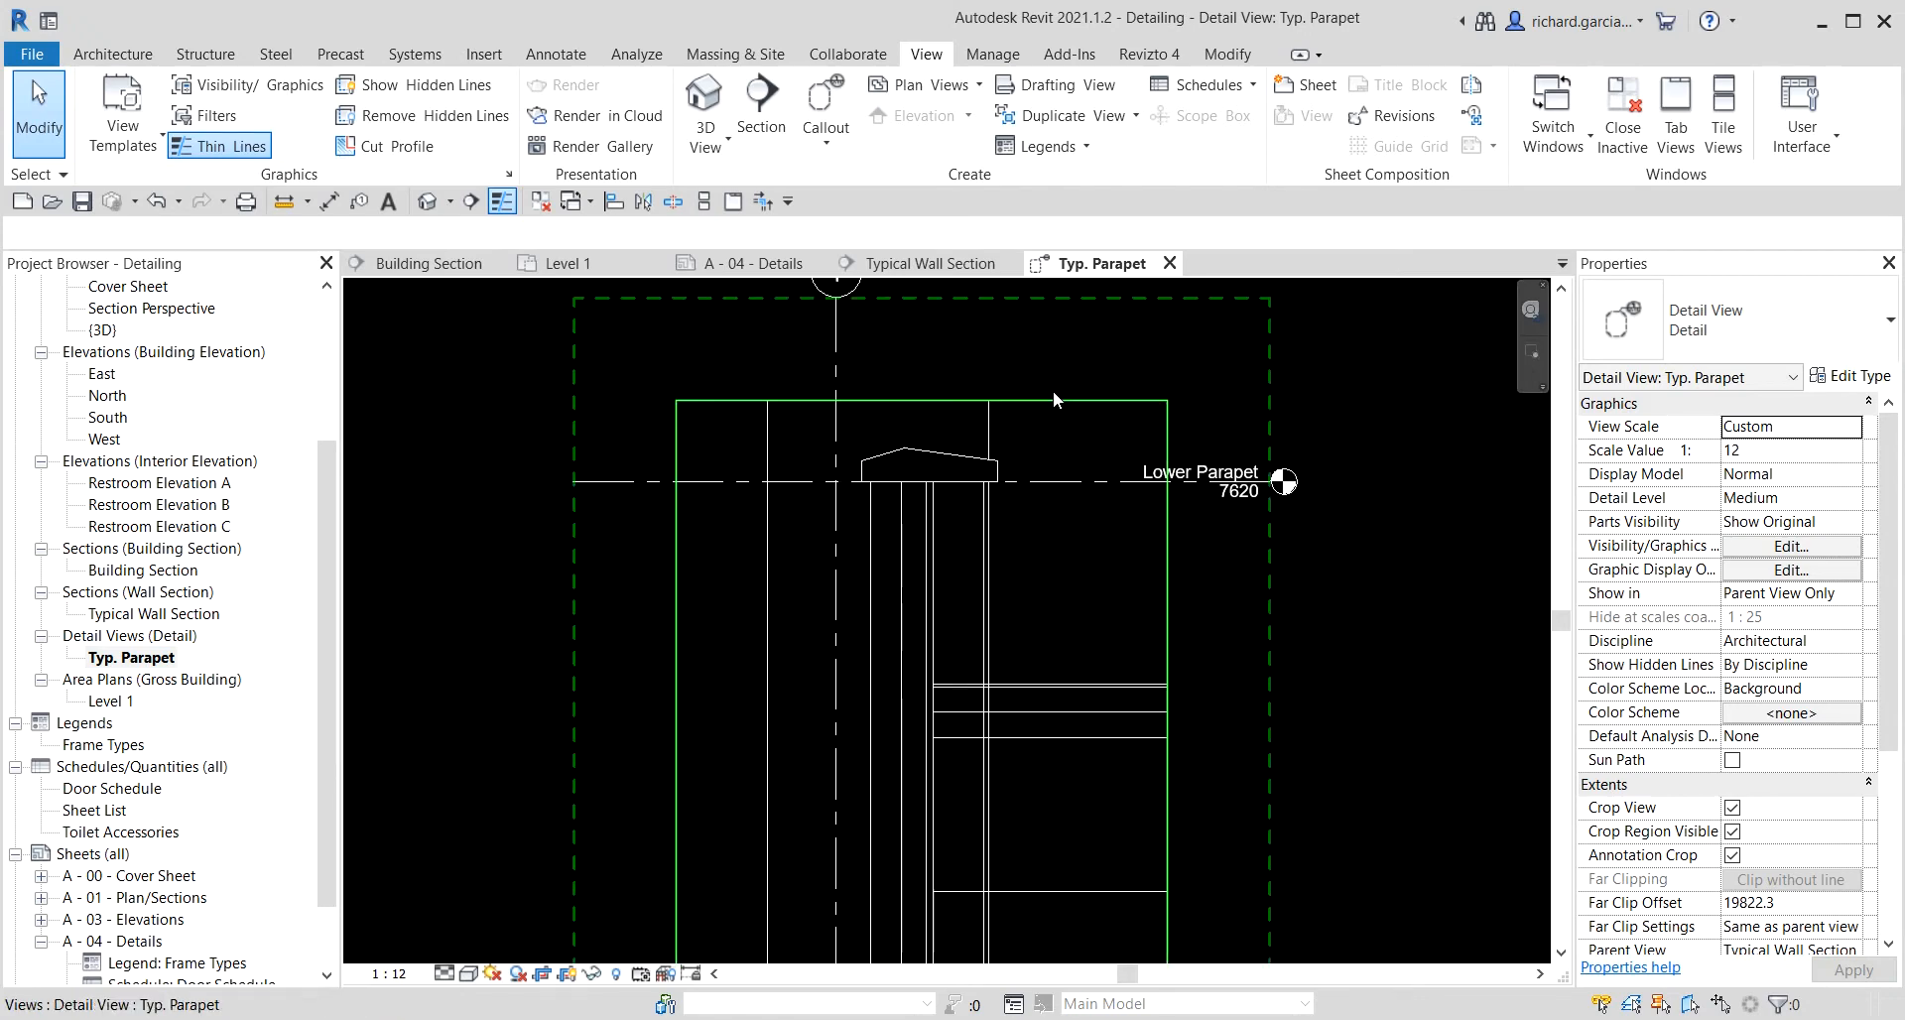
pyautogui.click(993, 425)
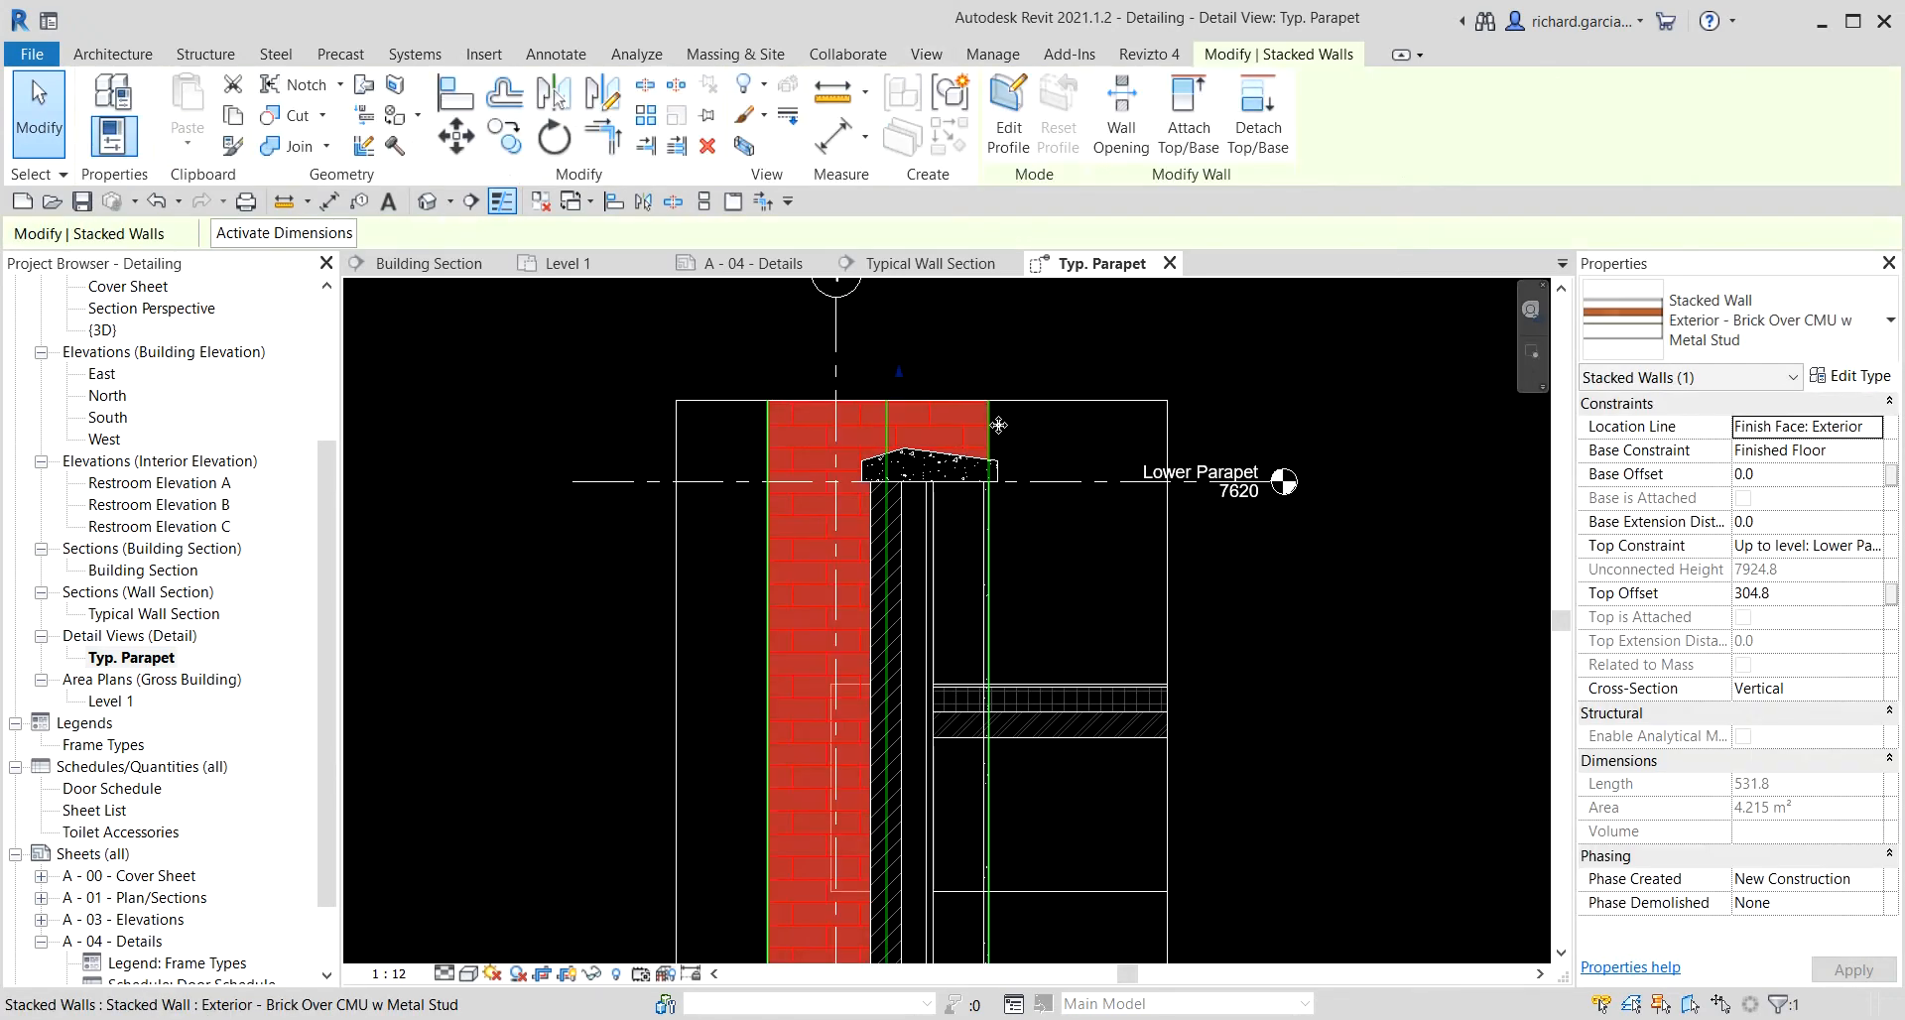
pyautogui.rightClick(994, 425)
pyautogui.moveTo(1137, 608)
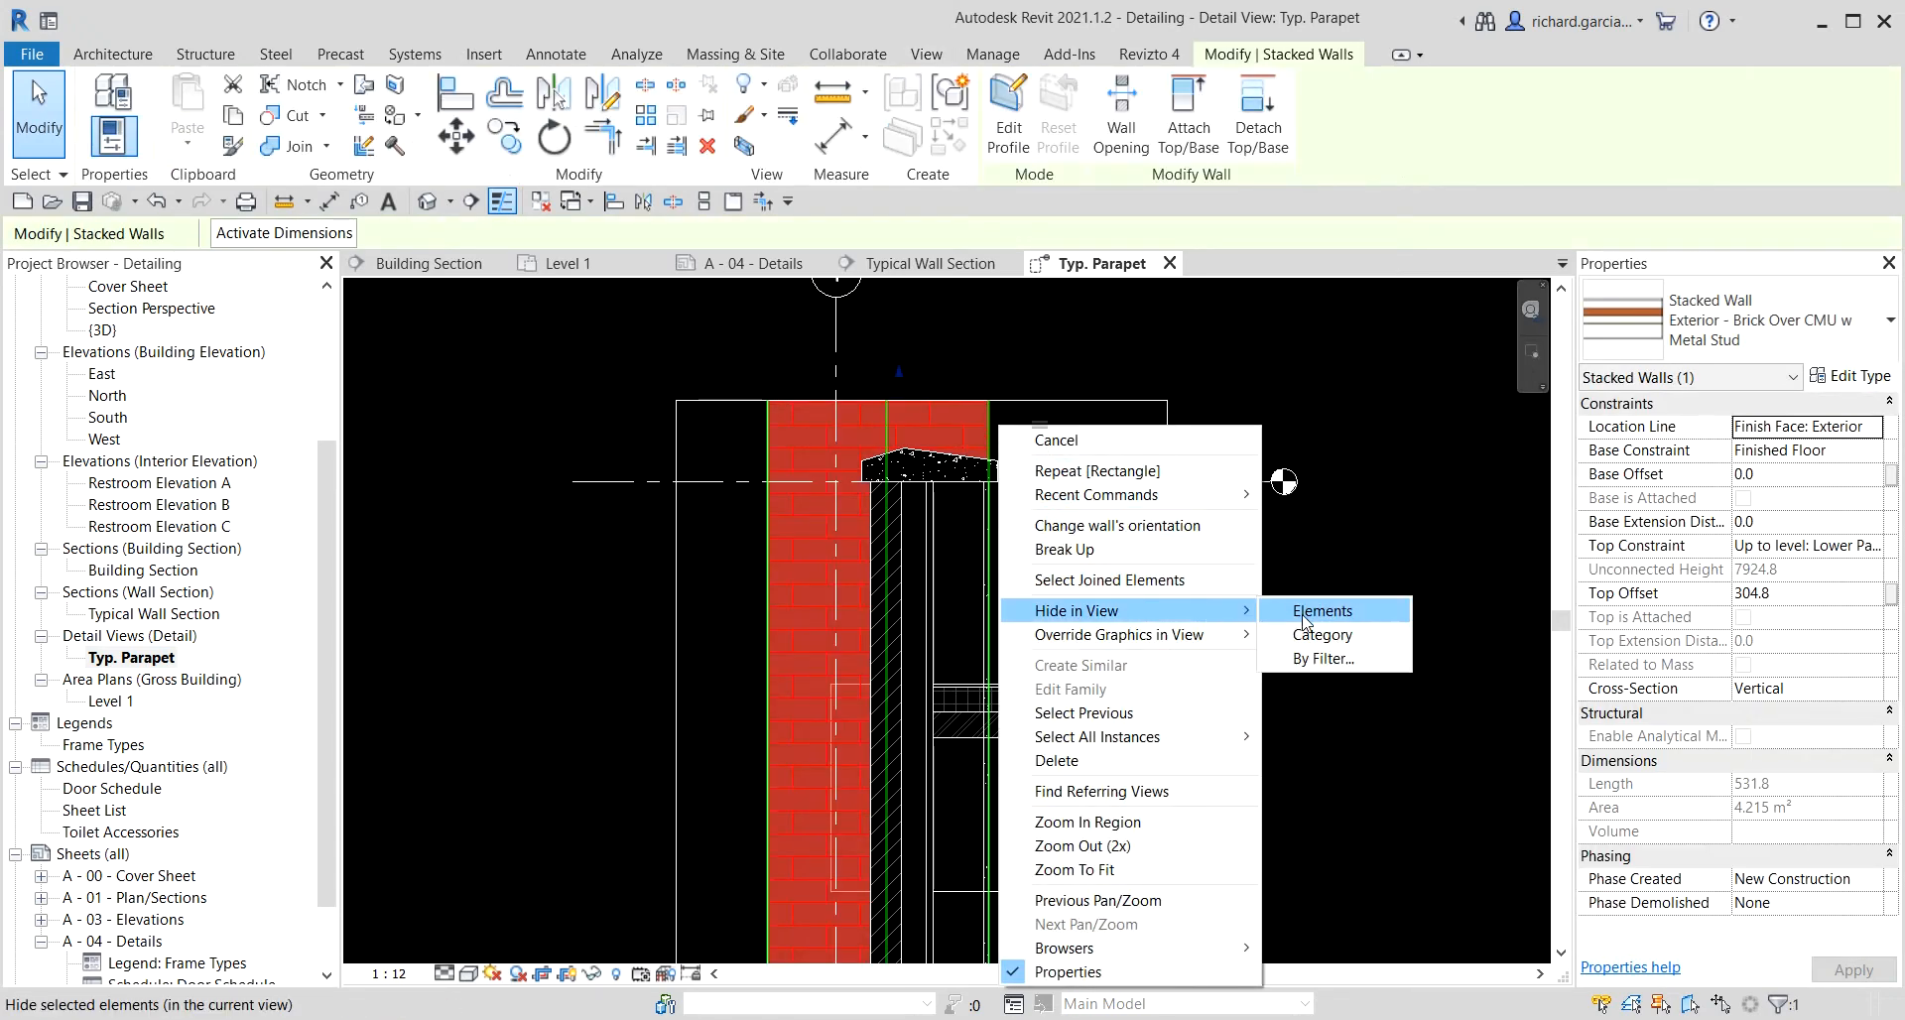
pyautogui.click(1313, 611)
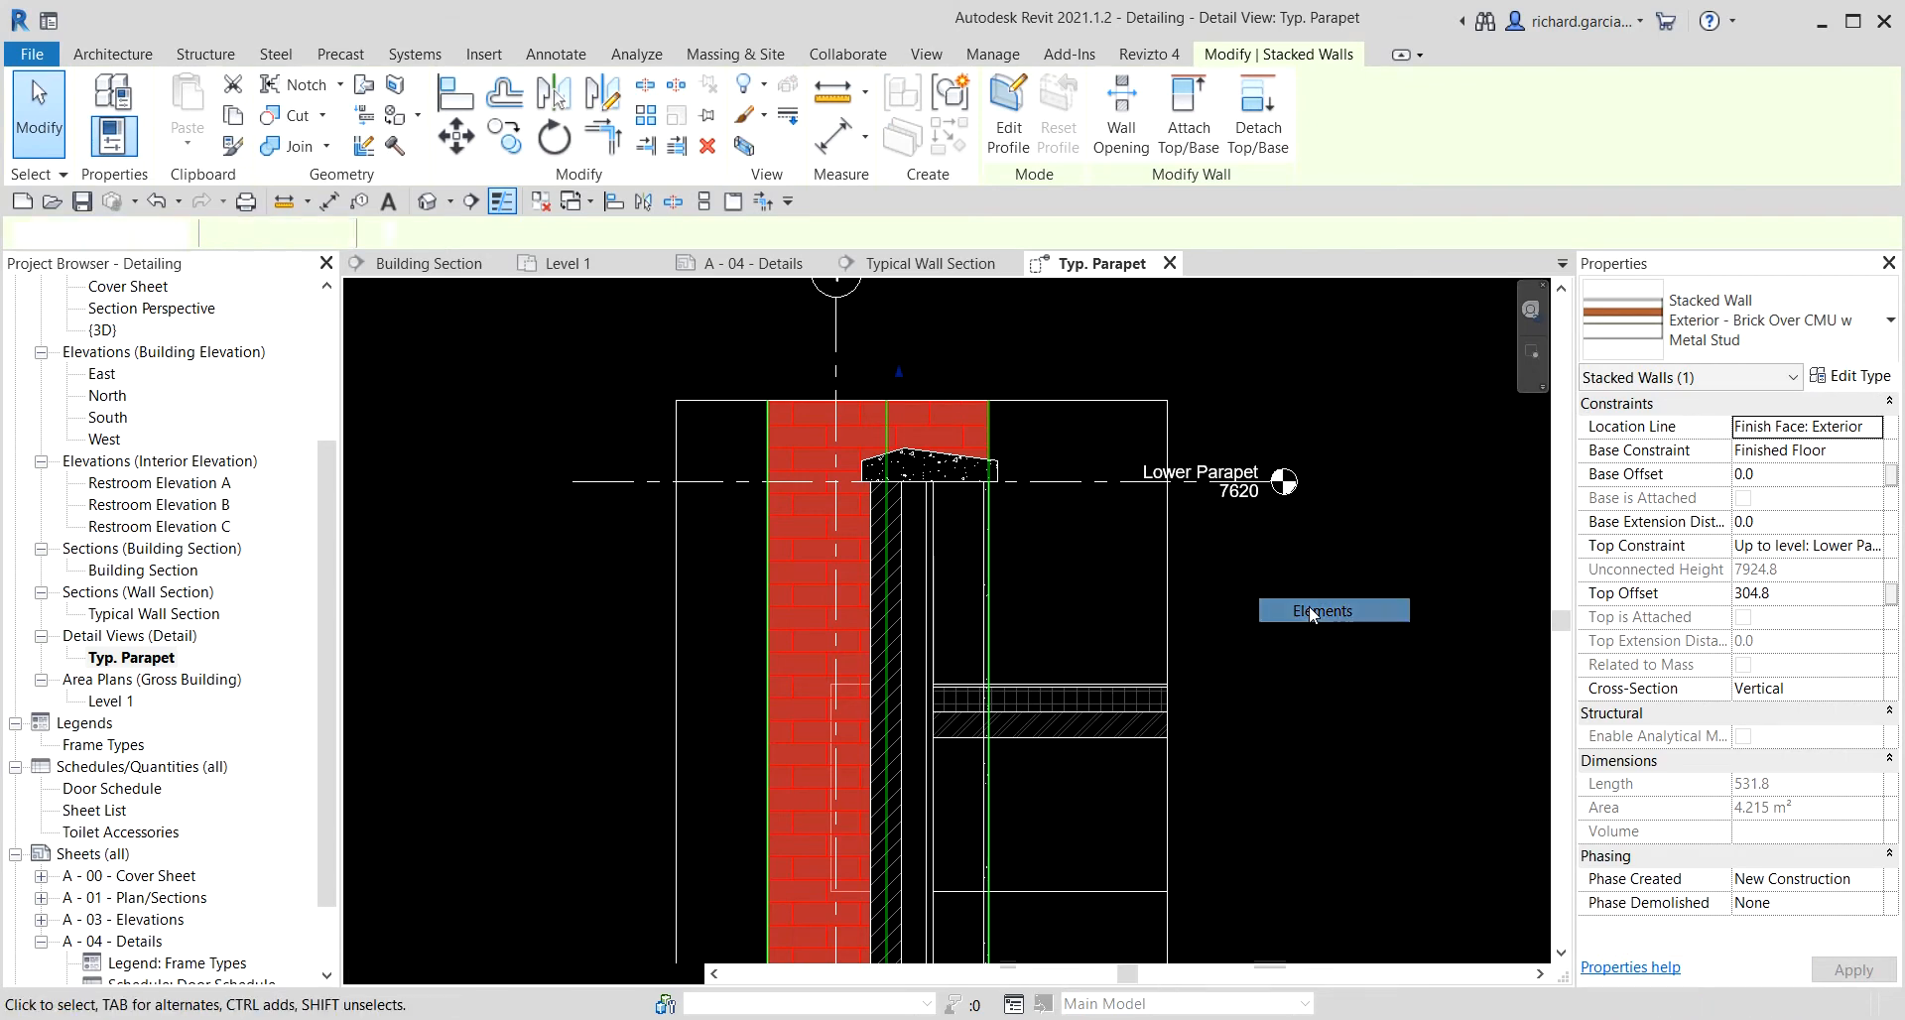
pyautogui.click(769, 441)
pyautogui.rightClick(769, 441)
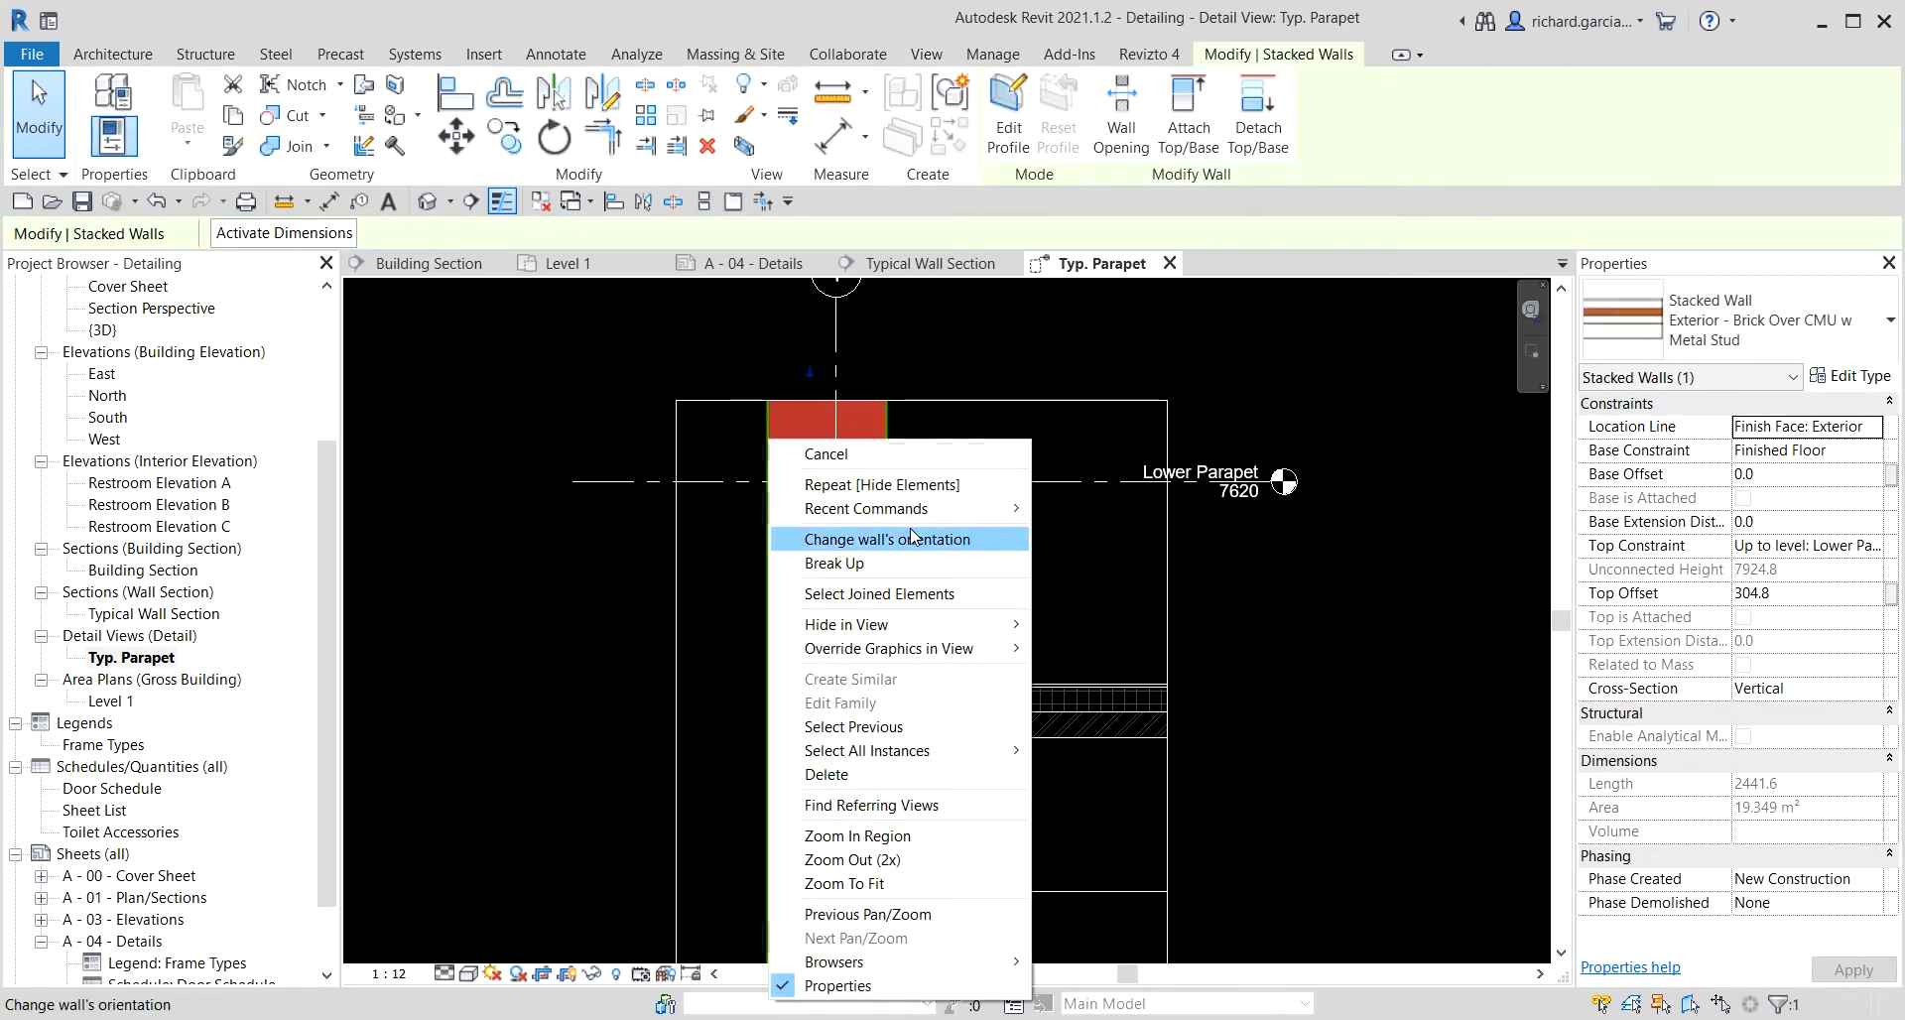
pyautogui.click(1043, 628)
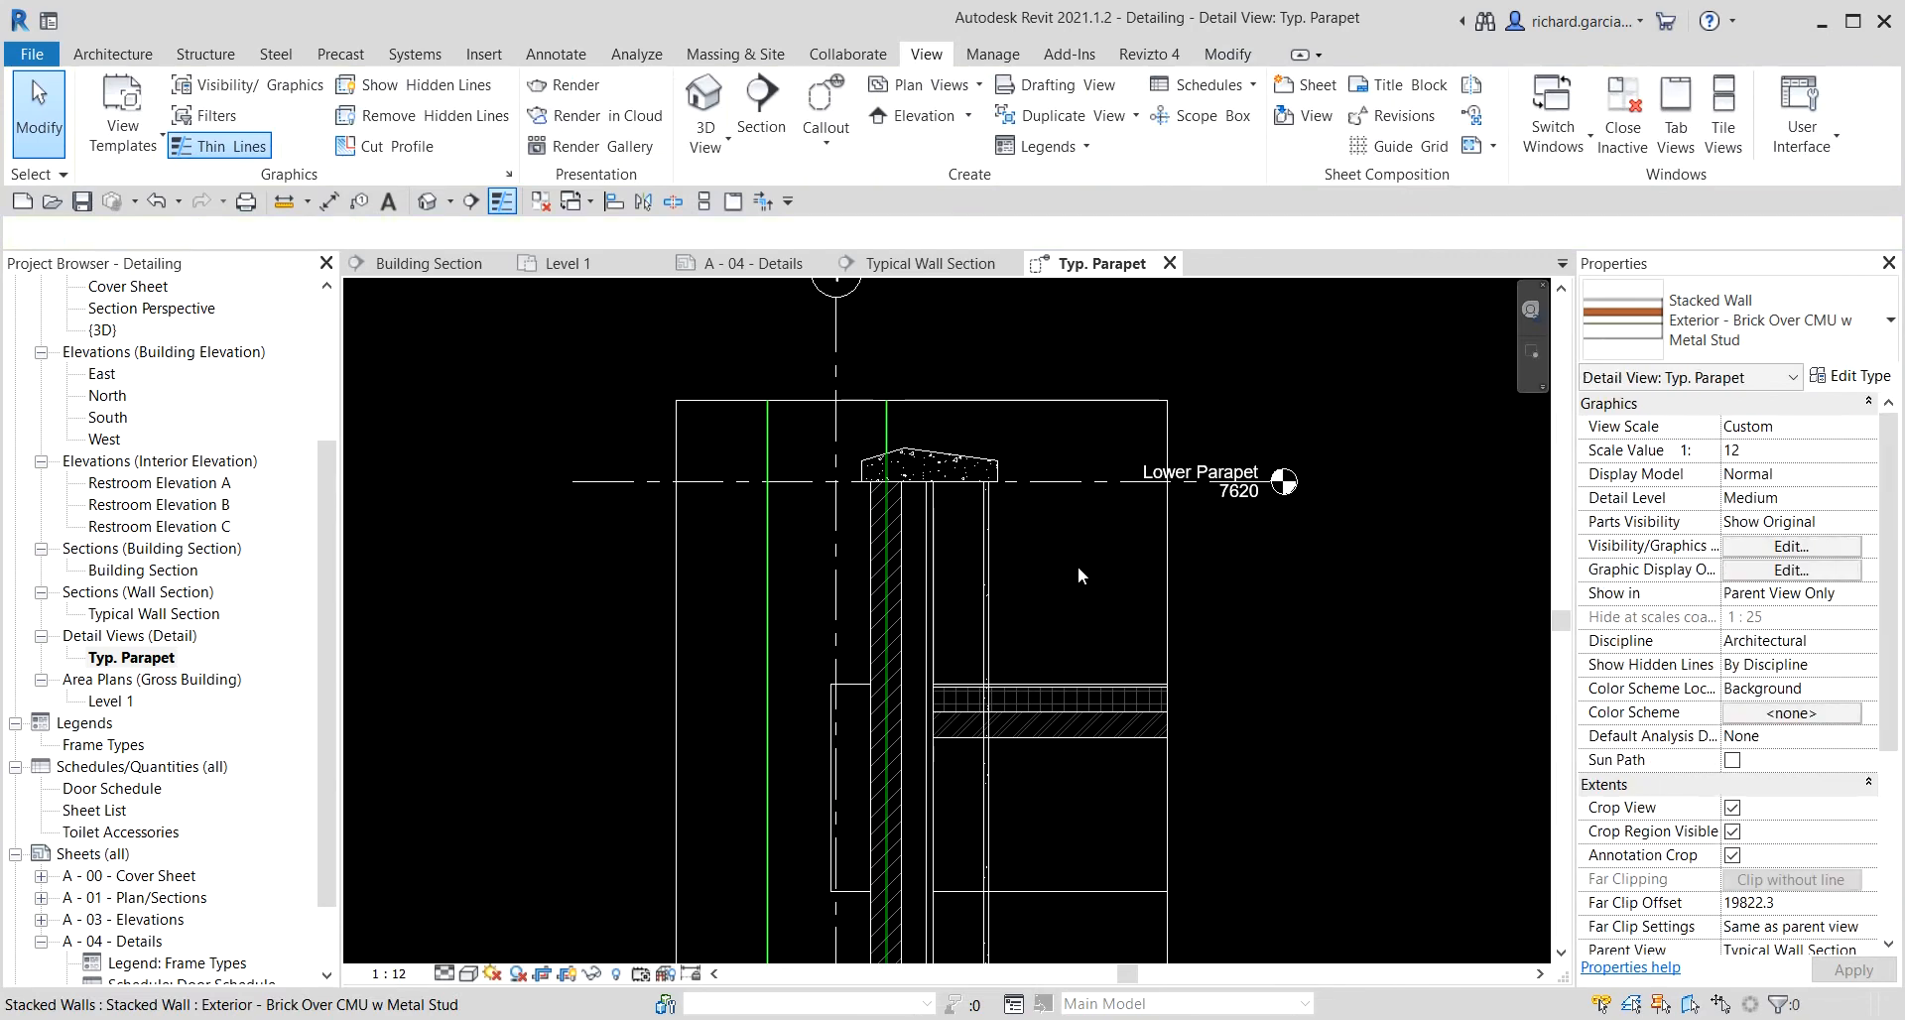
# Hide the crop region boundary of the Typ. Parapet detail view.
pyautogui.scroll(-2, 1003, 570)
pyautogui.moveTo(1083, 635); pyautogui.dragTo(1084, 574, button='middle')
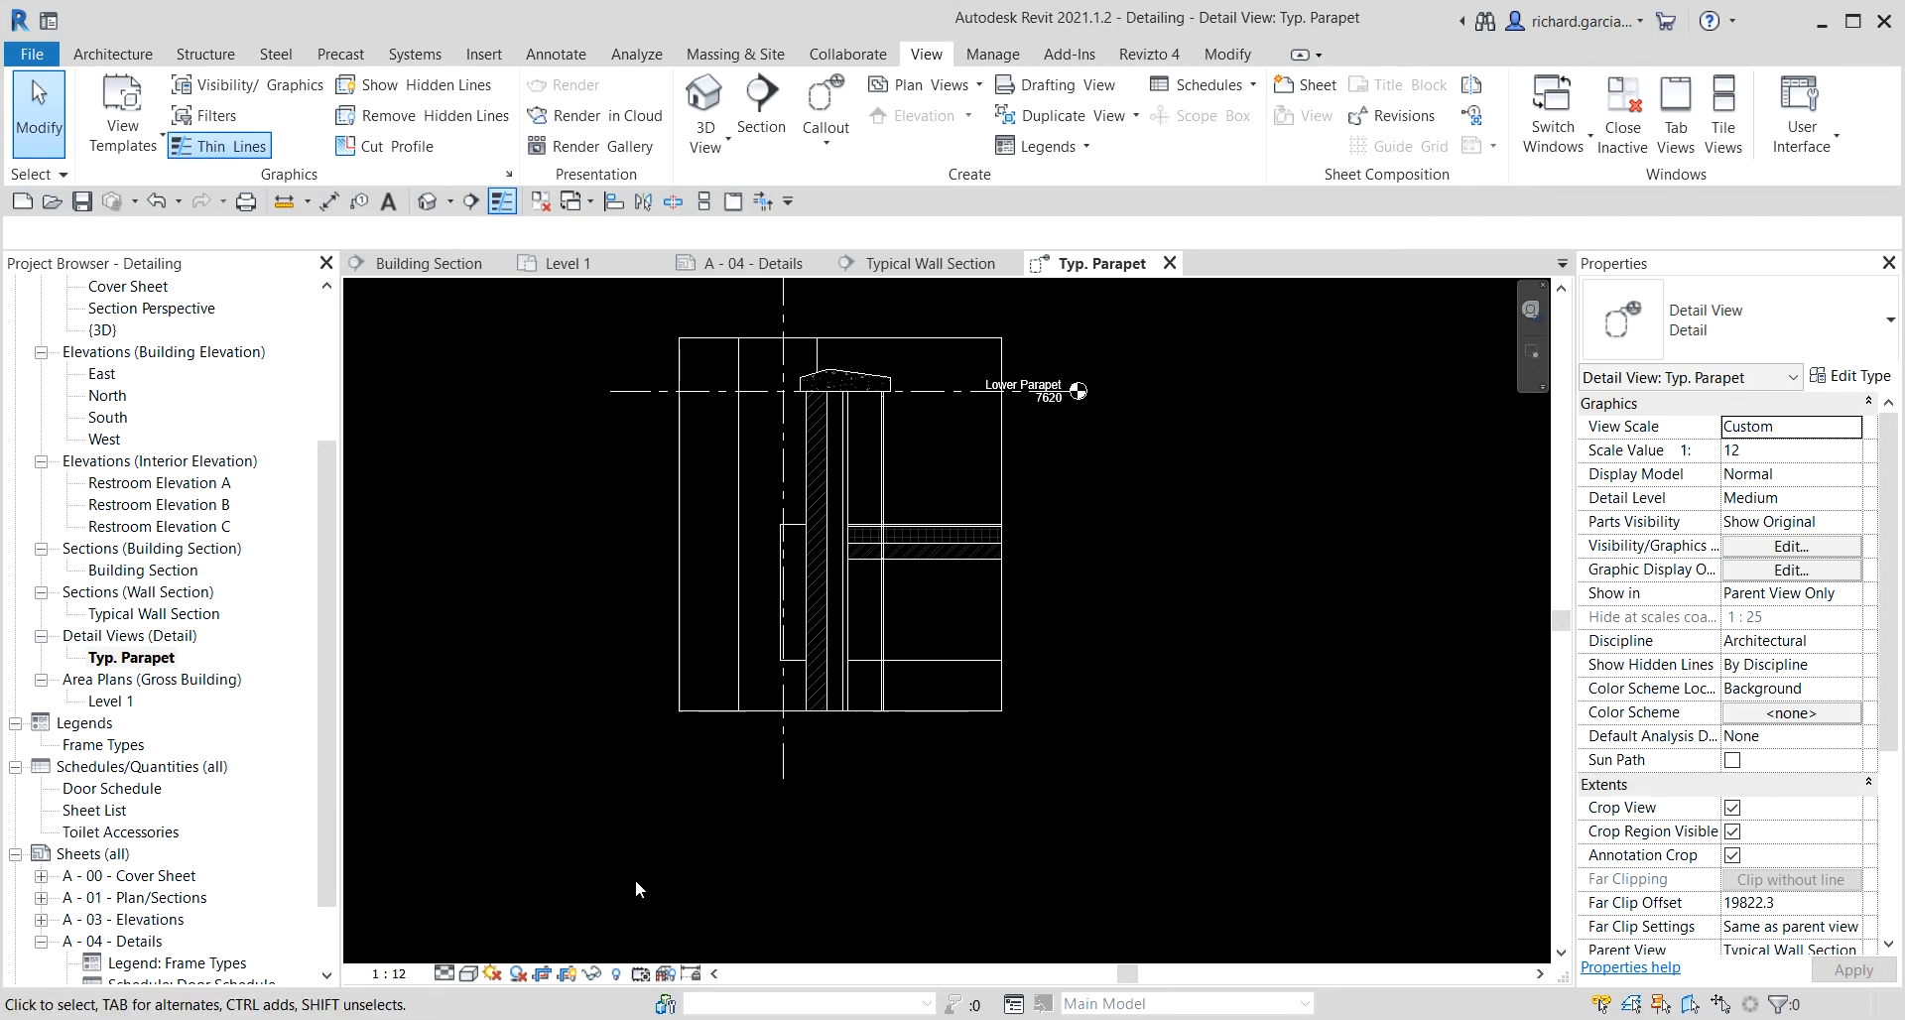
pyautogui.click(567, 973)
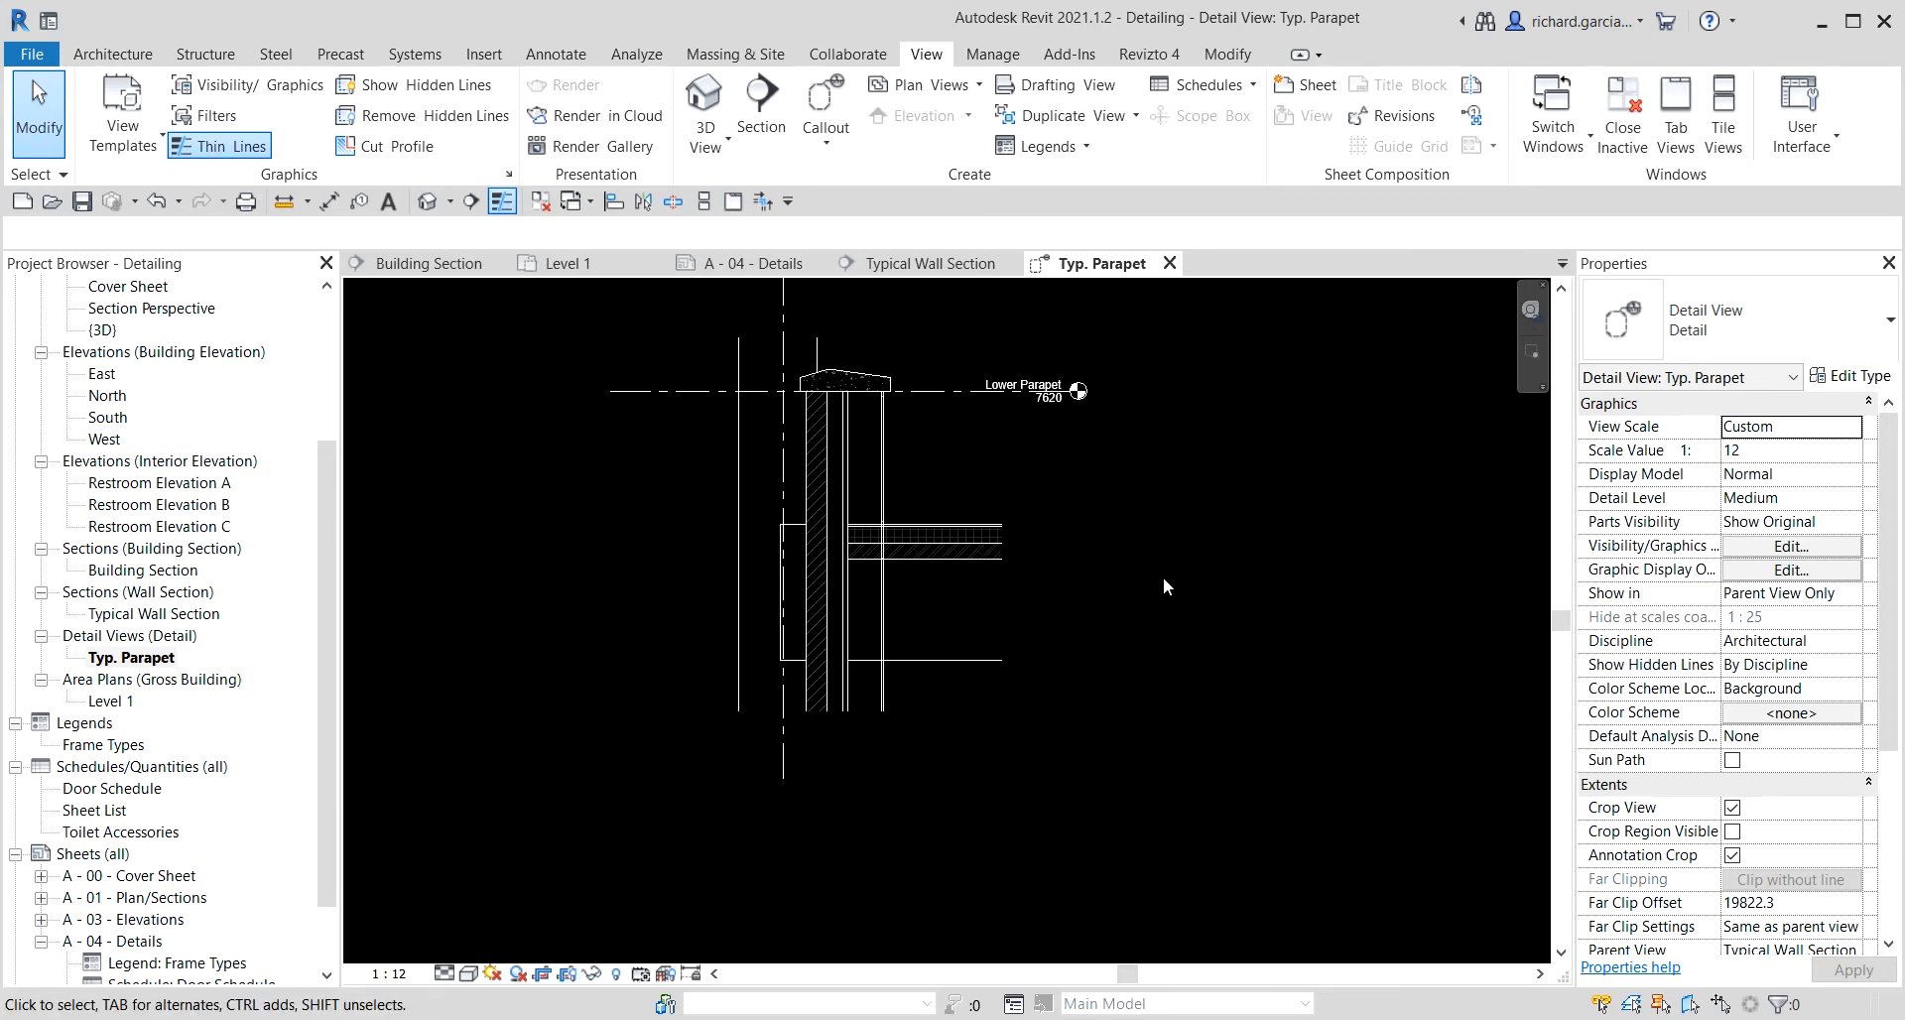
# Hide the remaining stacked brick-over-CMU wall beside the parapet in this view.
pyautogui.moveTo(1163, 576); pyautogui.dragTo(1150, 658, button='middle')
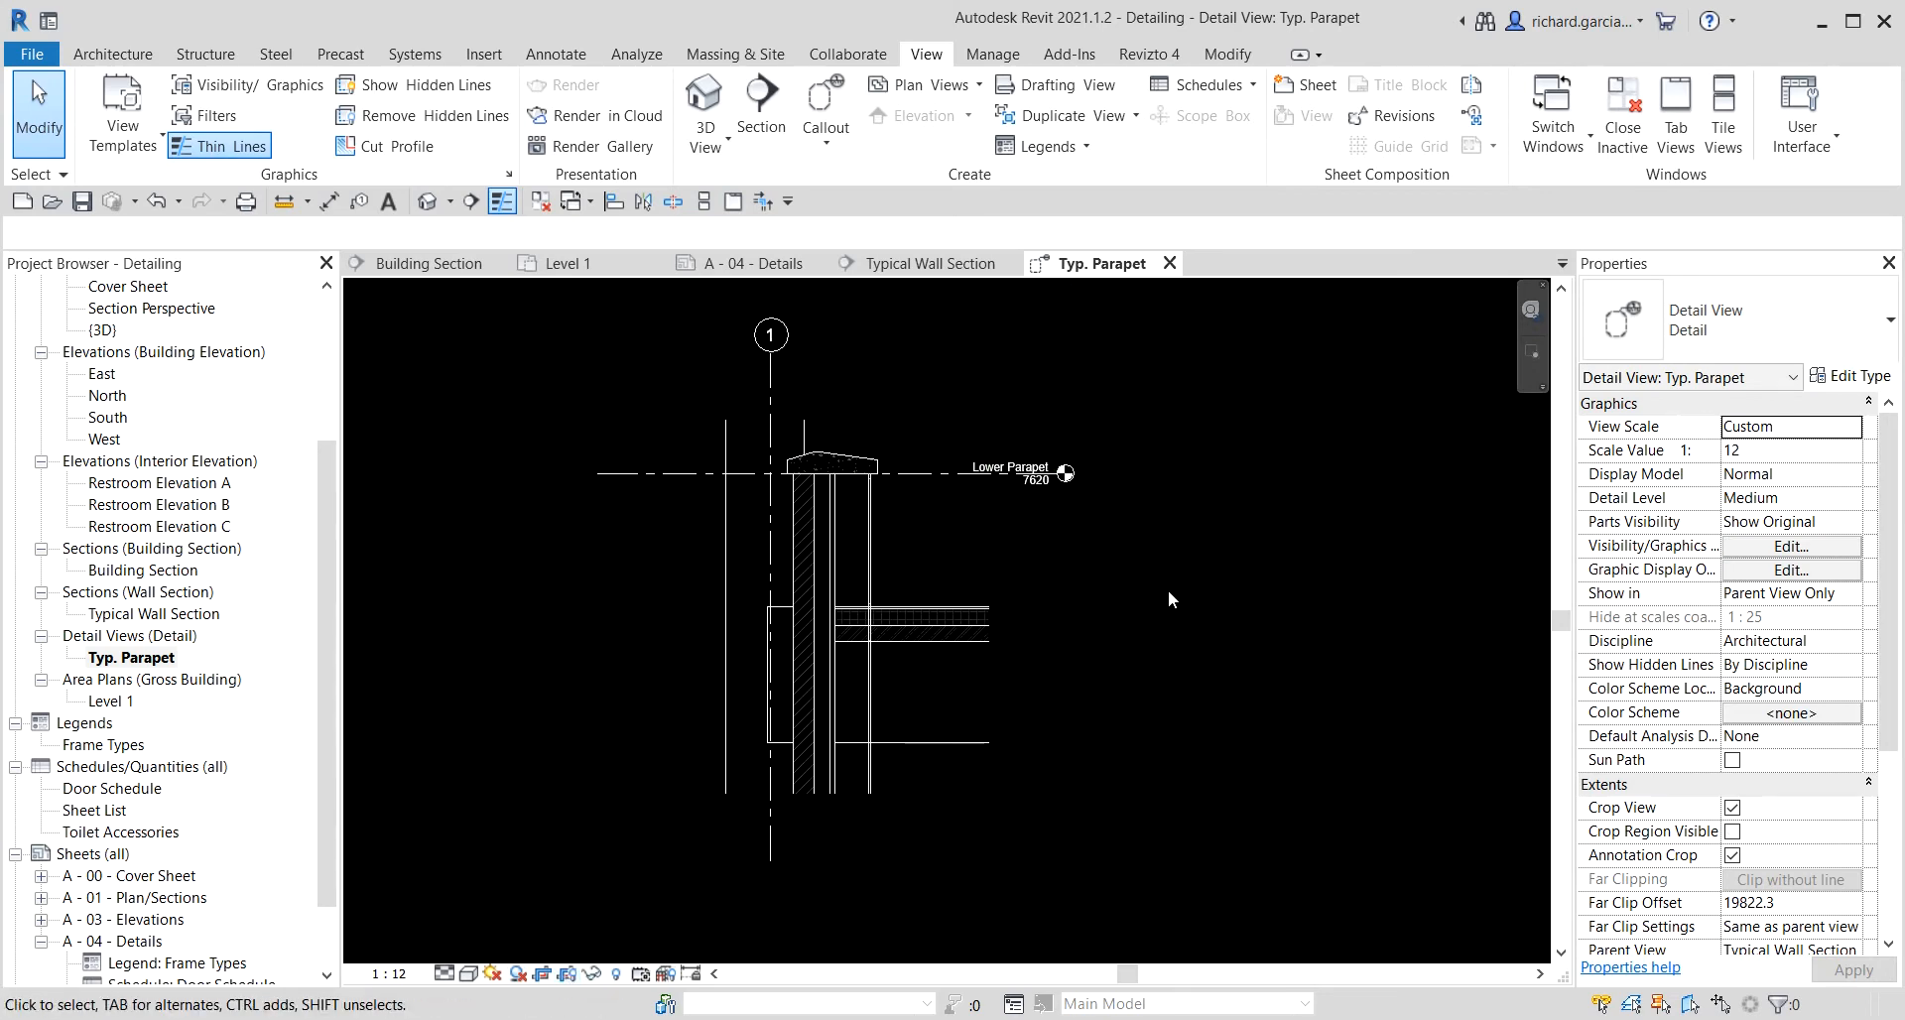
pyautogui.rightClick(731, 441)
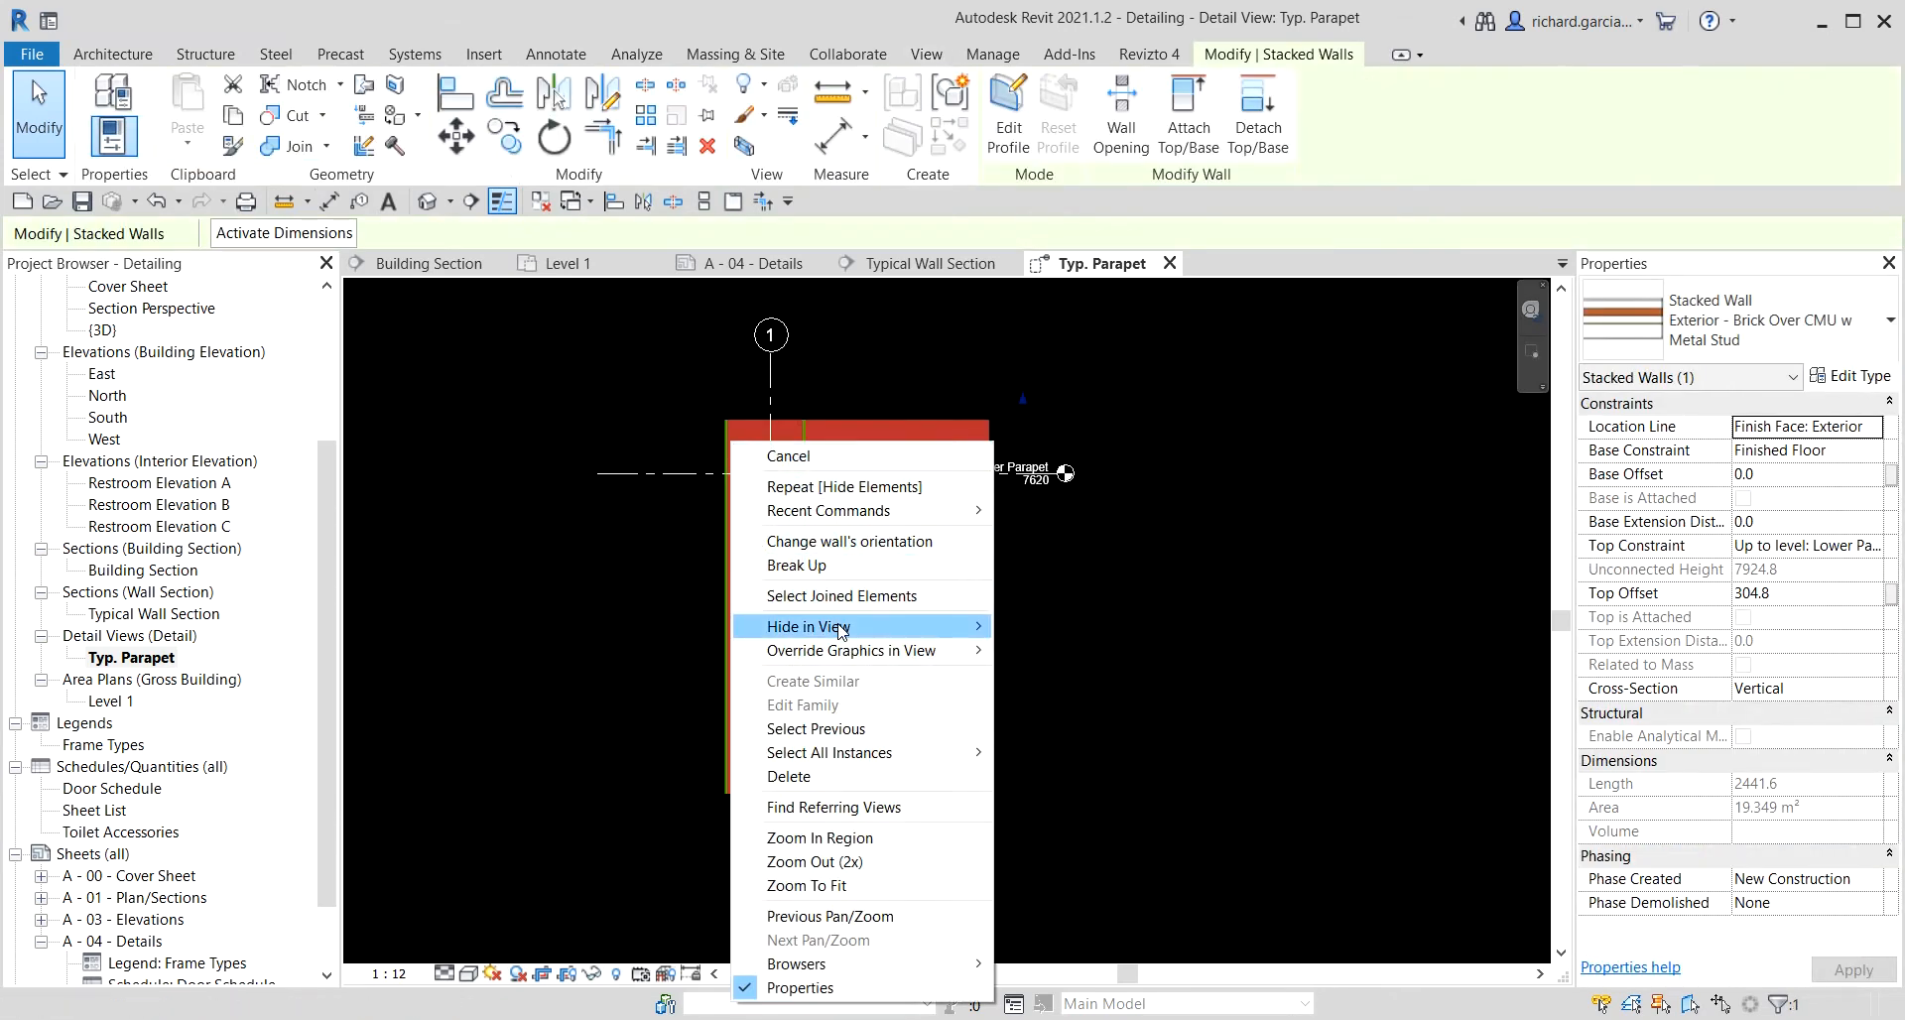
pyautogui.moveTo(841, 631)
pyautogui.click(1022, 626)
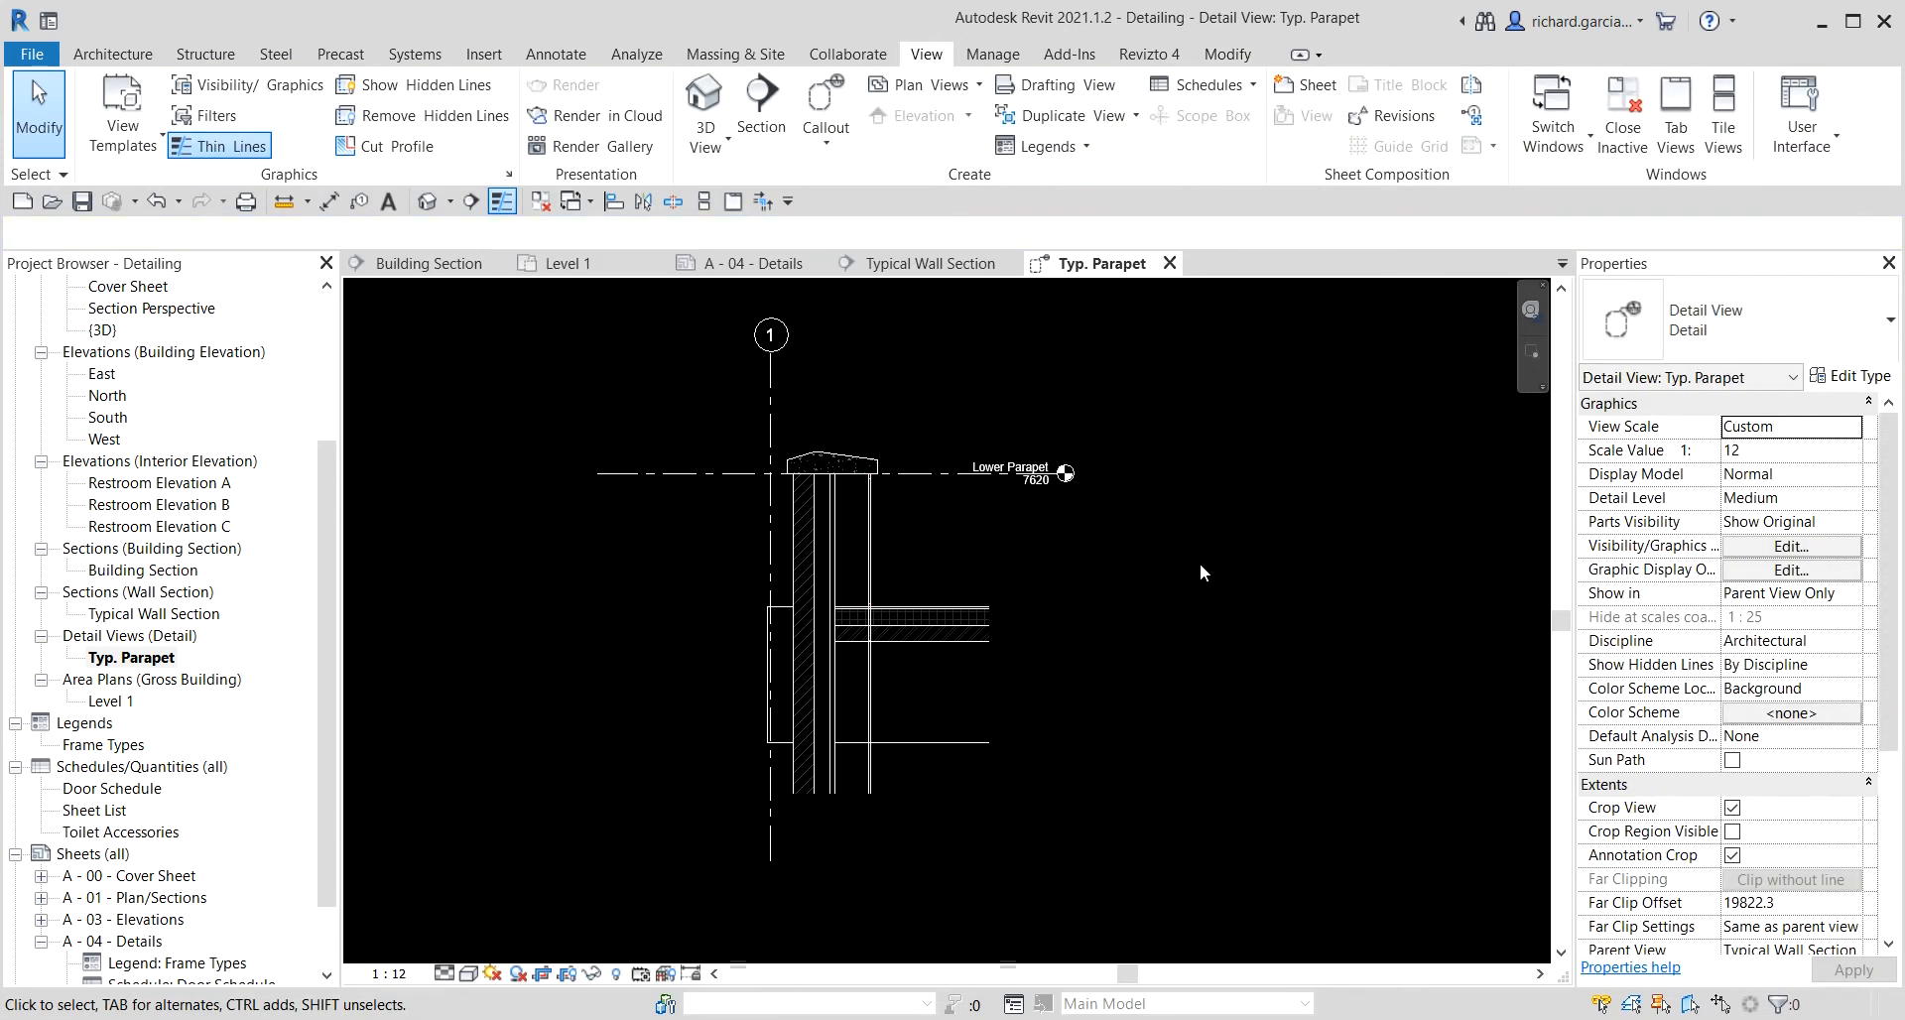
# Start adding annotation detailing to the parapet wall in the detail view.
pyautogui.moveTo(1155, 609); pyautogui.dragTo(1182, 510, button='middle')
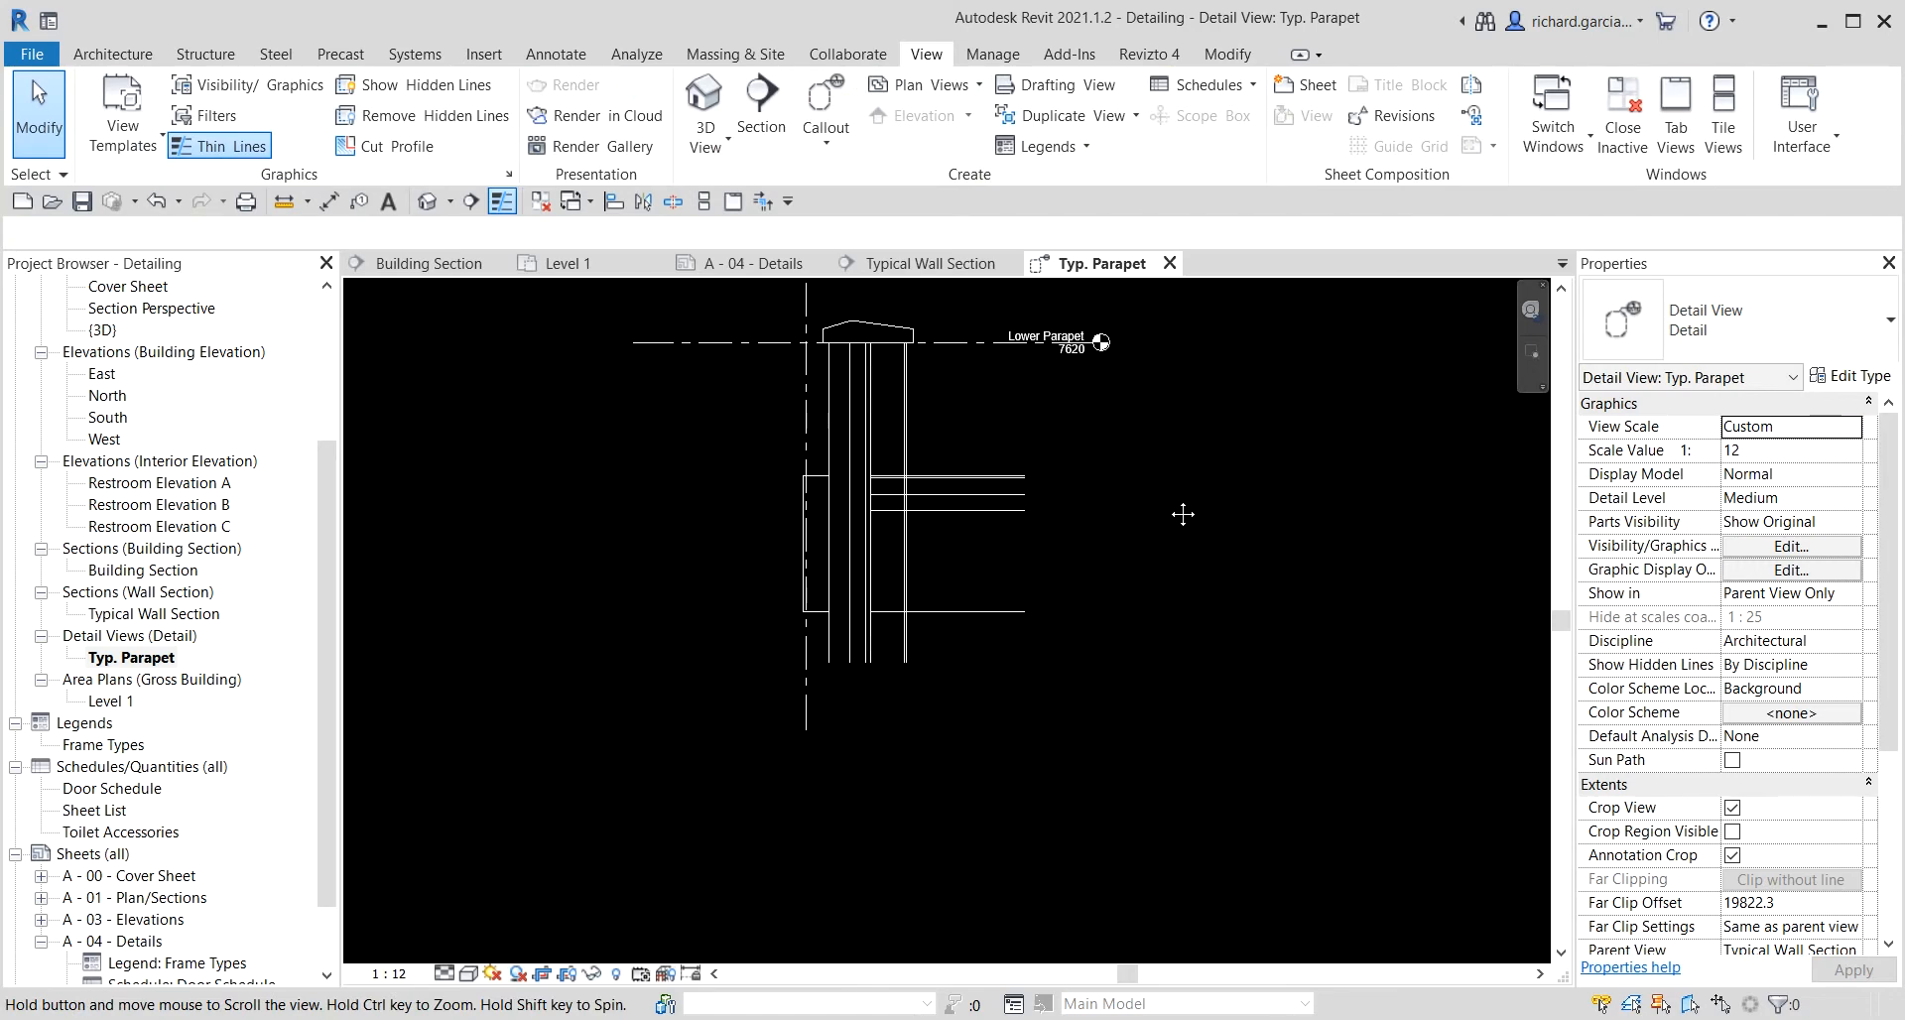
pyautogui.scroll(3, 891, 407)
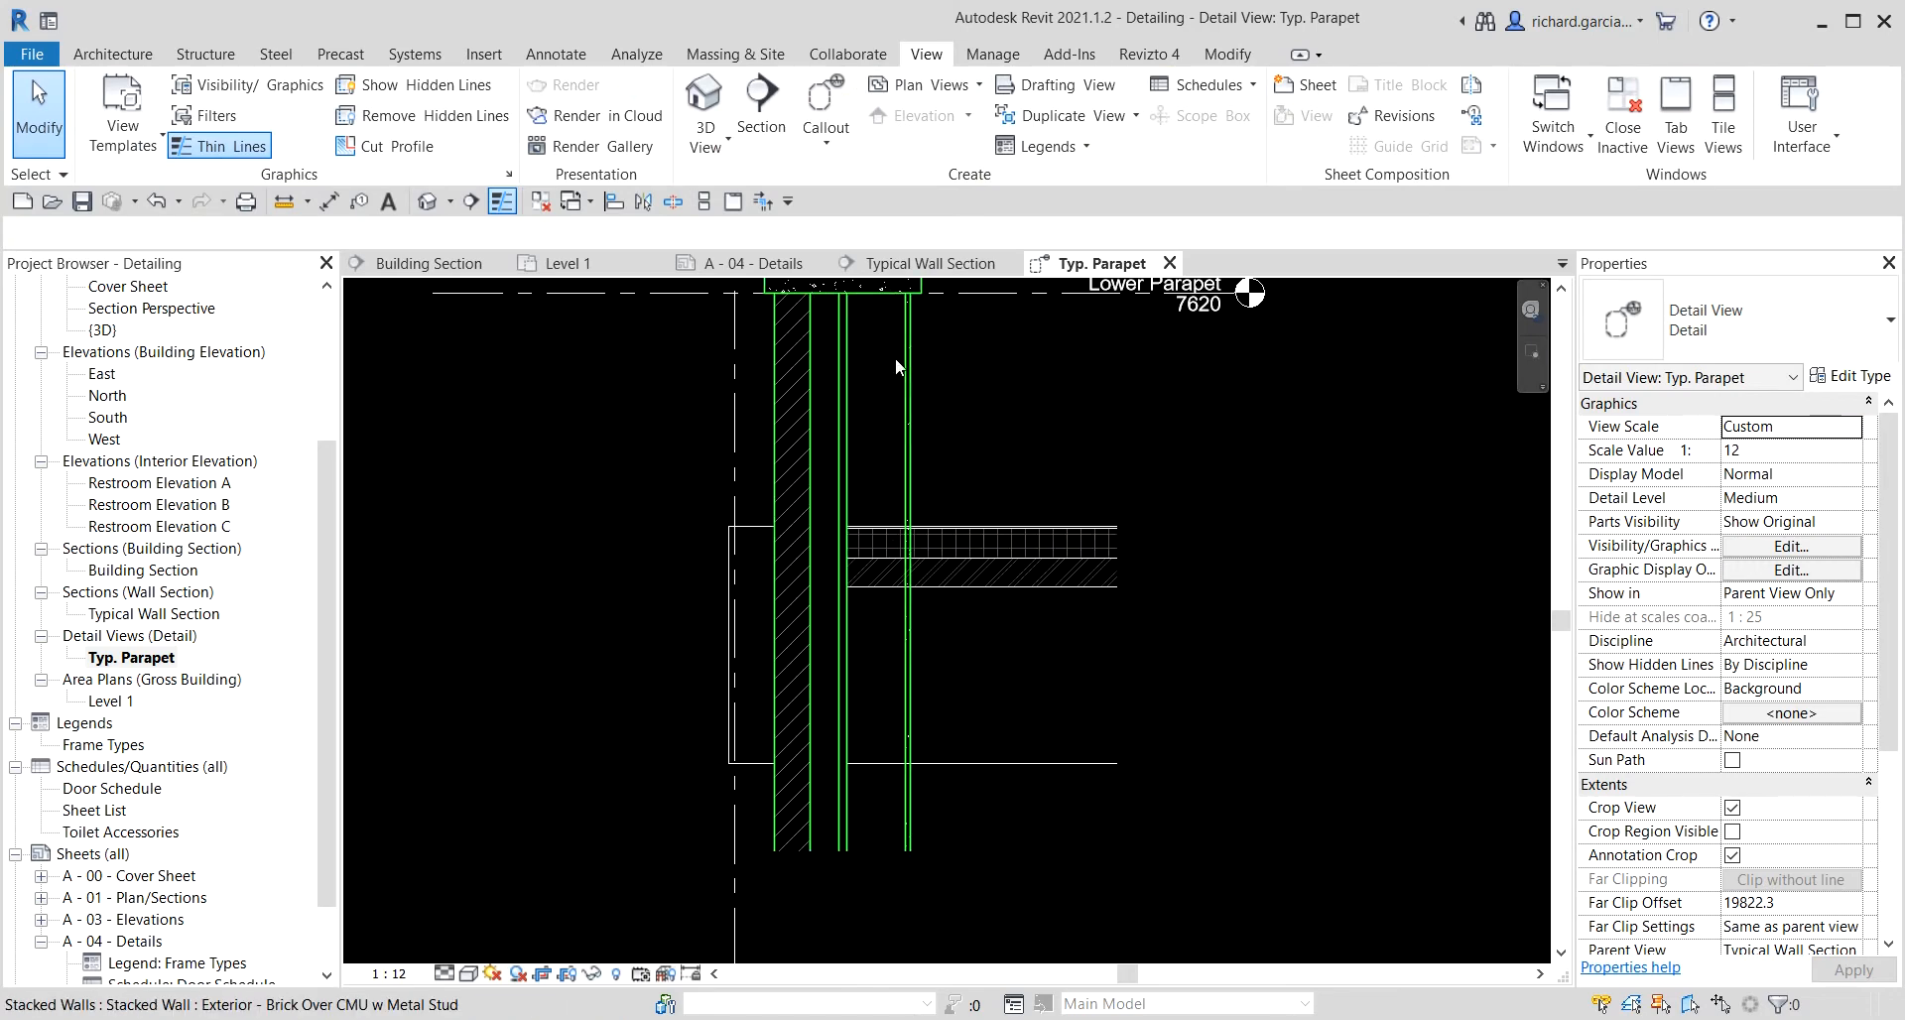
pyautogui.click(556, 54)
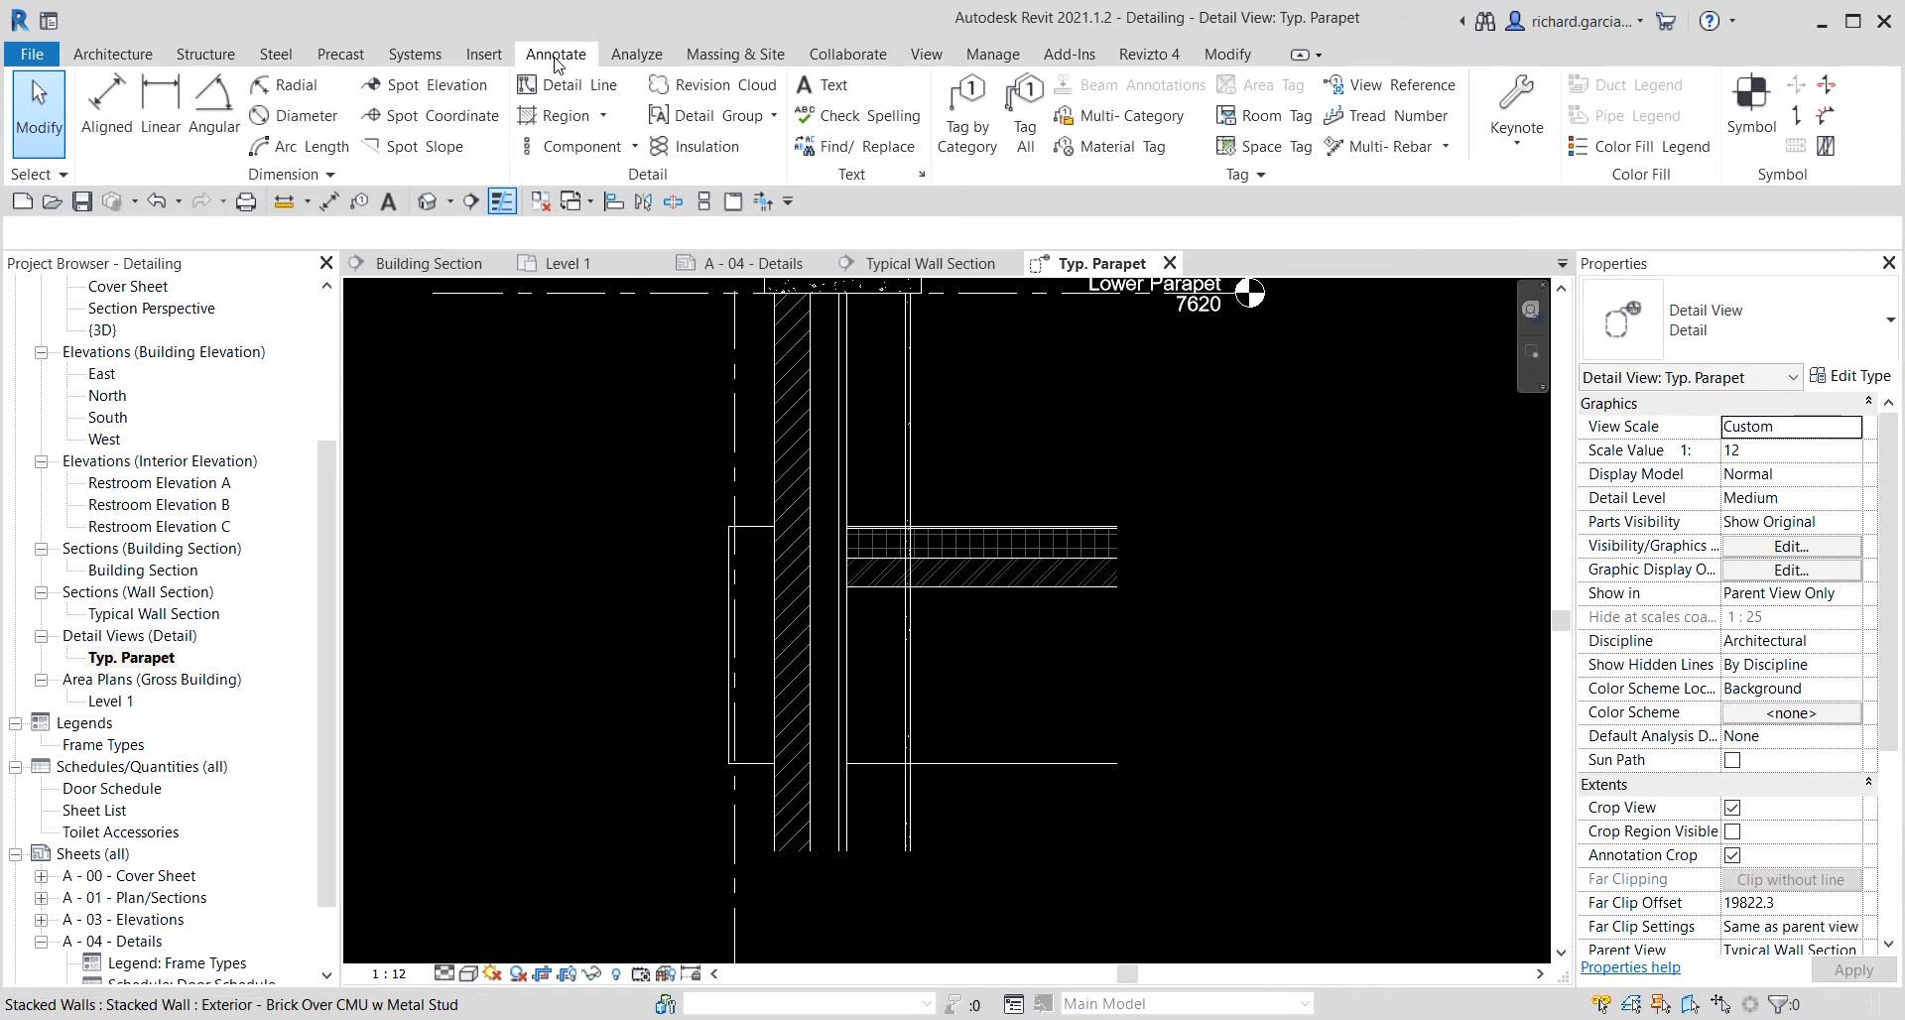
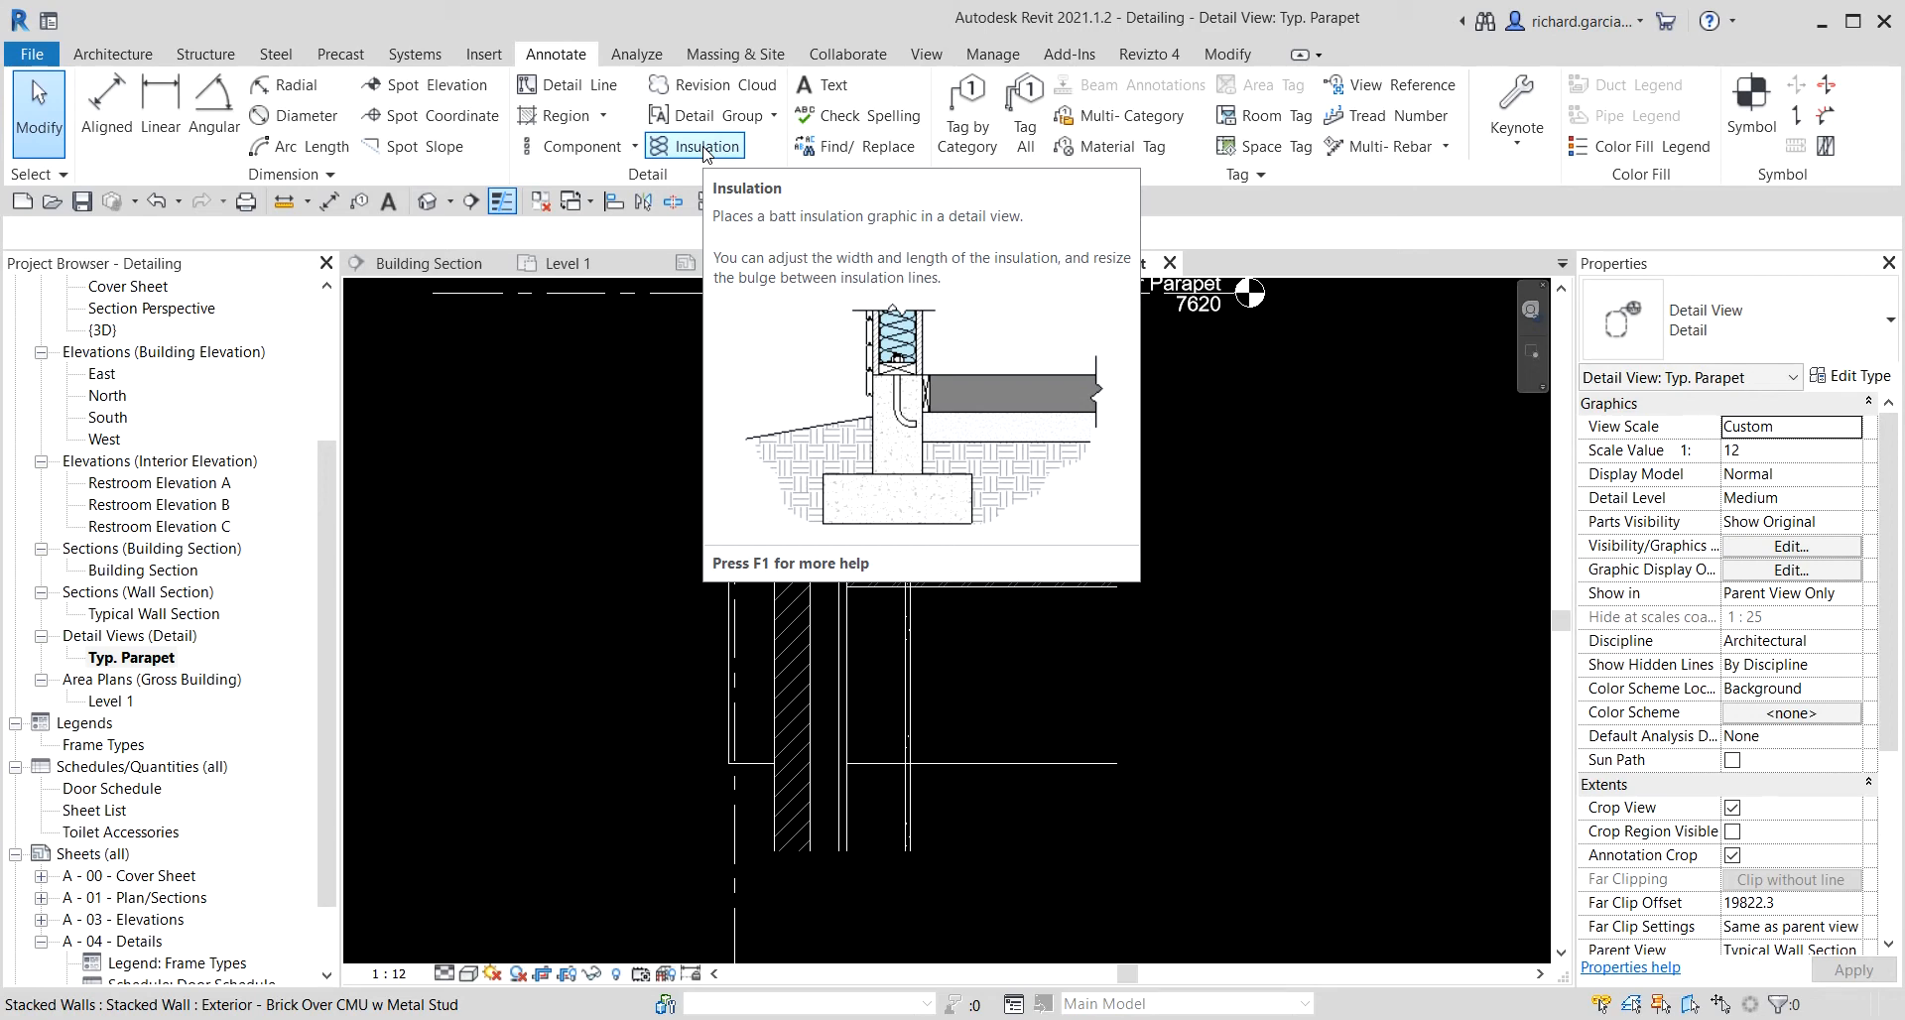
# Switch to the Typical Wall Section view for reference and return to the Typ. Parapet detail view.
pyautogui.doubleClick(164, 613)
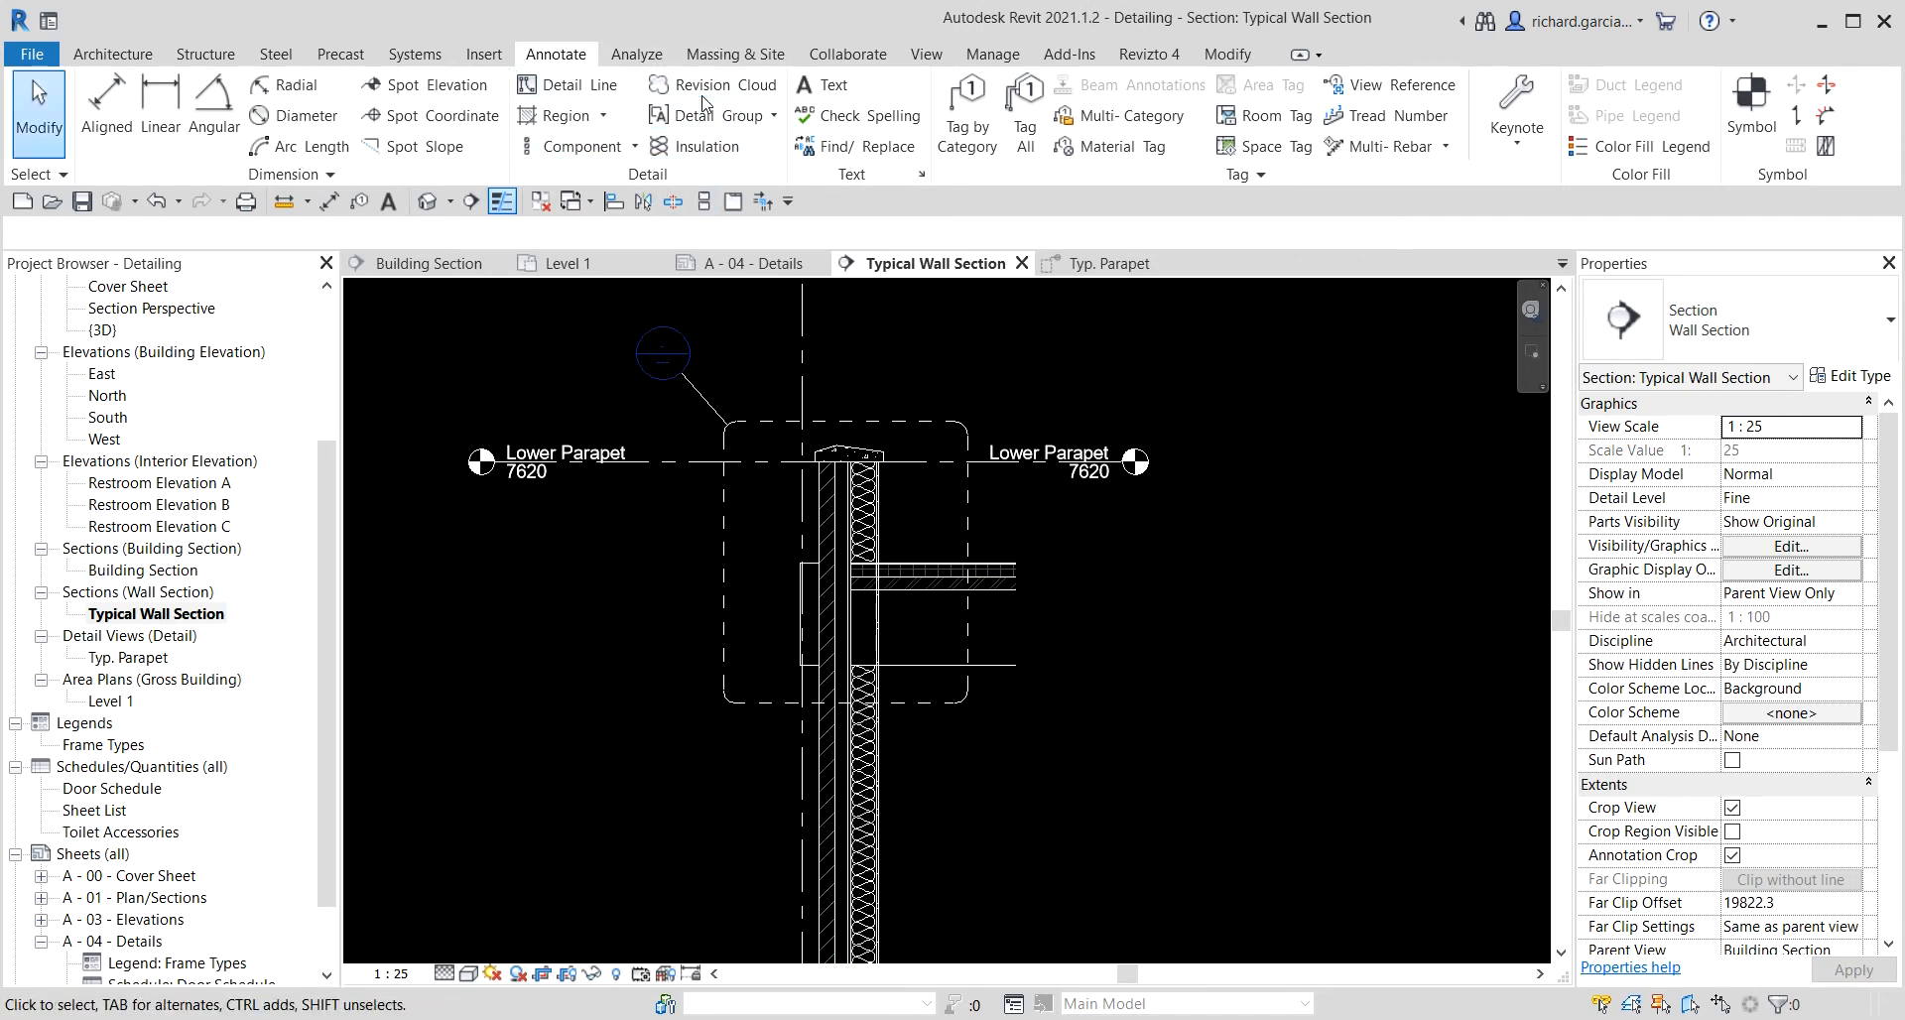
pyautogui.doubleClick(144, 659)
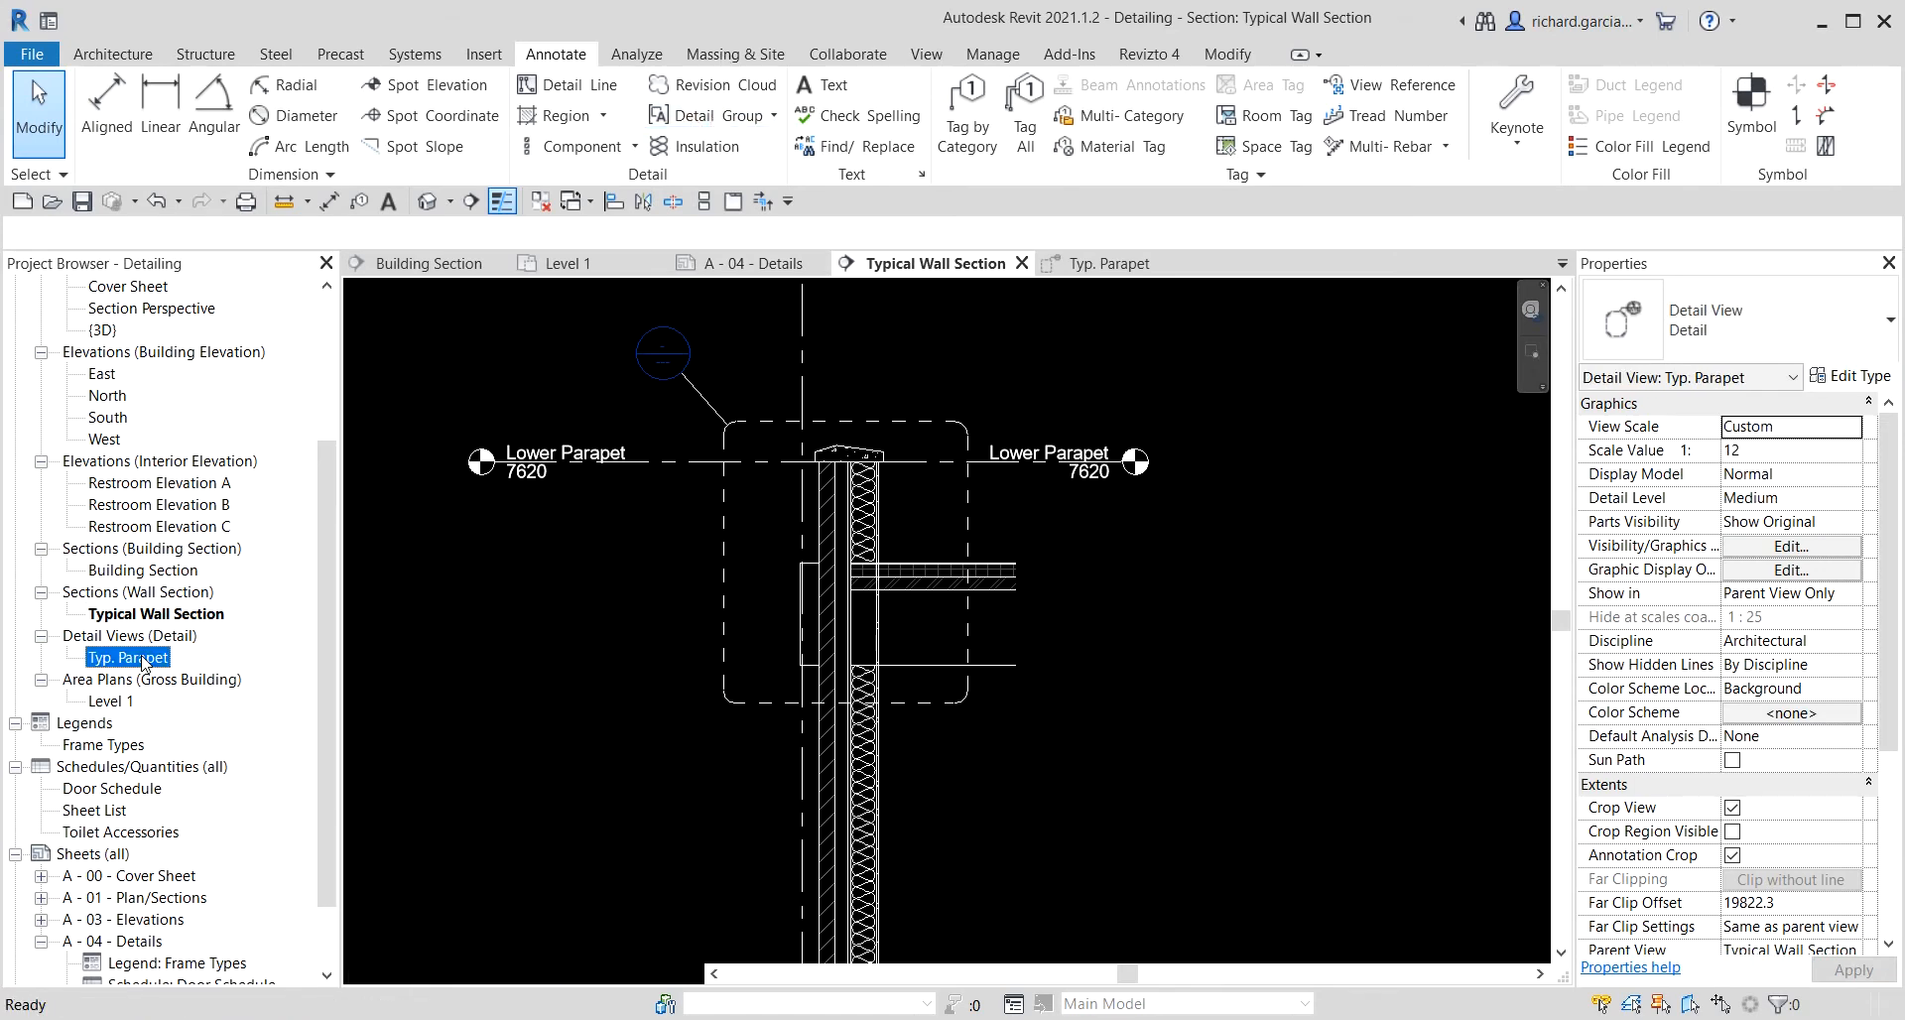
pyautogui.moveTo(1004, 635)
pyautogui.mouseDown(button='middle')
pyautogui.moveTo(941, 710)
pyautogui.moveTo(923, 787)
pyautogui.mouseUp(button='middle')
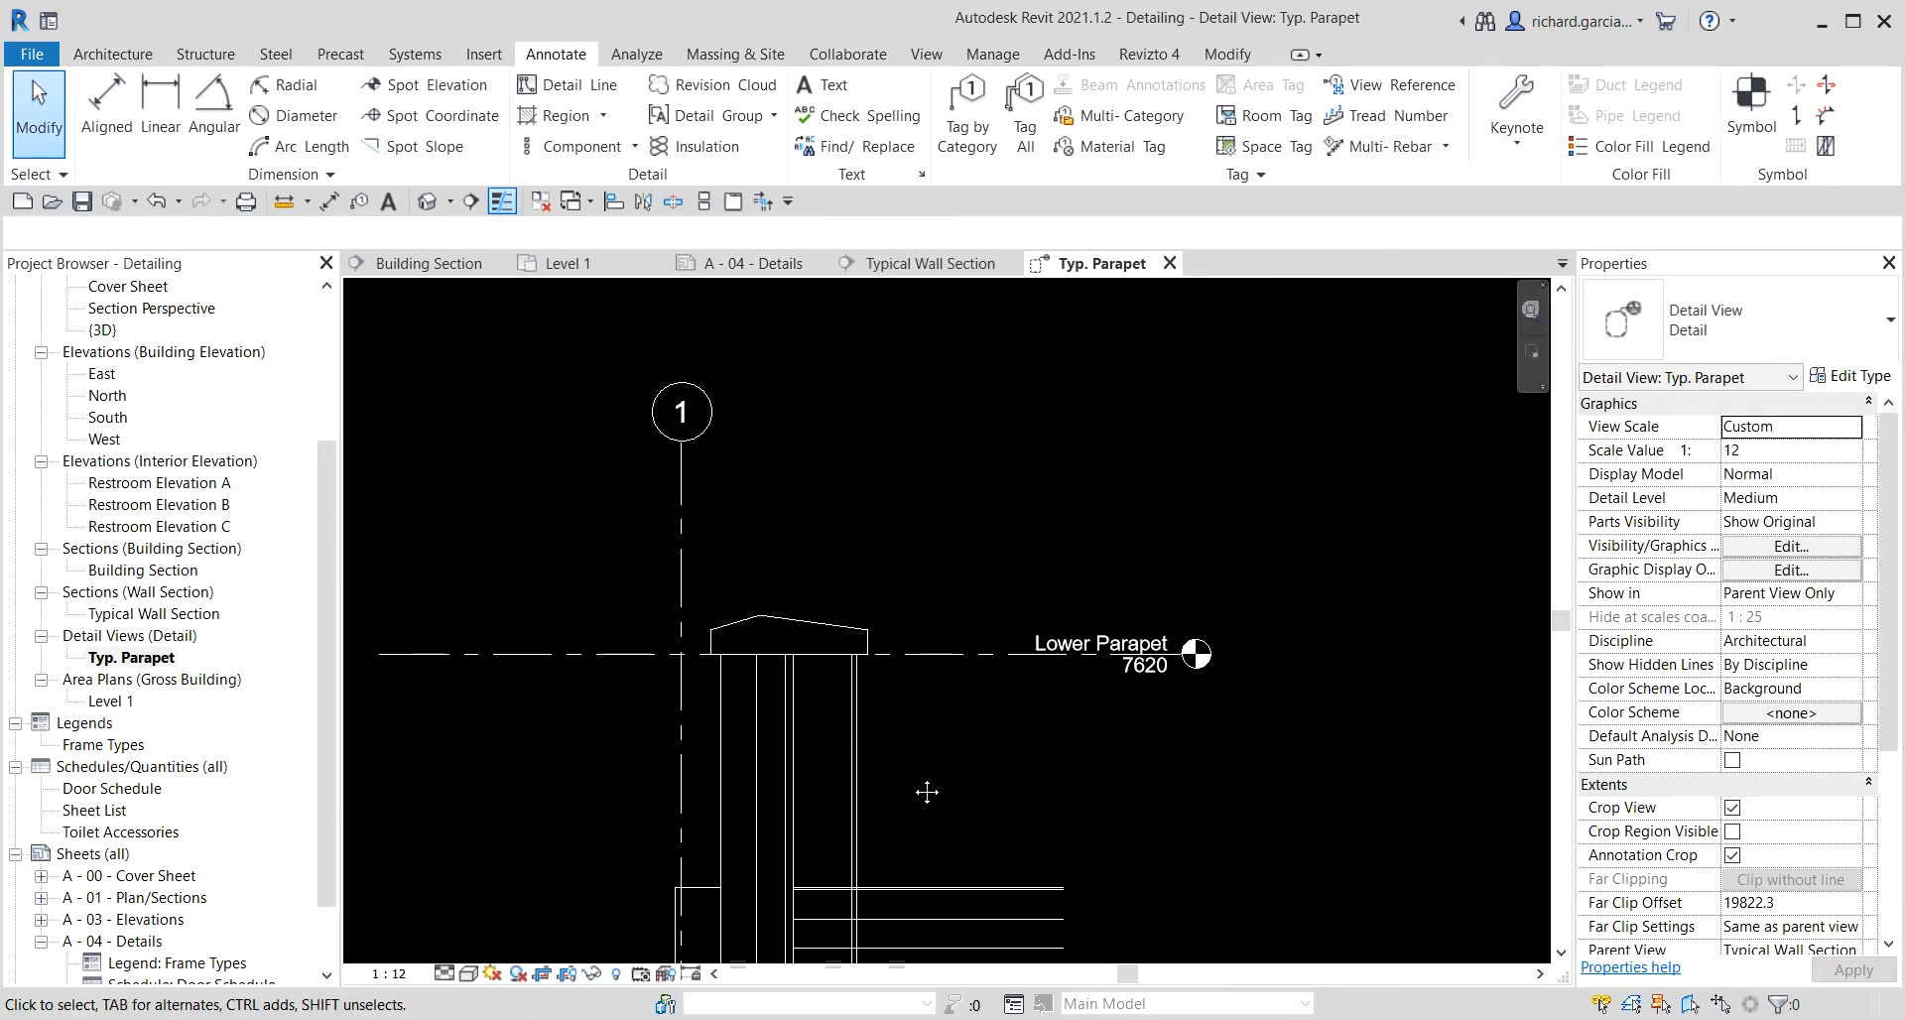
# Place batt insulation in the parapet wall's stud cavity, from the parapet cap down below the roof.
pyautogui.click(703, 147)
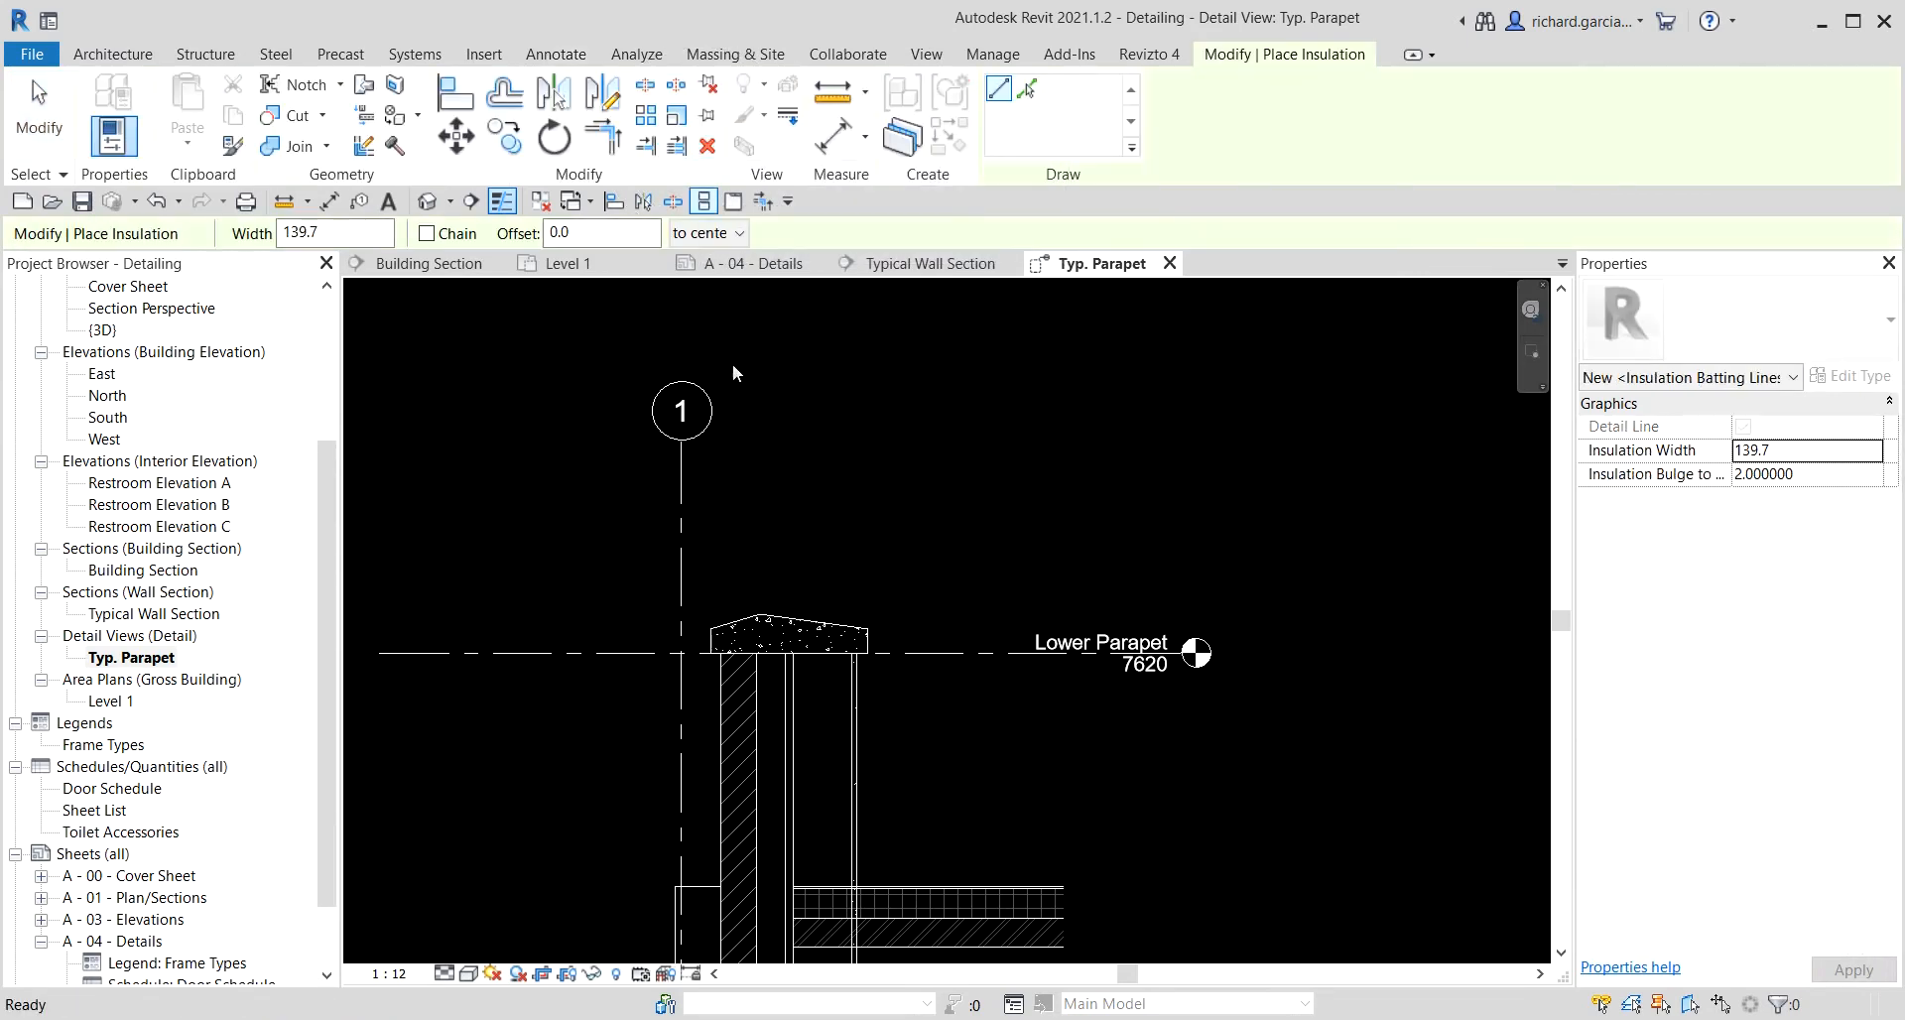
pyautogui.scroll(3, 821, 719)
pyautogui.click(830, 600)
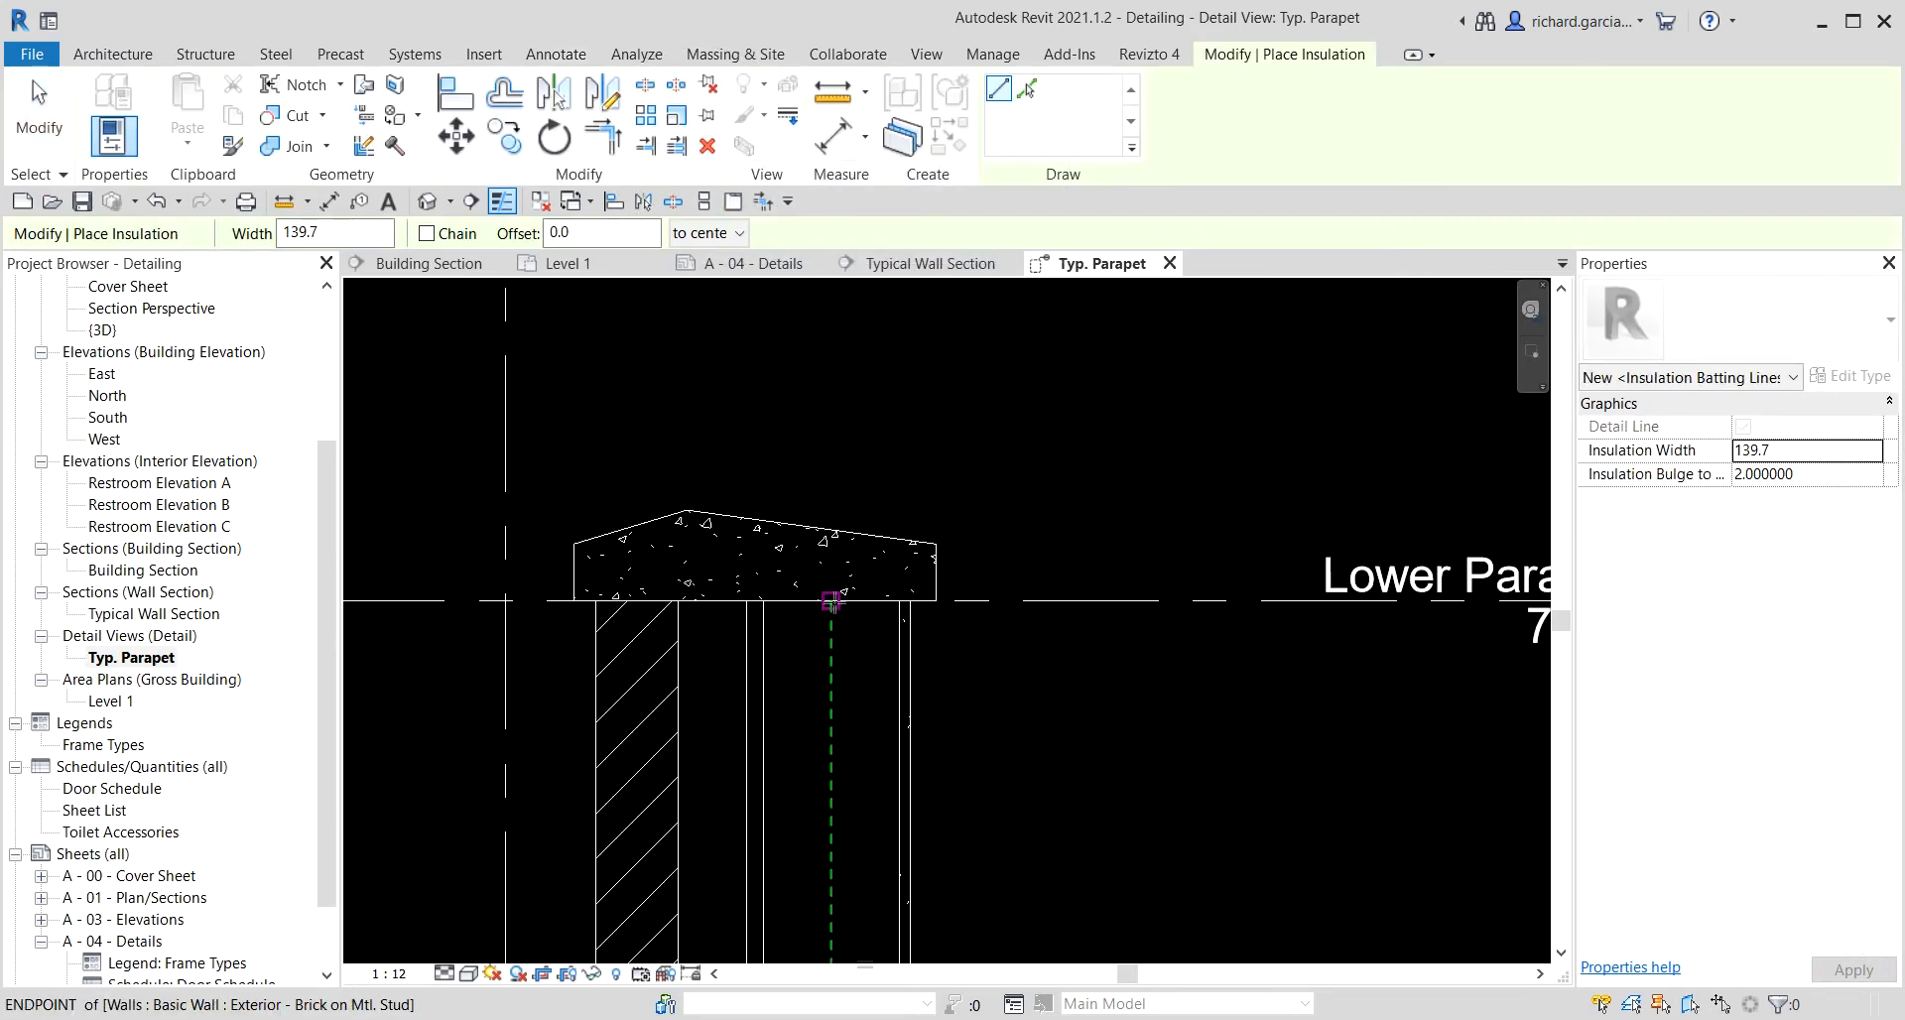
pyautogui.scroll(-2, 836, 715)
pyautogui.moveTo(836, 718); pyautogui.dragTo(878, 236, button='middle')
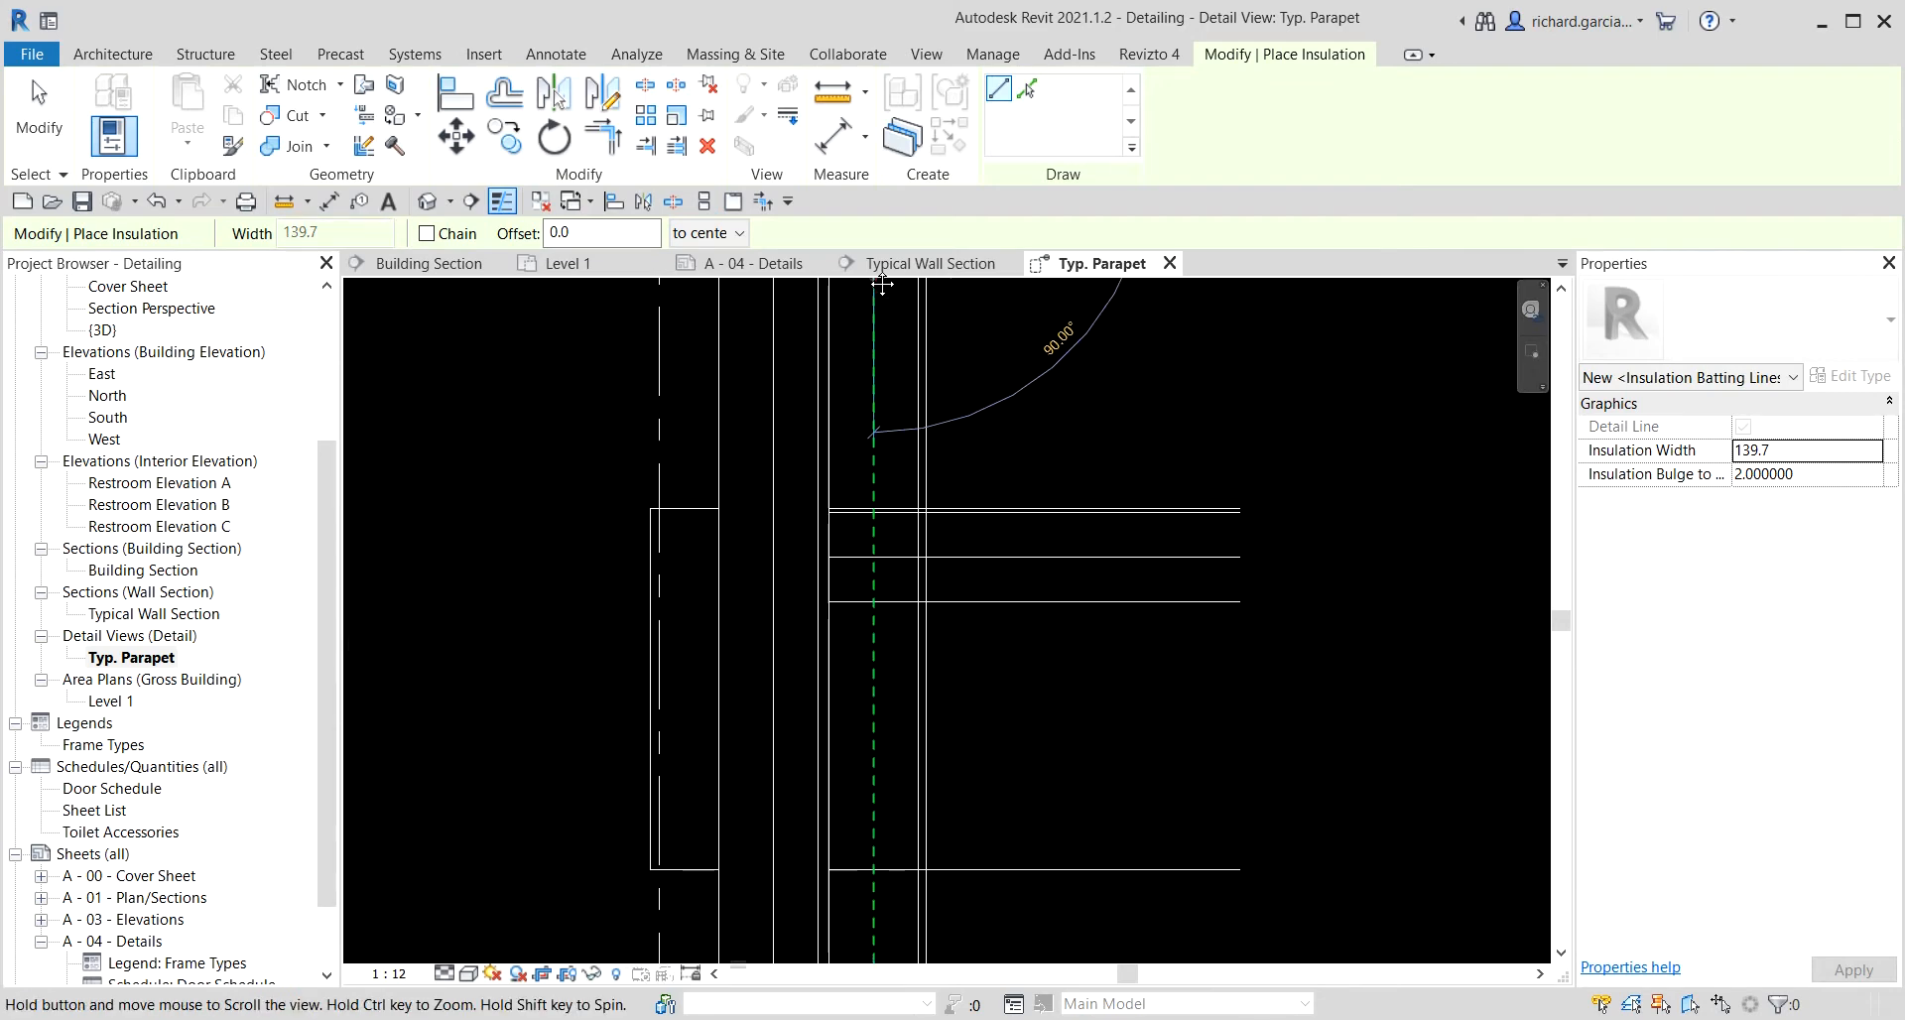
pyautogui.click(873, 508)
pyautogui.moveTo(842, 566); pyautogui.dragTo(992, 409, button='middle')
pyautogui.click(940, 328)
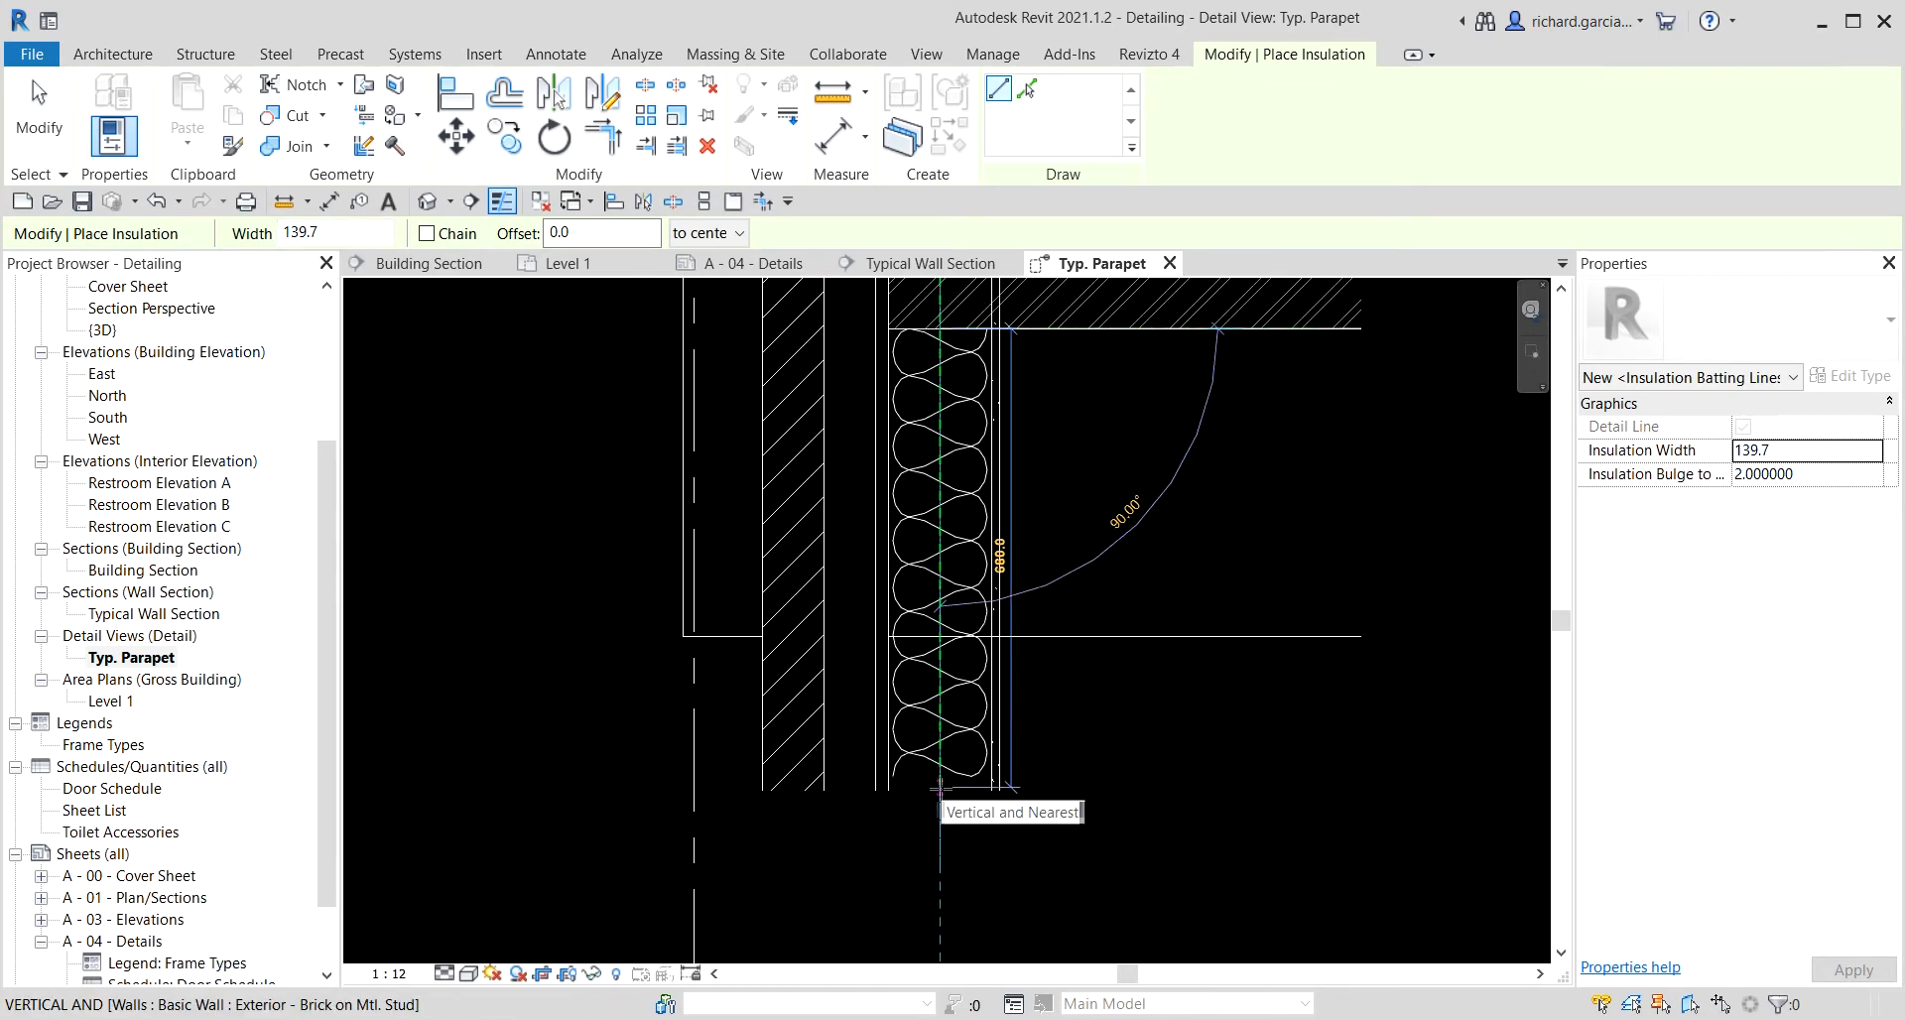
pyautogui.click(941, 787)
pyautogui.press('Escape')
pyautogui.press('Escape')
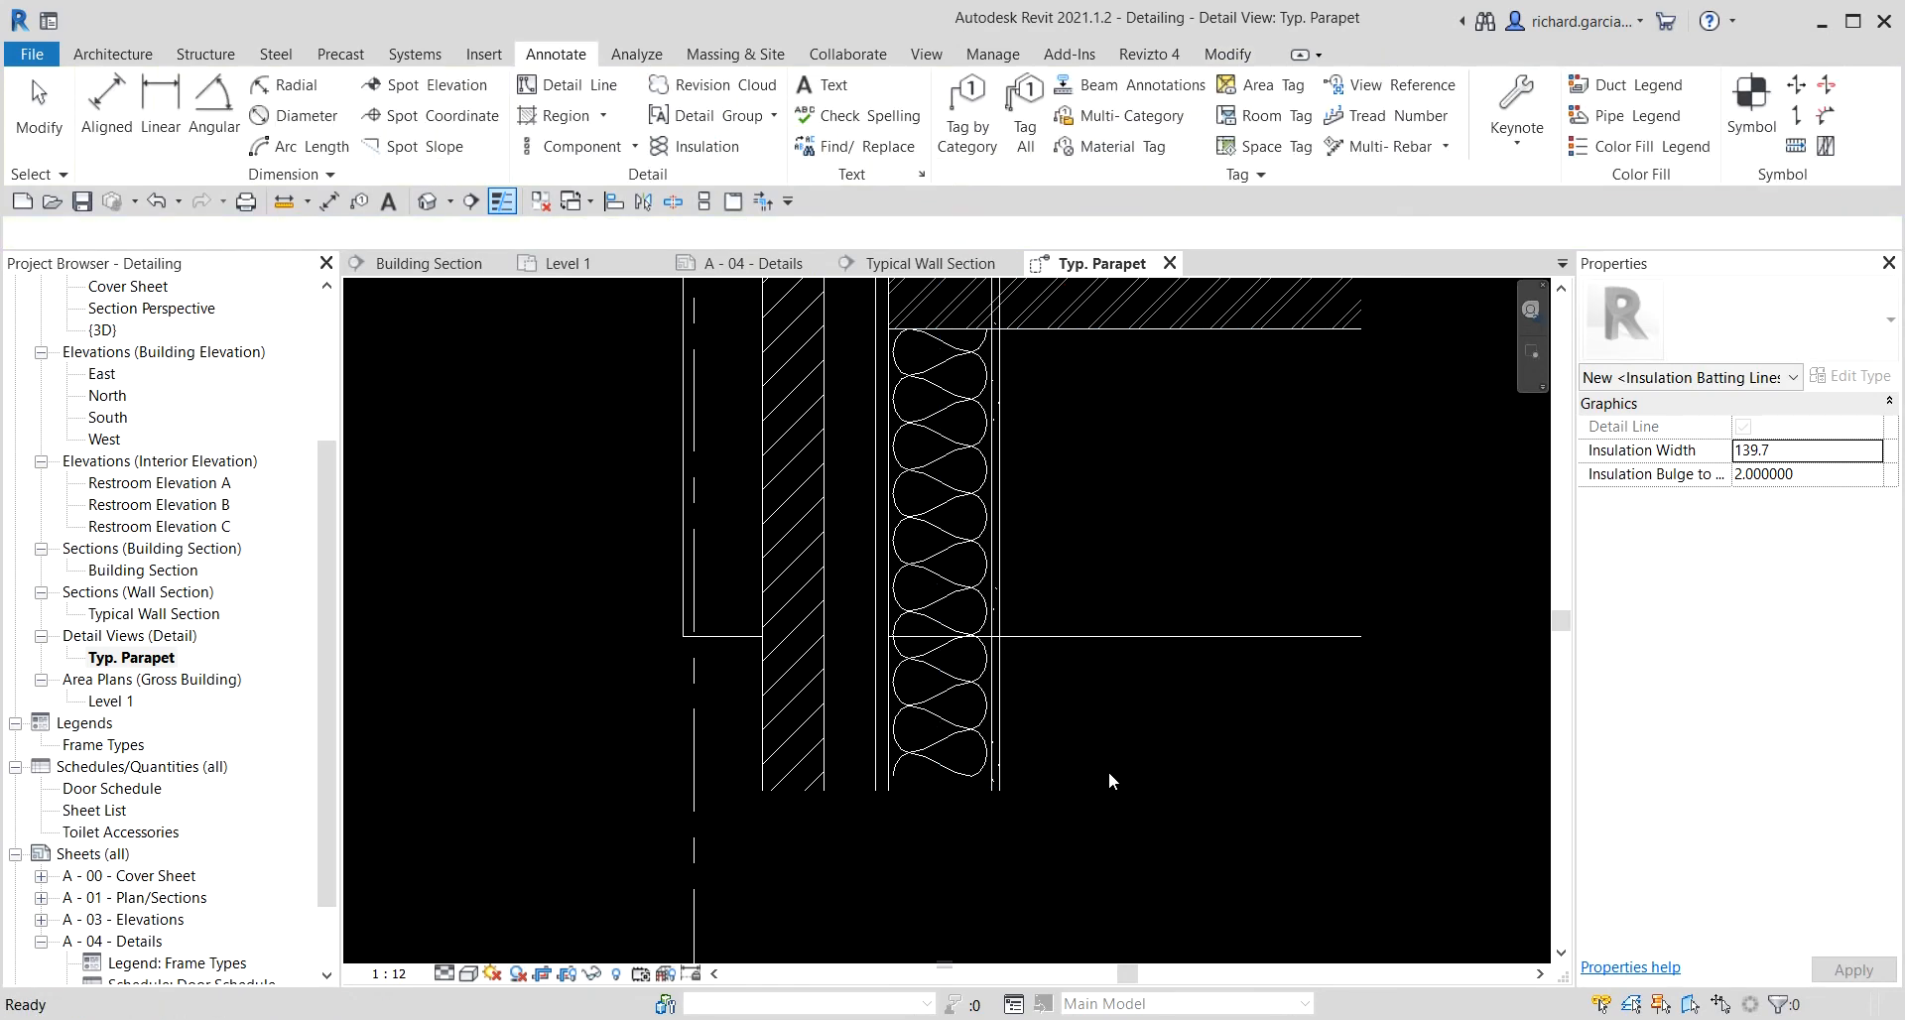
pyautogui.scroll(-3, 1040, 575)
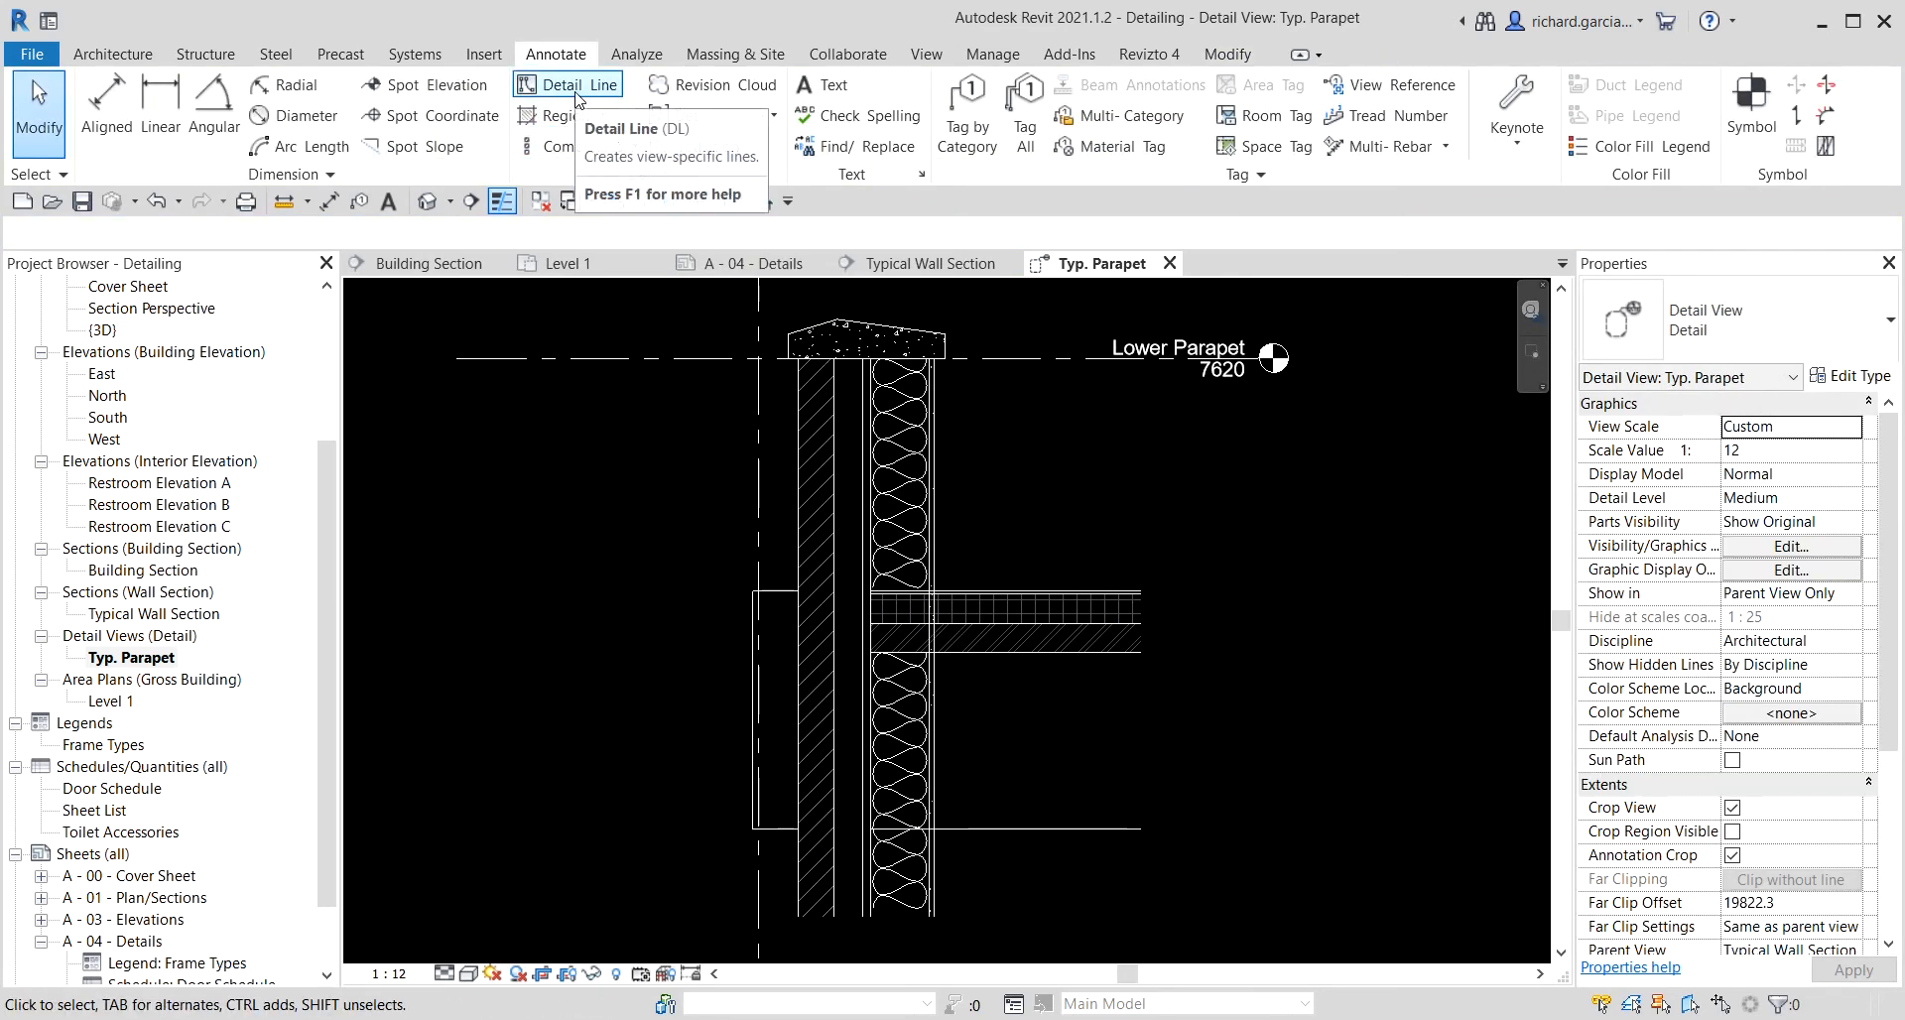
pyautogui.click(1753, 117)
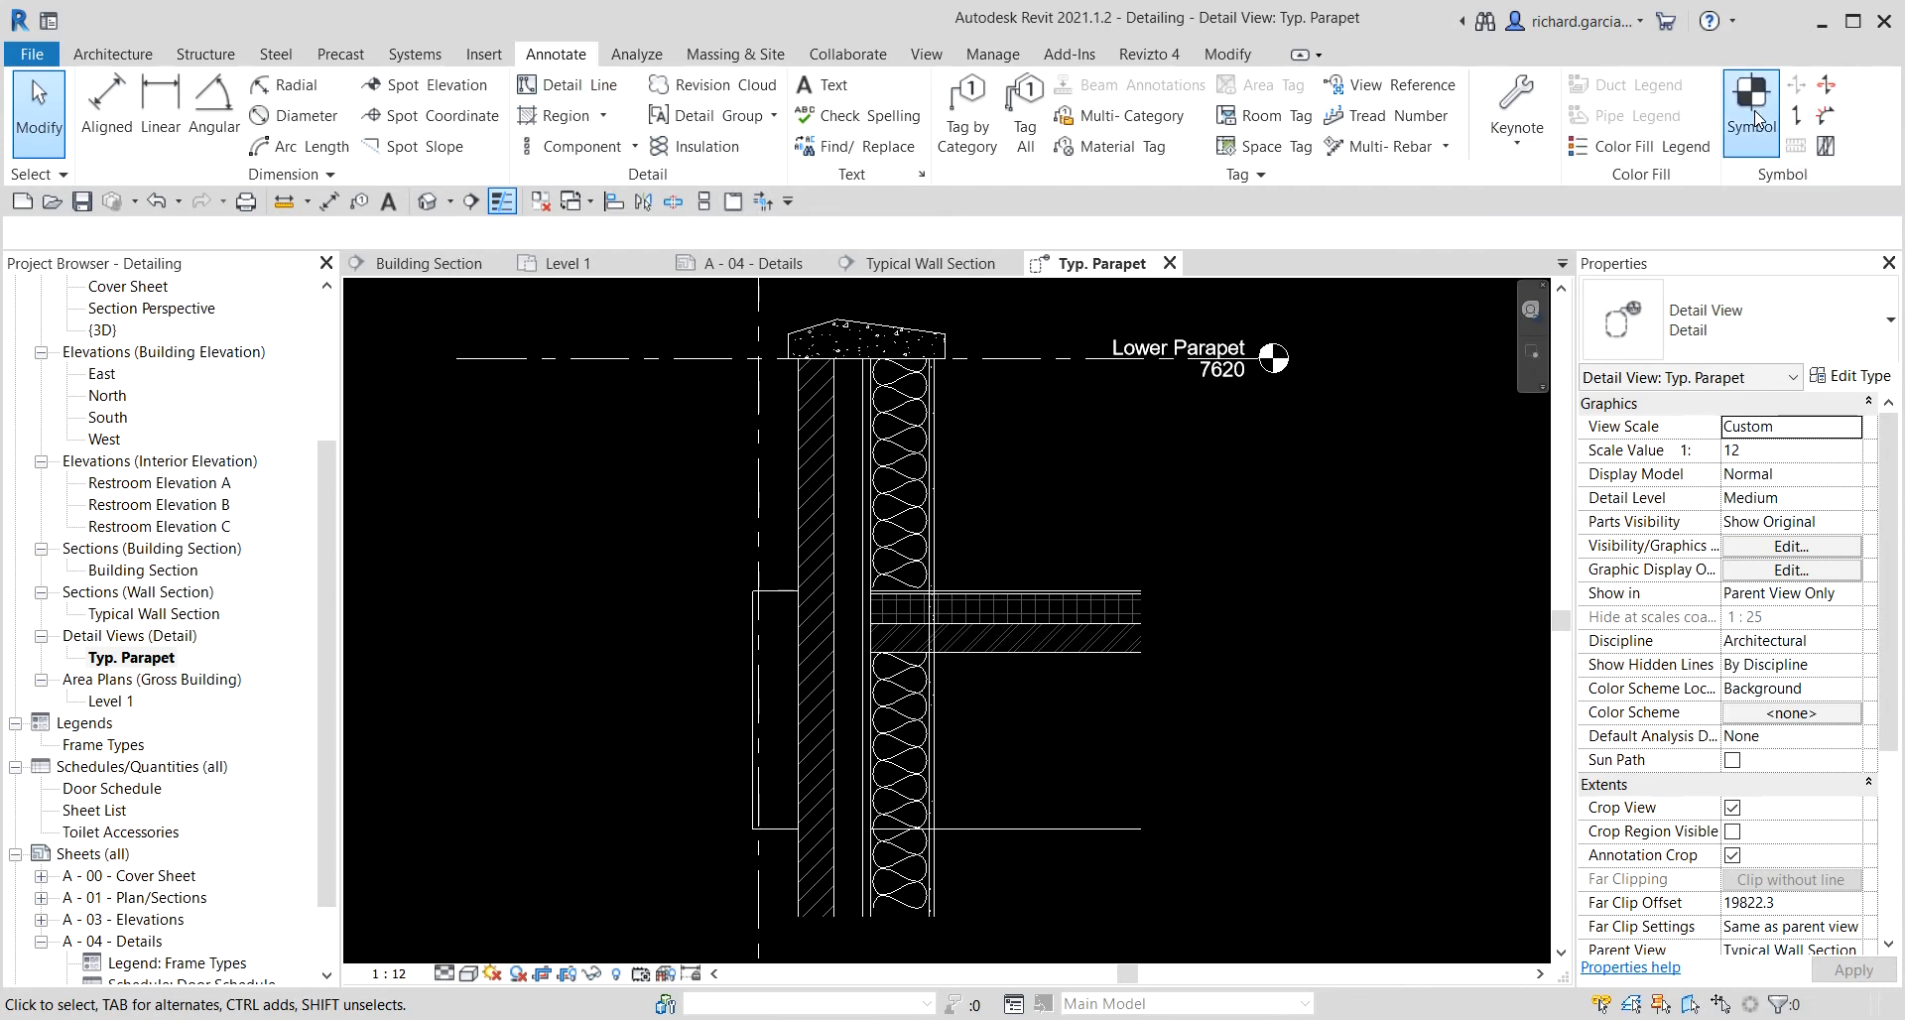
pyautogui.click(1771, 333)
pyautogui.click(1771, 330)
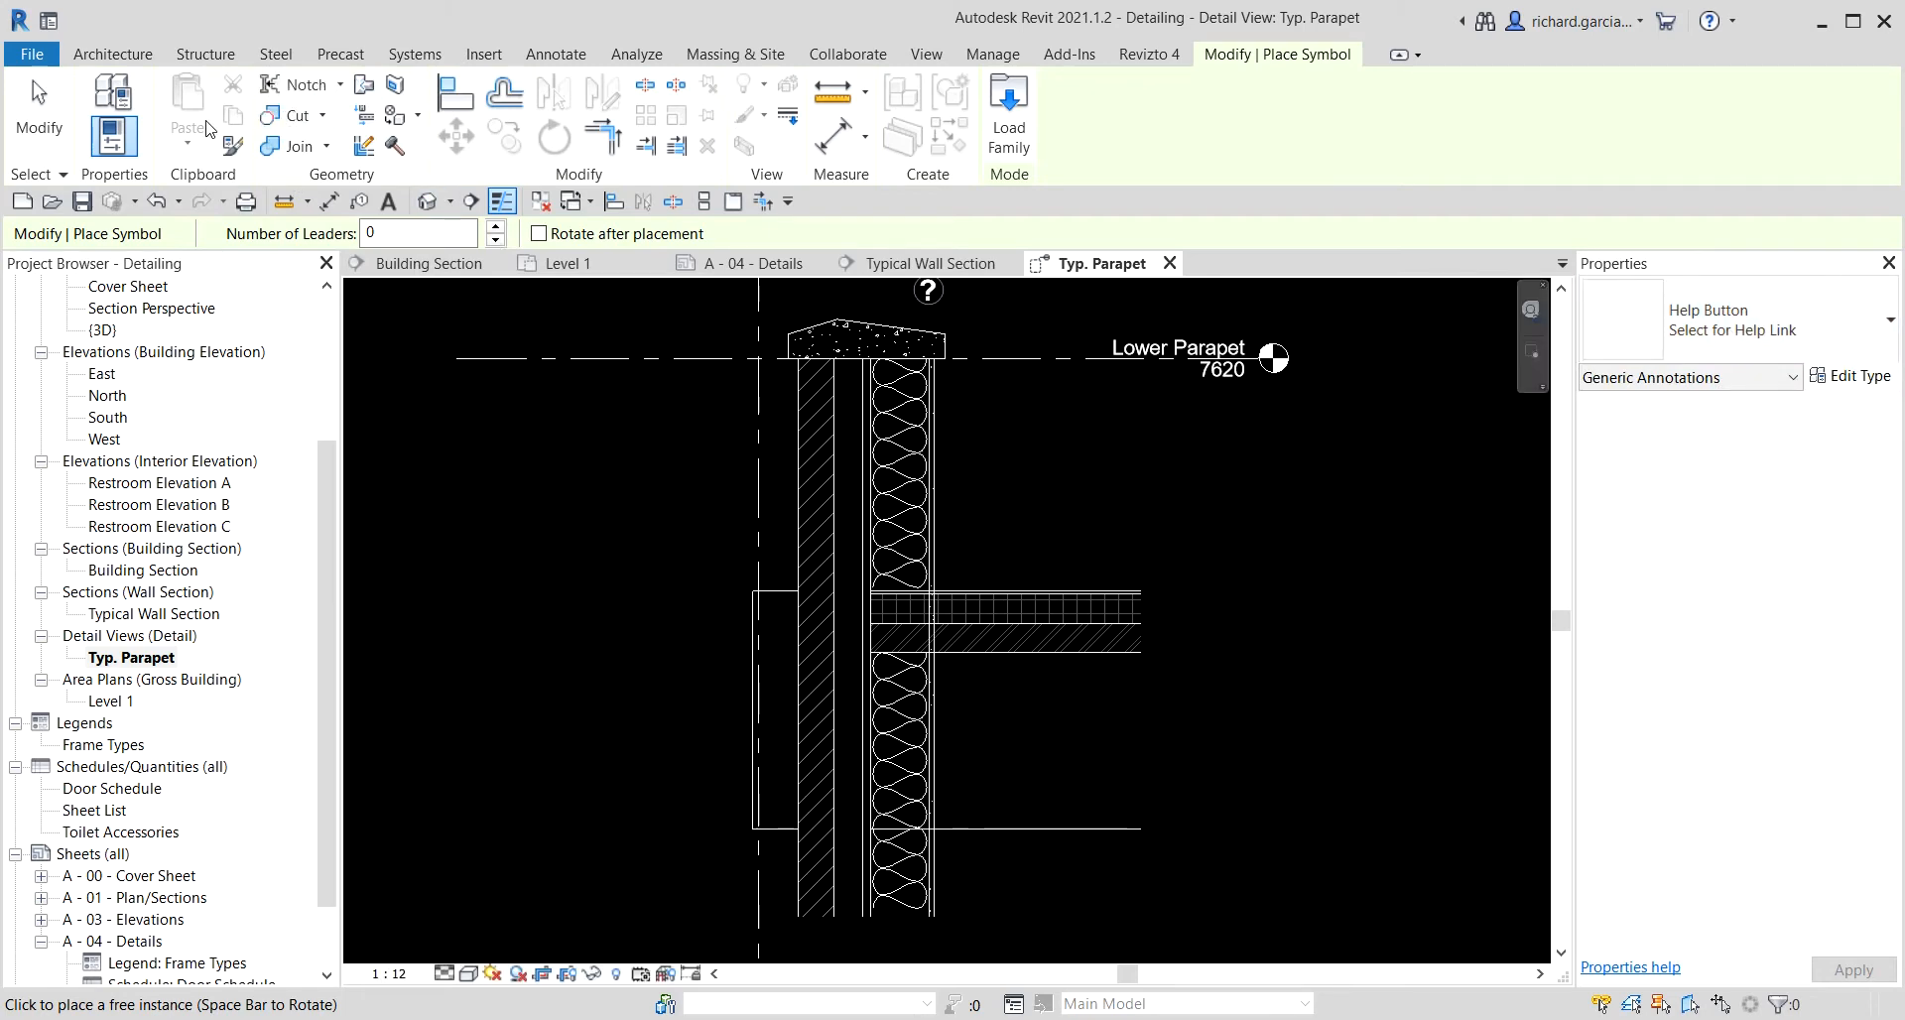
pyautogui.click(40, 120)
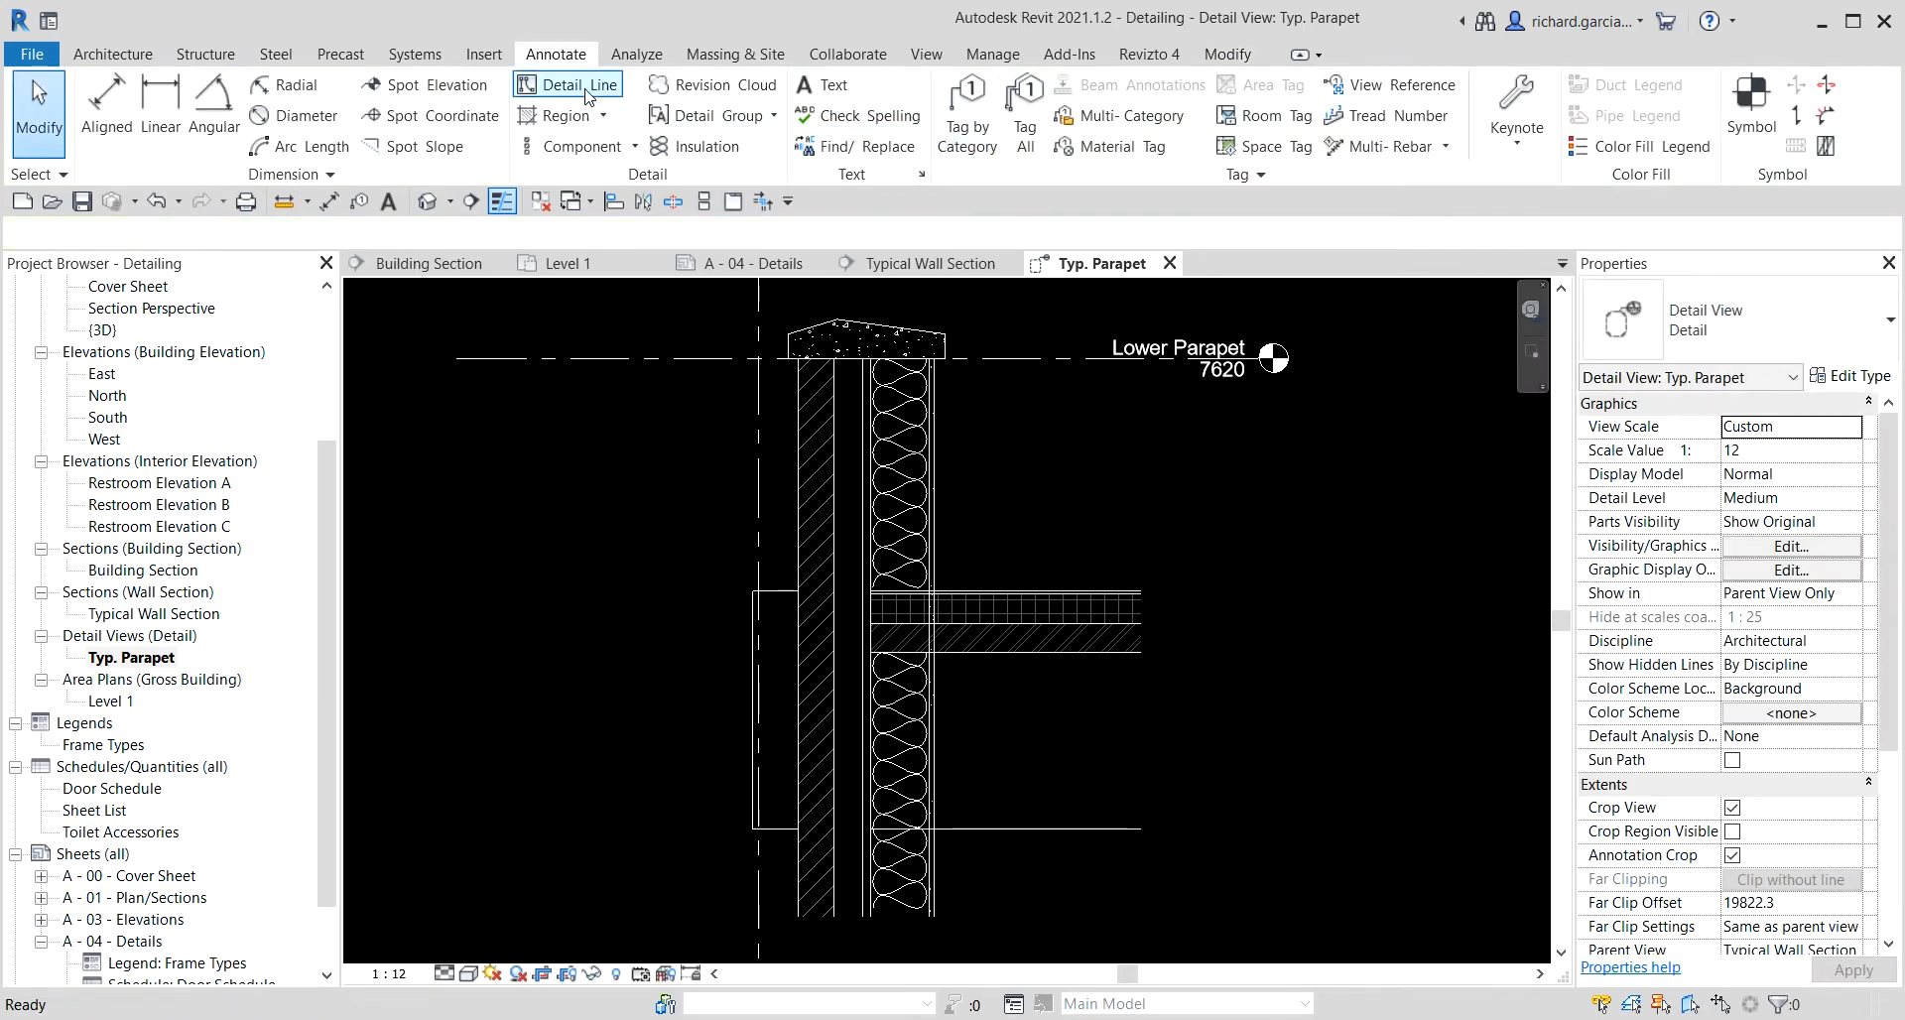
pyautogui.click(635, 147)
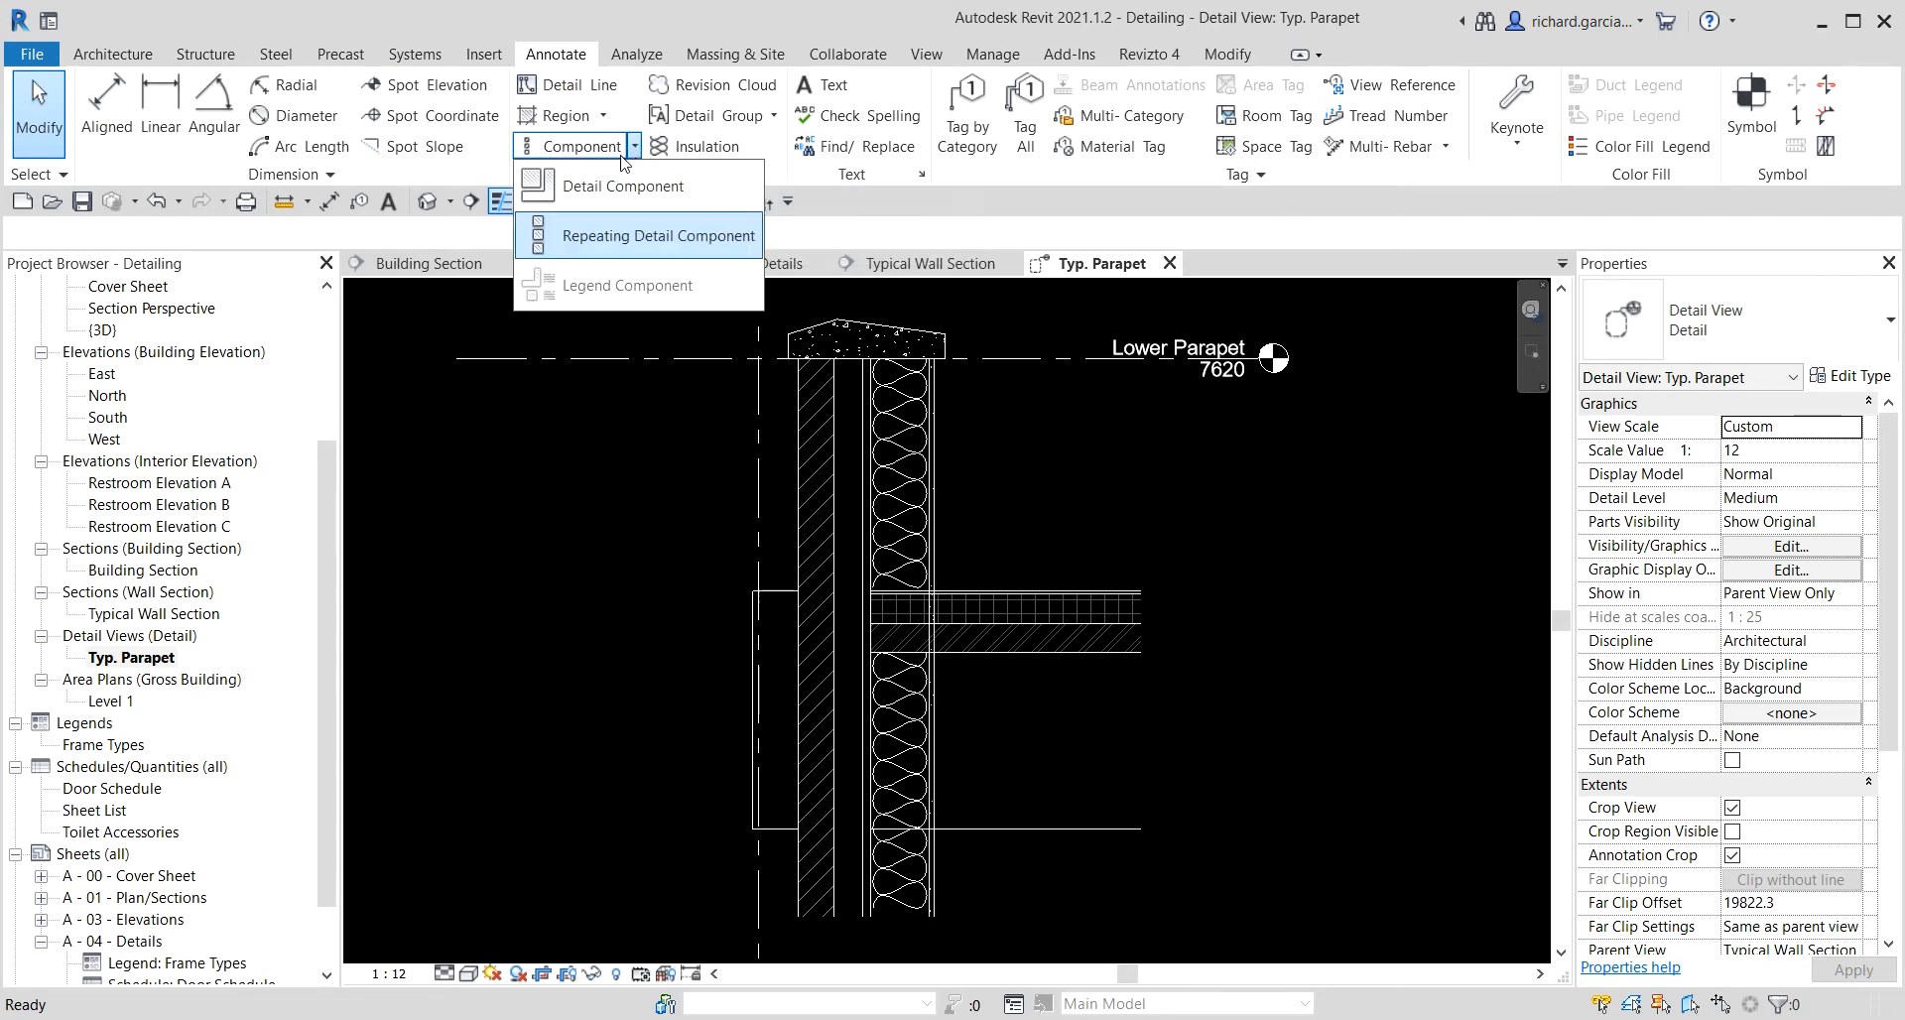
pyautogui.click(615, 182)
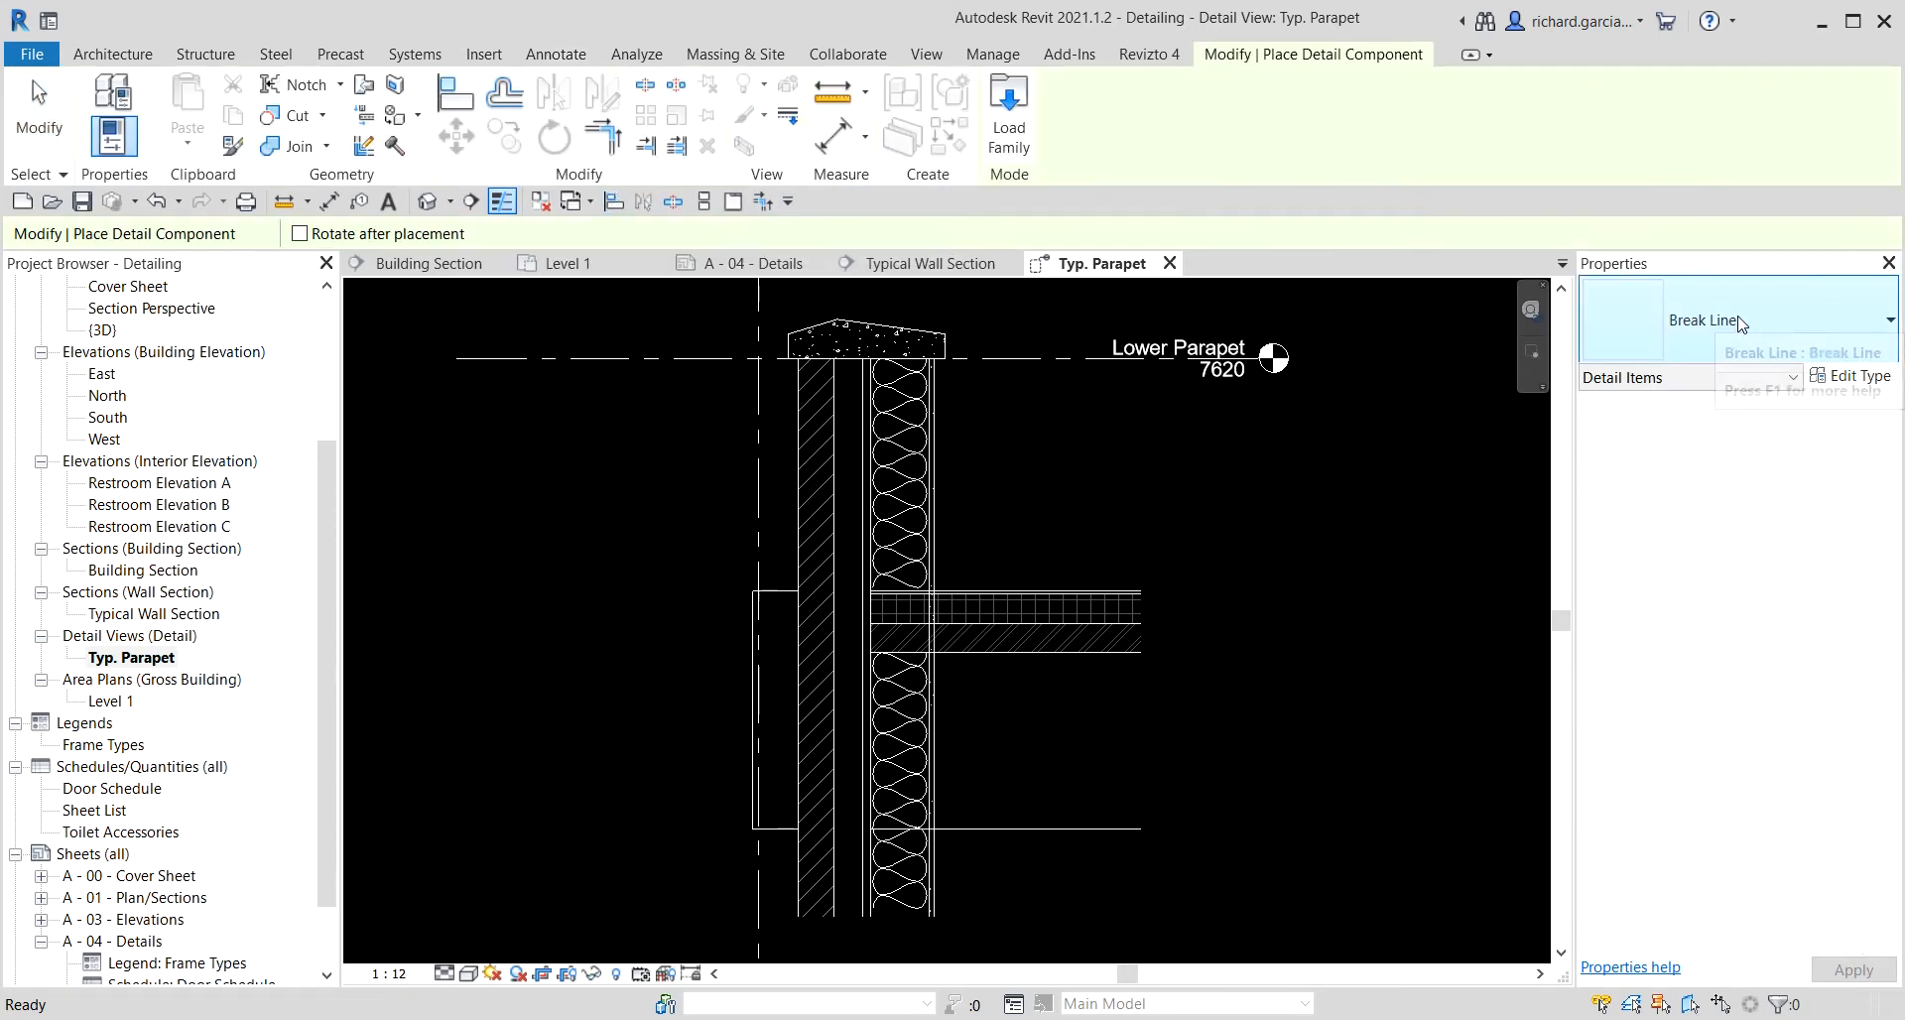
pyautogui.click(40, 119)
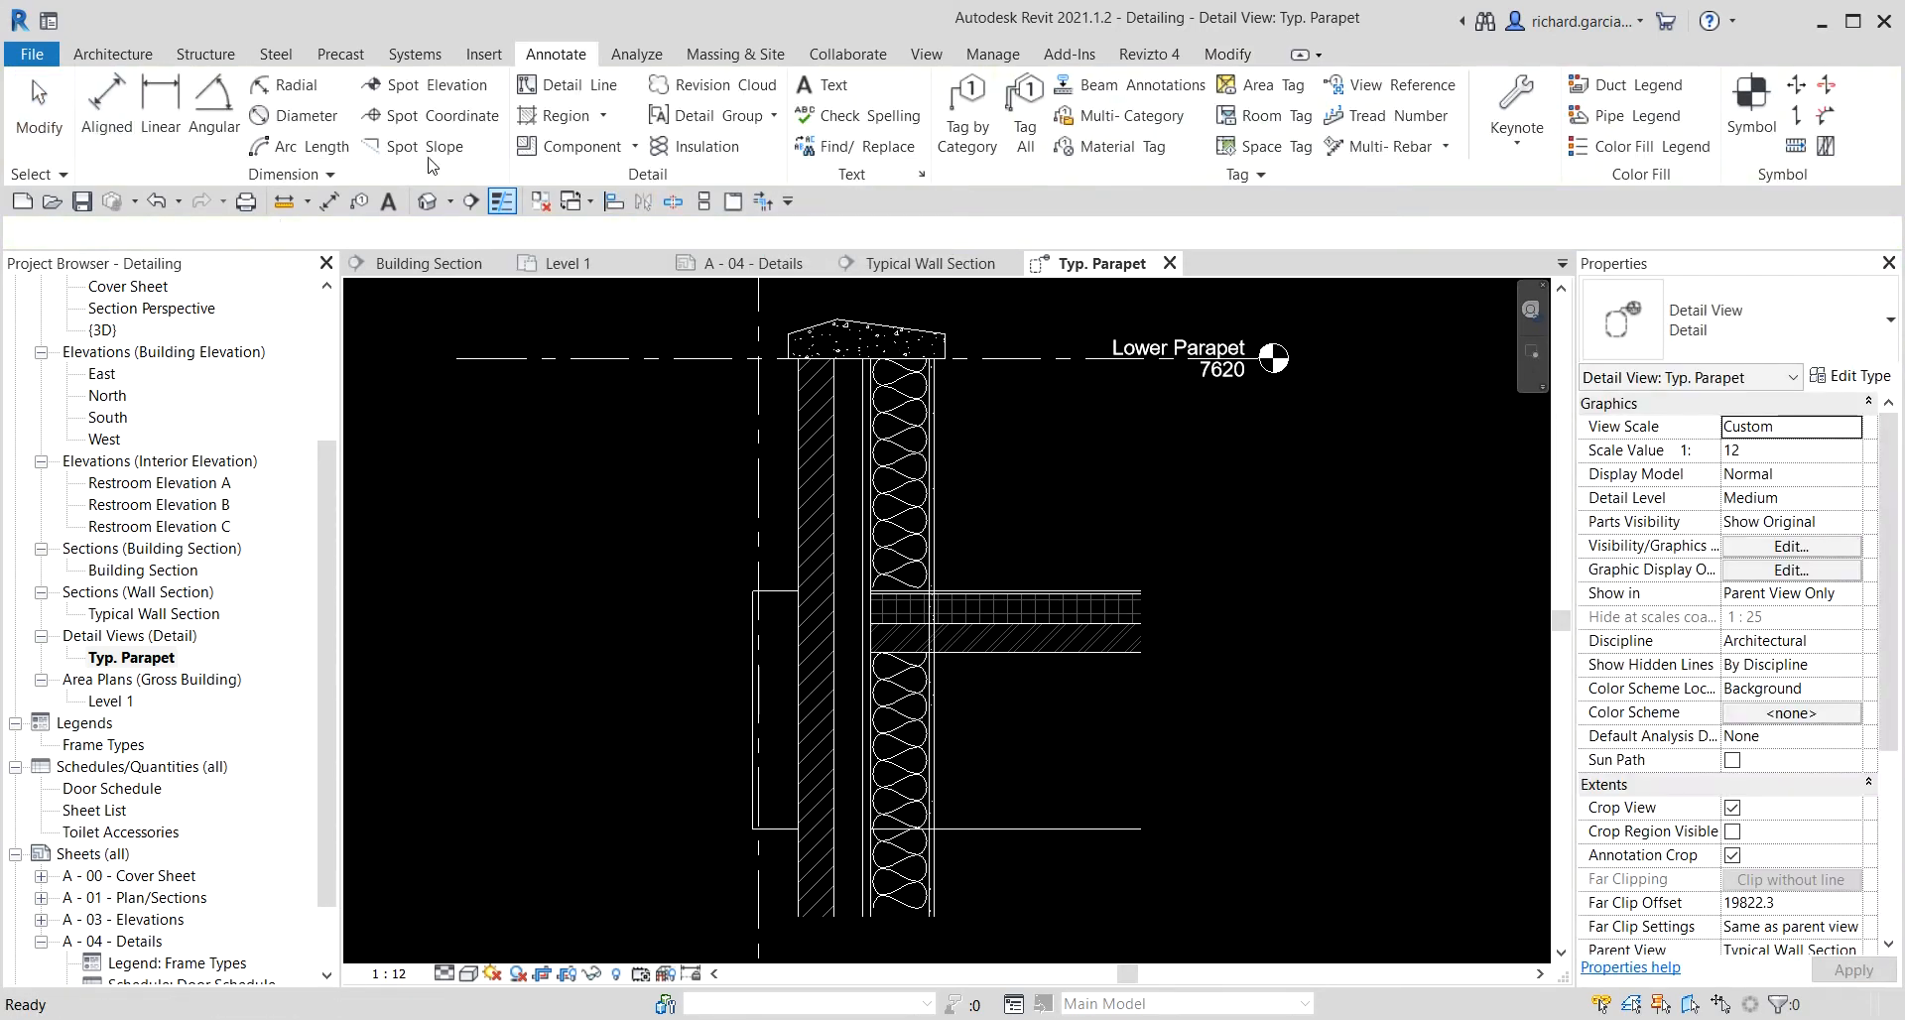
# Place a Break Line detail component across the wall near the bottom of the detail.
pyautogui.click(562, 149)
pyautogui.click(1759, 323)
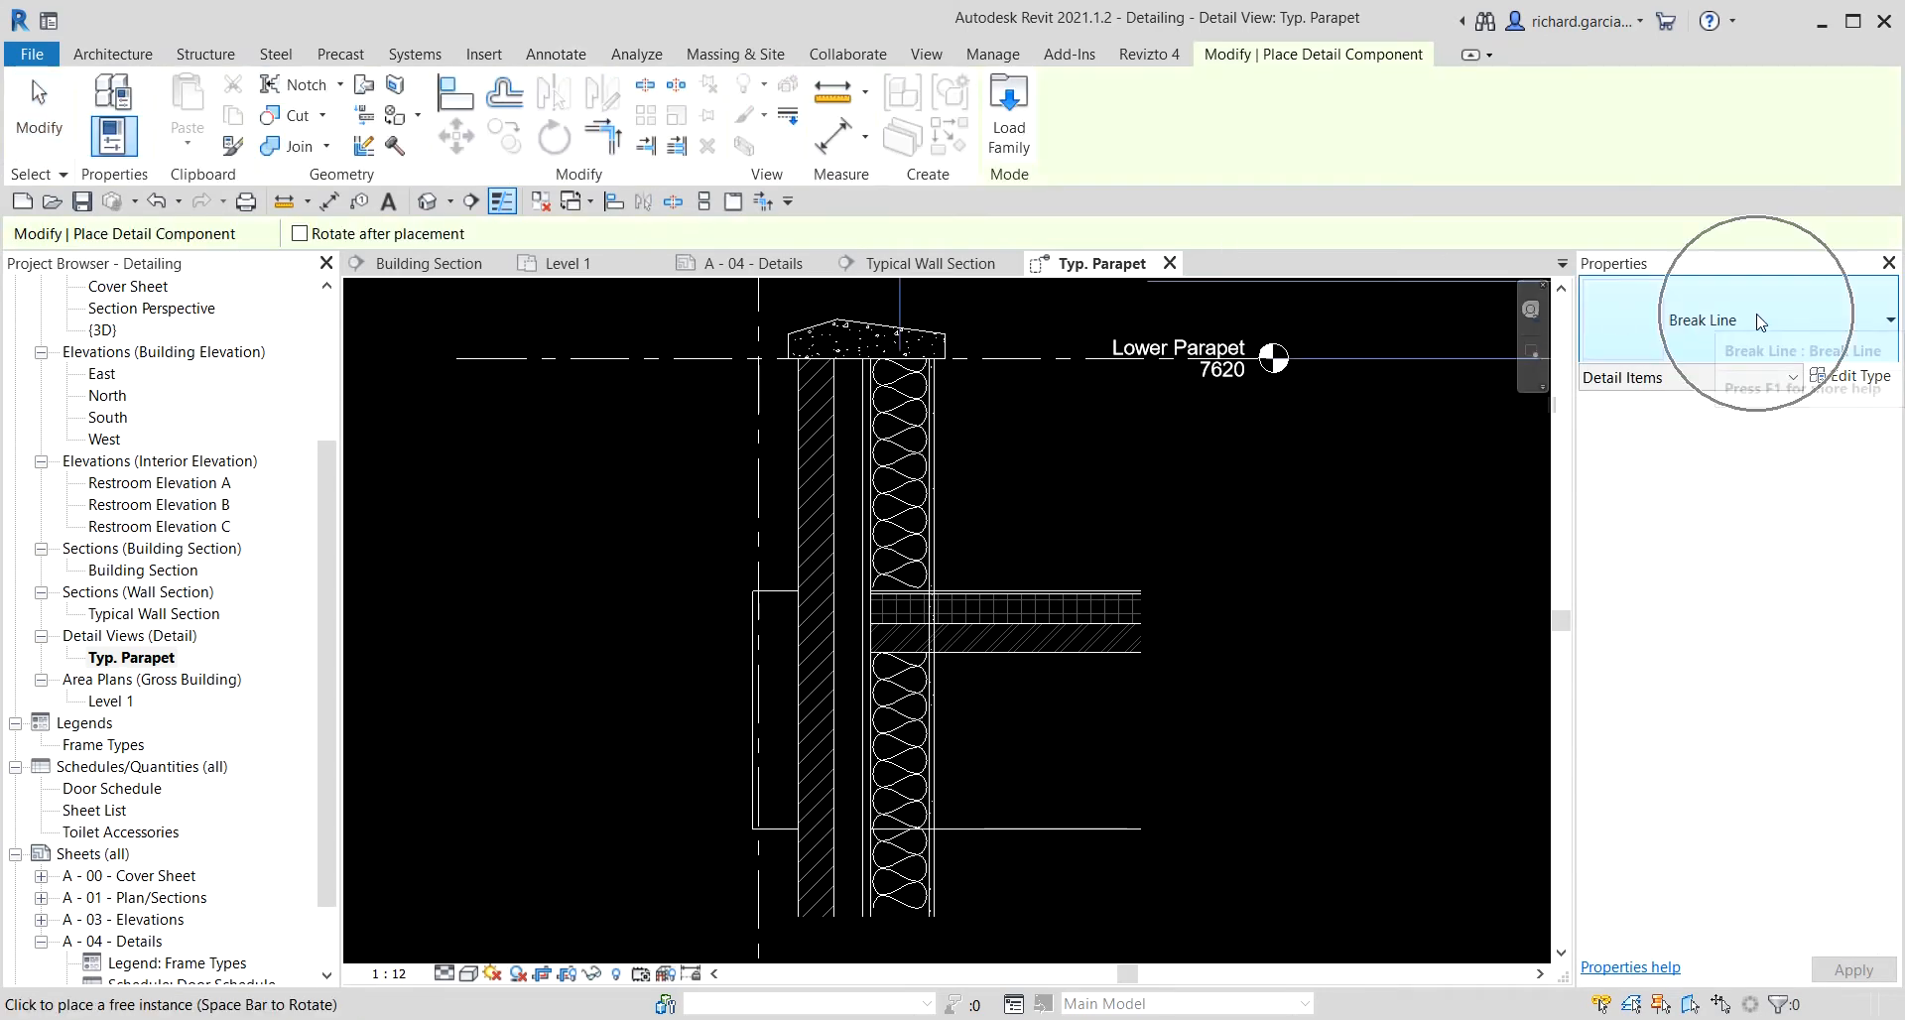
pyautogui.scroll(-1, 1162, 661)
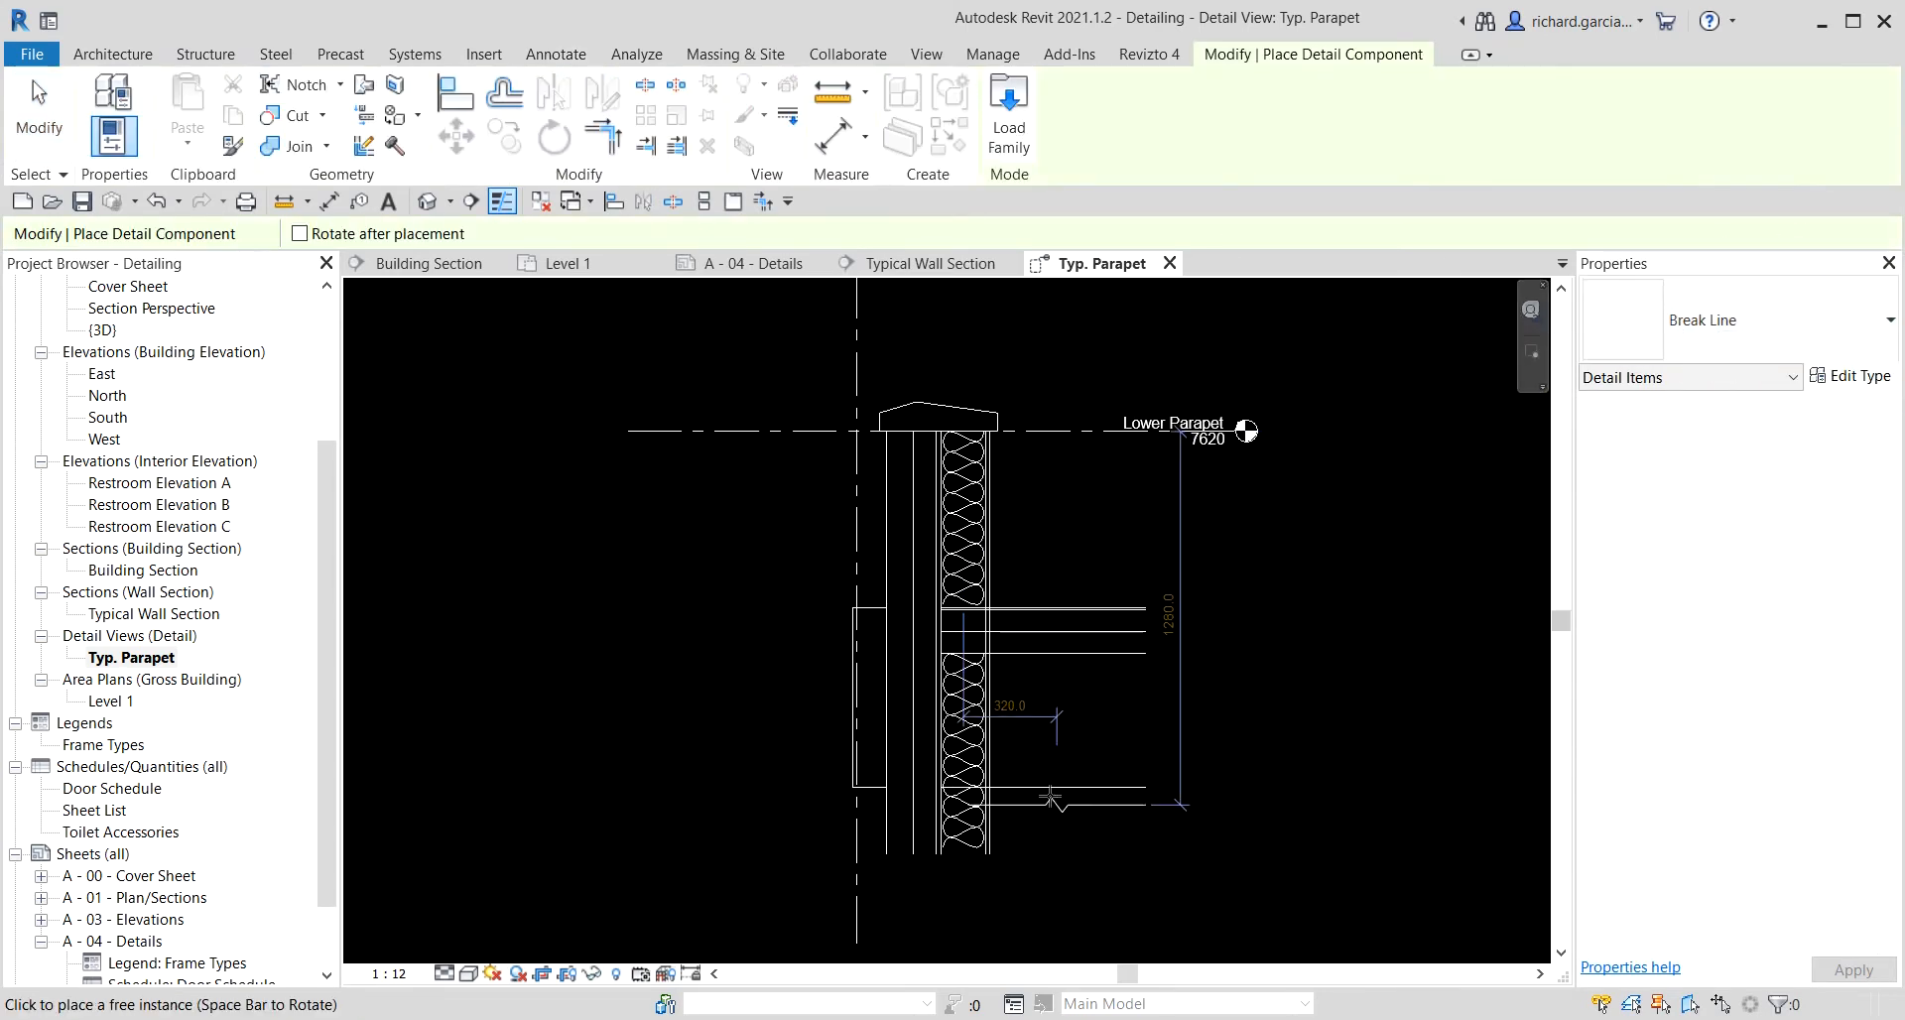
pyautogui.scroll(3, 1050, 797)
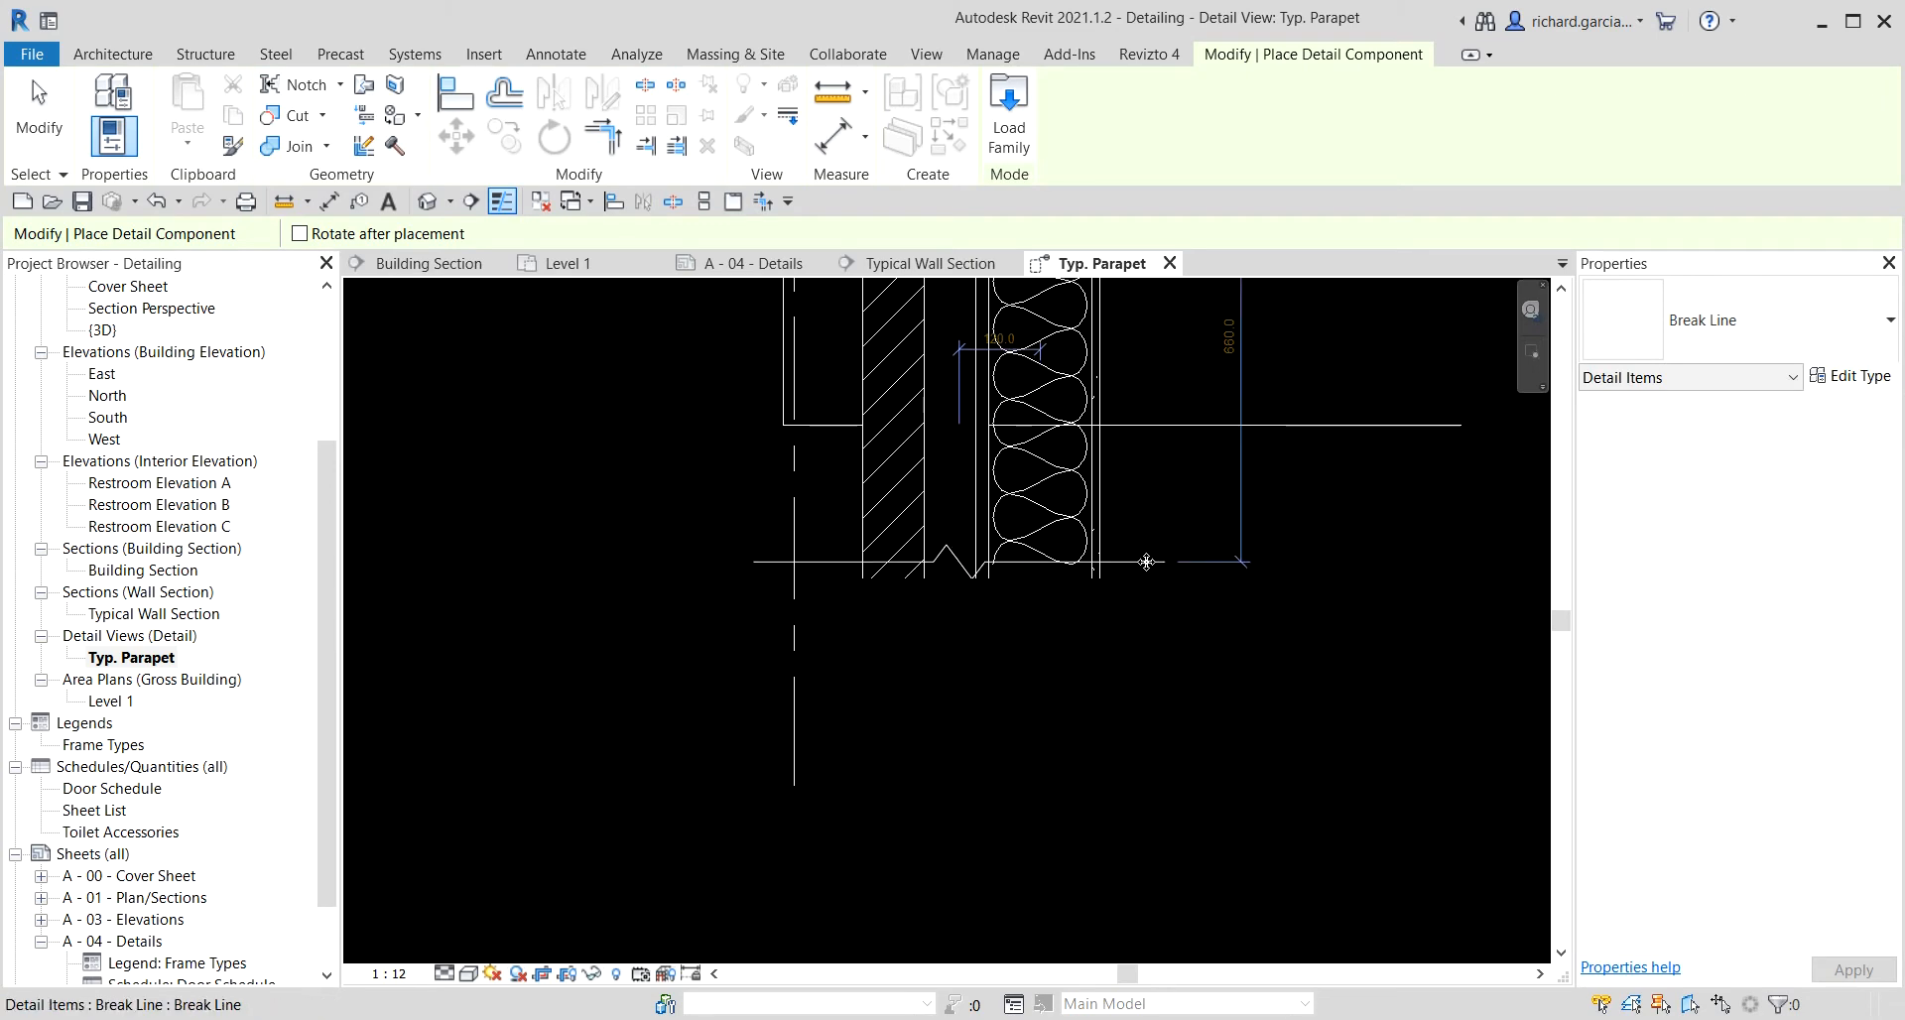
pyautogui.click(1101, 728)
pyautogui.press('Escape')
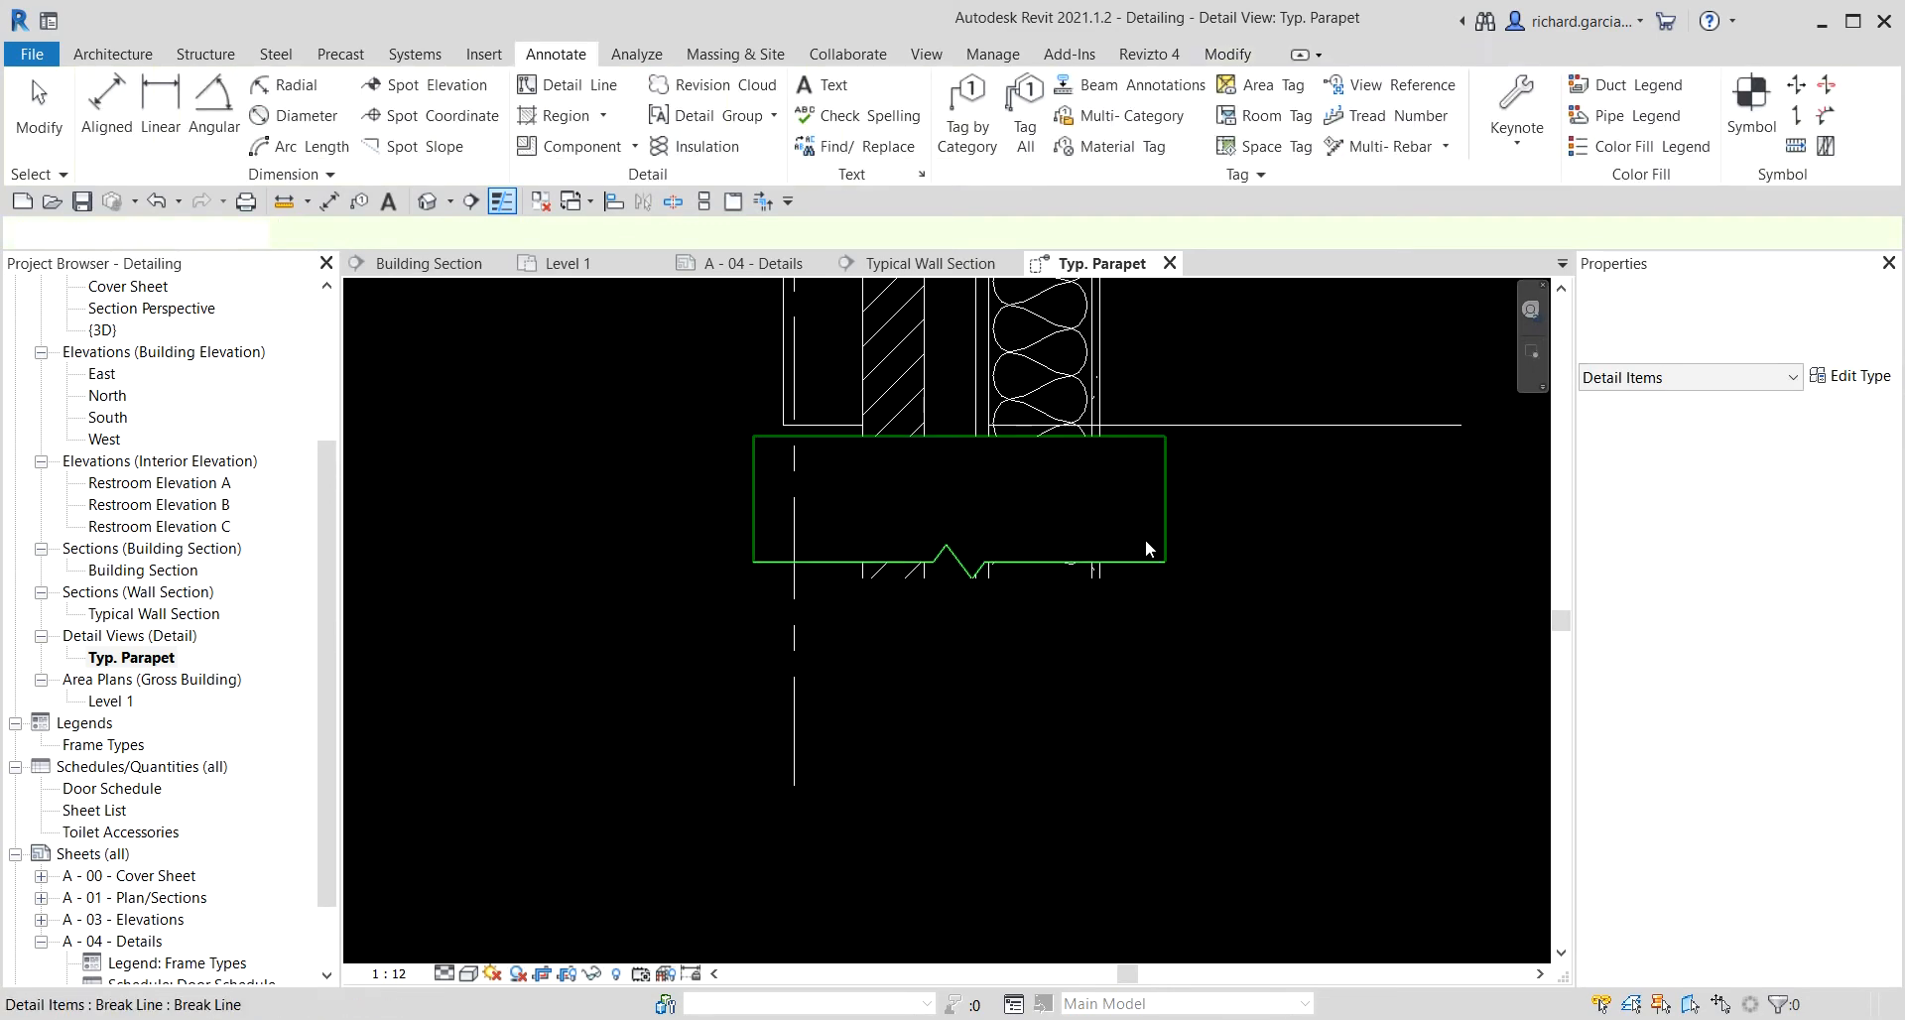
# Rotate the break line twice to flip it and nudge it right and down into position.
pyautogui.click(1145, 562)
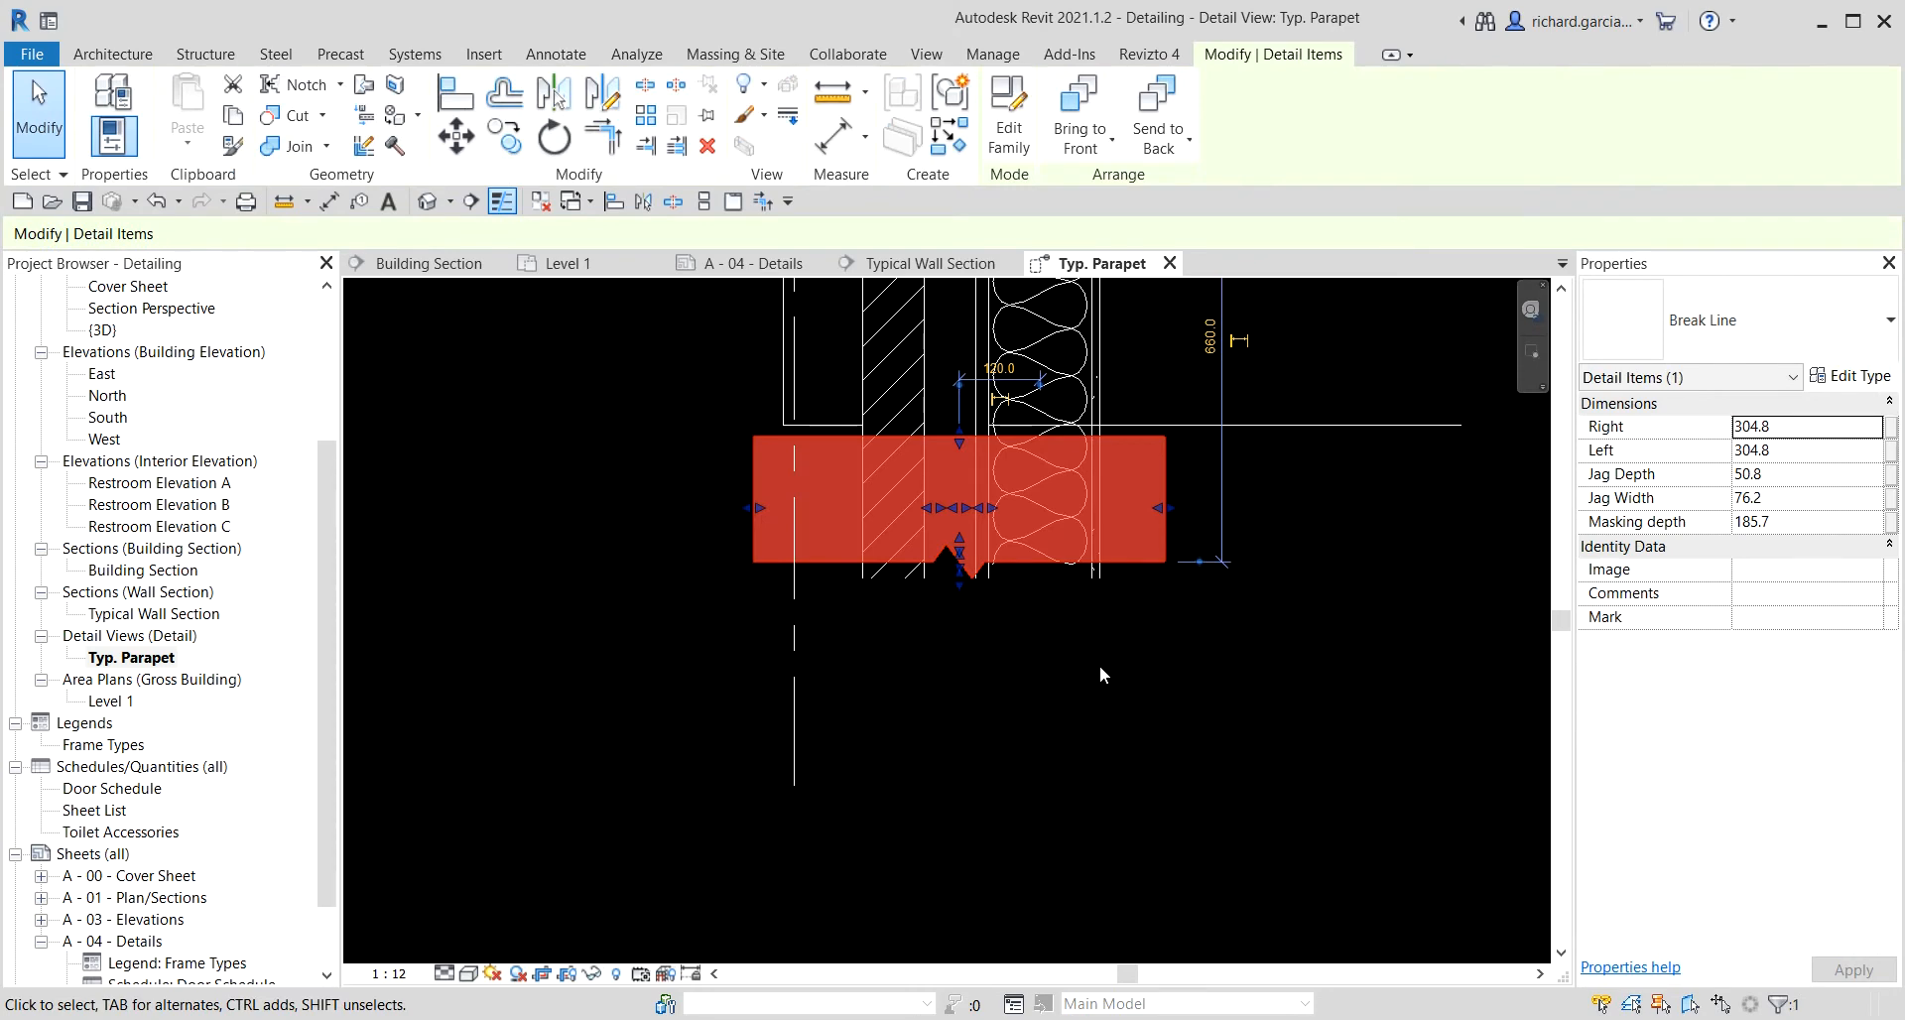
pyautogui.scroll(-2, 1104, 659)
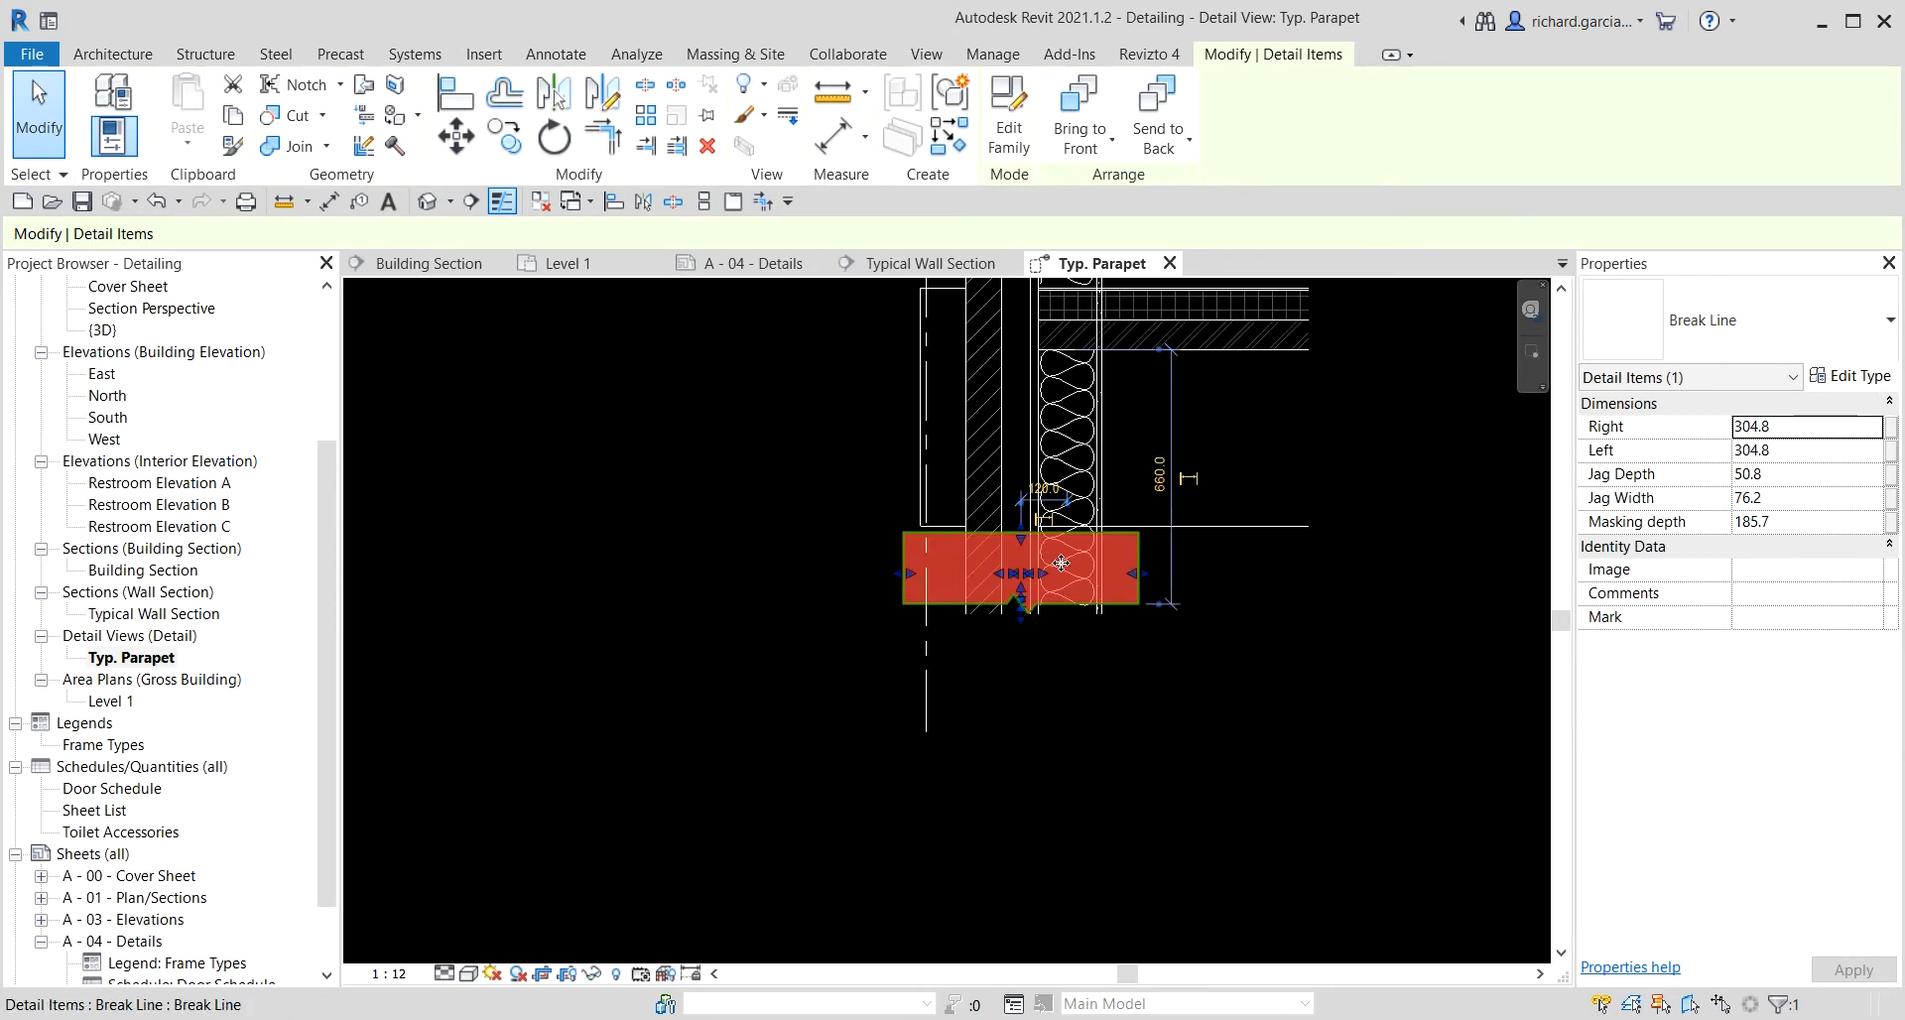
pyautogui.scroll(2, 1079, 670)
pyautogui.click(1121, 681)
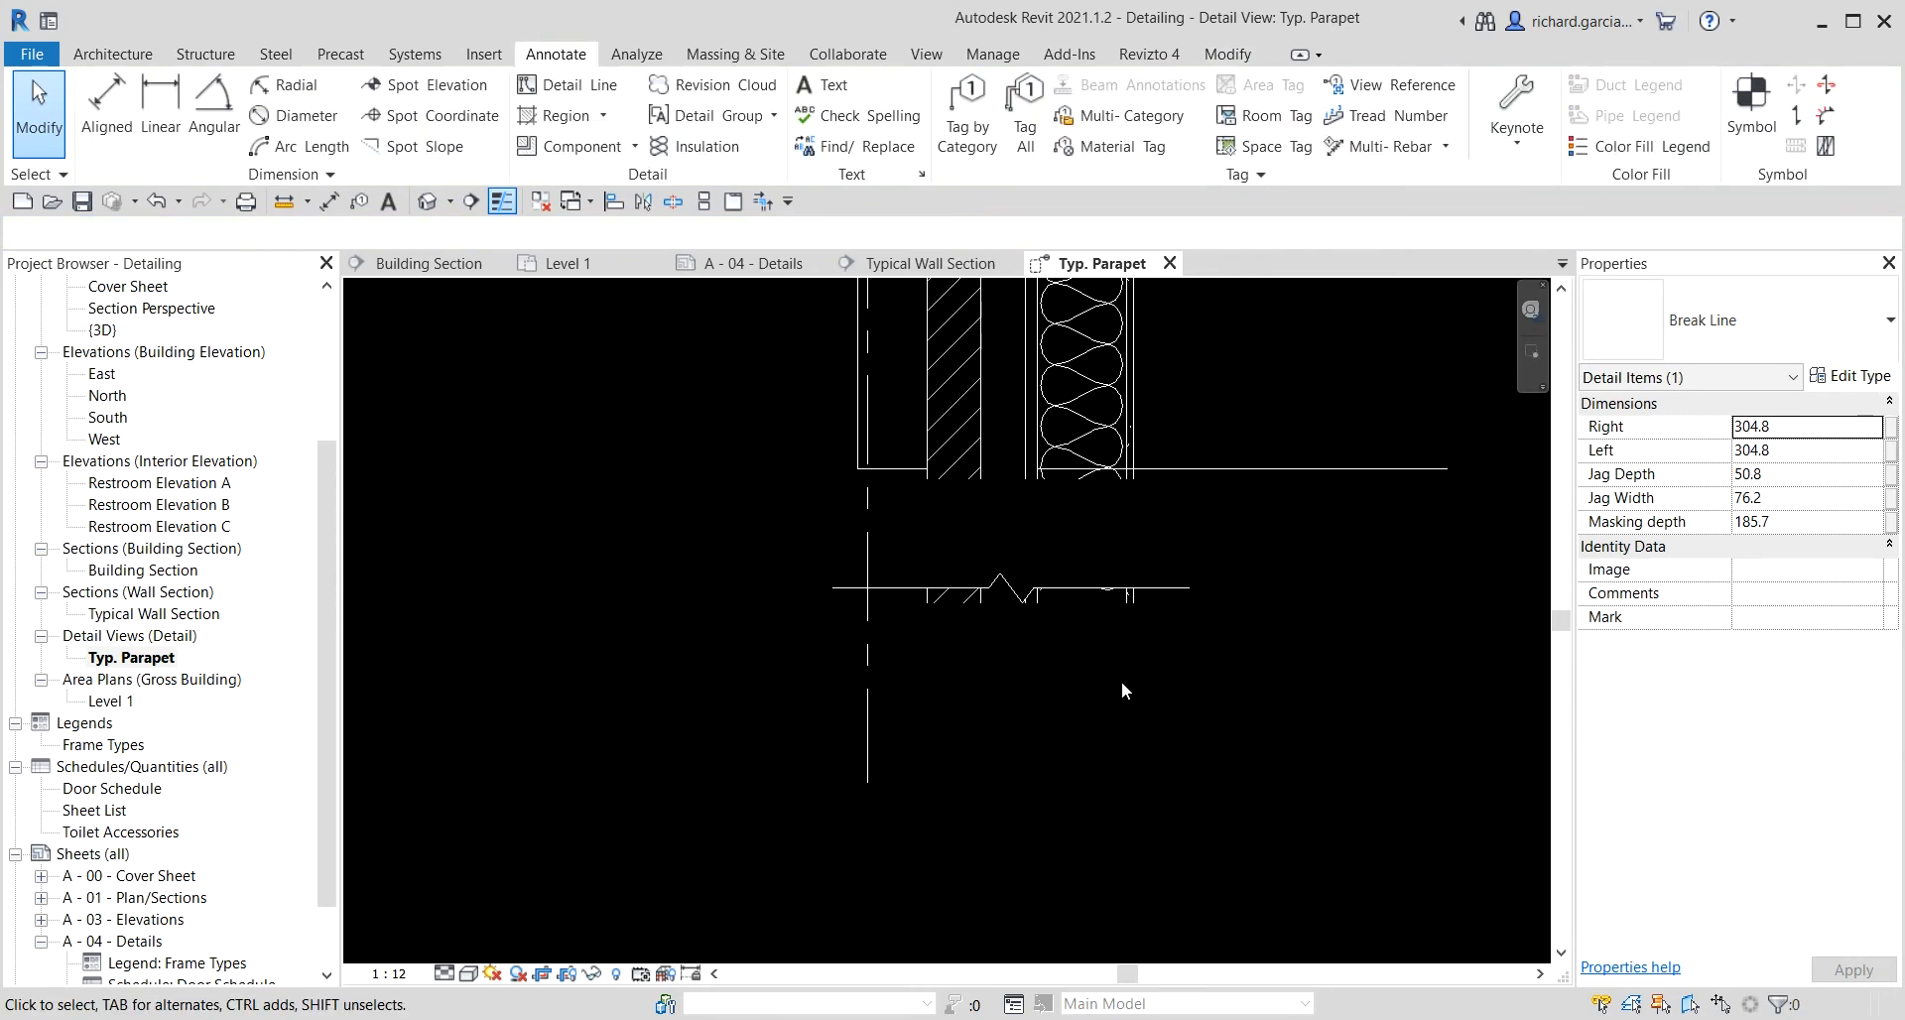
pyautogui.click(919, 587)
pyautogui.press('space')
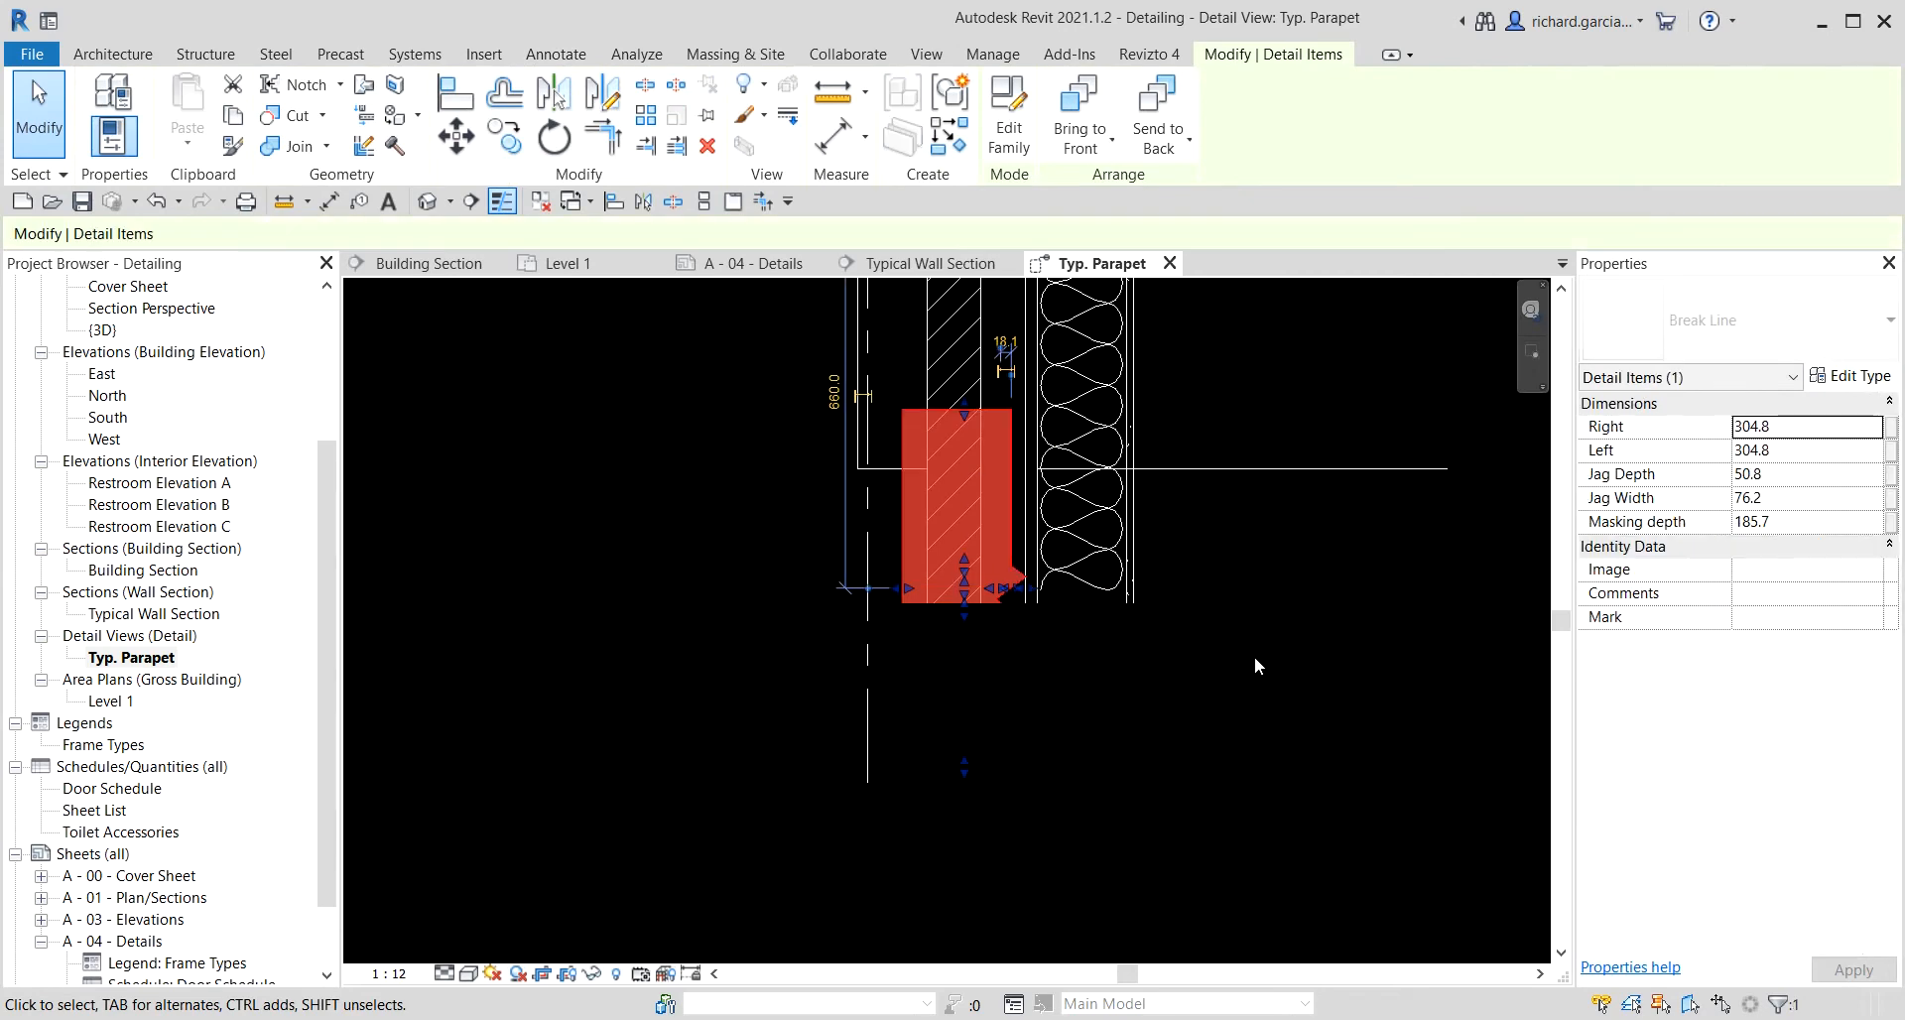
pyautogui.press('space')
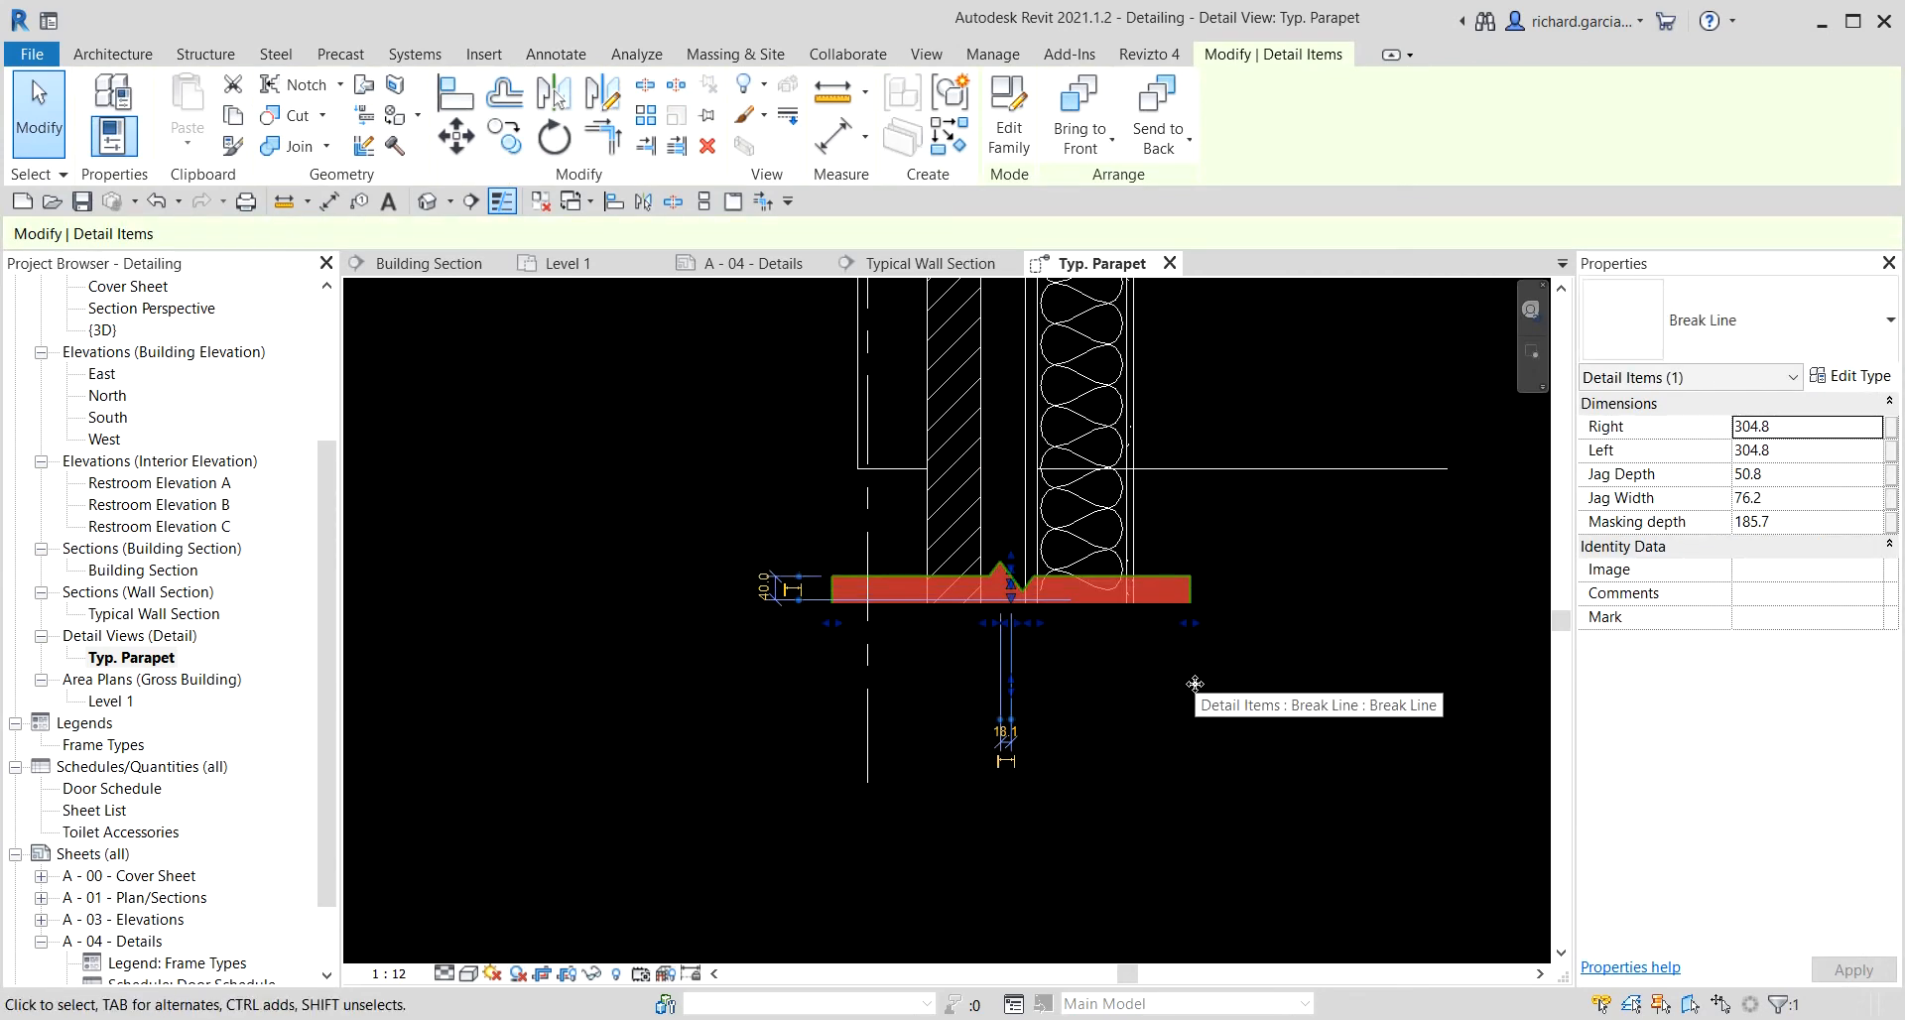
pyautogui.press('Right')
pyautogui.press('Down')
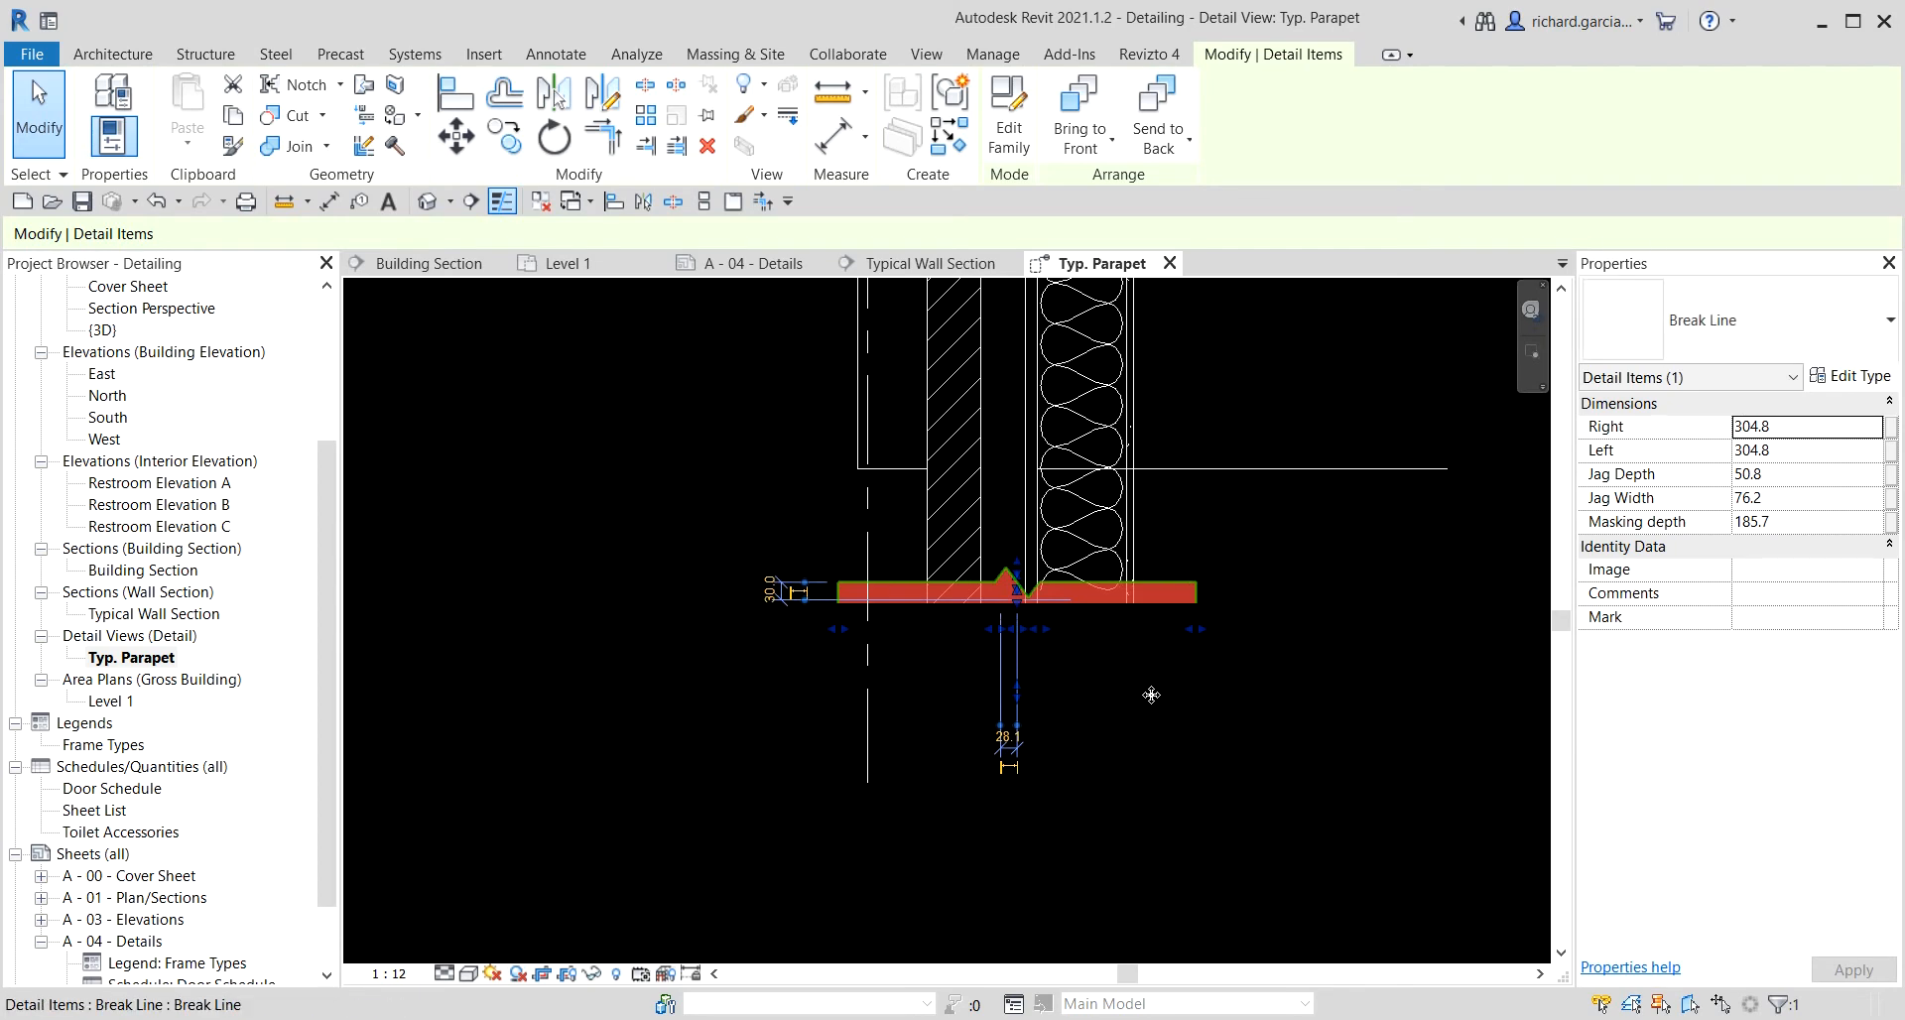
pyautogui.press('Escape')
# Stretch the break line's ends so it spans beyond both faces of the wall.
pyautogui.scroll(-2, 1139, 686)
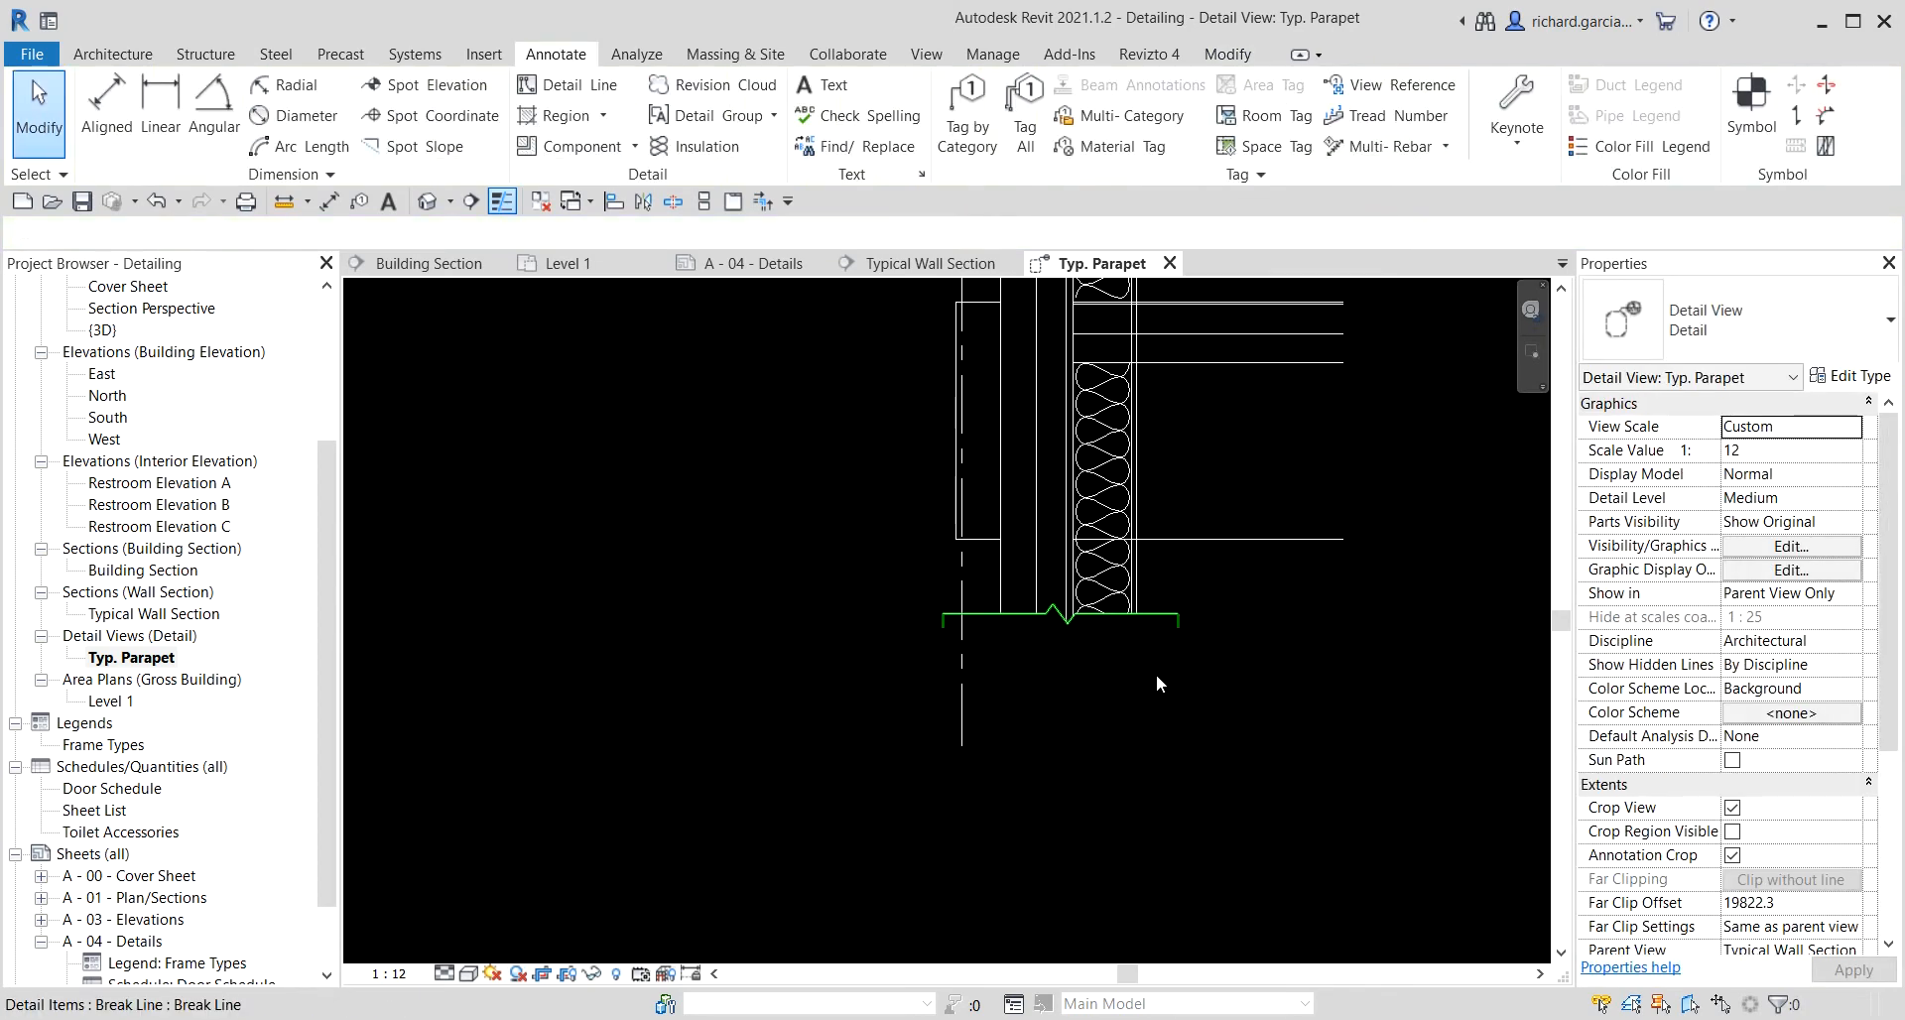
pyautogui.moveTo(1452, 646); pyautogui.dragTo(1154, 830, button='middle')
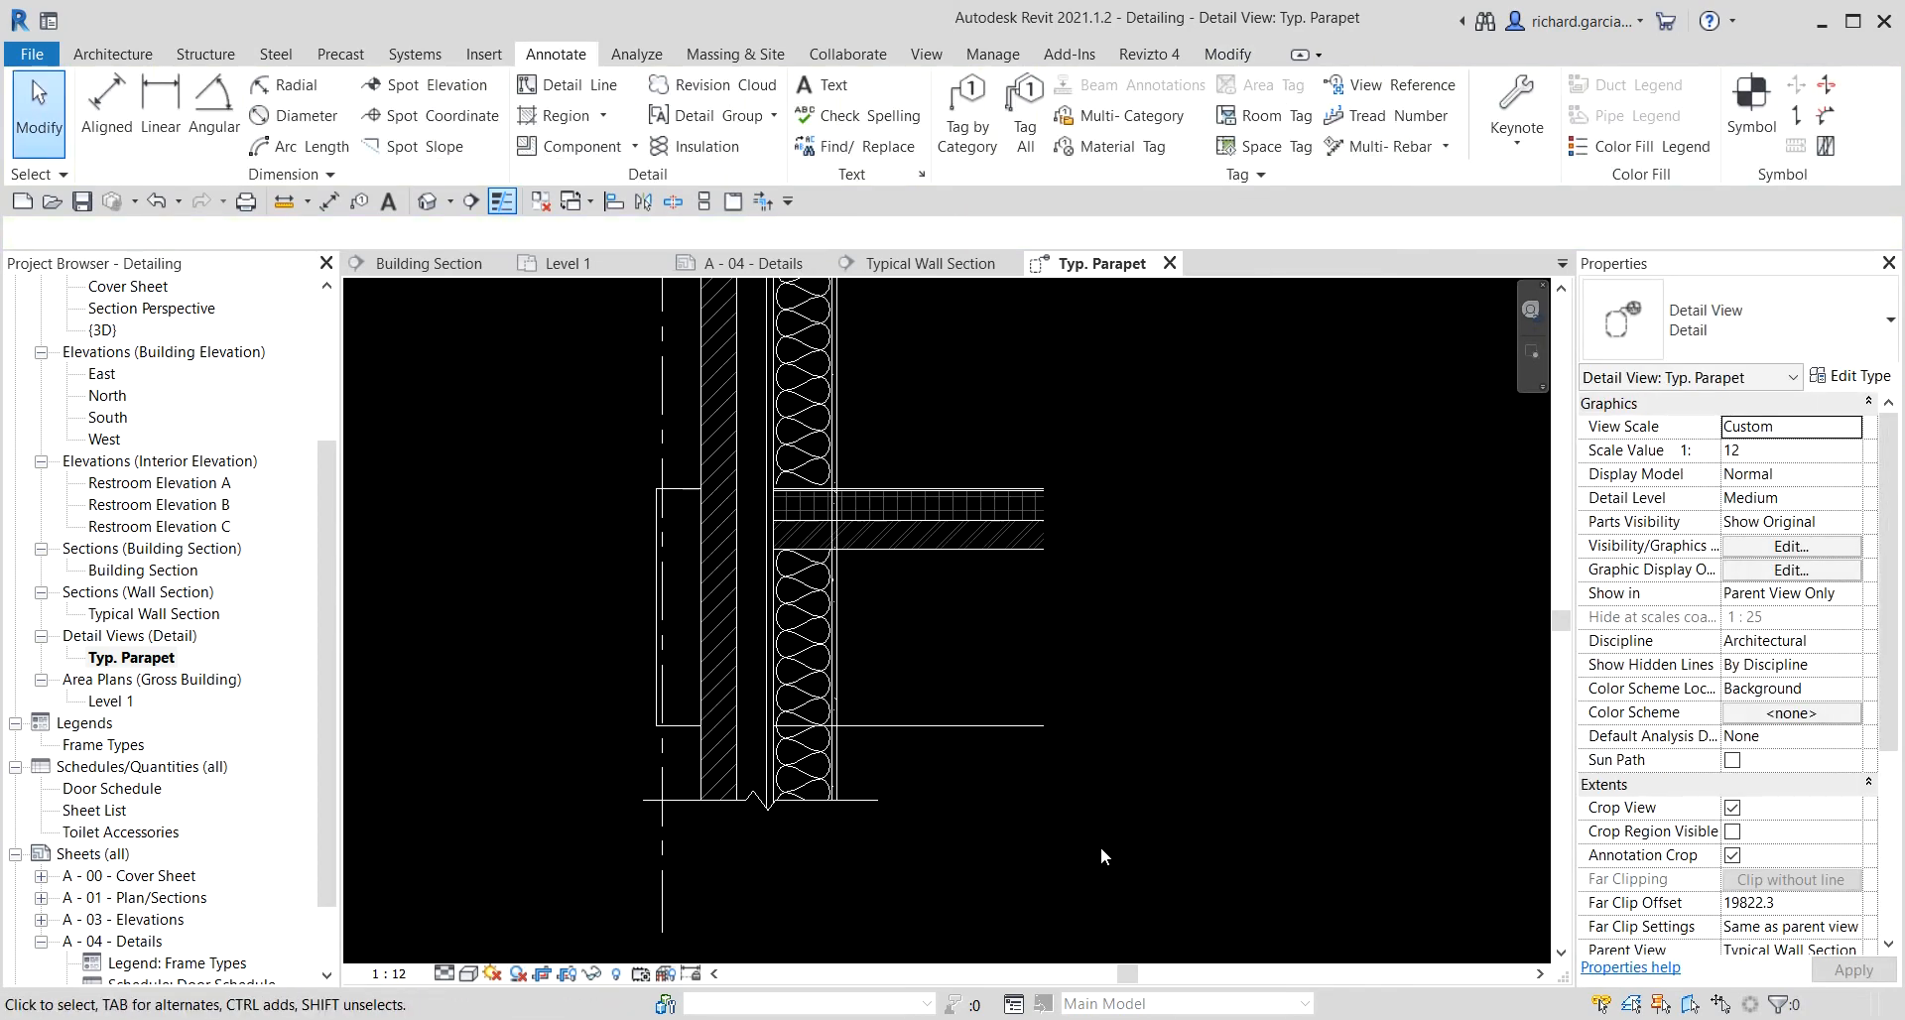
pyautogui.click(877, 799)
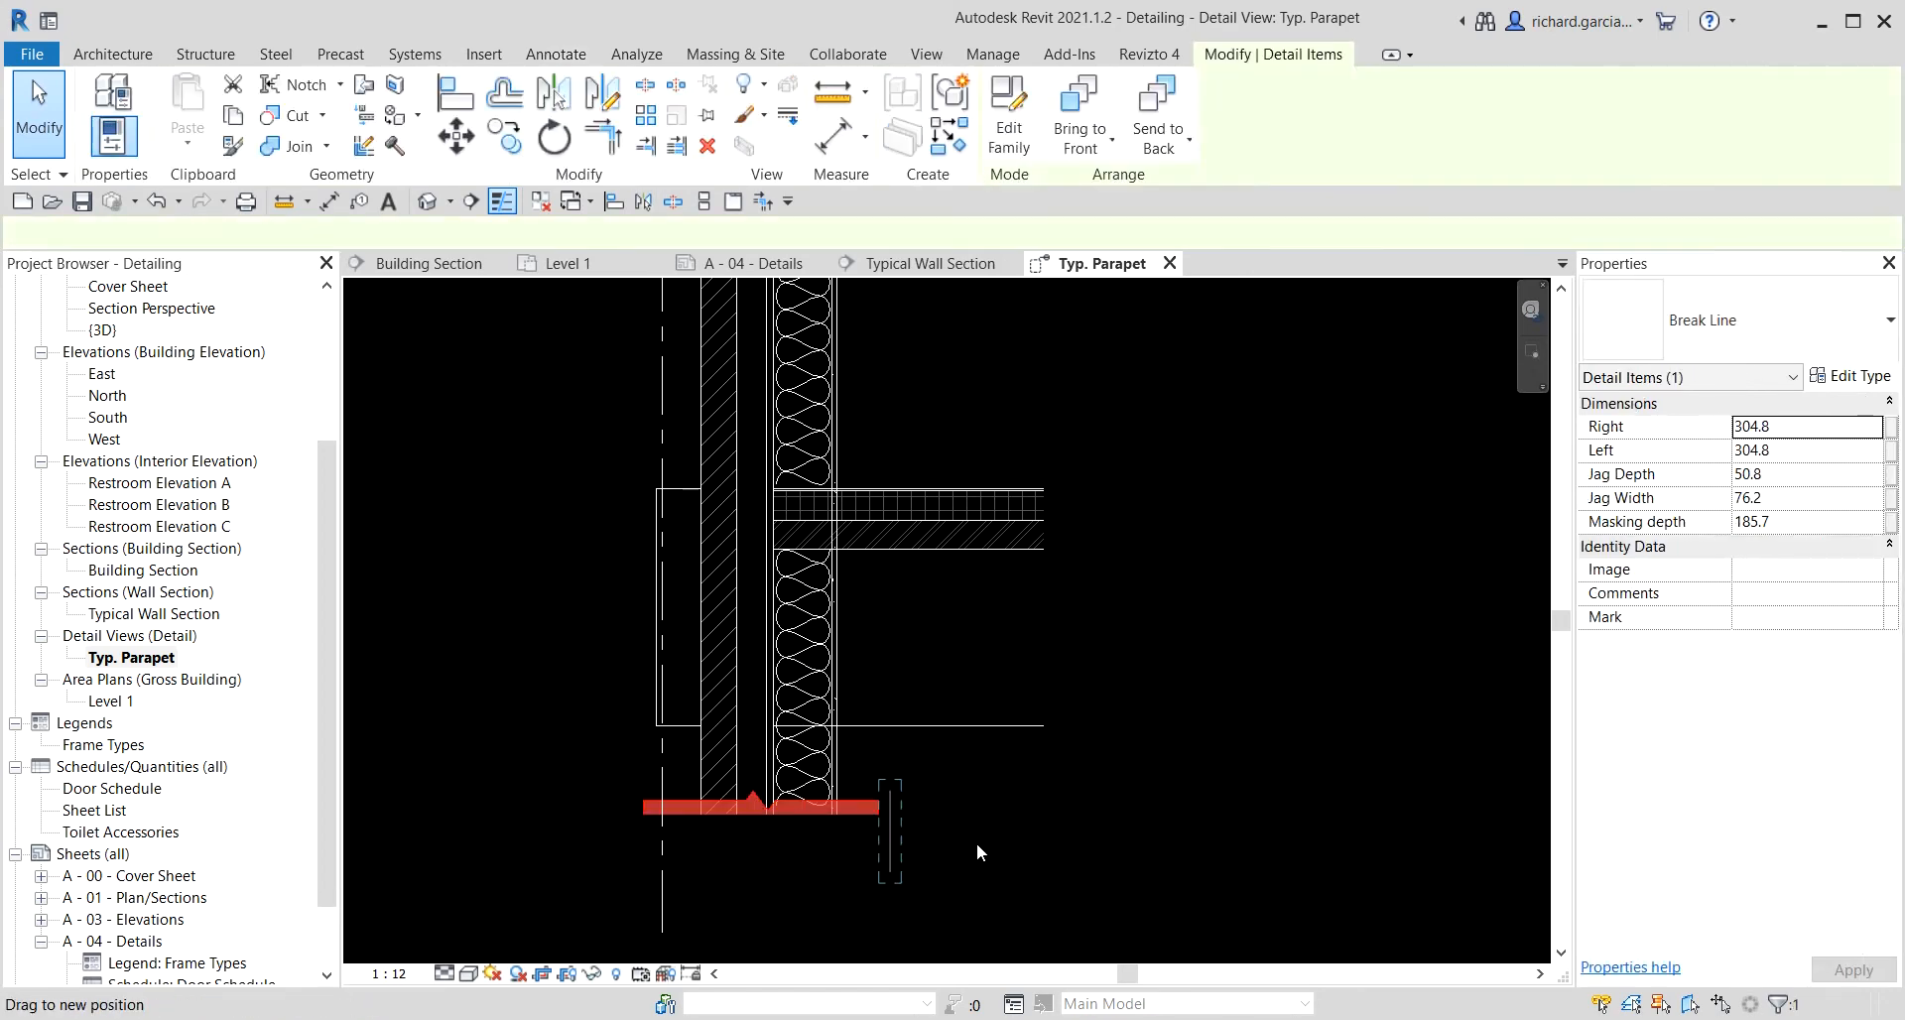
pyautogui.moveTo(642, 837); pyautogui.dragTo(565, 830)
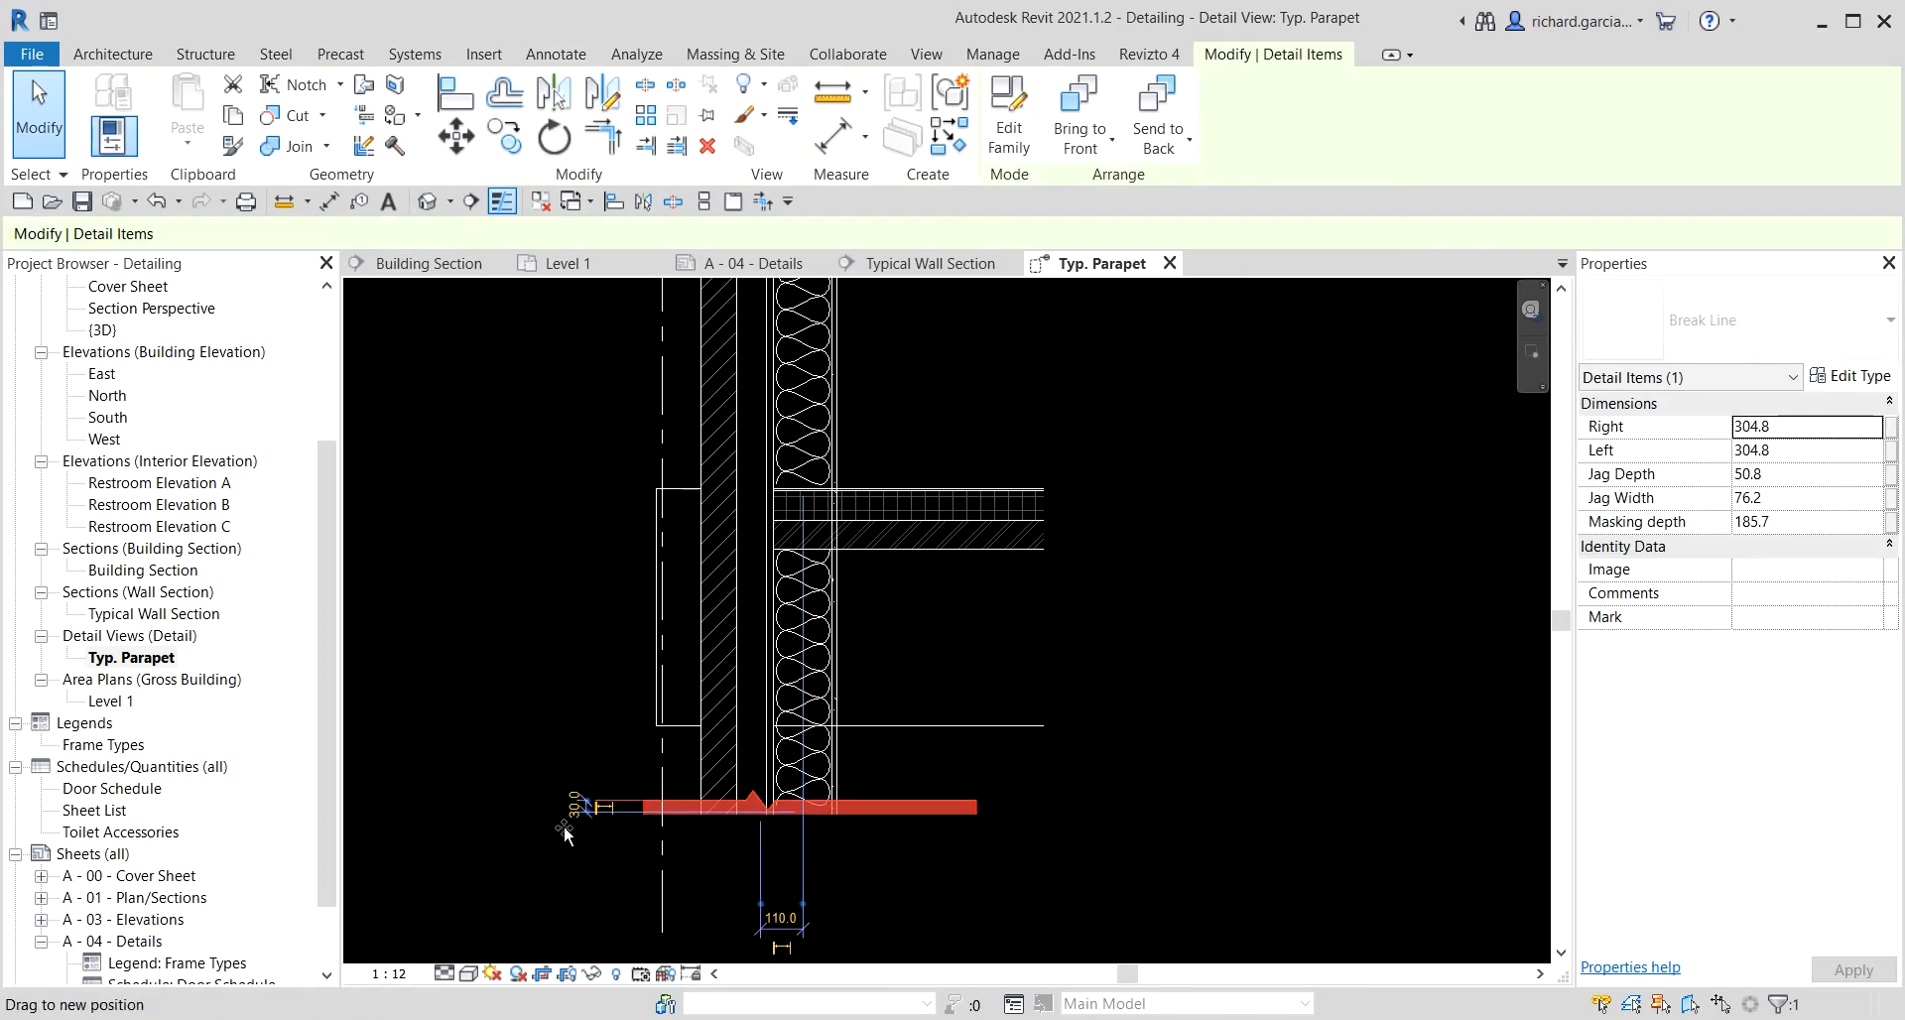
pyautogui.click(1139, 786)
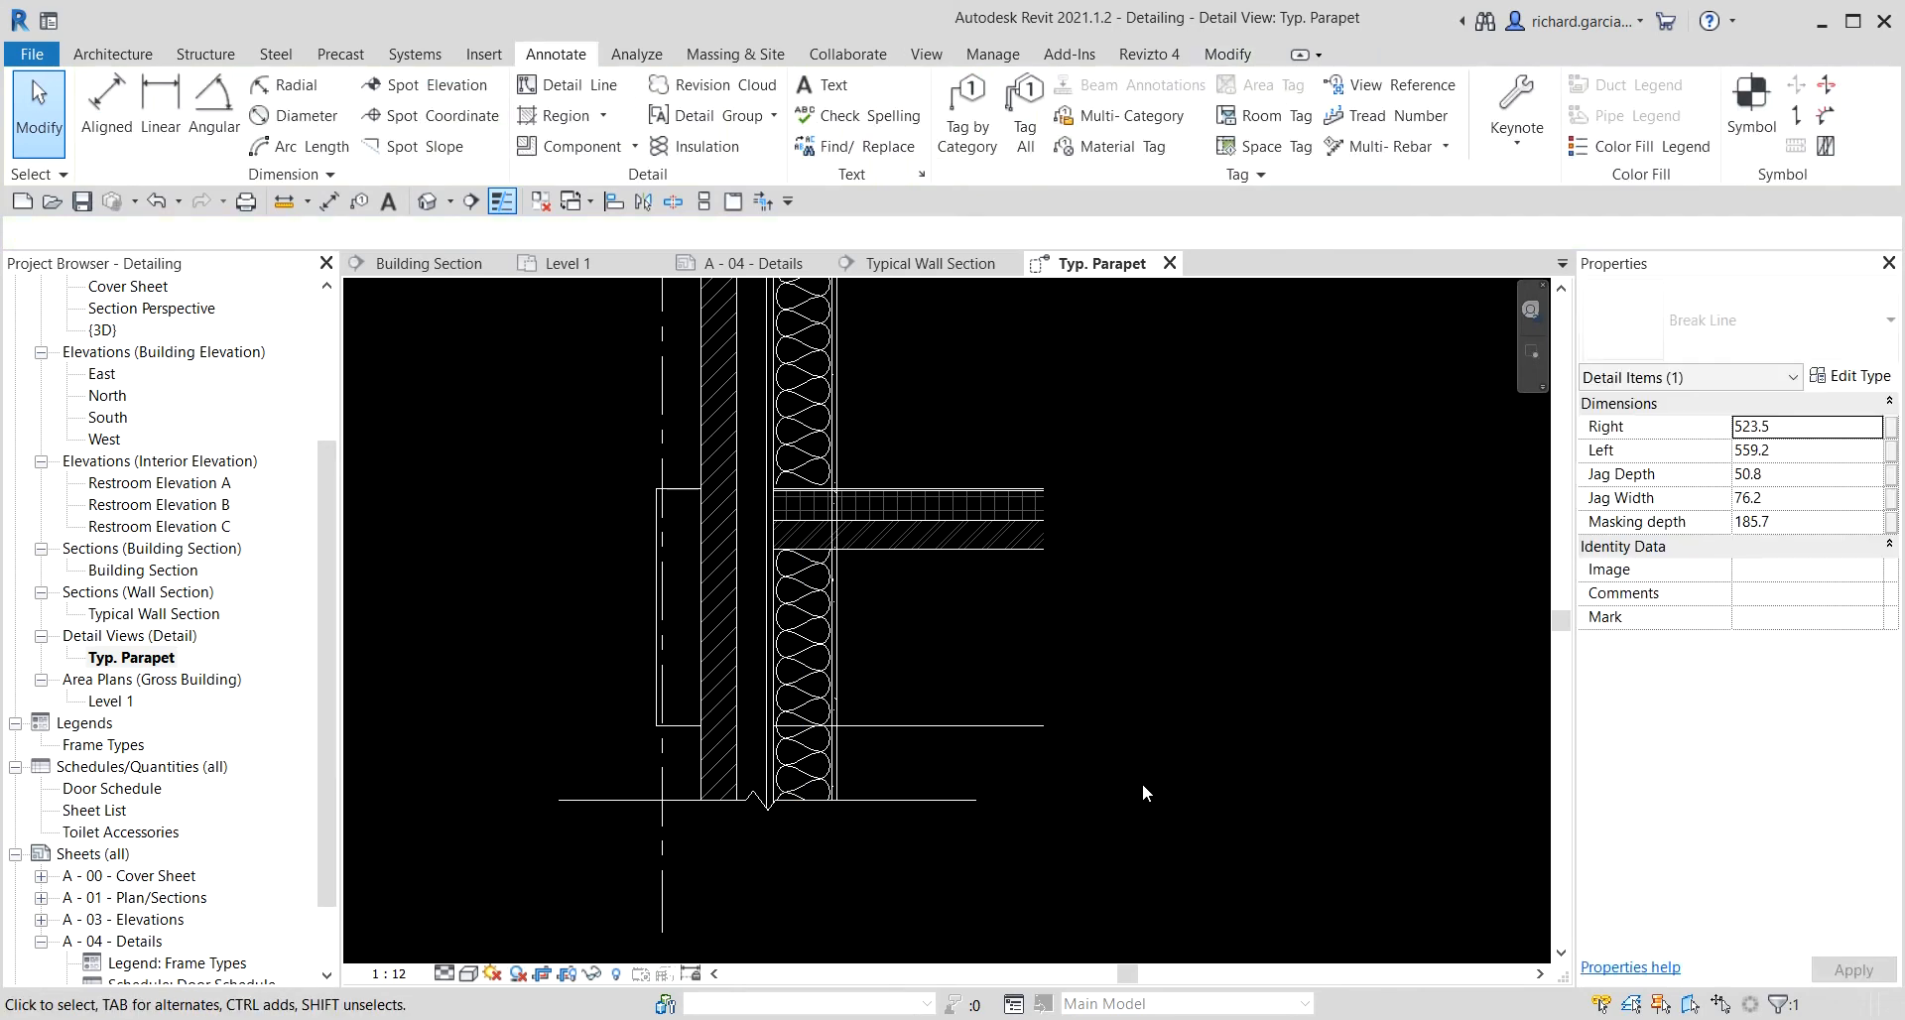
# Set the Typ. Parapet view scale to 1 : 10.
pyautogui.scroll(-2, 1148, 765)
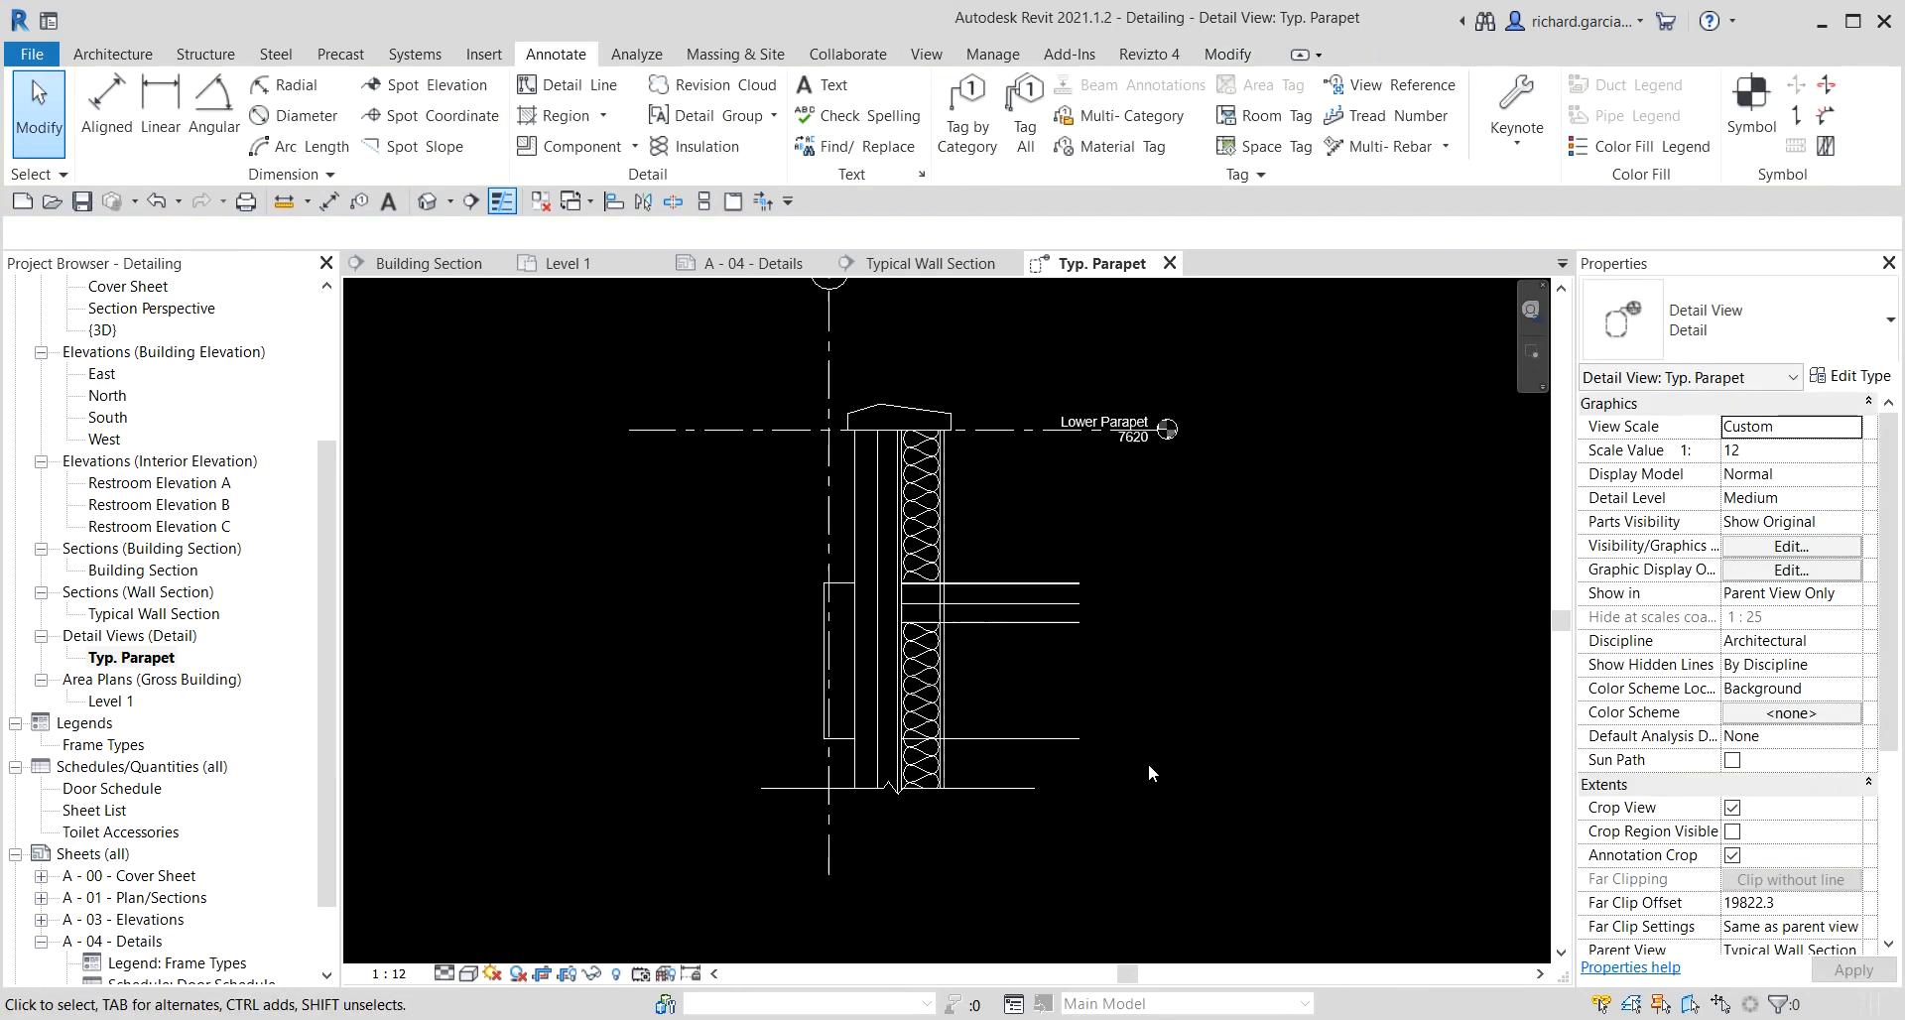
pyautogui.click(398, 976)
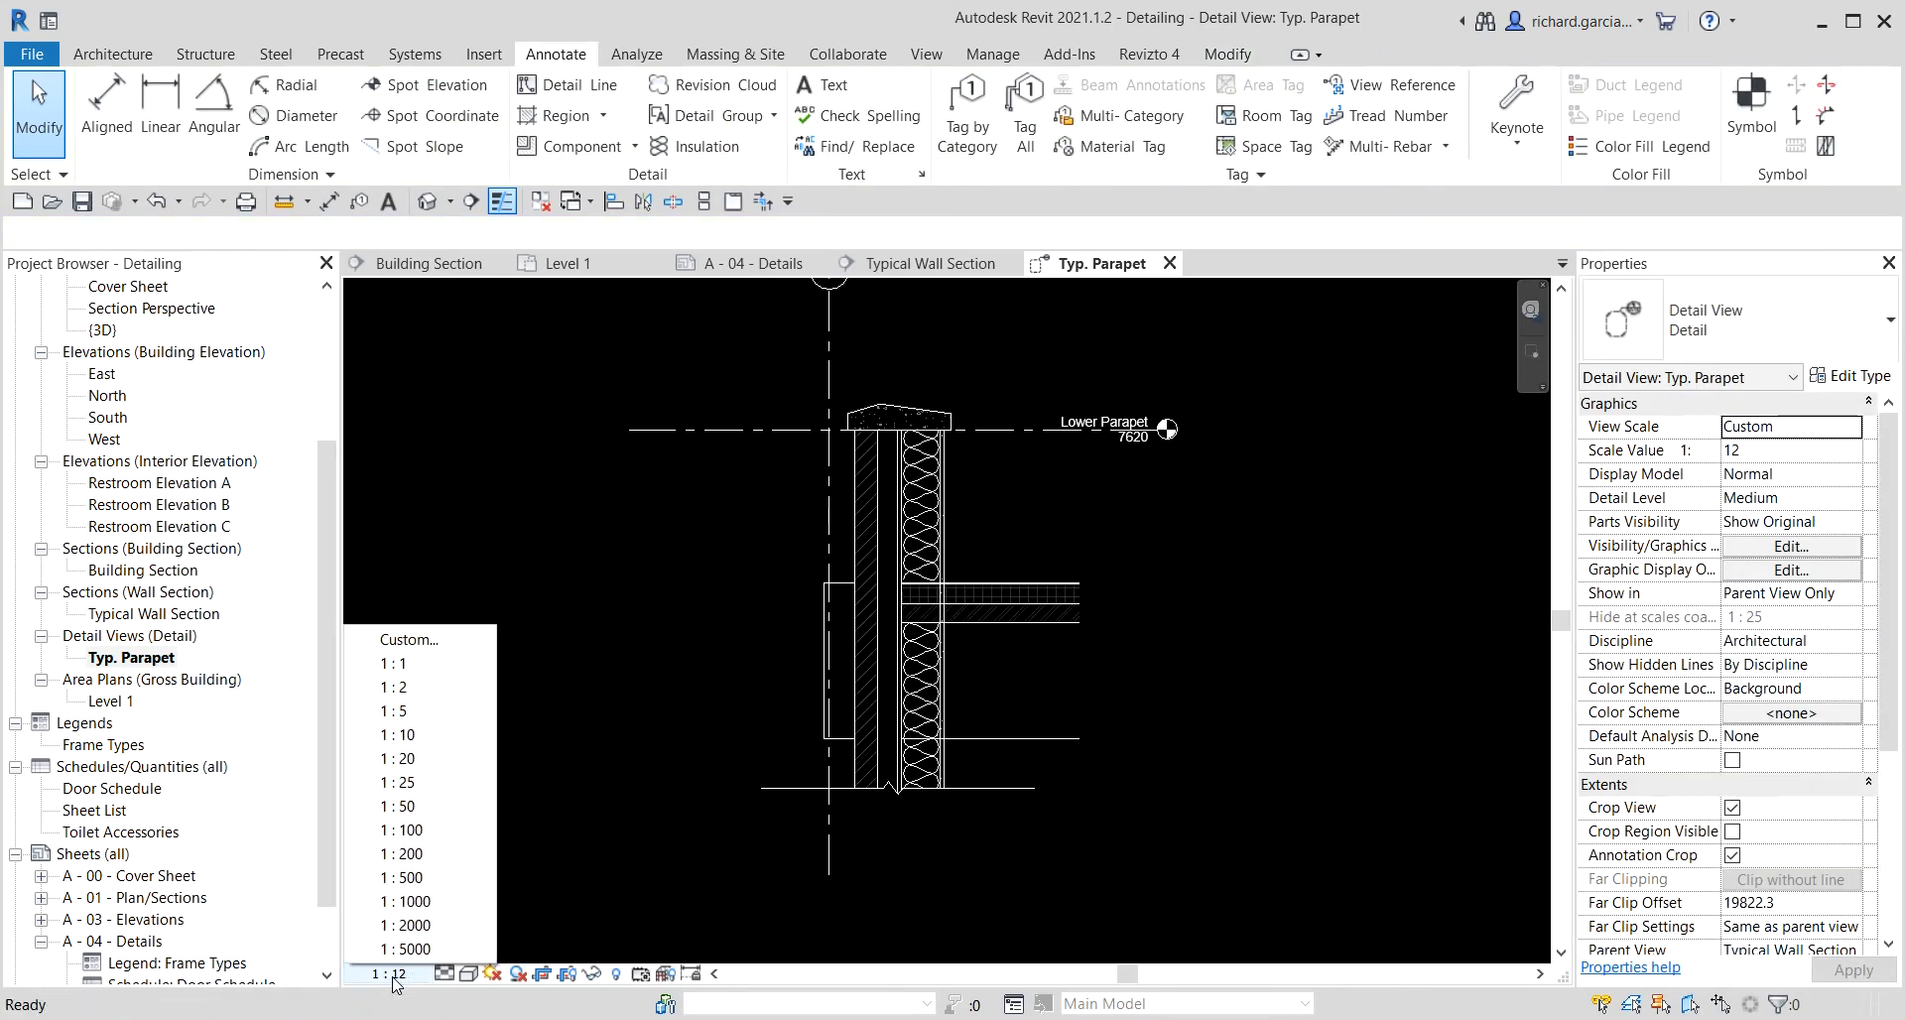
pyautogui.click(414, 730)
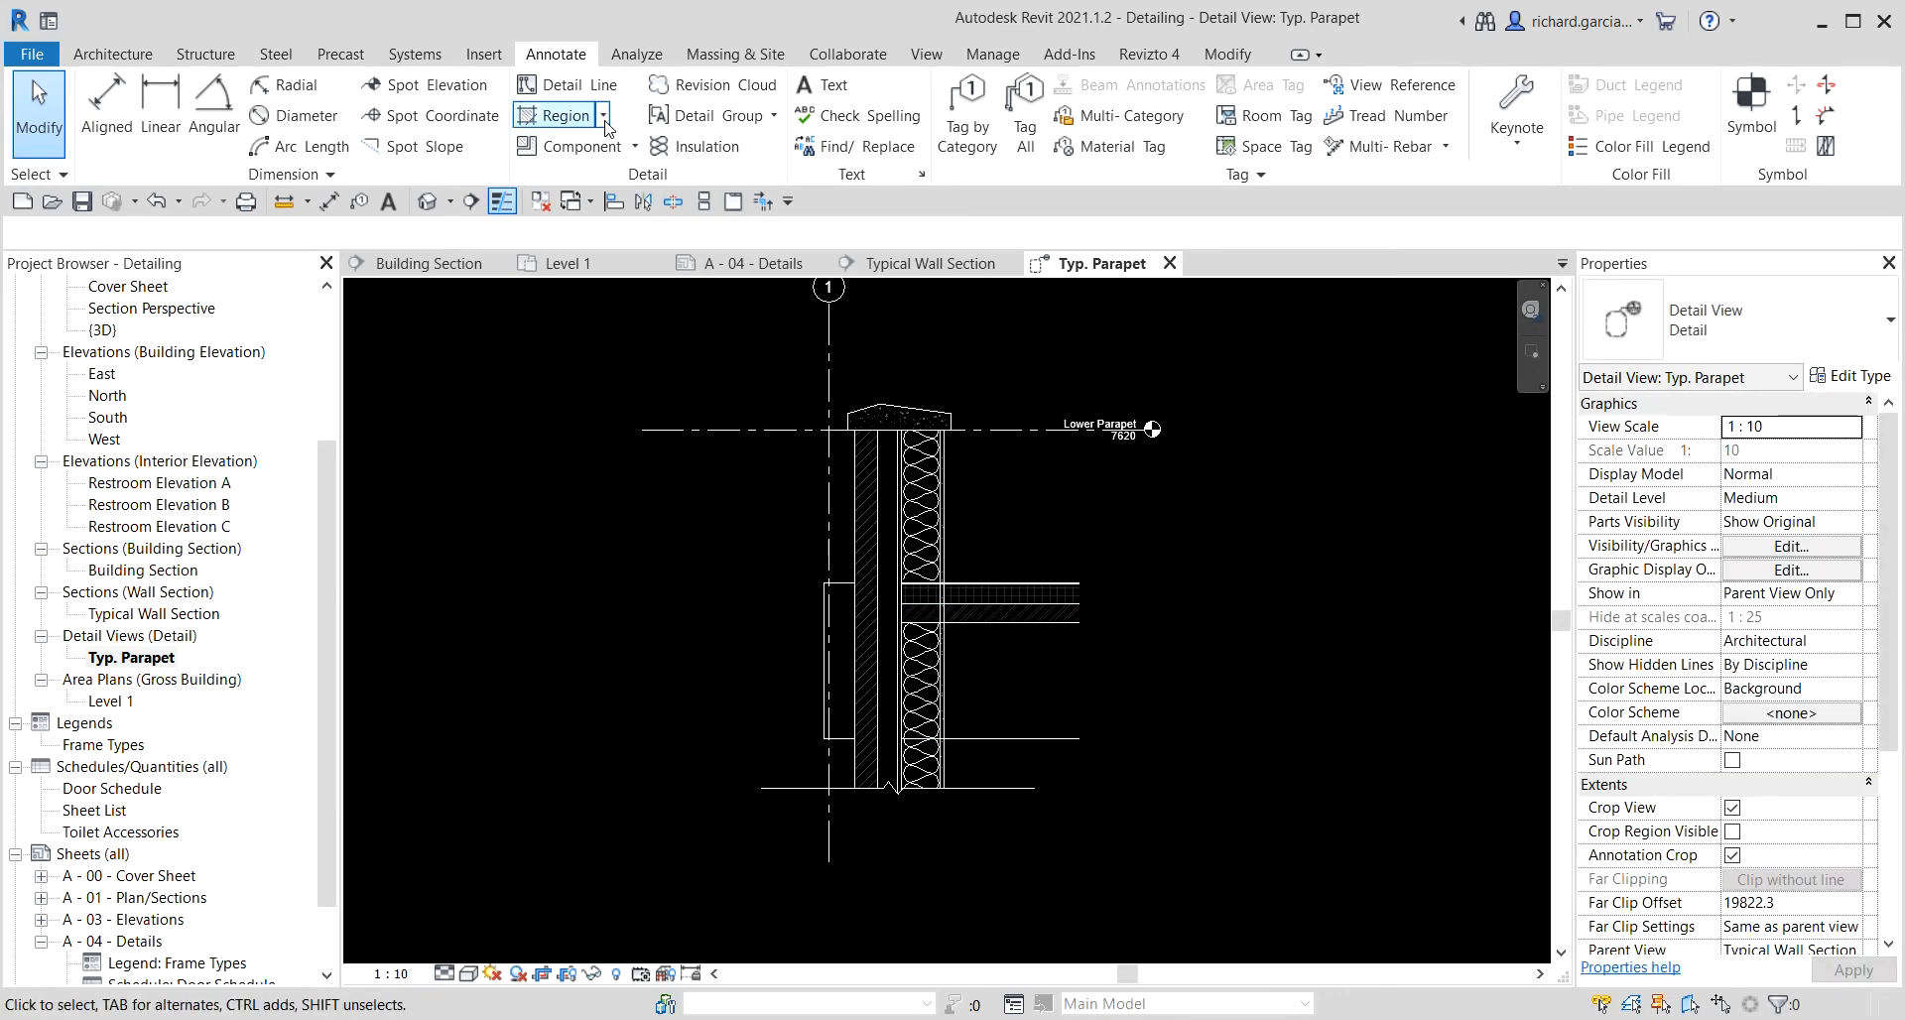
# Place another Break Line detail component at the cut end of the floor slab beside the wall.
pyautogui.click(575, 146)
pyautogui.scroll(2, 1092, 590)
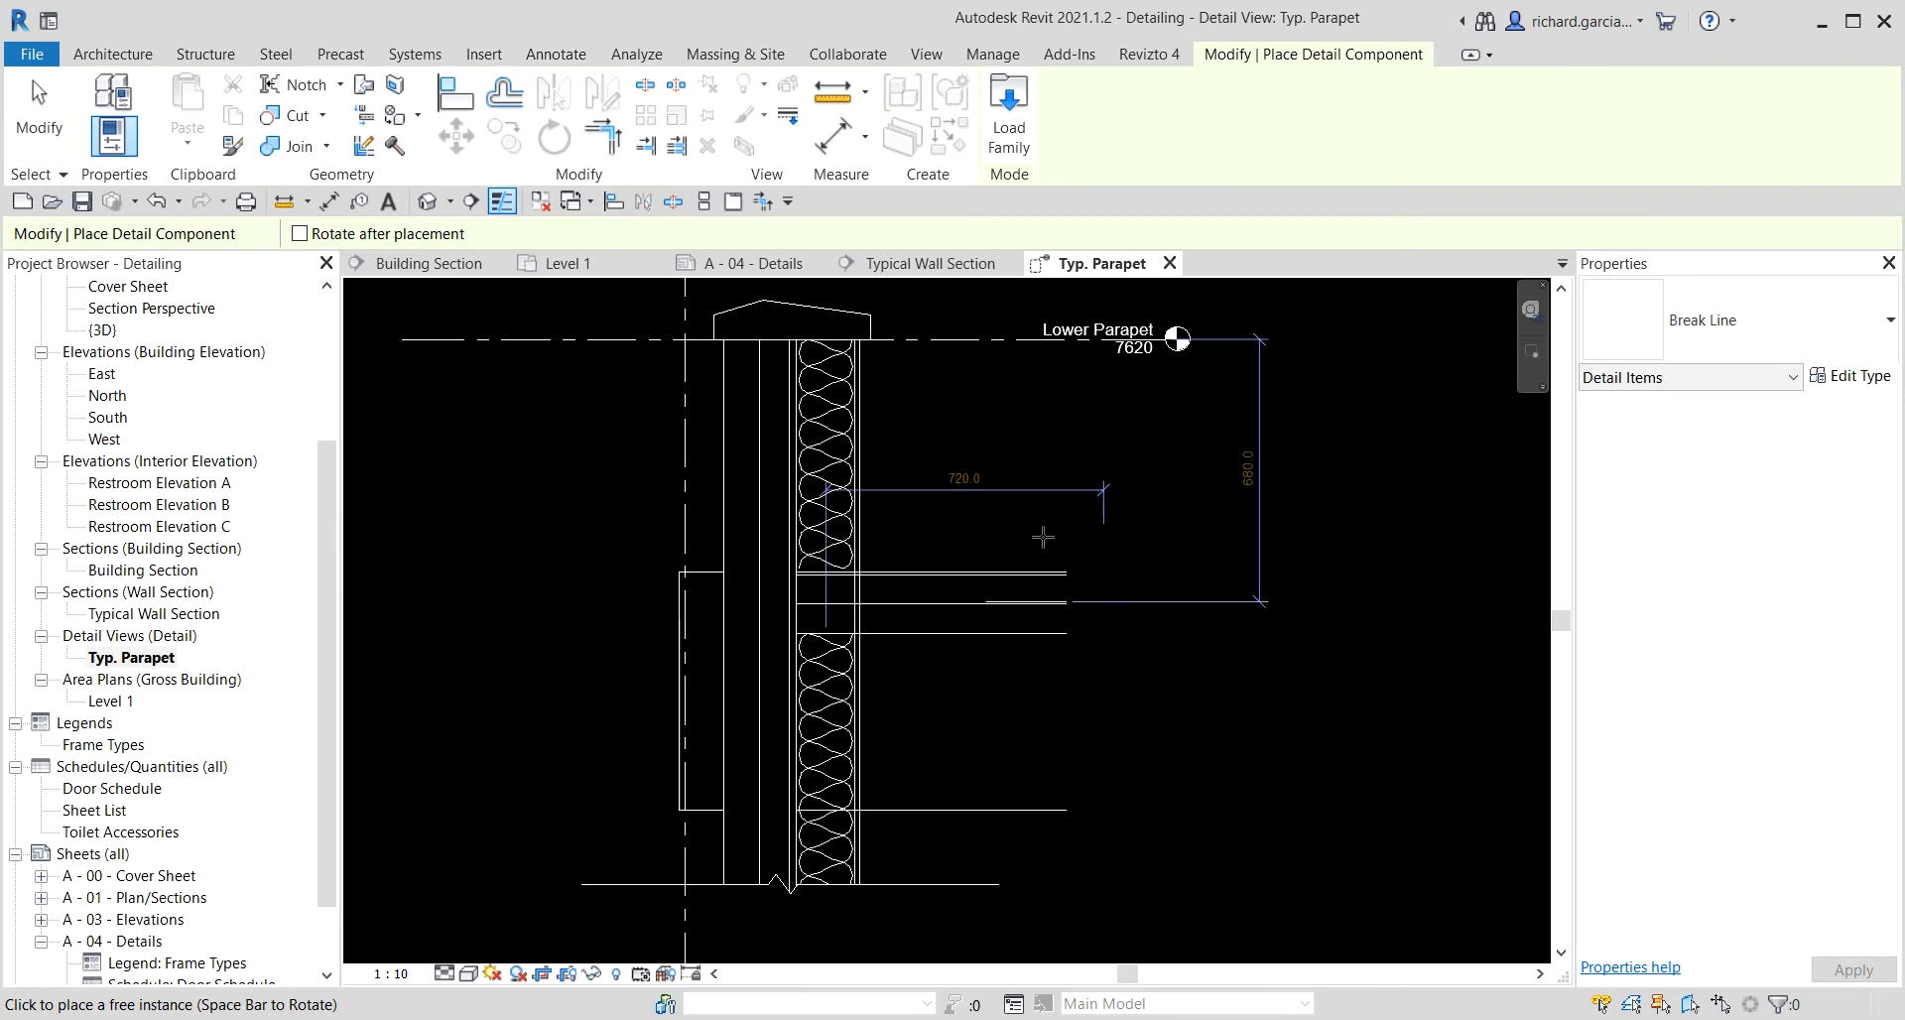
pyautogui.scroll(1, 1043, 537)
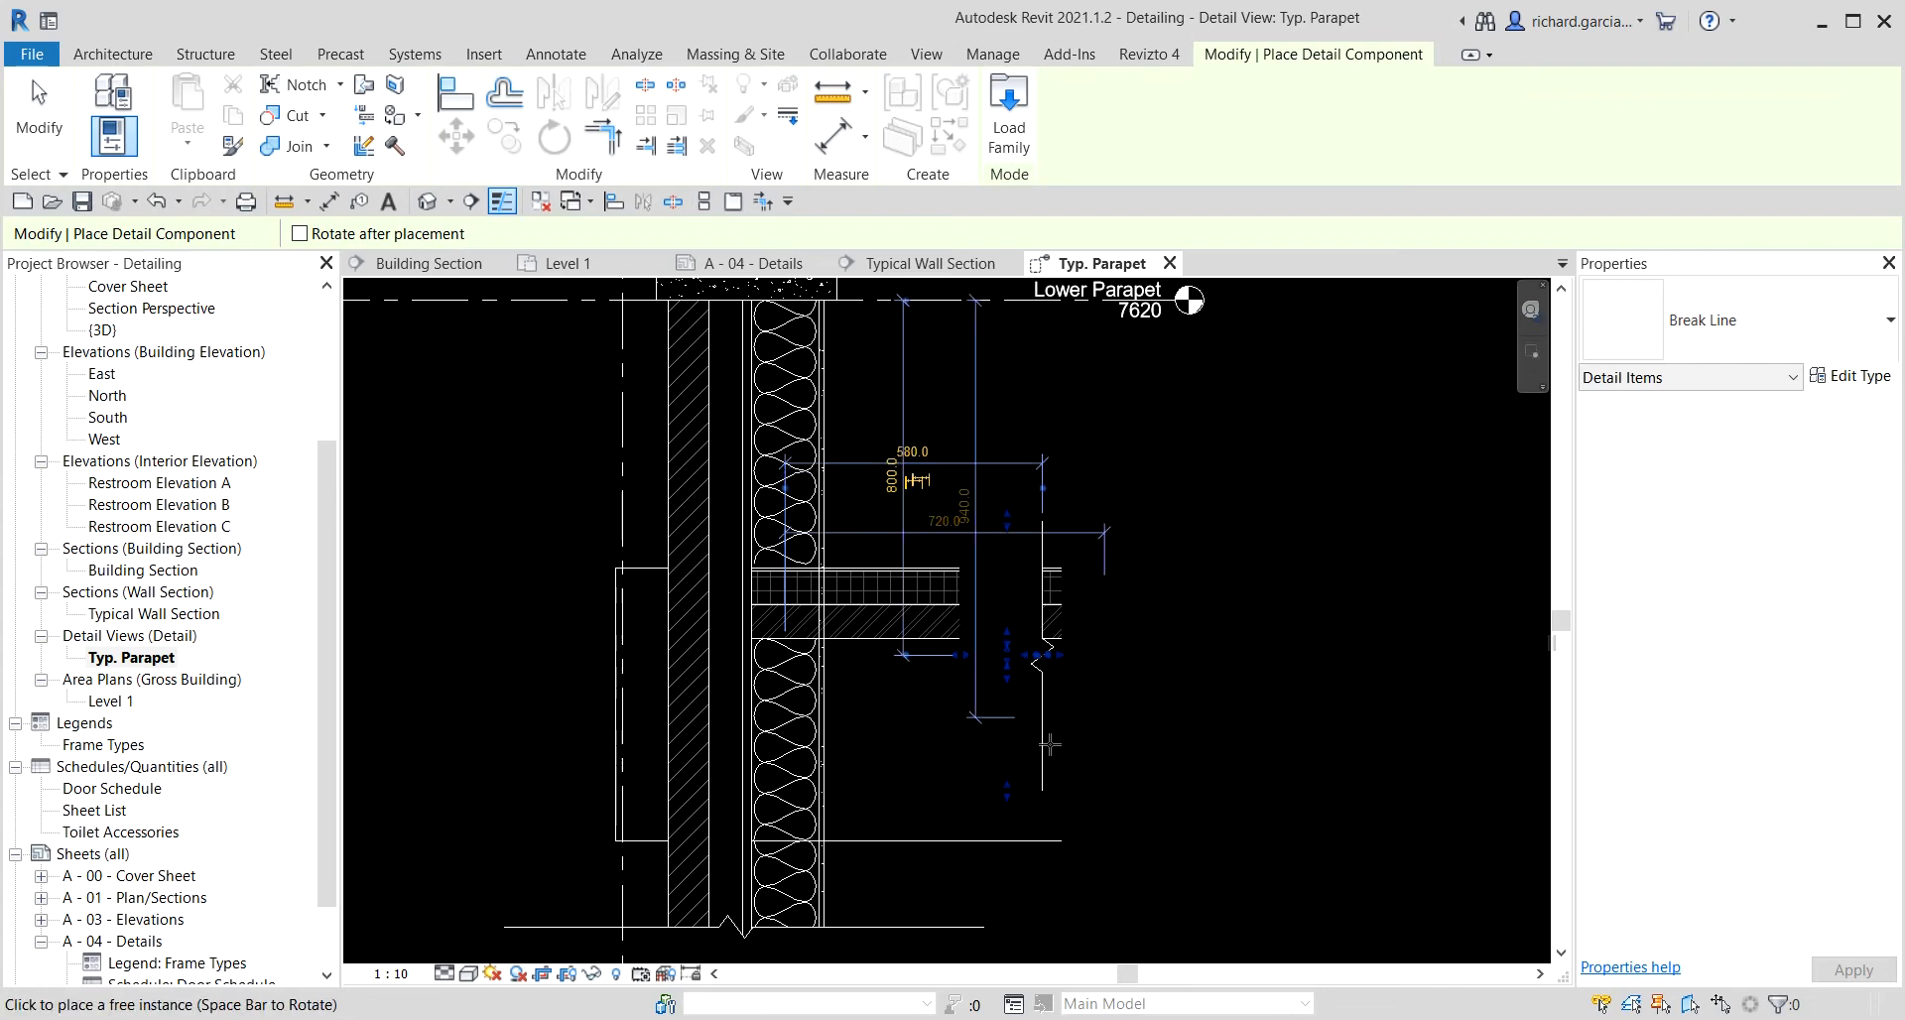
pyautogui.click(1042, 650)
pyautogui.press('Escape')
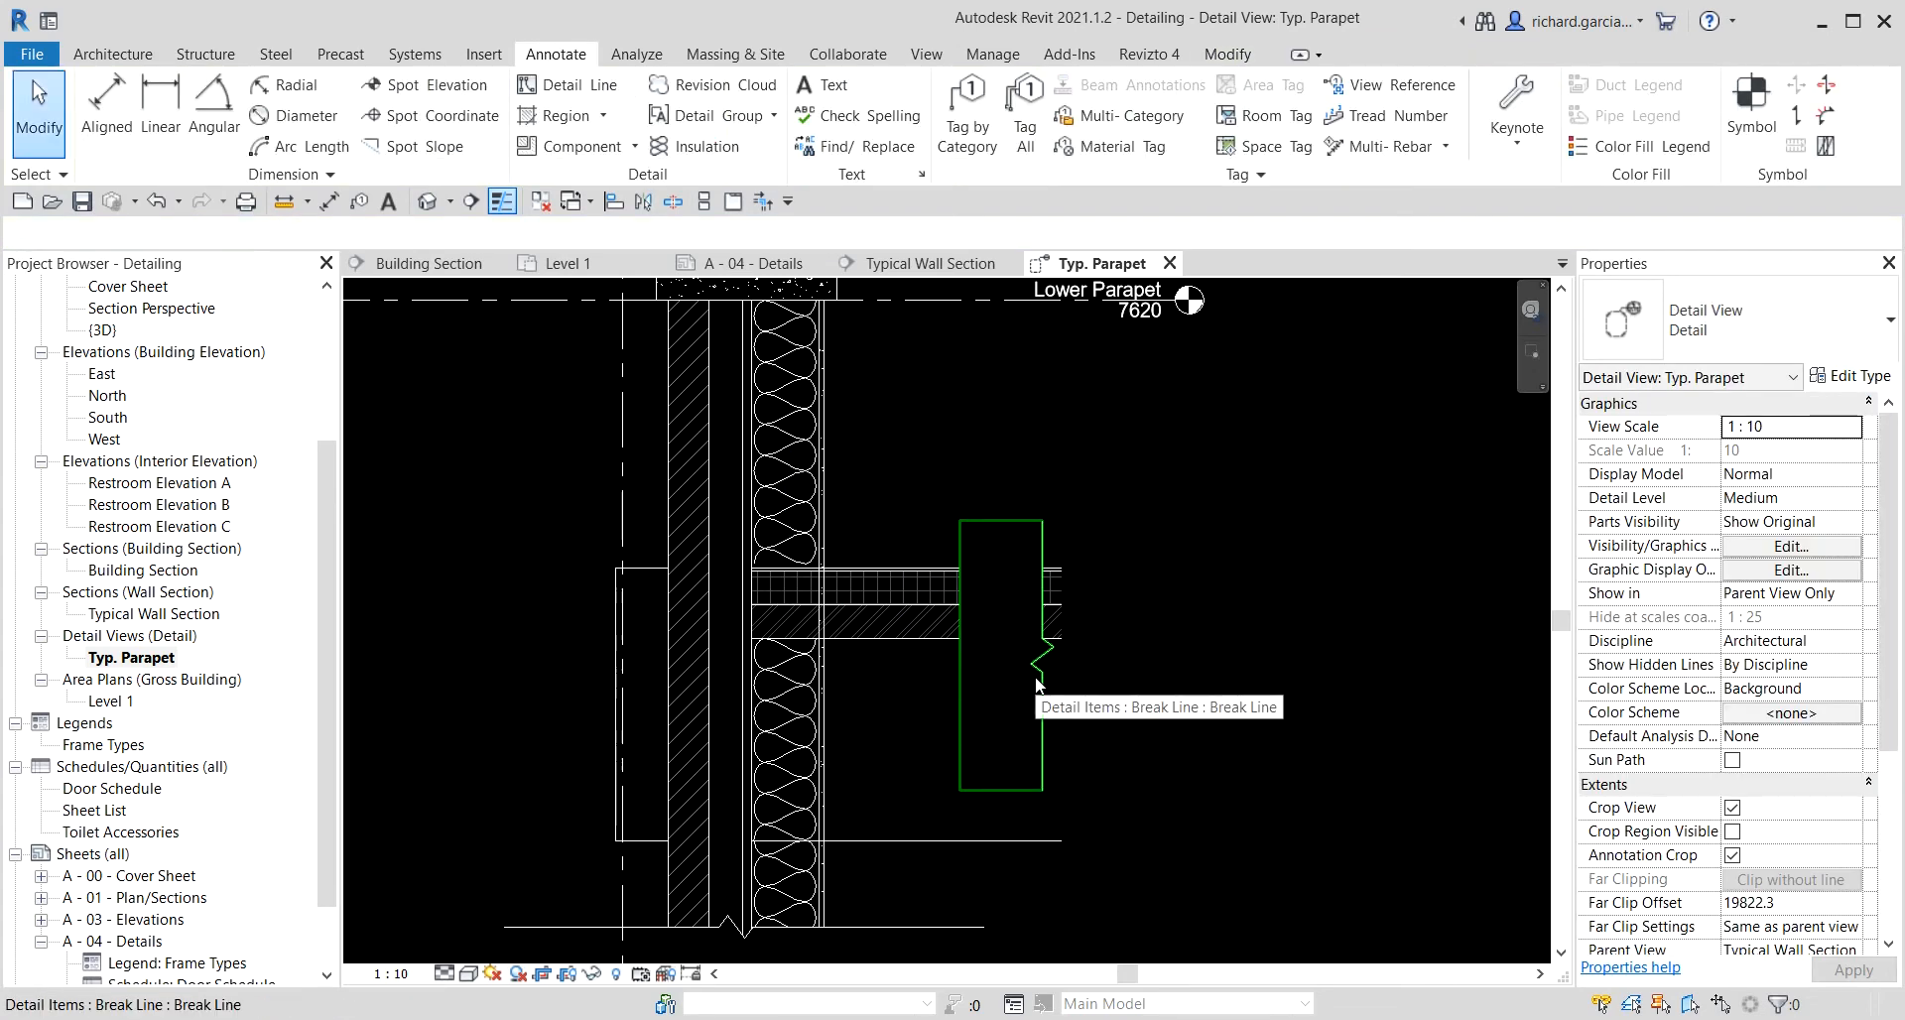
# Rotate the new break line and stretch its ends so it extends above and below the slab.
pyautogui.click(1034, 675)
pyautogui.press('space')
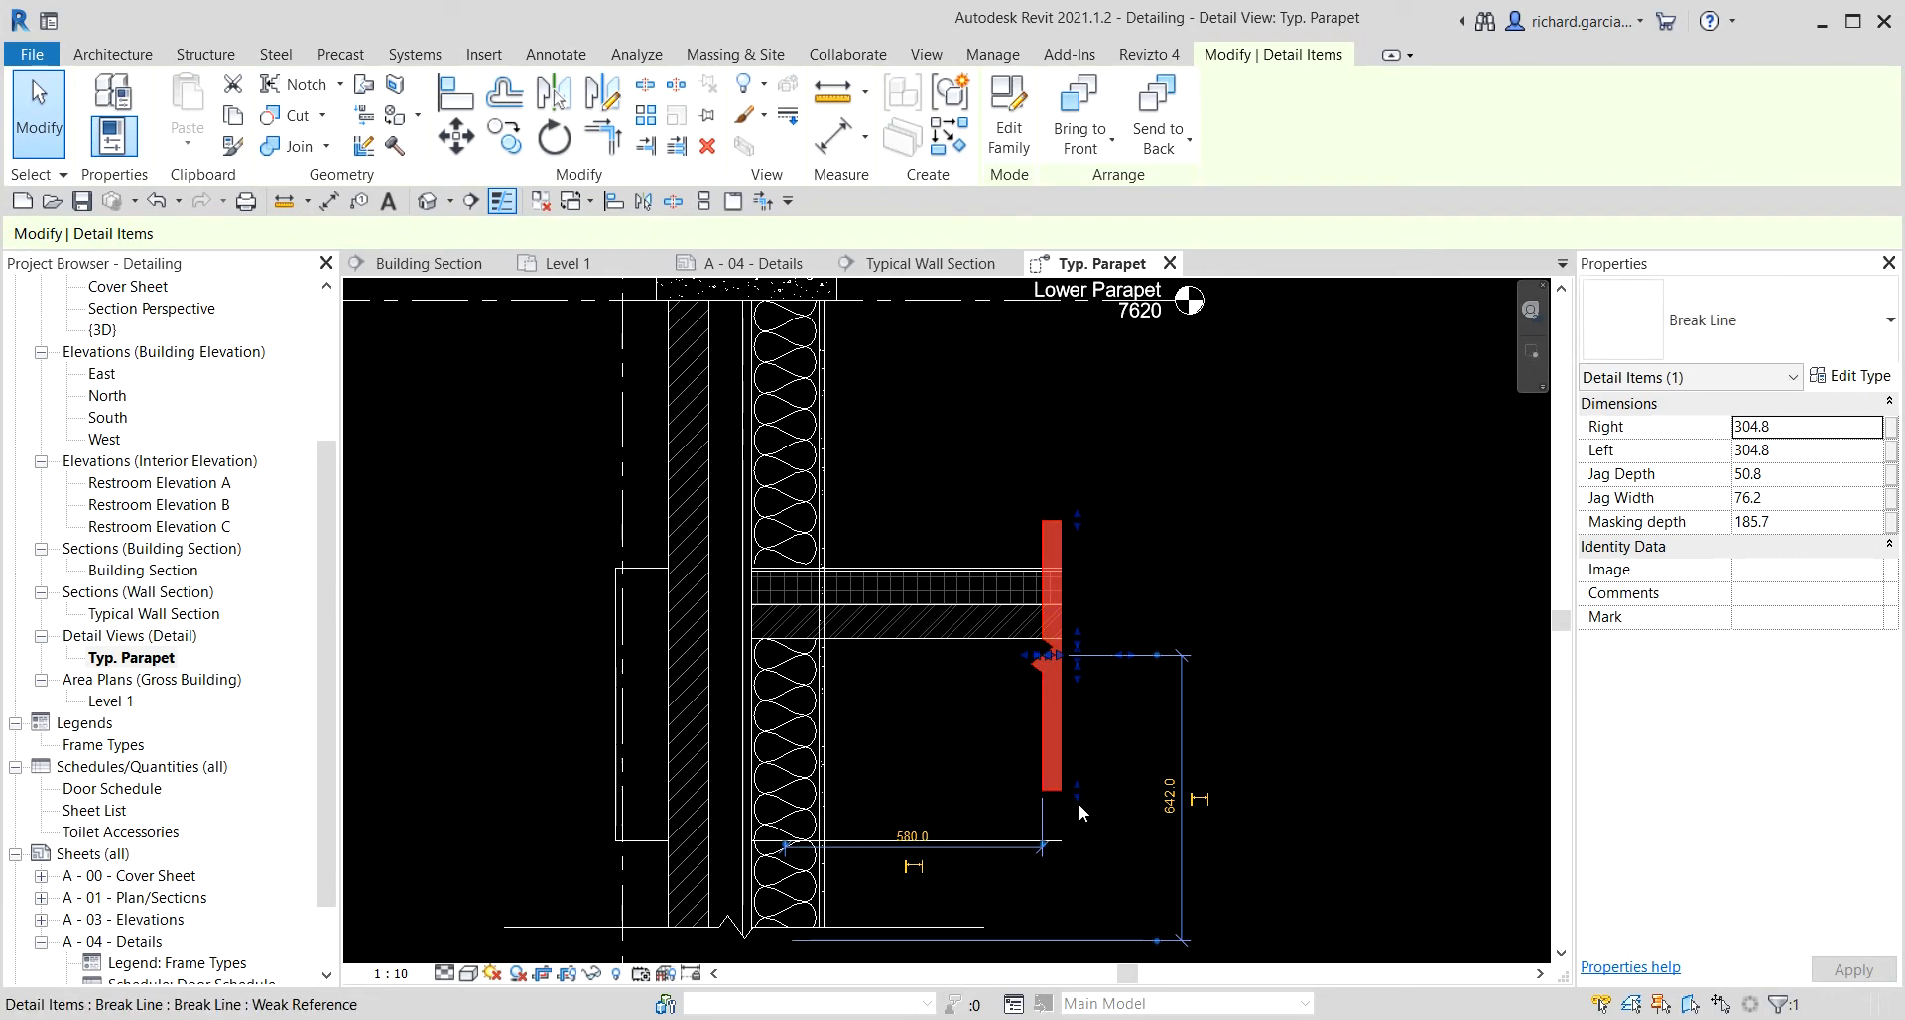
pyautogui.moveTo(1080, 806); pyautogui.dragTo(1080, 875)
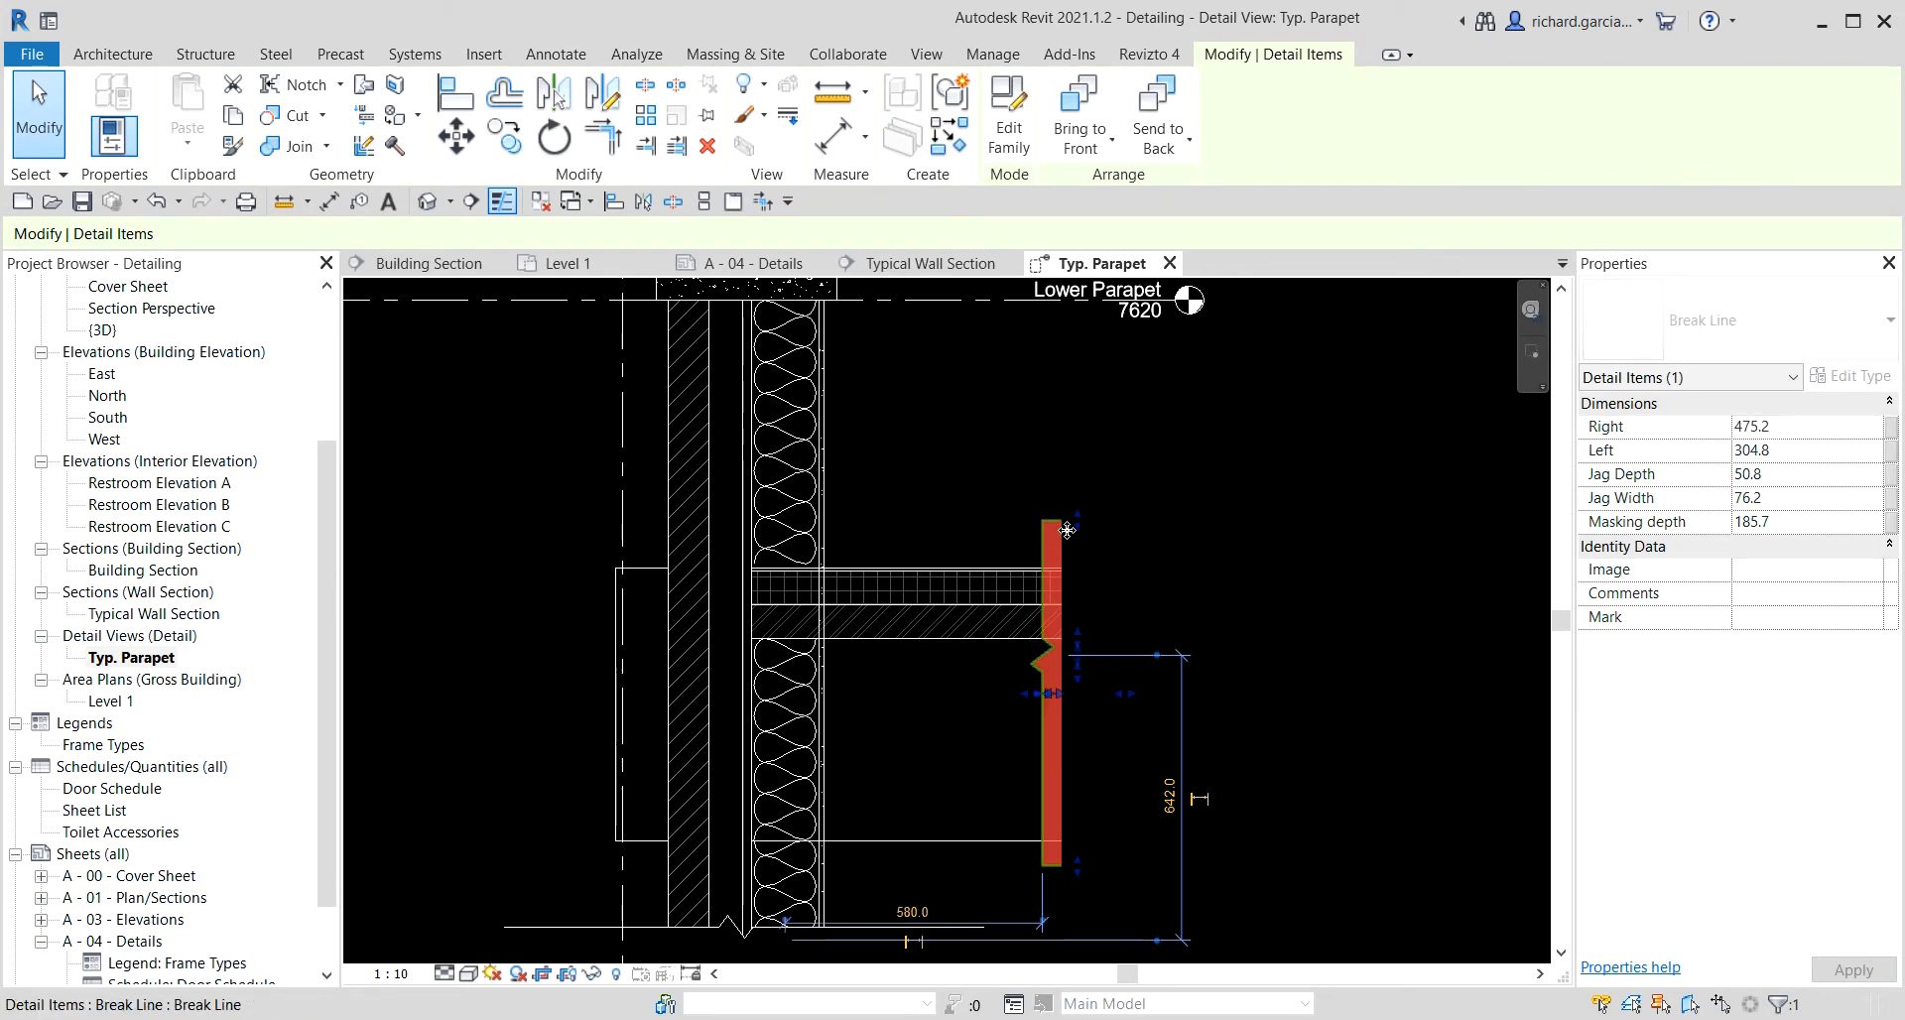
pyautogui.moveTo(1067, 529); pyautogui.dragTo(1070, 482)
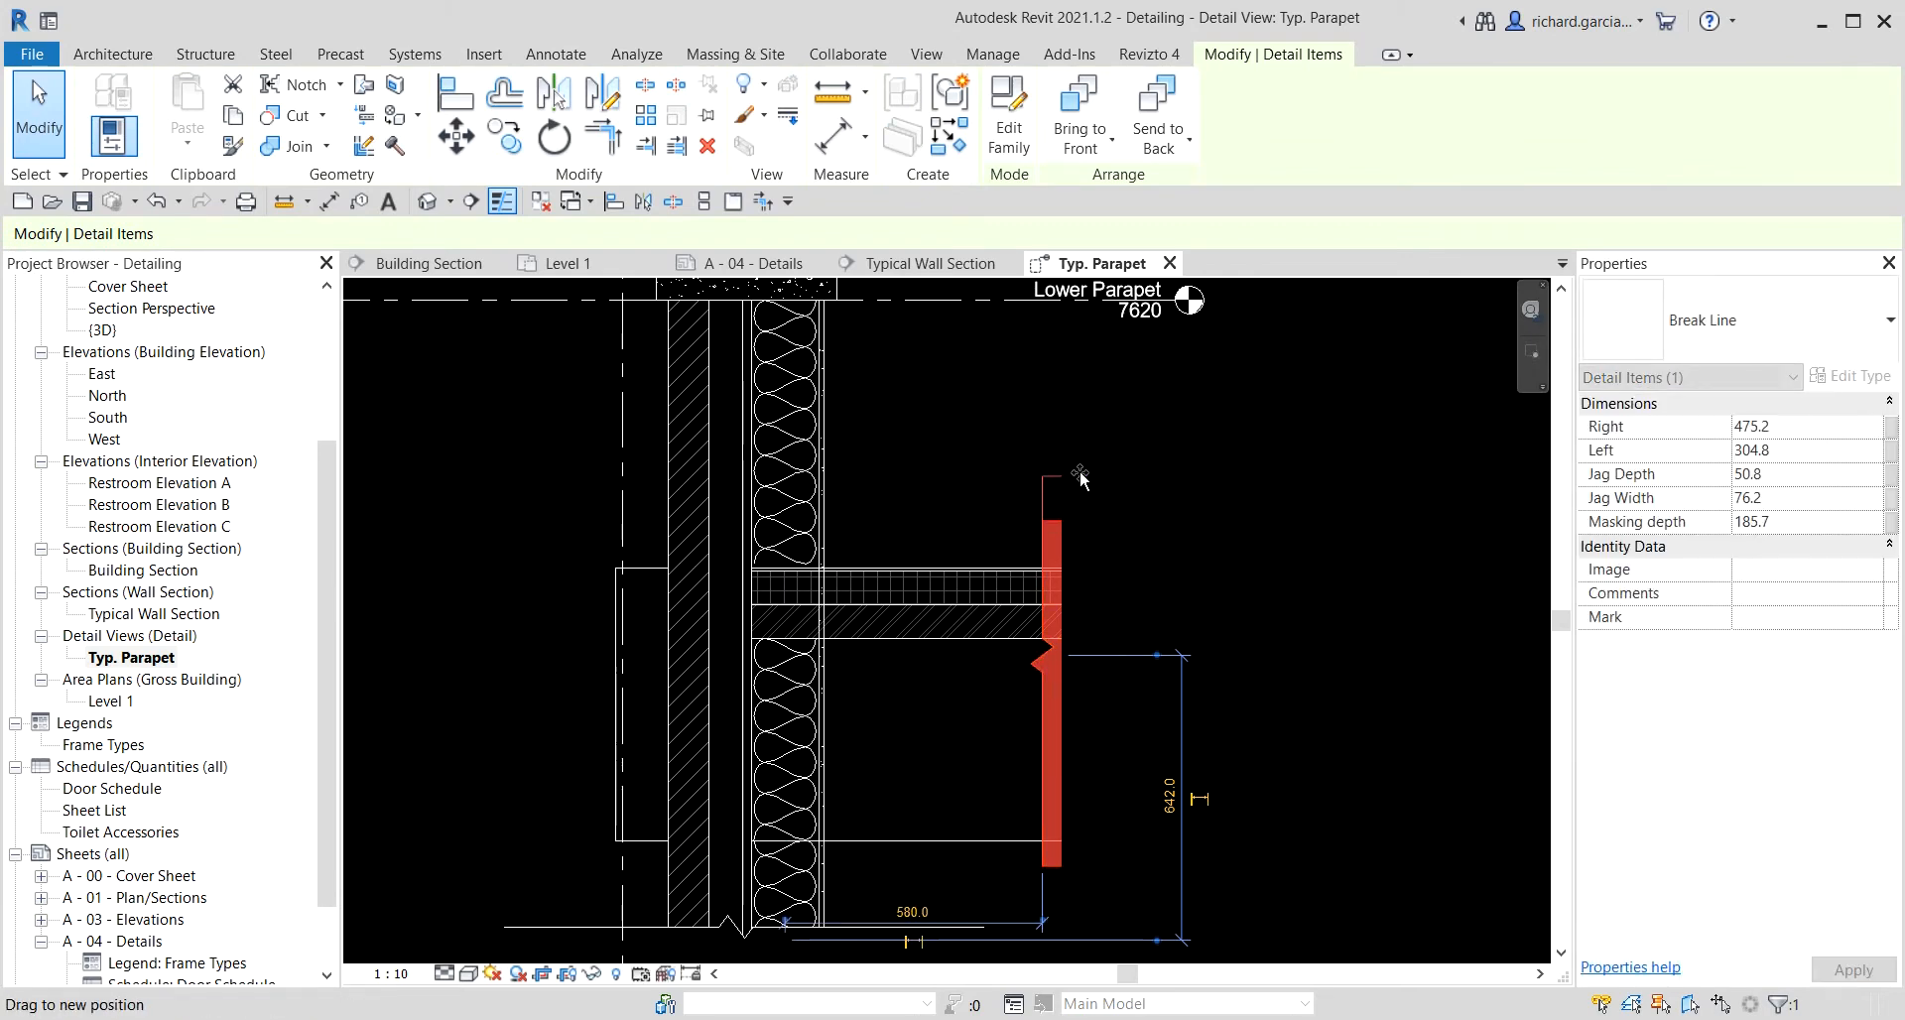
pyautogui.click(1164, 548)
# Start the Repeating Detail Component tool and review the Brick type's pattern properties.
pyautogui.scroll(-2, 1140, 551)
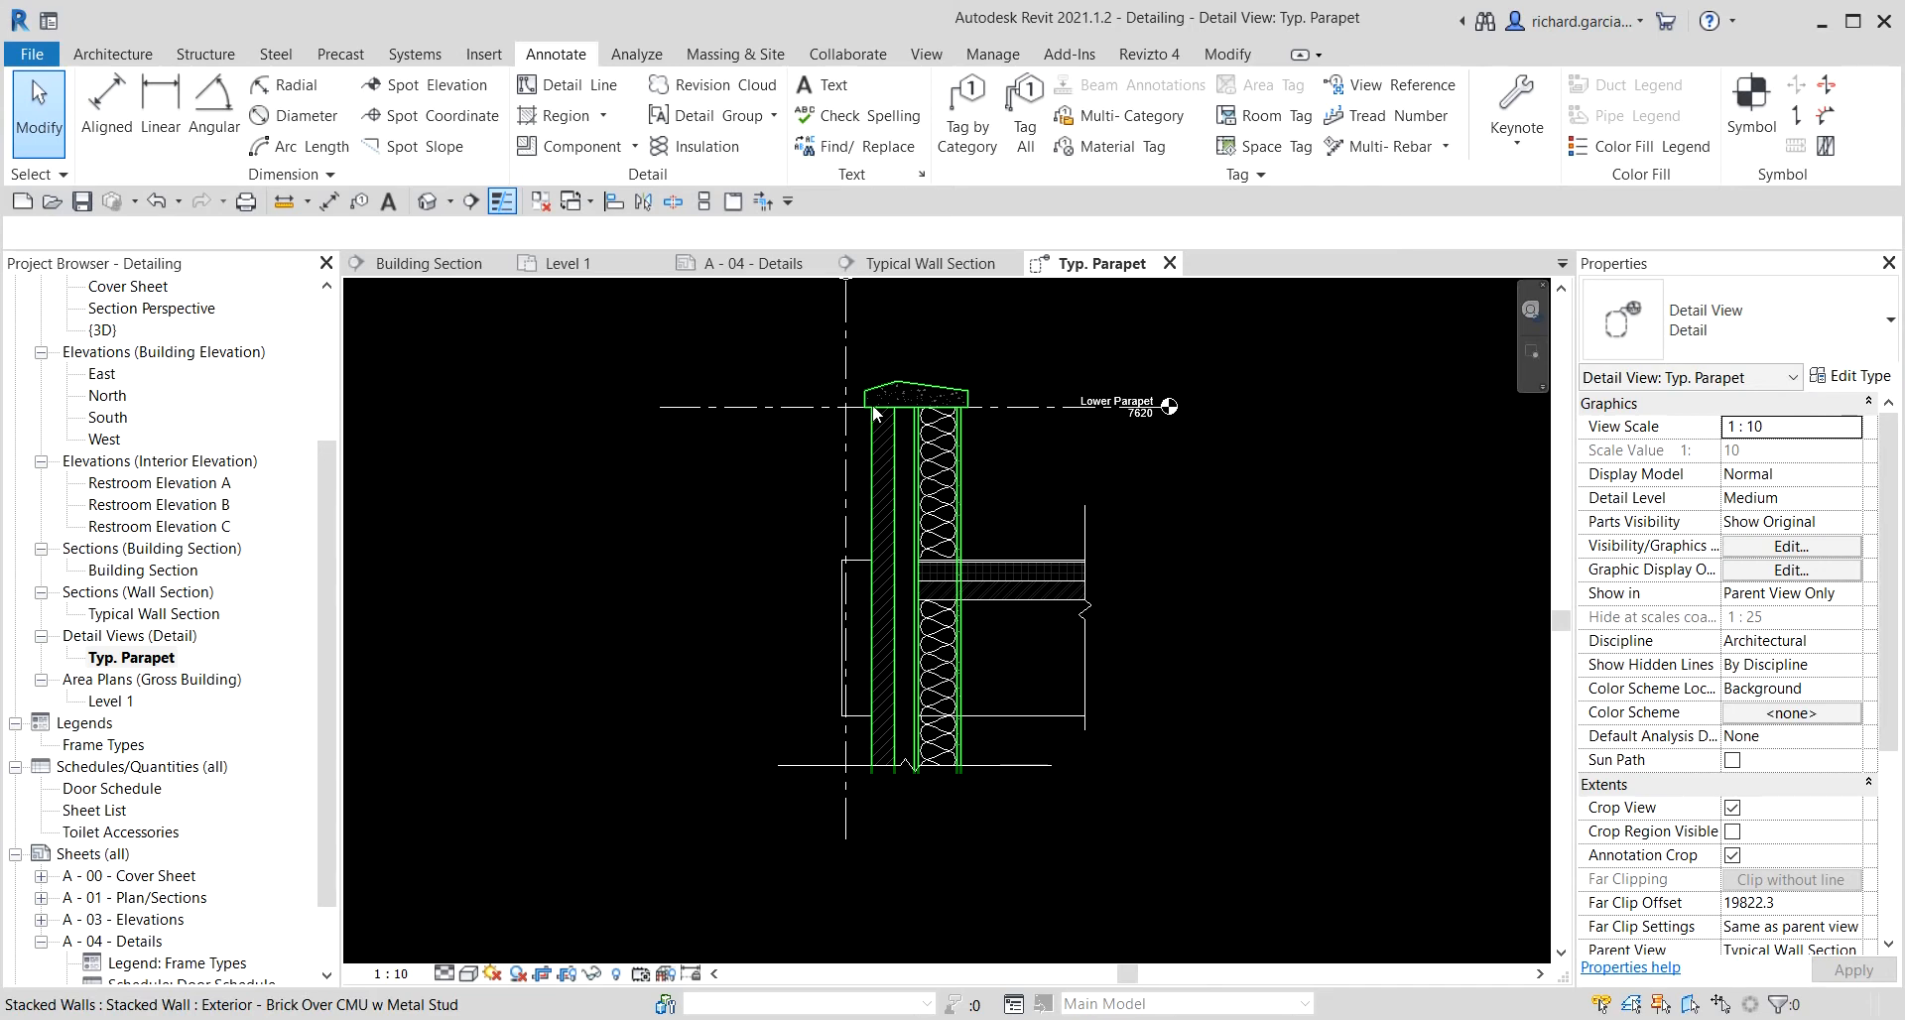
pyautogui.scroll(3, 875, 414)
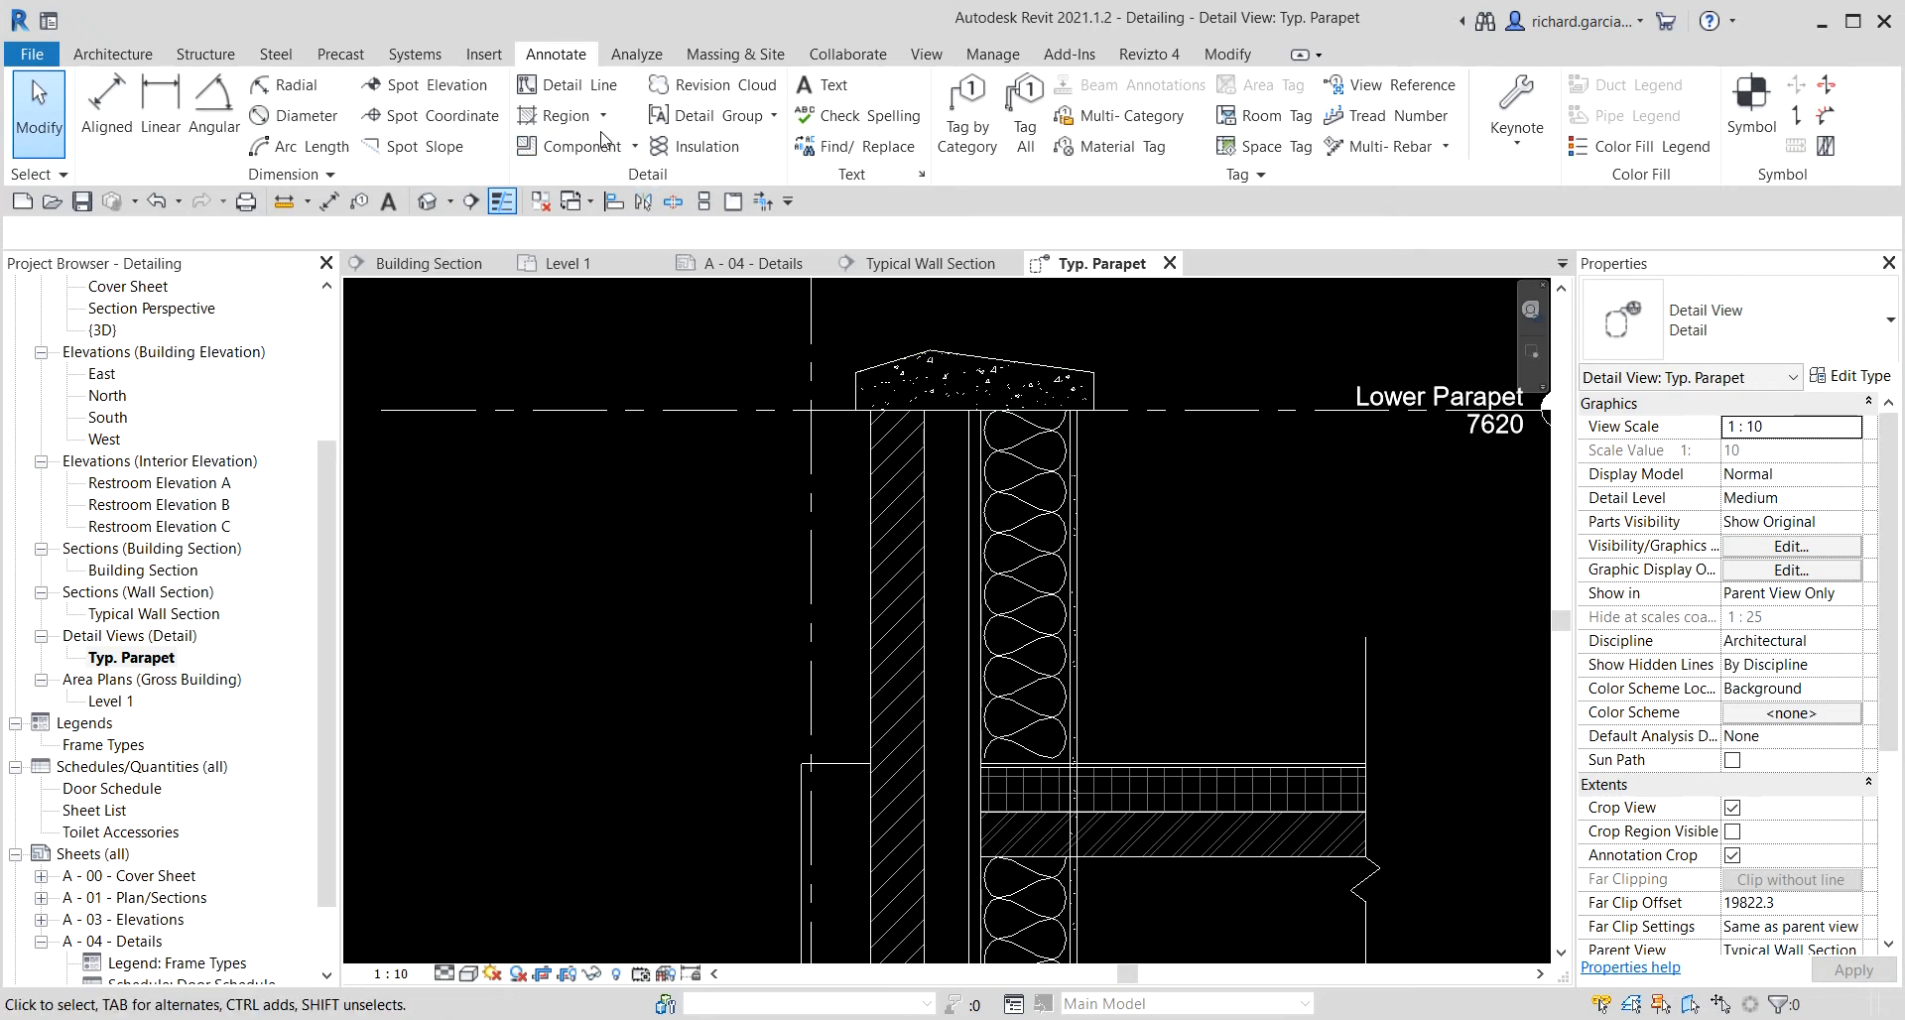
pyautogui.click(635, 147)
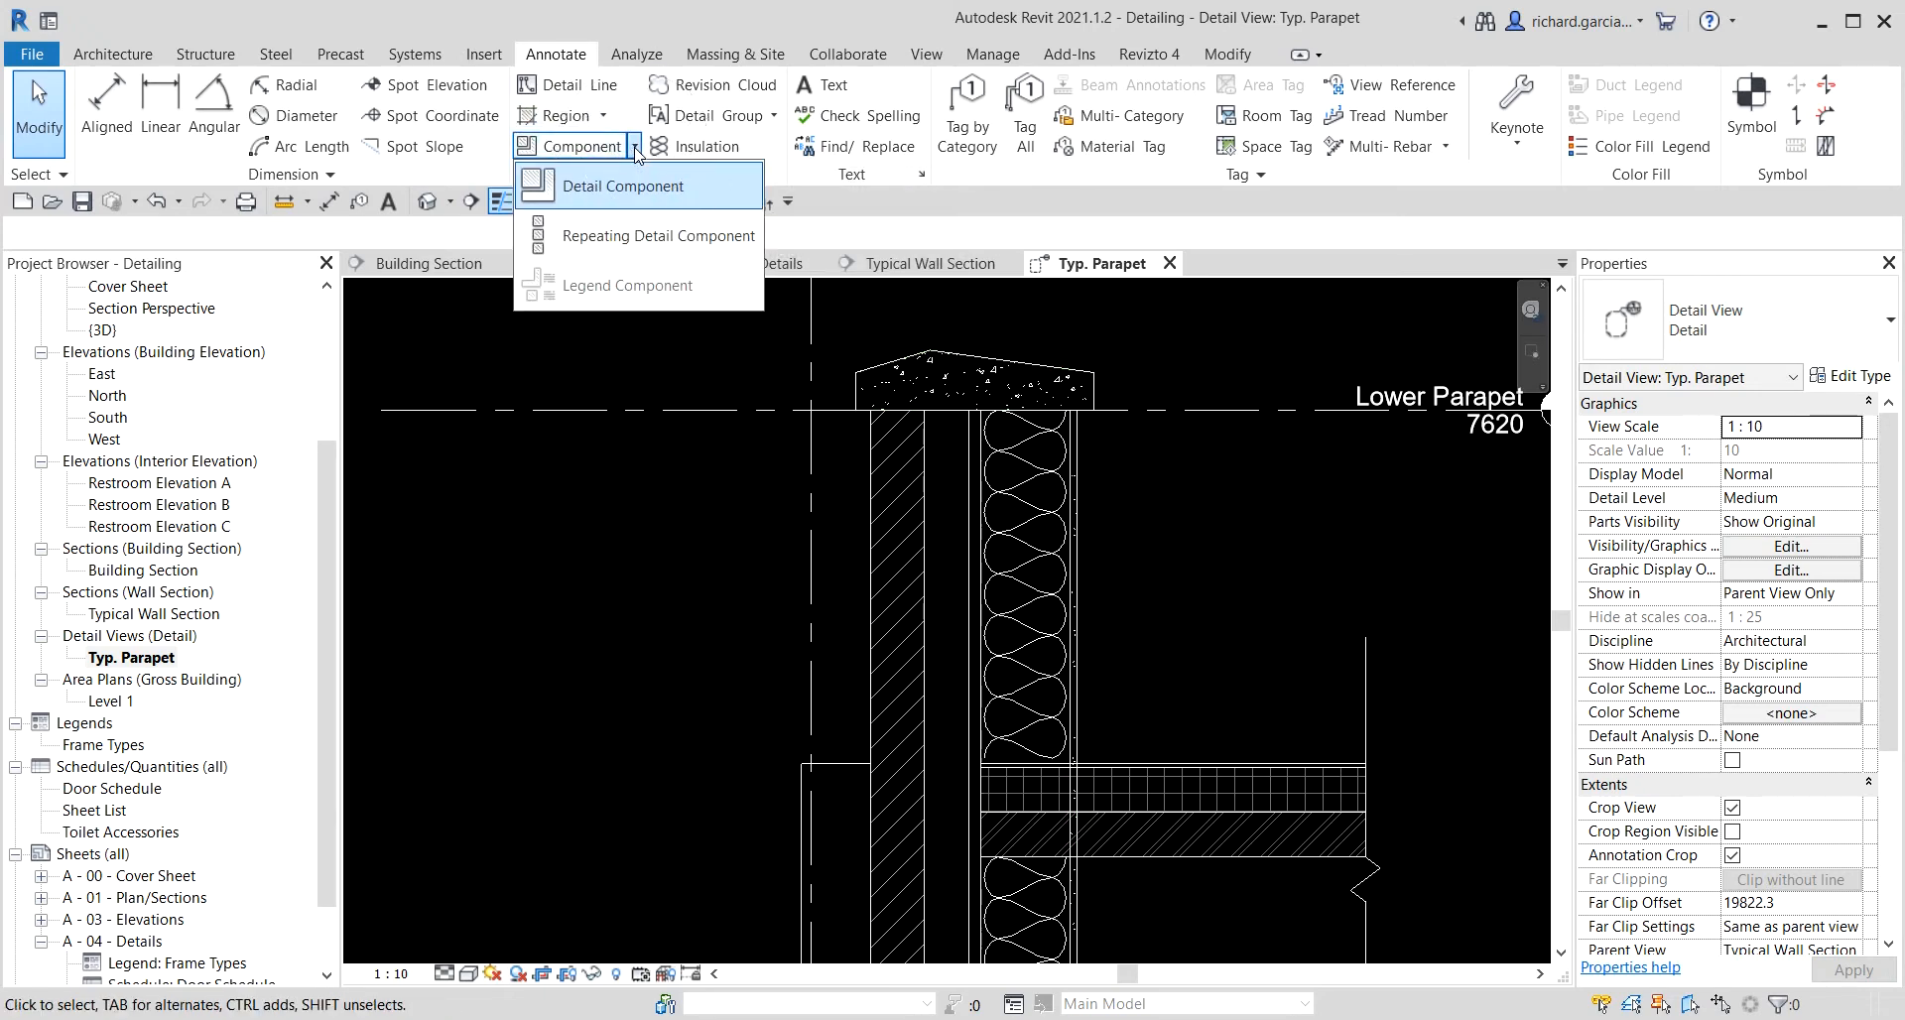
pyautogui.click(625, 238)
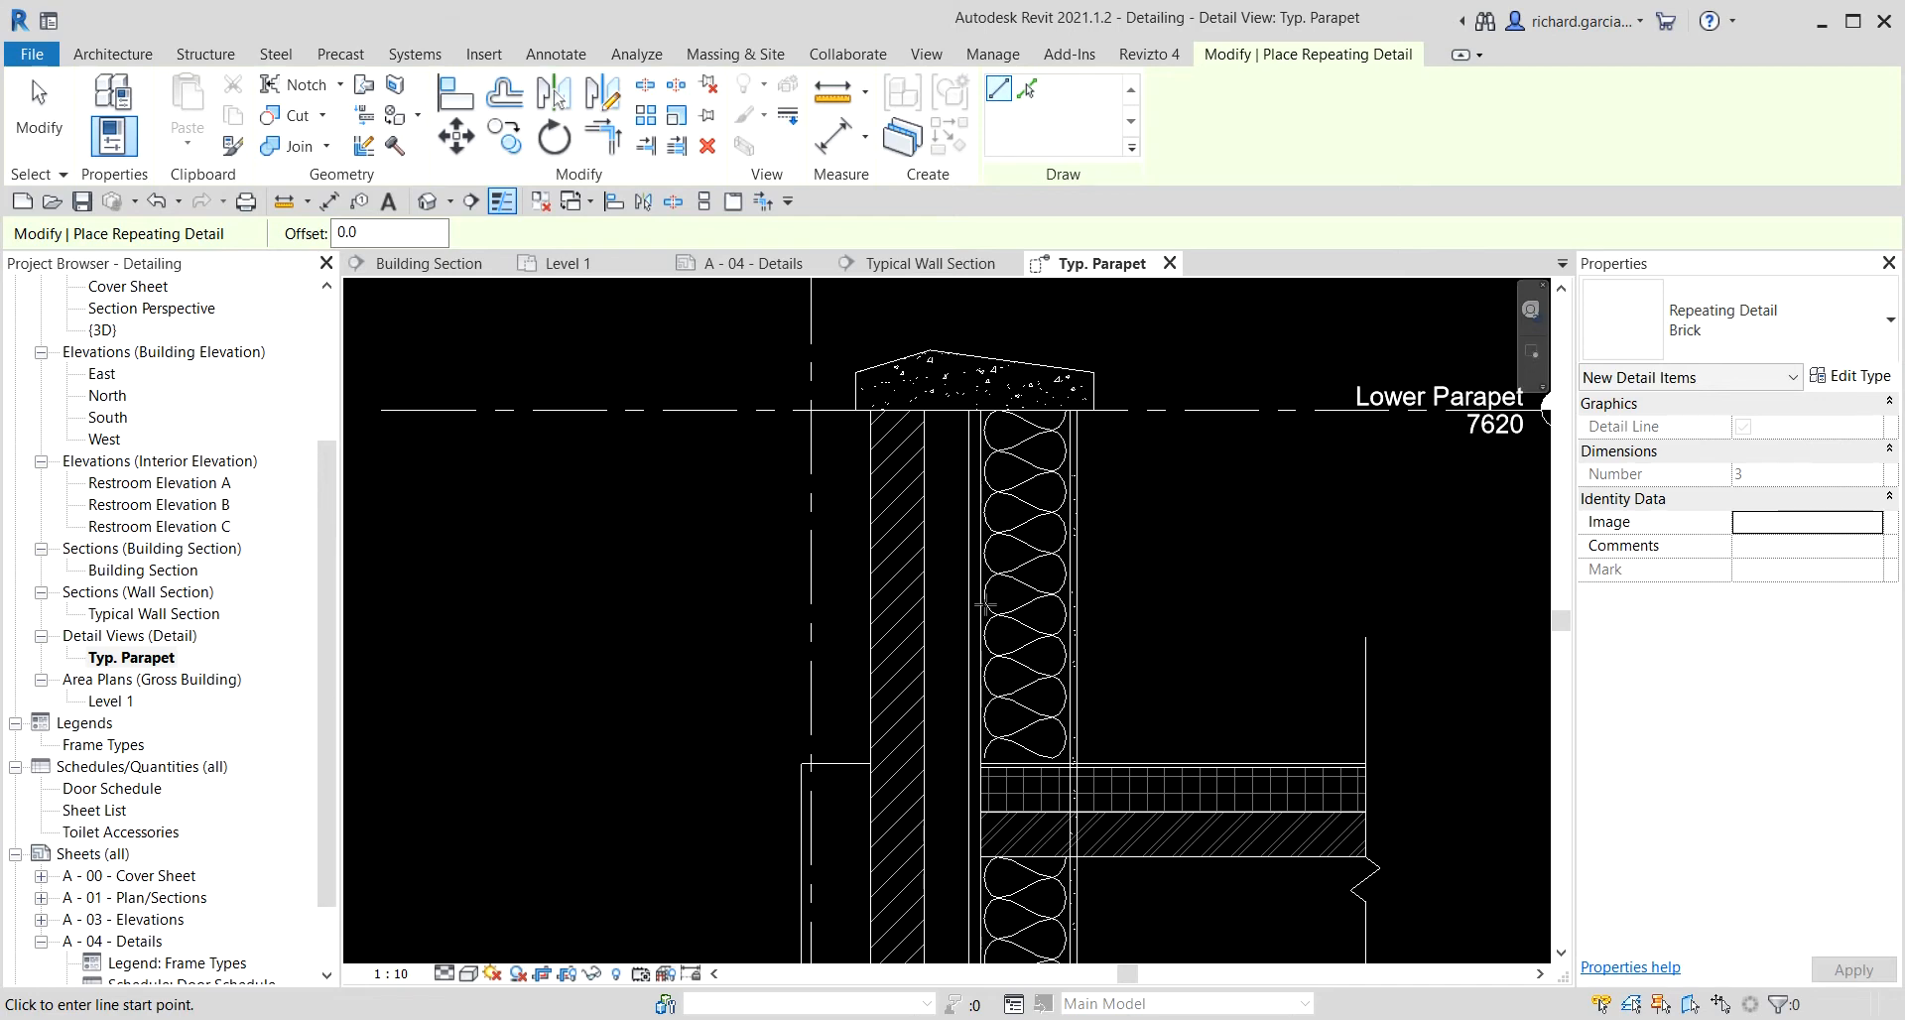
pyautogui.scroll(1, 962, 499)
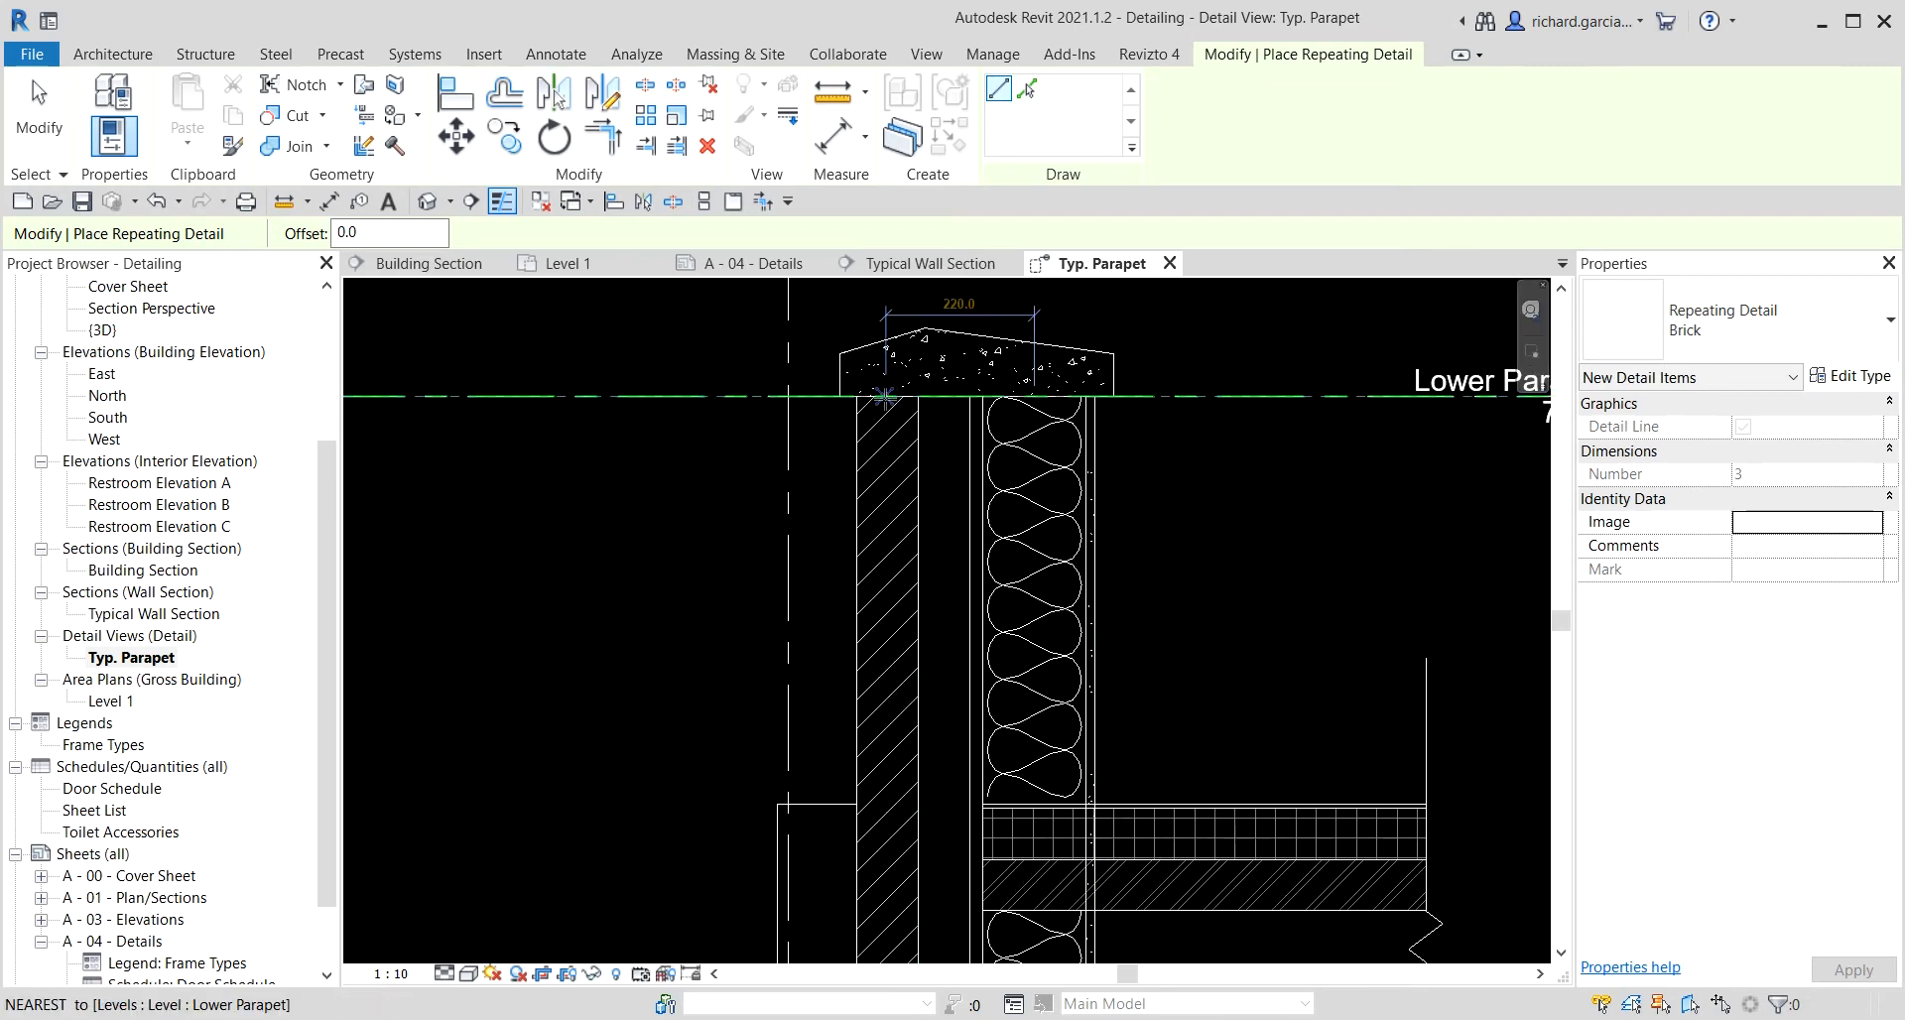
pyautogui.scroll(4, 883, 394)
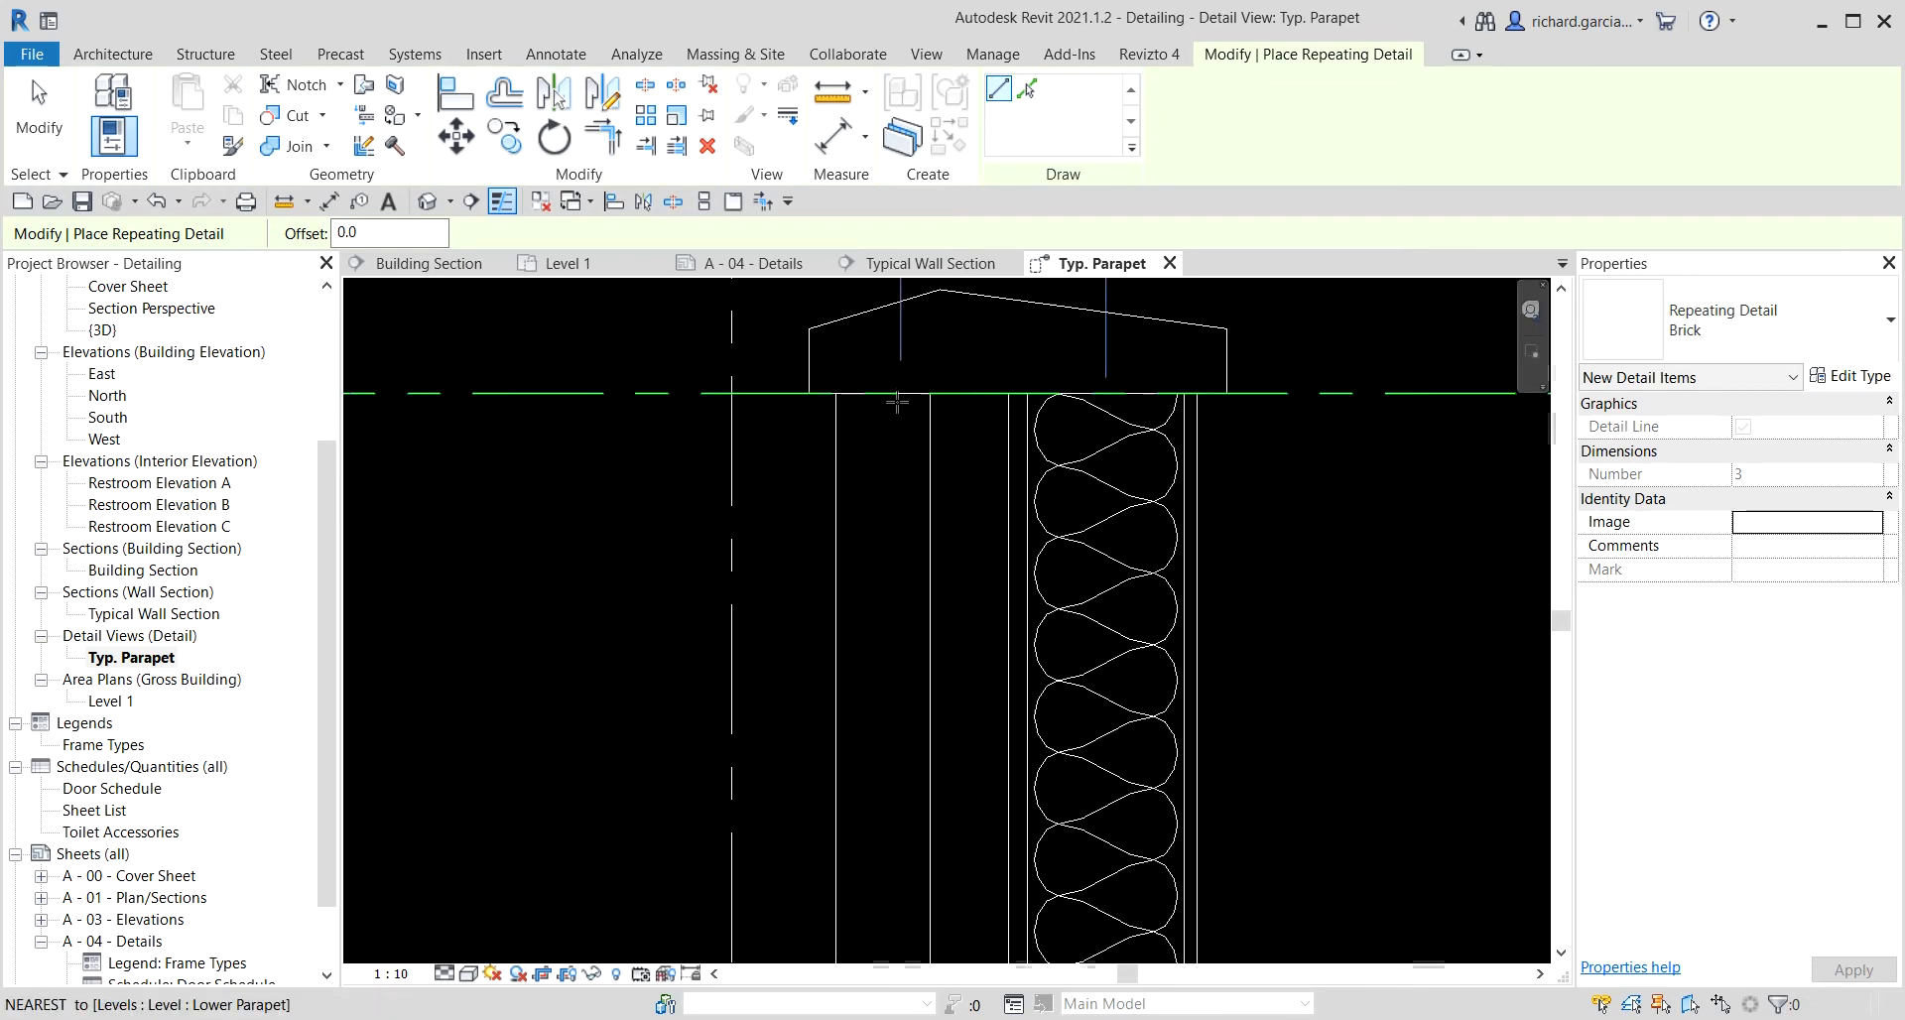
pyautogui.click(1851, 377)
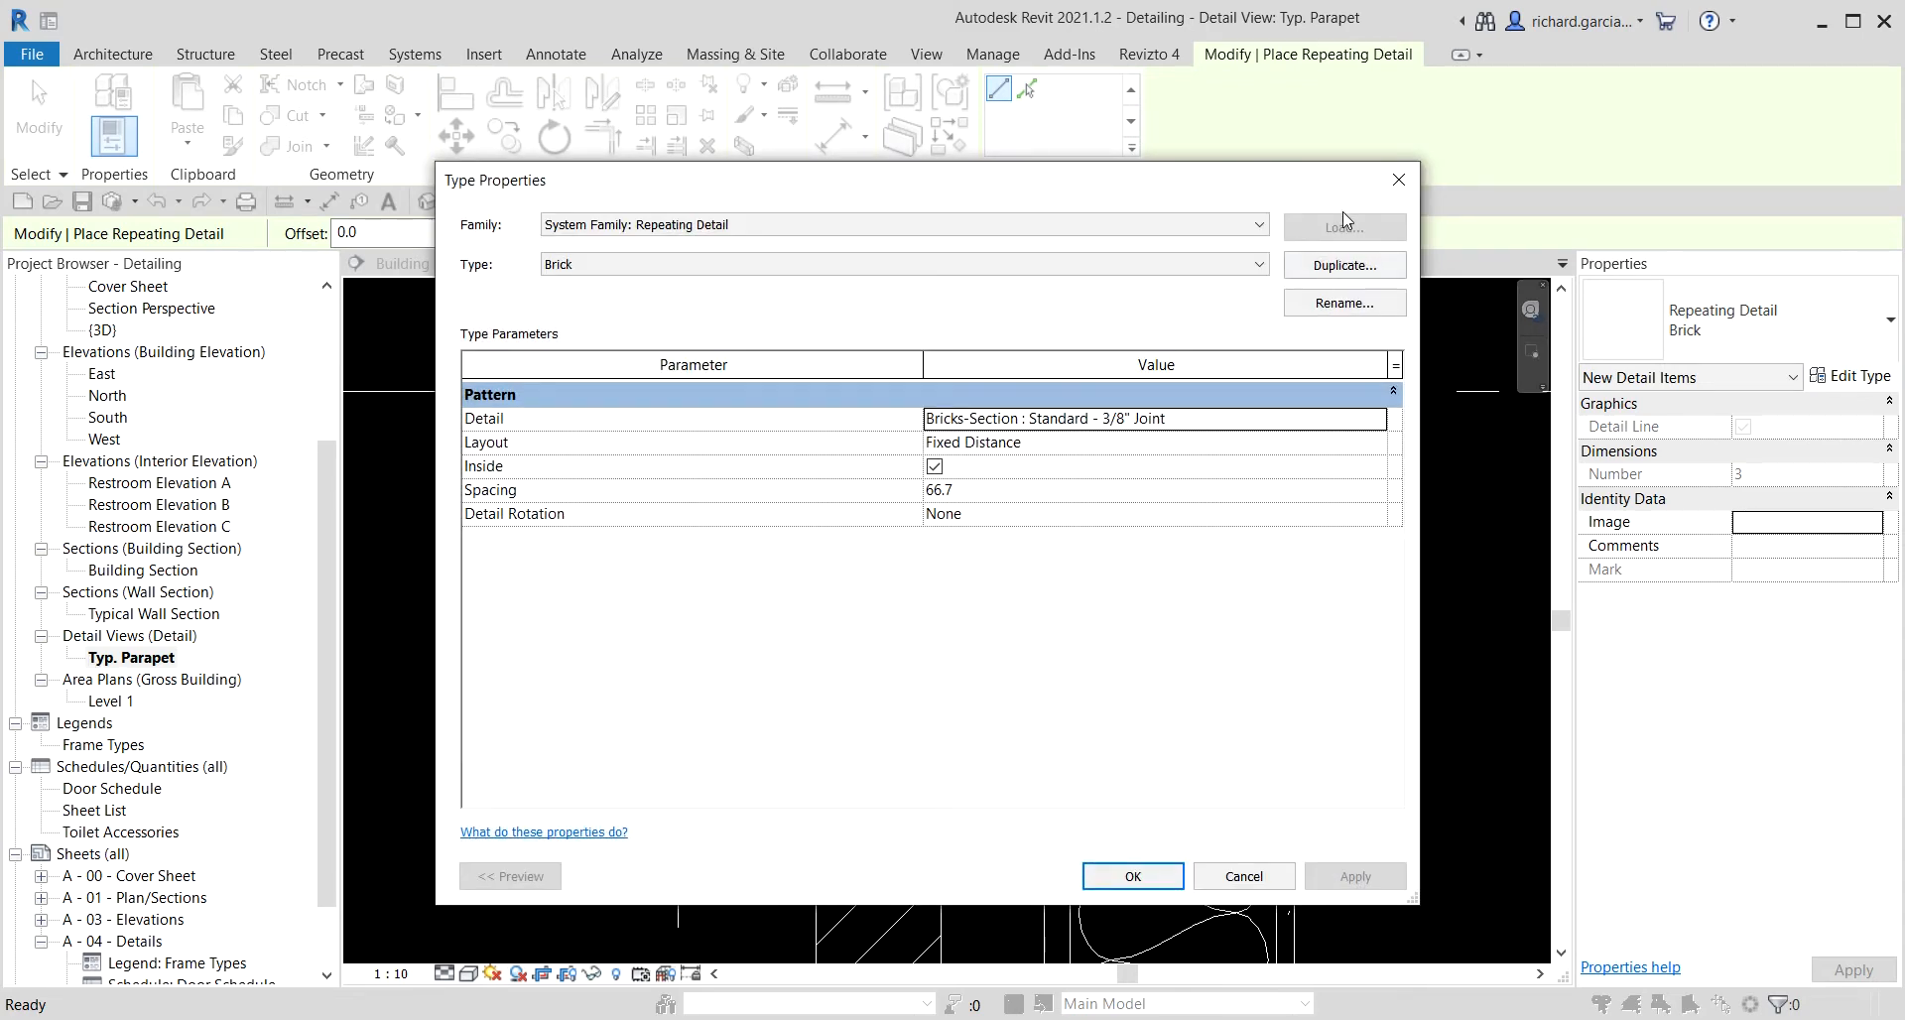
pyautogui.click(1397, 194)
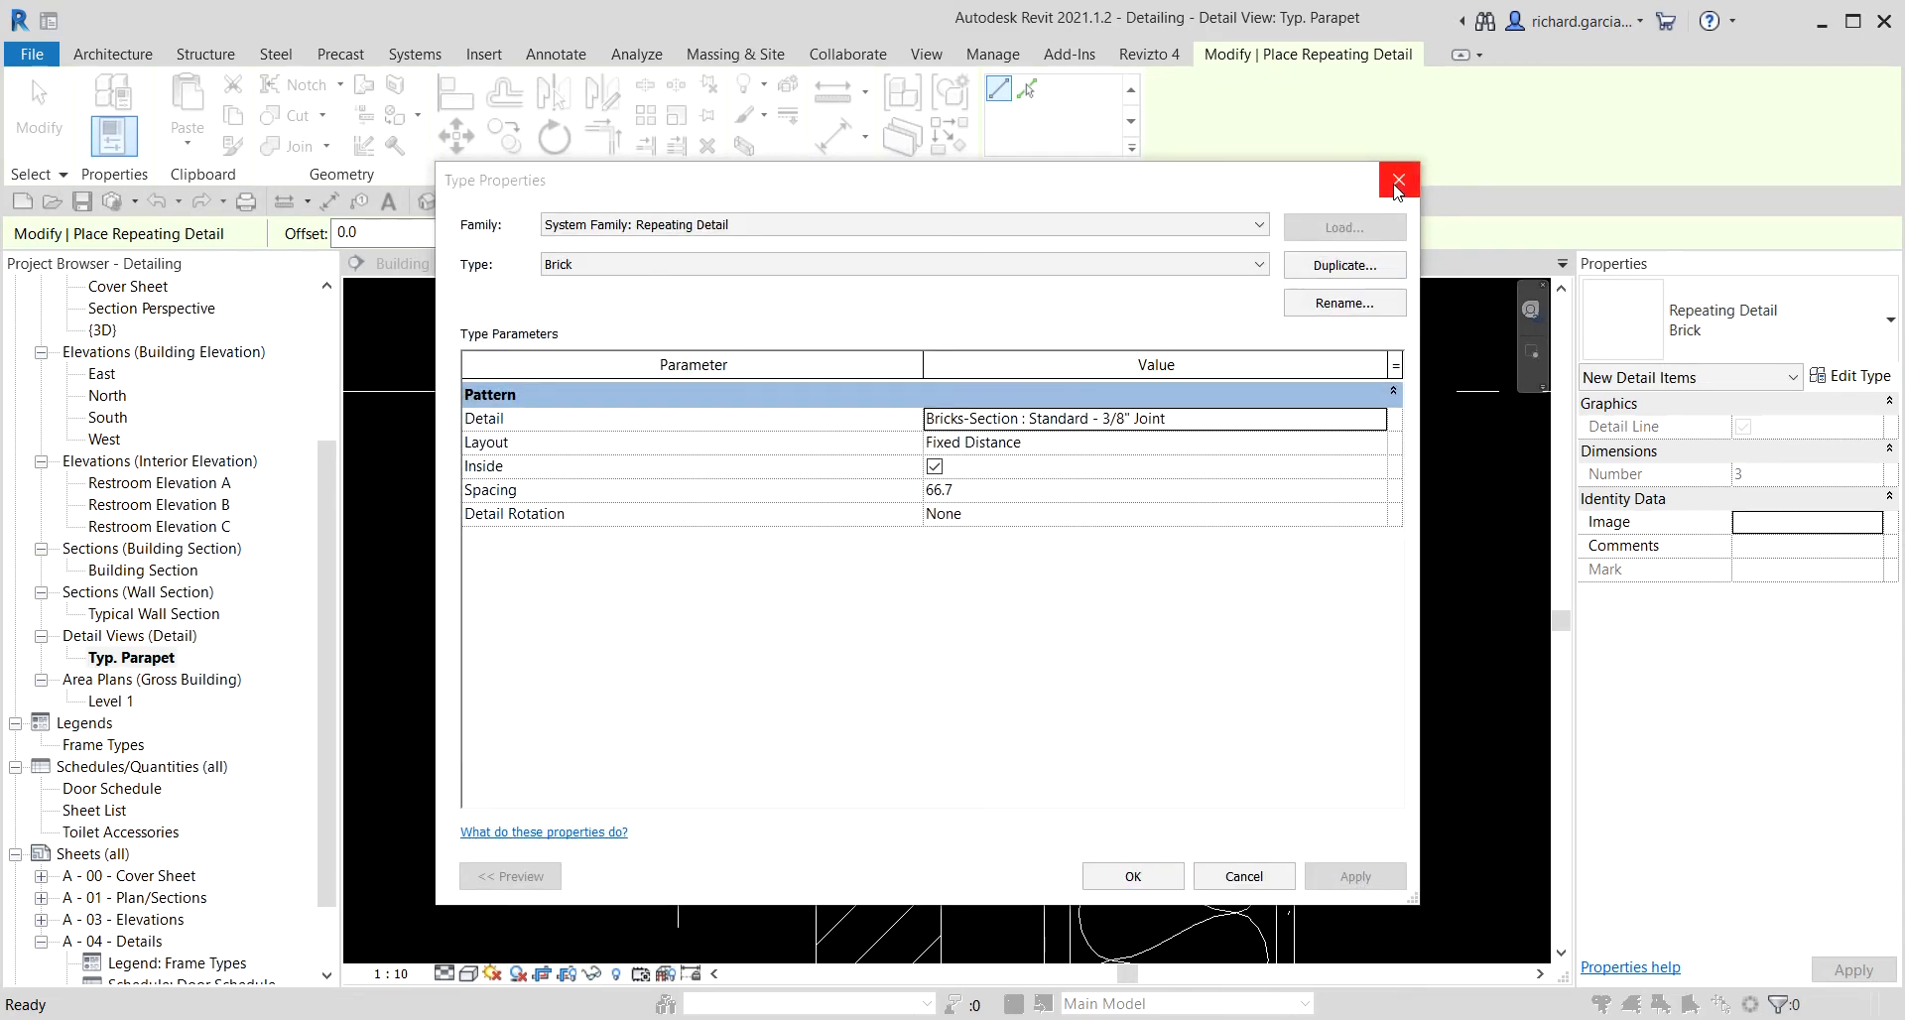
pyautogui.click(1132, 877)
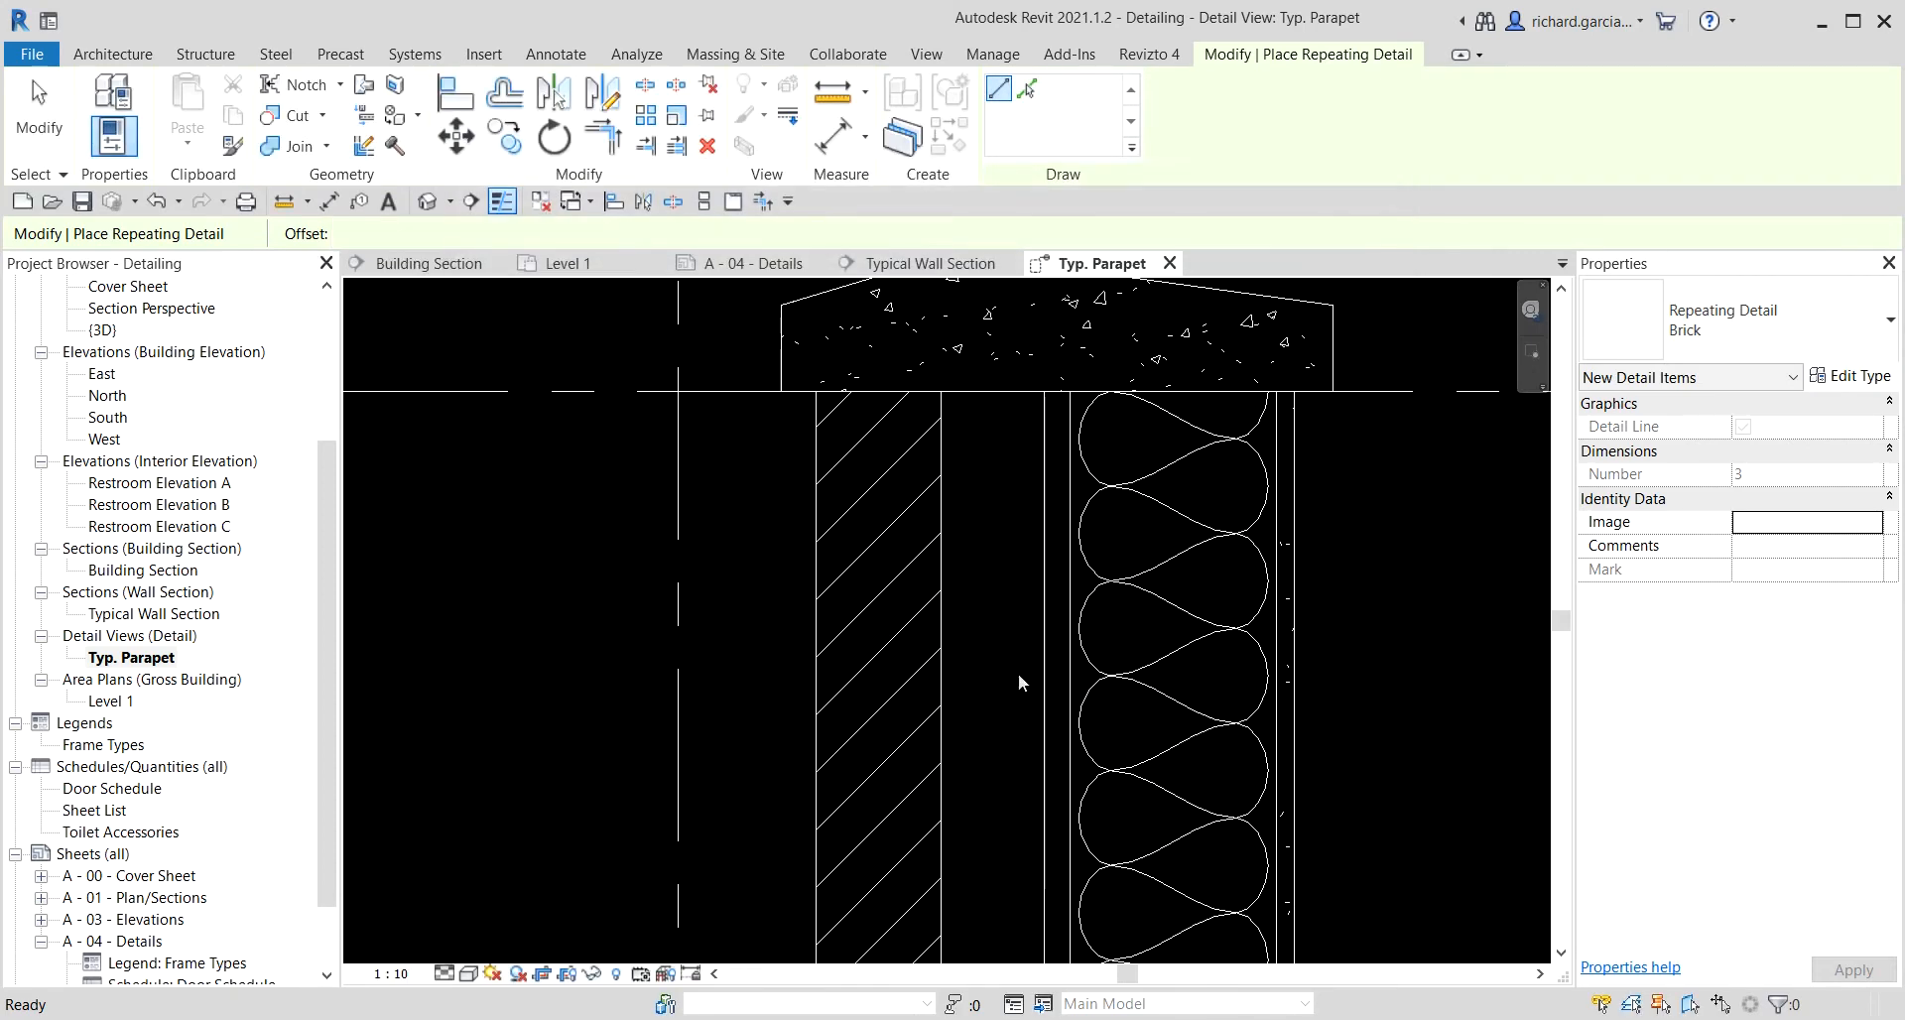
# Draw the Brick repeating detail down the brick veneer from the parapet cap to the bottom break line.
pyautogui.click(815, 391)
pyautogui.press('Escape')
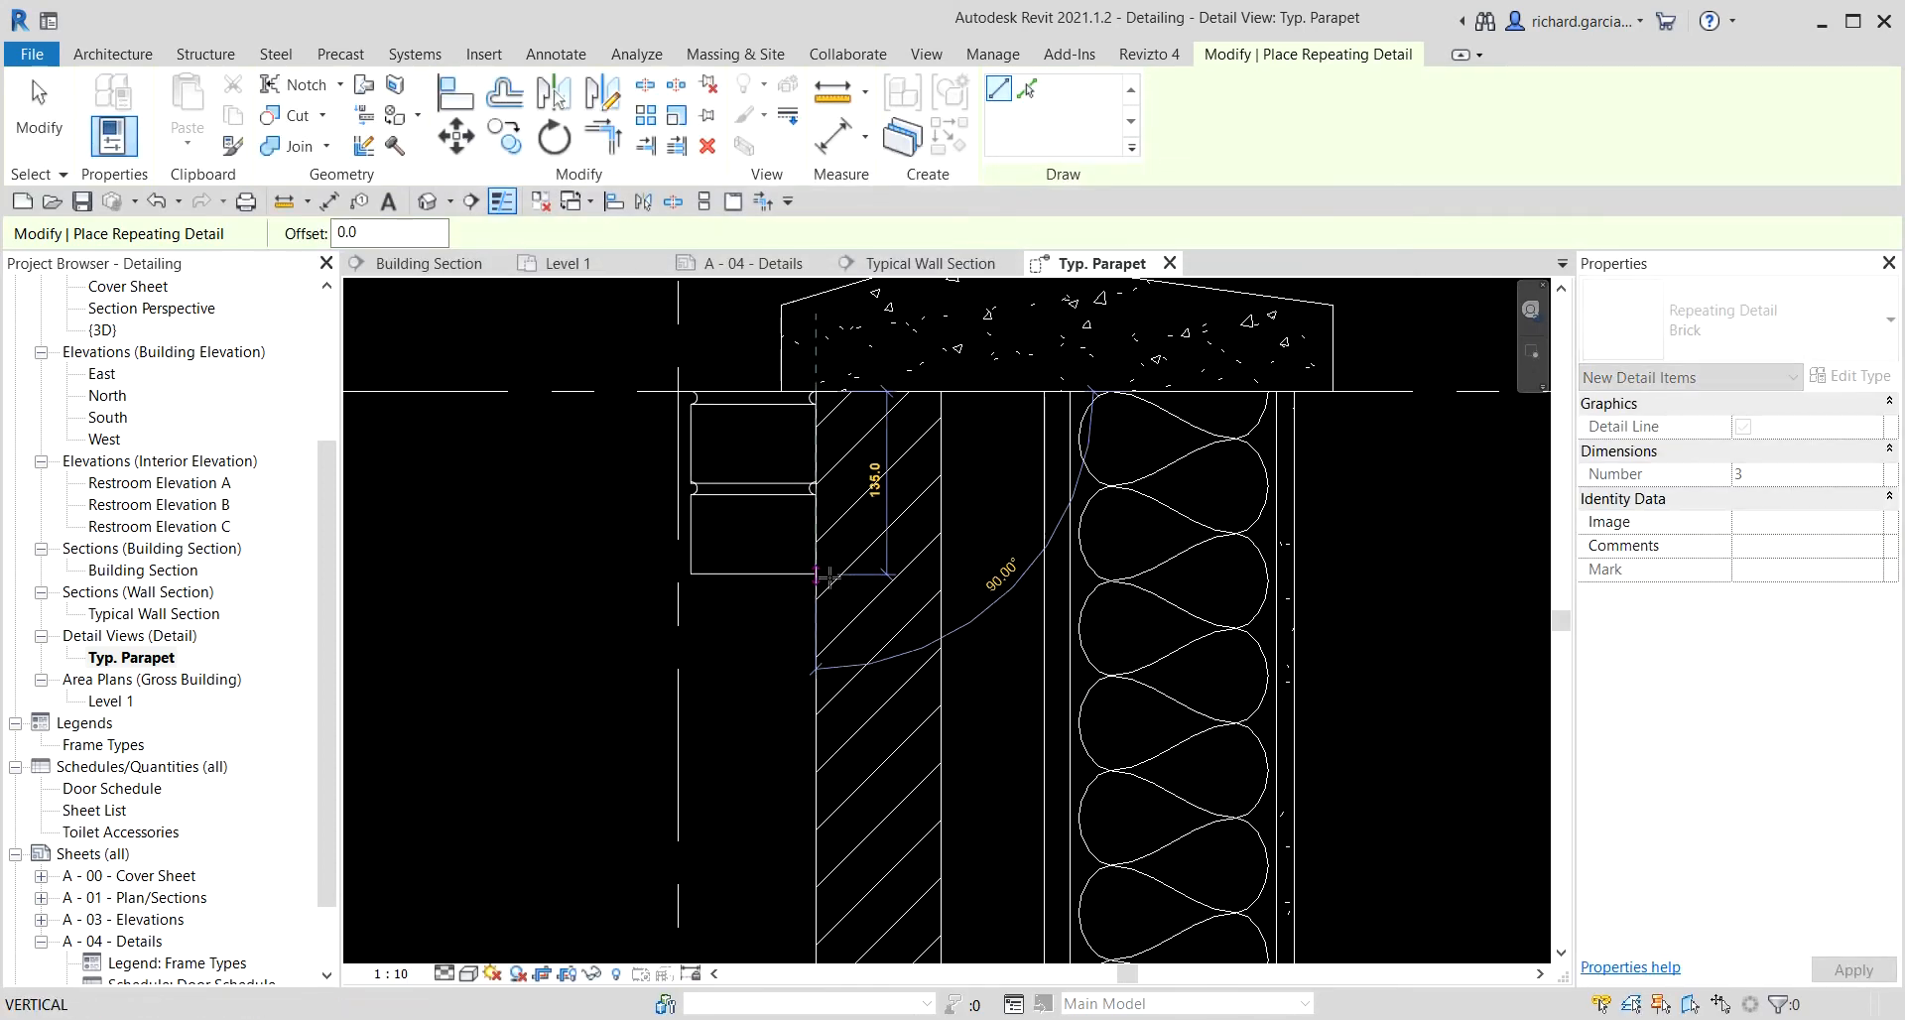
pyautogui.click(942, 391)
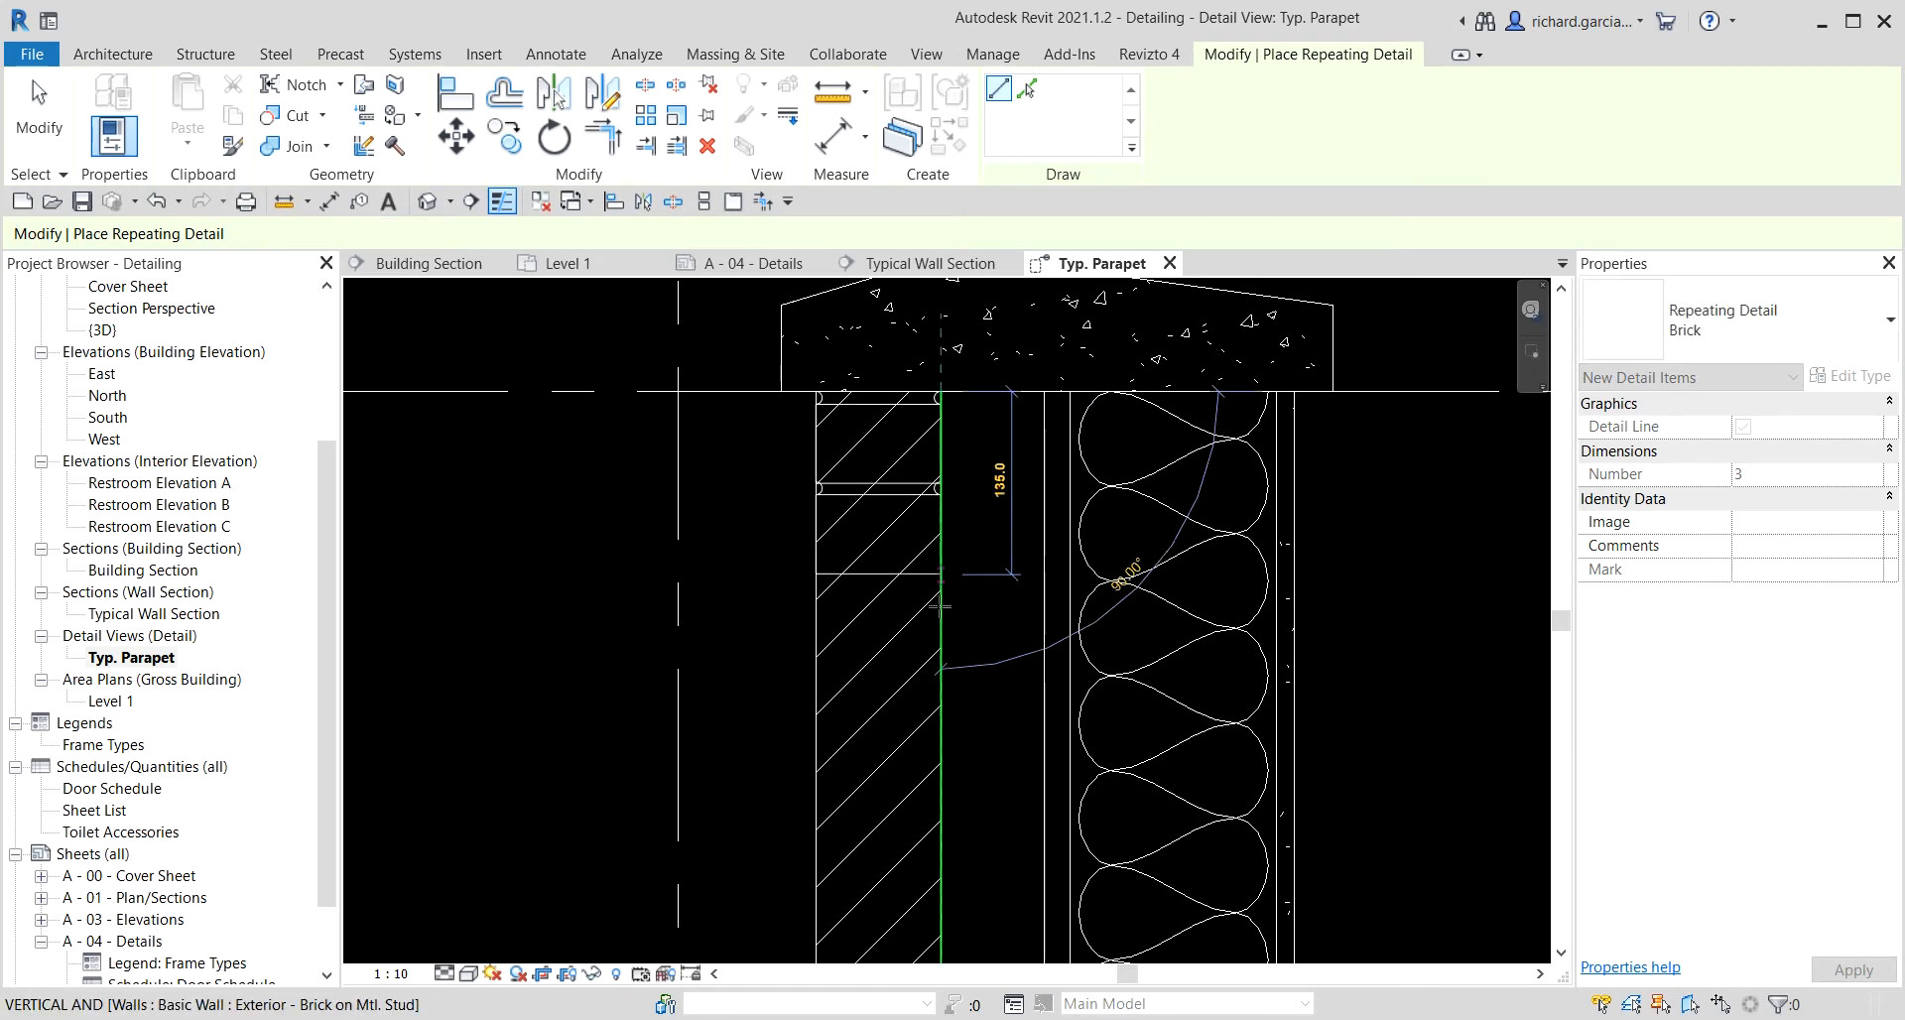
pyautogui.scroll(-2, 919, 808)
pyautogui.scroll(-1, 919, 808)
pyautogui.moveTo(918, 806); pyautogui.dragTo(947, 465, button='middle')
pyautogui.scroll(-2, 944, 457)
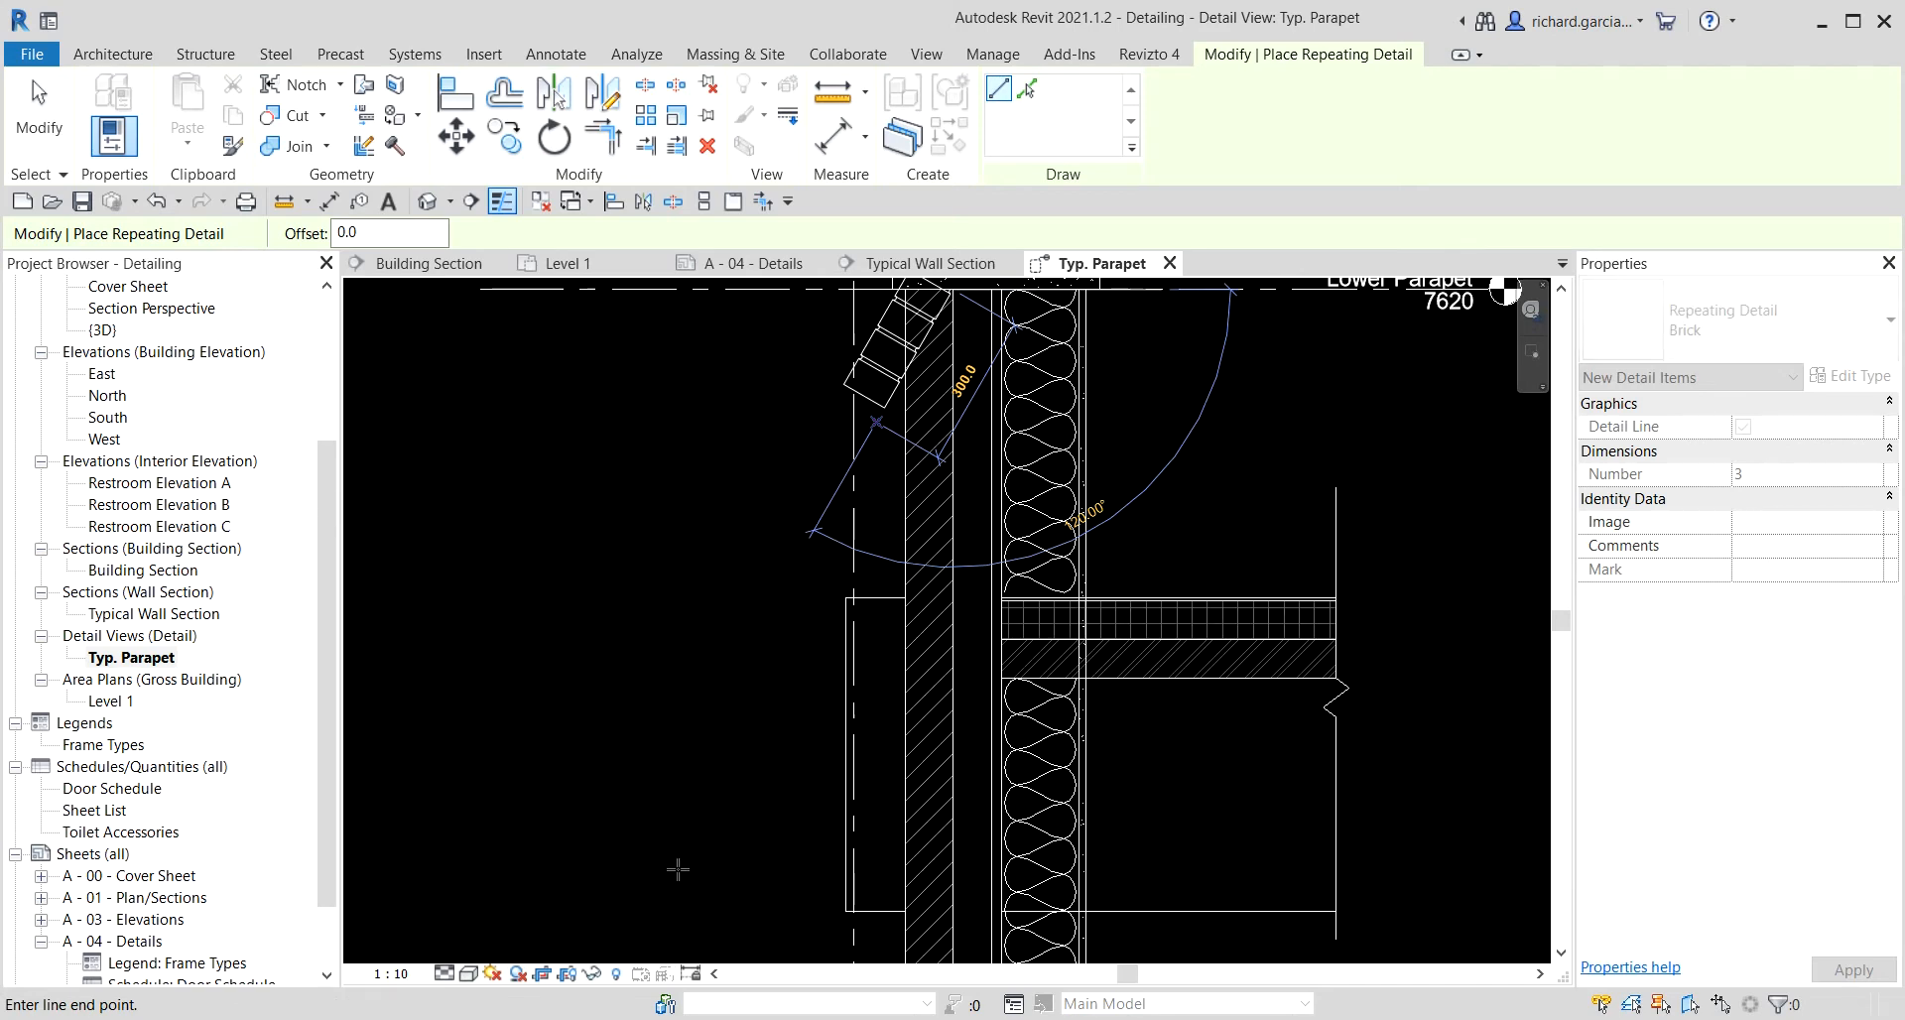
pyautogui.scroll(-2, 1075, 552)
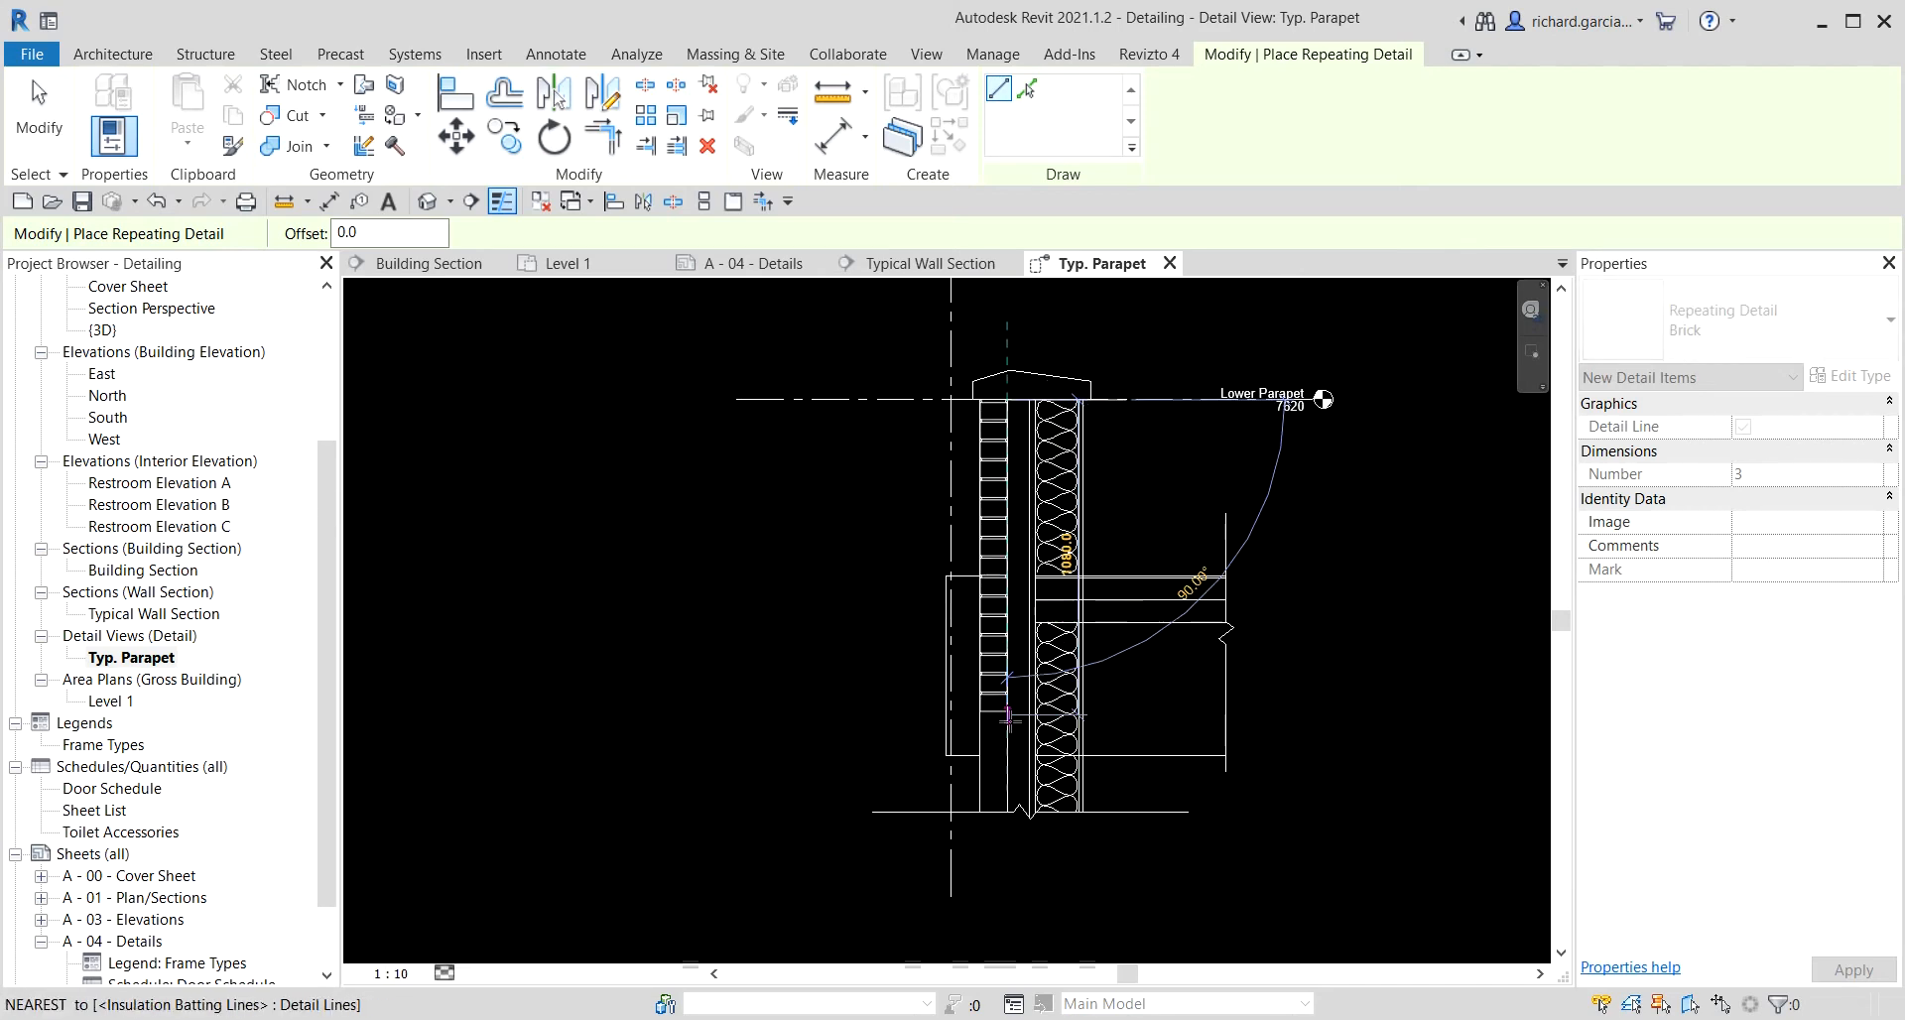
pyautogui.scroll(1, 1004, 730)
pyautogui.scroll(1, 1004, 774)
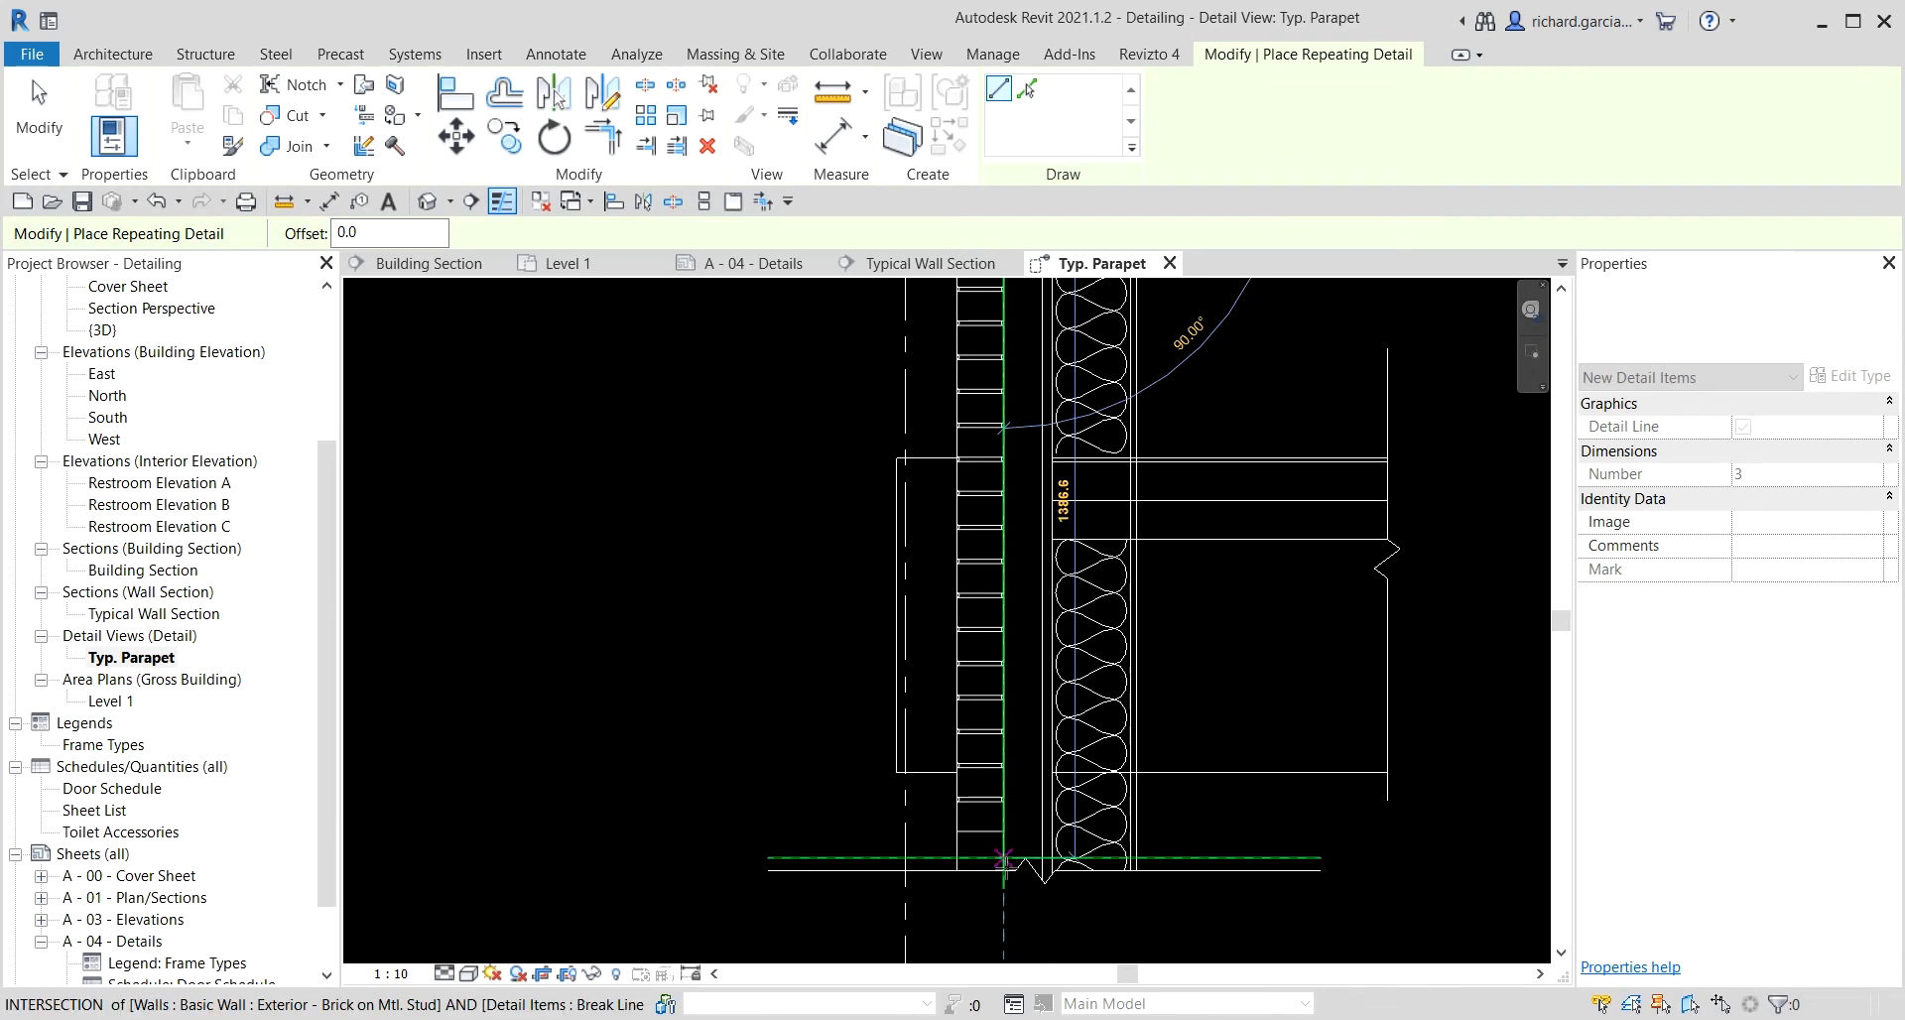
pyautogui.click(1004, 867)
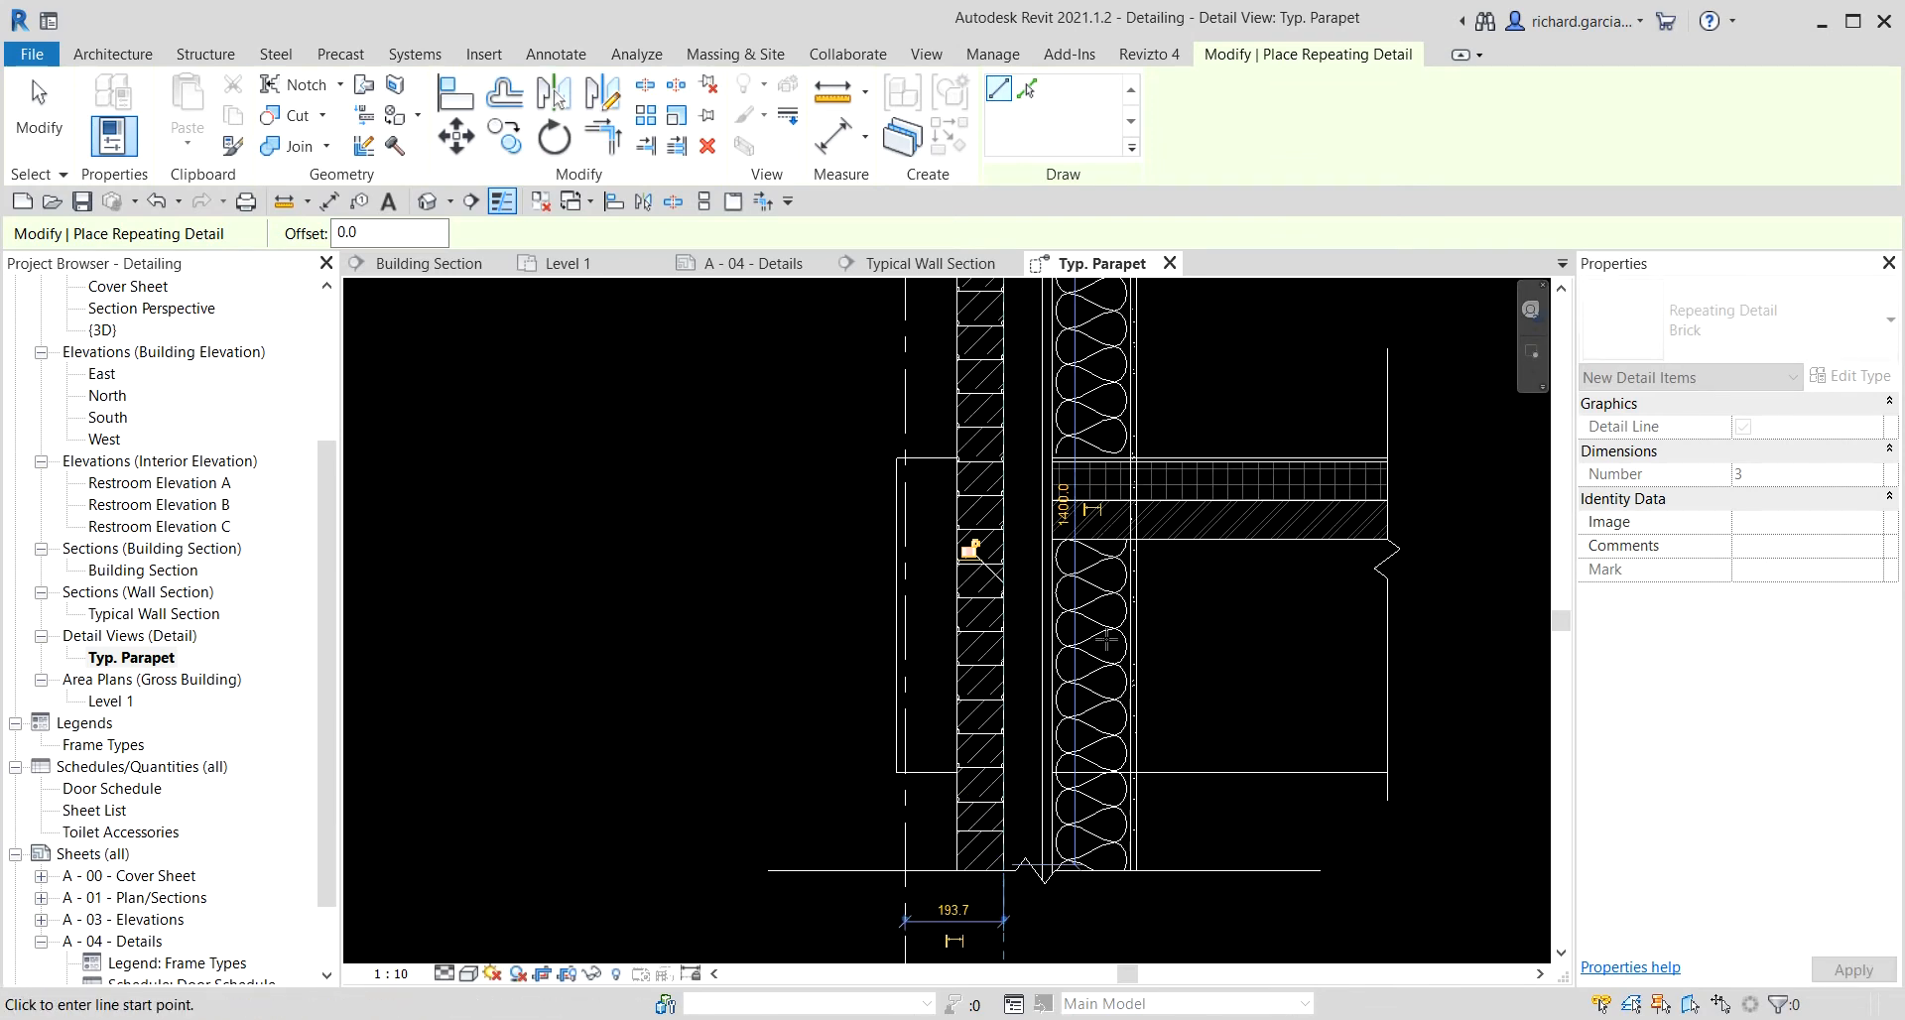
pyautogui.scroll(-1, 1160, 645)
pyautogui.moveTo(1230, 502); pyautogui.dragTo(1125, 614, button='middle')
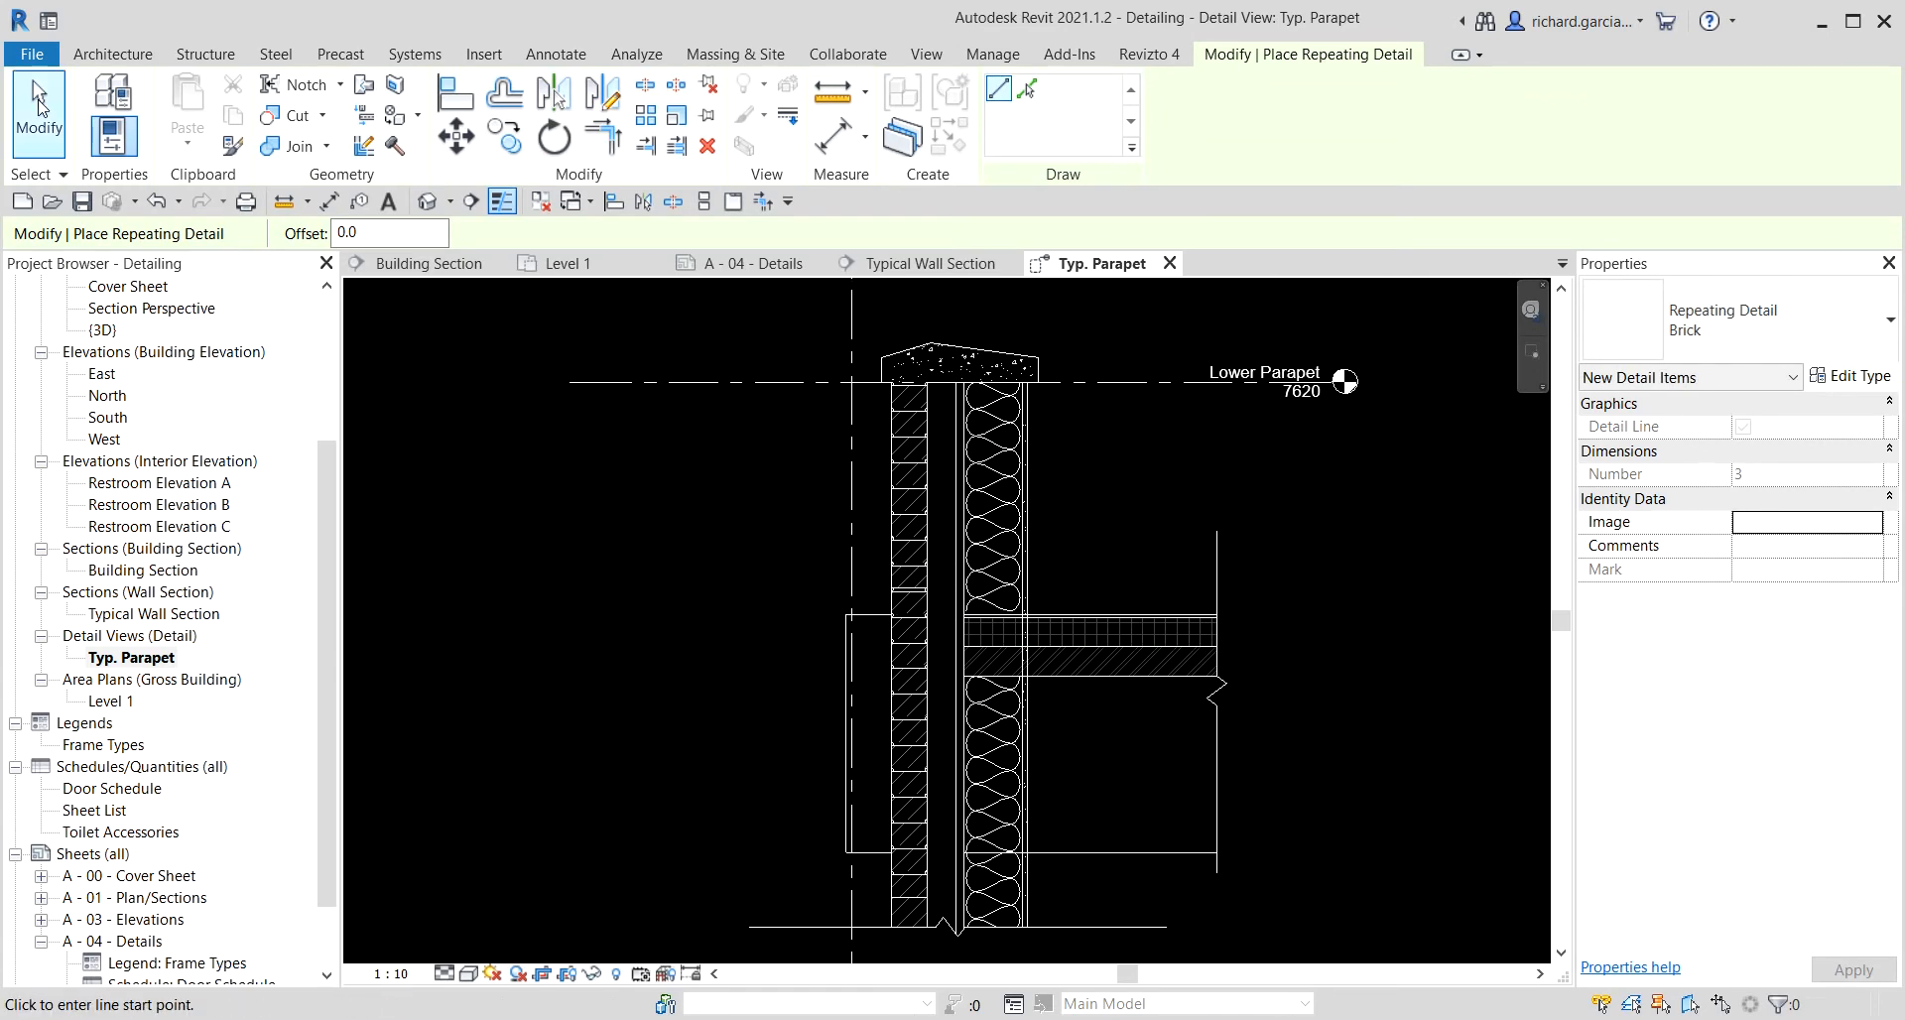
pyautogui.click(54, 124)
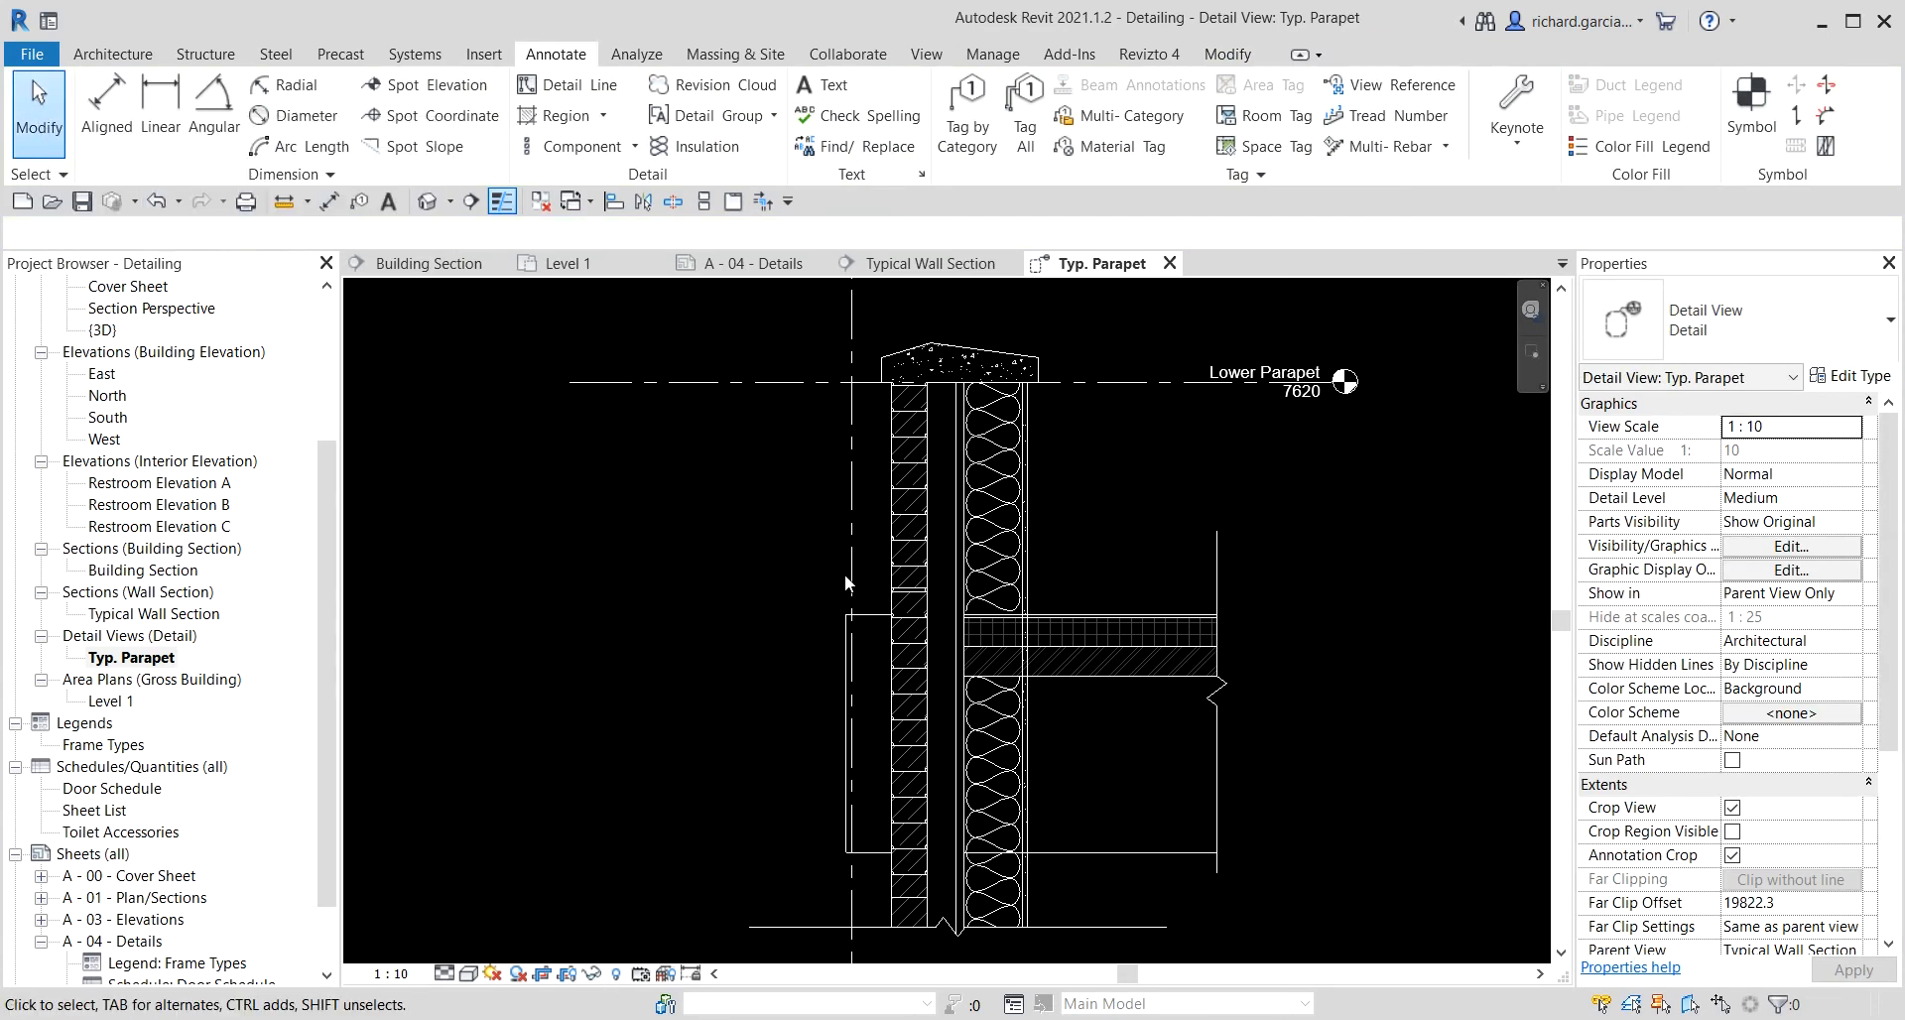
pyautogui.scroll(-2, 593, 563)
pyautogui.rightClick(617, 610)
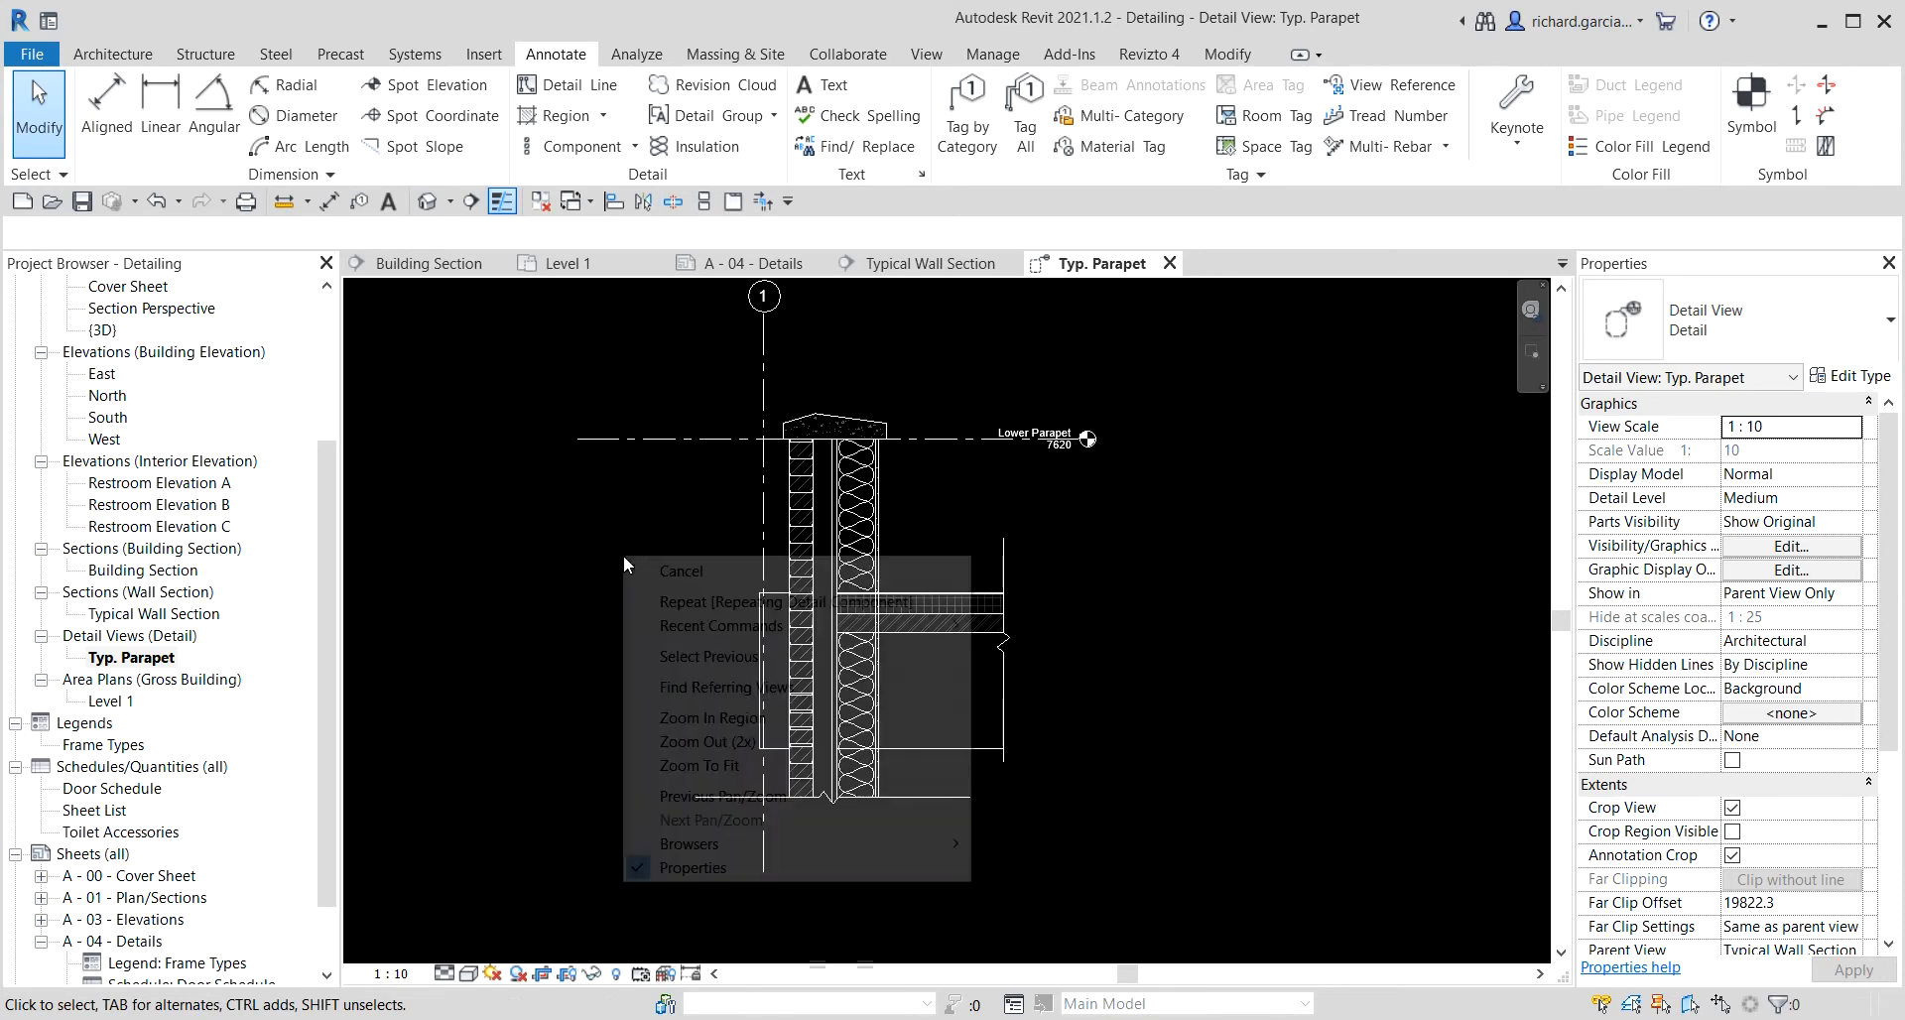
pyautogui.click(645, 742)
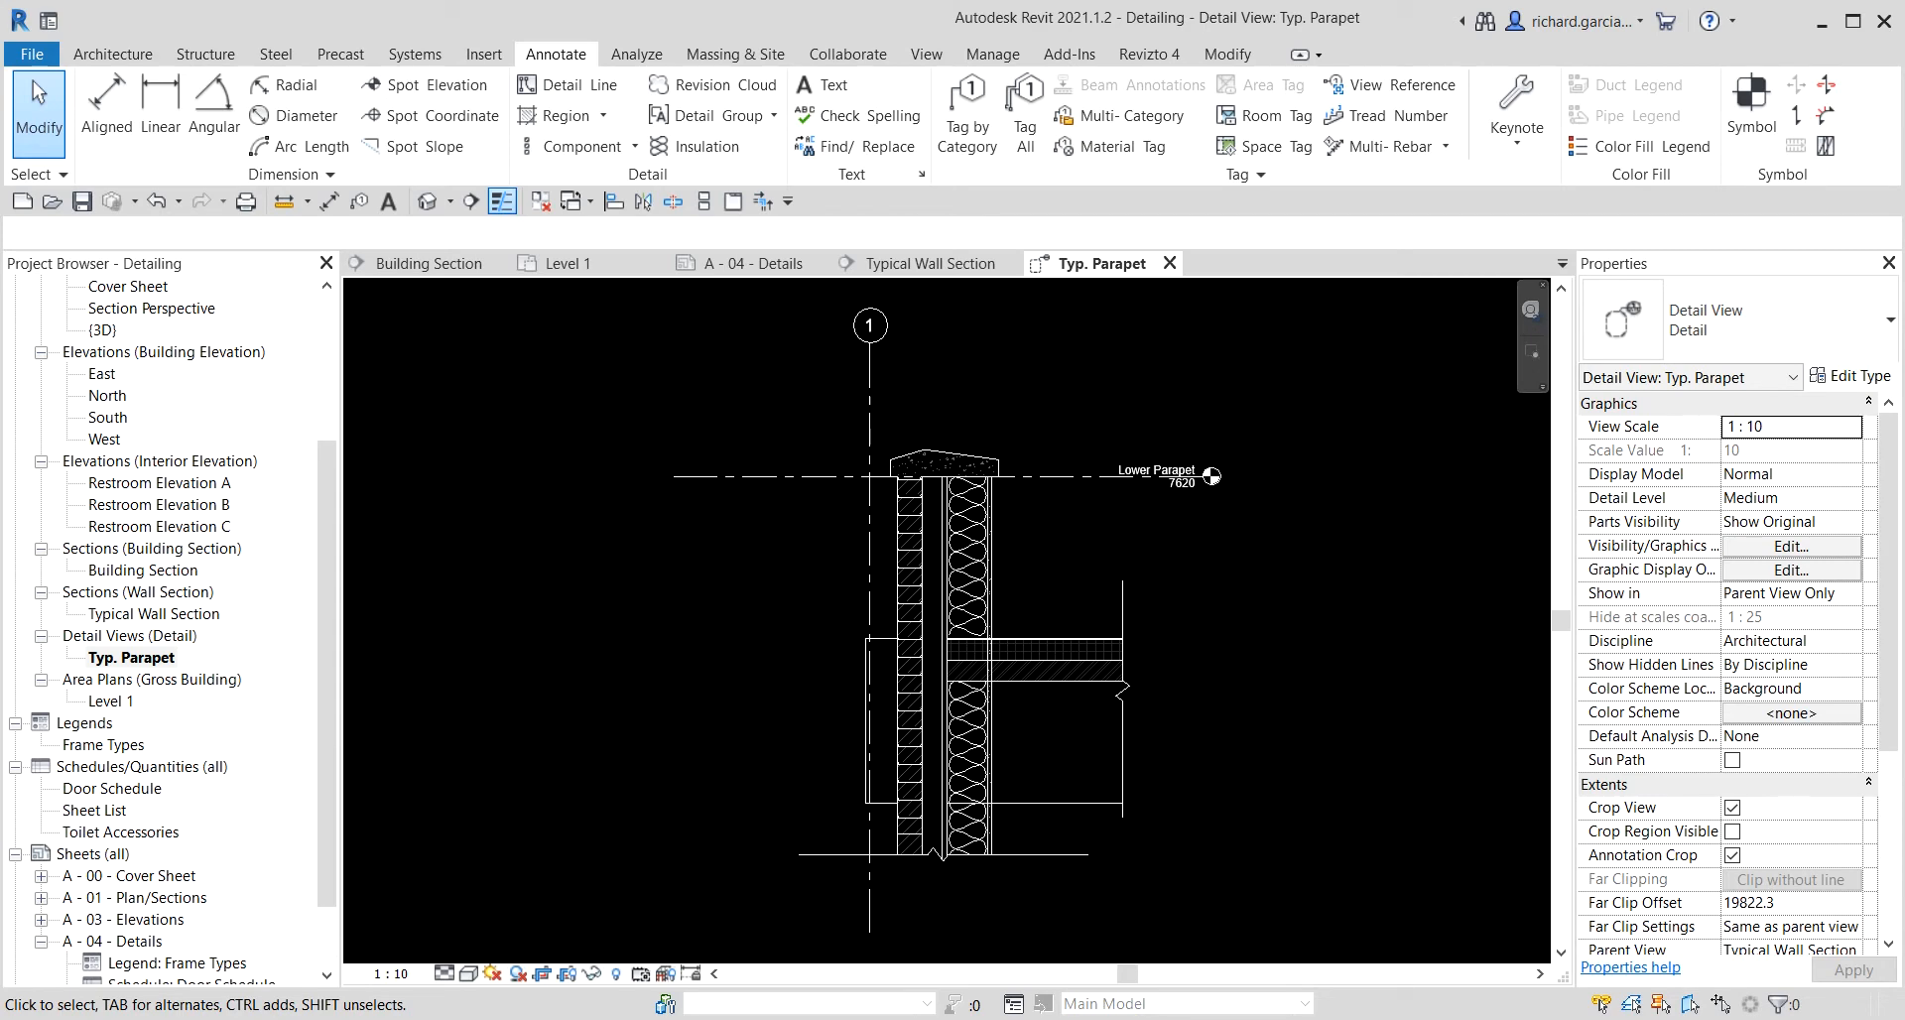
# Open the Typical Wall Section and draw a detail callout around the wall base at the Finished Floor level.
pyautogui.doubleClick(154, 613)
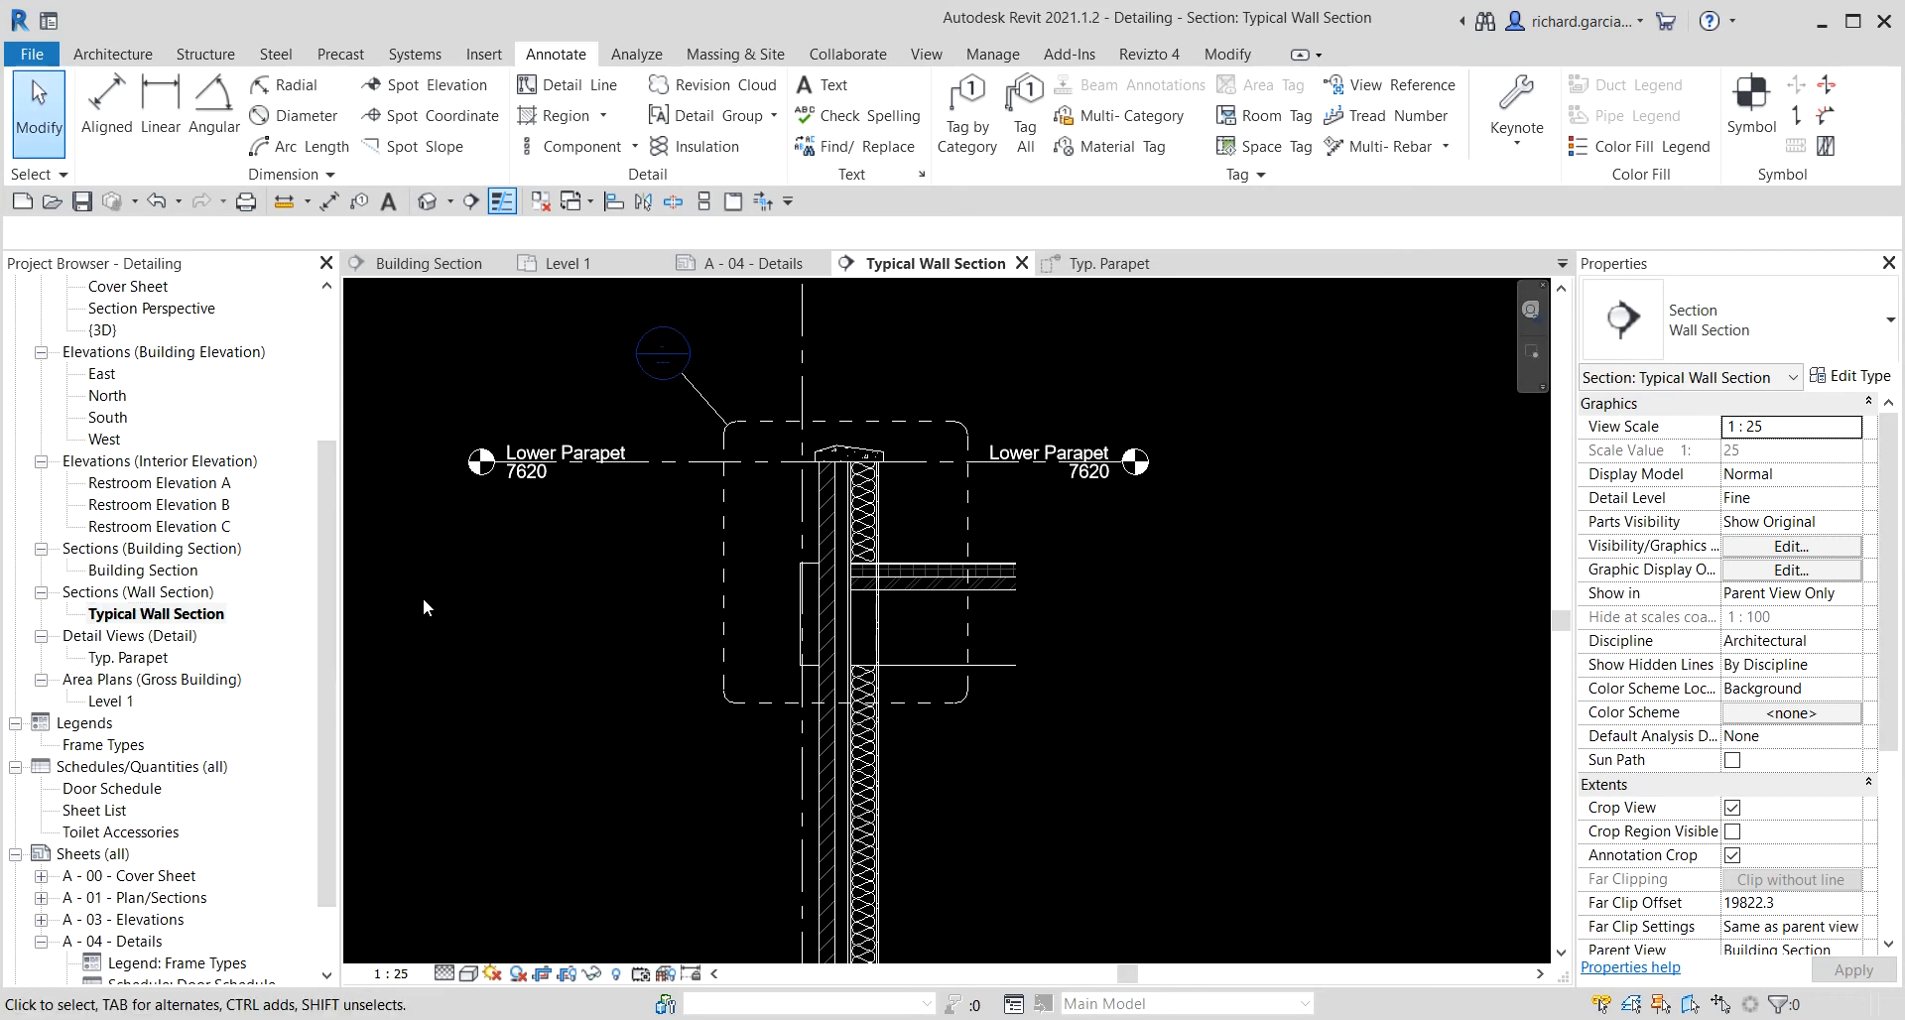
pyautogui.scroll(-2, 1128, 680)
pyautogui.moveTo(1156, 838); pyautogui.dragTo(1225, 446, button='middle')
pyautogui.scroll(5, 1021, 639)
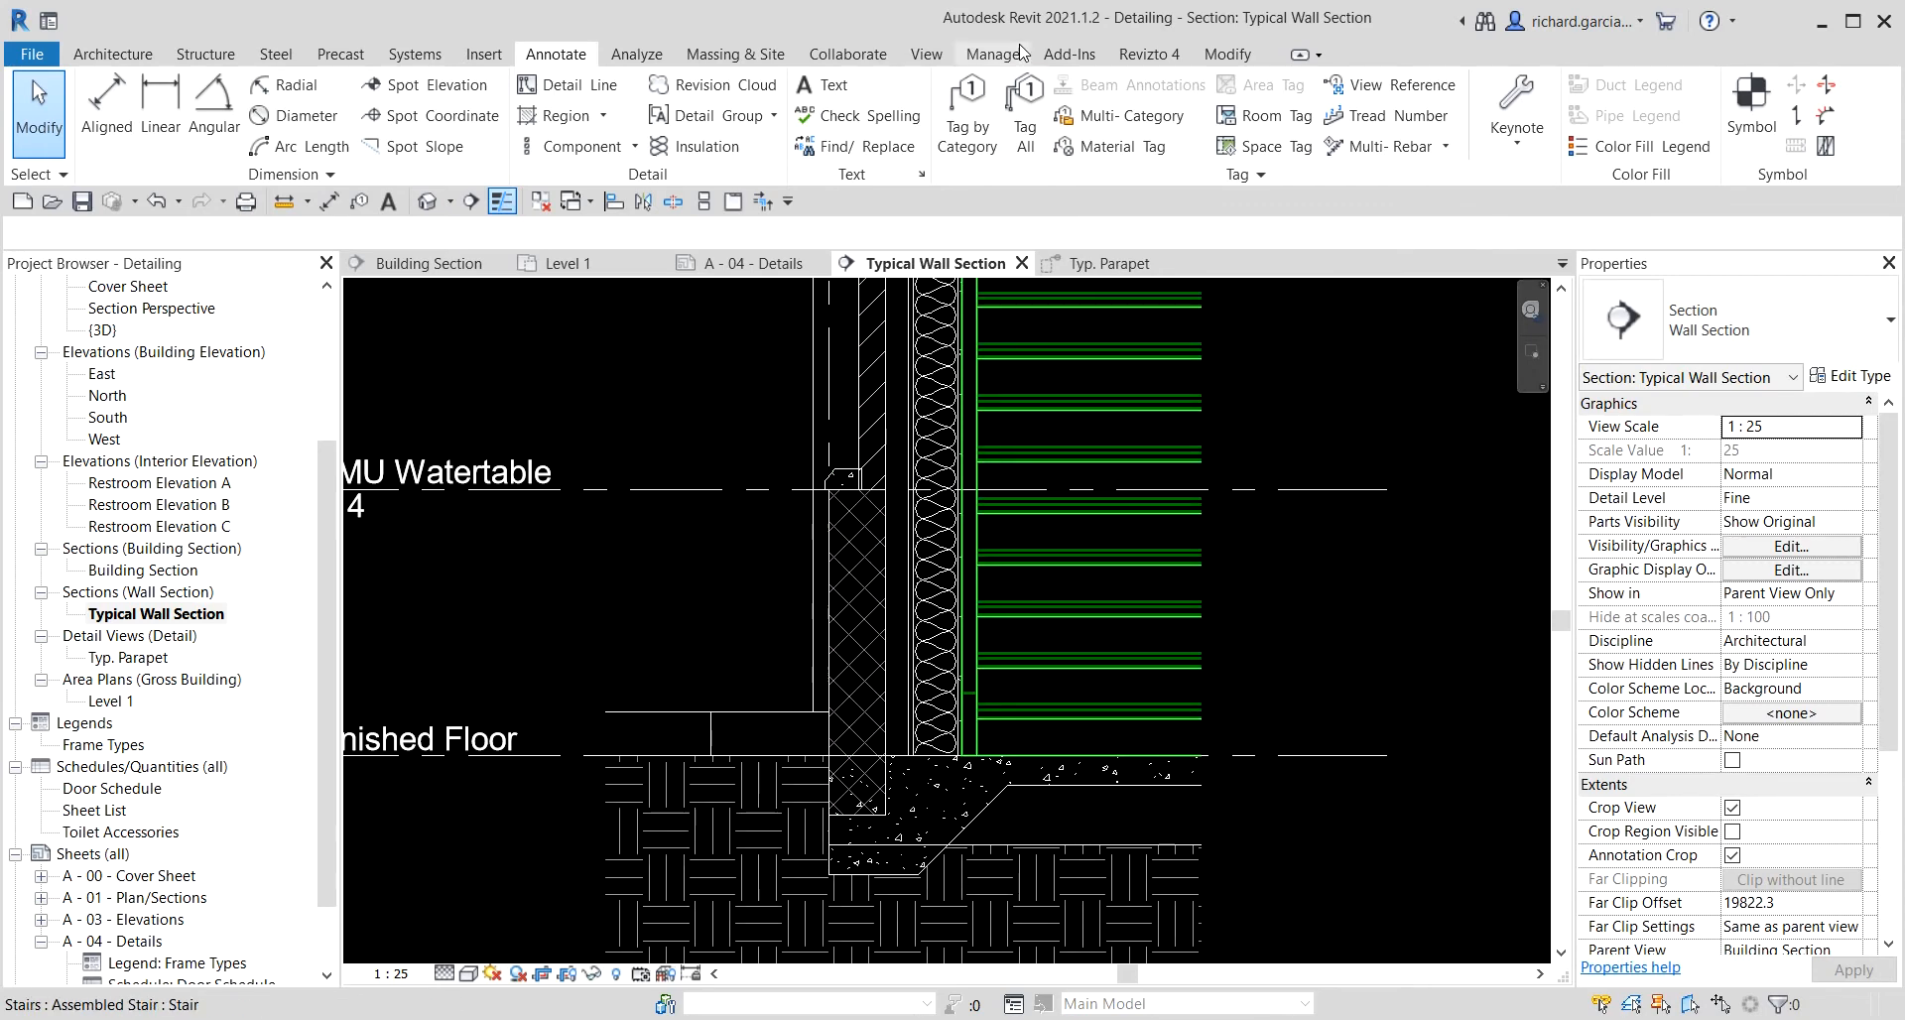
pyautogui.click(933, 54)
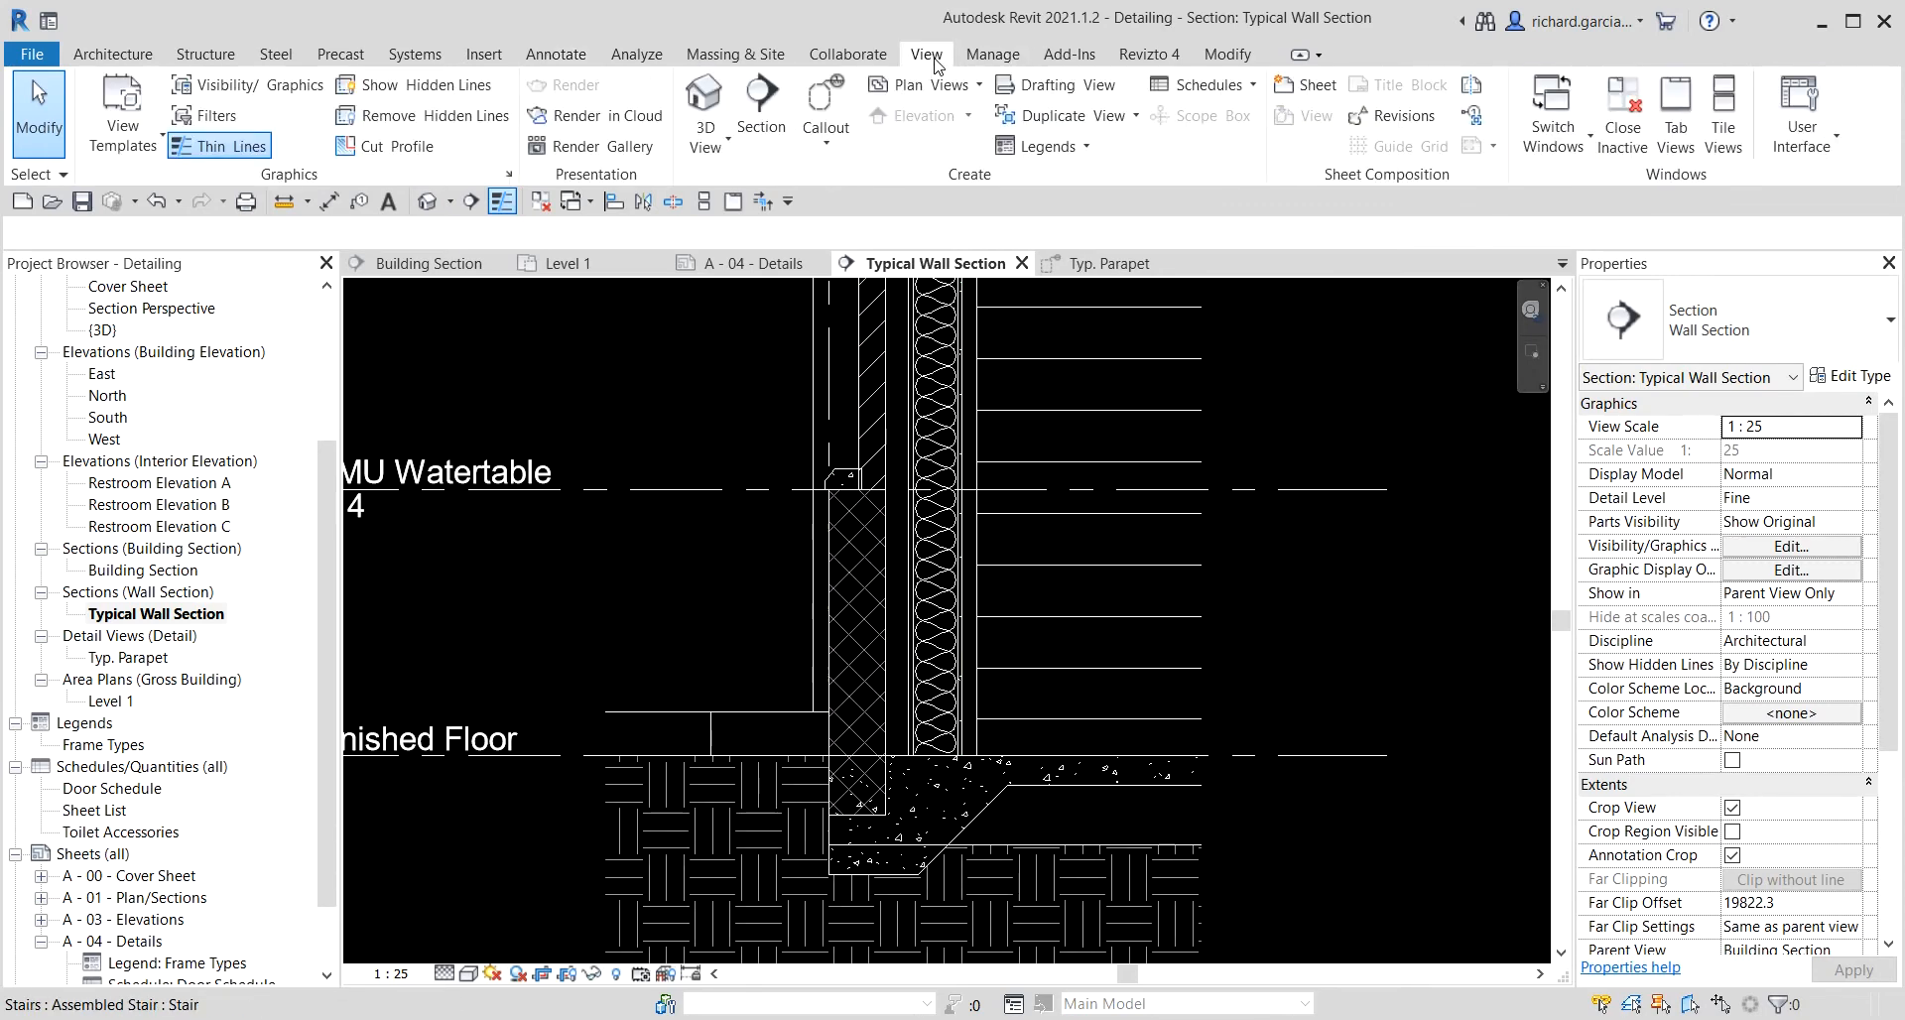
pyautogui.click(825, 142)
pyautogui.click(851, 189)
pyautogui.scroll(-2, 770, 444)
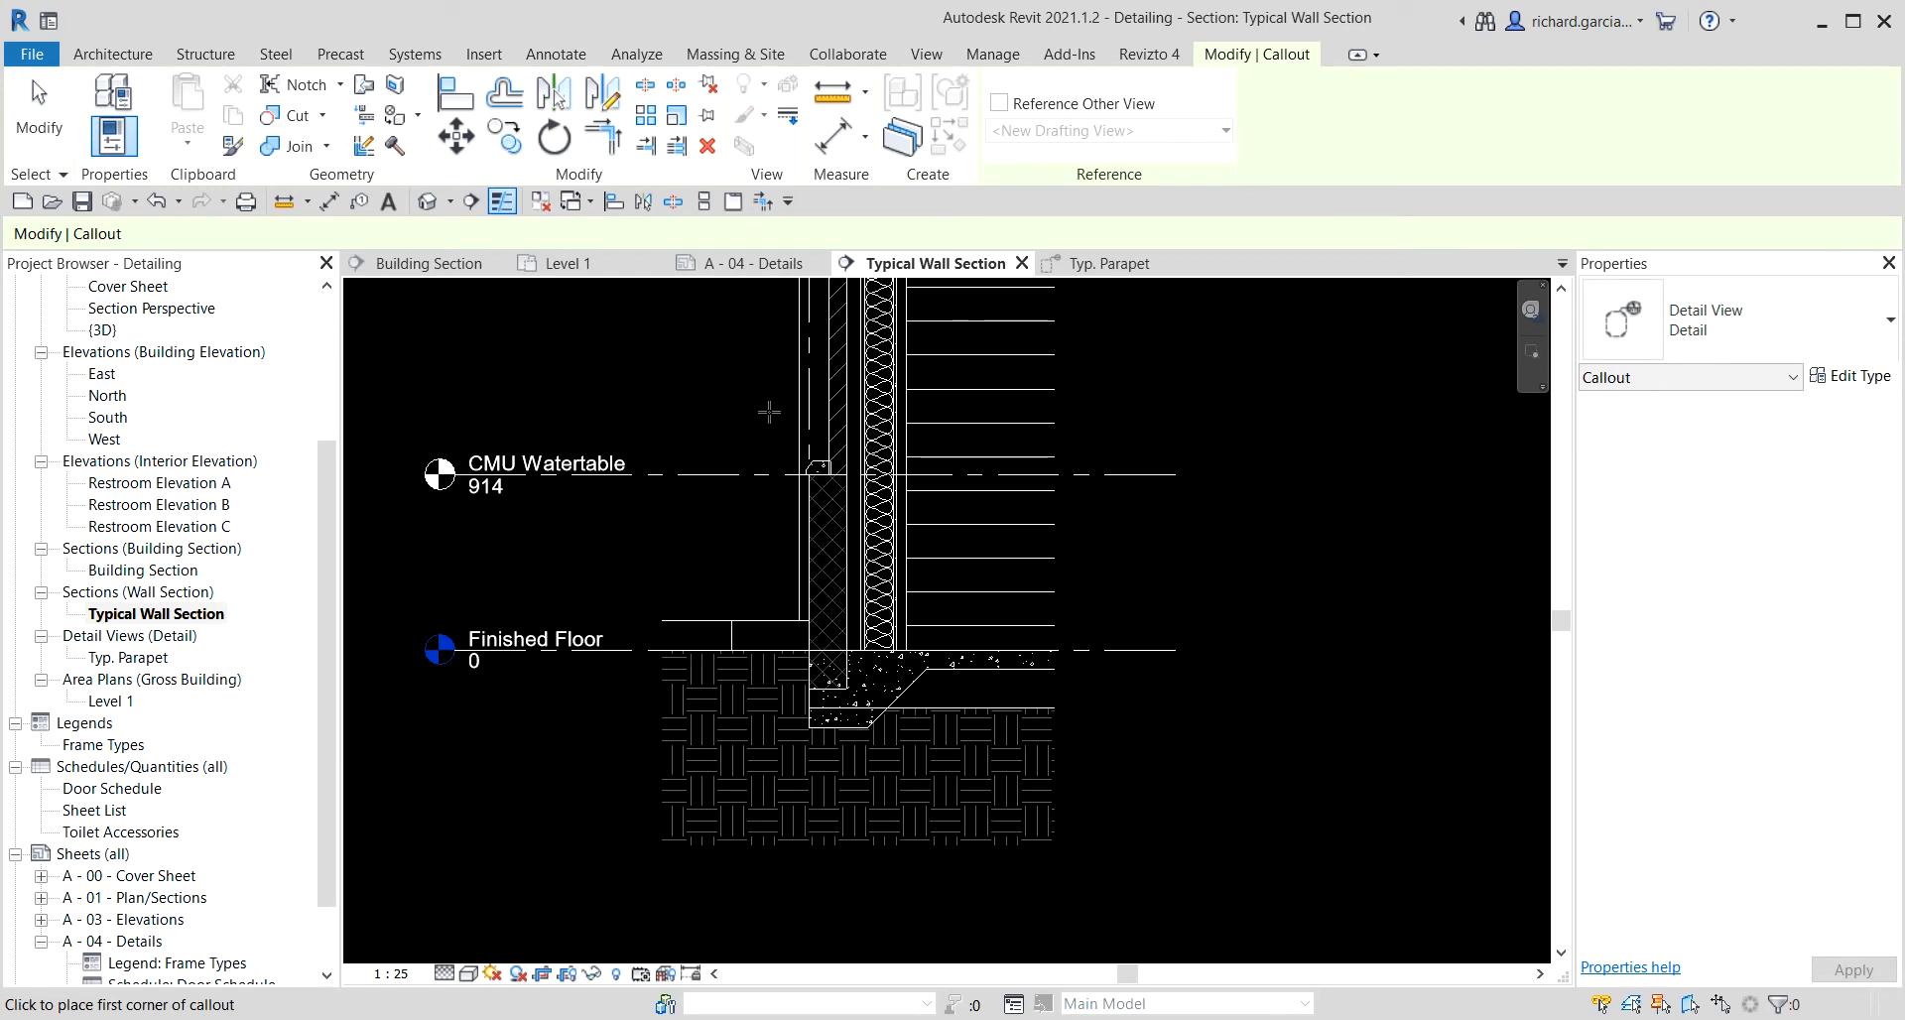
pyautogui.click(765, 411)
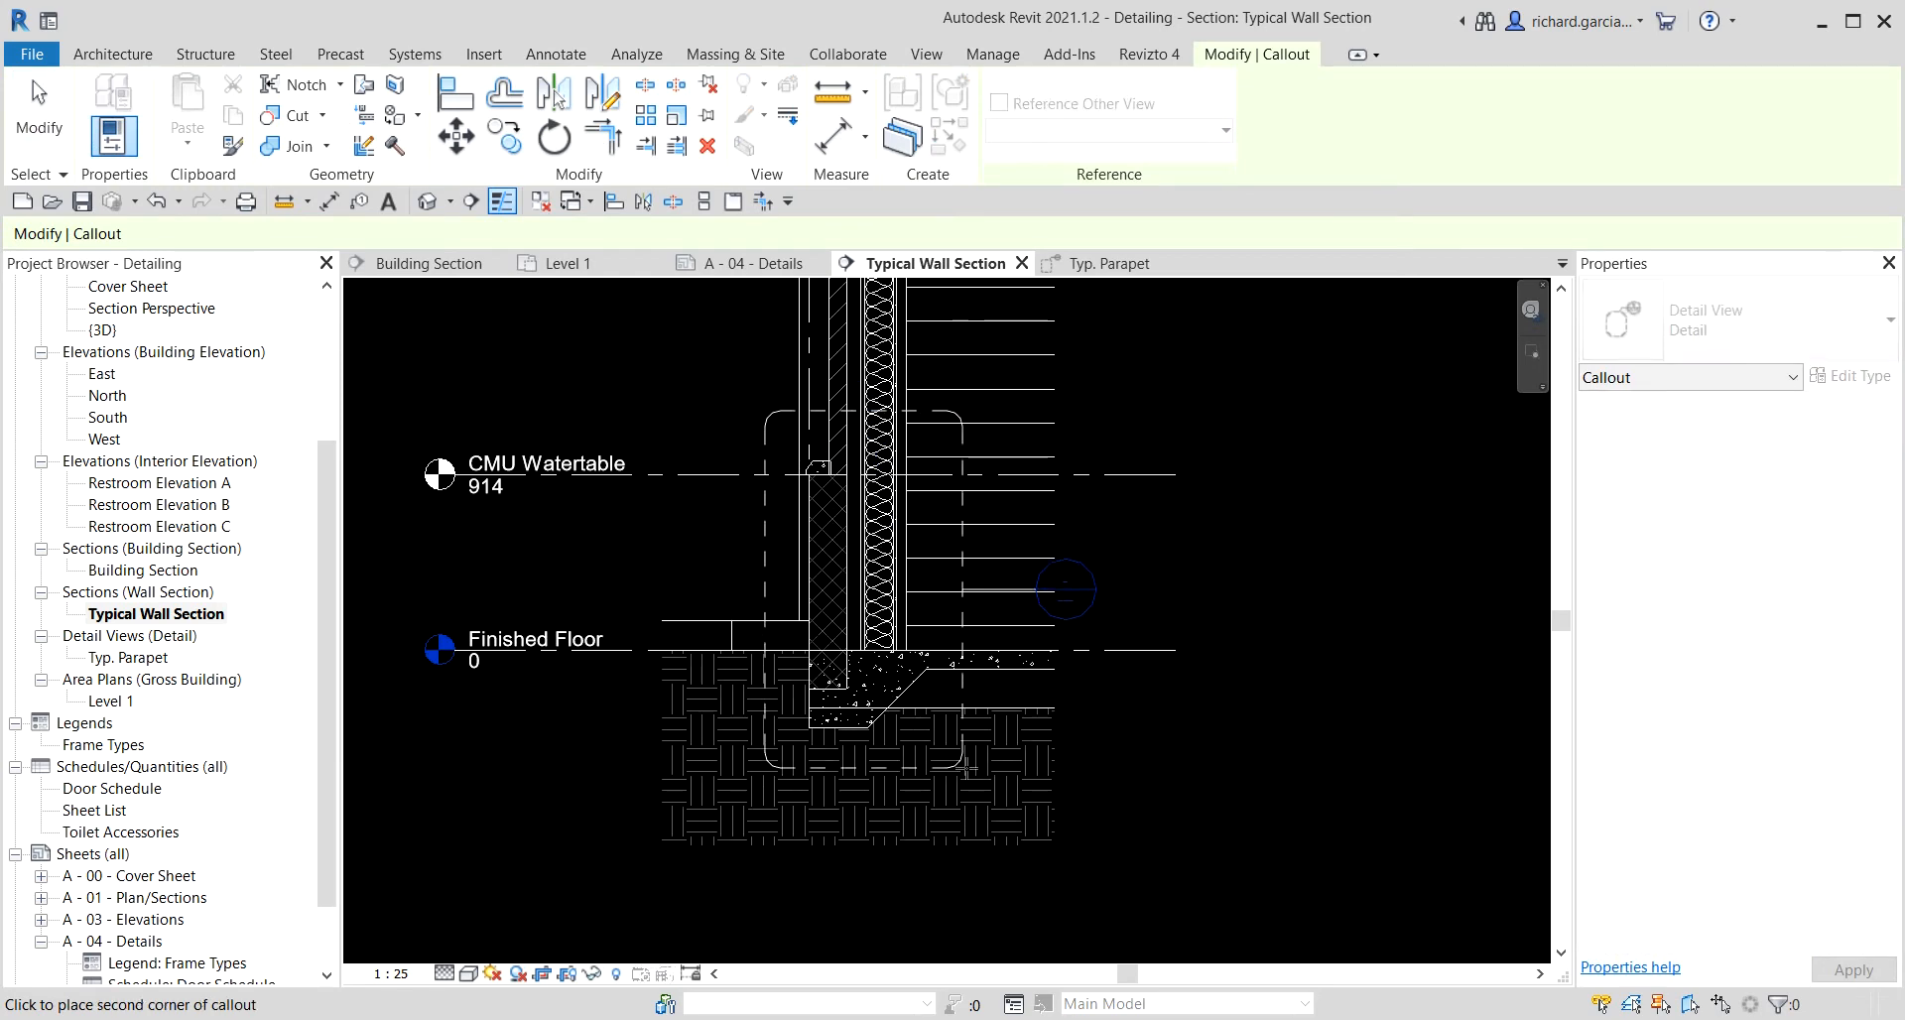
pyautogui.click(972, 784)
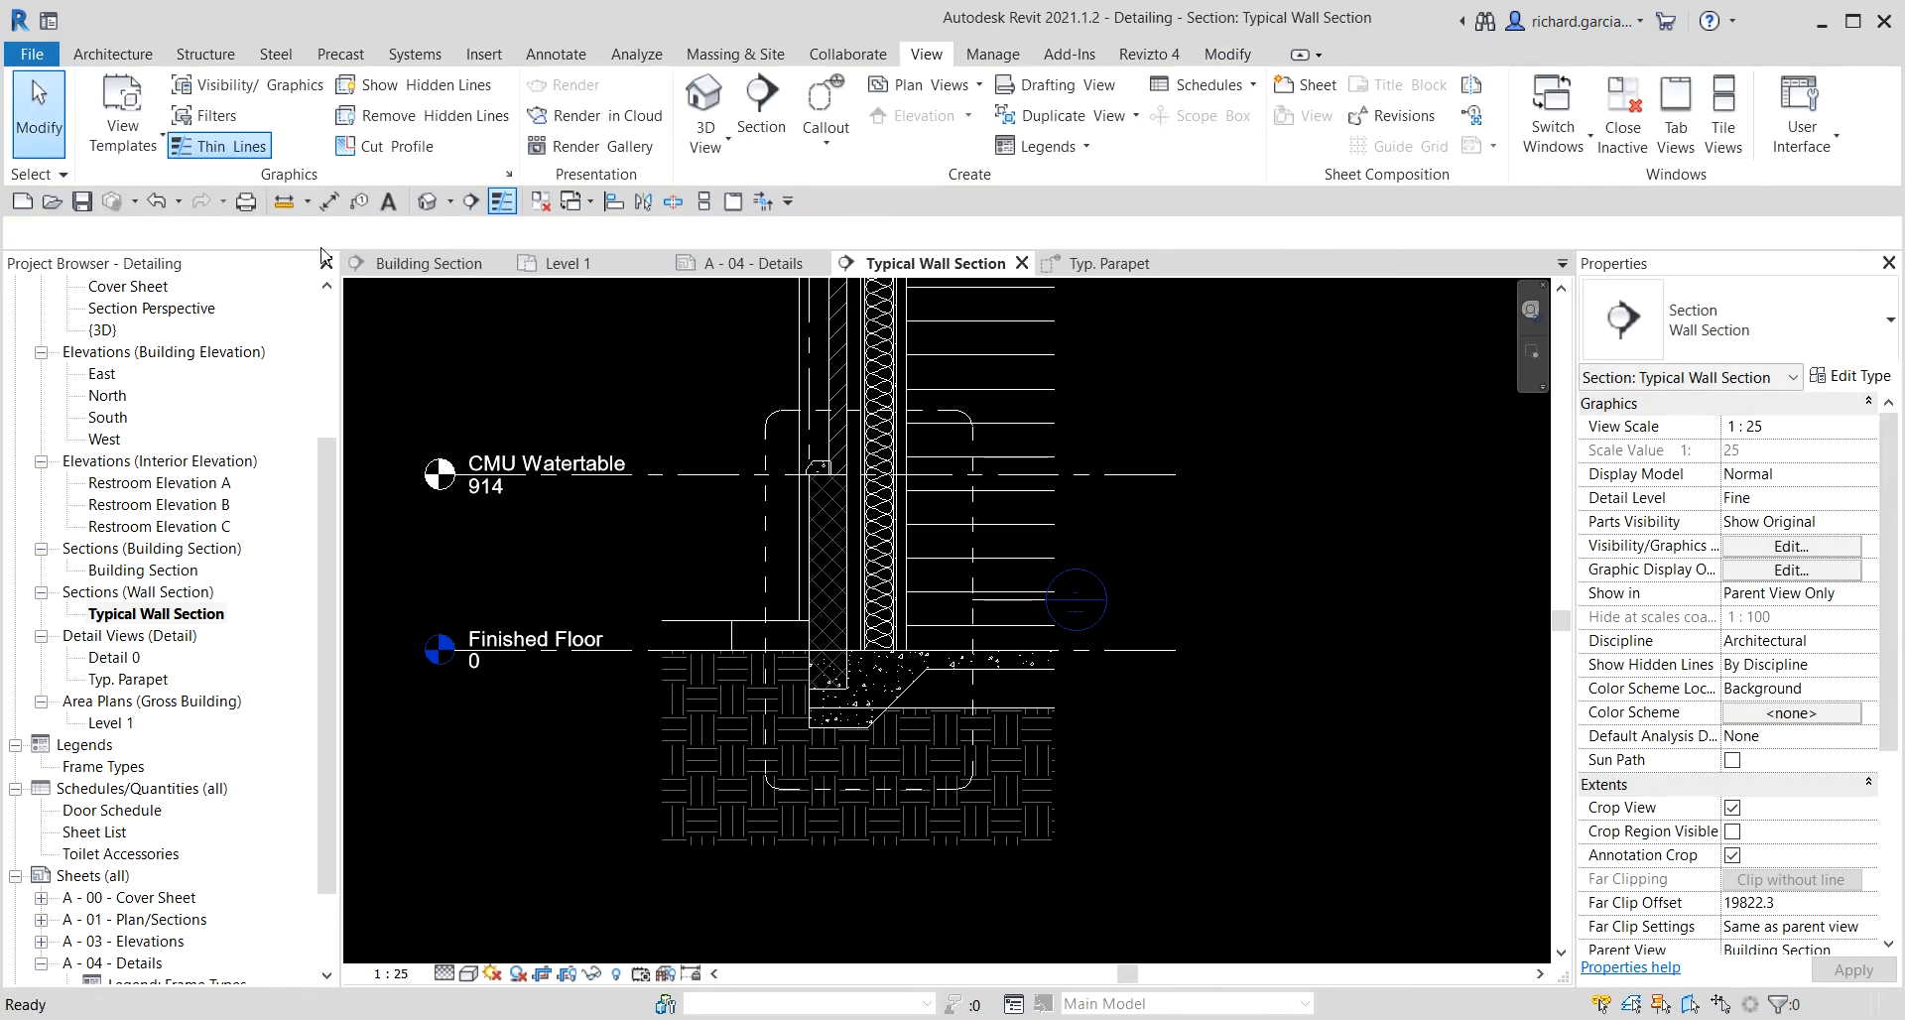
# Move the new callout's head bubble up and to the left of the callout boundary.
pyautogui.scroll(1, 1022, 605)
pyautogui.click(1022, 600)
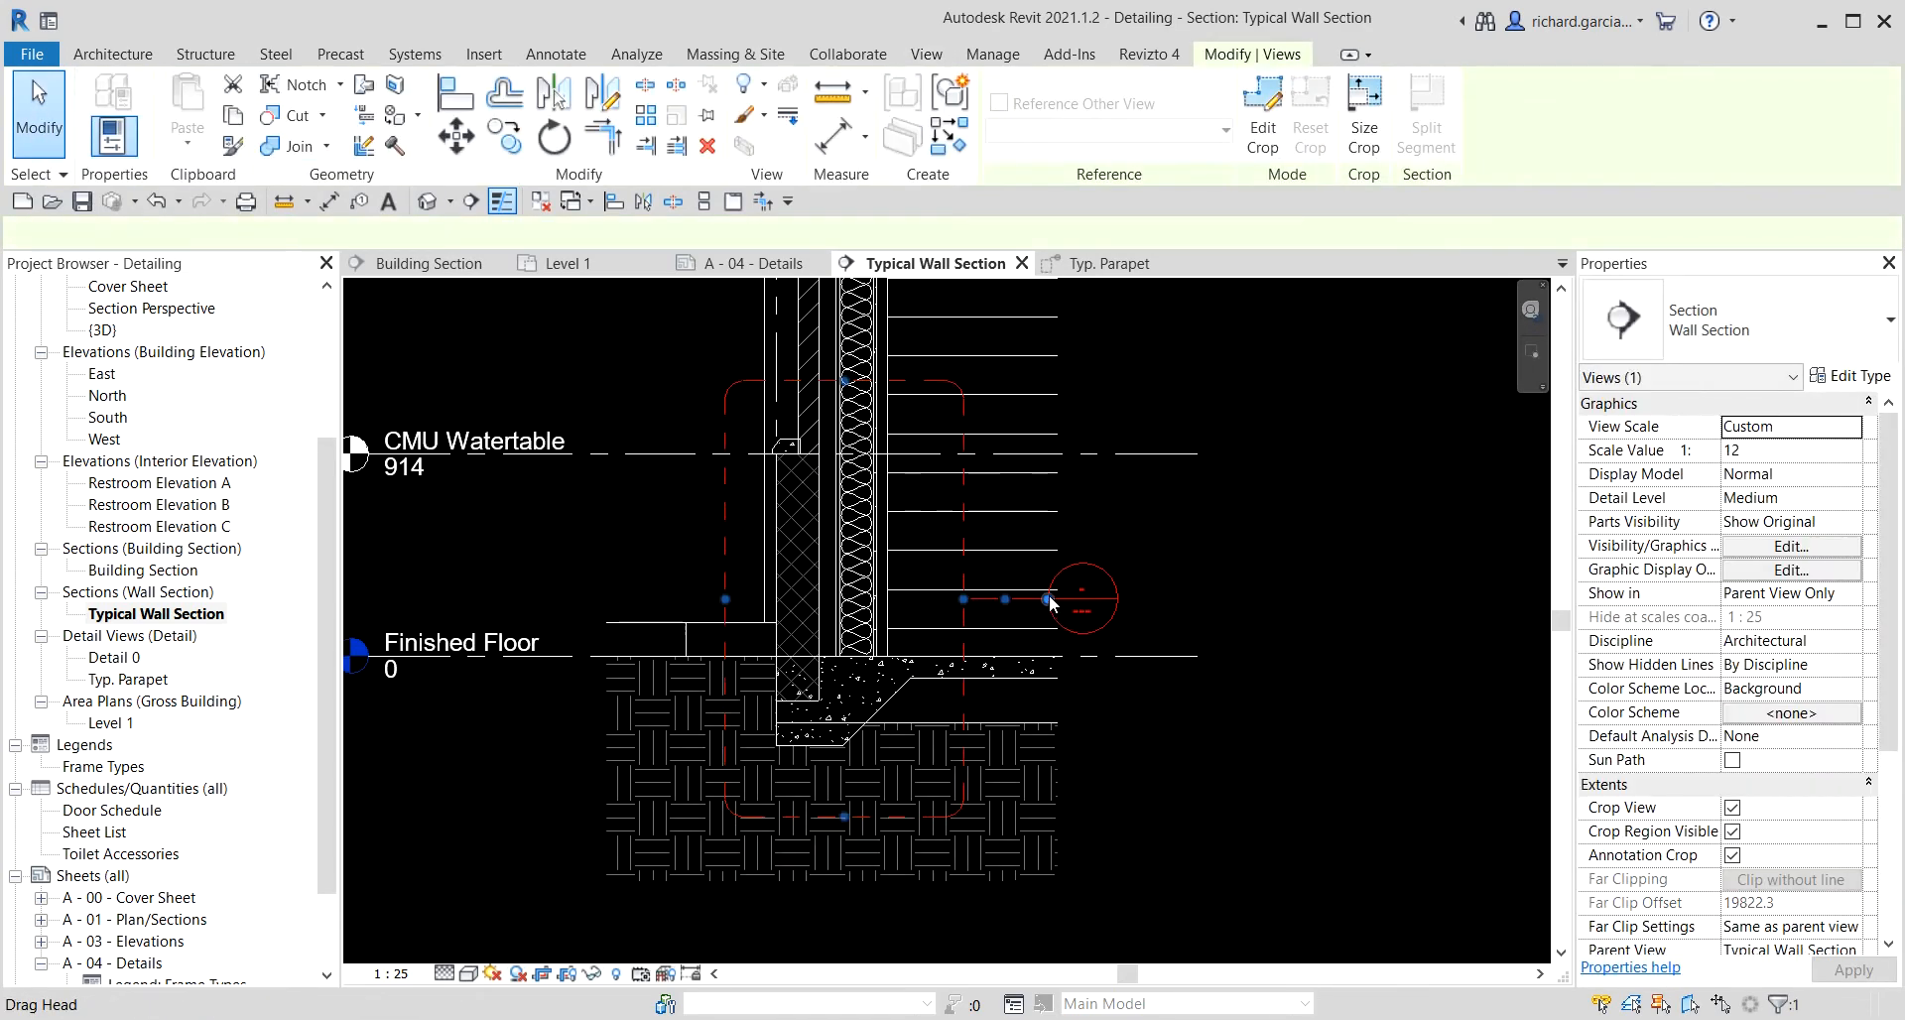
pyautogui.moveTo(994, 531); pyautogui.dragTo(693, 321)
pyautogui.click(1320, 539)
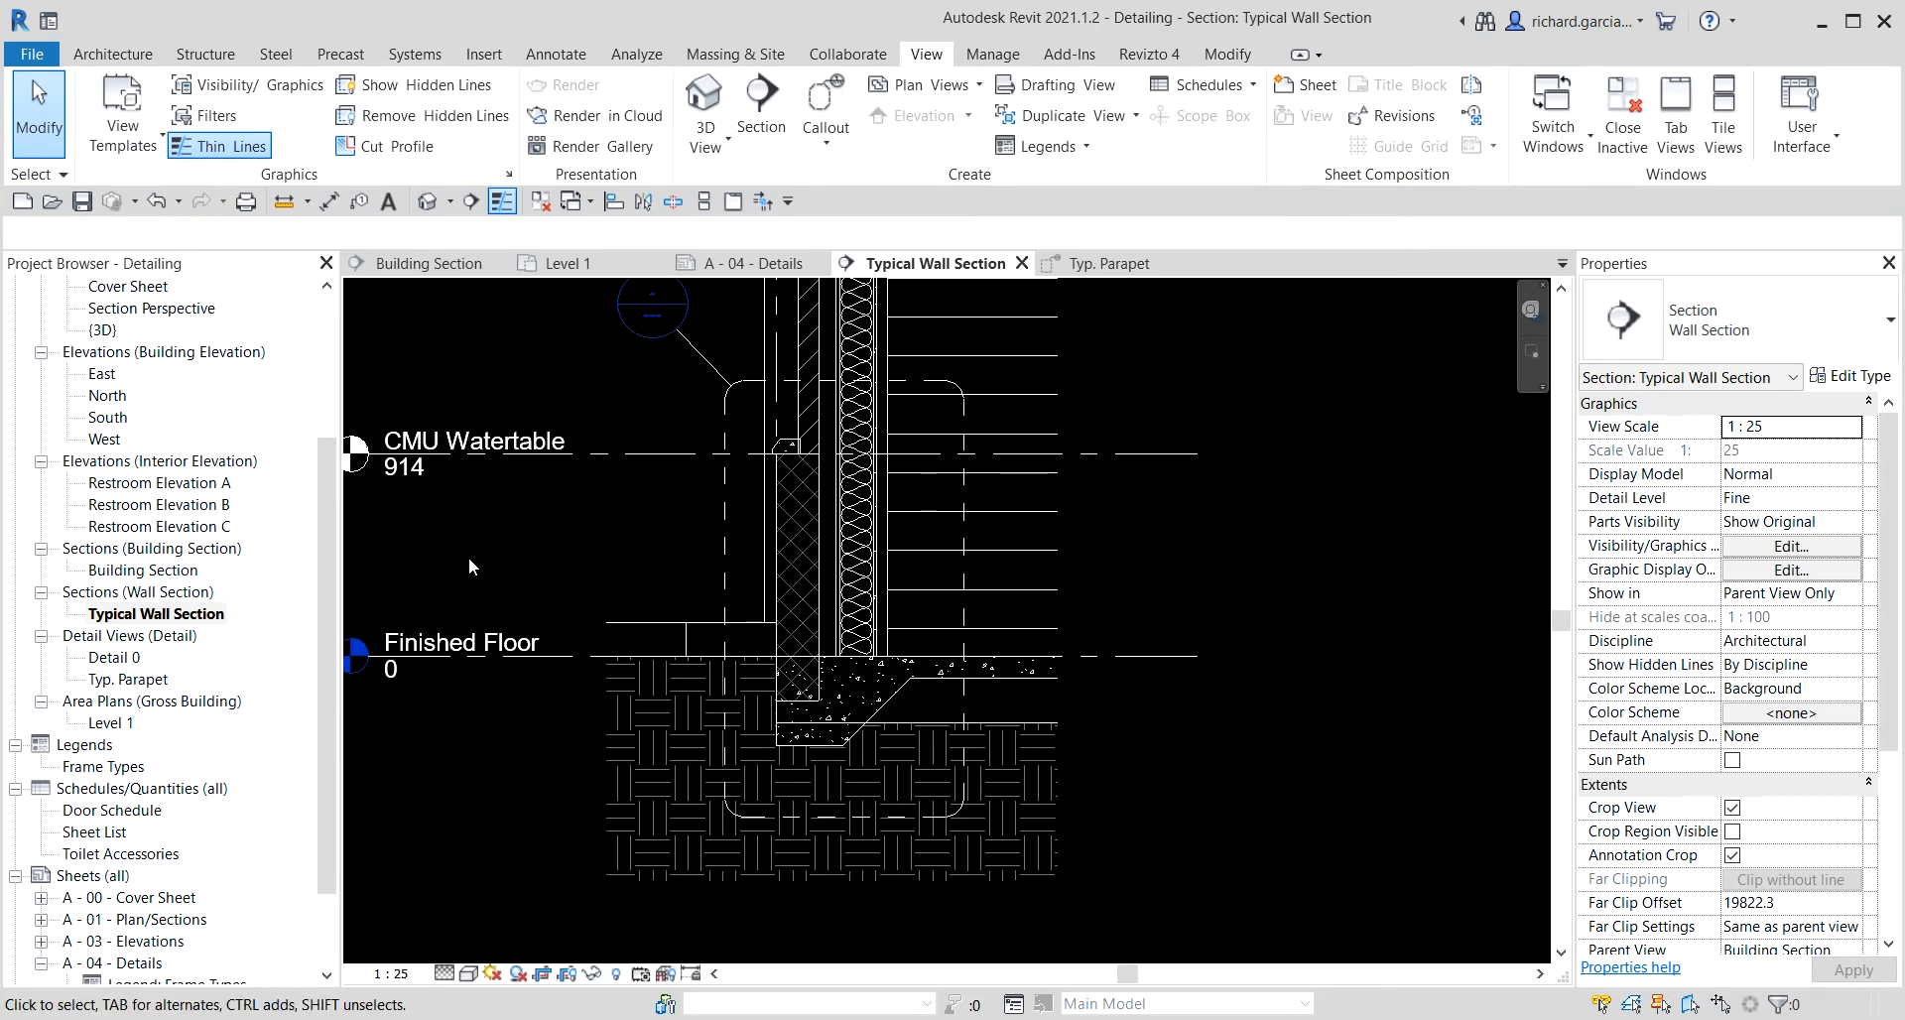
# Open the new Detail 0 view and rename it Typ. Wall at Grade.
pyautogui.click(129, 658)
pyautogui.doubleClick(129, 658)
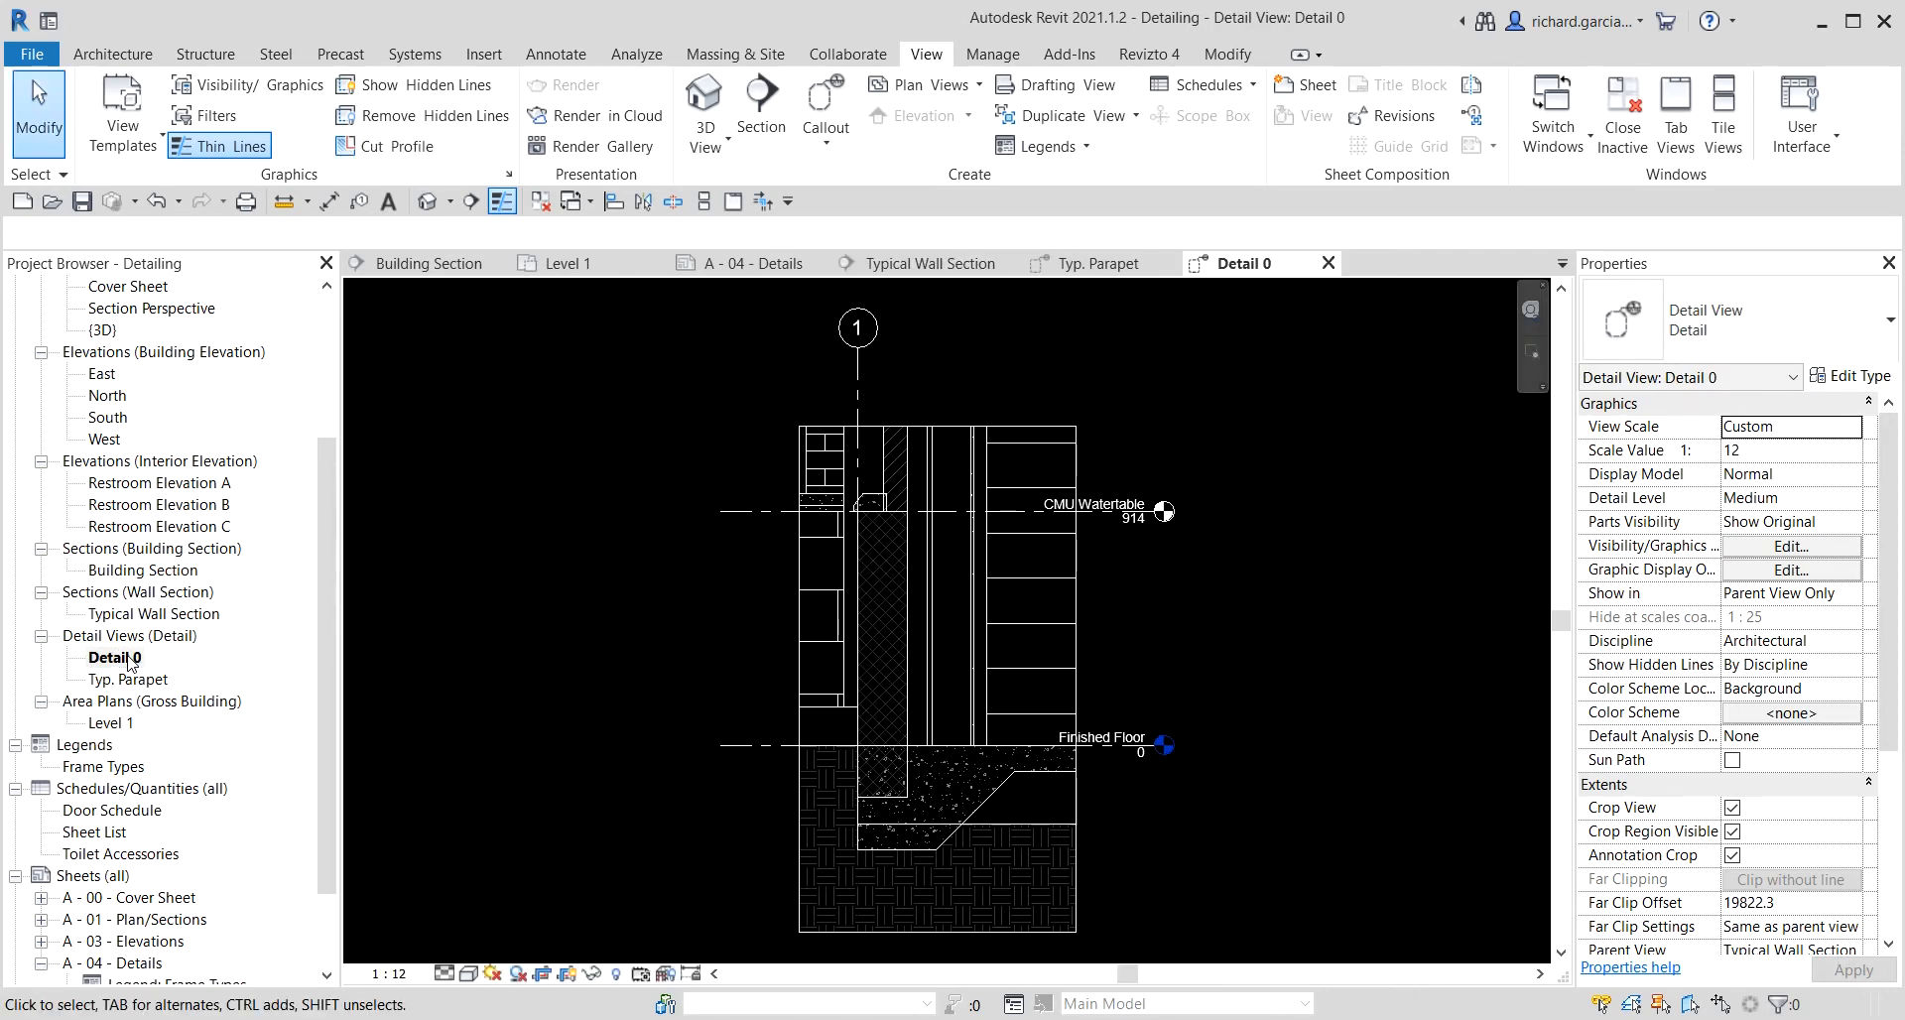
pyautogui.rightClick(129, 659)
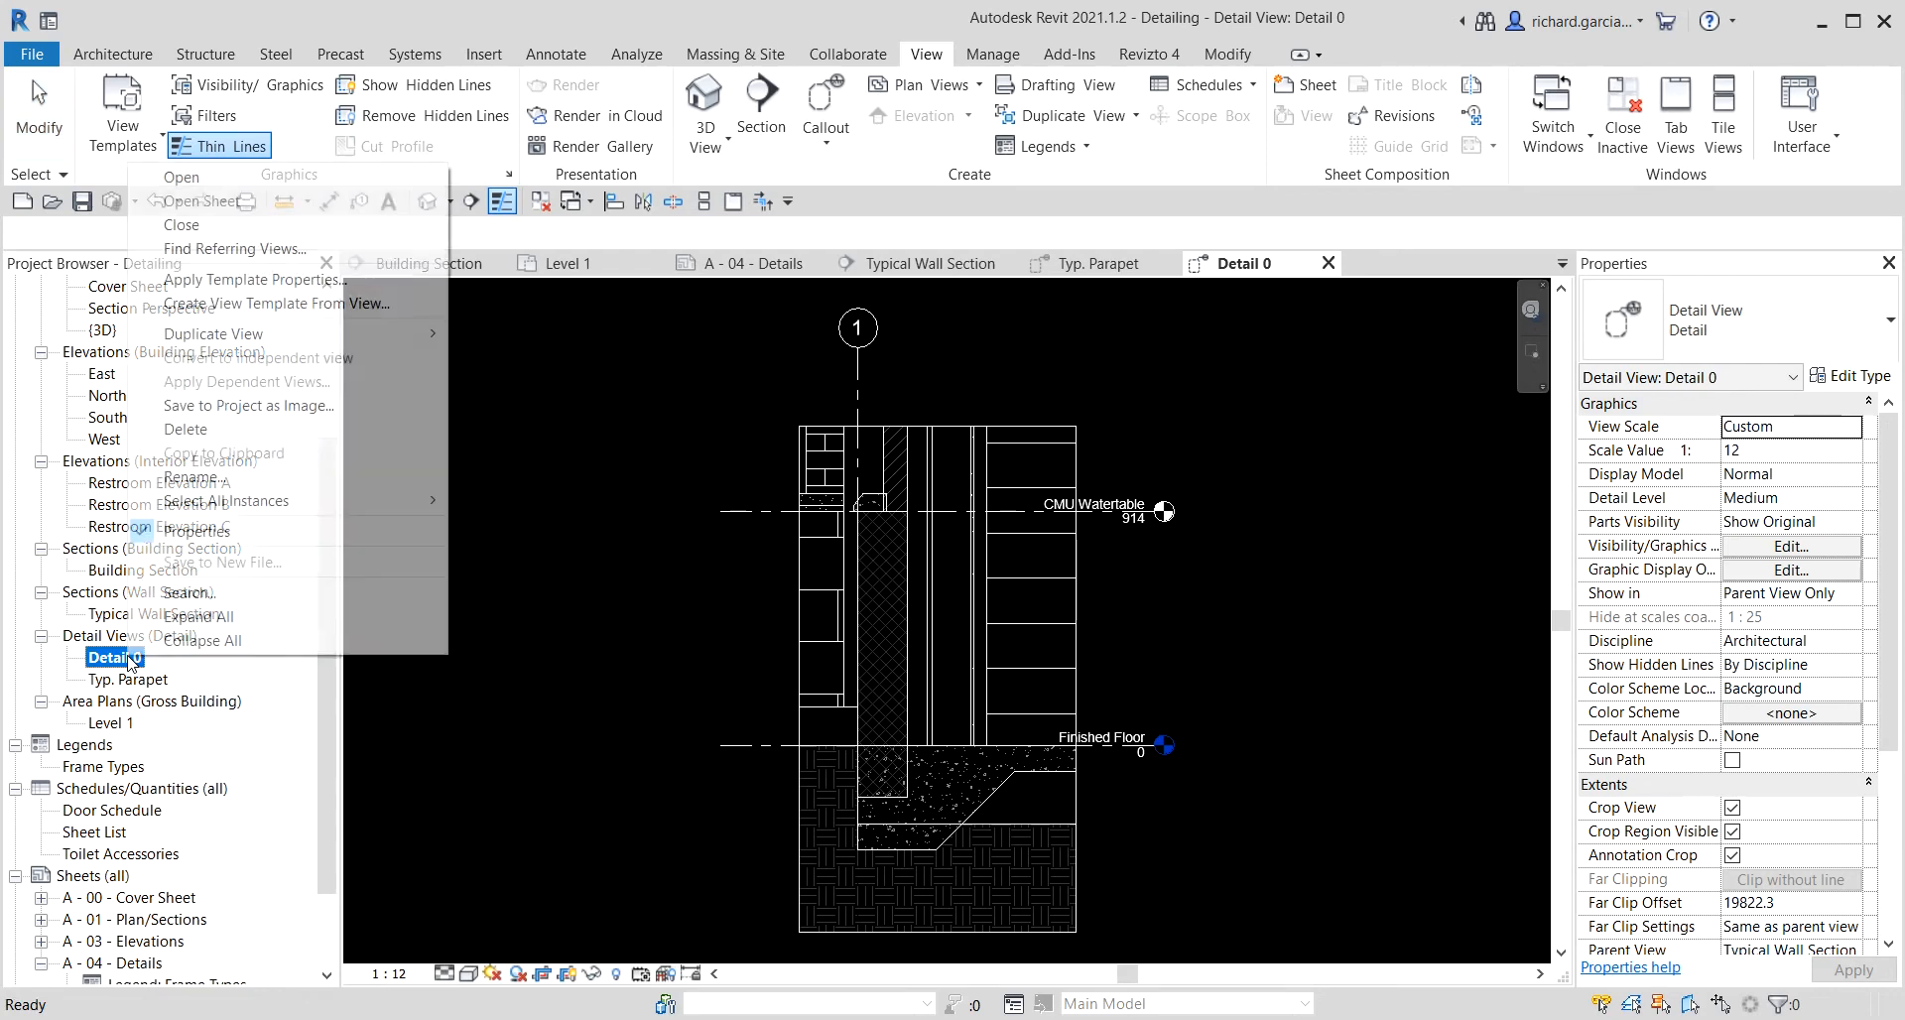
pyautogui.click(236, 480)
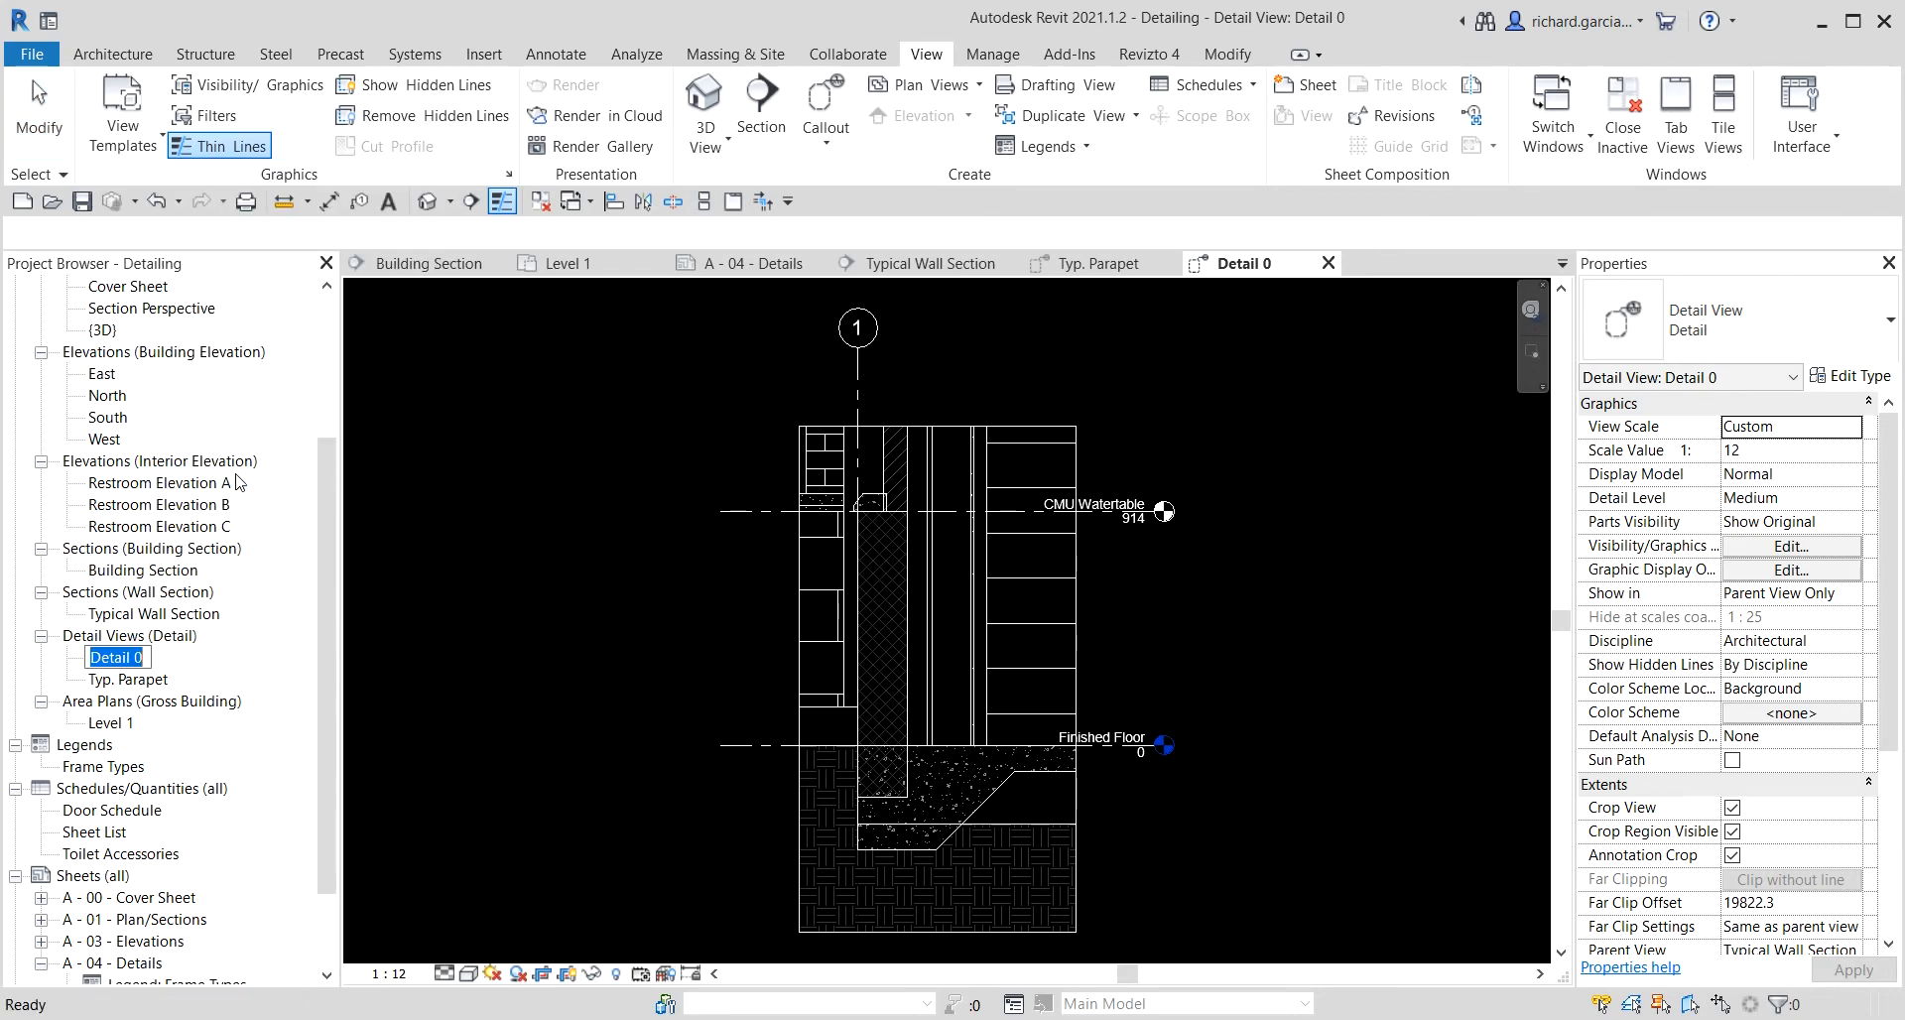
pyautogui.write('Typ. Wall a')
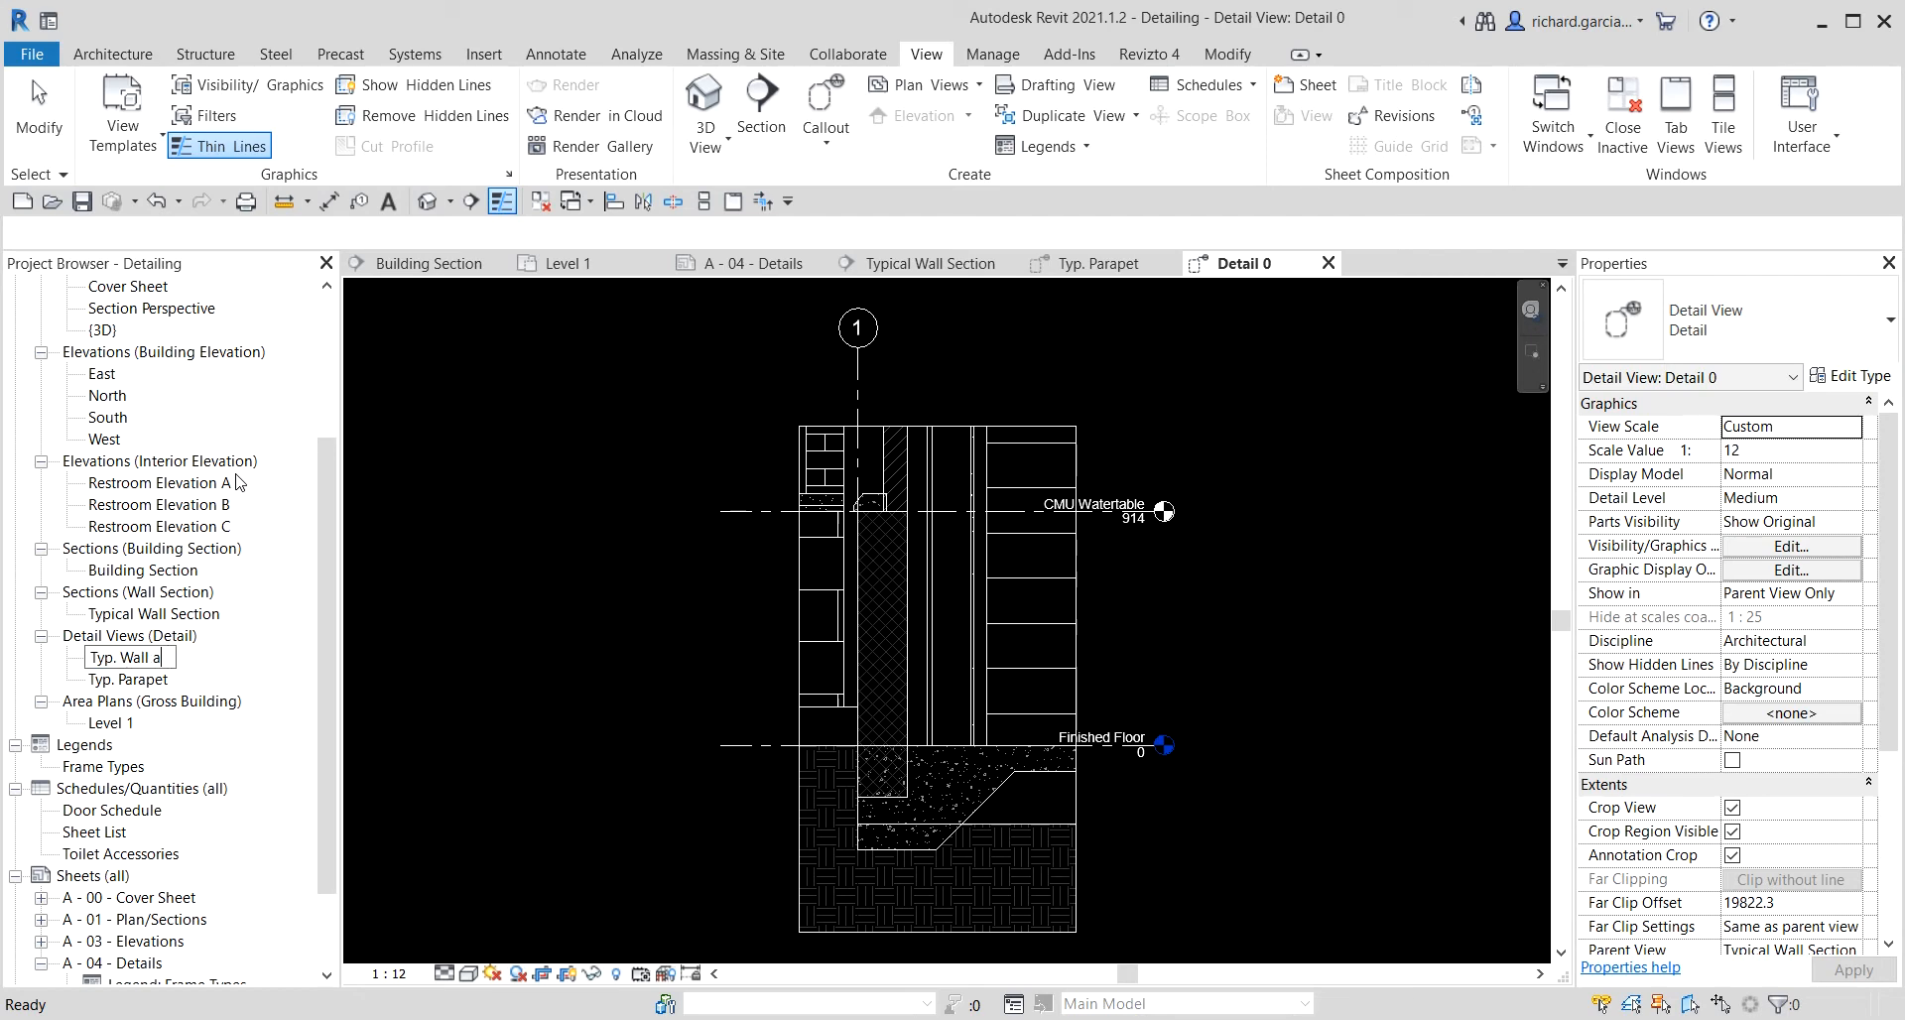
pyautogui.write('t Grade')
pyautogui.press('Return')
pyautogui.click(679, 441)
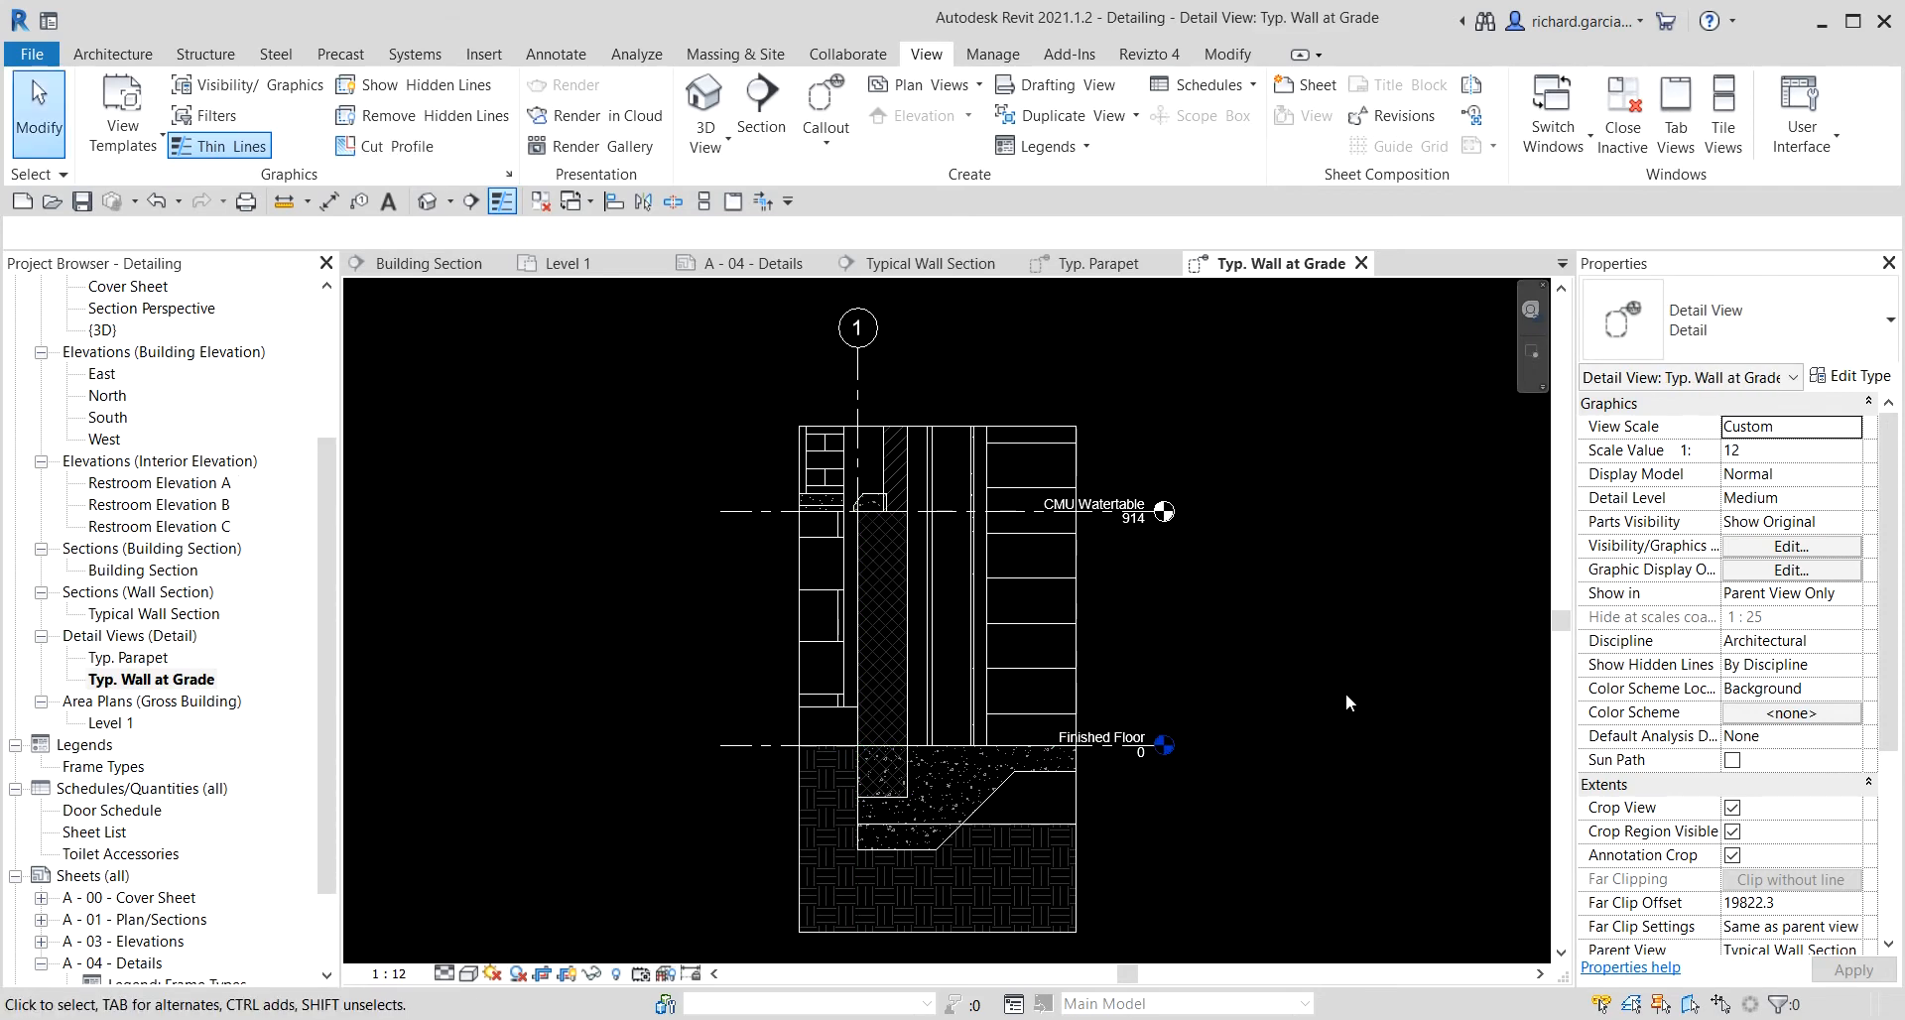
# Hide the brick veneer stacked wall segments in the Typ. Wall at Grade view.
pyautogui.scroll(2, 876, 438)
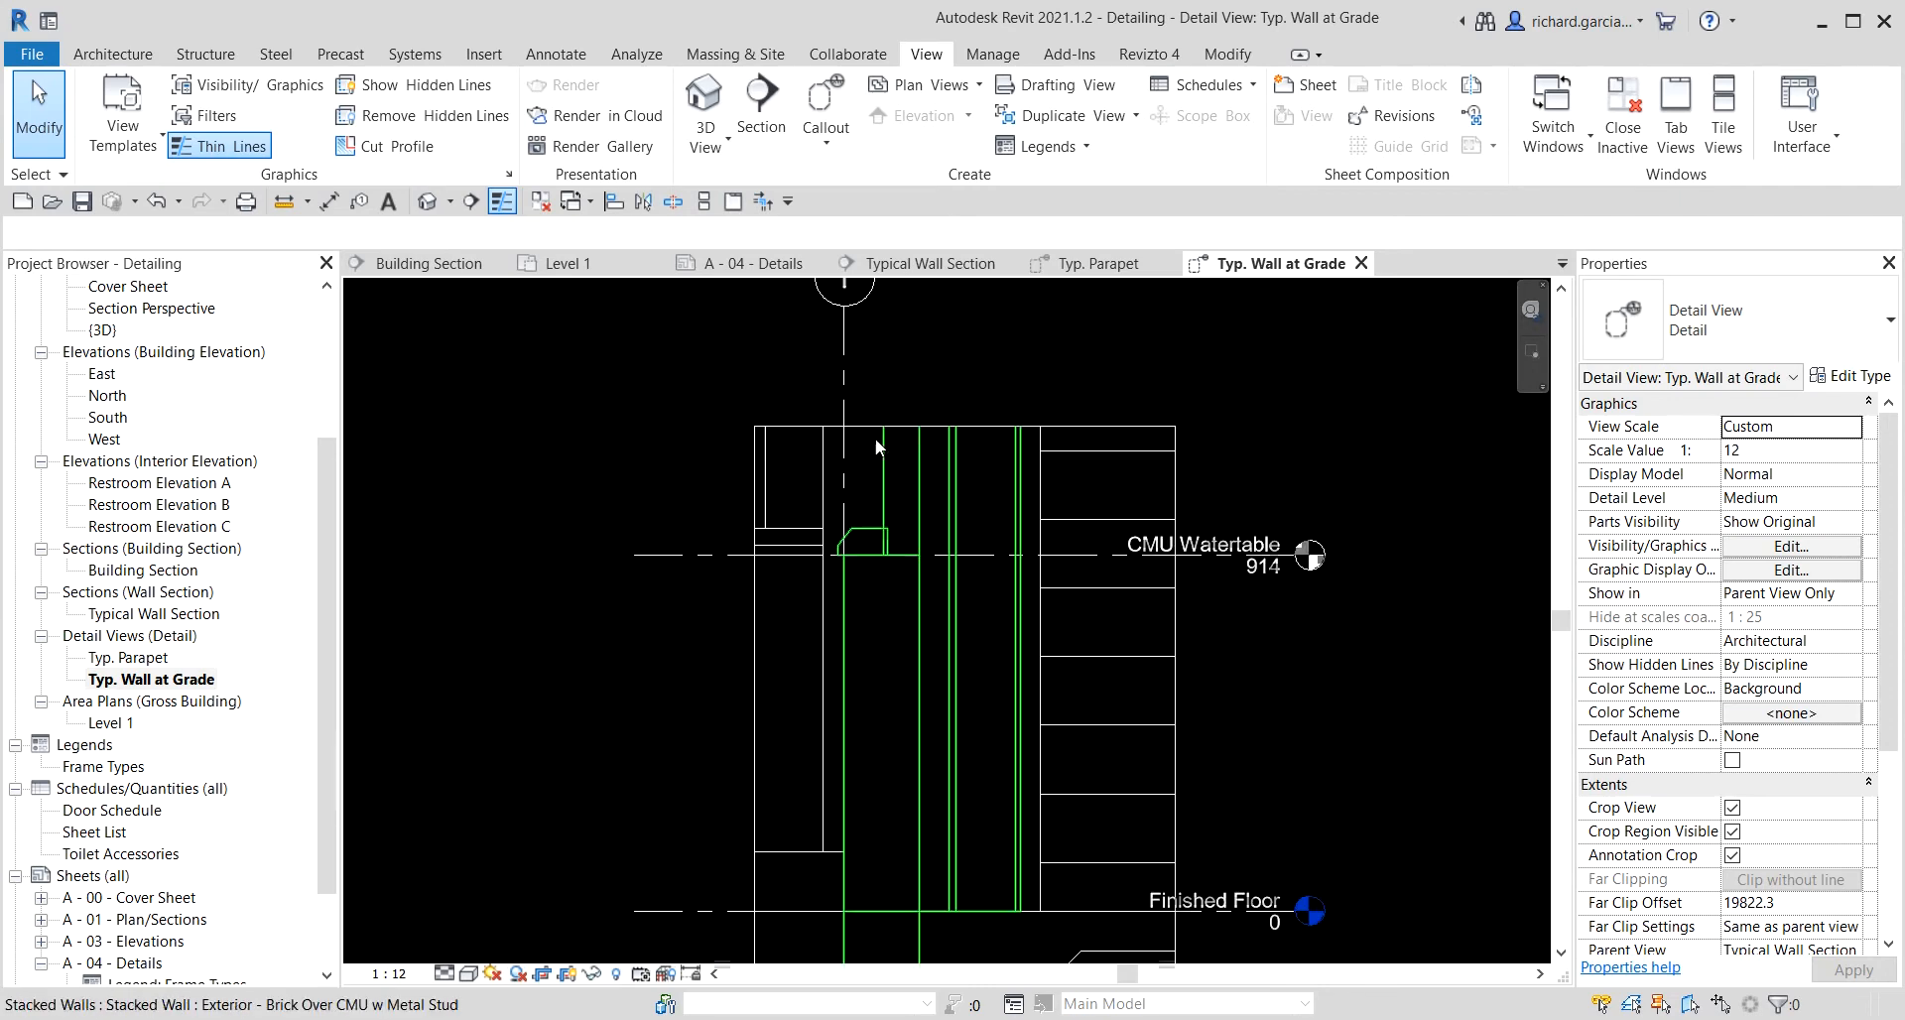
pyautogui.scroll(1, 875, 437)
pyautogui.click(795, 458)
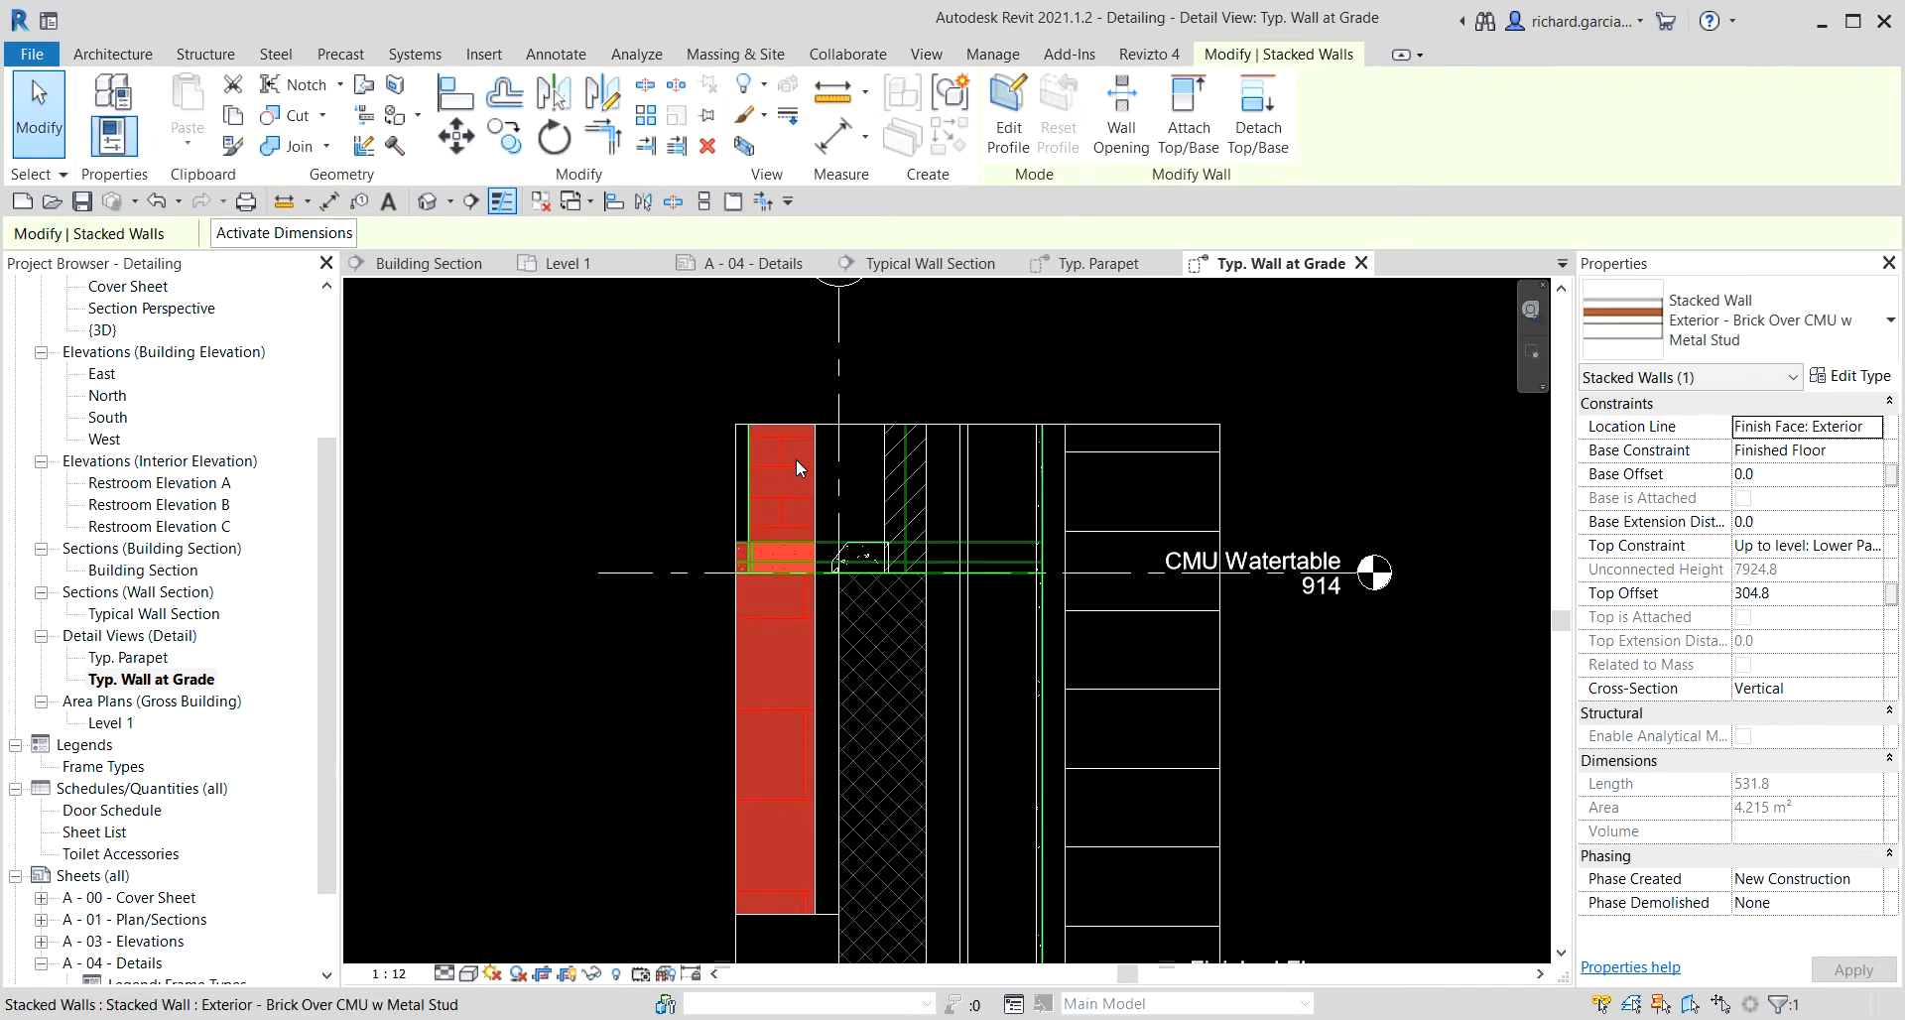
pyautogui.rightClick(808, 469)
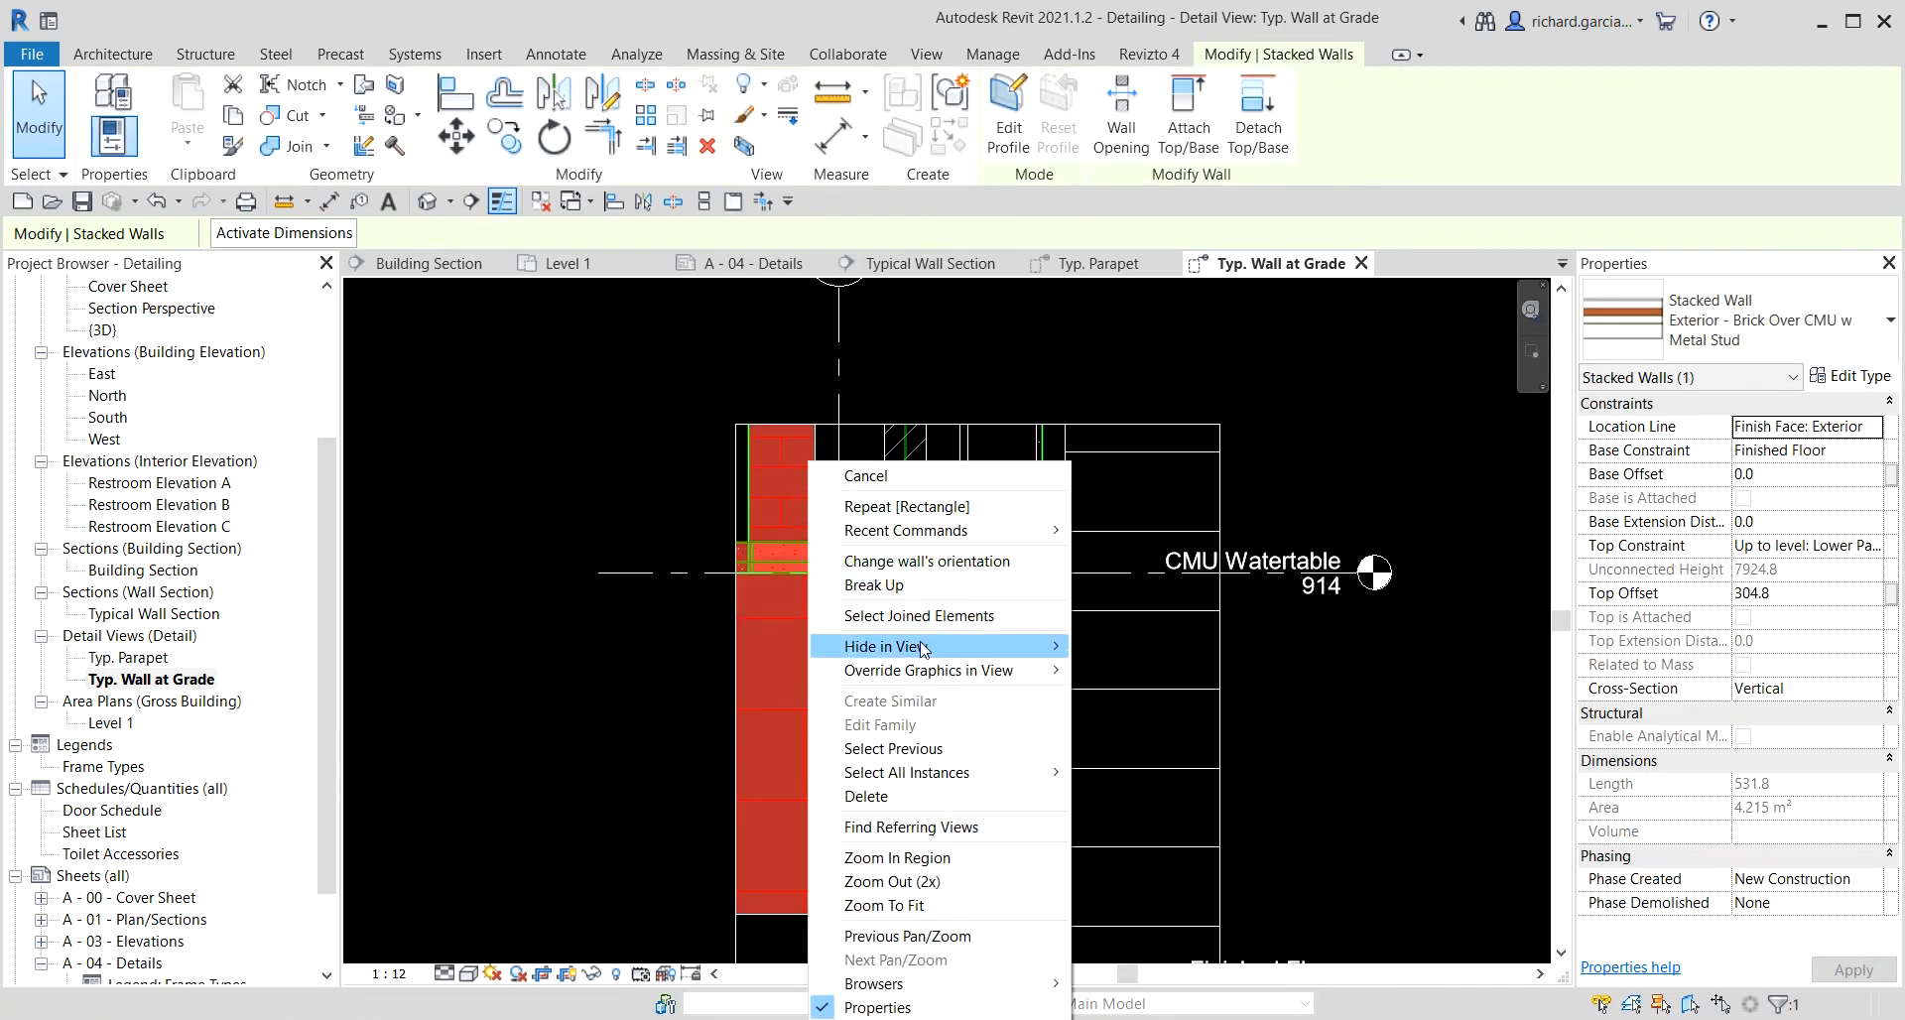
pyautogui.moveTo(953, 650)
pyautogui.click(1131, 647)
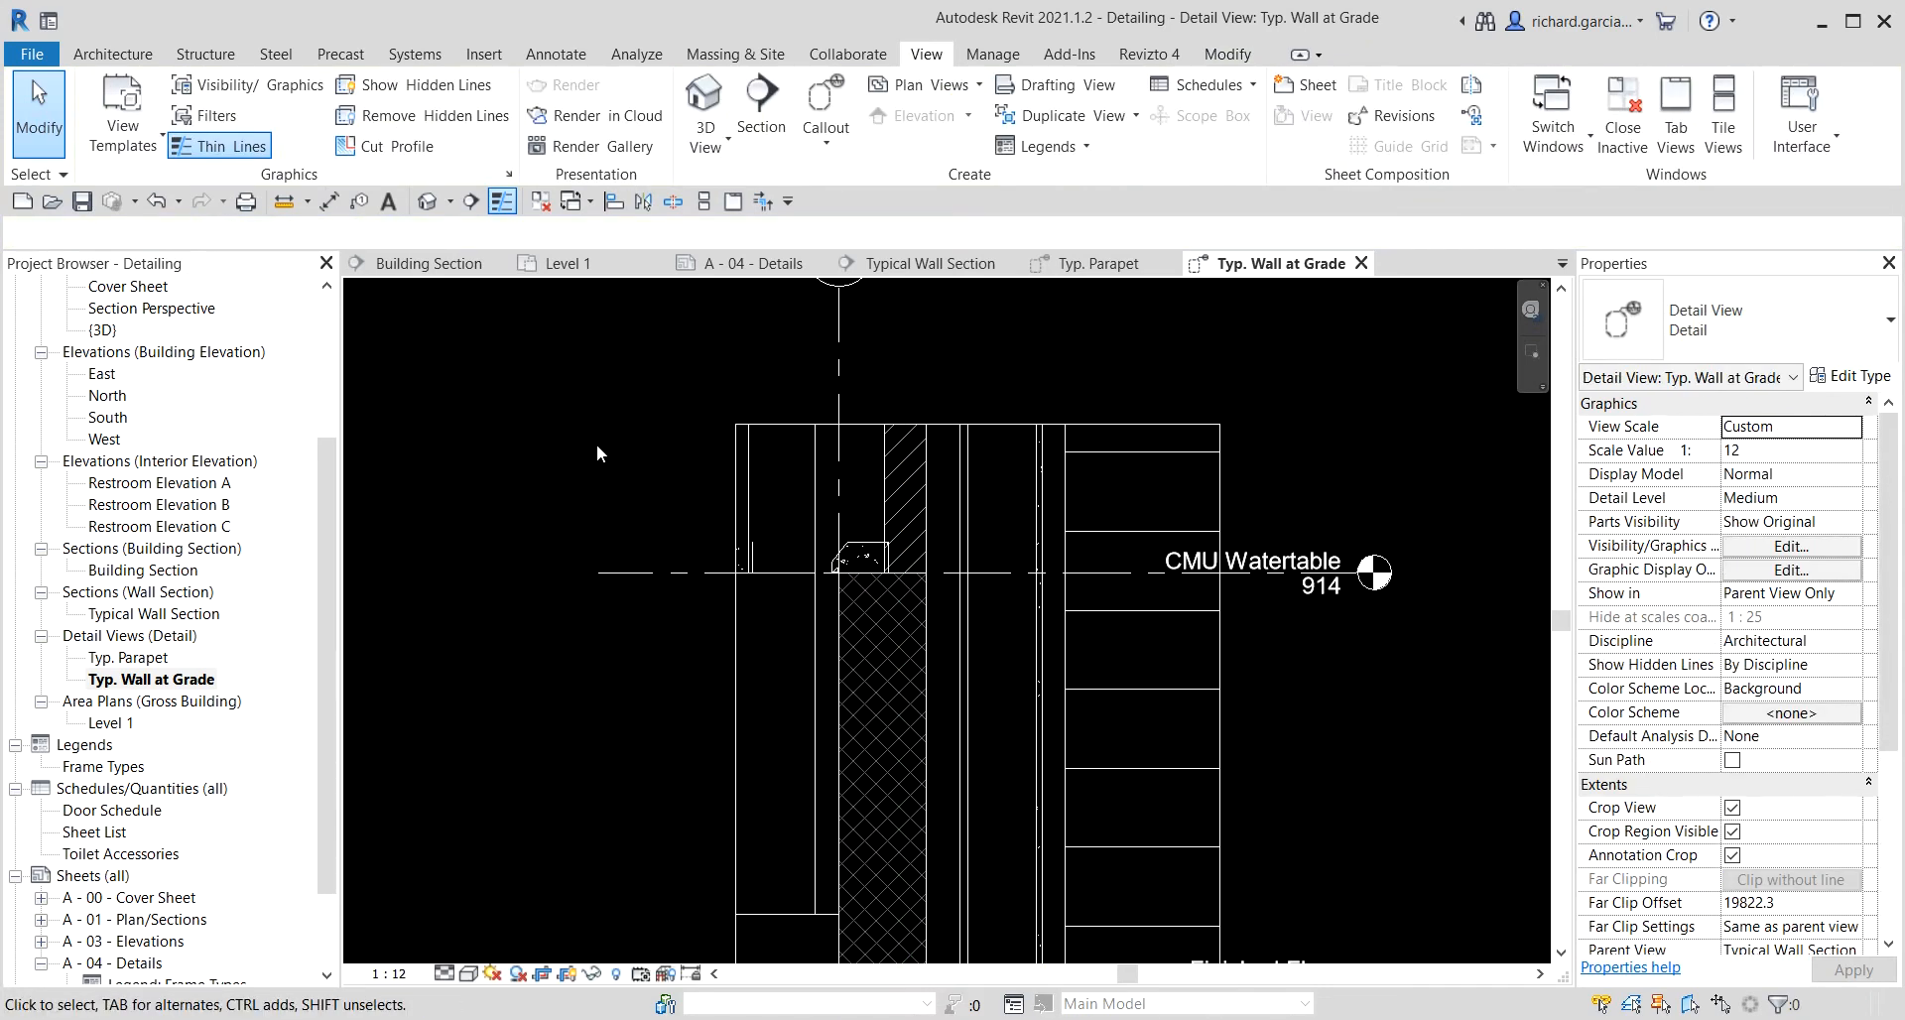
pyautogui.moveTo(691, 531); pyautogui.dragTo(695, 449, button='middle')
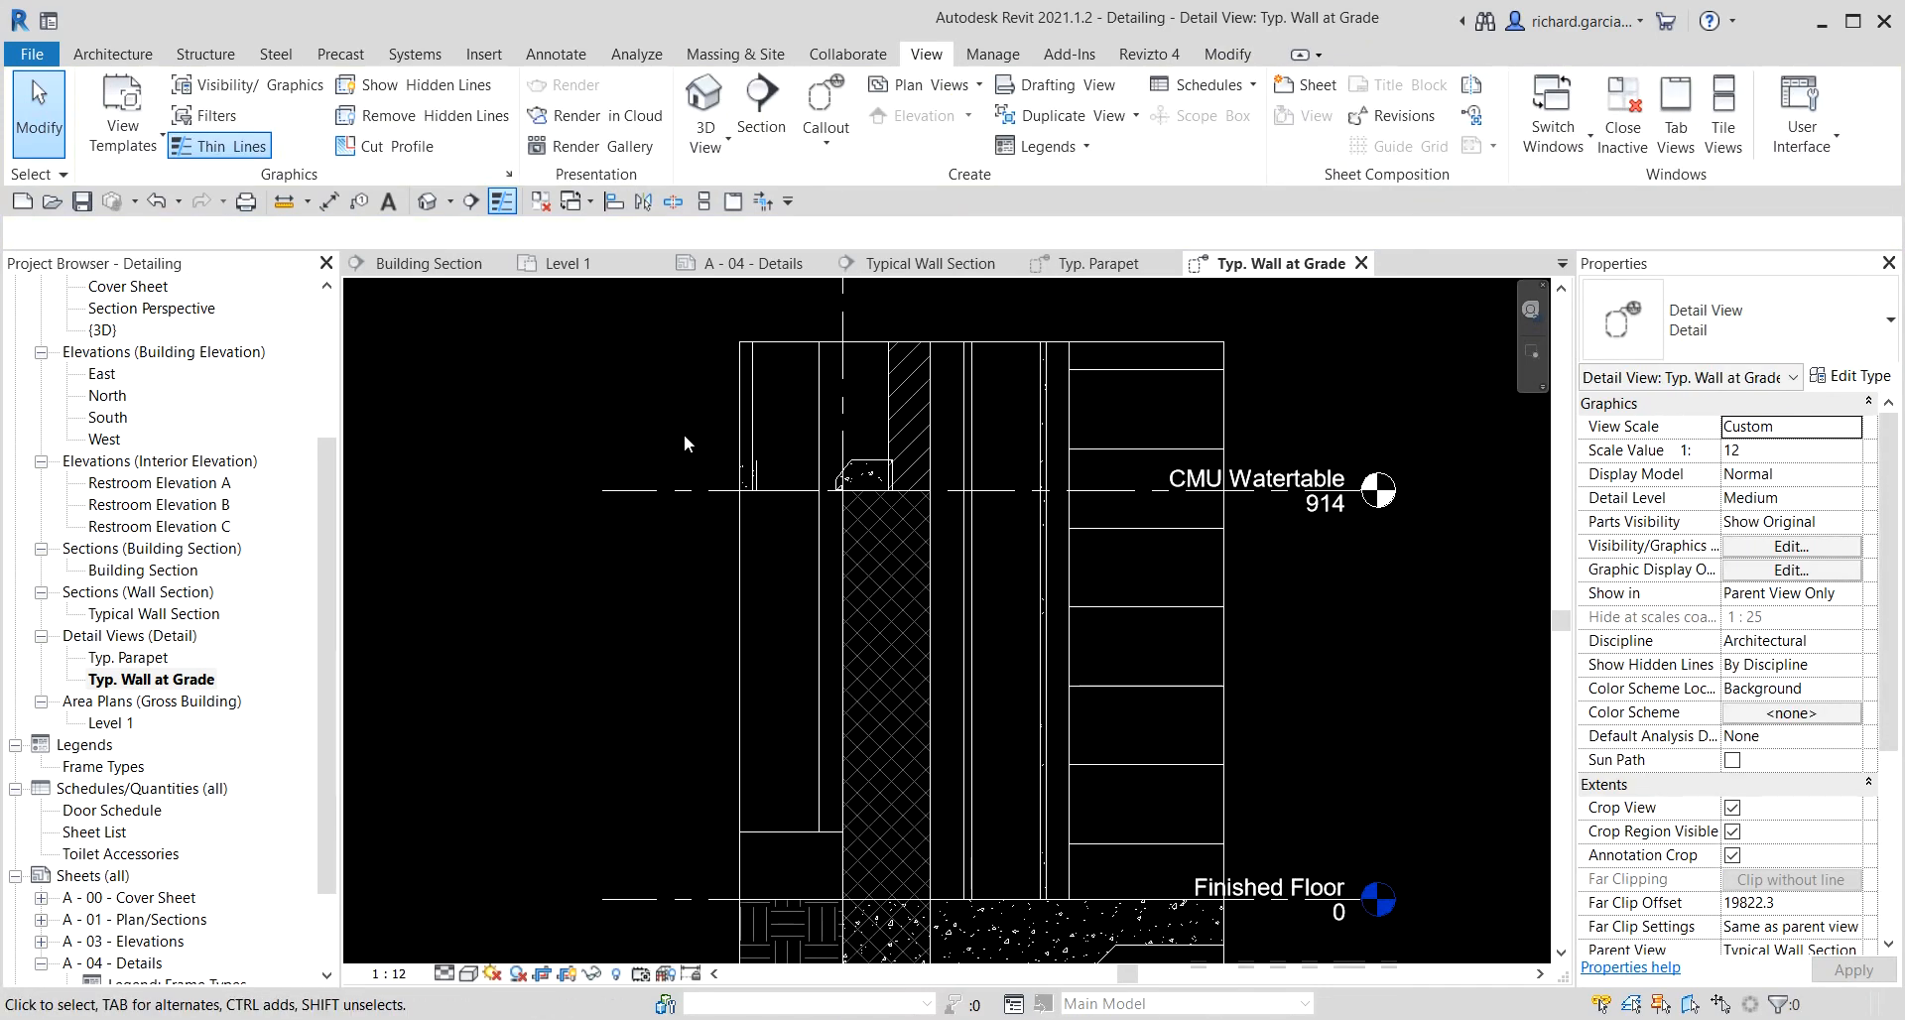
pyautogui.click(762, 486)
pyautogui.rightClick(760, 484)
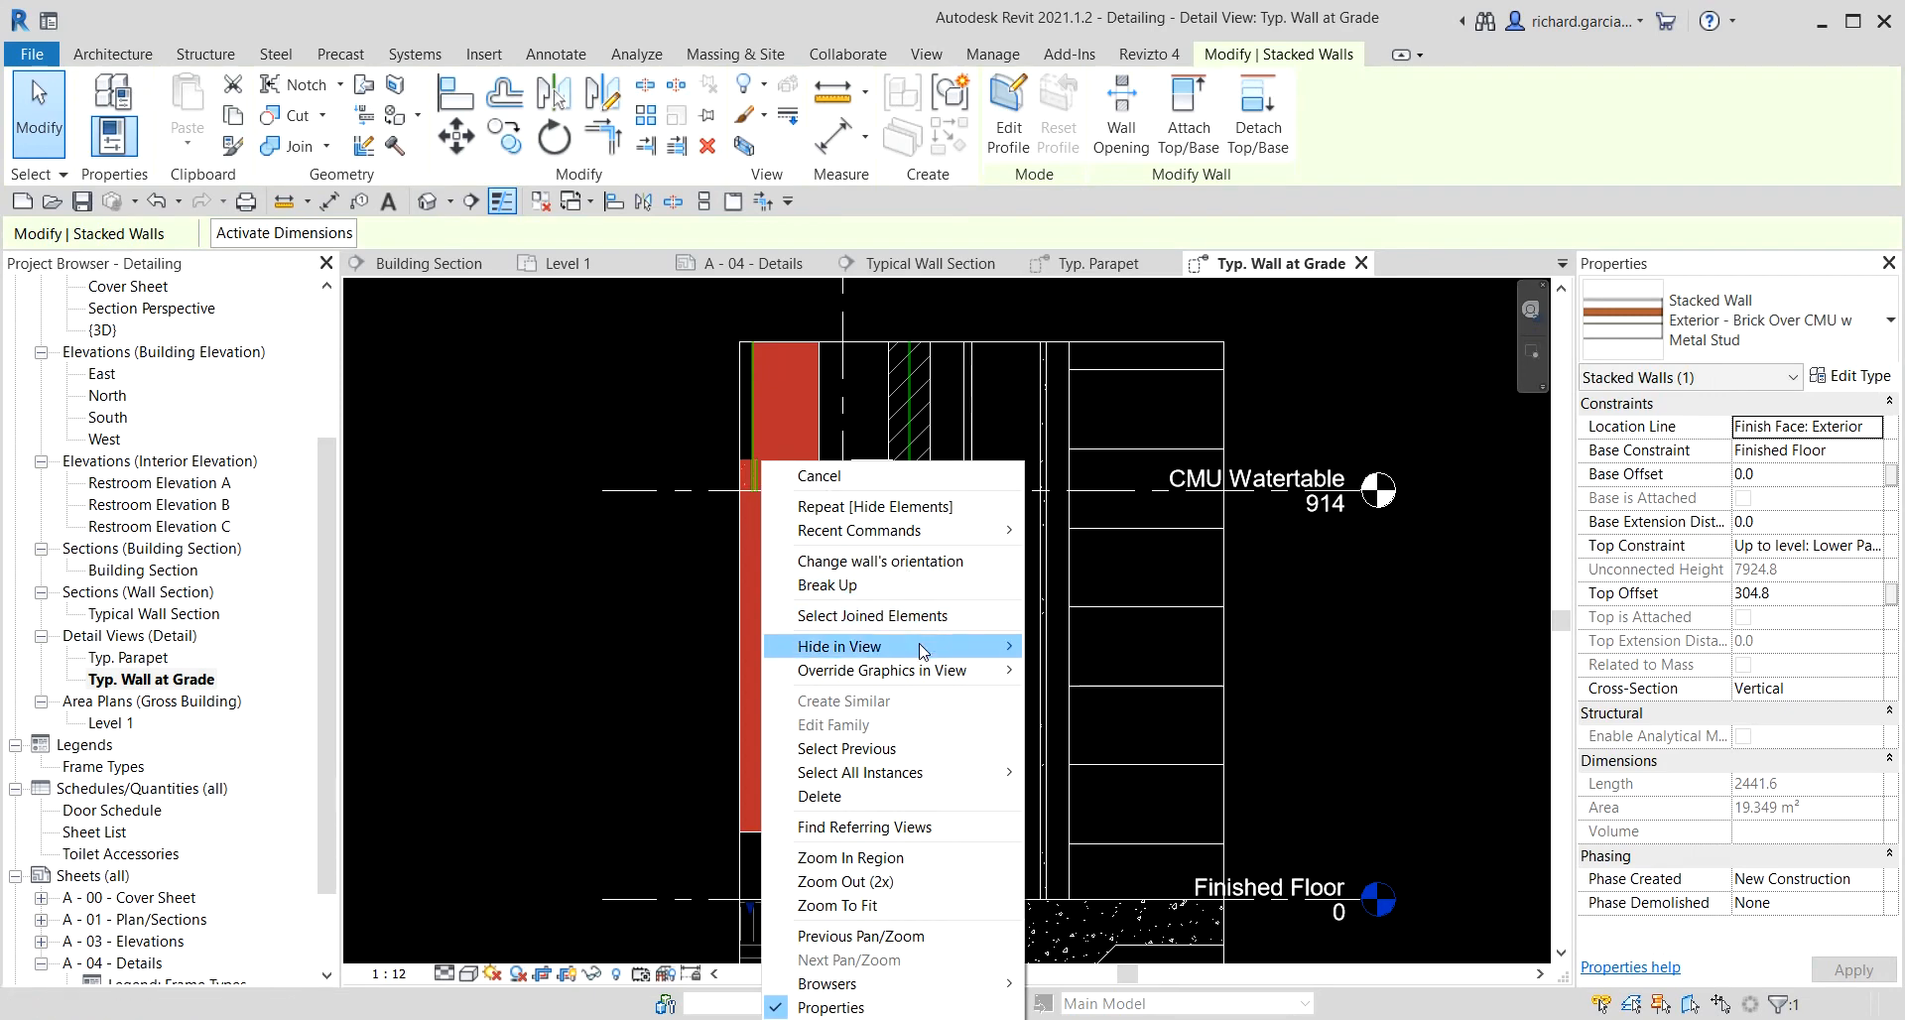
pyautogui.click(1044, 644)
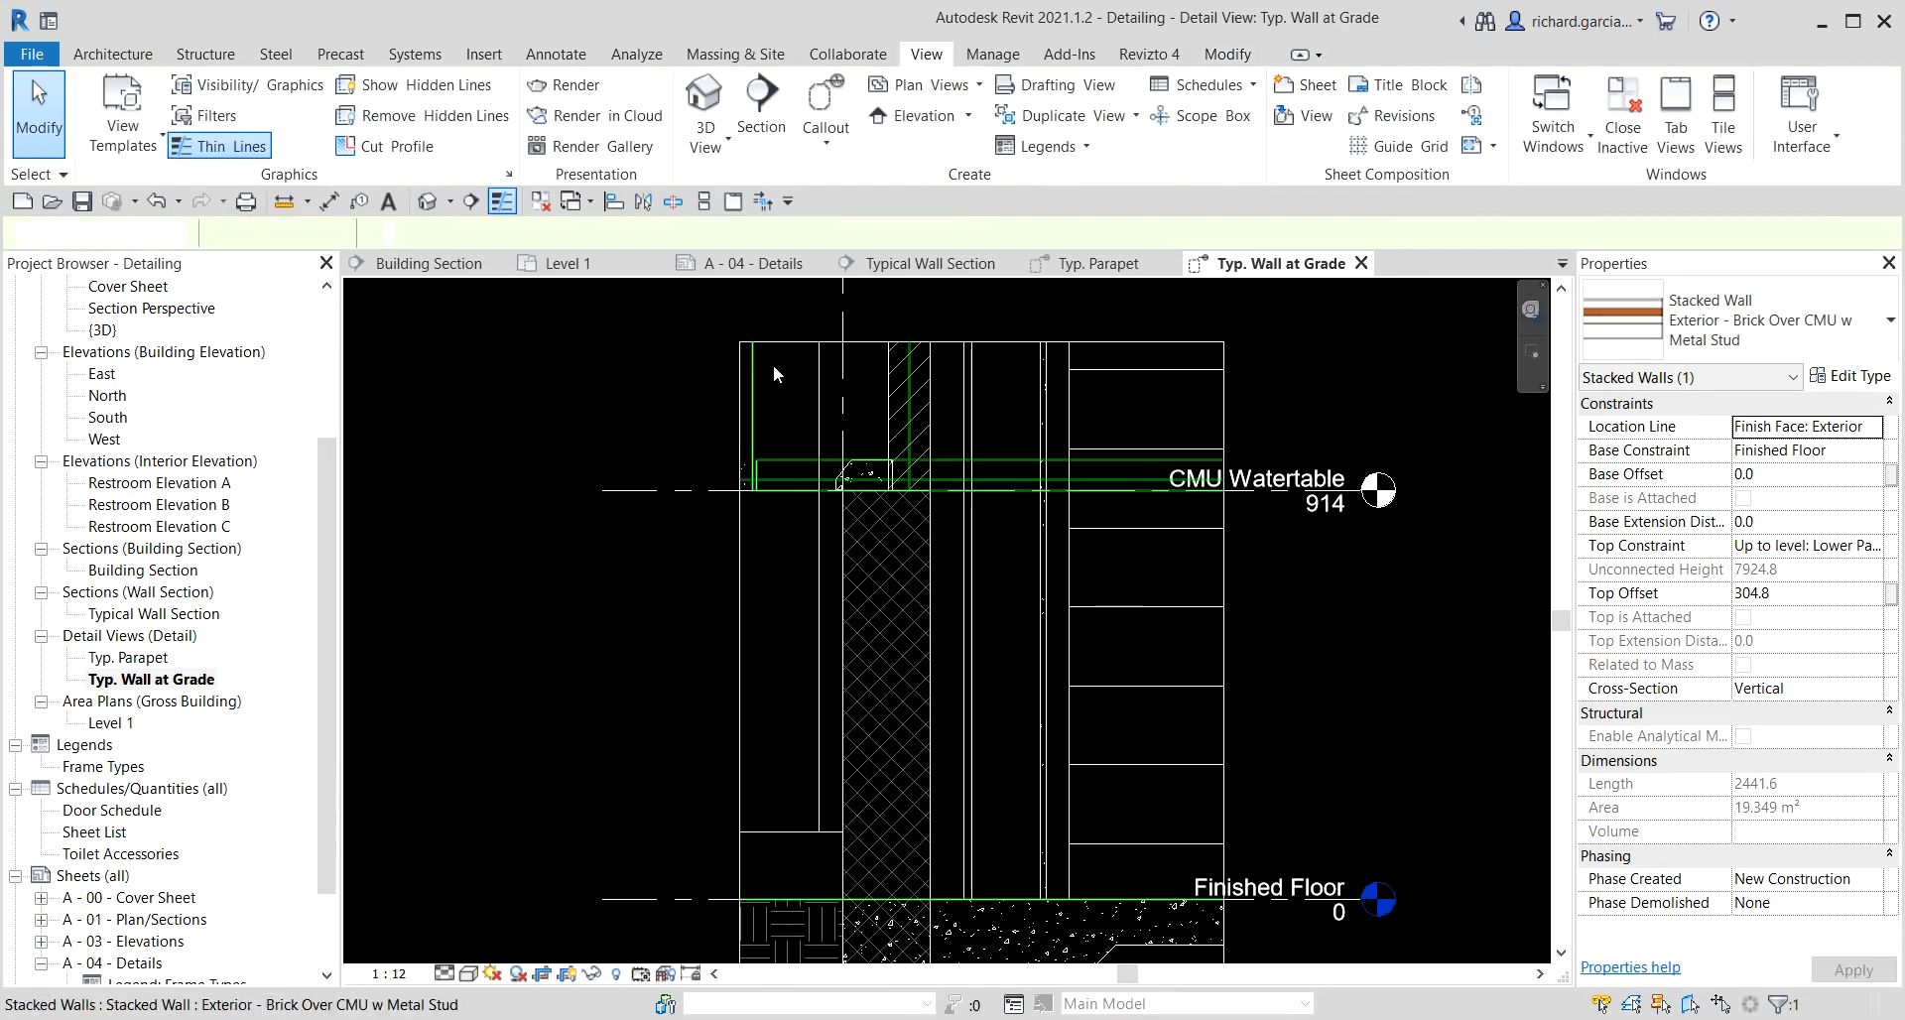
# Hide the door element and the remaining stacked wall above the watertable in this view.
pyautogui.click(814, 393)
pyautogui.rightClick(814, 394)
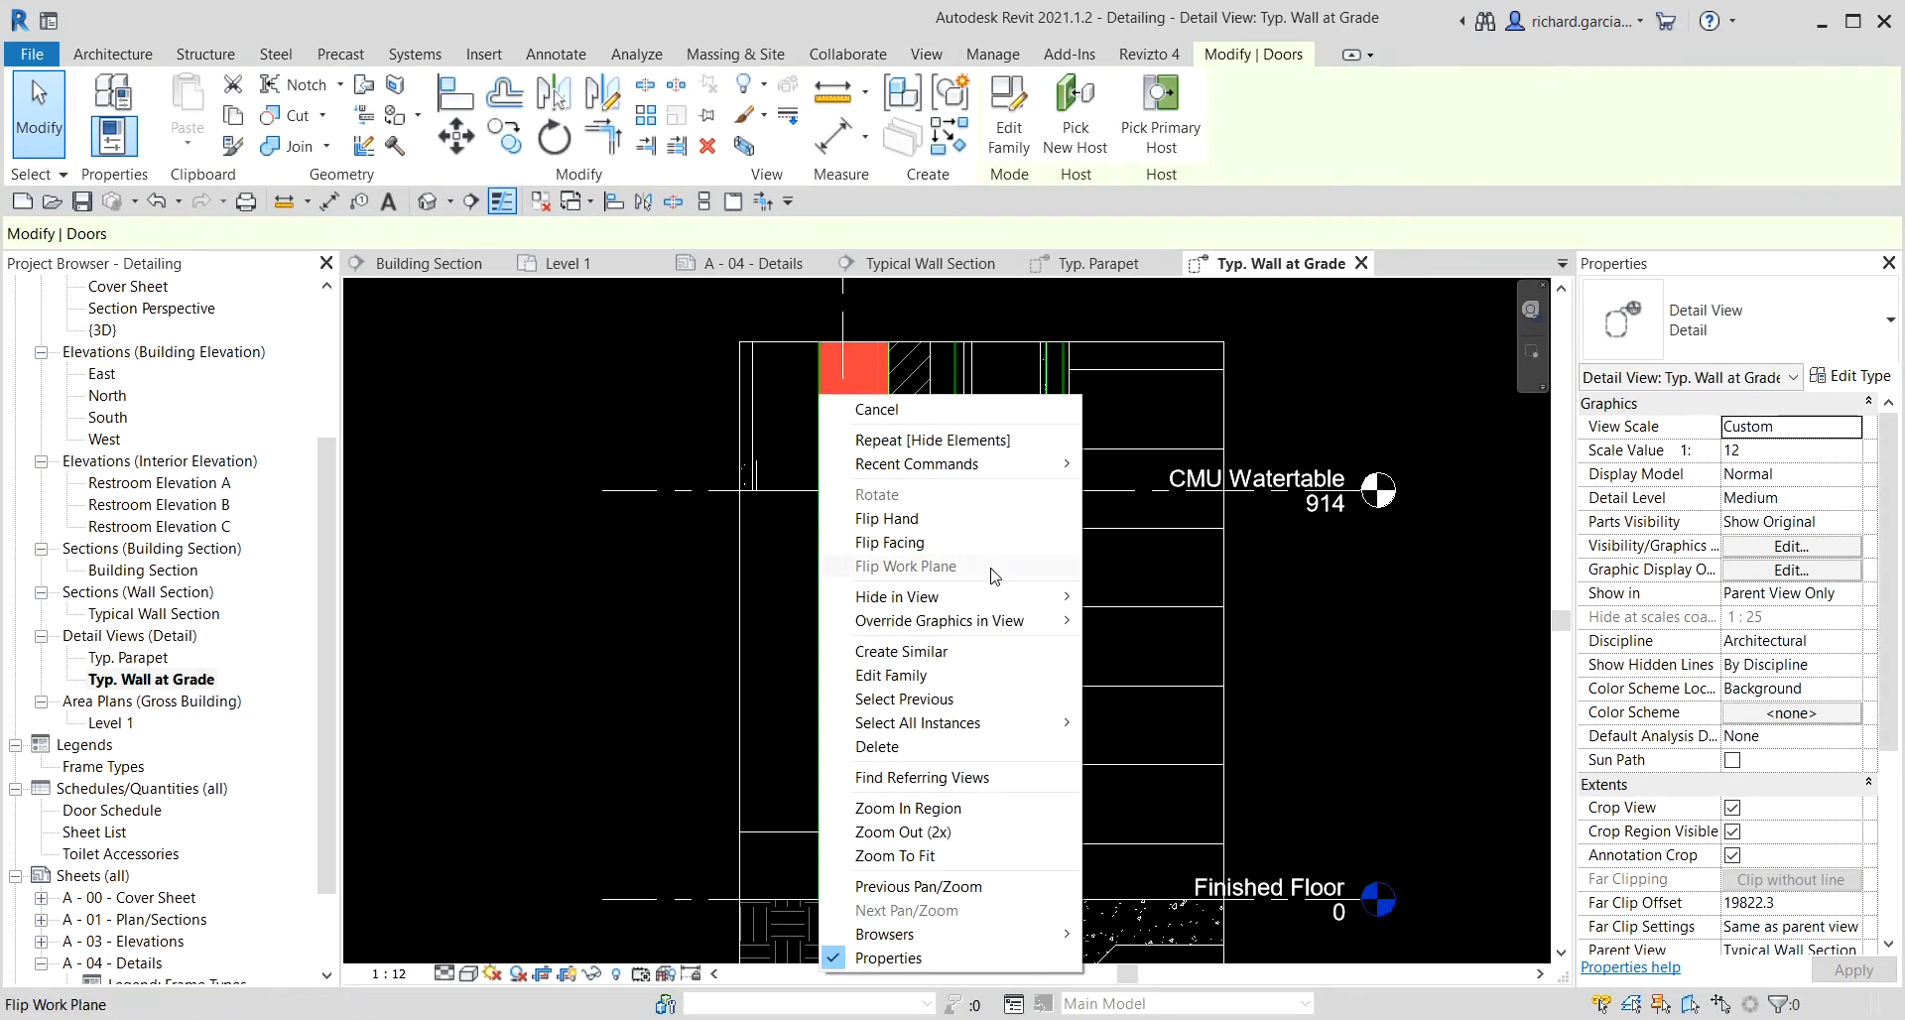
pyautogui.moveTo(1000, 600)
pyautogui.click(1146, 600)
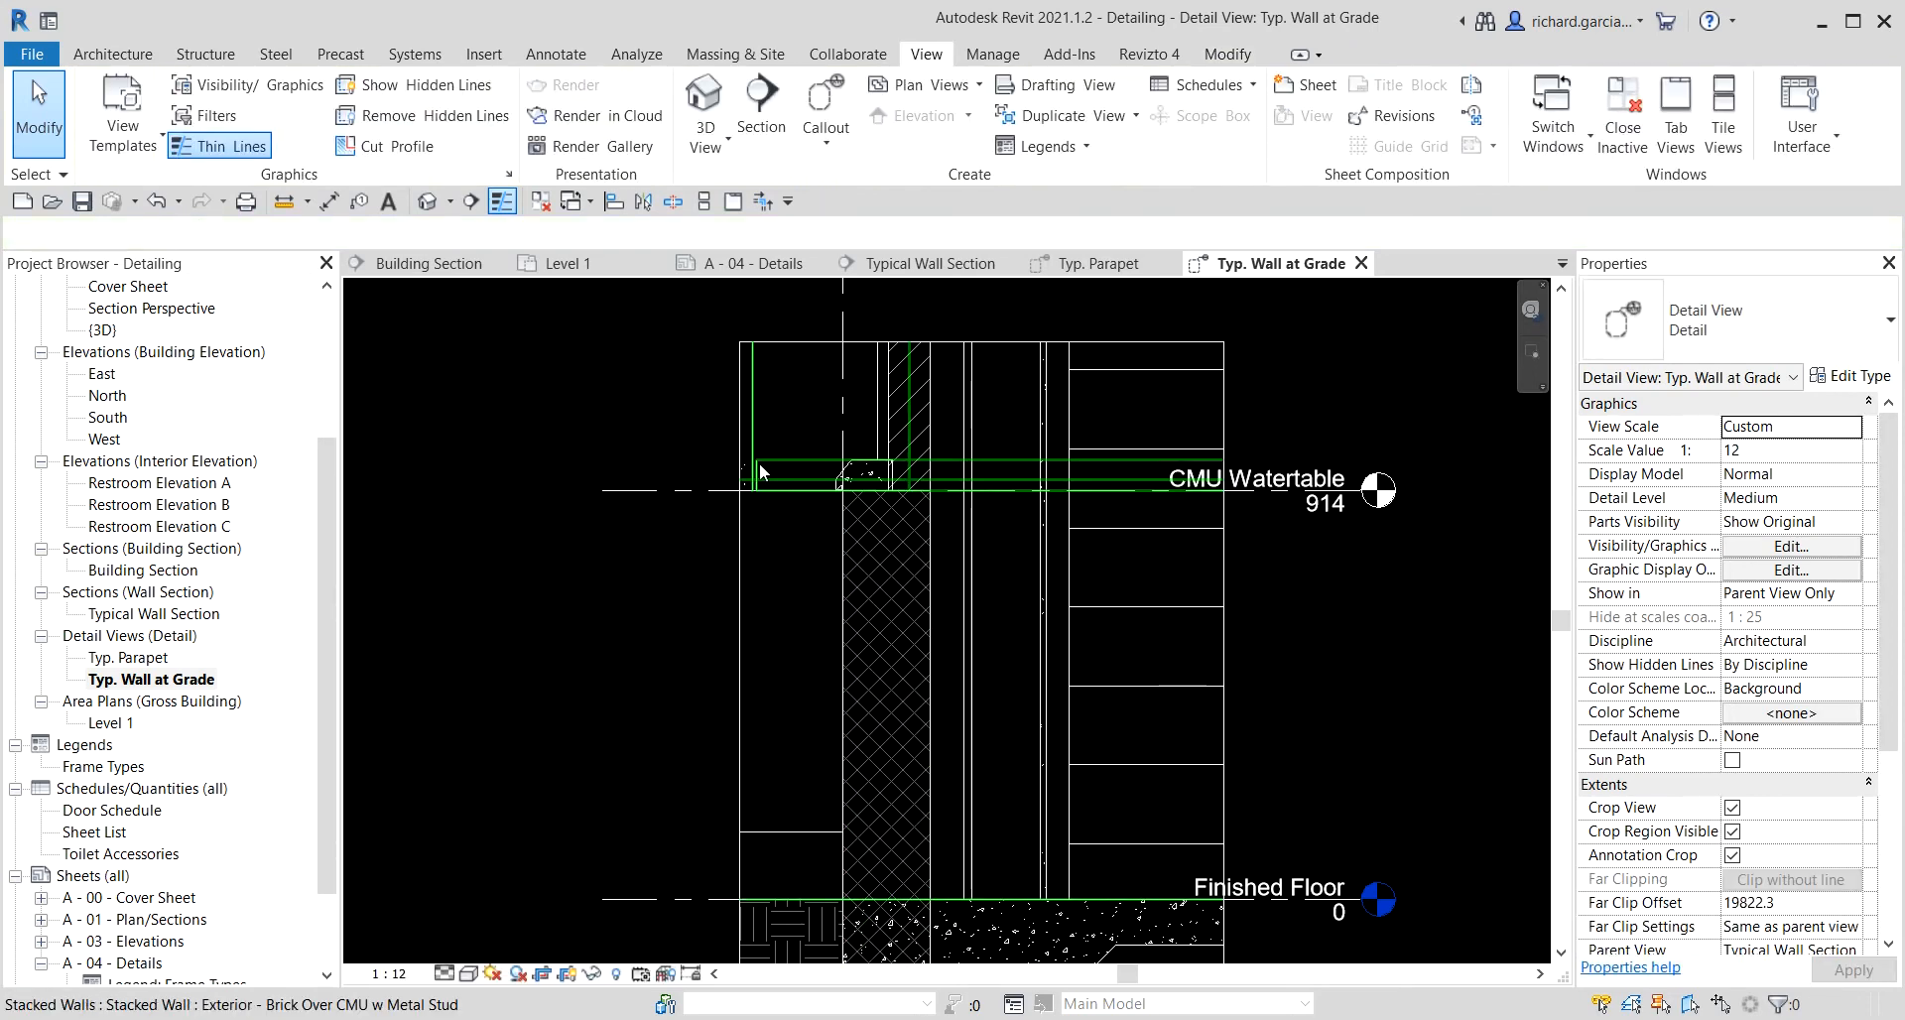
pyautogui.click(759, 462)
pyautogui.rightClick(759, 462)
pyautogui.moveTo(952, 647)
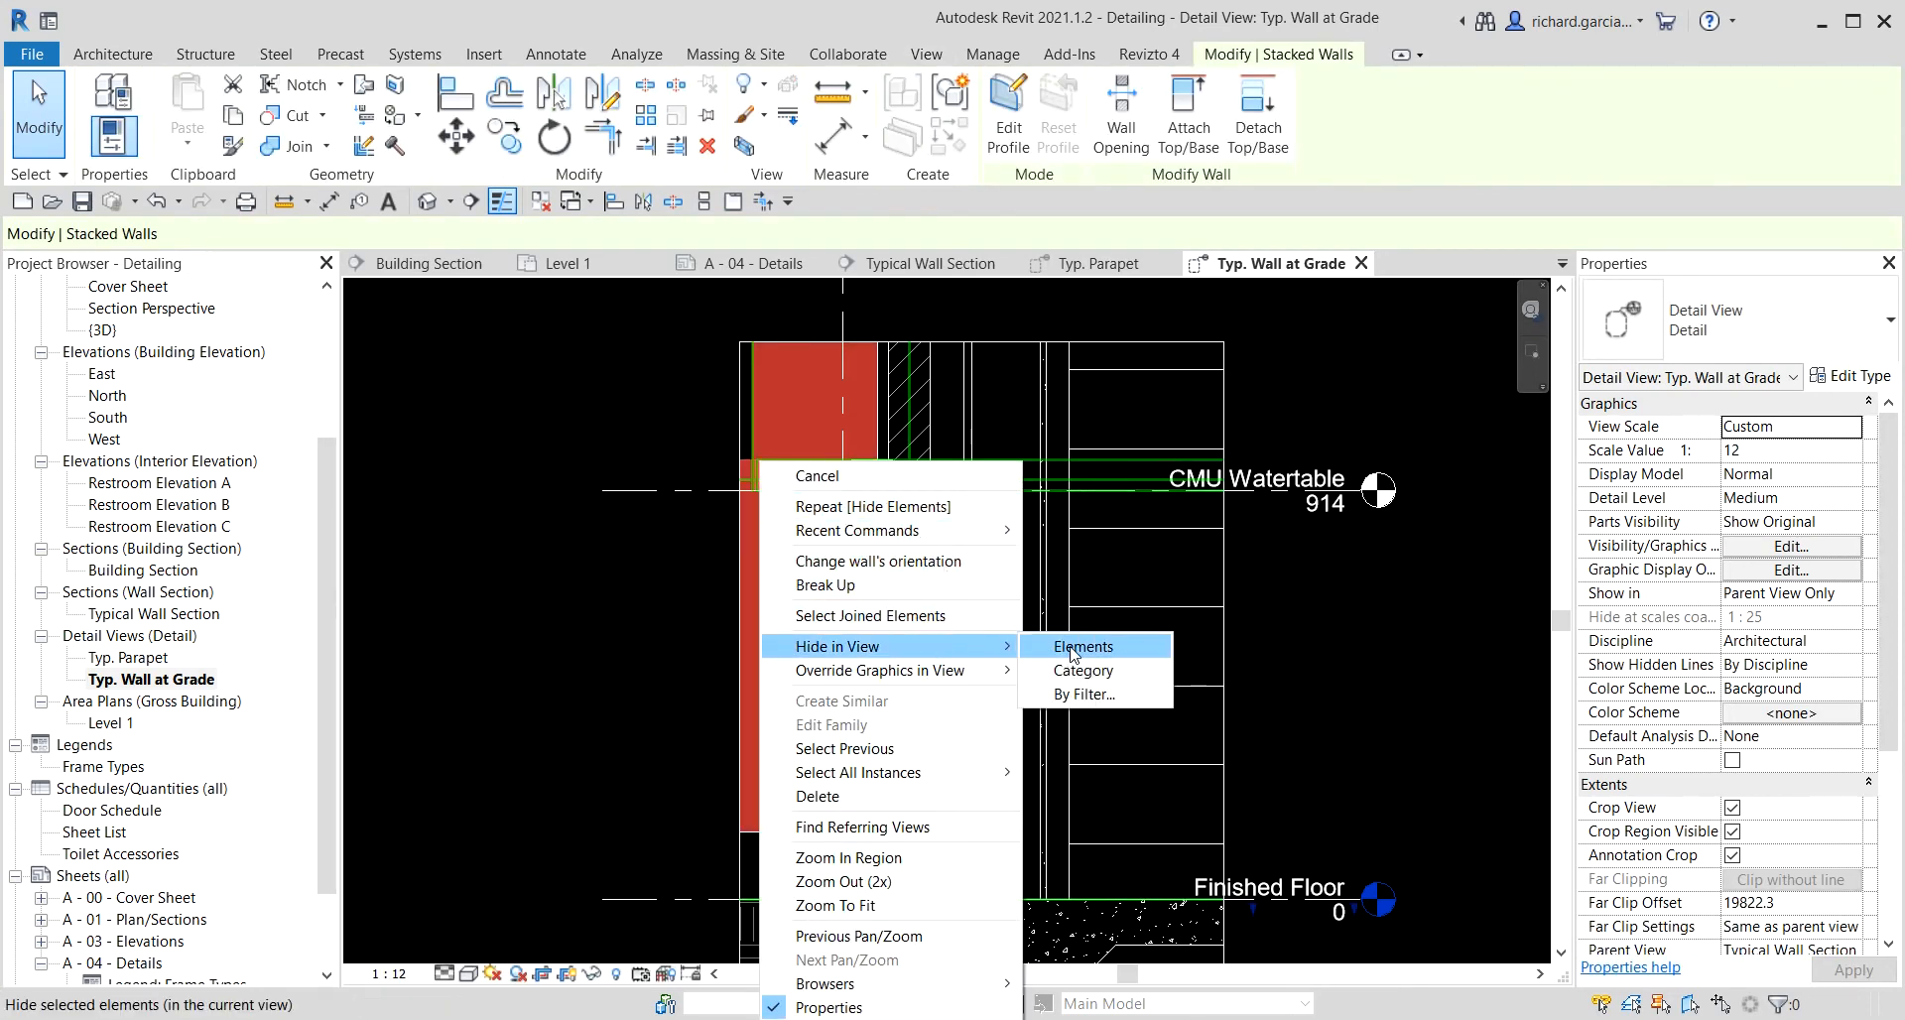
pyautogui.click(1053, 646)
pyautogui.scroll(-1, 693, 569)
pyautogui.scroll(-1, 693, 569)
pyautogui.moveTo(693, 622); pyautogui.dragTo(695, 524, button='middle')
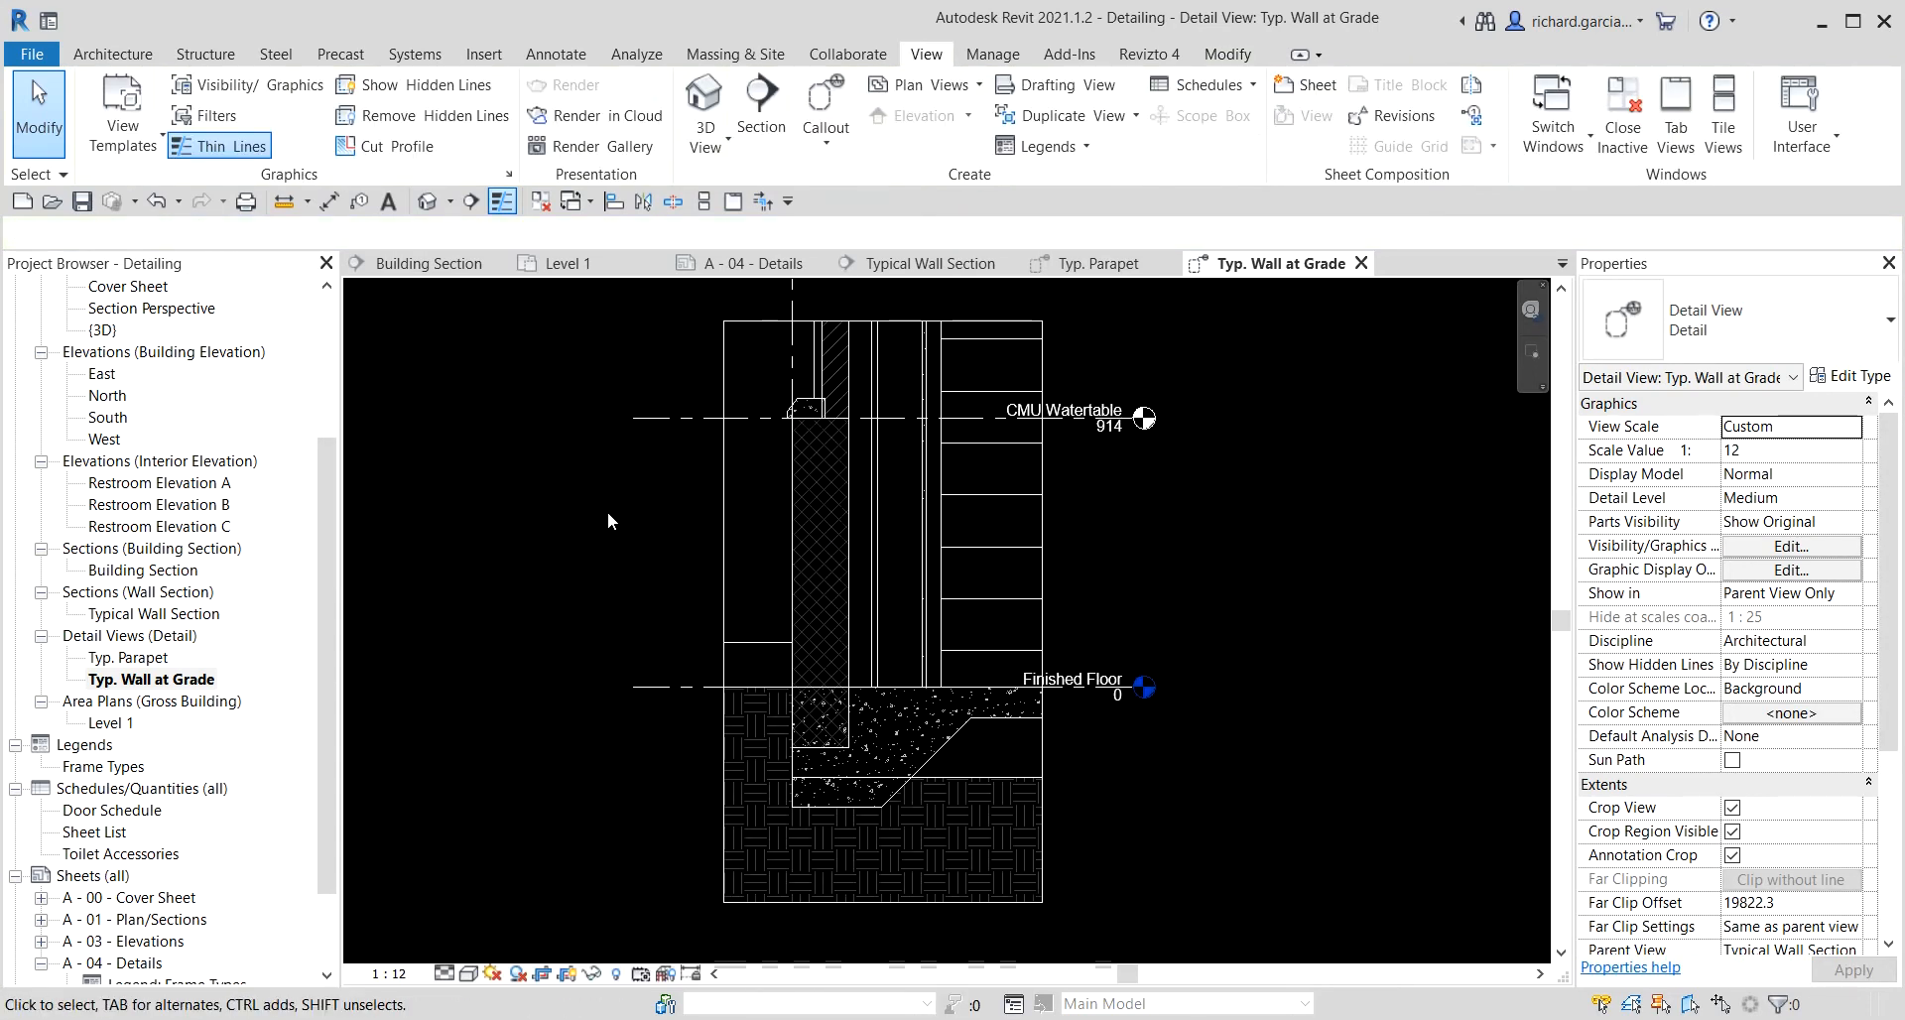
# Hide the exterior CMU wall below the Finished Floor level in the view.
pyautogui.click(748, 657)
pyautogui.rightClick(746, 649)
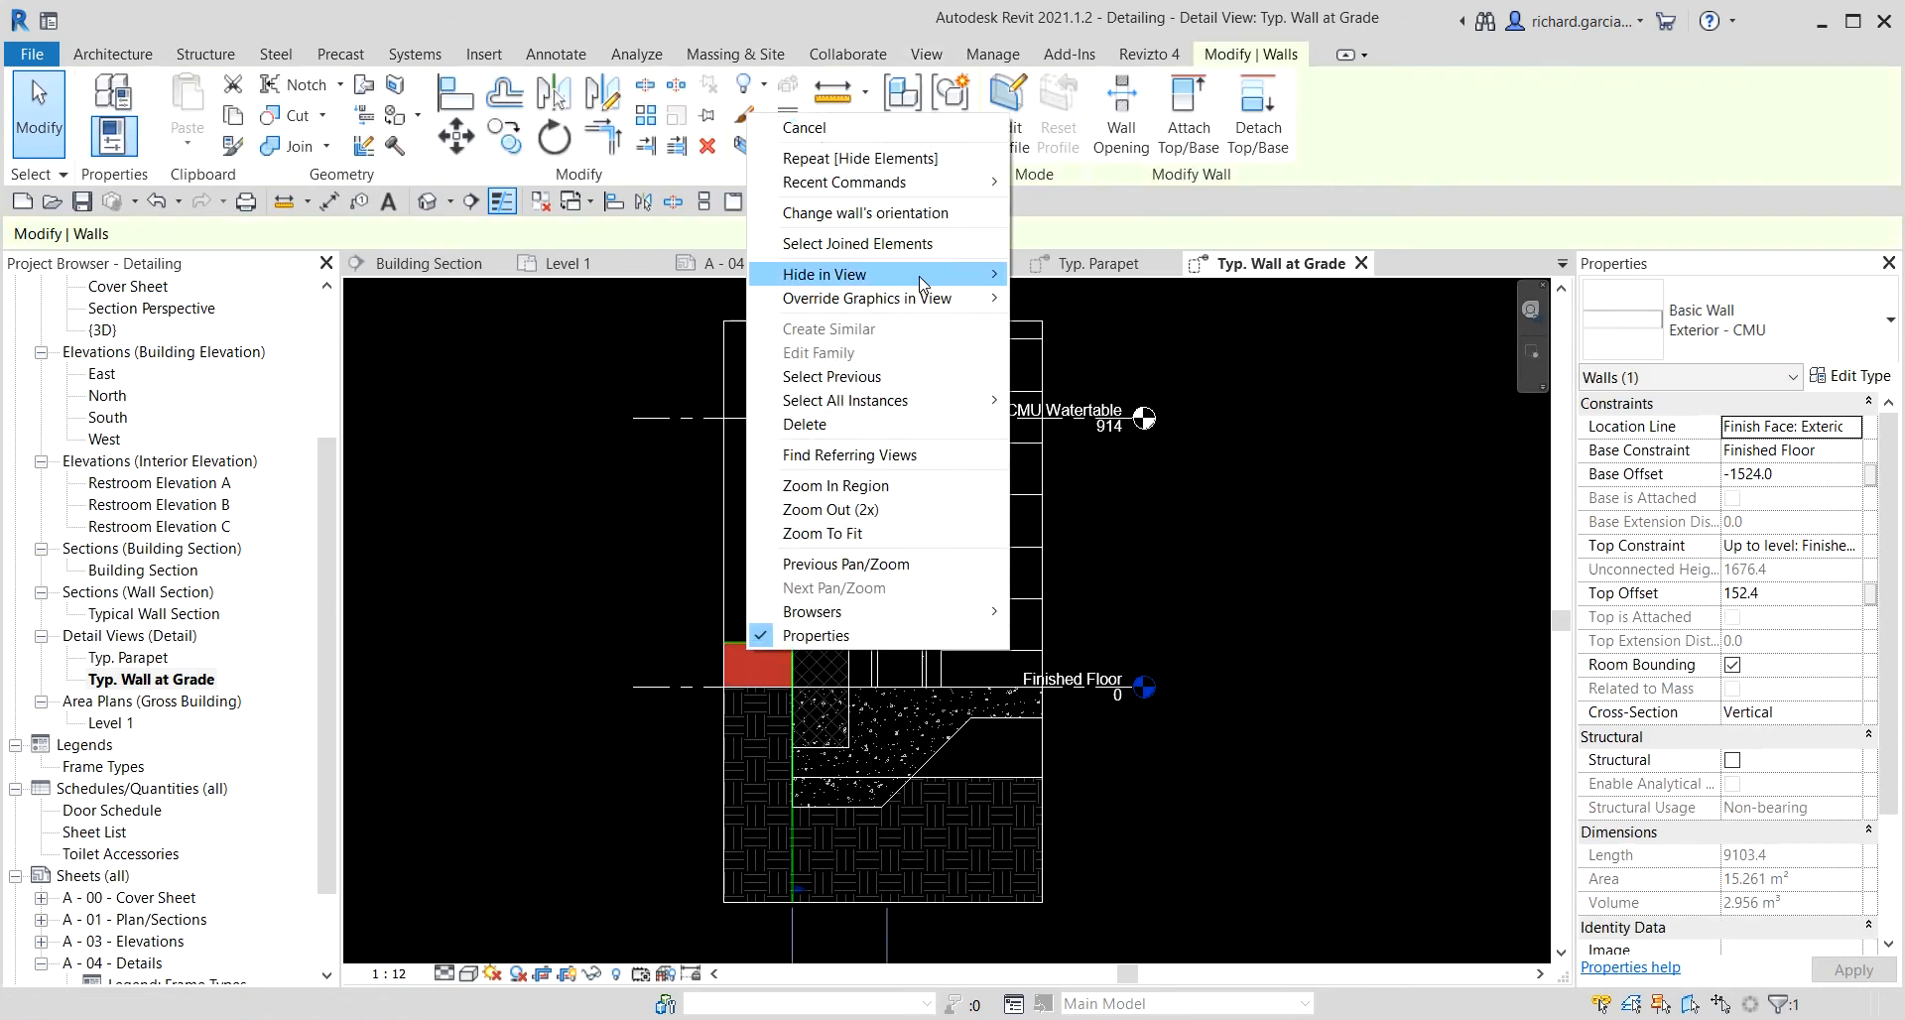
pyautogui.moveTo(953, 275)
pyautogui.click(1075, 275)
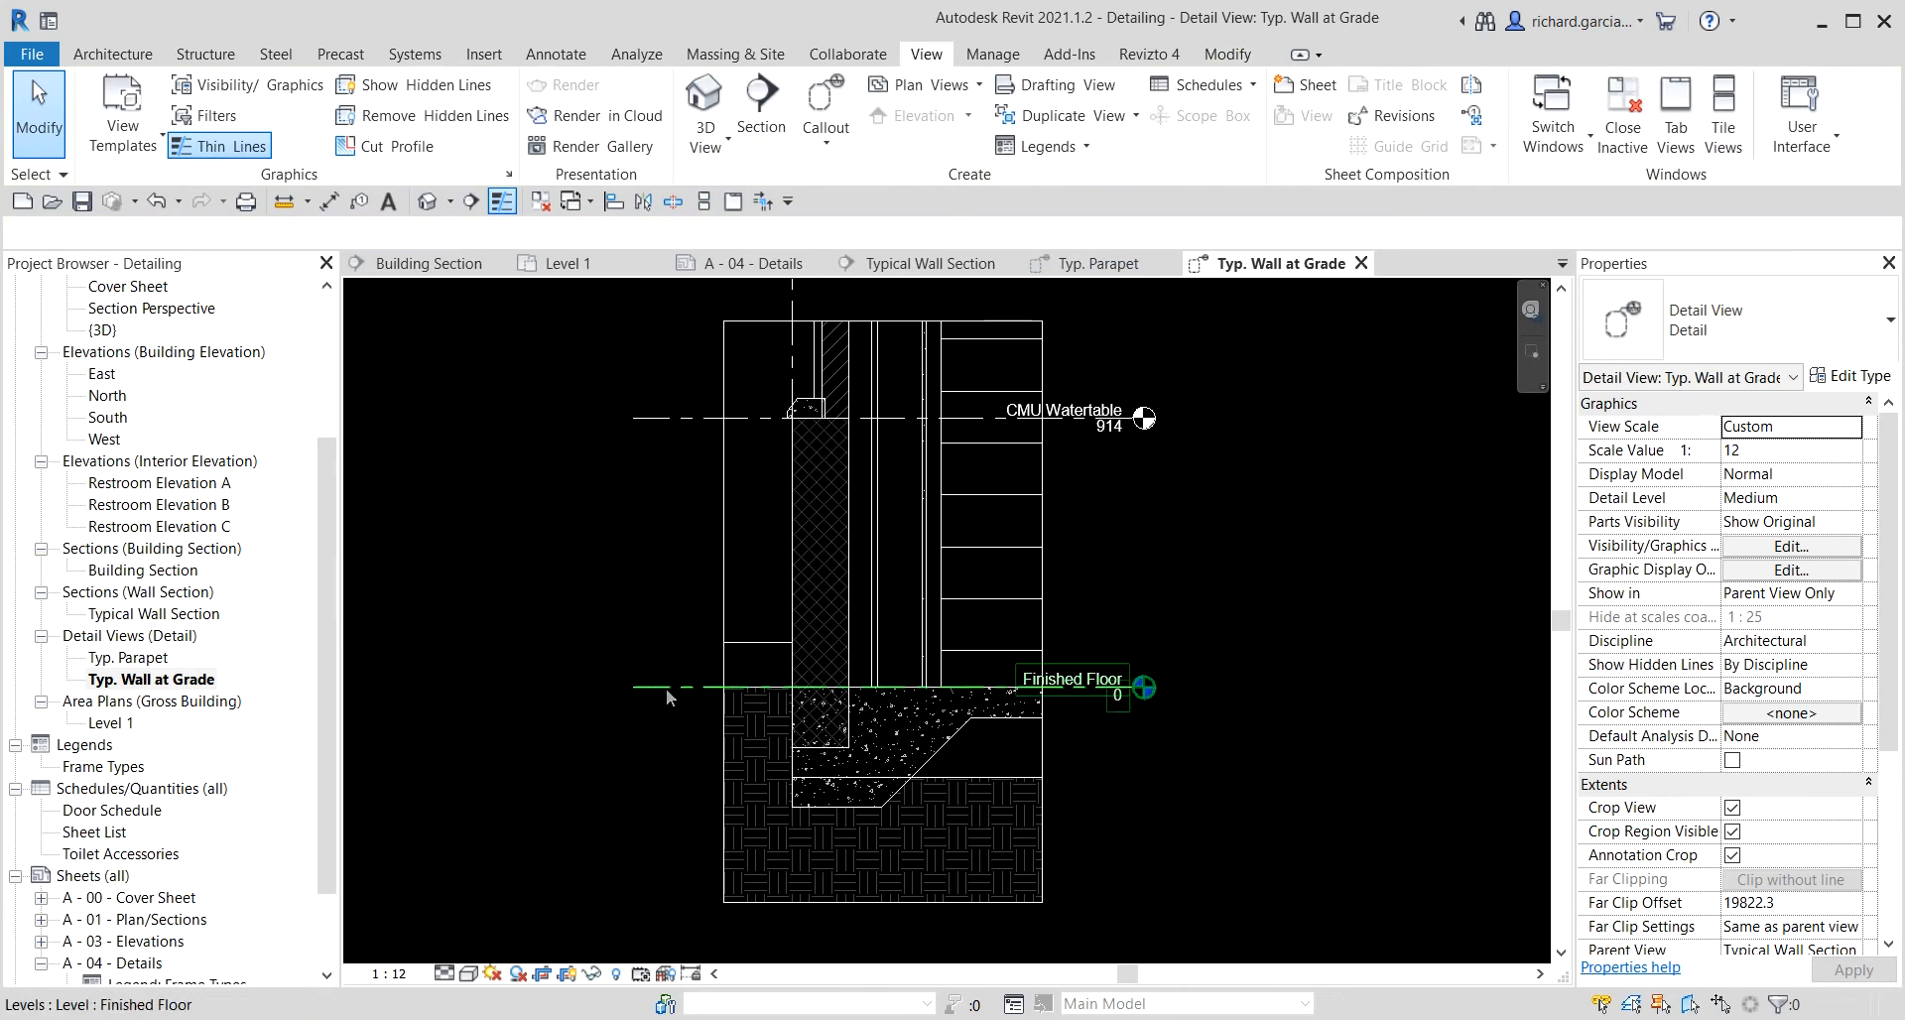
pyautogui.click(748, 645)
pyautogui.rightClick(748, 645)
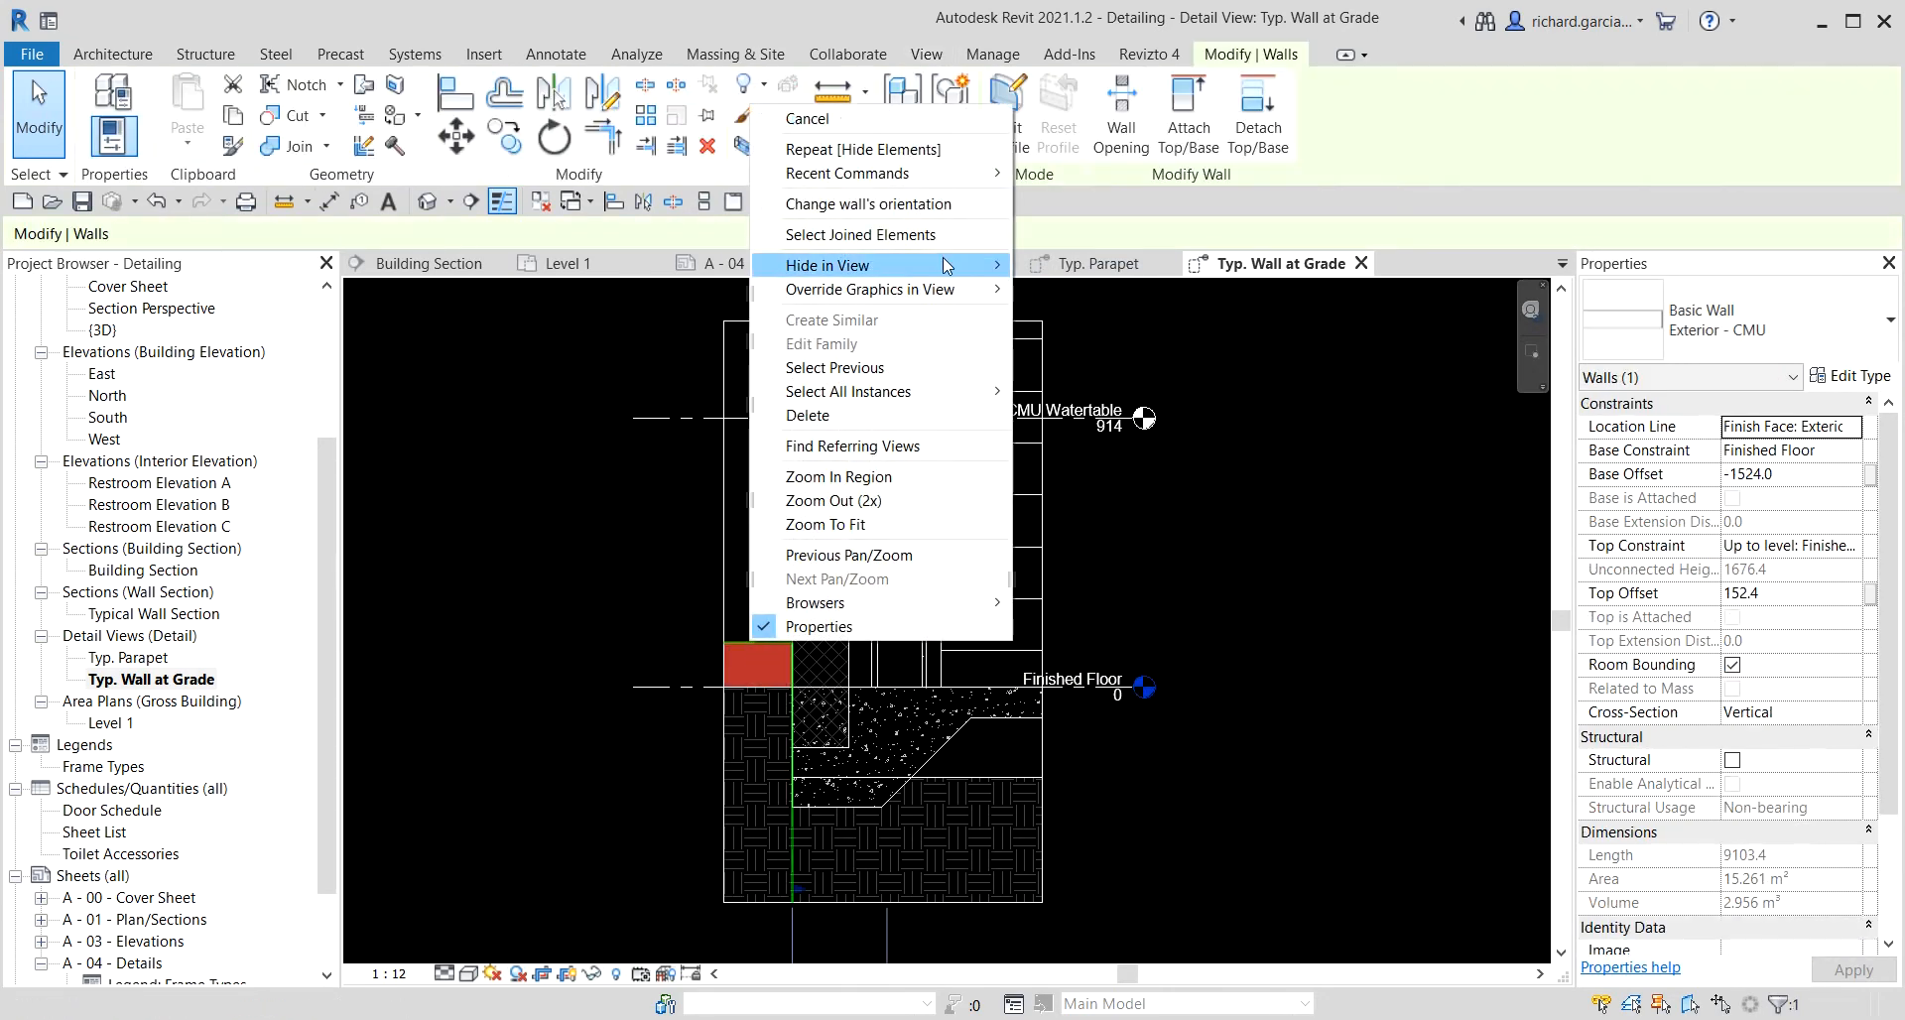
pyautogui.click(1046, 268)
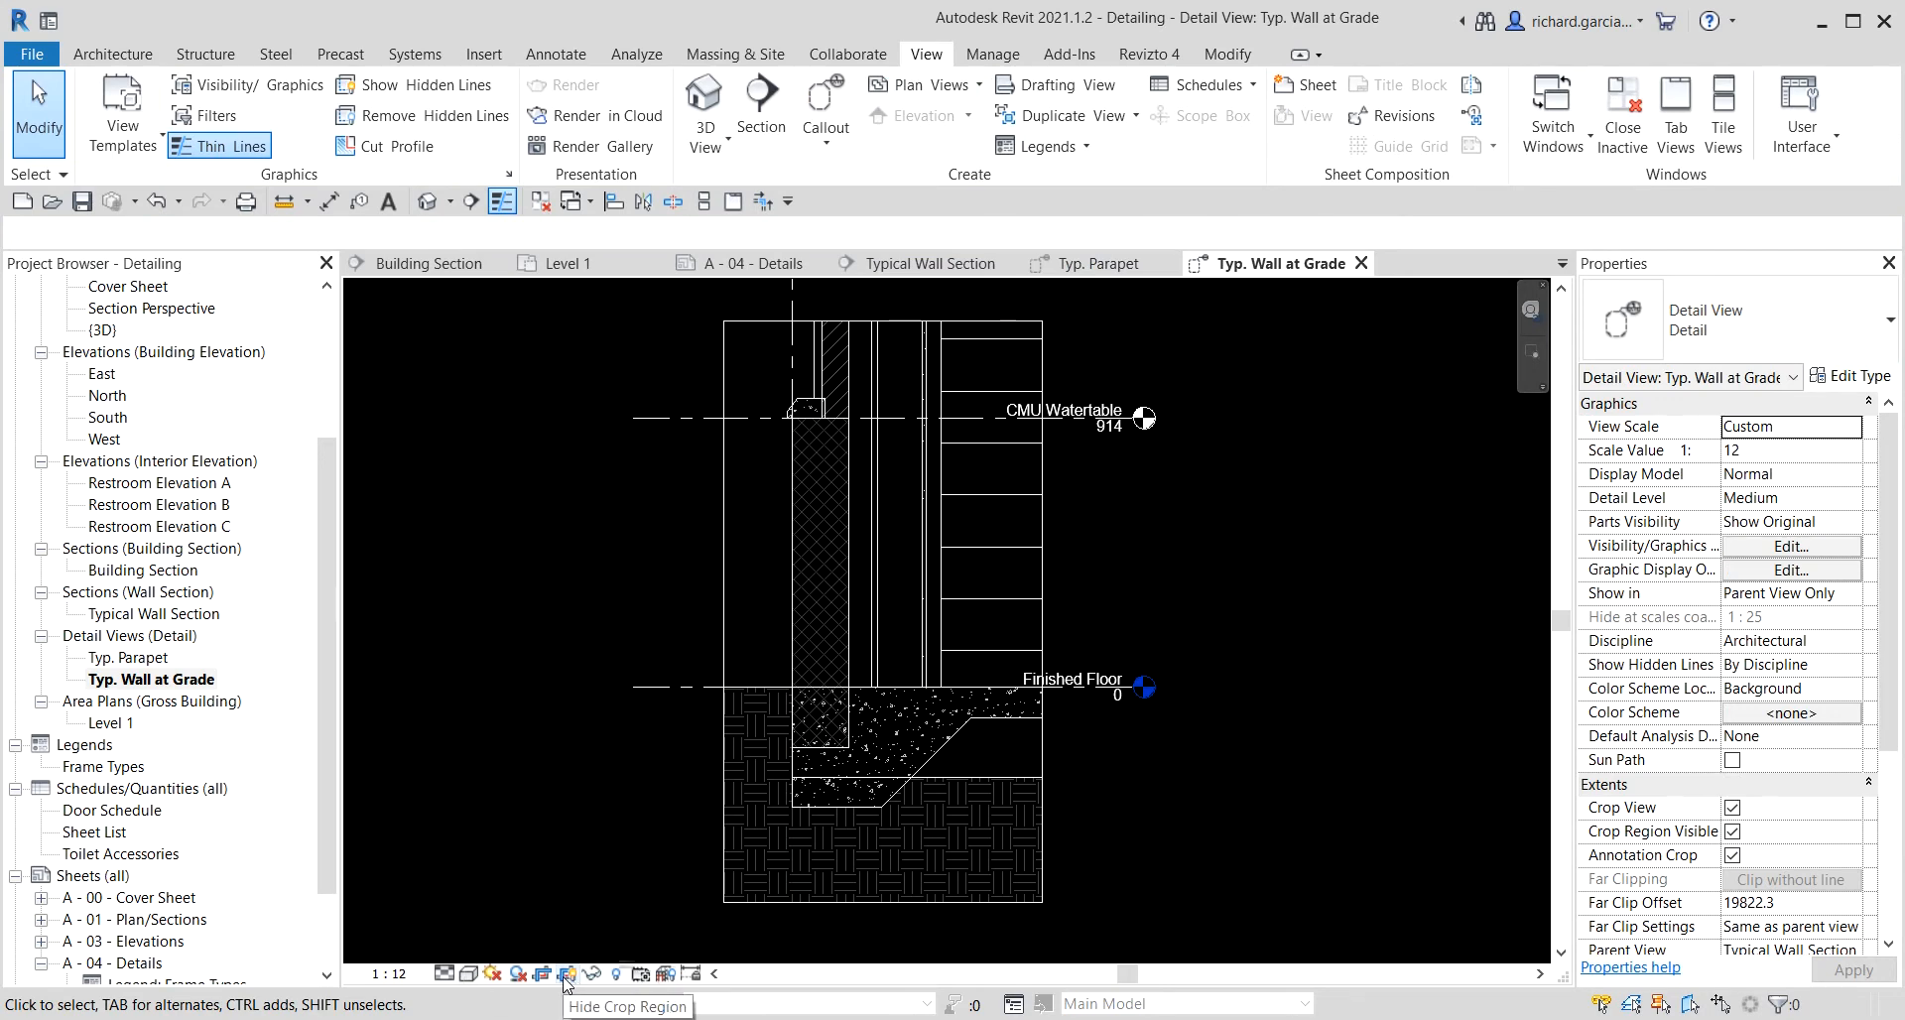
# Hide the detail view's crop region and set its view scale to 1 : 10.
pyautogui.click(565, 974)
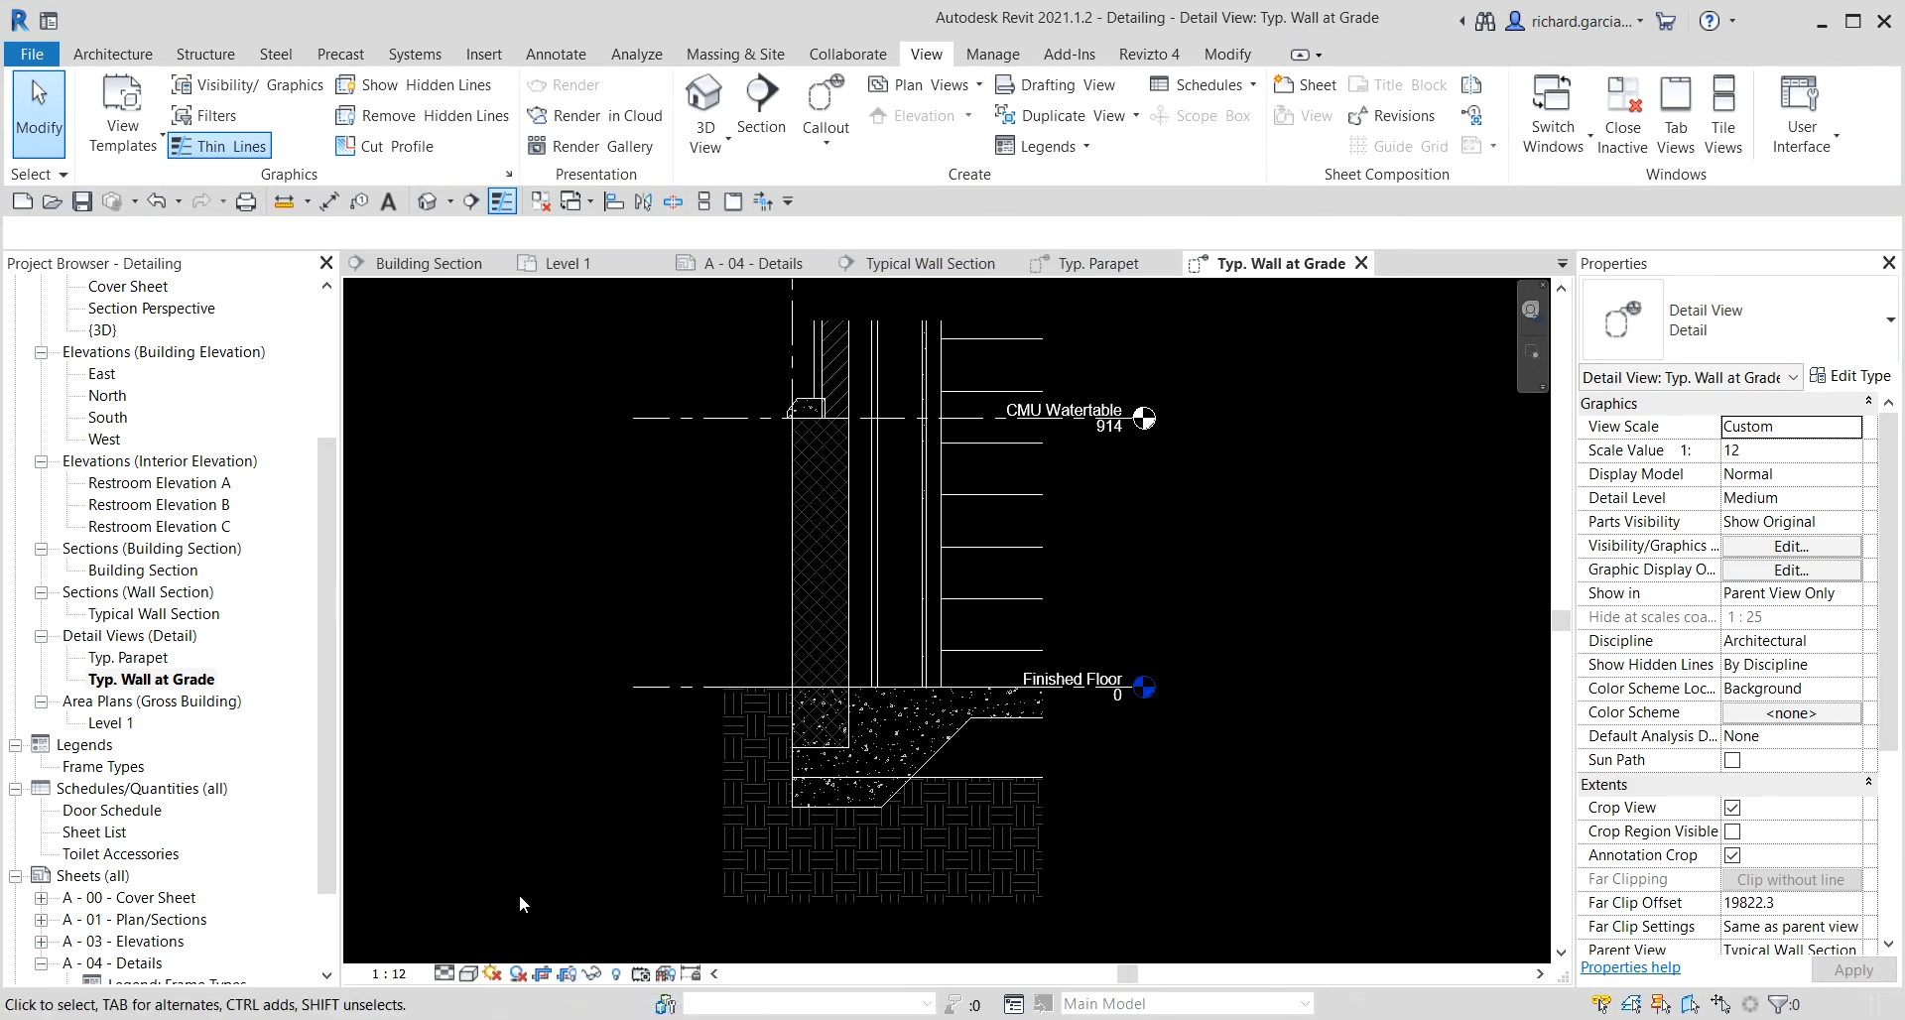
pyautogui.click(393, 974)
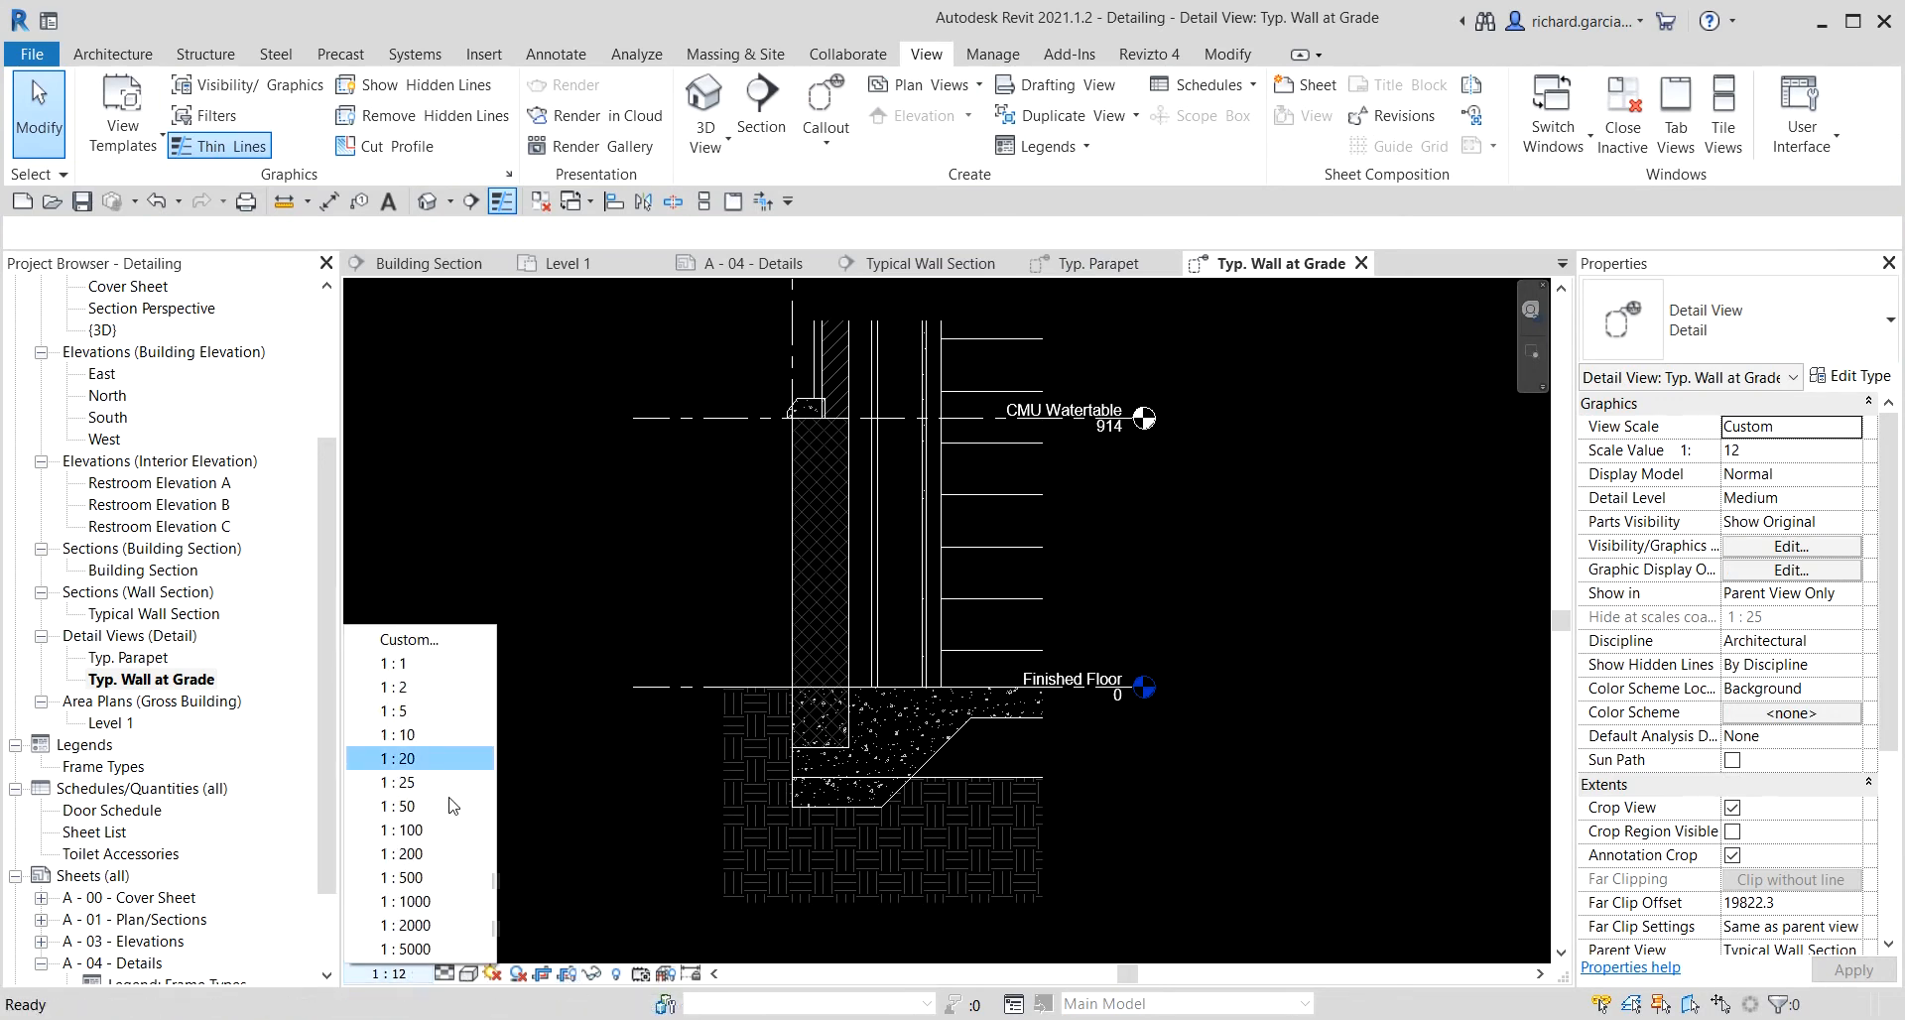
pyautogui.click(437, 739)
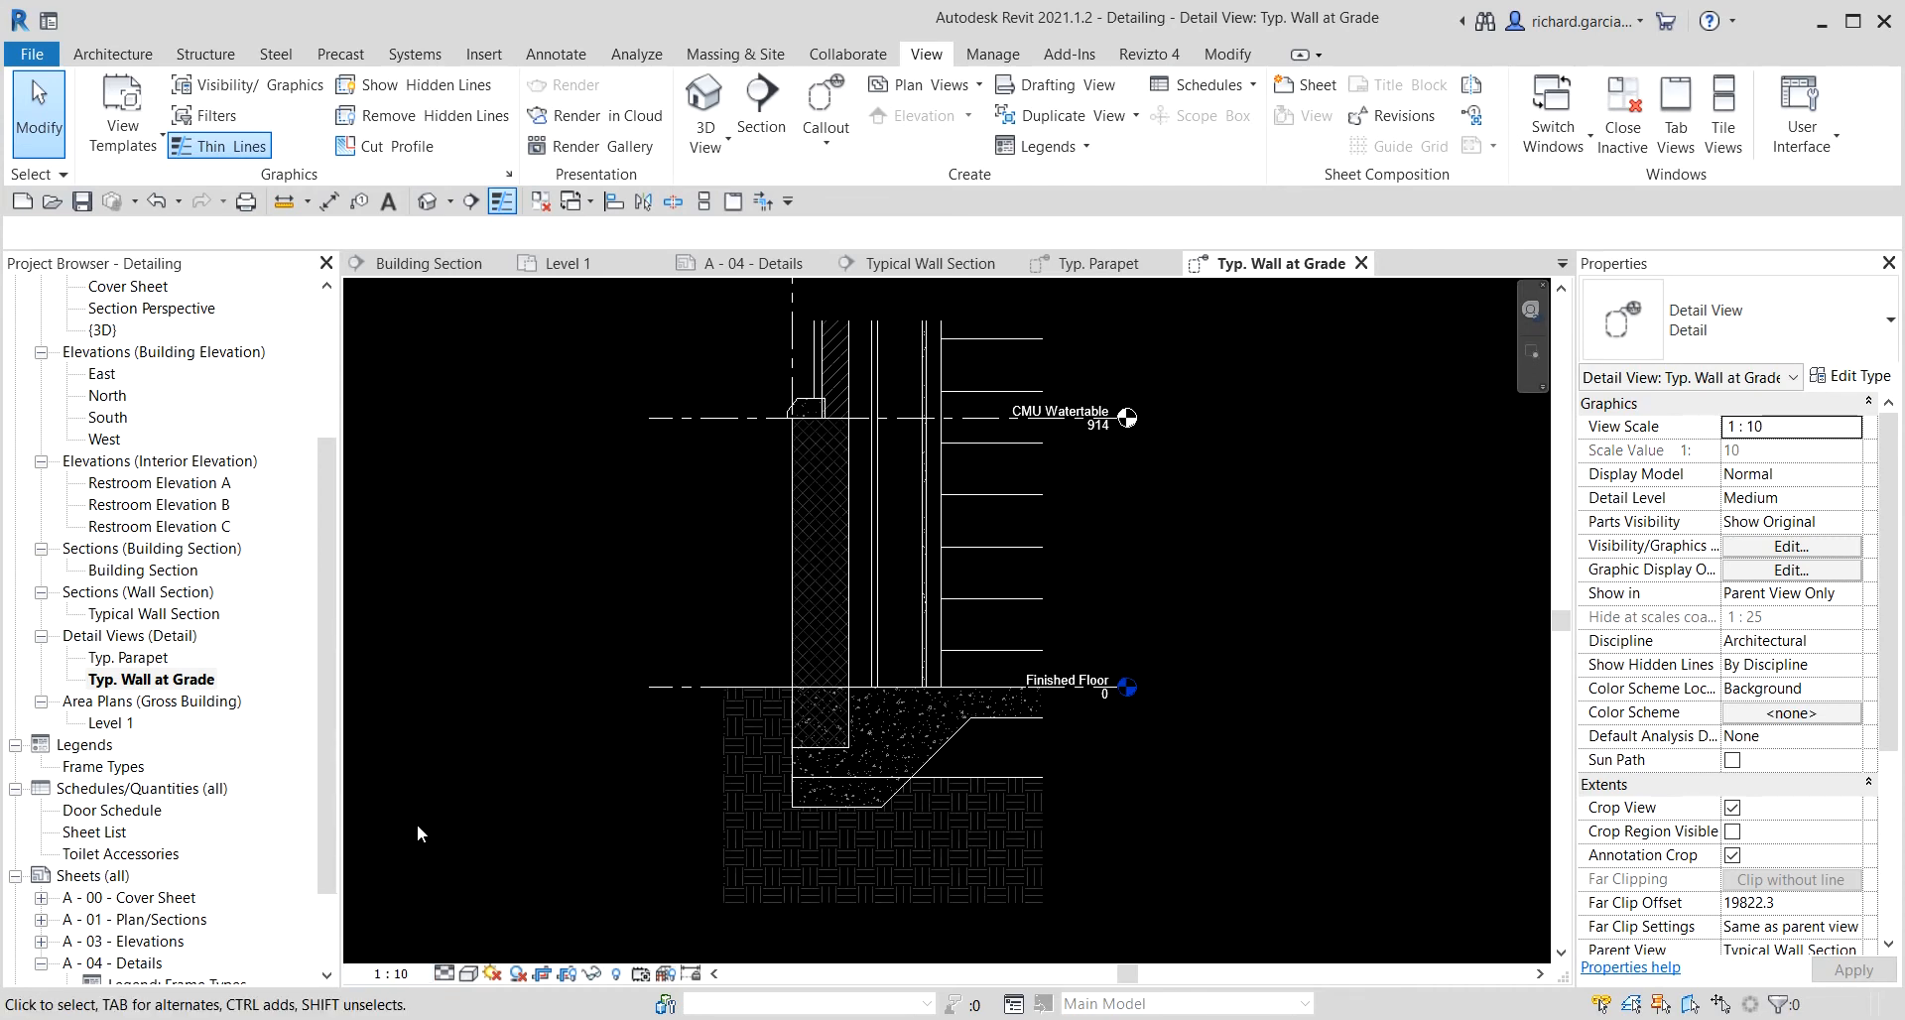
pyautogui.scroll(-2, 1057, 553)
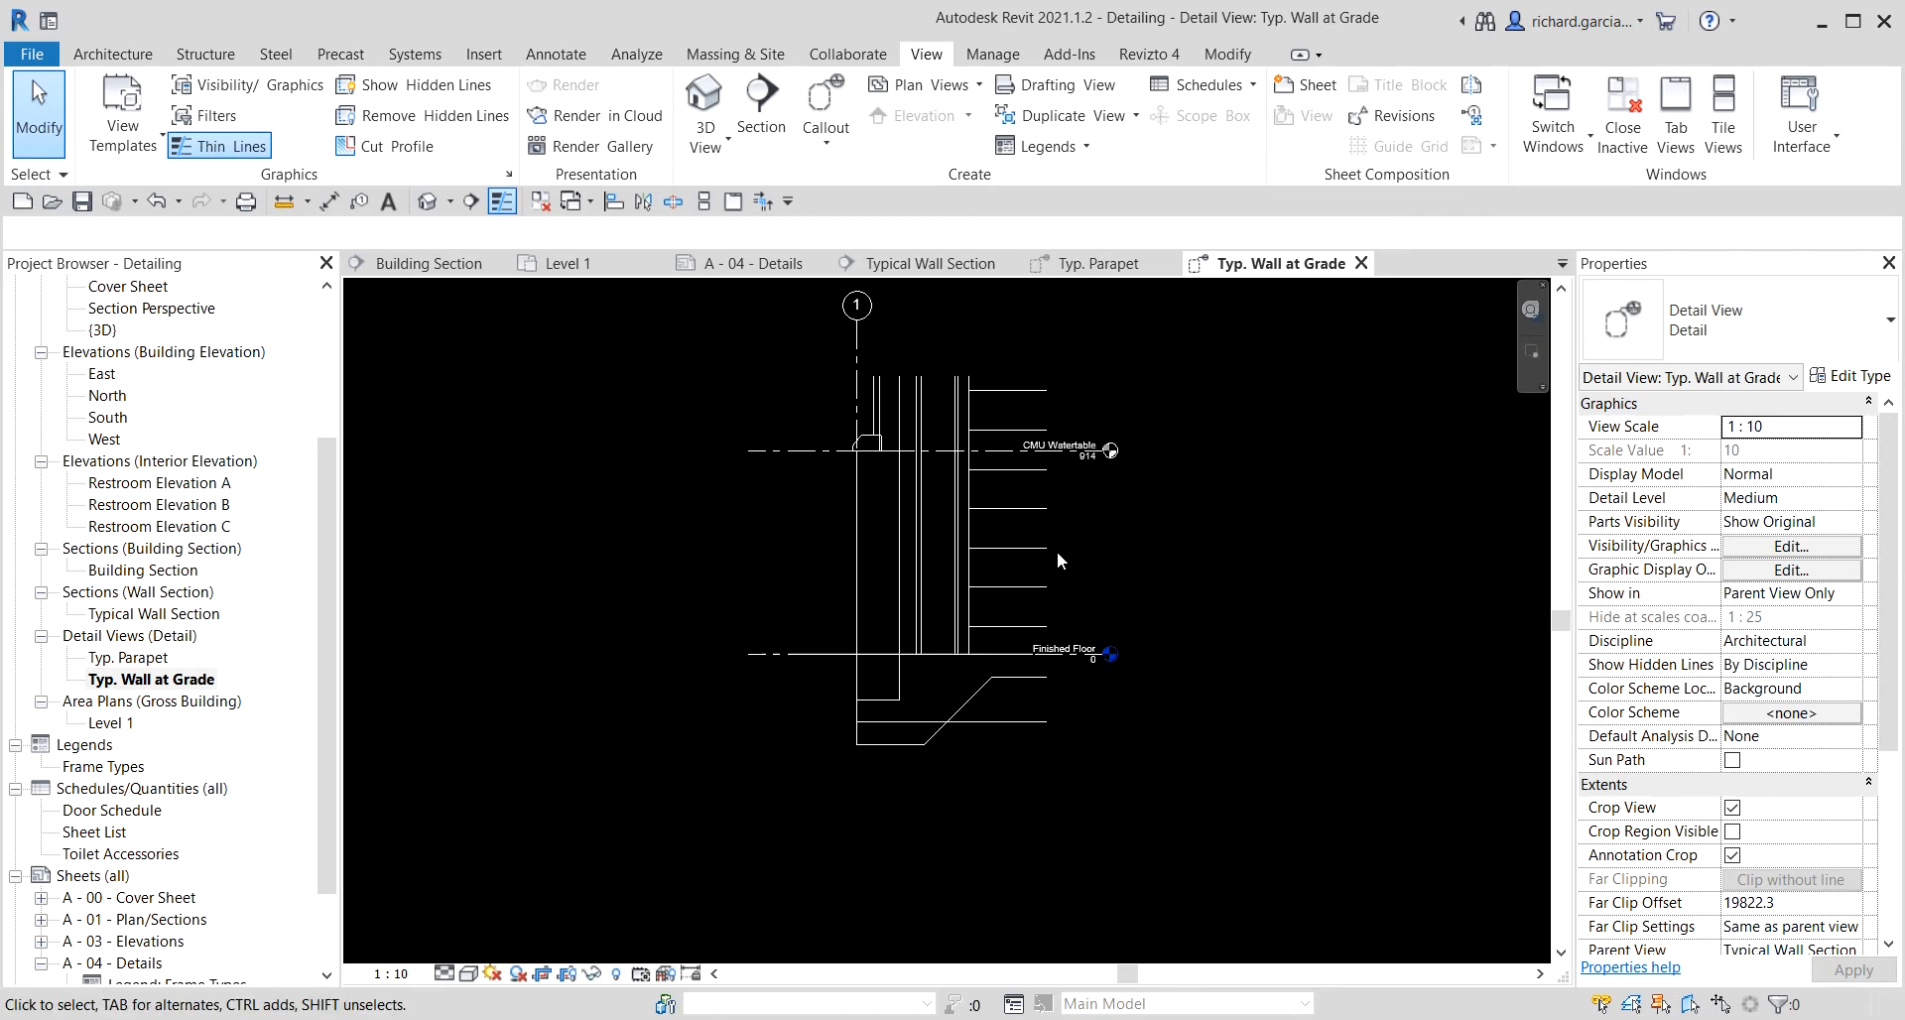
pyautogui.press('z')
pyautogui.press('e')
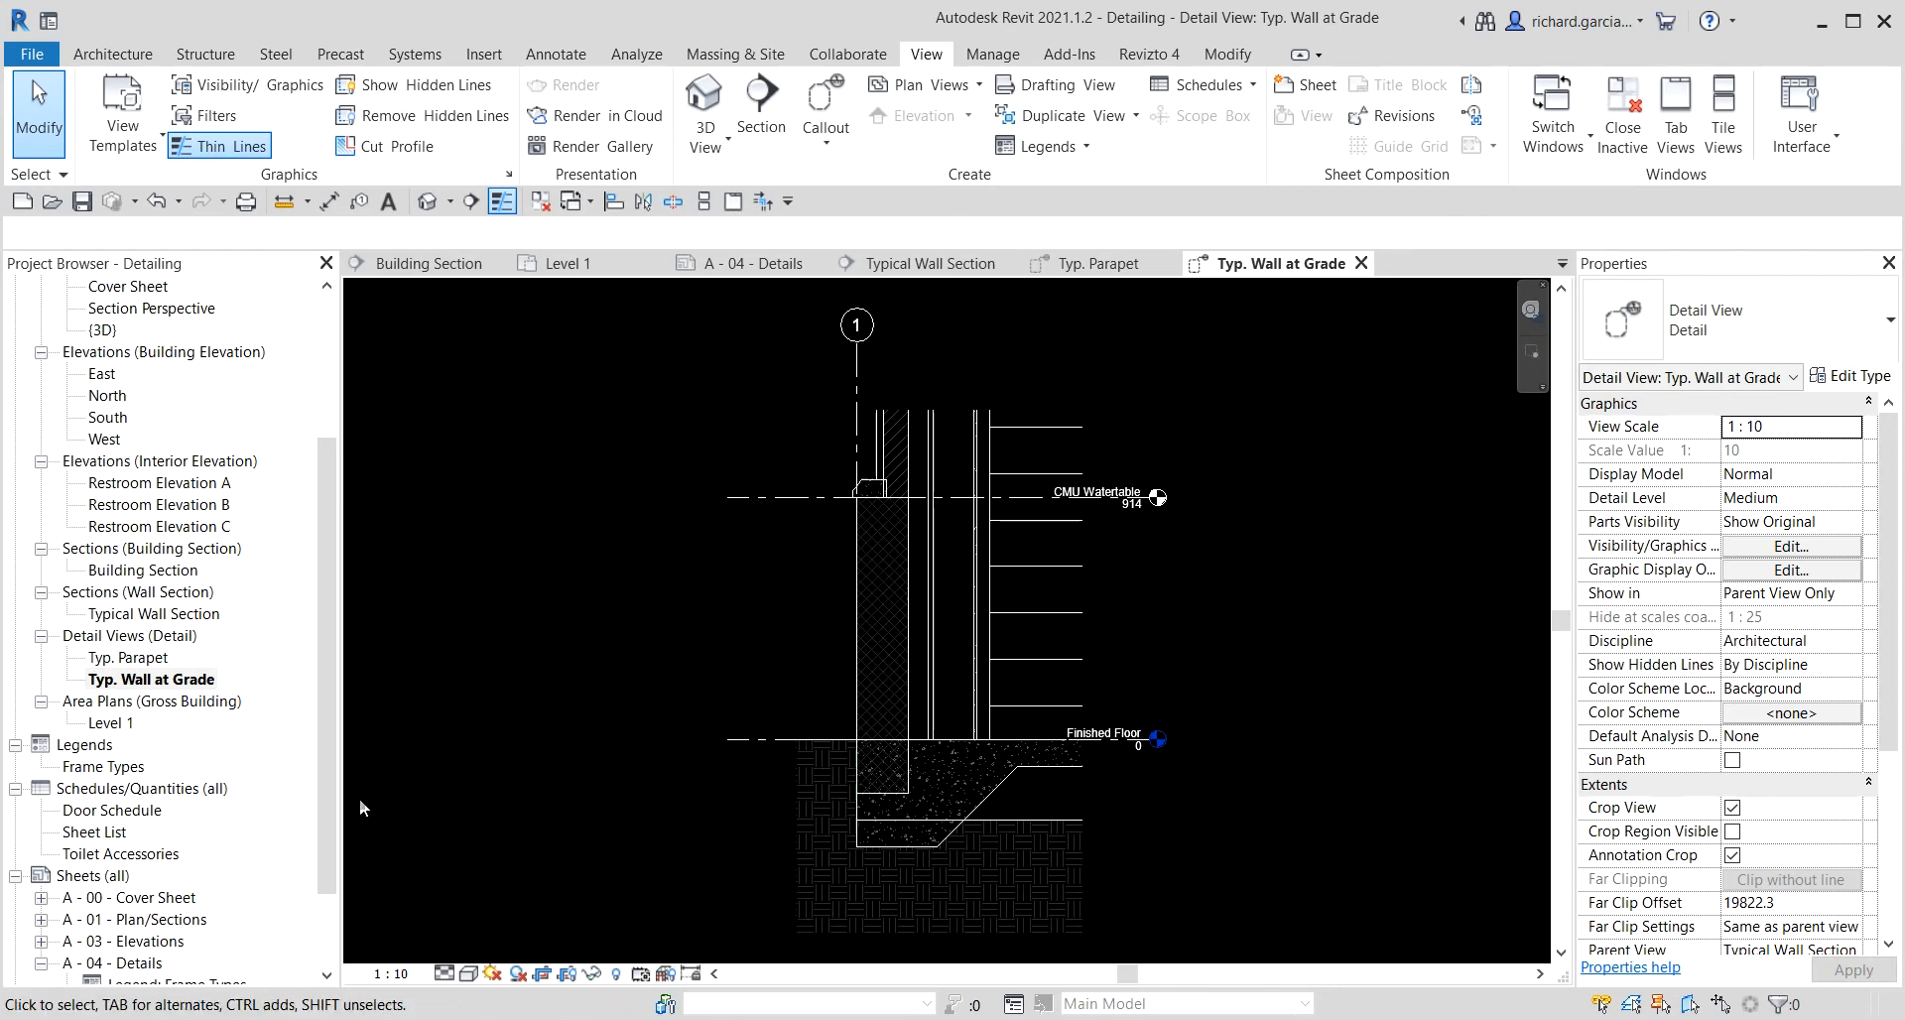
# Open the Building Section view.
pyautogui.press('ctrl')
pyautogui.press('ctrl')
pyautogui.doubleClick(168, 573)
pyautogui.press('ctrl')
pyautogui.press('ctrl')
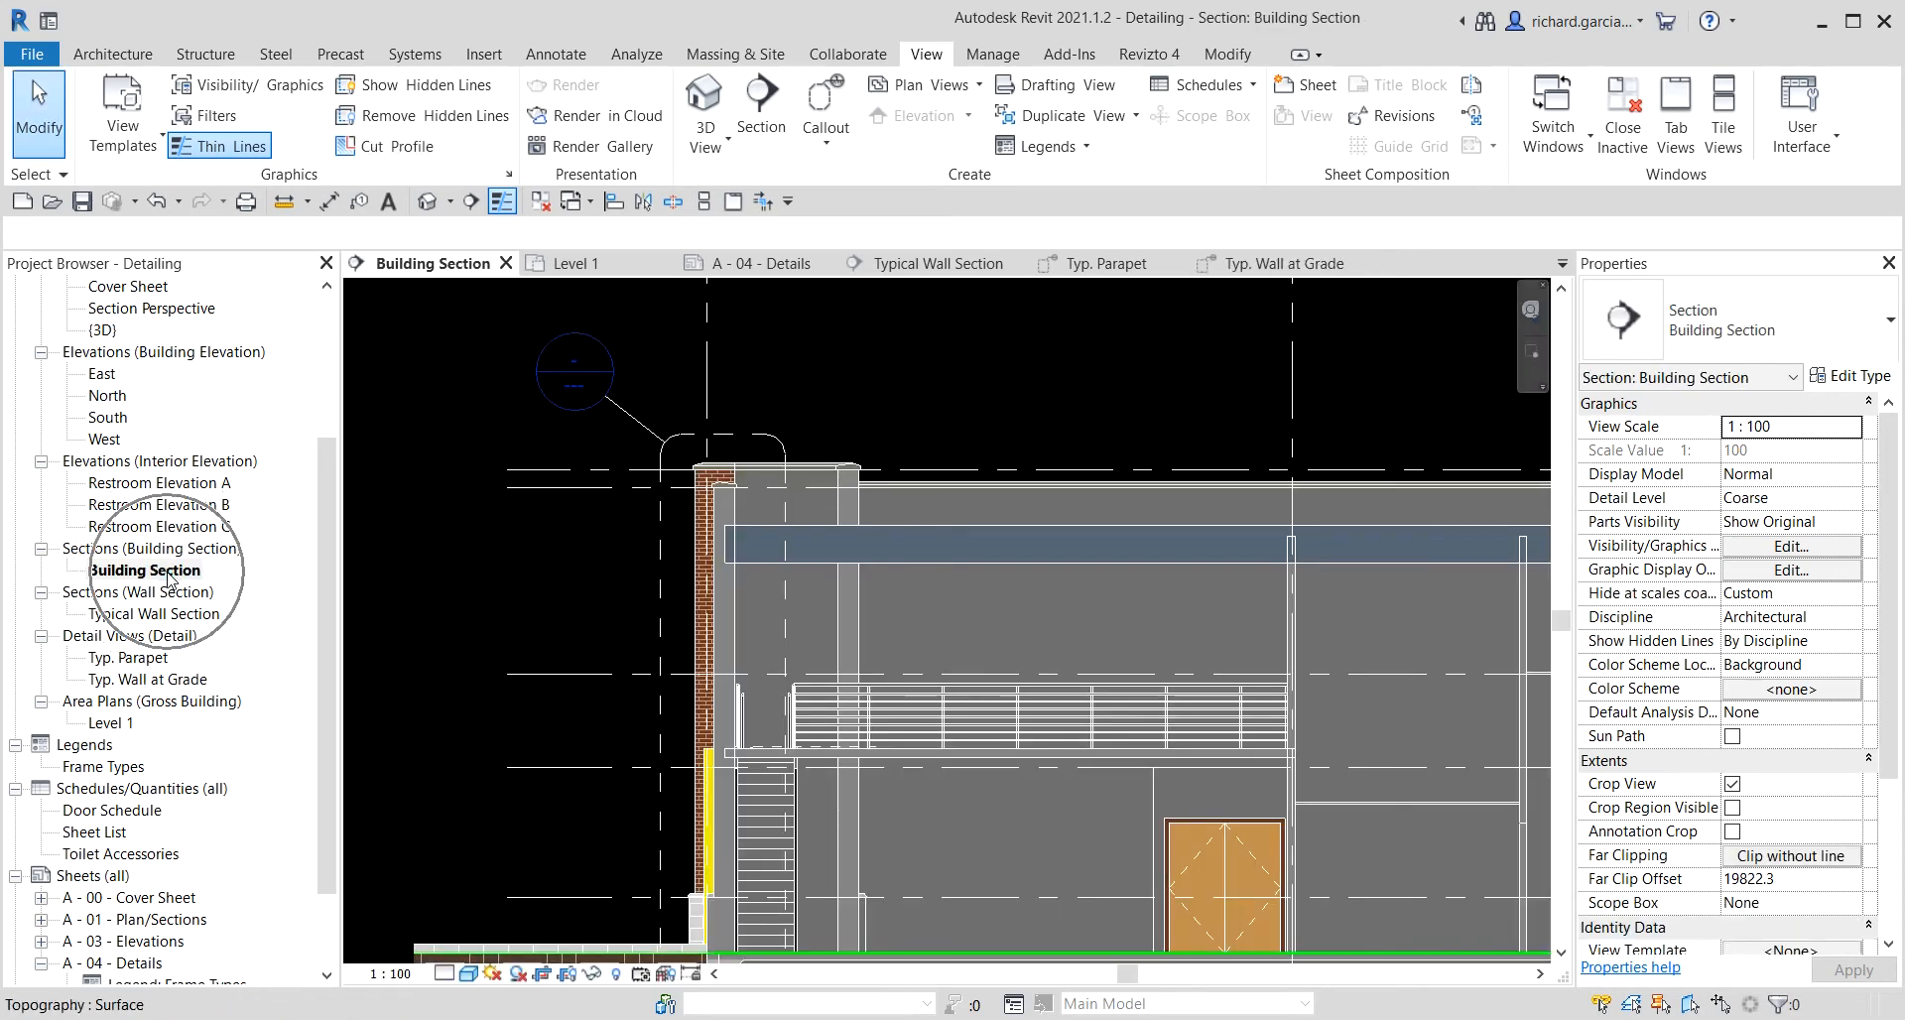
pyautogui.press('ctrl')
pyautogui.press('ctrl')
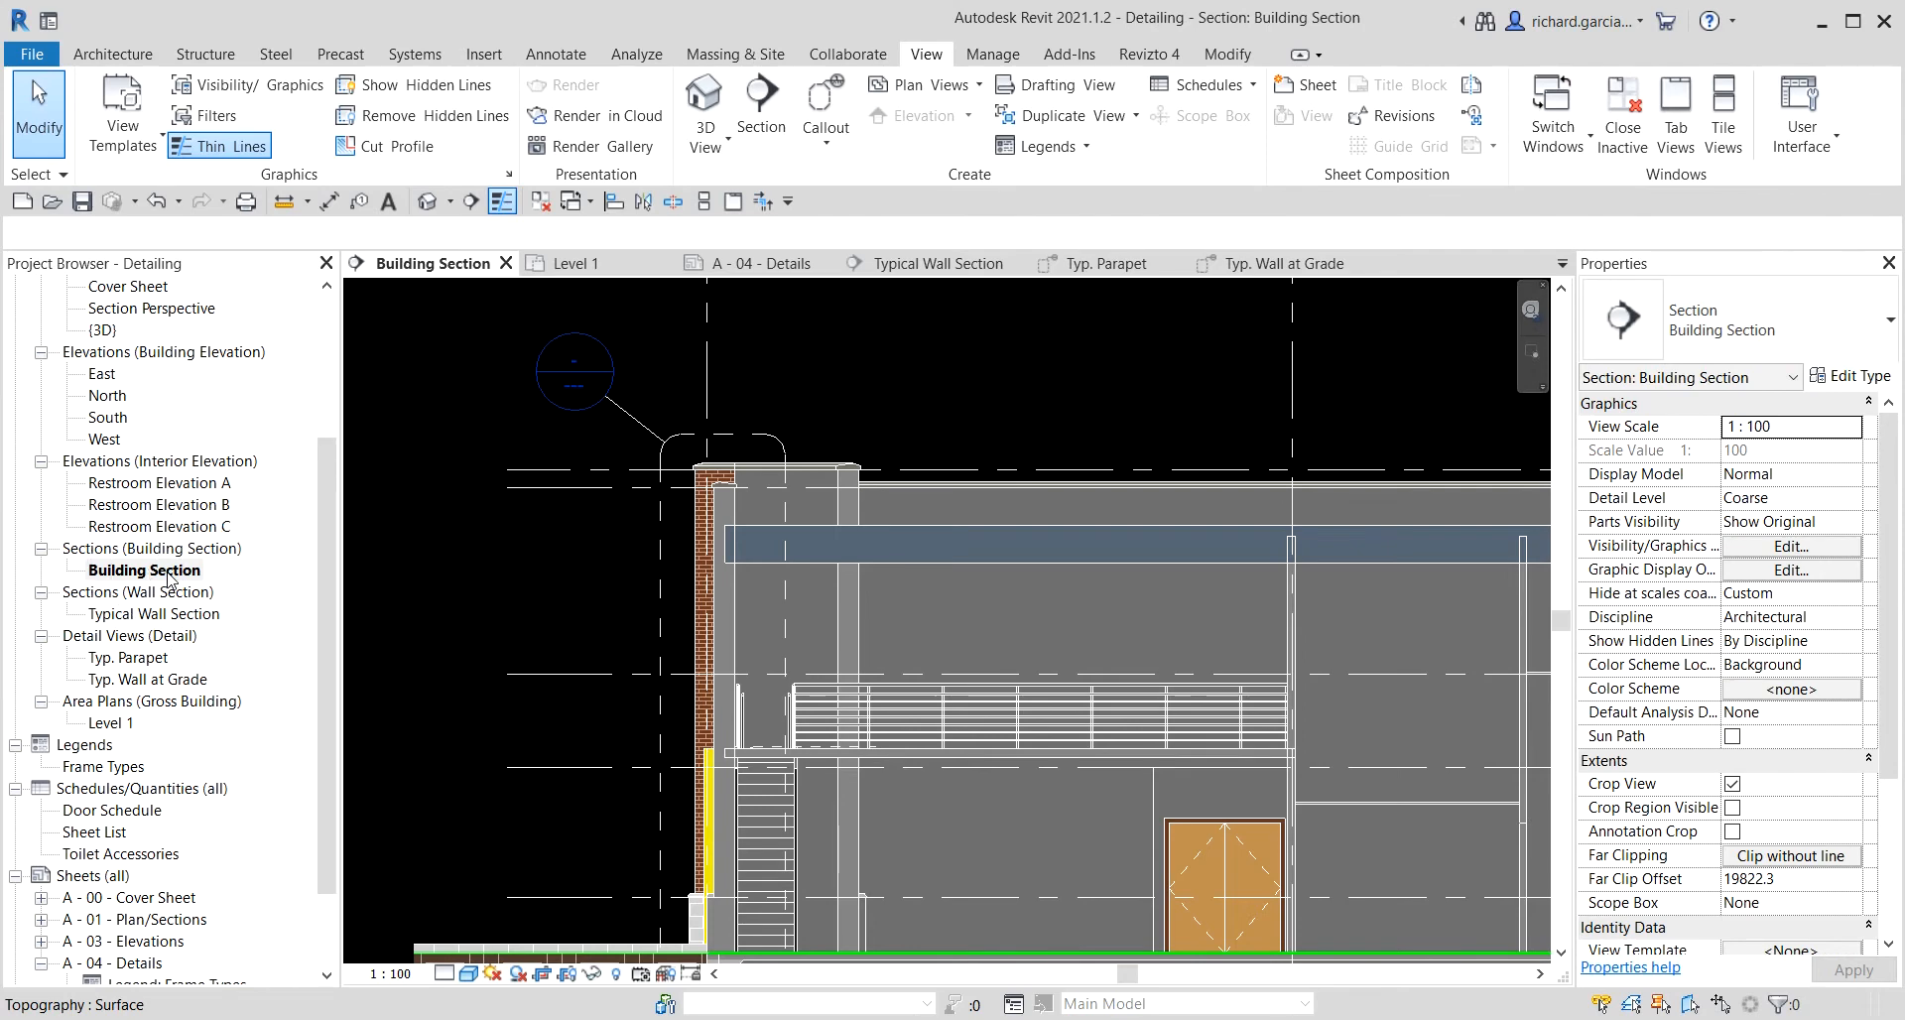
# Draw a rectangular detail callout around the canopy roof's low end where it meets the parapet wall.
pyautogui.scroll(-2, 1012, 643)
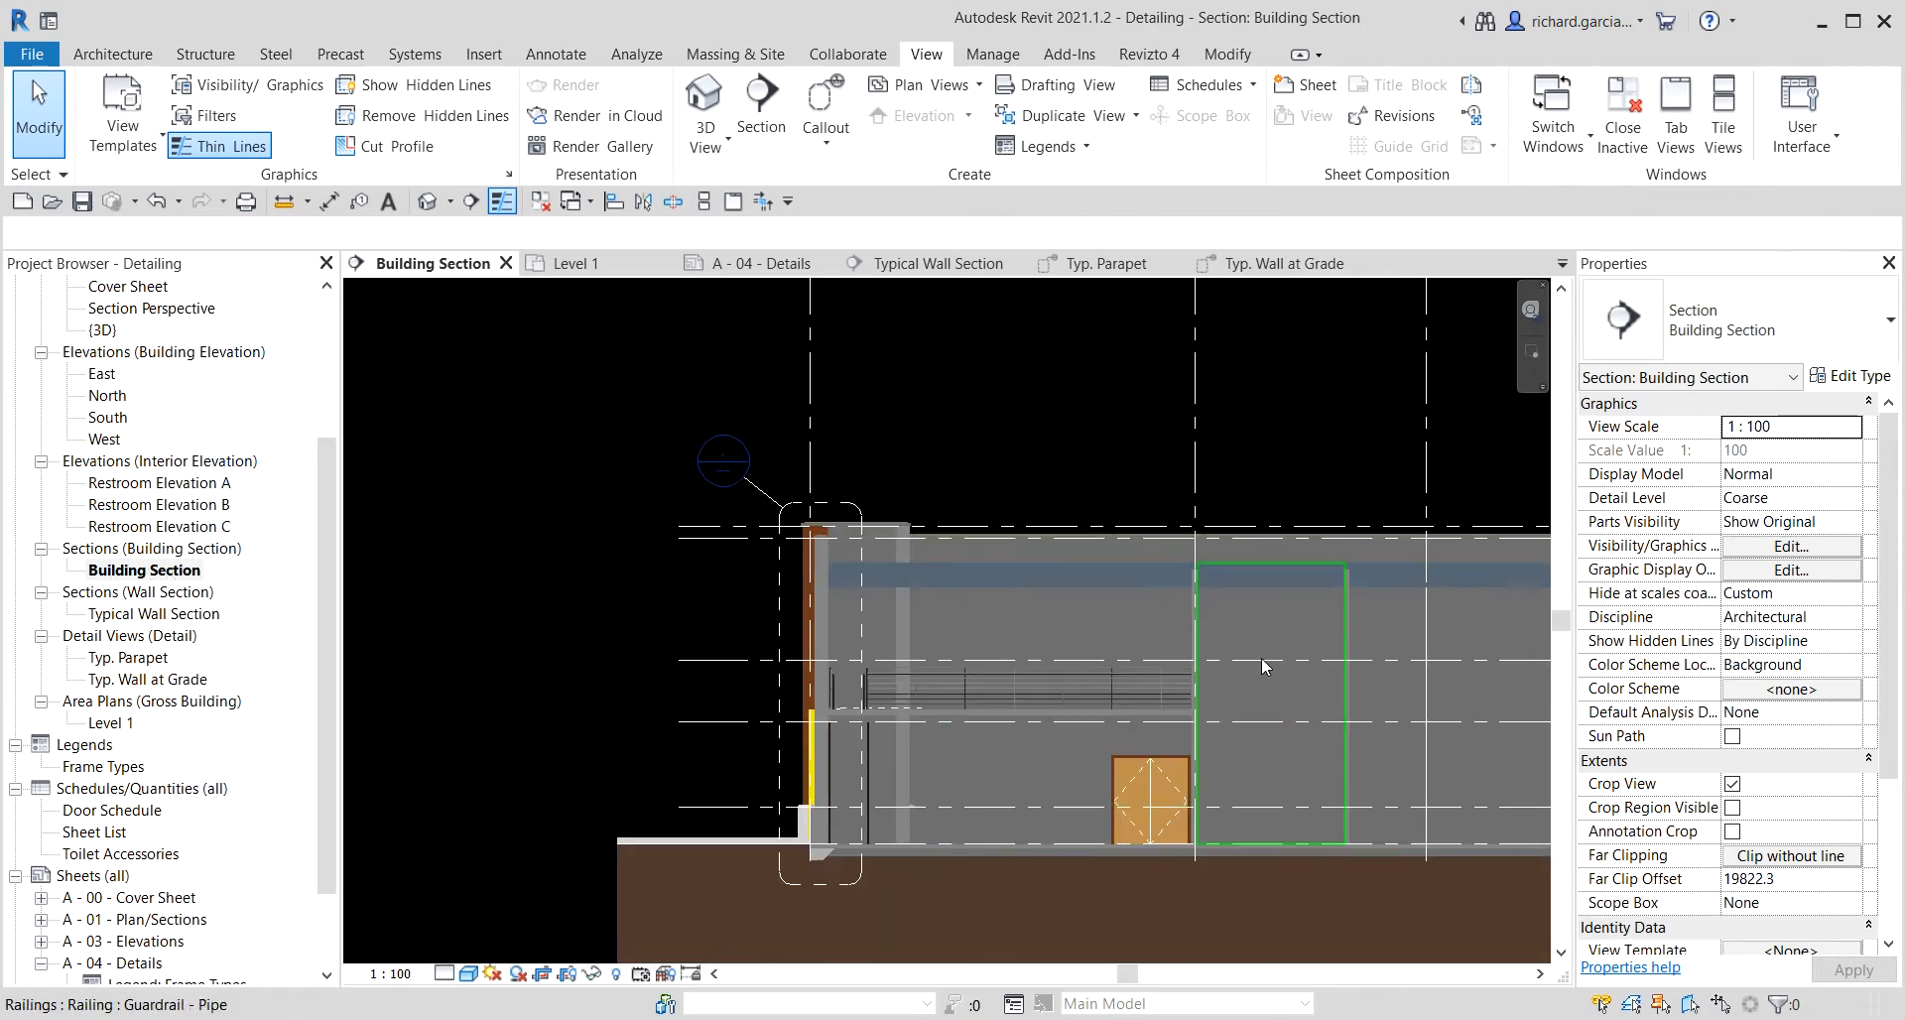
pyautogui.moveTo(1265, 663); pyautogui.dragTo(859, 618, button='middle')
pyautogui.moveTo(1401, 617); pyautogui.dragTo(954, 680, button='middle')
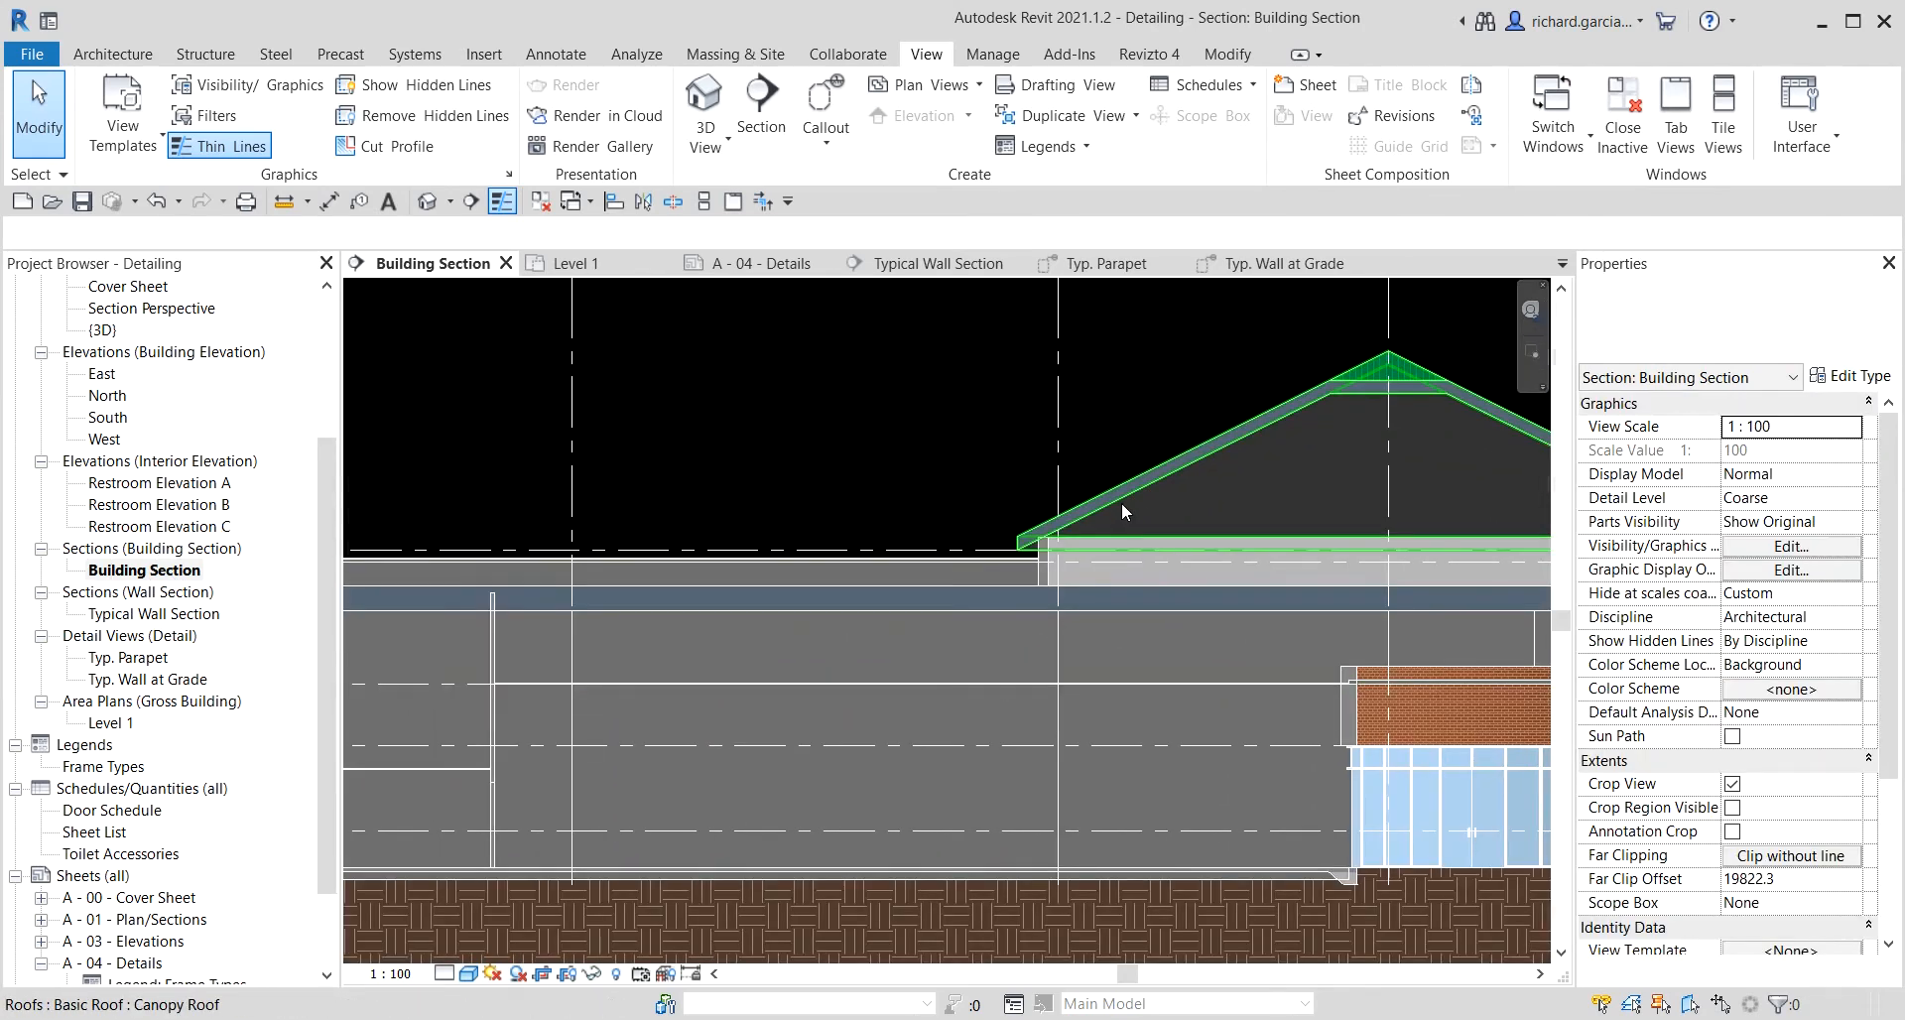
pyautogui.scroll(2, 1122, 500)
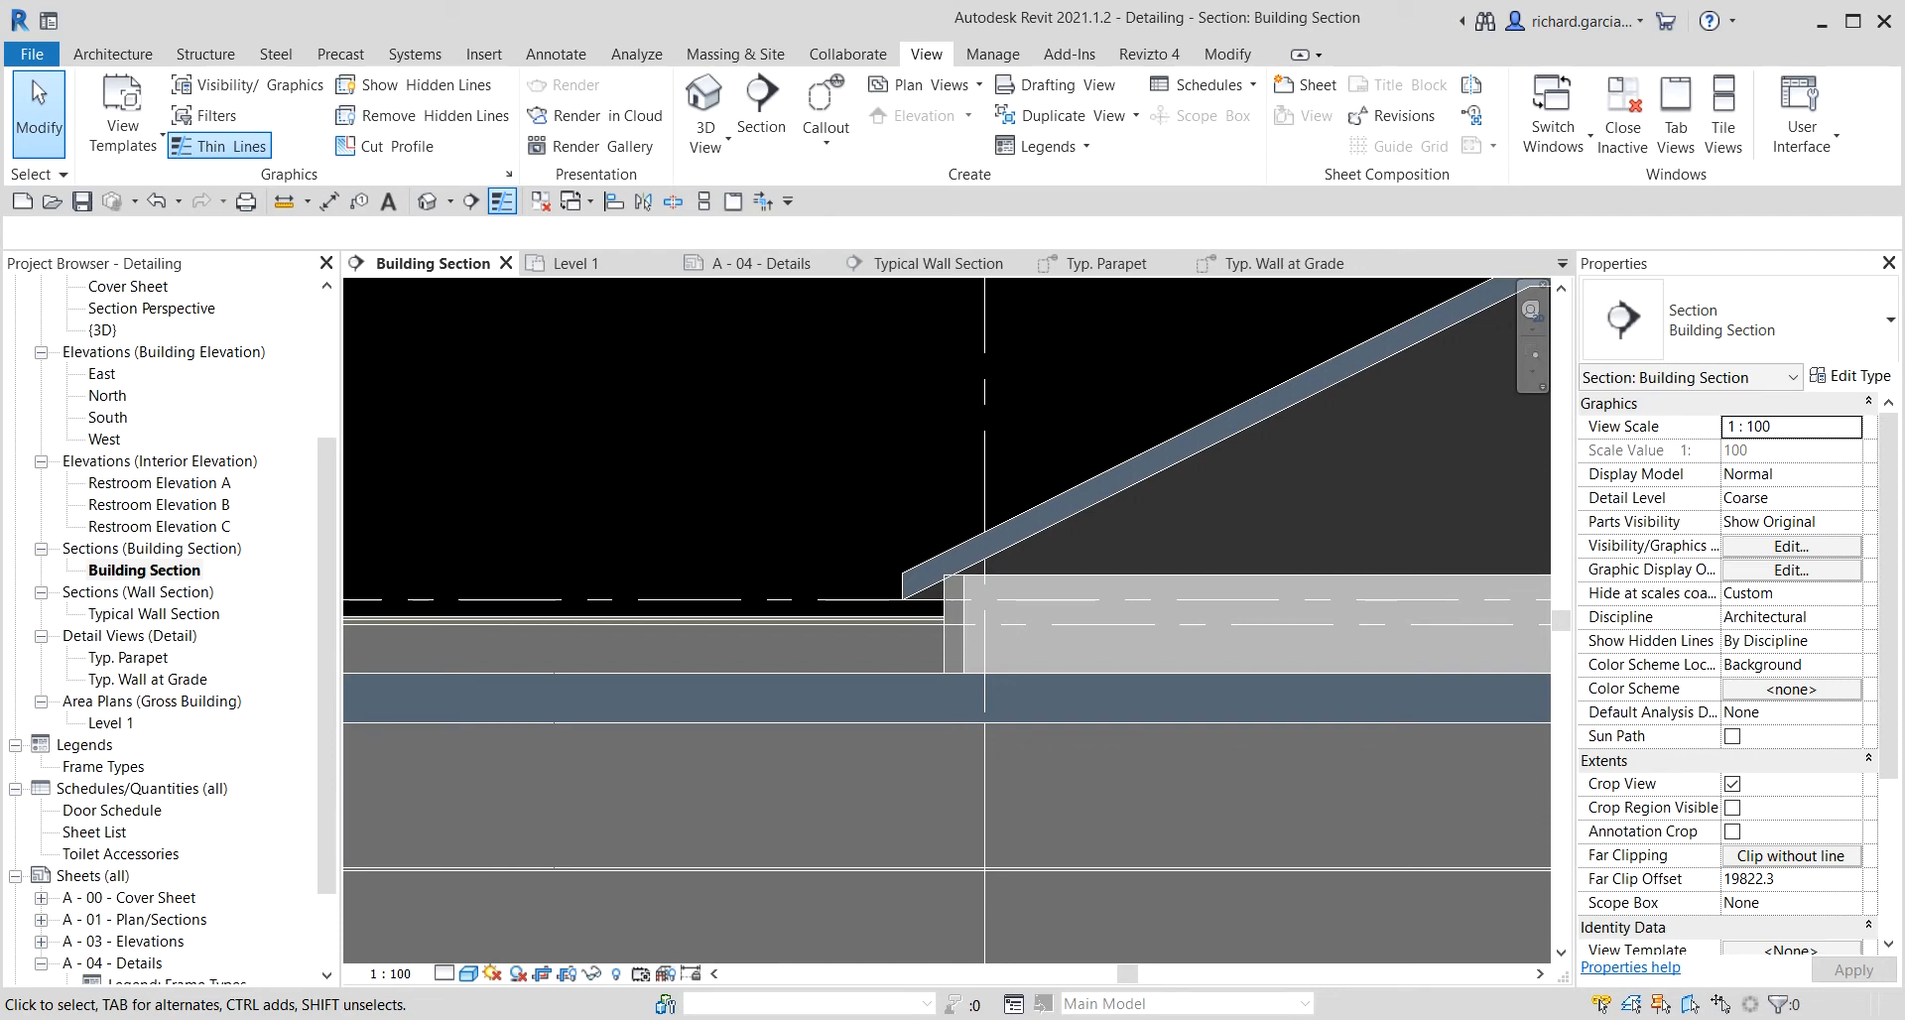
pyautogui.click(981, 86)
pyautogui.click(827, 142)
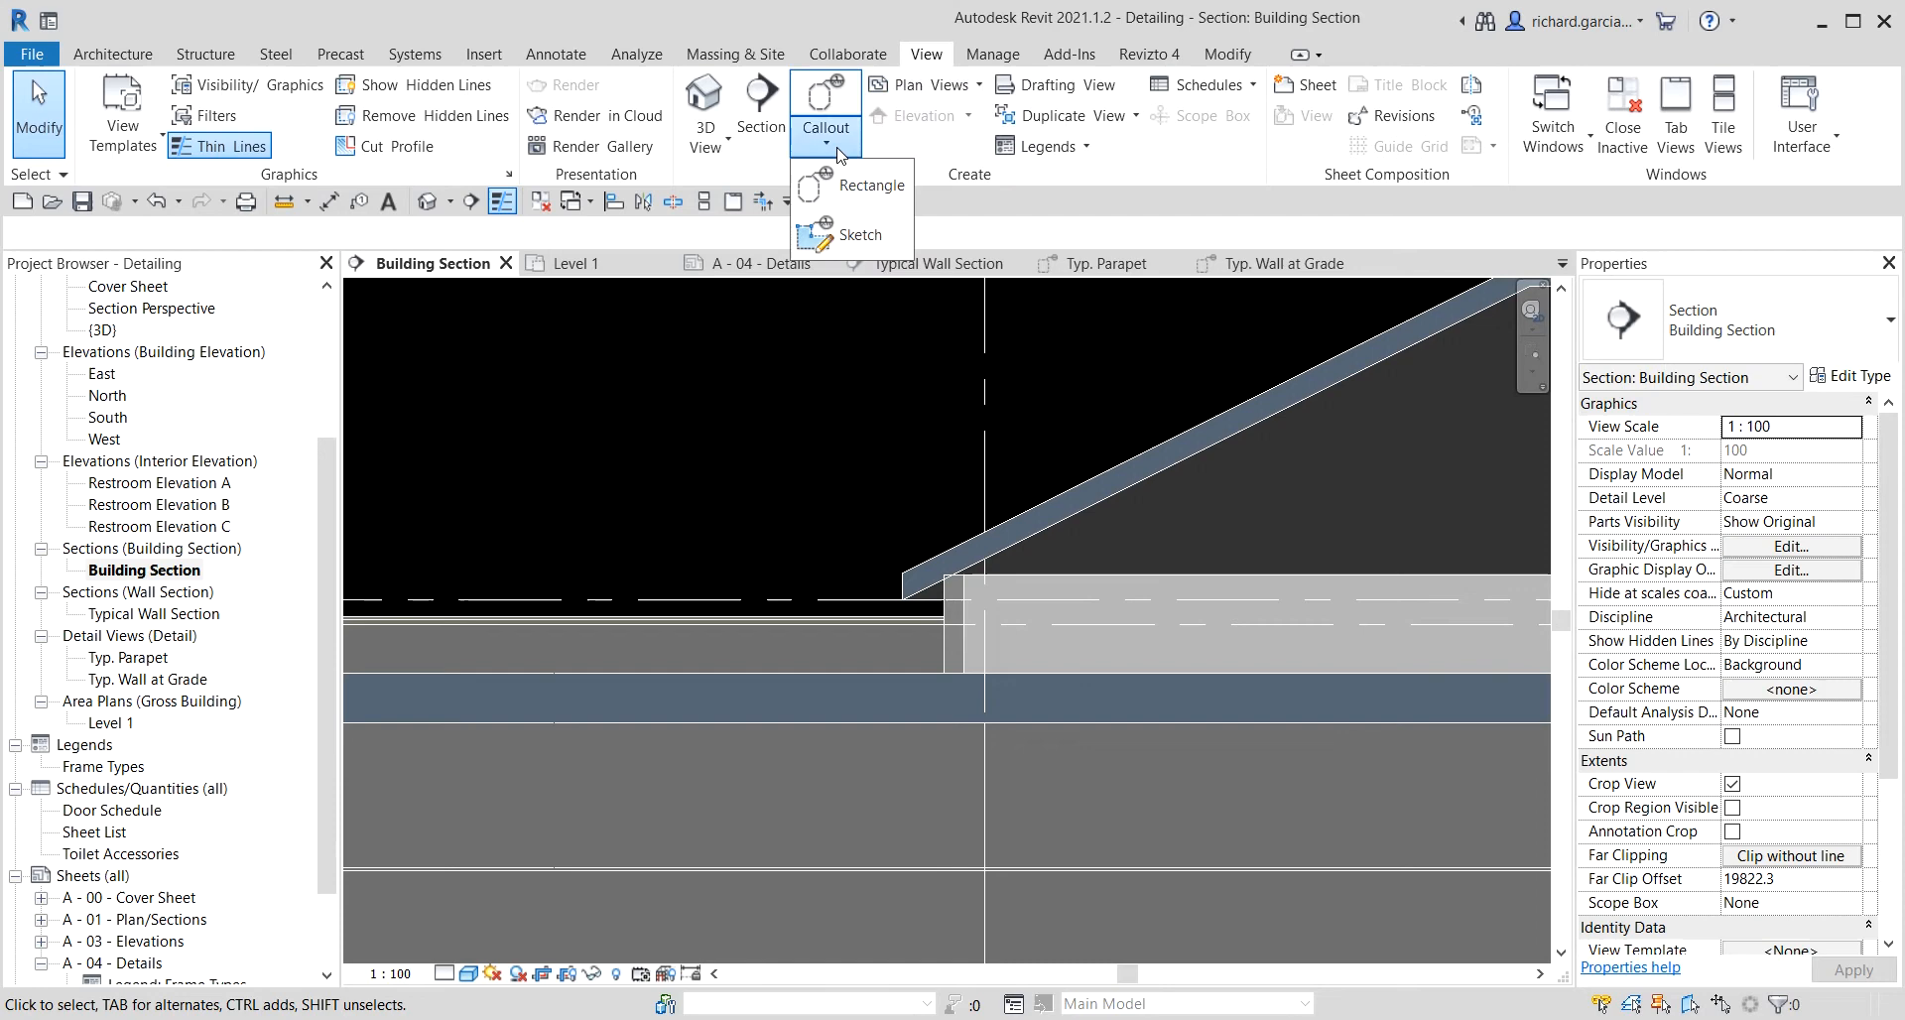
pyautogui.click(874, 193)
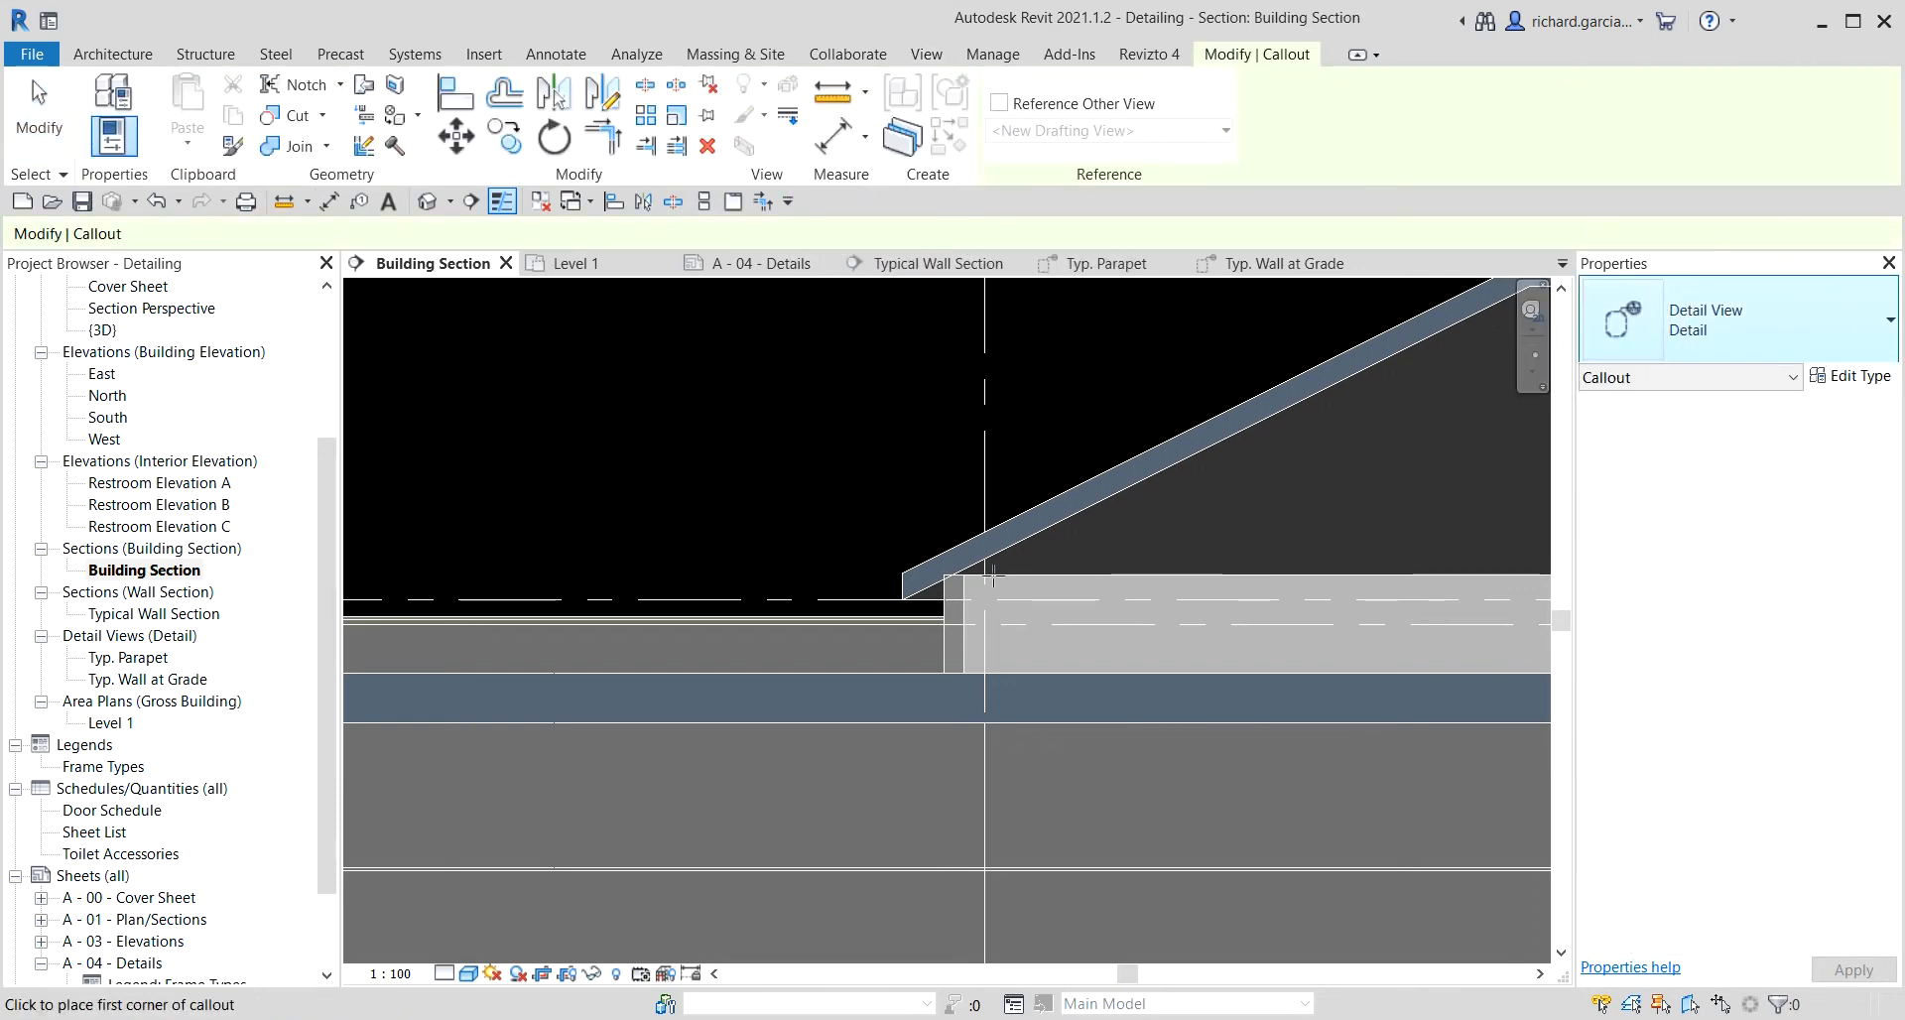
pyautogui.scroll(-2, 857, 504)
pyautogui.scroll(-1, 856, 504)
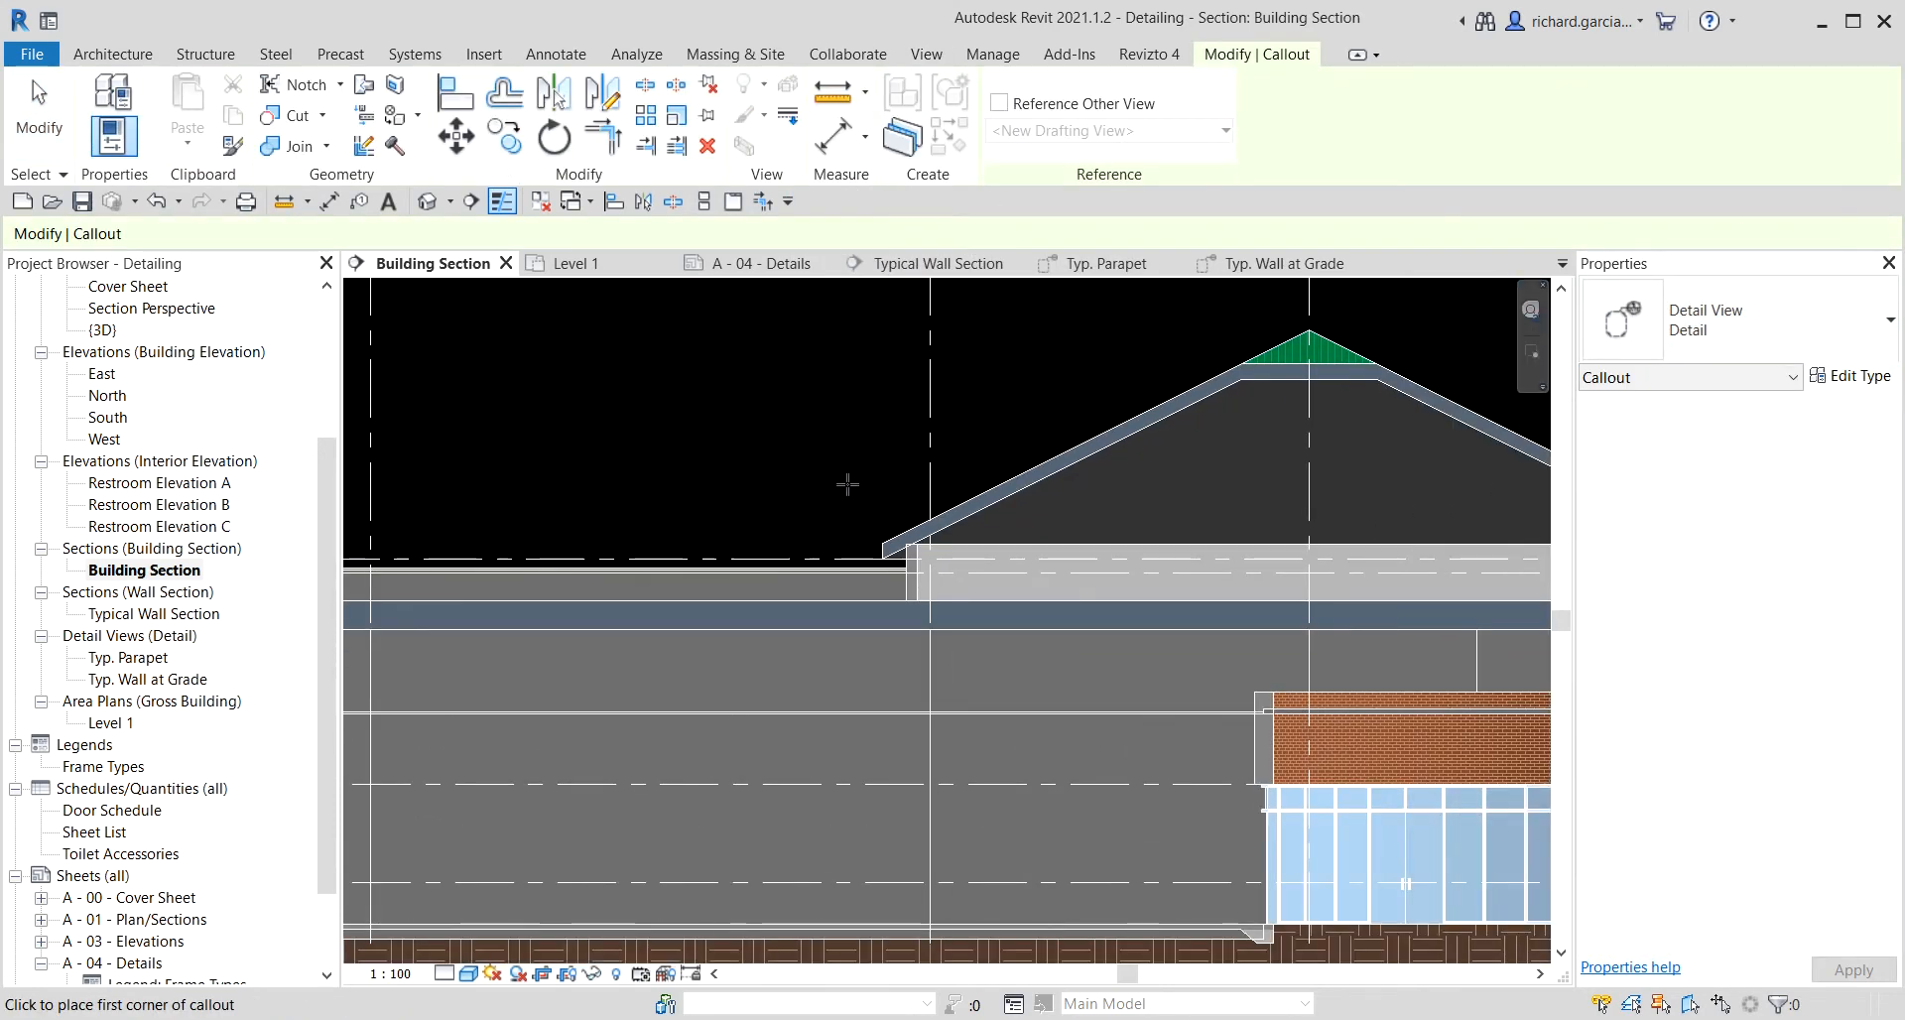
pyautogui.click(848, 484)
pyautogui.click(972, 662)
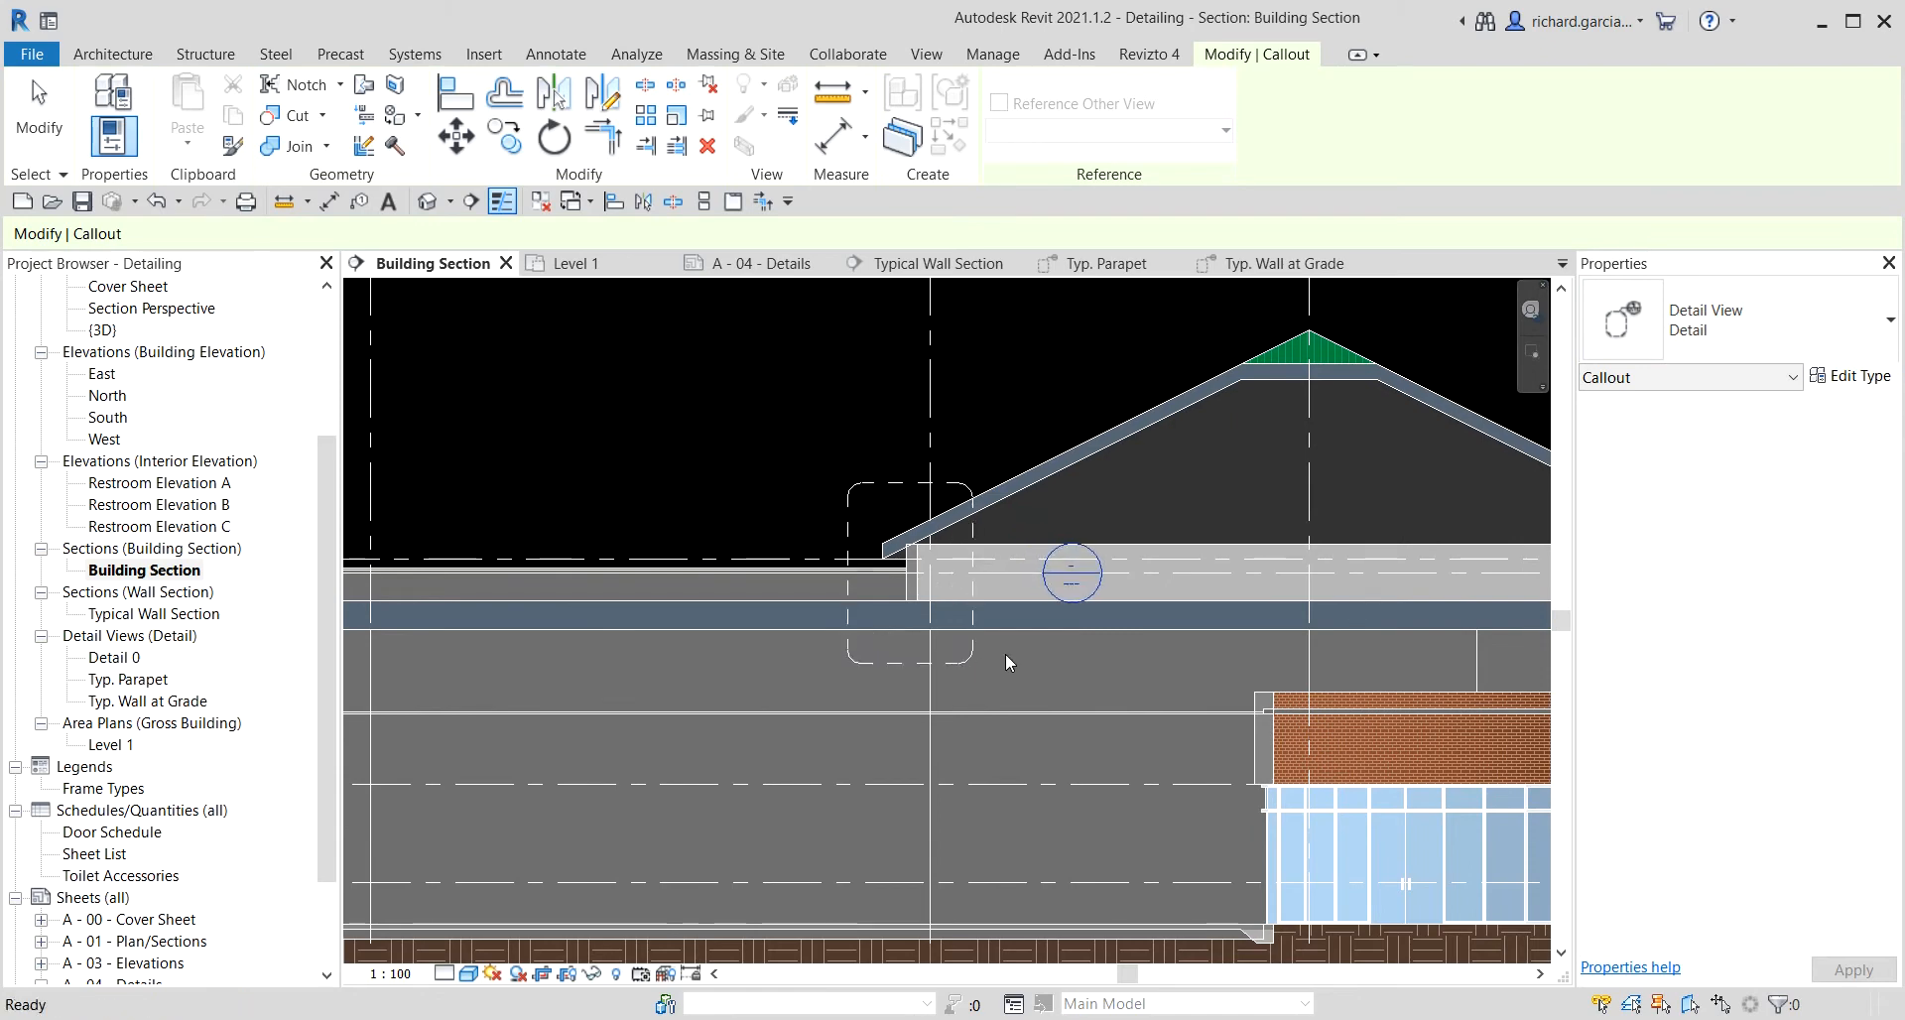
pyautogui.press('Escape')
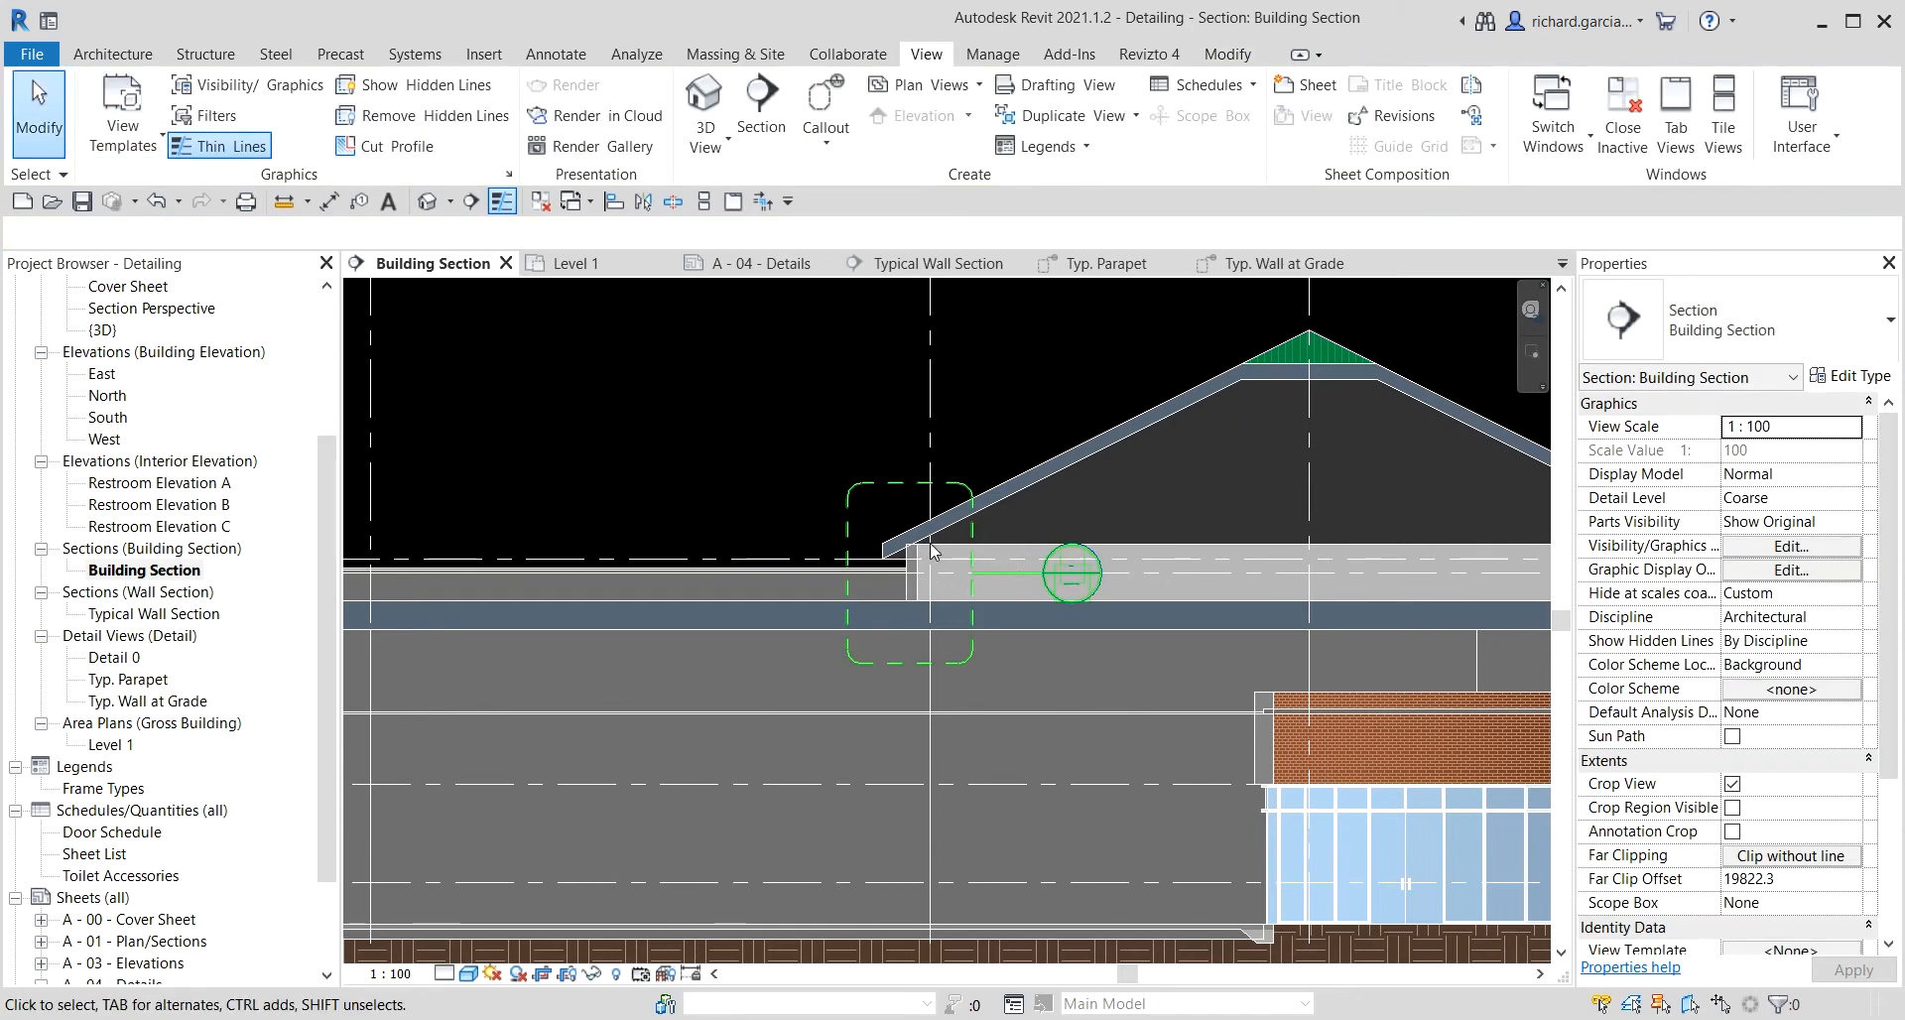
# Move the canopy callout's bubble up and to the left of the callout box.
pyautogui.click(1040, 587)
pyautogui.moveTo(1054, 595); pyautogui.dragTo(794, 437)
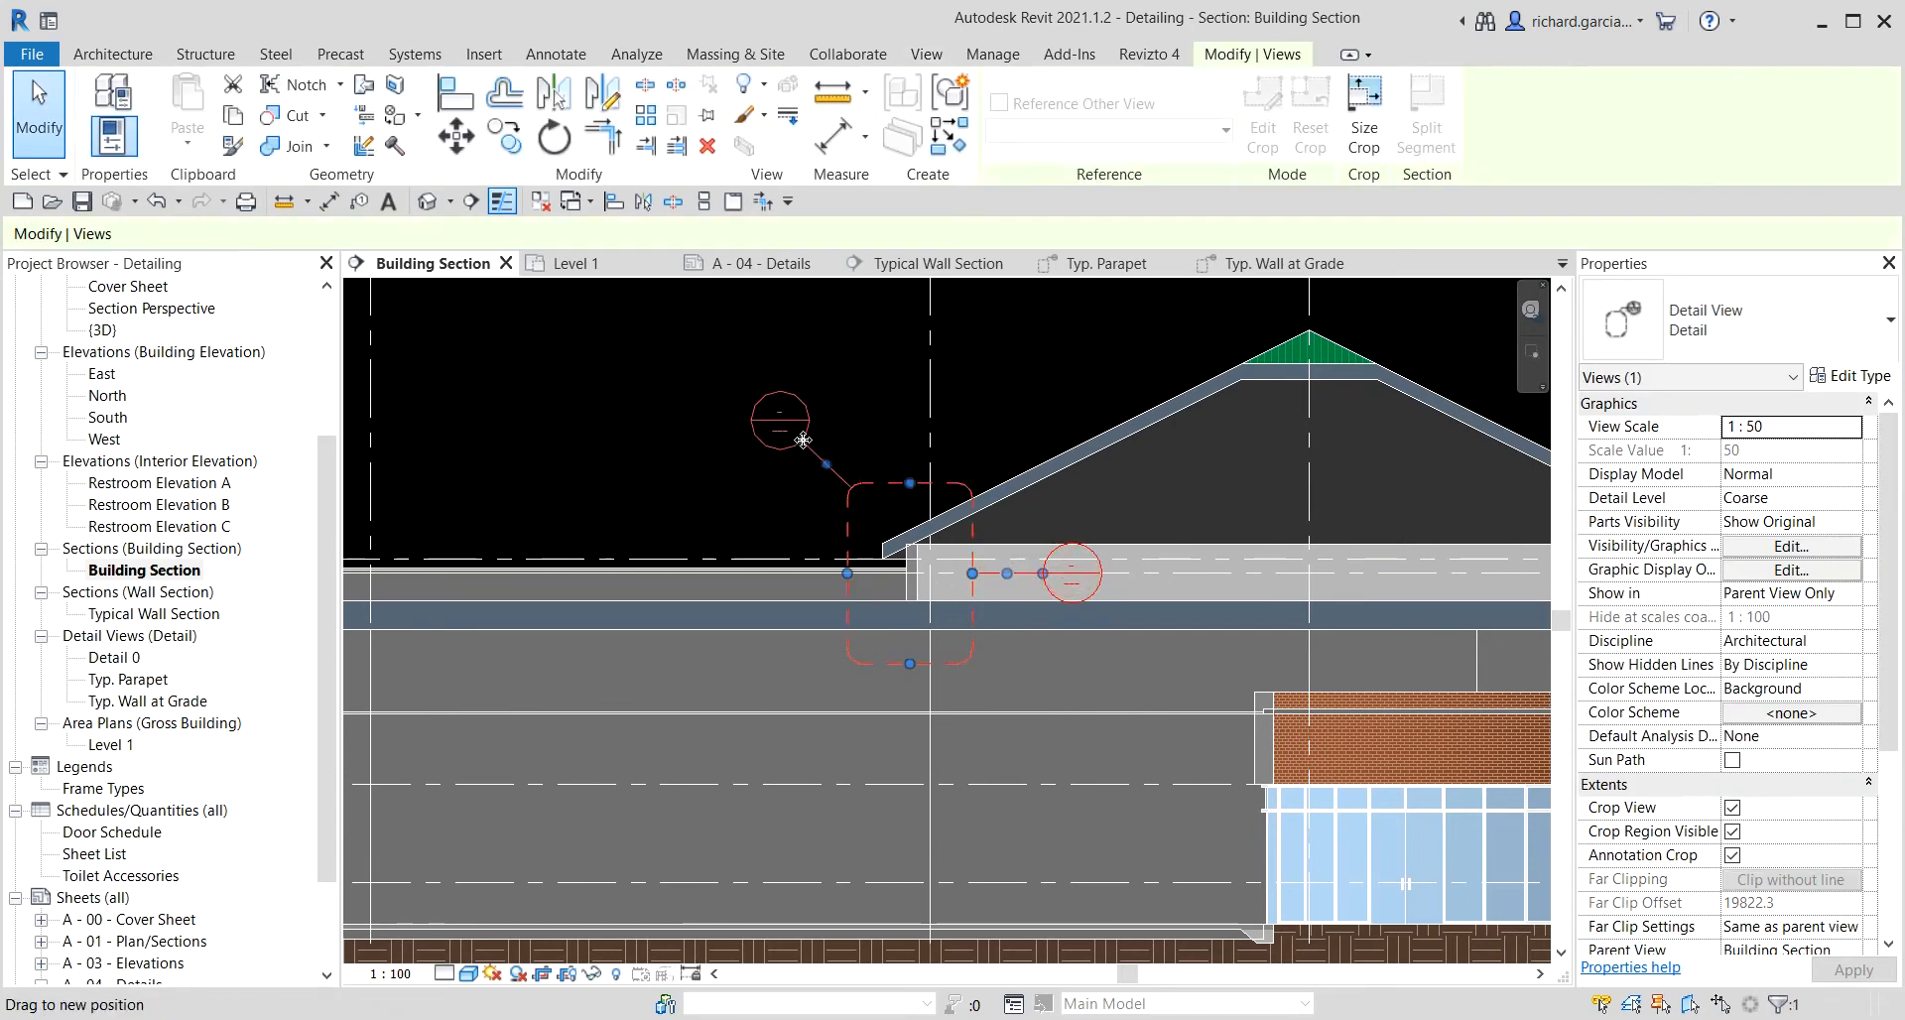
# Draw a detail callout around the parapet wall at grid 6.5, from above the roof edge down past the canopy soffit, and move its bubble upward.
pyautogui.scroll(-3, 821, 452)
pyautogui.scroll(-1, 822, 452)
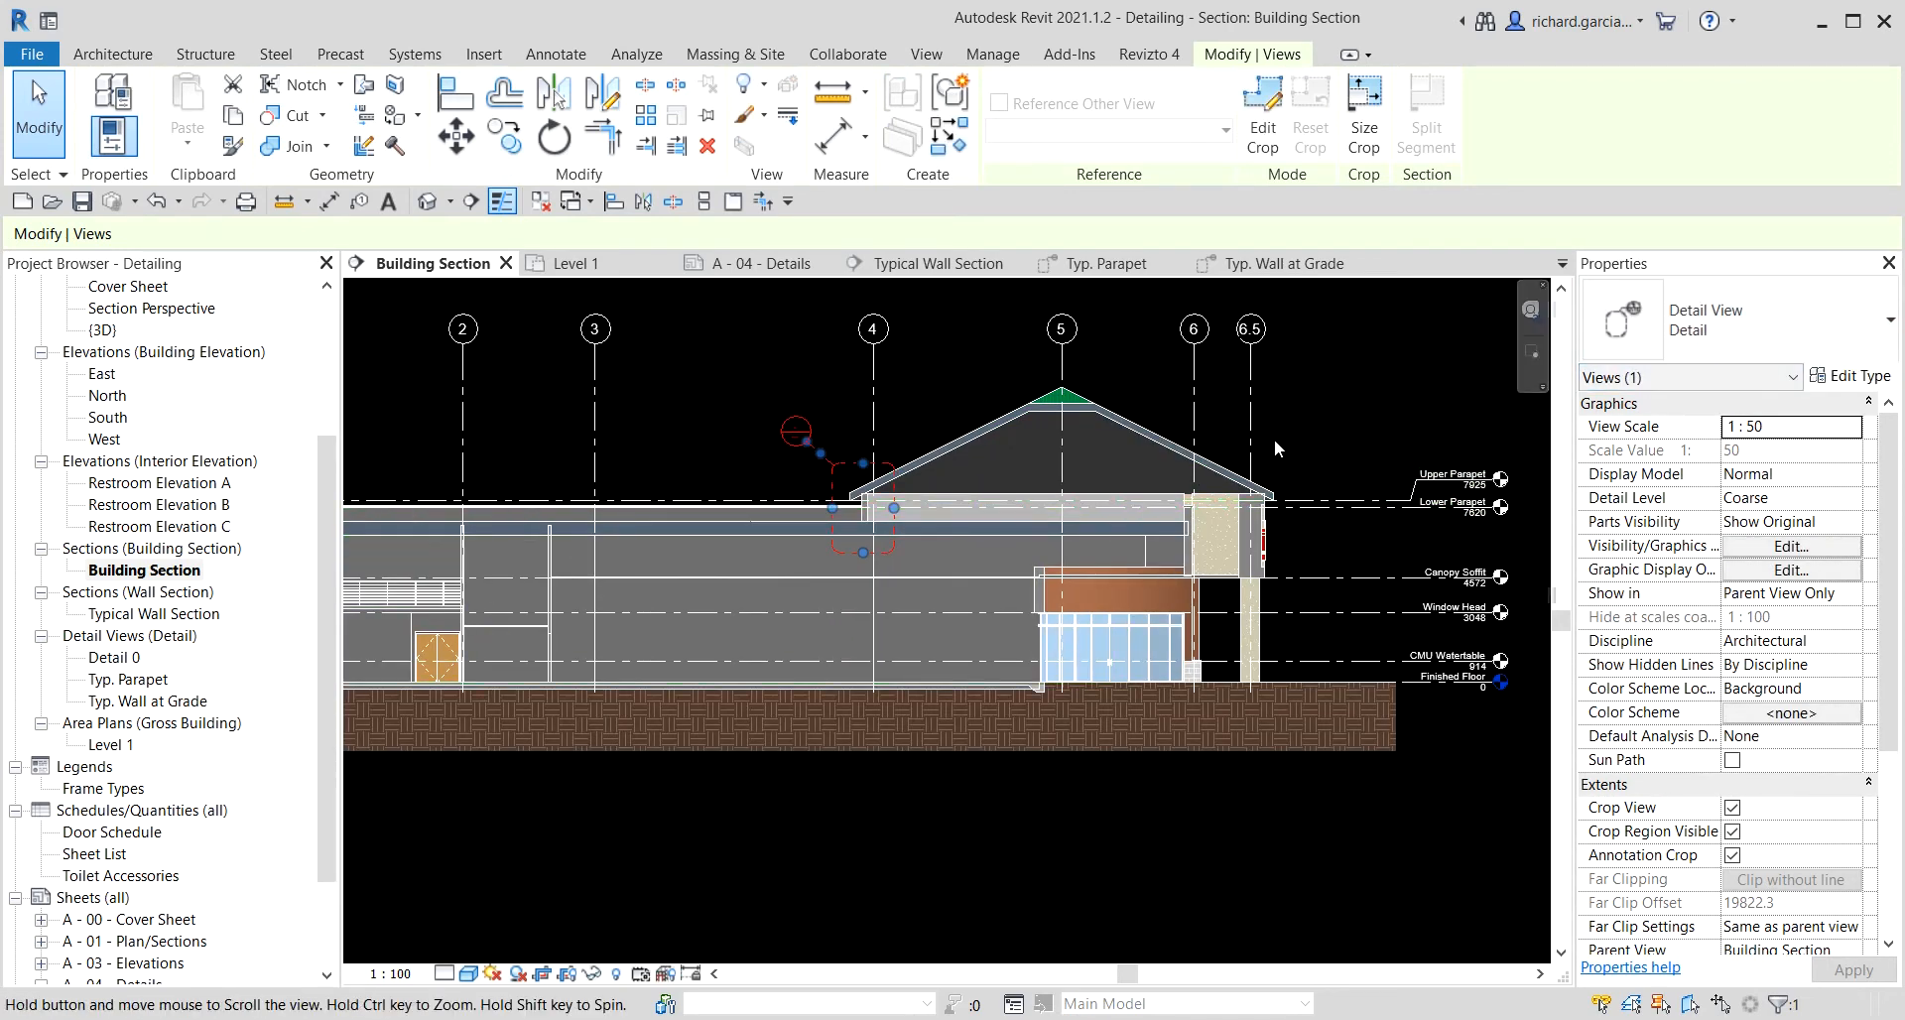
pyautogui.scroll(4, 1253, 534)
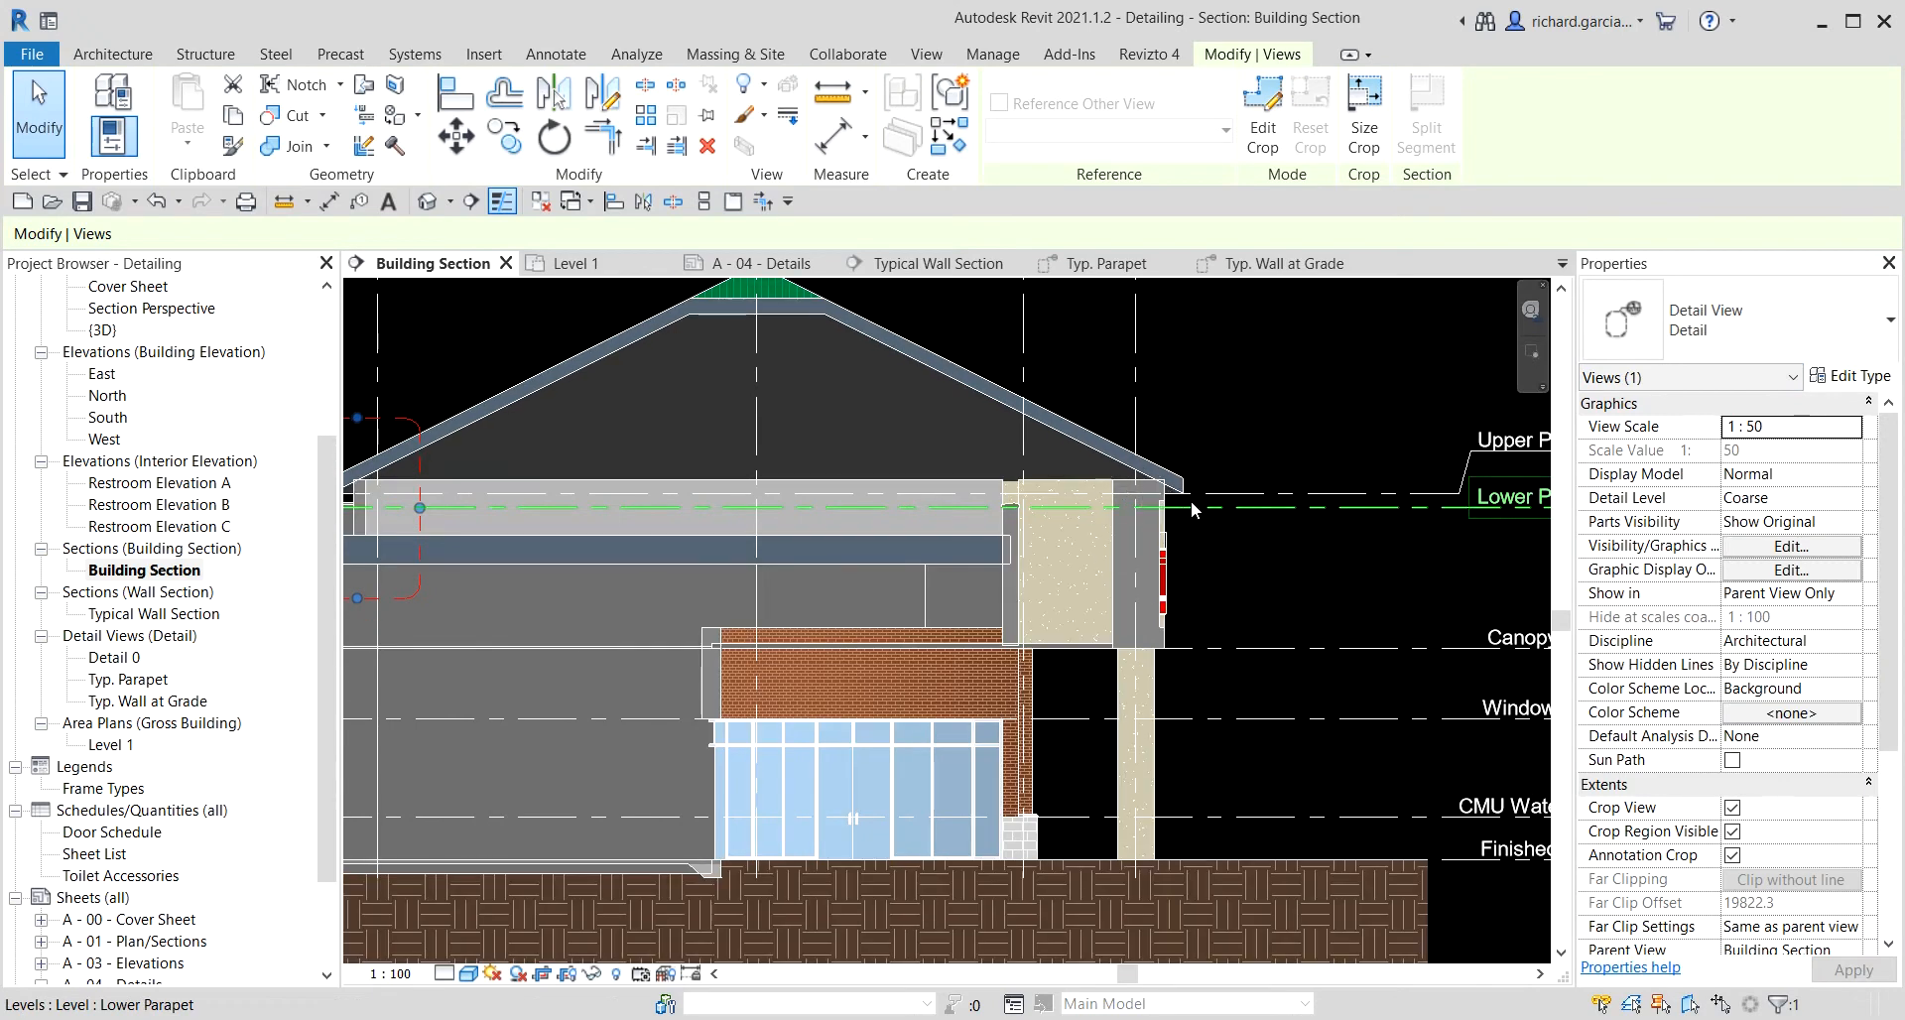
pyautogui.click(932, 54)
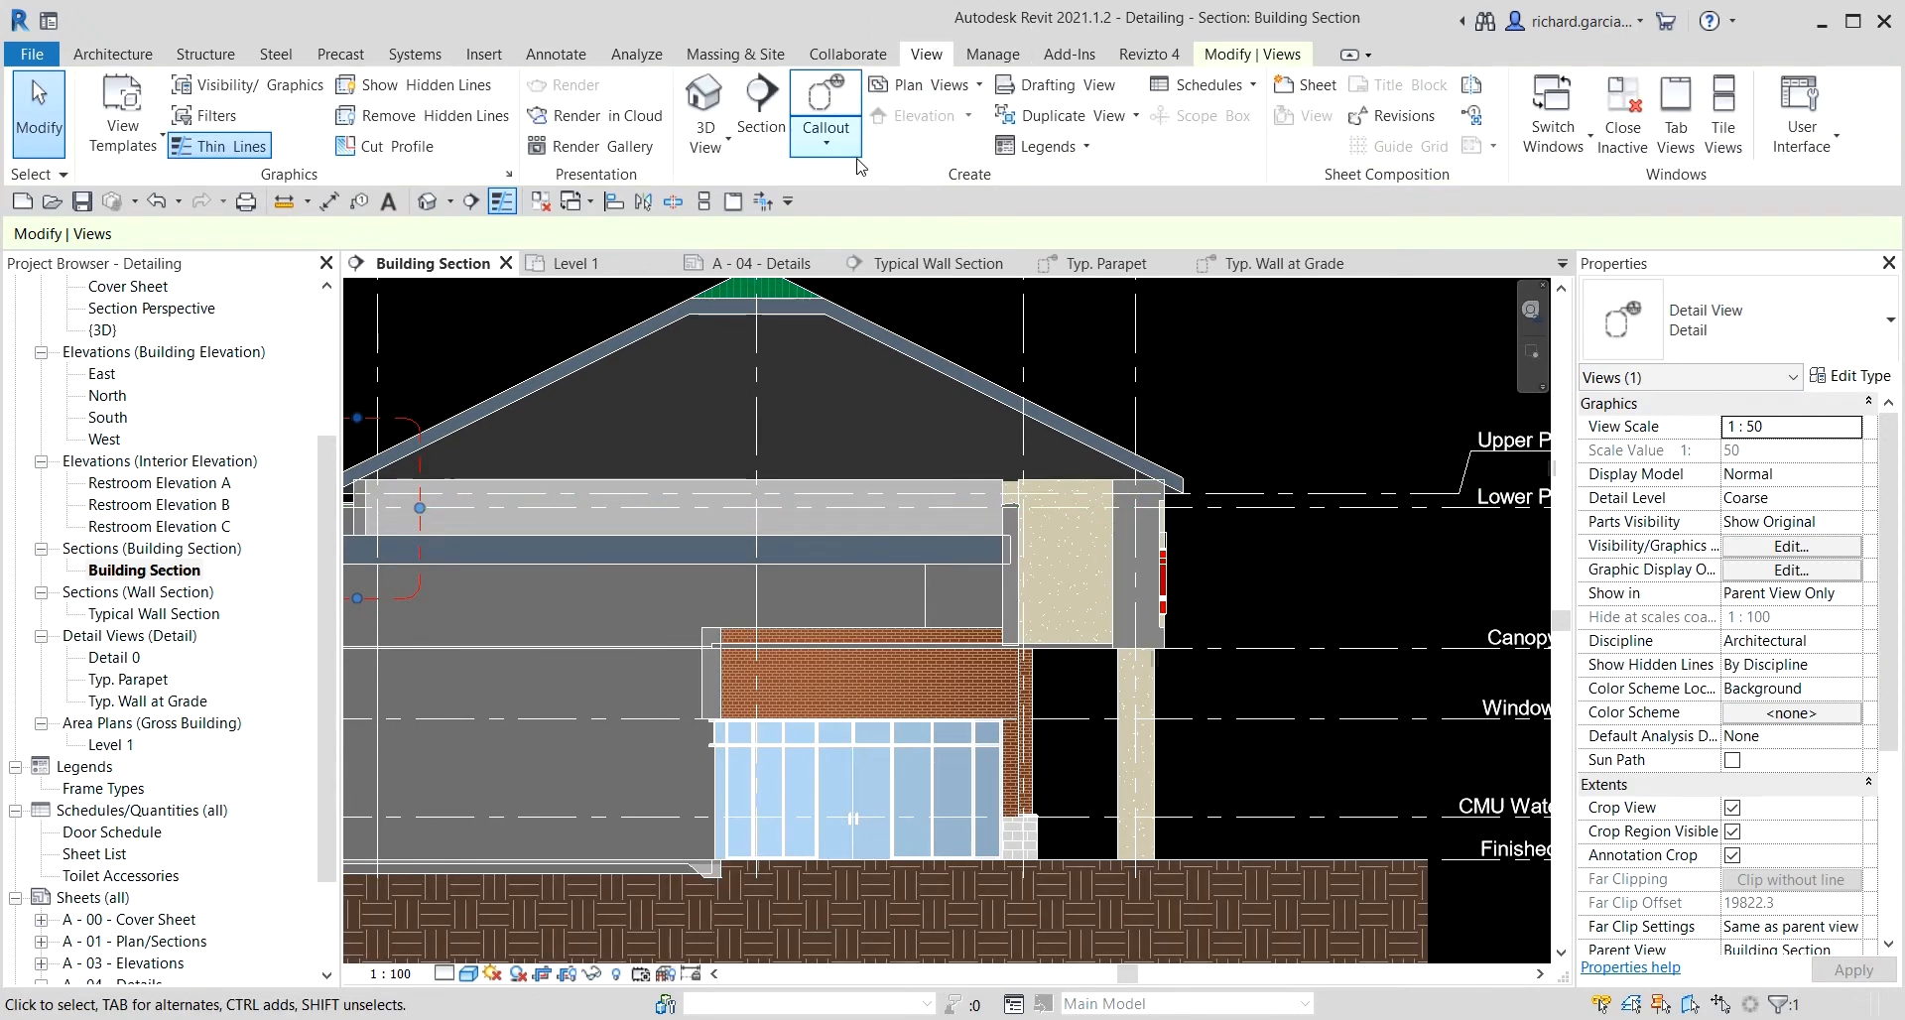
pyautogui.click(826, 142)
pyautogui.click(868, 183)
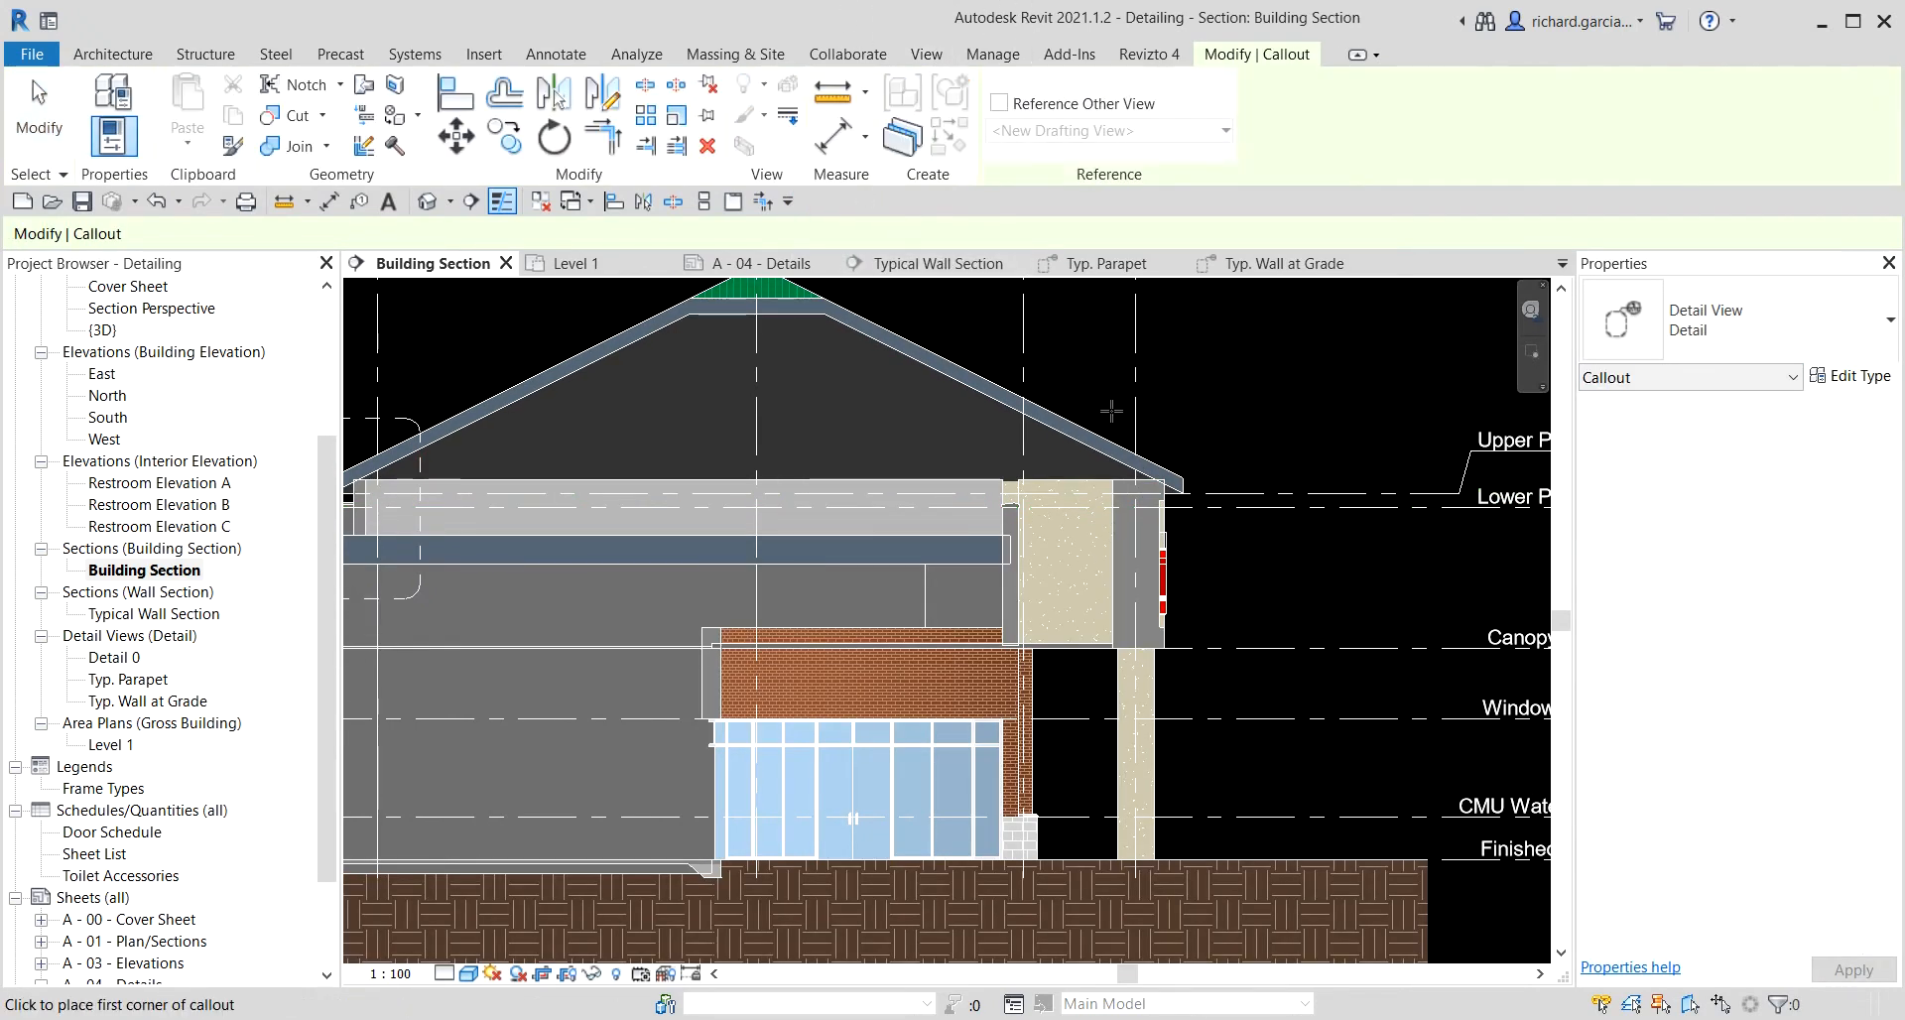
pyautogui.click(1089, 418)
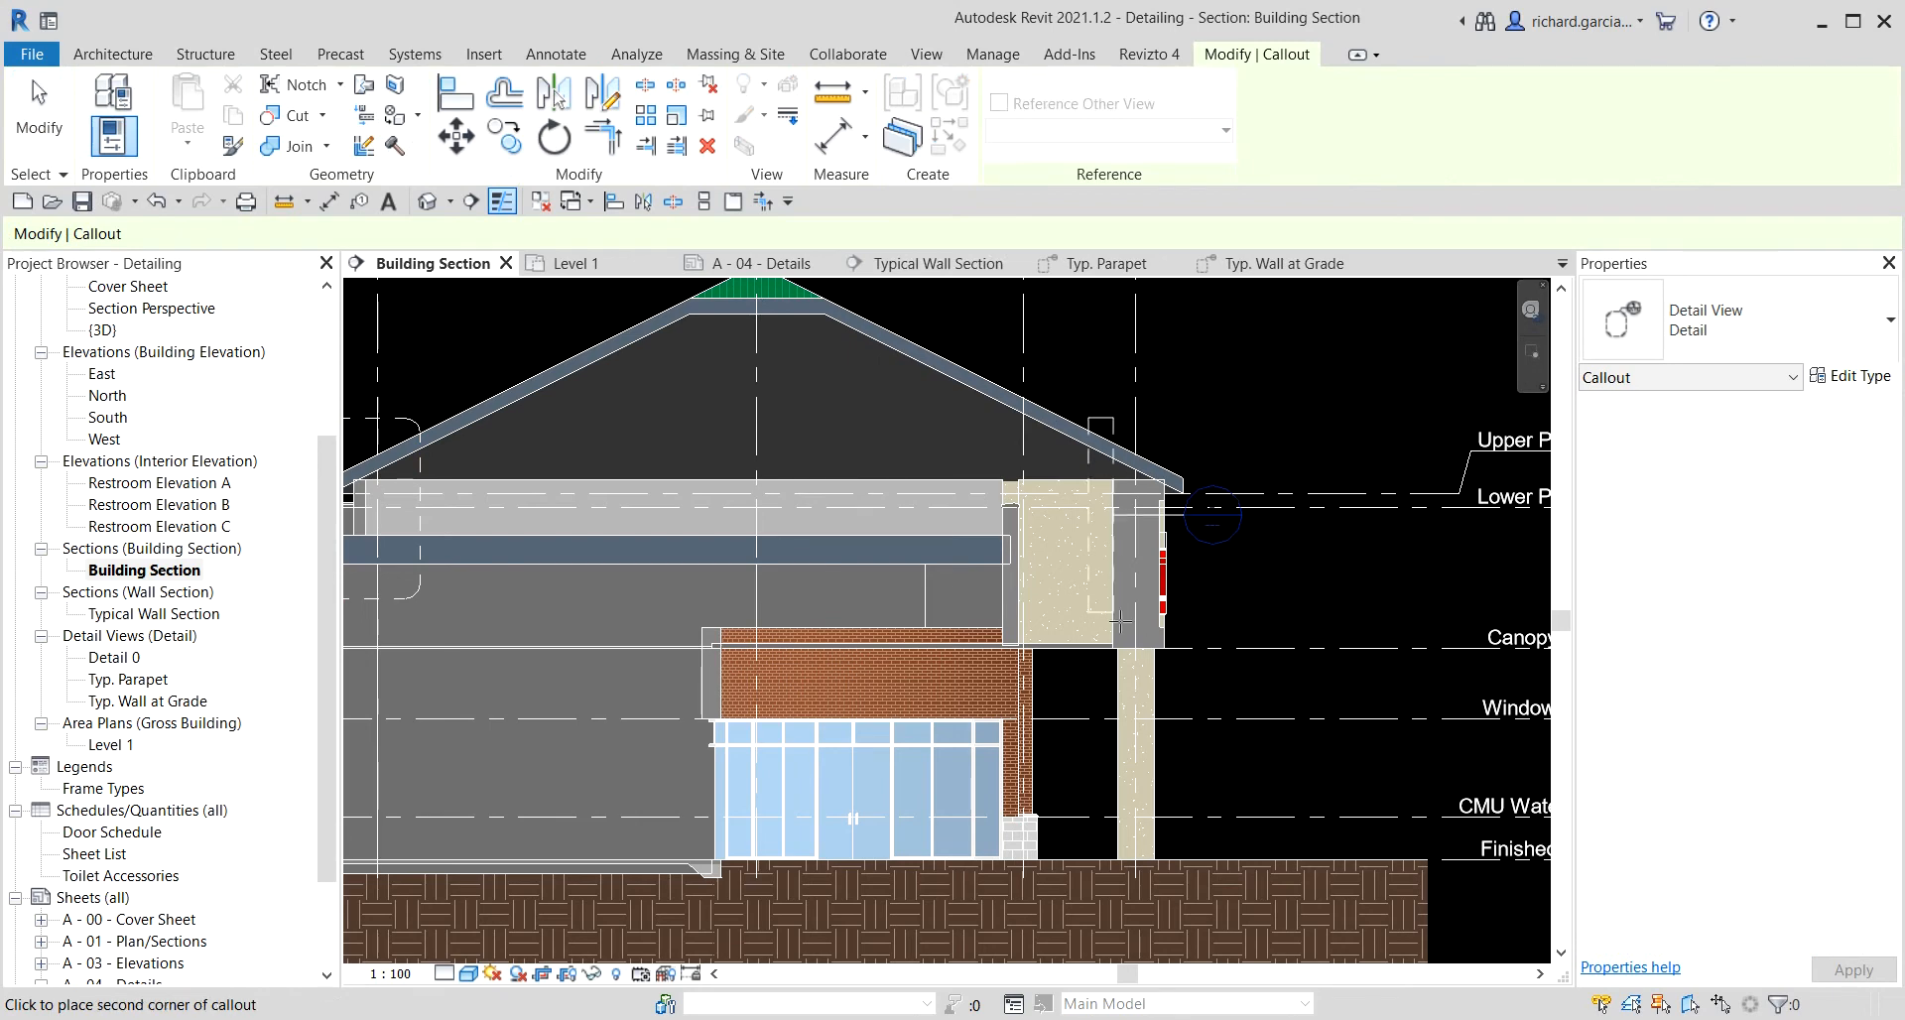
pyautogui.click(1213, 685)
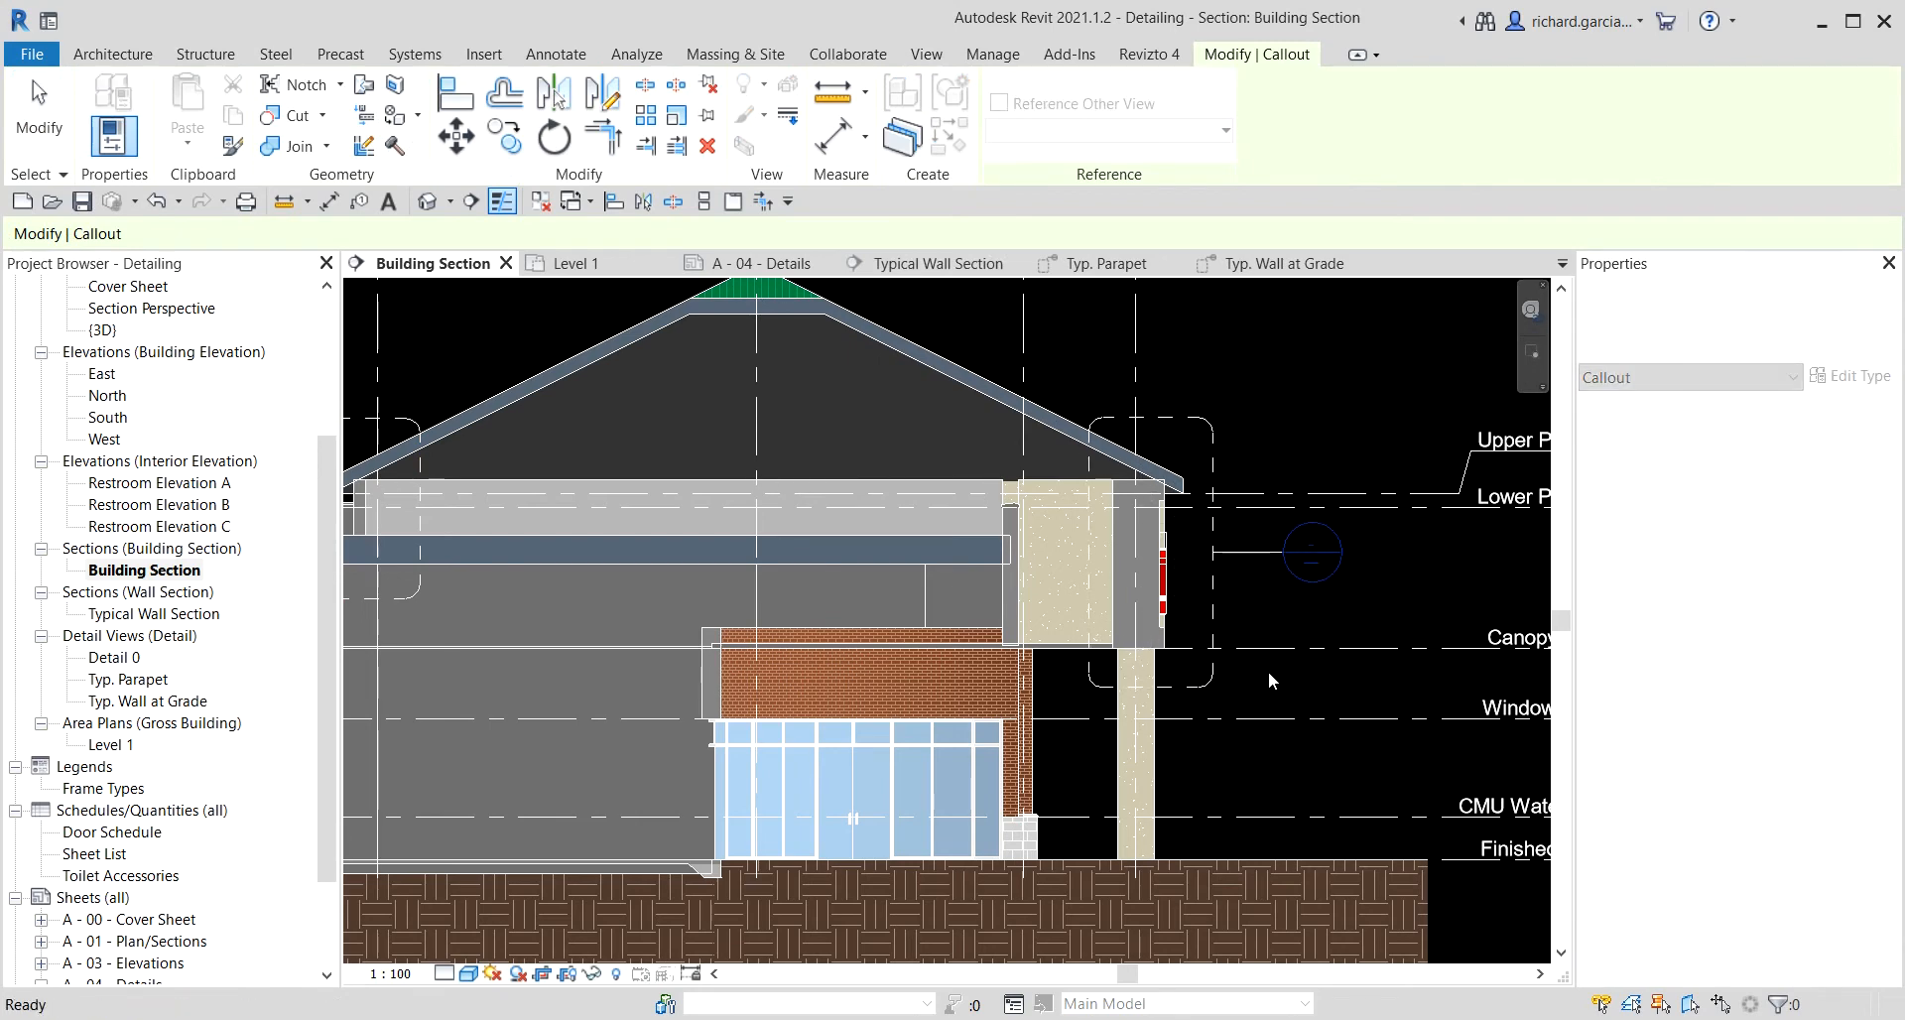
pyautogui.moveTo(1283, 551); pyautogui.dragTo(1248, 365)
pyautogui.click(1320, 387)
# Open the detail view of the first canopy callout near grid 4.
pyautogui.scroll(-4, 1320, 387)
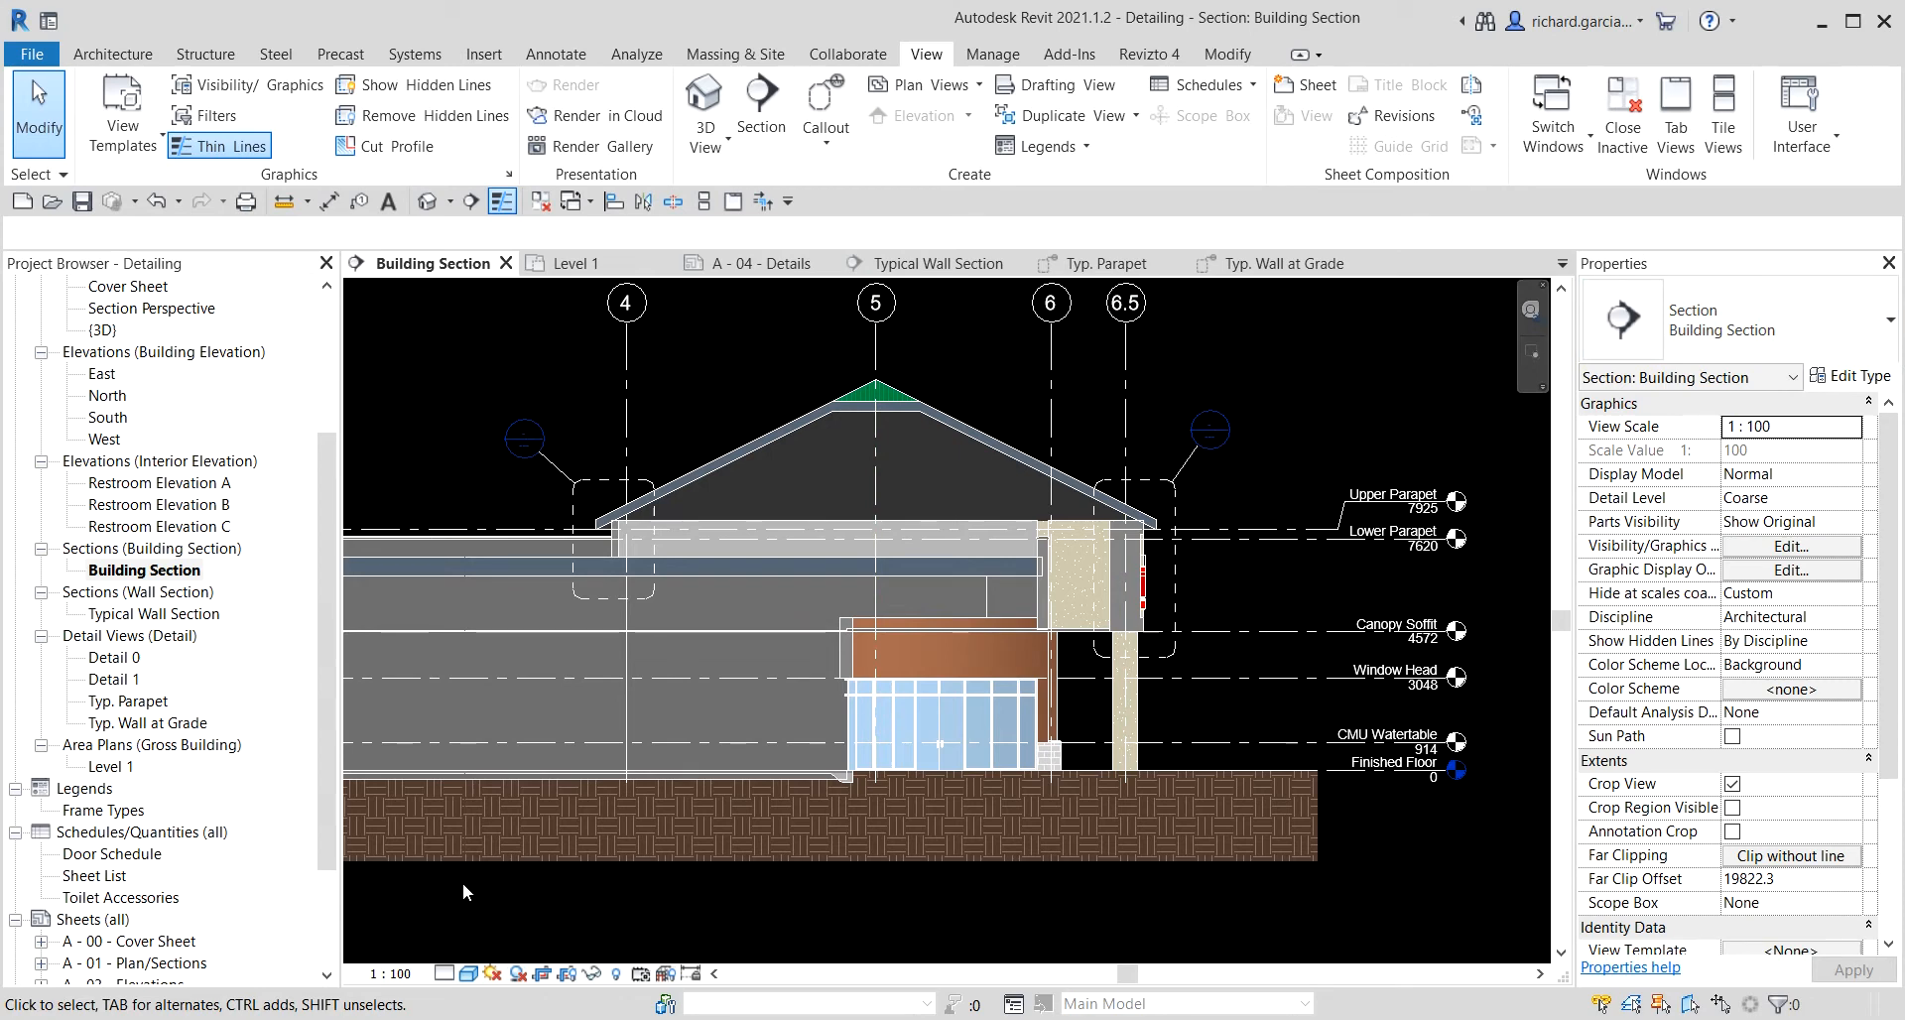
pyautogui.click(152, 725)
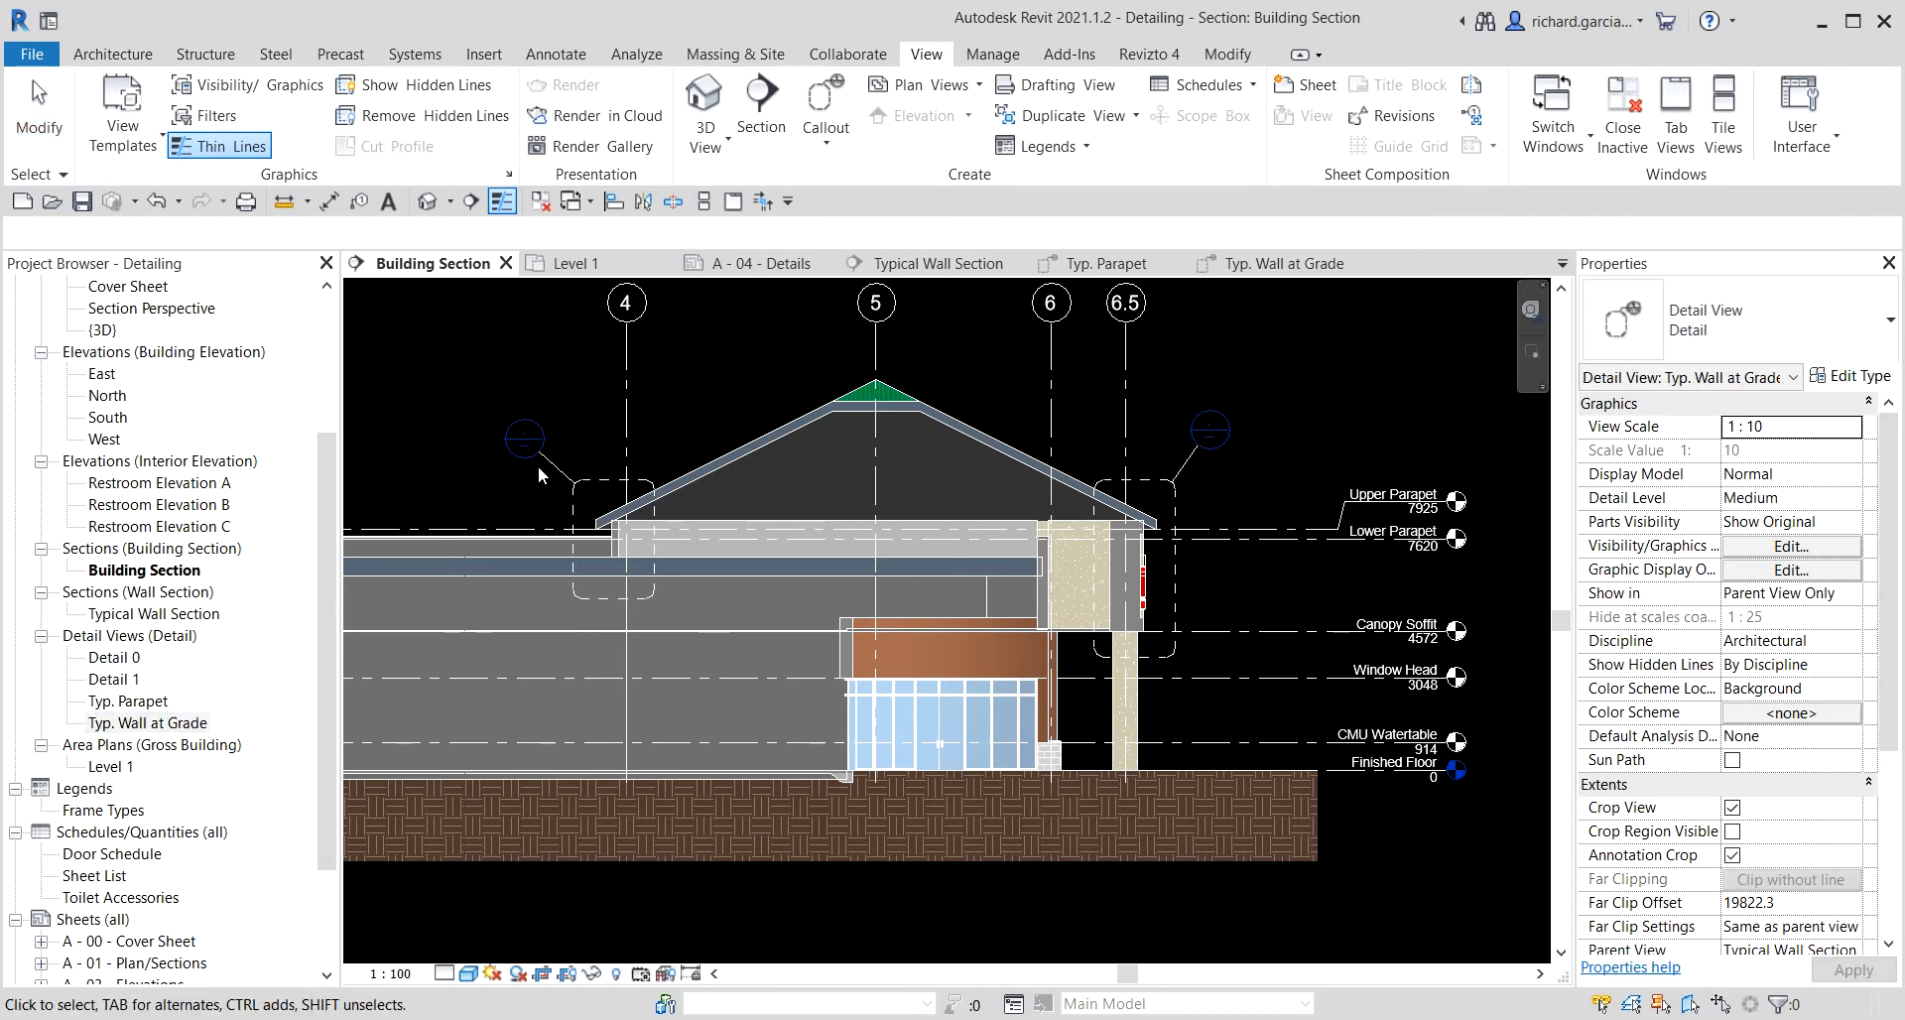
pyautogui.click(599, 487)
pyautogui.rightClick(599, 488)
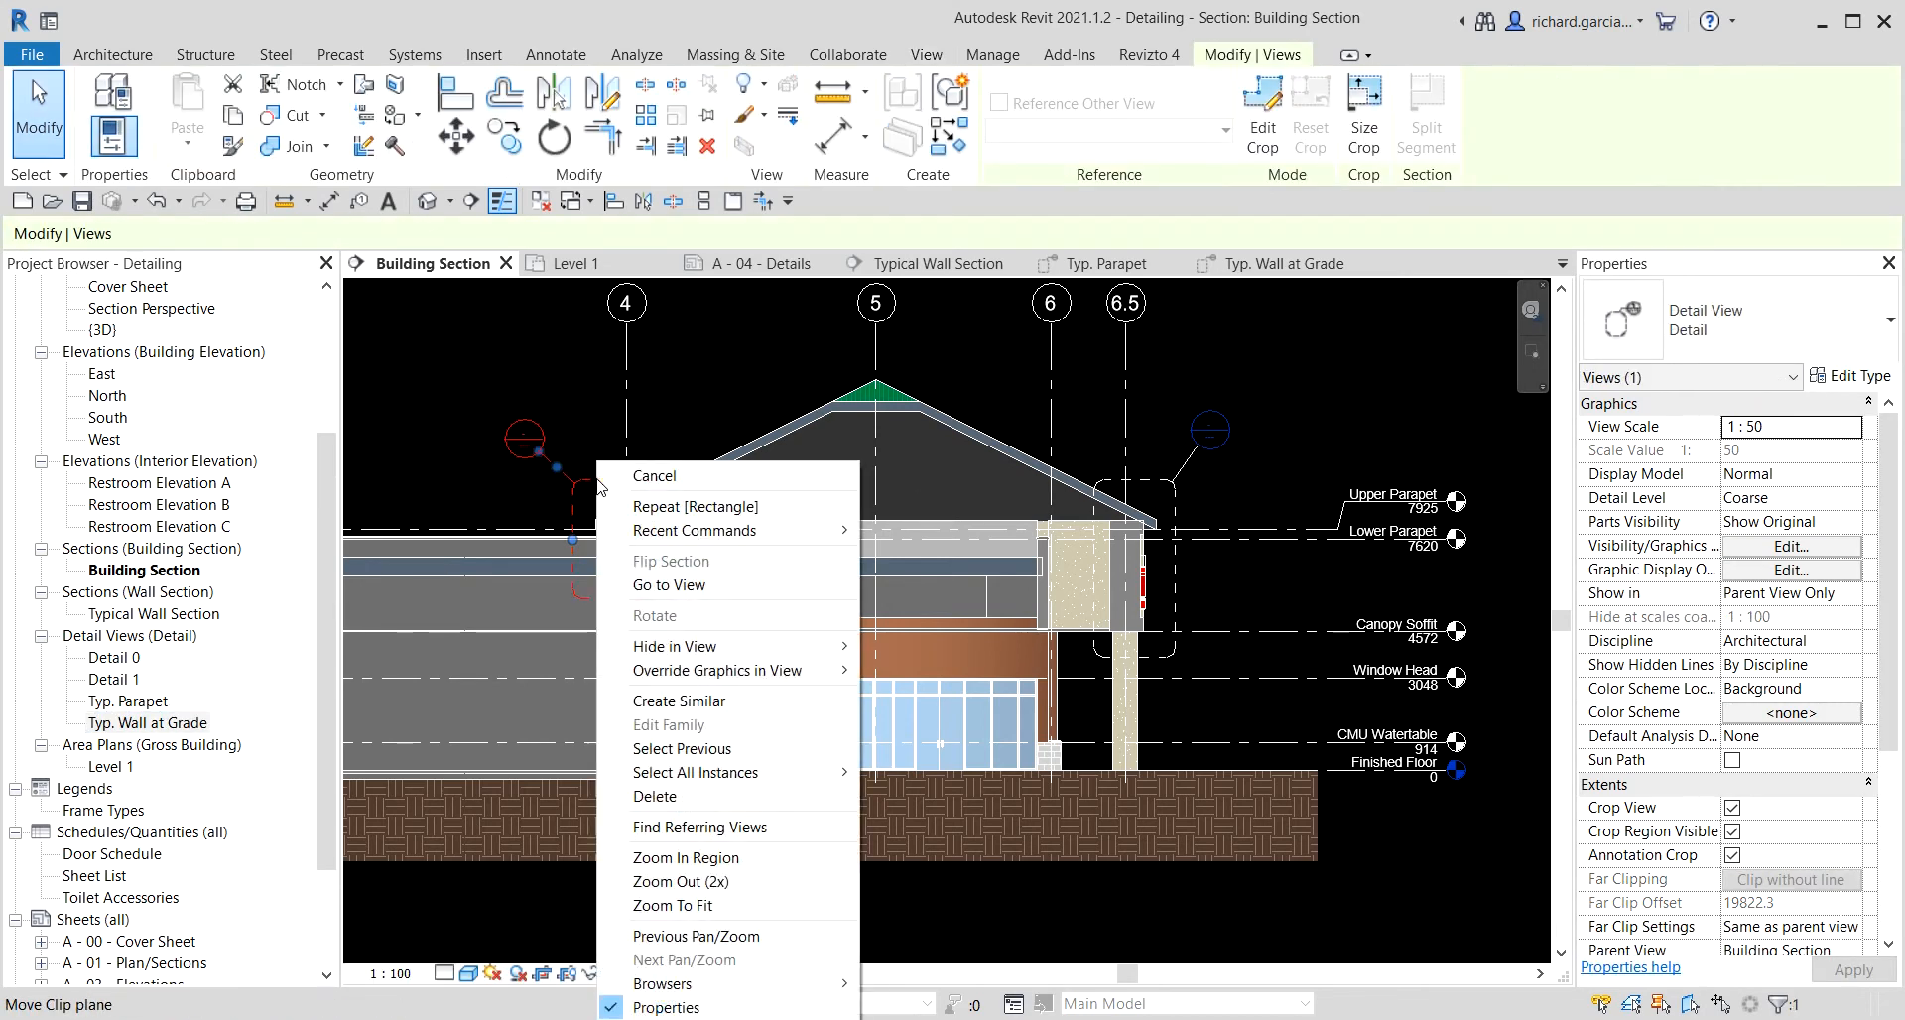
pyautogui.click(678, 587)
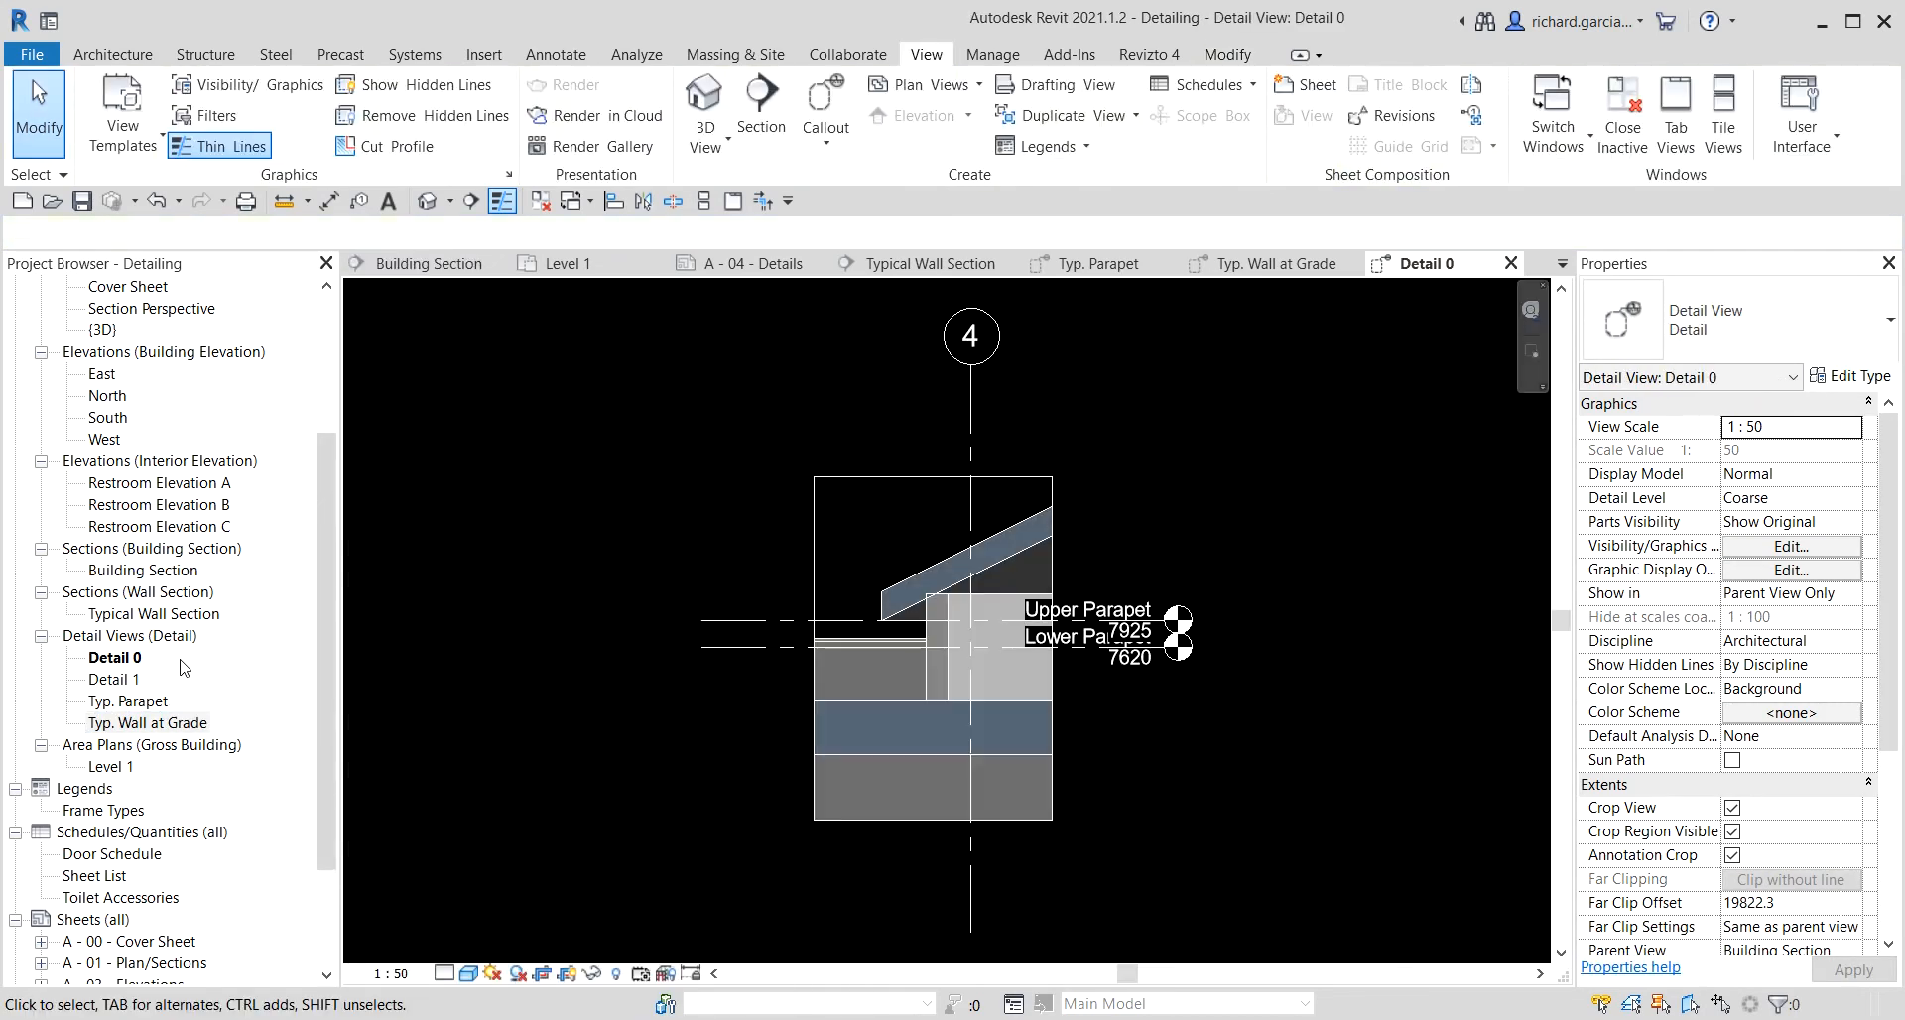
# Rename the detail view as Typ. Canopy/Flat Roof.
pyautogui.rightClick(127, 663)
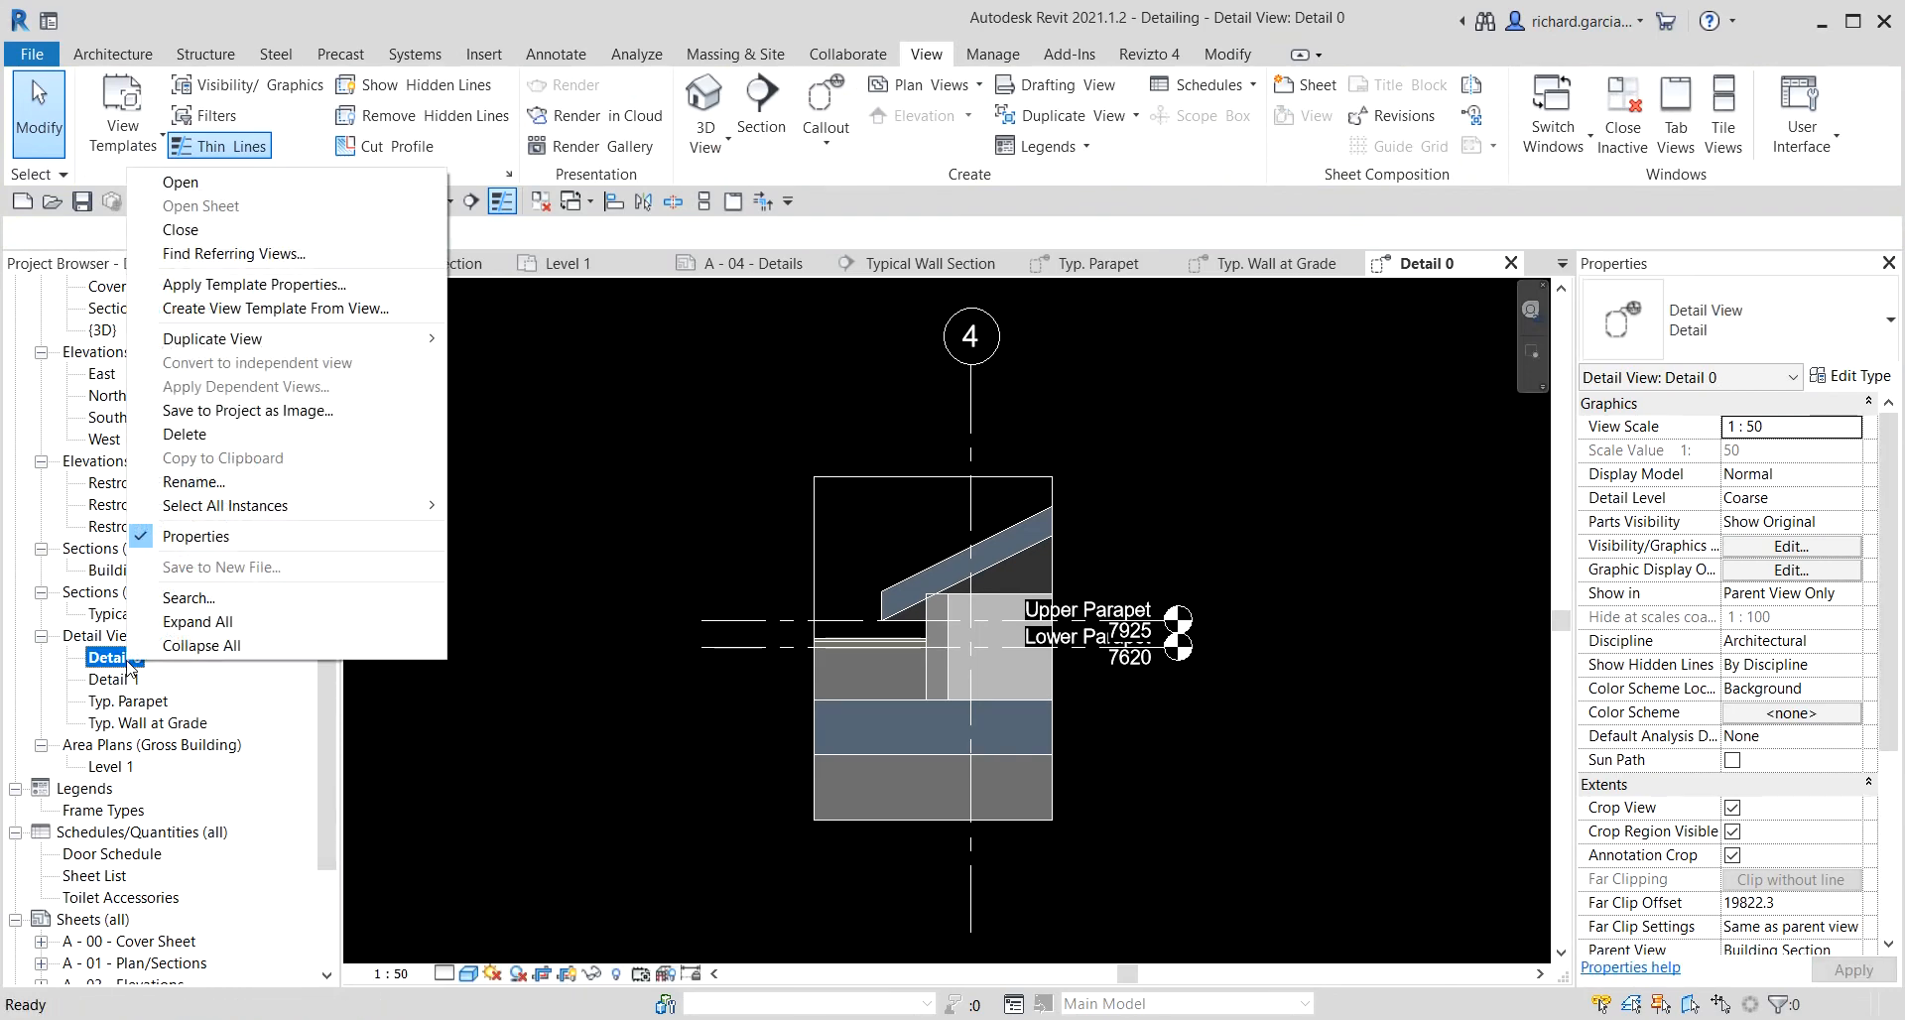
pyautogui.click(231, 482)
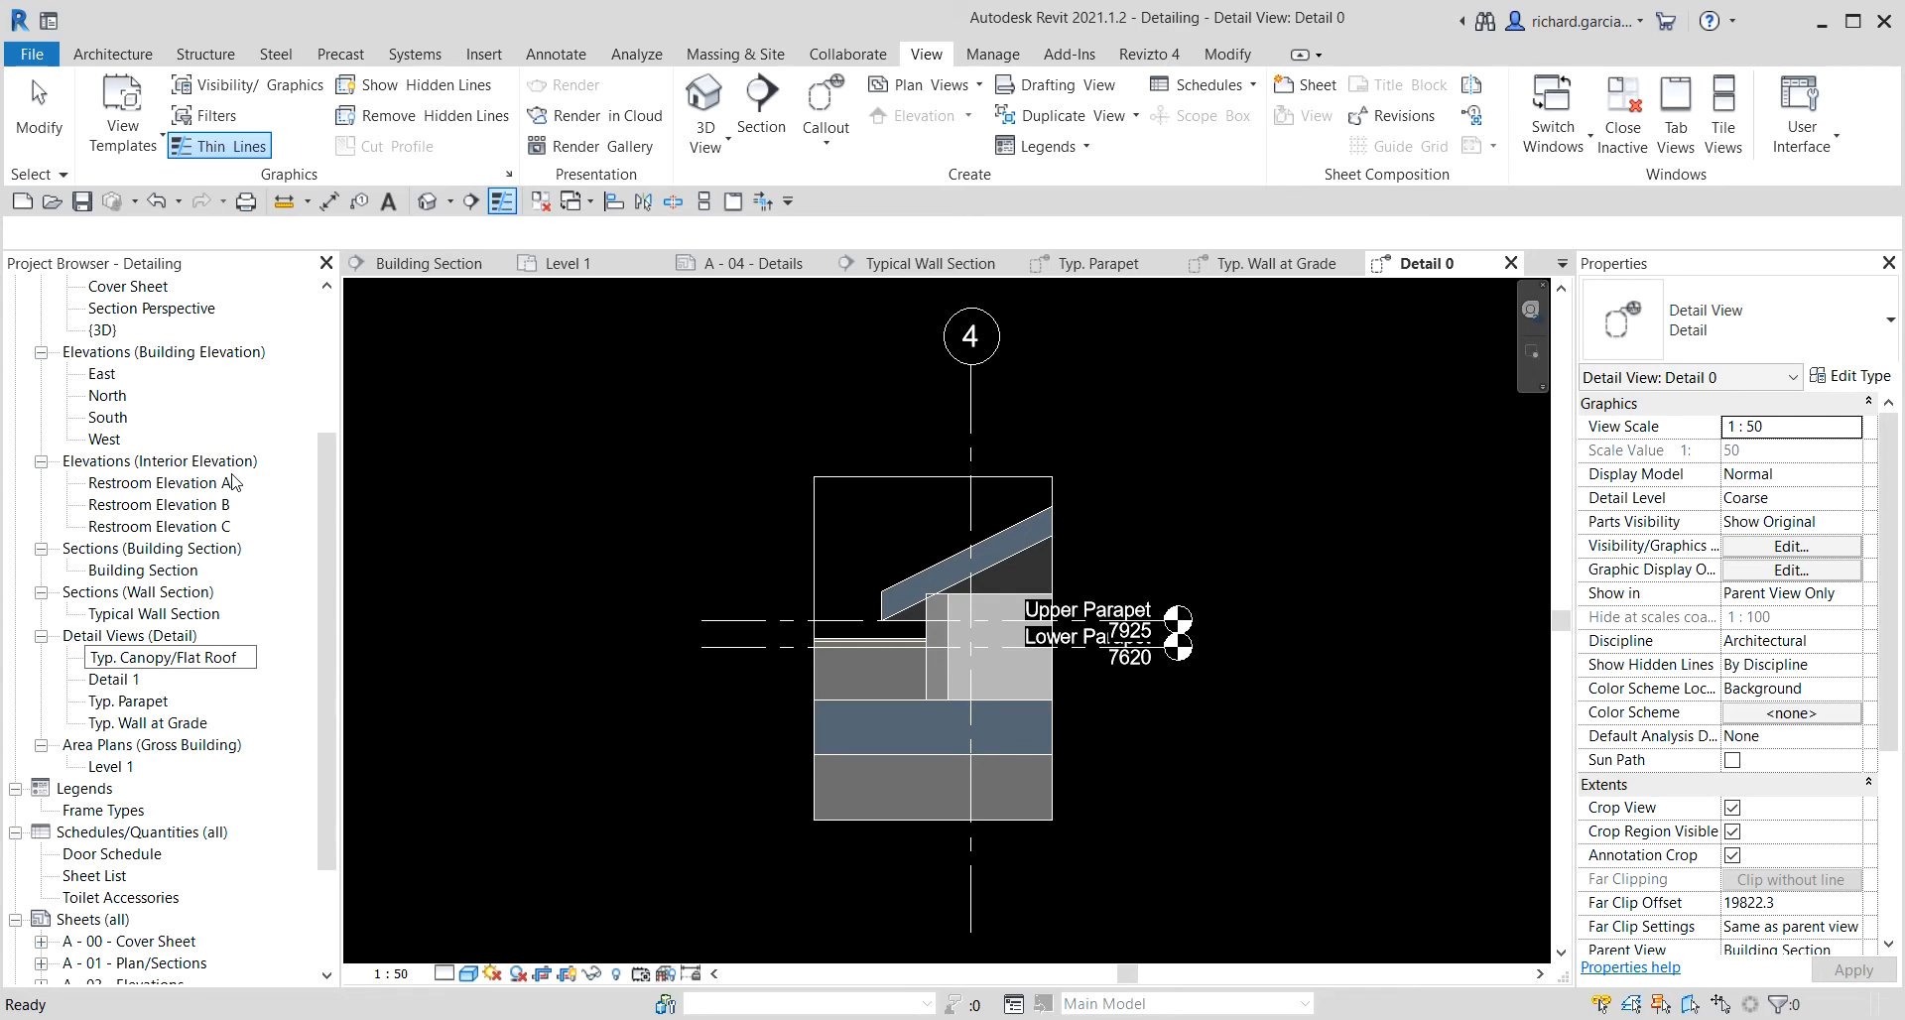
pyautogui.press('Return')
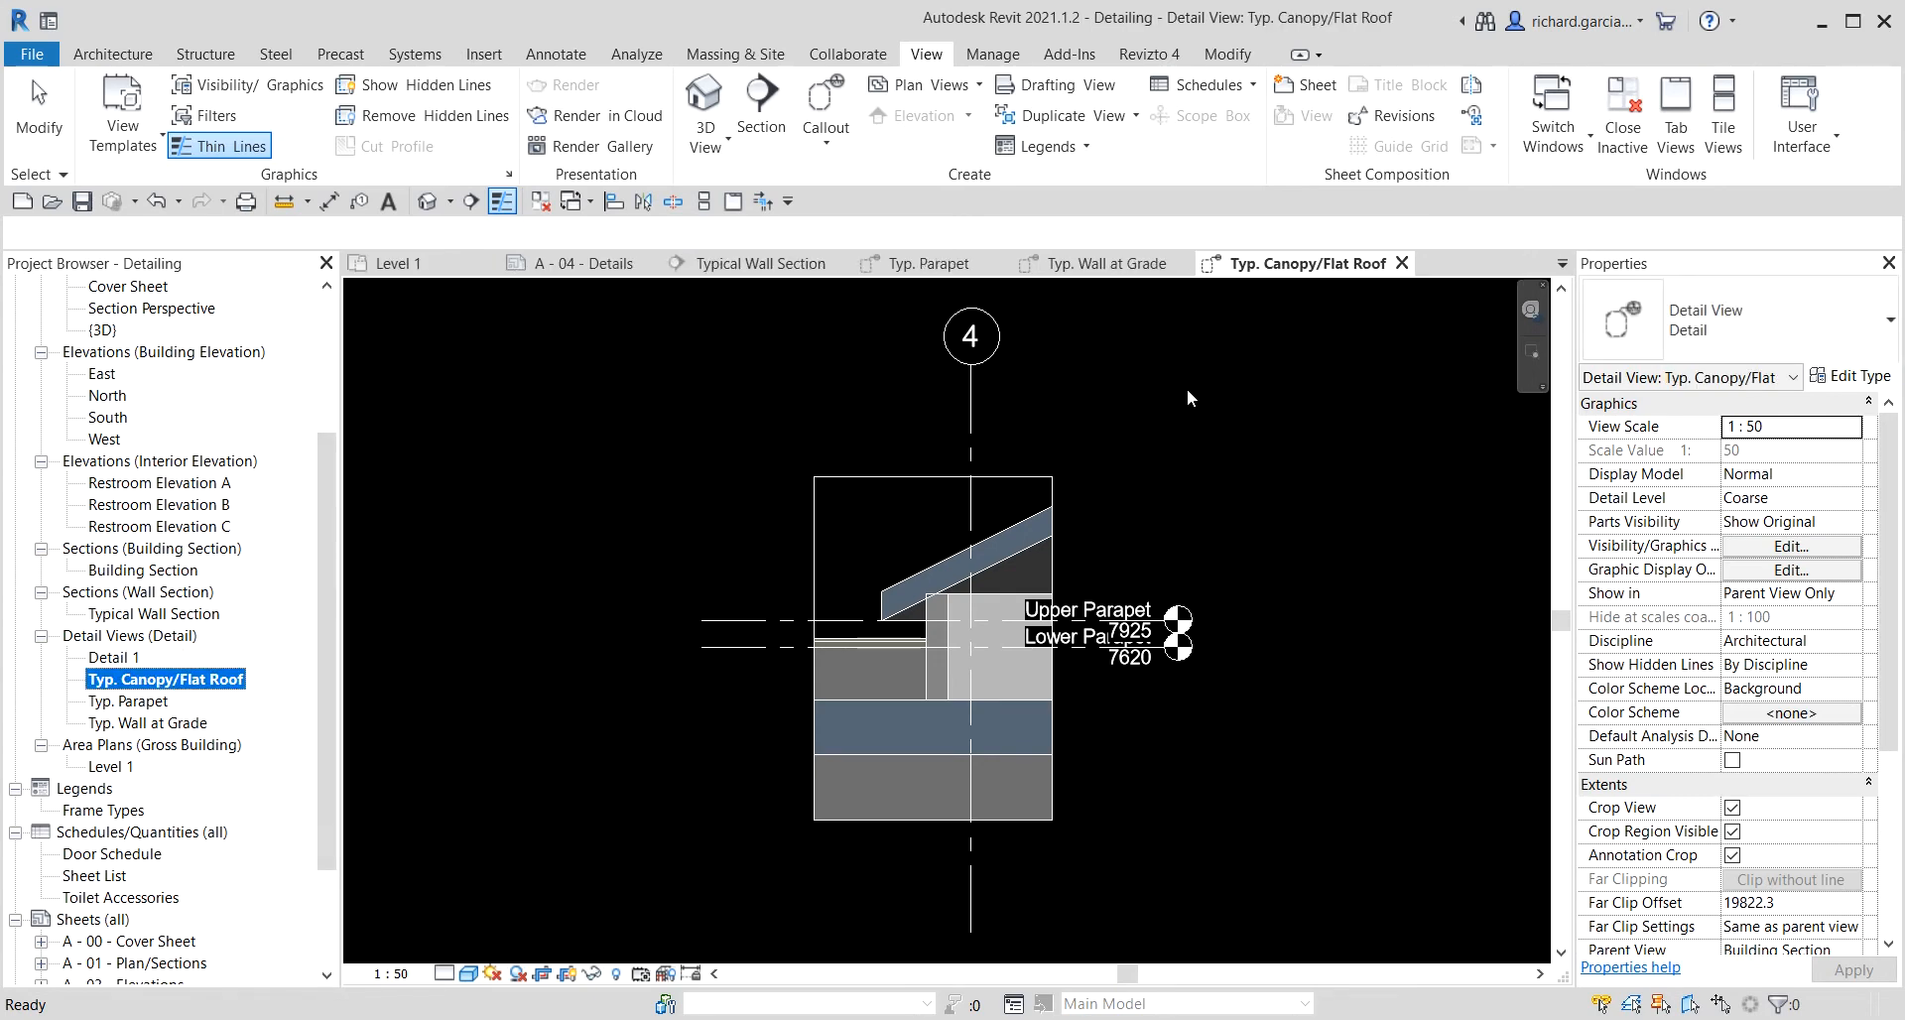
# Return to the Building Section view through its section mark in the Level 1 plan.
pyautogui.click(769, 264)
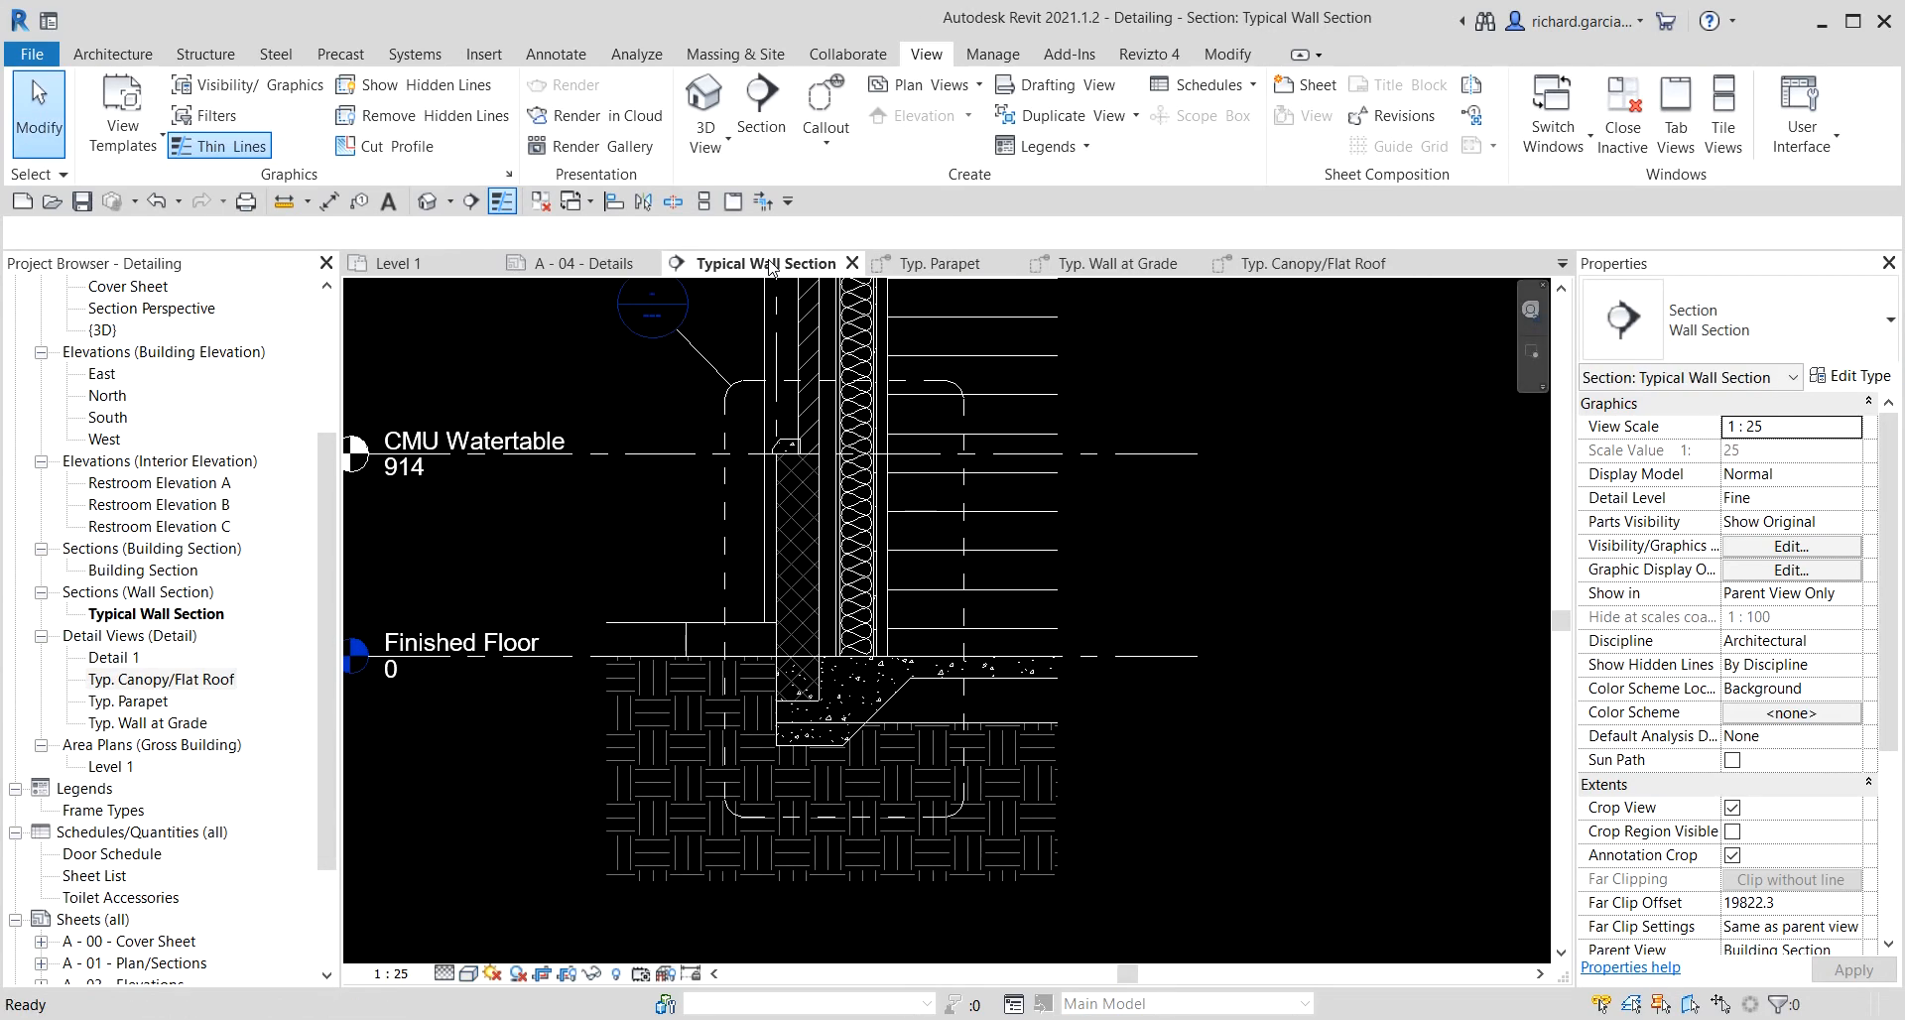
pyautogui.click(1109, 264)
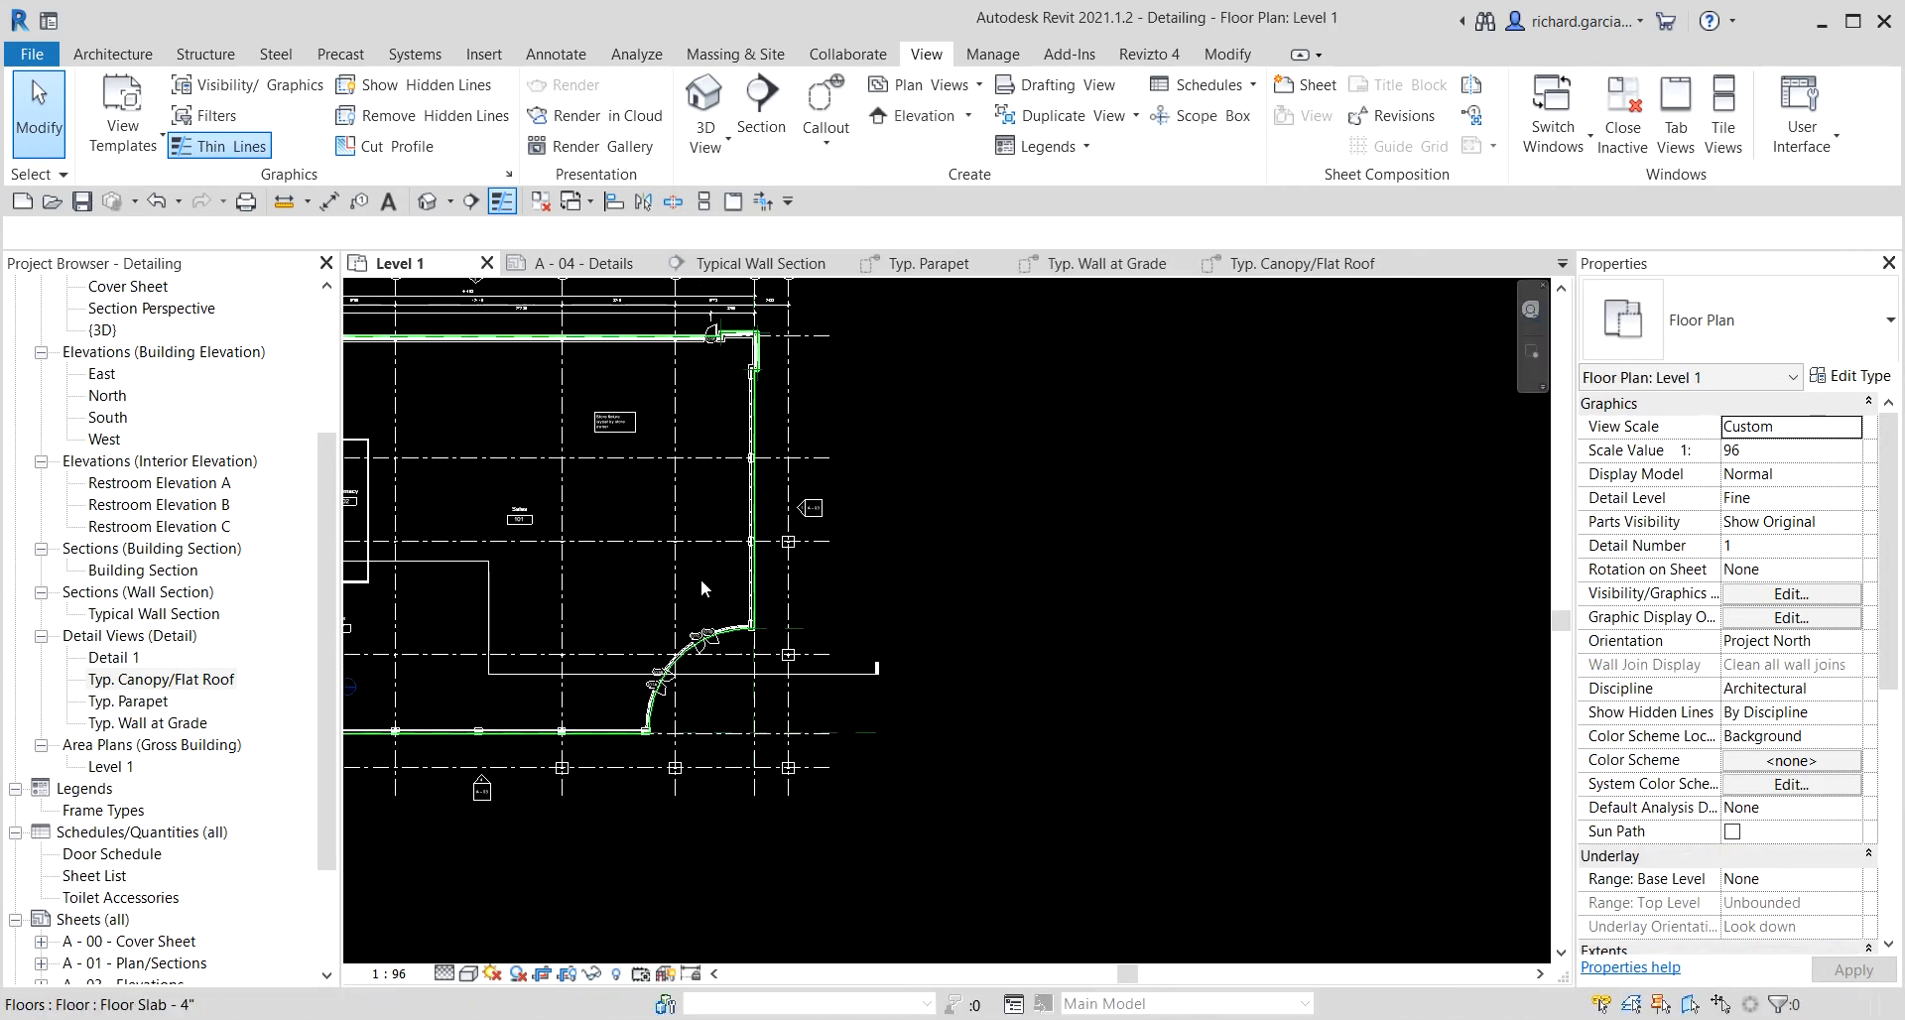
pyautogui.click(843, 674)
pyautogui.rightClick(844, 674)
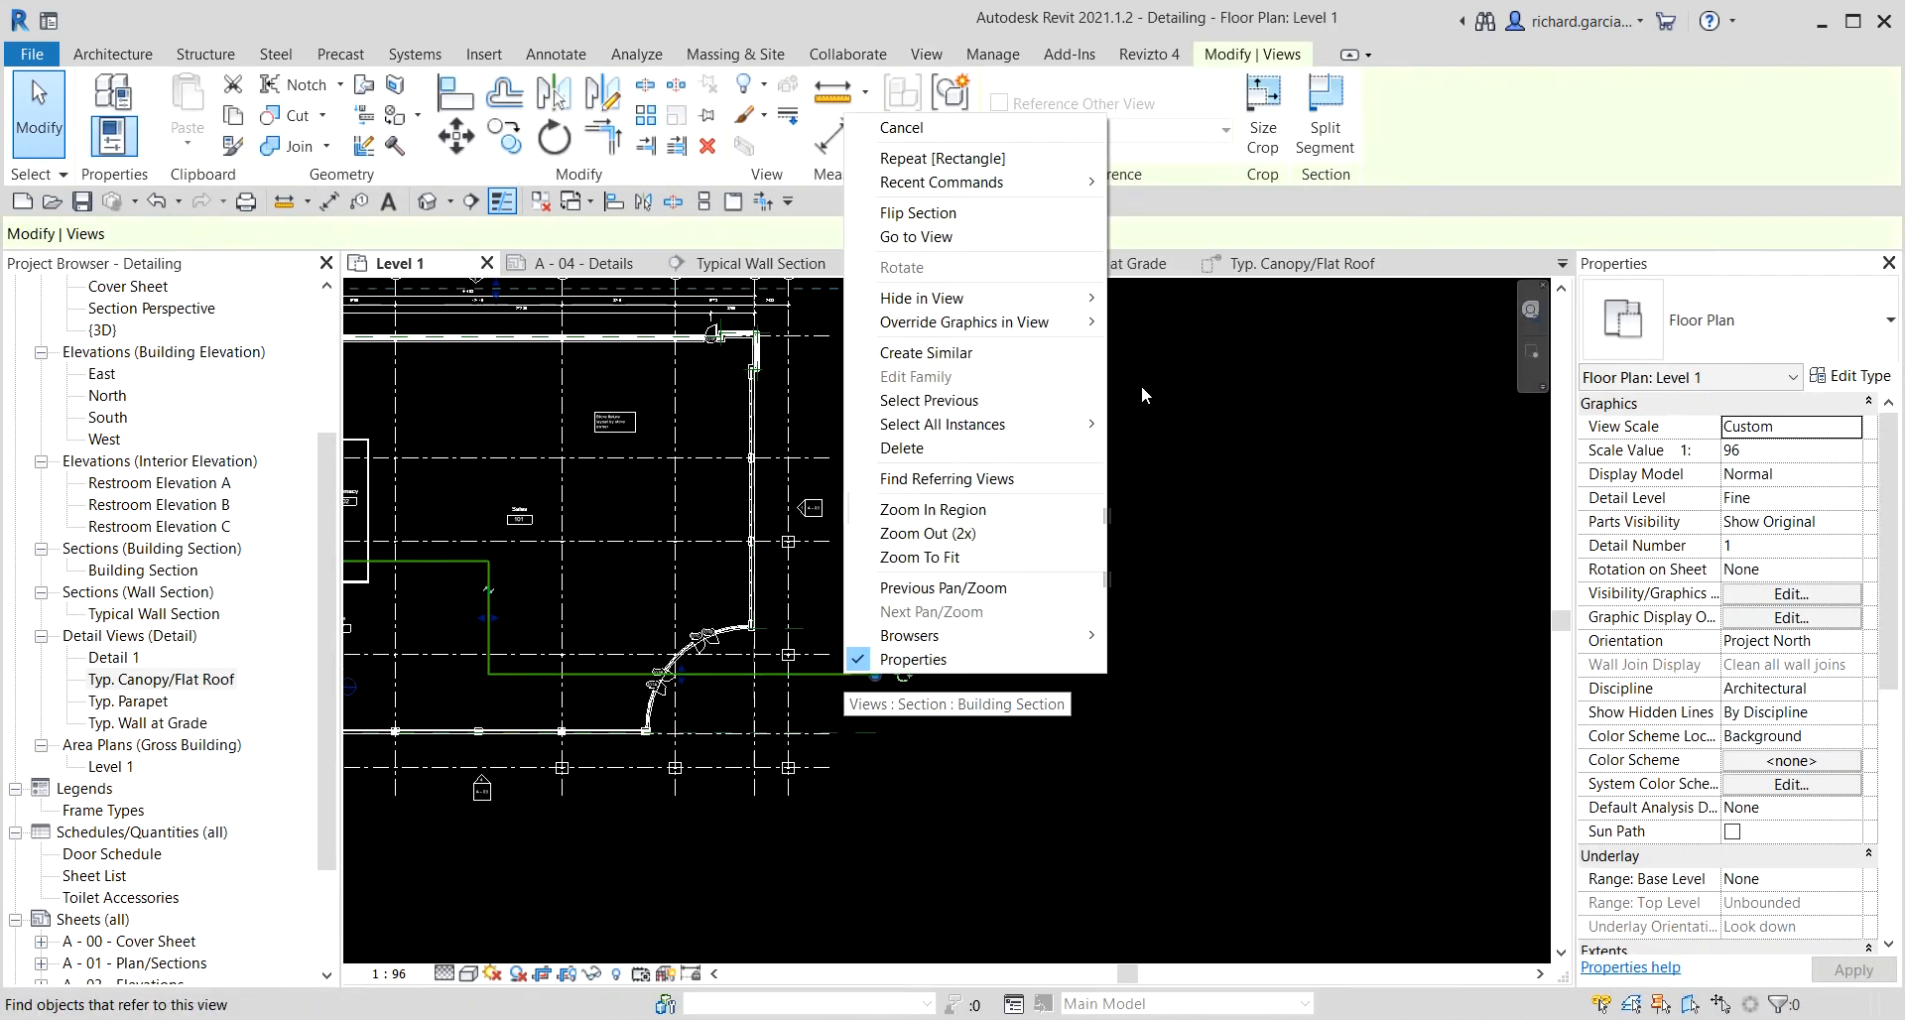
pyautogui.click(1012, 236)
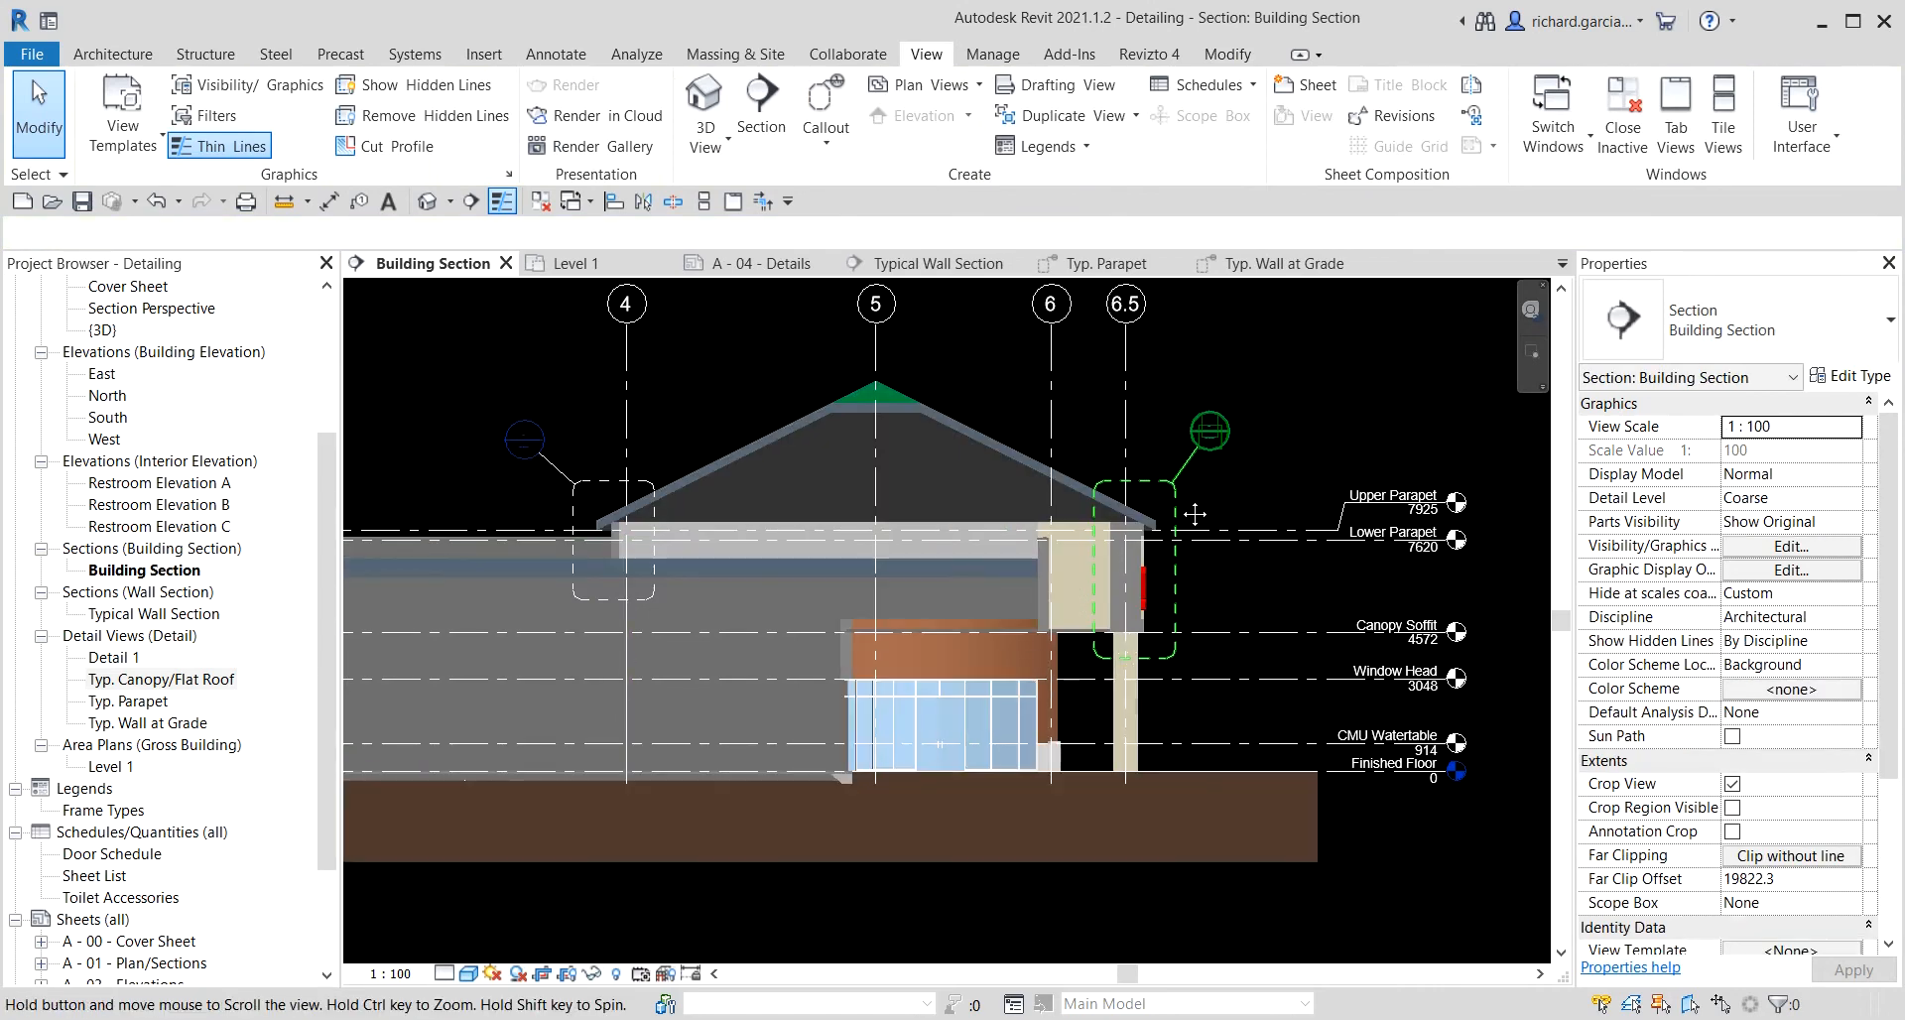
# Open the detail view of the callout at the grid 6.5 parapet wall.
pyautogui.click(1175, 504)
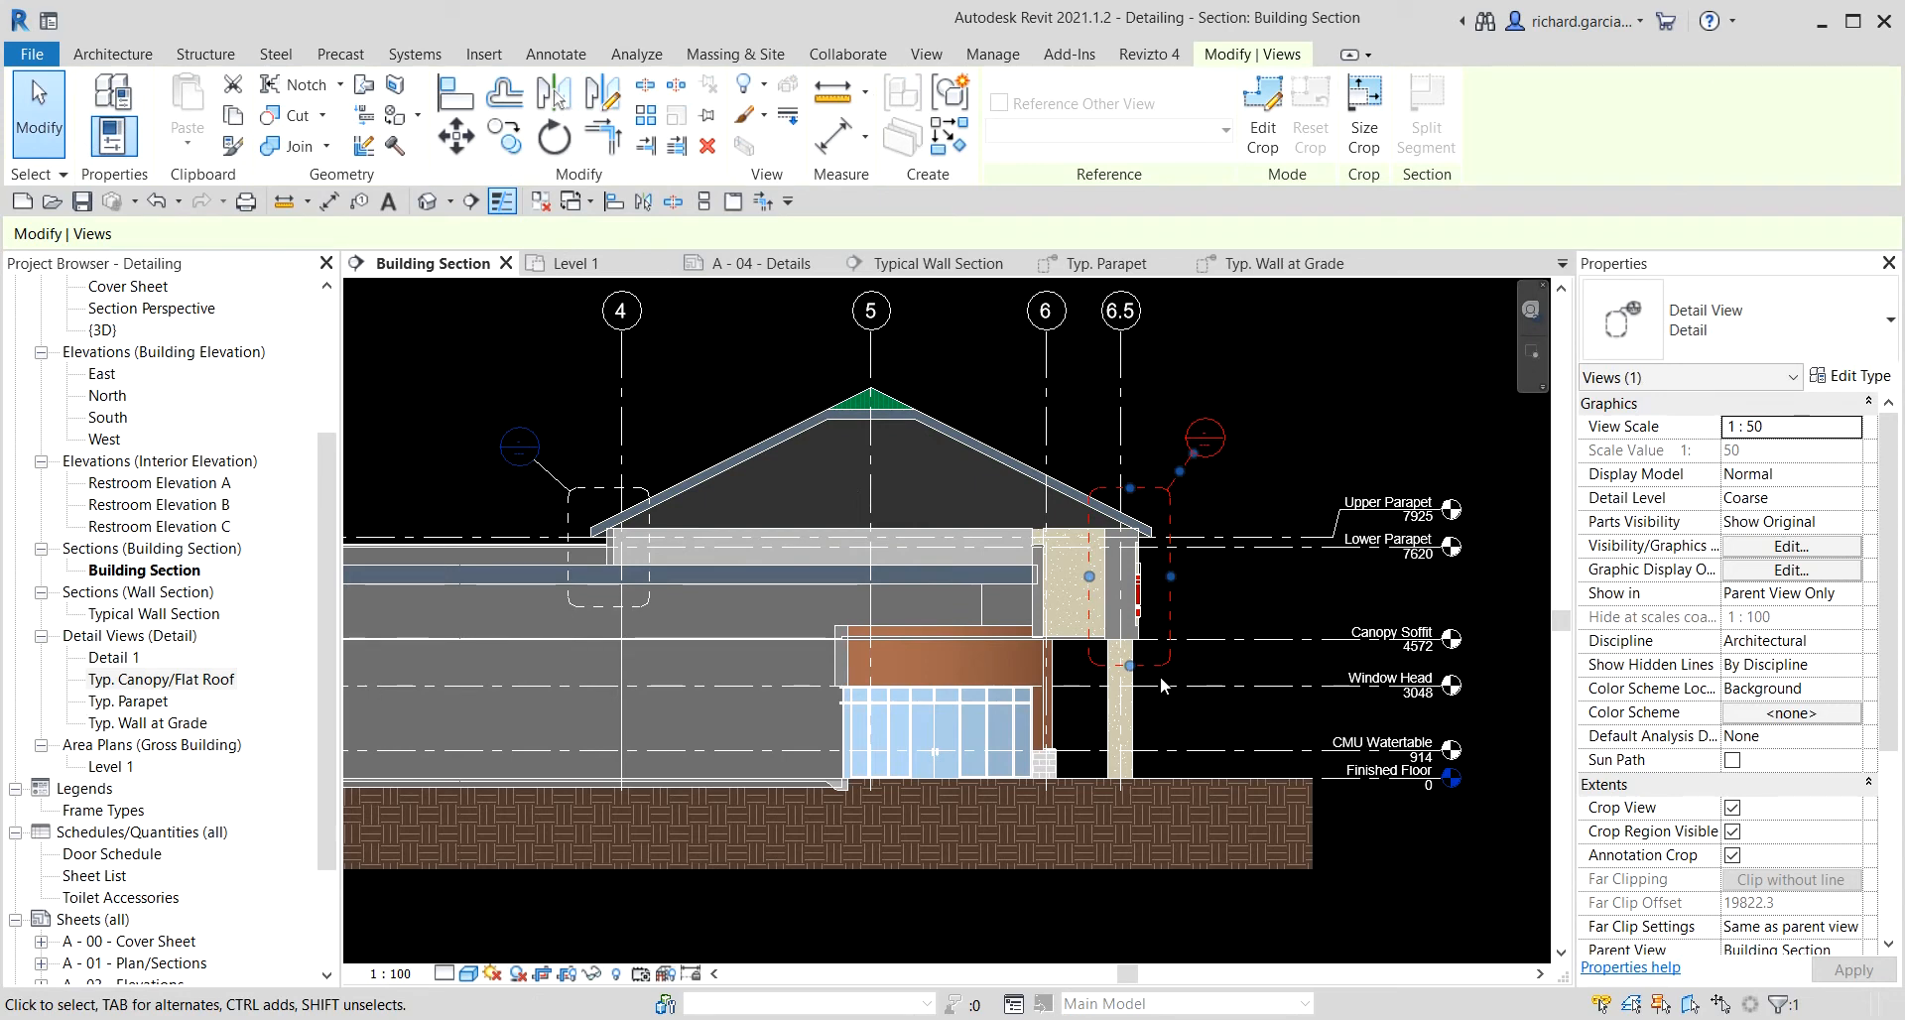
pyautogui.scroll(3, 1179, 481)
pyautogui.rightClick(1169, 479)
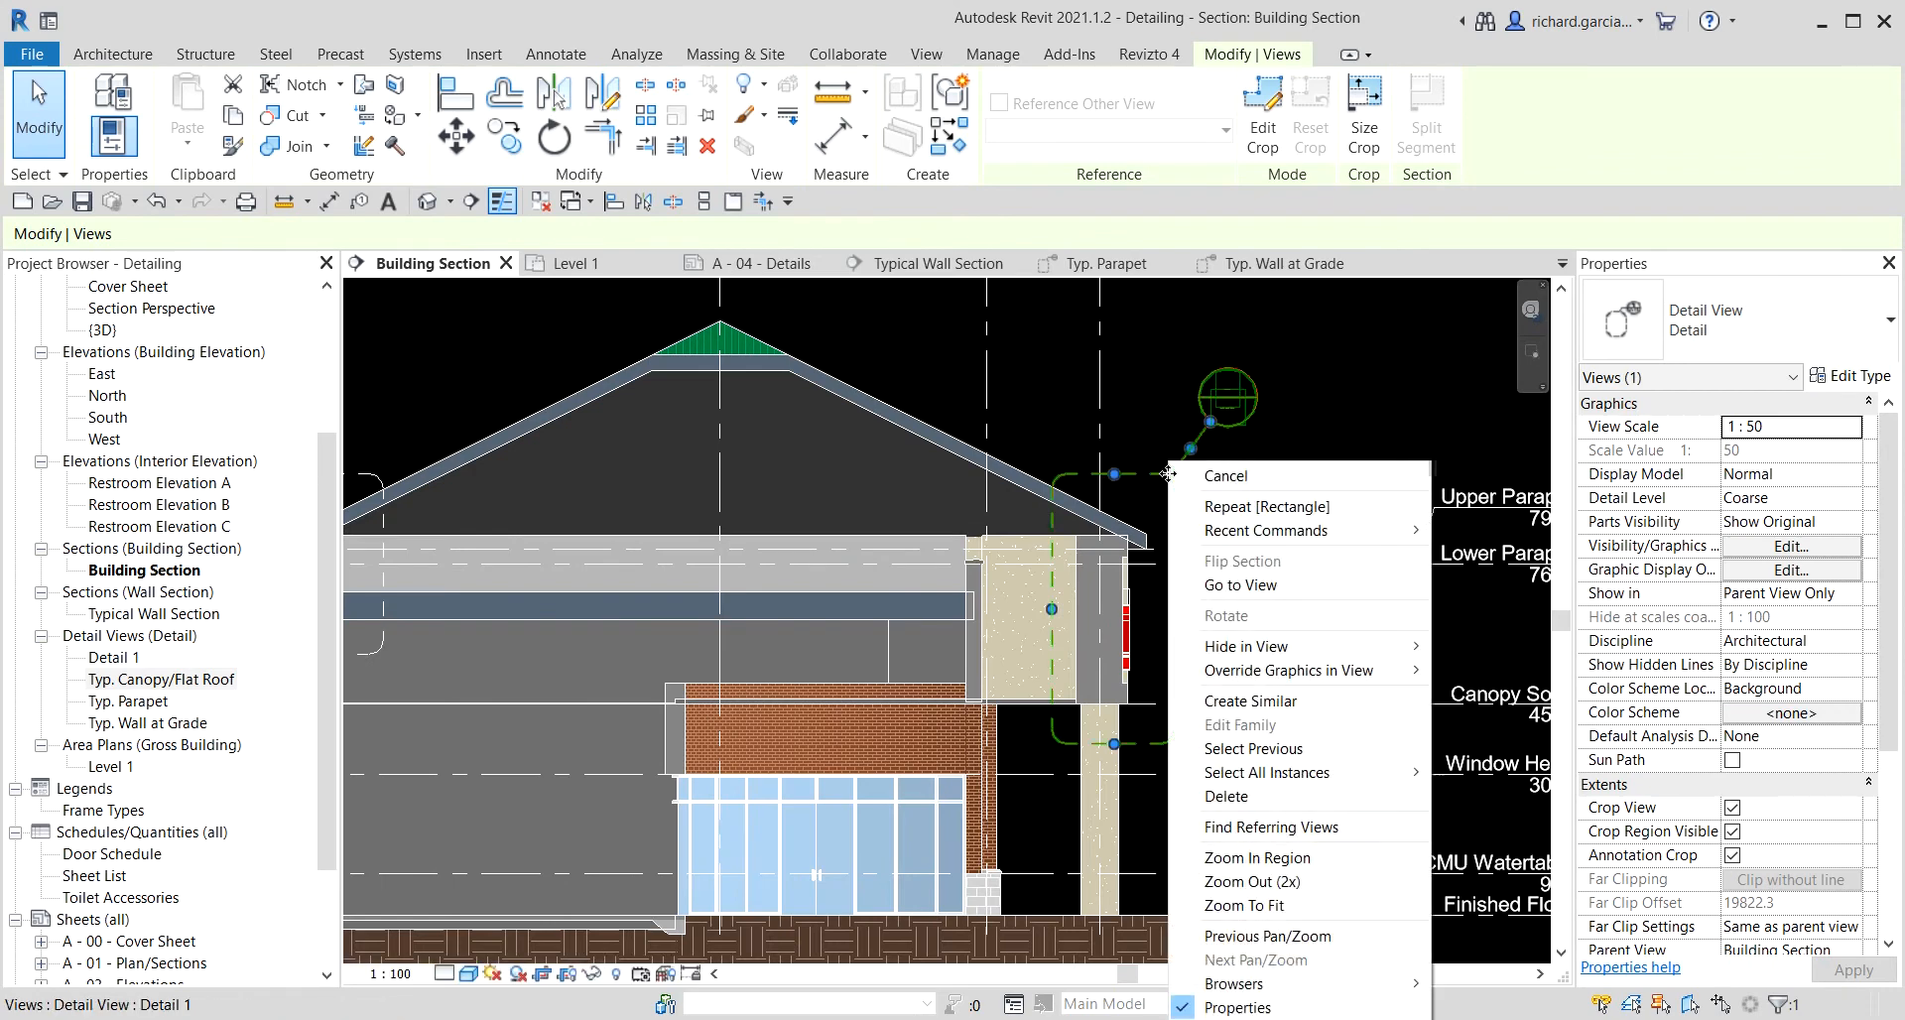
pyautogui.click(1242, 585)
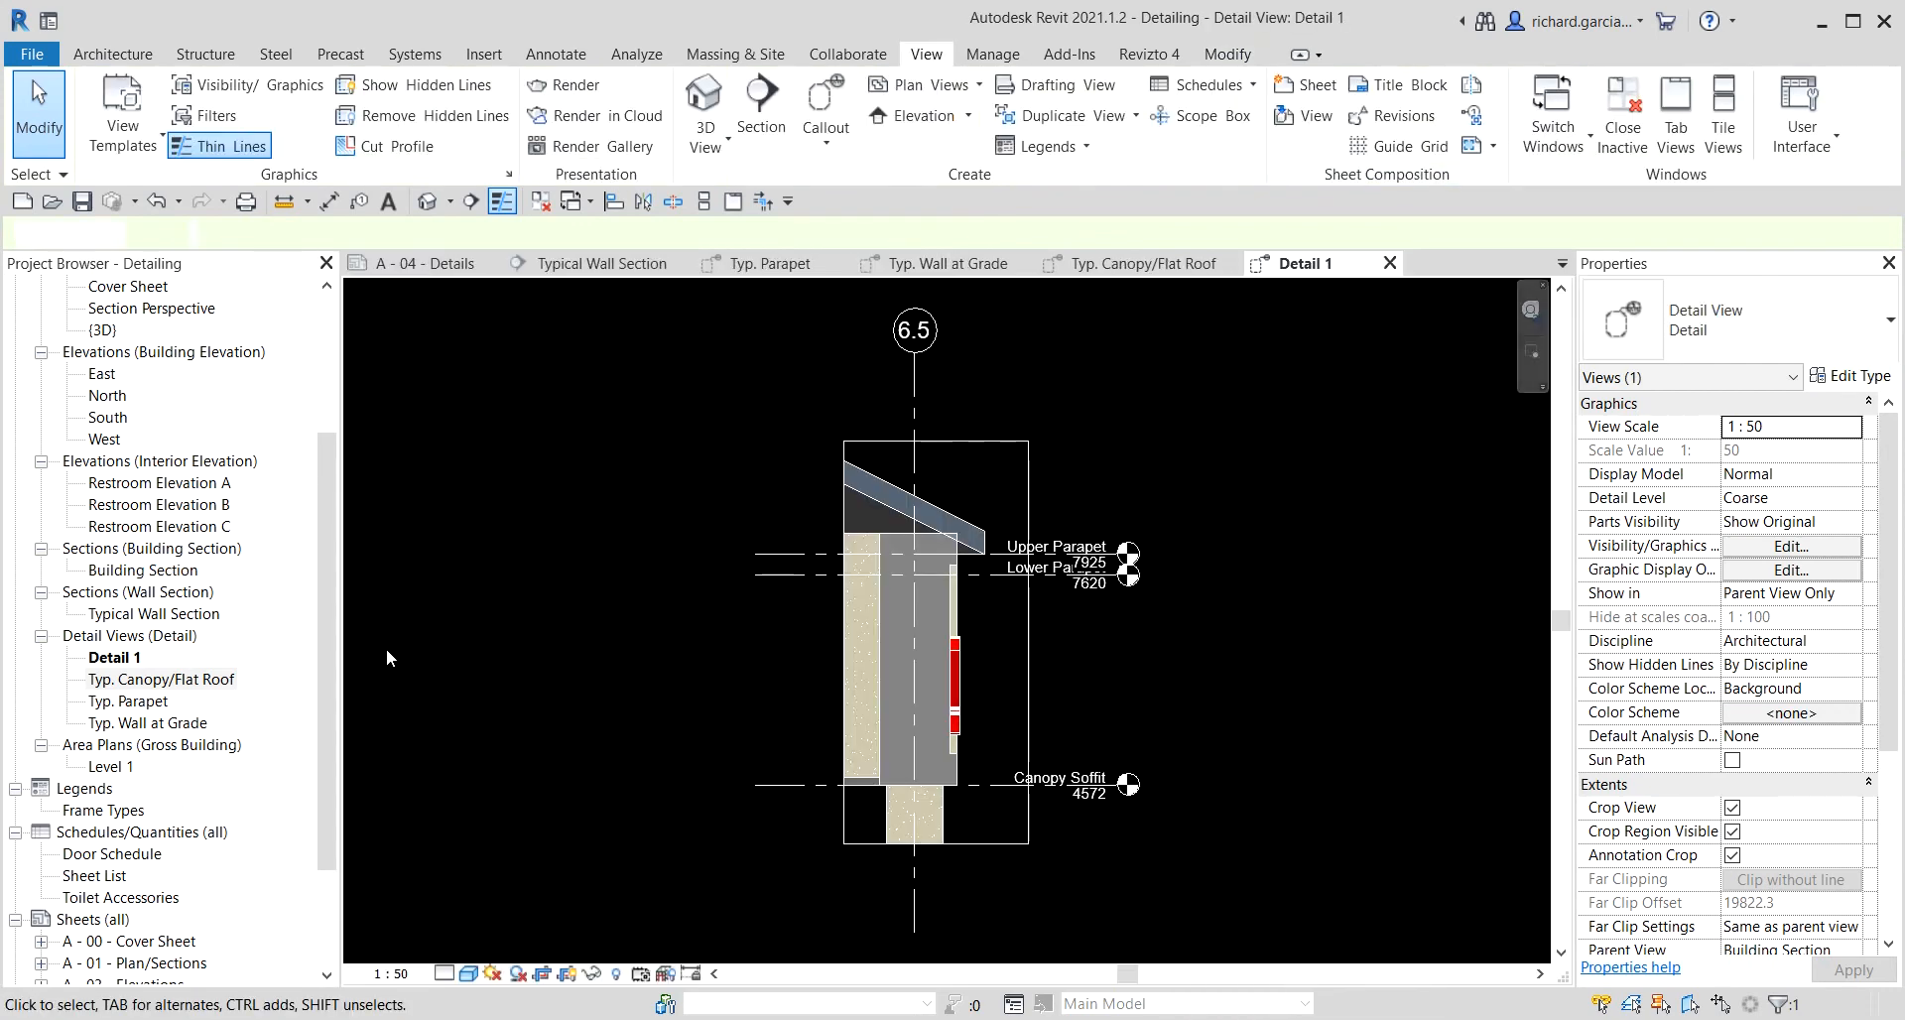
# Rename the detail view as Canopy Wall.
pyautogui.rightClick(124, 659)
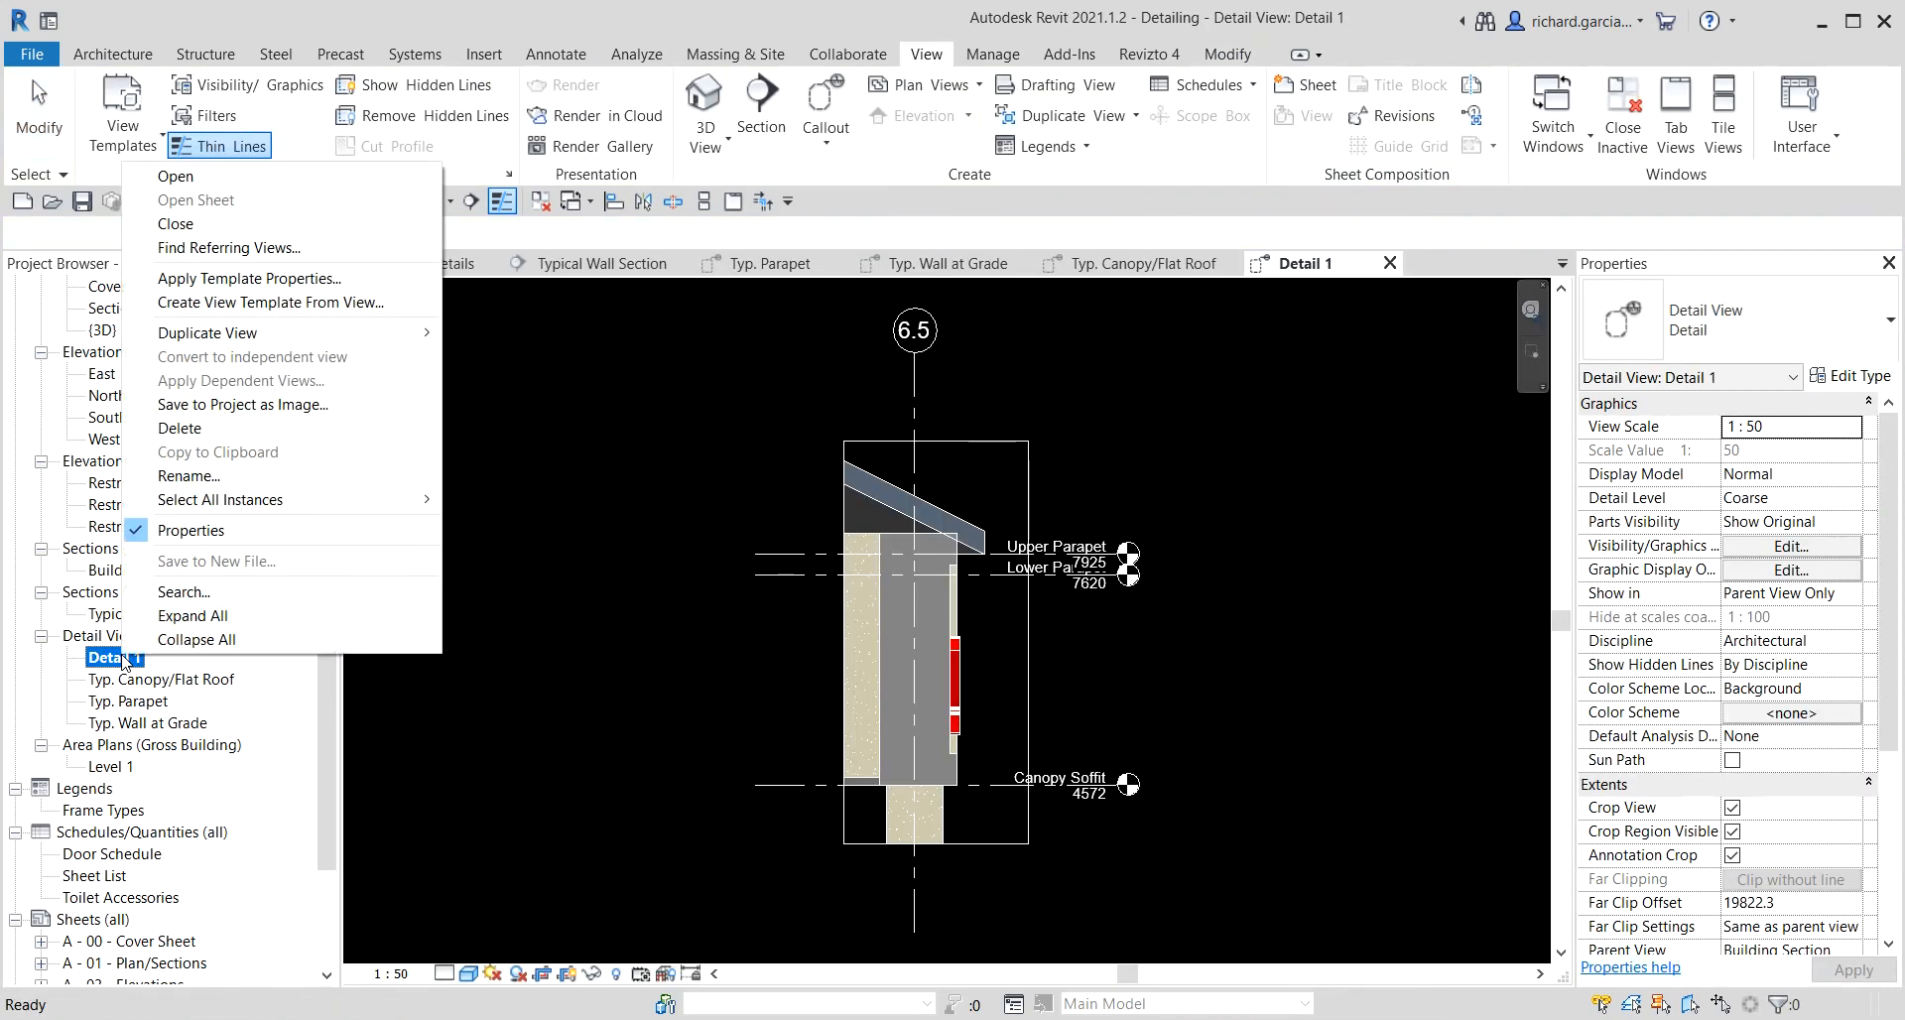
pyautogui.click(241, 472)
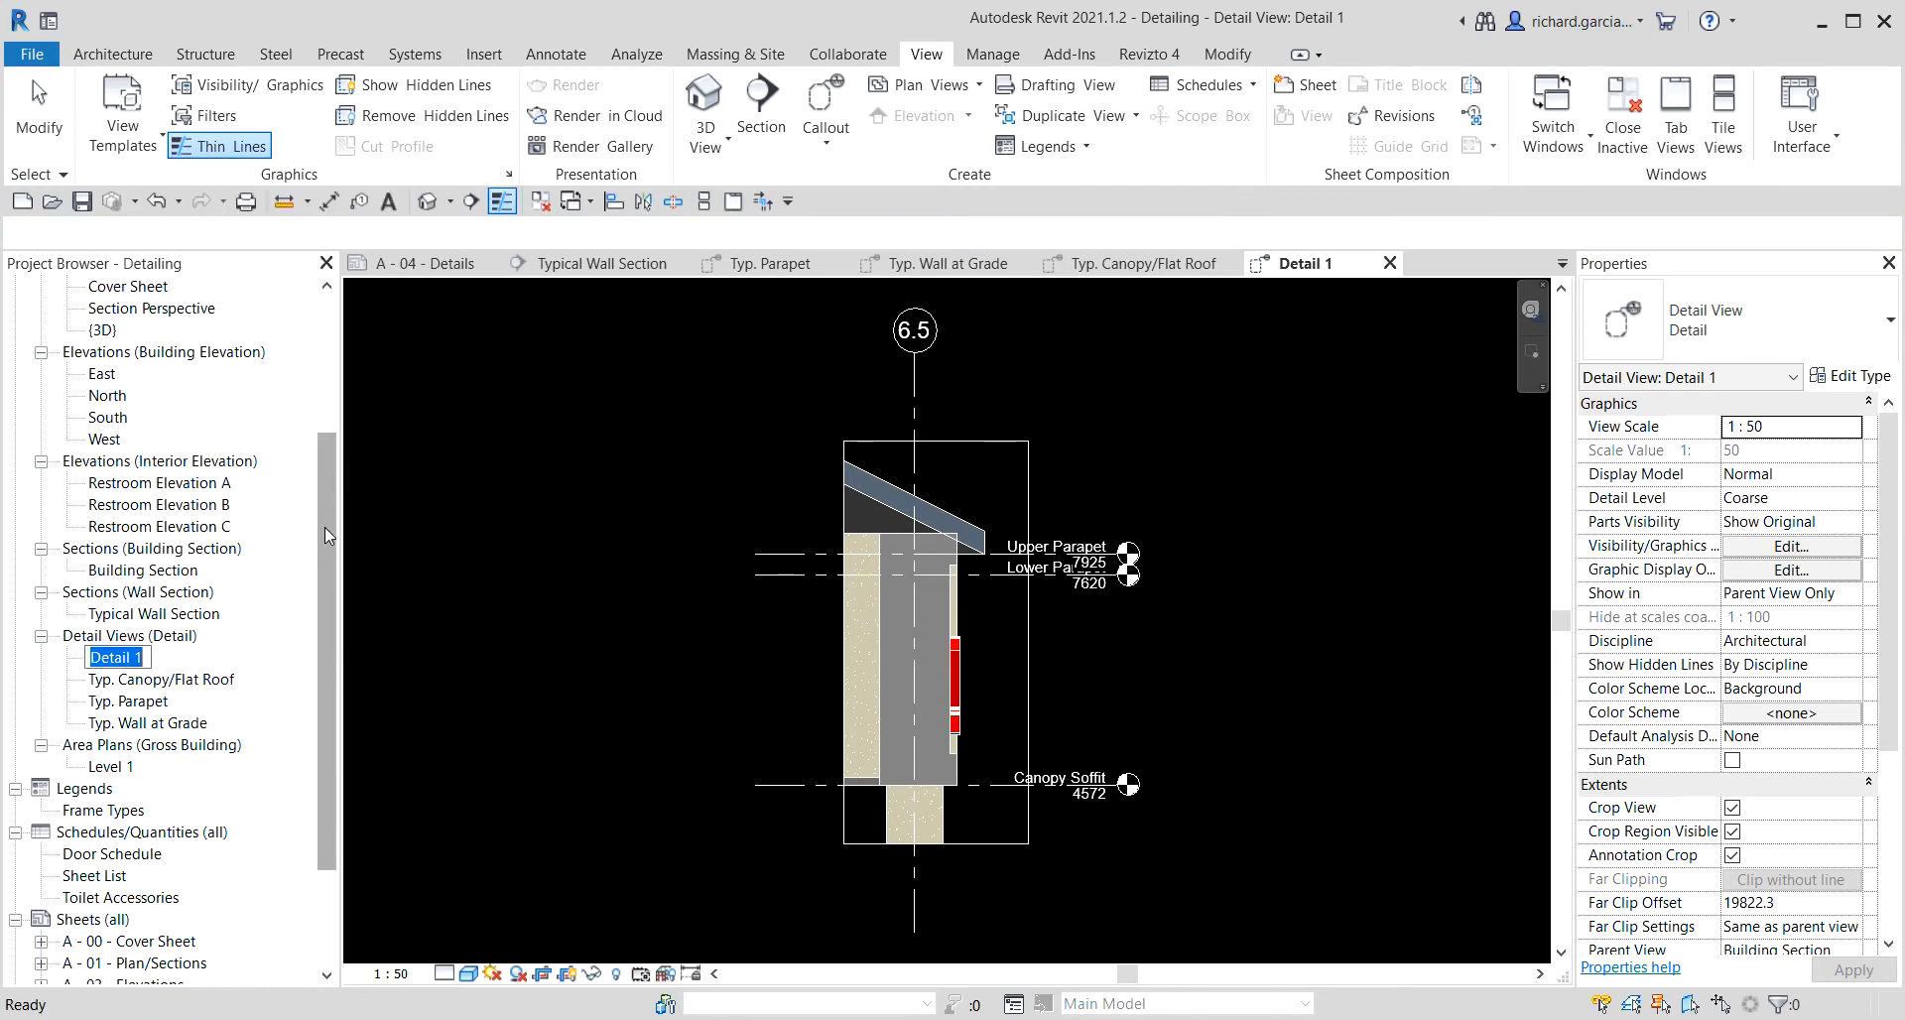
pyautogui.write('Canopy Wall')
pyautogui.press('Return')
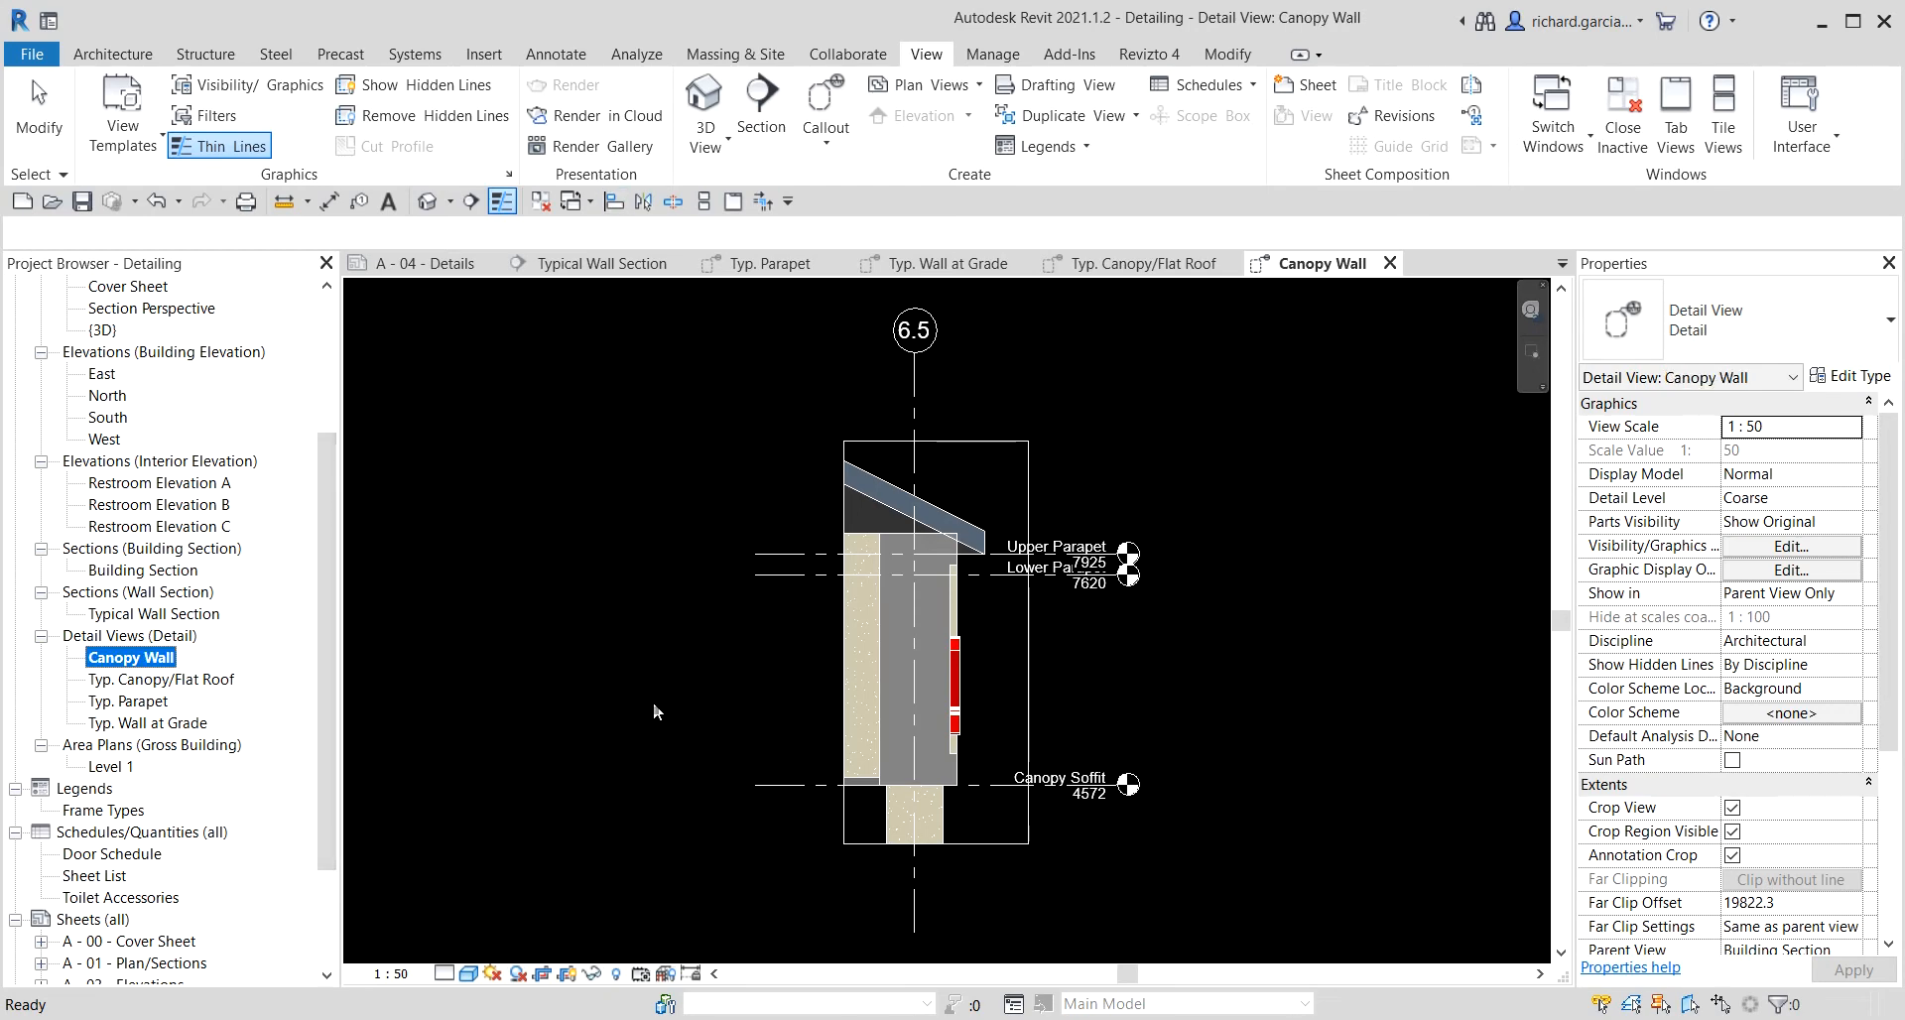
# Set the Canopy Wall view scale to 1 : 20.
pyautogui.click(1199, 620)
pyautogui.moveTo(1213, 681); pyautogui.dragTo(1140, 610, button='middle')
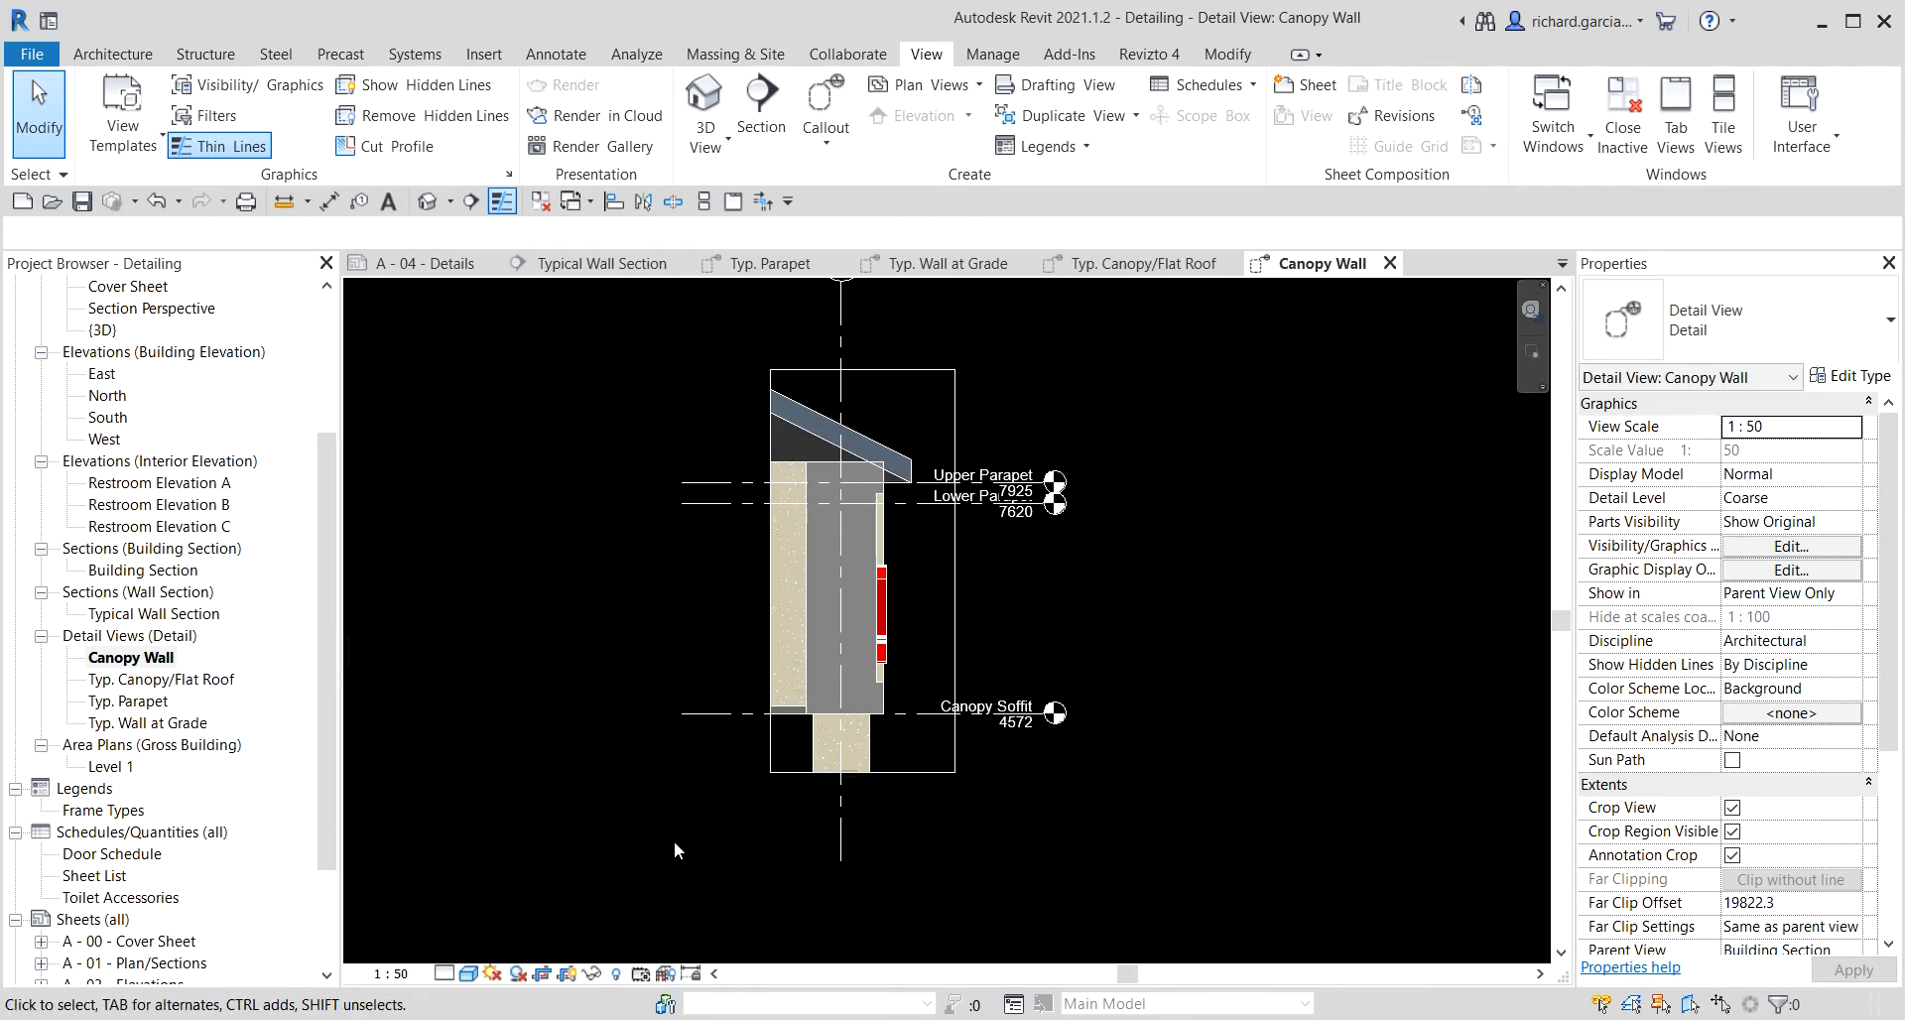
pyautogui.click(408, 975)
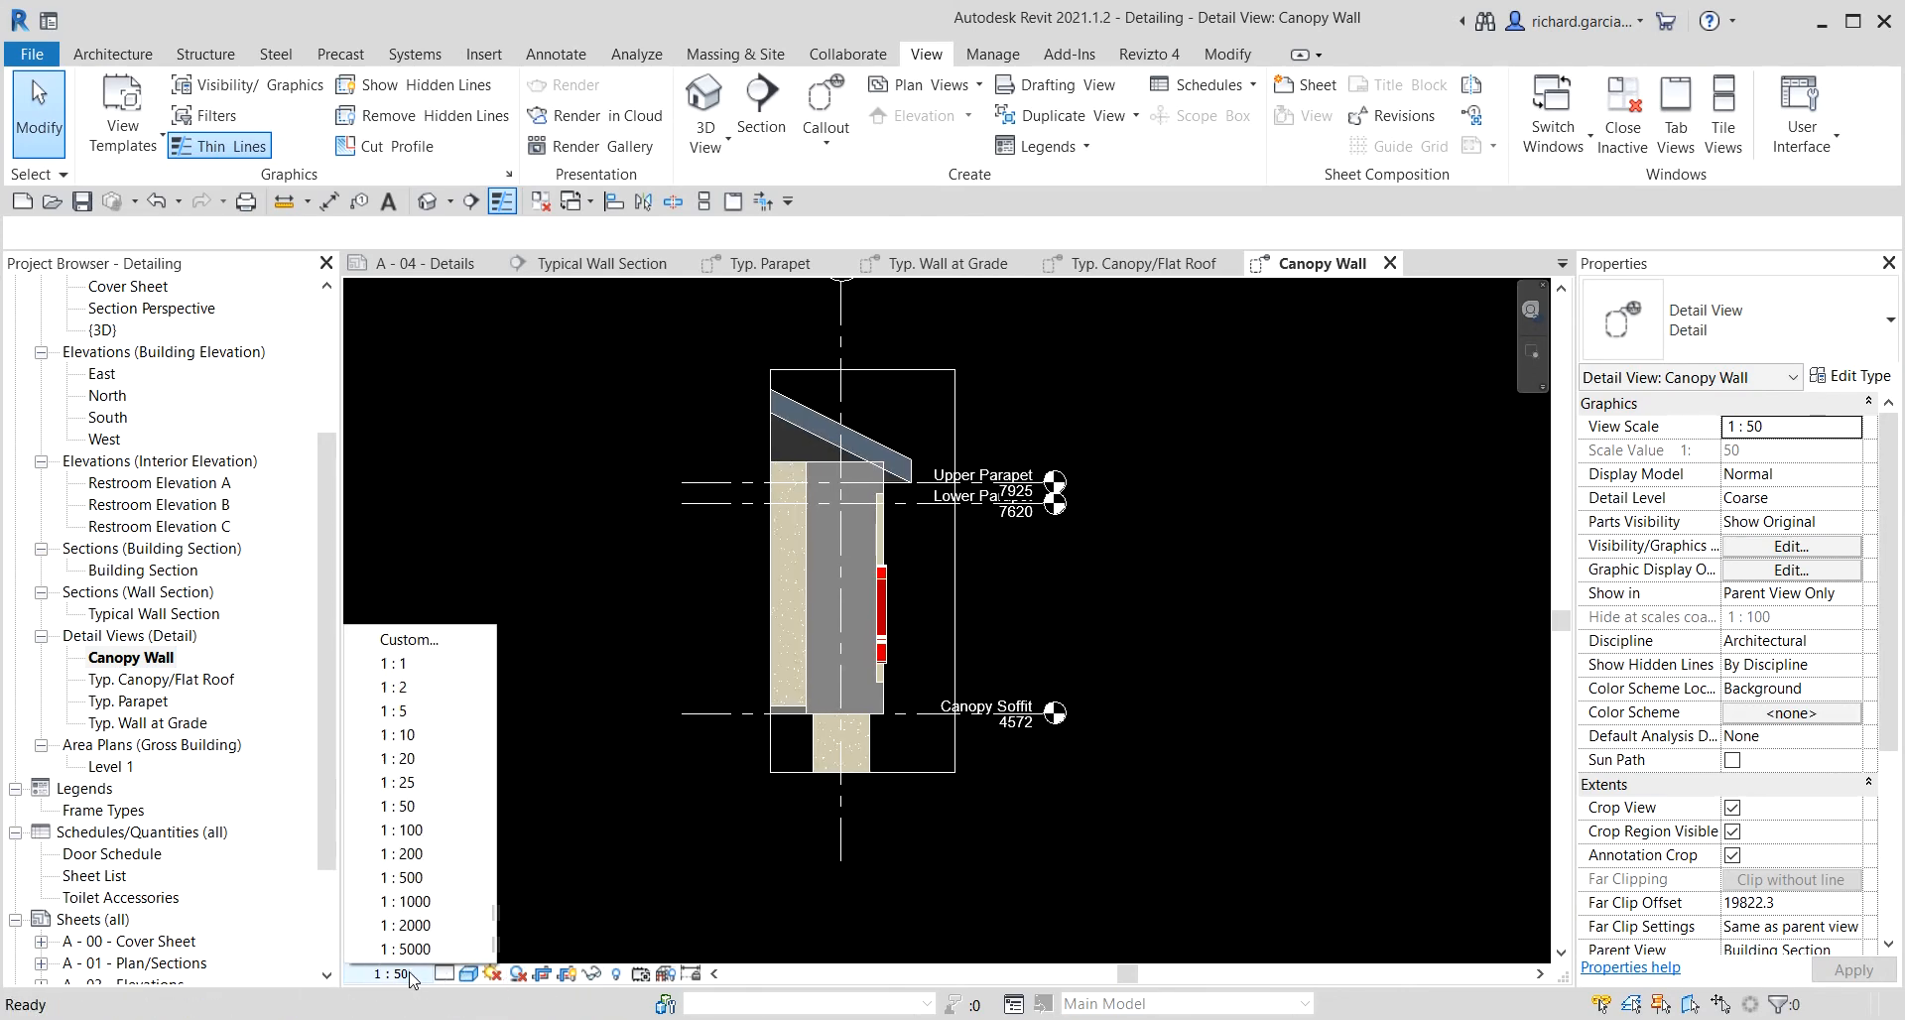
pyautogui.click(413, 760)
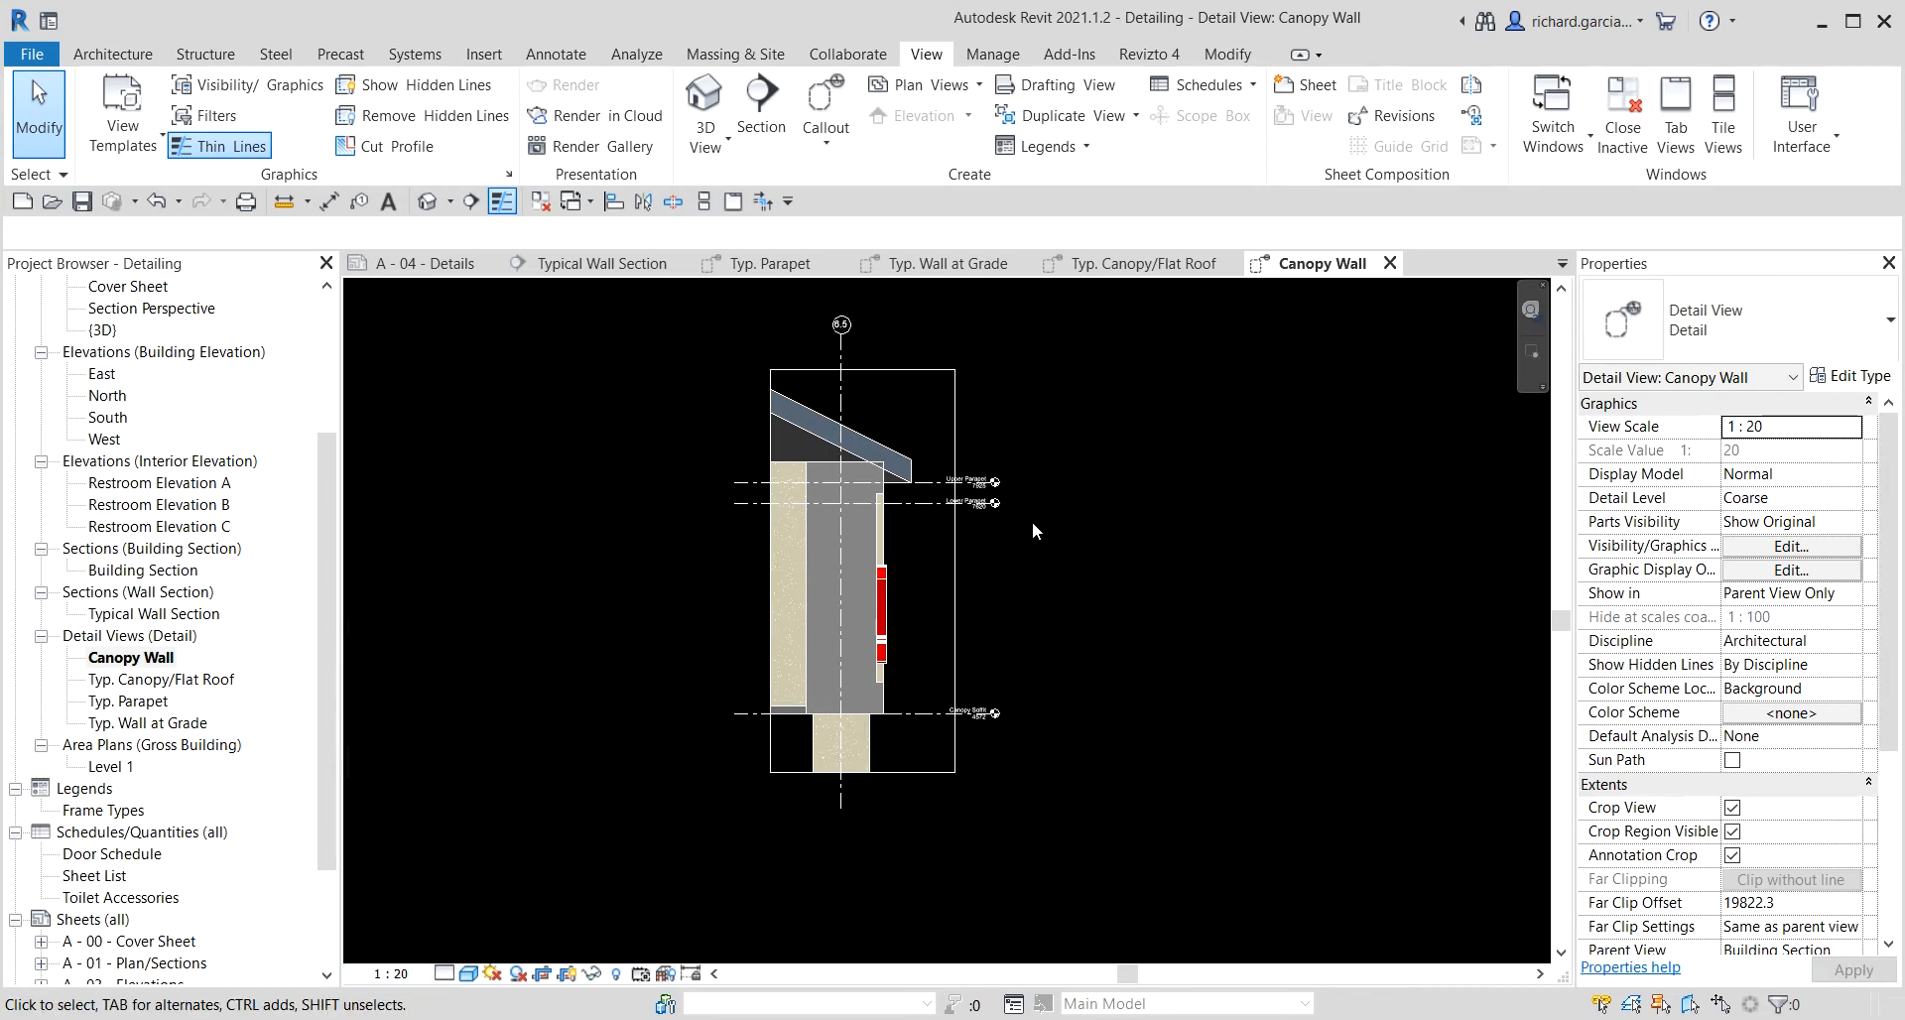
# Set the Canopy Wall view's detail level to Fine.
pyautogui.scroll(2, 919, 504)
pyautogui.click(445, 974)
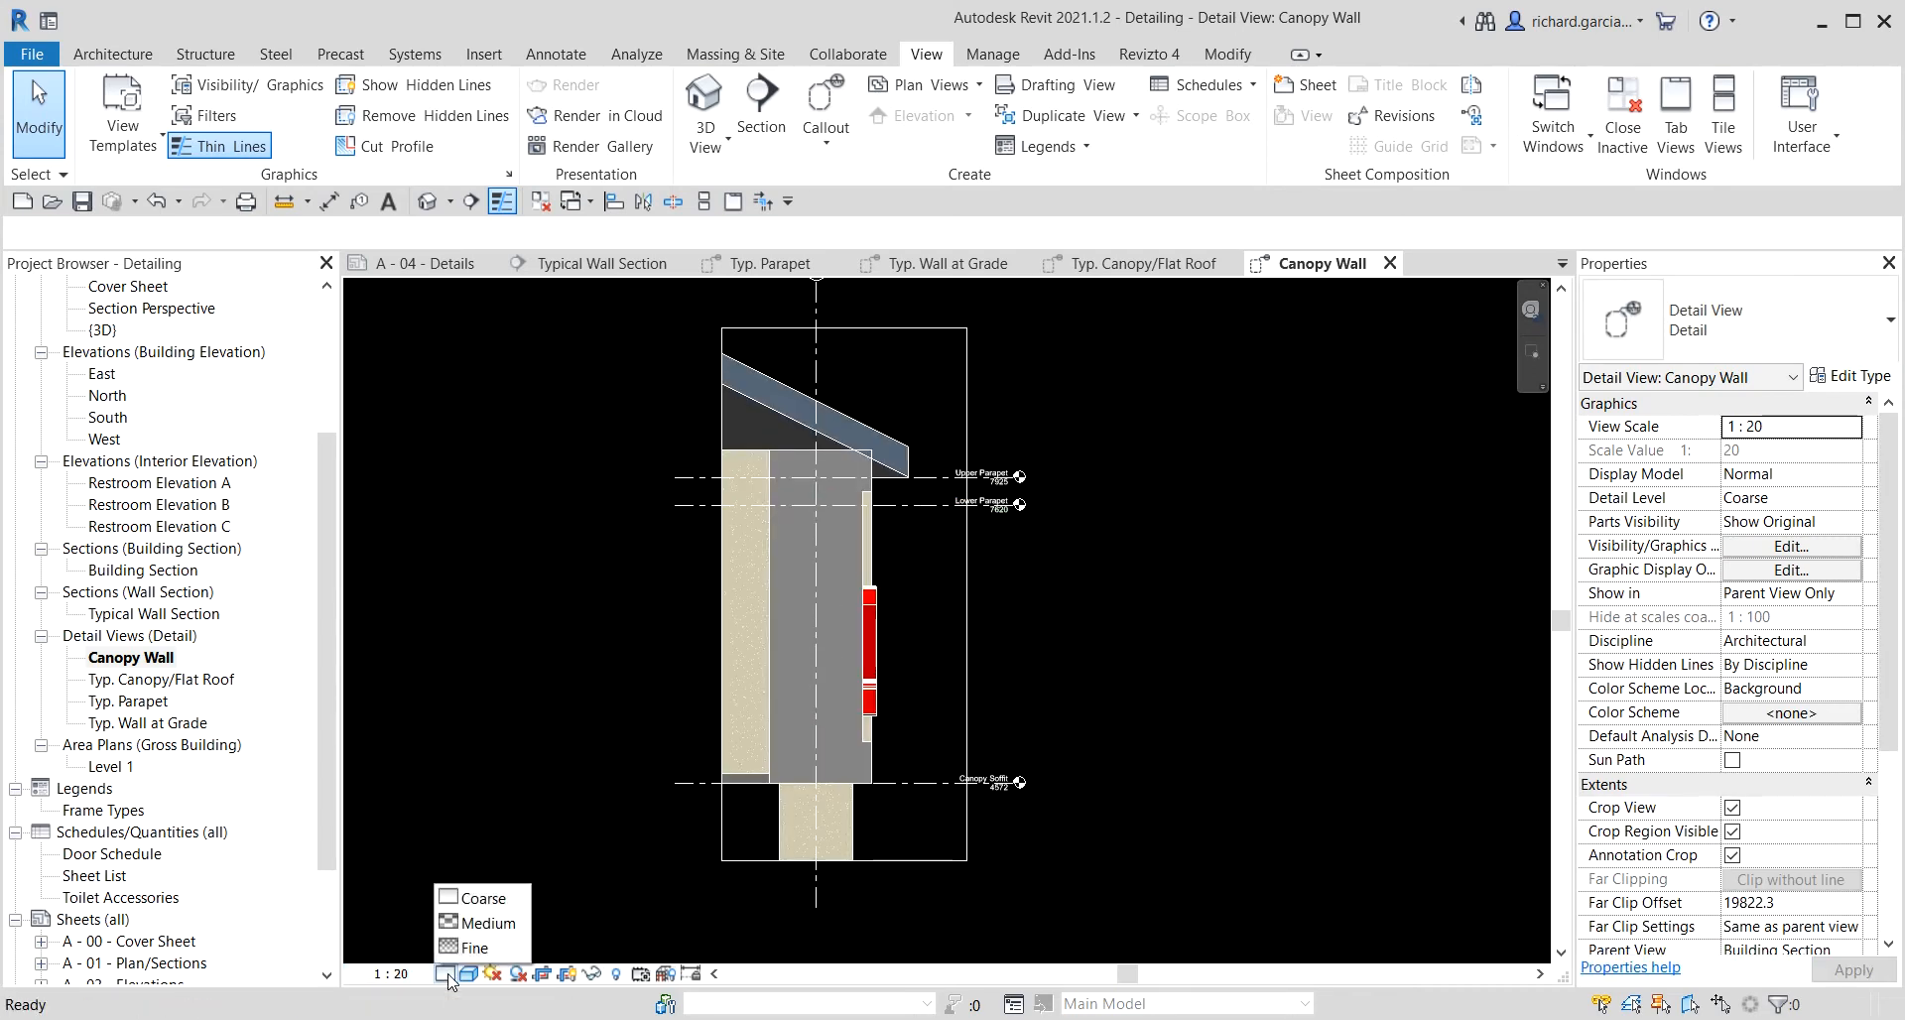
pyautogui.click(476, 947)
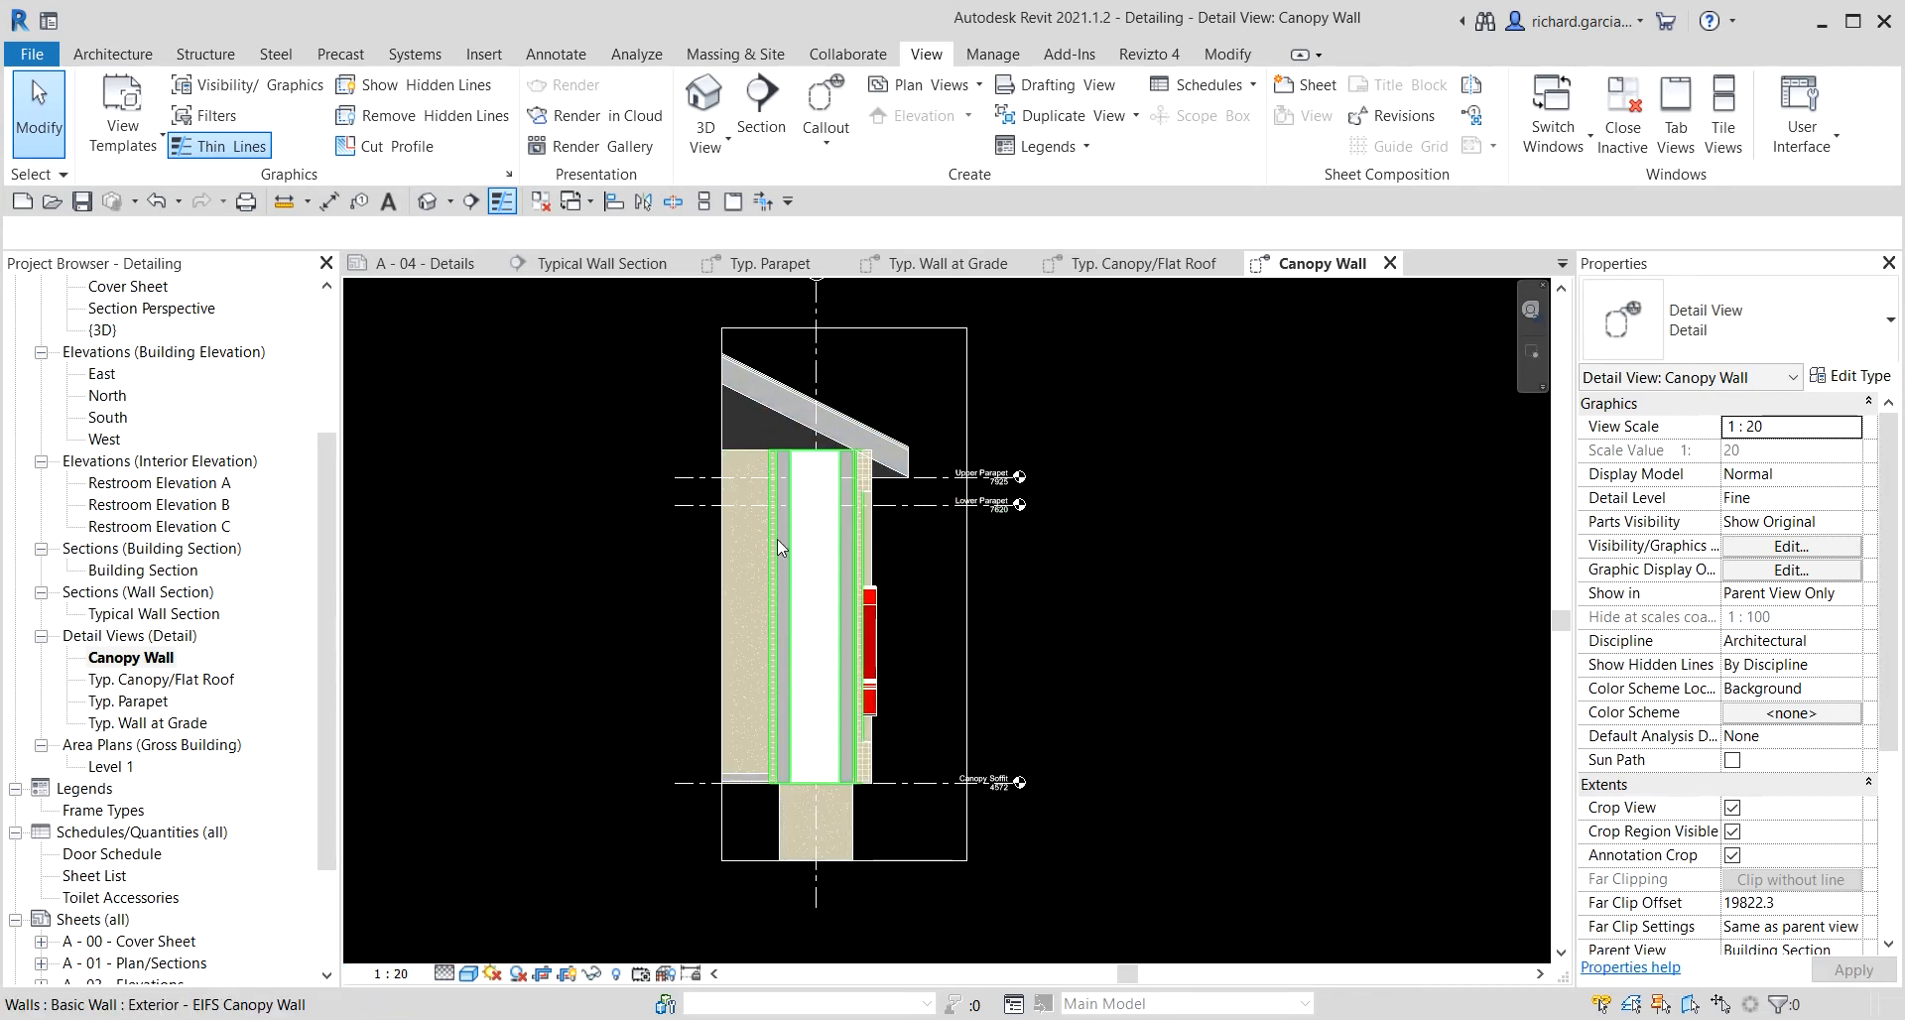
# Switch the Canopy Wall view's visual style to Hidden Line.
pyautogui.scroll(4, 852, 486)
pyautogui.scroll(2, 851, 486)
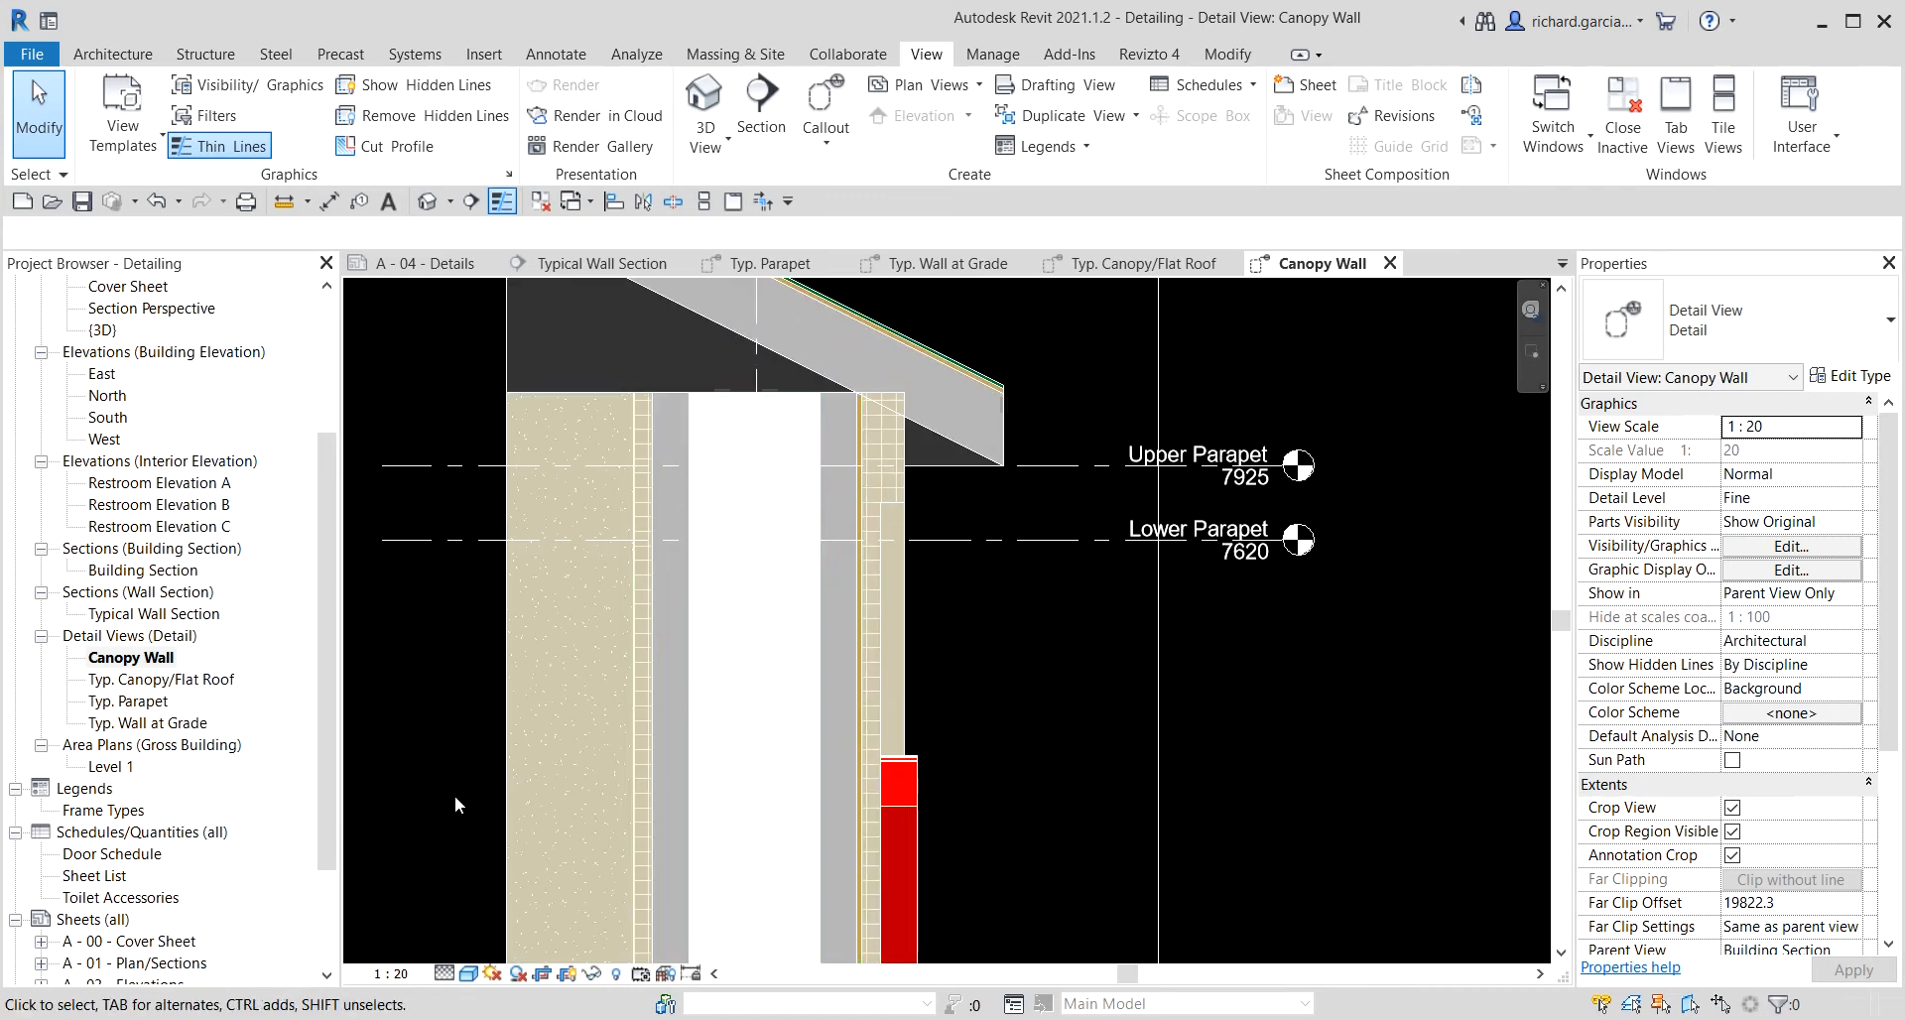
pyautogui.scroll(-3, 455, 795)
pyautogui.click(464, 975)
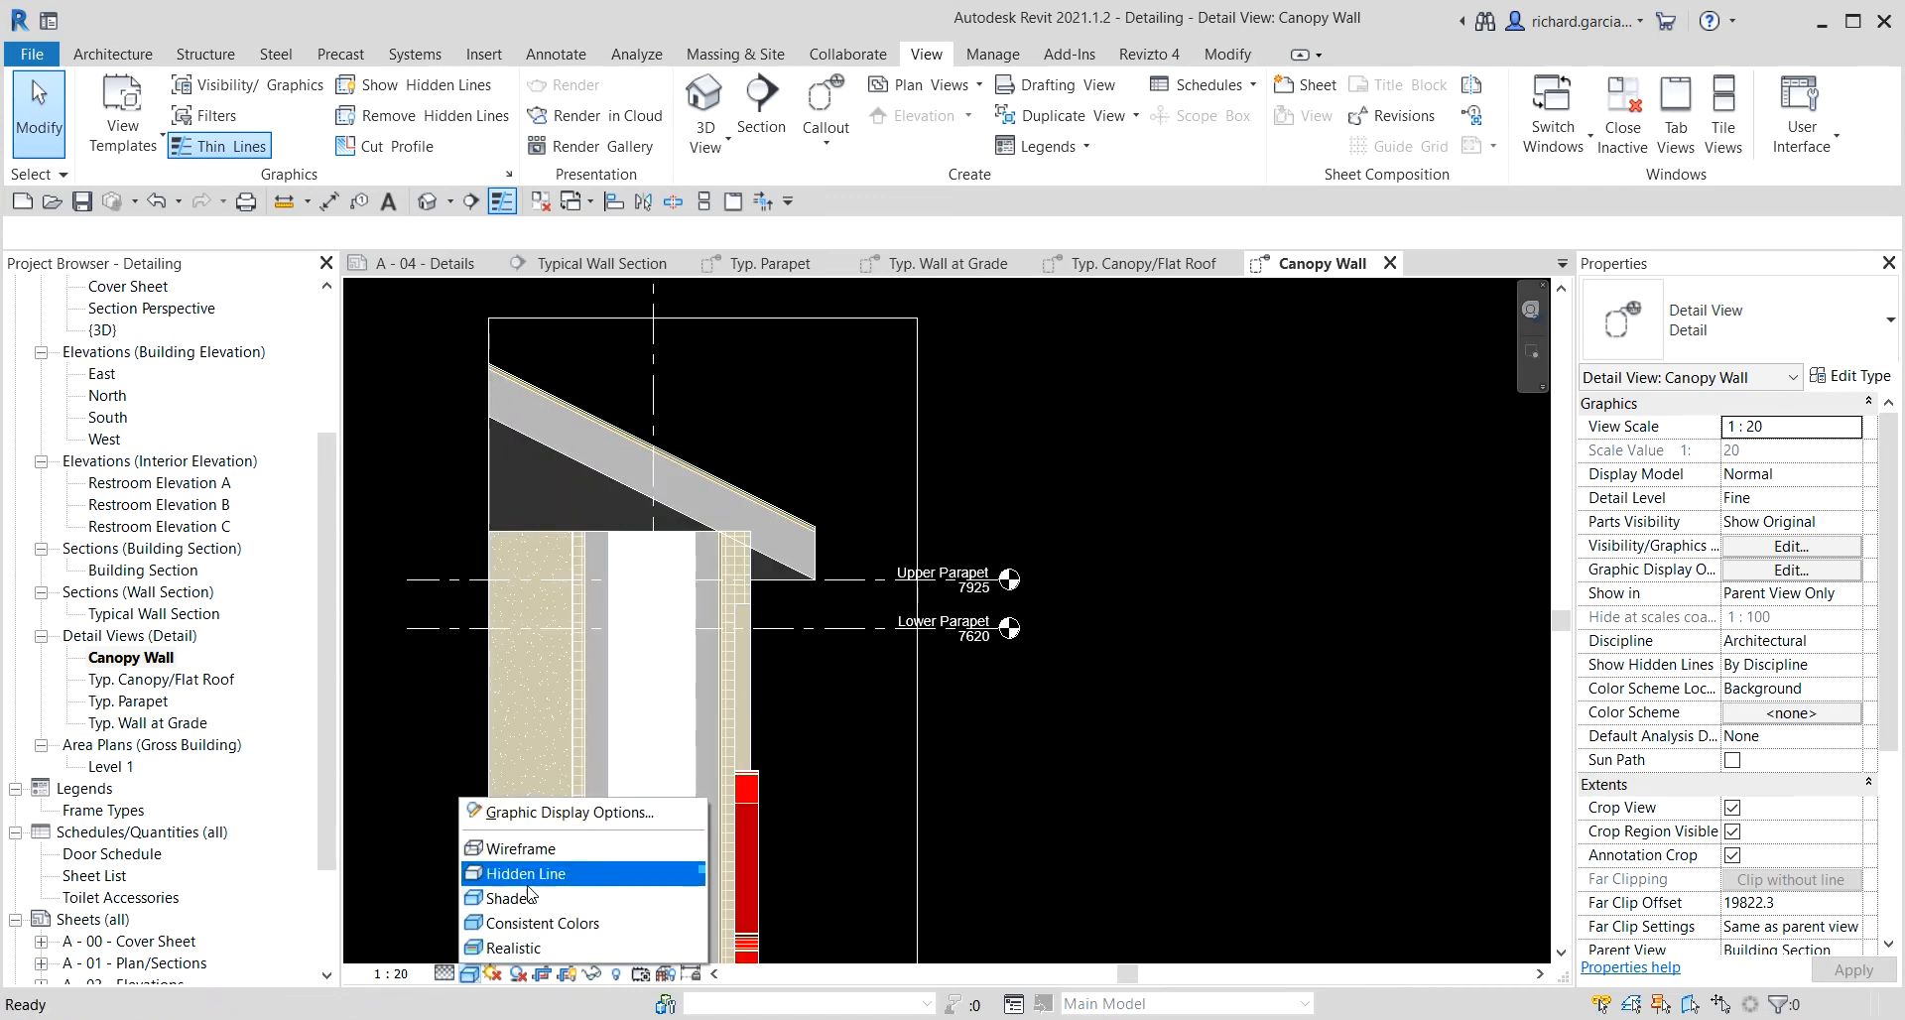
pyautogui.click(518, 848)
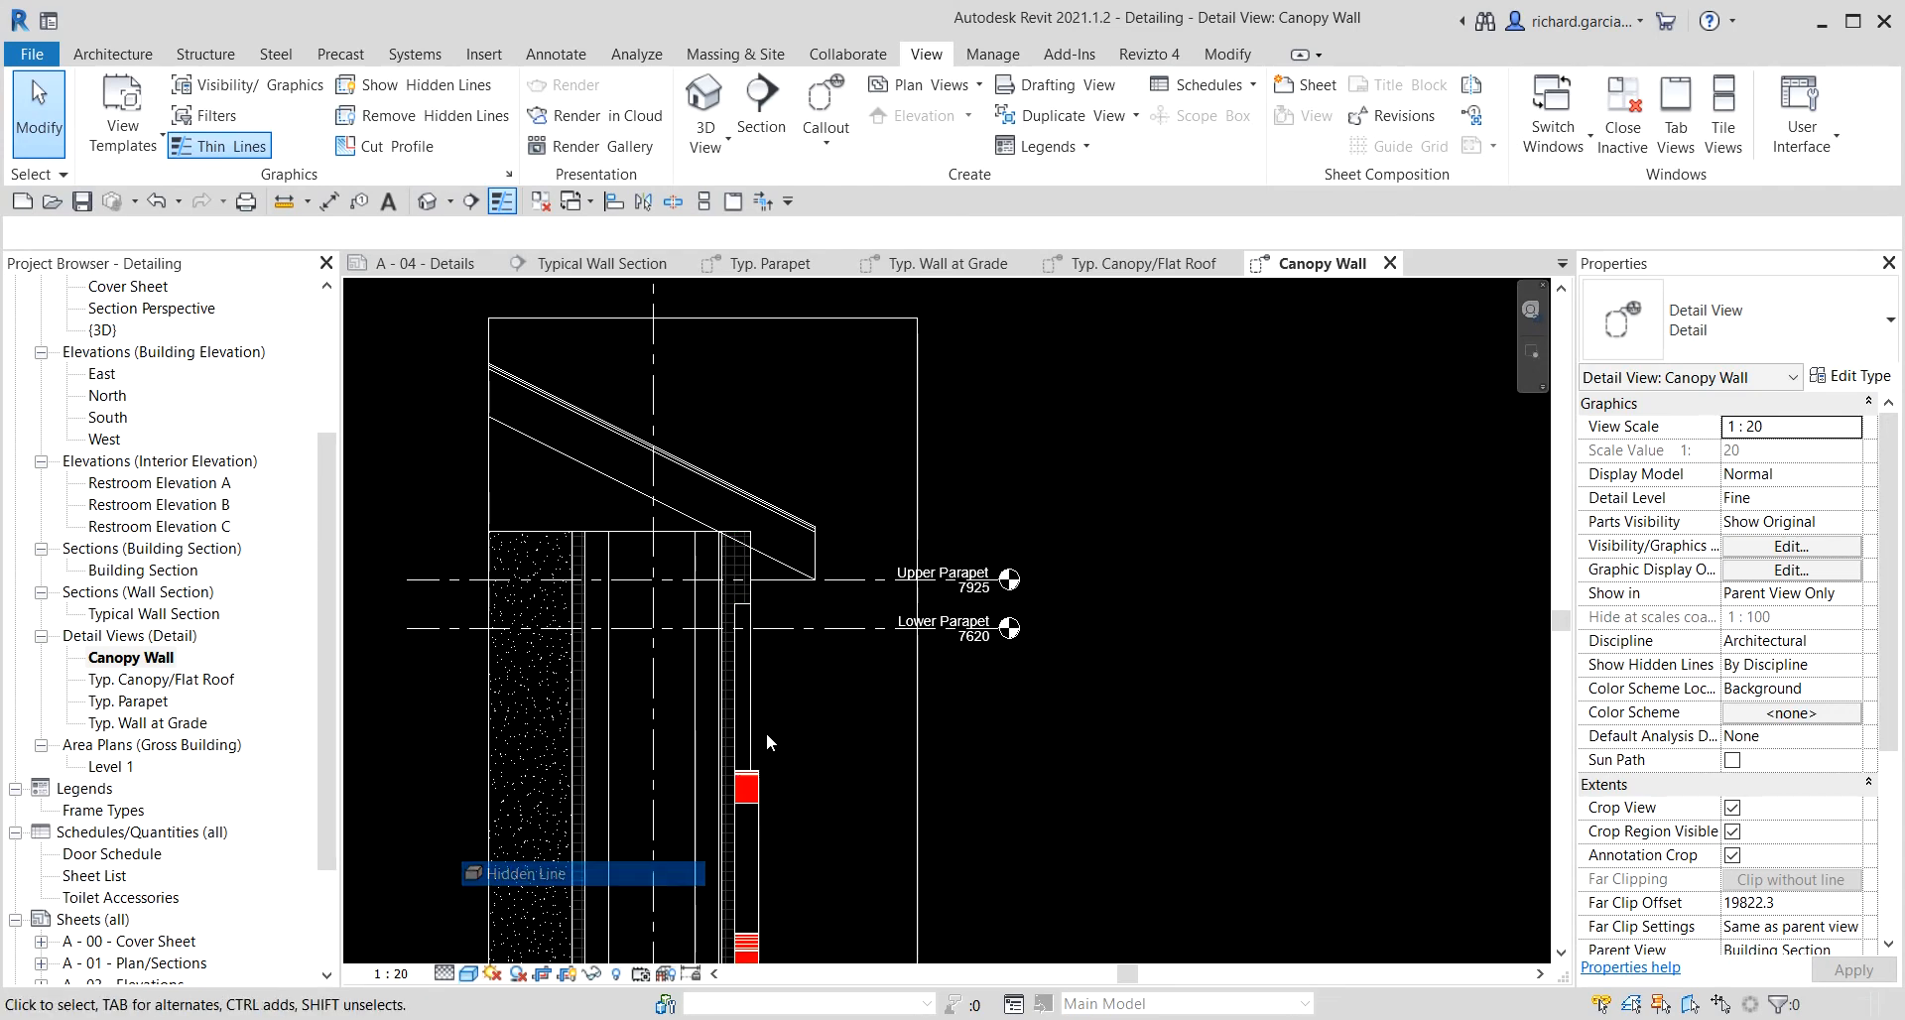
# Hide the Pharmacy model text element in the Canopy Wall view.
pyautogui.scroll(-3, 1213, 615)
pyautogui.scroll(1, 1252, 644)
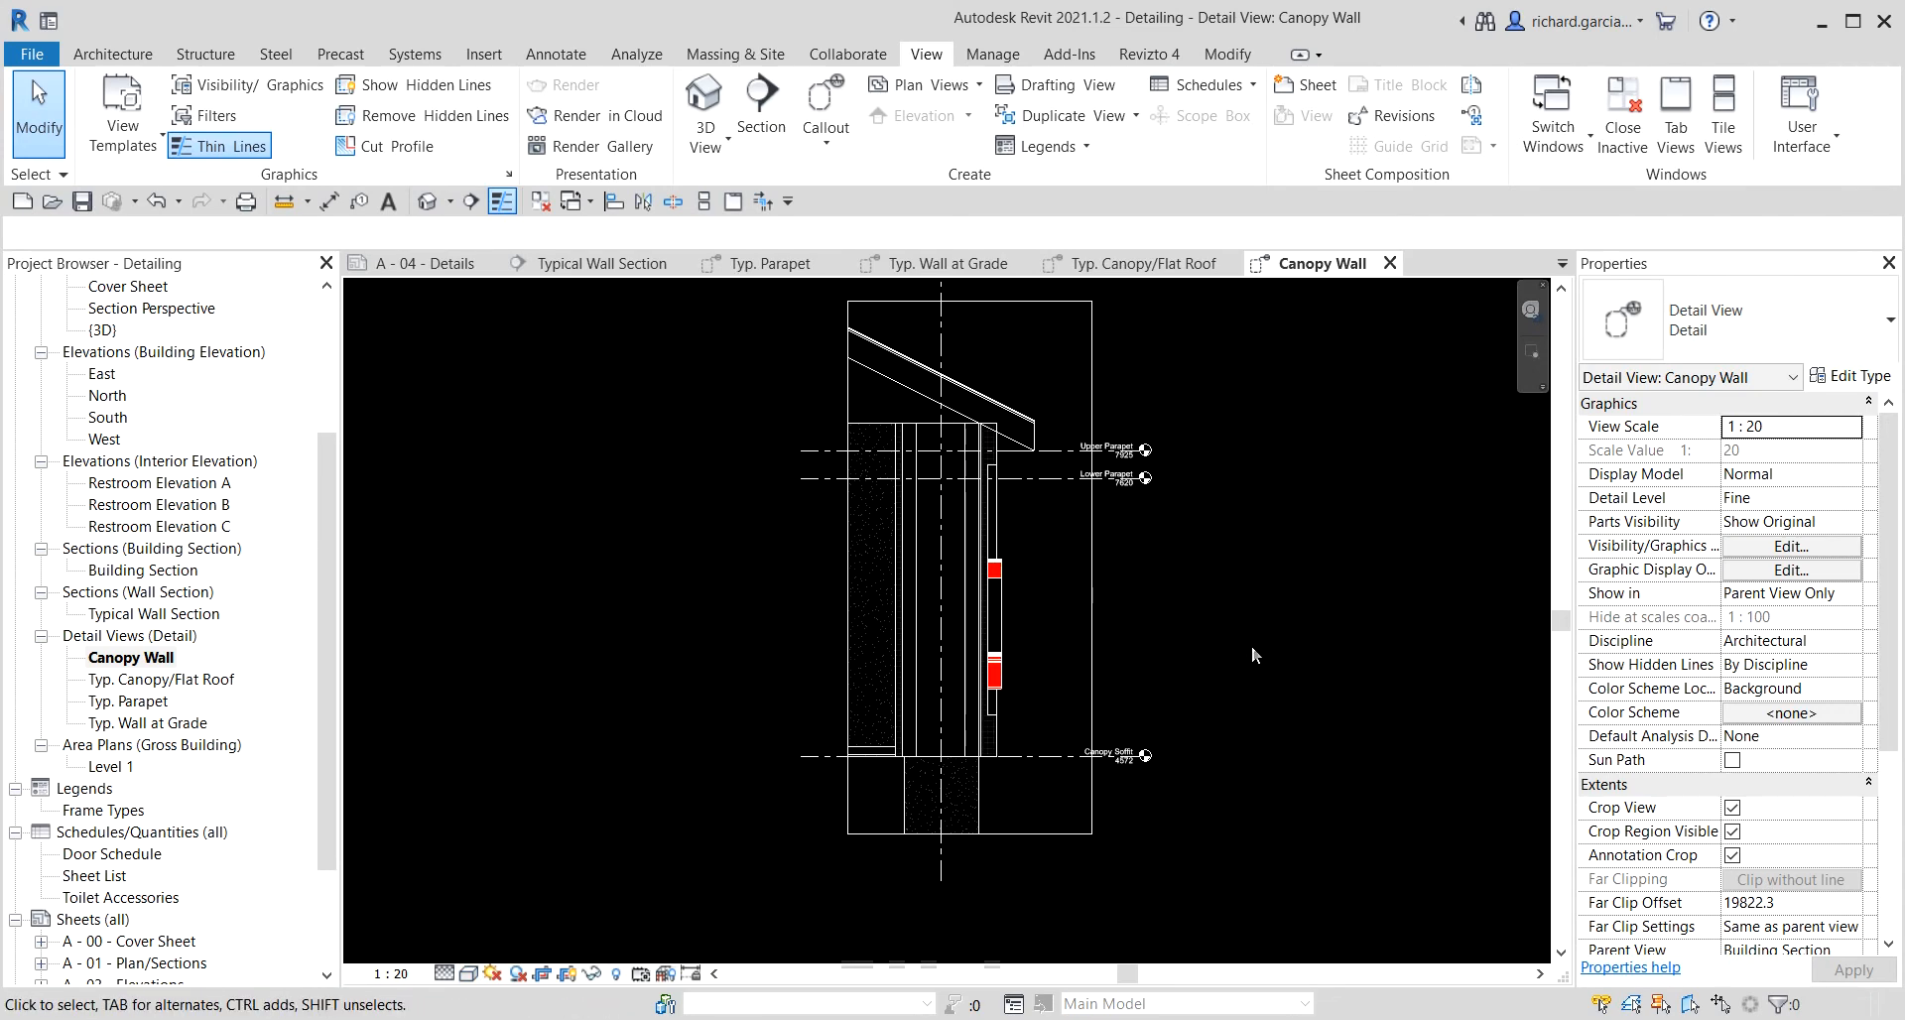
pyautogui.scroll(4, 1054, 591)
pyautogui.scroll(3, 919, 550)
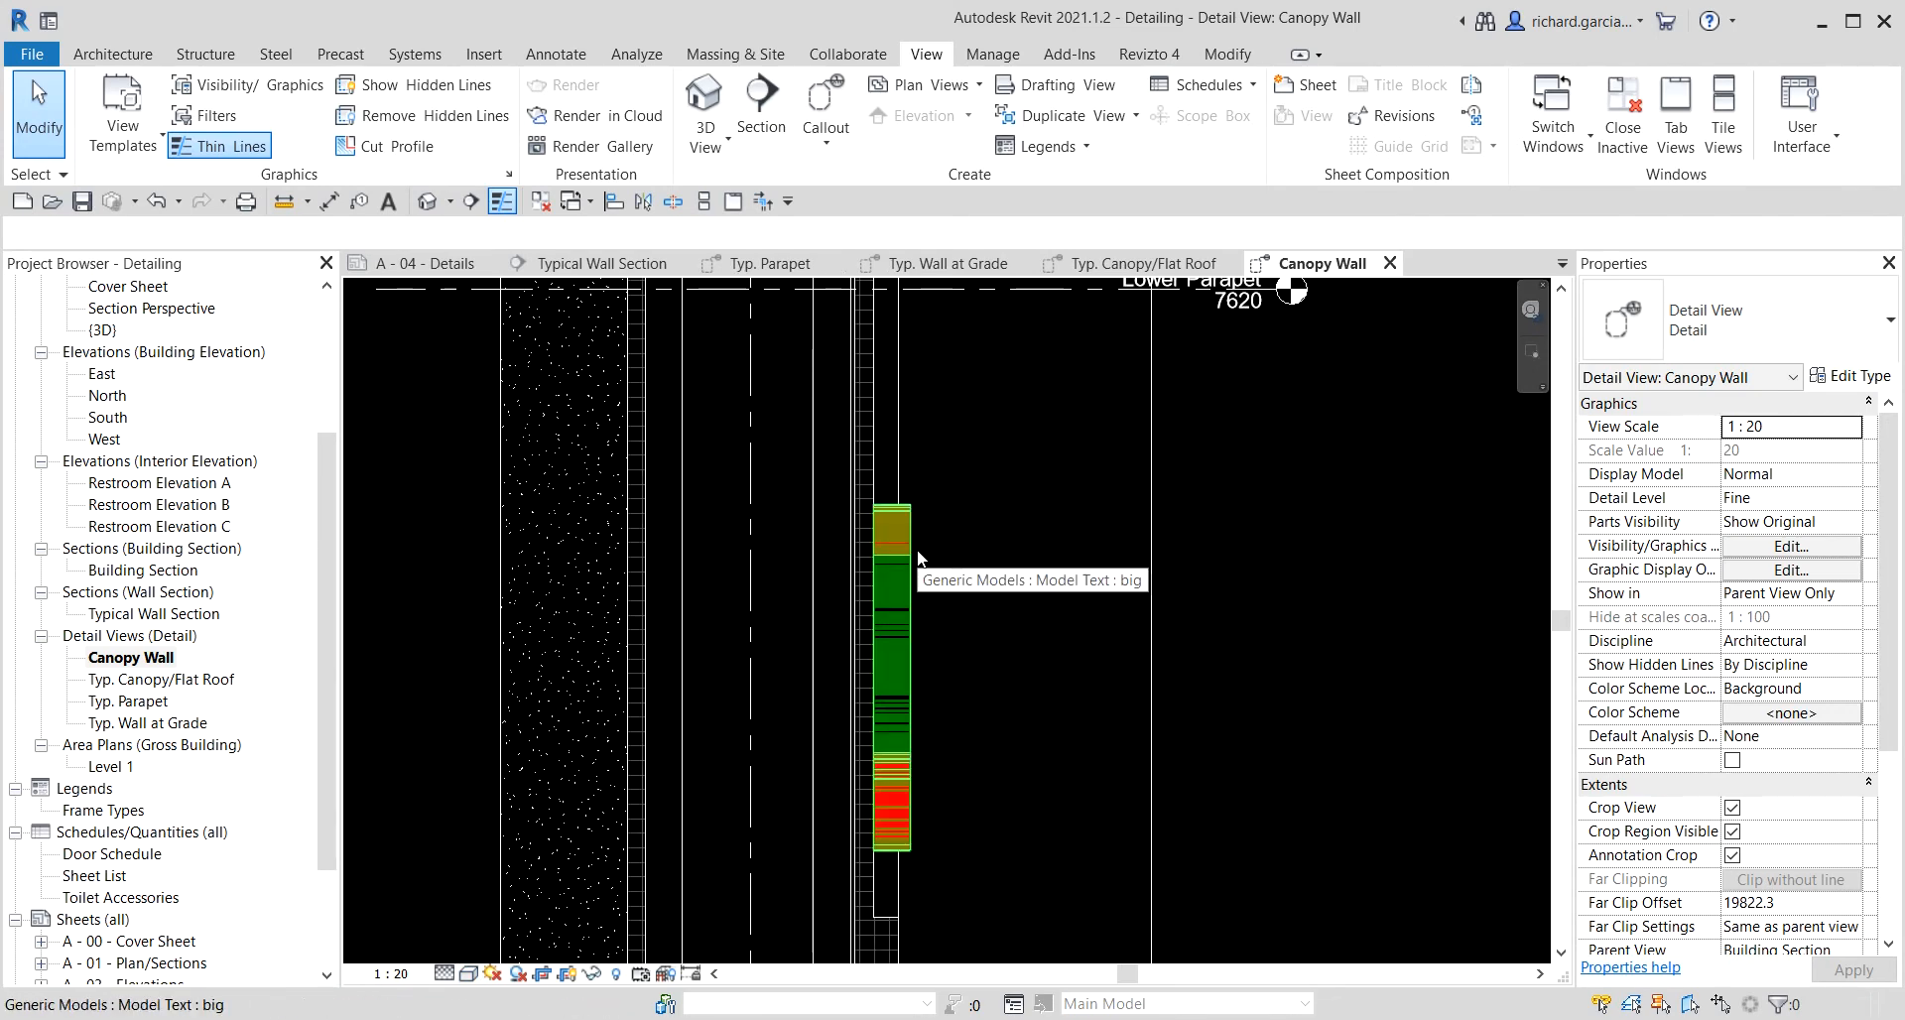
pyautogui.click(918, 554)
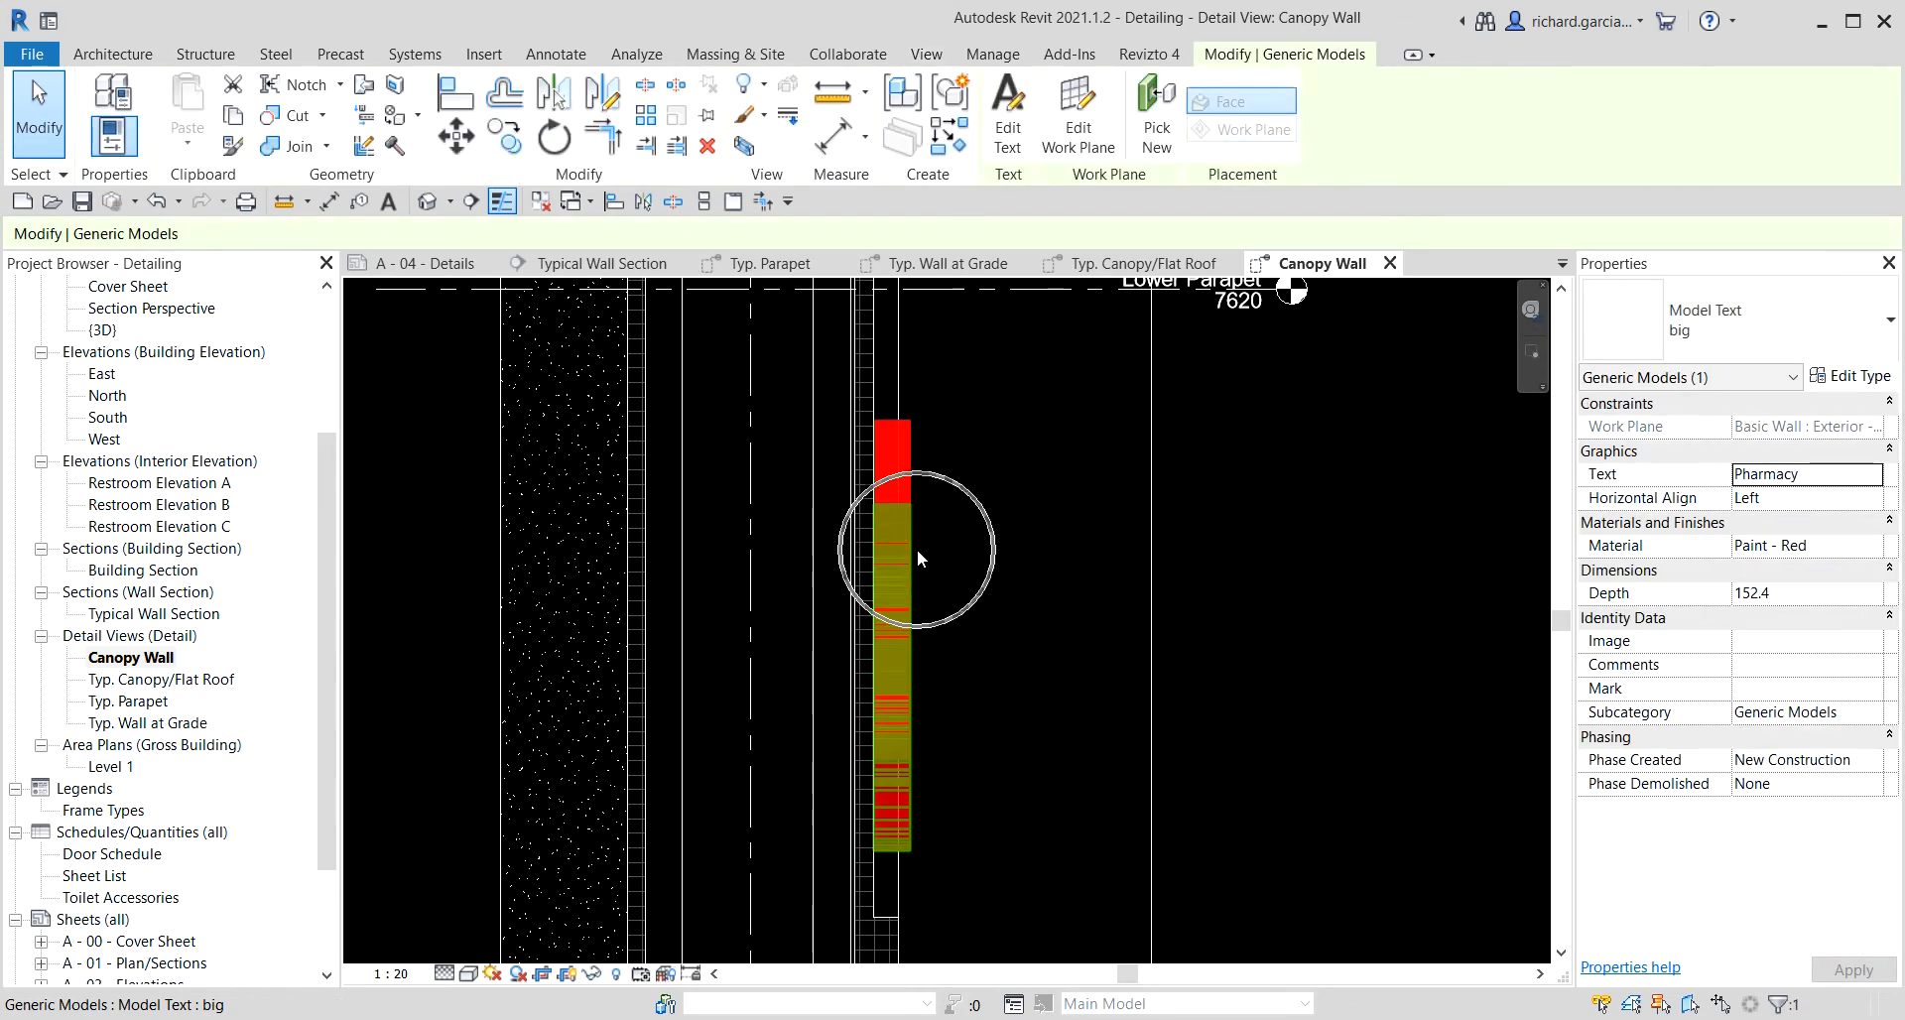
pyautogui.rightClick(917, 550)
pyautogui.moveTo(1042, 174)
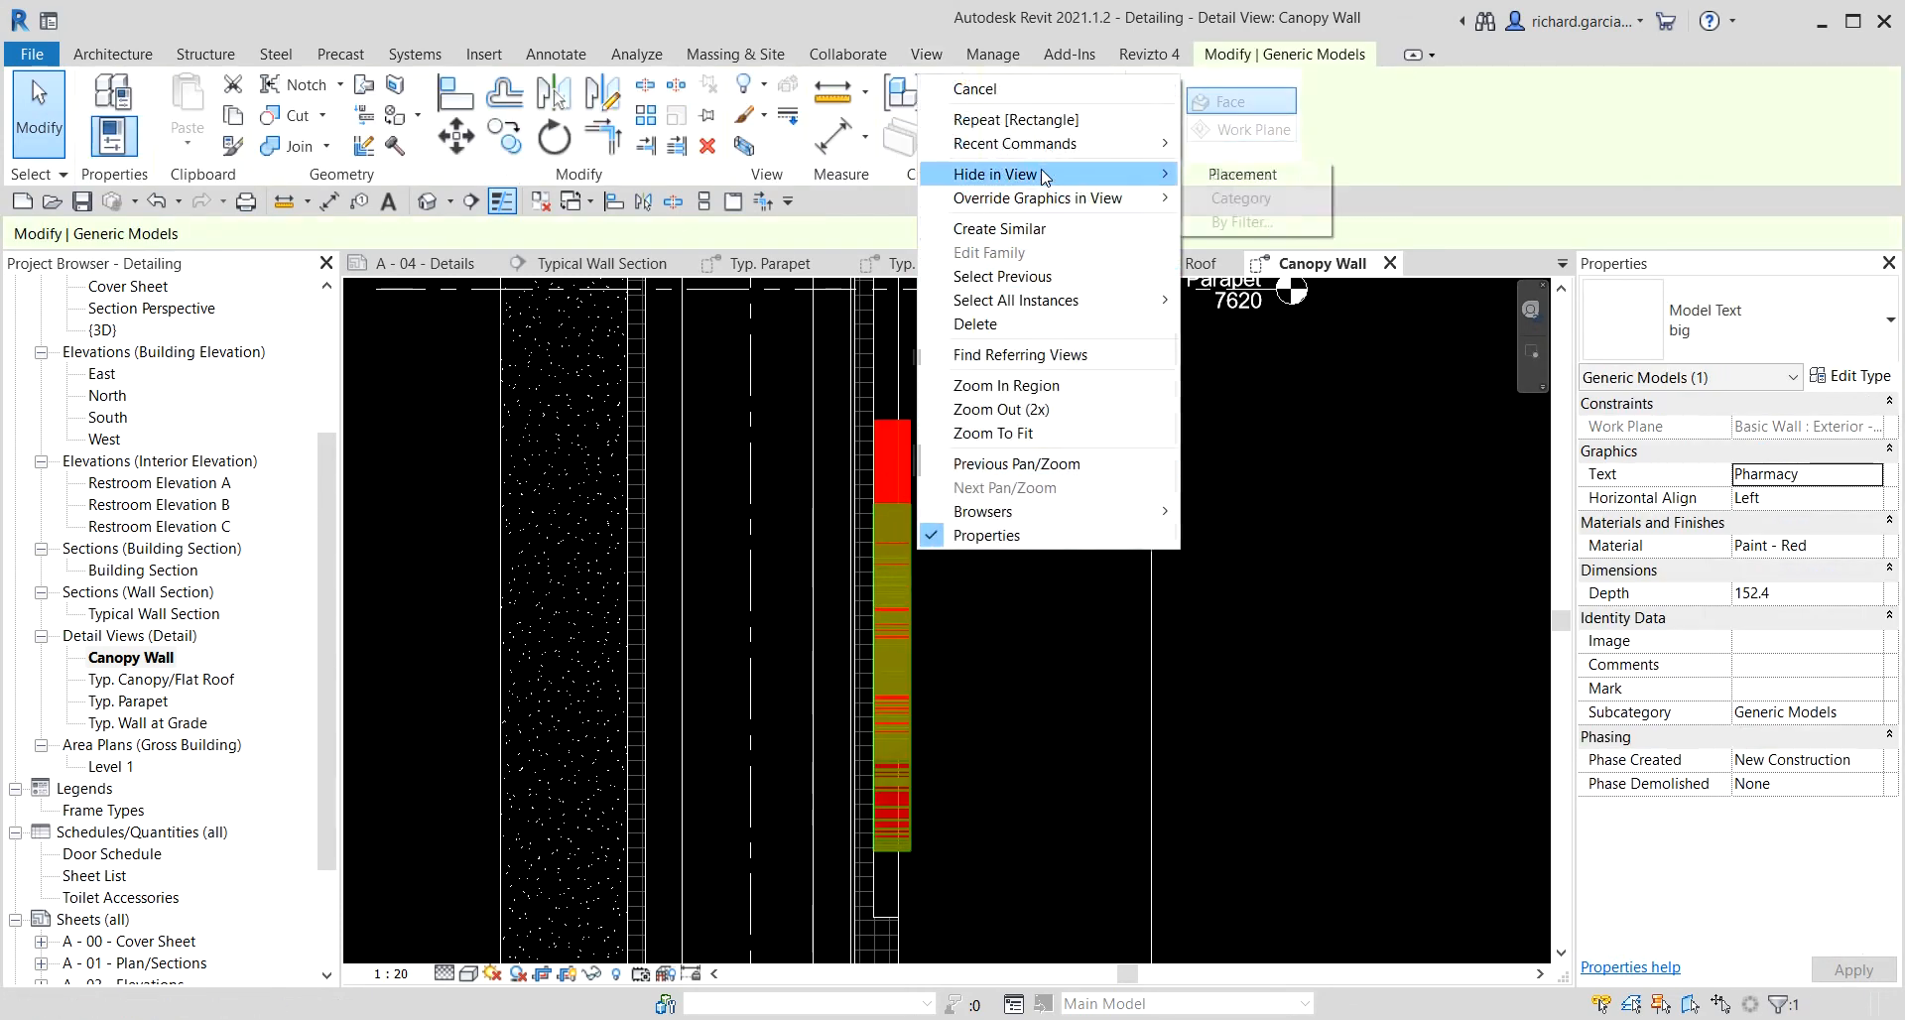
pyautogui.click(1241, 174)
# Hide the vertical grid line element in the Canopy Wall view.
pyautogui.scroll(-3, 969, 639)
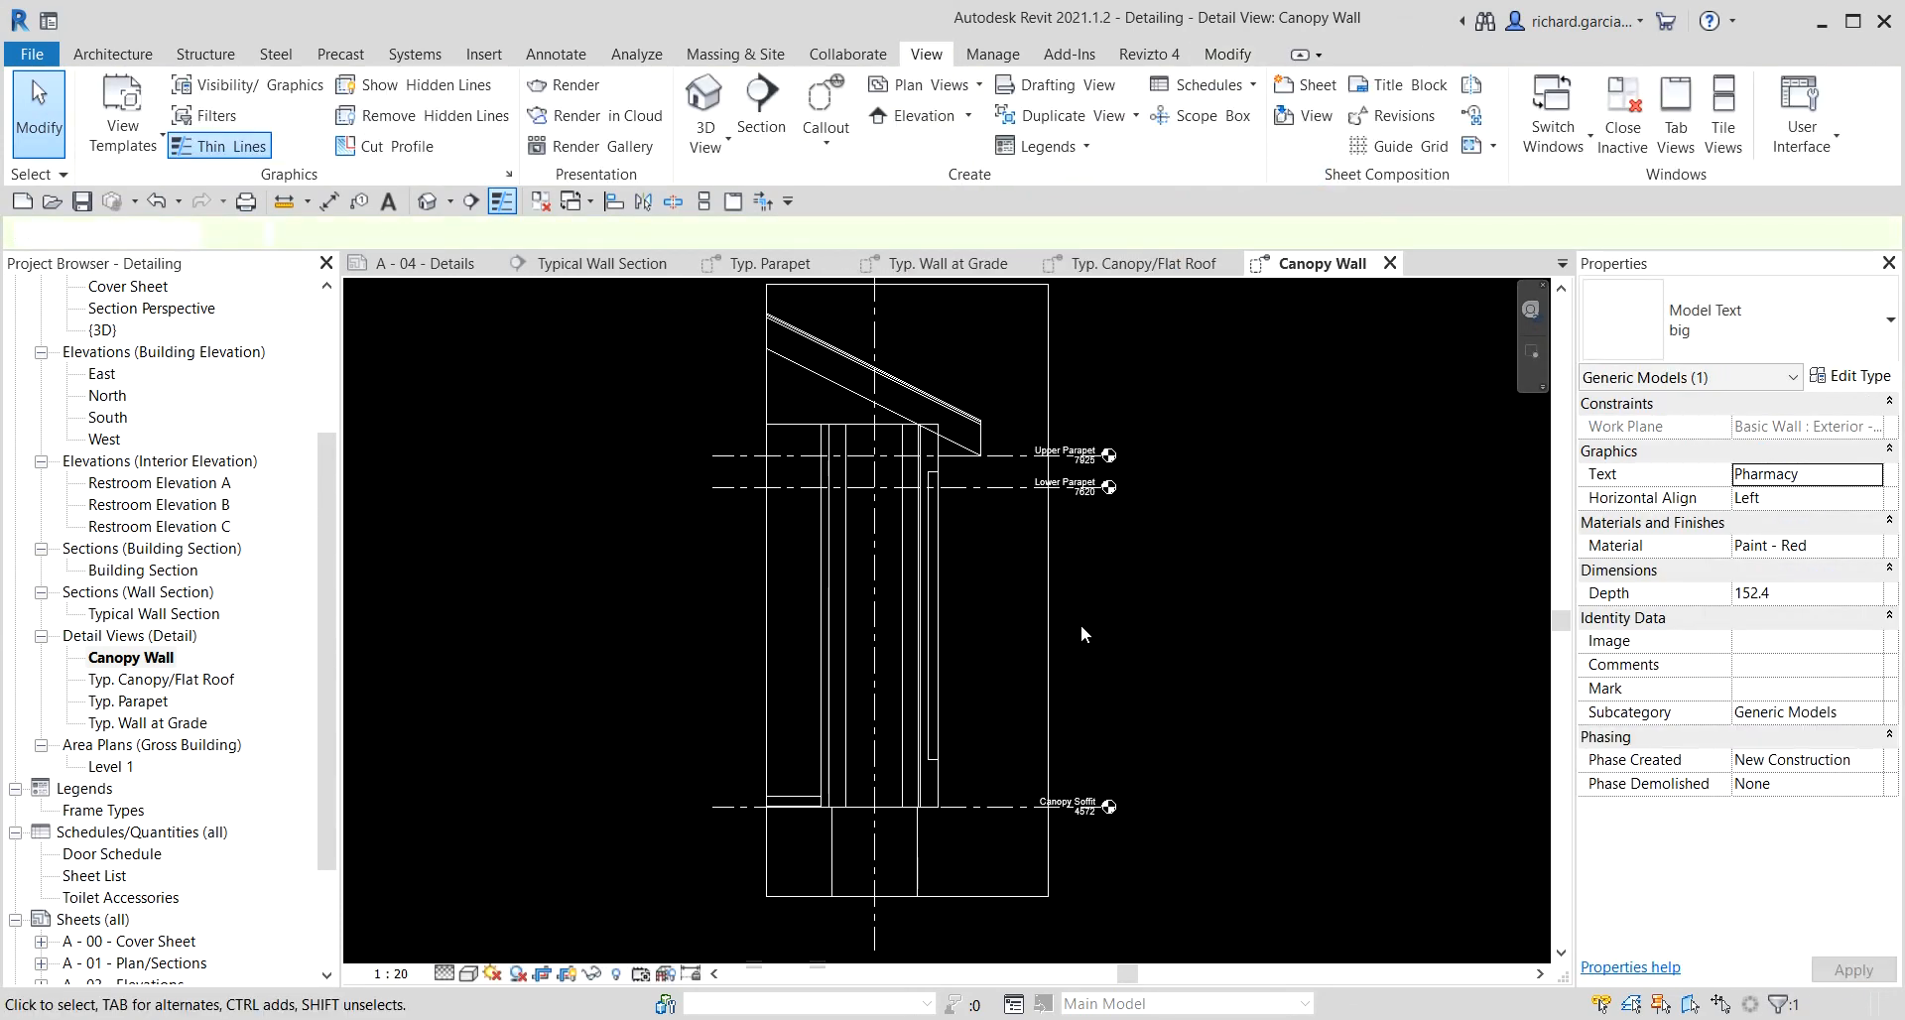
pyautogui.moveTo(1097, 705); pyautogui.dragTo(1247, 710, button='middle')
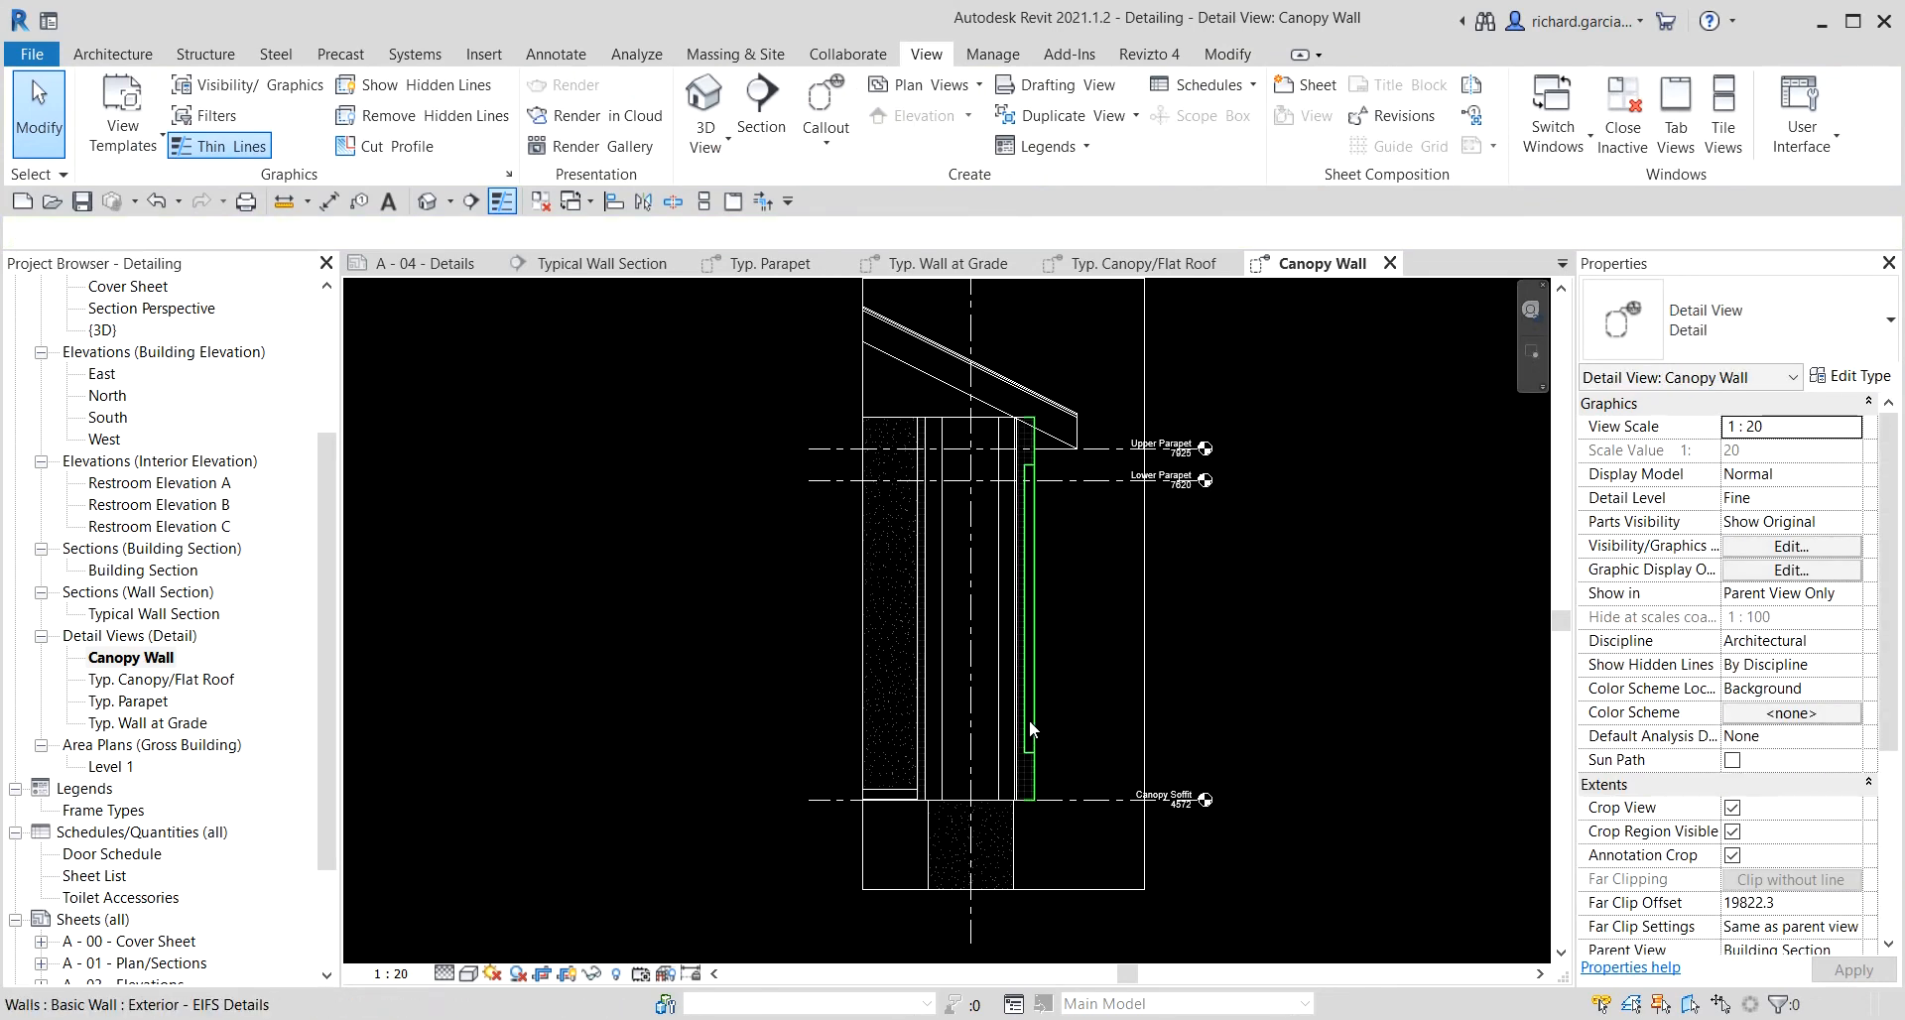
pyautogui.scroll(-2, 1067, 693)
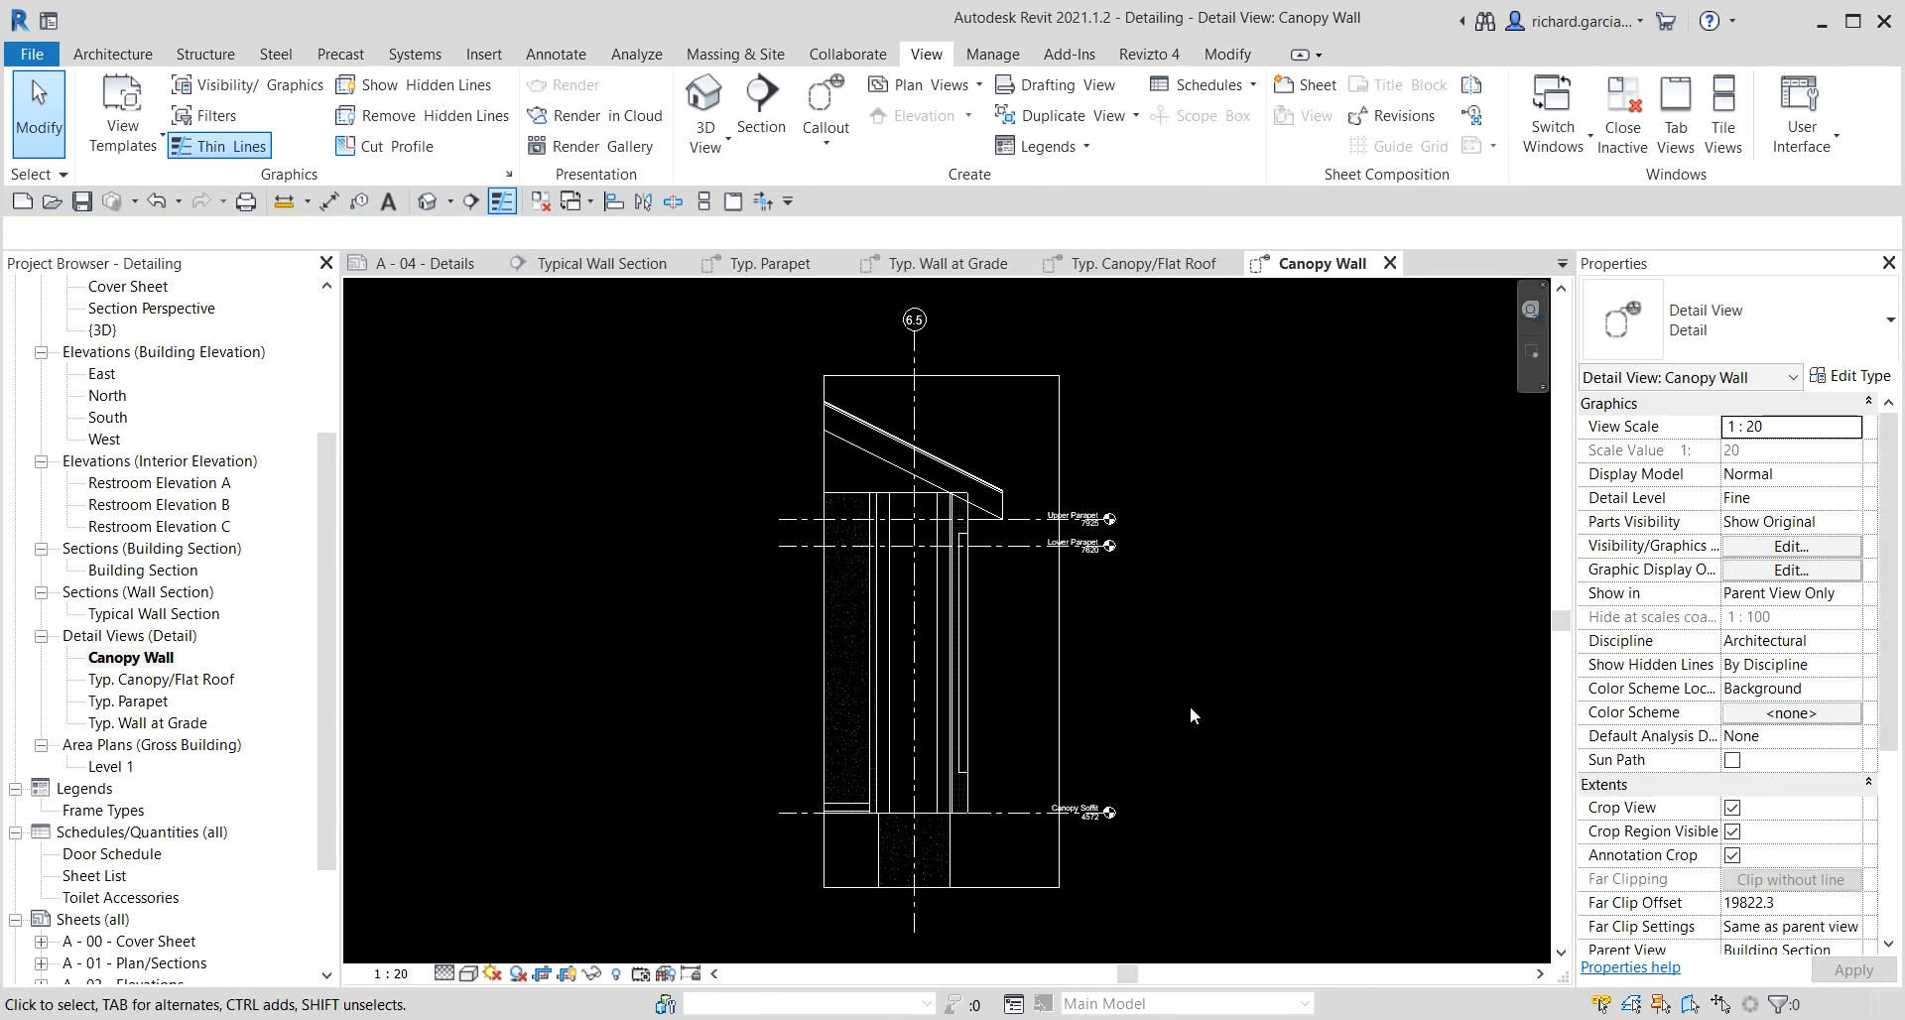
pyautogui.rightClick(919, 343)
pyautogui.moveTo(1099, 547)
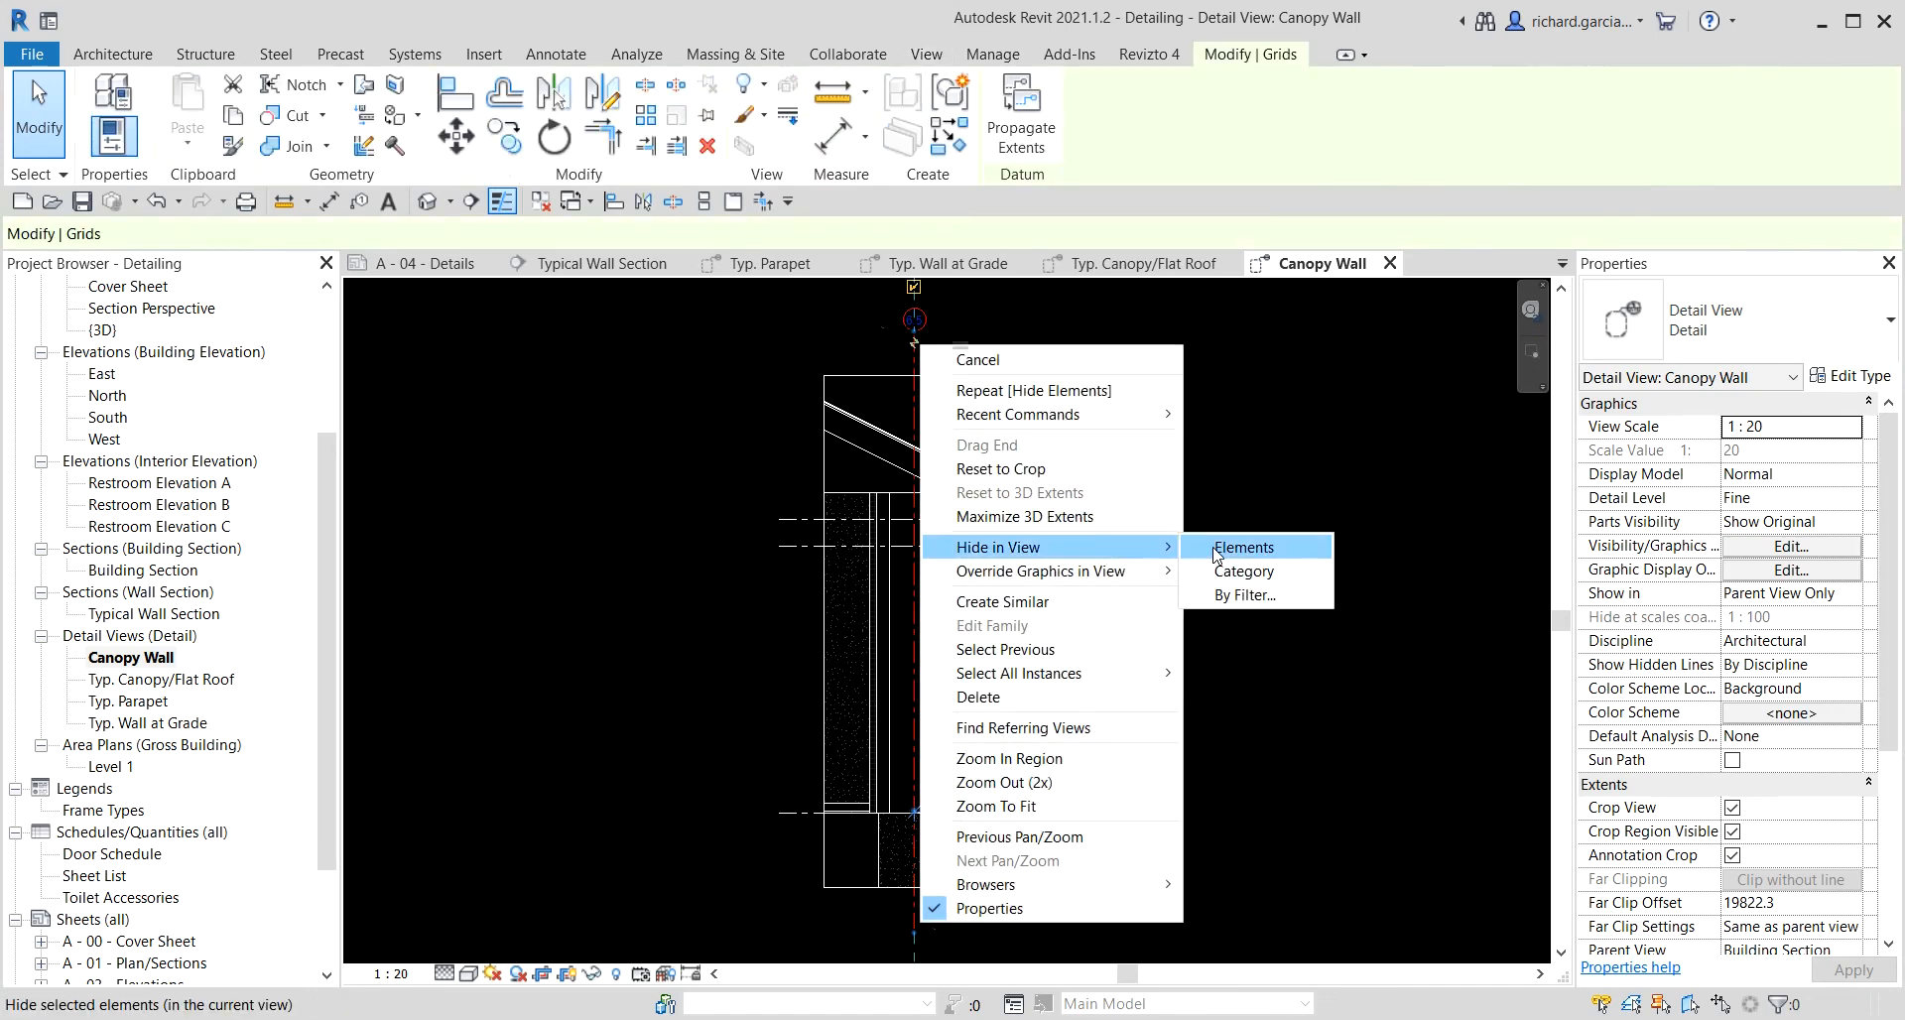
pyautogui.click(1225, 548)
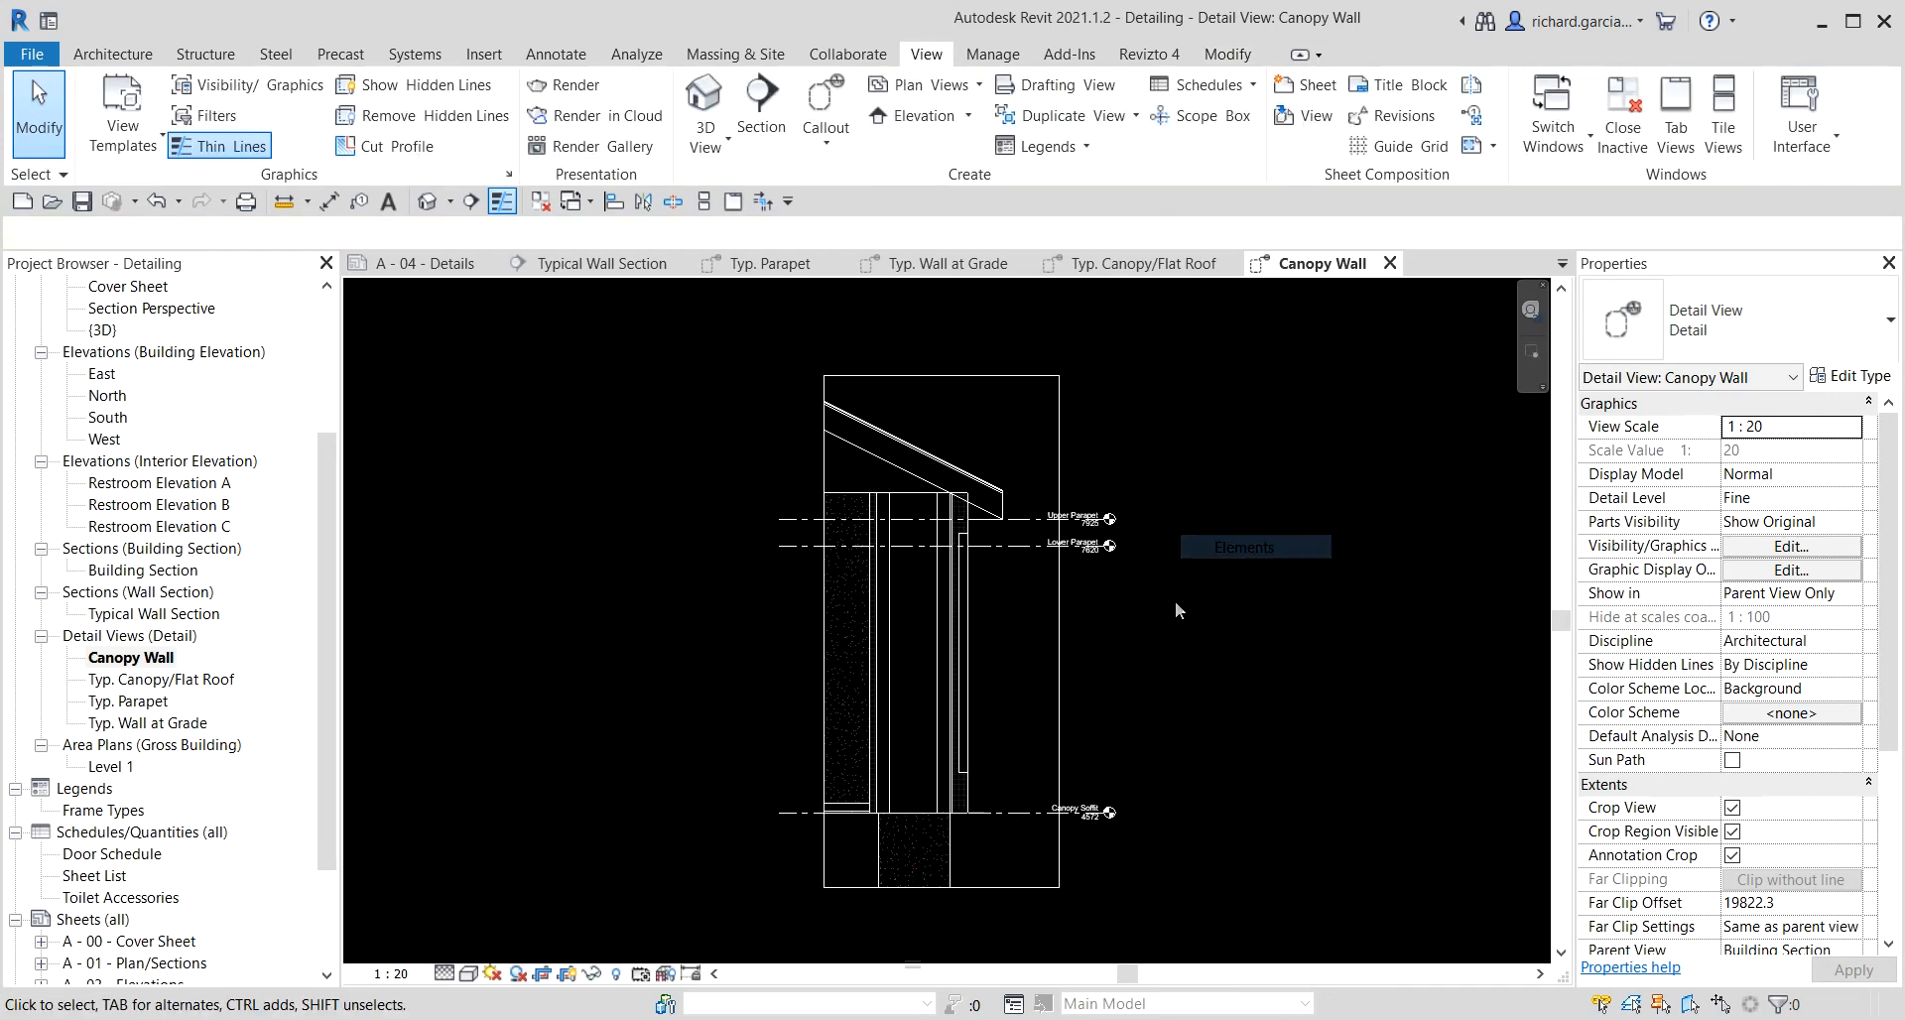
# Hide the crop region of the Canopy Wall view.
pyautogui.click(570, 974)
pyautogui.moveTo(1190, 731); pyautogui.dragTo(1310, 719, button='middle')
pyautogui.middleClick(1311, 719)
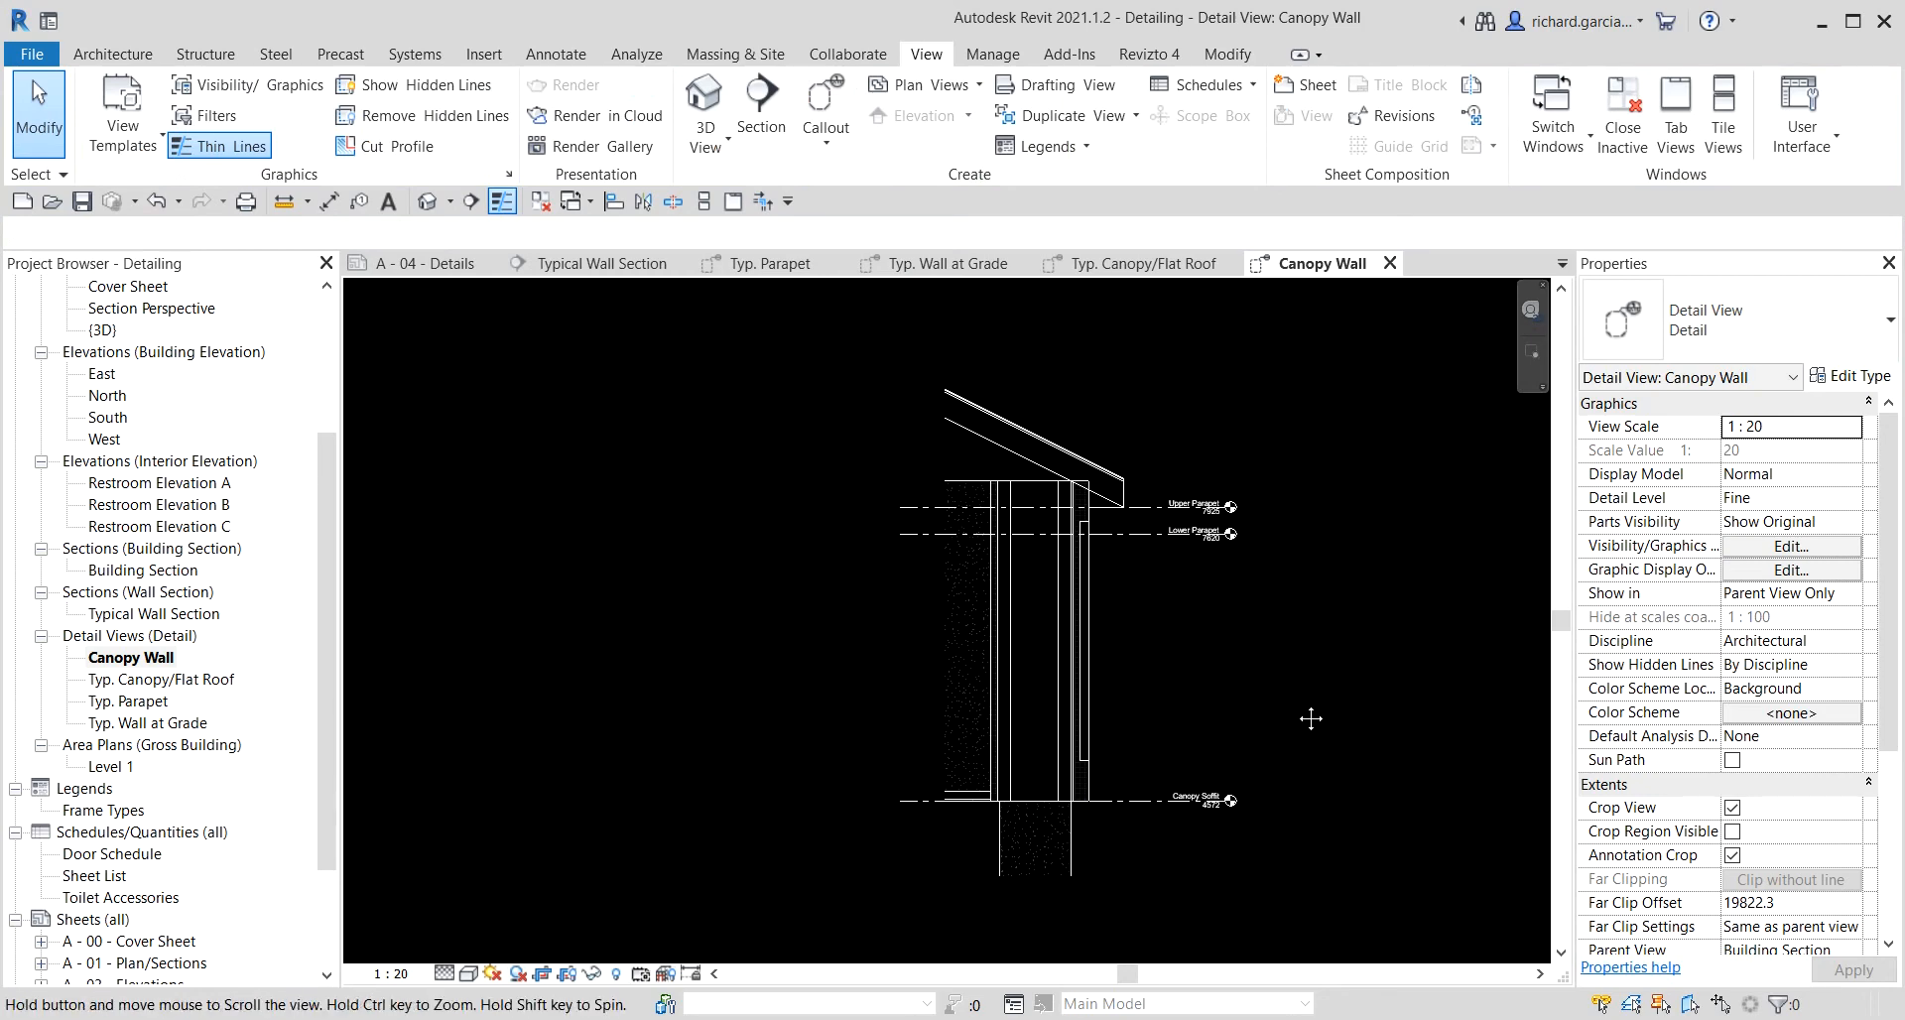
pyautogui.middleClick(1310, 719)
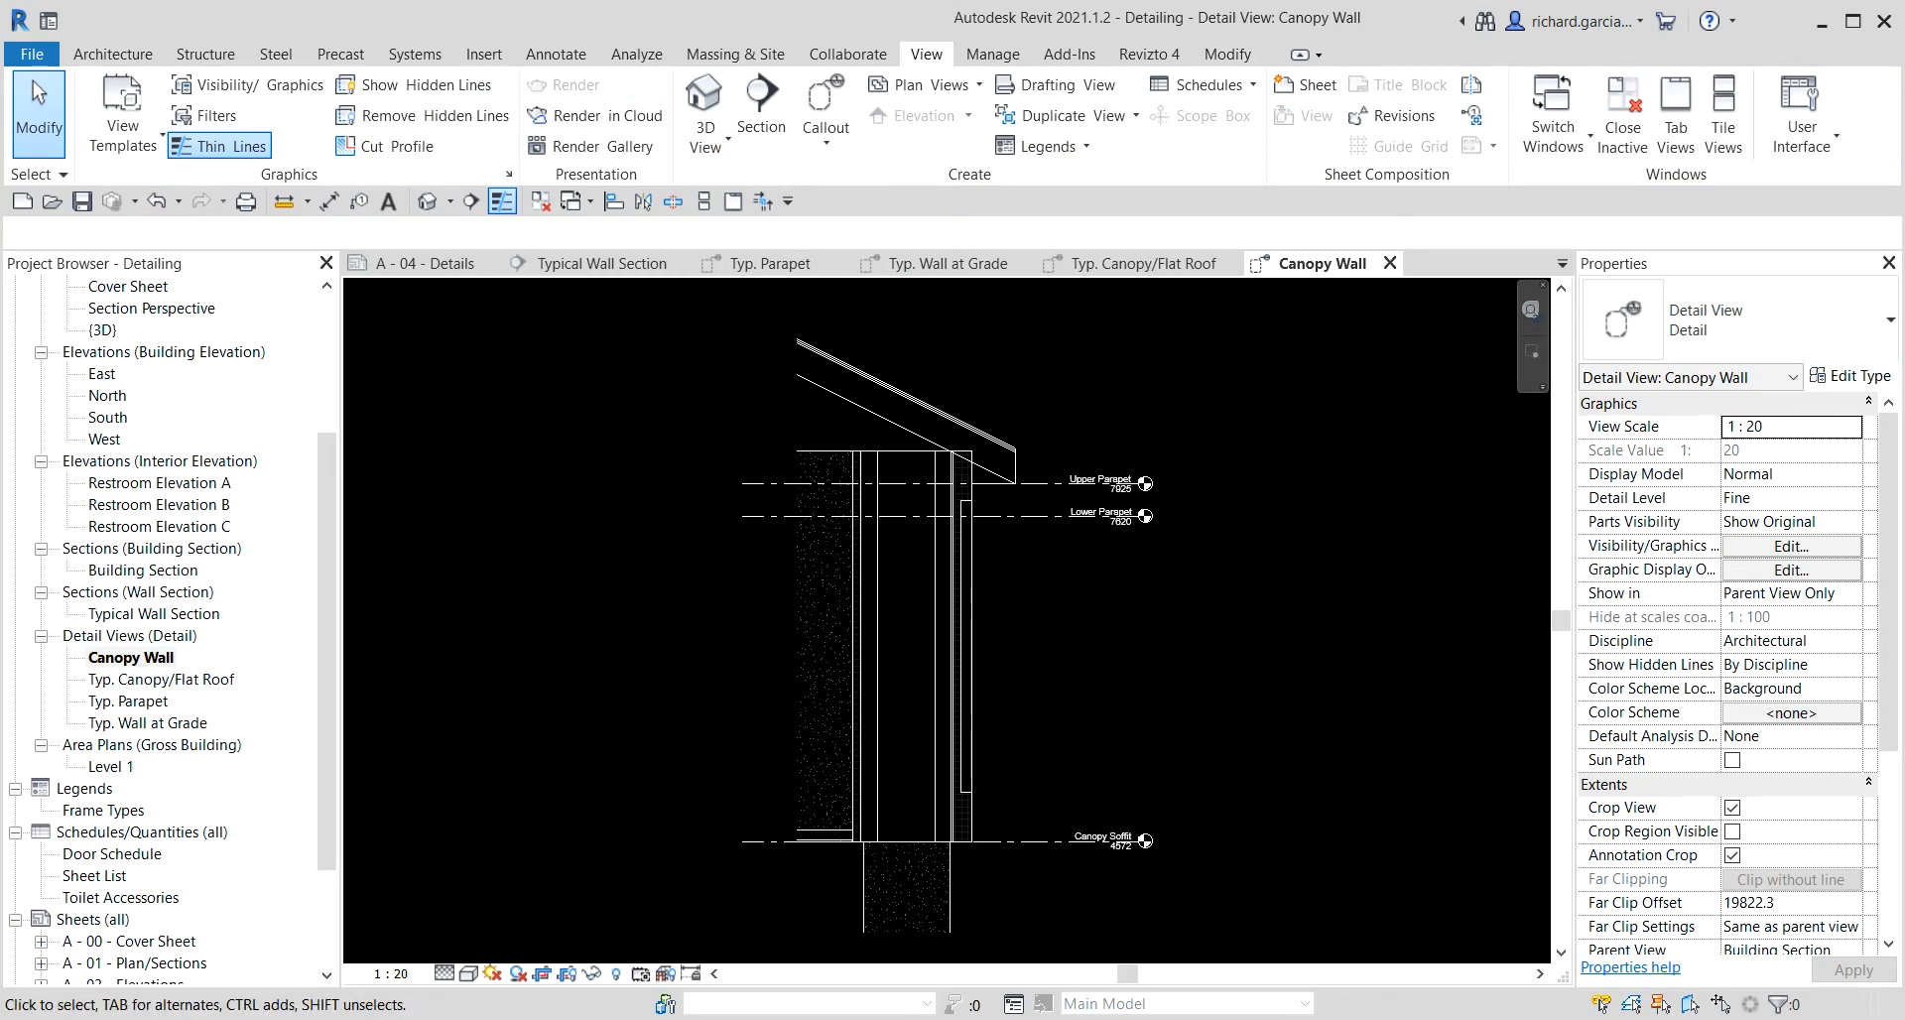
# Open the Typ. Canopy/Flat Roof detail view and hide its crop region.
pyautogui.doubleClick(154, 681)
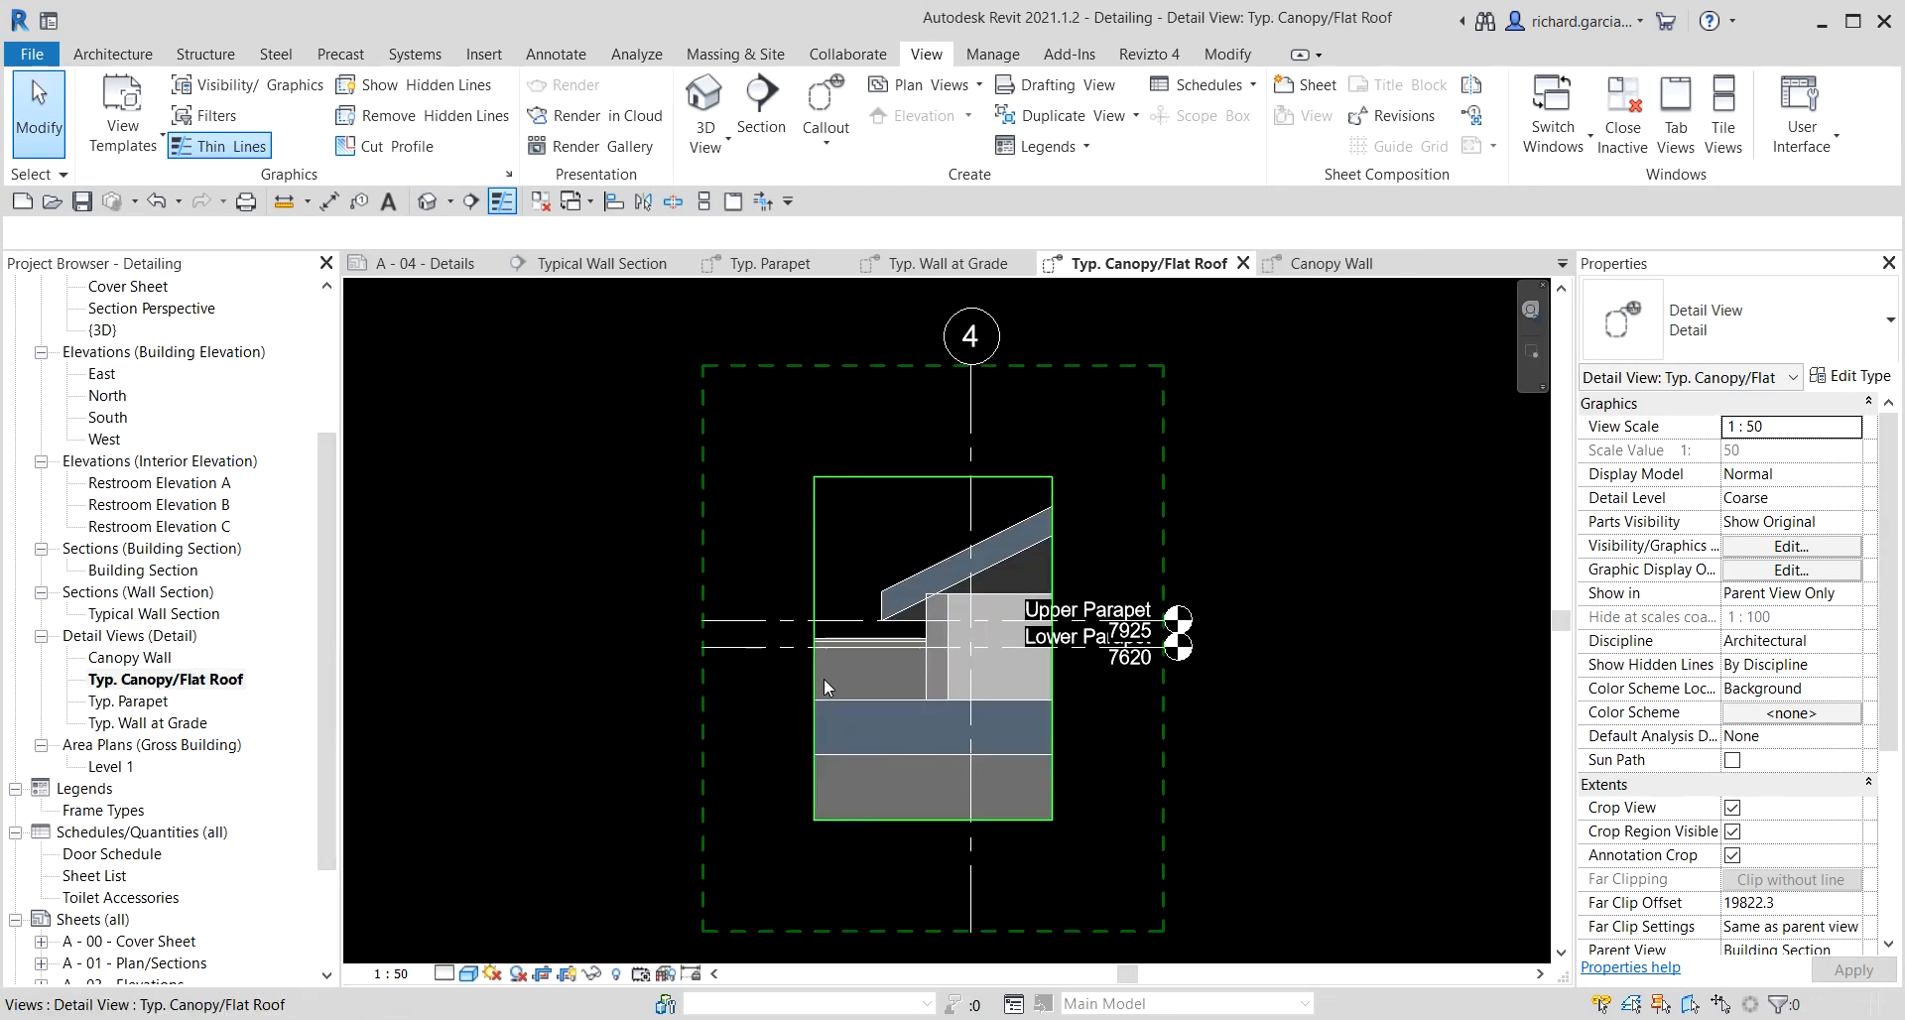
pyautogui.click(571, 980)
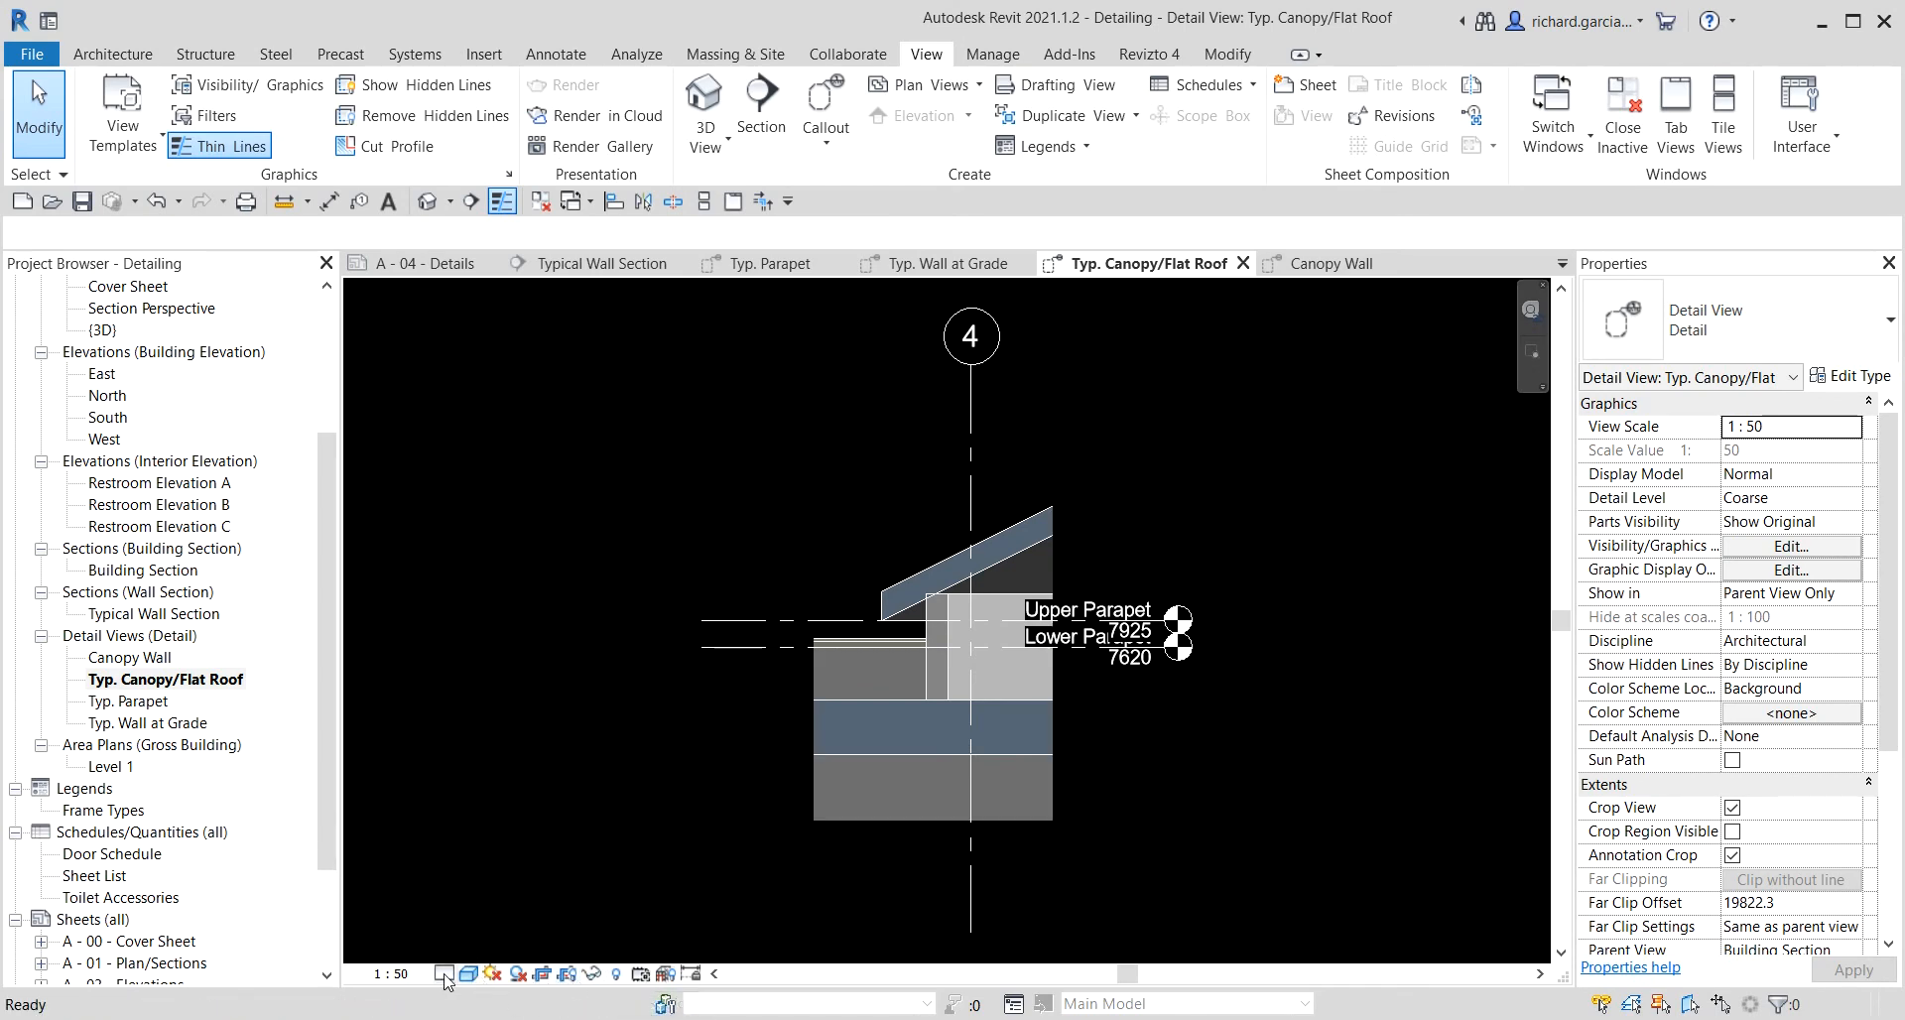
# Set the Typ. Canopy/Flat Roof view scale to 1 : 10 and its detail level to Fine.
pyautogui.click(390, 973)
pyautogui.click(433, 735)
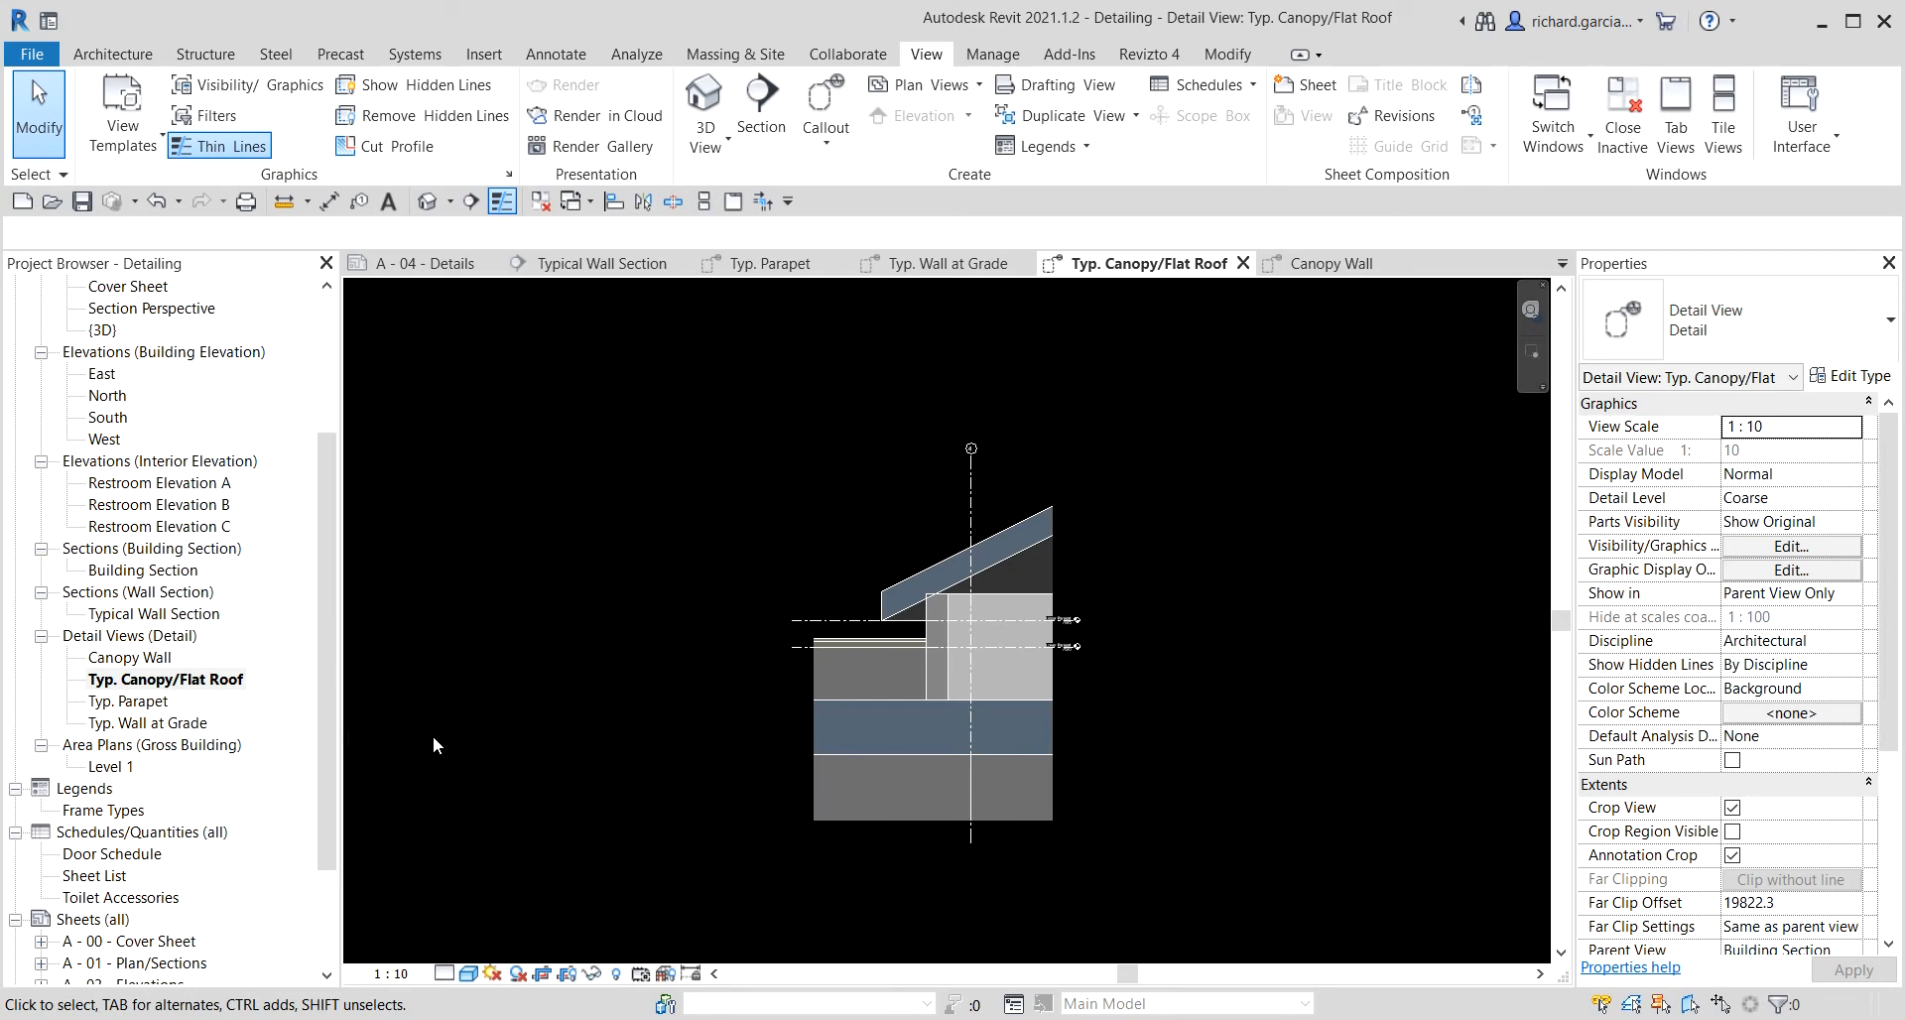
pyautogui.click(442, 974)
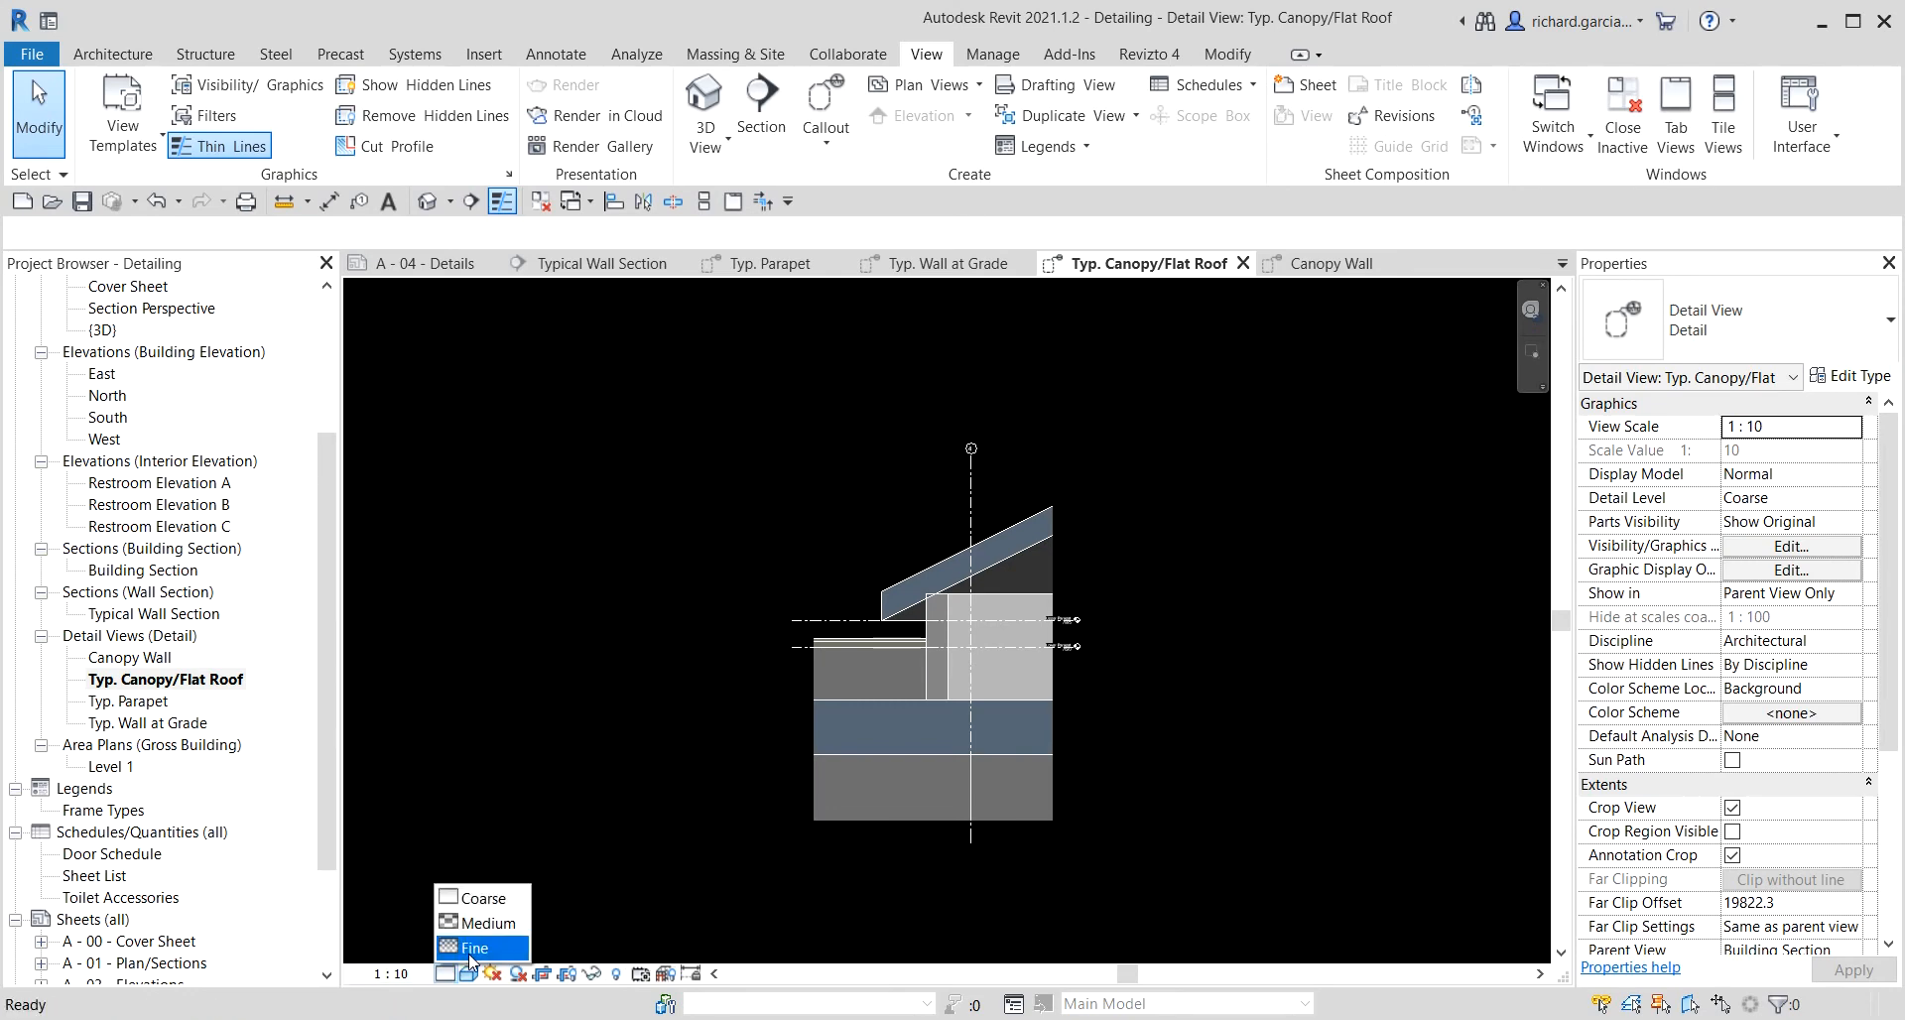
pyautogui.click(472, 957)
pyautogui.scroll(4, 915, 748)
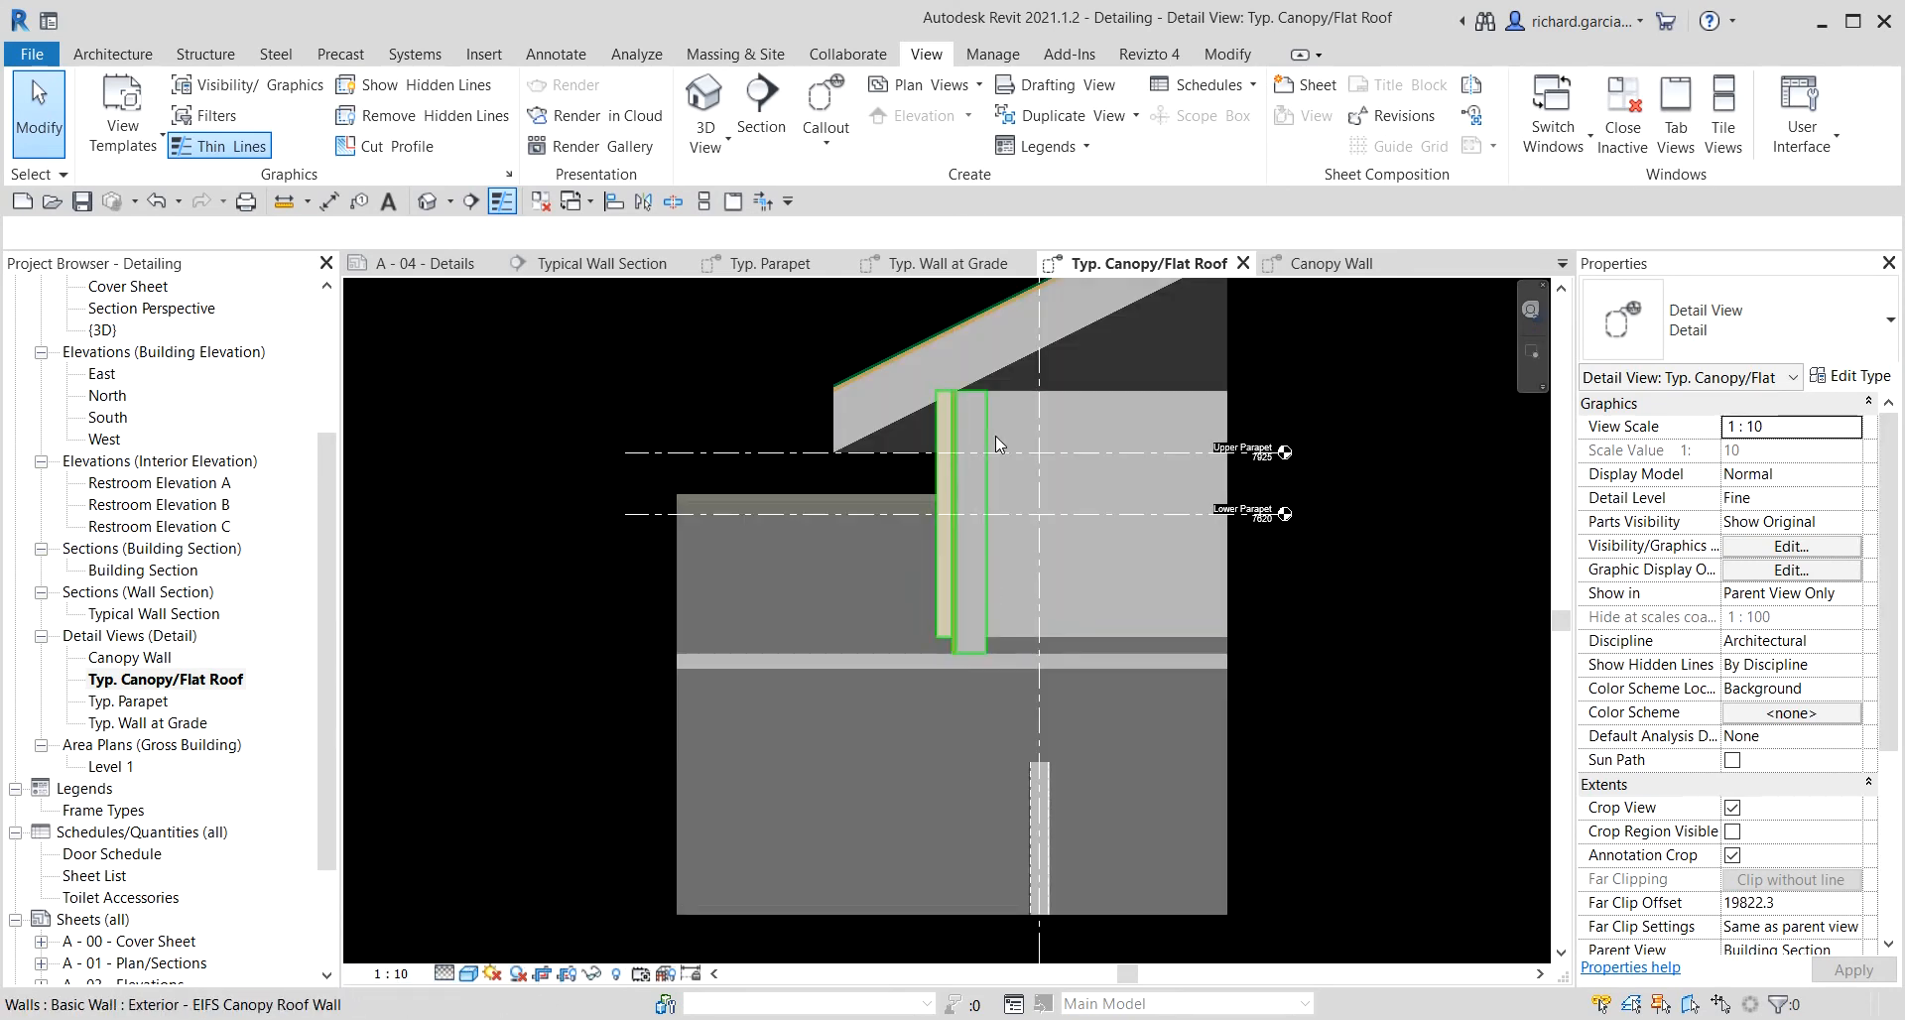
# Switch the Typ. Canopy/Flat Roof view's visual style to Hidden Line.
pyautogui.click(468, 975)
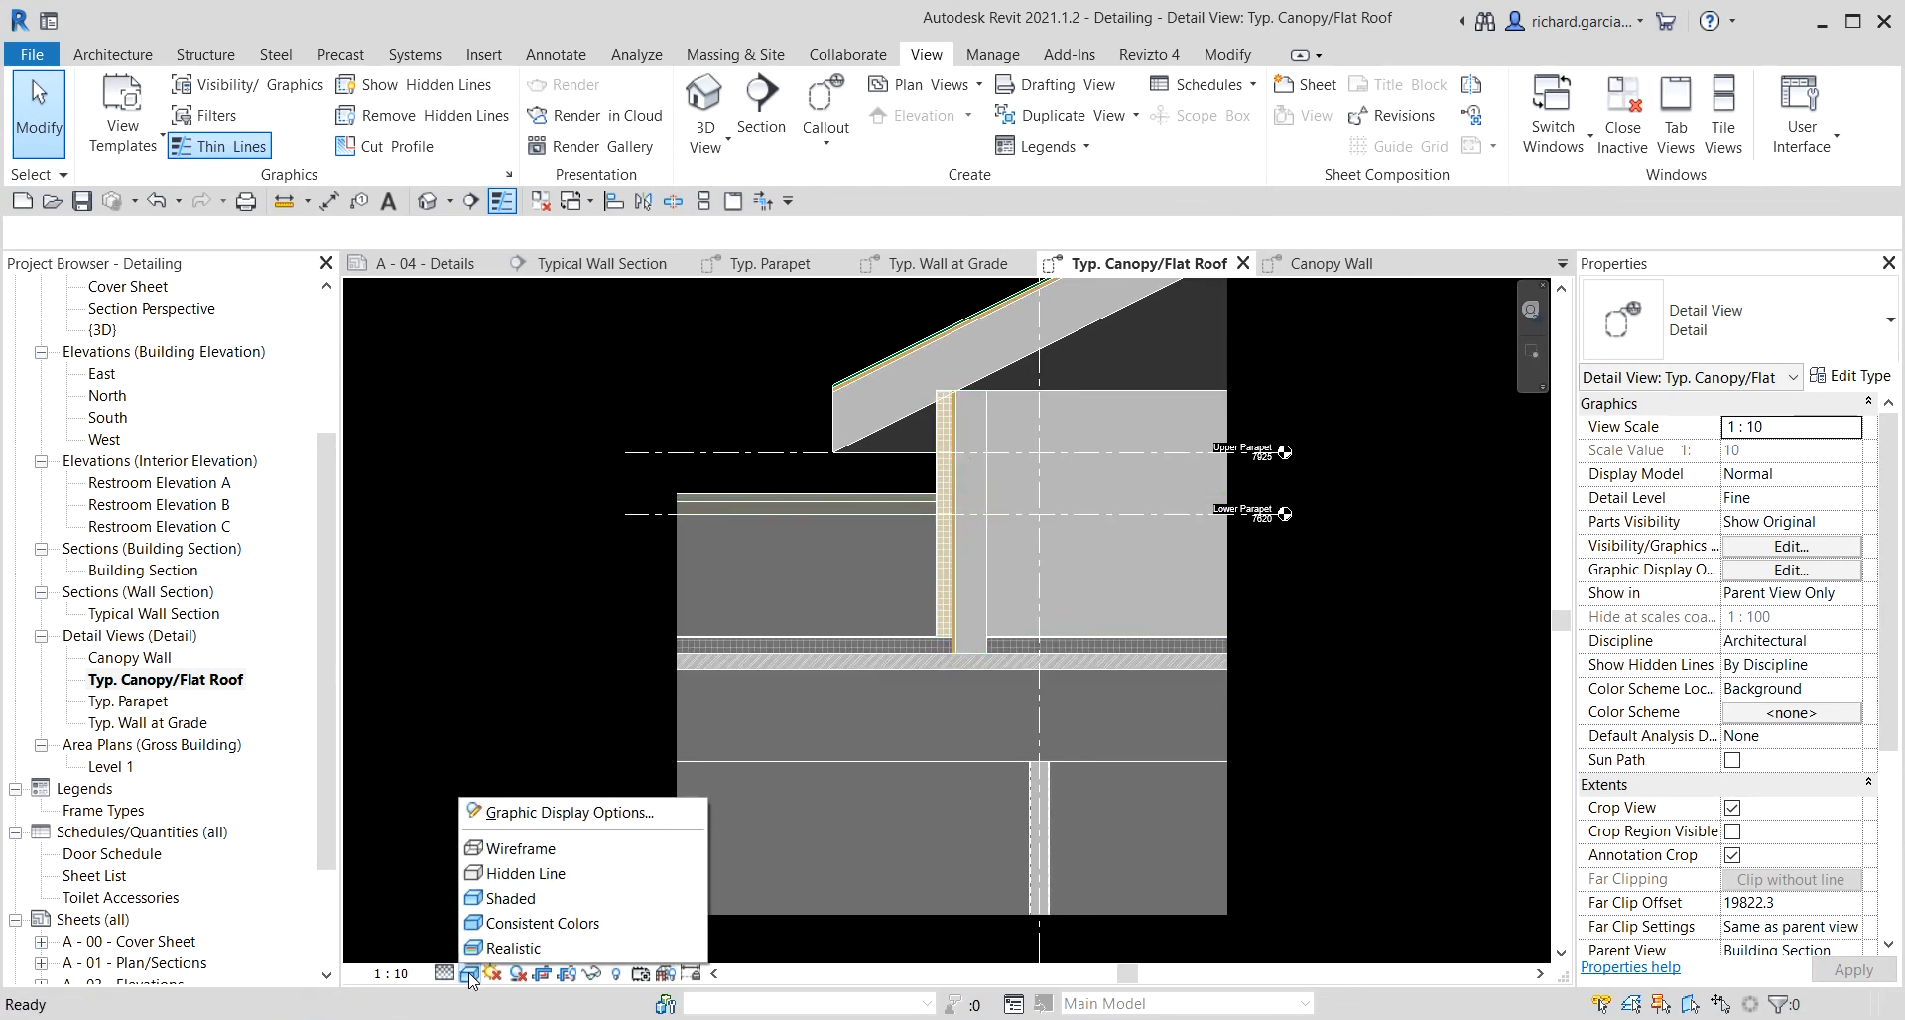
pyautogui.click(516, 873)
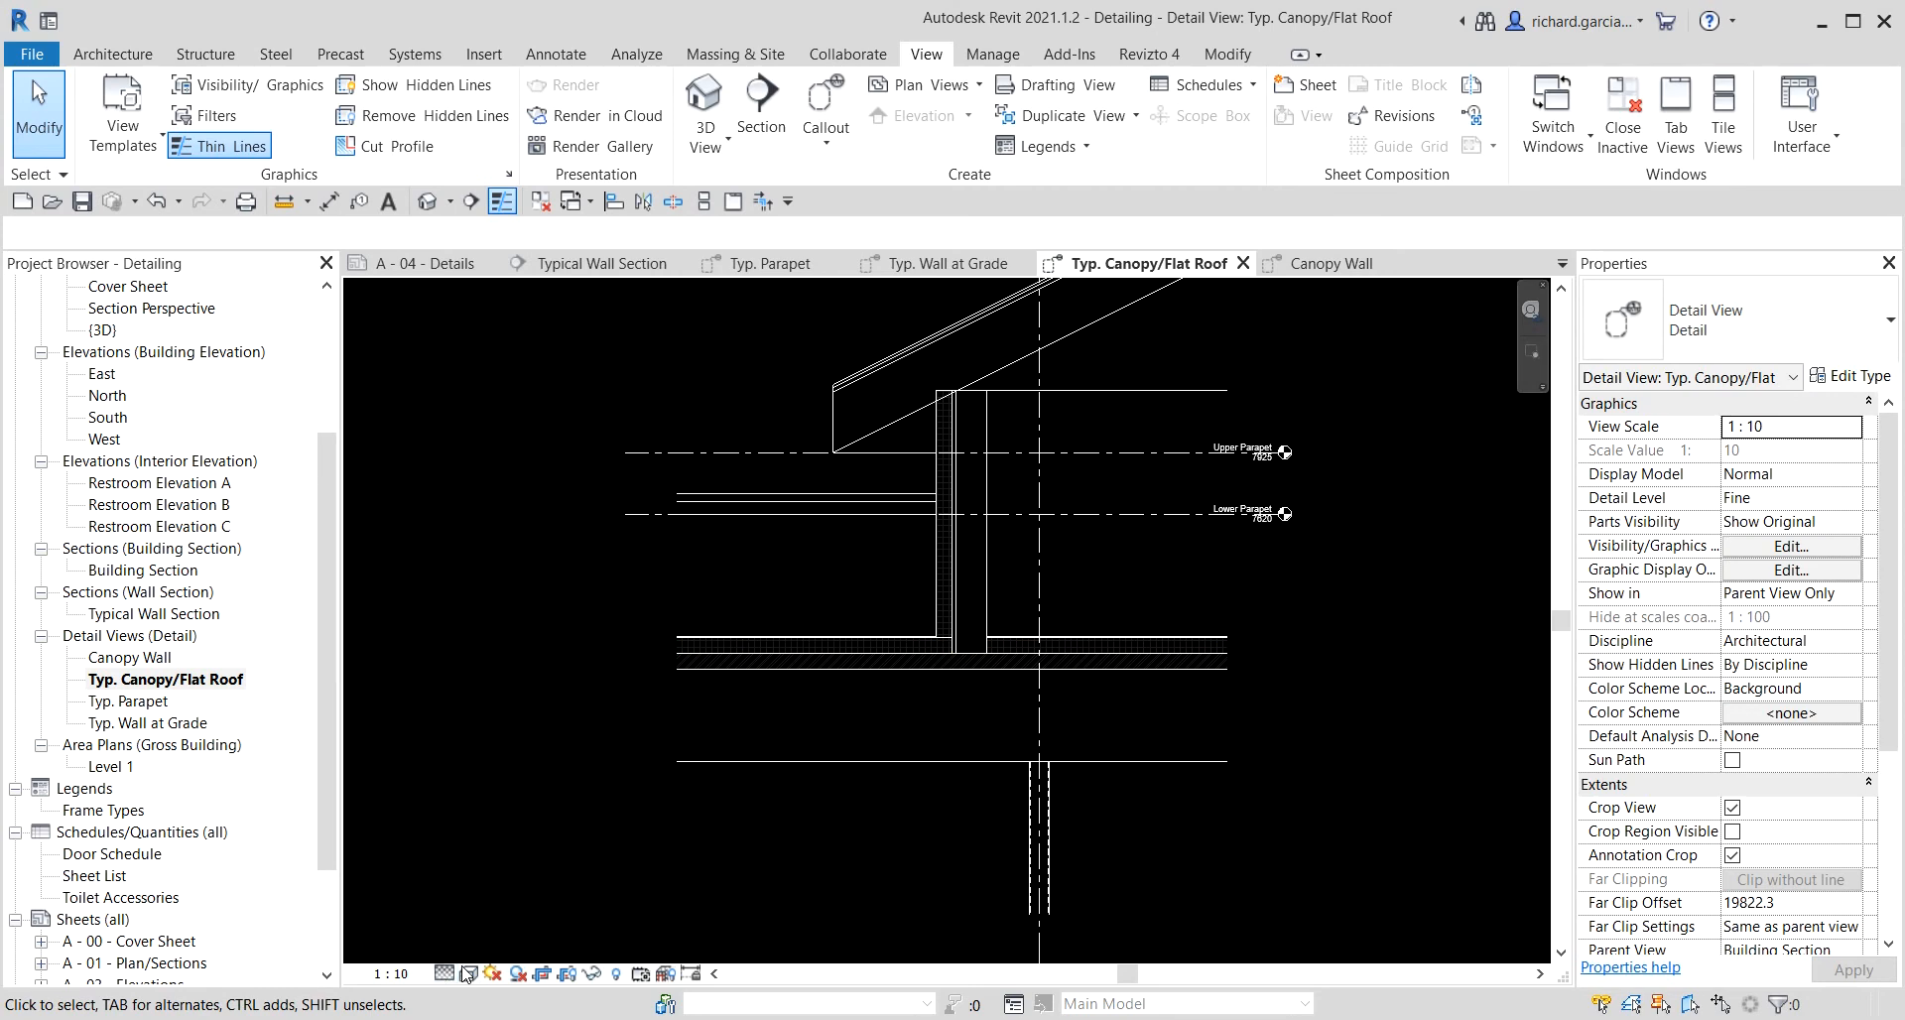
# Hide the Levels category in the Typ. Canopy/Flat Roof view.
pyautogui.scroll(4, 1096, 558)
pyautogui.scroll(-5, 1179, 578)
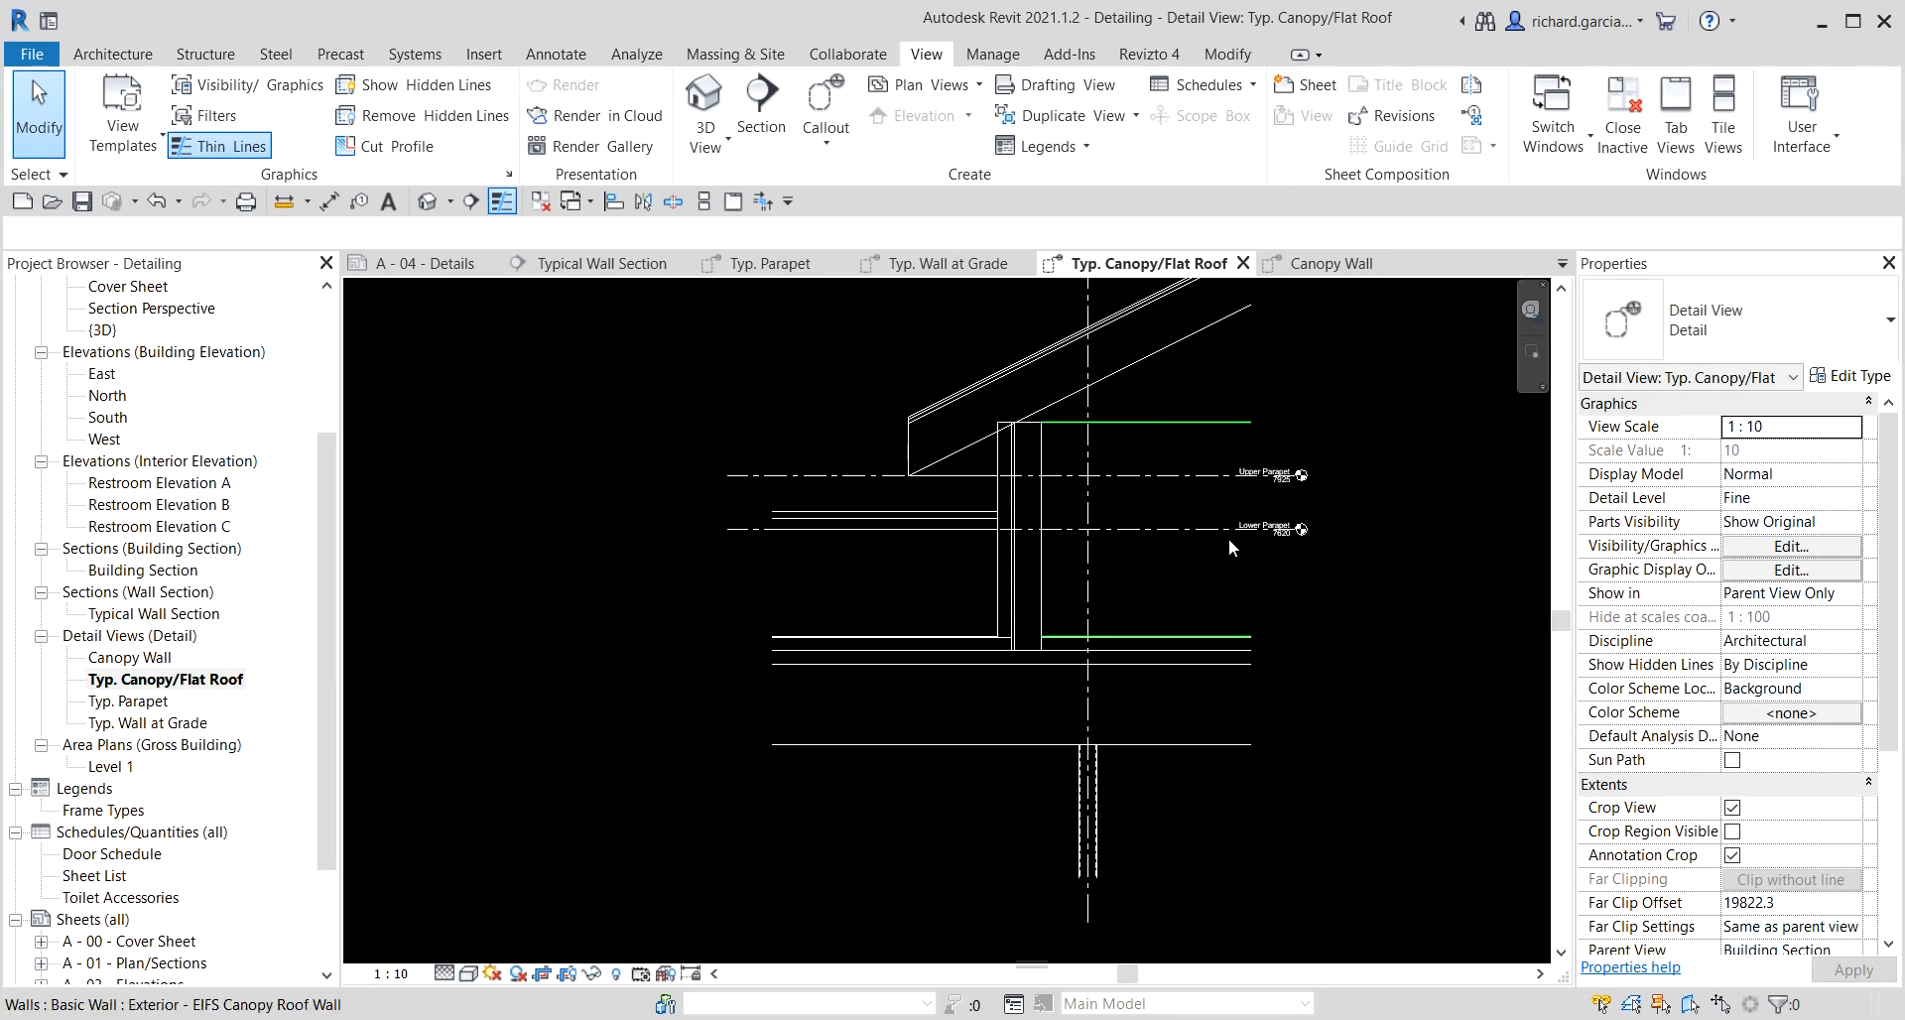
pyautogui.scroll(-1, 1239, 492)
pyautogui.scroll(2, 1101, 610)
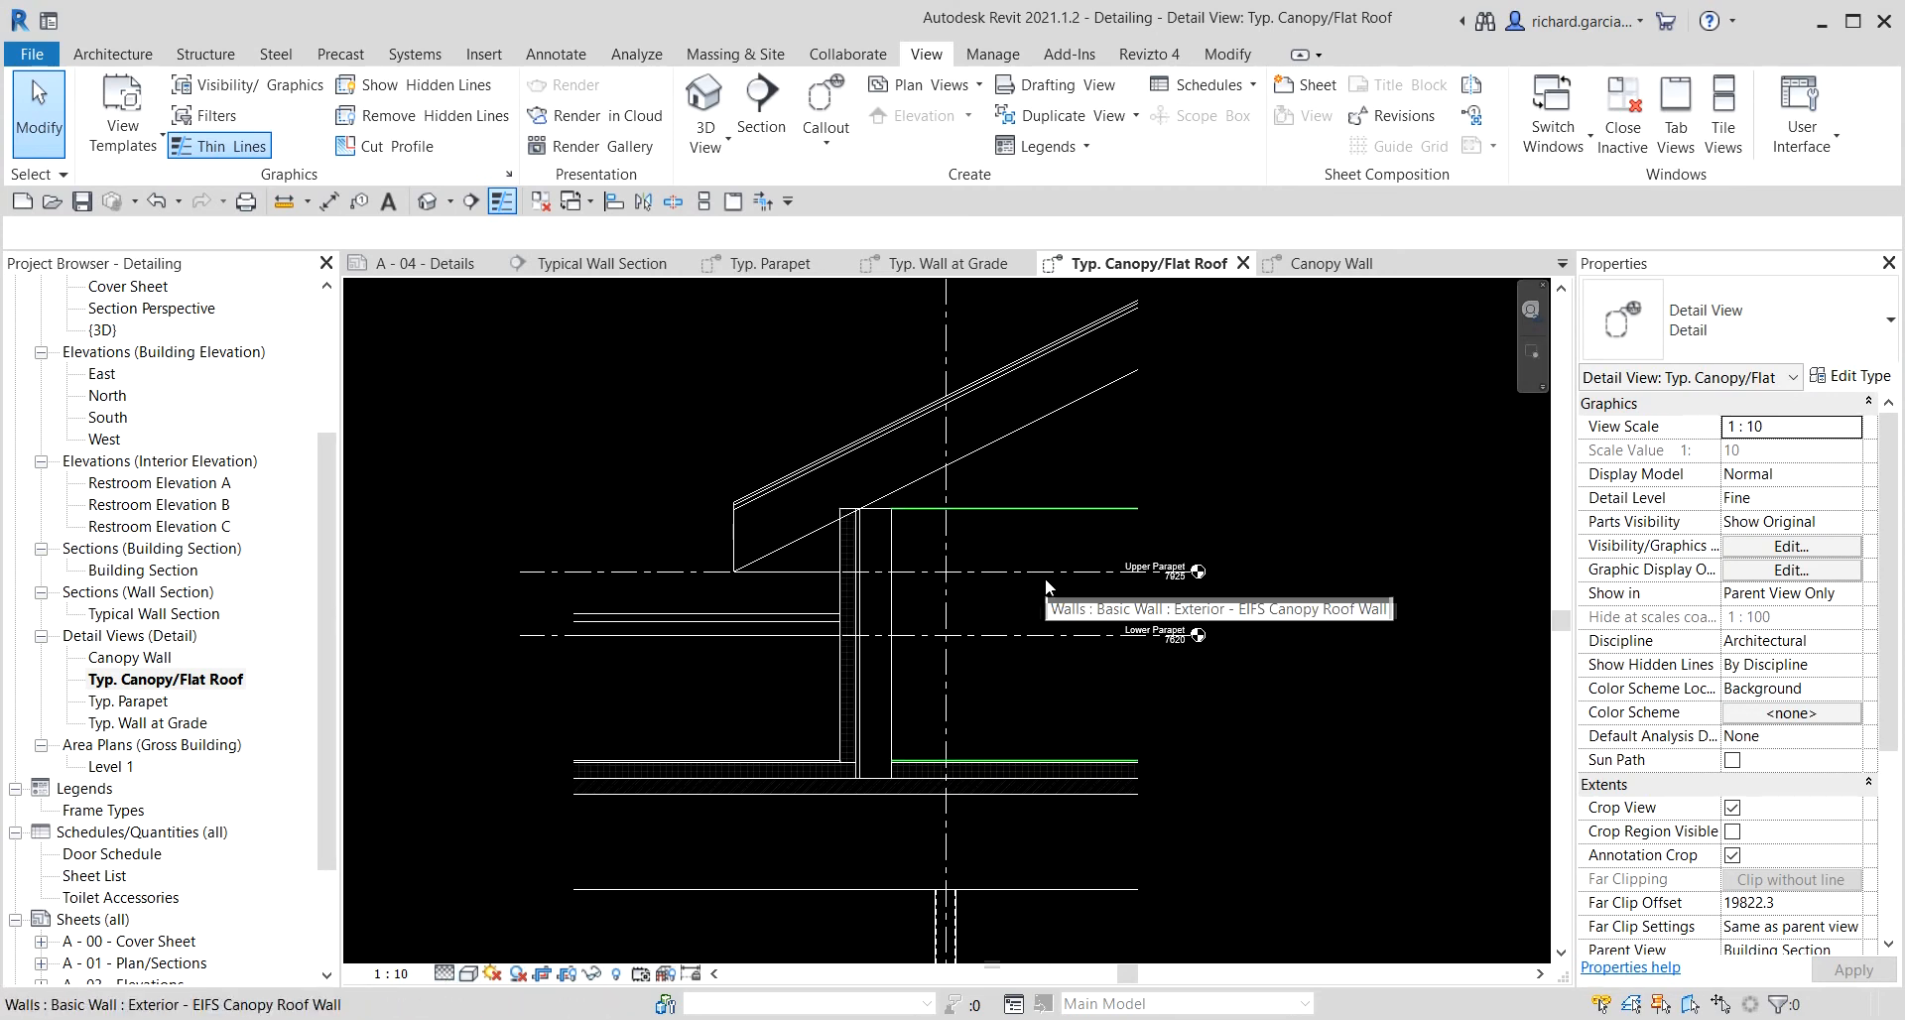
pyautogui.rightClick(546, 571)
pyautogui.moveTo(754, 646)
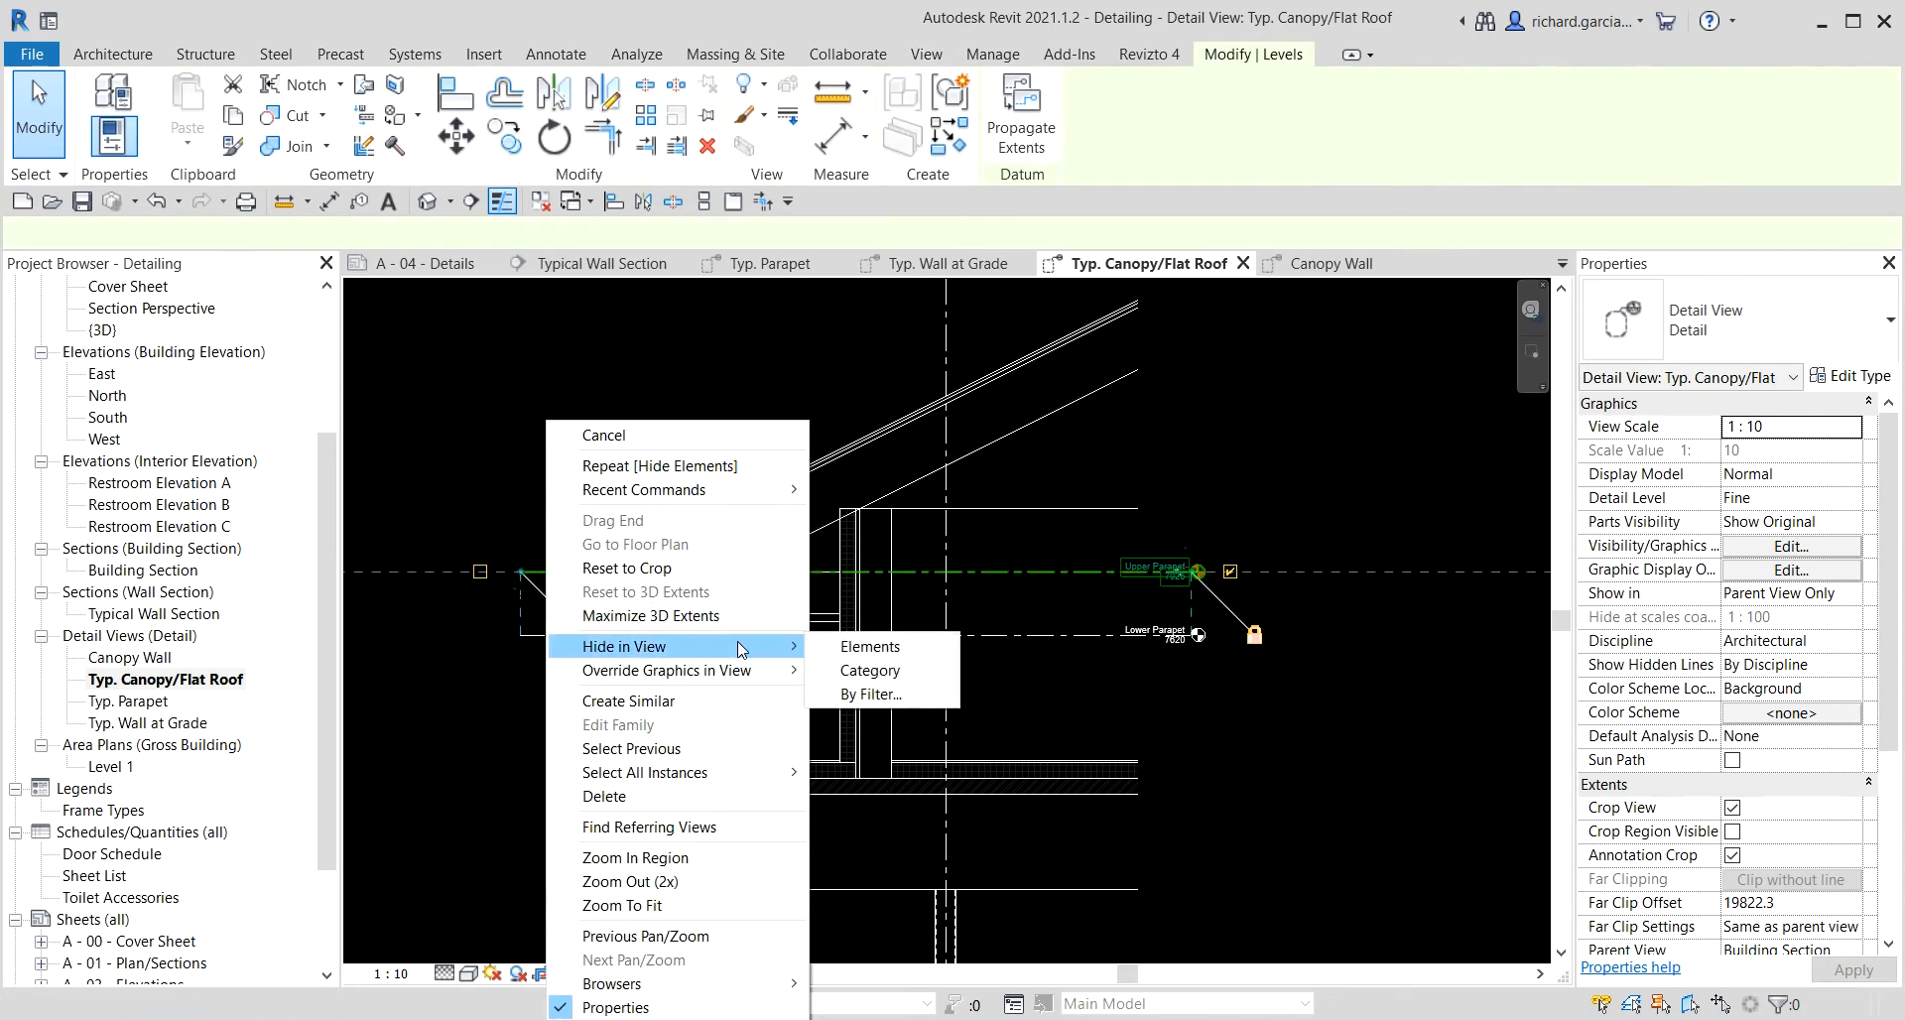
pyautogui.click(870, 671)
# Hide the vertical grid line element in the Typ. Canopy/Flat Roof view.
pyautogui.moveTo(895, 594); pyautogui.dragTo(874, 772, button='middle')
pyautogui.click(924, 443)
pyautogui.rightClick(924, 440)
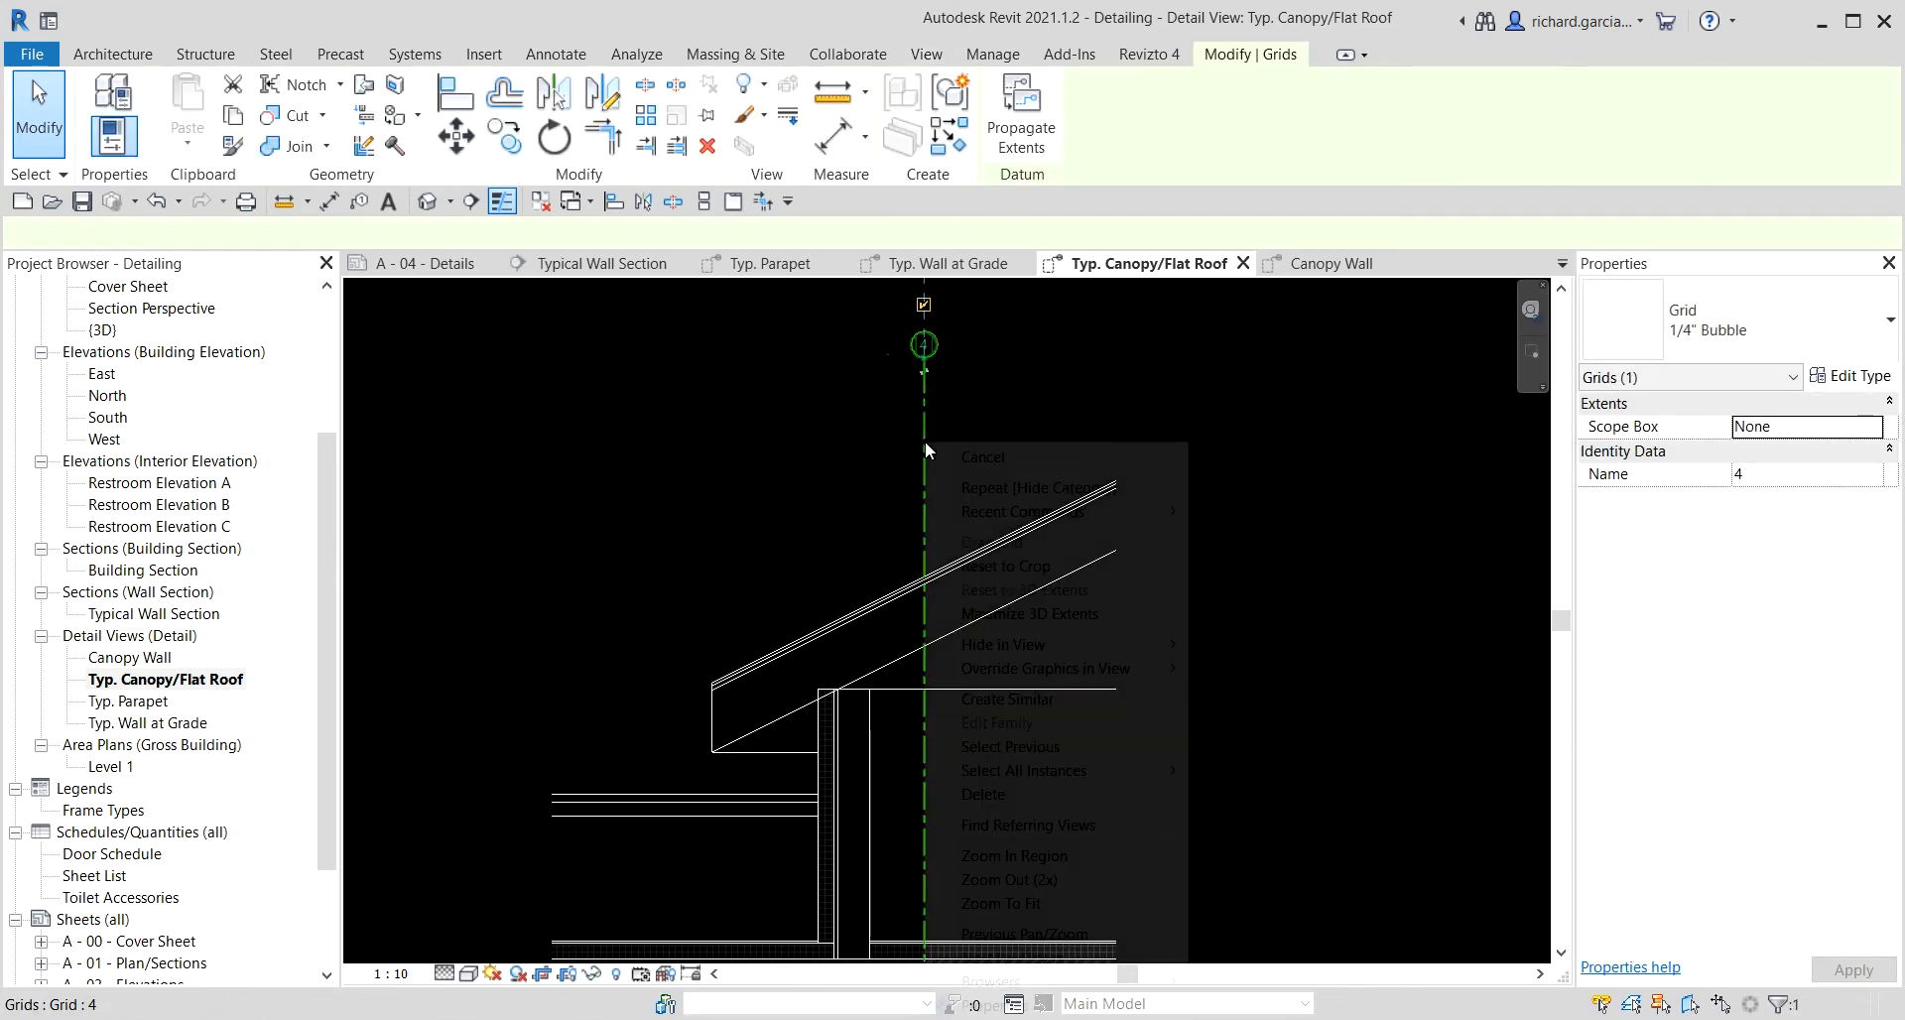
pyautogui.moveTo(1171, 644)
pyautogui.click(1256, 647)
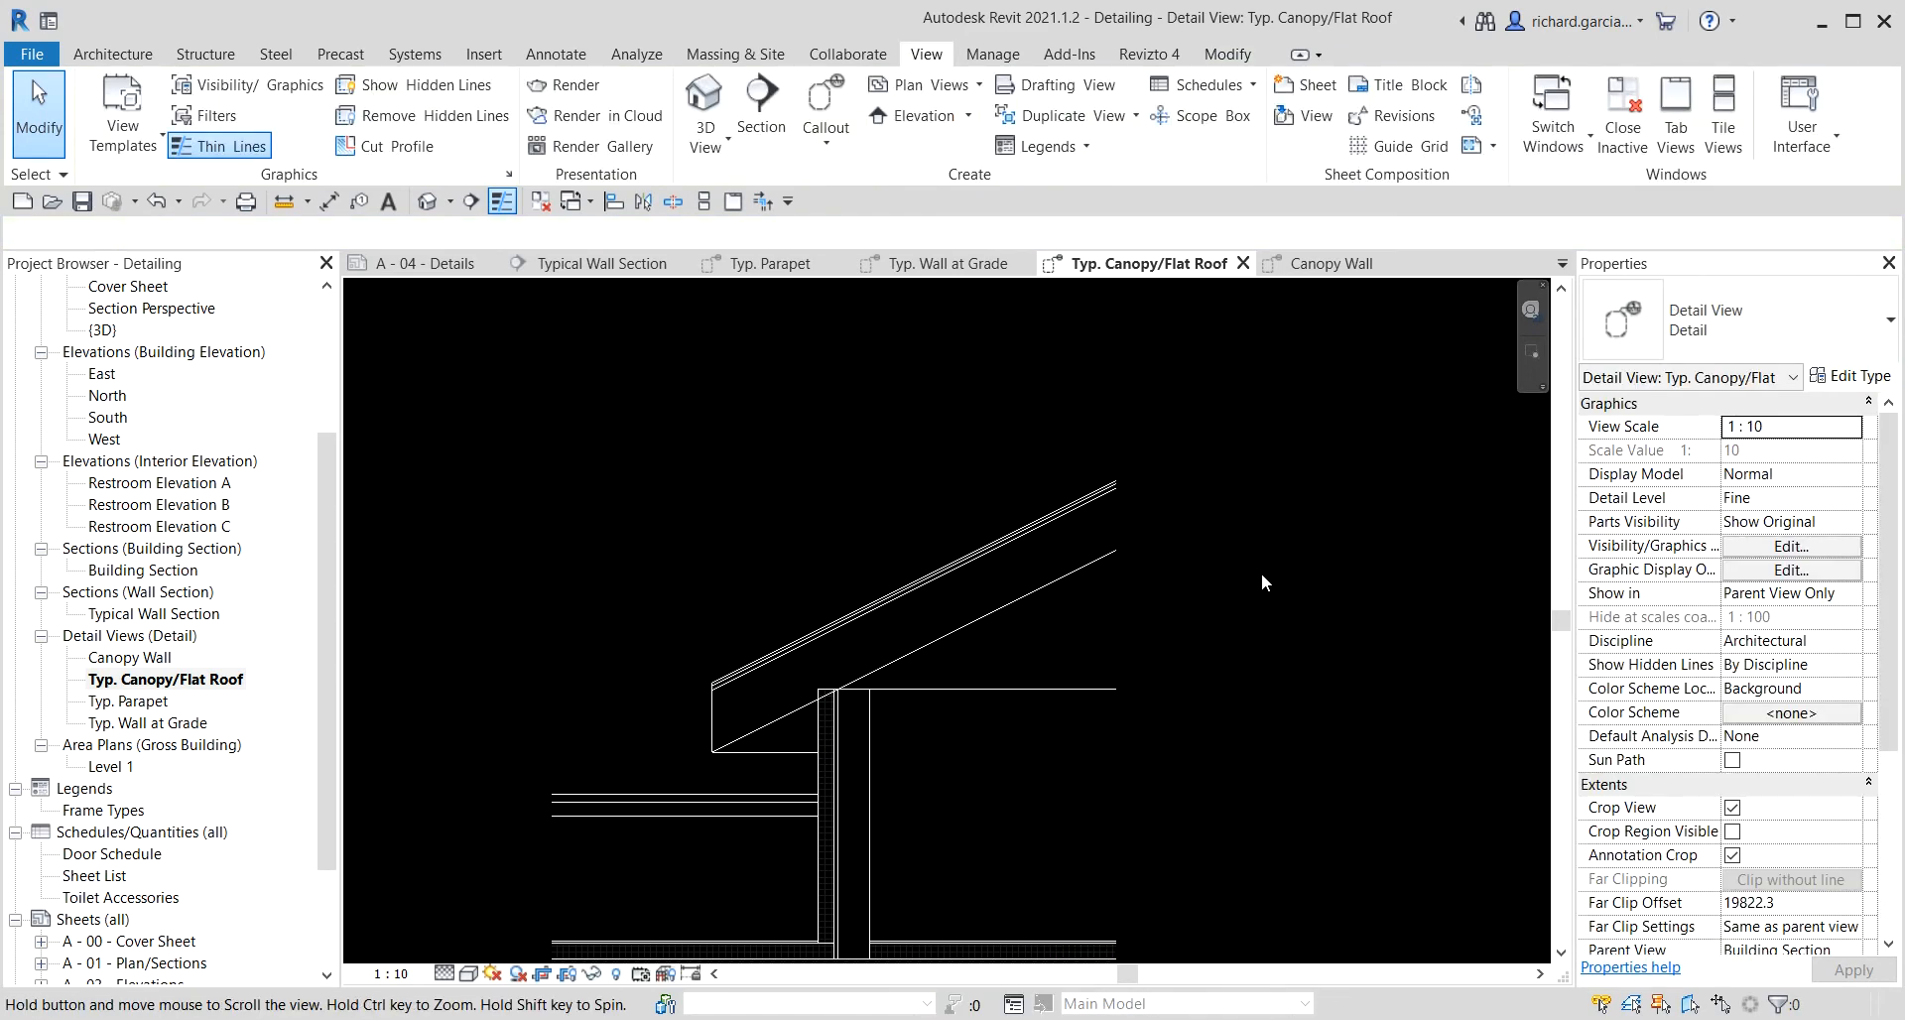
# Examine the canopy wall, roof and column junction in the Typ. Canopy/Flat Roof view.
pyautogui.scroll(-2, 1260, 573)
pyautogui.scroll(3, 948, 721)
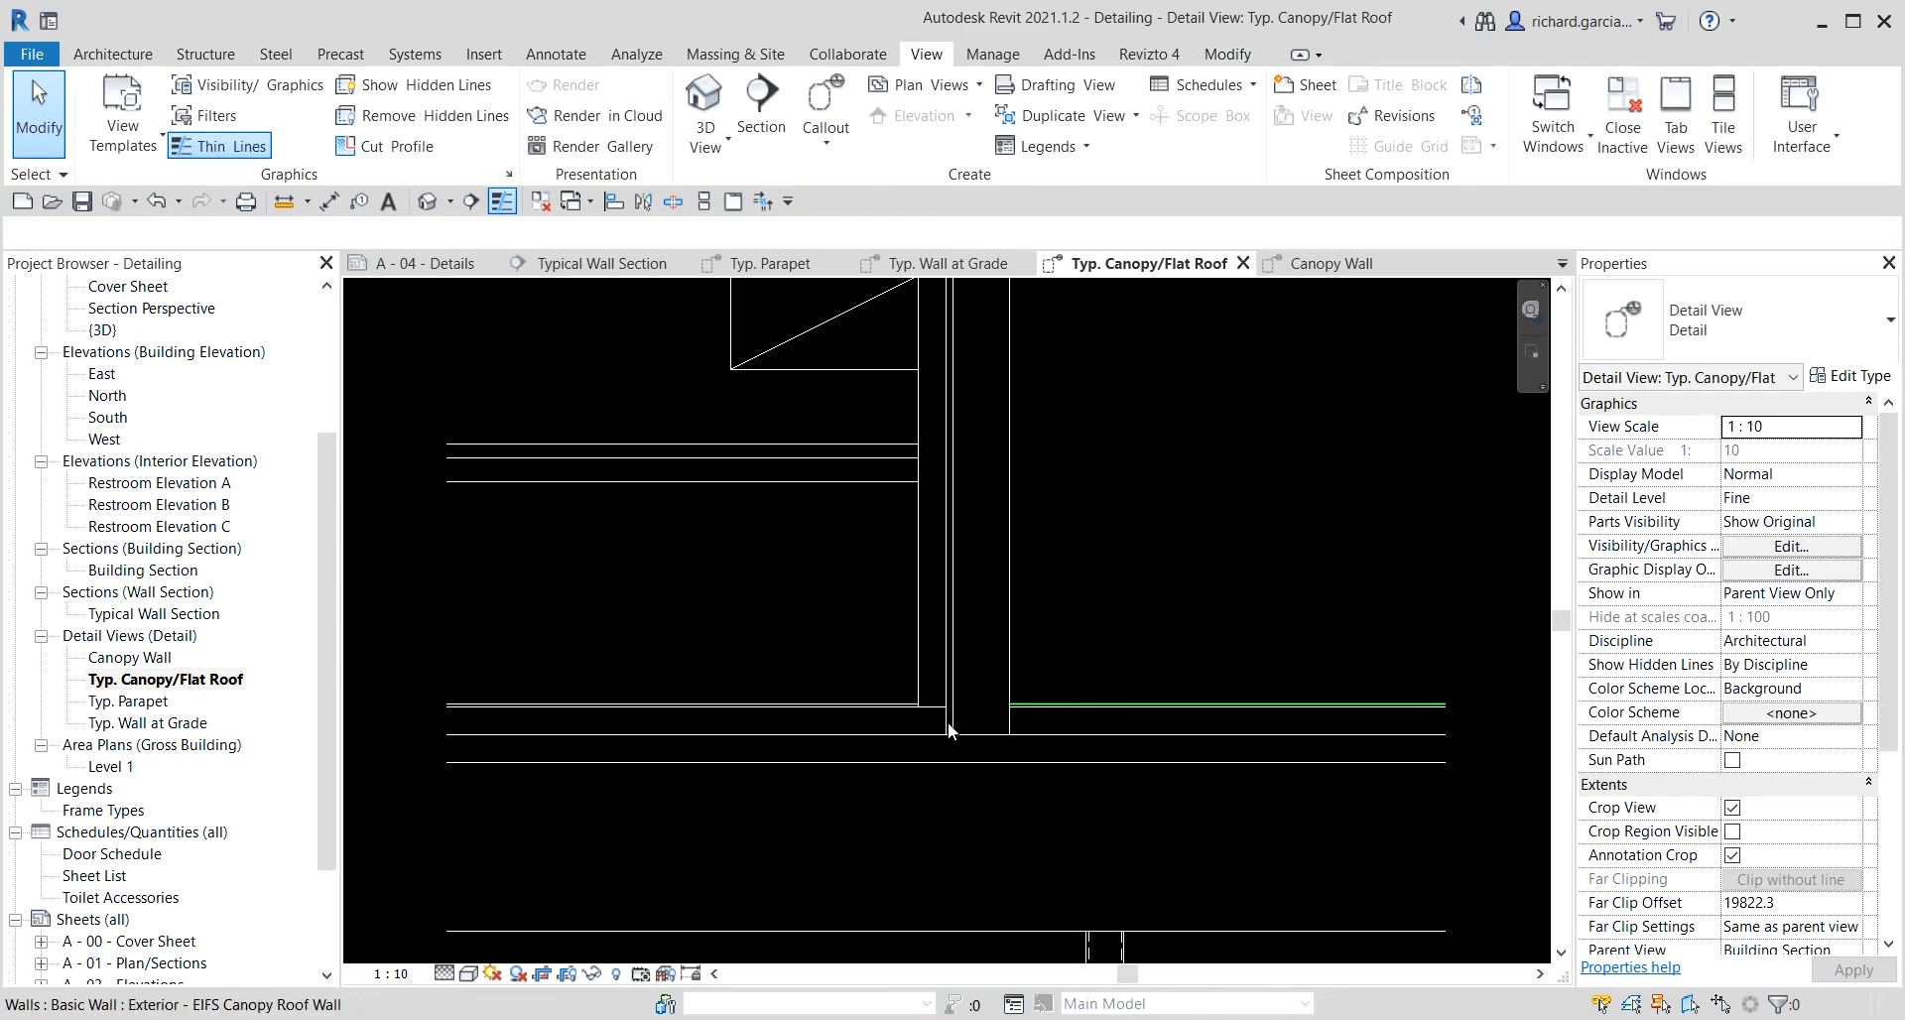
pyautogui.scroll(-2, 1128, 532)
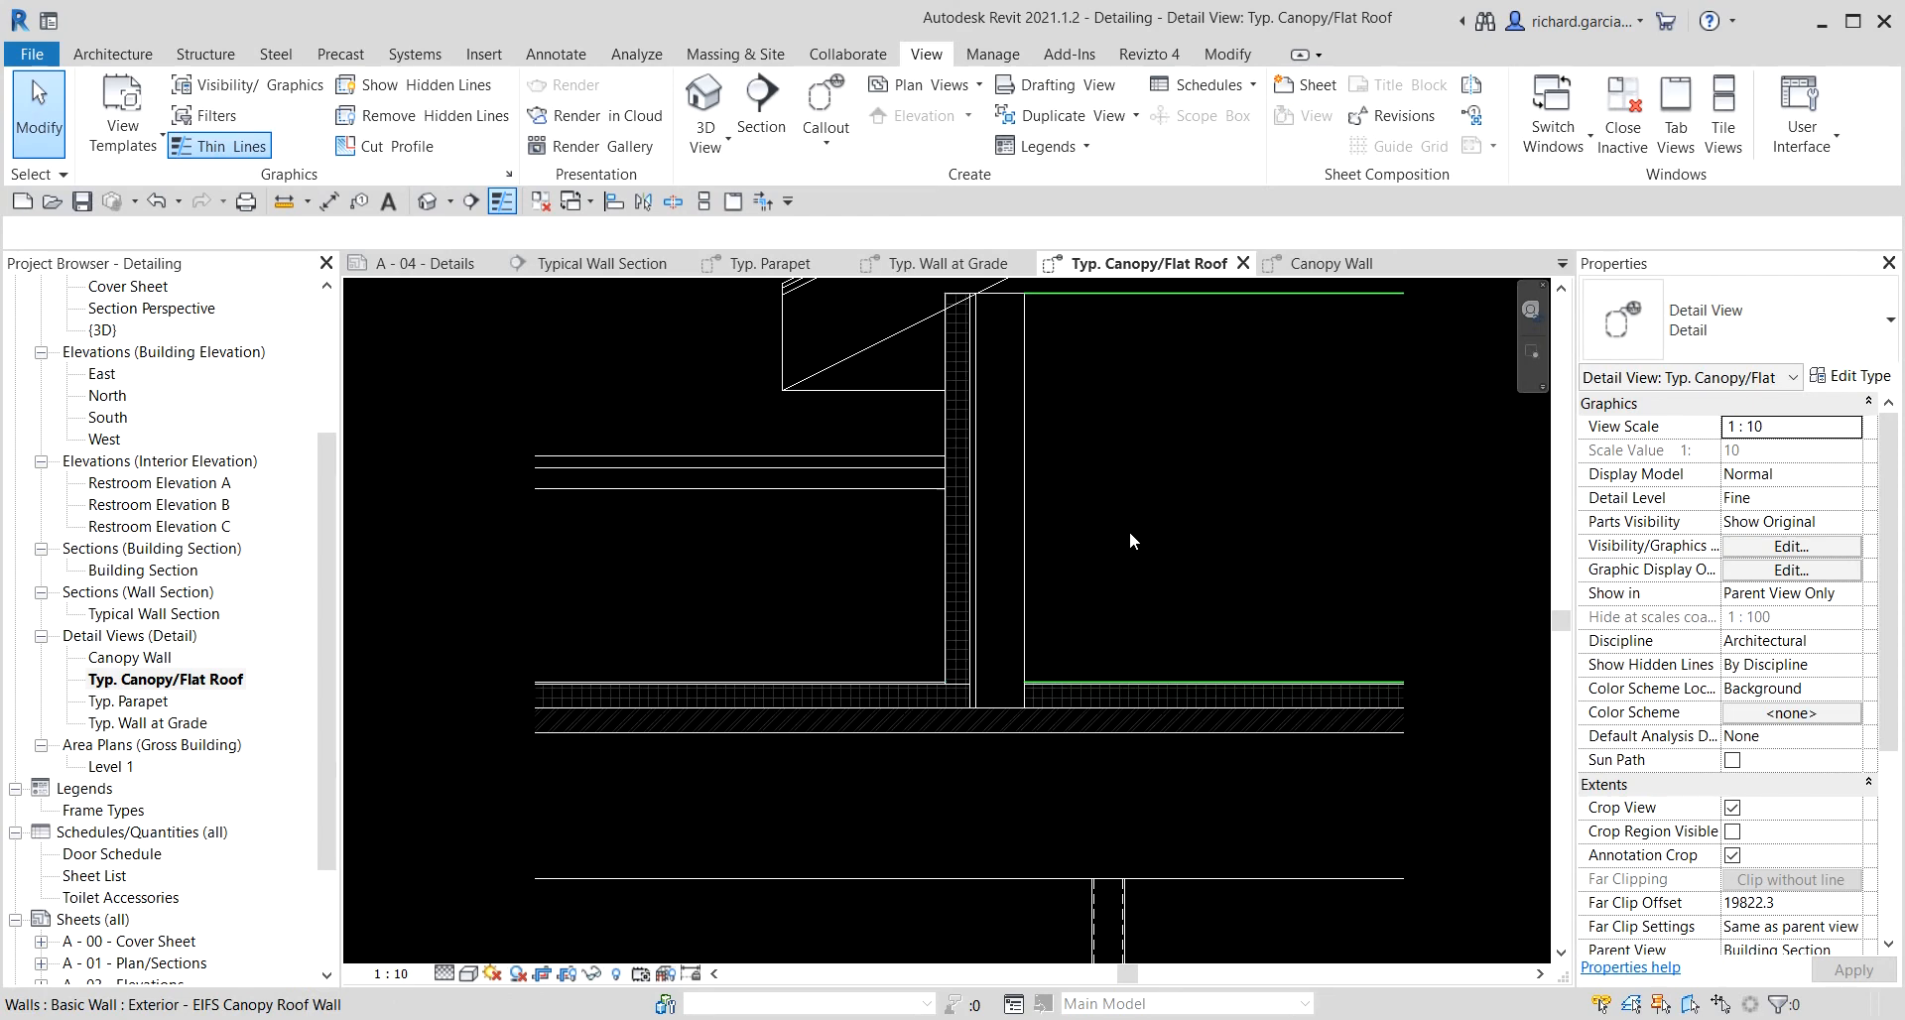
pyautogui.scroll(-2, 1129, 526)
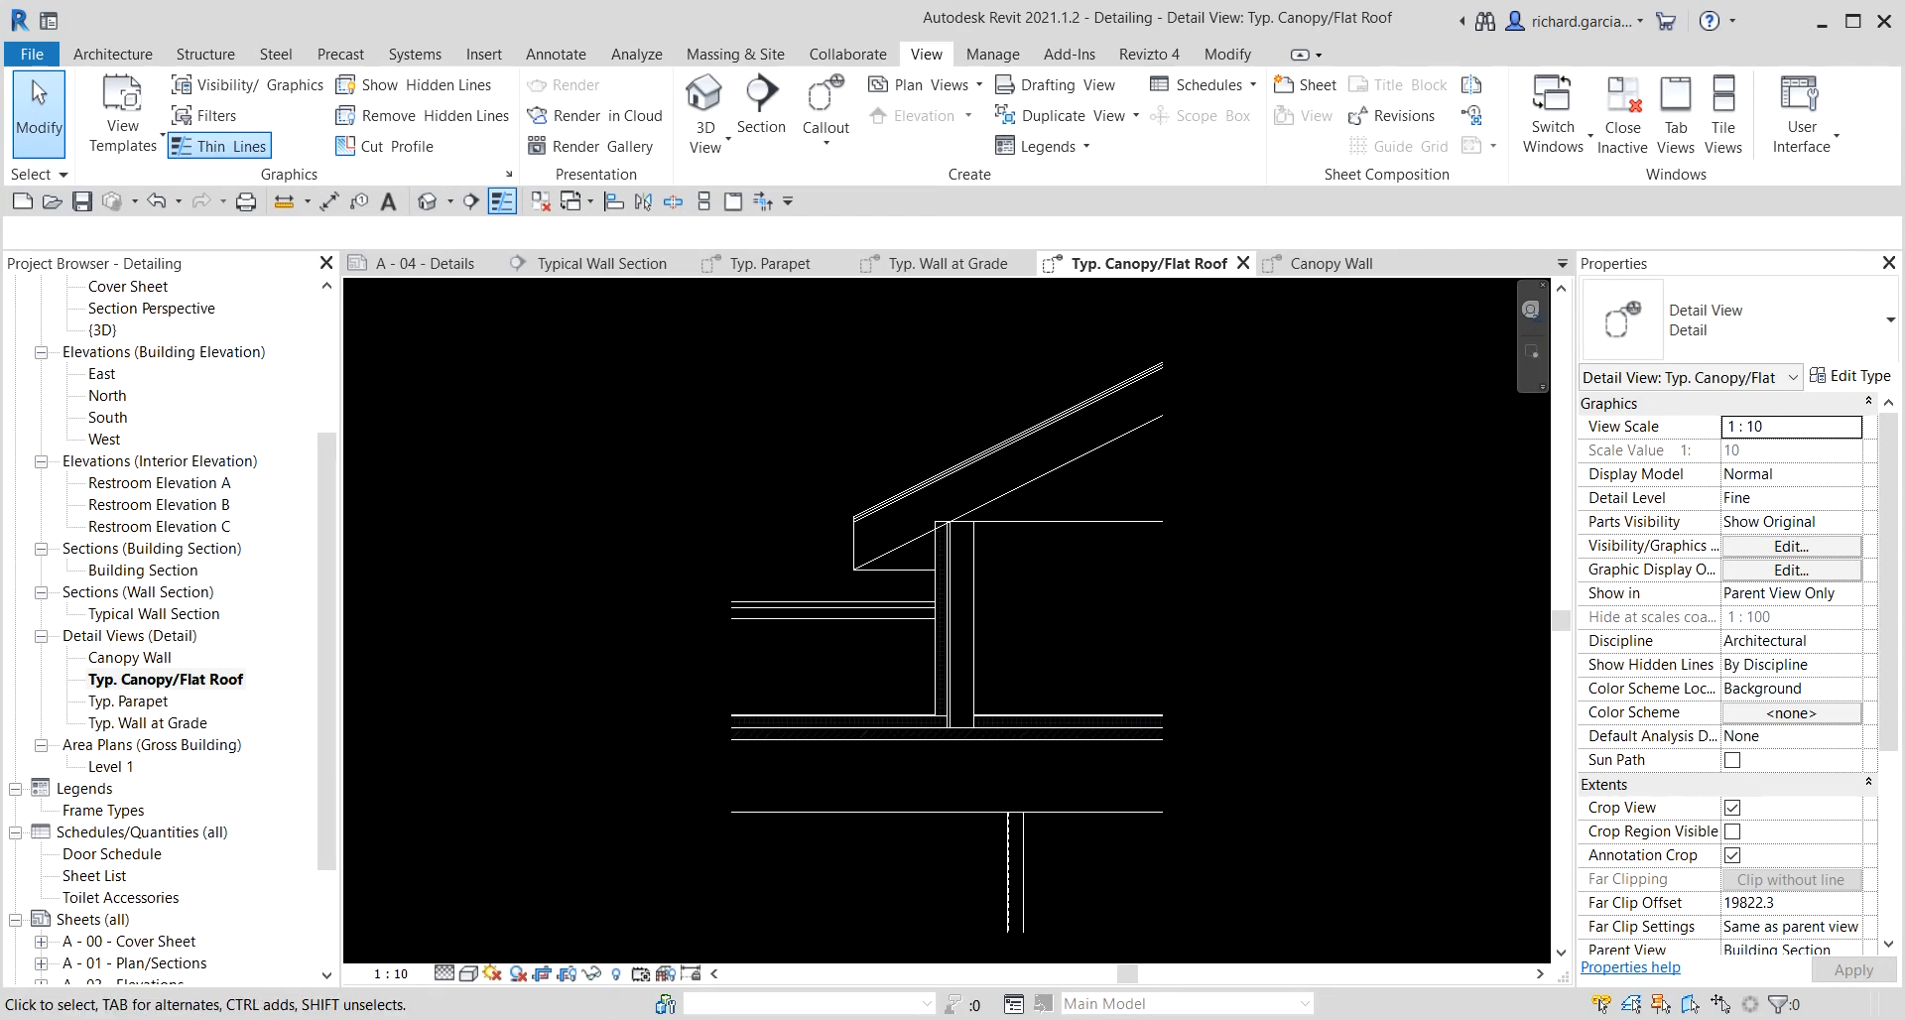
pyautogui.scroll(2, 1018, 806)
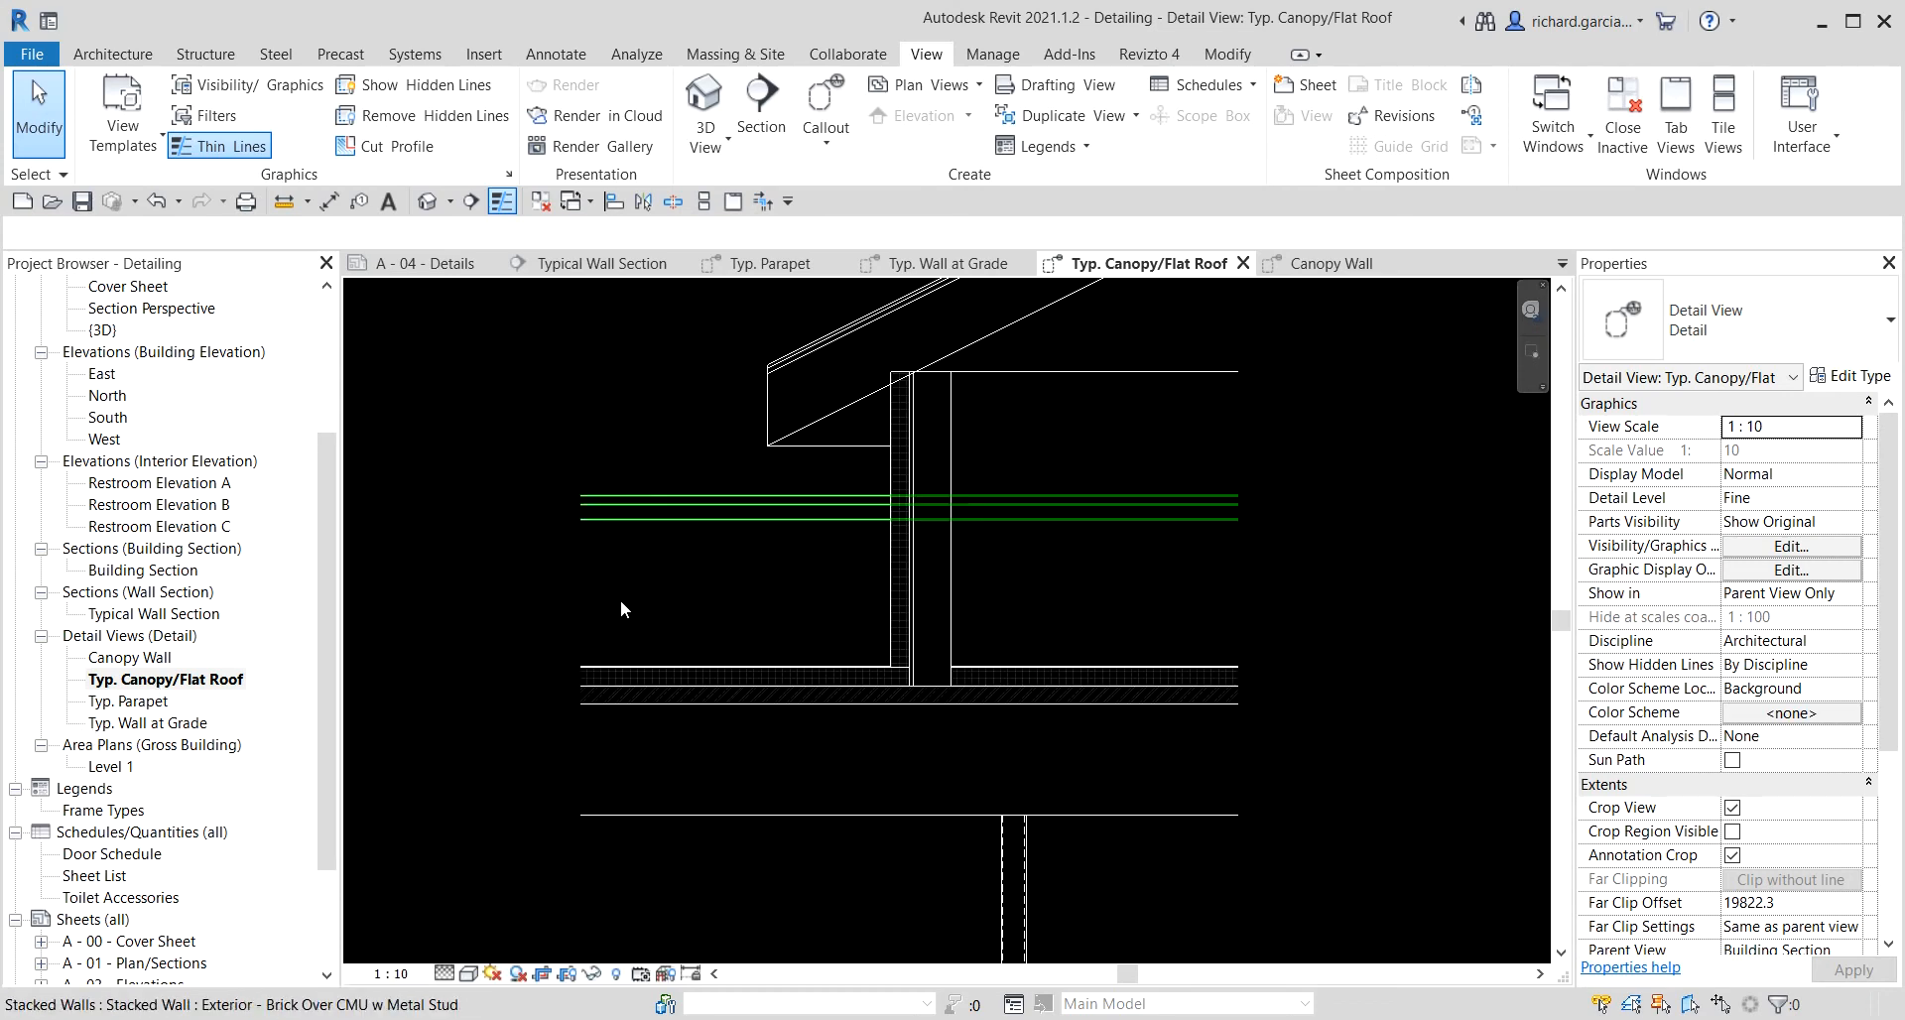
pyautogui.click(762, 881)
pyautogui.click(479, 771)
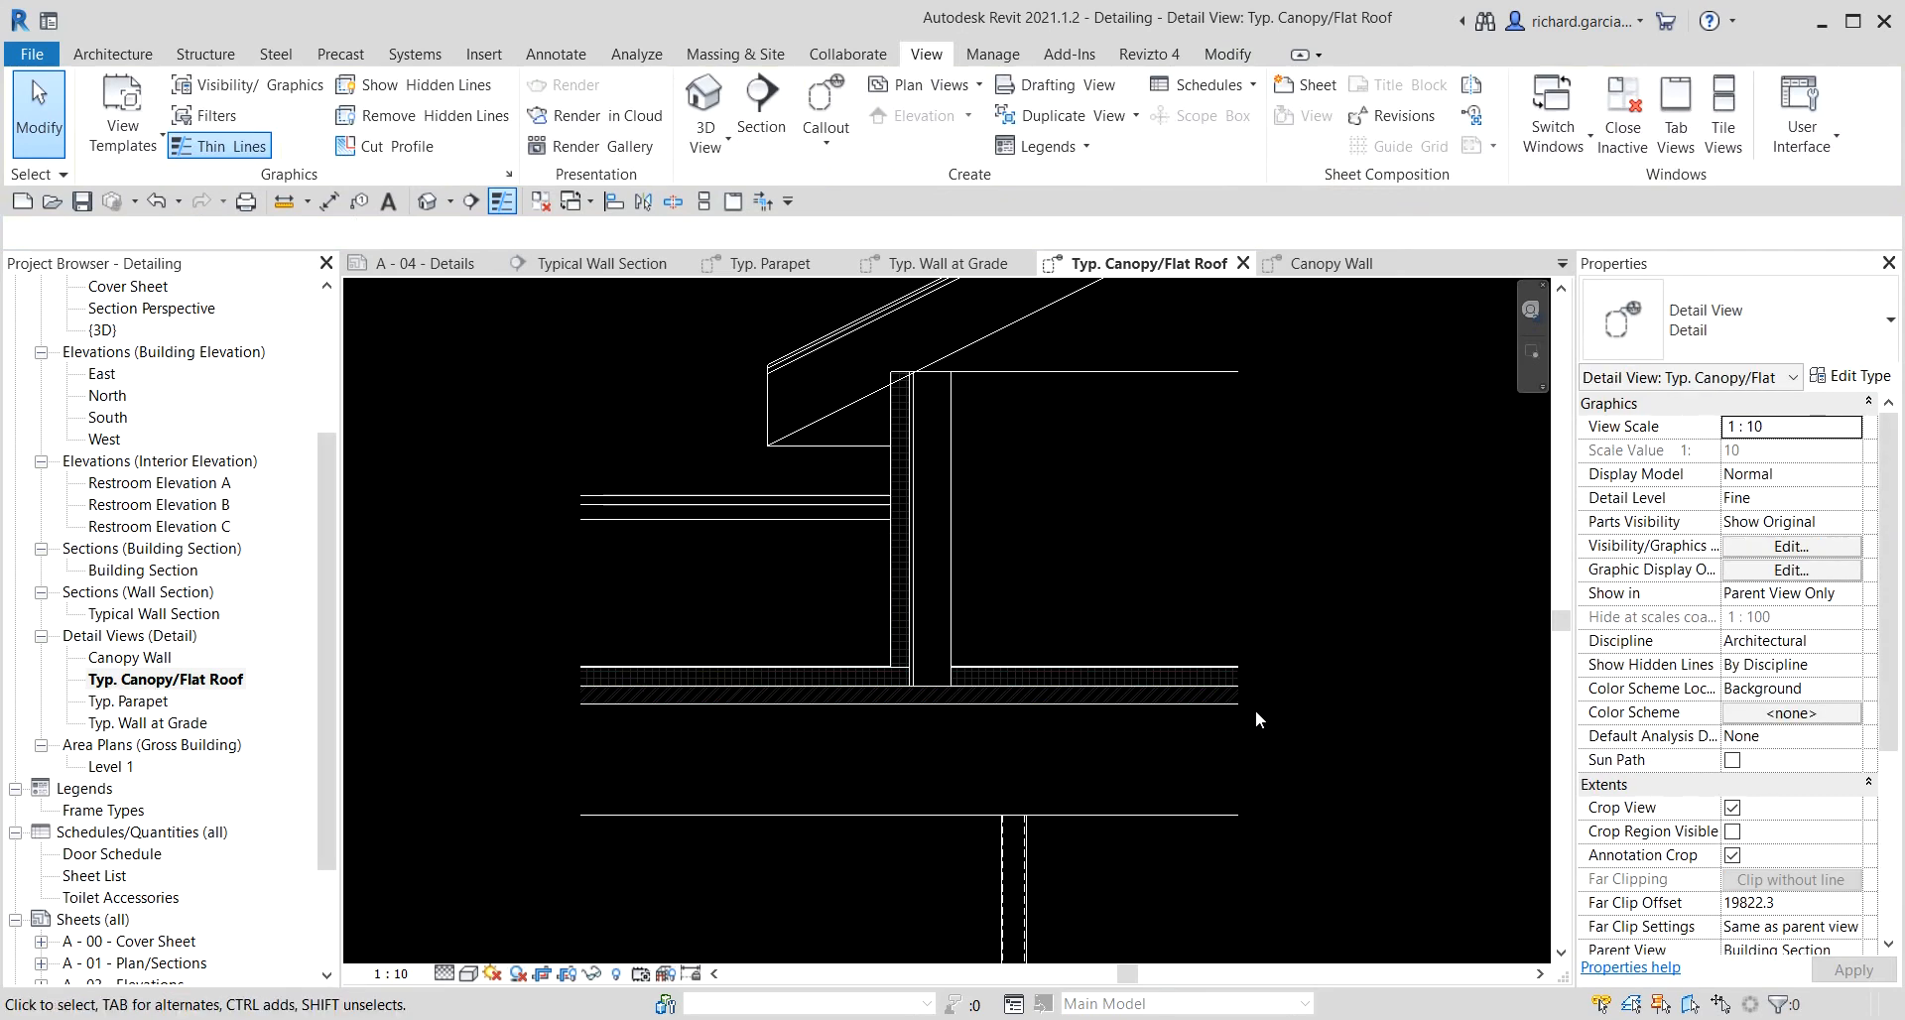
pyautogui.scroll(4, 1115, 568)
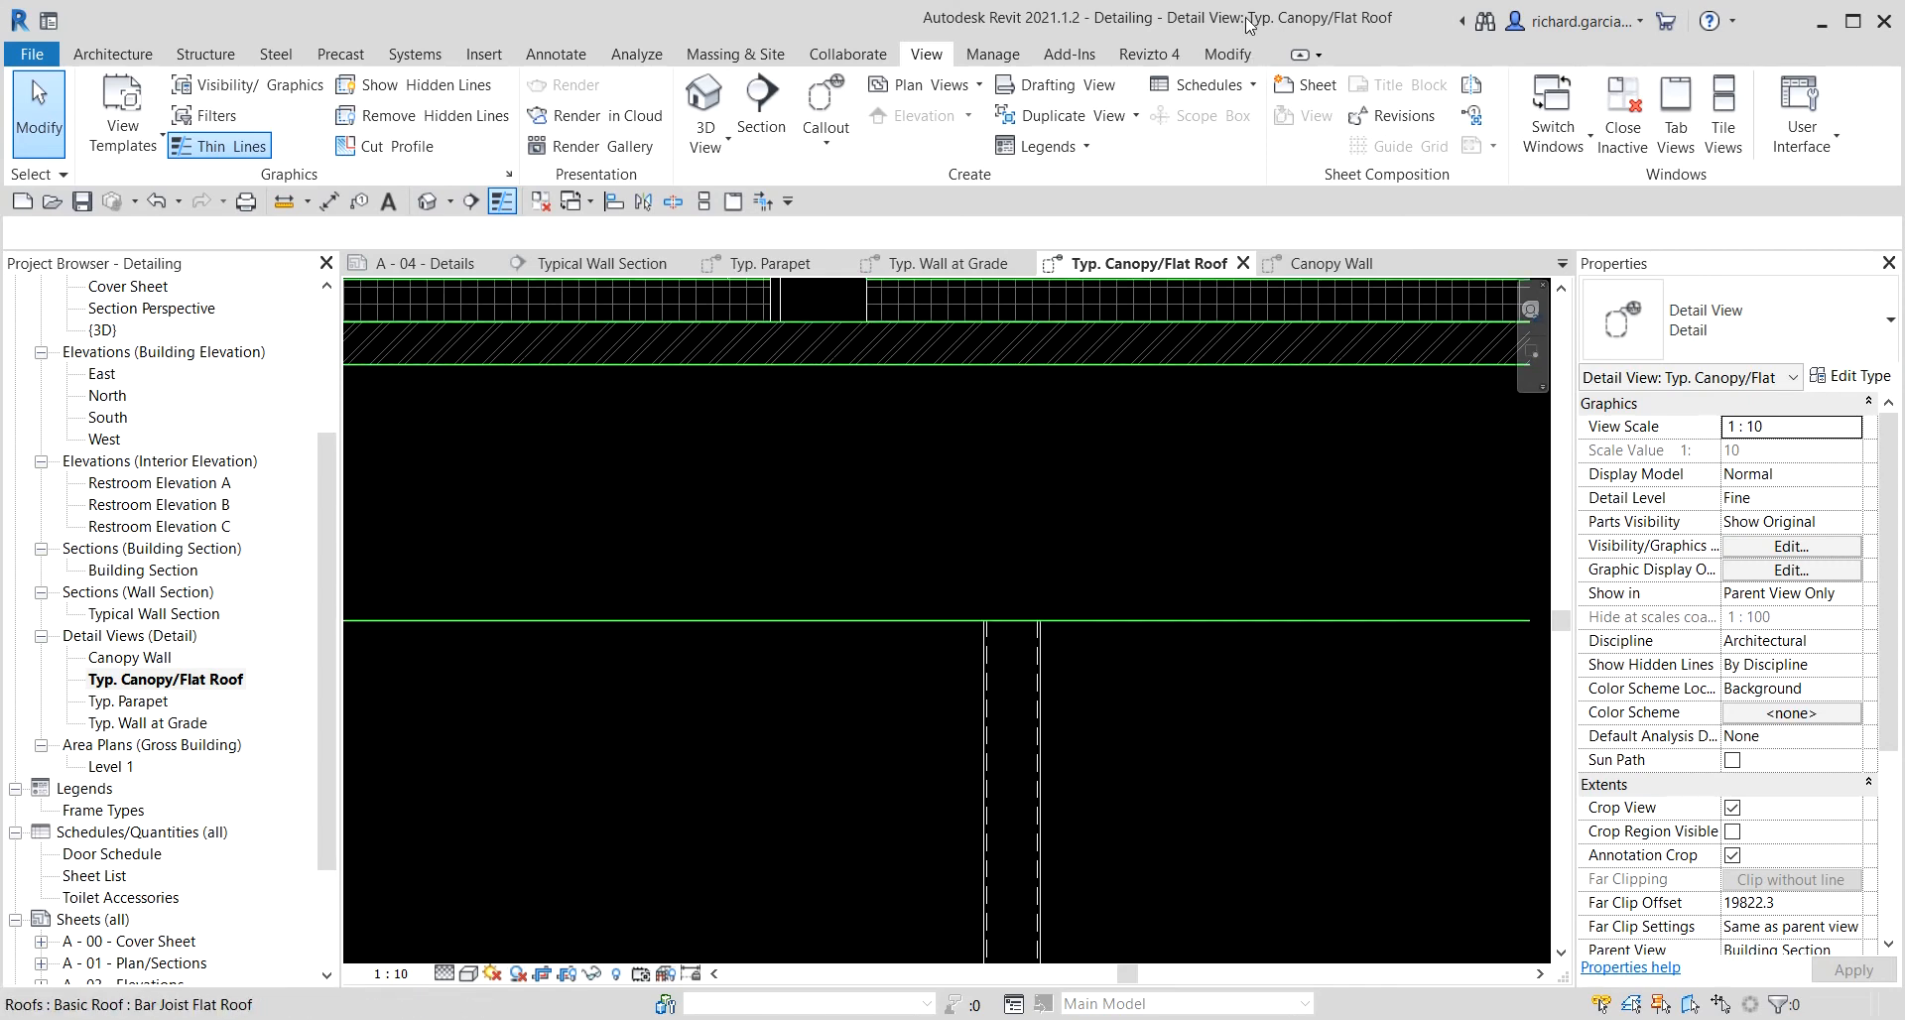
# Try to restyle the canopy column edges with the <Hidden> line style using the Linework tool.
pyautogui.click(1223, 62)
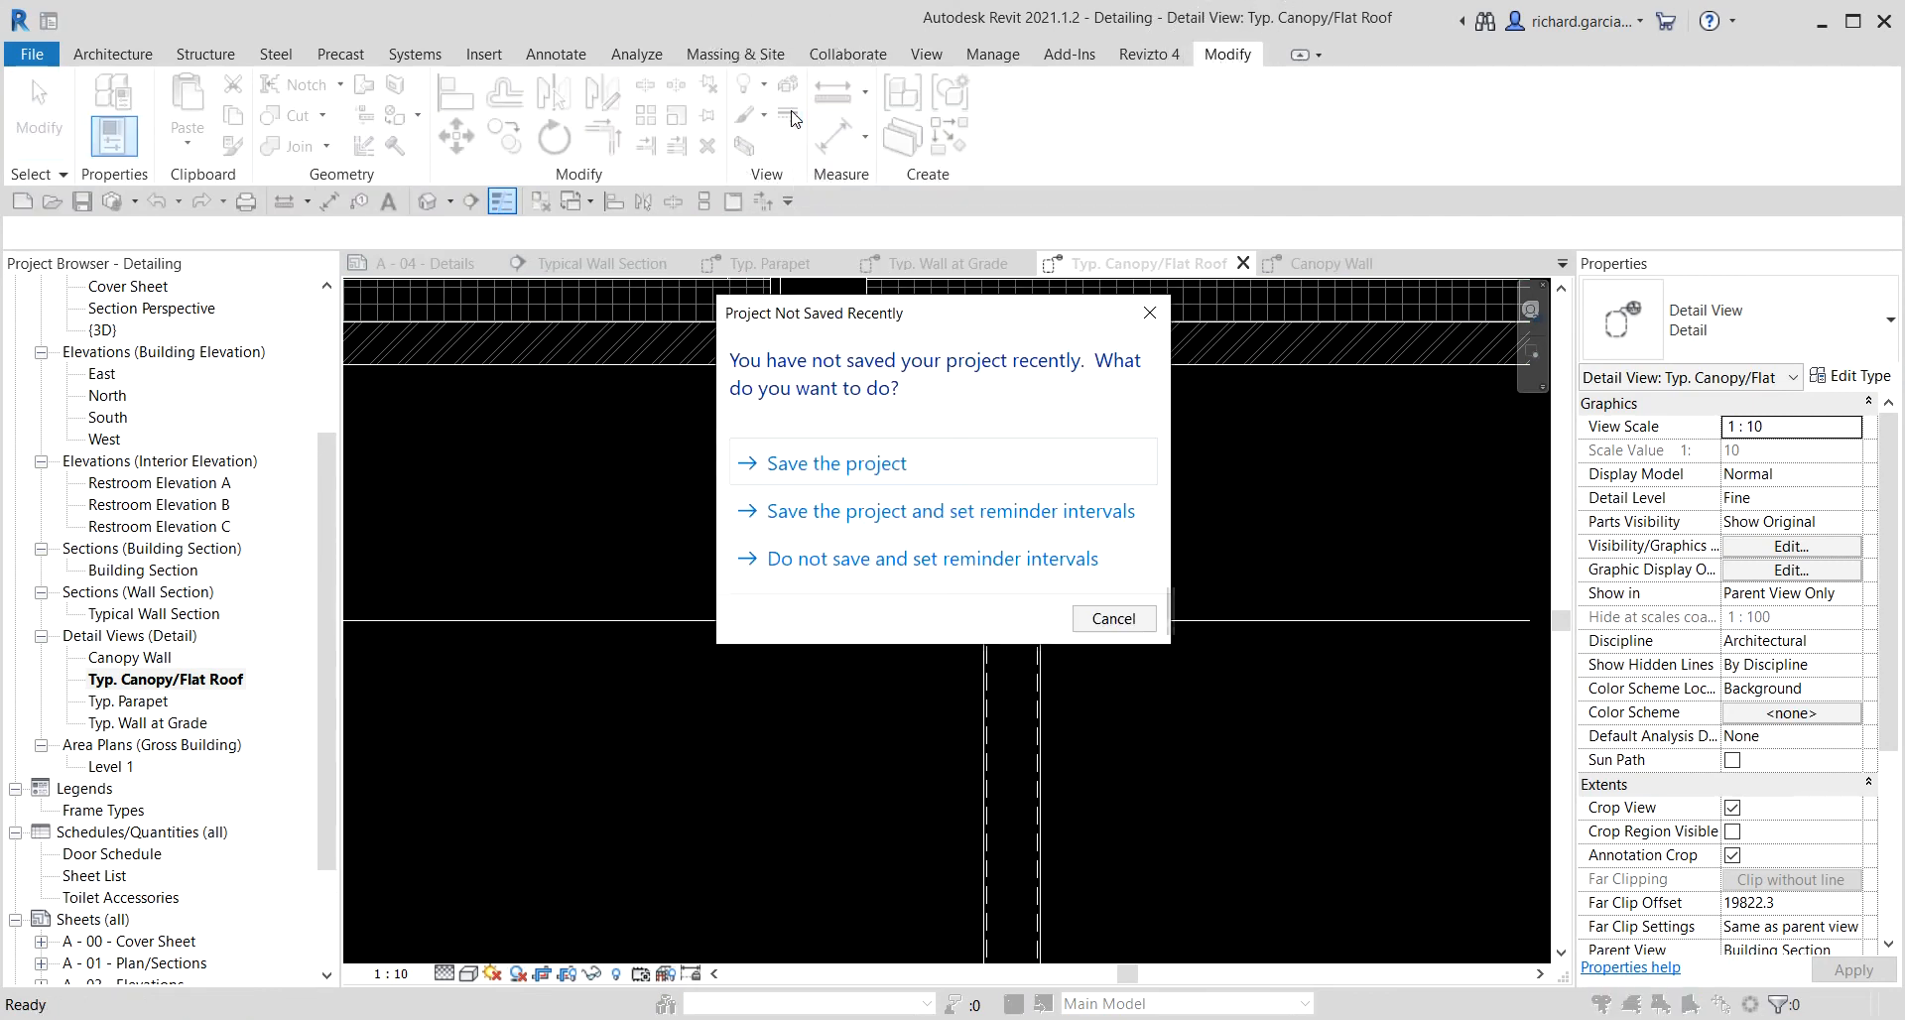
pyautogui.press('Escape')
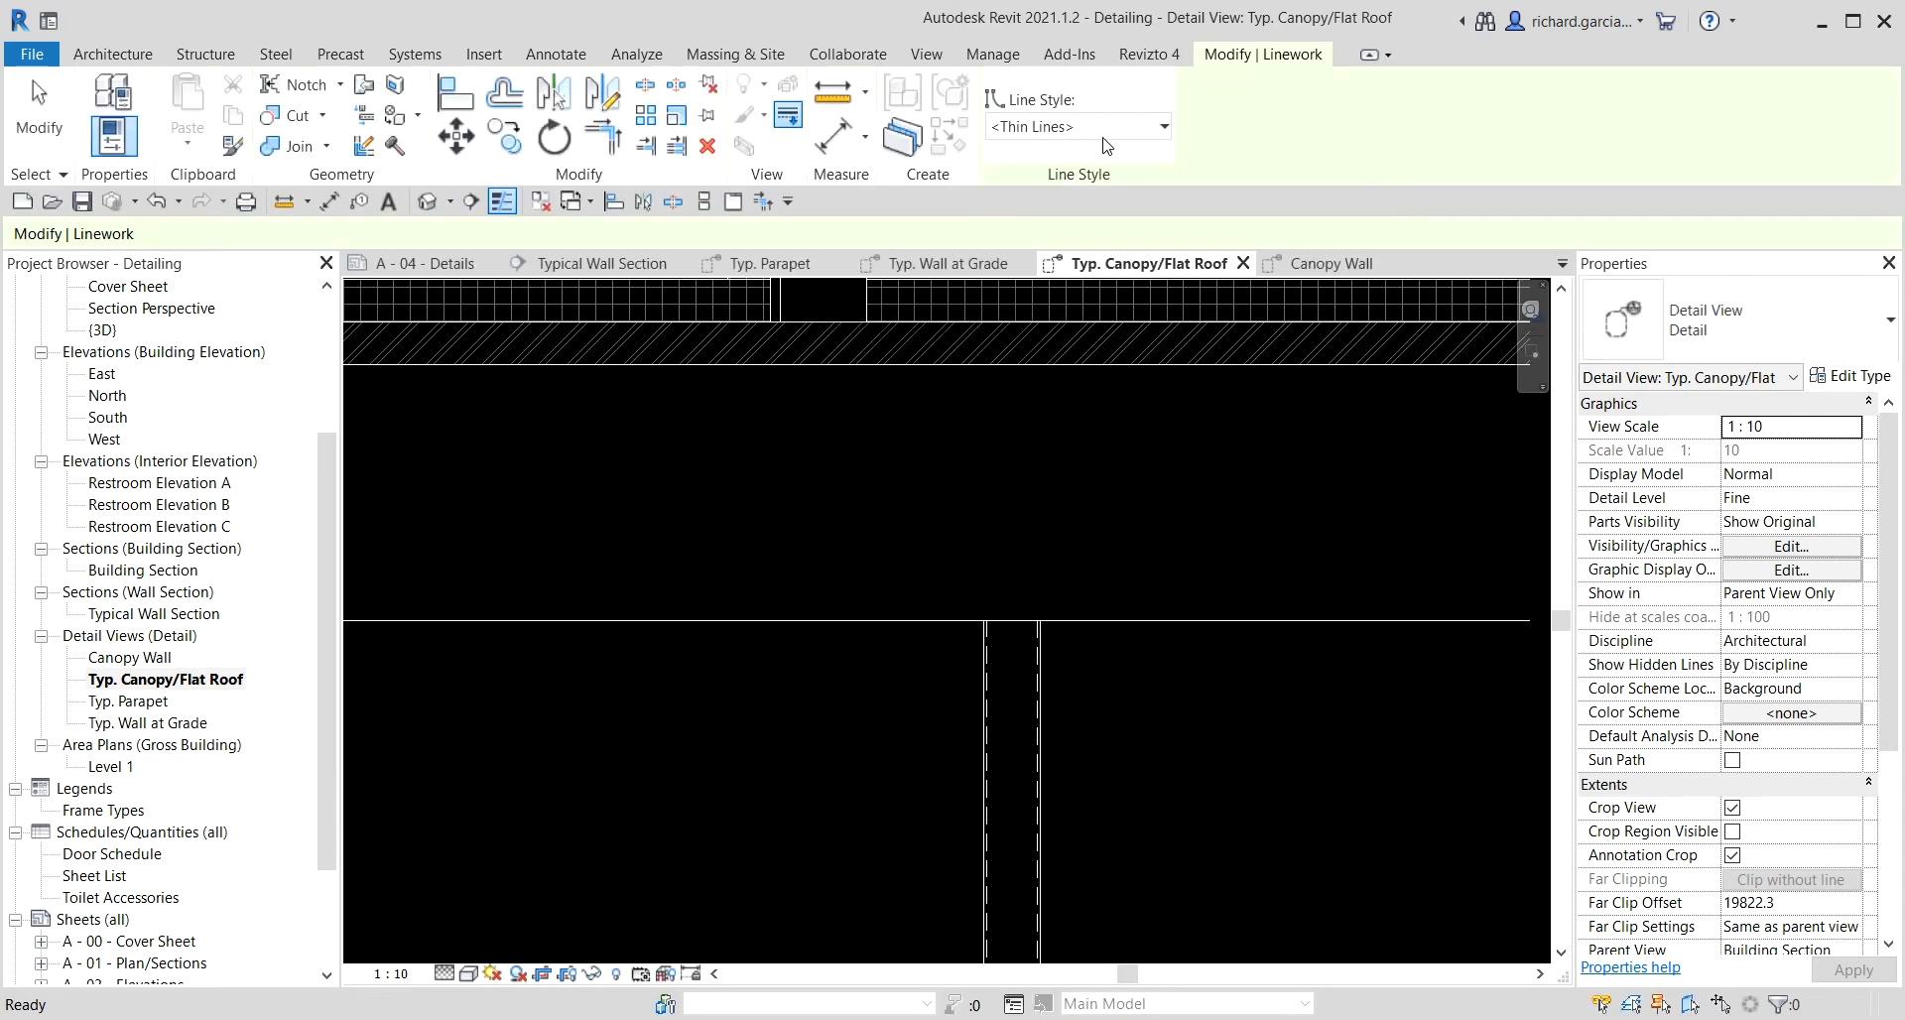
pyautogui.click(1078, 129)
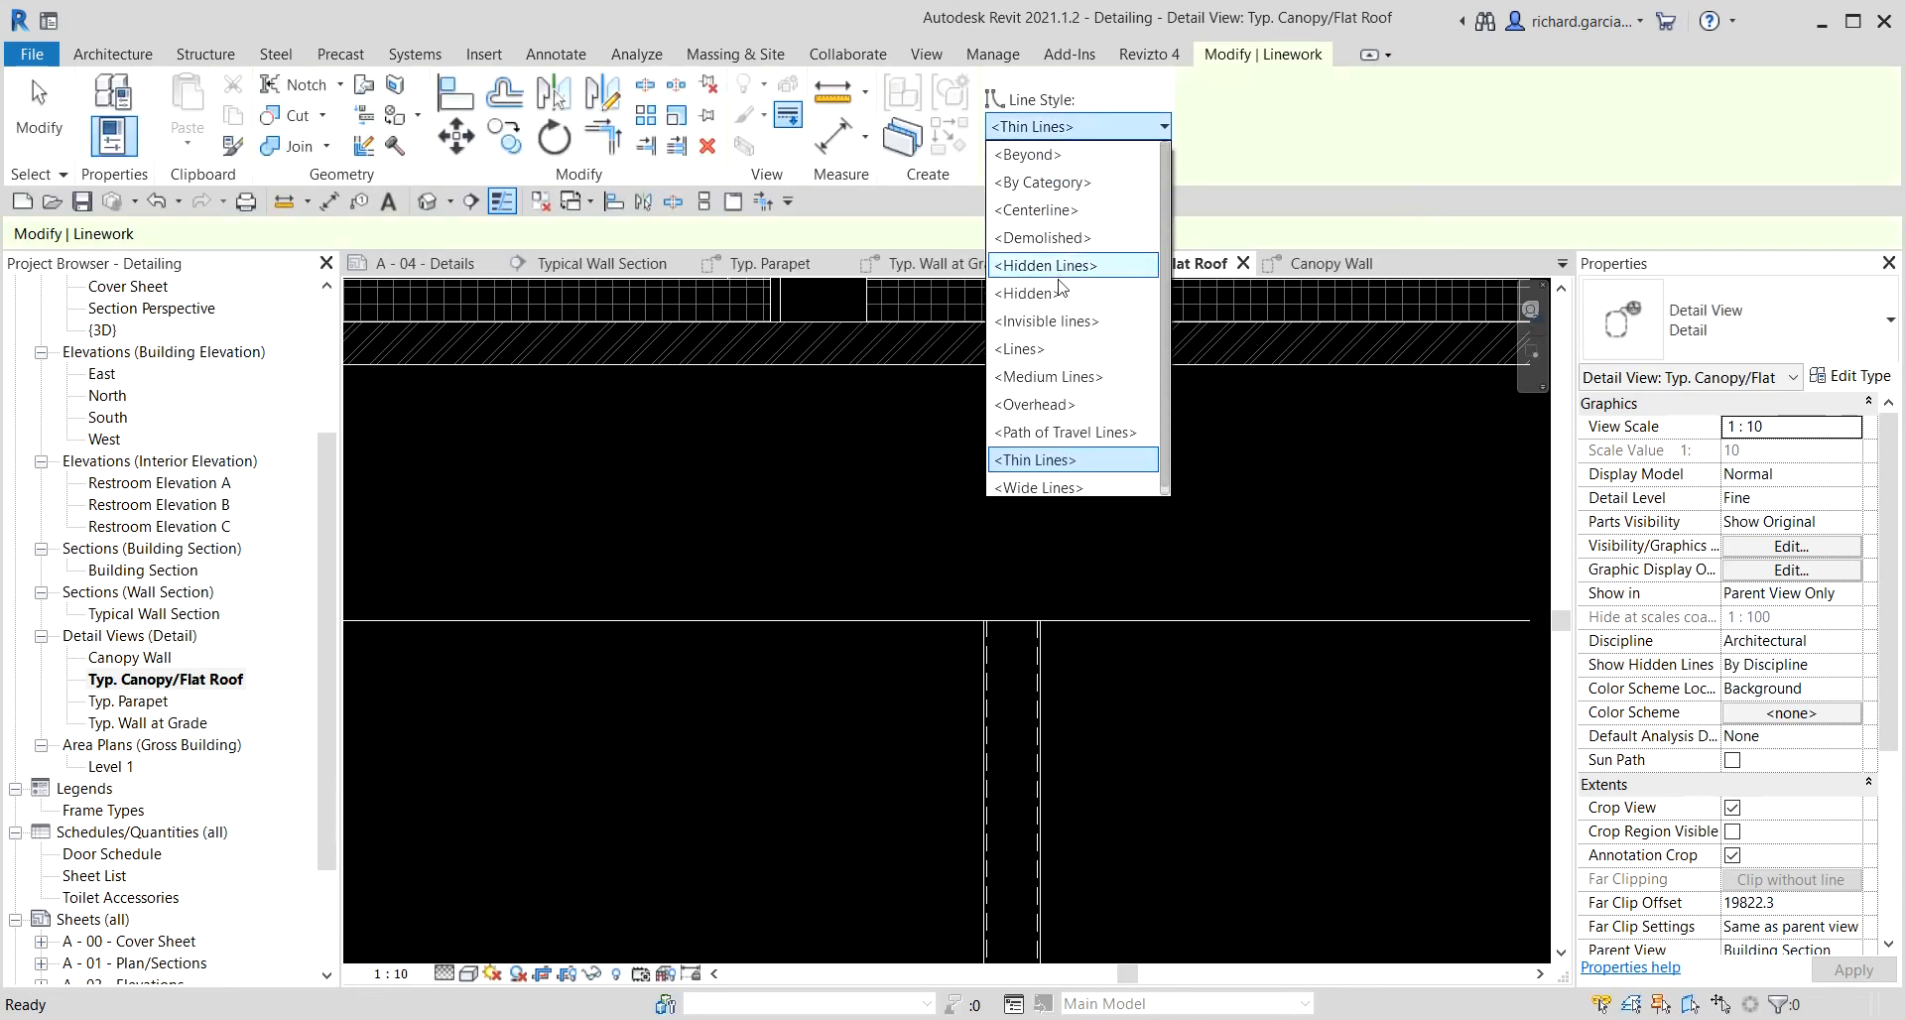
pyautogui.scroll(3, 1049, 478)
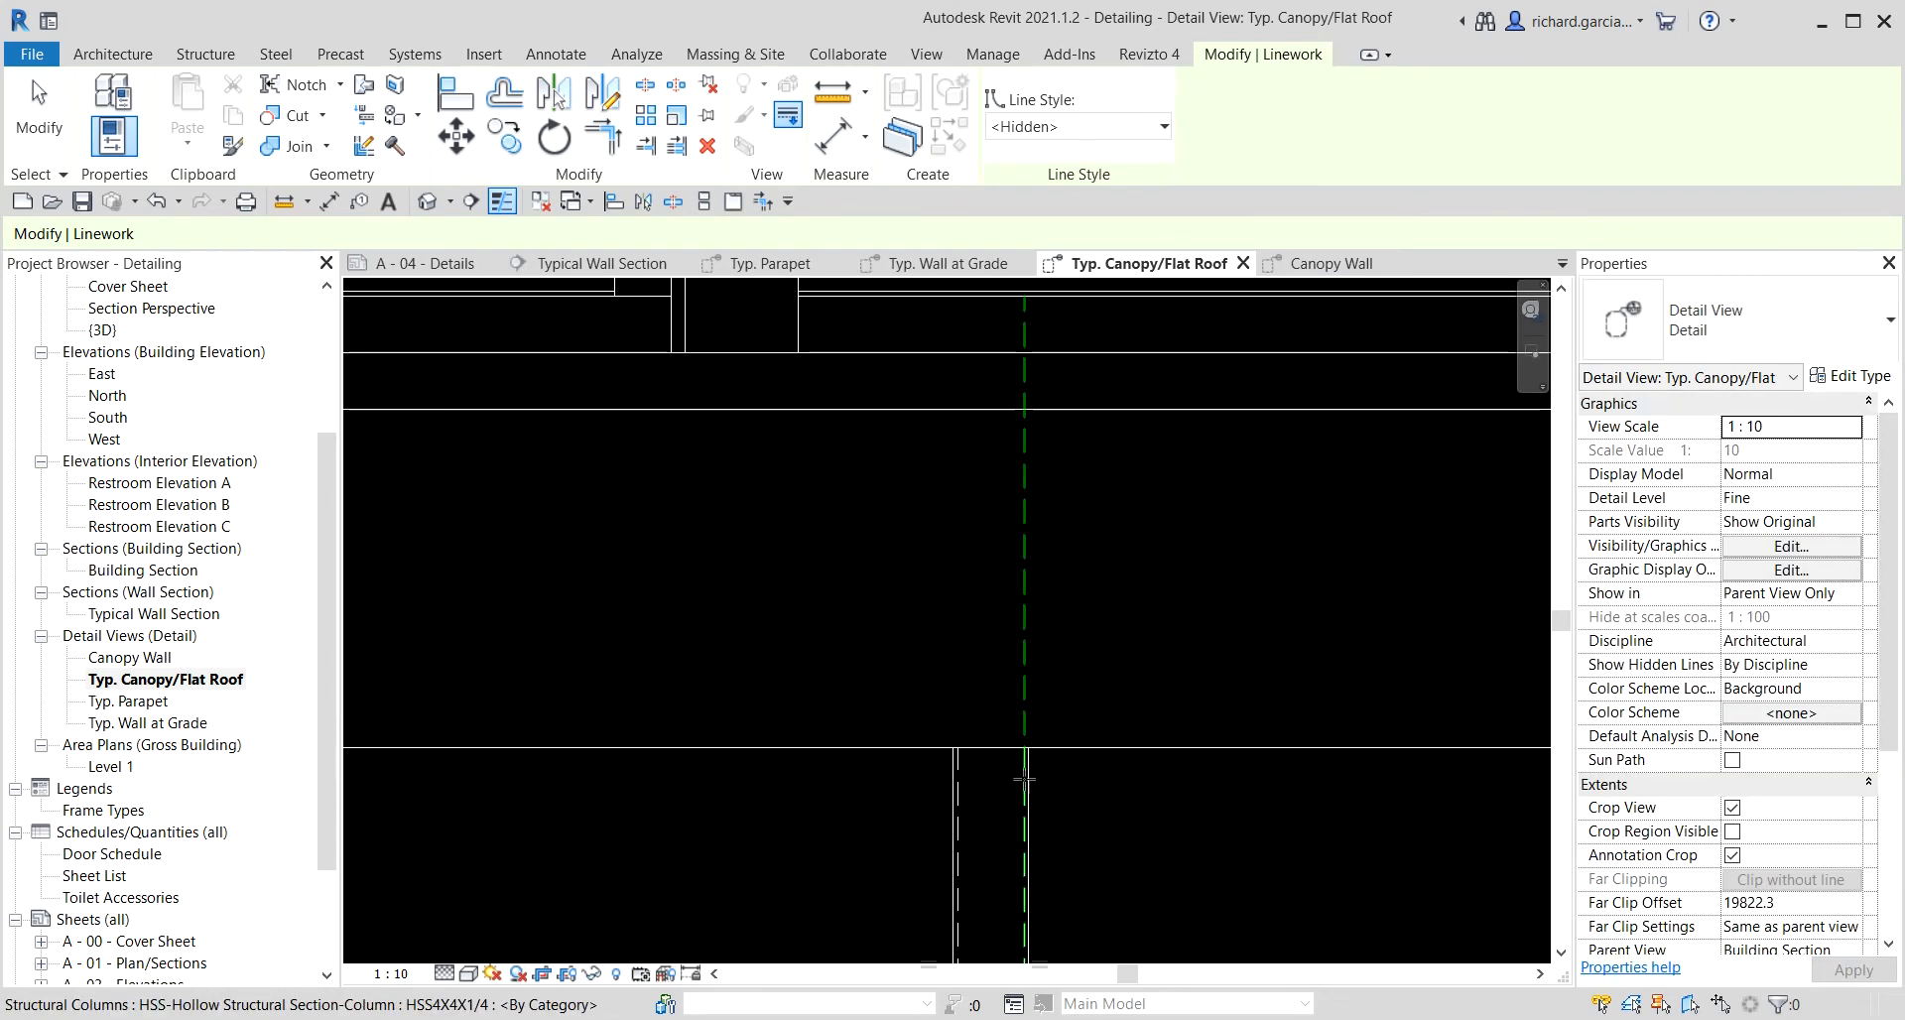
pyautogui.scroll(-2, 1023, 760)
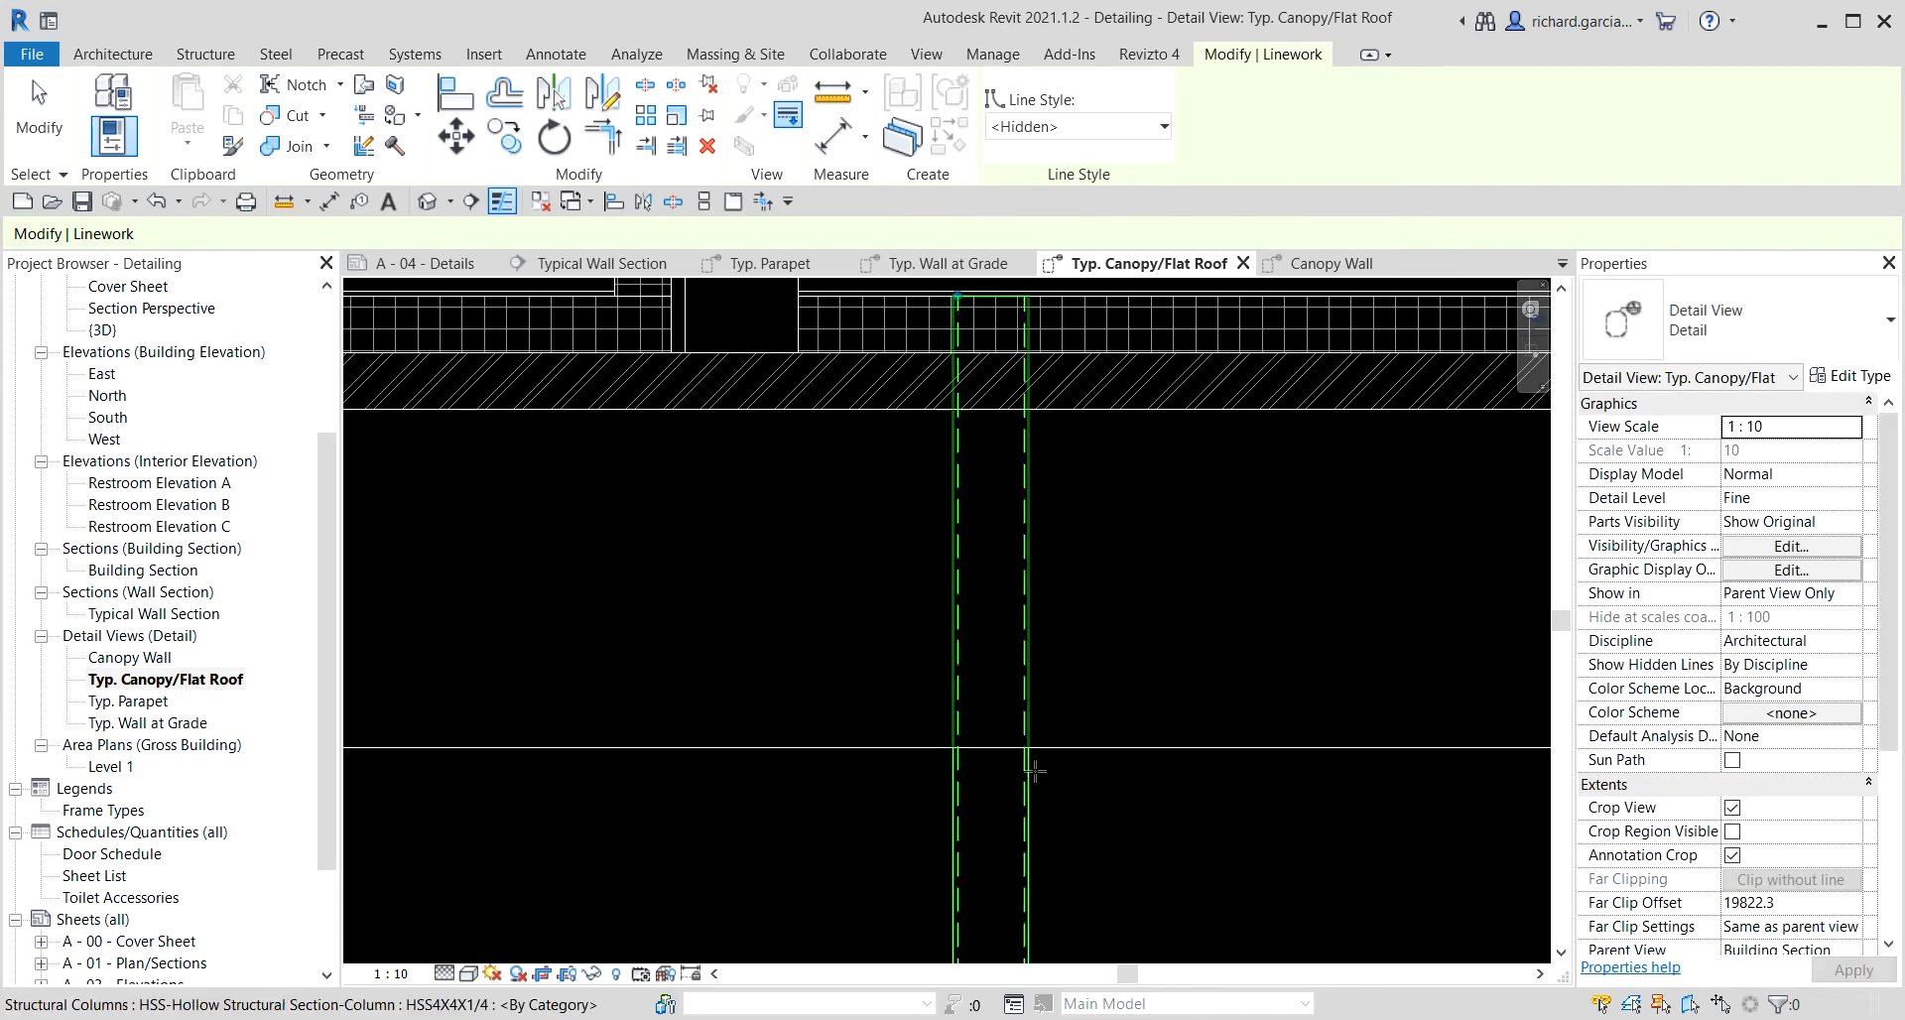
pyautogui.scroll(5, 1040, 774)
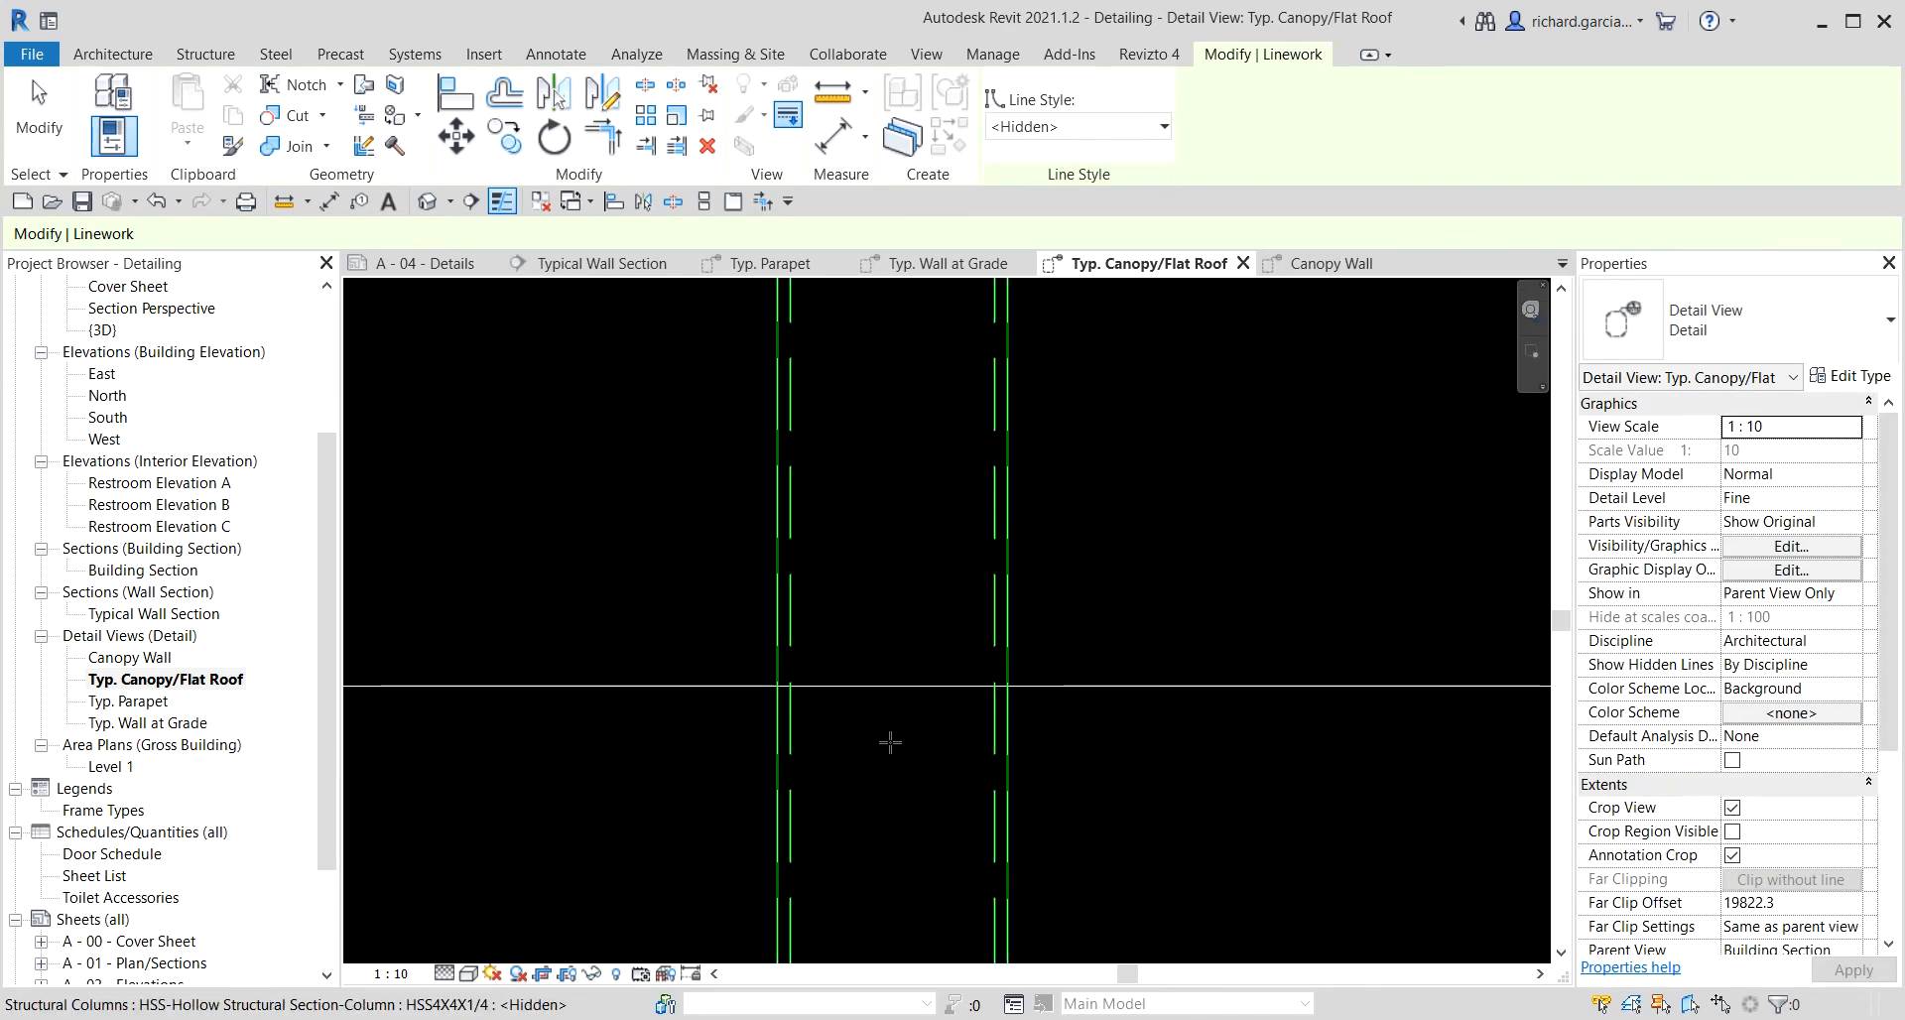
pyautogui.scroll(-4, 893, 740)
pyautogui.scroll(-3, 619, 533)
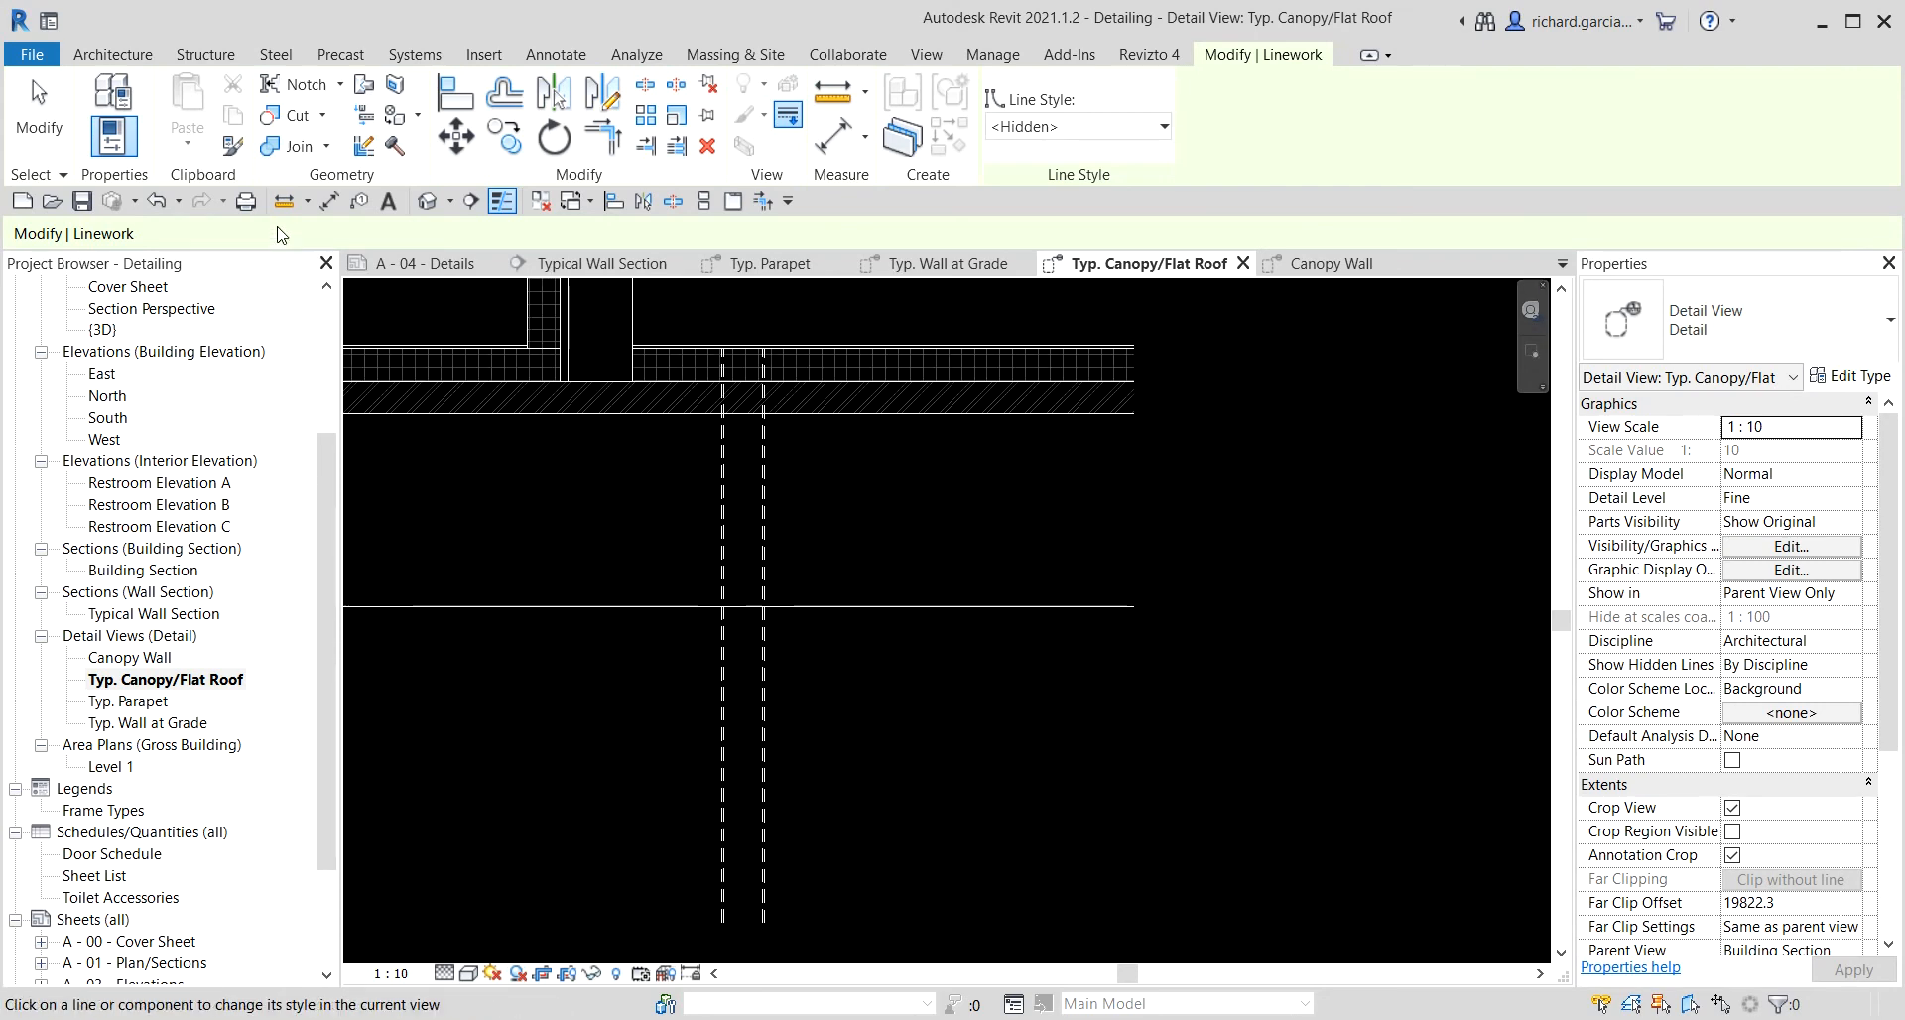
pyautogui.click(40, 109)
pyautogui.scroll(2, 740, 611)
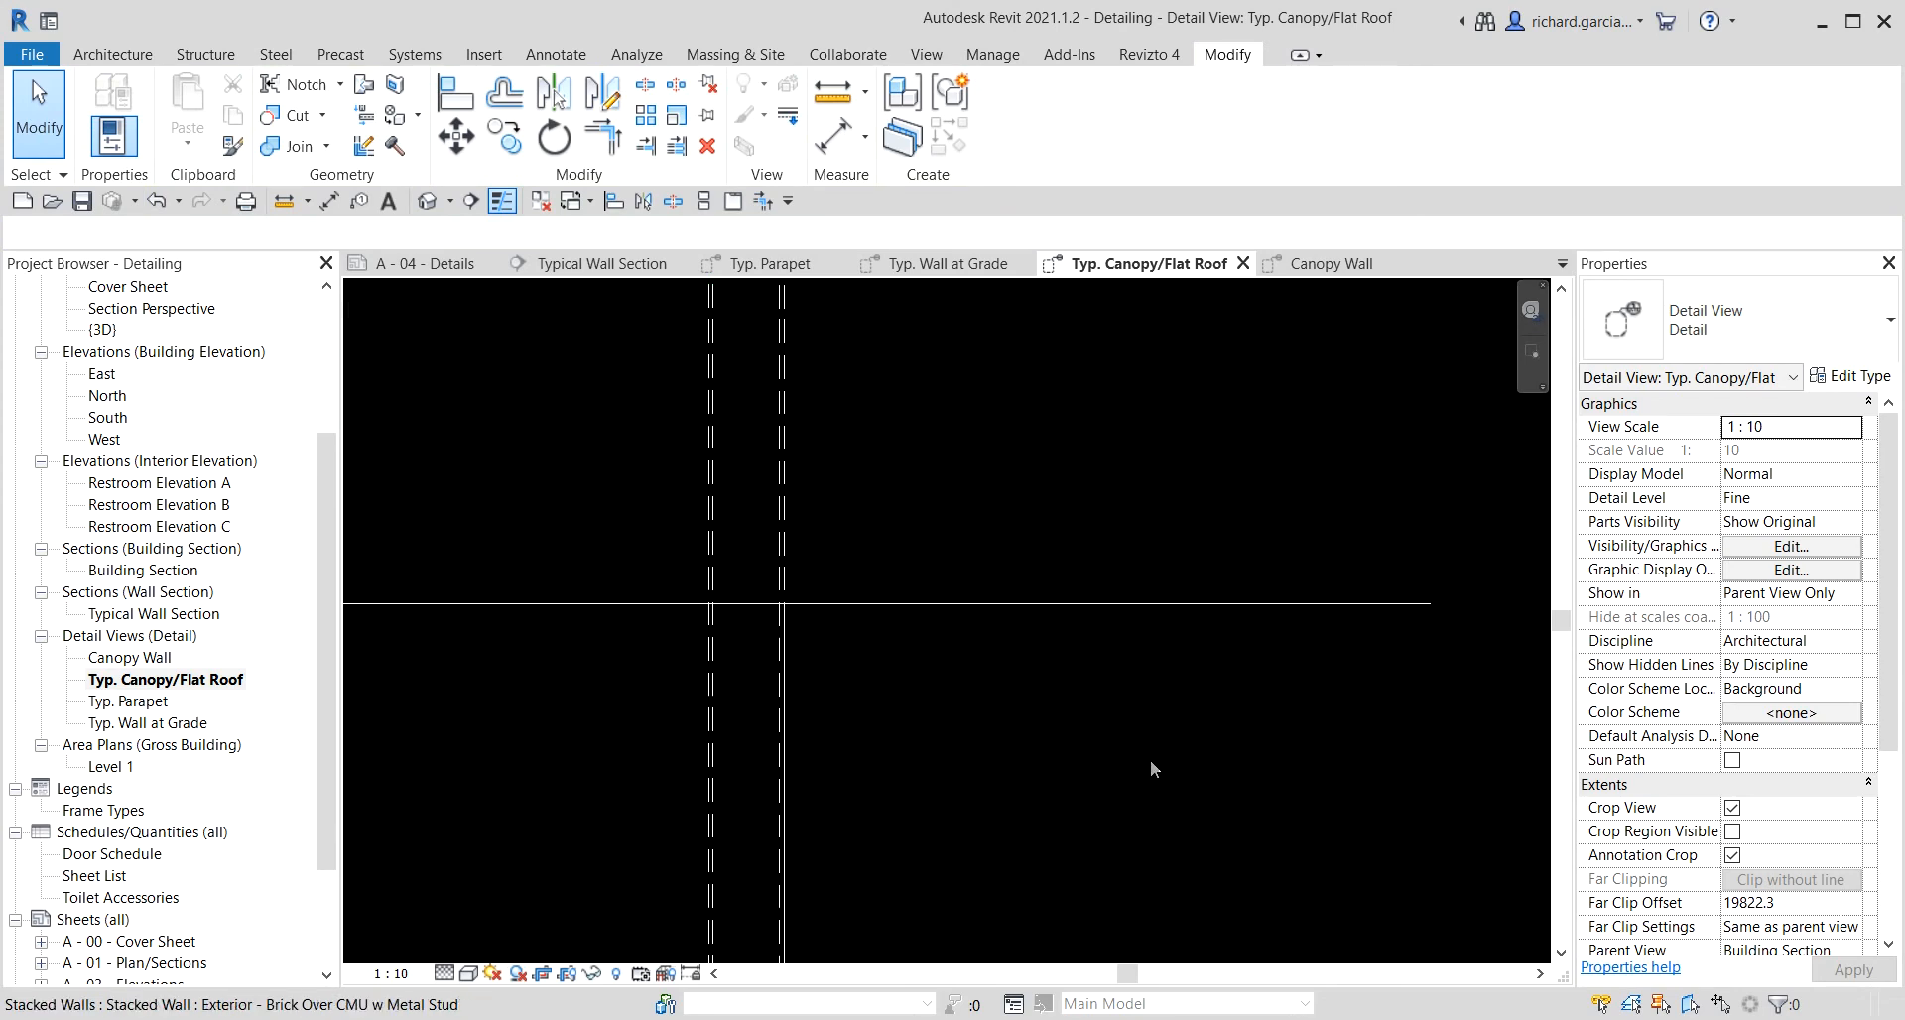
pyautogui.scroll(3, 688, 641)
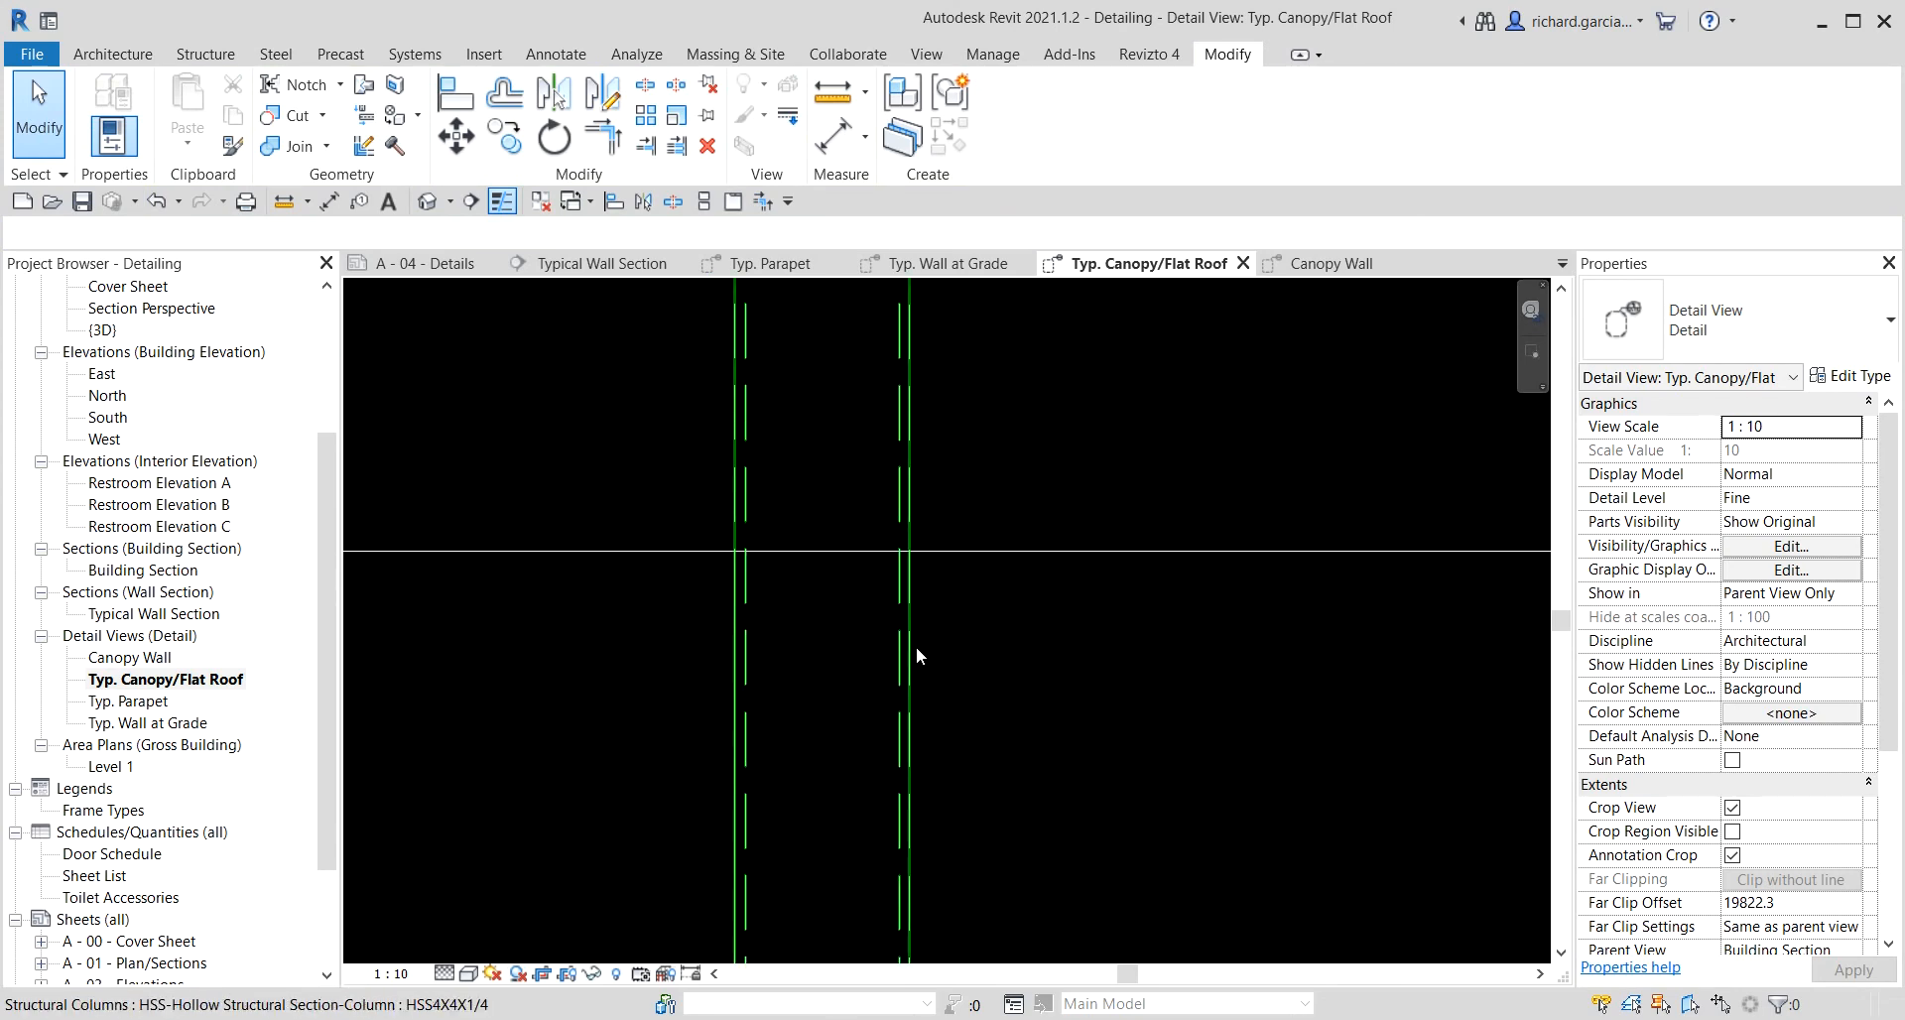
pyautogui.scroll(-5, 1167, 633)
pyautogui.scroll(-2, 1180, 625)
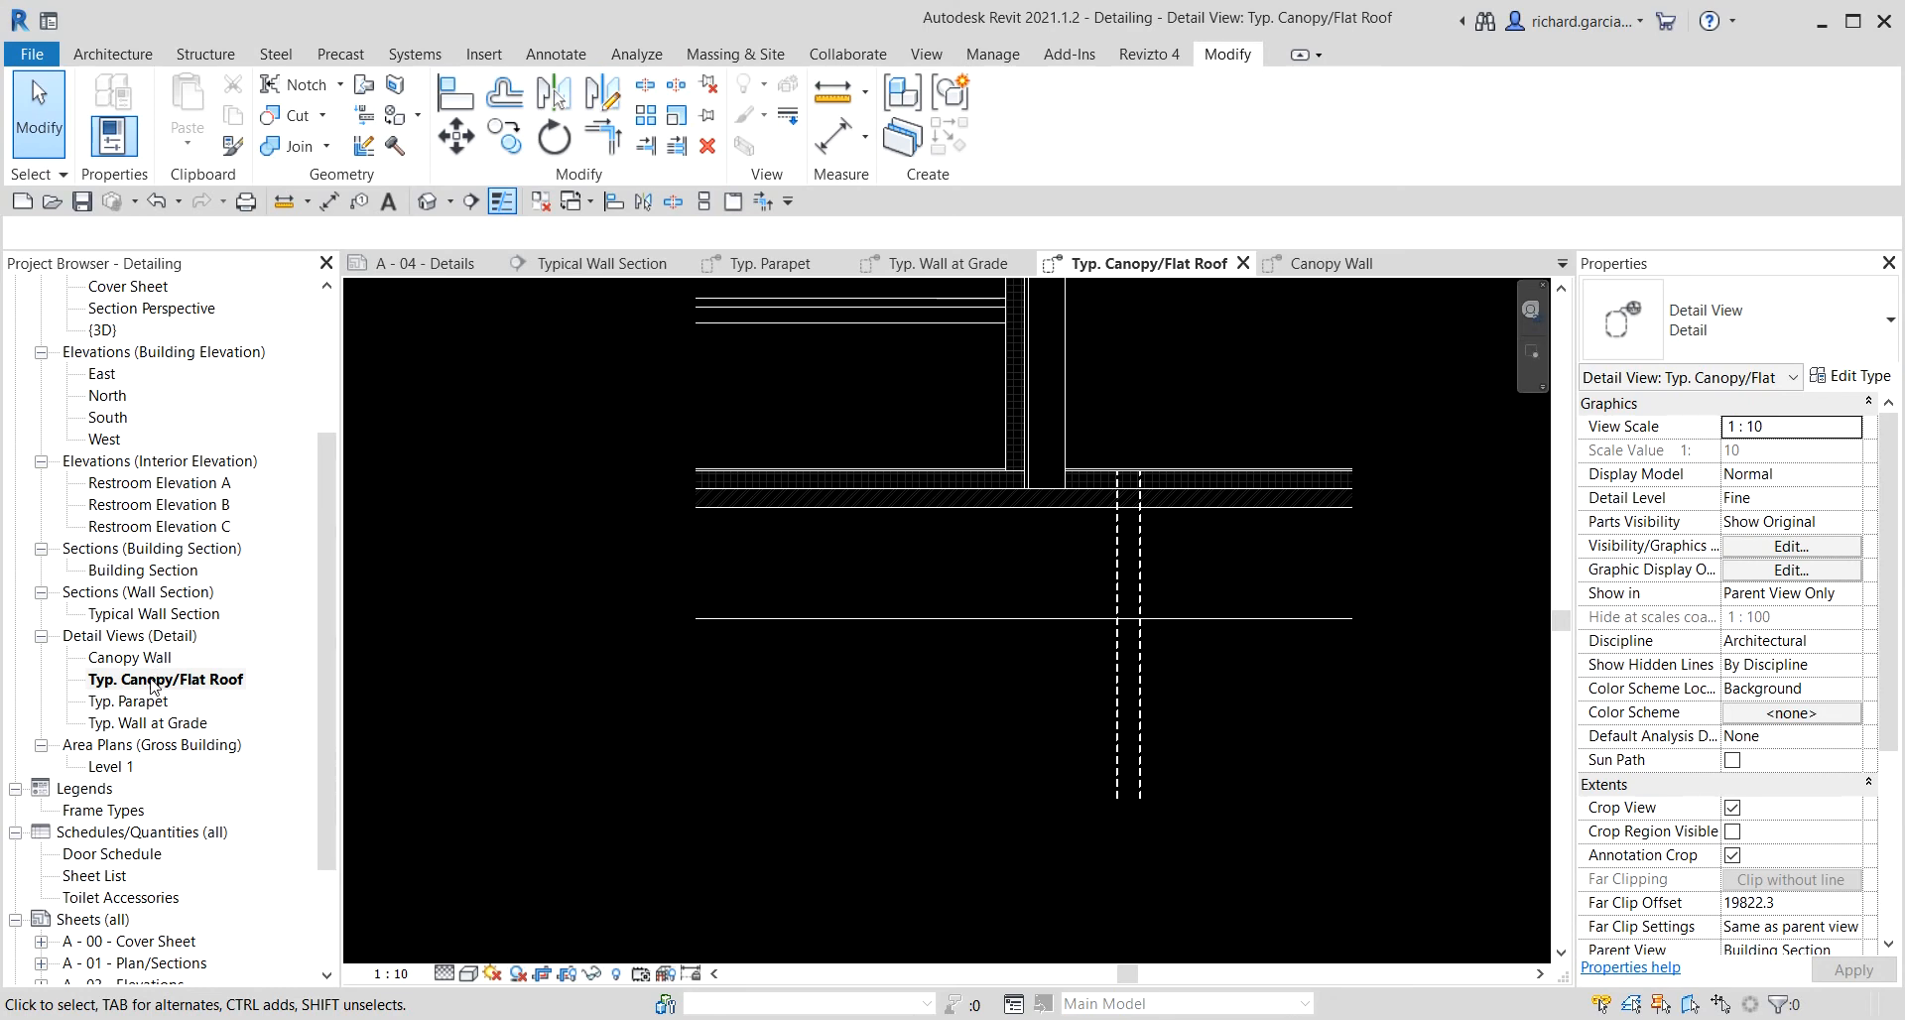
# Open the A - 04 - Details sheet.
pyautogui.click(269, 836)
pyautogui.doubleClick(143, 570)
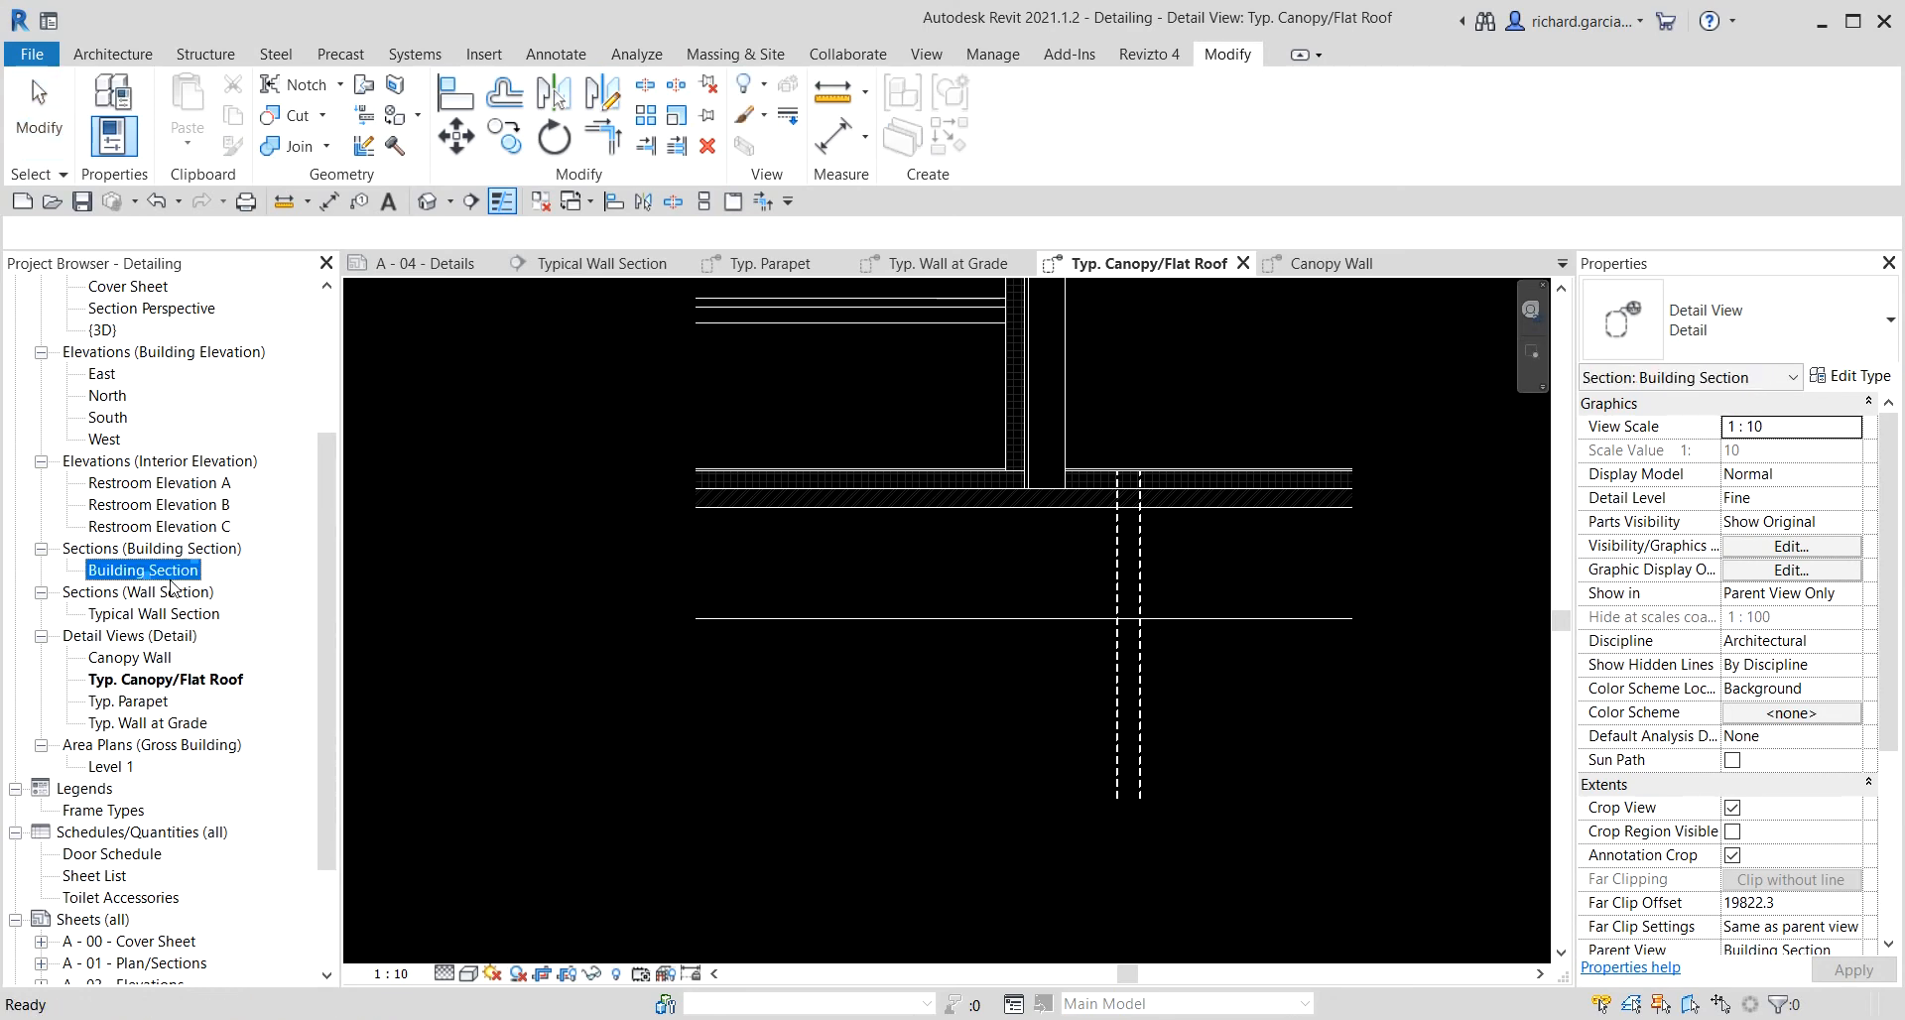
pyautogui.scroll(-5, 1064, 623)
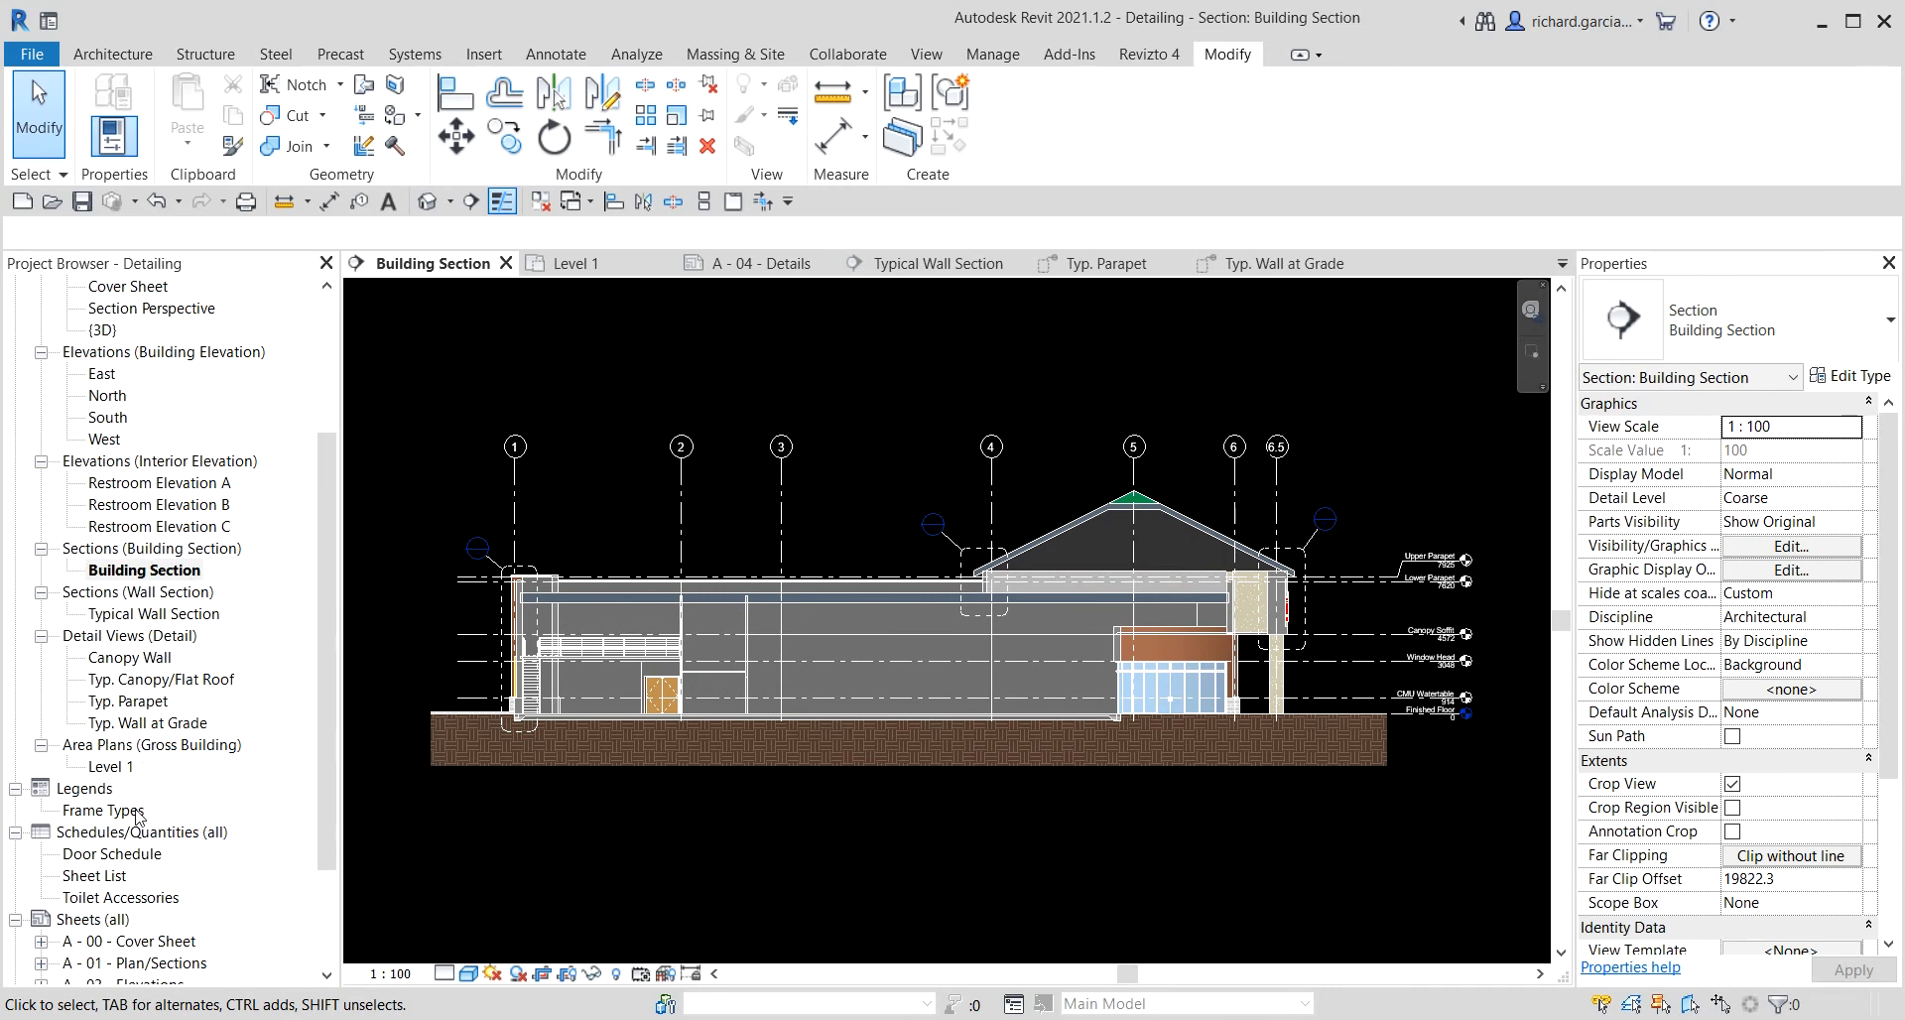
pyautogui.scroll(-2, 139, 815)
pyautogui.doubleClick(139, 876)
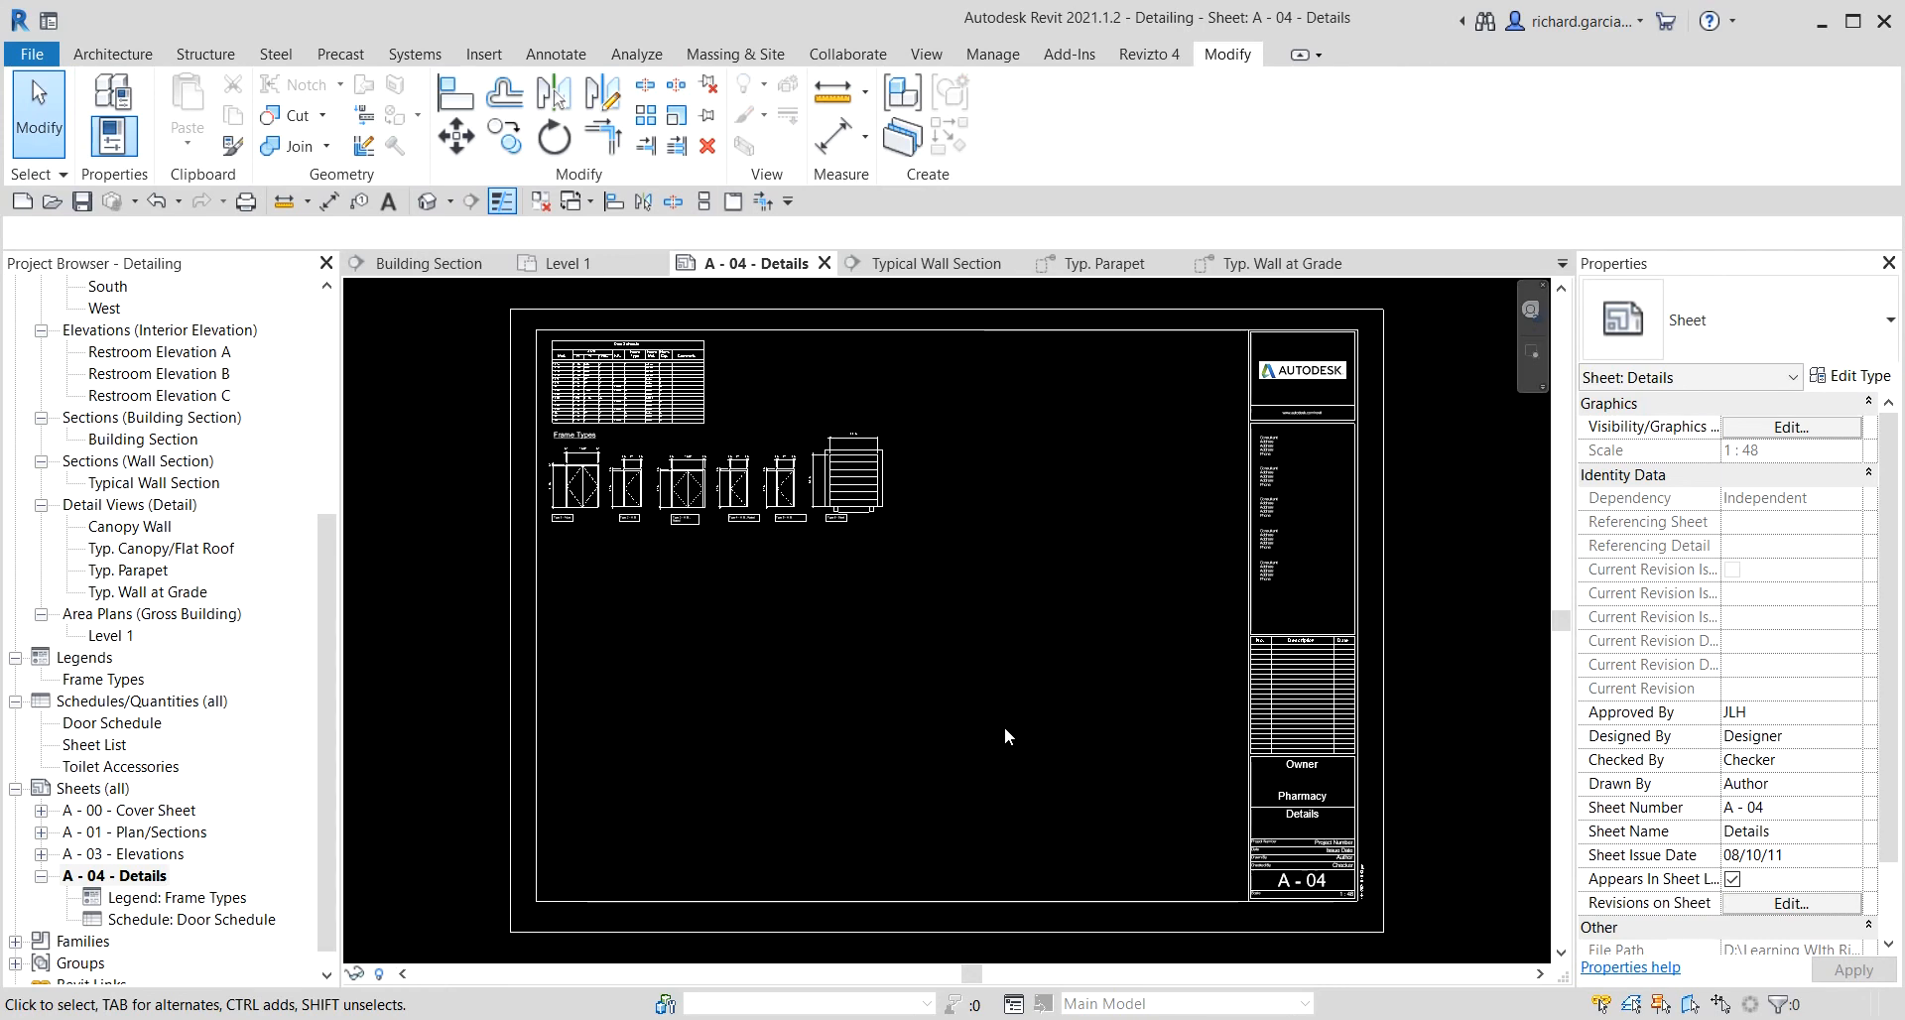
# Move the door schedule and the frame types legend together down toward the bottom of the sheet.
pyautogui.click(712, 410)
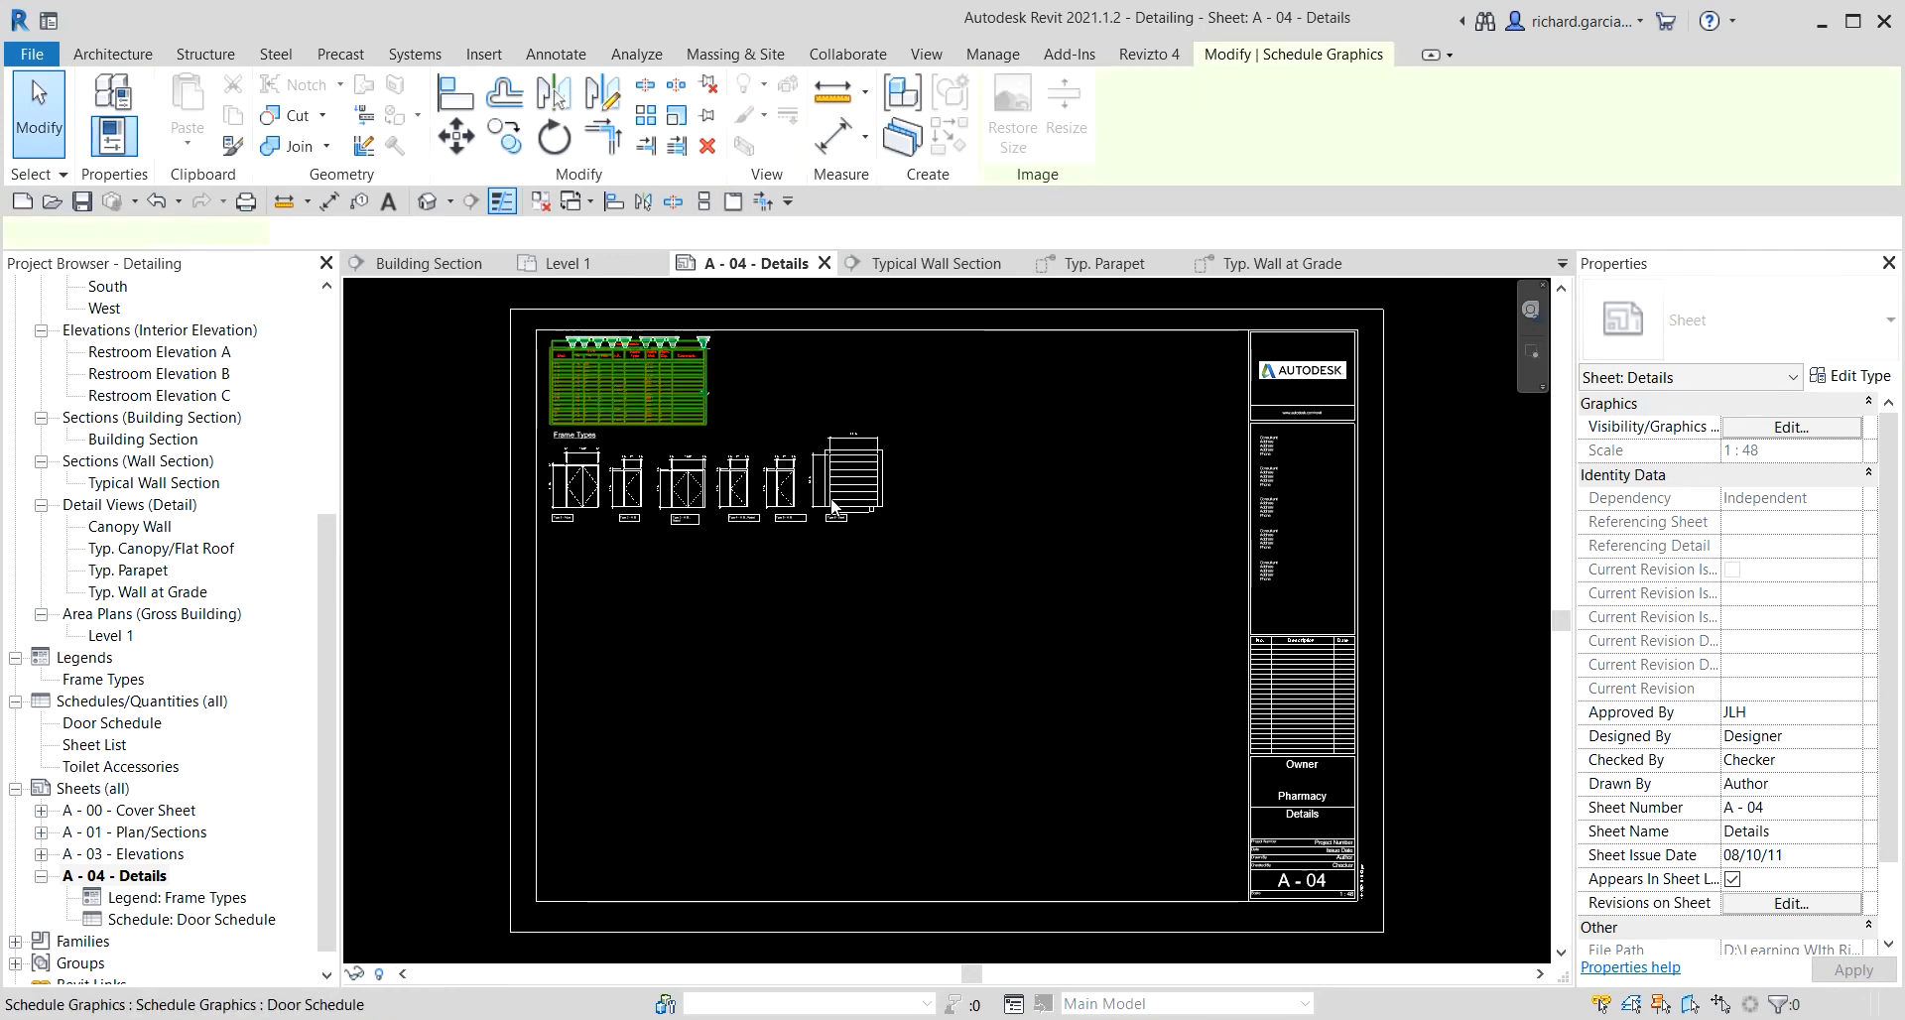
pyautogui.keyDown('ctrl'); pyautogui.click(683, 488); pyautogui.keyUp('ctrl')
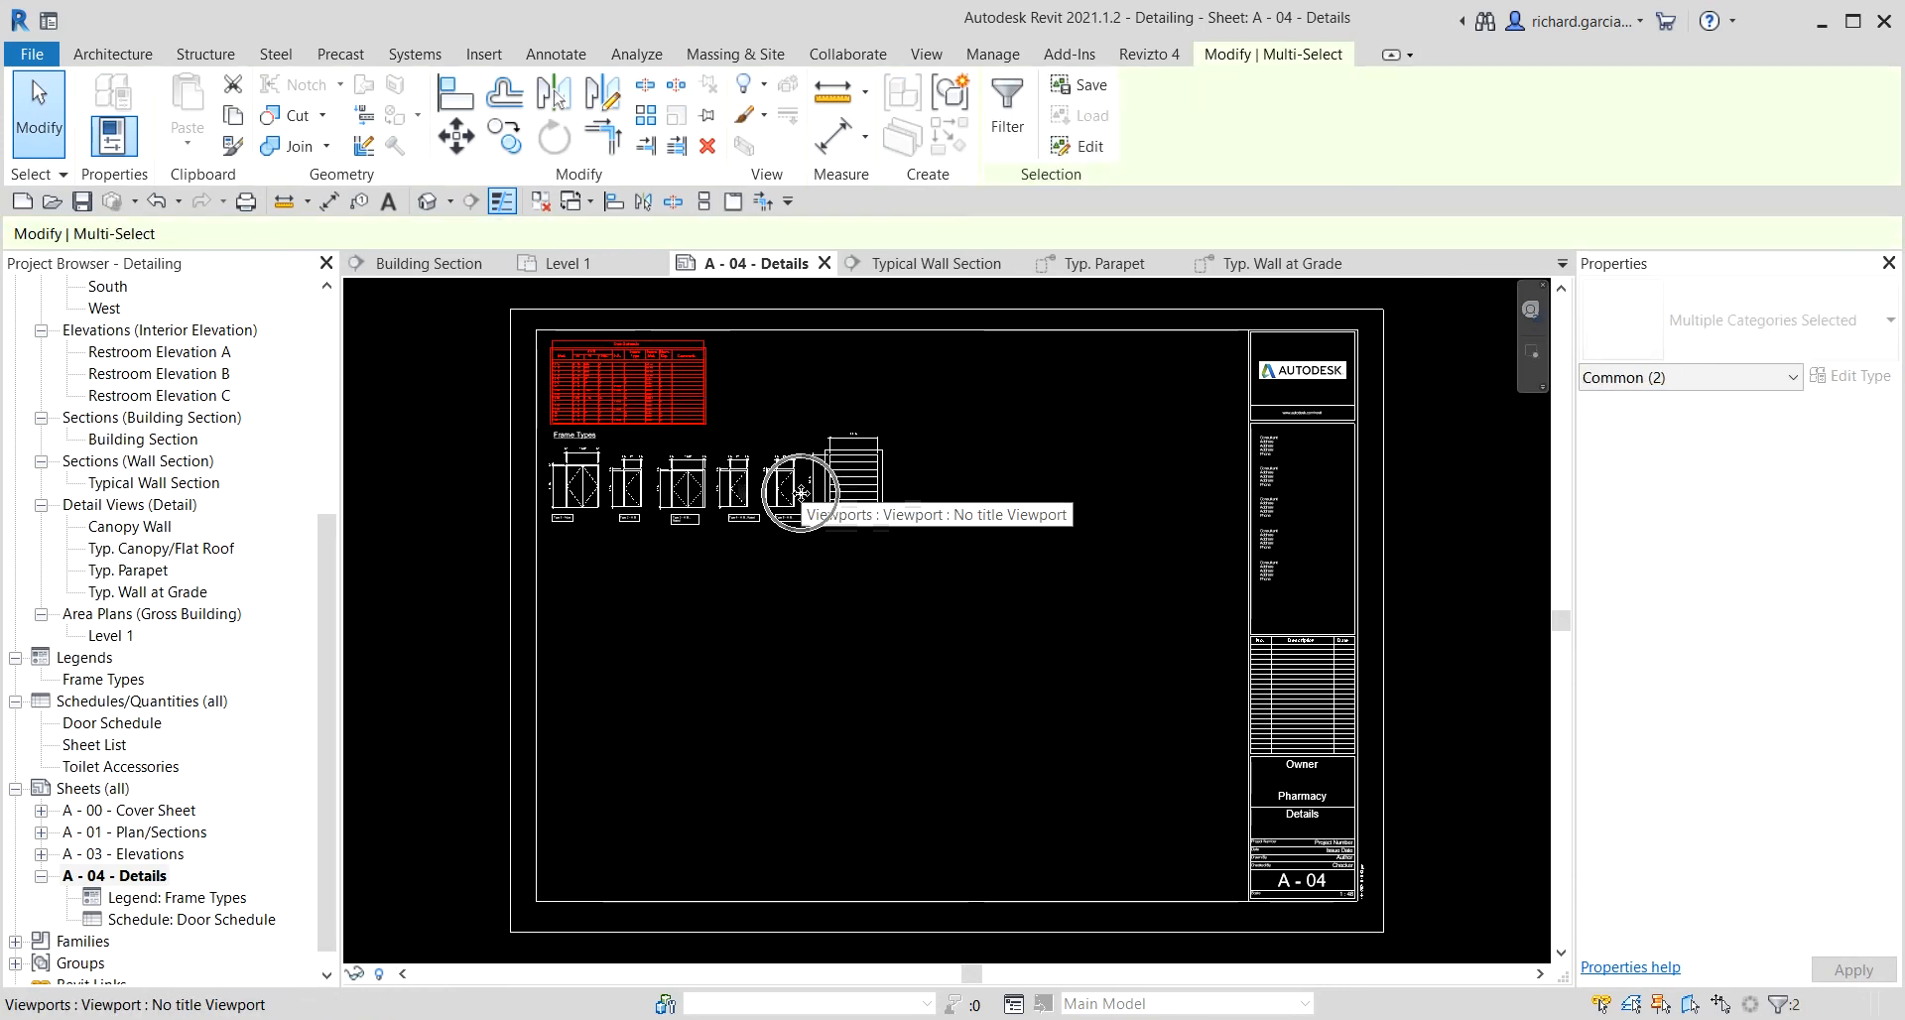
pyautogui.hotkey('shift', 'Down')
pyautogui.hotkey('shift', 'Down')
pyautogui.hotkey('shift', 'Down')
pyautogui.hotkey('shift', 'Down')
pyautogui.hotkey('shift', 'Down')
pyautogui.hotkey('shift', 'Down')
pyautogui.hotkey('shift', 'Down')
pyautogui.hotkey('shift', 'Down')
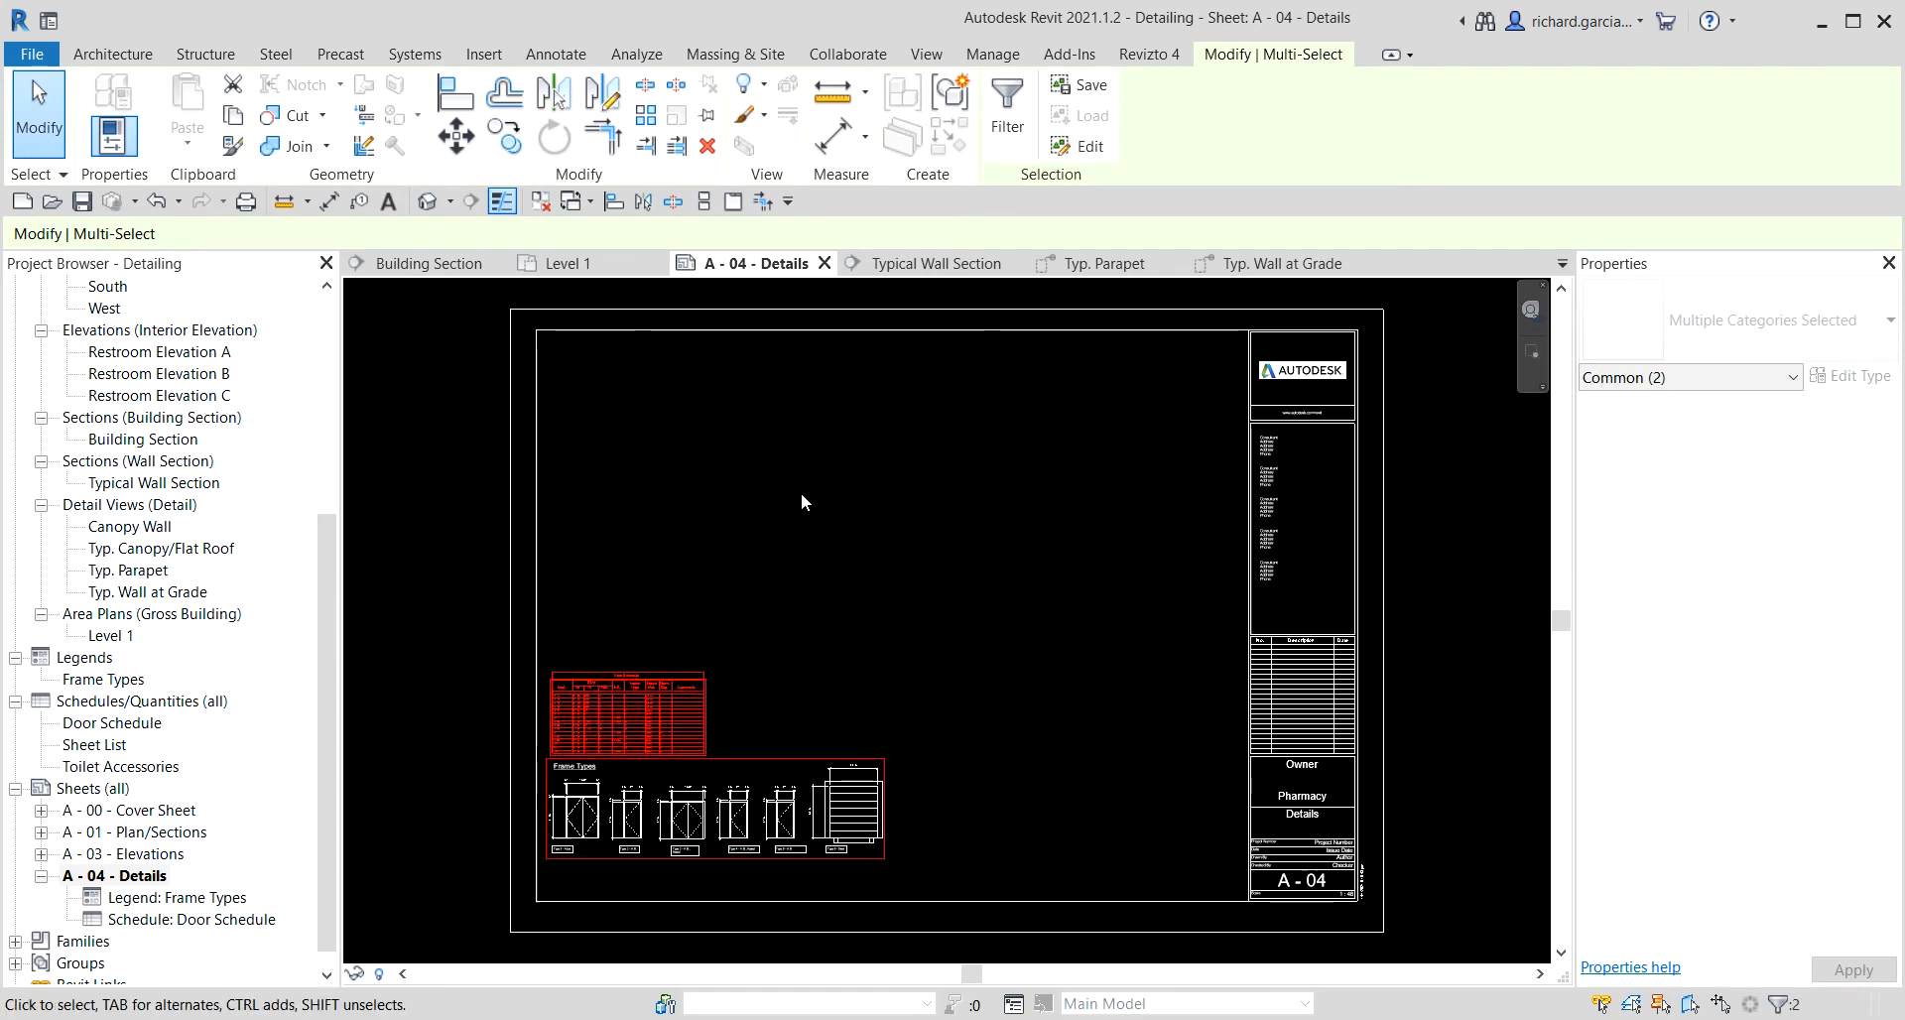
pyautogui.hotkey('shift', 'Down')
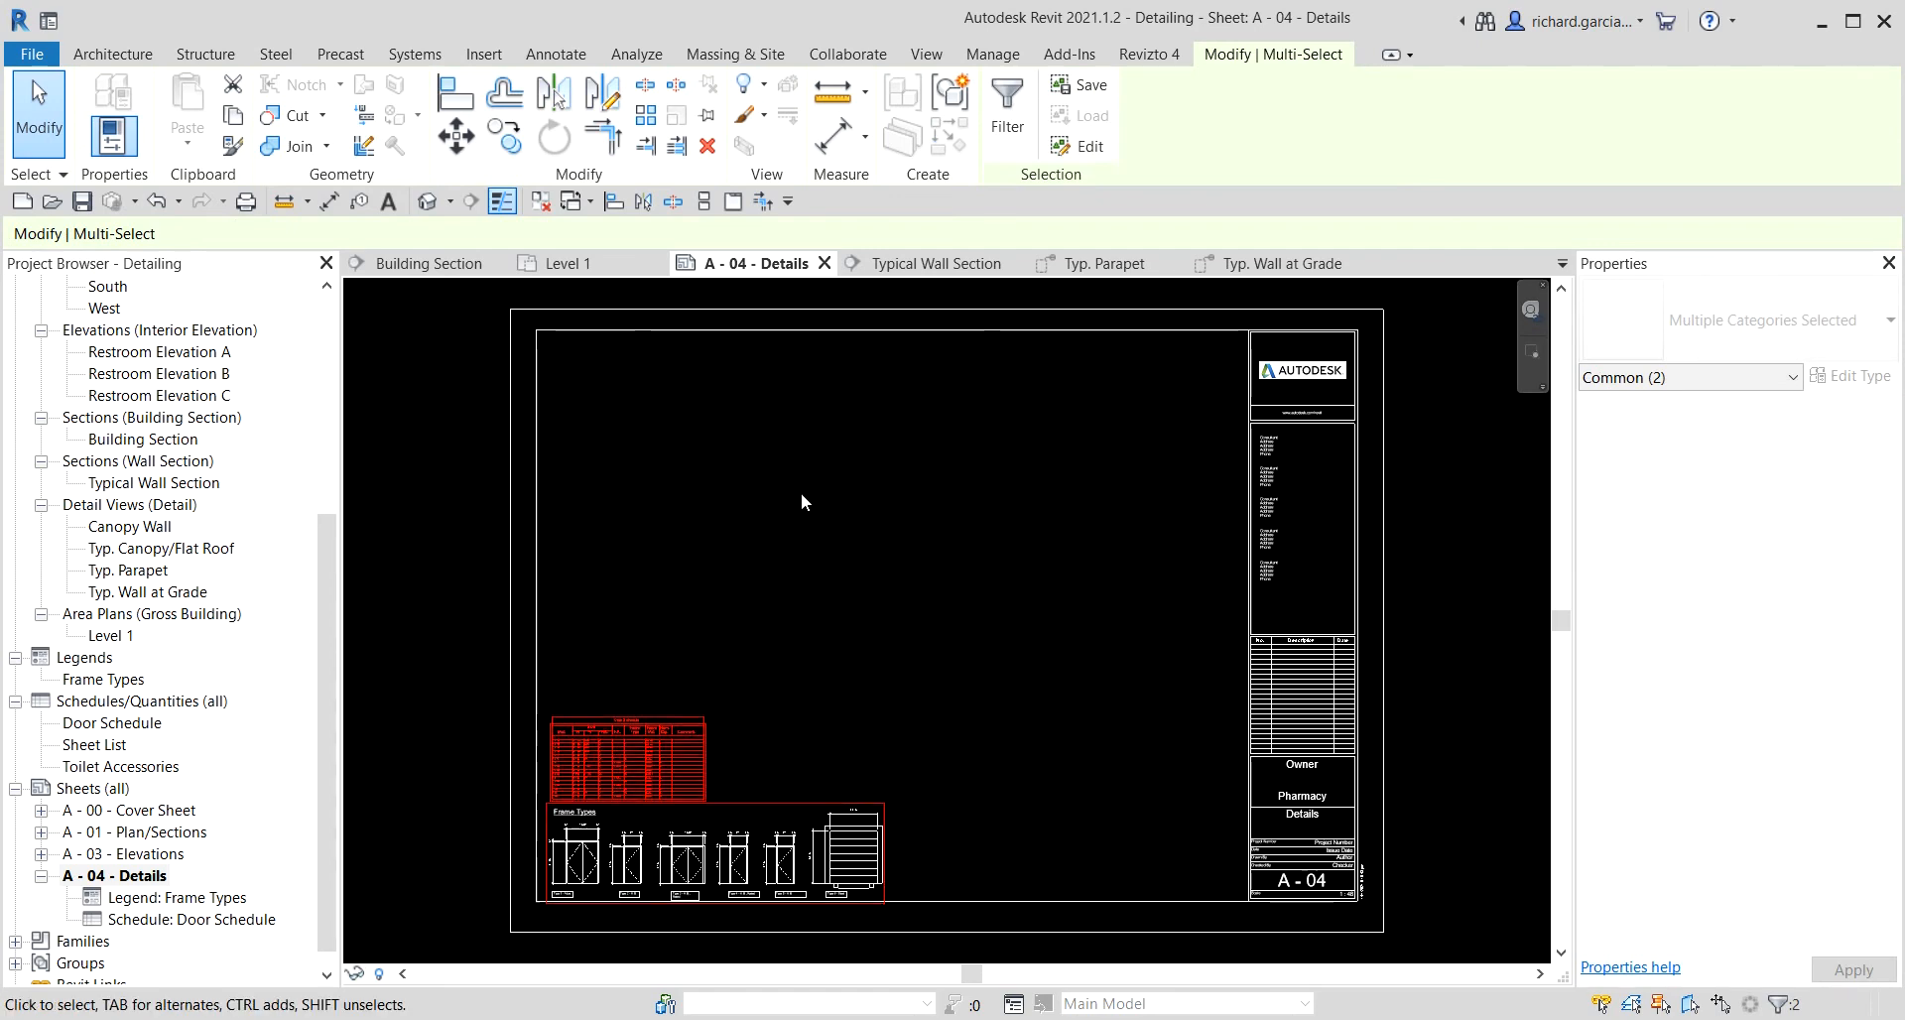
pyautogui.press('Up')
pyautogui.press('Escape')
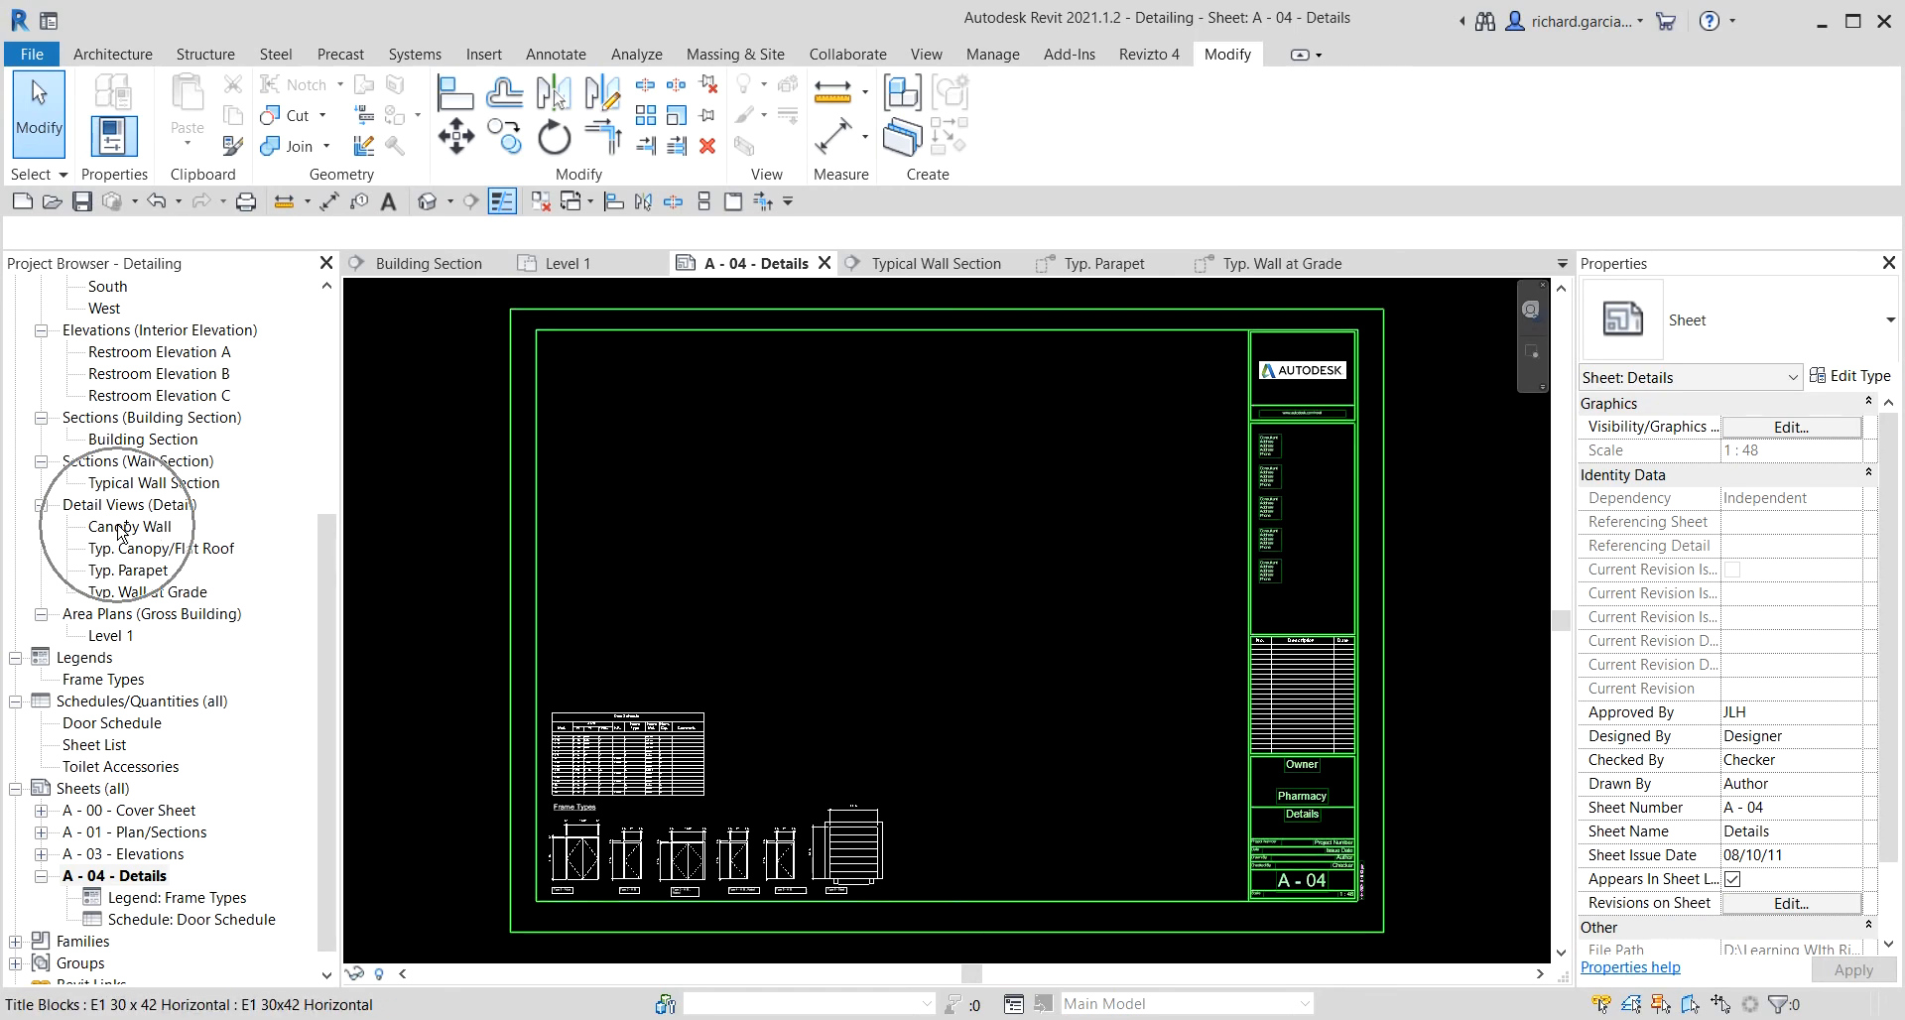
# Place the Canopy Wall detail view in the sheet's upper-left area.
pyautogui.moveTo(117, 526); pyautogui.dragTo(671, 535)
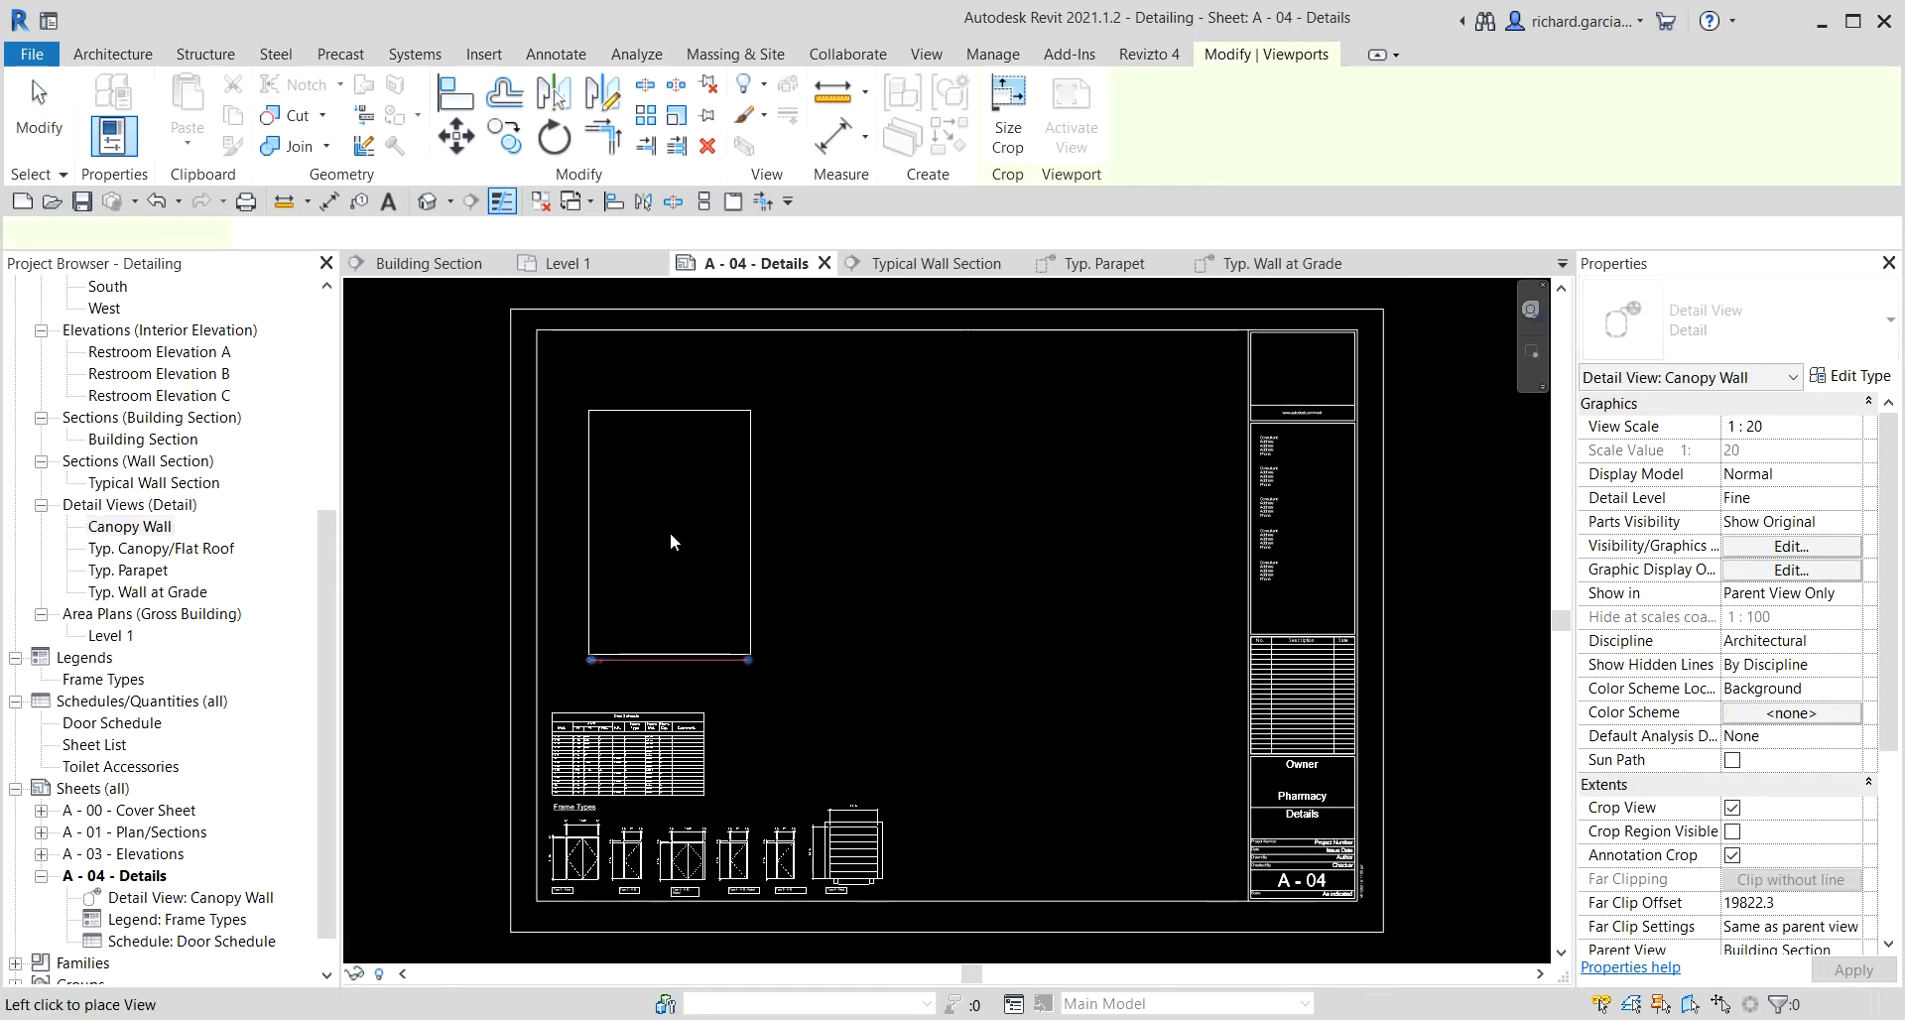
pyautogui.click(637, 493)
# Place the Typ. Canopy/Flat Roof detail view on the sheet to the right of the Canopy Wall view.
pyautogui.scroll(-2, 992, 605)
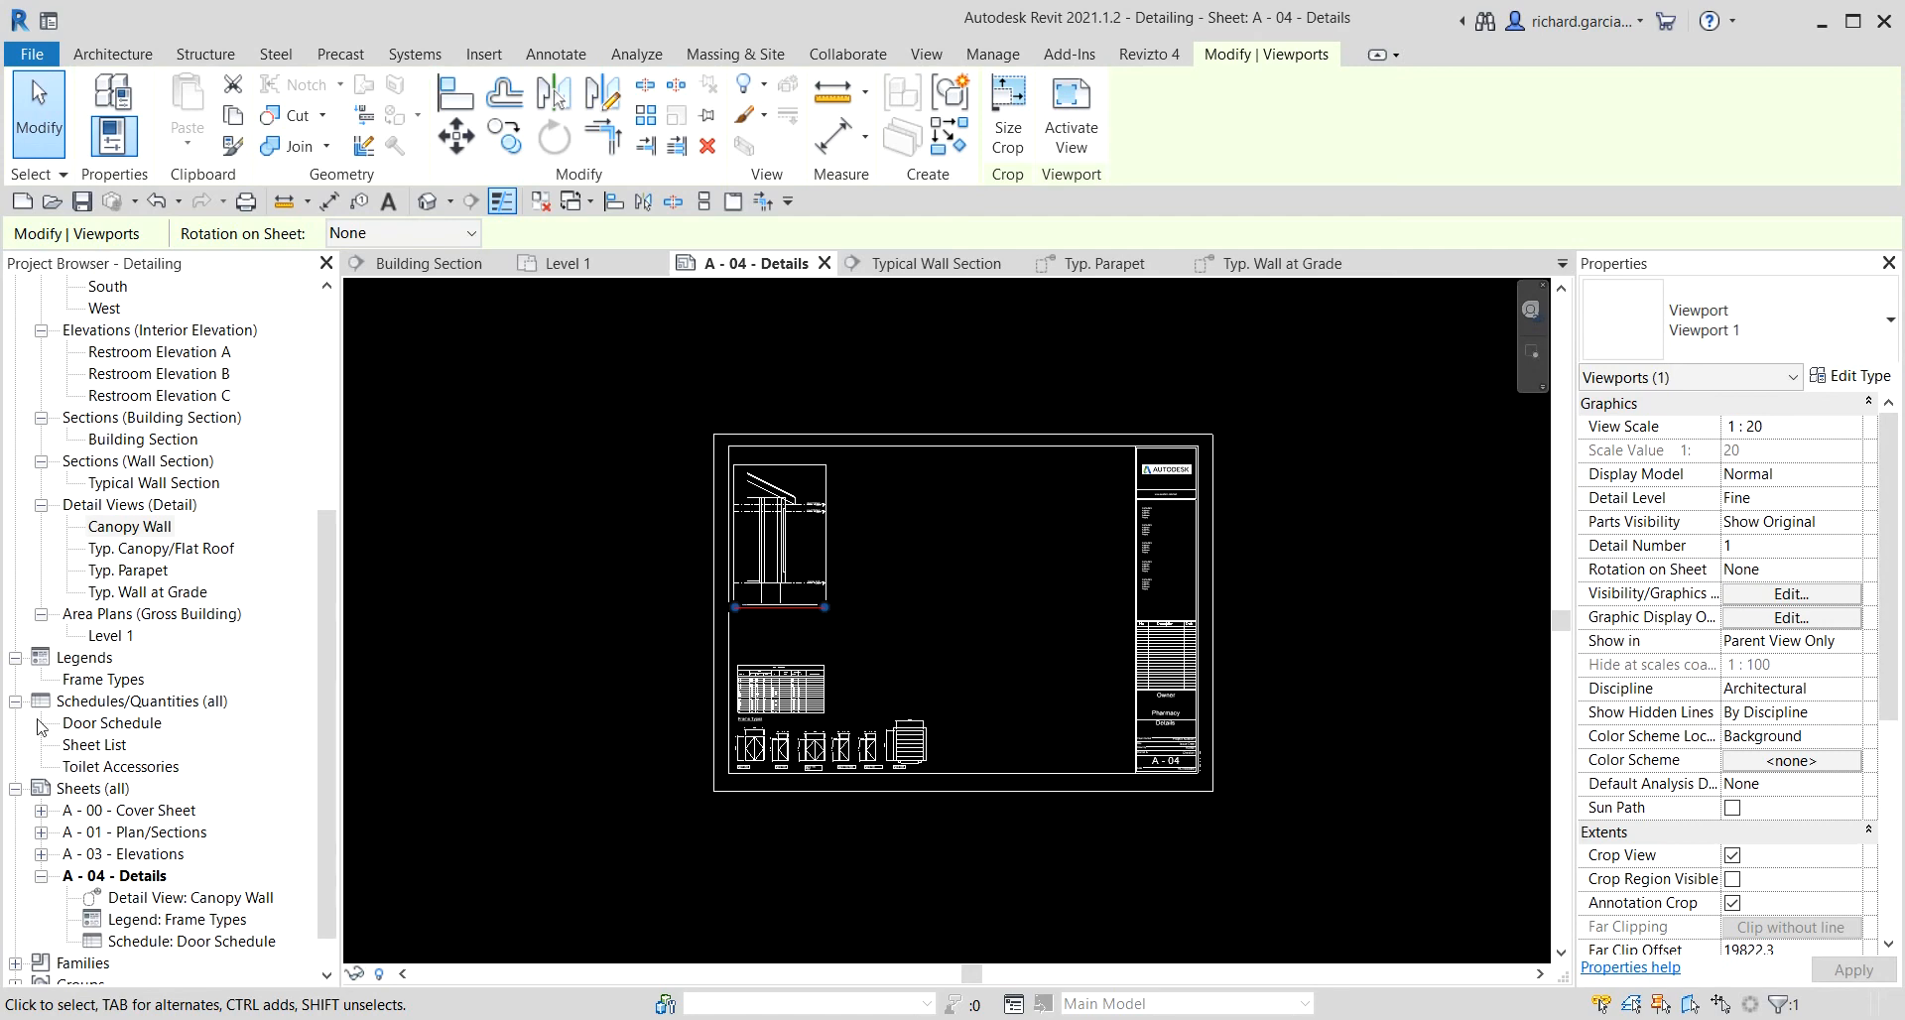
pyautogui.click(156, 558)
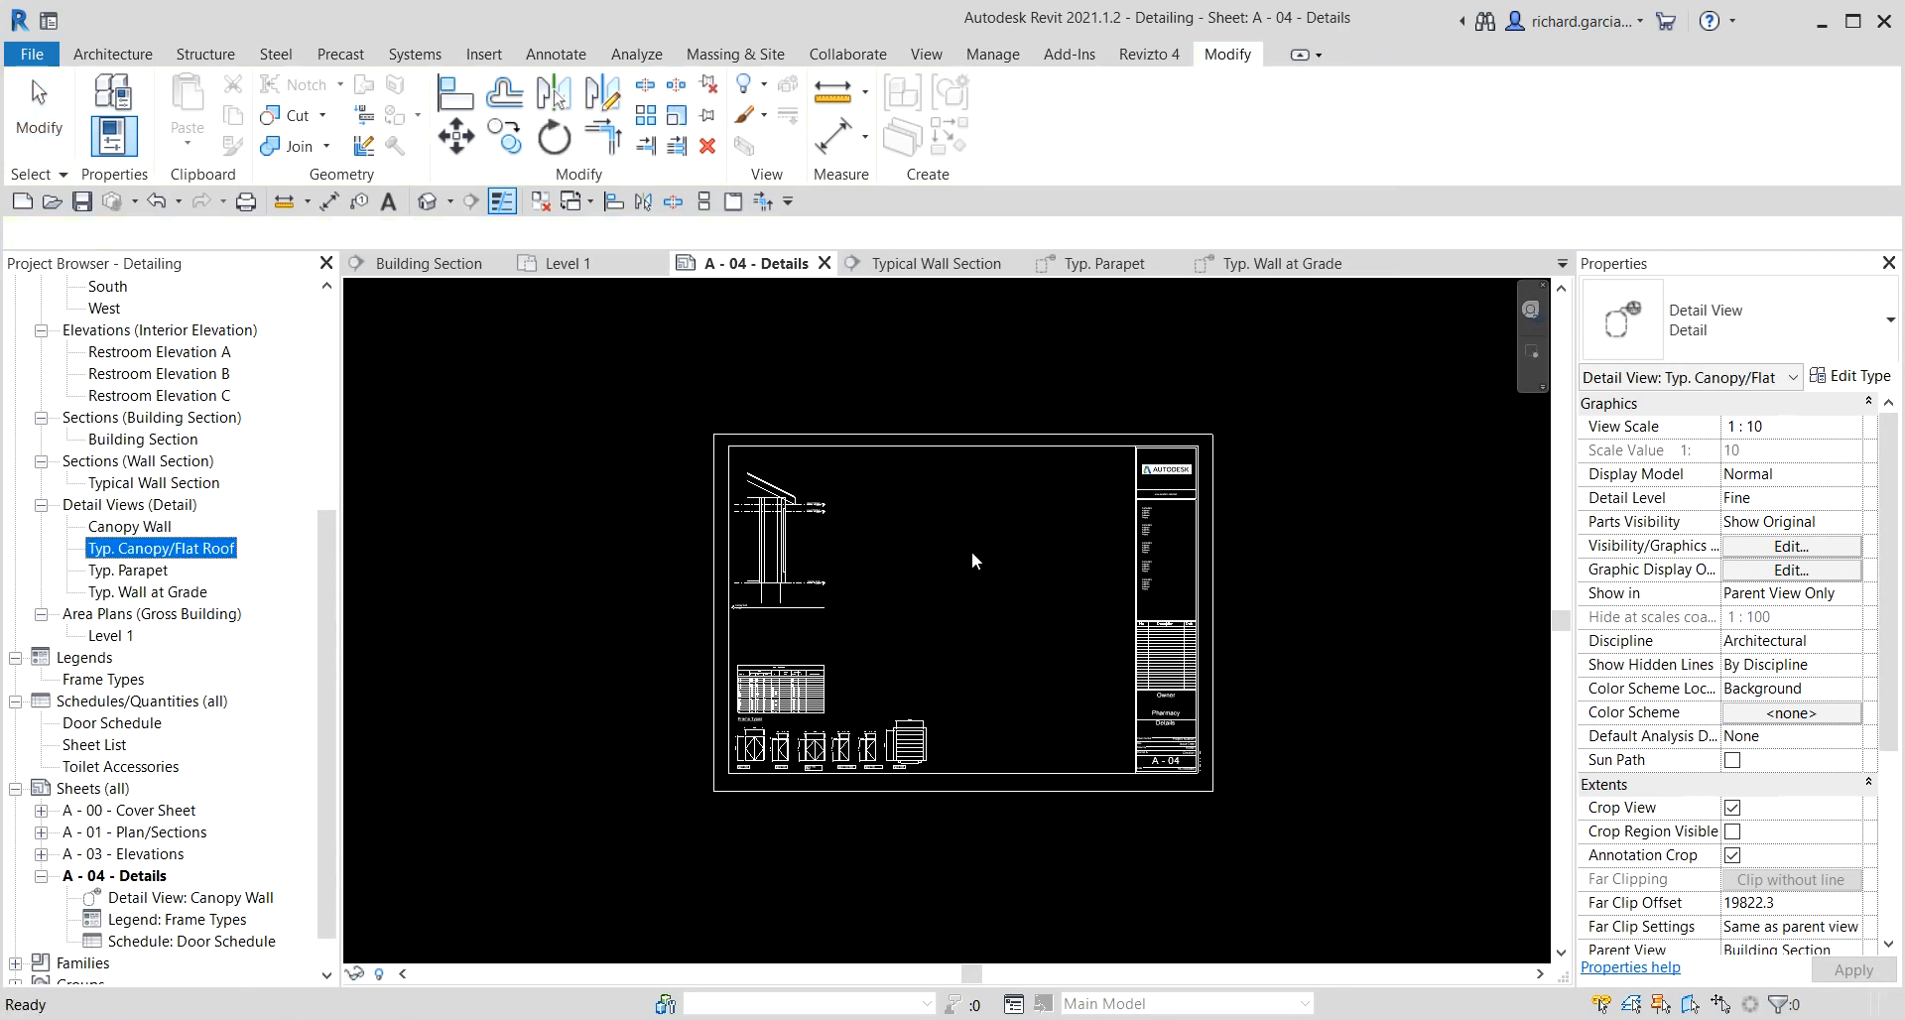
pyautogui.scroll(3, 932, 572)
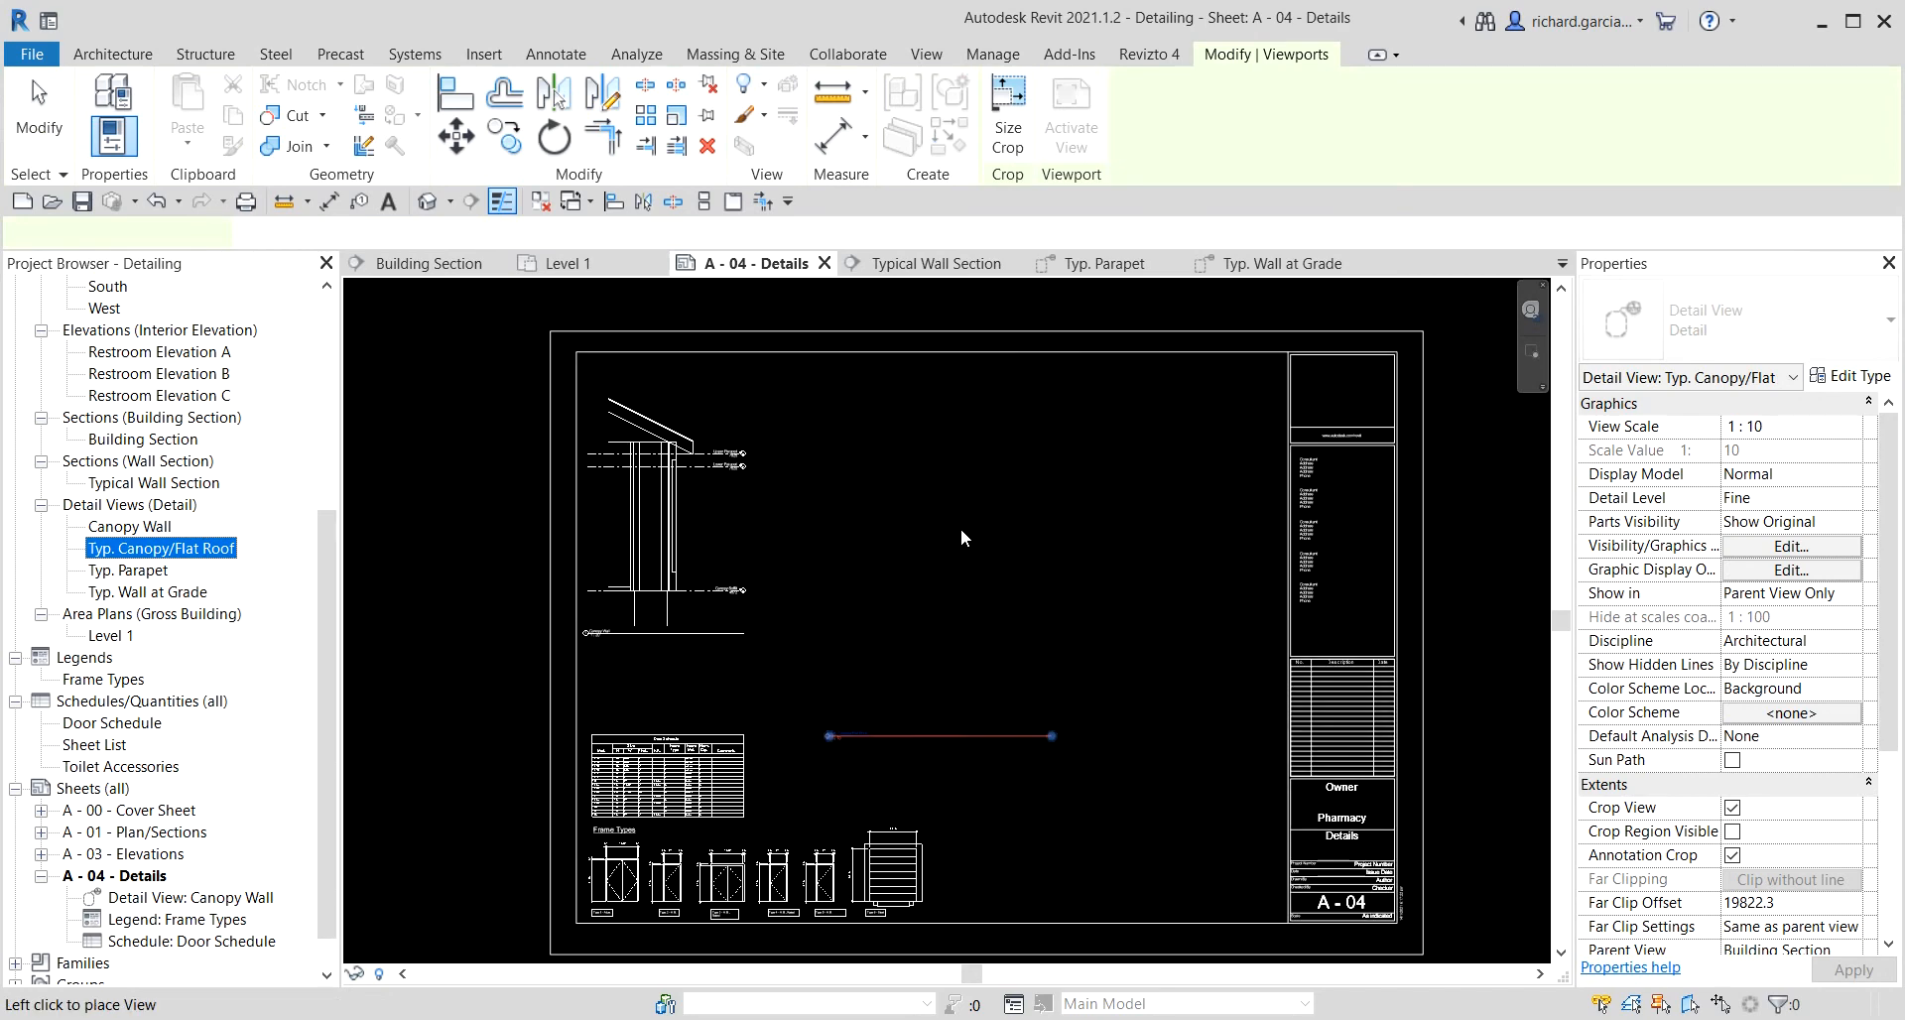
pyautogui.click(959, 477)
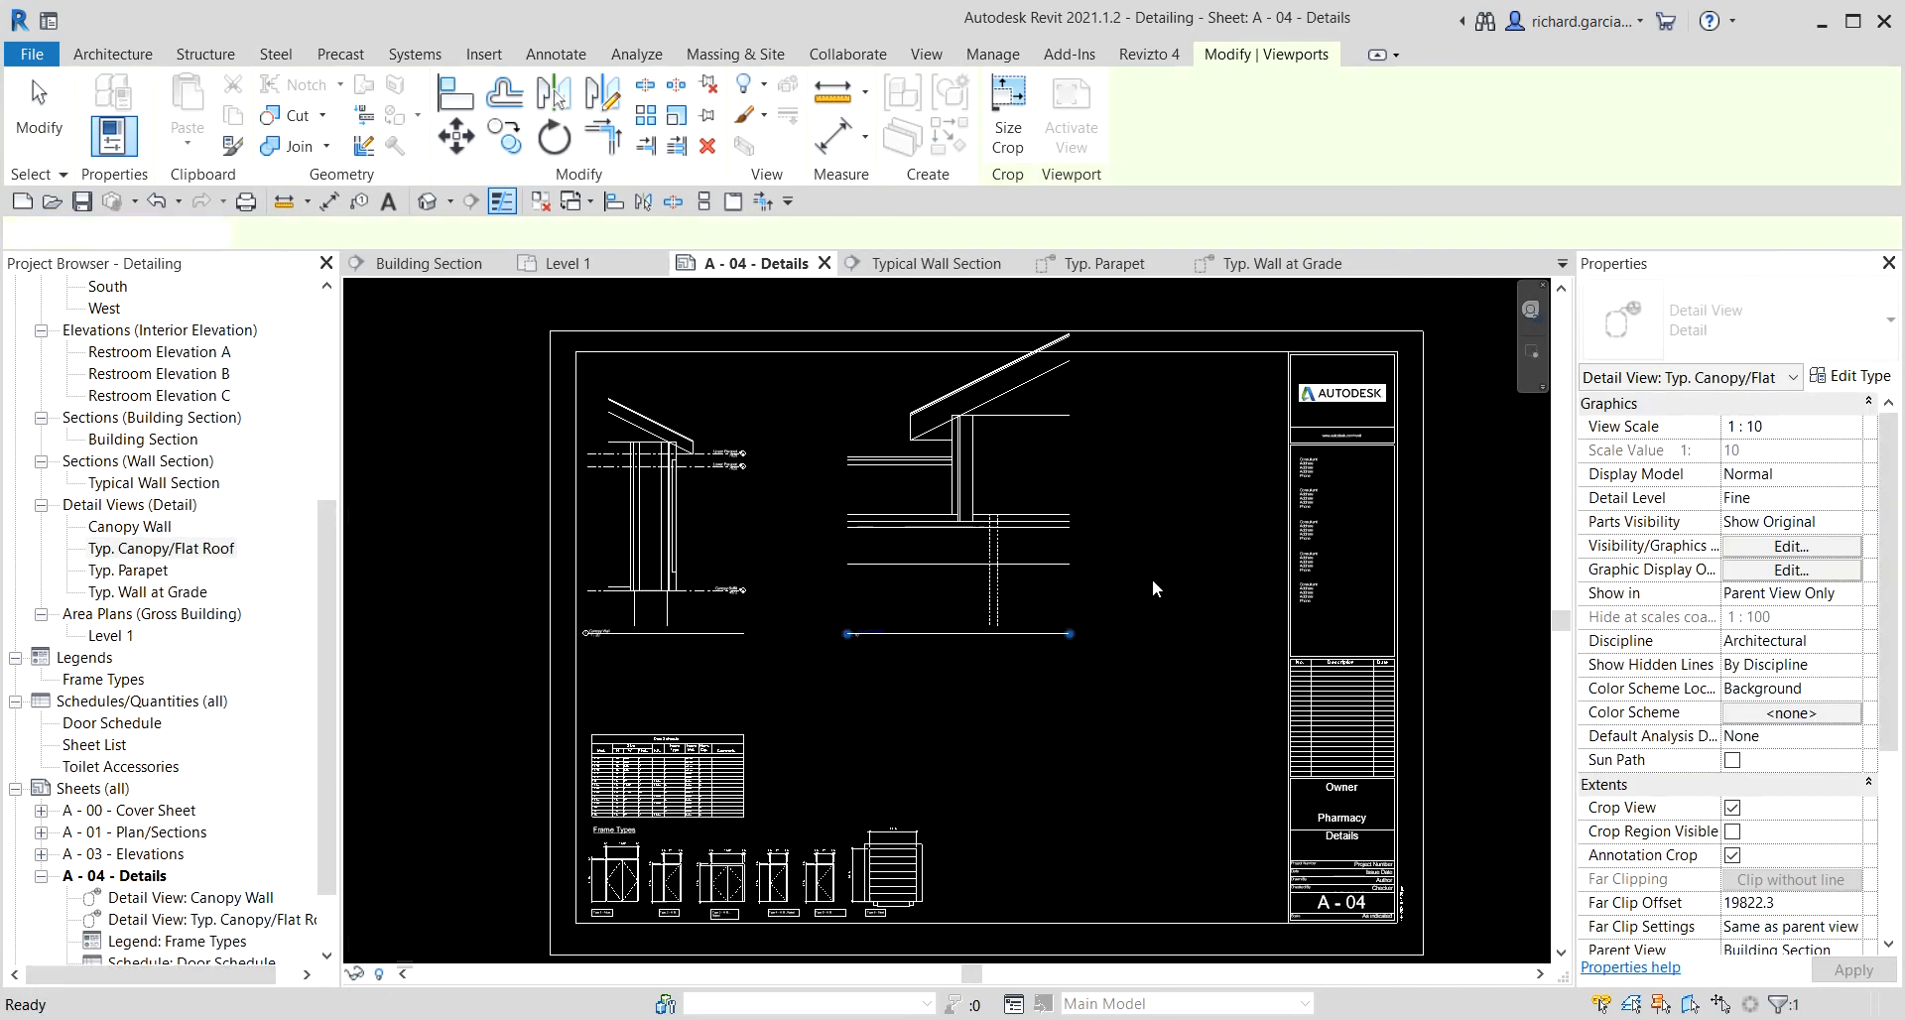
# Move the Canopy Wall and Typ. Canopy/Flat Roof viewports together slightly down on the sheet.
pyautogui.click(706, 585)
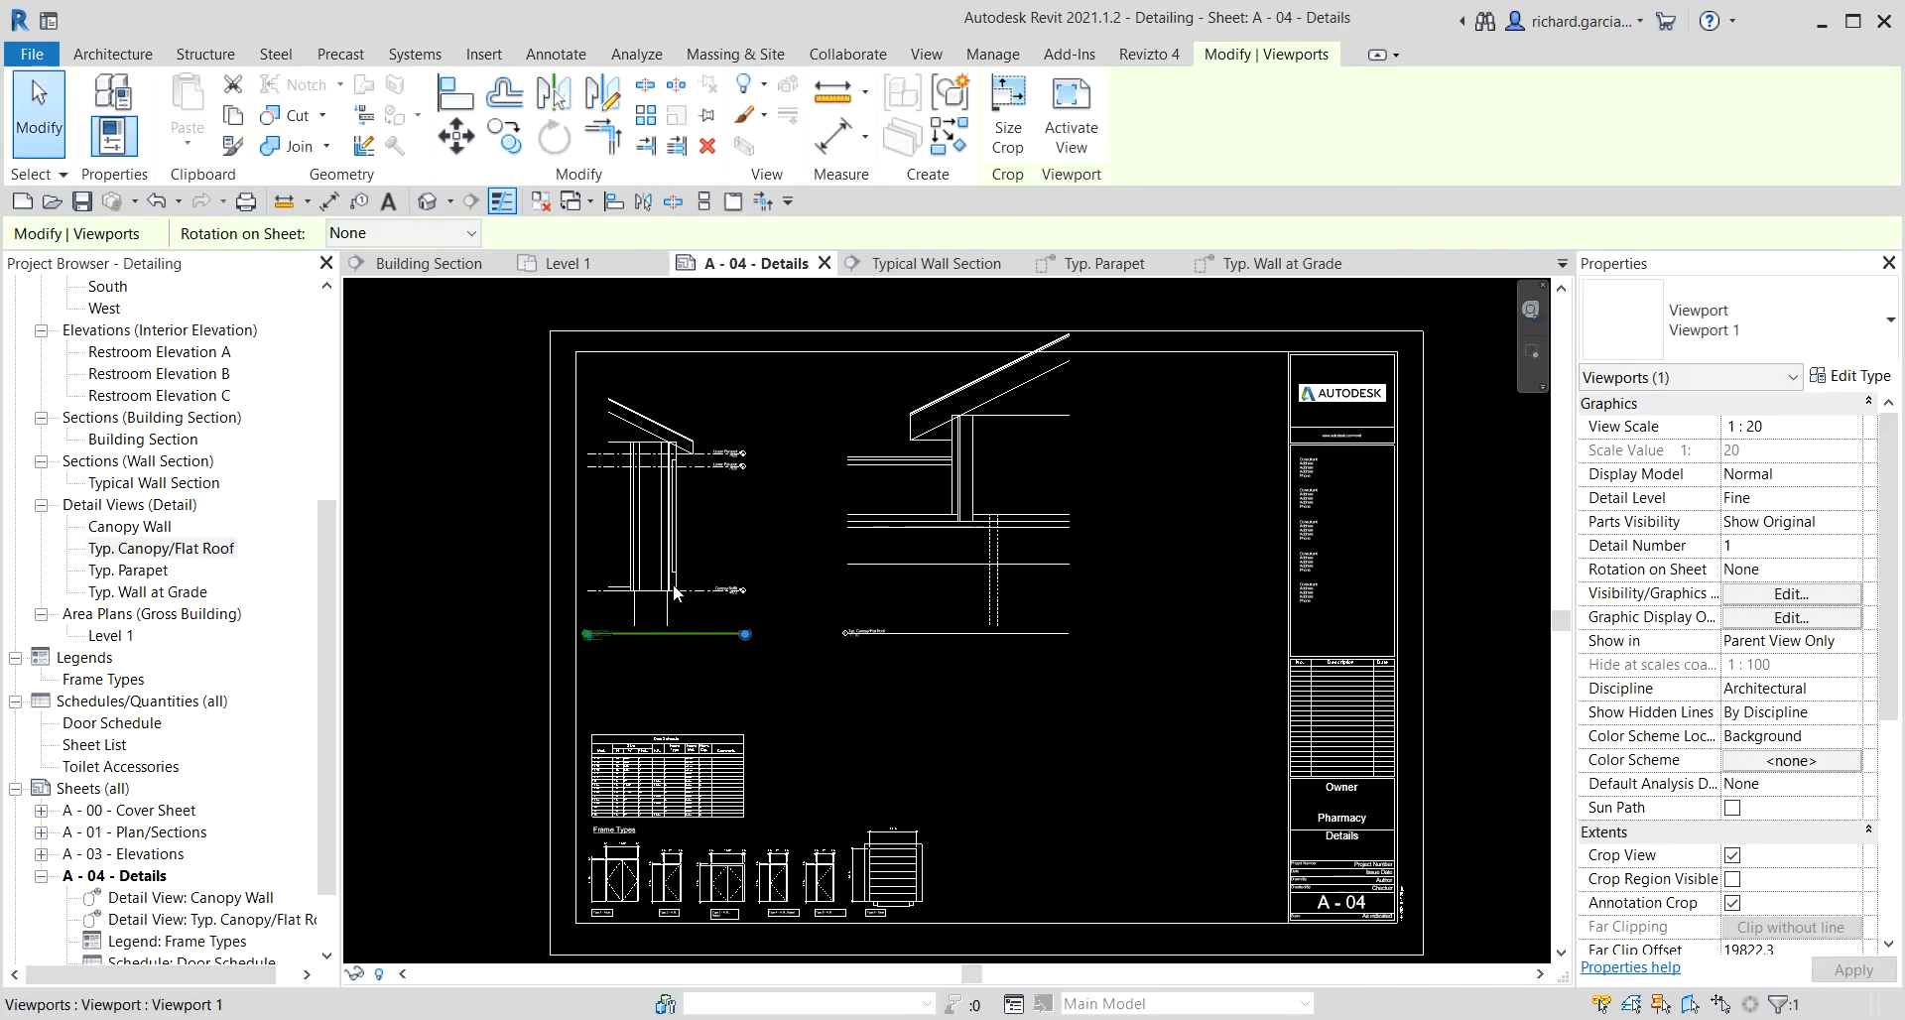
pyautogui.keyDown('ctrl'); pyautogui.click(952, 528); pyautogui.keyUp('ctrl')
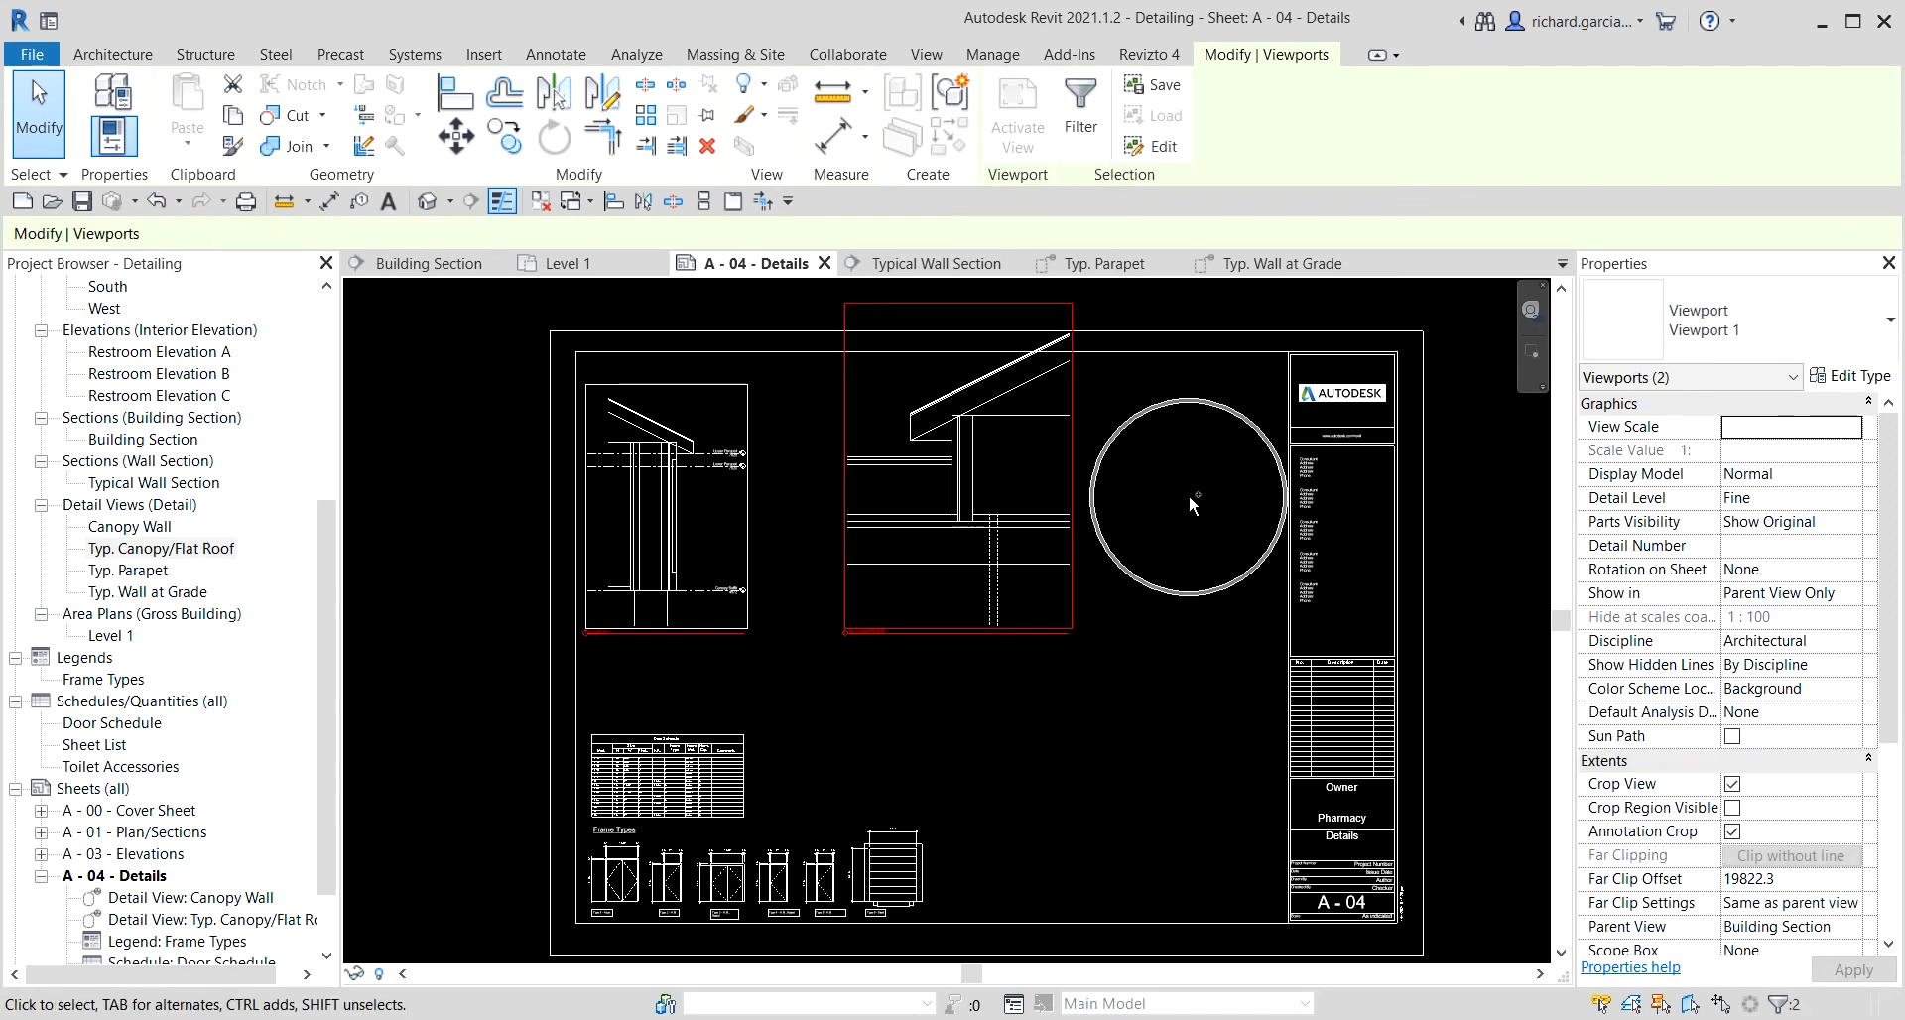
pyautogui.press('Down')
pyautogui.press('Down')
pyautogui.press('Down')
pyautogui.press('Down')
pyautogui.press('Down')
pyautogui.press('Down')
pyautogui.press('Down')
pyautogui.press('Down')
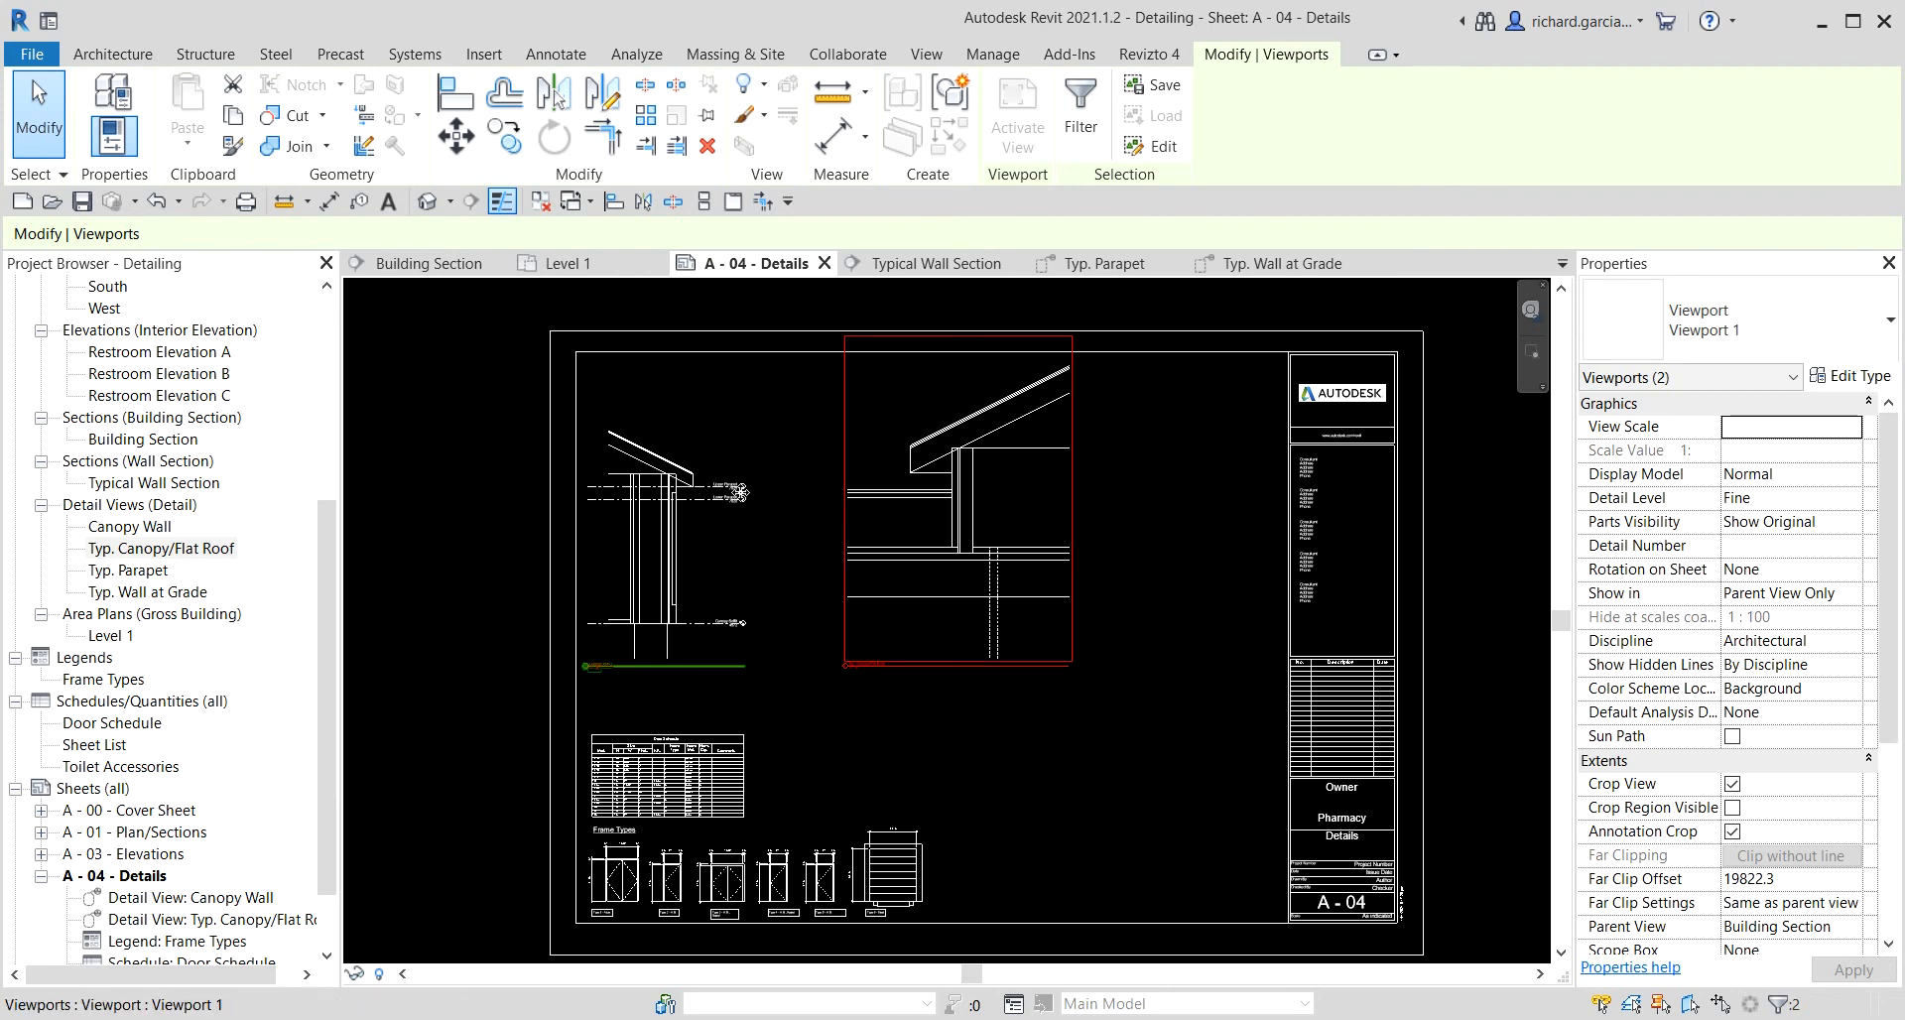
# Shift the Canopy Wall viewport right and the canopy roof viewport slightly left to space them evenly.
pyautogui.click(688, 496)
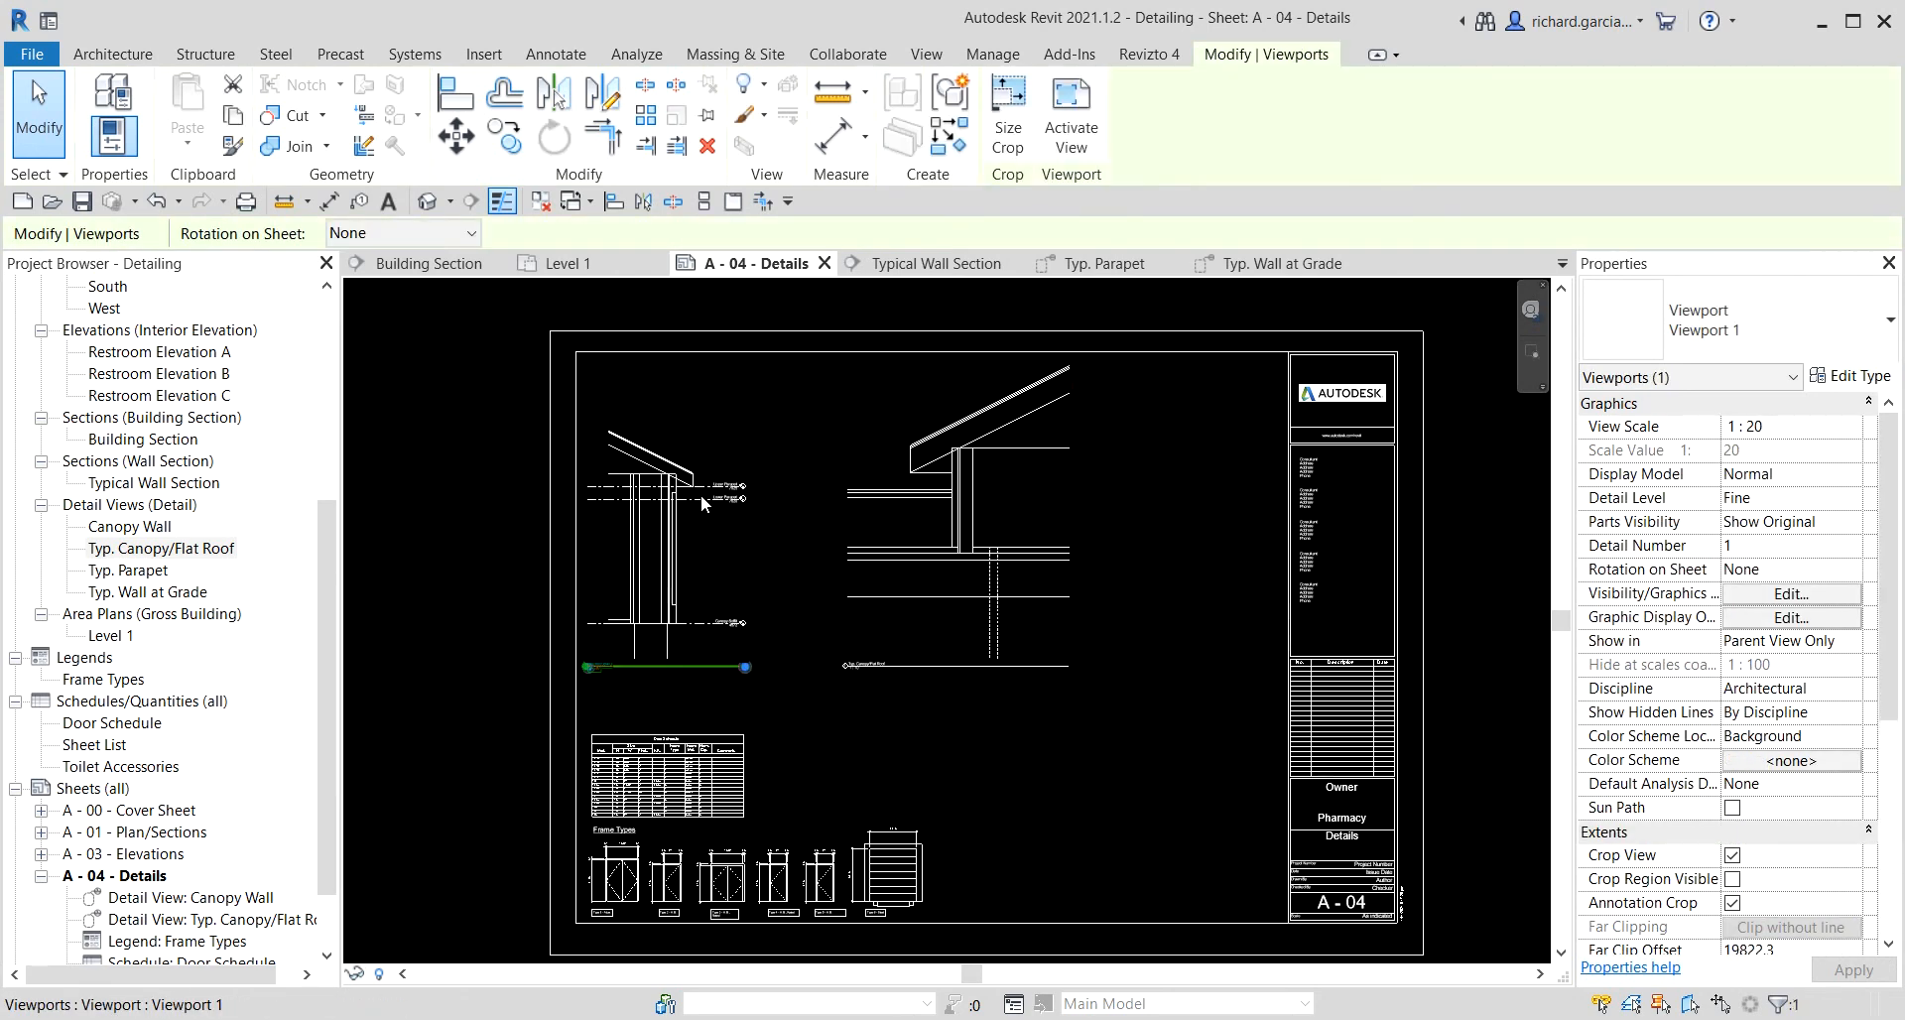
pyautogui.moveTo(689, 496); pyautogui.dragTo(727, 495)
pyautogui.click(908, 555)
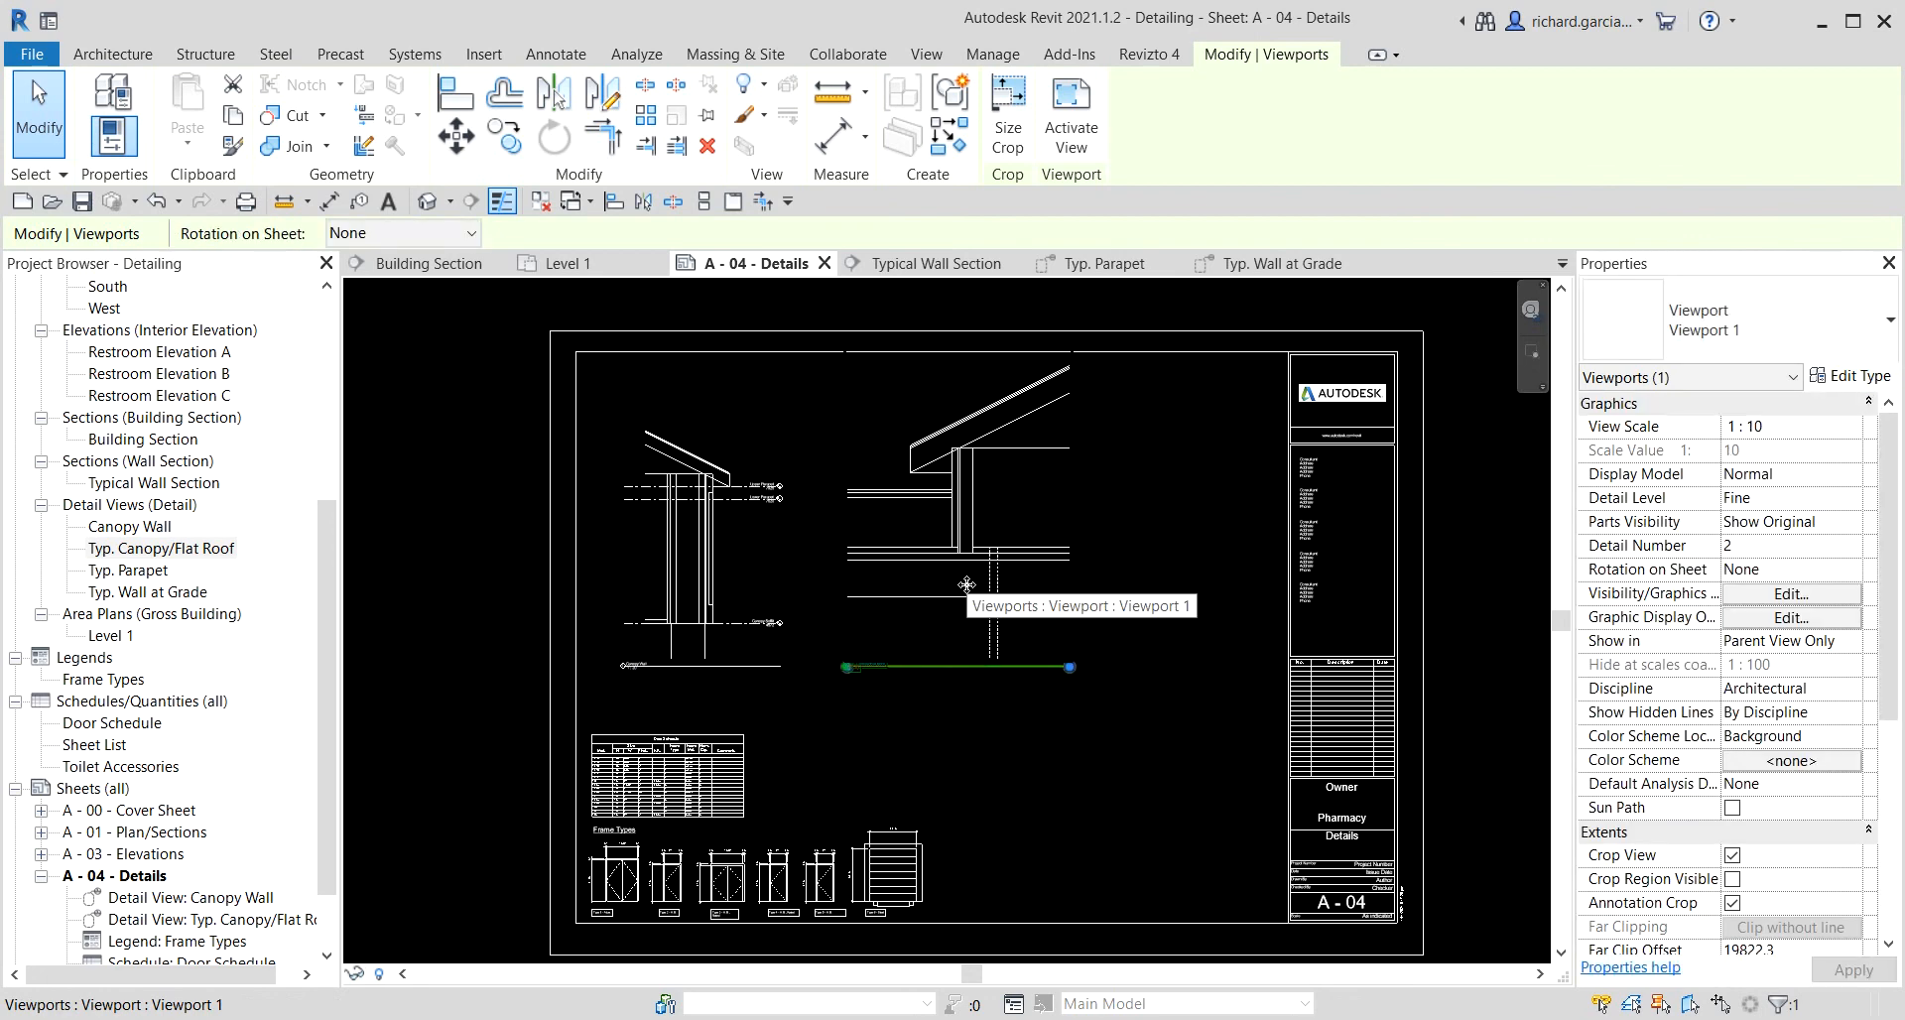
pyautogui.moveTo(975, 584); pyautogui.dragTo(966, 584)
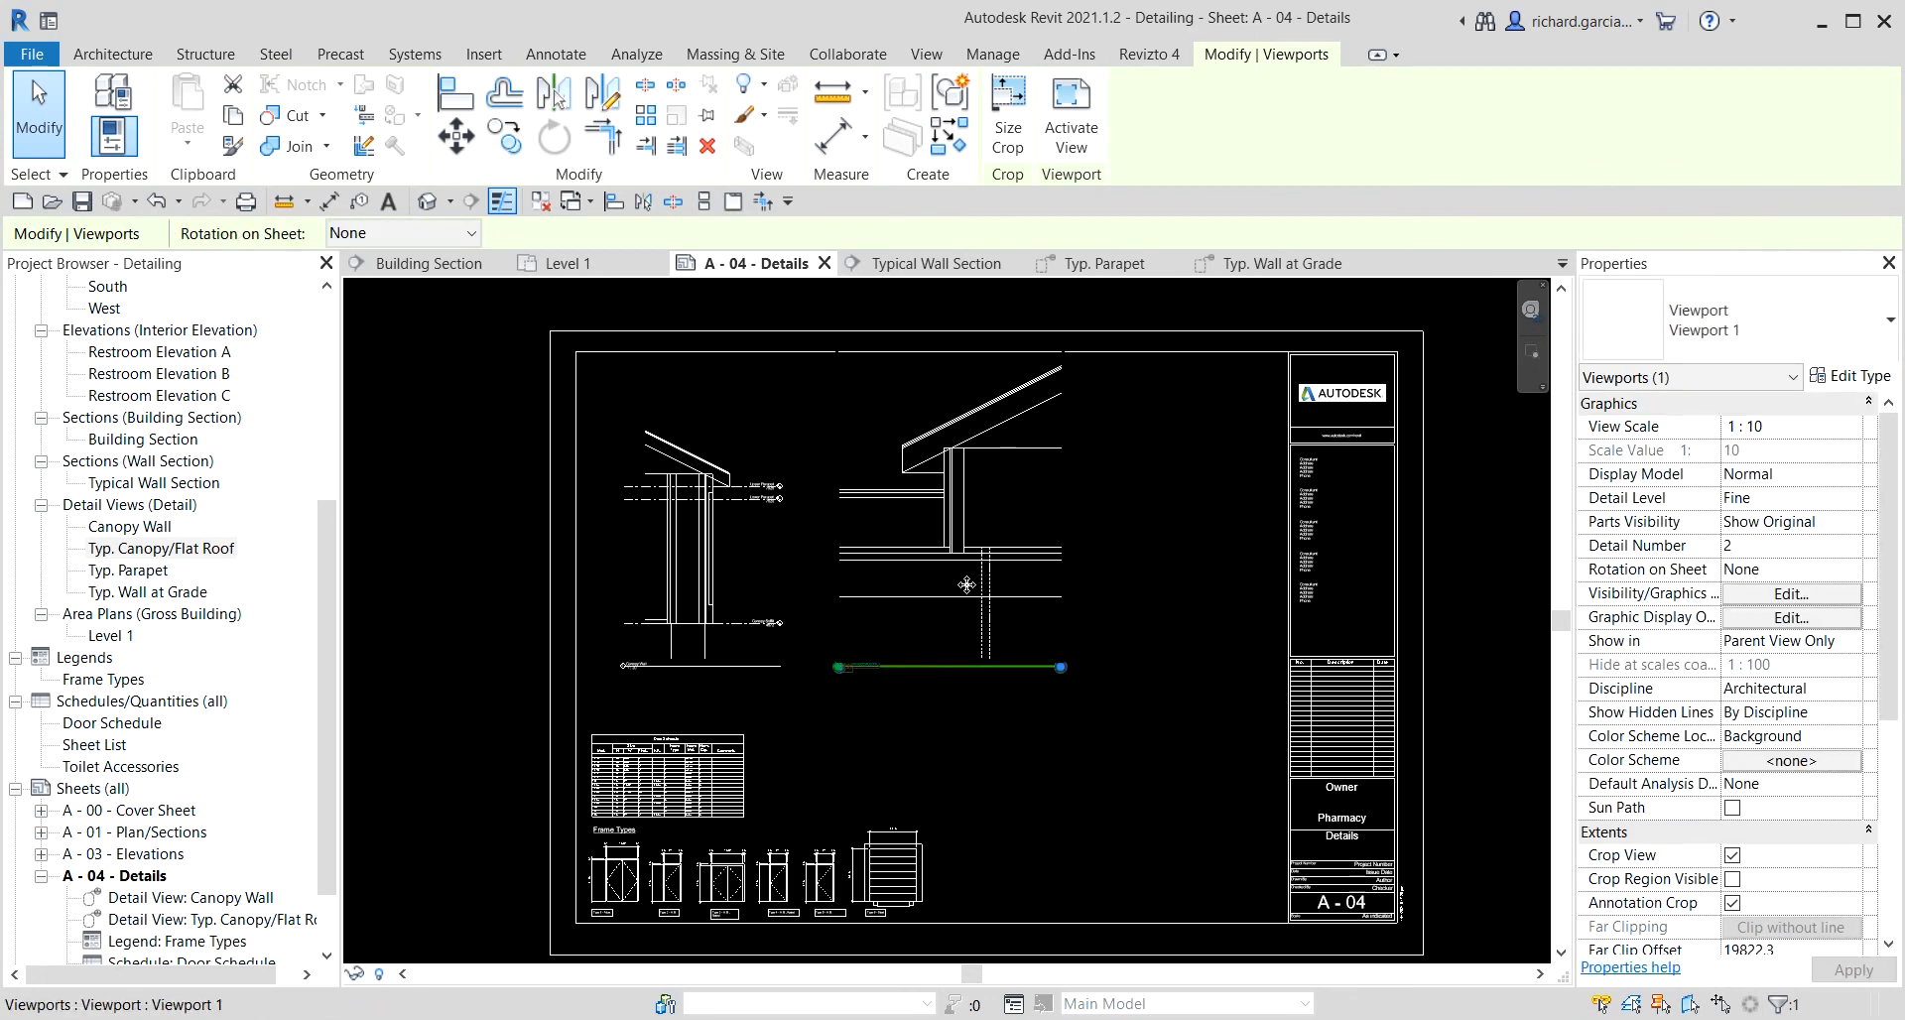
pyautogui.click(1474, 532)
# Place the Typ. Parapet detail view on the sheet to the right of the canopy roof view.
pyautogui.scroll(-2, 1121, 550)
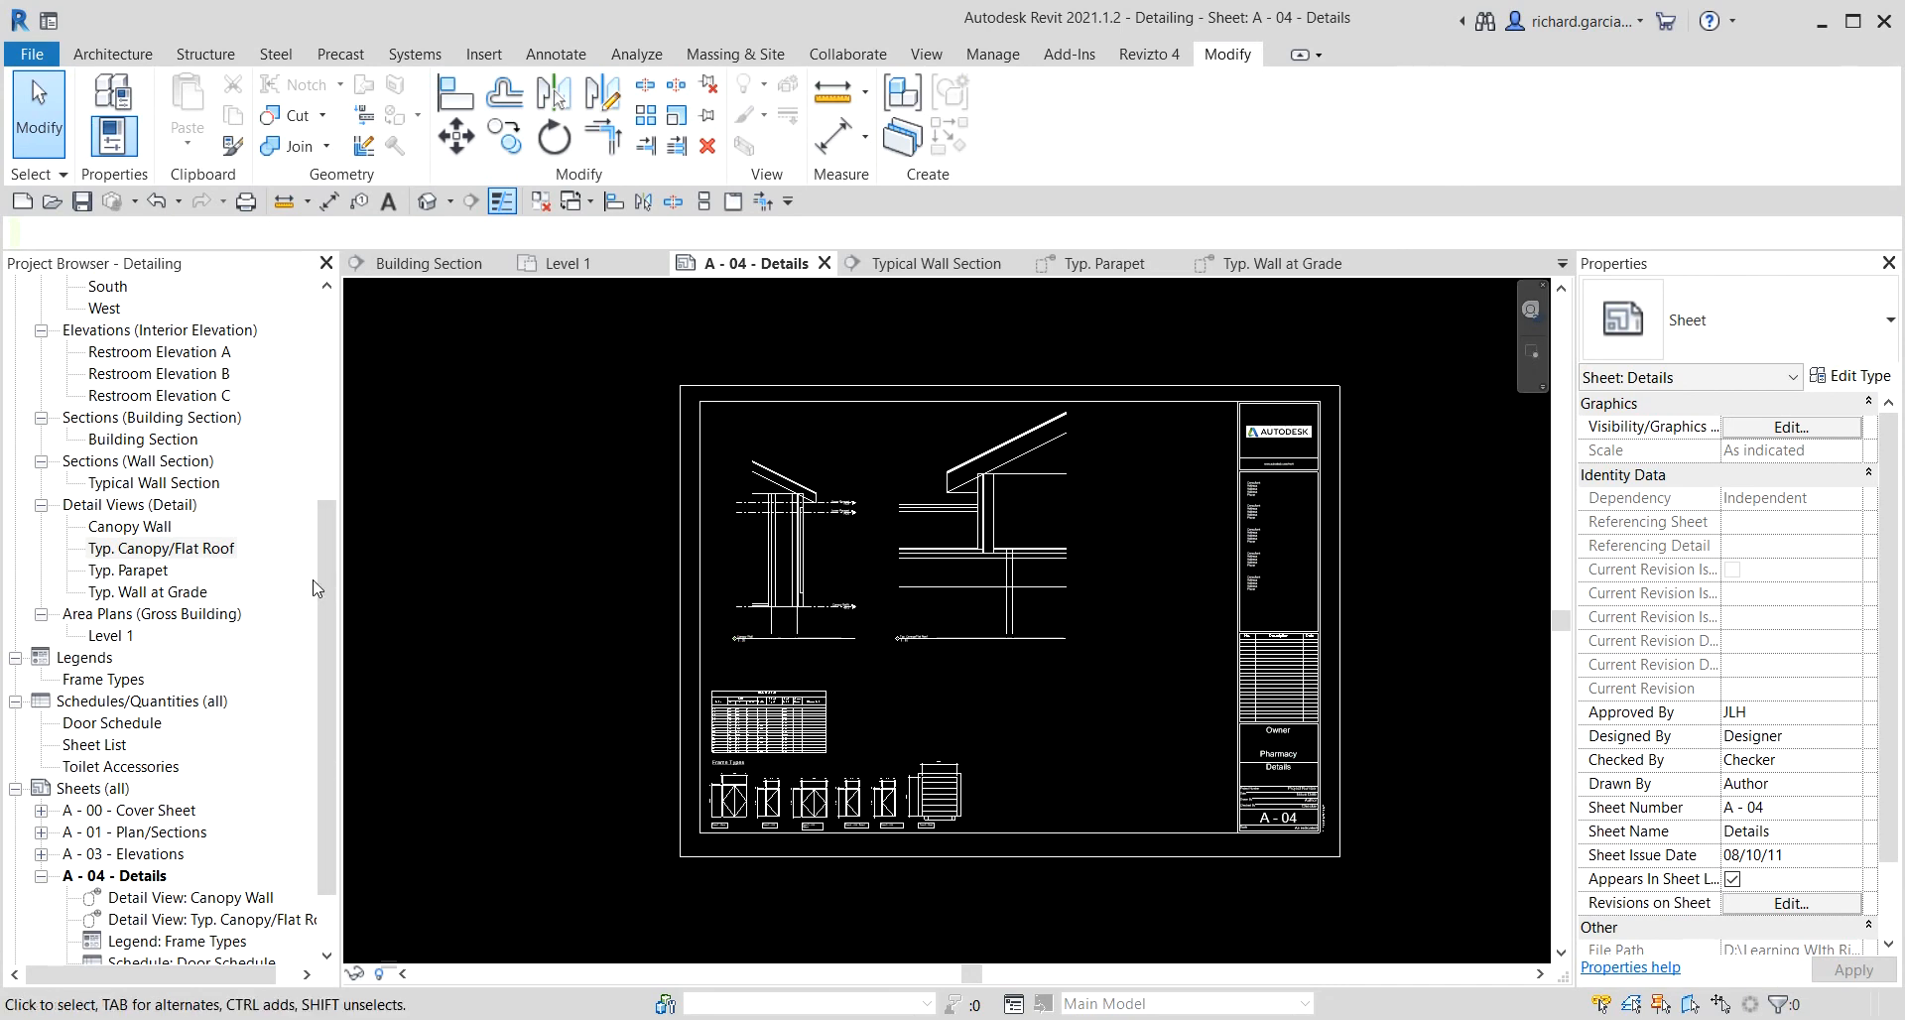
pyautogui.click(147, 570)
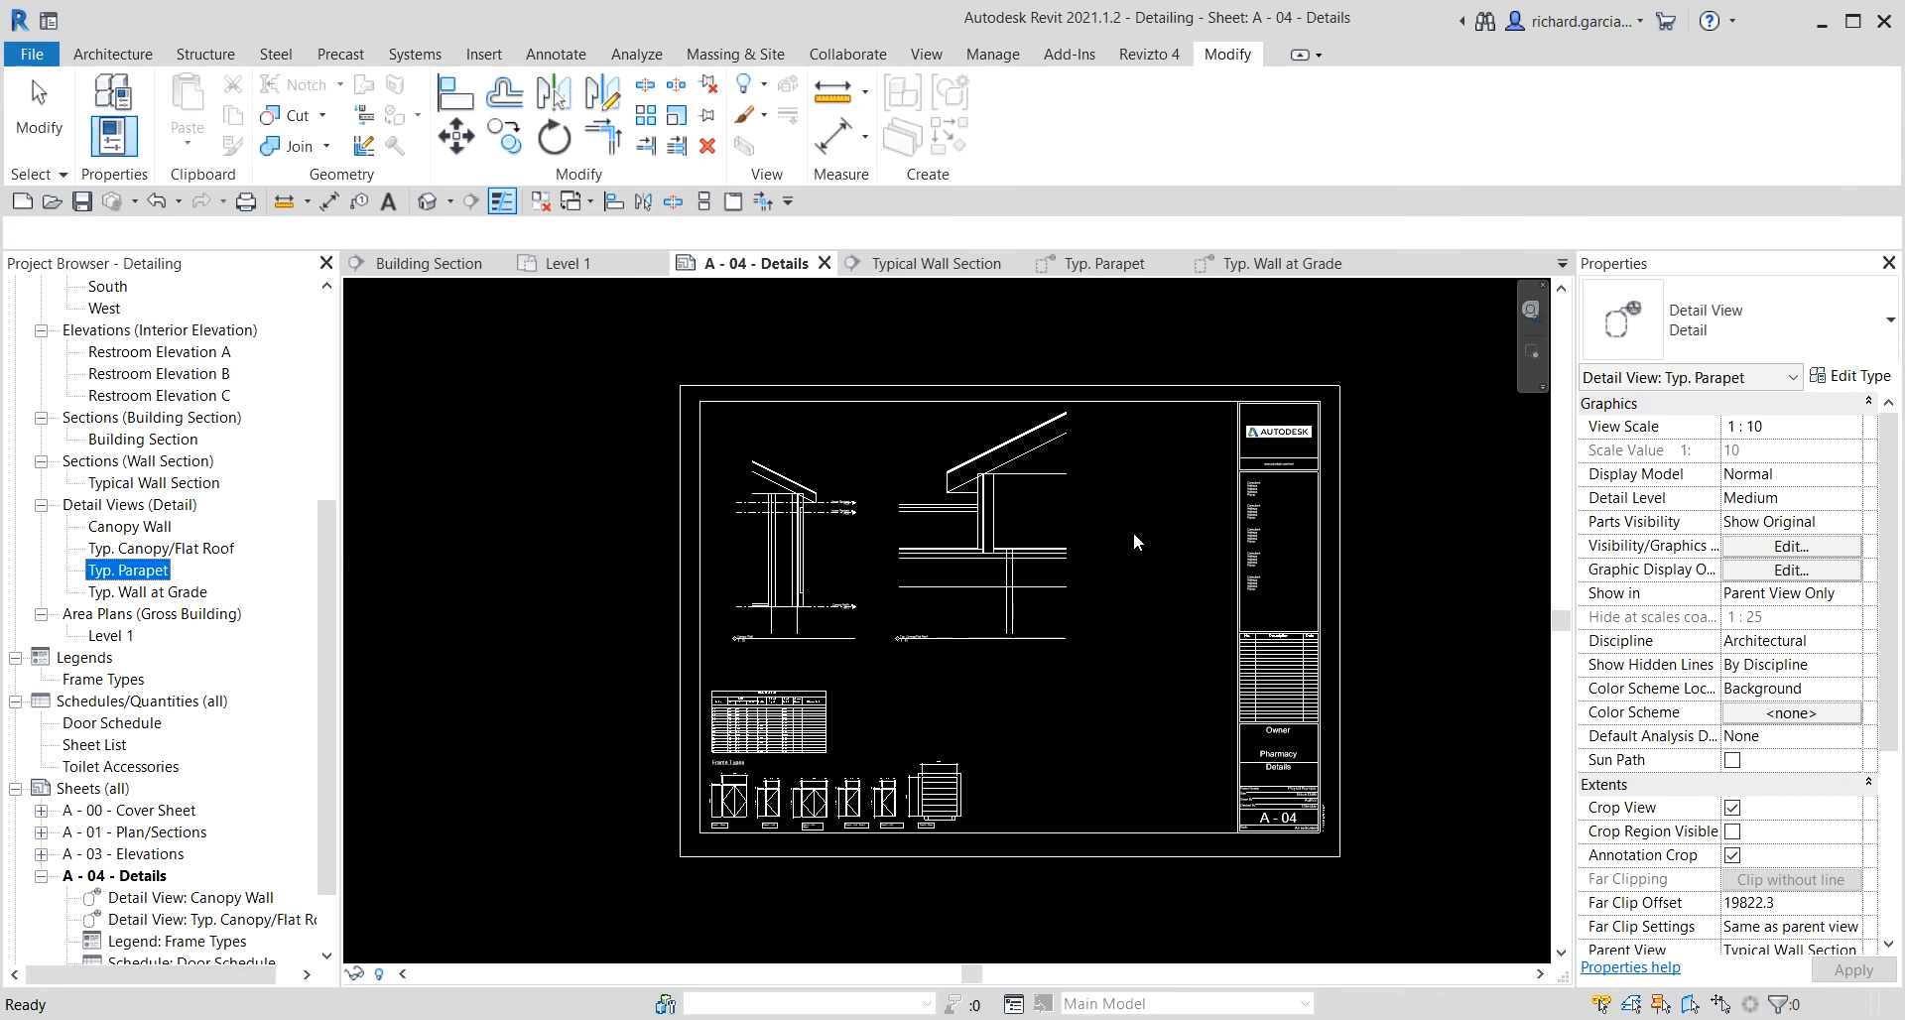
pyautogui.moveTo(147, 570); pyautogui.dragTo(1139, 552)
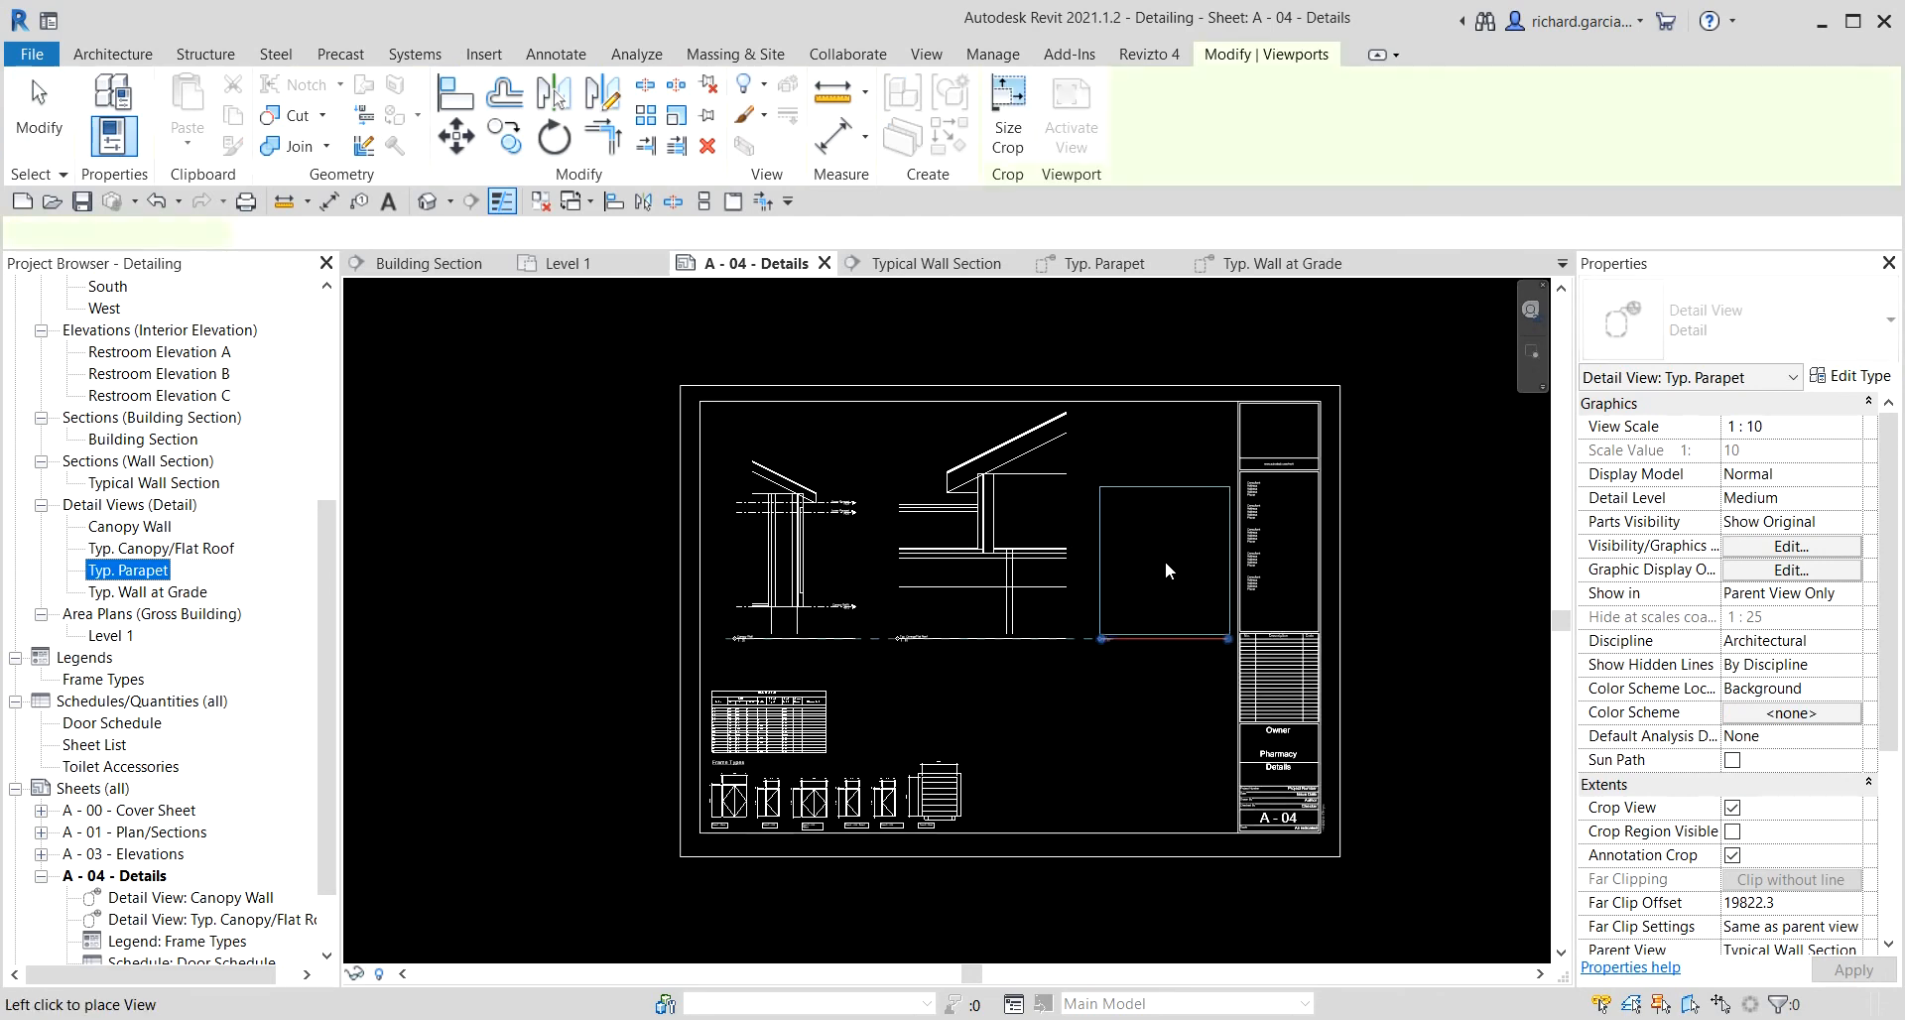
pyautogui.click(1147, 570)
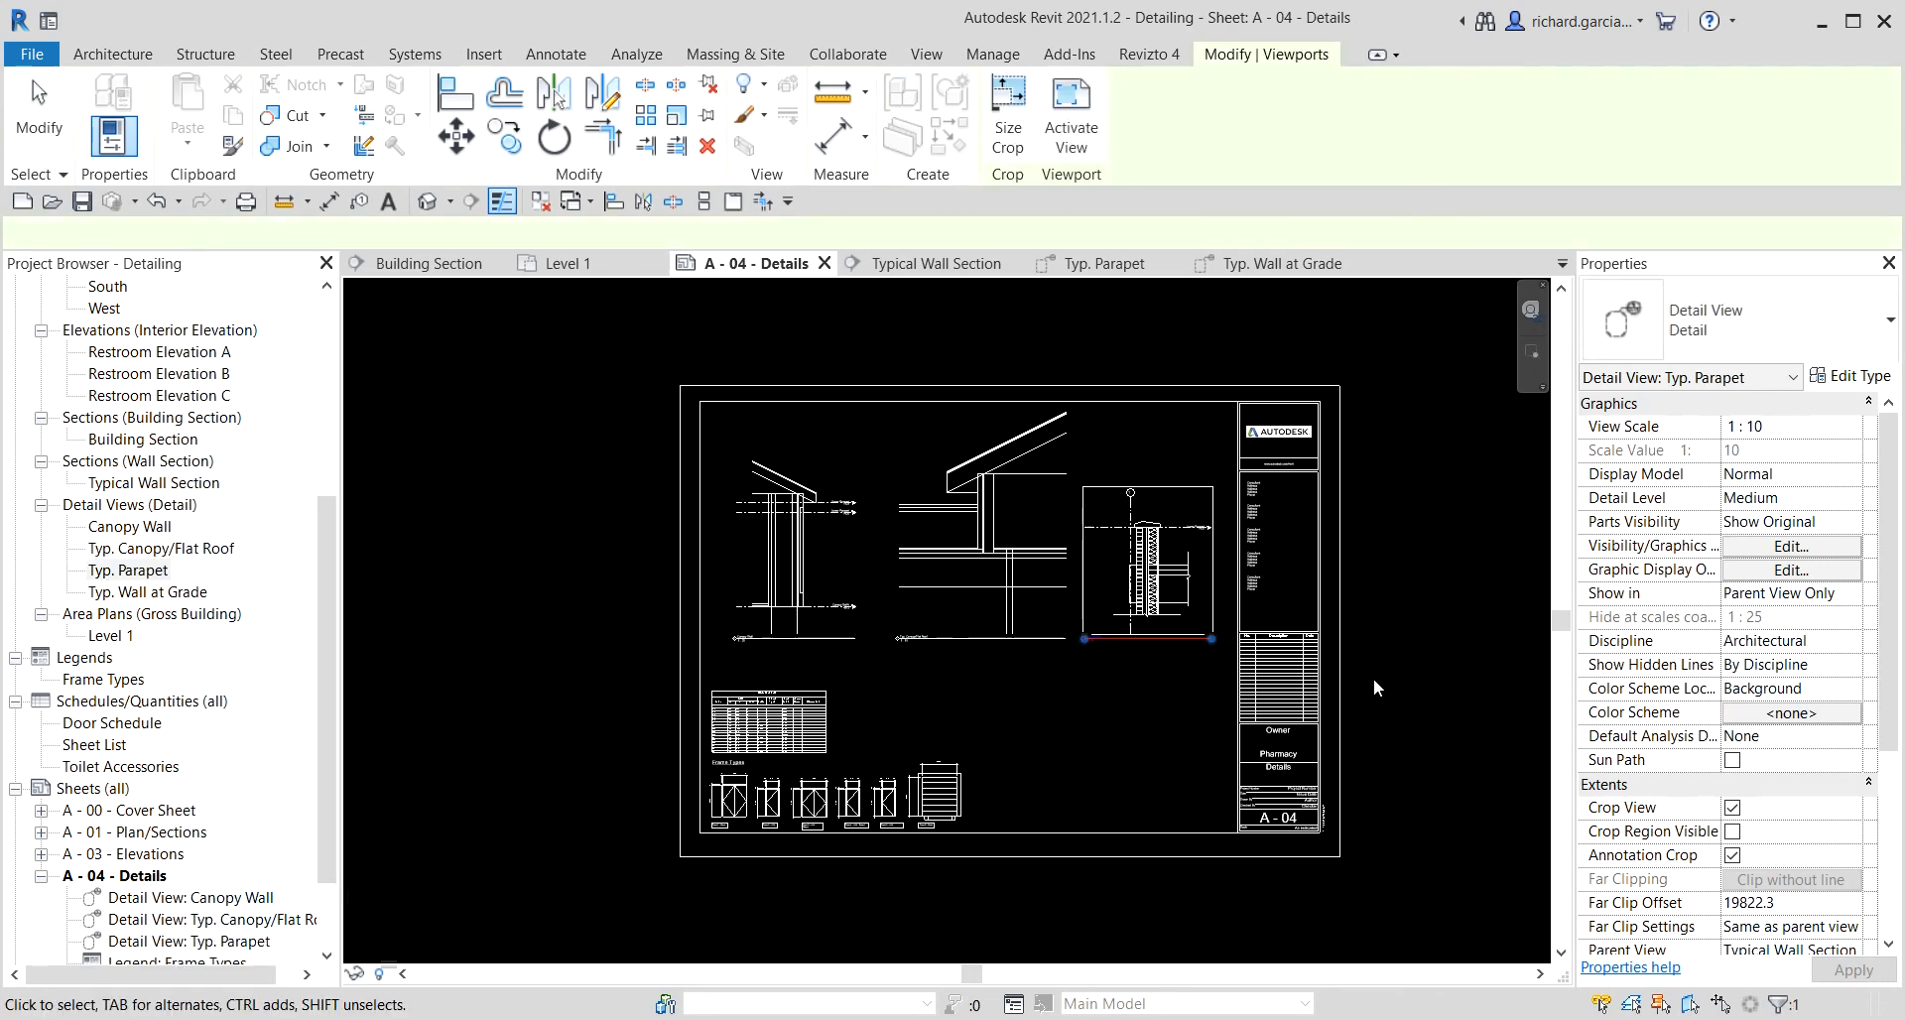
# Place the Typ. Wall at Grade detail view on the sheet below the Typ. Parapet view.
pyautogui.scroll(2, 1127, 710)
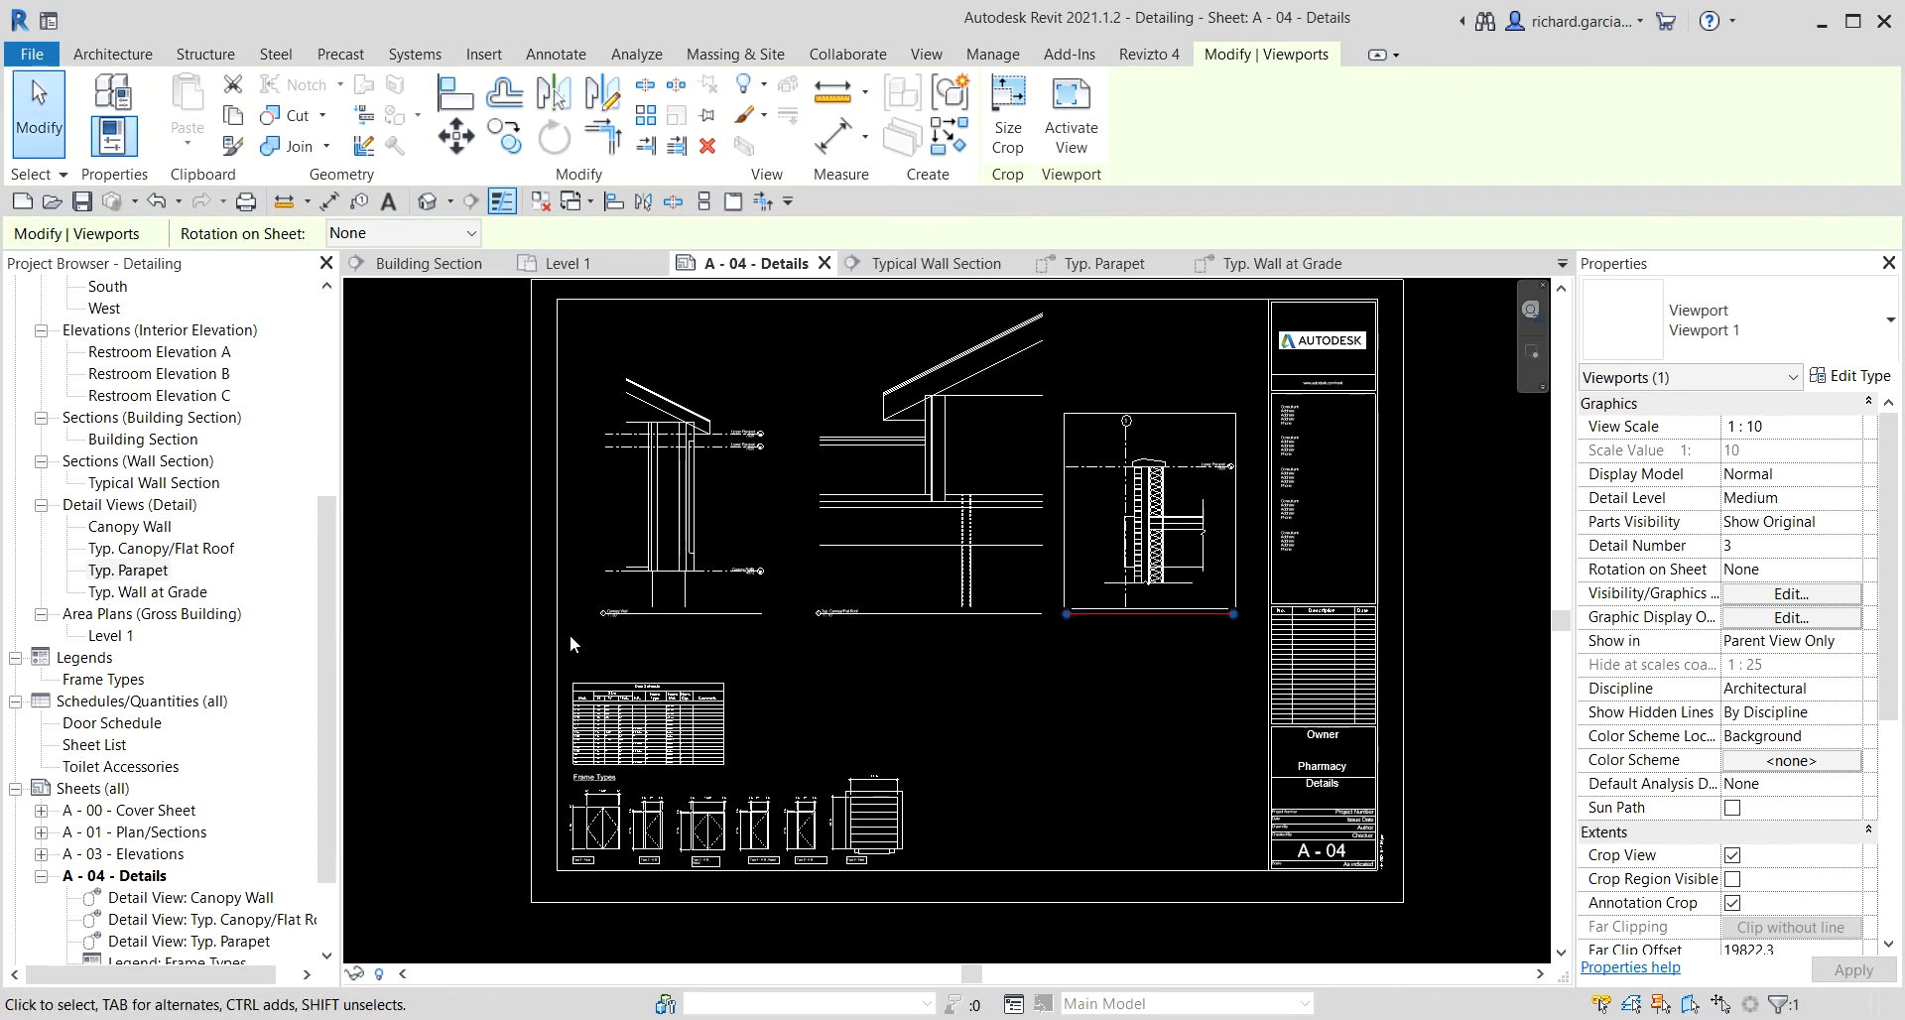
pyautogui.click(136, 592)
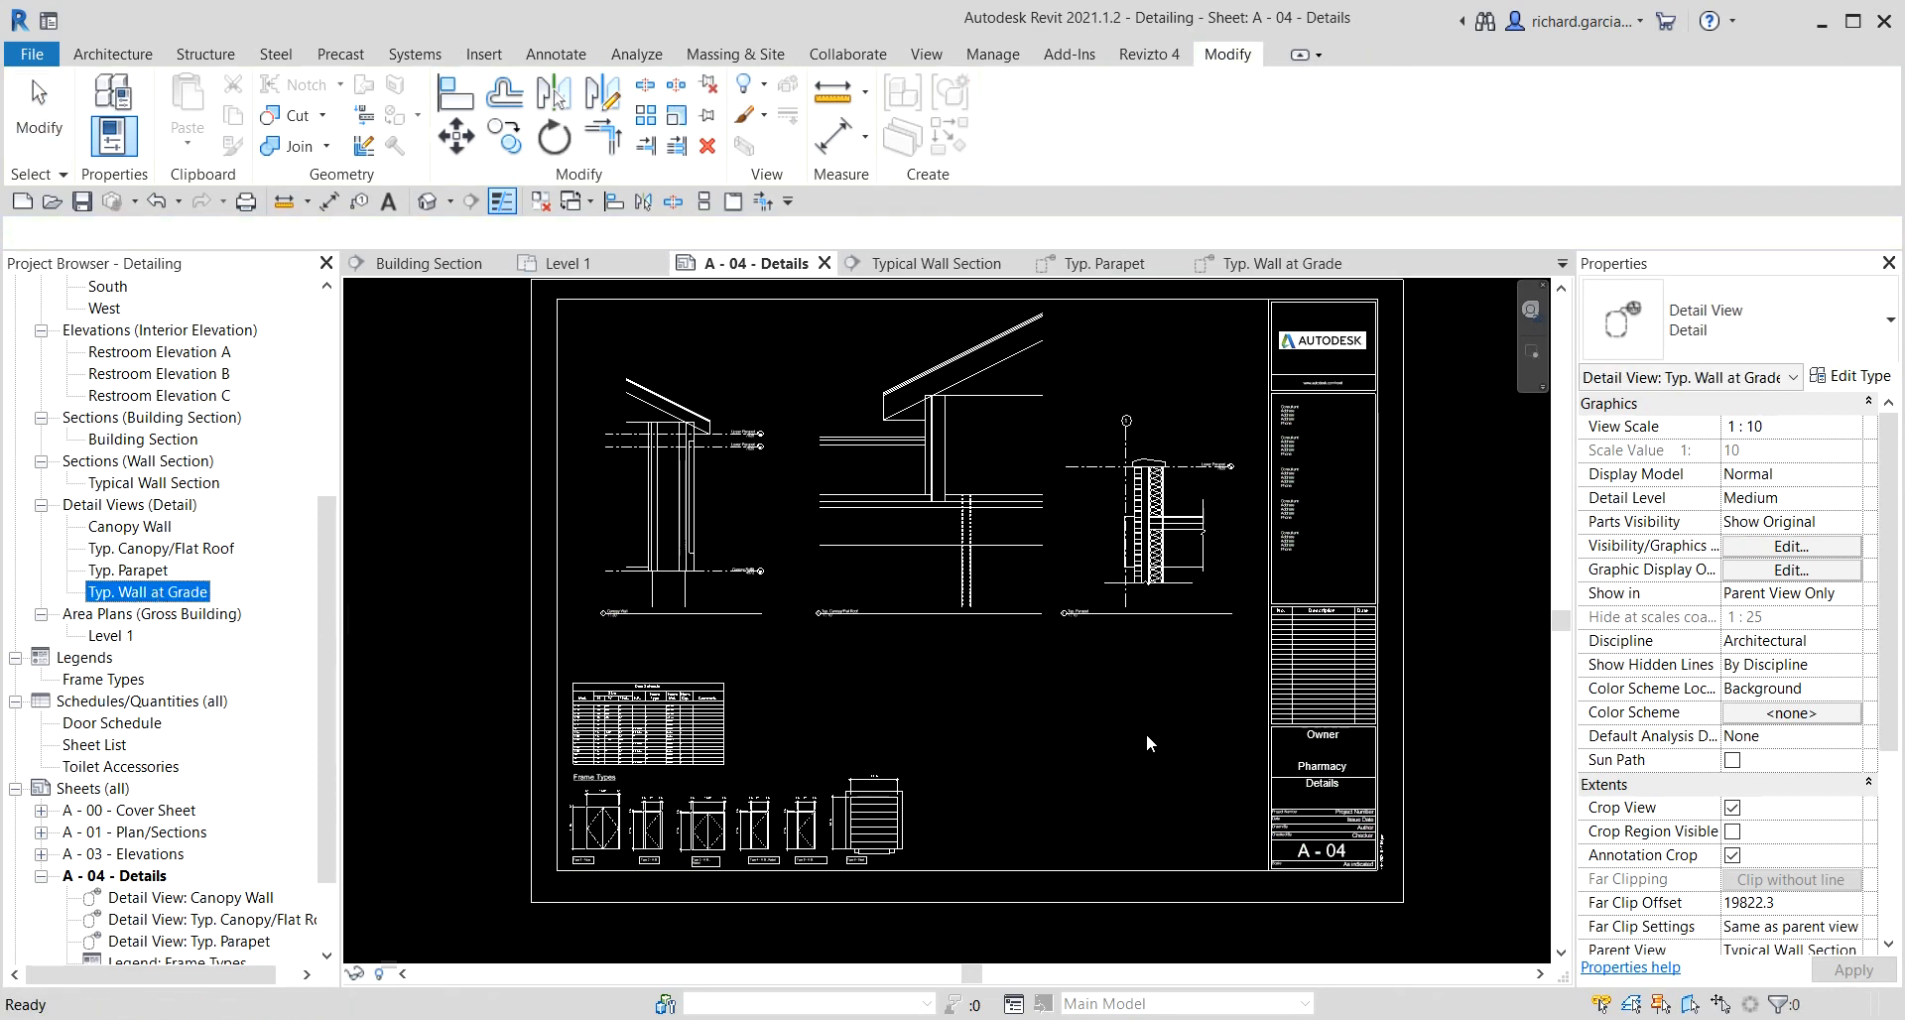
pyautogui.moveTo(1146, 736); pyautogui.dragTo(1141, 735)
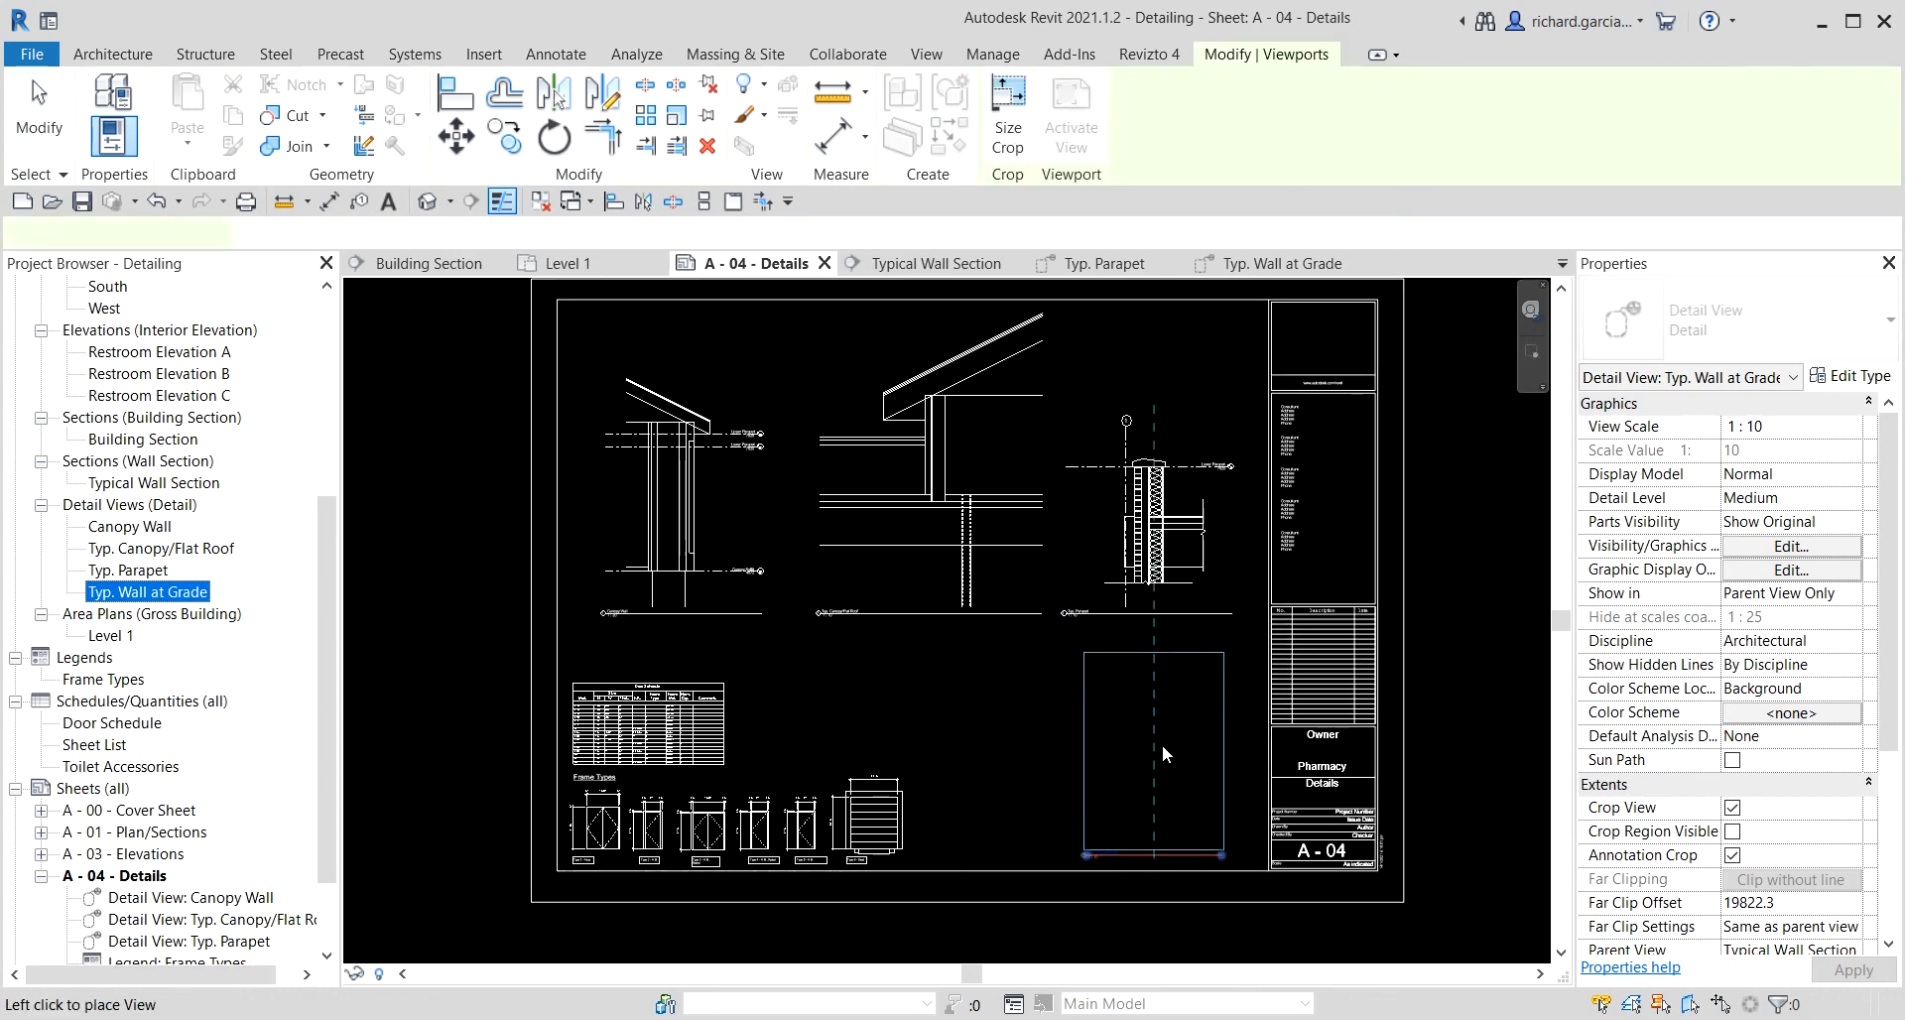
pyautogui.click(1143, 735)
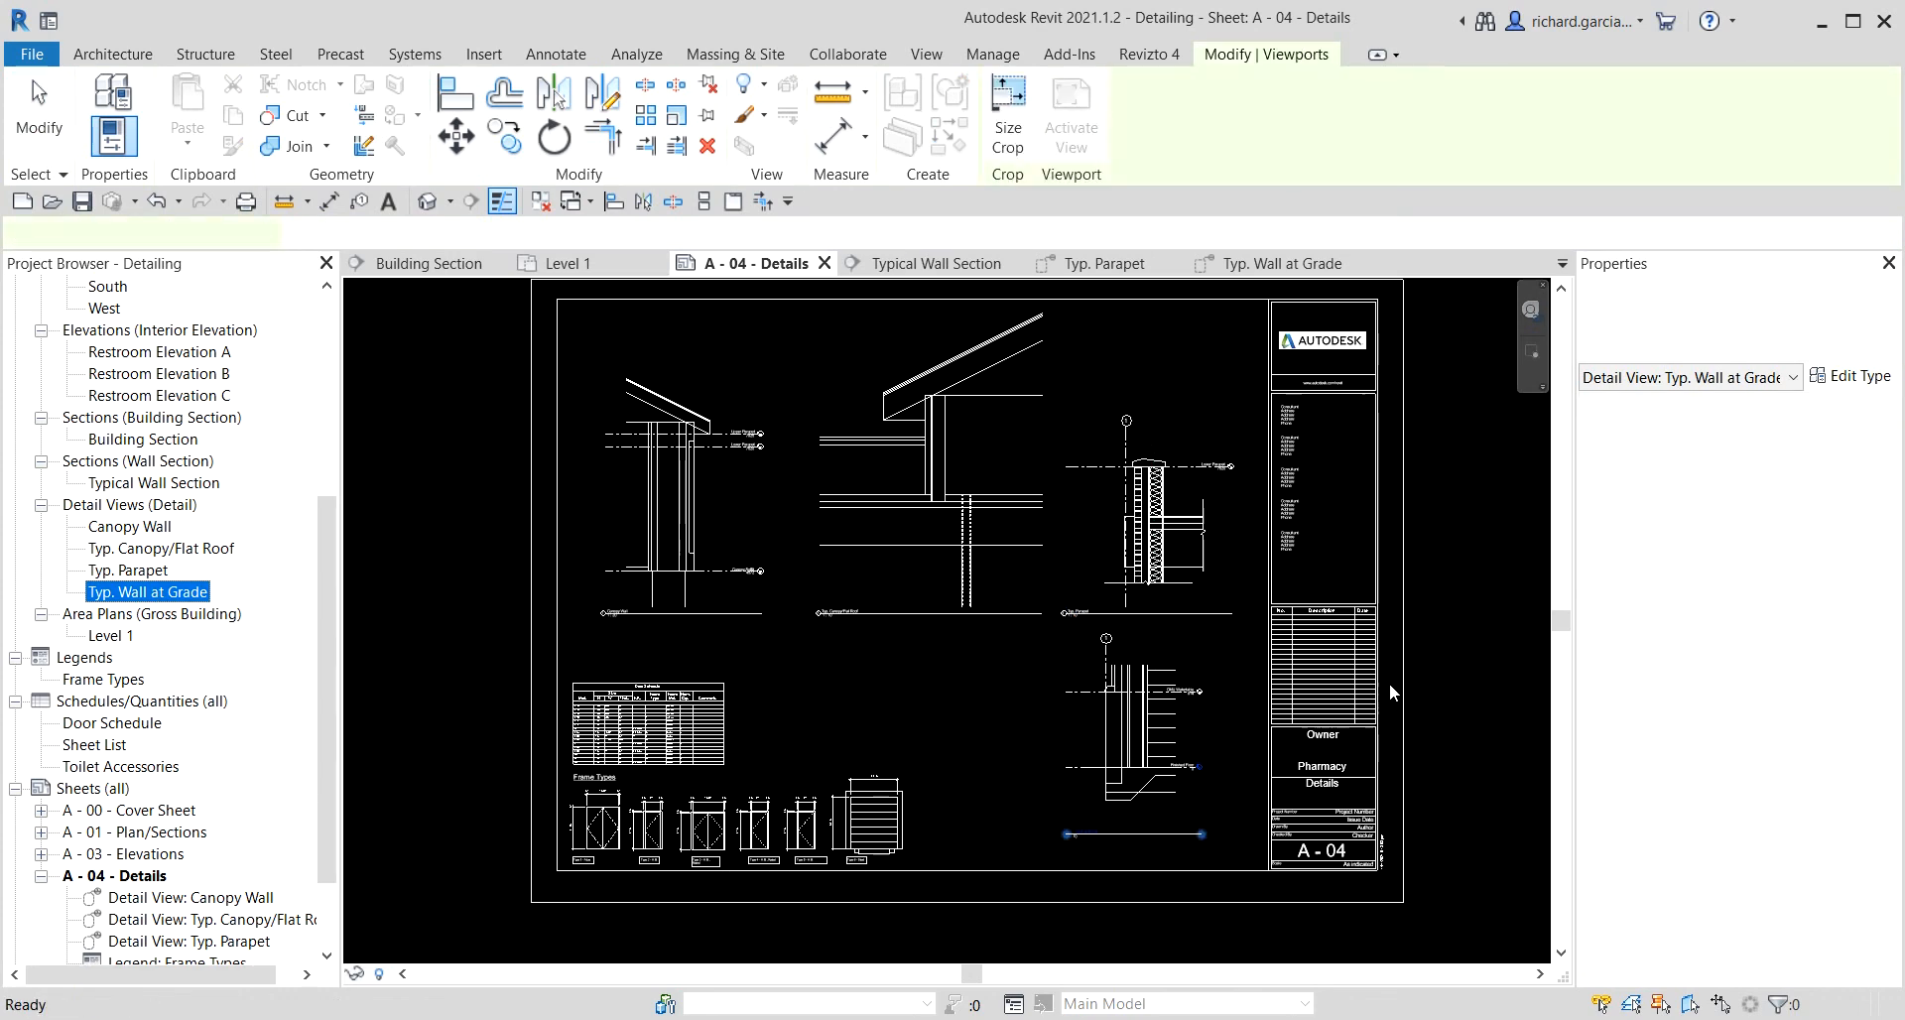
pyautogui.click(1468, 628)
# Zoom into the sheet to inspect the placed detail viewports and their view titles.
pyautogui.scroll(6, 1173, 821)
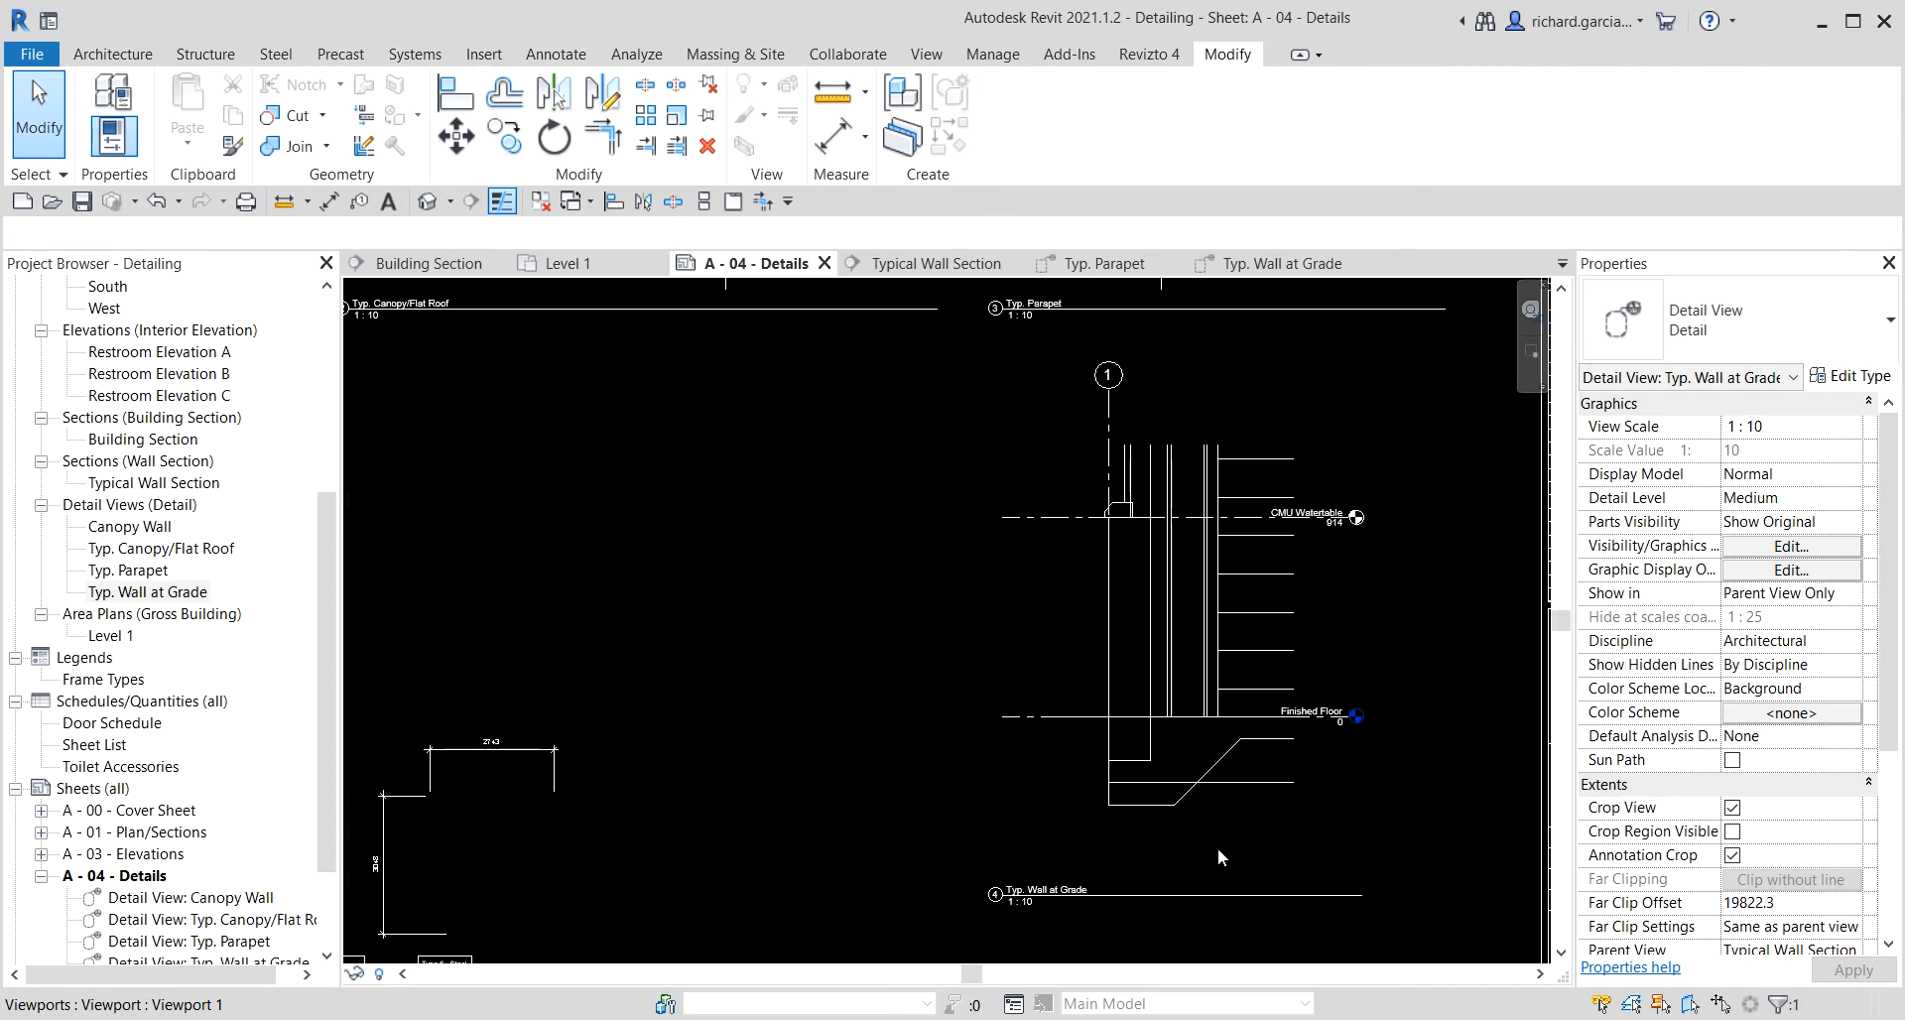
pyautogui.scroll(-1, 1119, 726)
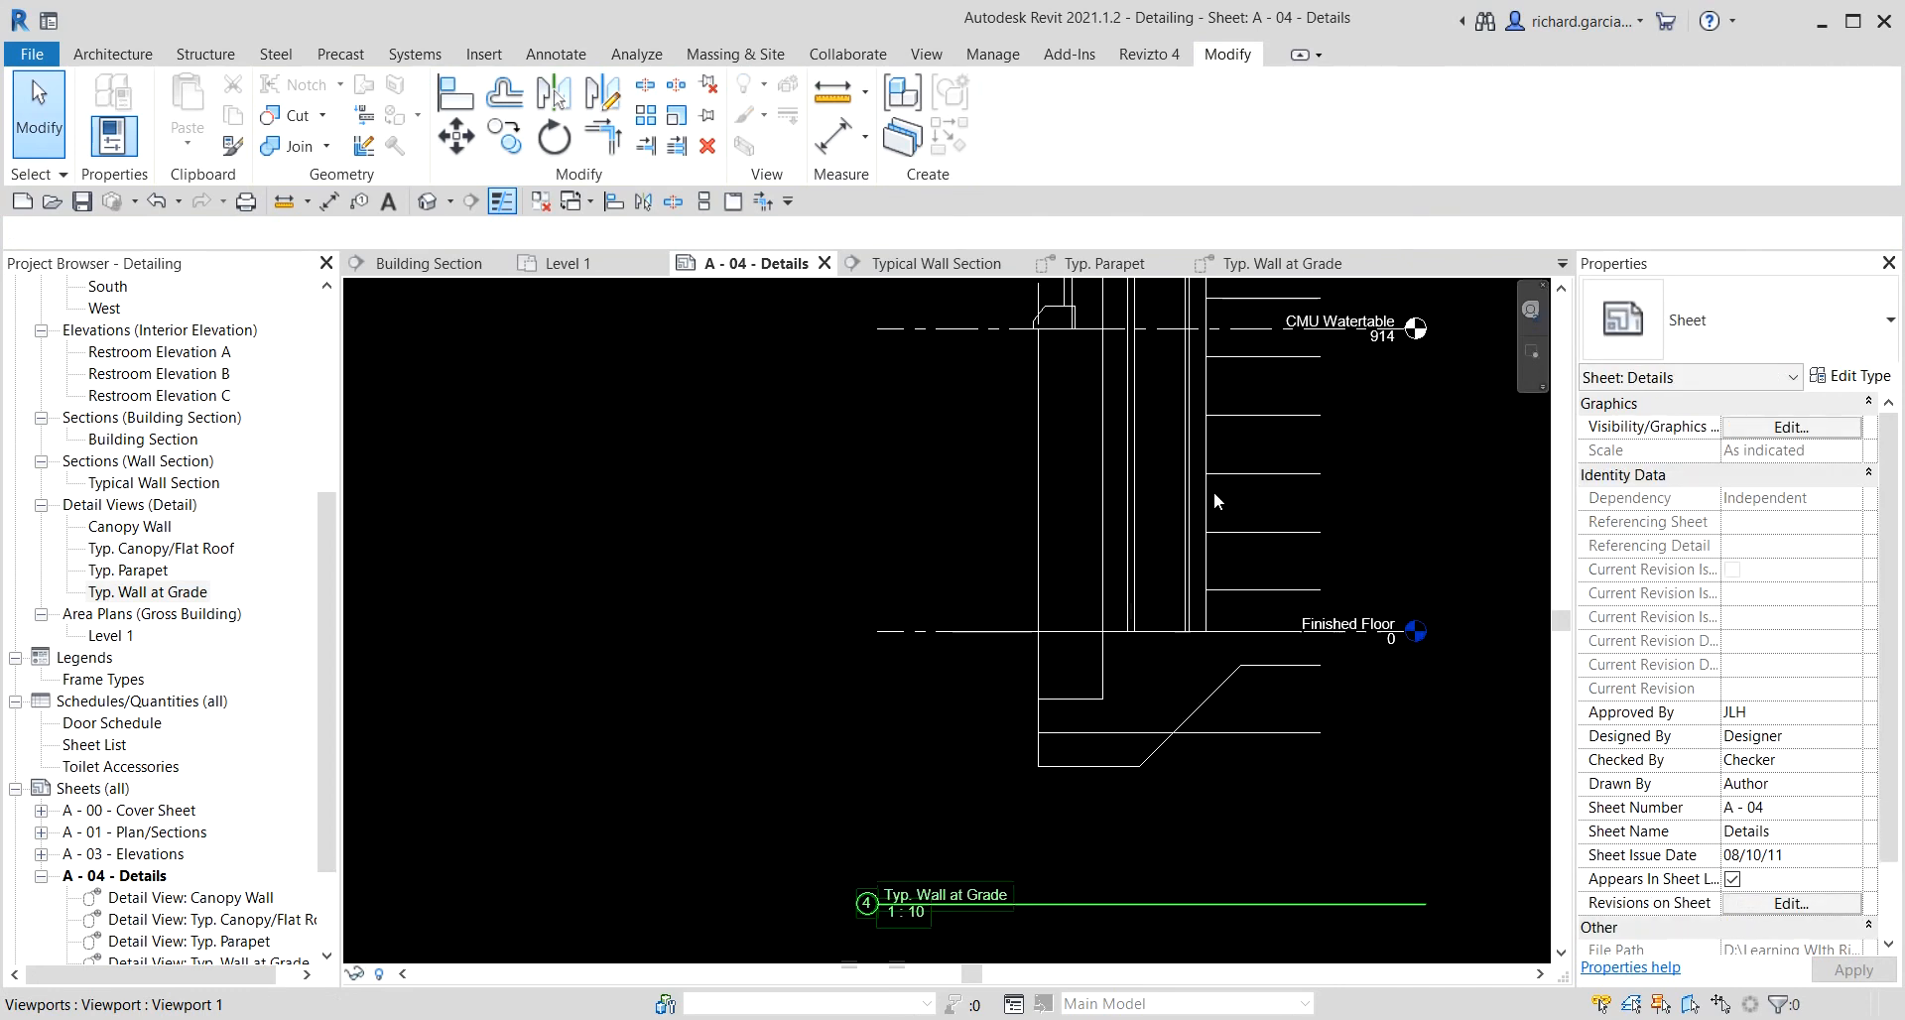
pyautogui.moveTo(1213, 497); pyautogui.dragTo(1207, 651, button='middle')
pyautogui.moveTo(1181, 553); pyautogui.dragTo(1146, 829, button='middle')
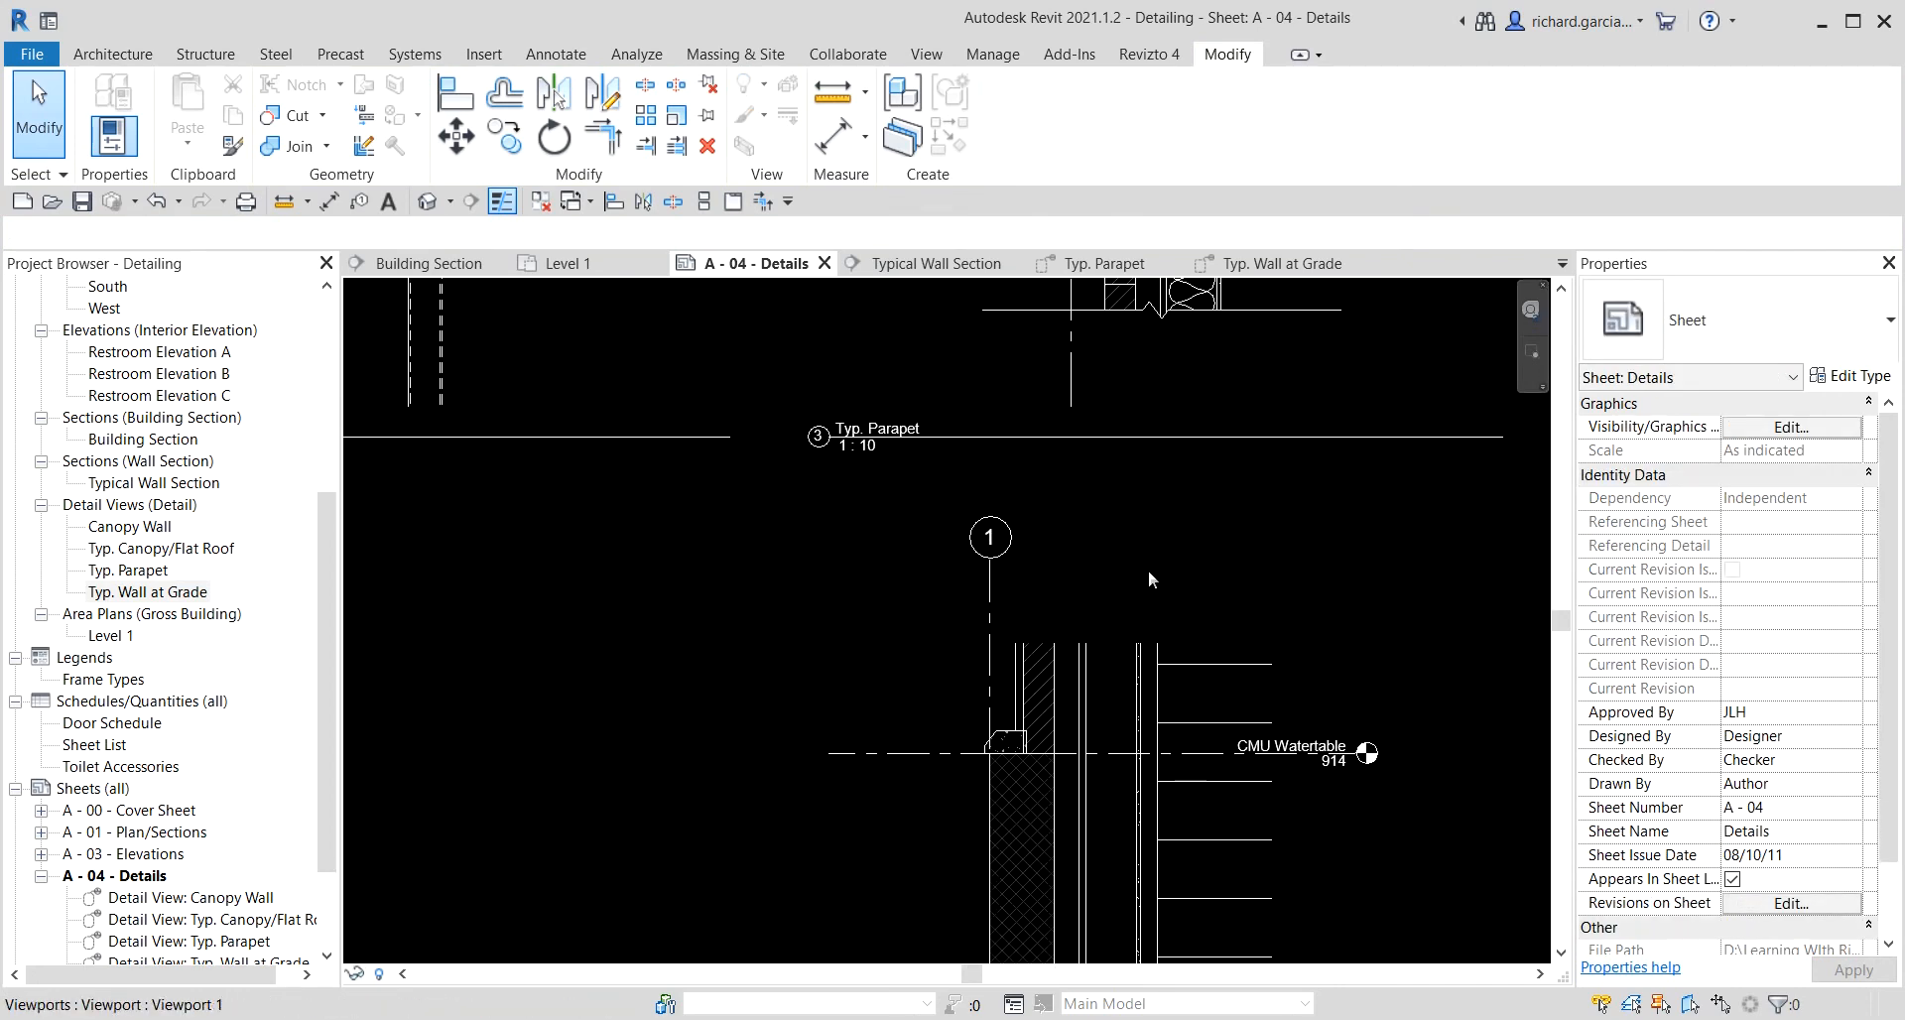
pyautogui.moveTo(1182, 591); pyautogui.dragTo(1174, 887, button='middle')
pyautogui.scroll(-2, 1141, 569)
pyautogui.scroll(3, 1111, 504)
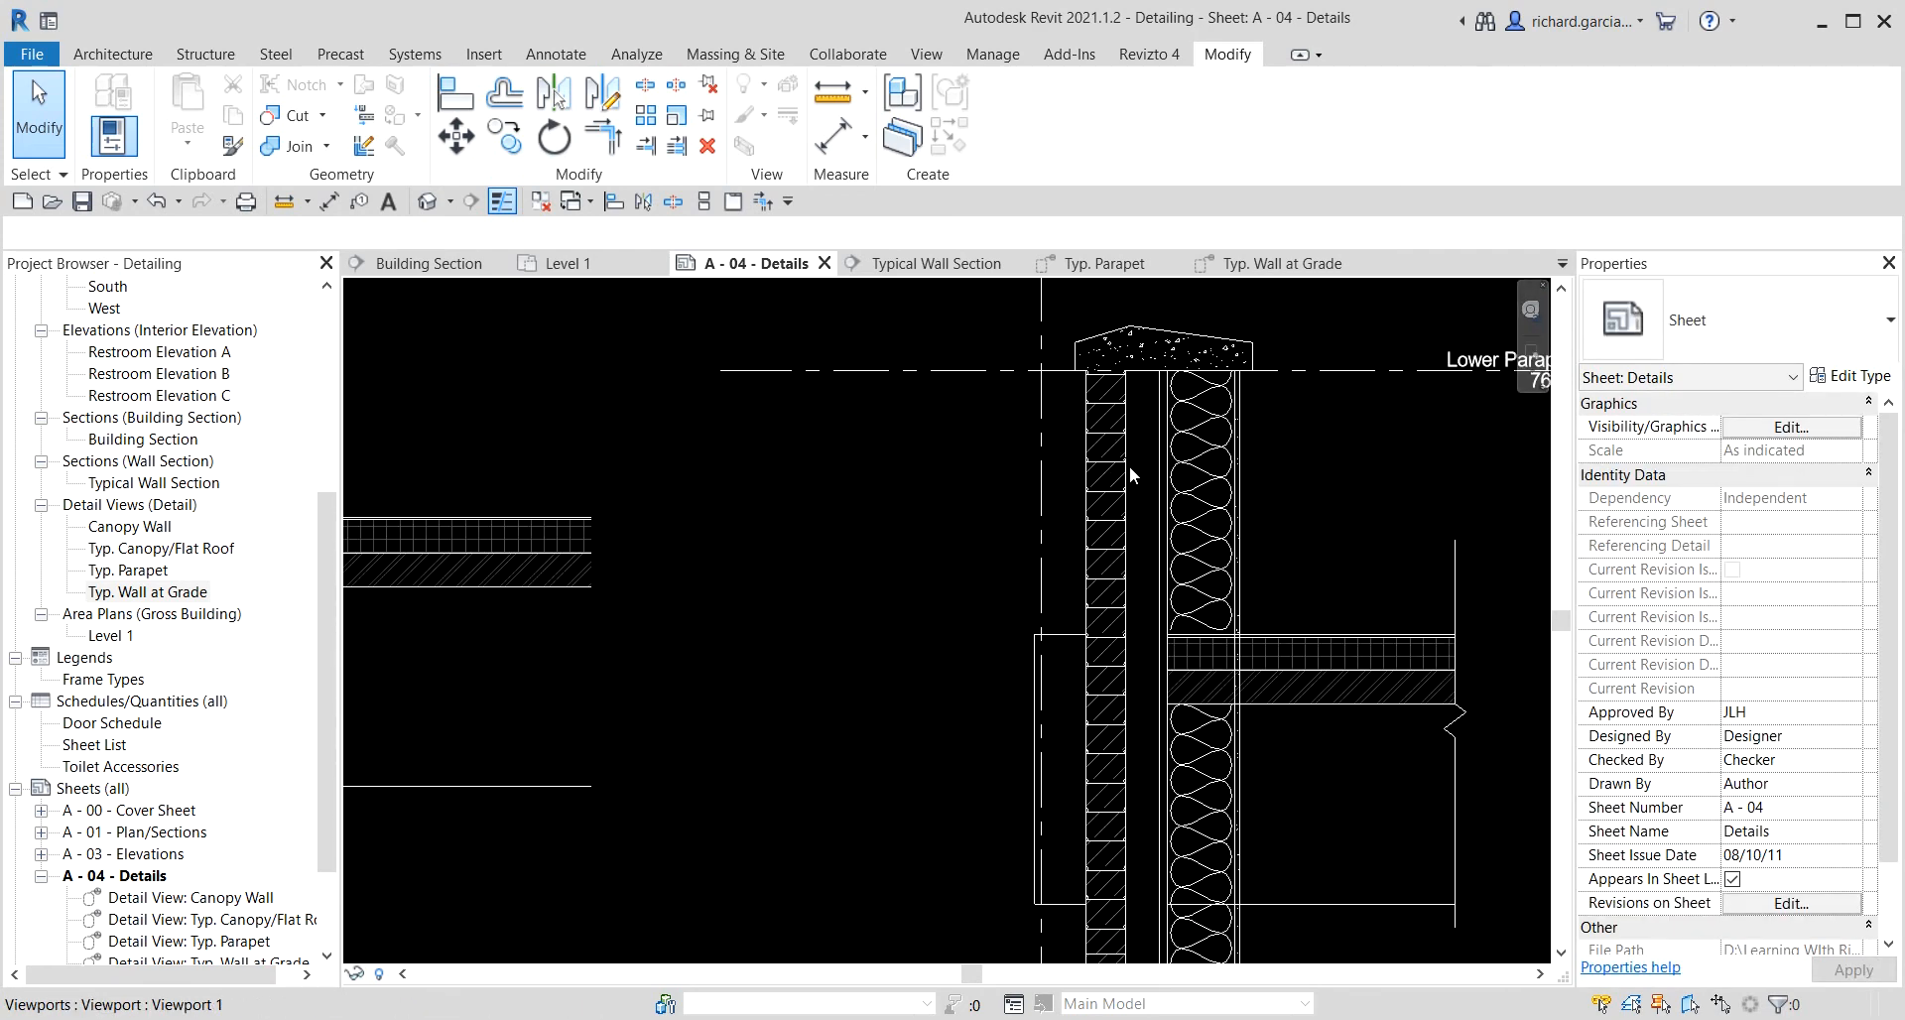
pyautogui.scroll(-3, 1129, 467)
pyautogui.moveTo(838, 659); pyautogui.dragTo(1243, 669, button='middle')
pyautogui.scroll(-3, 931, 656)
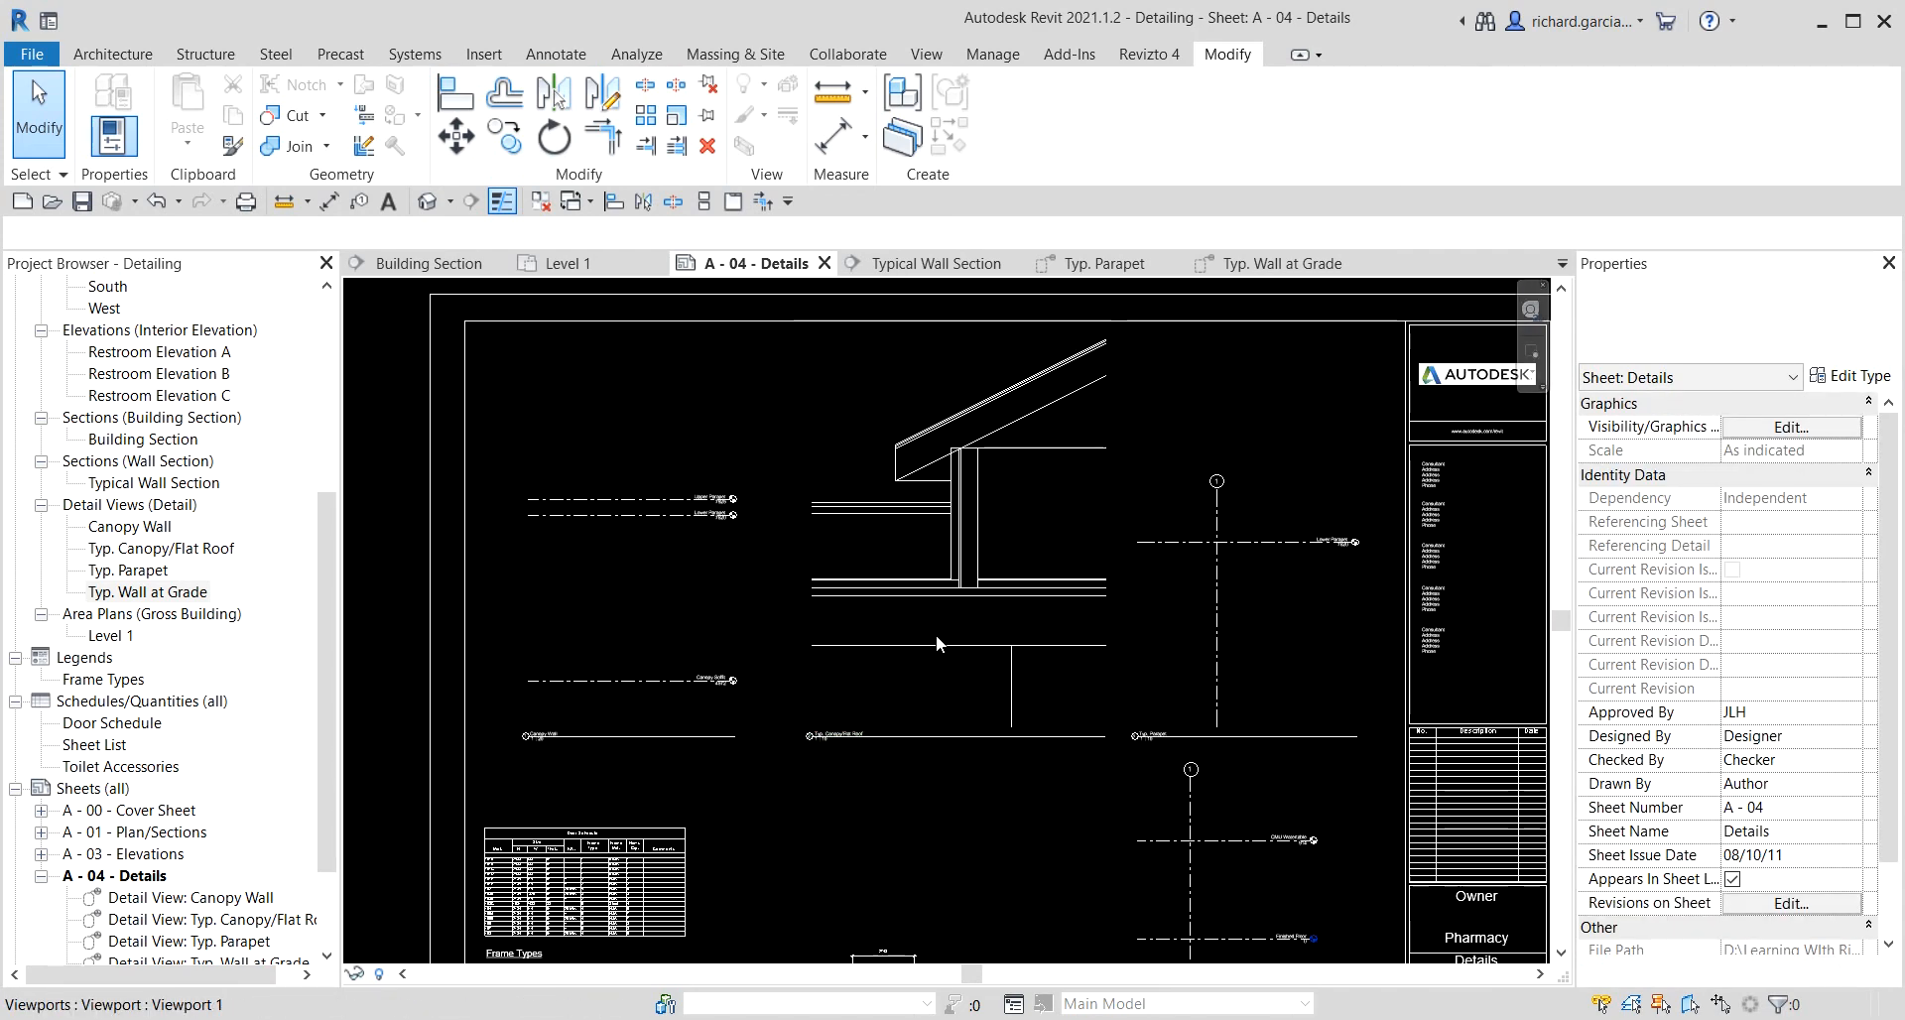
pyautogui.scroll(-5, 937, 634)
pyautogui.middleClick(972, 597)
pyautogui.middleClick(972, 597)
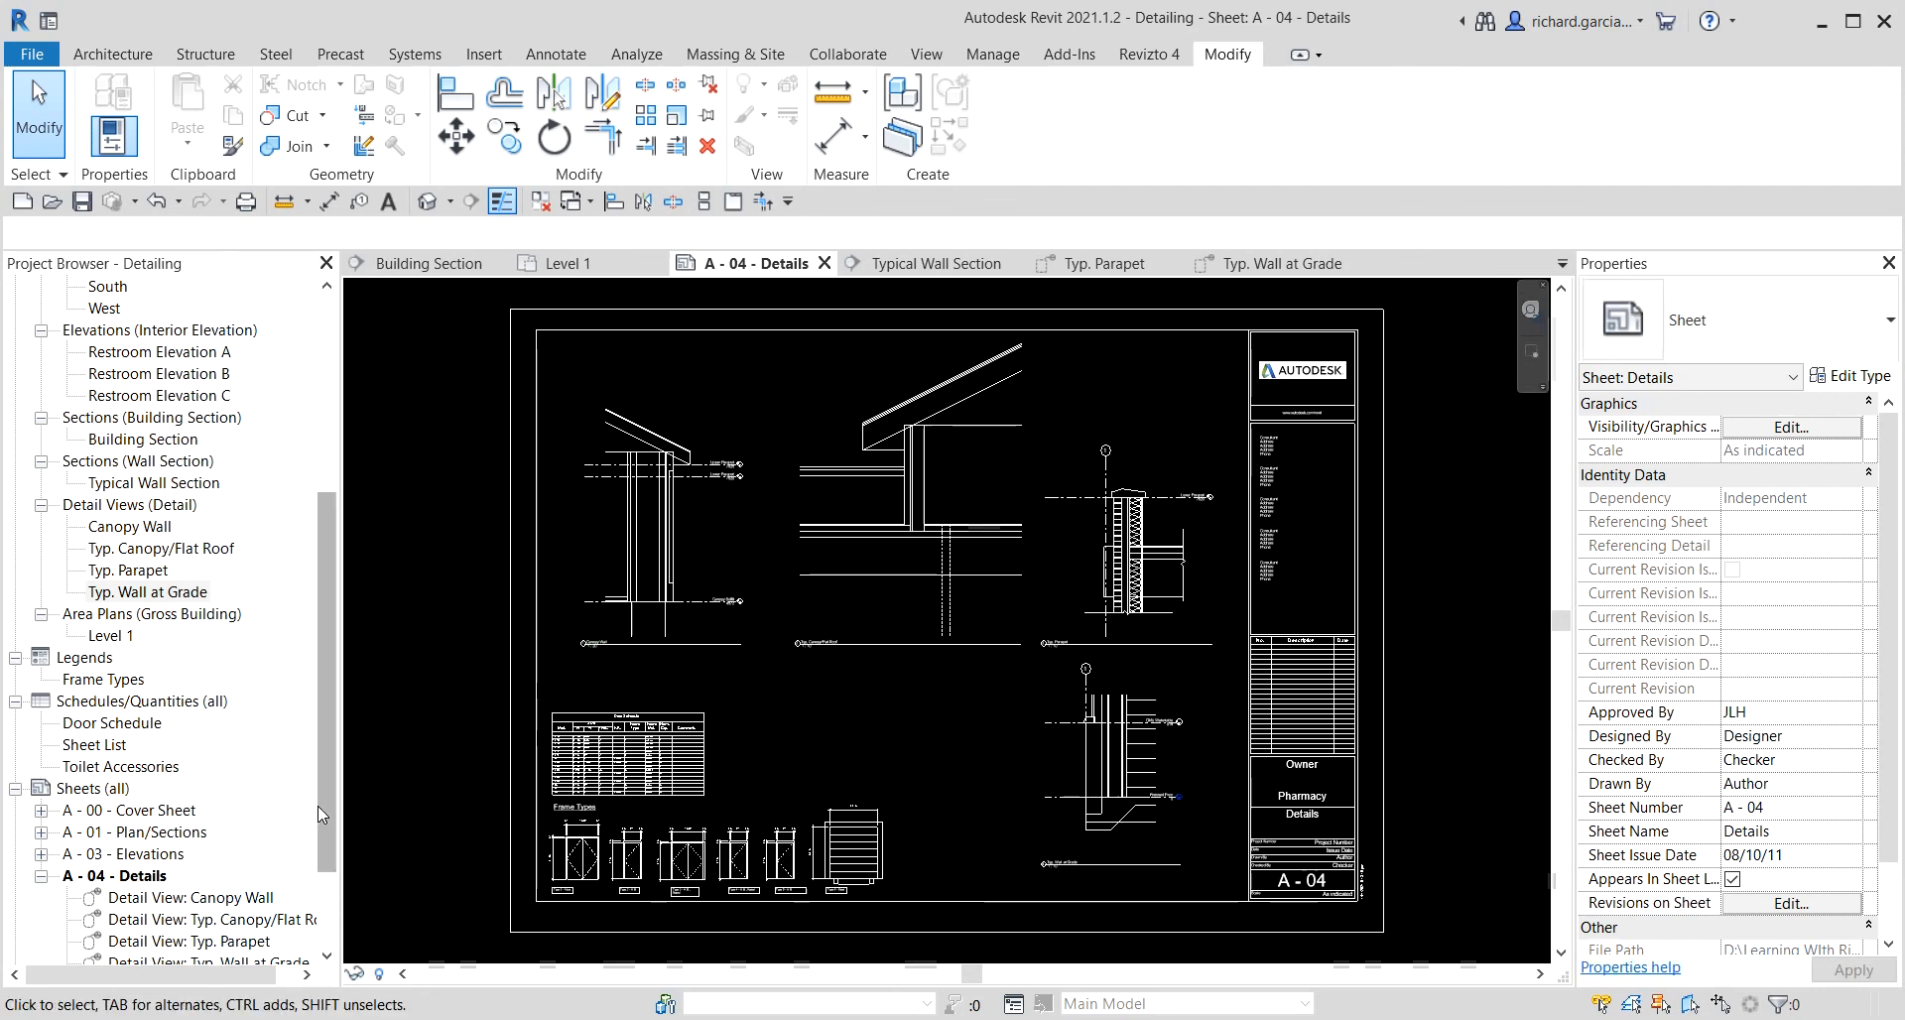
# Open the Building Section and examine its callout heads referencing sheet A - 04.
pyautogui.doubleClick(164, 442)
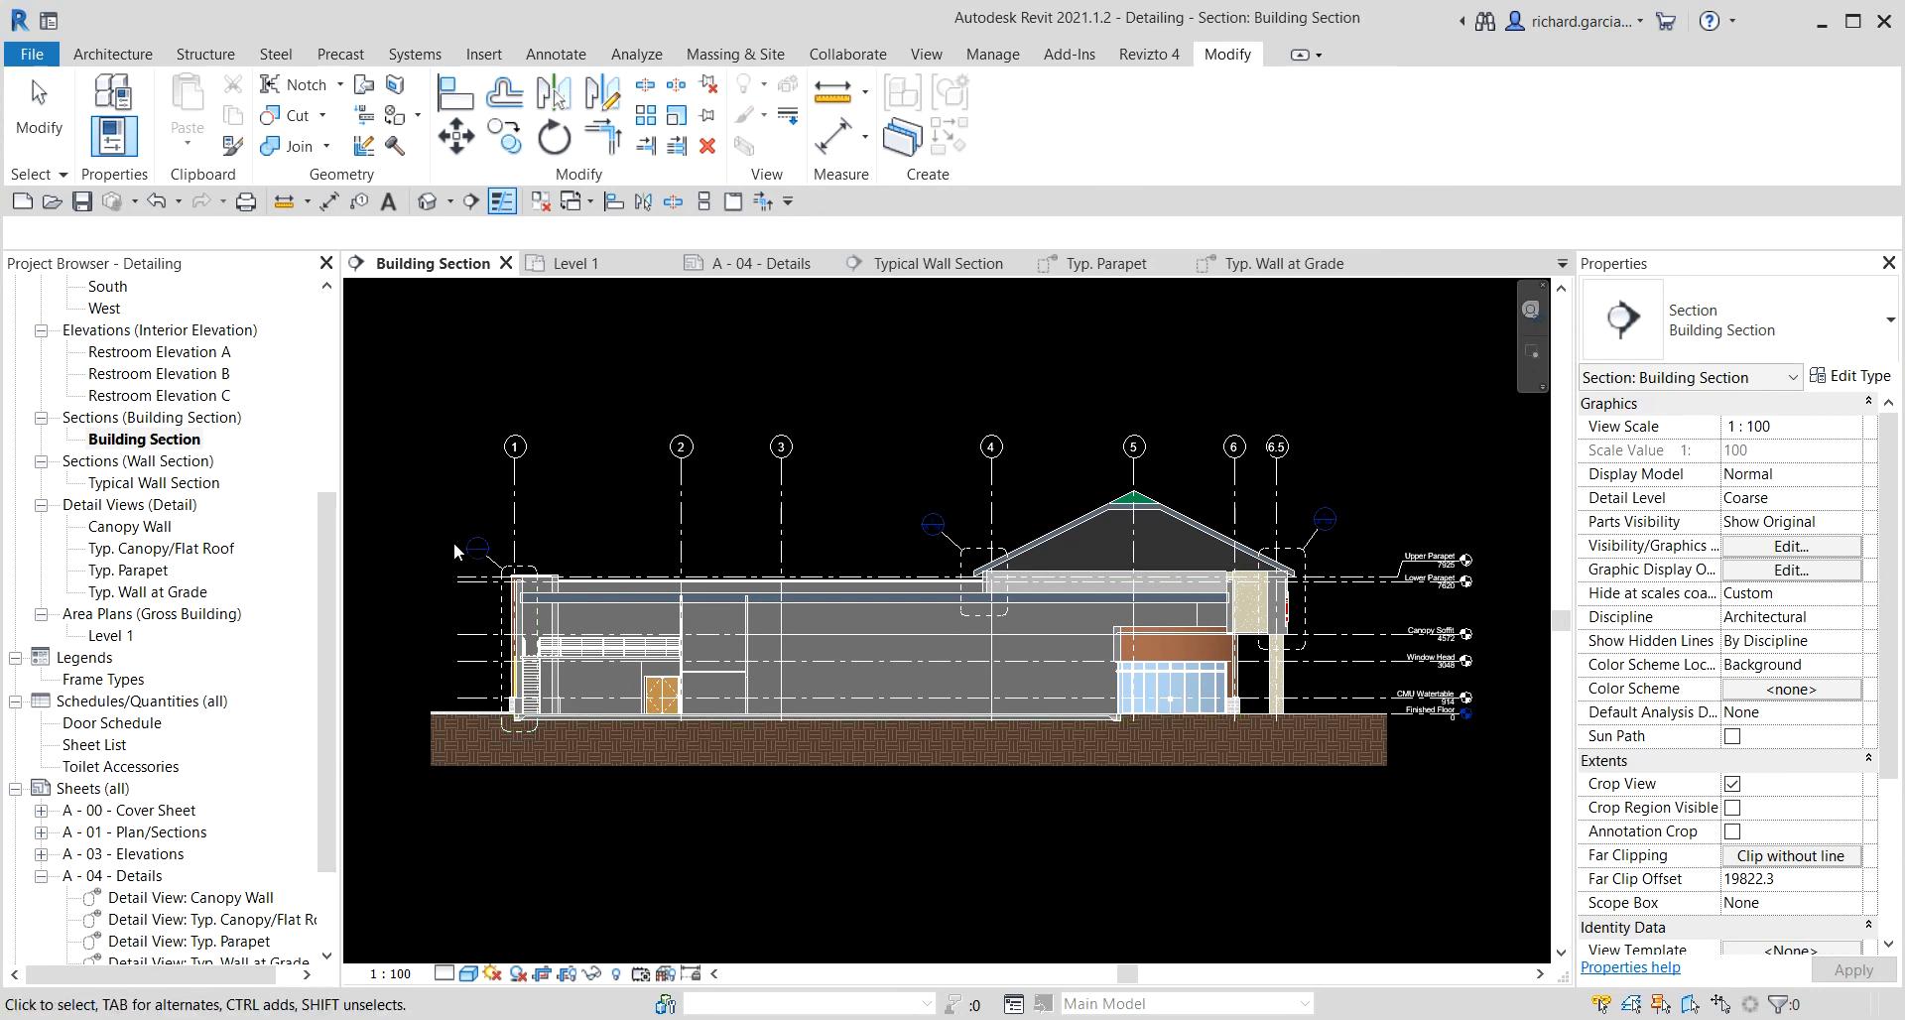
pyautogui.scroll(10, 456, 547)
pyautogui.scroll(-6, 563, 583)
pyautogui.moveTo(1065, 609); pyautogui.dragTo(605, 618, button='middle')
pyautogui.scroll(5, 954, 556)
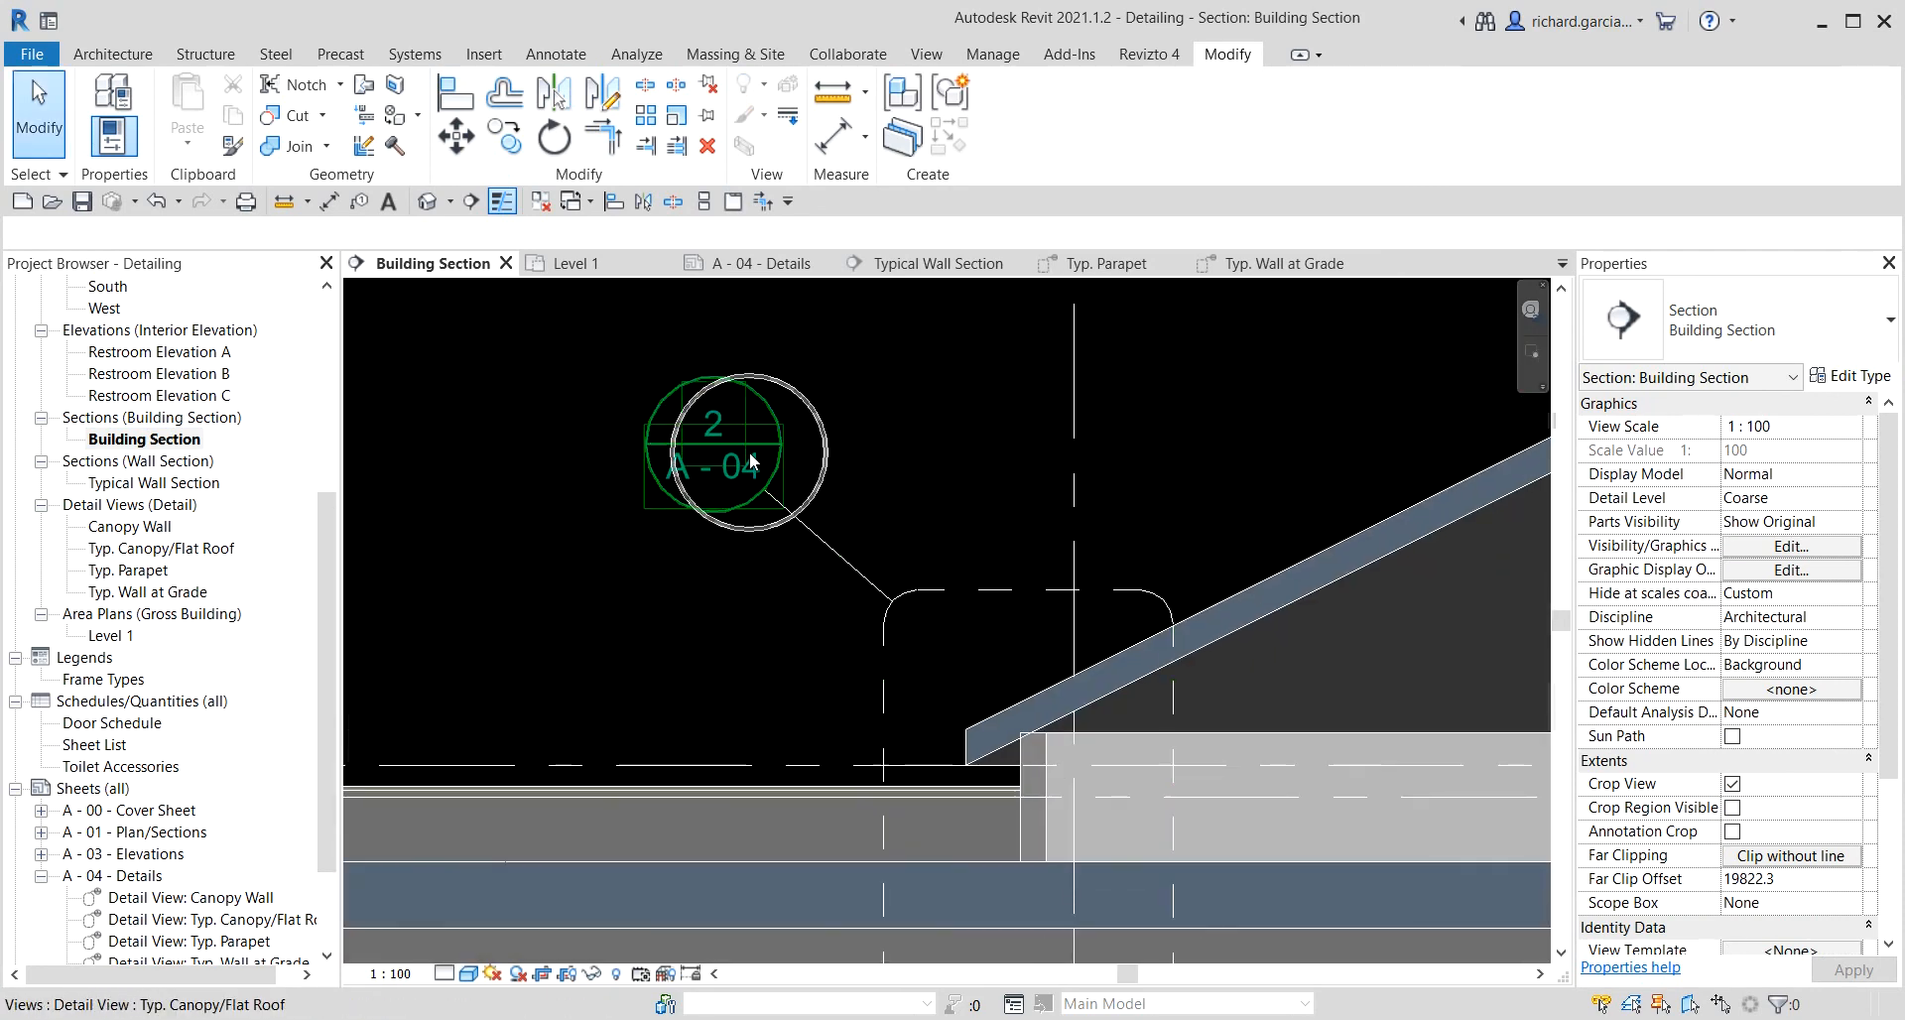
pyautogui.scroll(-3, 748, 458)
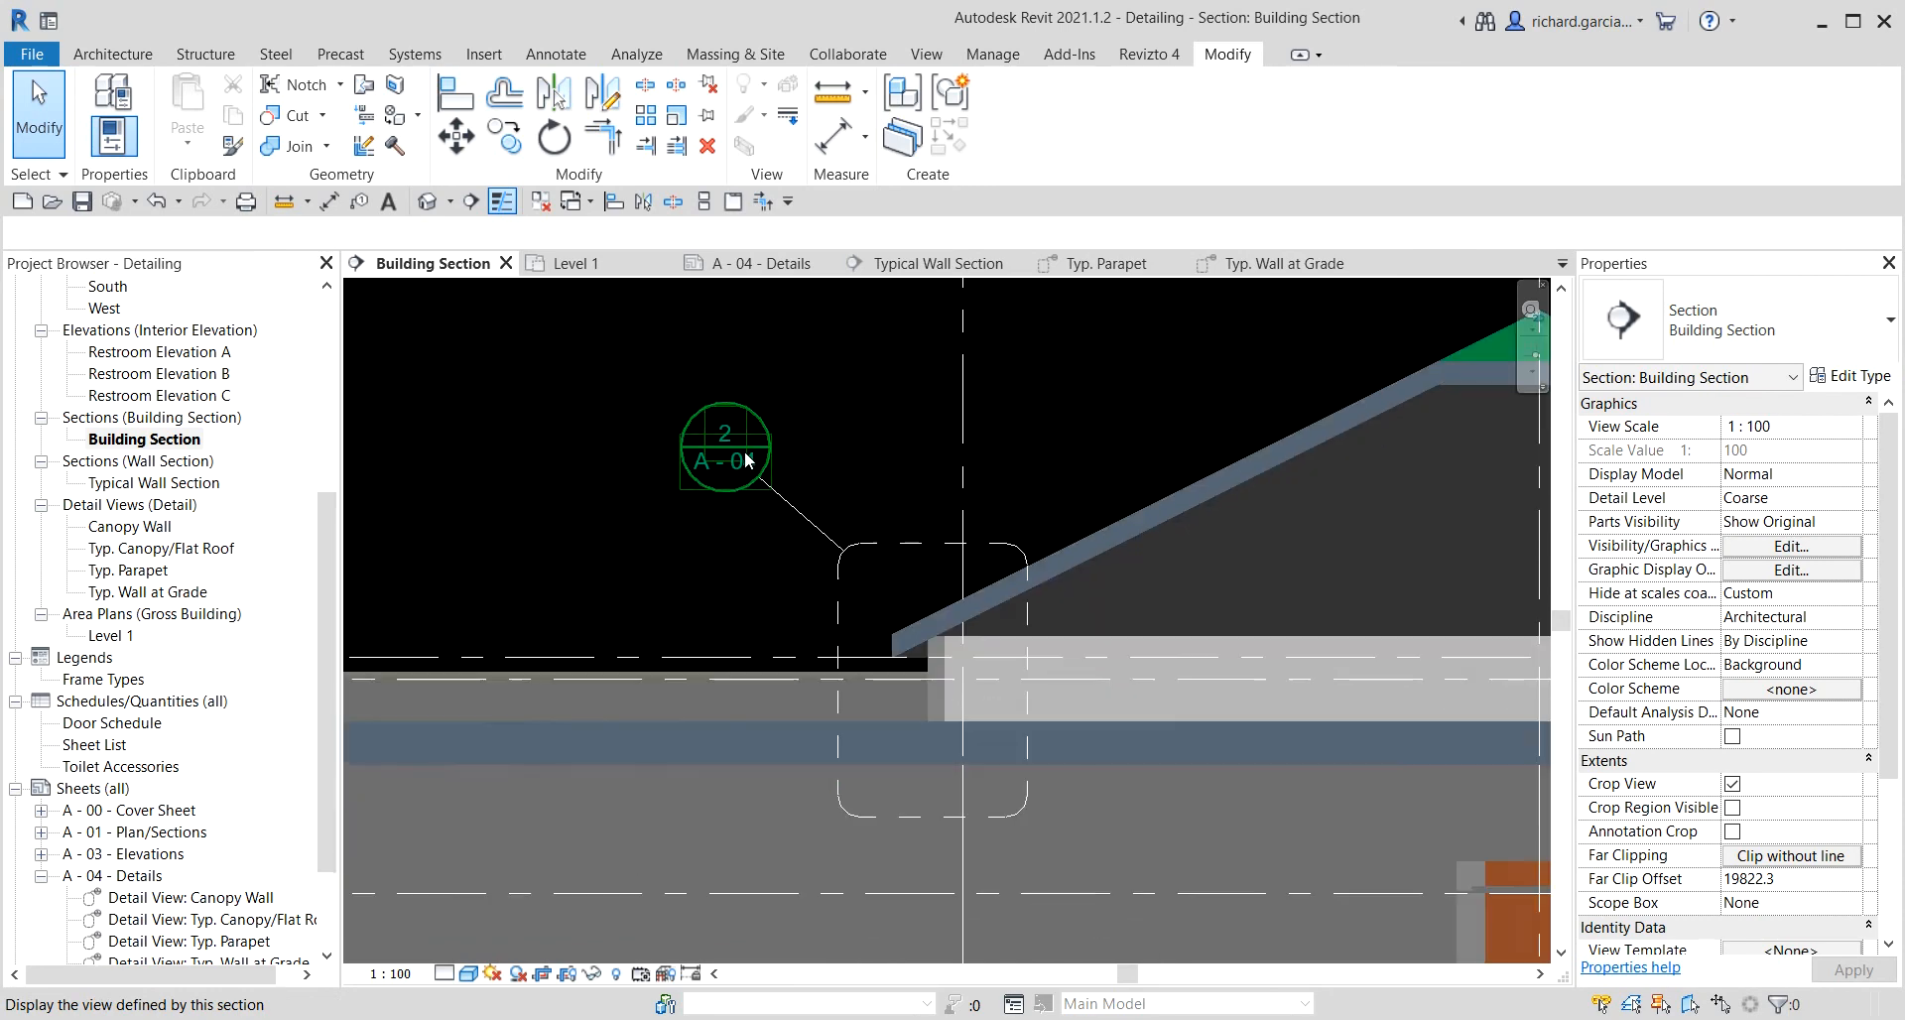
pyautogui.scroll(-1, 745, 454)
pyautogui.moveTo(1240, 674); pyautogui.dragTo(794, 603, button='middle')
pyautogui.scroll(-3, 793, 604)
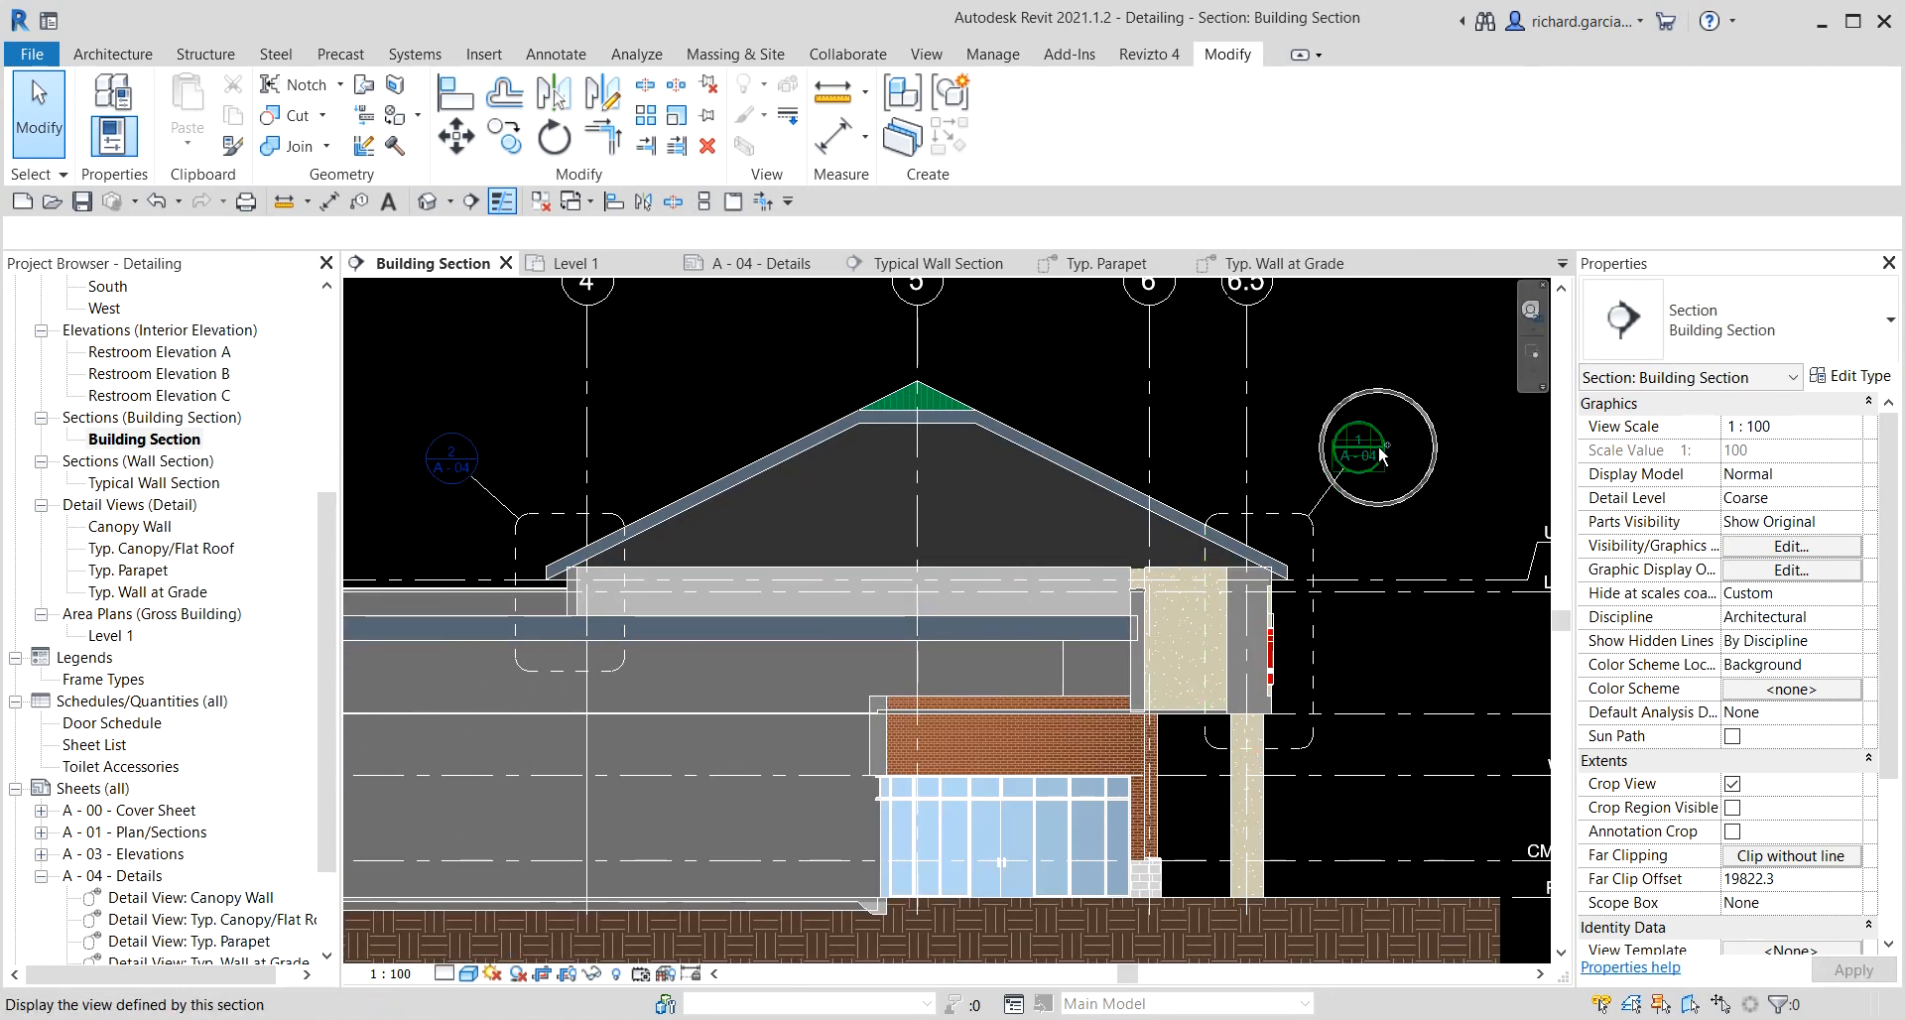
pyautogui.scroll(-3, 843, 582)
pyautogui.moveTo(848, 583); pyautogui.dragTo(1508, 531, button='middle')
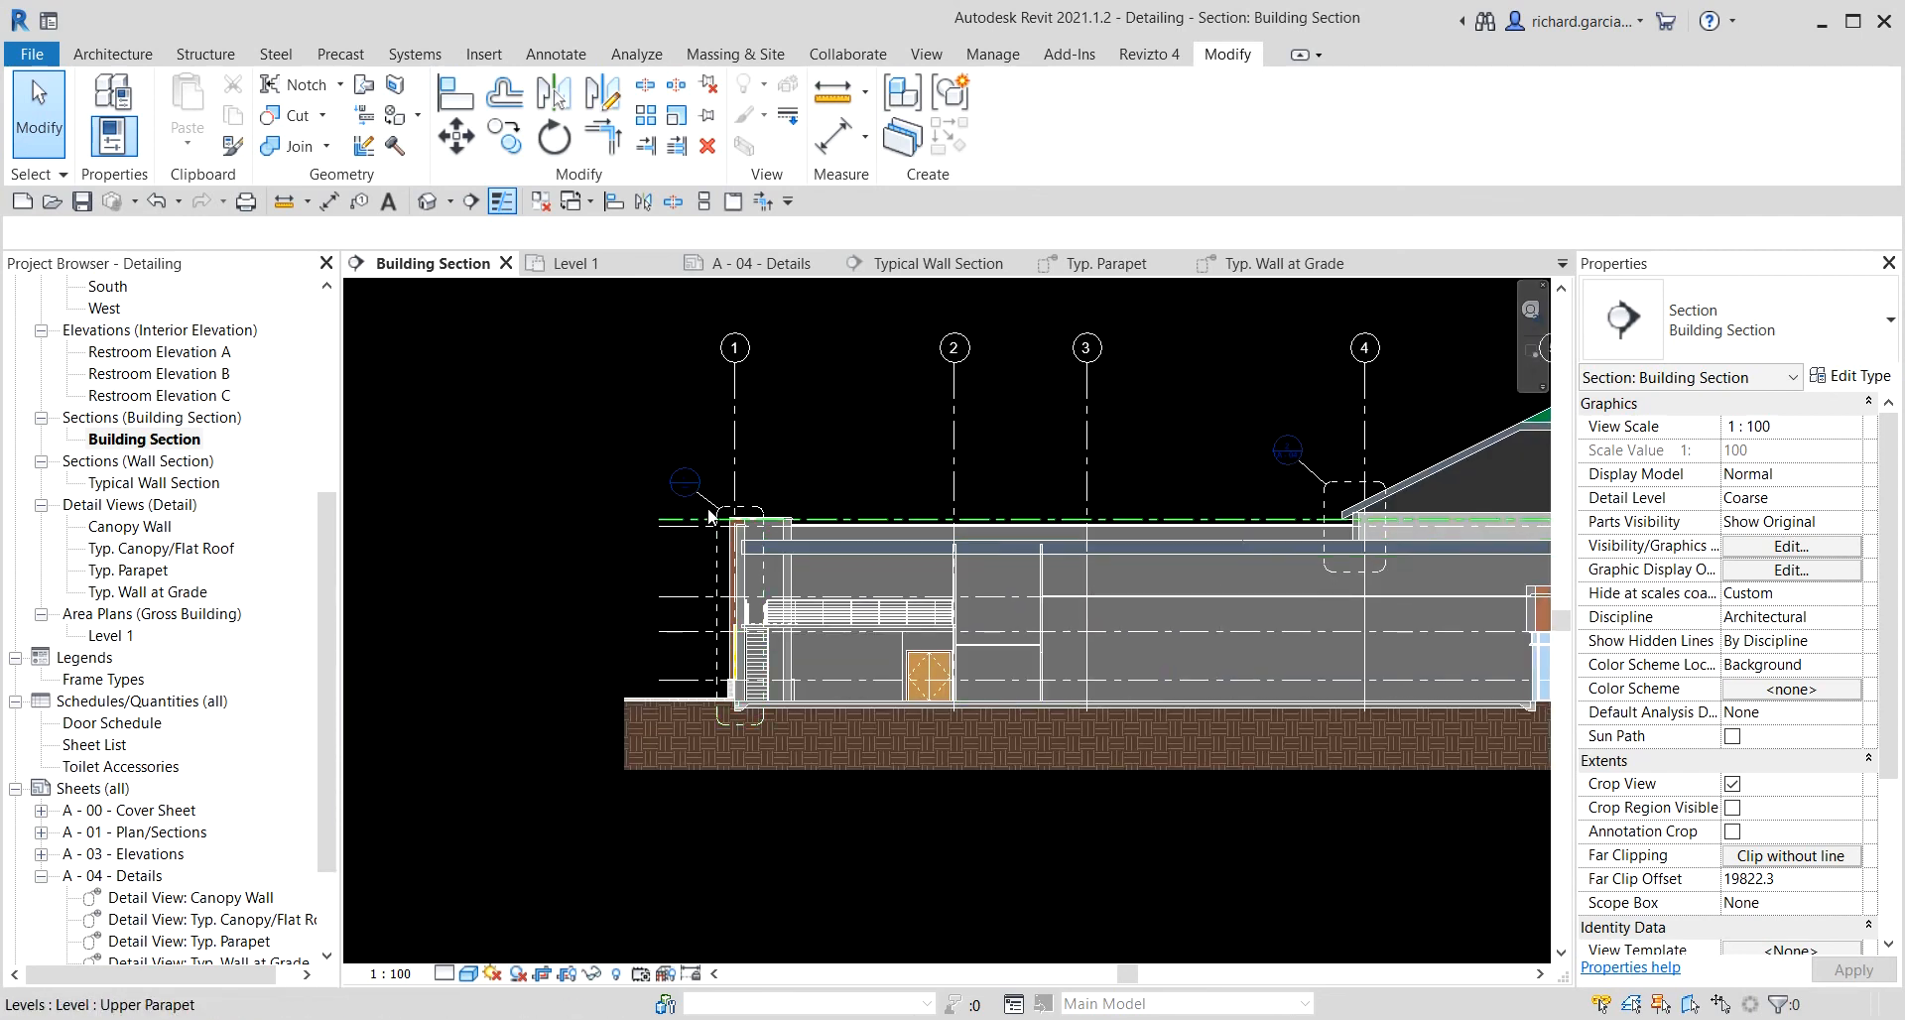
pyautogui.scroll(3, 711, 517)
# Open the Typical Wall Section and examine the detail callout heads now referencing sheet A - 04.
pyautogui.doubleClick(693, 407)
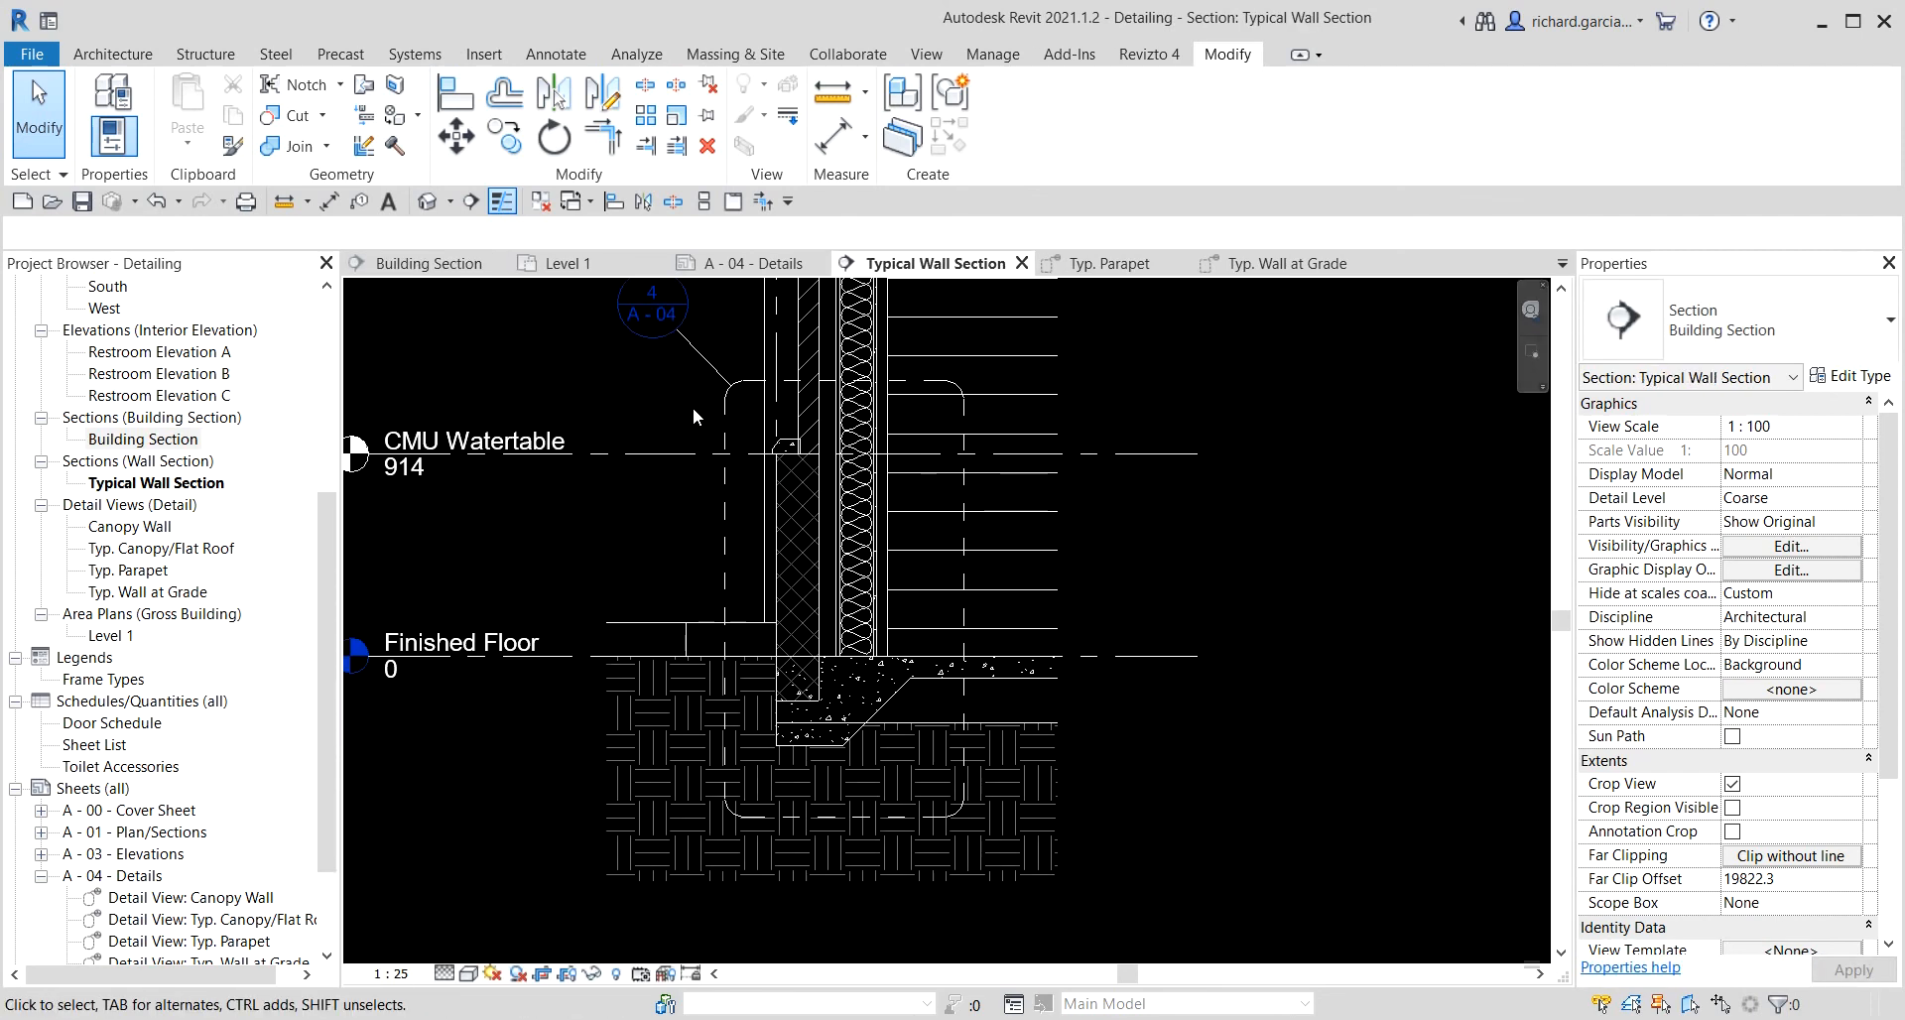
pyautogui.scroll(4, 823, 631)
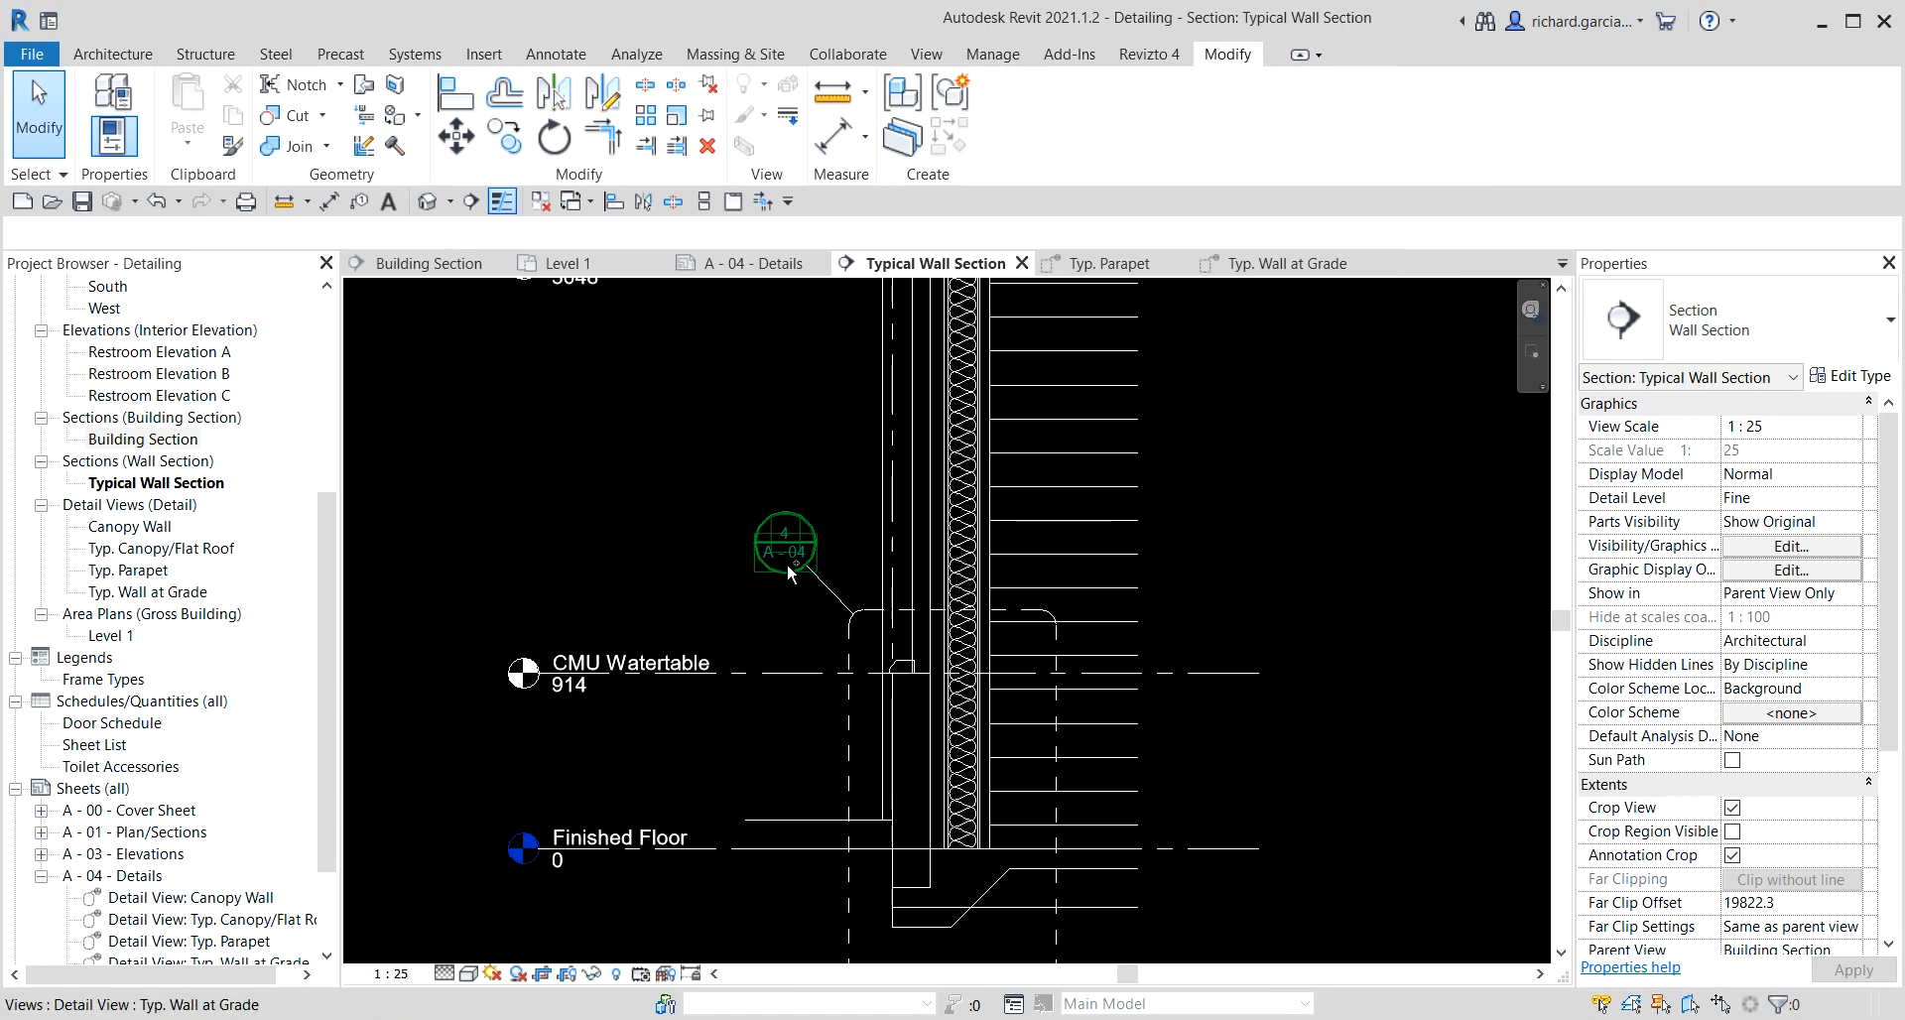
pyautogui.scroll(-1, 861, 313)
pyautogui.moveTo(861, 313); pyautogui.dragTo(857, 903, button='middle')
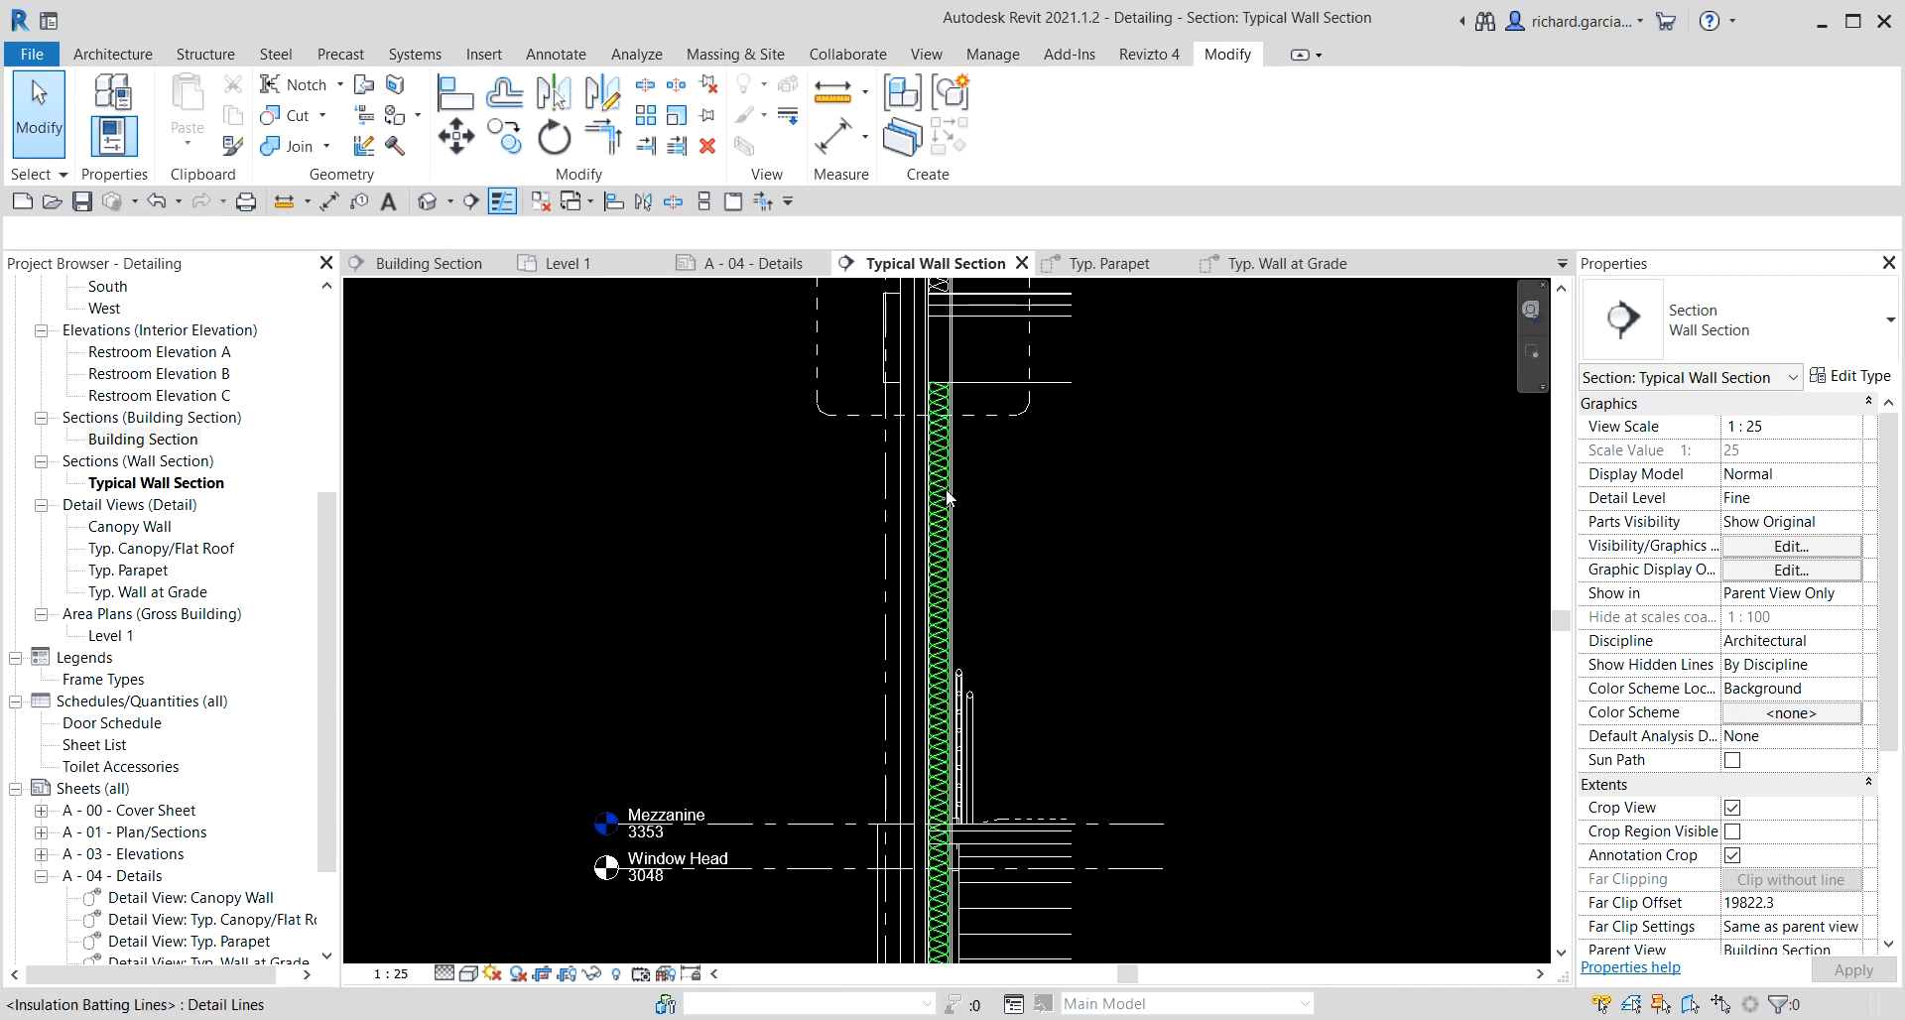
pyautogui.moveTo(947, 496); pyautogui.dragTo(943, 835, button='middle')
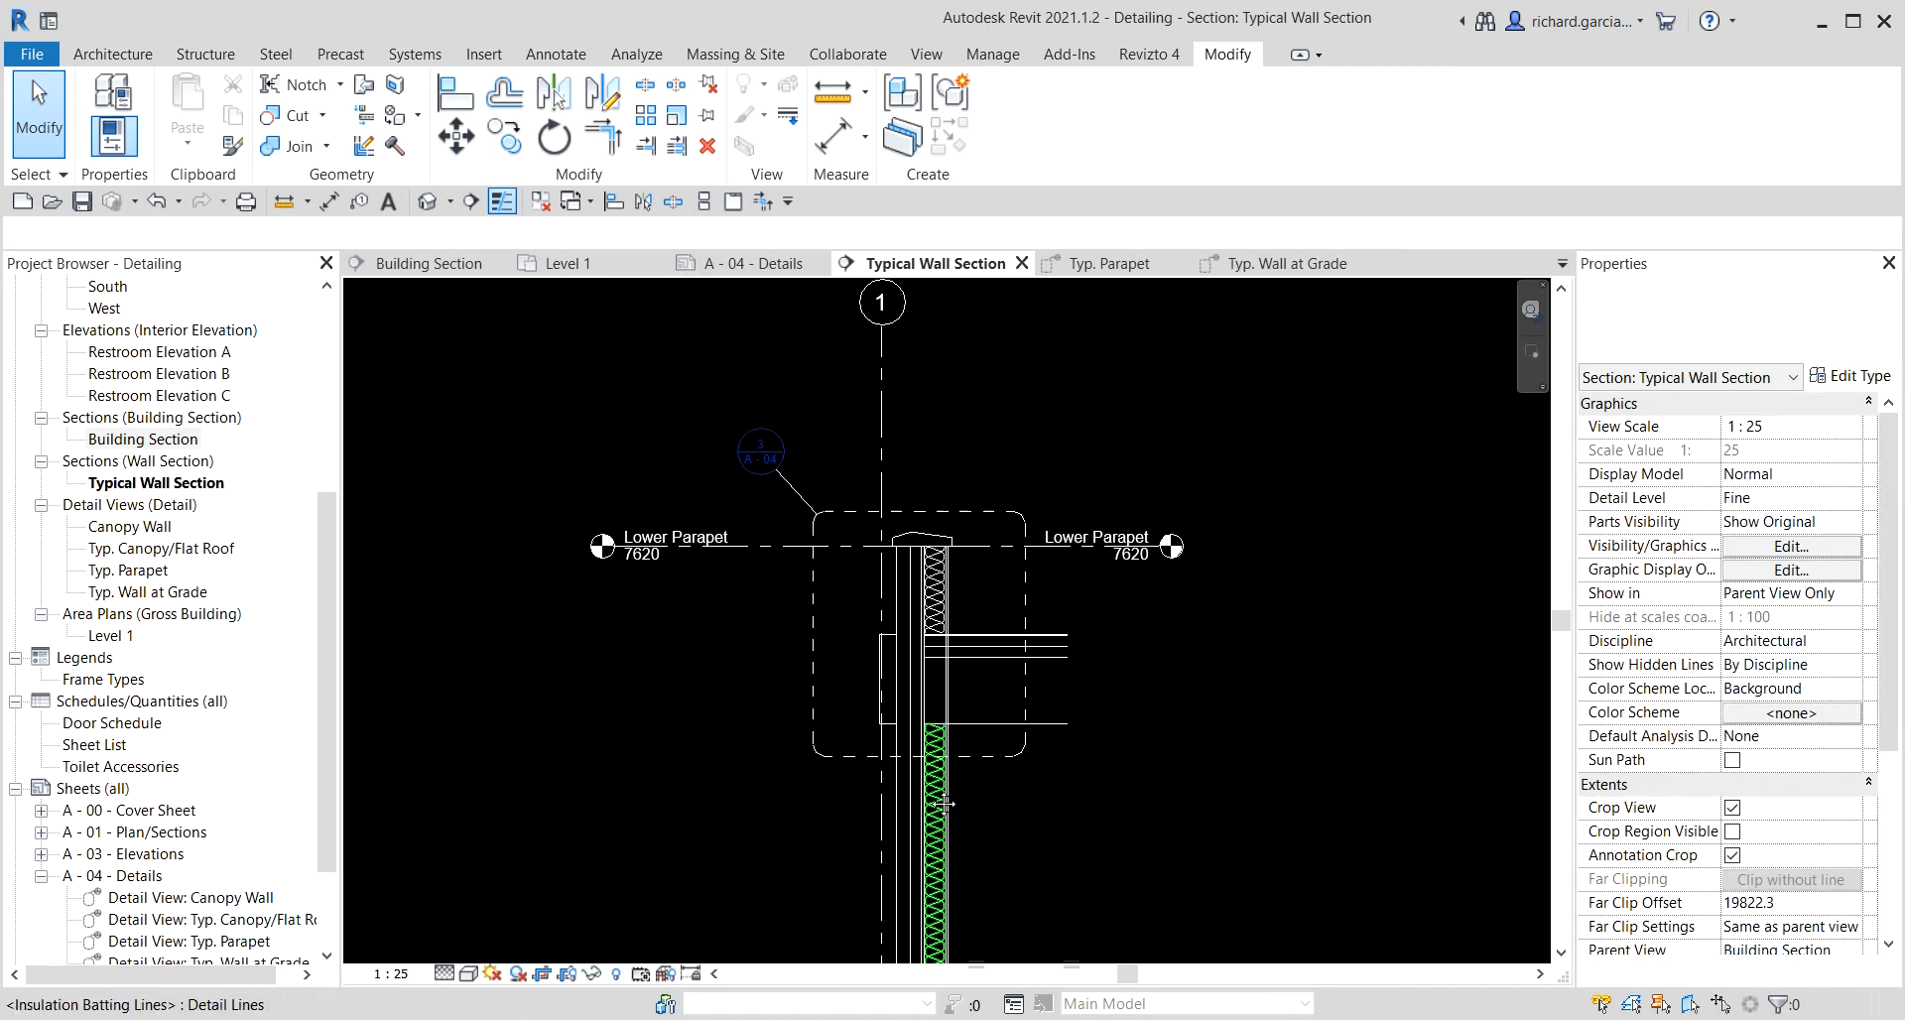
pyautogui.click(783, 447)
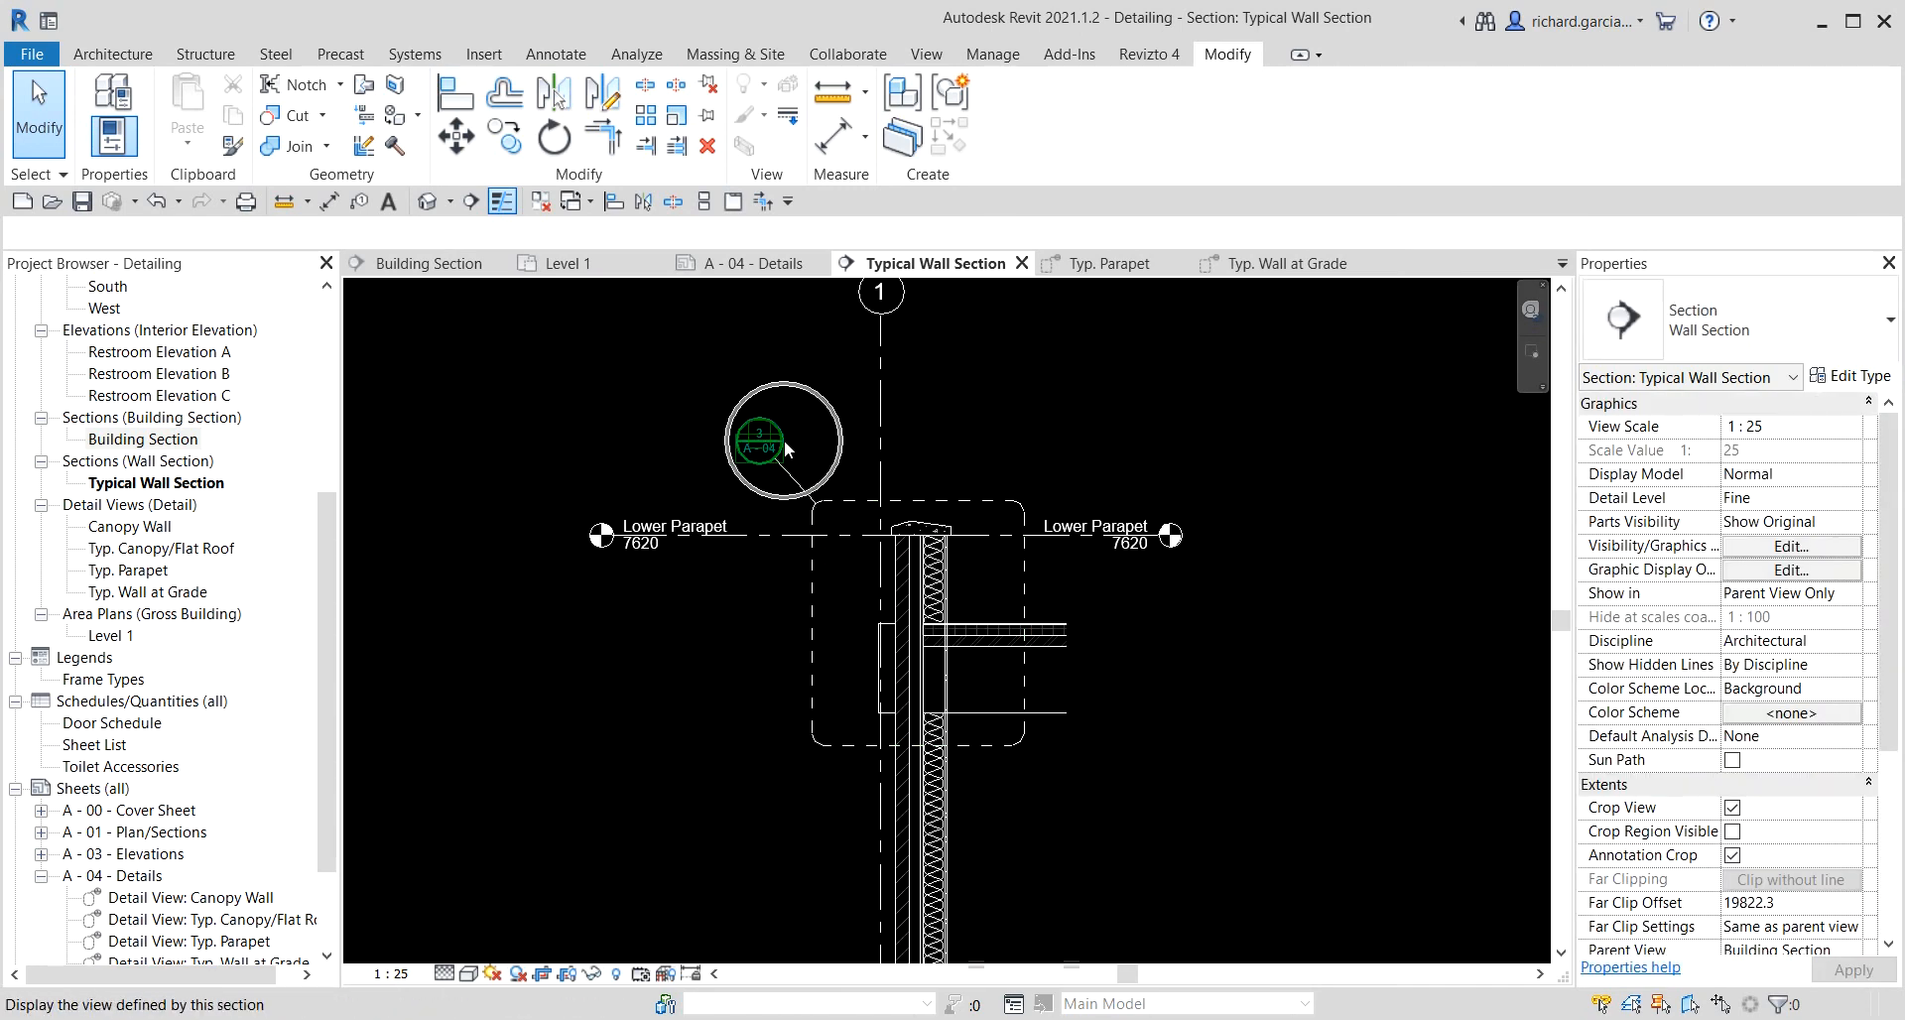
# Return to sheet A - 04 - Details and close all other open view tabs.
pyautogui.doubleClick(124, 877)
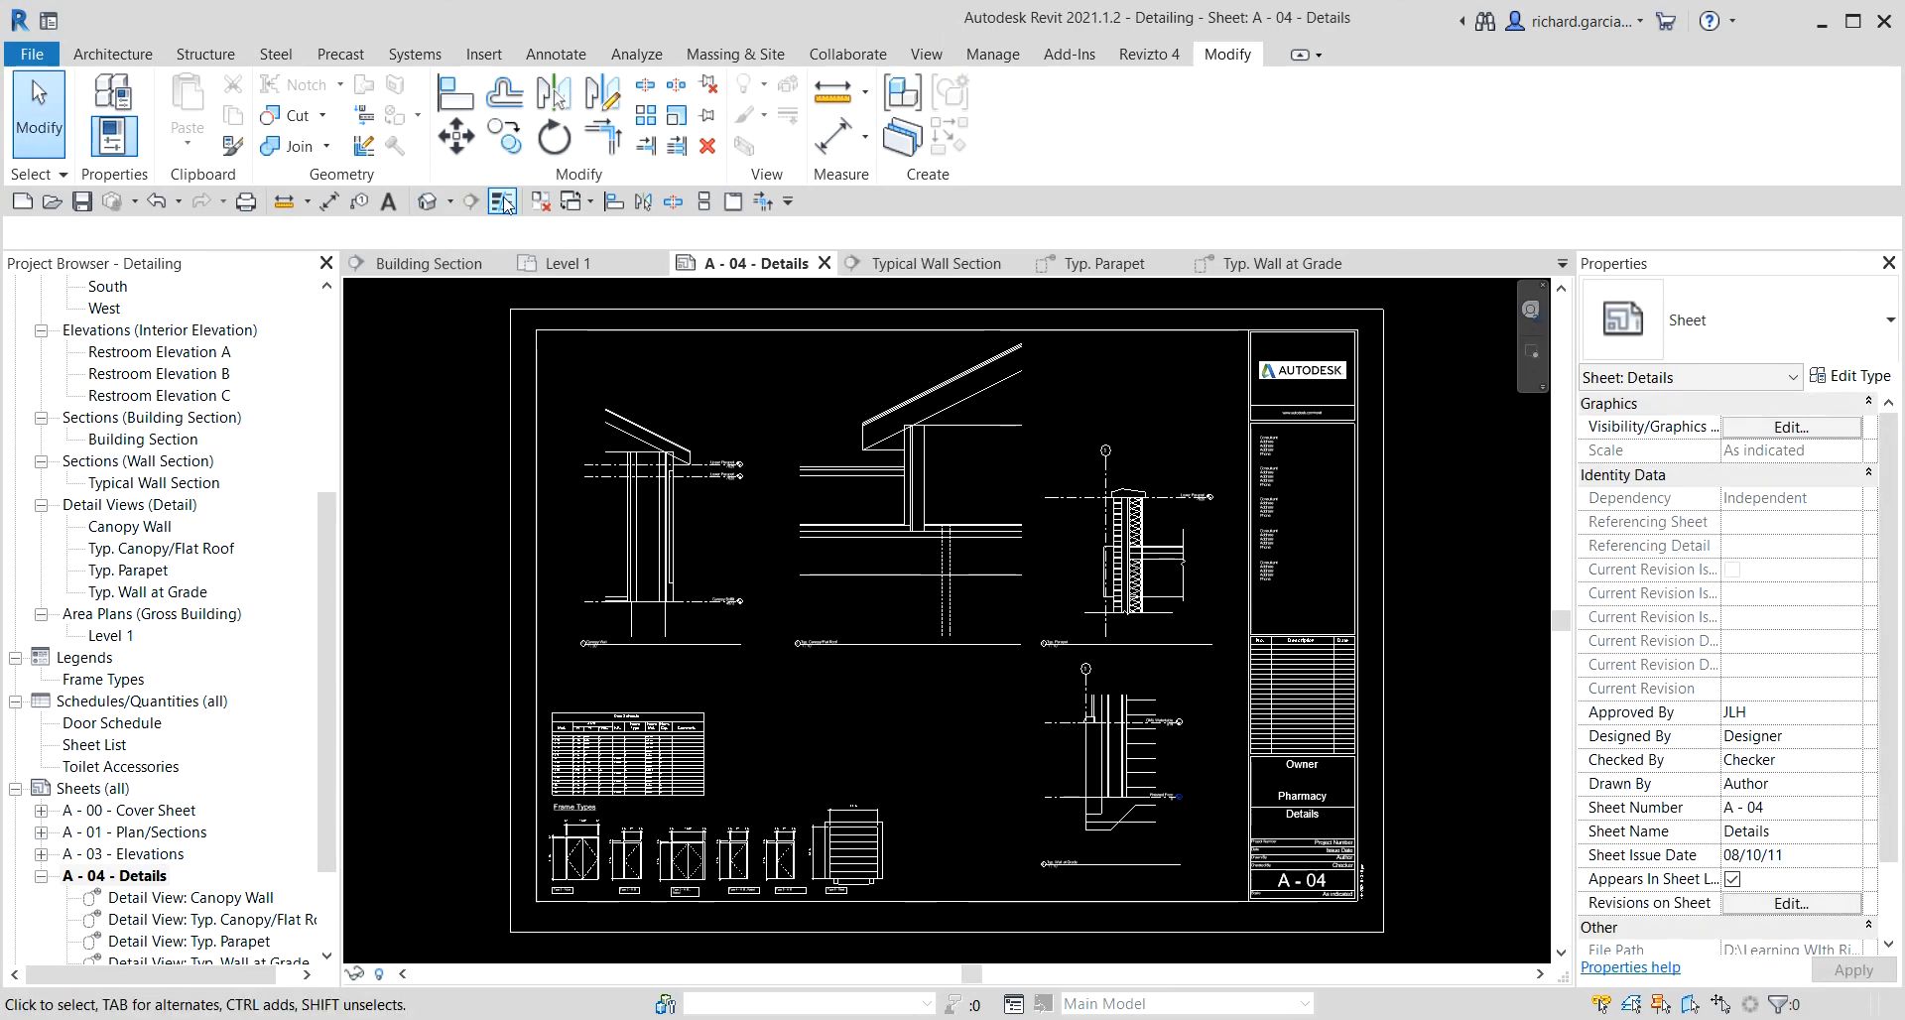
pyautogui.click(541, 202)
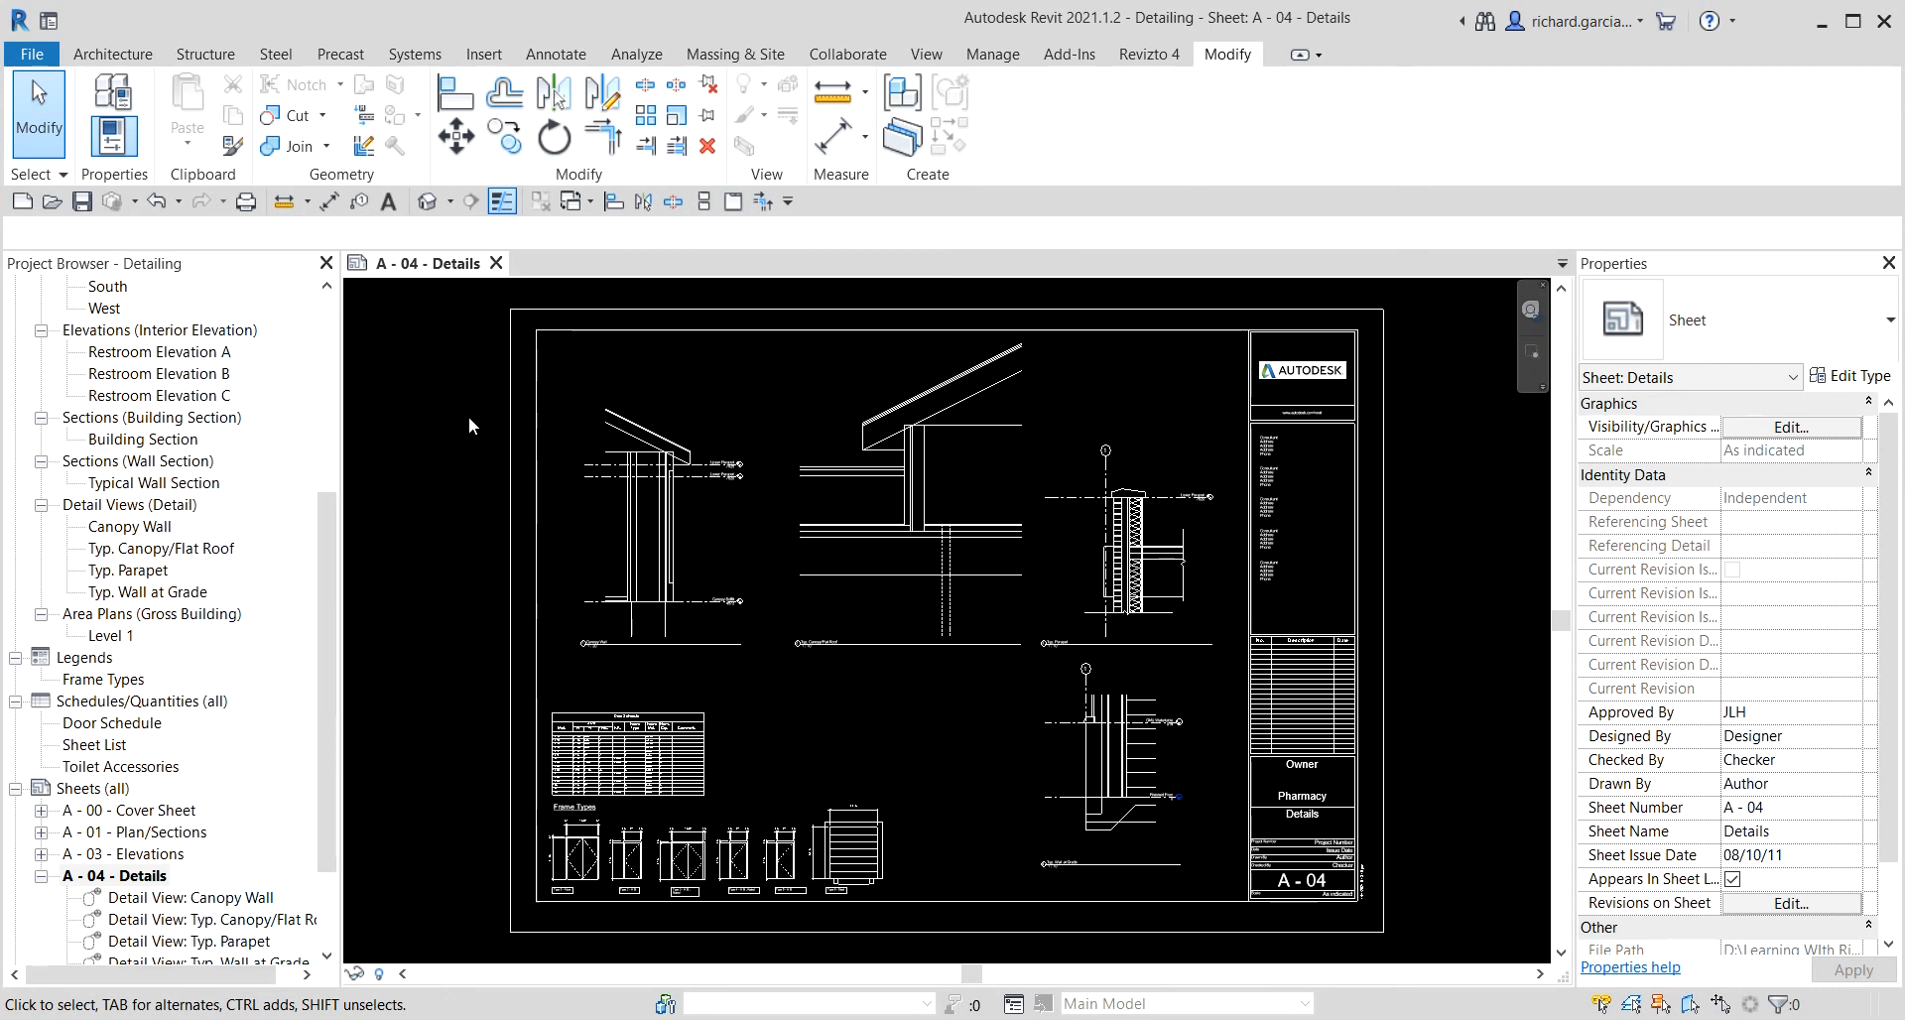
pyautogui.click(558, 56)
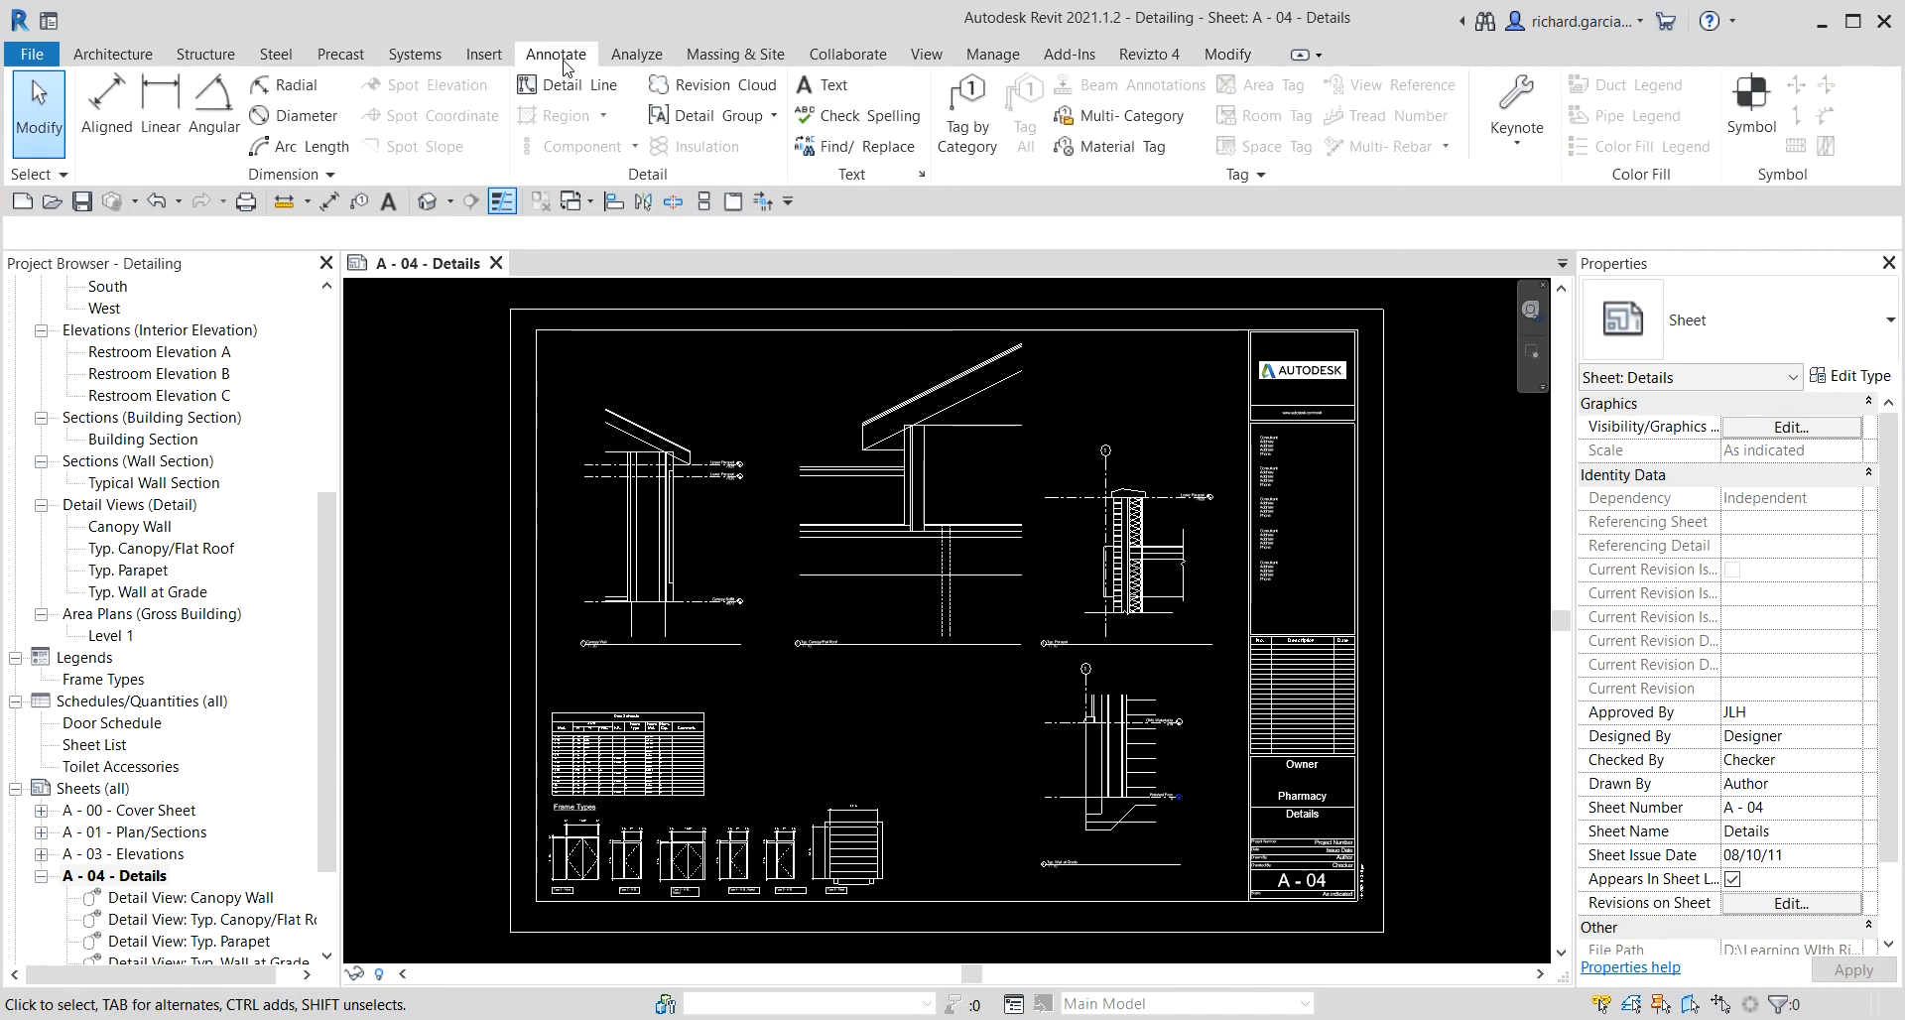
pyautogui.click(701, 154)
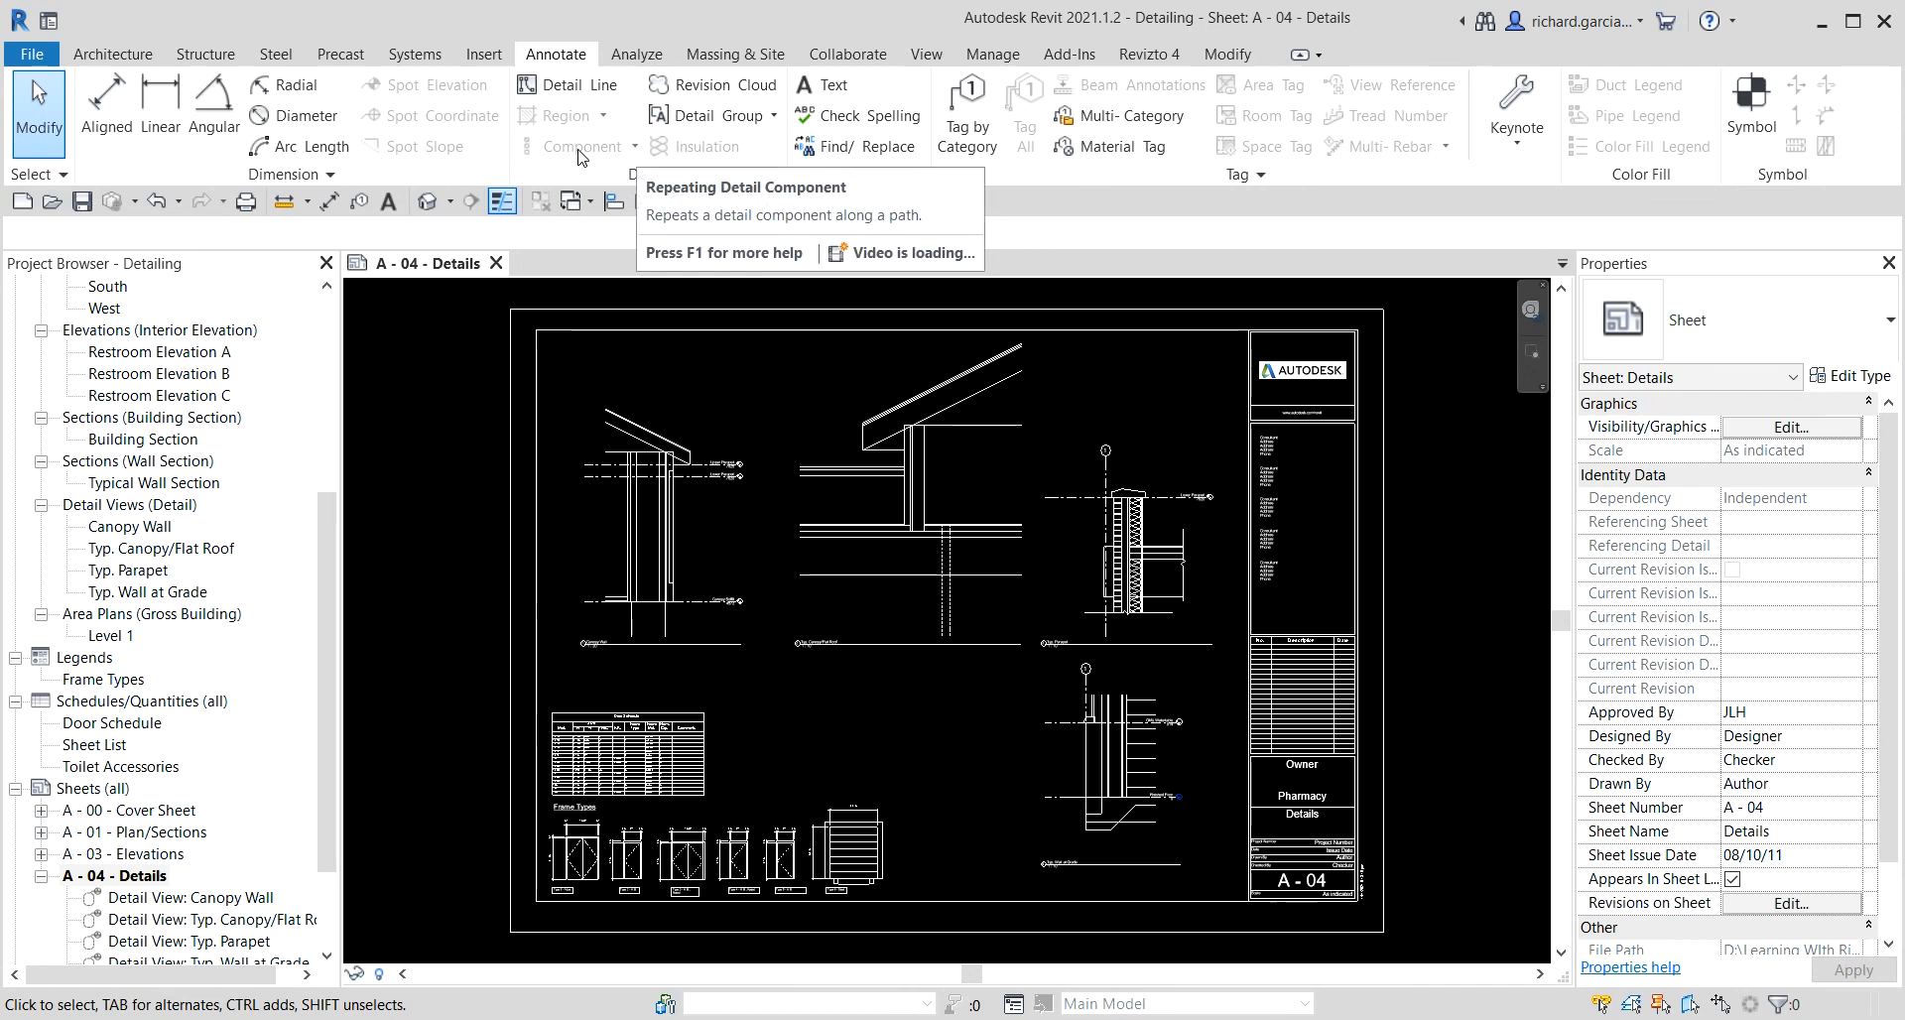